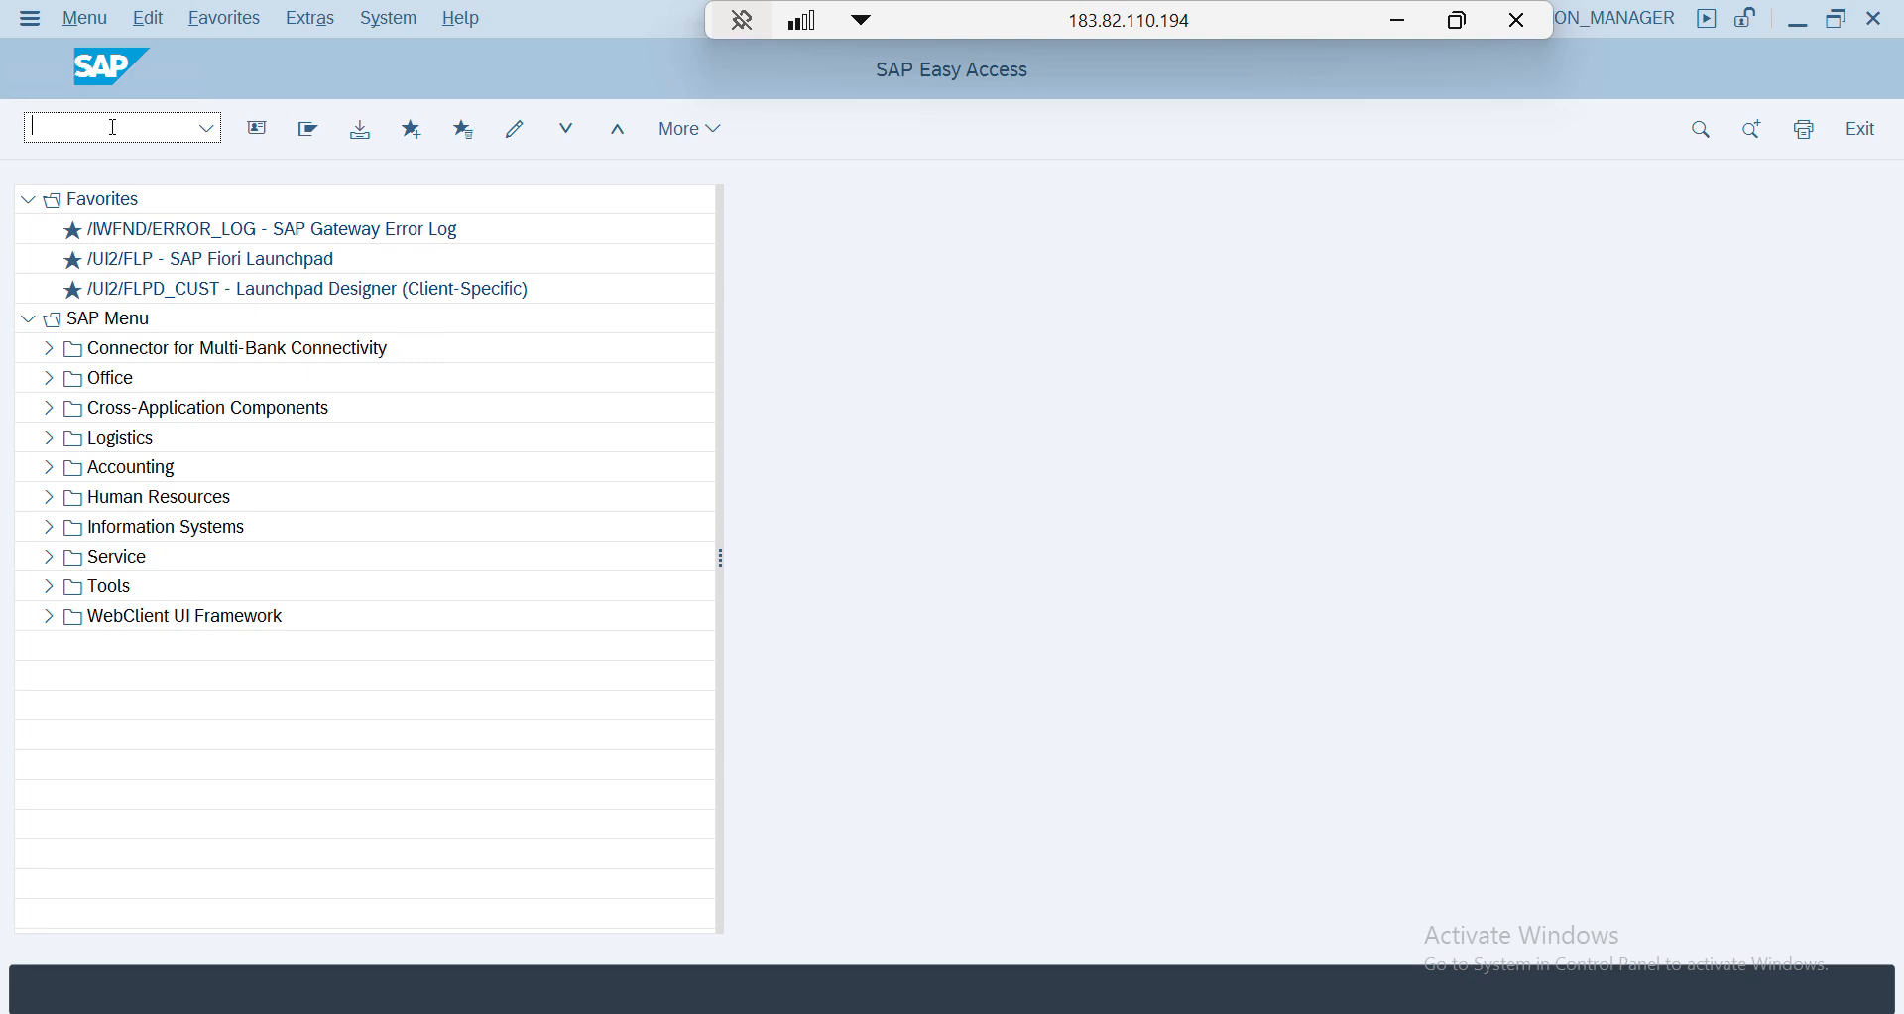
pyautogui.write('as02')
pyautogui.press('BackSpace')
pyautogui.press('BackSpace')
pyautogui.press('BackSpace')
pyautogui.press('BackSpace')
# - Open the AS02 change transaction for assets from the Accounting, Financial Accounting, Fixed Assets branch
pyautogui.click(44, 472)
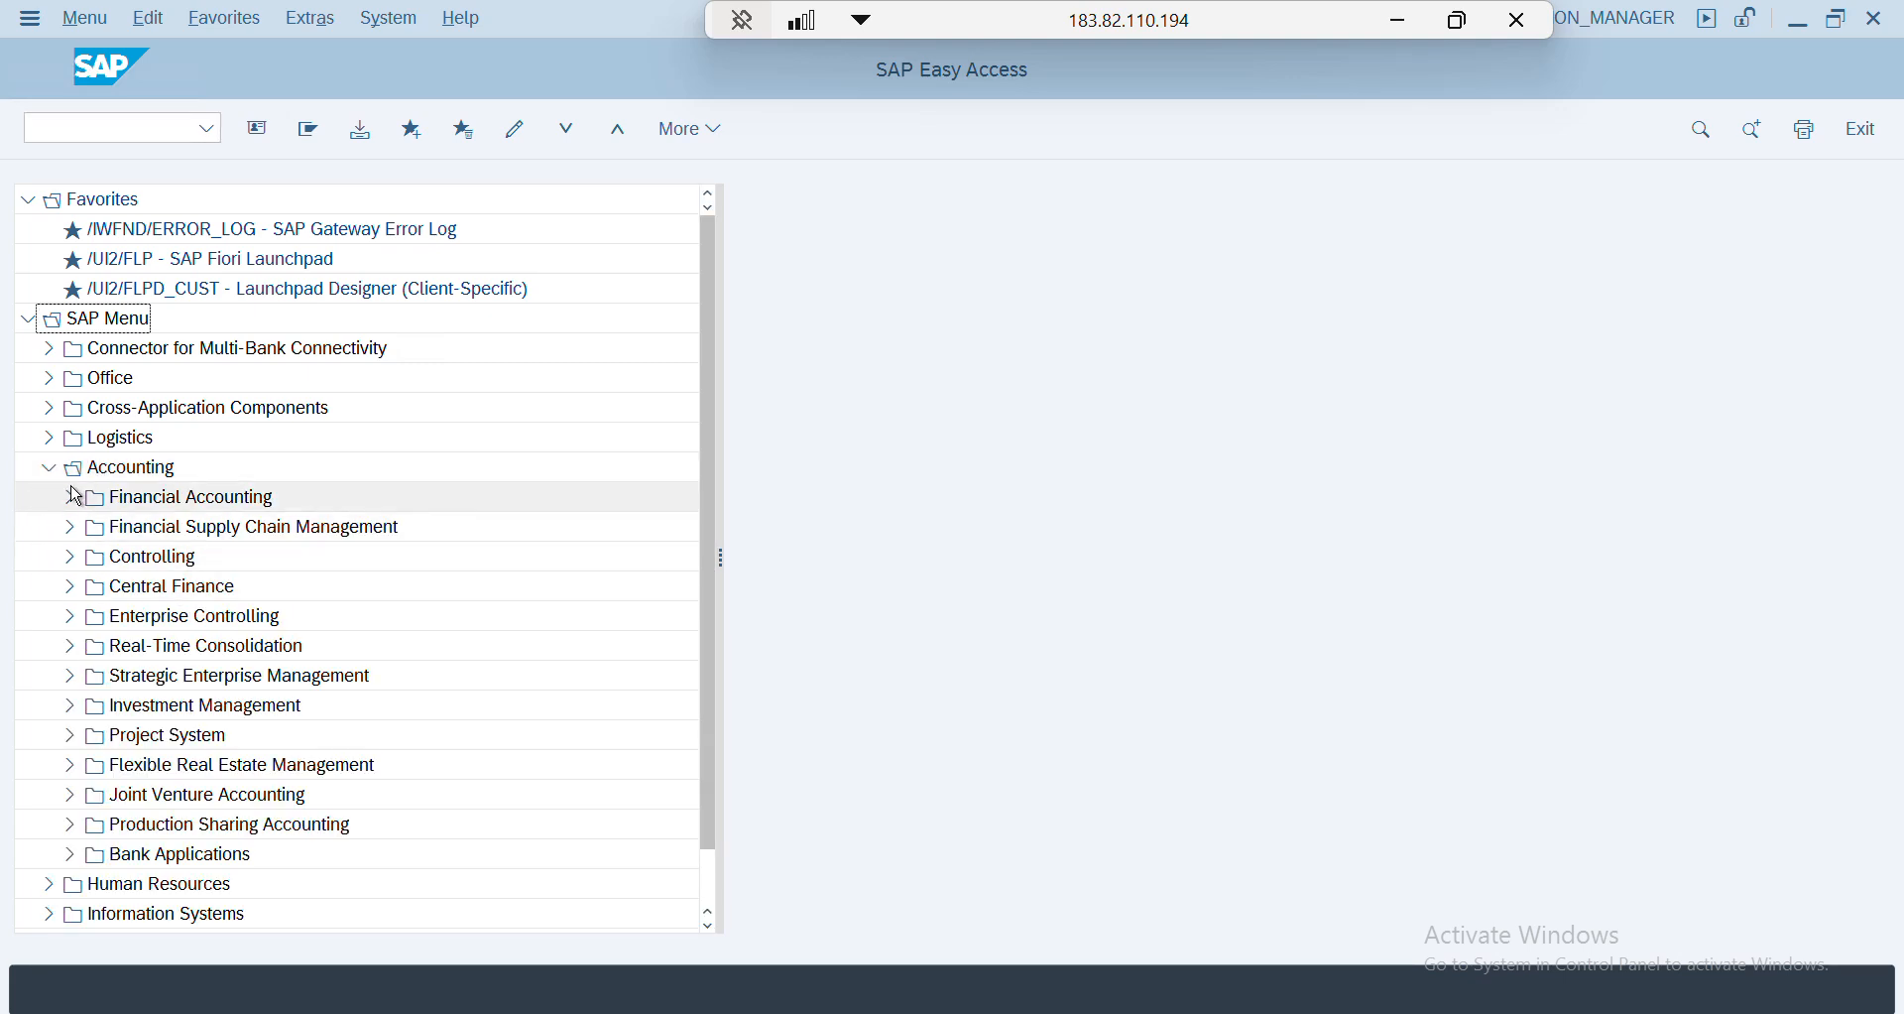
pyautogui.click(70, 501)
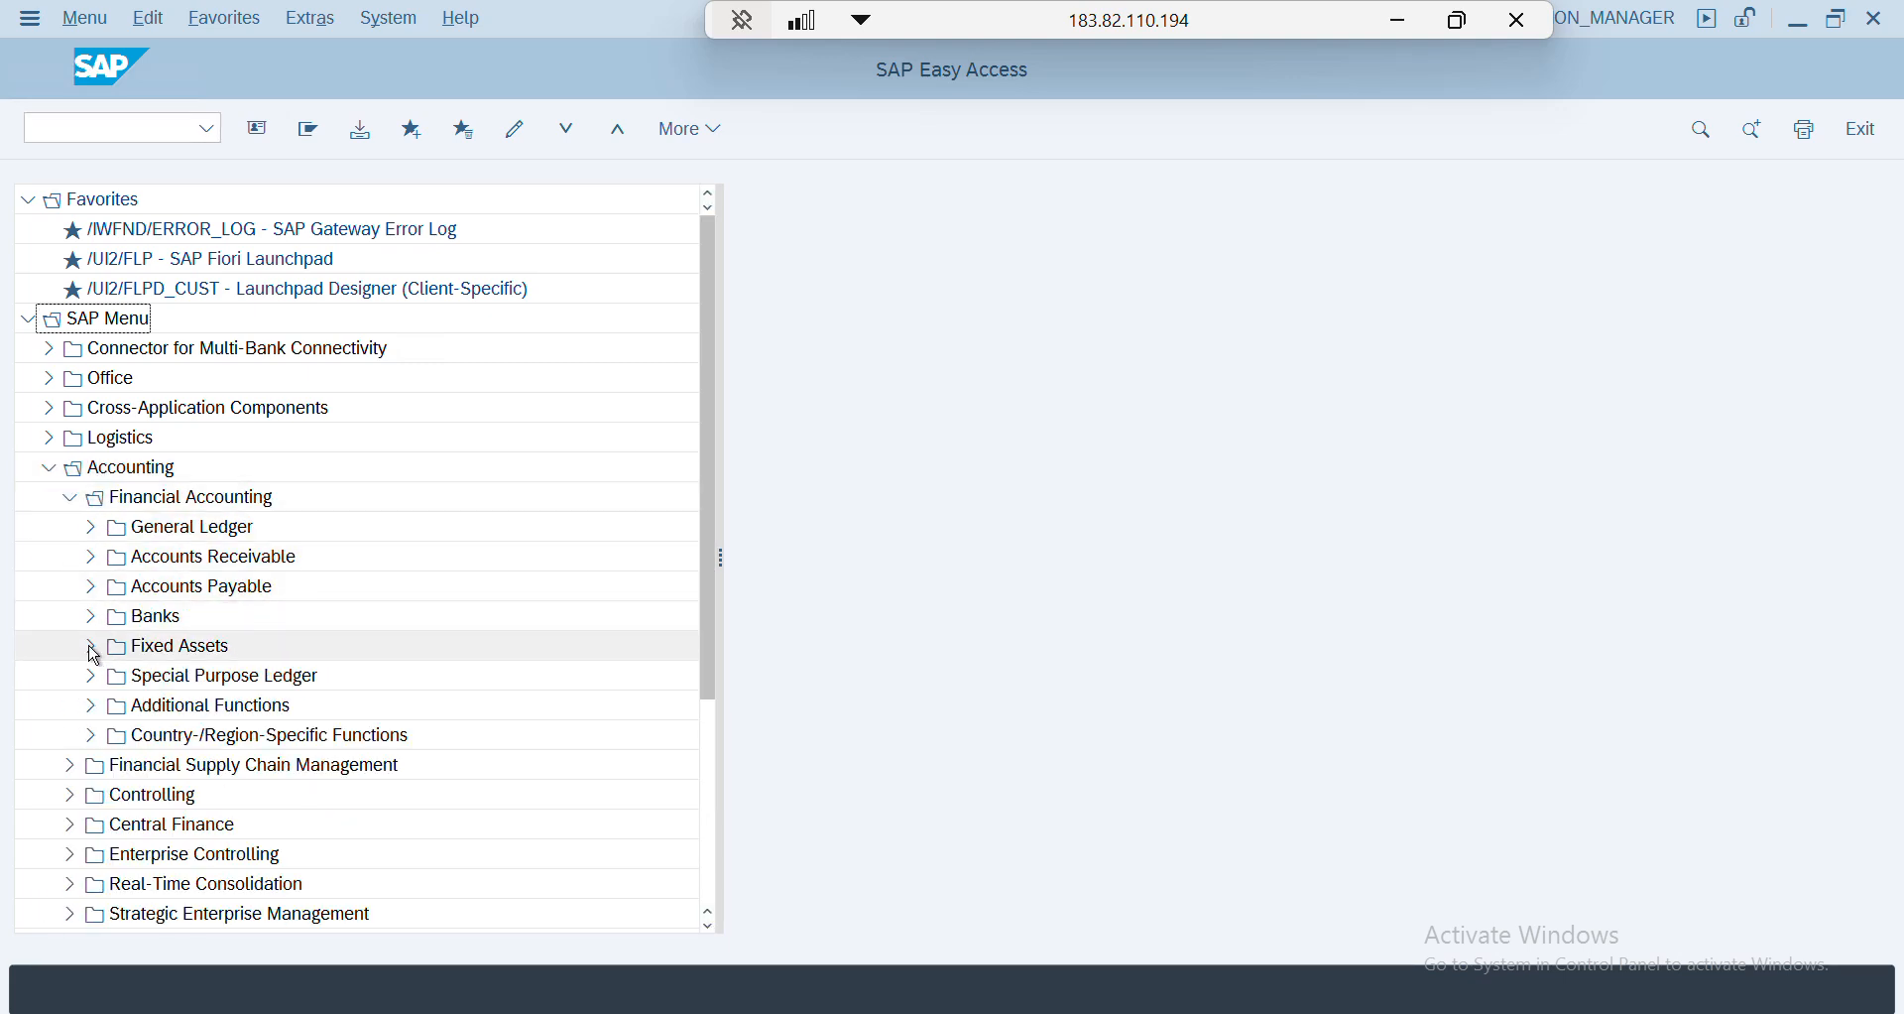
pyautogui.click(91, 648)
pyautogui.scroll(-2, 198, 625)
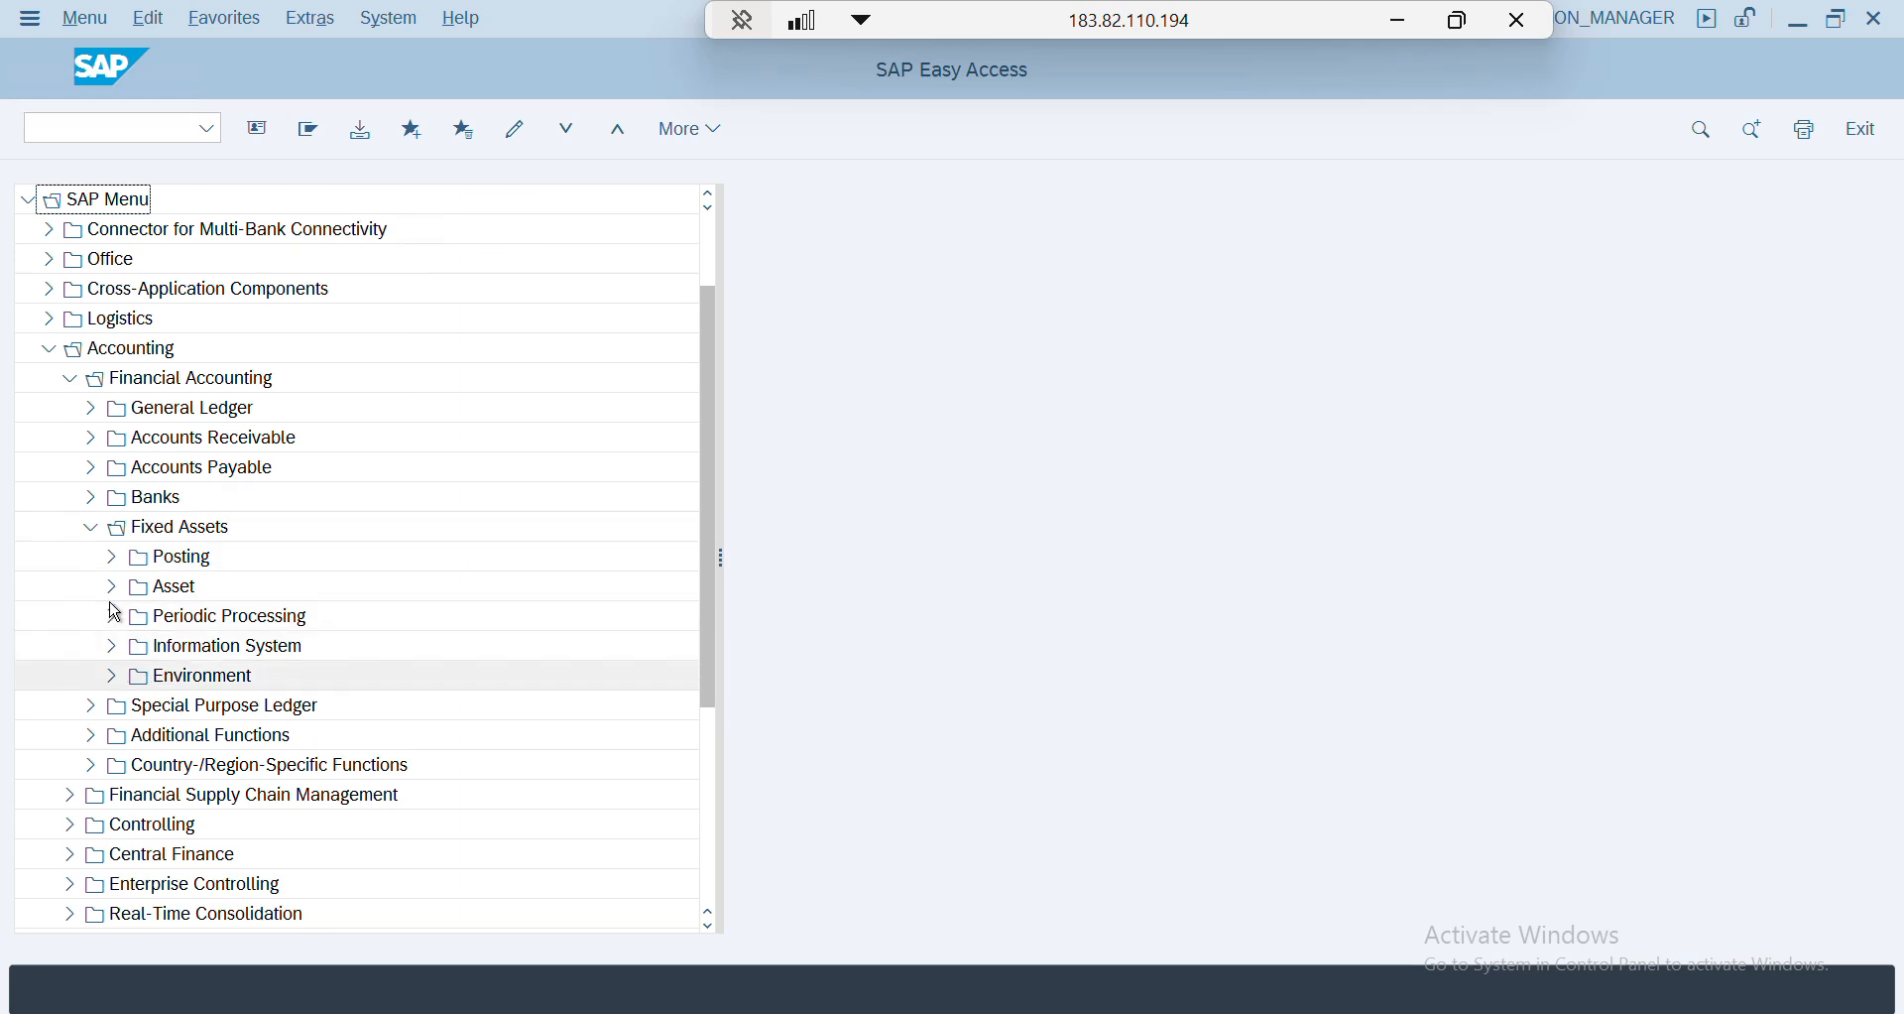
pyautogui.click(111, 589)
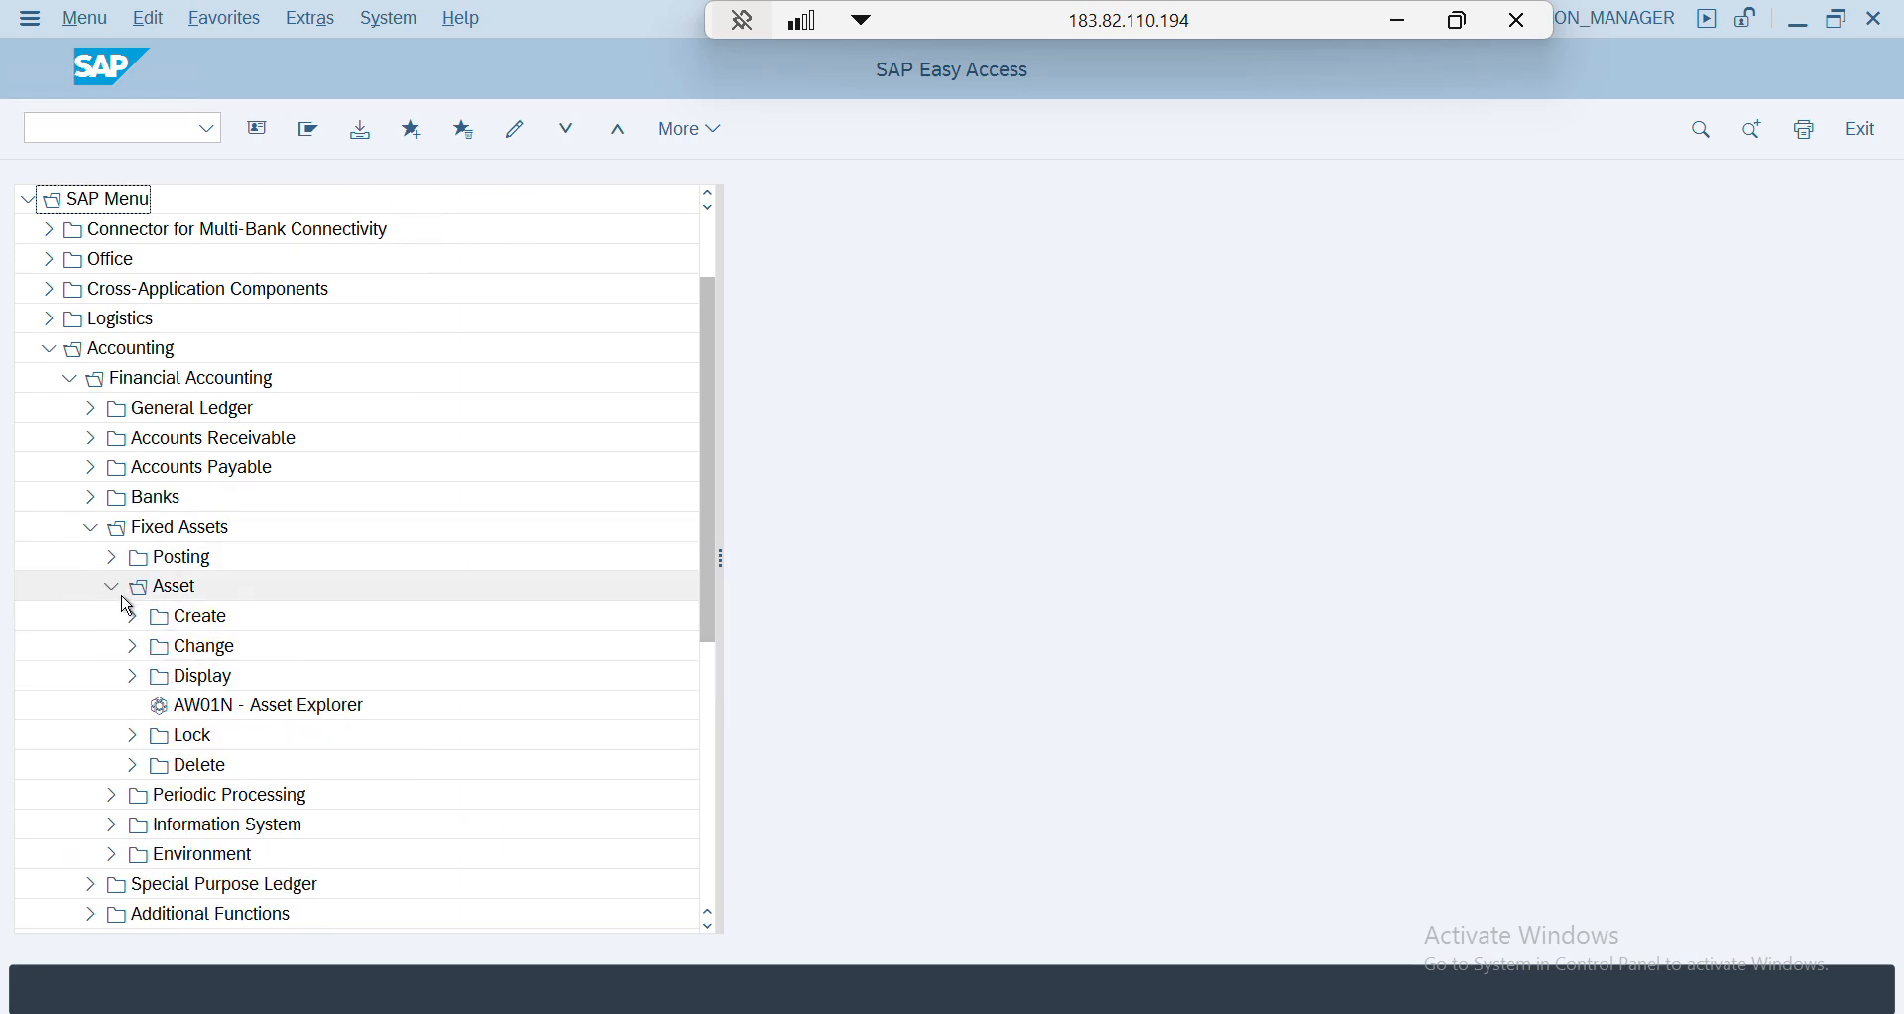
pyautogui.click(130, 647)
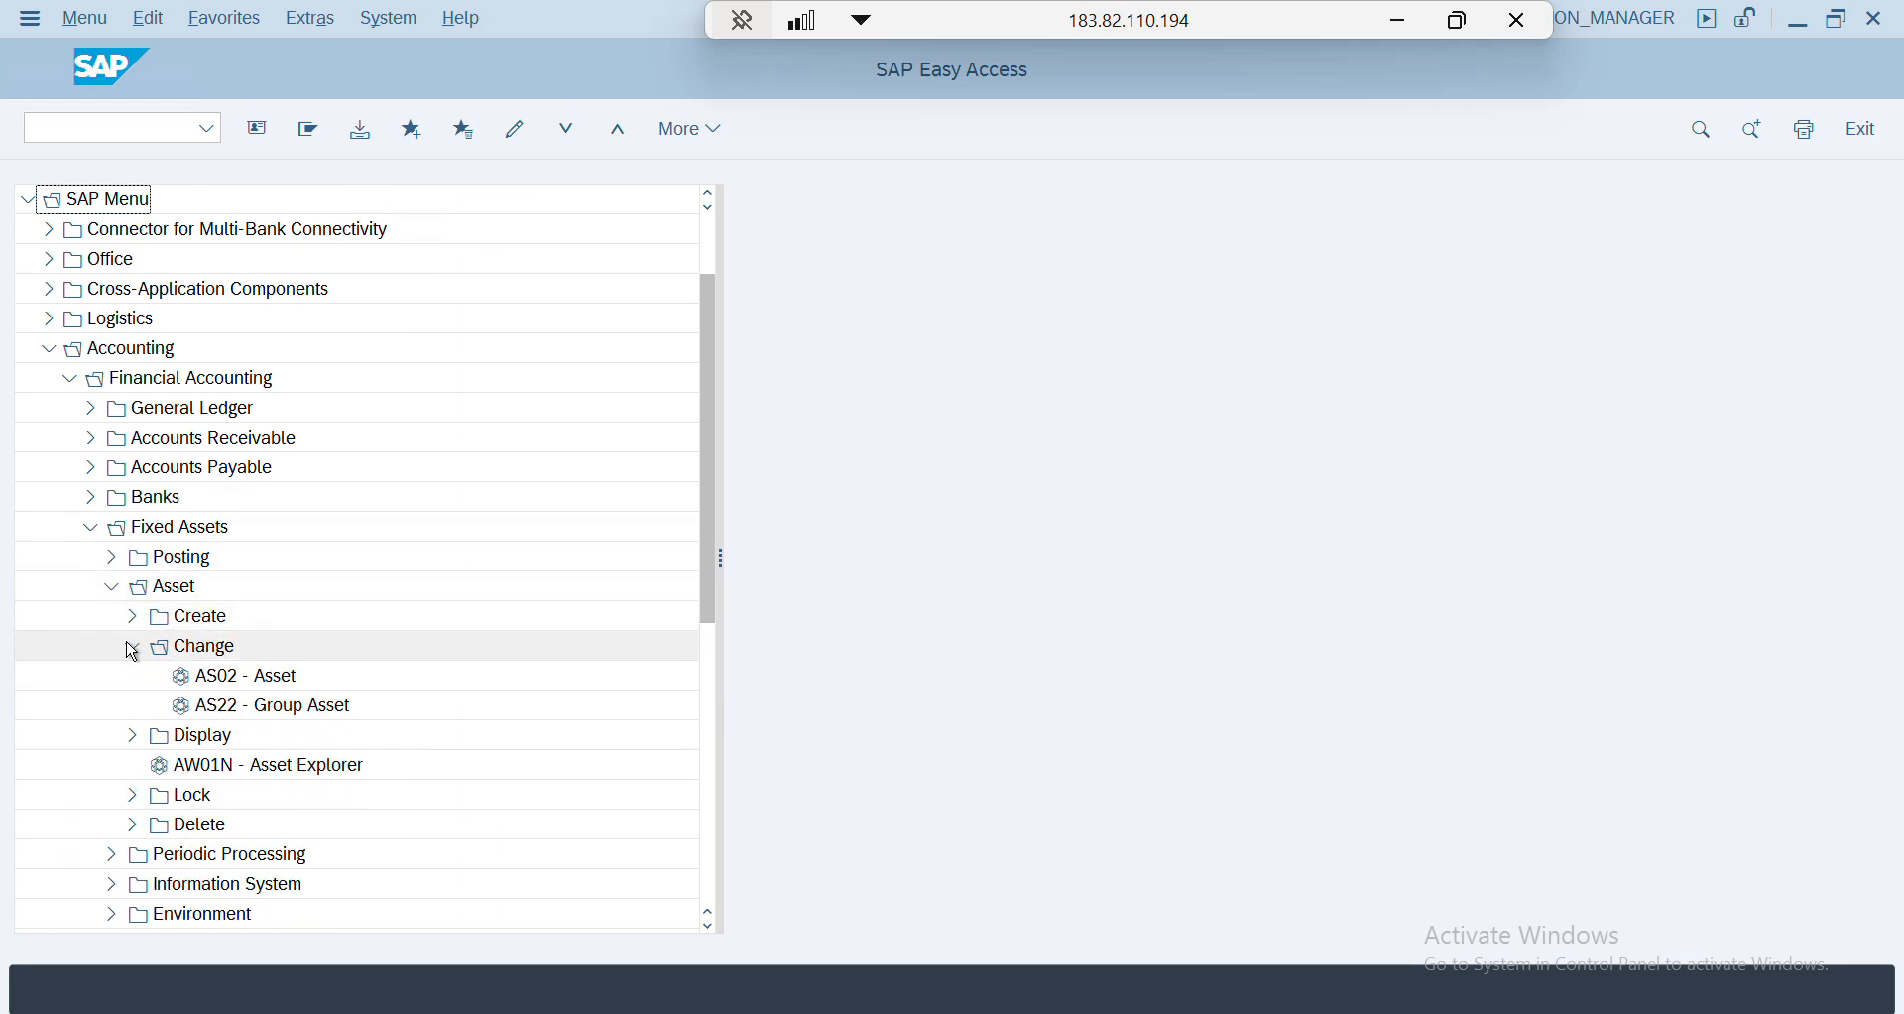
pyautogui.click(219, 686)
pyautogui.doubleClick(219, 685)
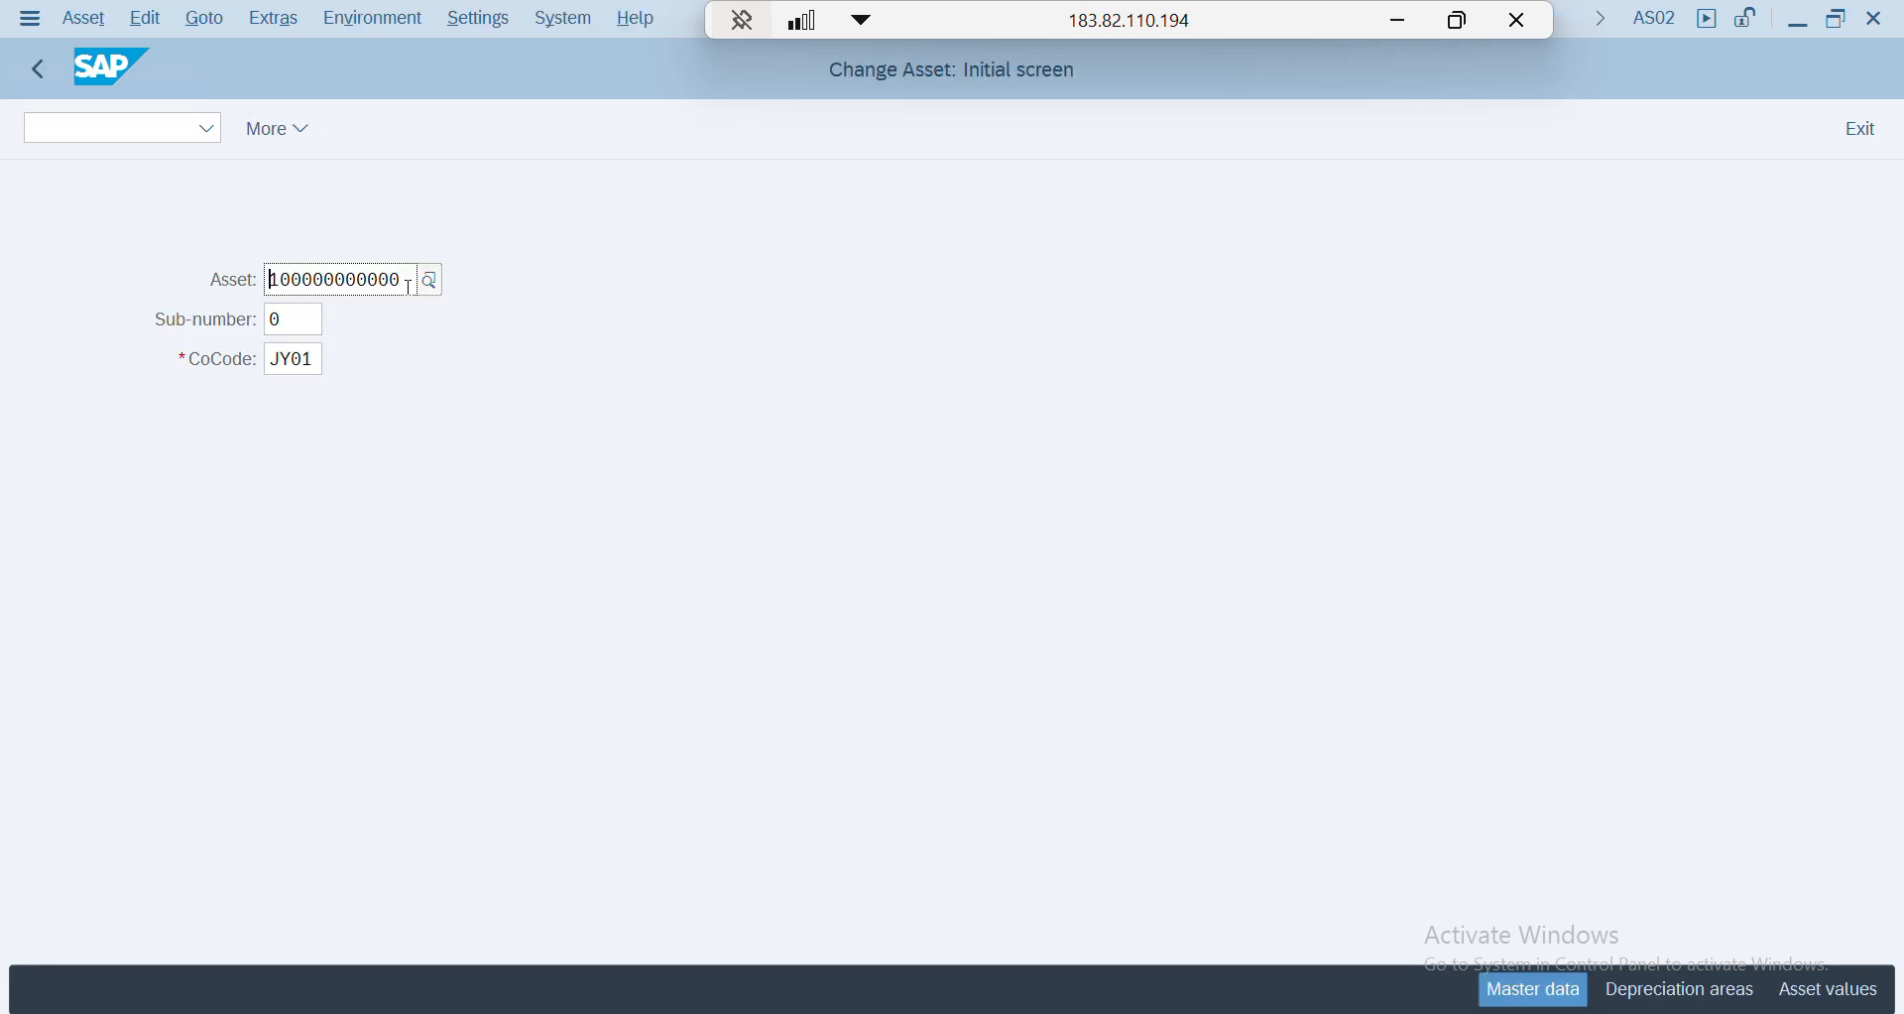
pyautogui.moveTo(404, 280); pyautogui.dragTo(254, 294)
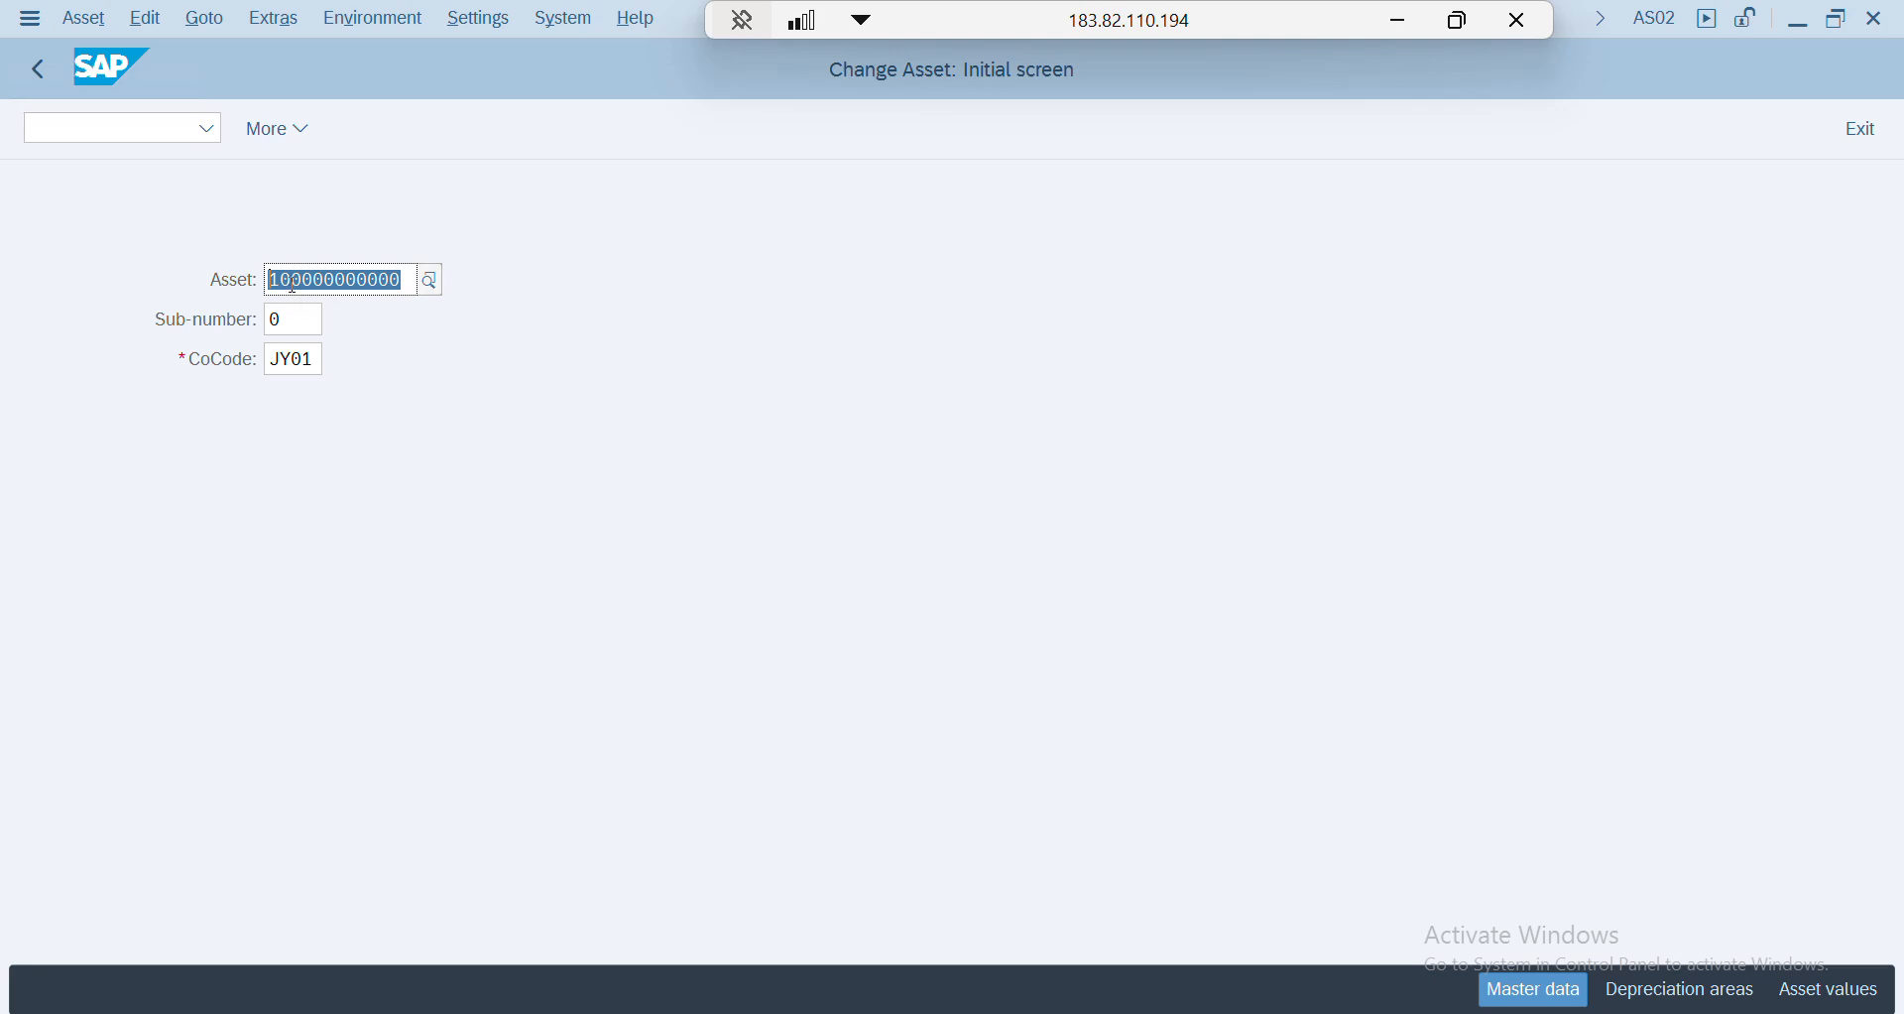
pyautogui.click(305, 362)
pyautogui.press('Return')
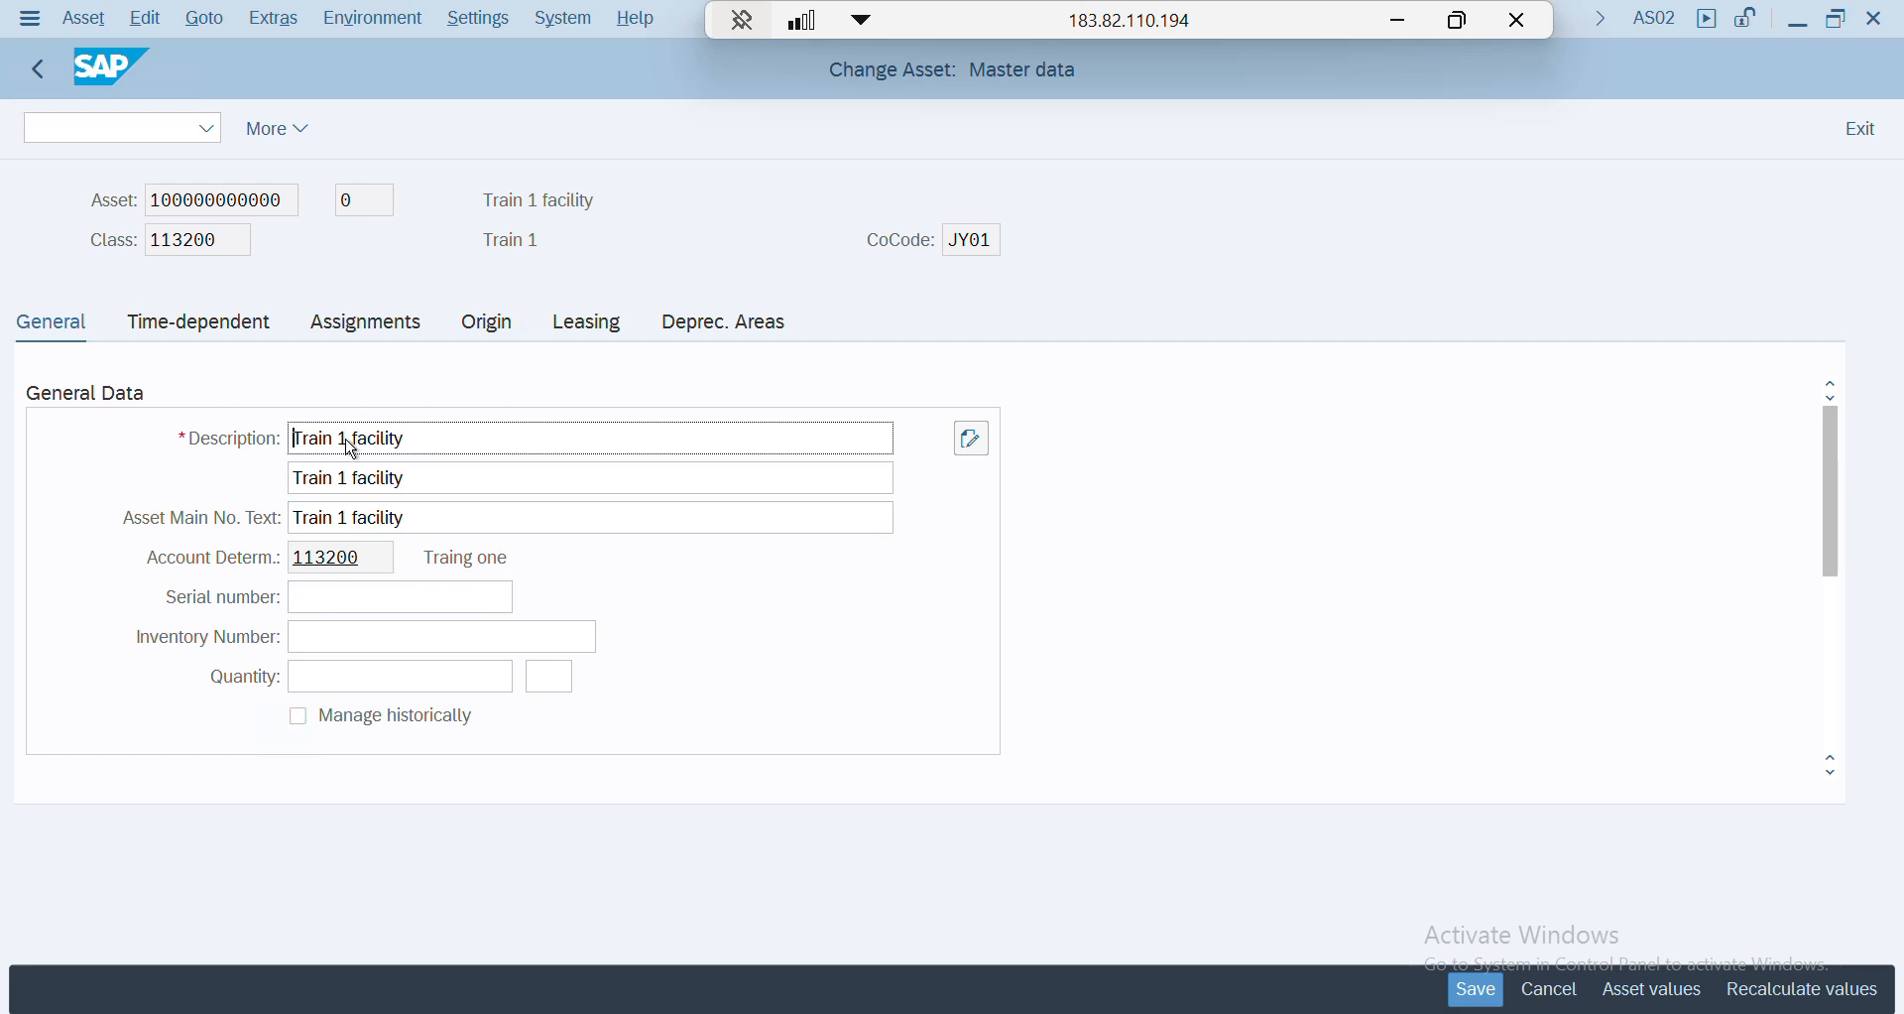
# - Review the asset's description, account determination and asset class in its general data
pyautogui.moveTo(429, 441); pyautogui.dragTo(287, 450)
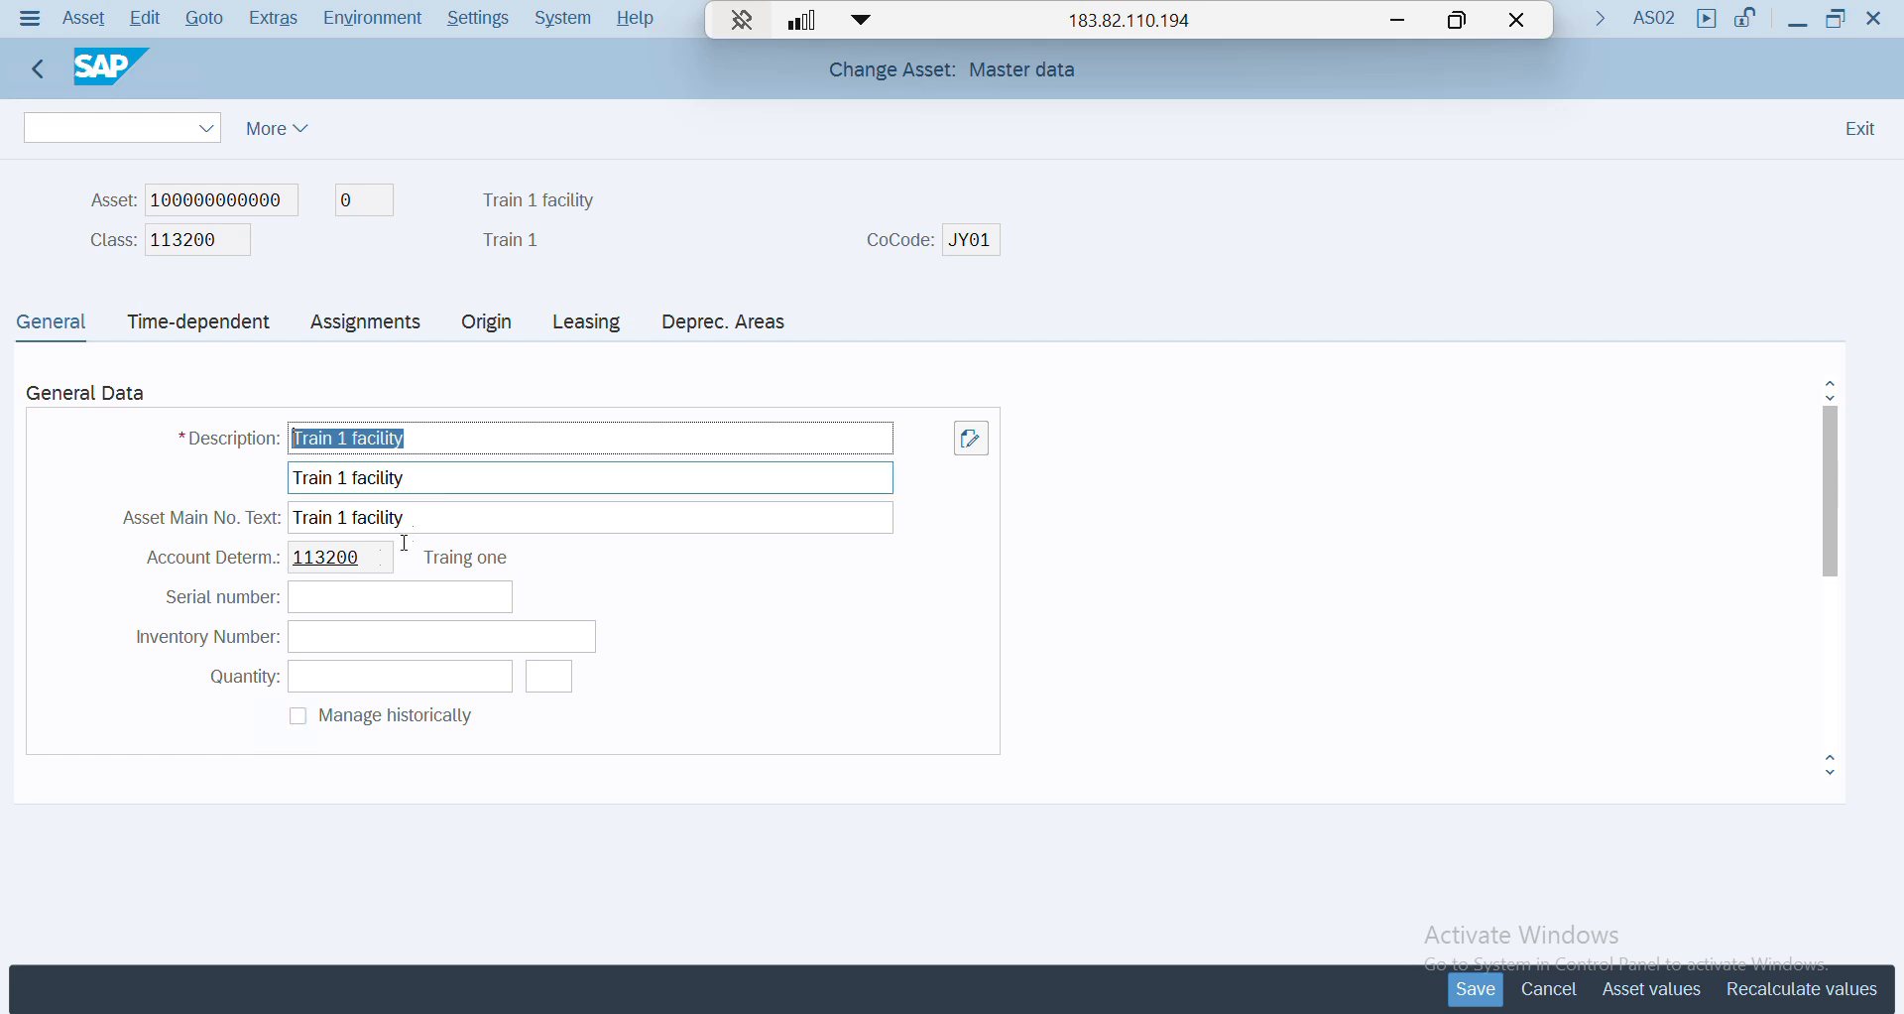
pyautogui.moveTo(372, 564); pyautogui.dragTo(279, 563)
pyautogui.click(218, 238)
pyautogui.moveTo(155, 258); pyautogui.dragTo(123, 251)
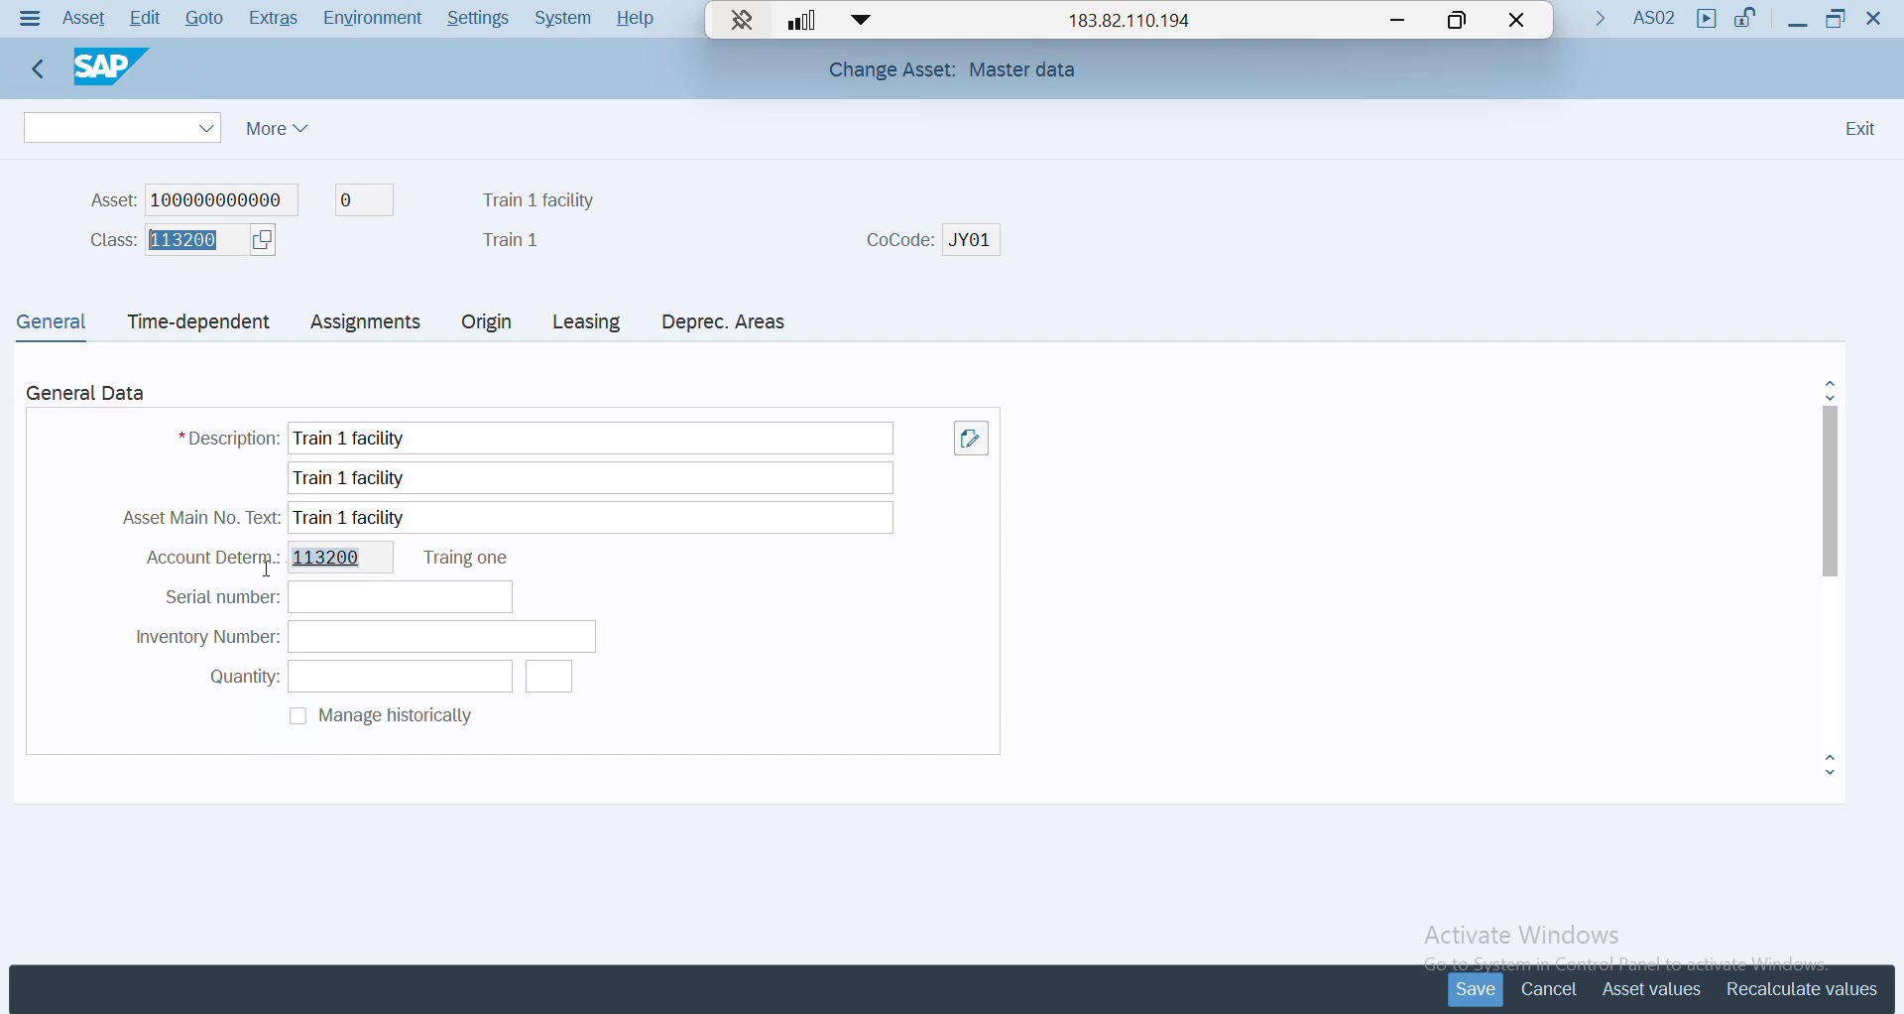
# - Examine the depreciation key, useful life and ordinary depreciation start date of the asset's book depreciation area
pyautogui.click(721, 329)
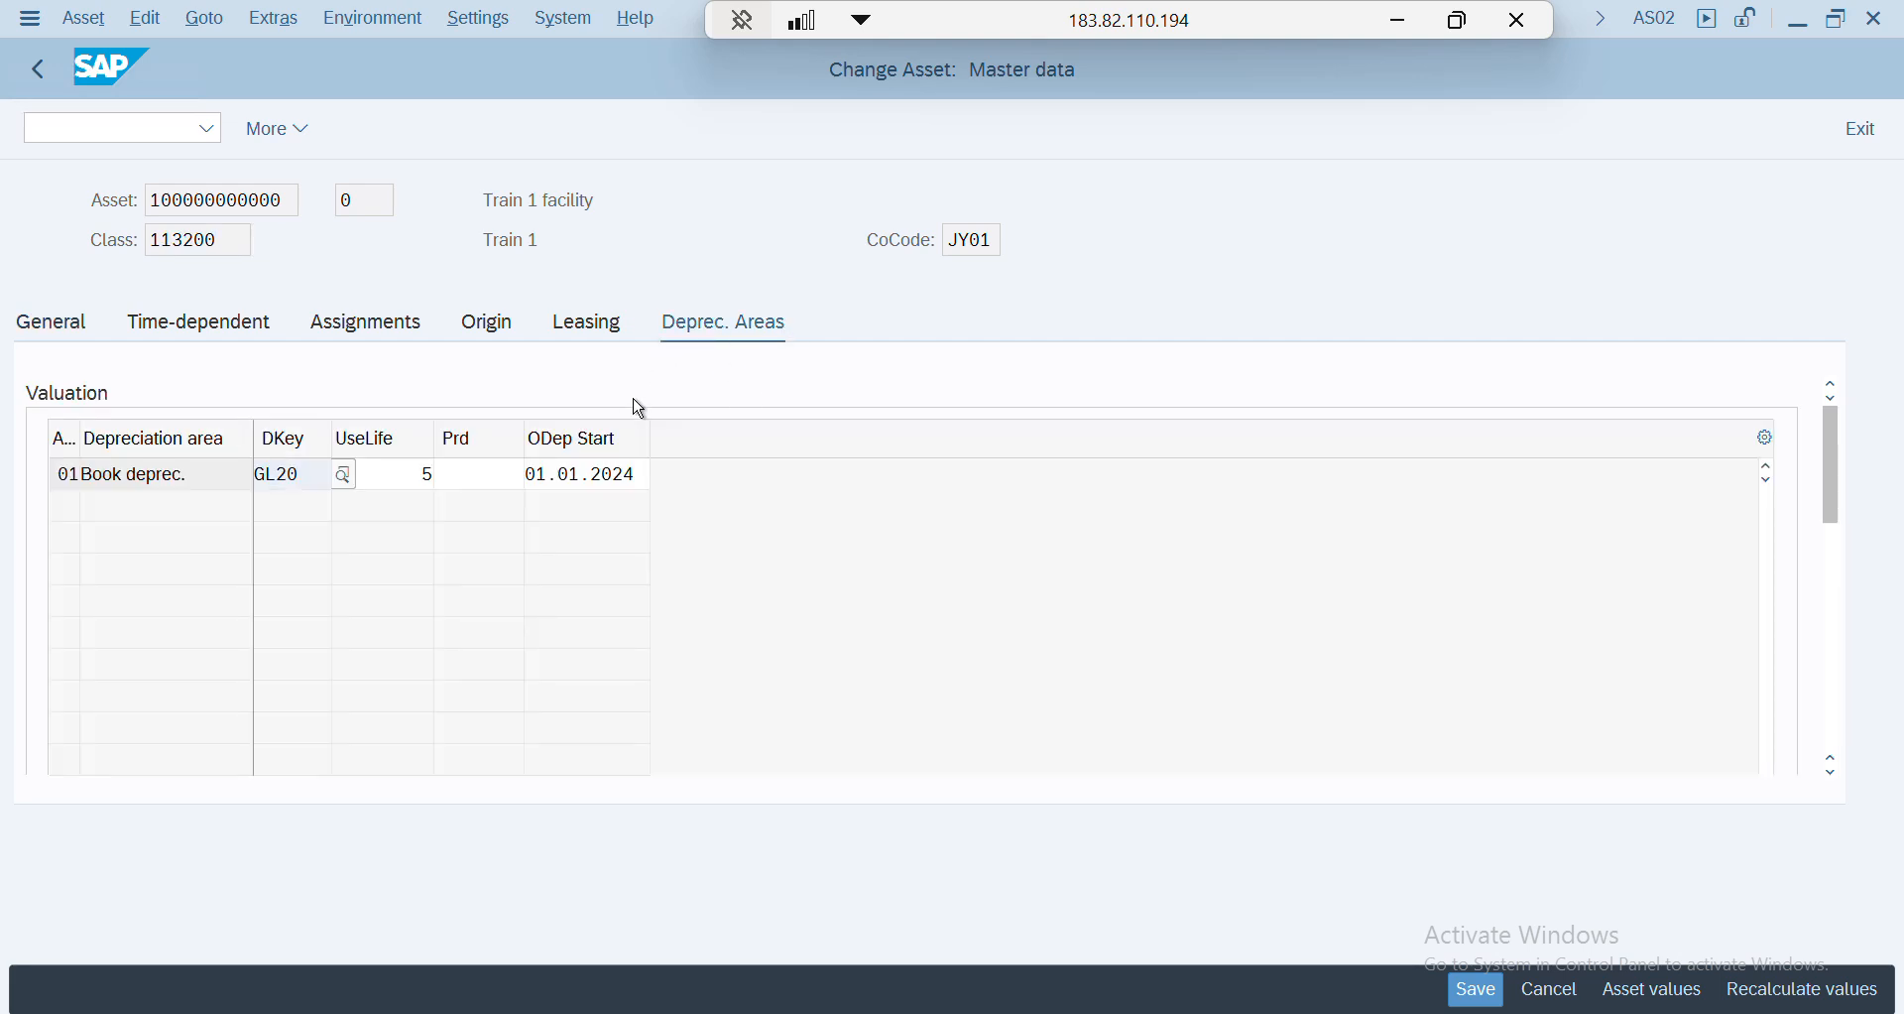
pyautogui.click(382, 474)
pyautogui.click(261, 475)
pyautogui.moveTo(299, 480); pyautogui.dragTo(255, 483)
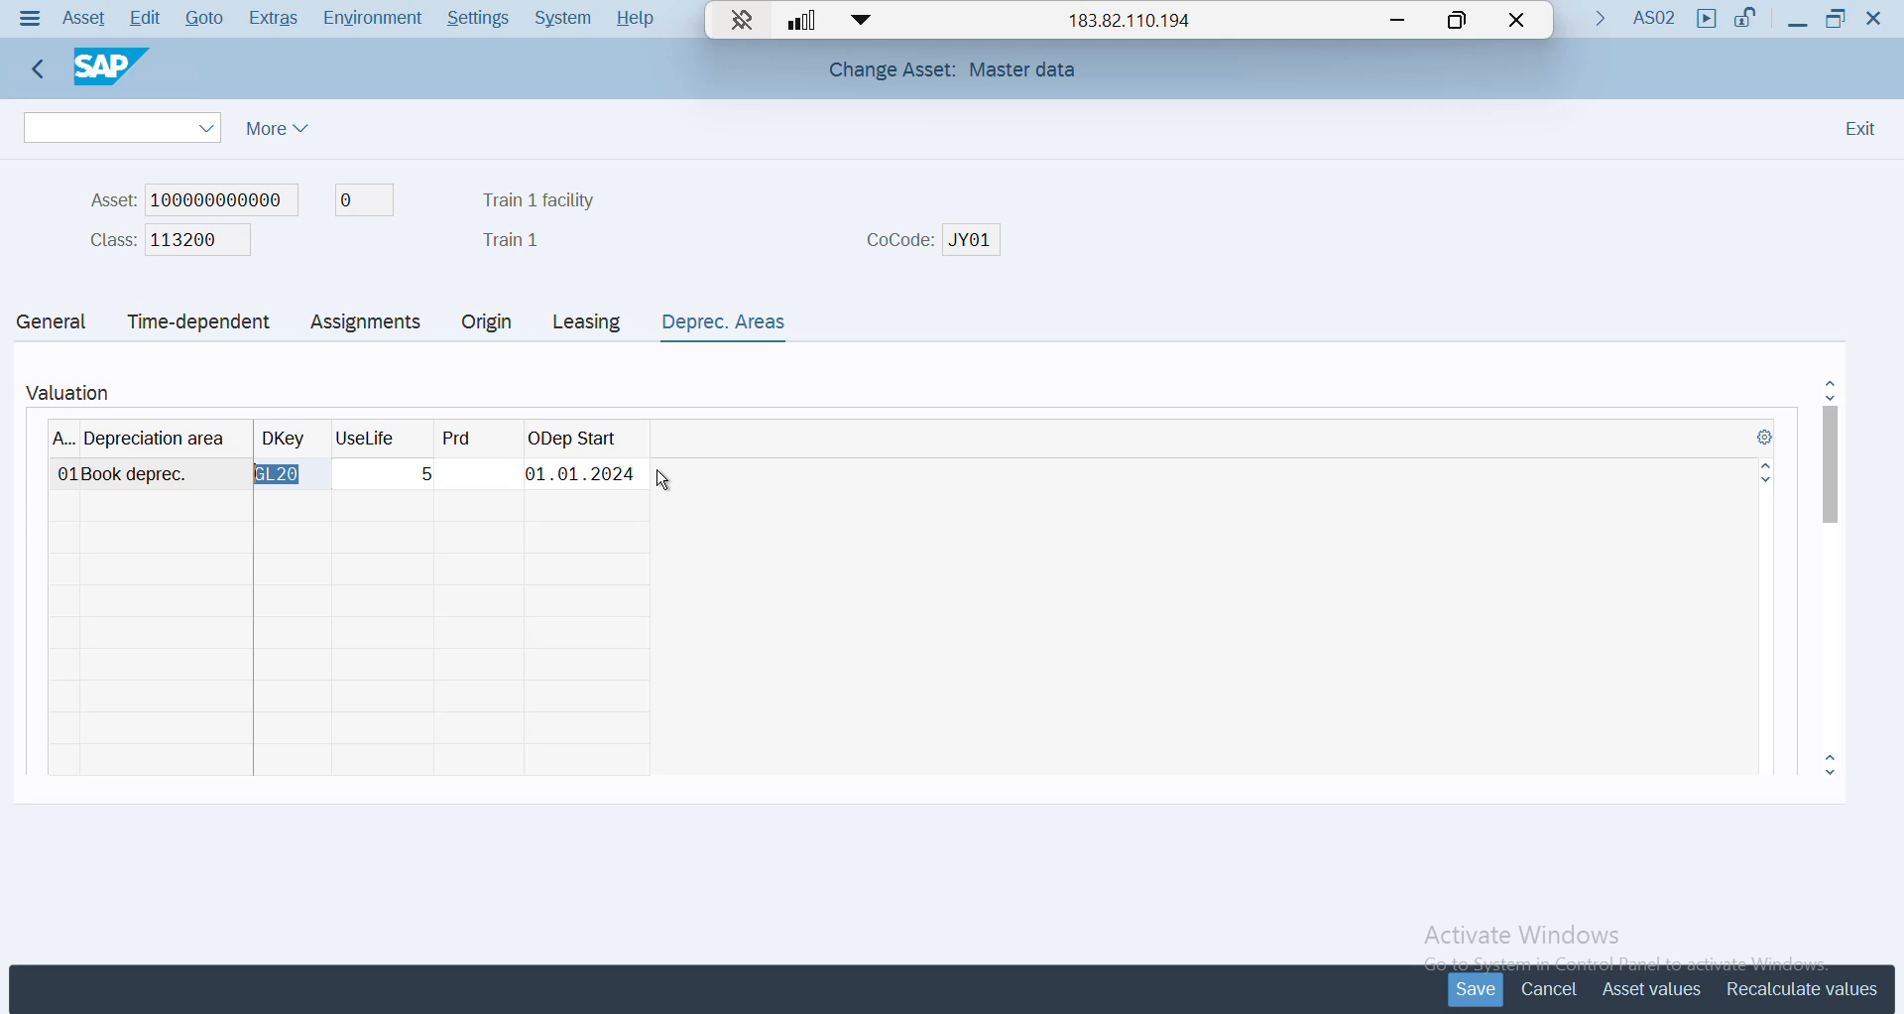
pyautogui.click(639, 475)
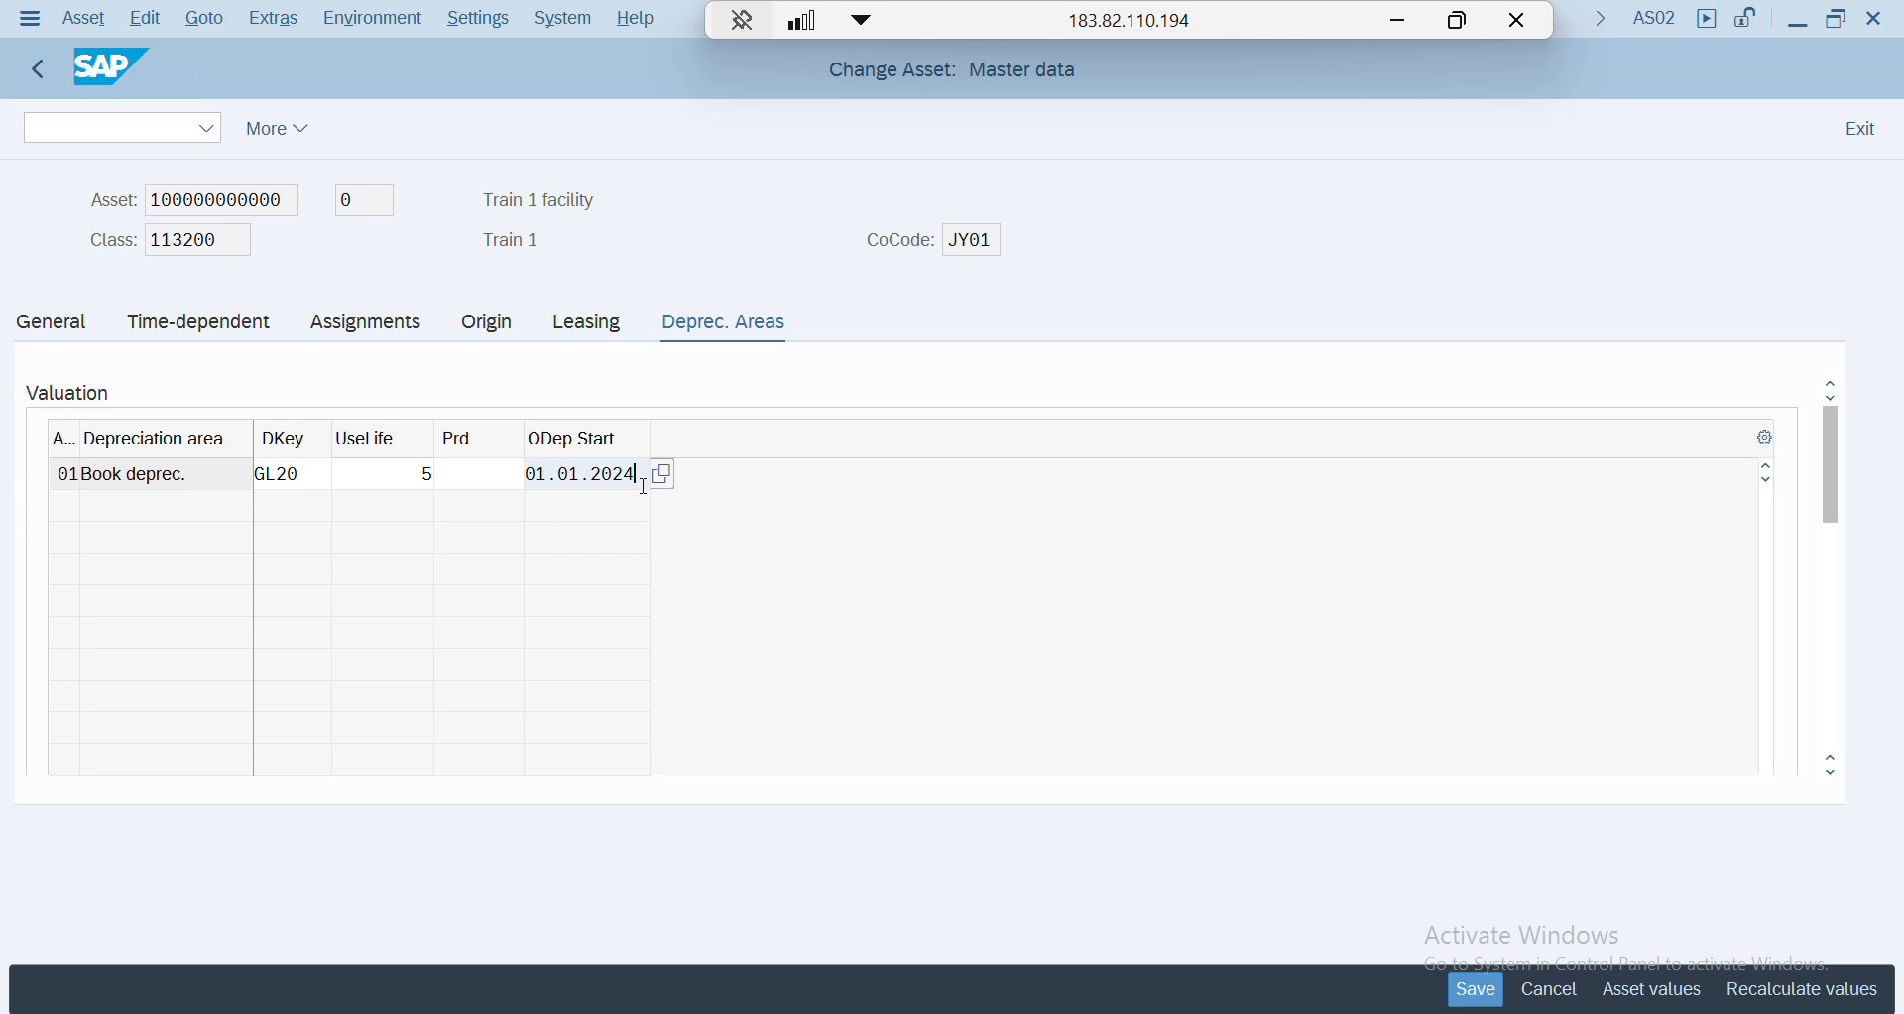
pyautogui.click(676, 254)
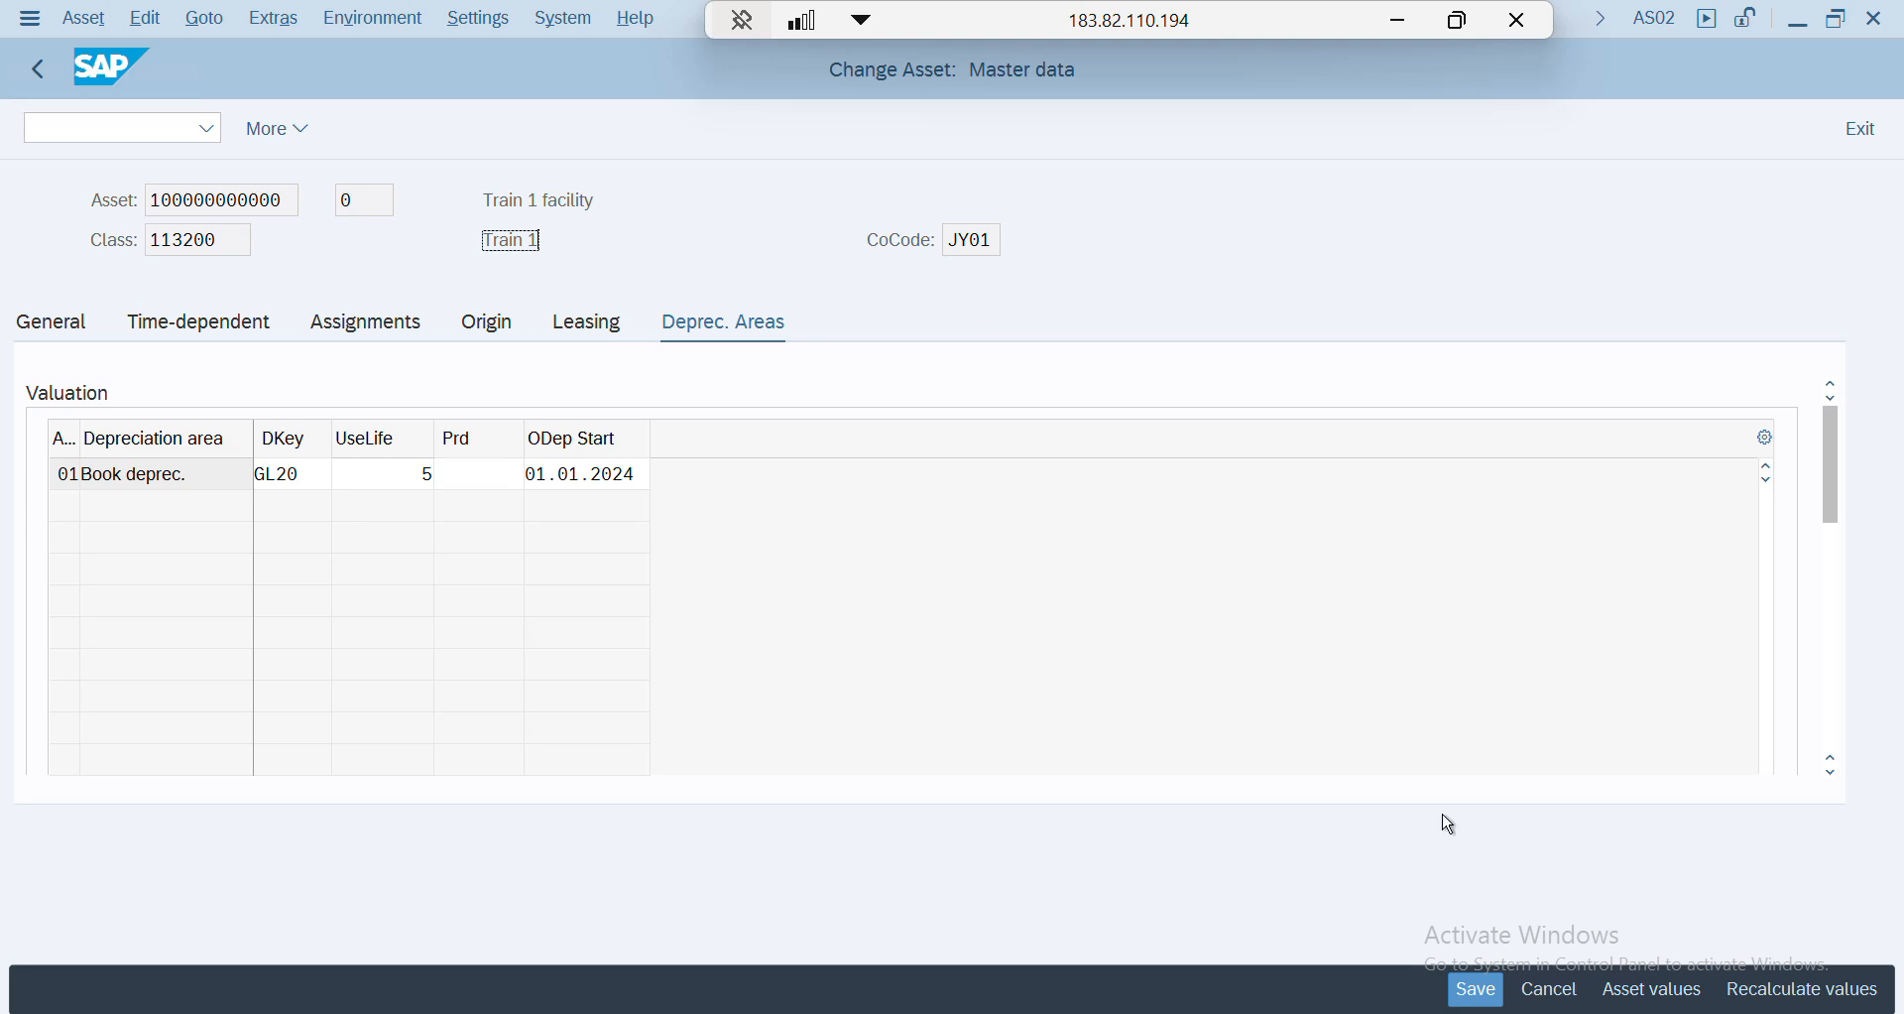
# - Open the asset's values, check the depreciation areas in its displayed master data, and return to the Asset Explorer
pyautogui.click(1675, 1005)
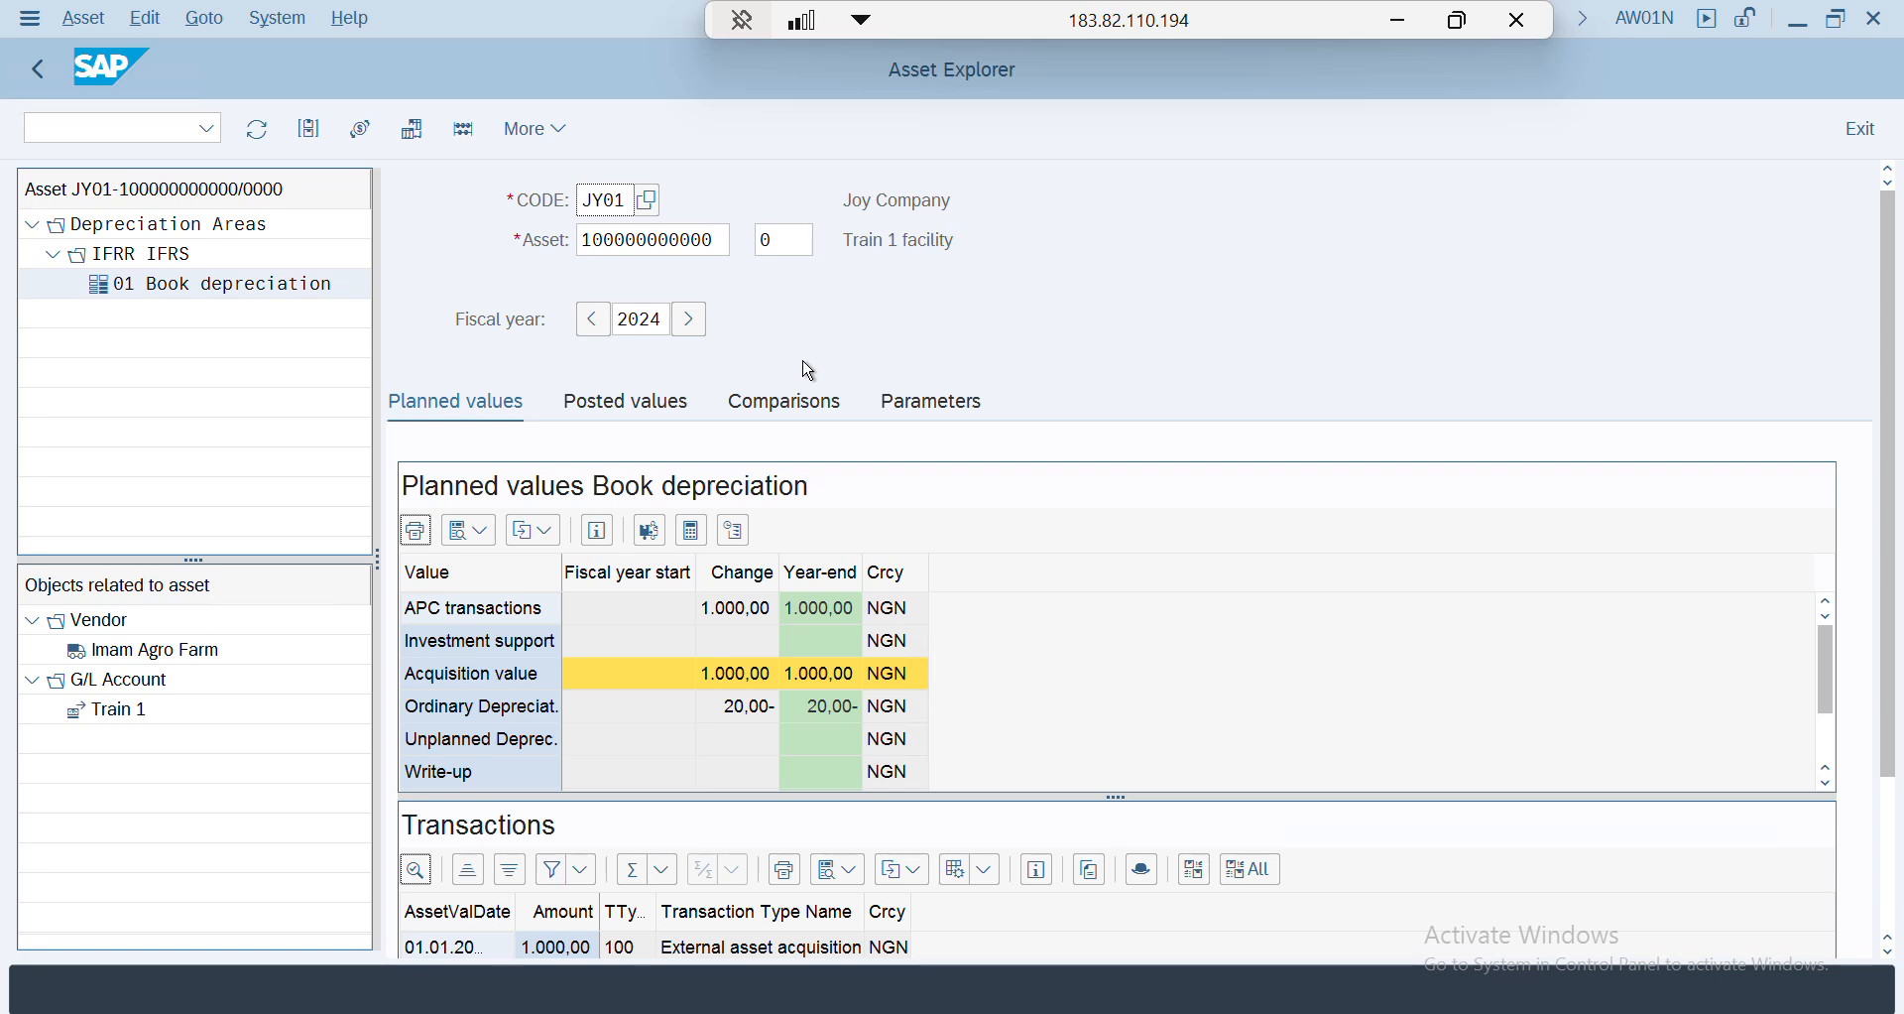
pyautogui.click(308, 130)
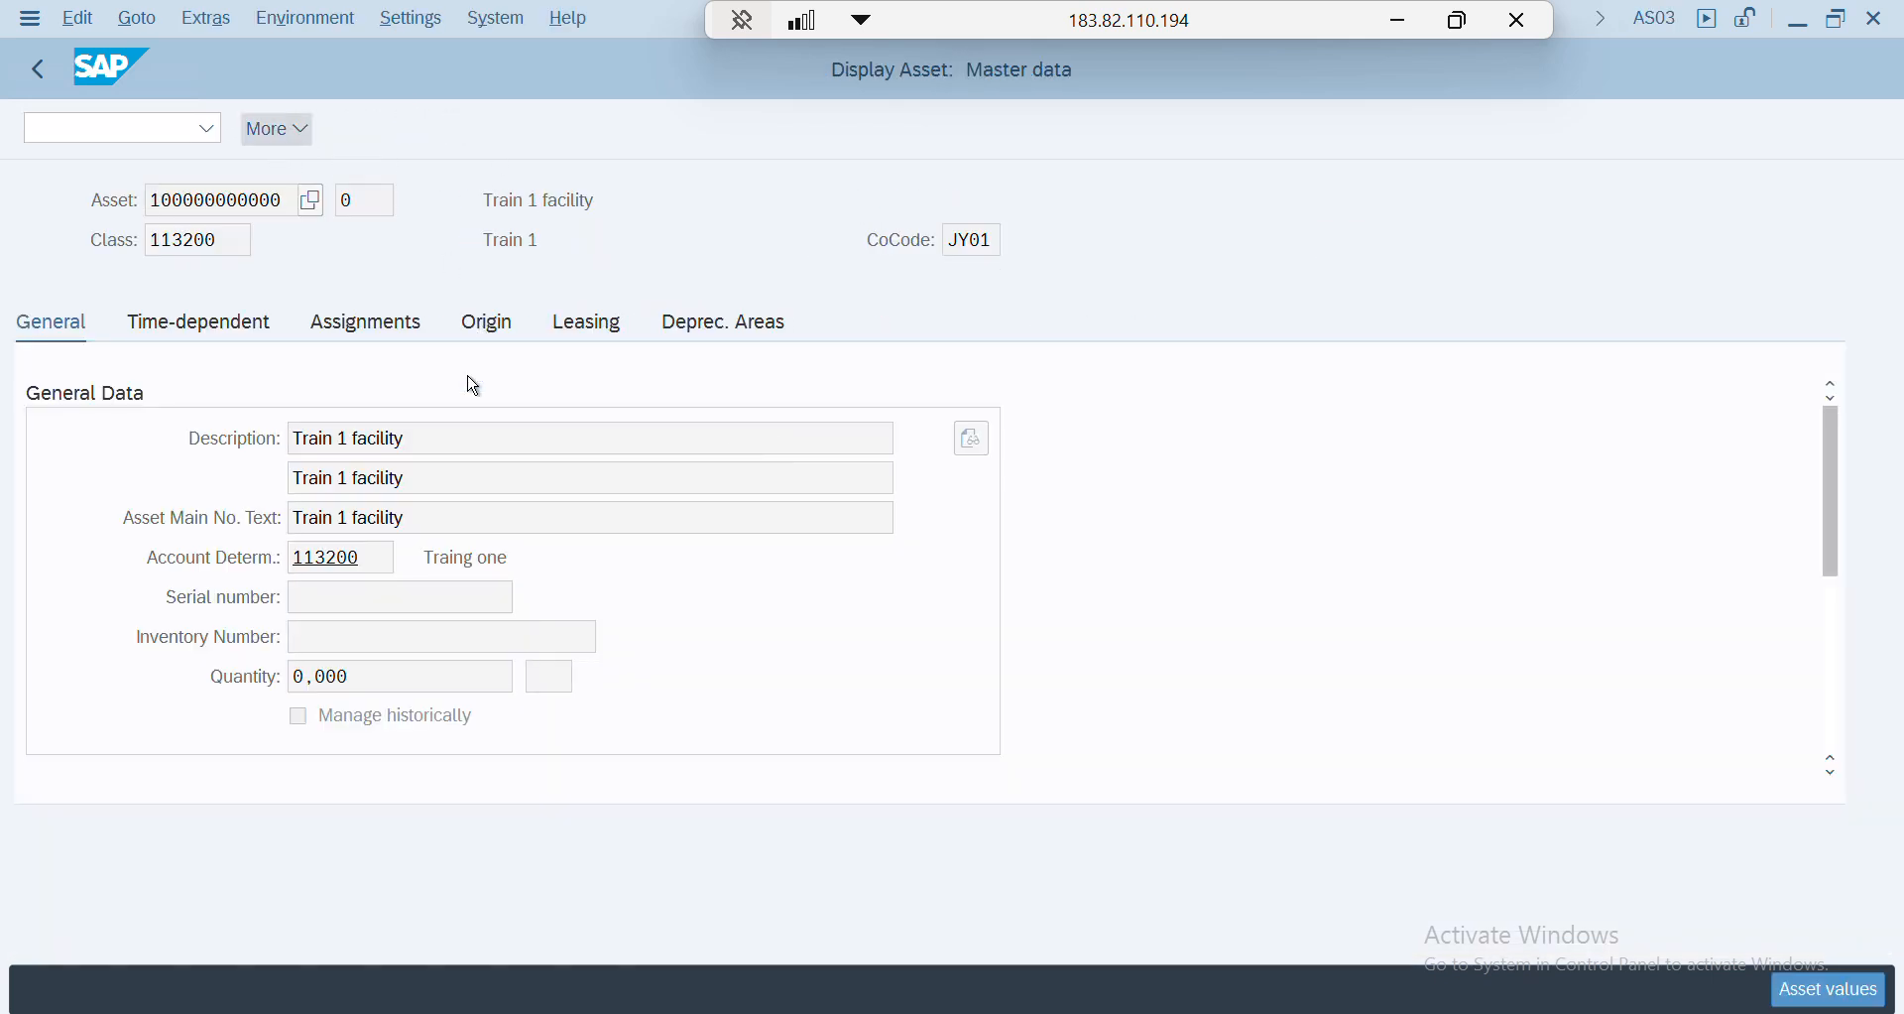
pyautogui.click(766, 325)
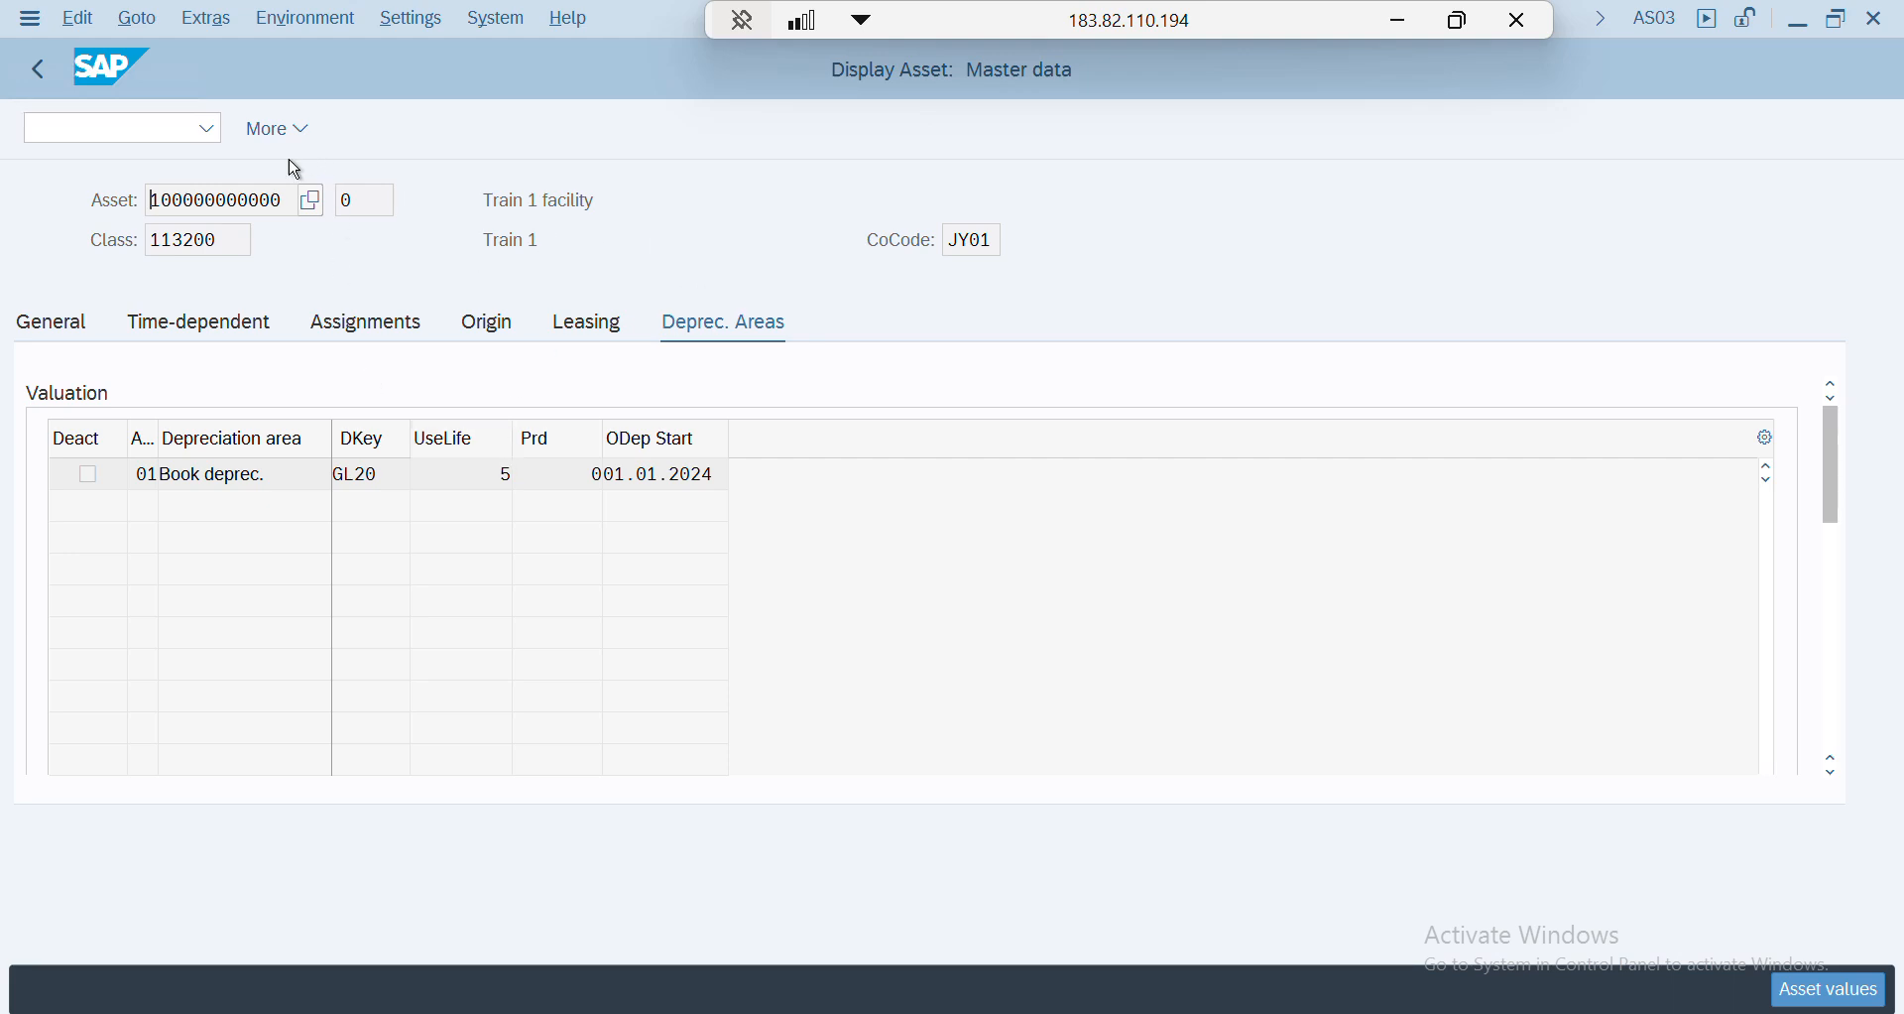
pyautogui.click(41, 71)
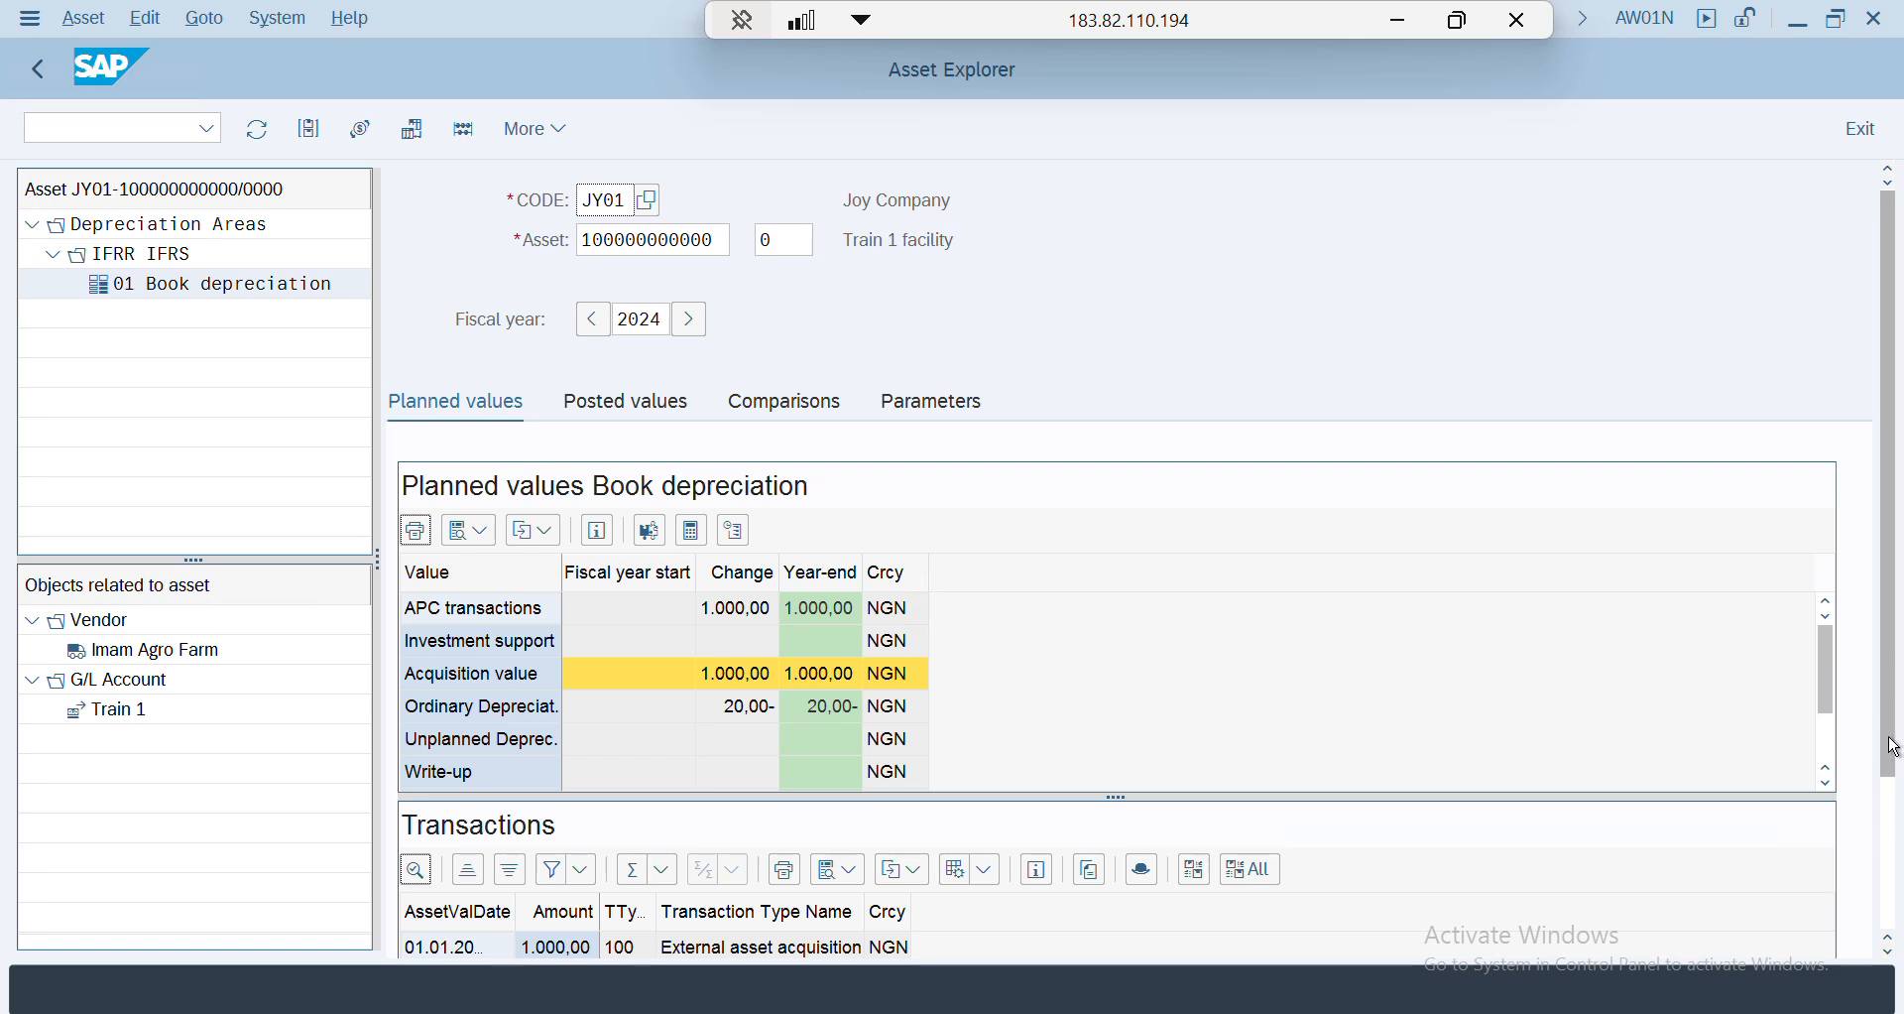
# - Review the asset's acquisition transaction and its posted and planned book depreciation by period
pyautogui.scroll(-5, 1895, 744)
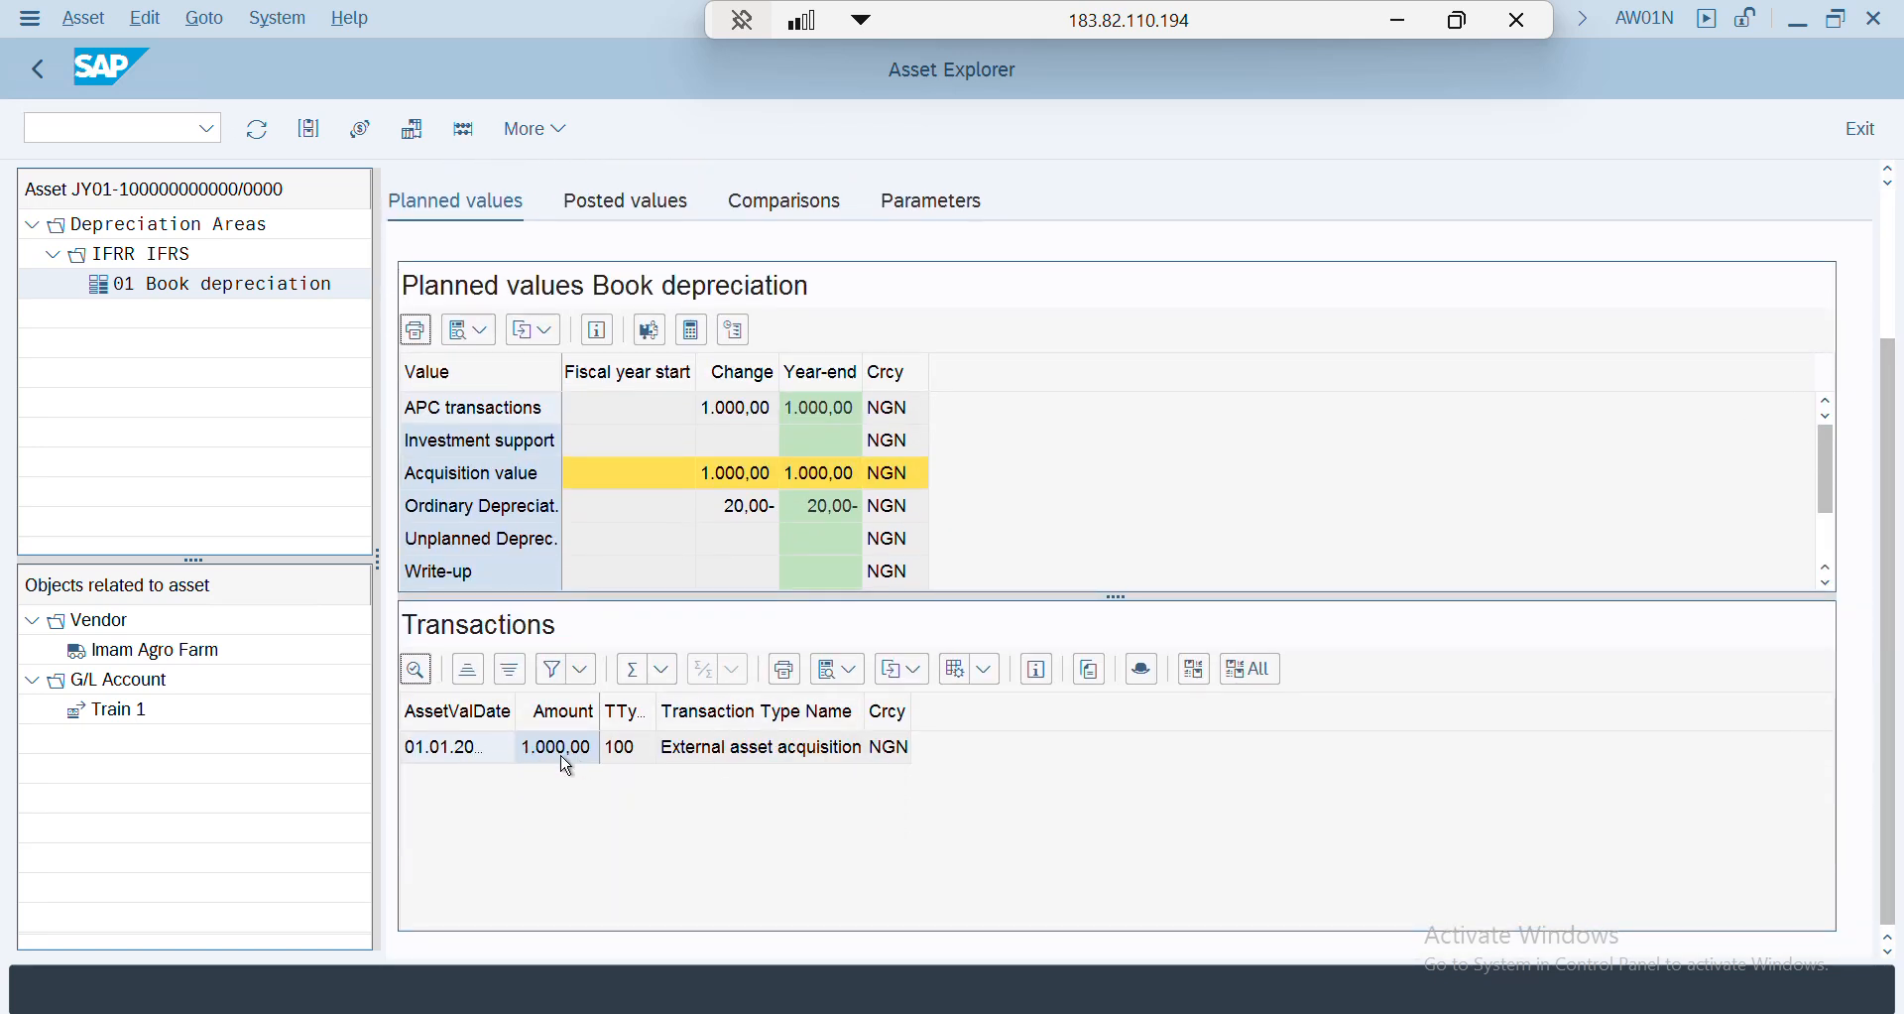
pyautogui.click(625, 202)
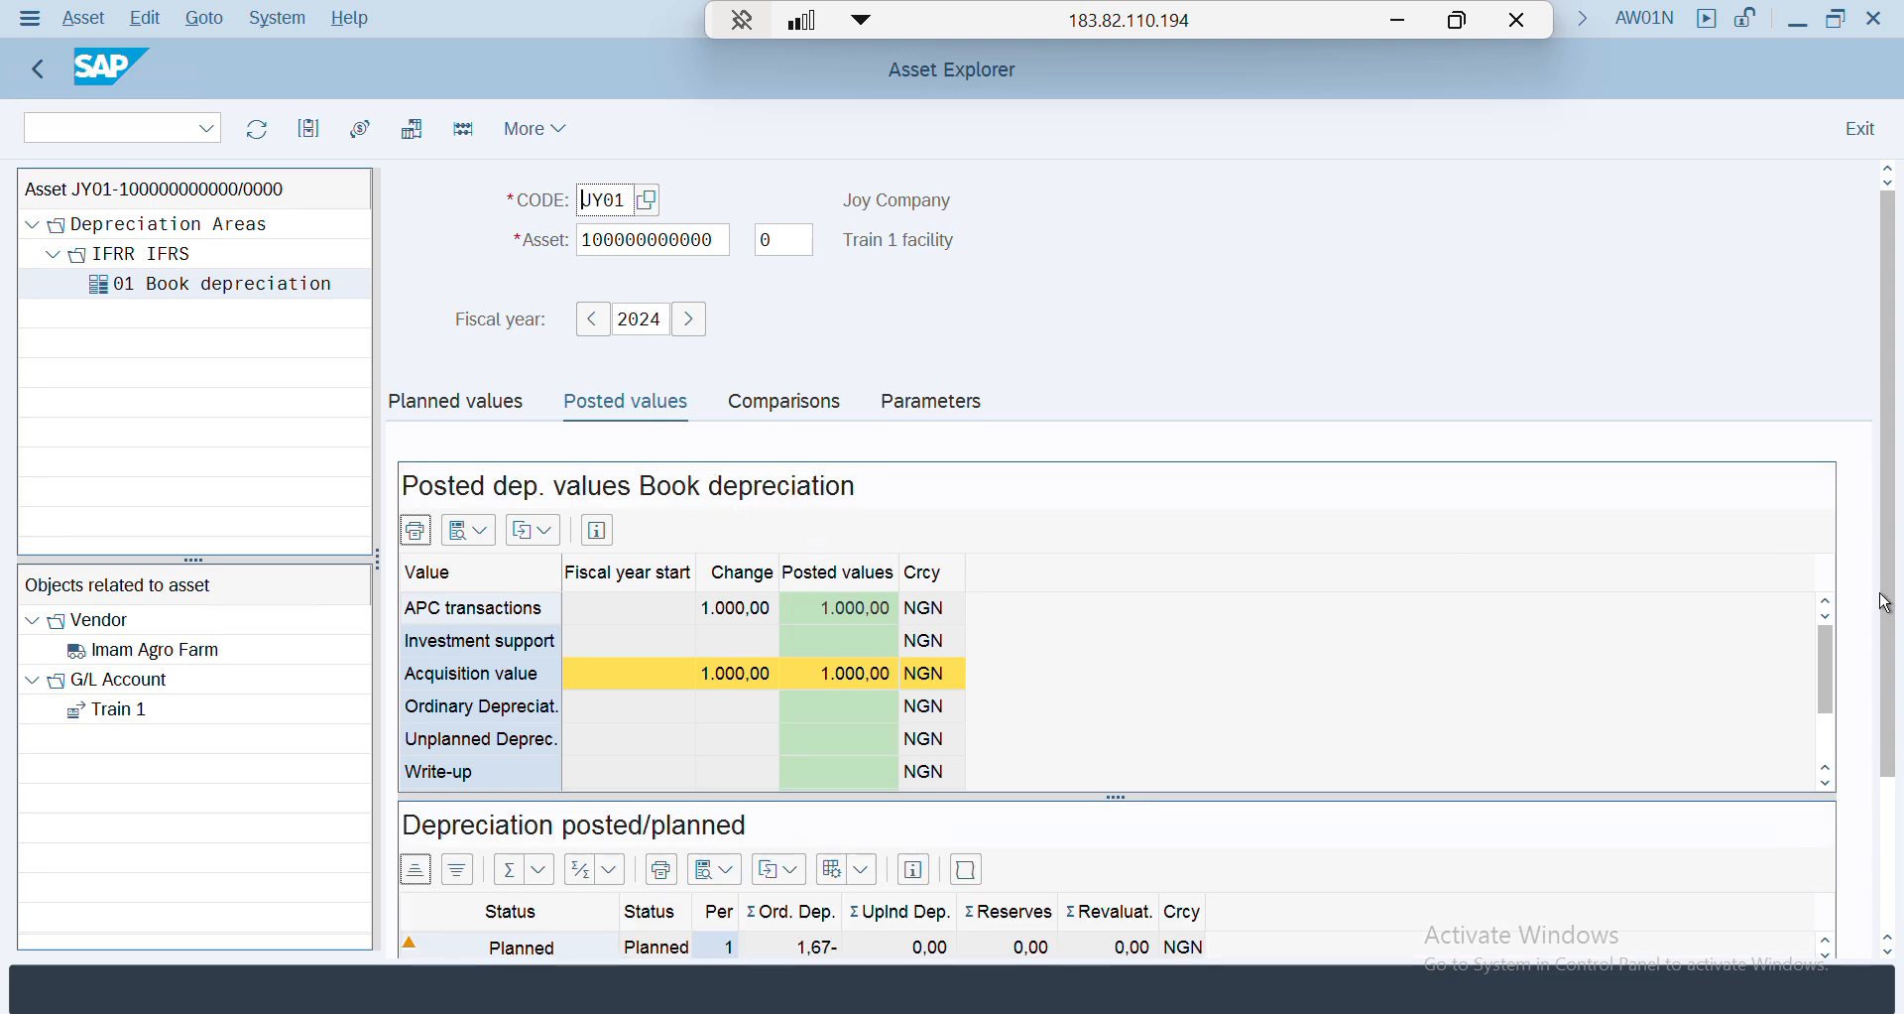
pyautogui.moveTo(1890, 764); pyautogui.dragTo(1892, 924)
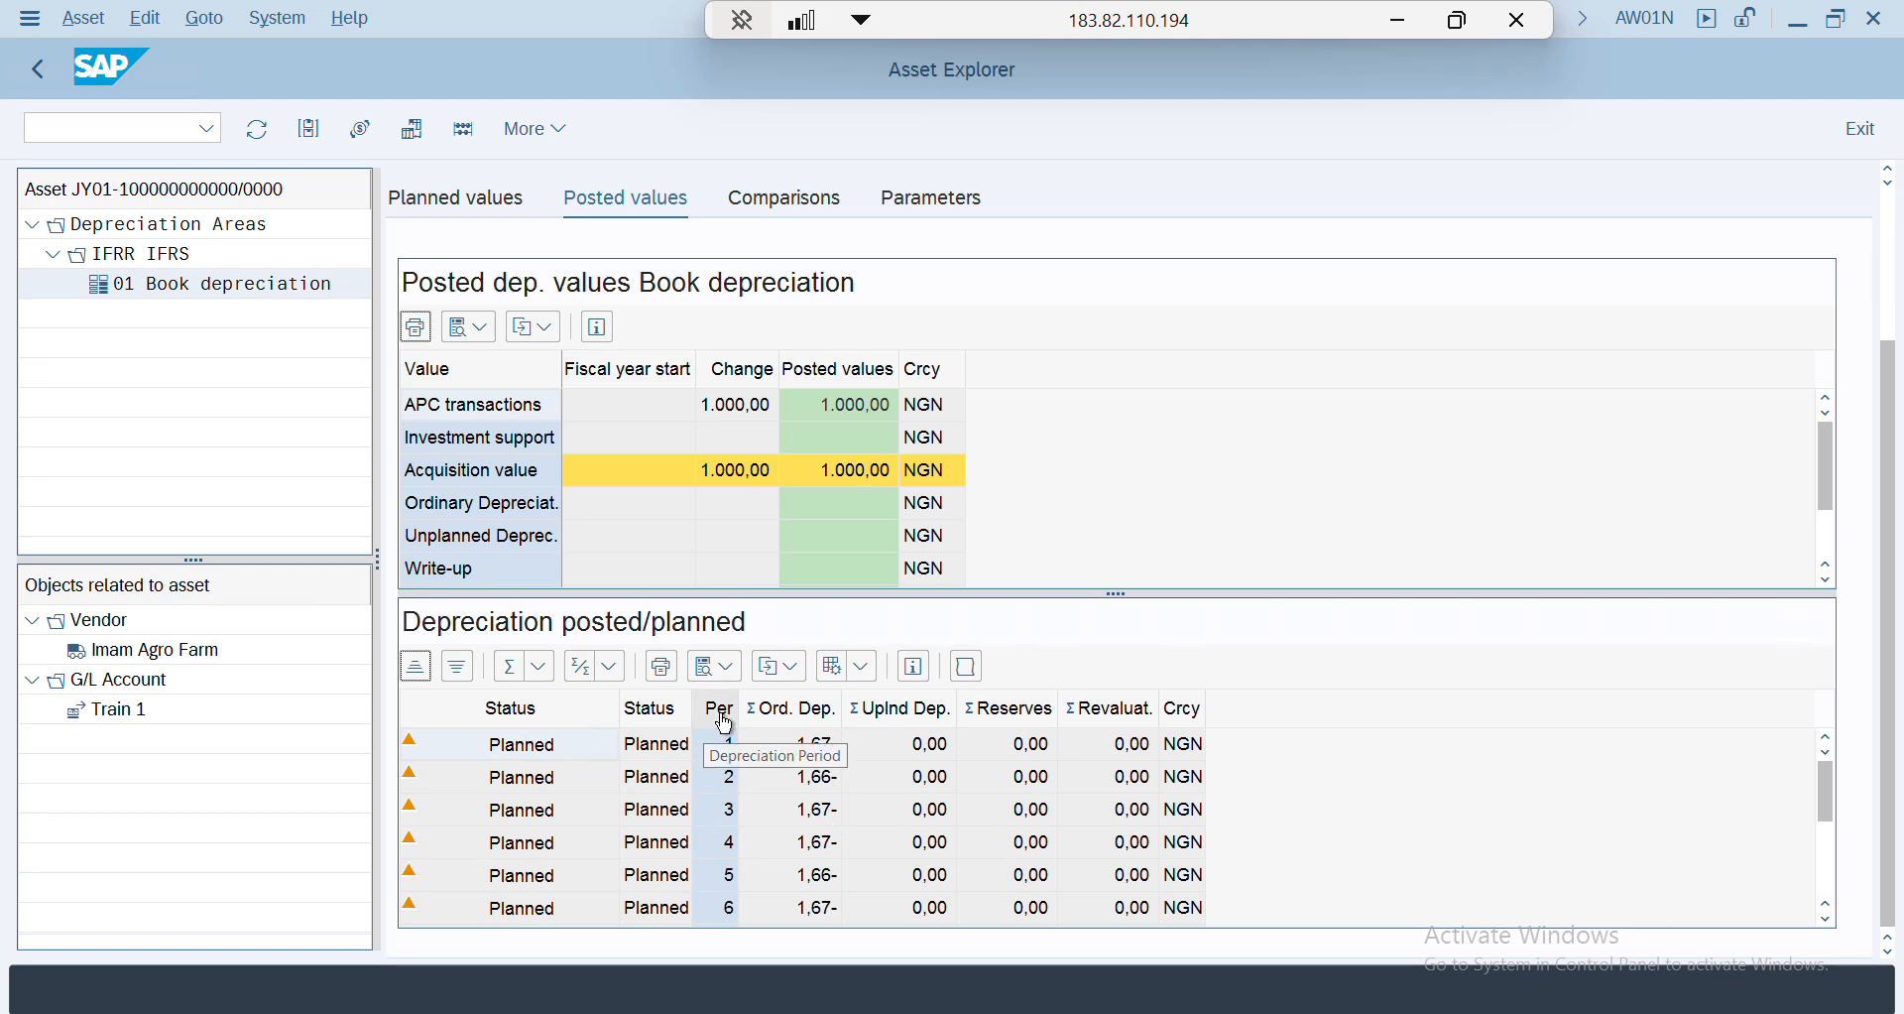
# - Switch to the Book2 workbook in Excel and go to the 1,000.00 amount in cell C1
pyautogui.click(1461, 20)
pyautogui.moveTo(1289, 1010)
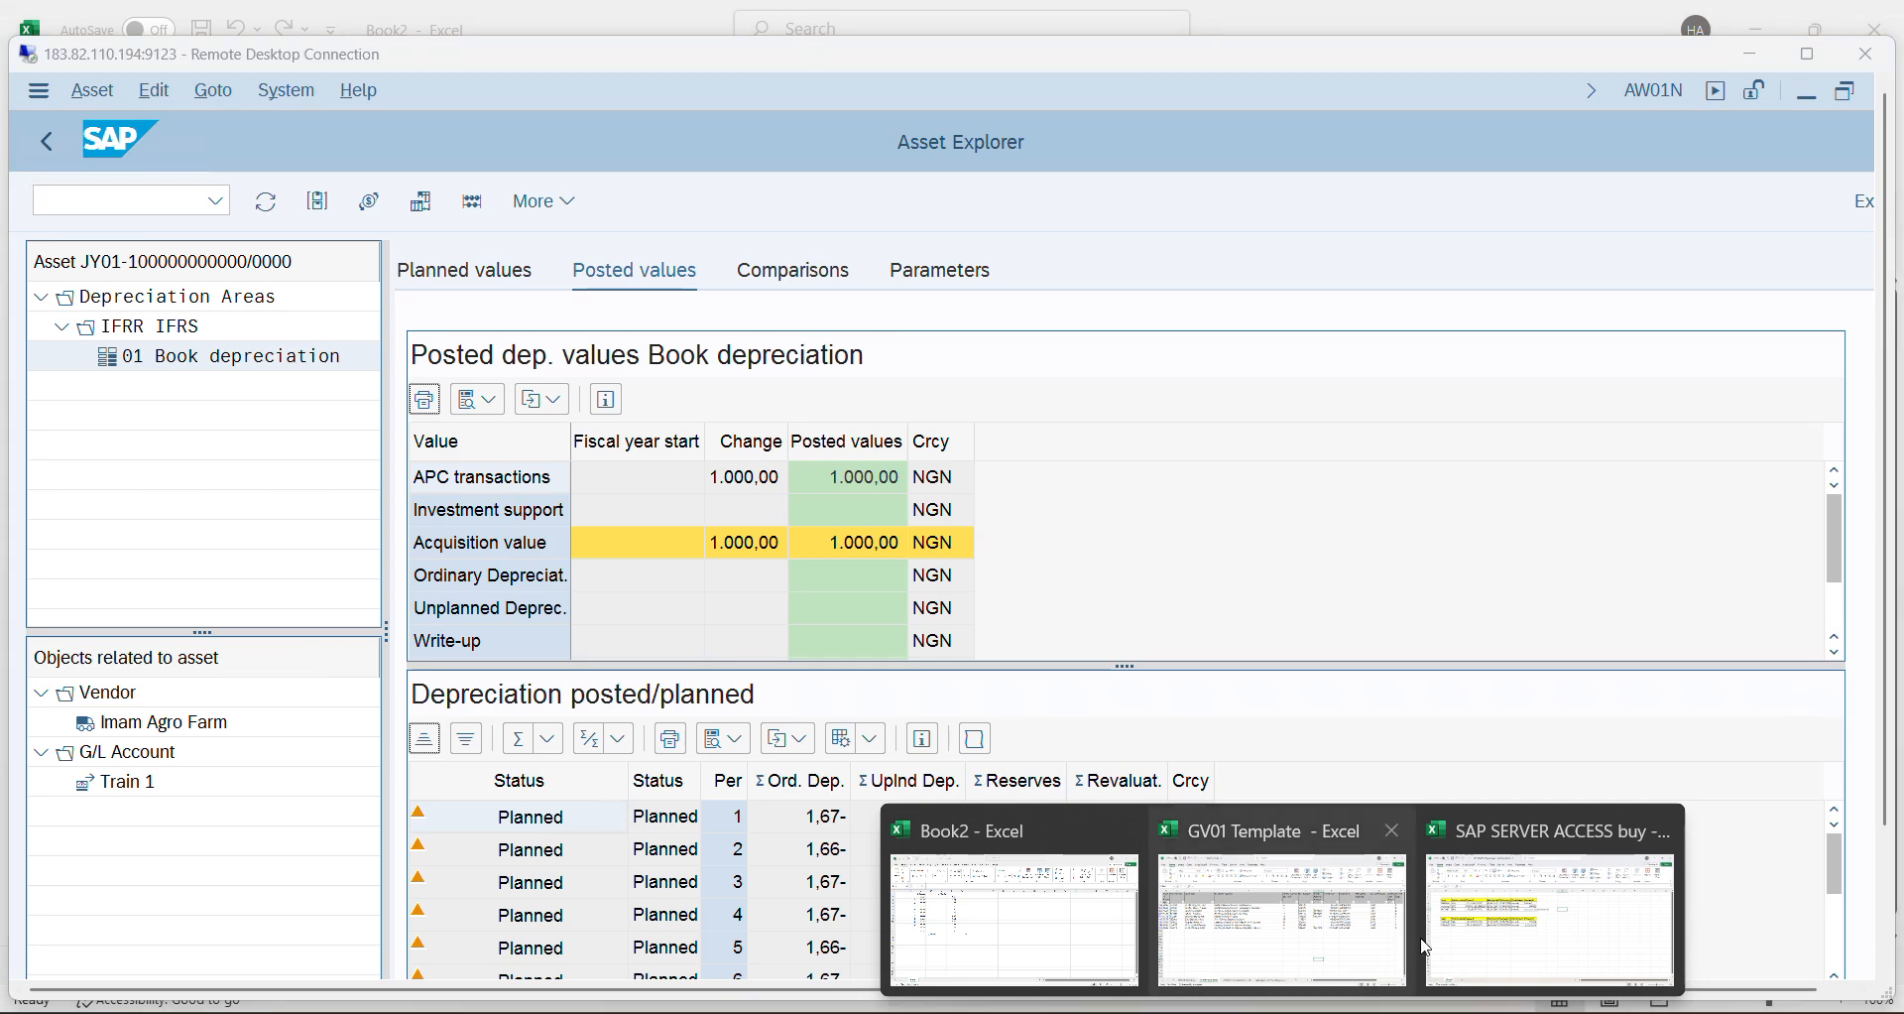
pyautogui.click(1008, 907)
pyautogui.click(753, 492)
pyautogui.press('Up')
pyautogui.hotkey('ctrl', 'Up')
pyautogui.hotkey('ctrl', 'Left')
pyautogui.hotkey('ctrl', 'Left')
pyautogui.hotkey('ctrl', 'Left')
pyautogui.press('Right')
pyautogui.press('Right')
pyautogui.press('Right')
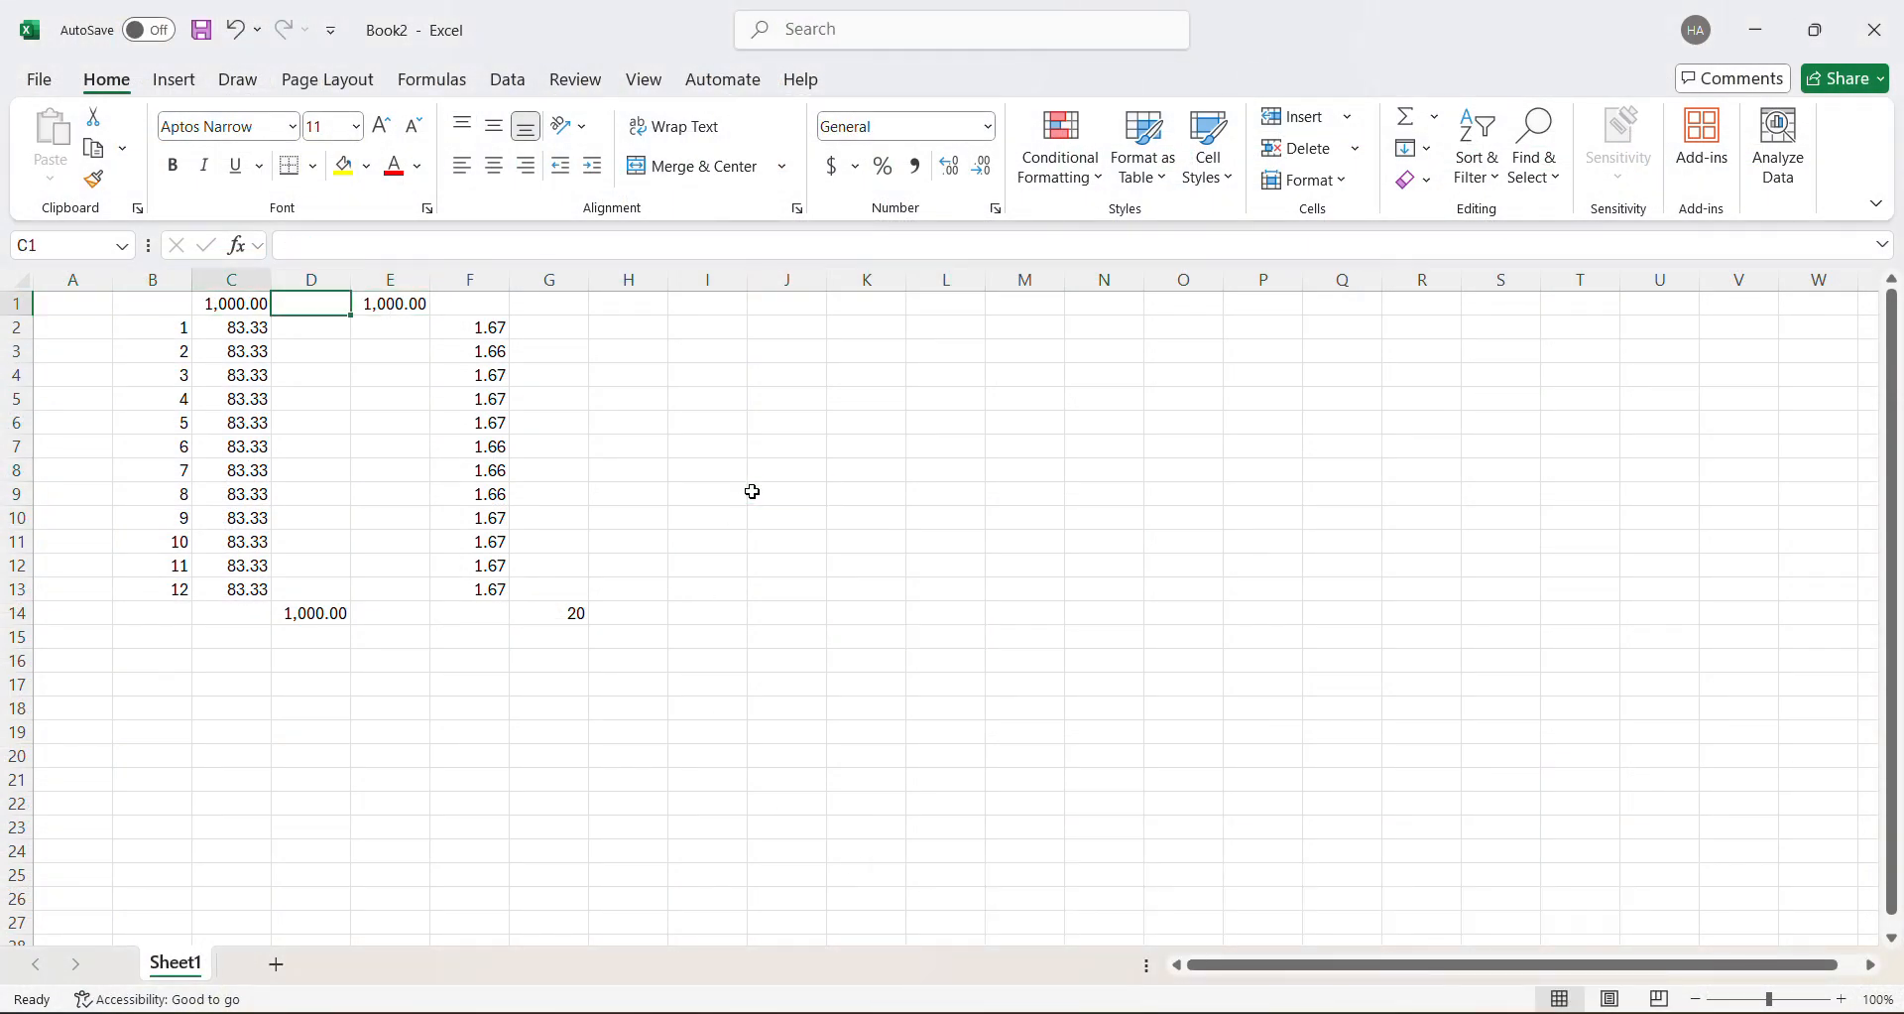
pyautogui.press('Left')
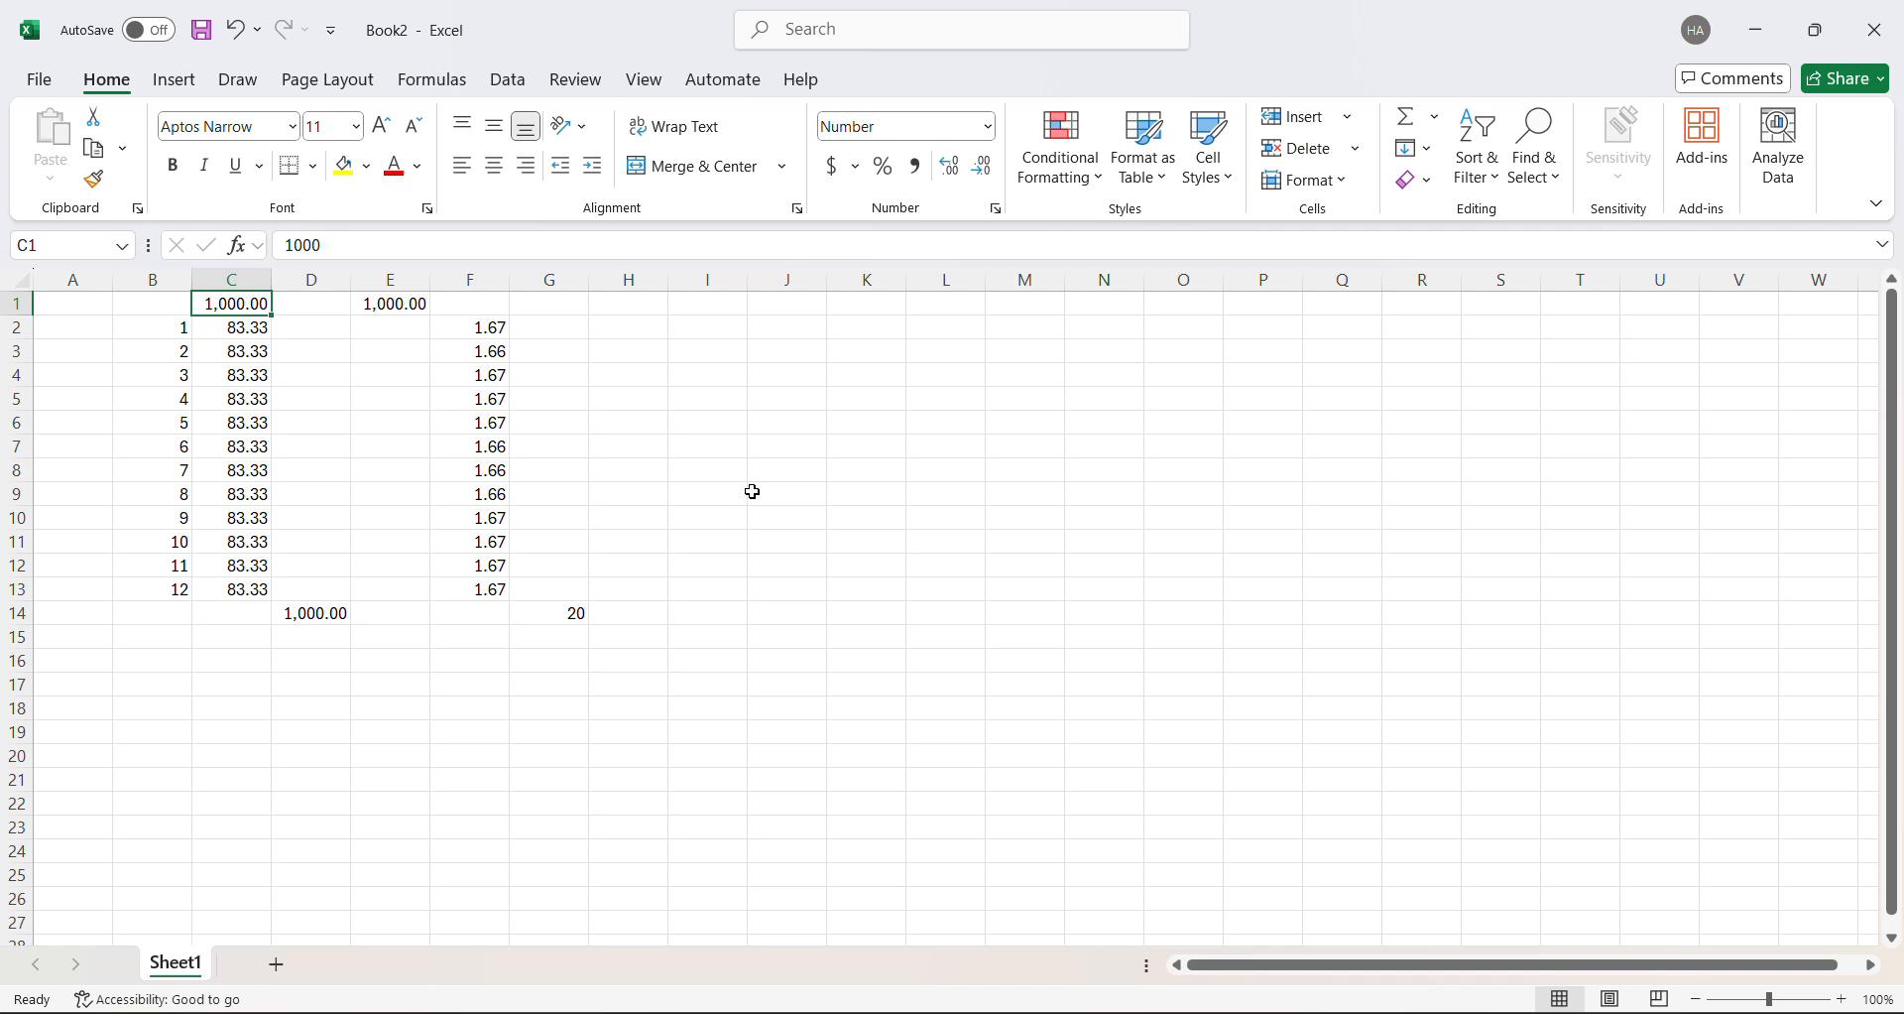
# - Examine the monthly amounts listed below the total in column C
pyautogui.press('Down')
pyautogui.hotkey('ctrl', 'Down')
pyautogui.press('Up')
pyautogui.press('Up')
pyautogui.press('Up')
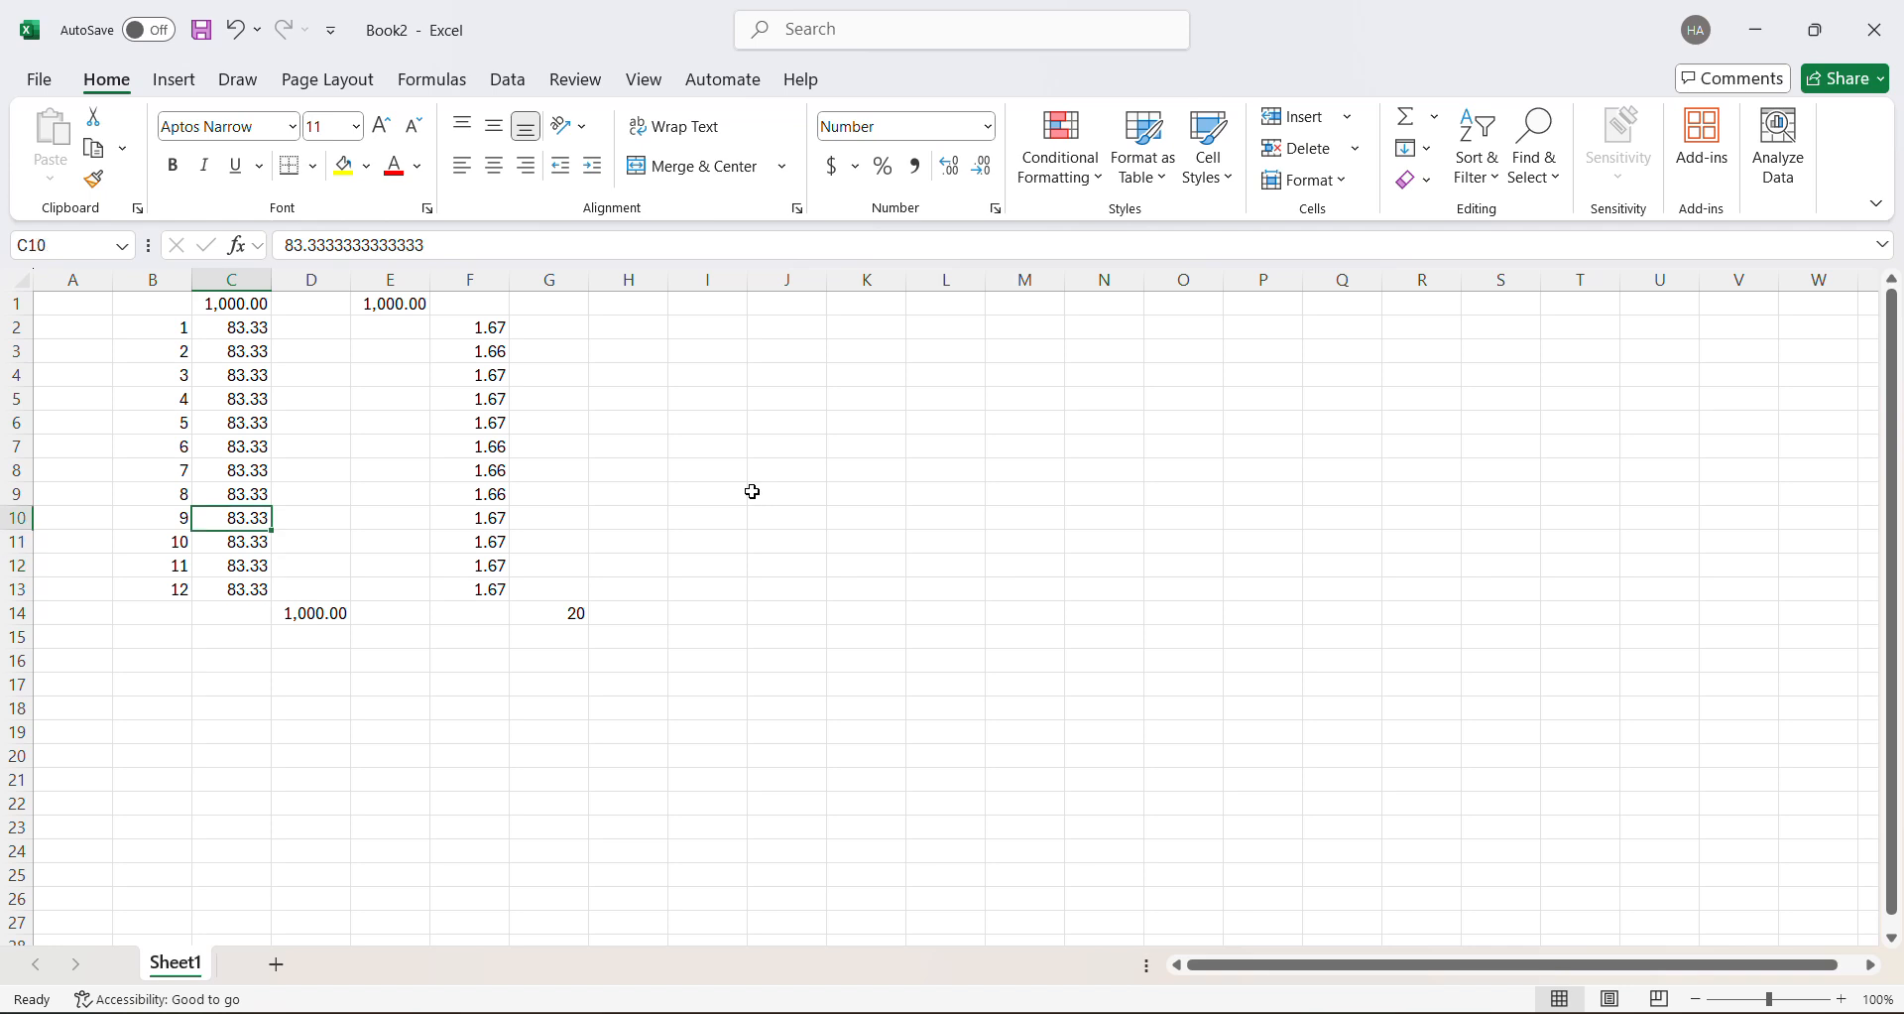
pyautogui.hotkey('ctrl', 'Up')
# - Examine the period numbers 1 to 12 in column B
pyautogui.press('Down')
pyautogui.press('Left')
pyautogui.hotkey('ctrl', 'Down')
pyautogui.press('Down')
pyautogui.press('Up')
pyautogui.hotkey('ctrl', 'Up')
pyautogui.hotkey('ctrl', 'shift', 'Down')
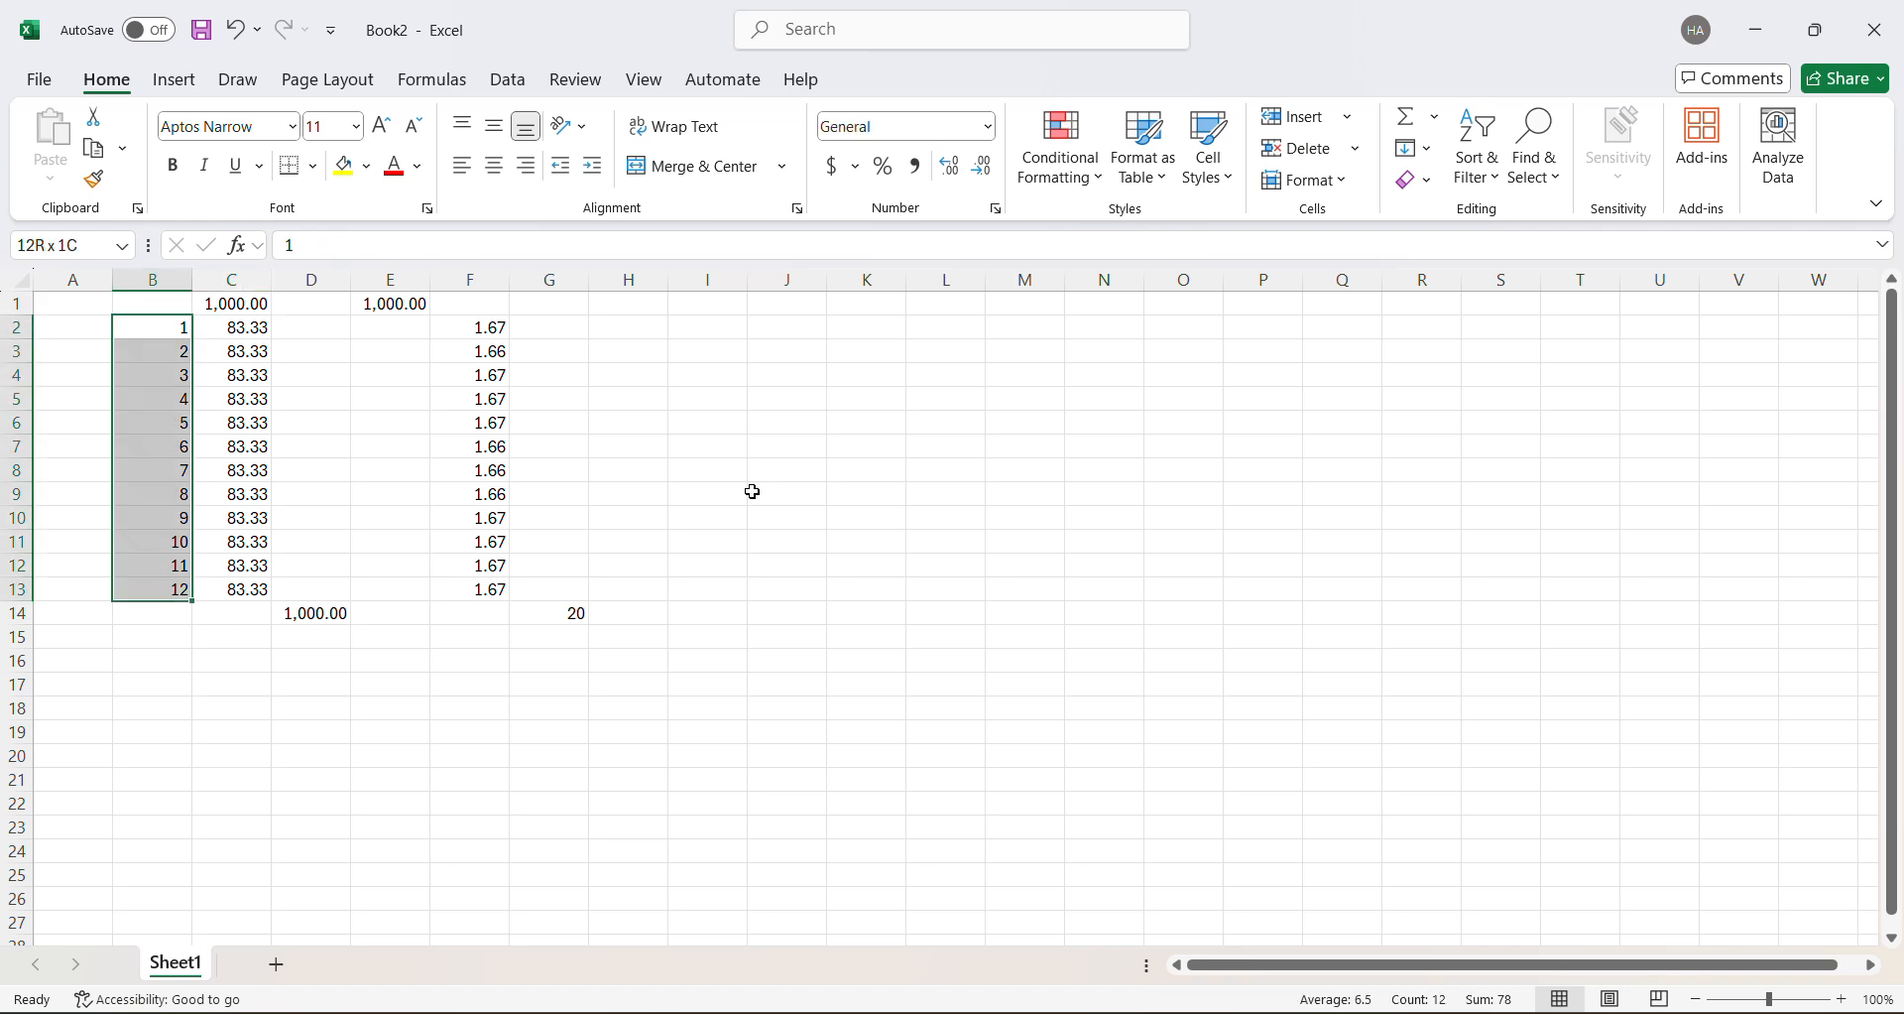
pyautogui.press('Left')
pyautogui.press('Right')
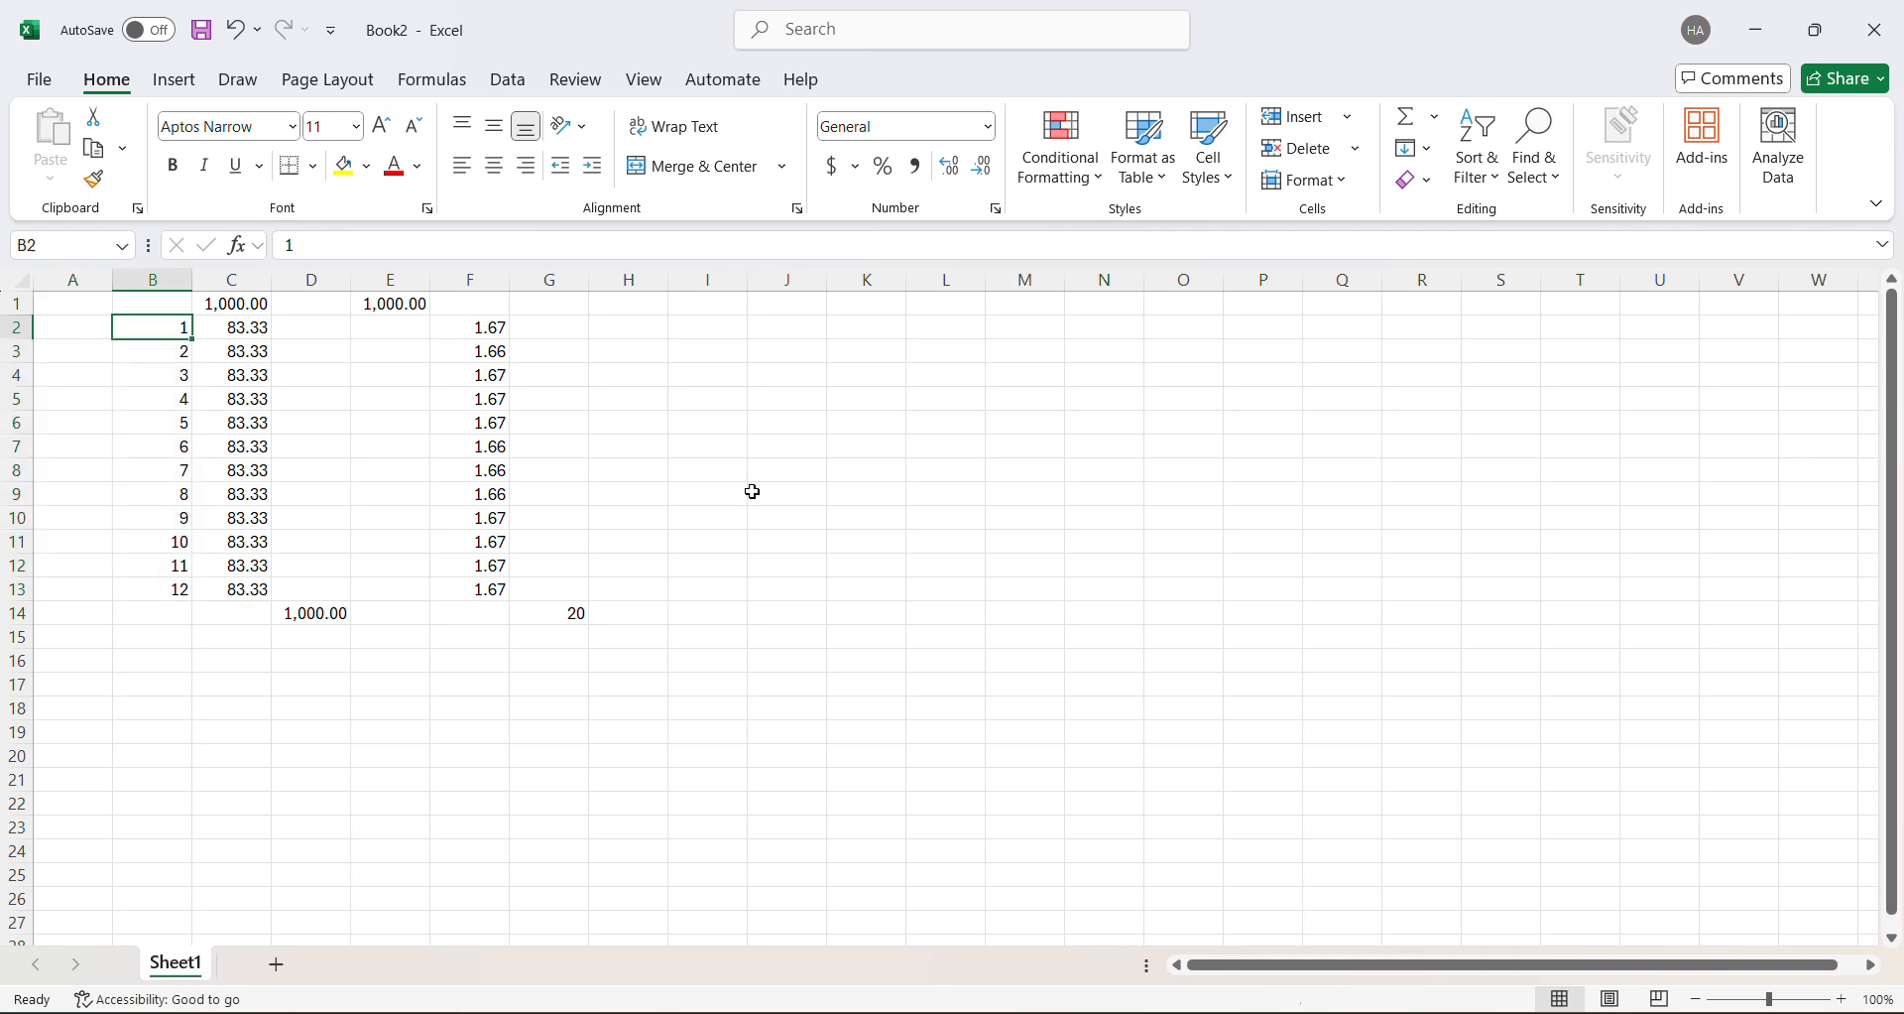
pyautogui.press('Down')
pyautogui.press('Down')
pyautogui.press('Up')
pyautogui.press('Up')
pyautogui.press('Down')
pyautogui.press('Down')
pyautogui.press('Down')
pyautogui.press('Up')
pyautogui.press('Up')
pyautogui.press('Up')
# - Insert an empty column before the period numbers
pyautogui.press('Left')
pyautogui.hotkey('ctrl', 'shift', 'Down')
pyautogui.hotkey('ctrl', 'shift', '+')
pyautogui.press('Down')
pyautogui.press('Up')
pyautogui.press('Up')
# - Enter Jan, Feb and March in cells B2 to B4 beside the first three period numbers
pyautogui.press('Right')
pyautogui.press('Down')
pyautogui.press('Up')
pyautogui.press('Down')
pyautogui.write('Jan')
pyautogui.press('Return')
pyautogui.write('Feb')
pyautogui.press('Return')
pyautogui.write('March')
pyautogui.press('Return')
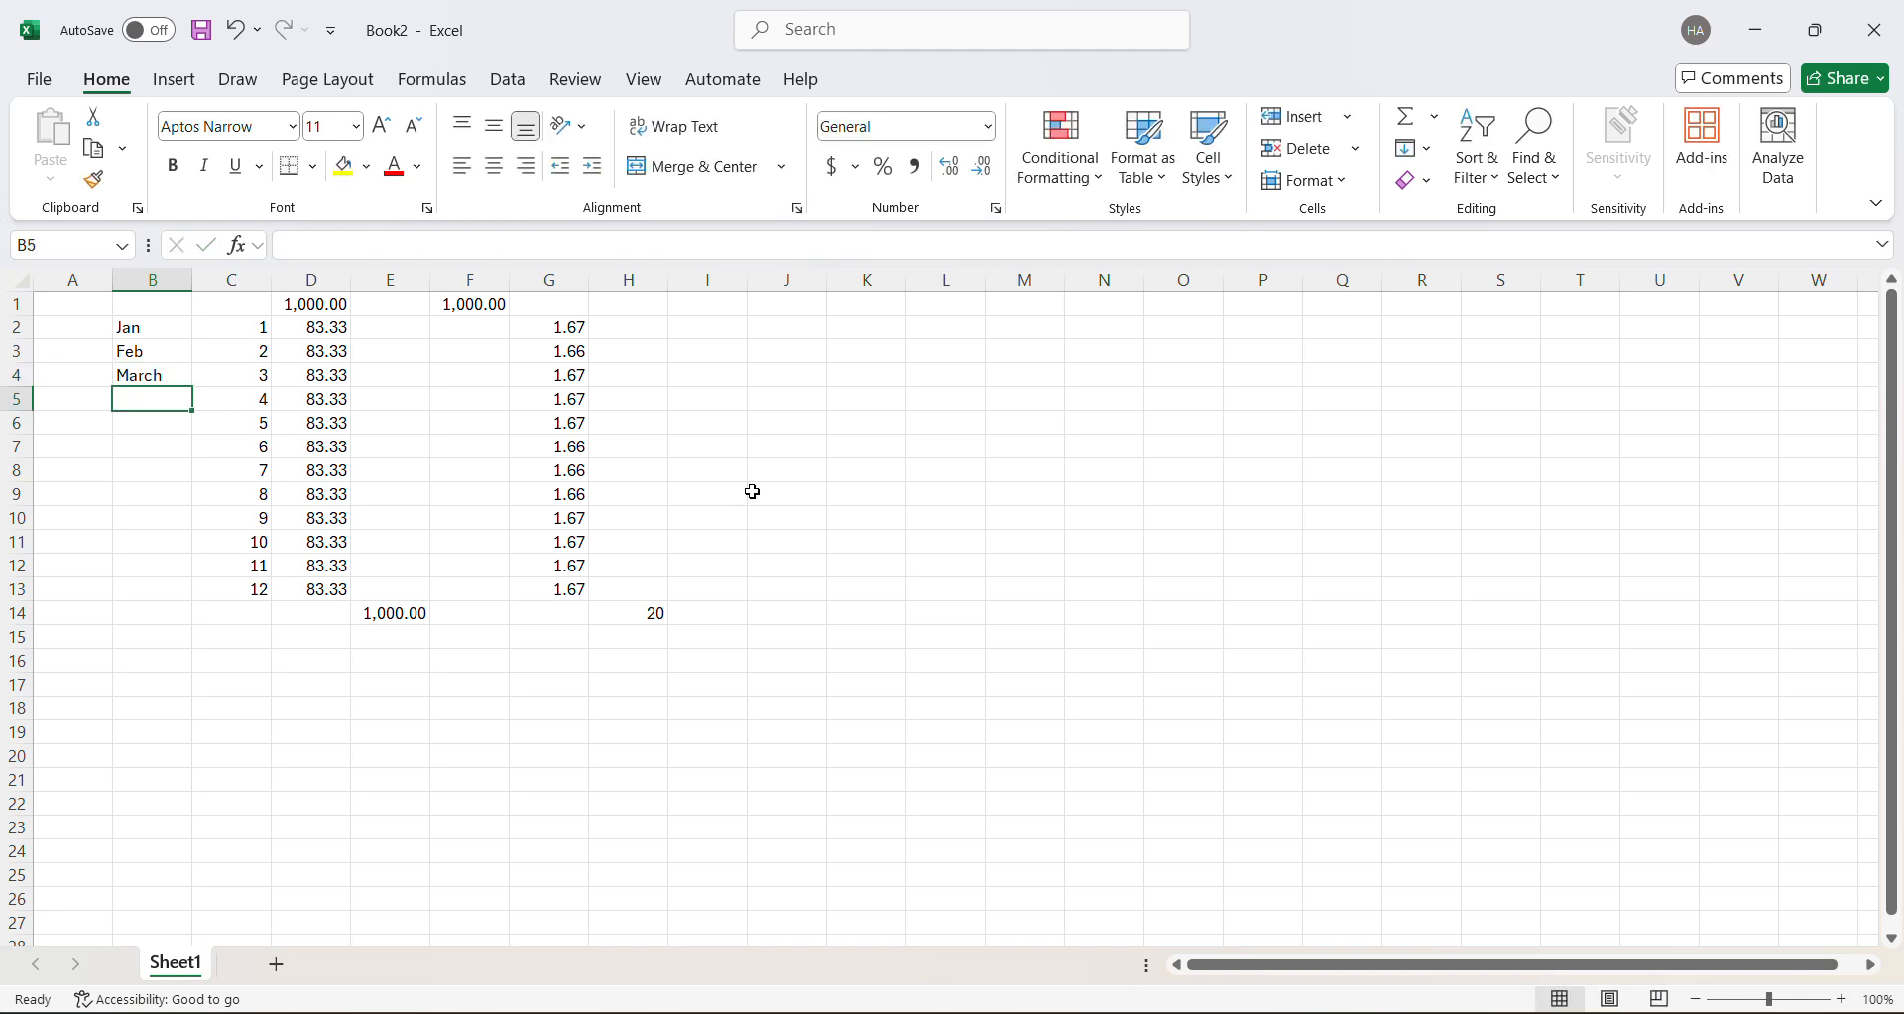
# - Try to fill the month names down from Jan, Feb and March, and clear the entries from B4 downward
pyautogui.moveTo(162, 333); pyautogui.dragTo(170, 374)
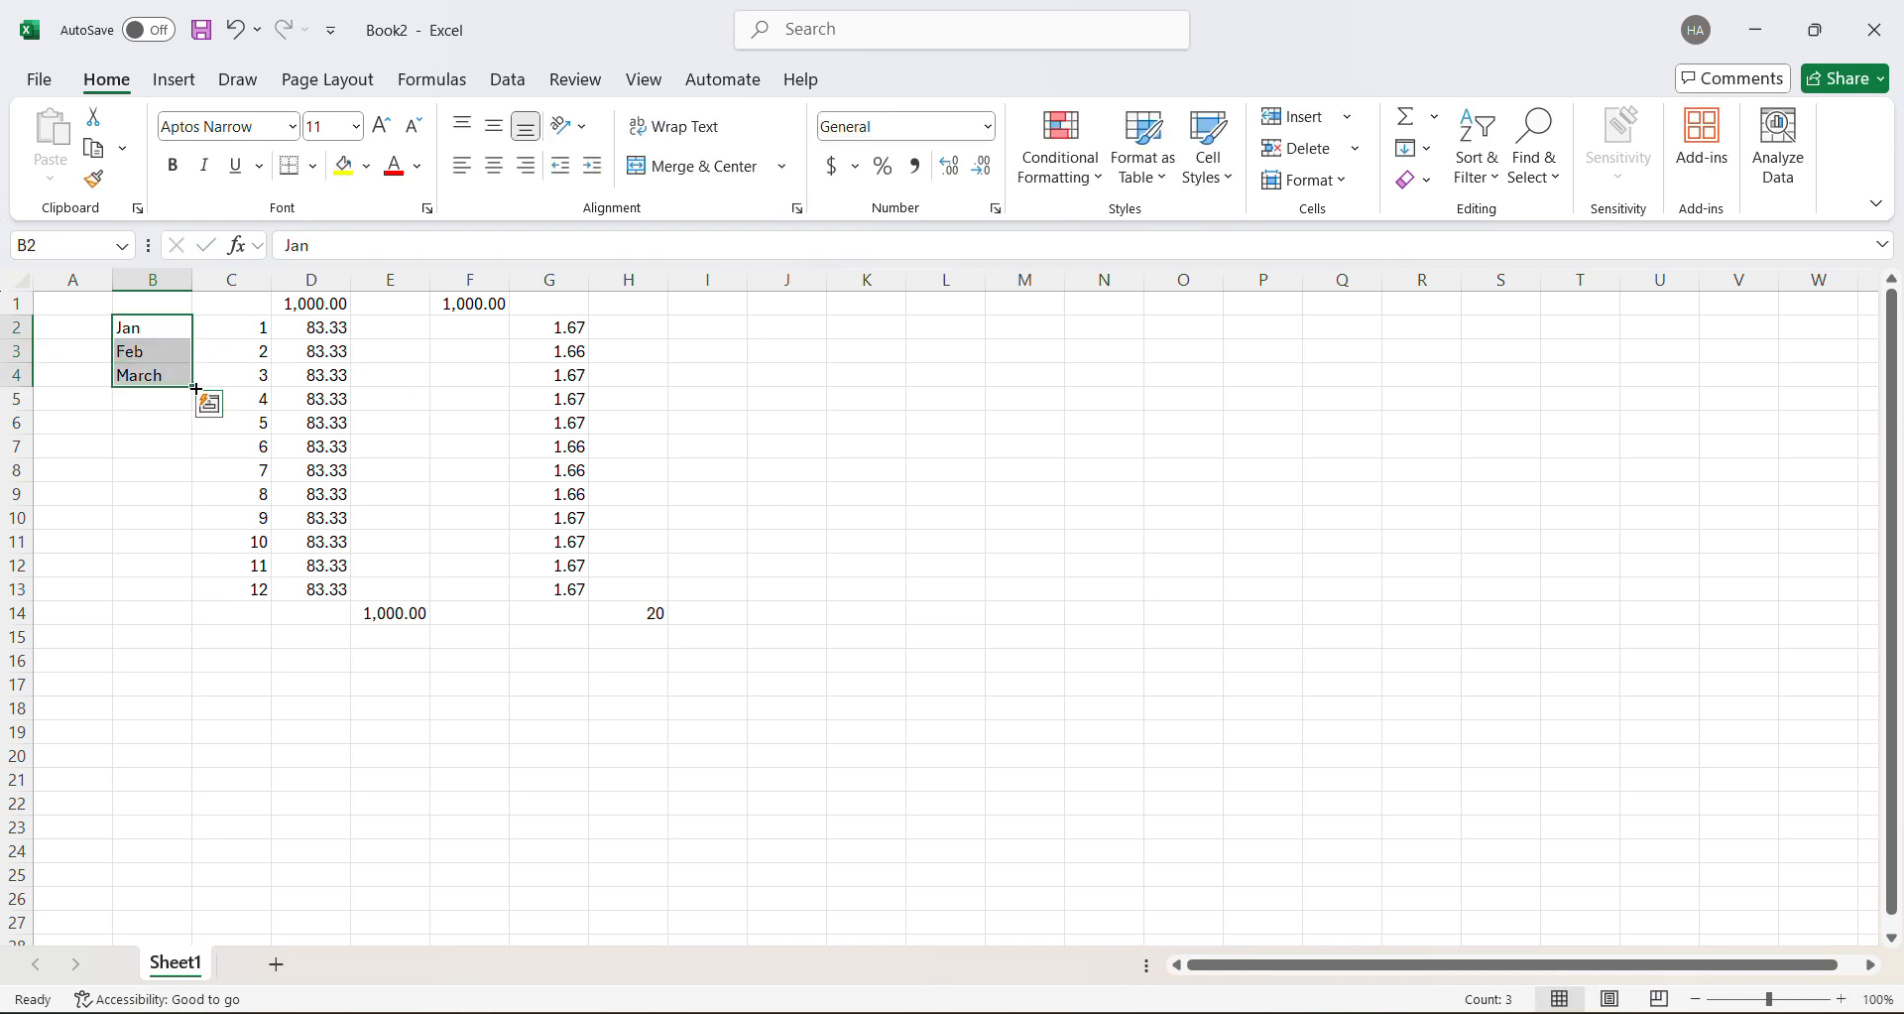
pyautogui.doubleClick(194, 390)
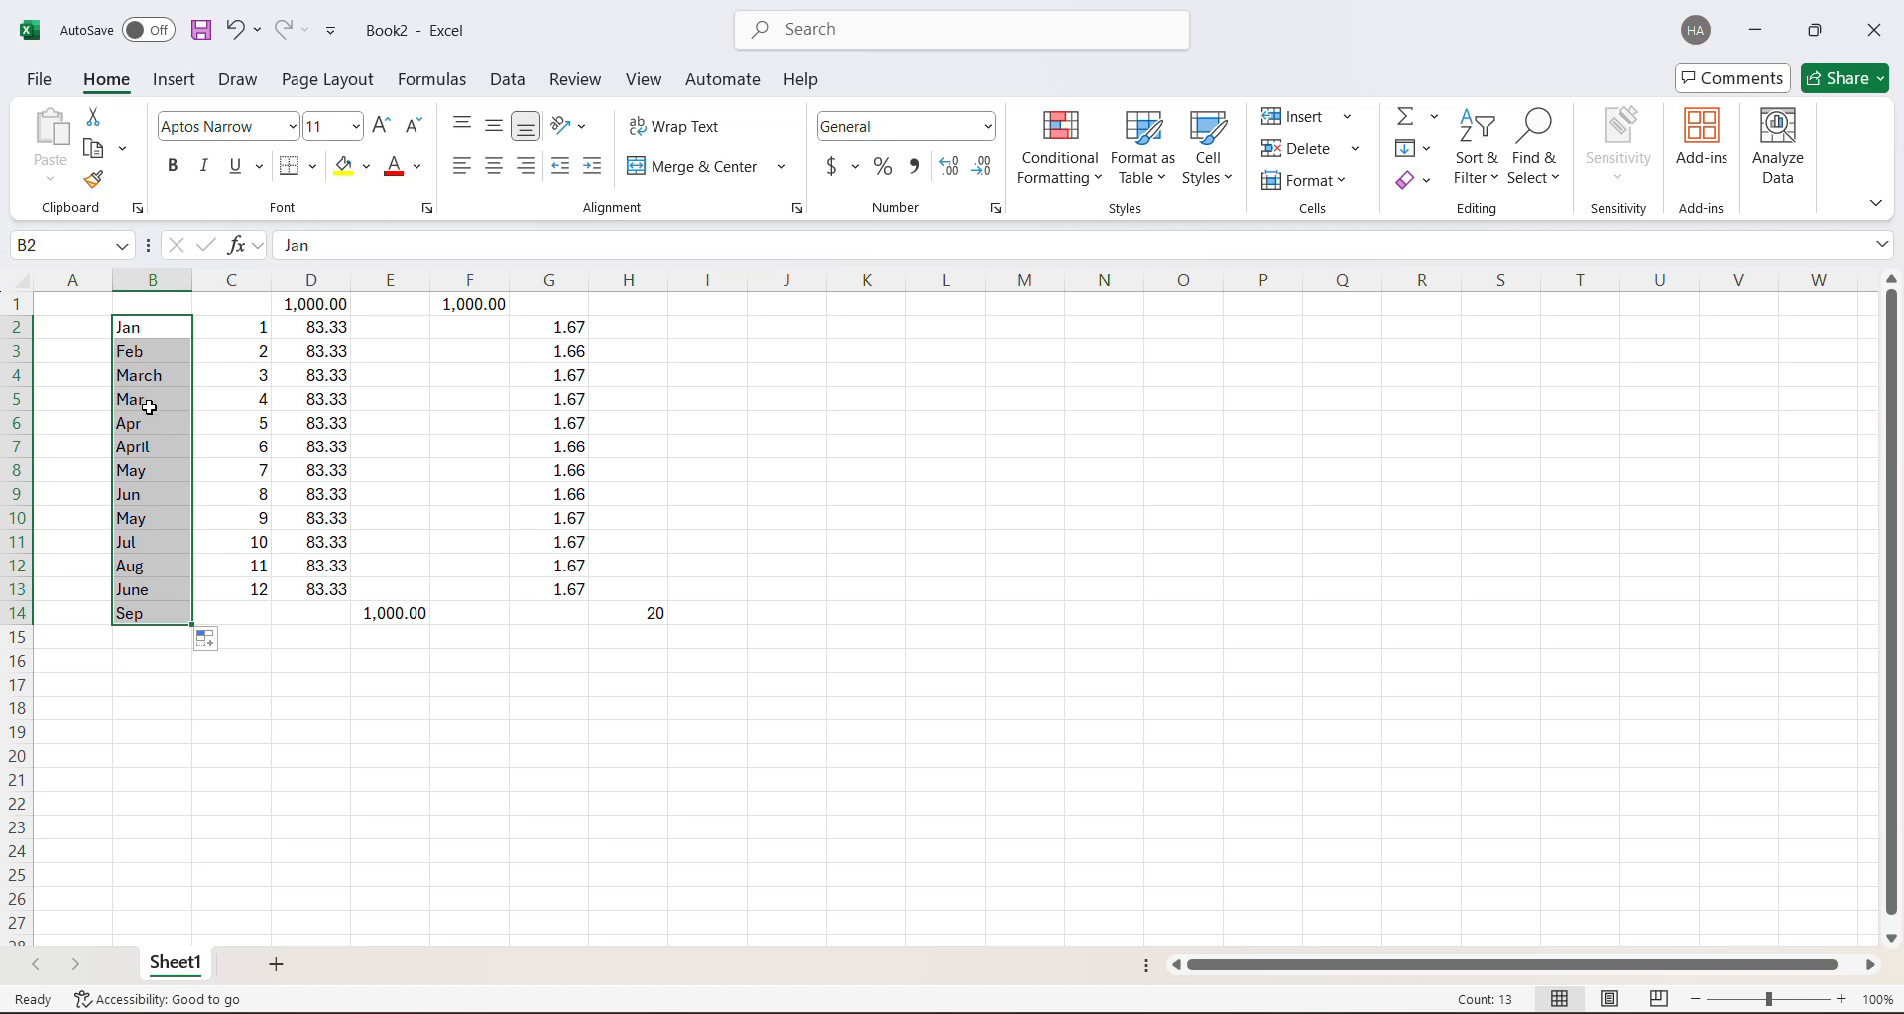
pyautogui.click(148, 405)
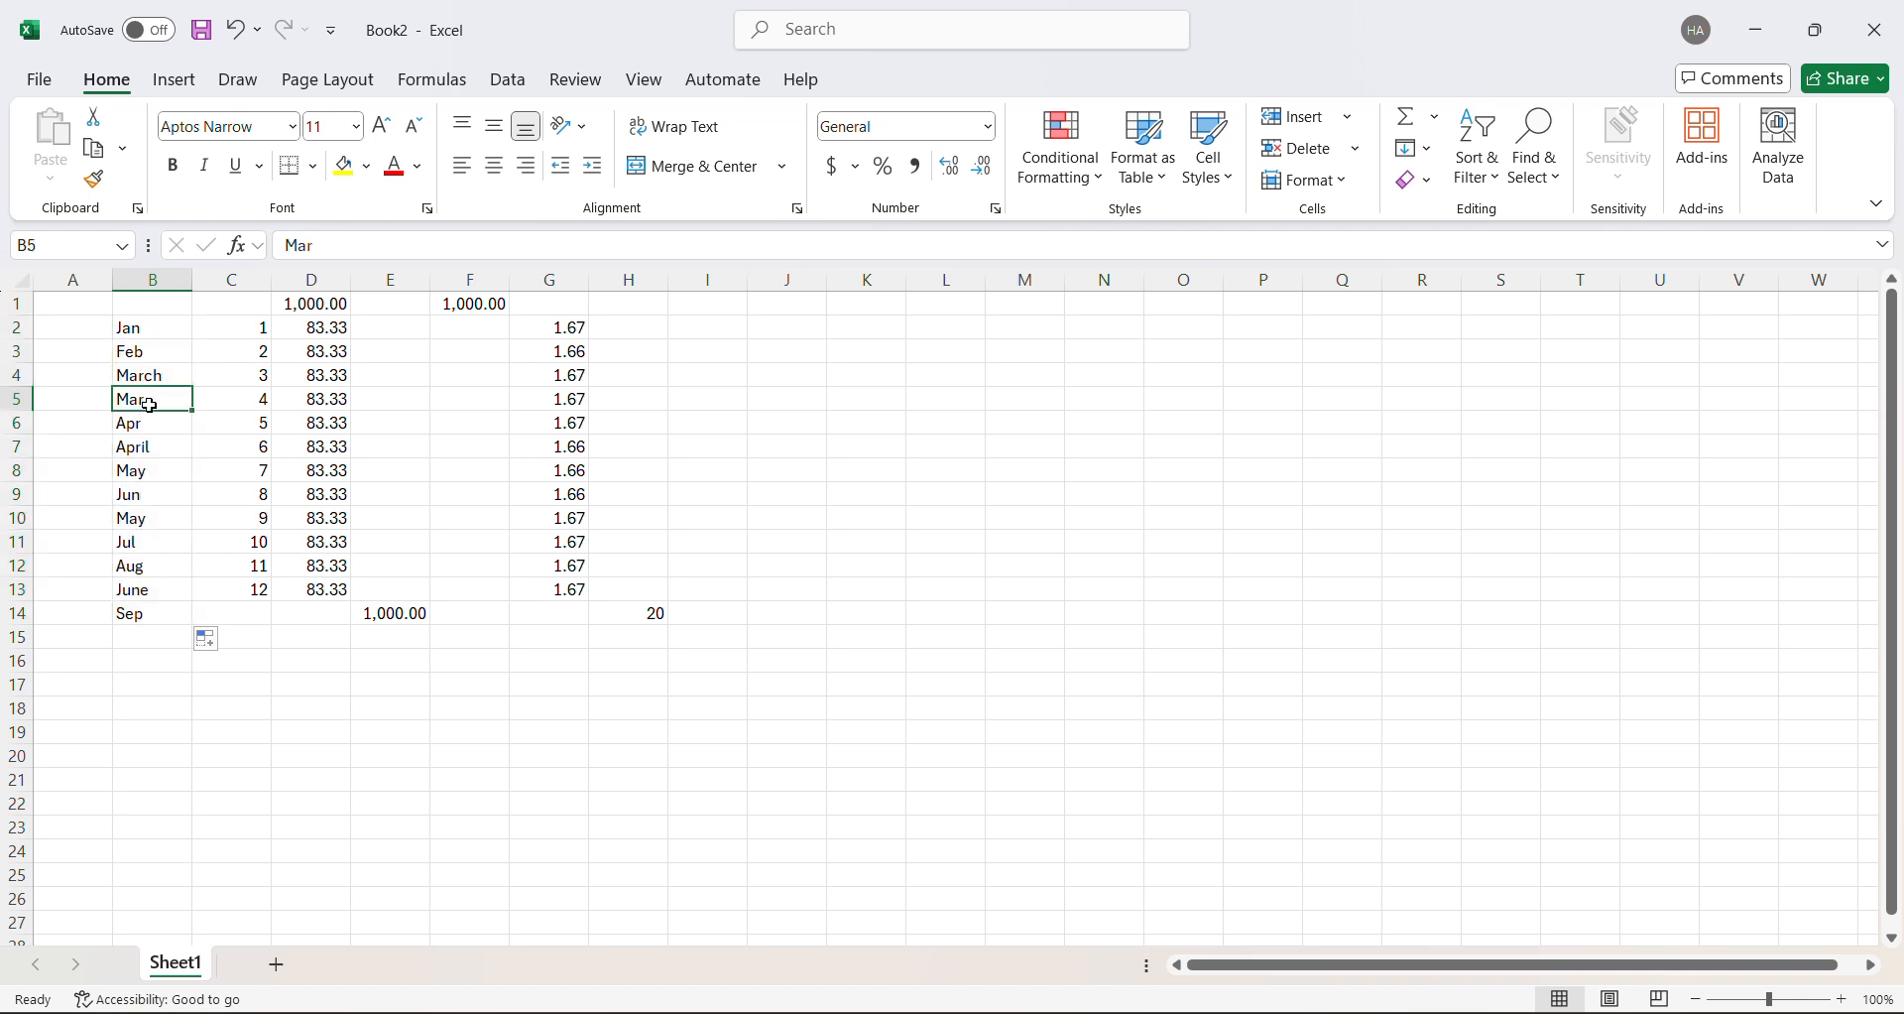
pyautogui.hotkey('ctrl', 'shift', 'Down')
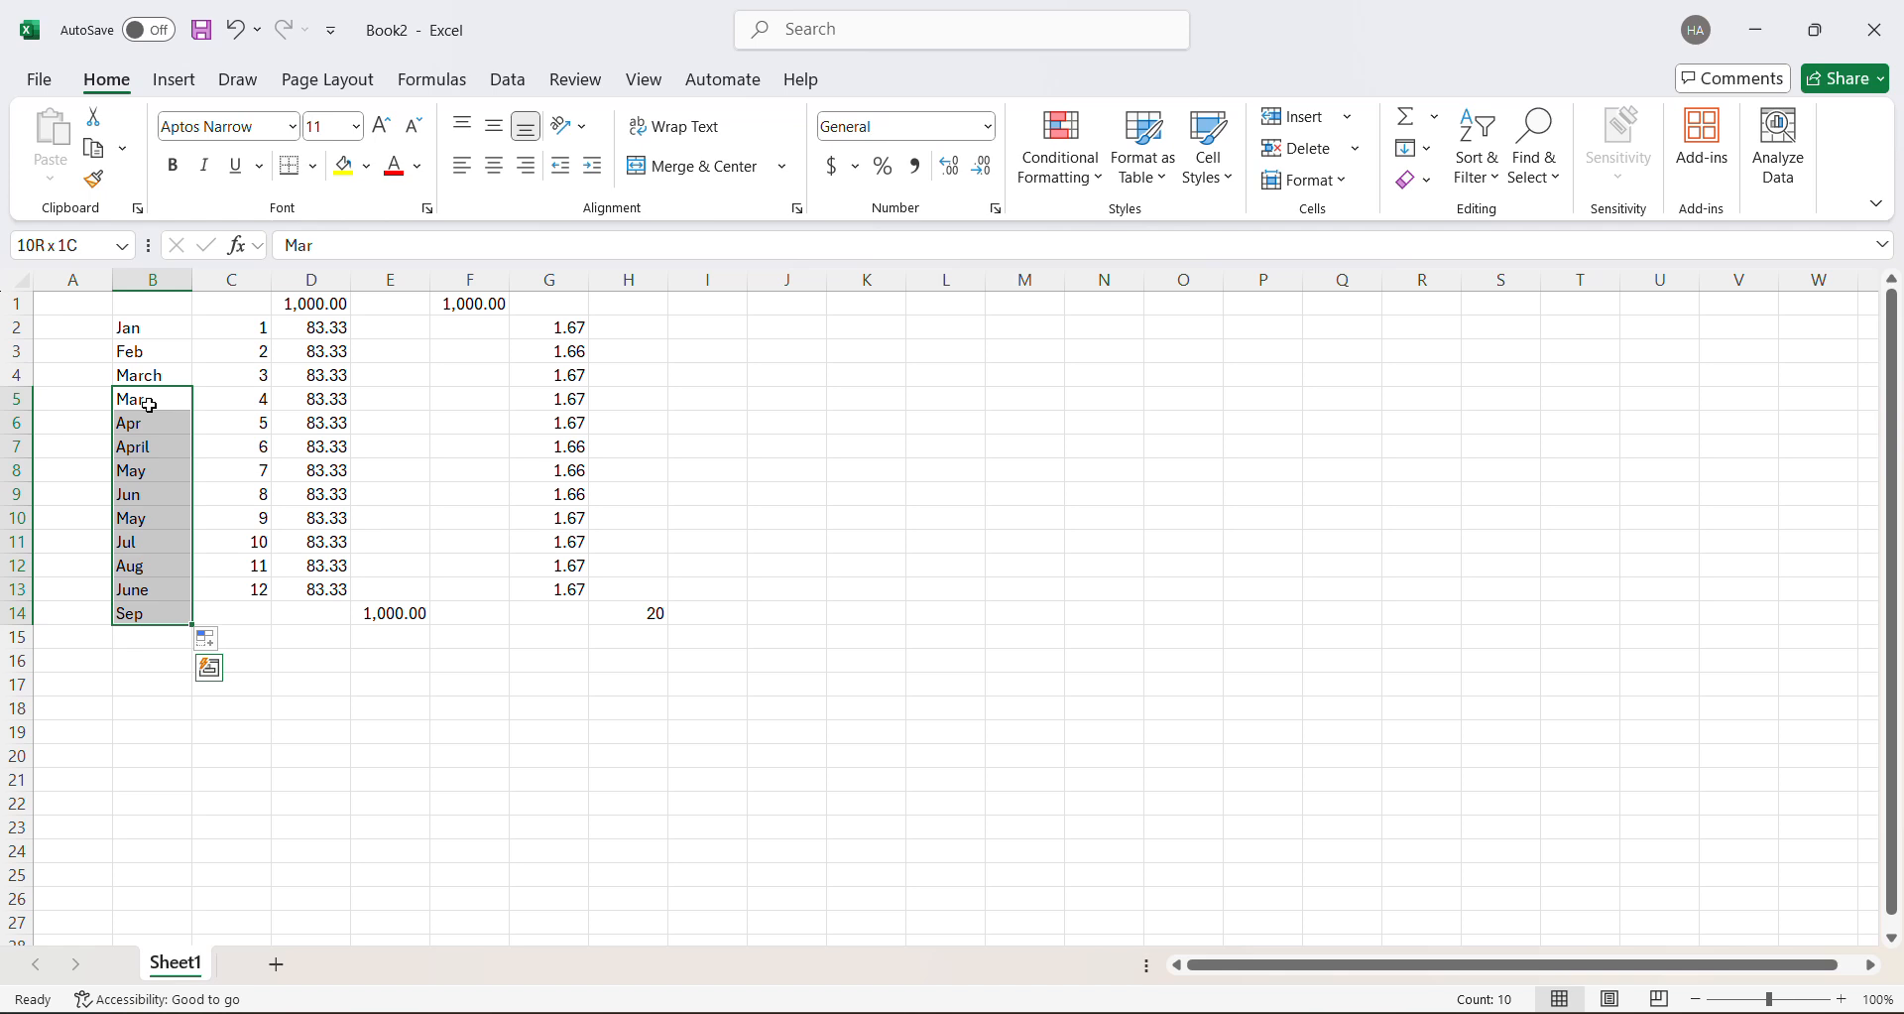
pyautogui.press('Up')
pyautogui.hotkey('ctrl', 'shift', 'Down')
pyautogui.press('Delete')
# - Fill the month names down column B from Jan and Feb, and delete the surplus Jan in B14
pyautogui.press('Up')
pyautogui.press('Up')
pyautogui.hotkey('shift', 'Down')
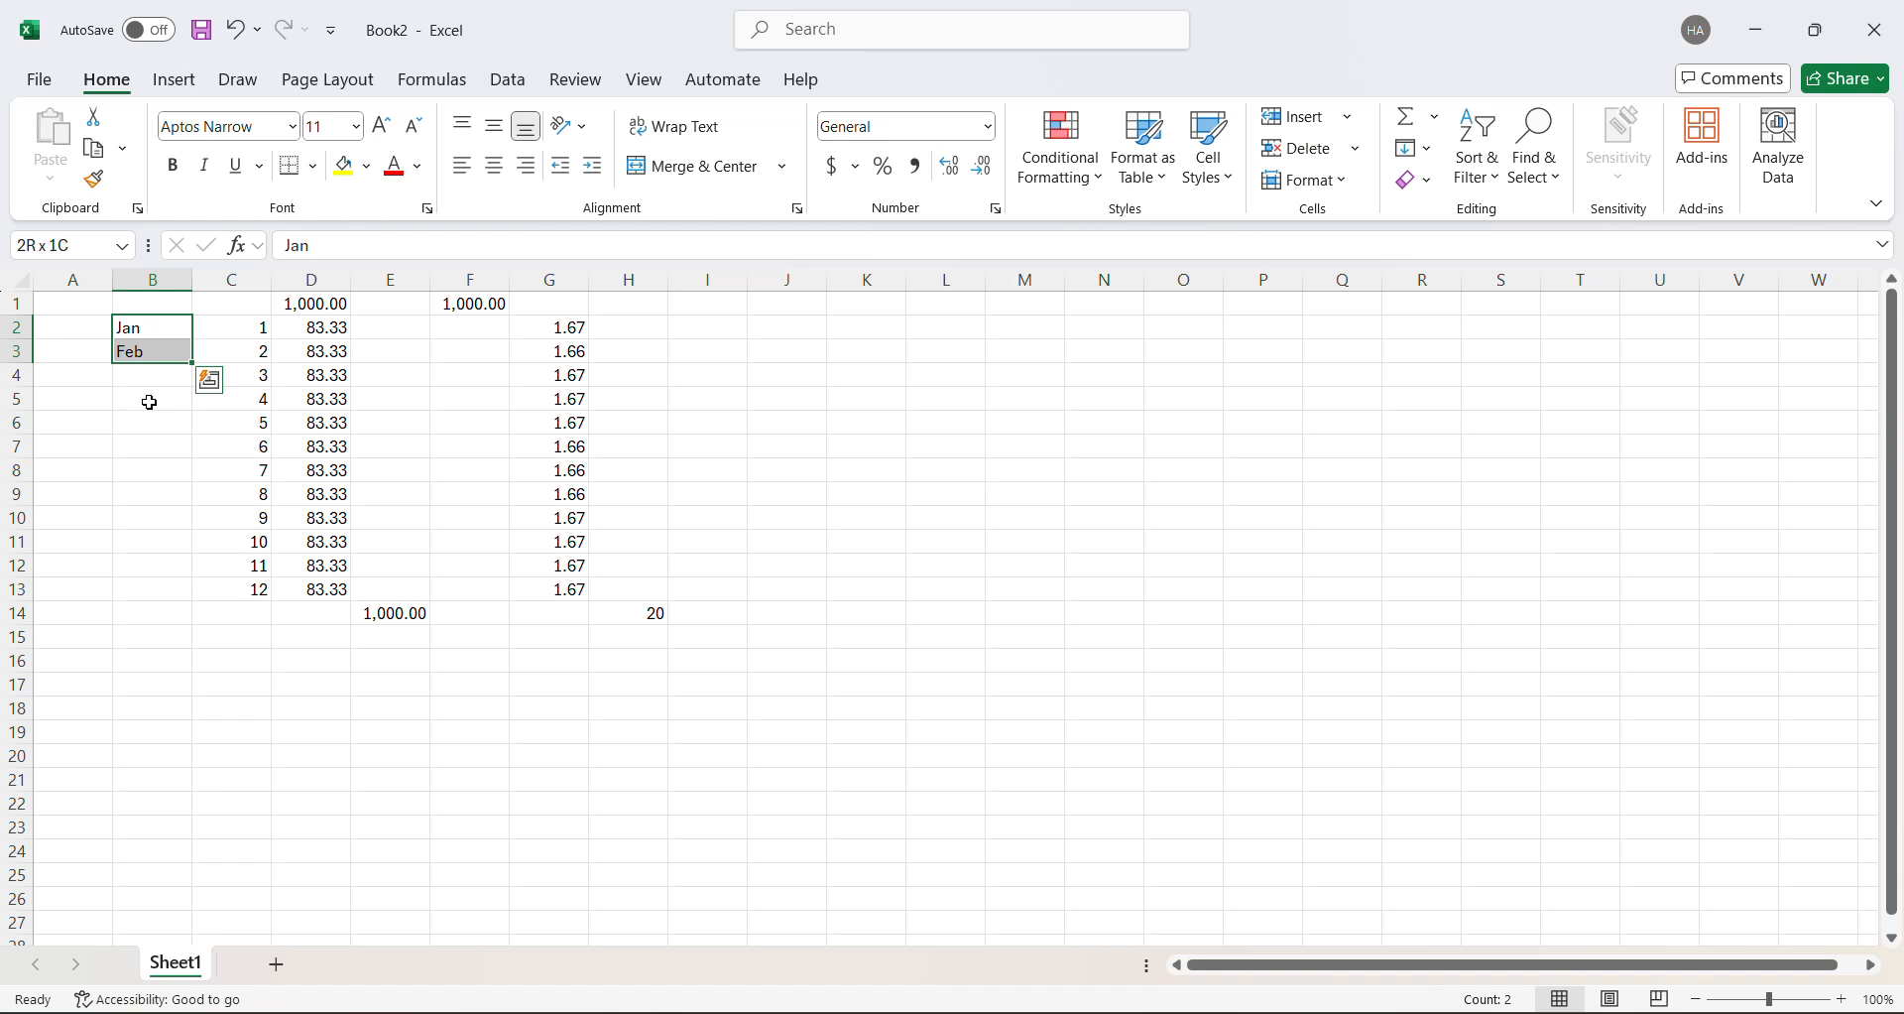
pyautogui.doubleClick(192, 369)
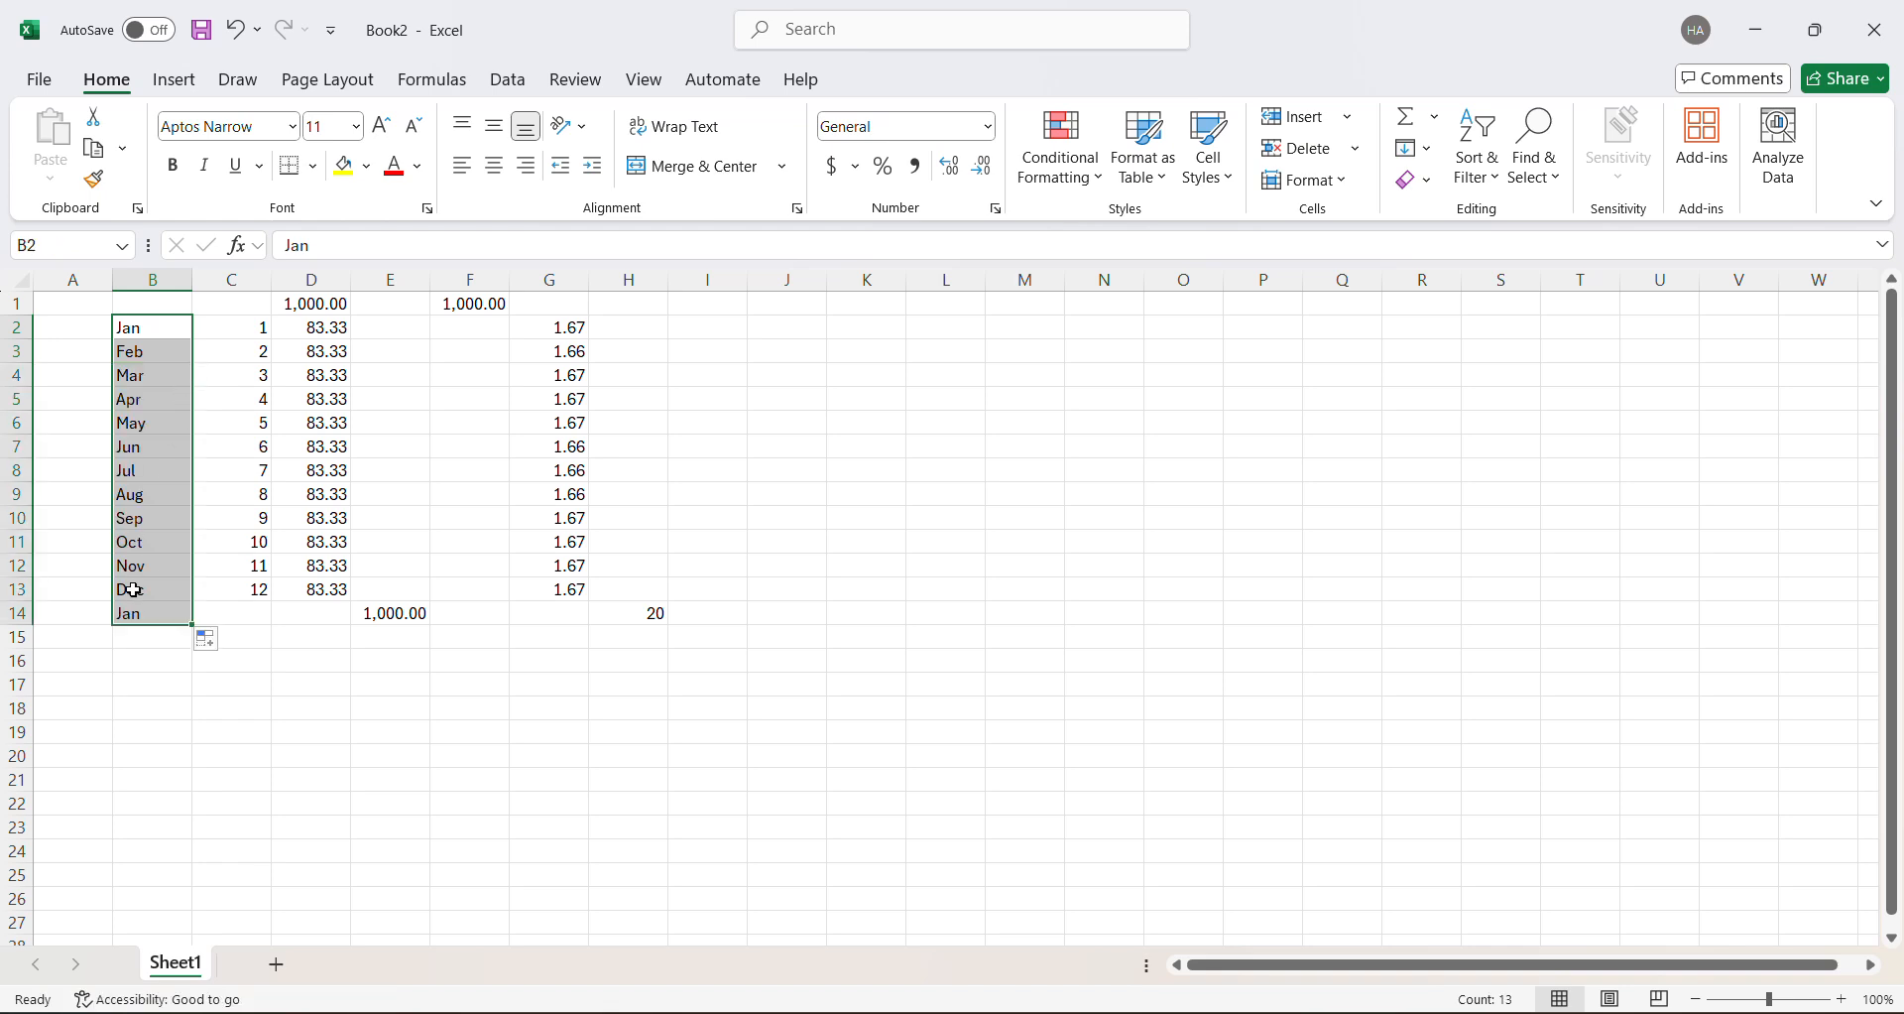
pyautogui.click(144, 610)
pyautogui.press('Delete')
pyautogui.press('Up')
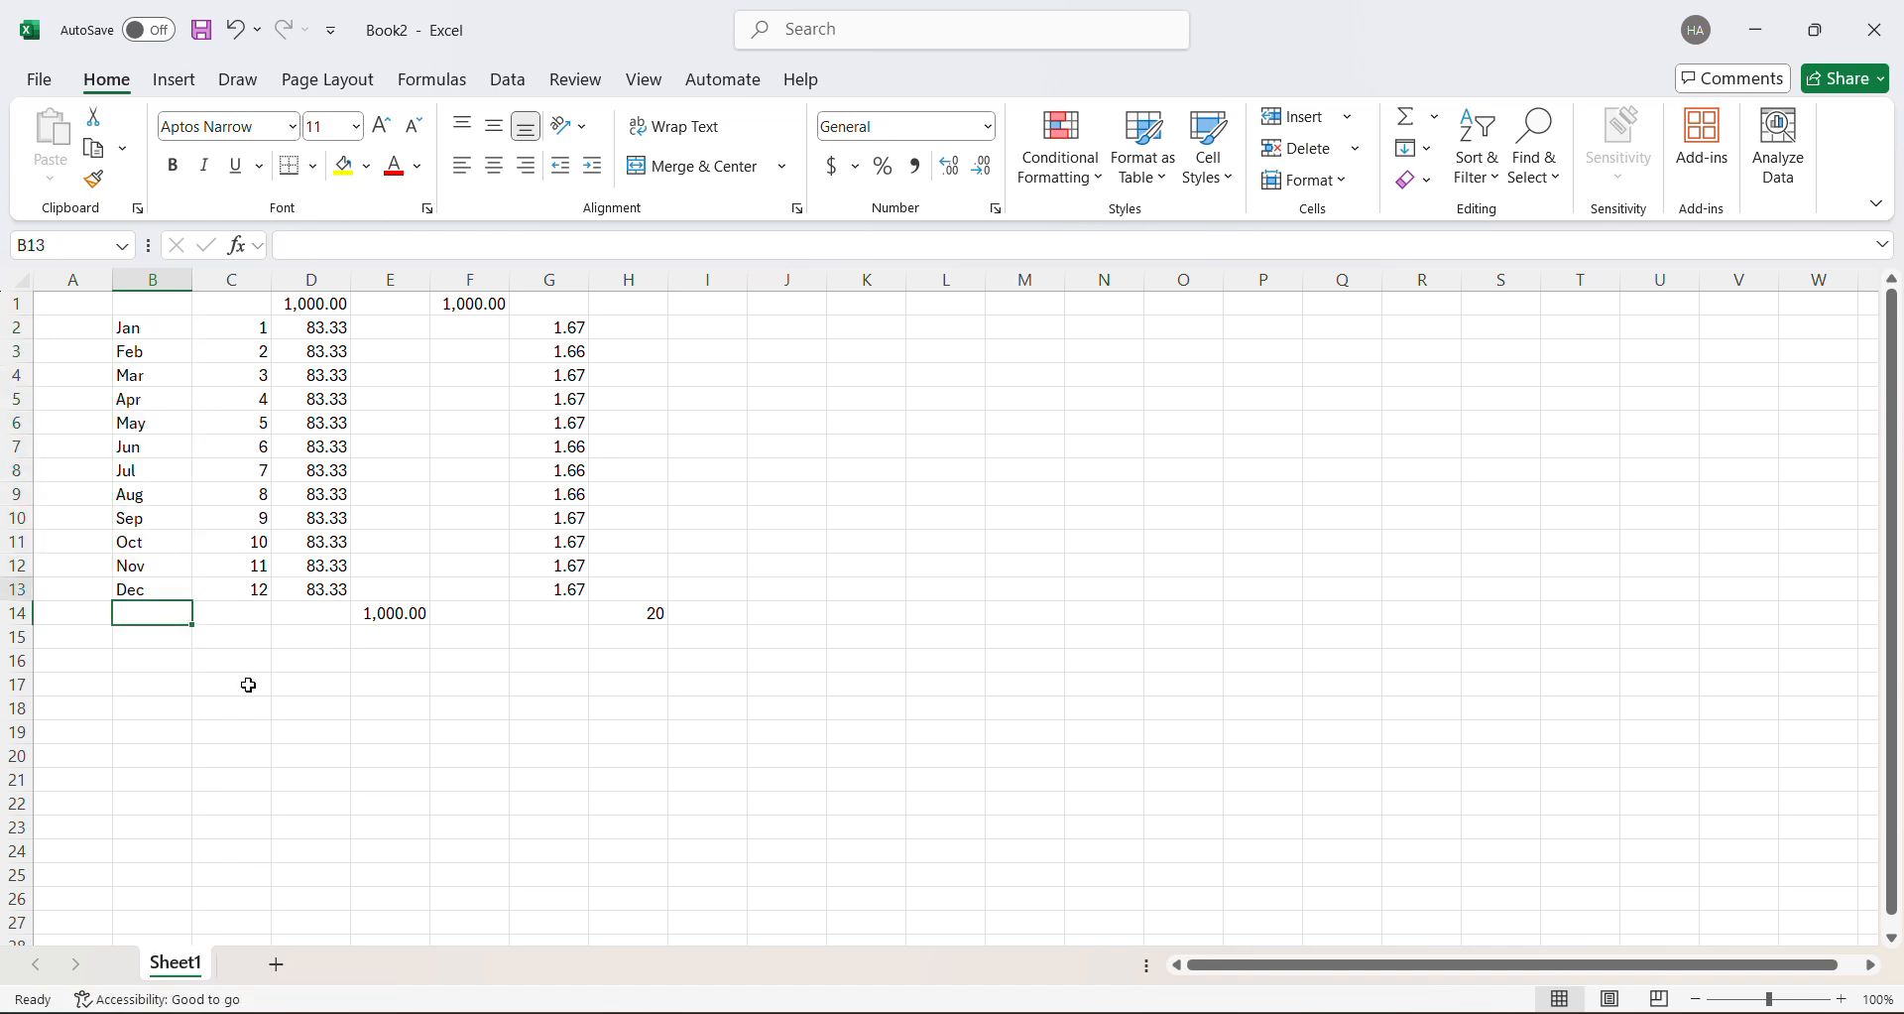
# - Review the month names and period numbers in the depreciation table from January to December
pyautogui.press('Up')
pyautogui.press('Up')
pyautogui.press('Up')
pyautogui.press('Up')
pyautogui.press('Up')
pyautogui.press('Up')
pyautogui.press('Up')
pyautogui.press('Up')
pyautogui.press('Up')
pyautogui.press('Up')
pyautogui.hotkey('ctrl', 'Down')
pyautogui.press('Right')
pyautogui.press('Right')
pyautogui.press('Left')
pyautogui.press('Left')
pyautogui.press('Right')
pyautogui.press('Right')
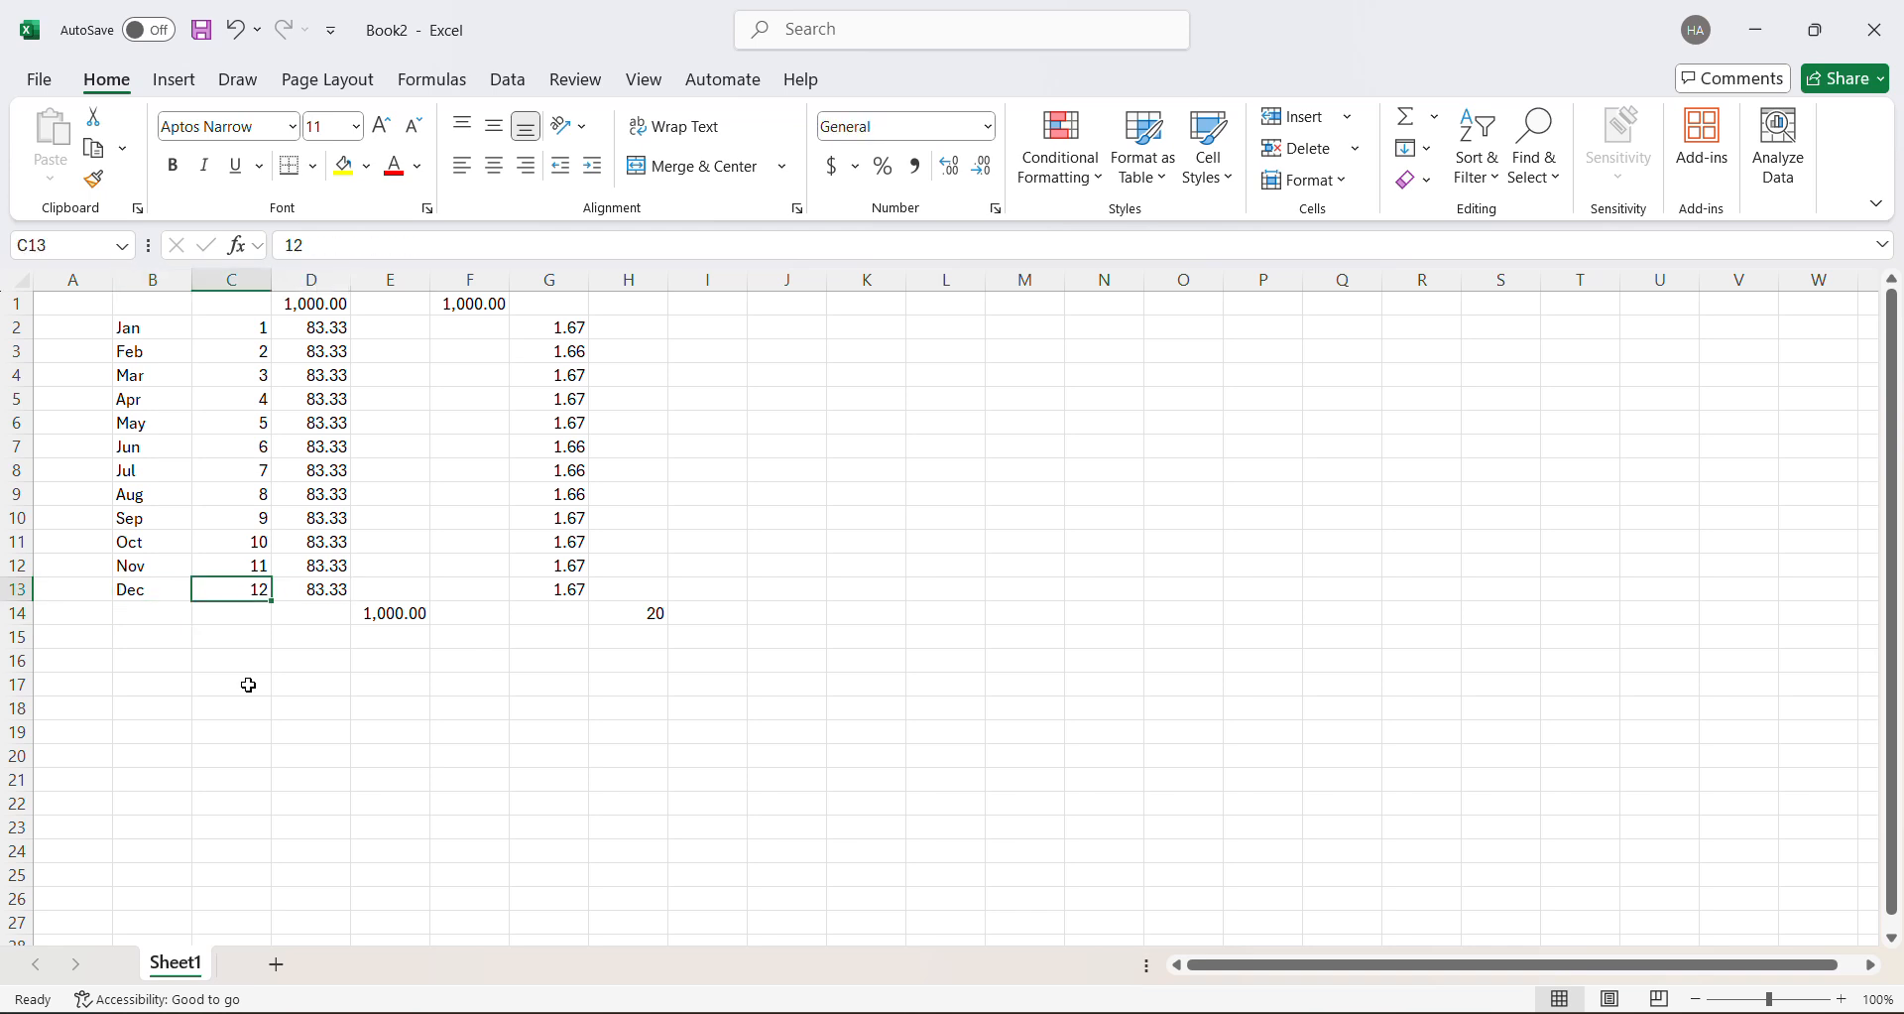
# - Check SAP's planned depreciation by period, and examine the monthly amounts in G2:G13 and the sum formula in H14 in Excel
pyautogui.hotkey('alt', 'Tab')
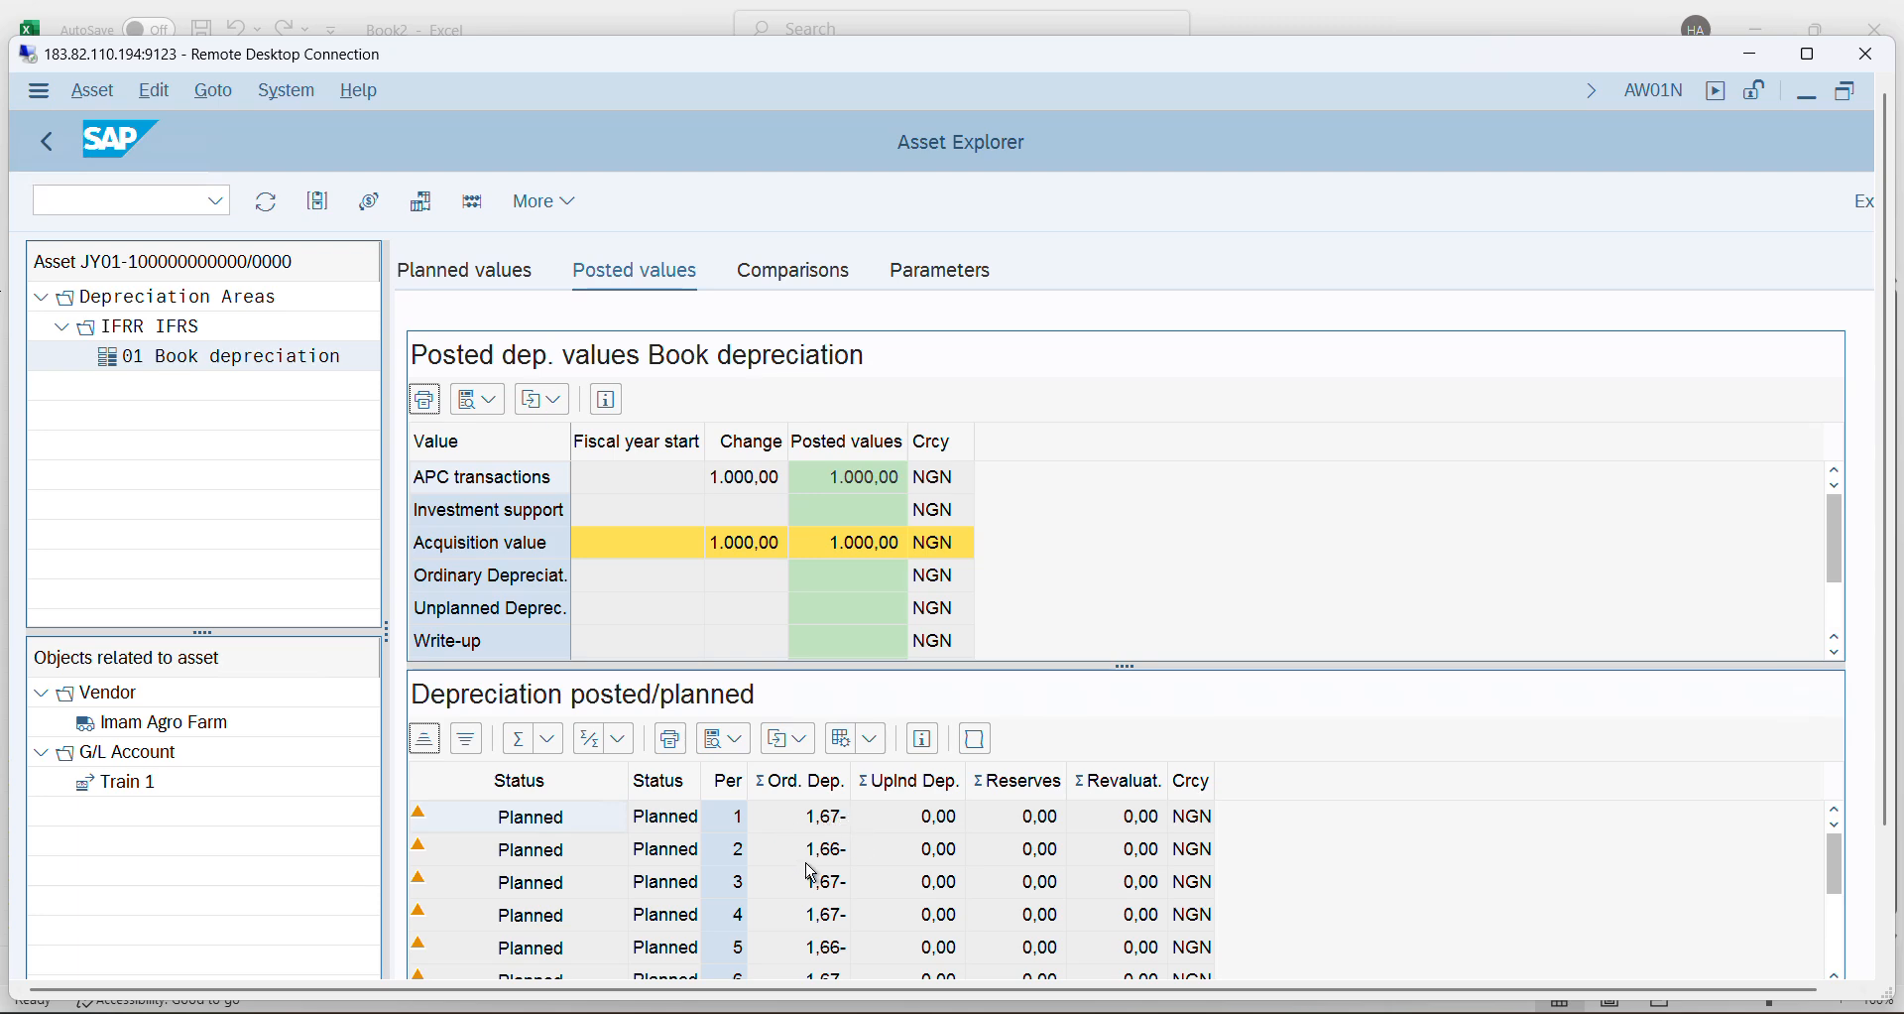
pyautogui.hotkey('alt', 'Tab')
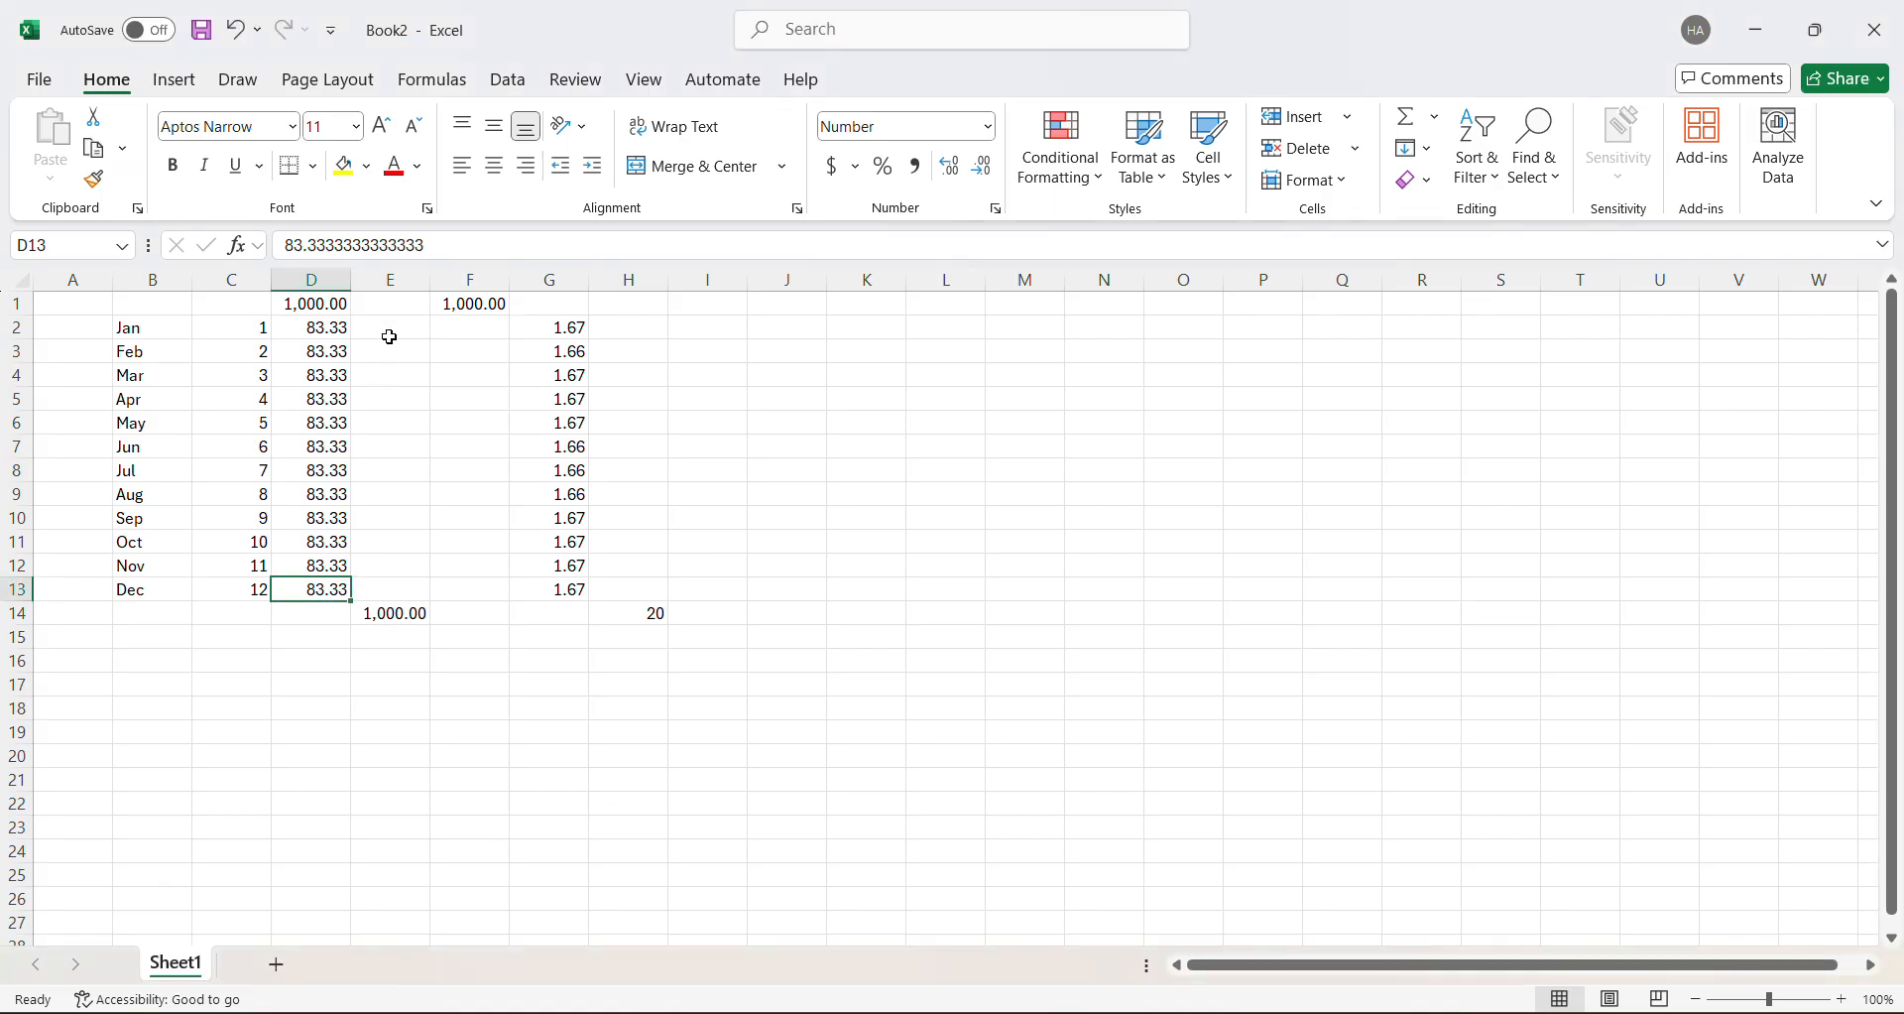
pyautogui.click(579, 332)
pyautogui.click(582, 353)
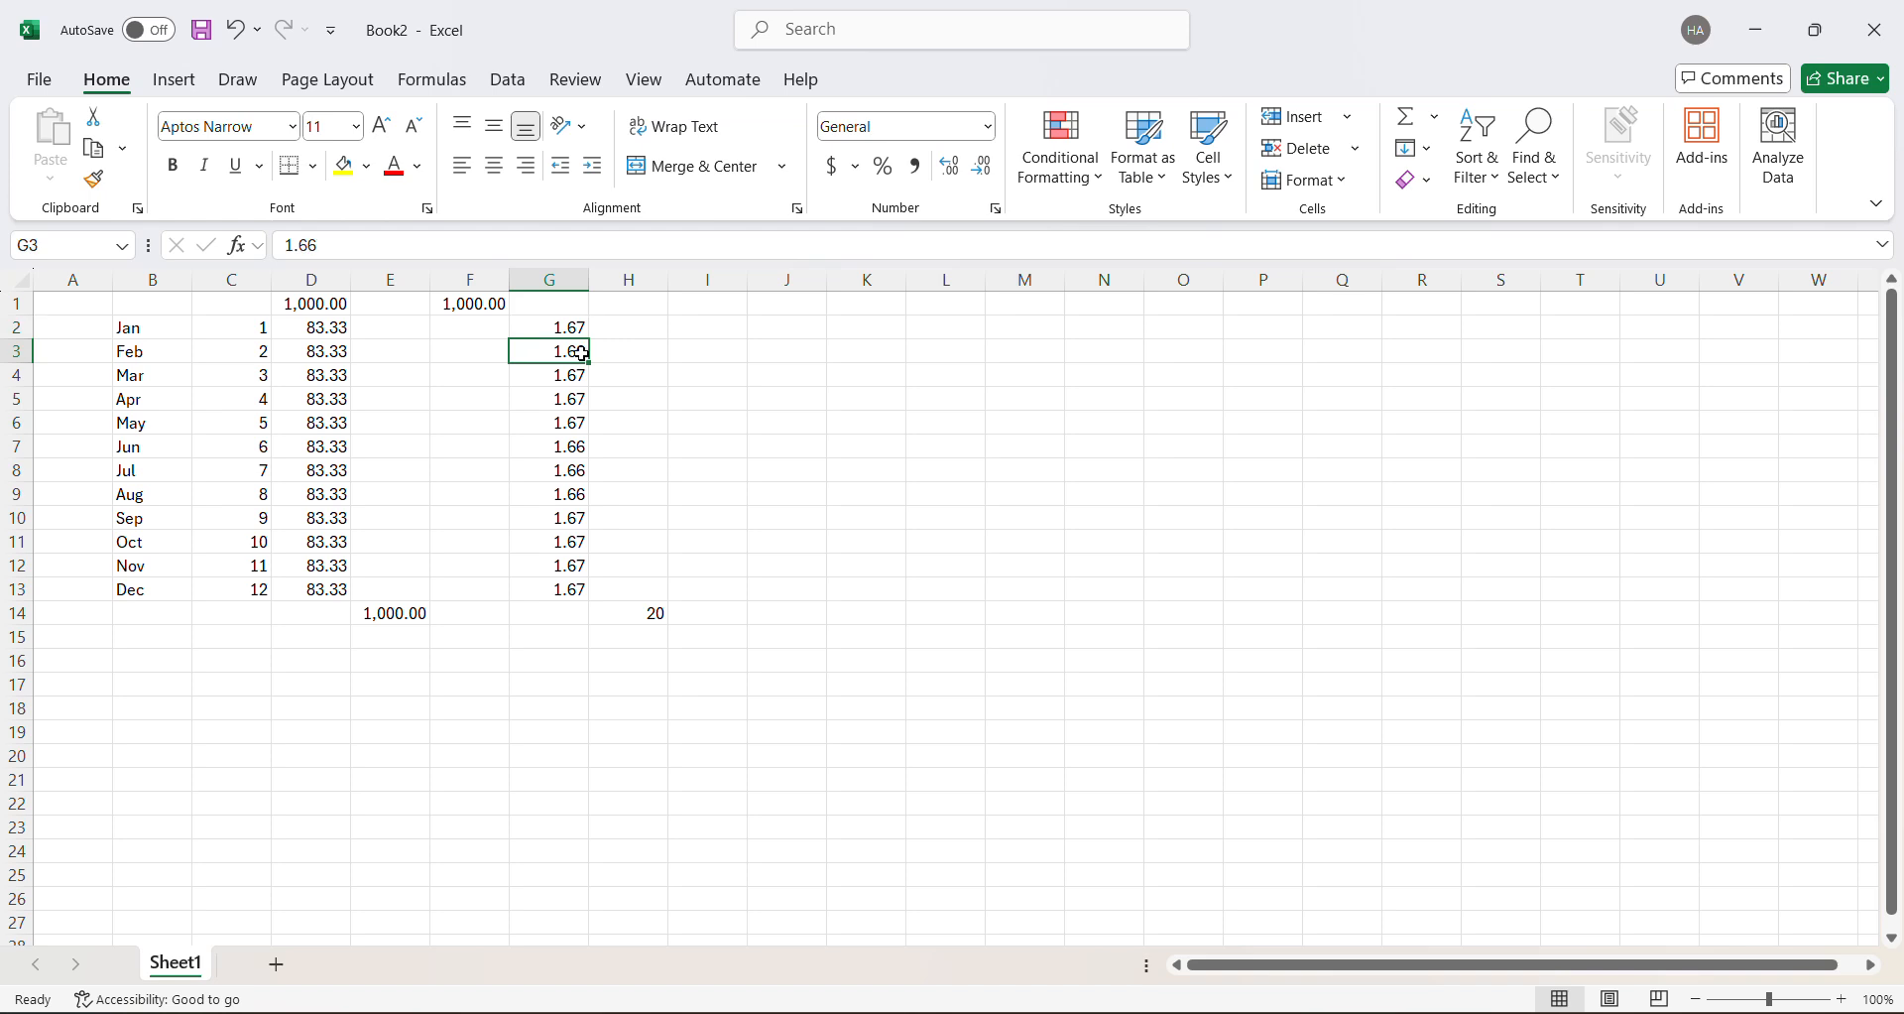
pyautogui.moveTo(570, 326); pyautogui.dragTo(554, 586)
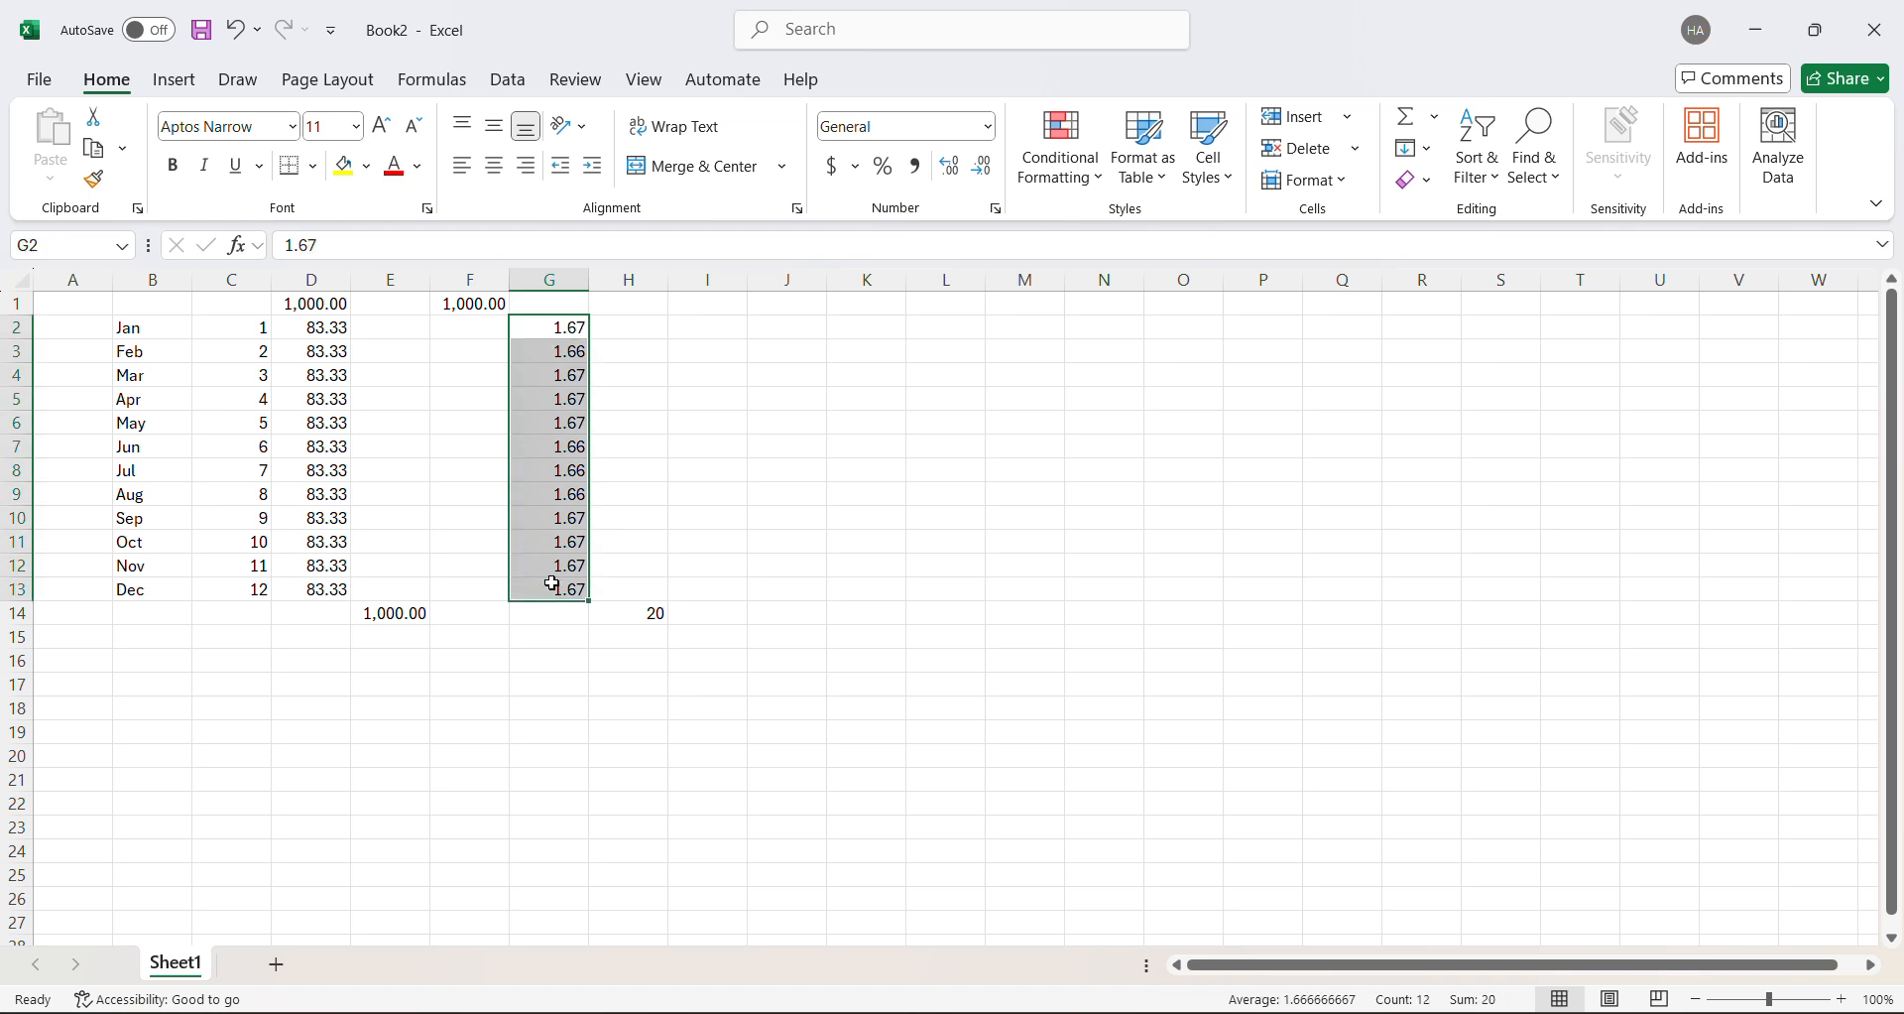
pyautogui.click(660, 616)
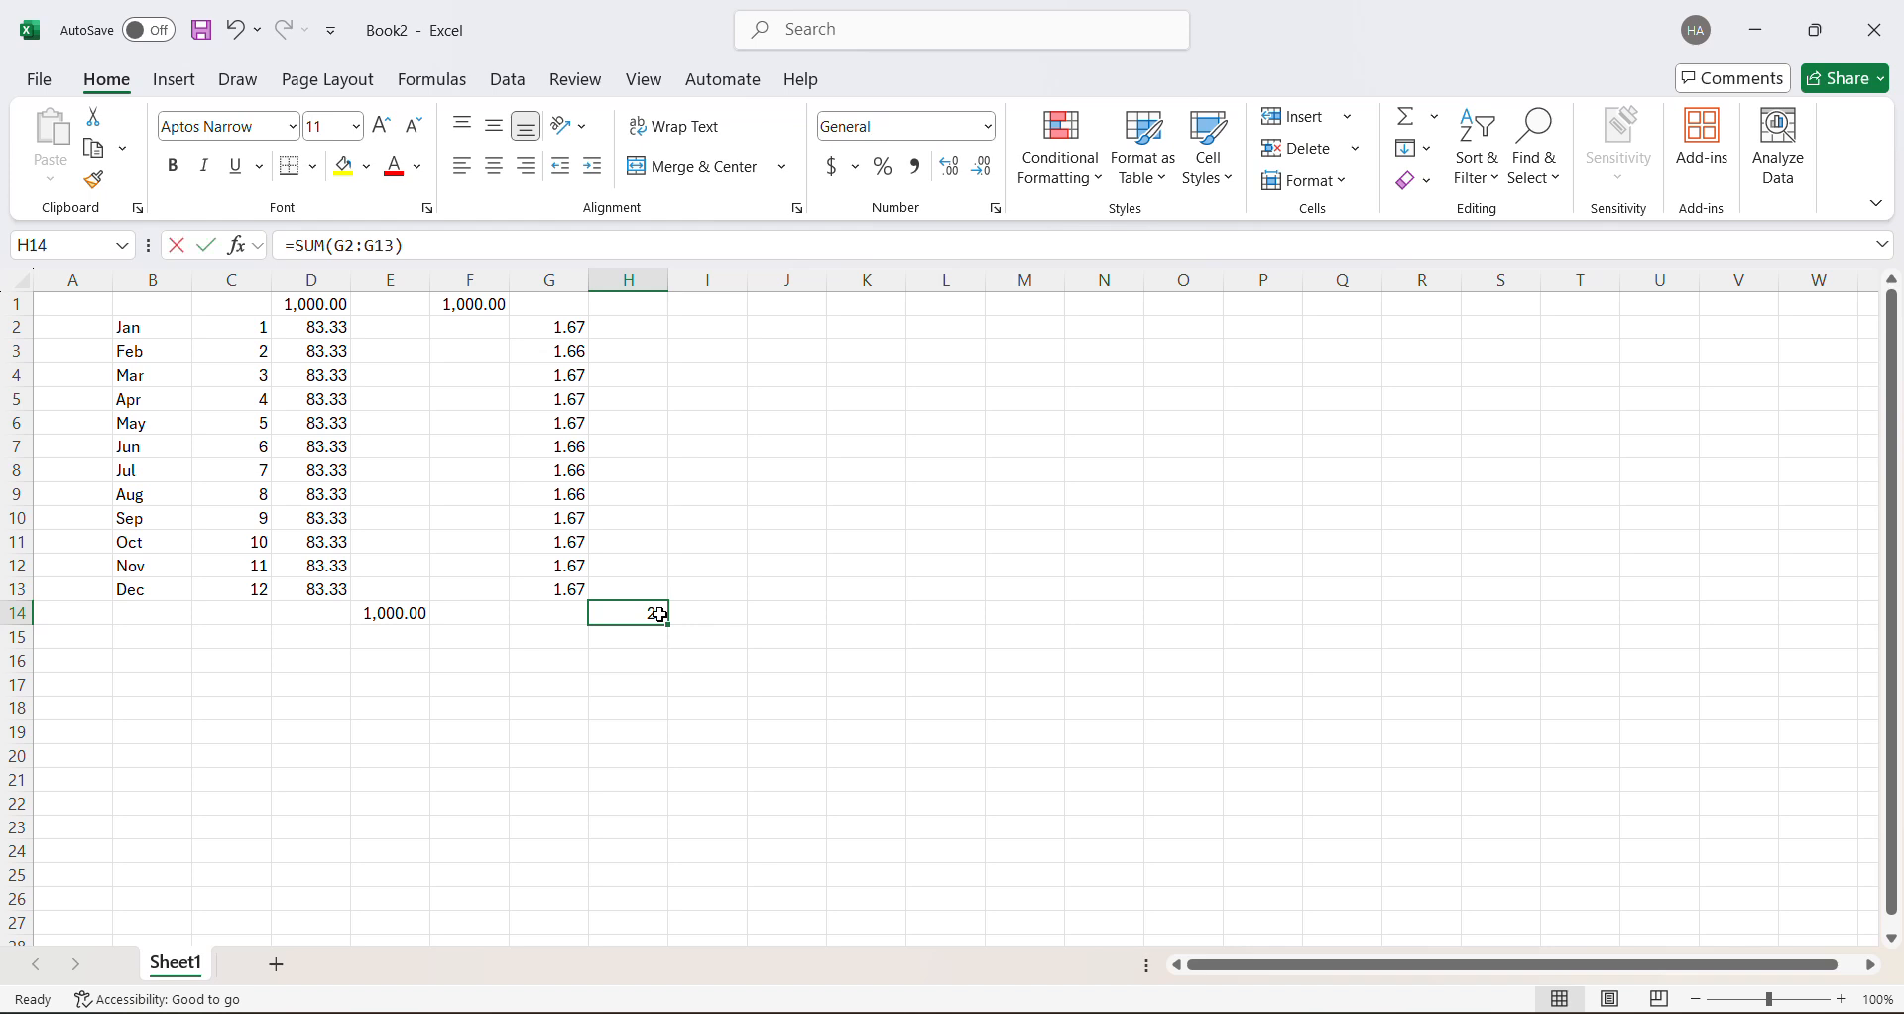
pyautogui.doubleClick(660, 616)
pyautogui.click(756, 538)
pyautogui.click(627, 617)
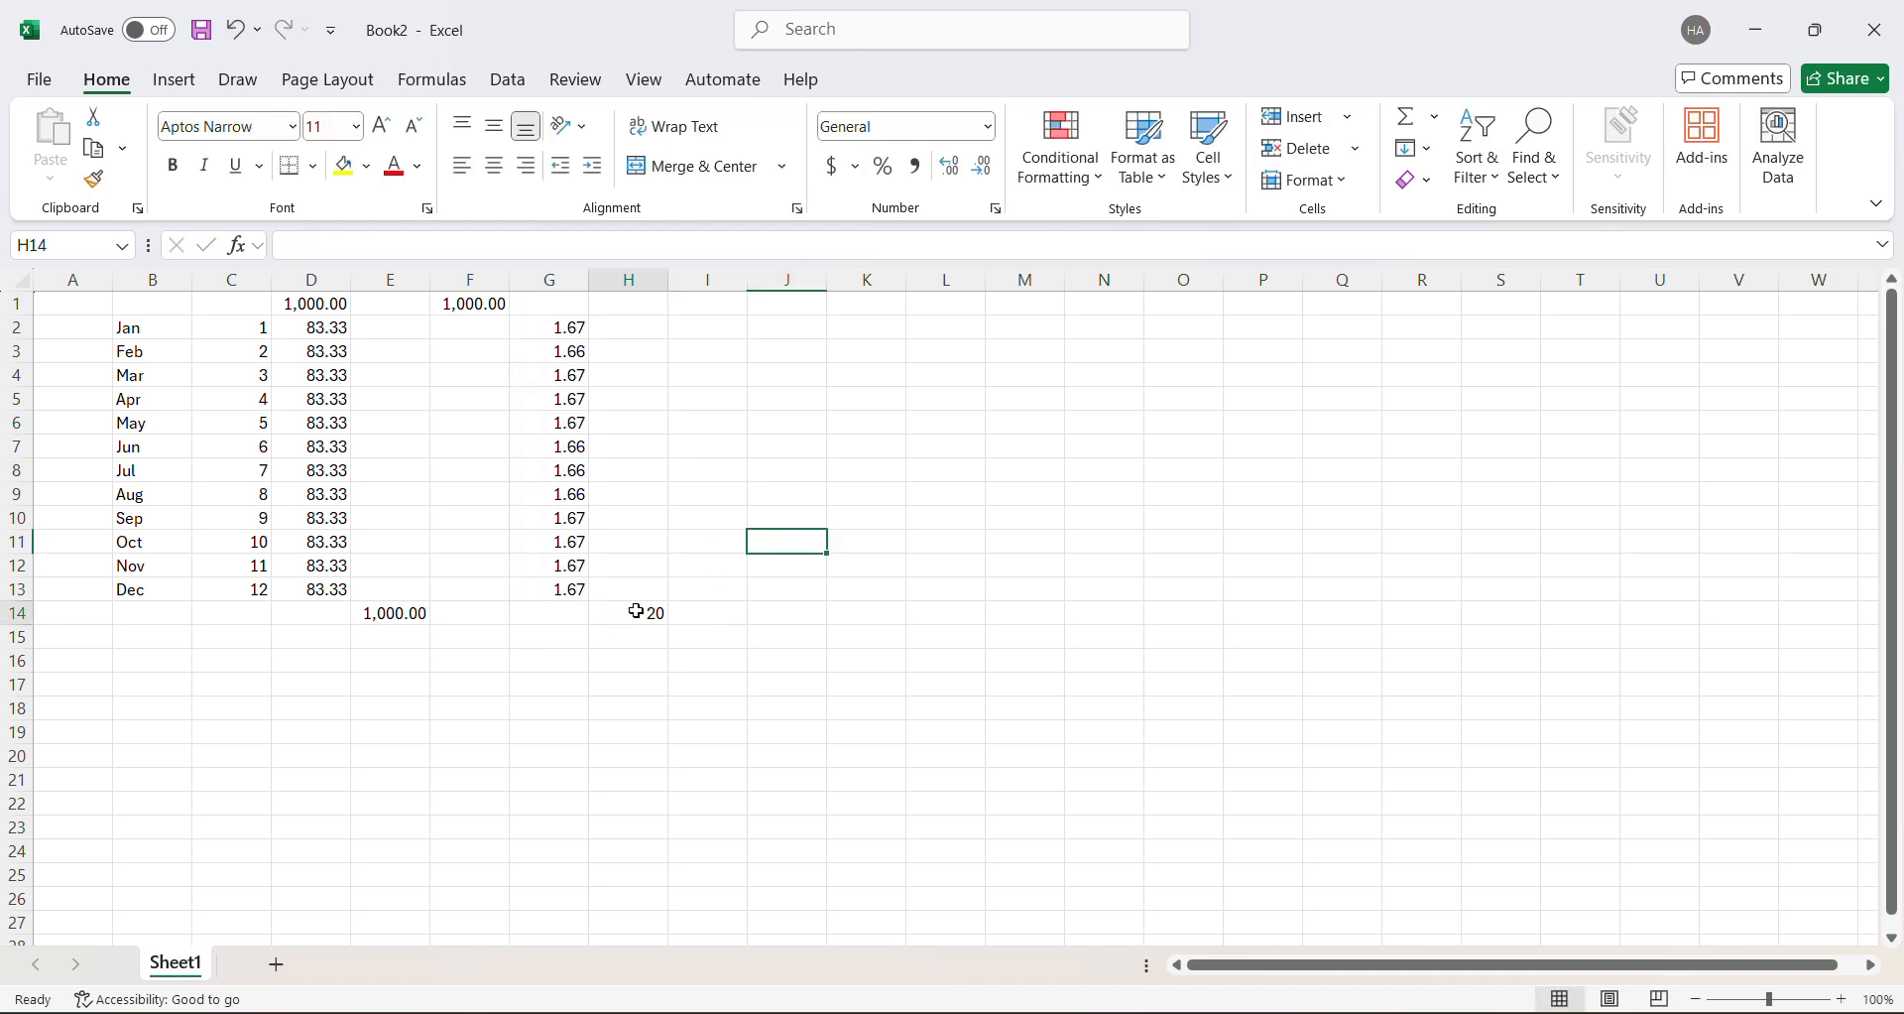
# - Switch to SAP Asset Explorer and examine the asset's planned values for fiscal year 2025
pyautogui.hotkey('alt', 'Tab')
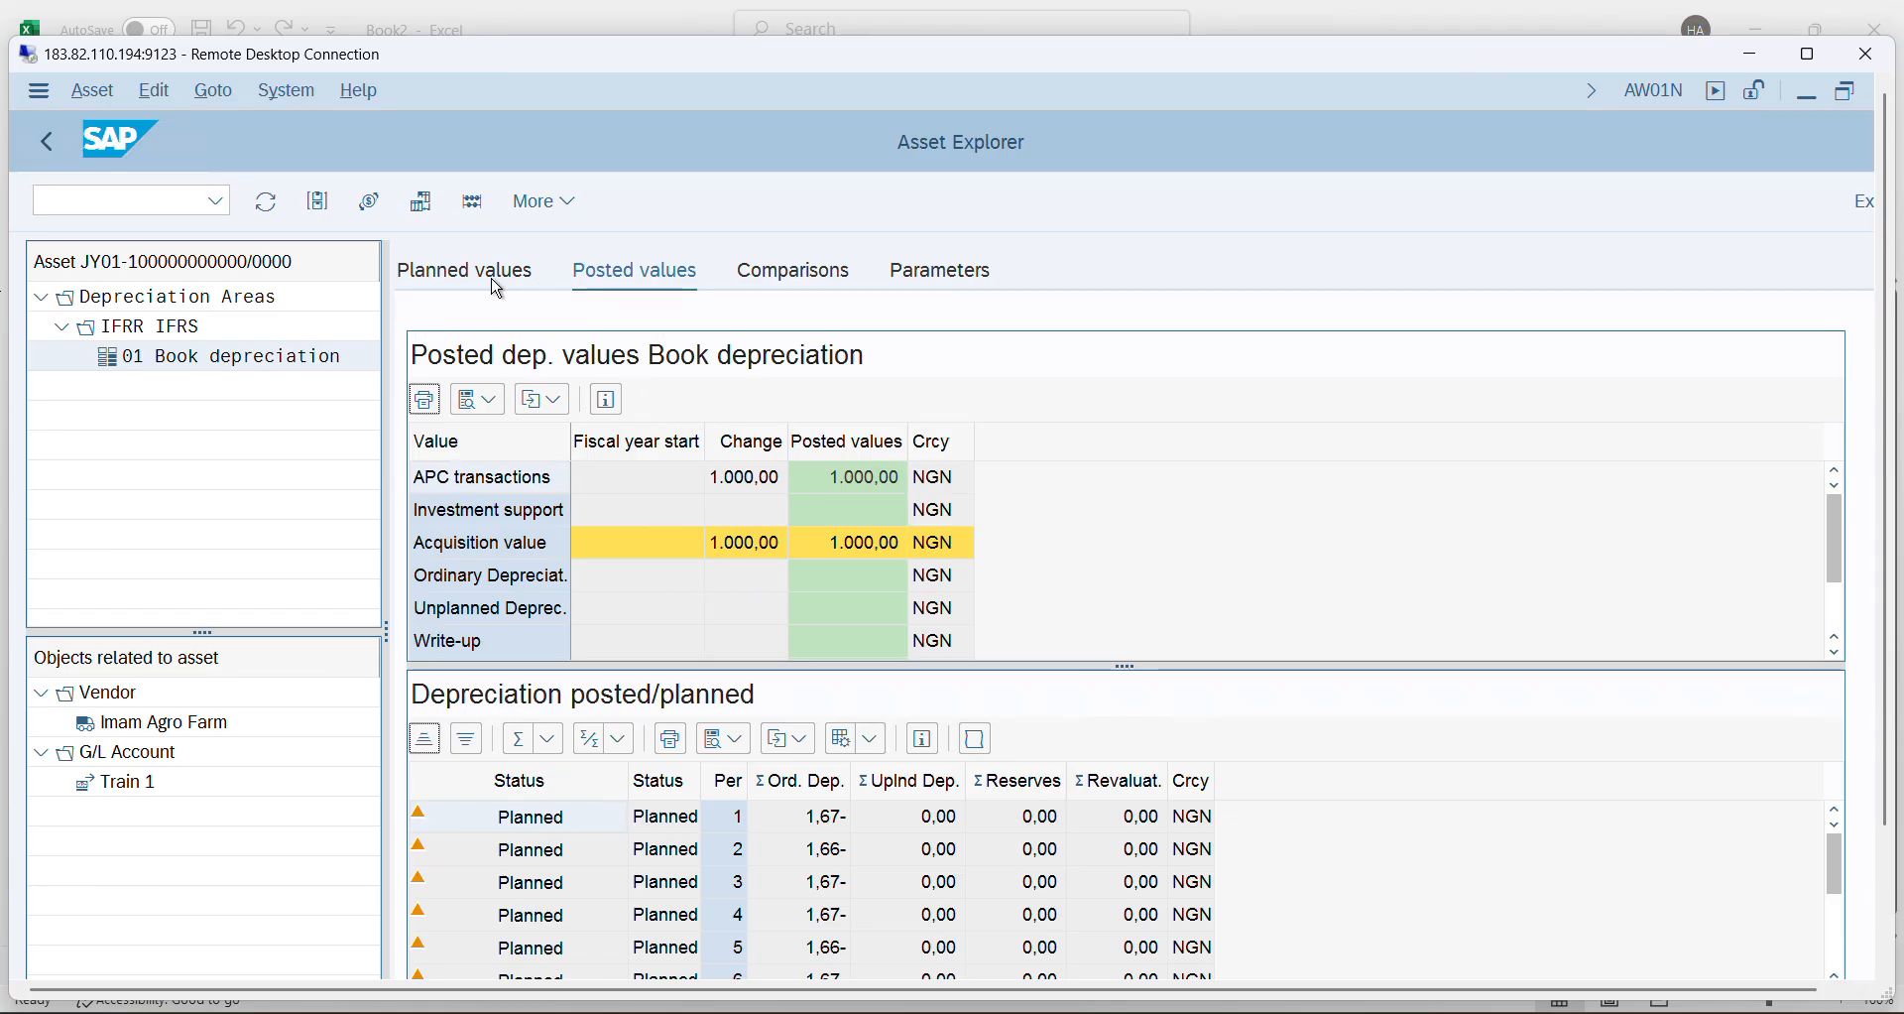
pyautogui.click(492, 278)
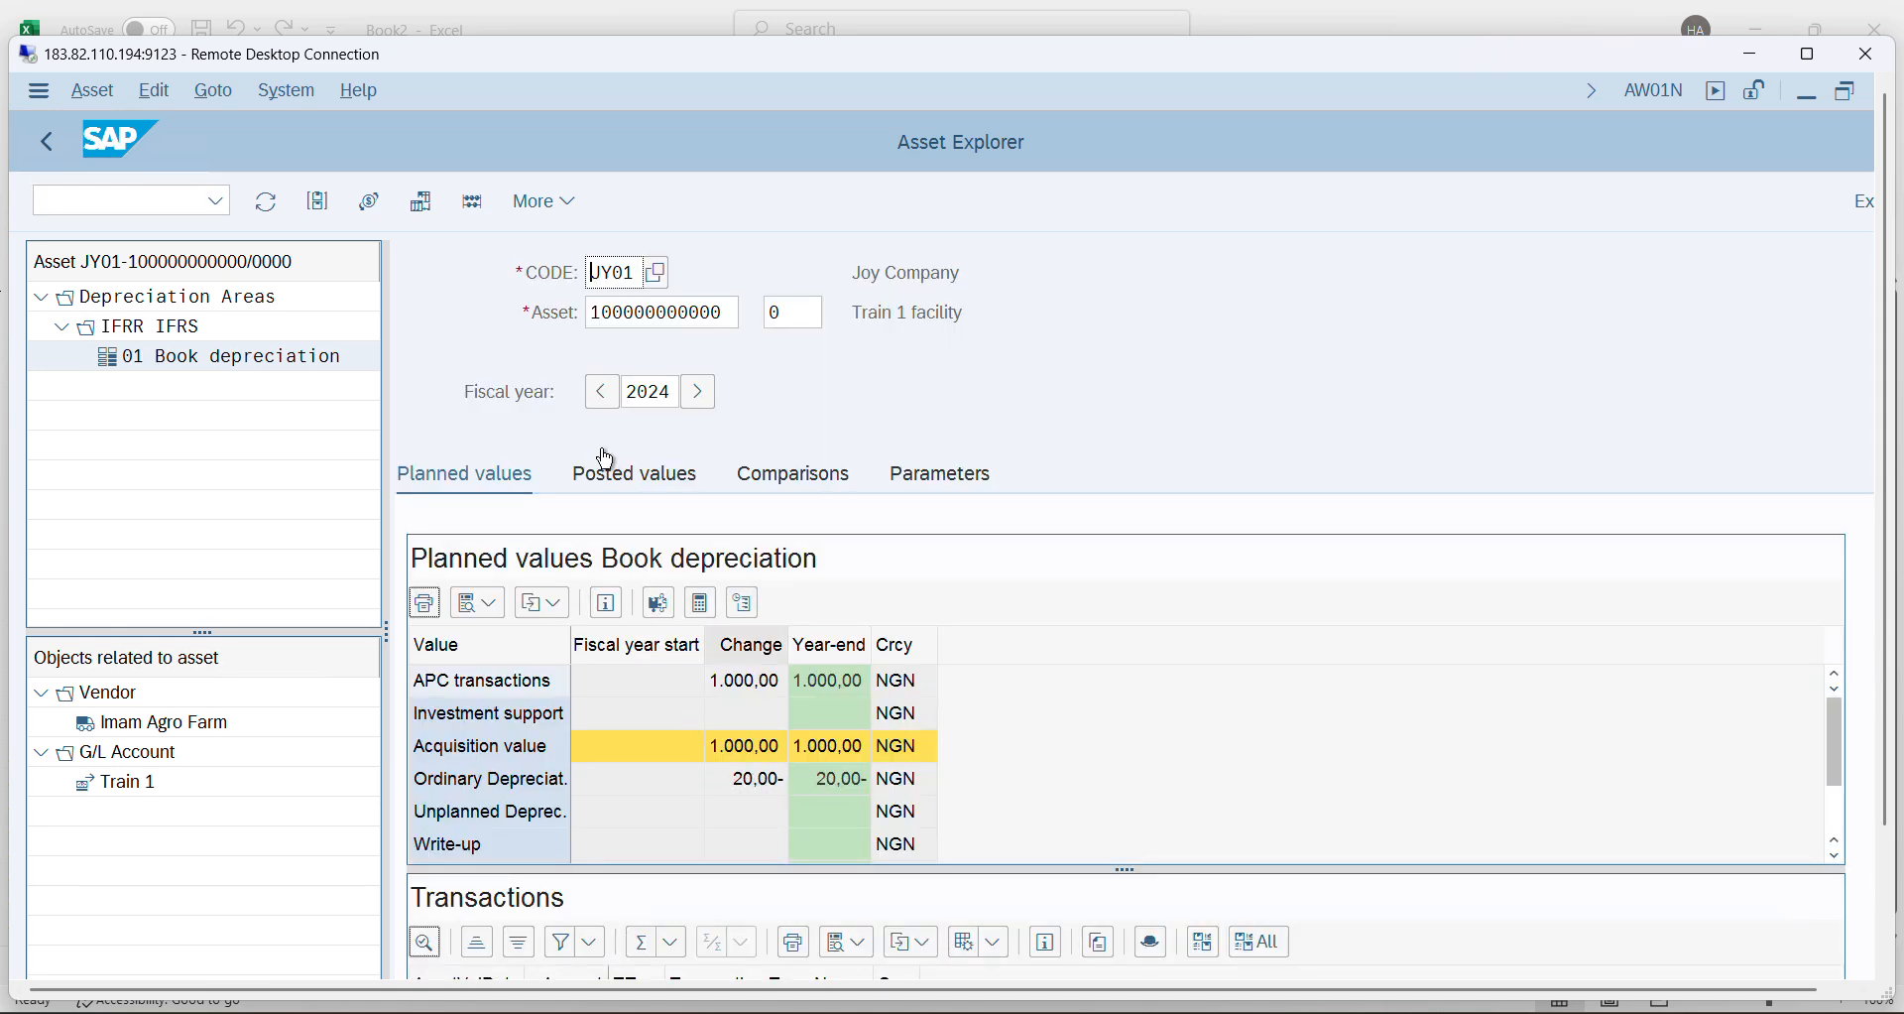
pyautogui.click(697, 393)
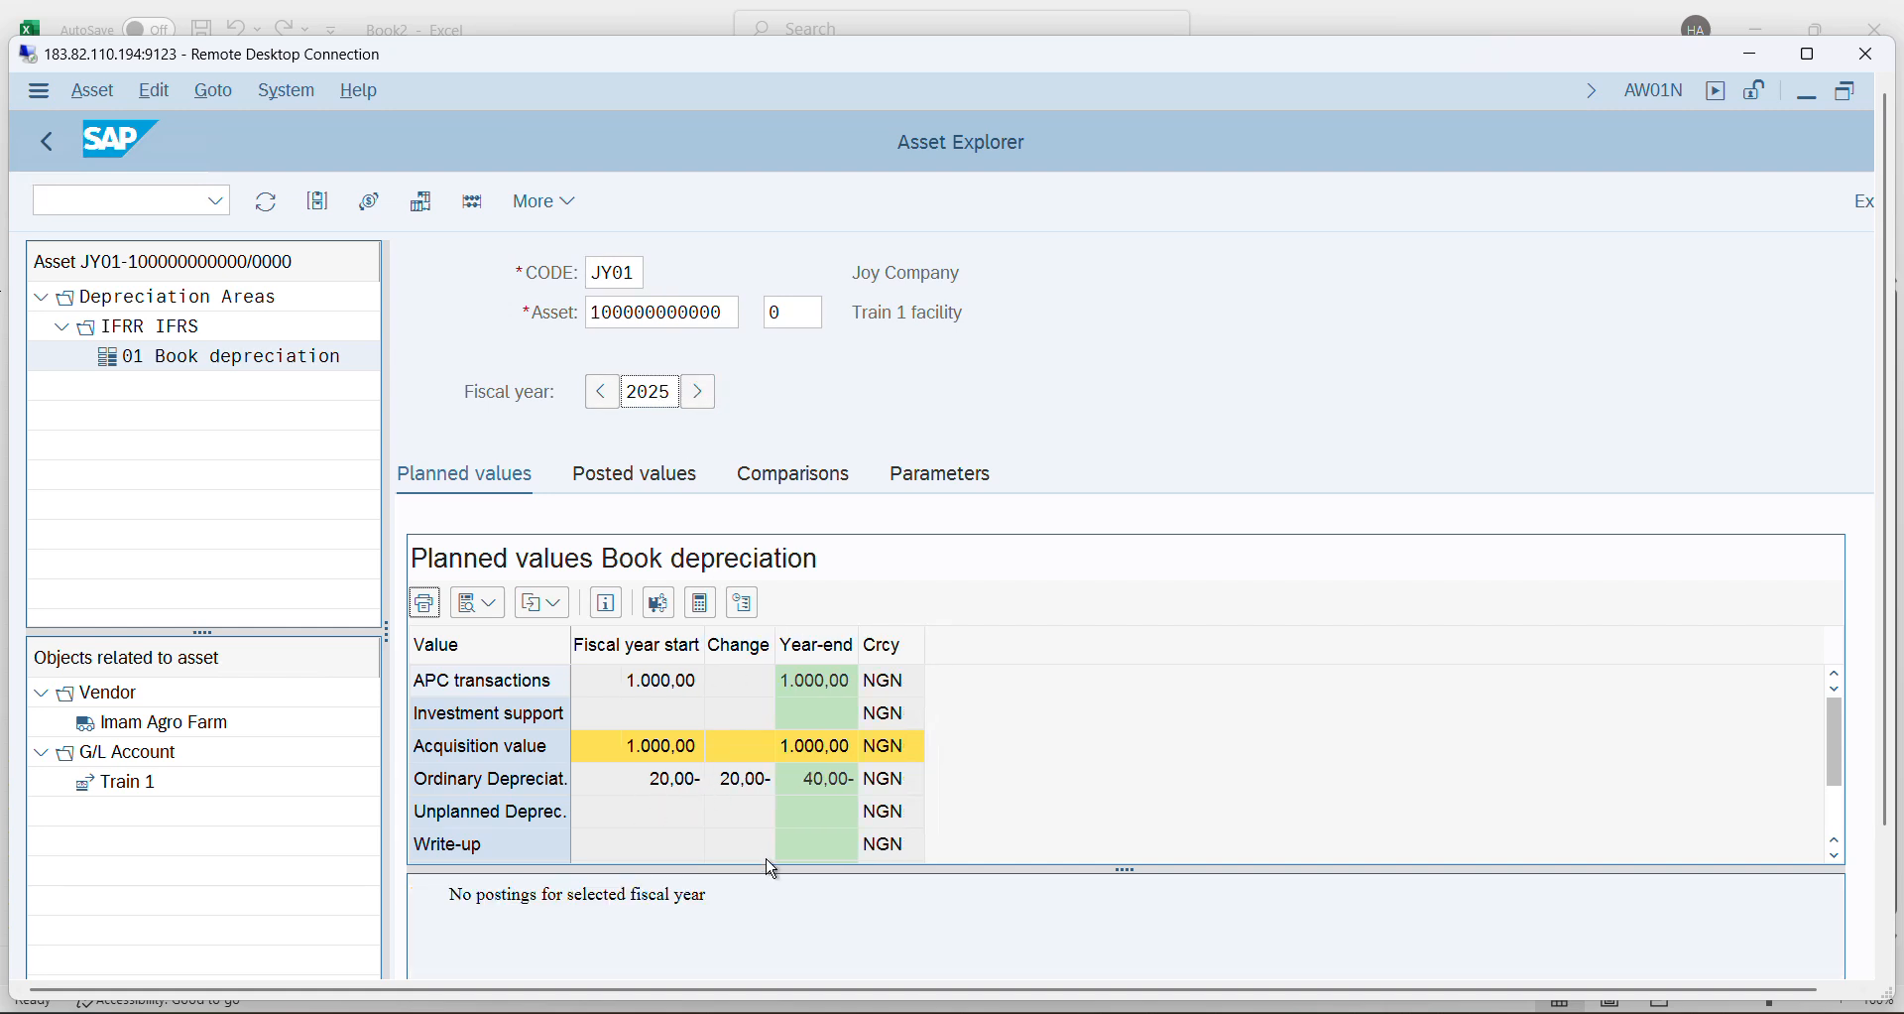
# - Return to fiscal year 2024 and examine the planned book depreciation values and the asset's transactions
pyautogui.click(604, 483)
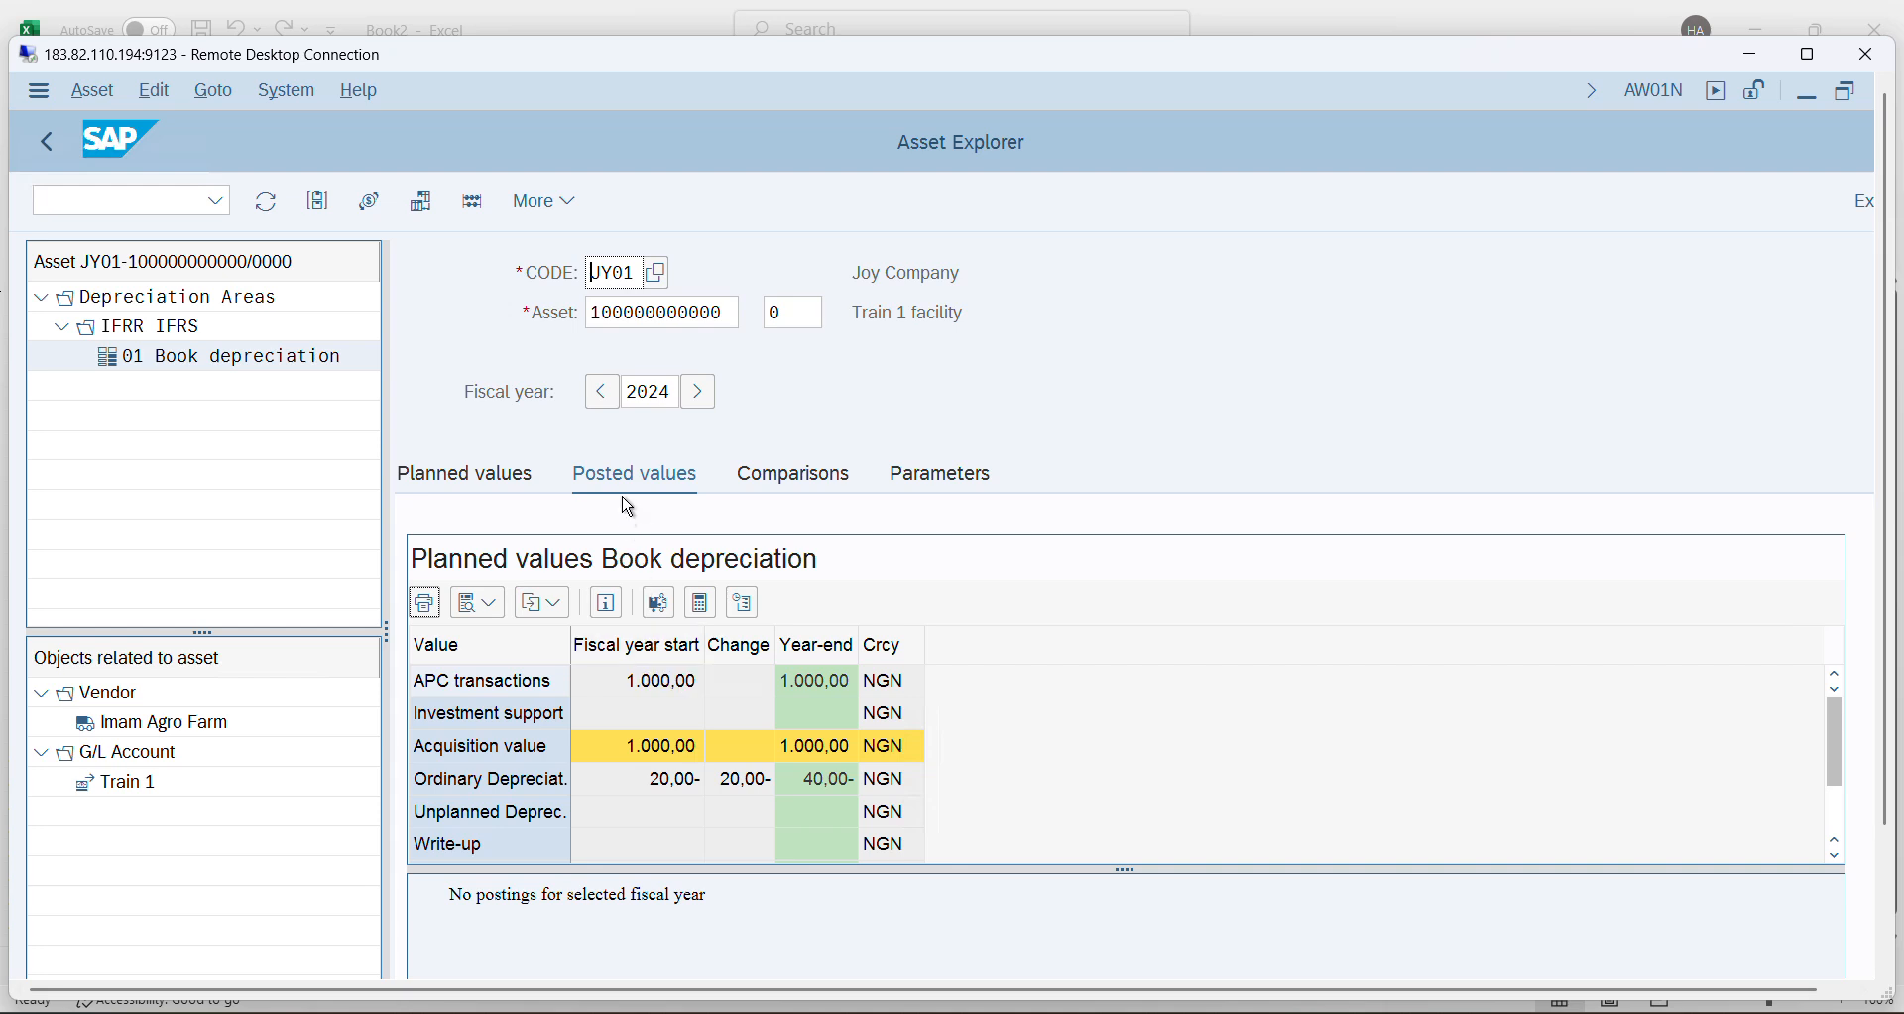
pyautogui.click(702, 395)
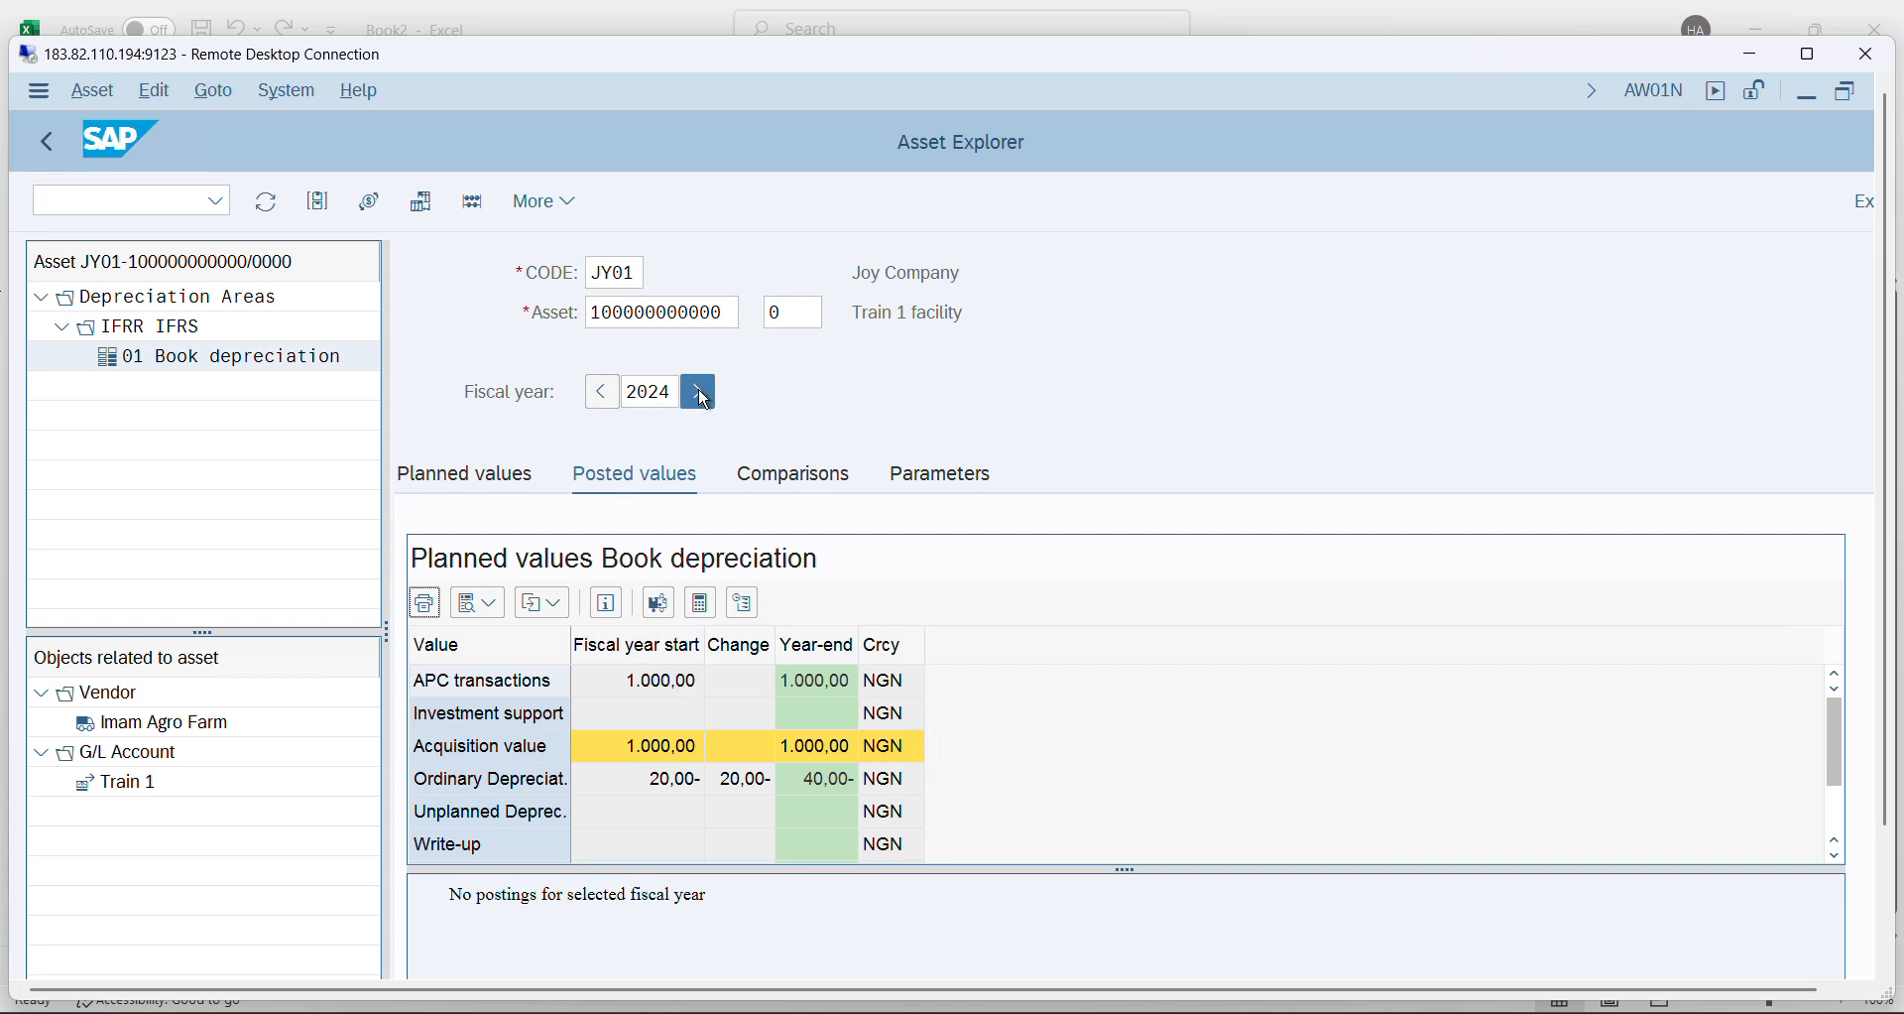
pyautogui.click(627, 392)
pyautogui.click(487, 480)
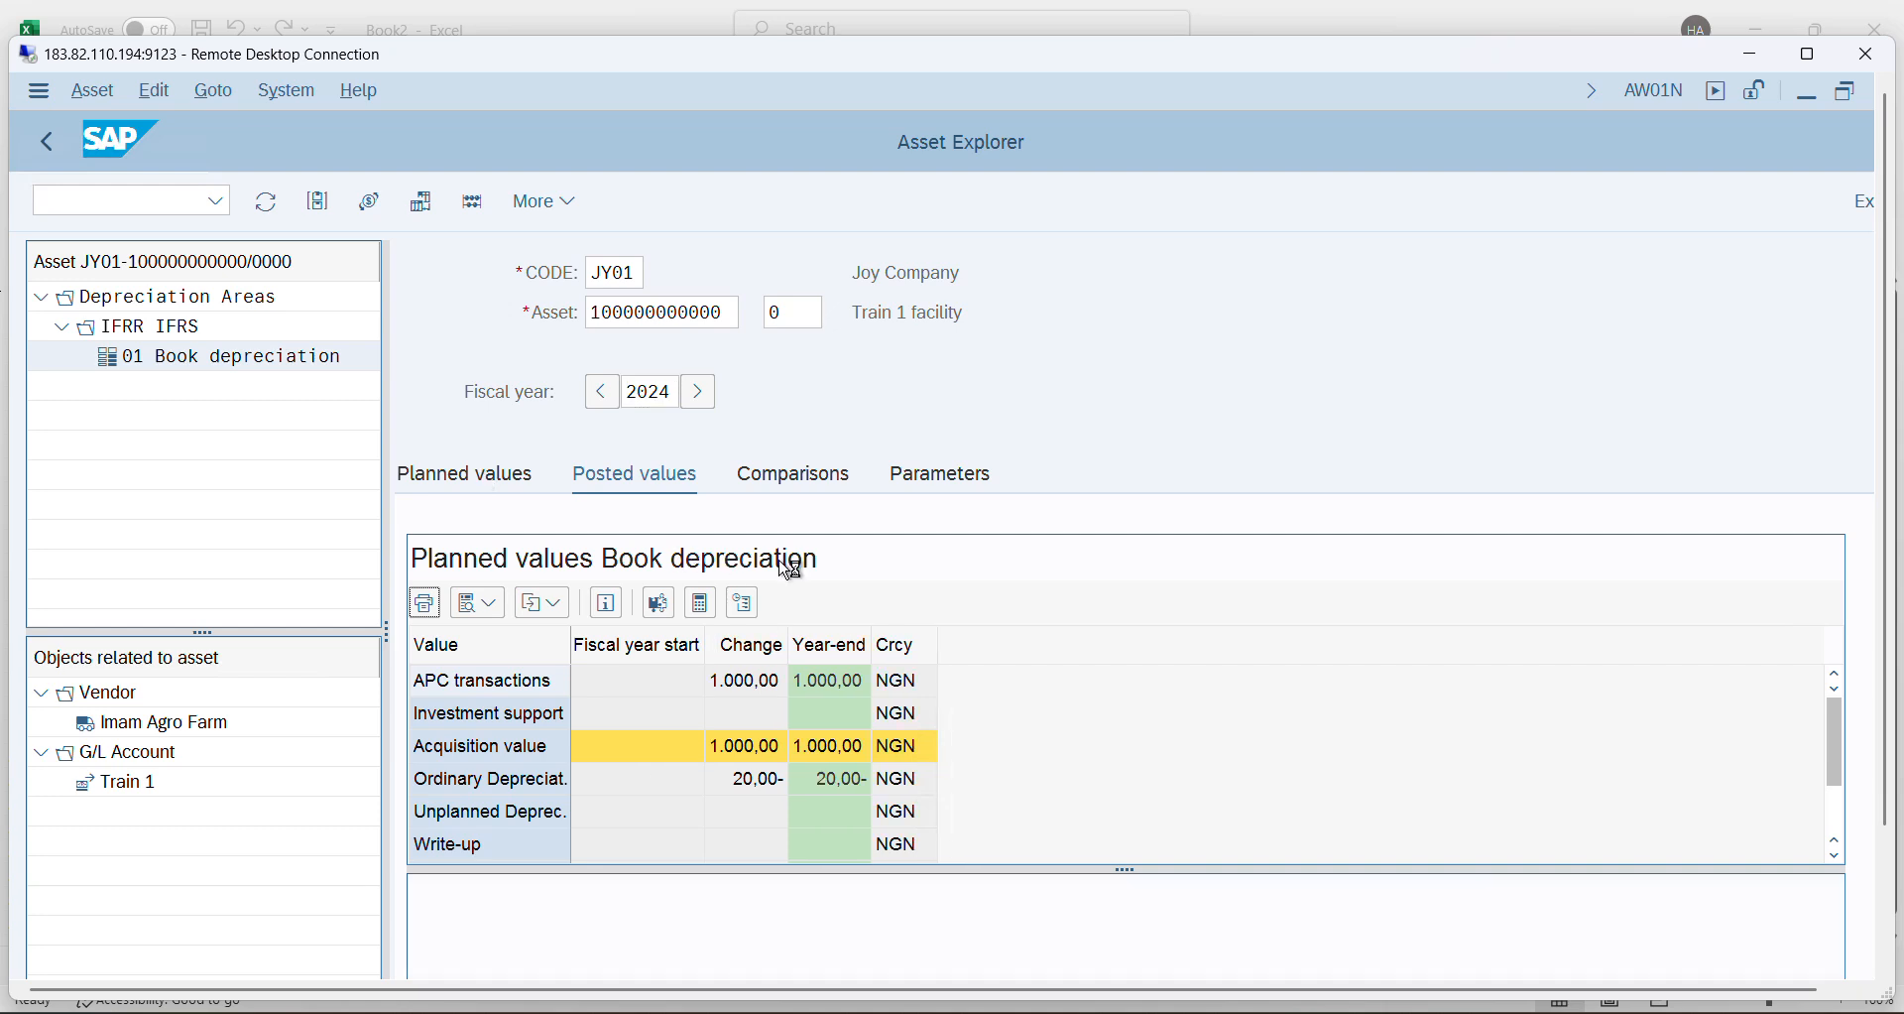
pyautogui.scroll(-1, 1895, 747)
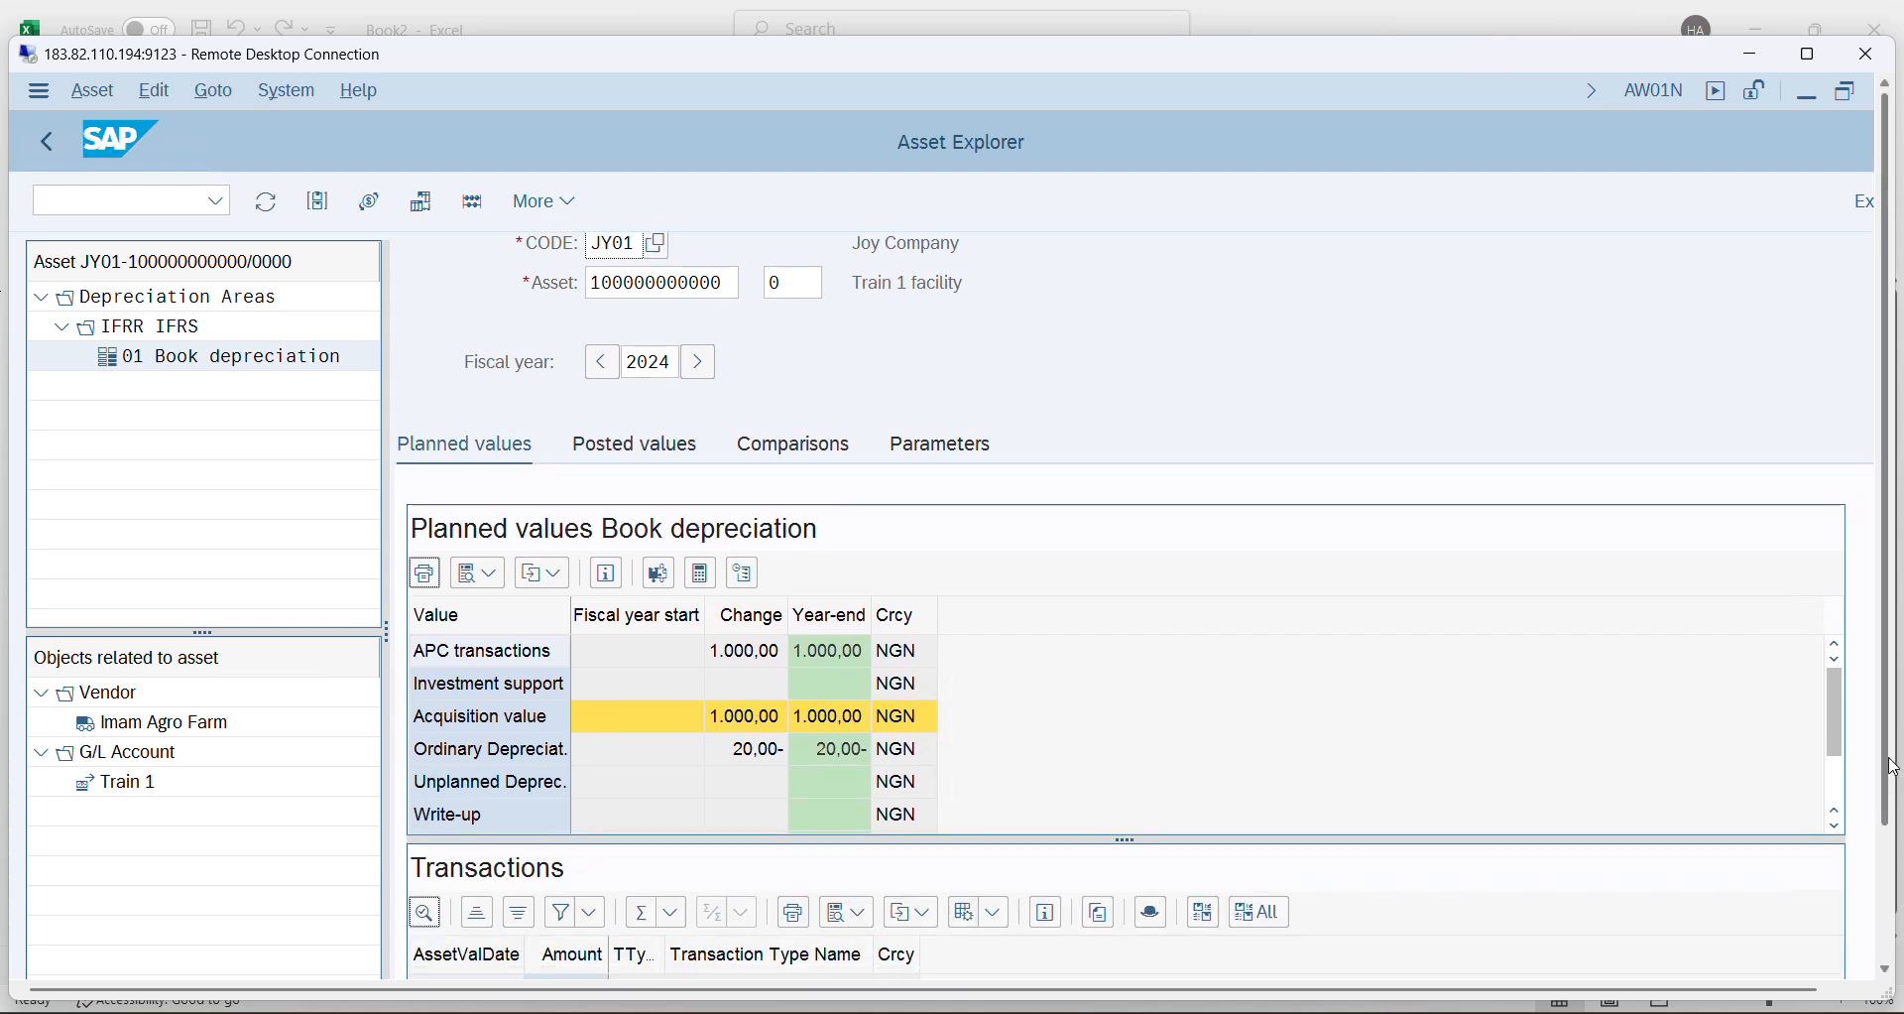
pyautogui.scroll(-2, 1895, 747)
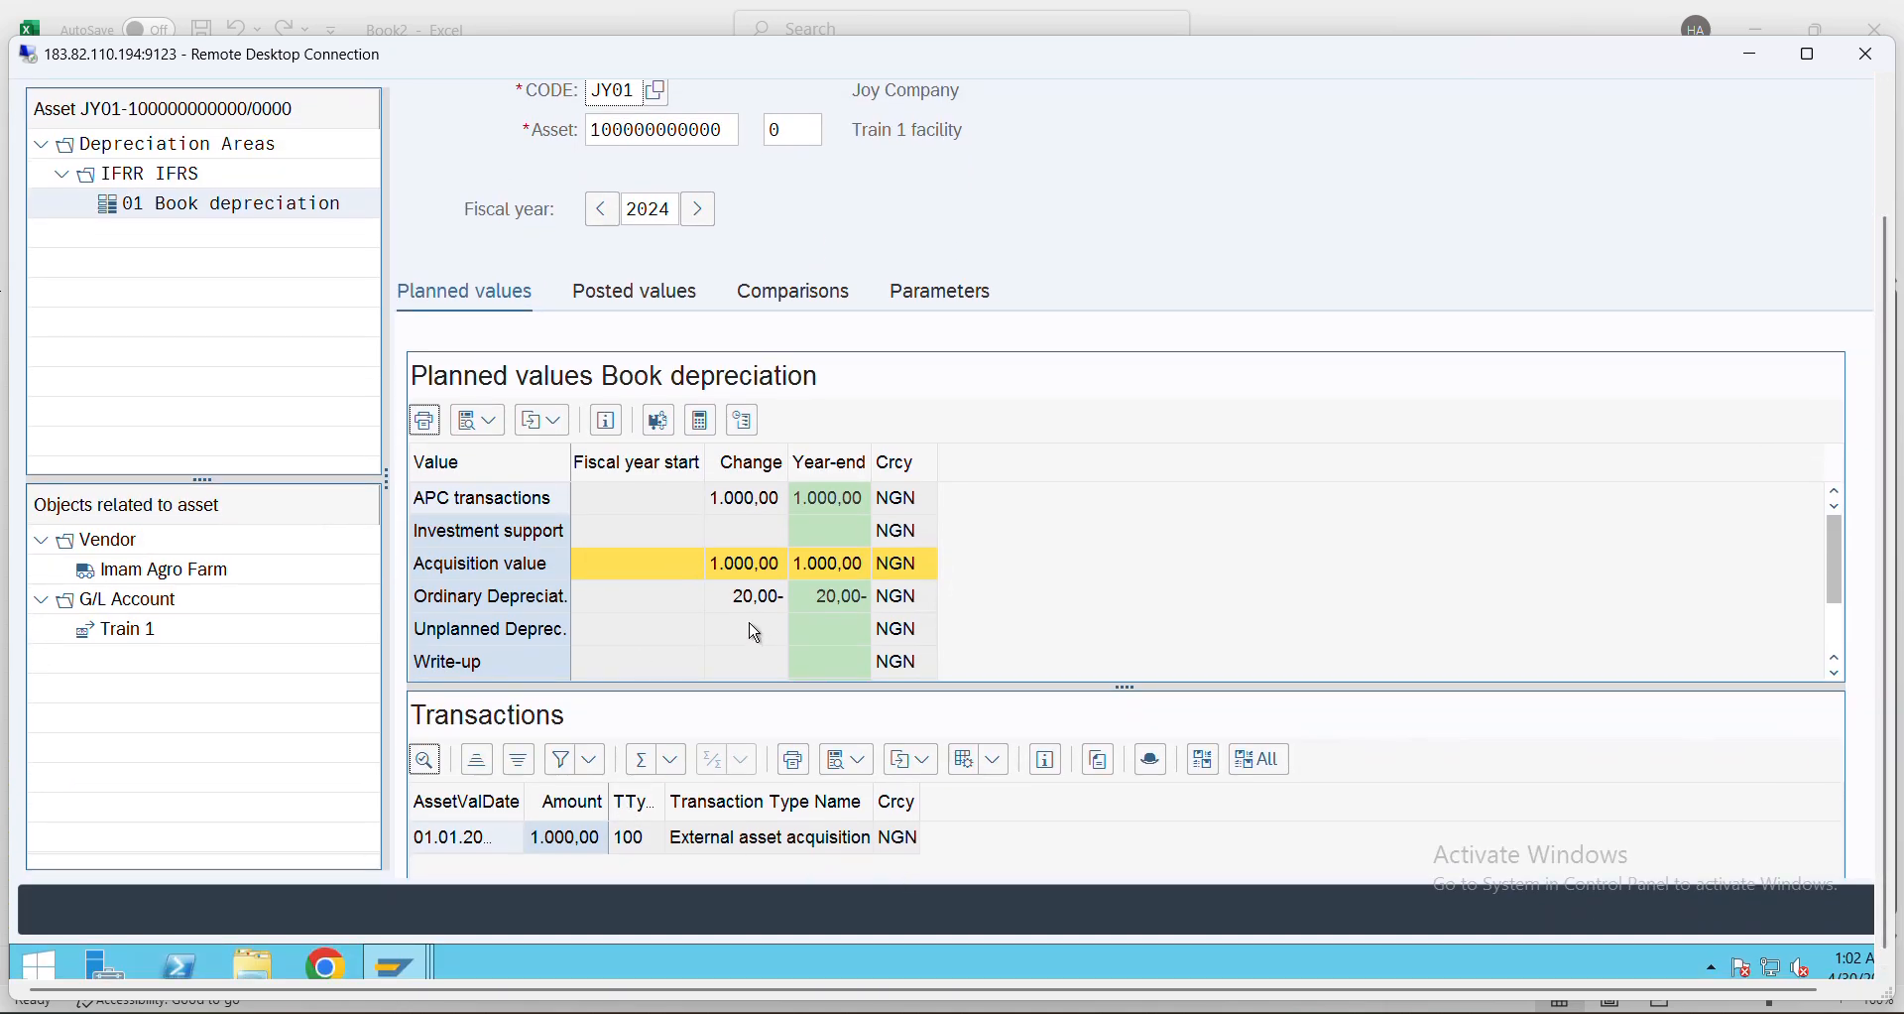
pyautogui.hotkey('alt', 'Tab')
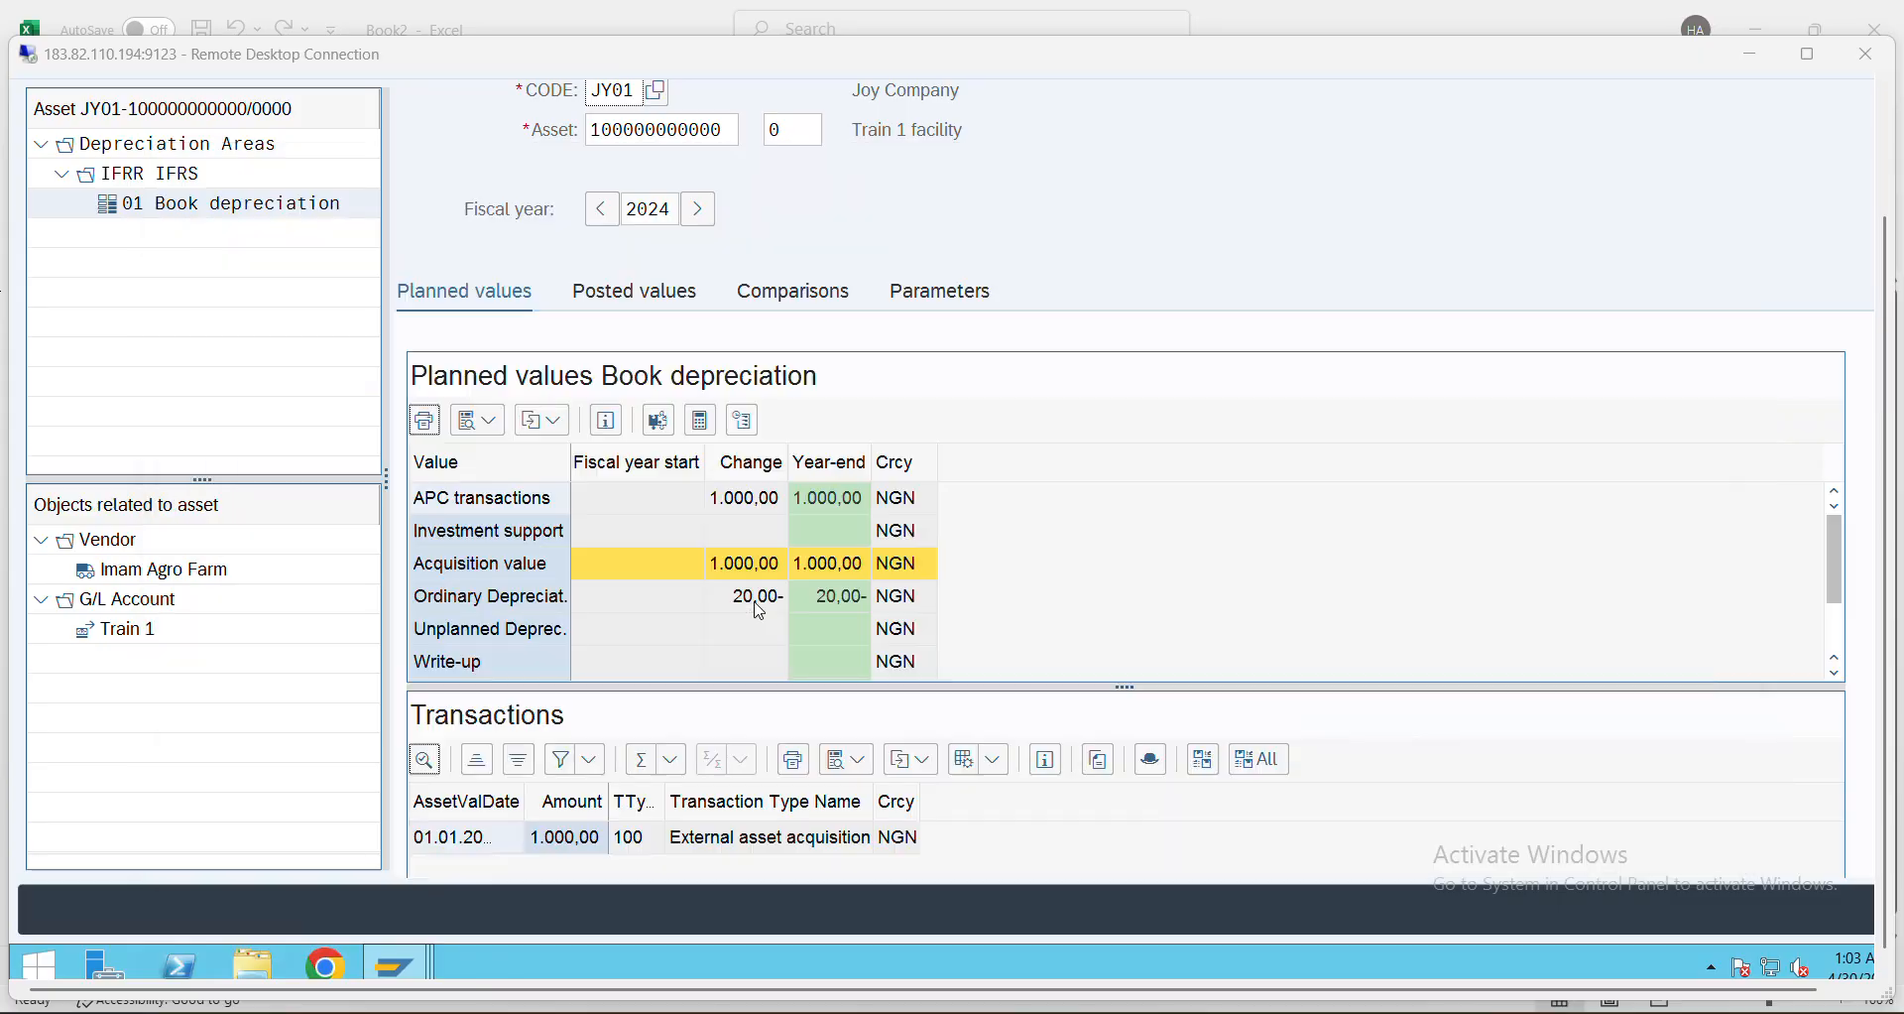
pyautogui.hotkey('alt', 'Tab')
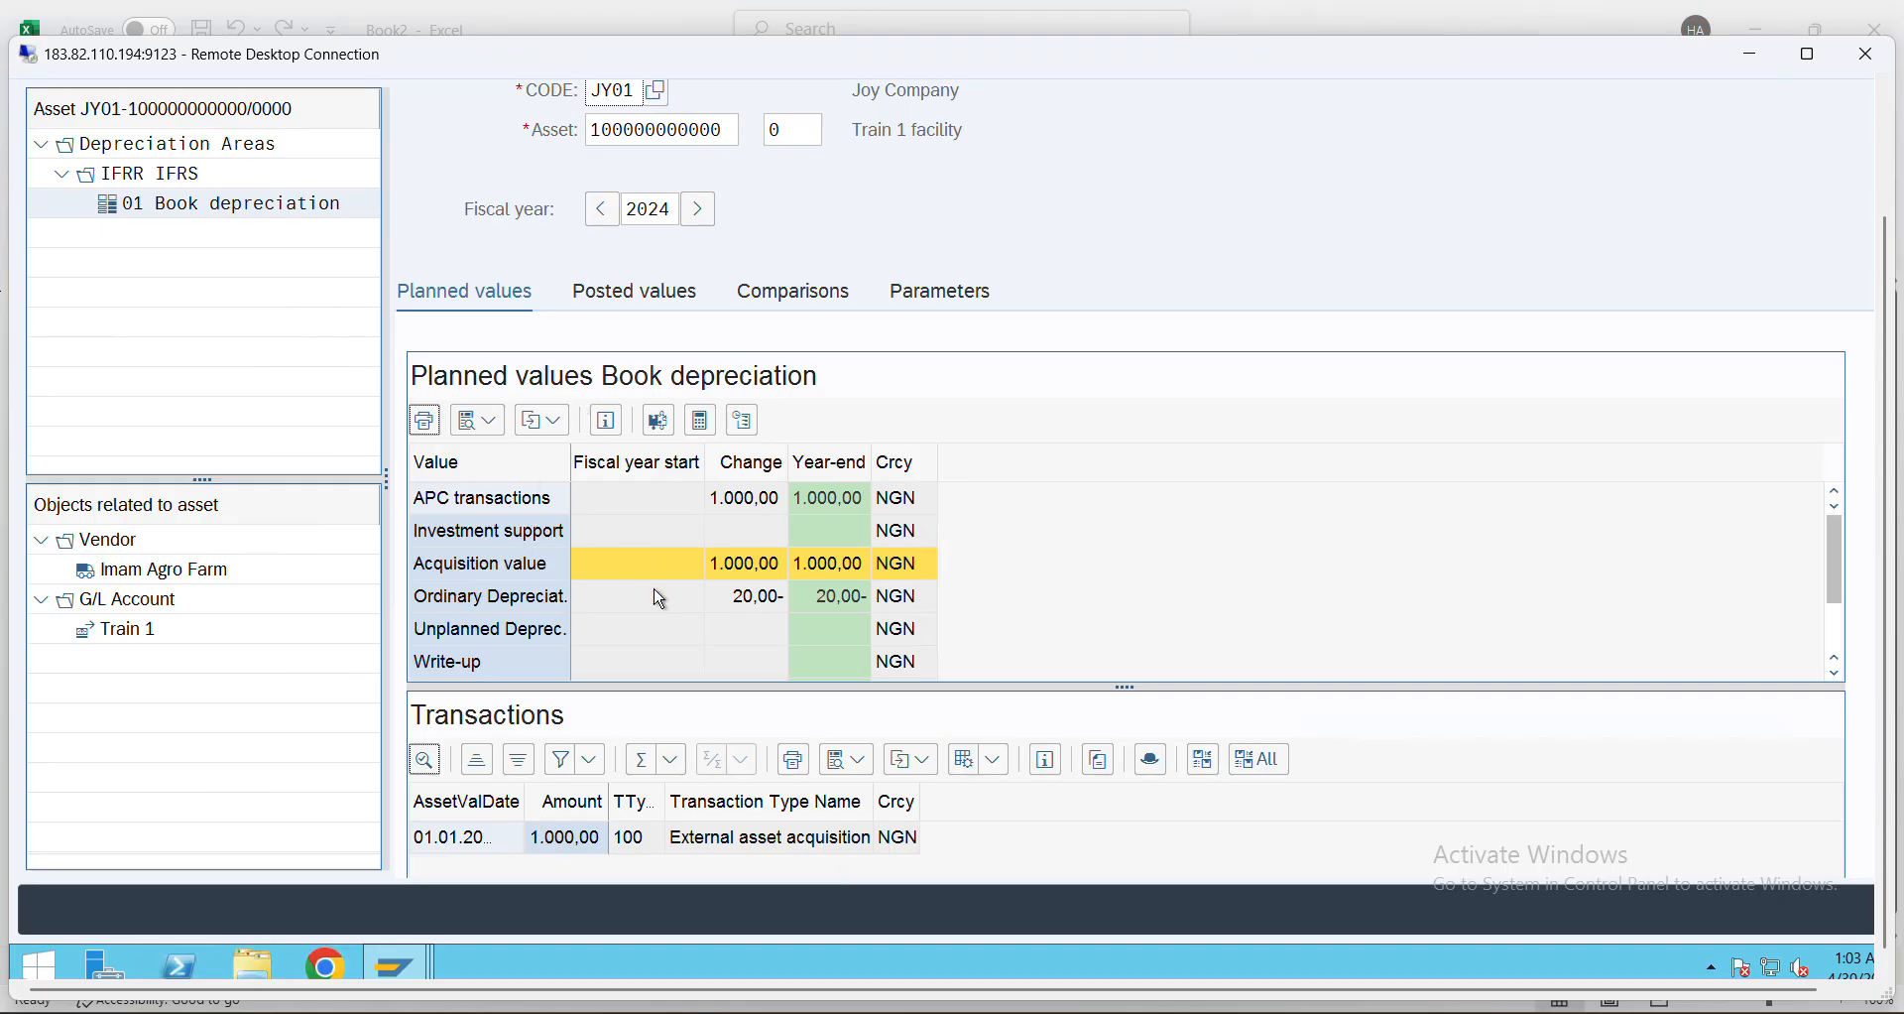
# - Examine the posted values and the planned depreciation by period for fiscal year 2024
pyautogui.click(604, 299)
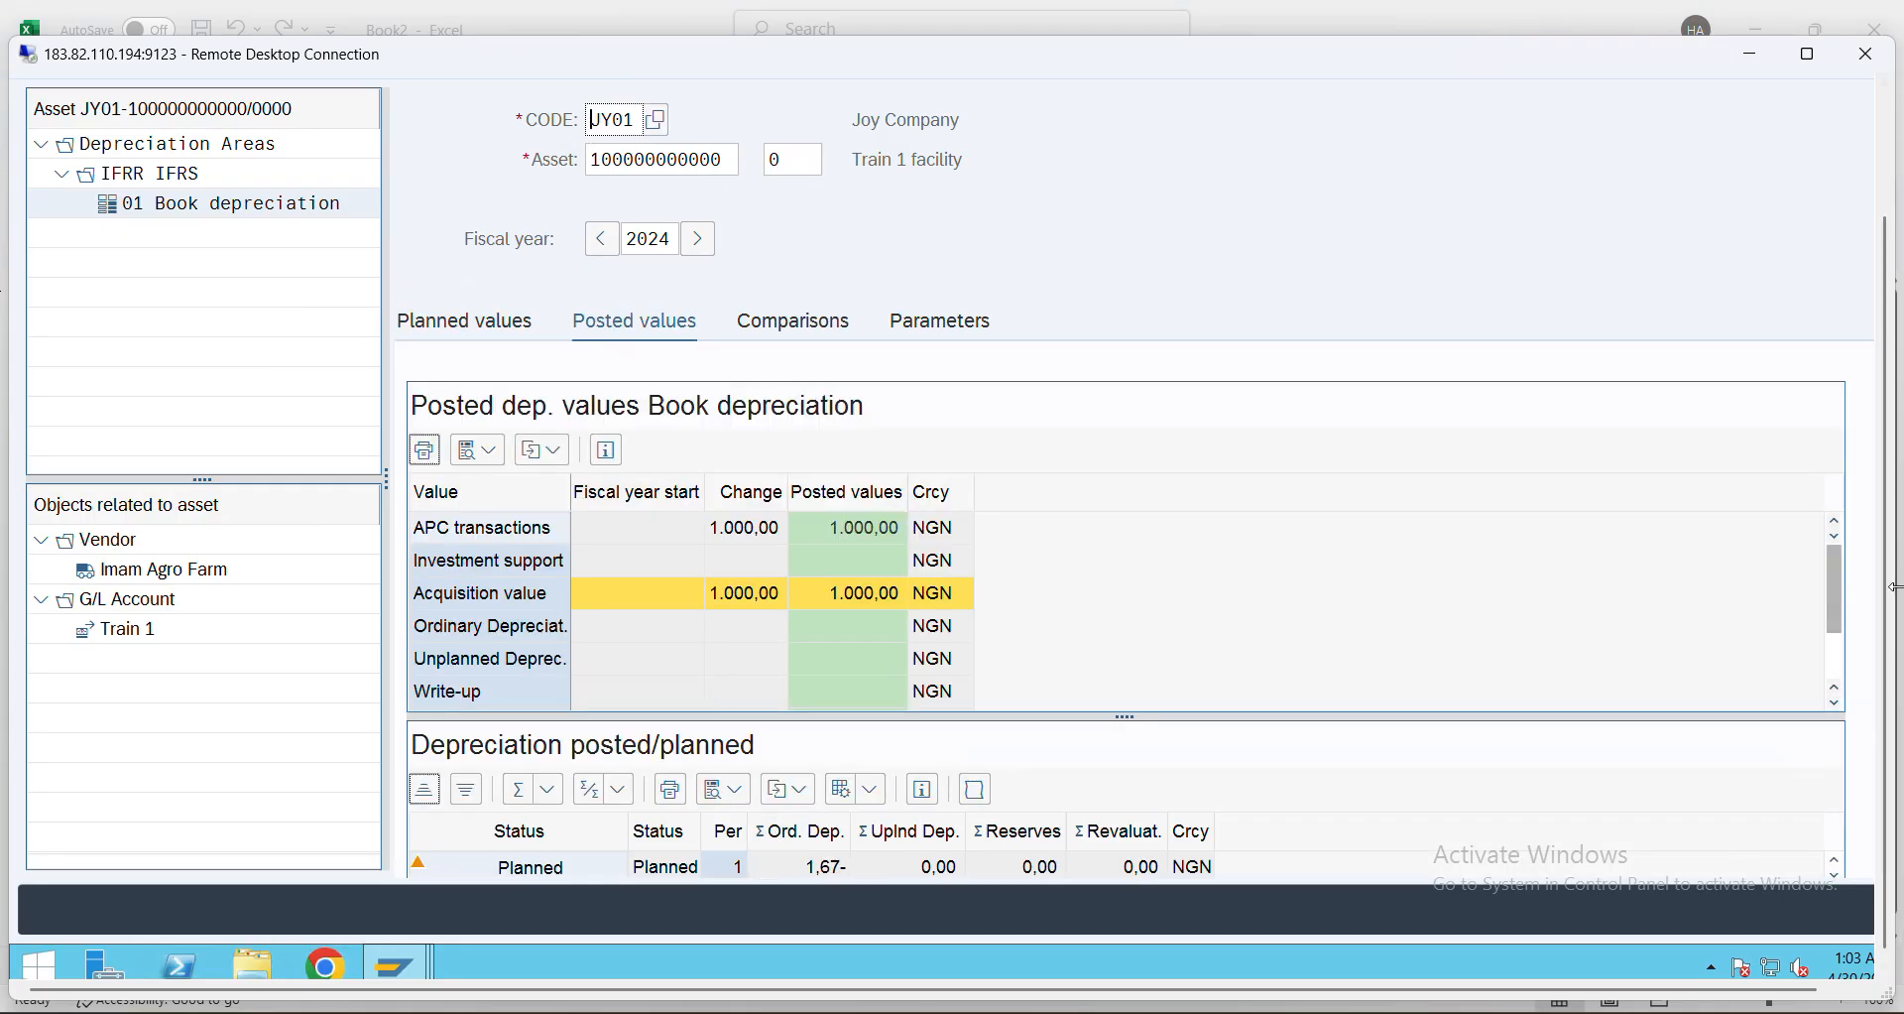
pyautogui.scroll(-1, 1886, 615)
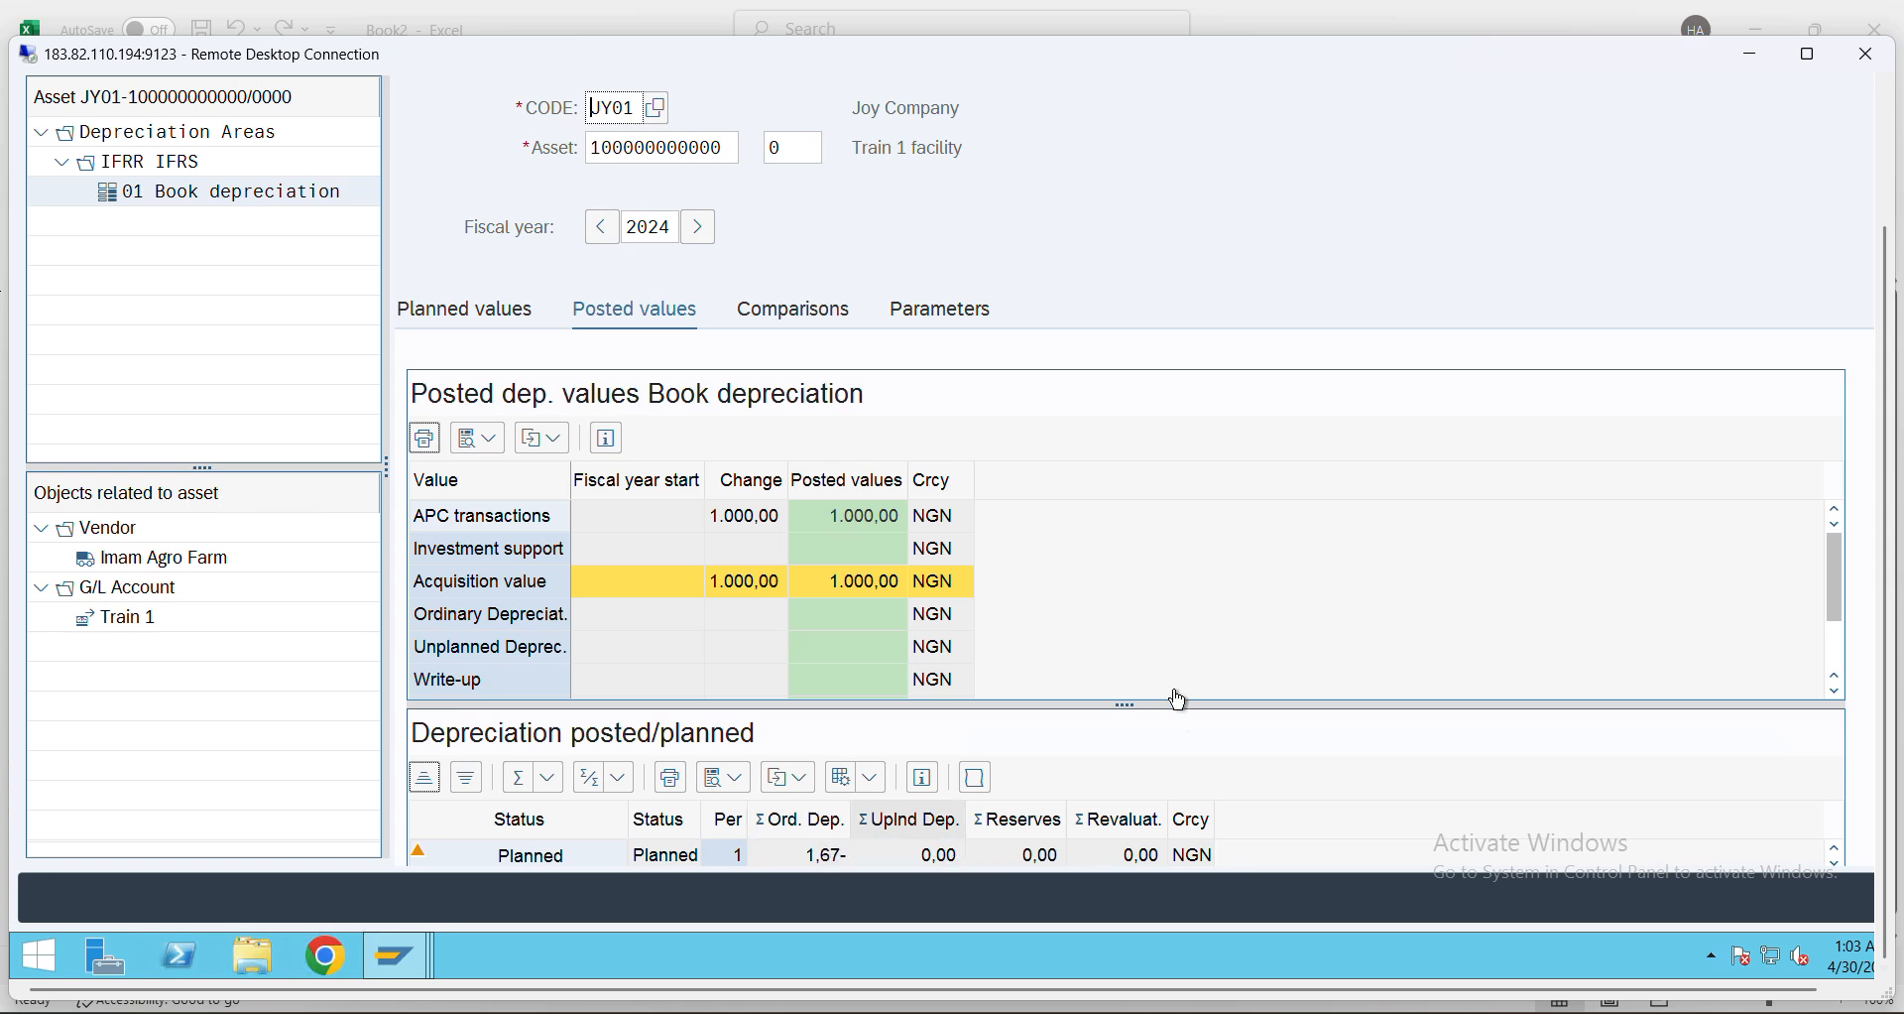
pyautogui.scroll(-1, 1484, 784)
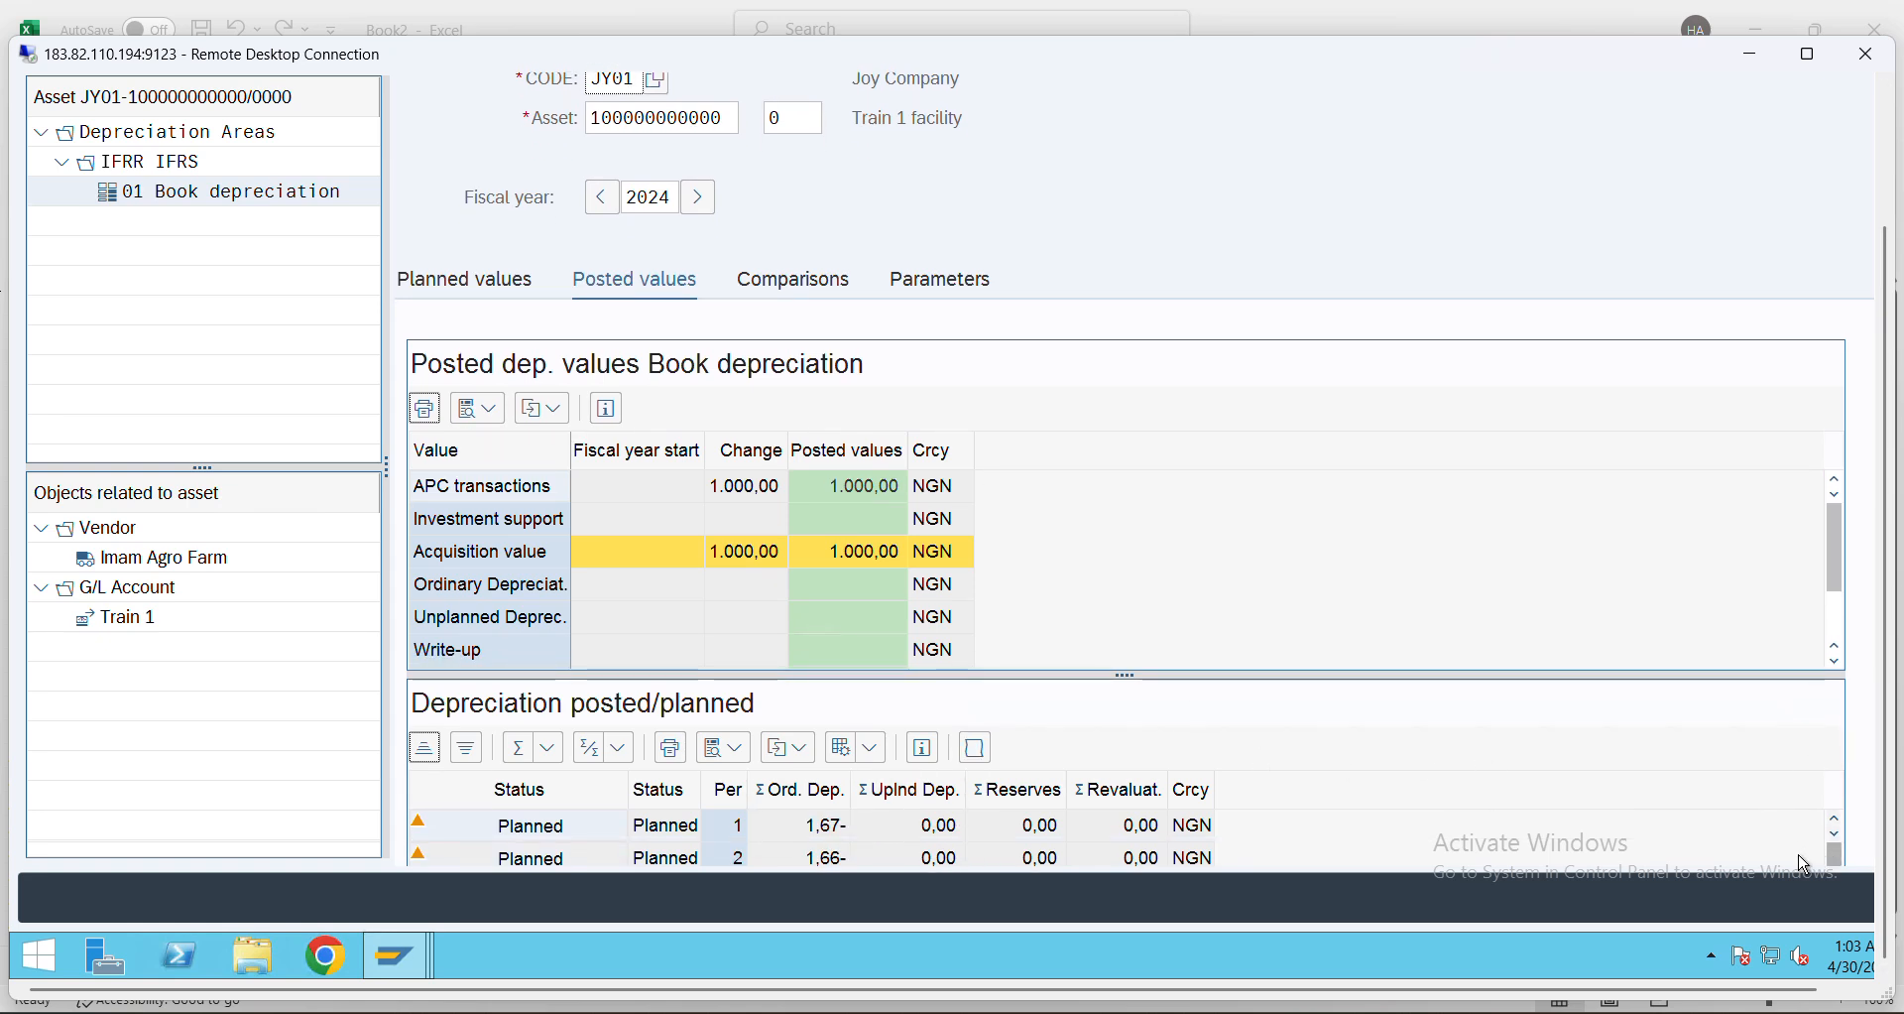
pyautogui.scroll(-5, 1313, 809)
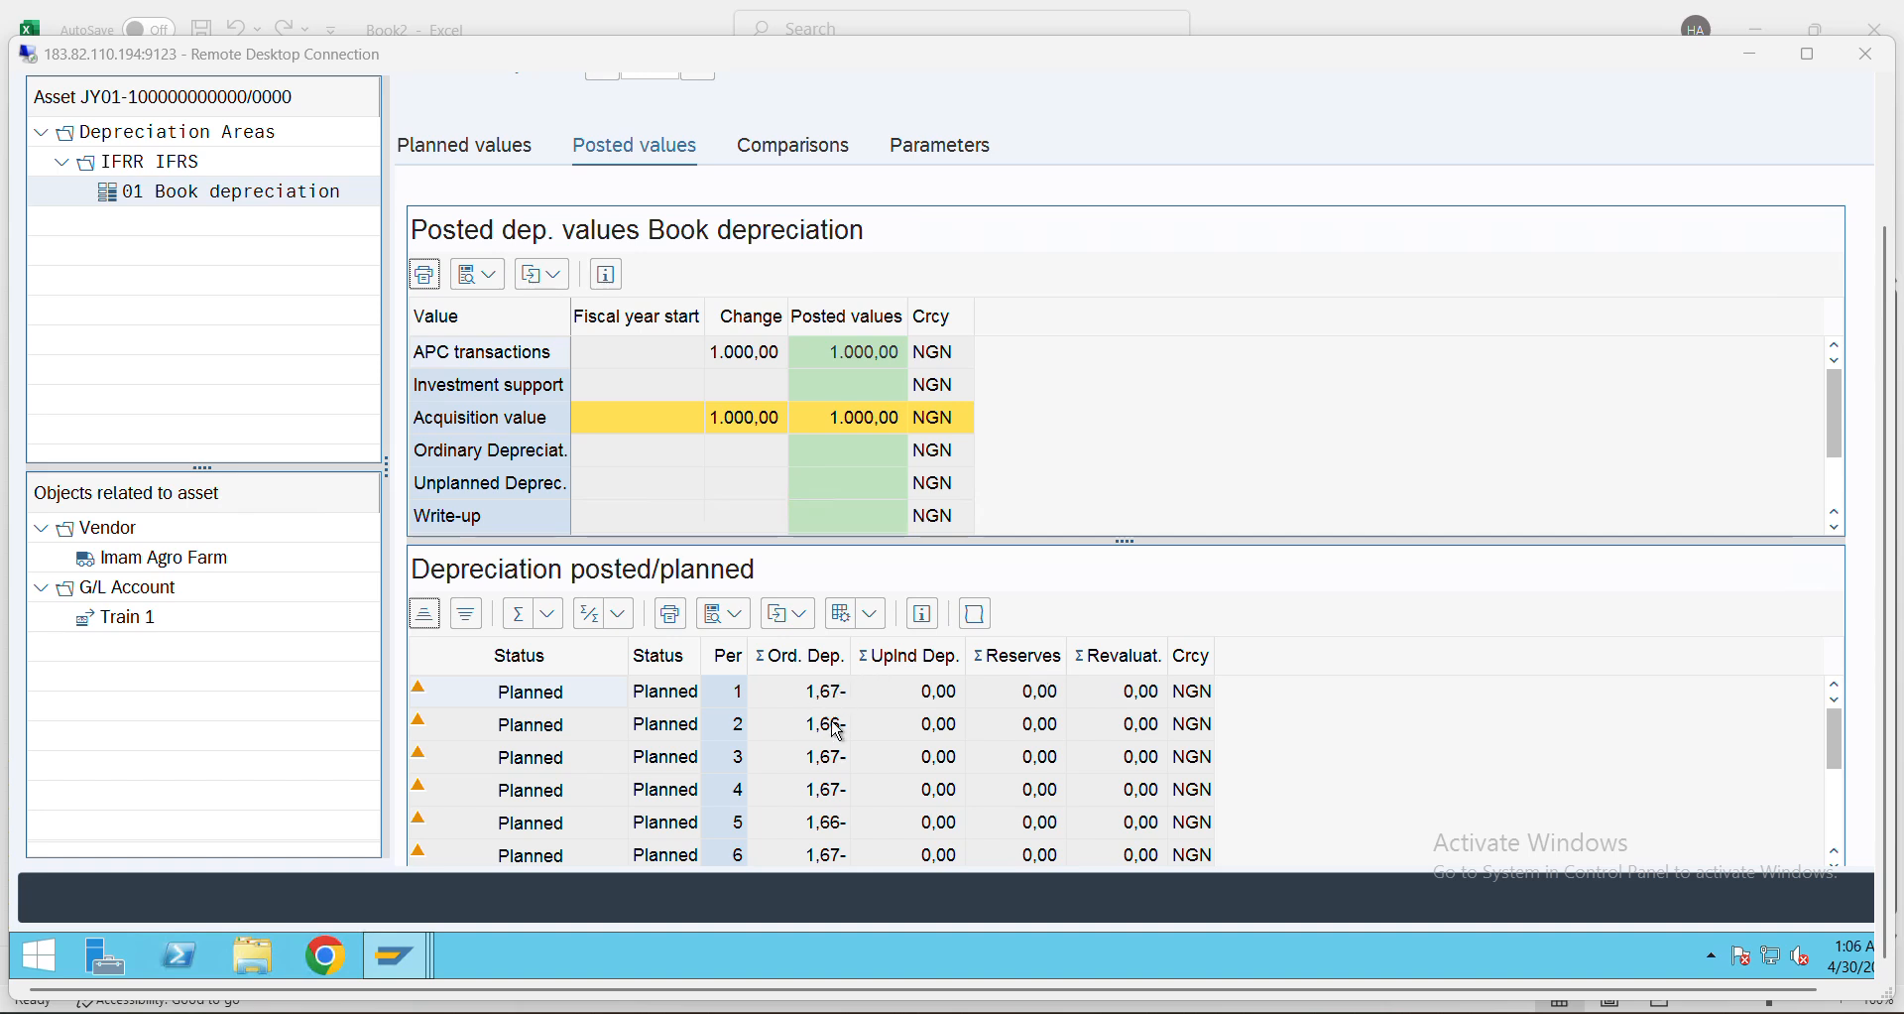
# - Show the remote session full screen and view the depreciation areas in the asset's master data
pyautogui.hotkey('alt', 'Tab')
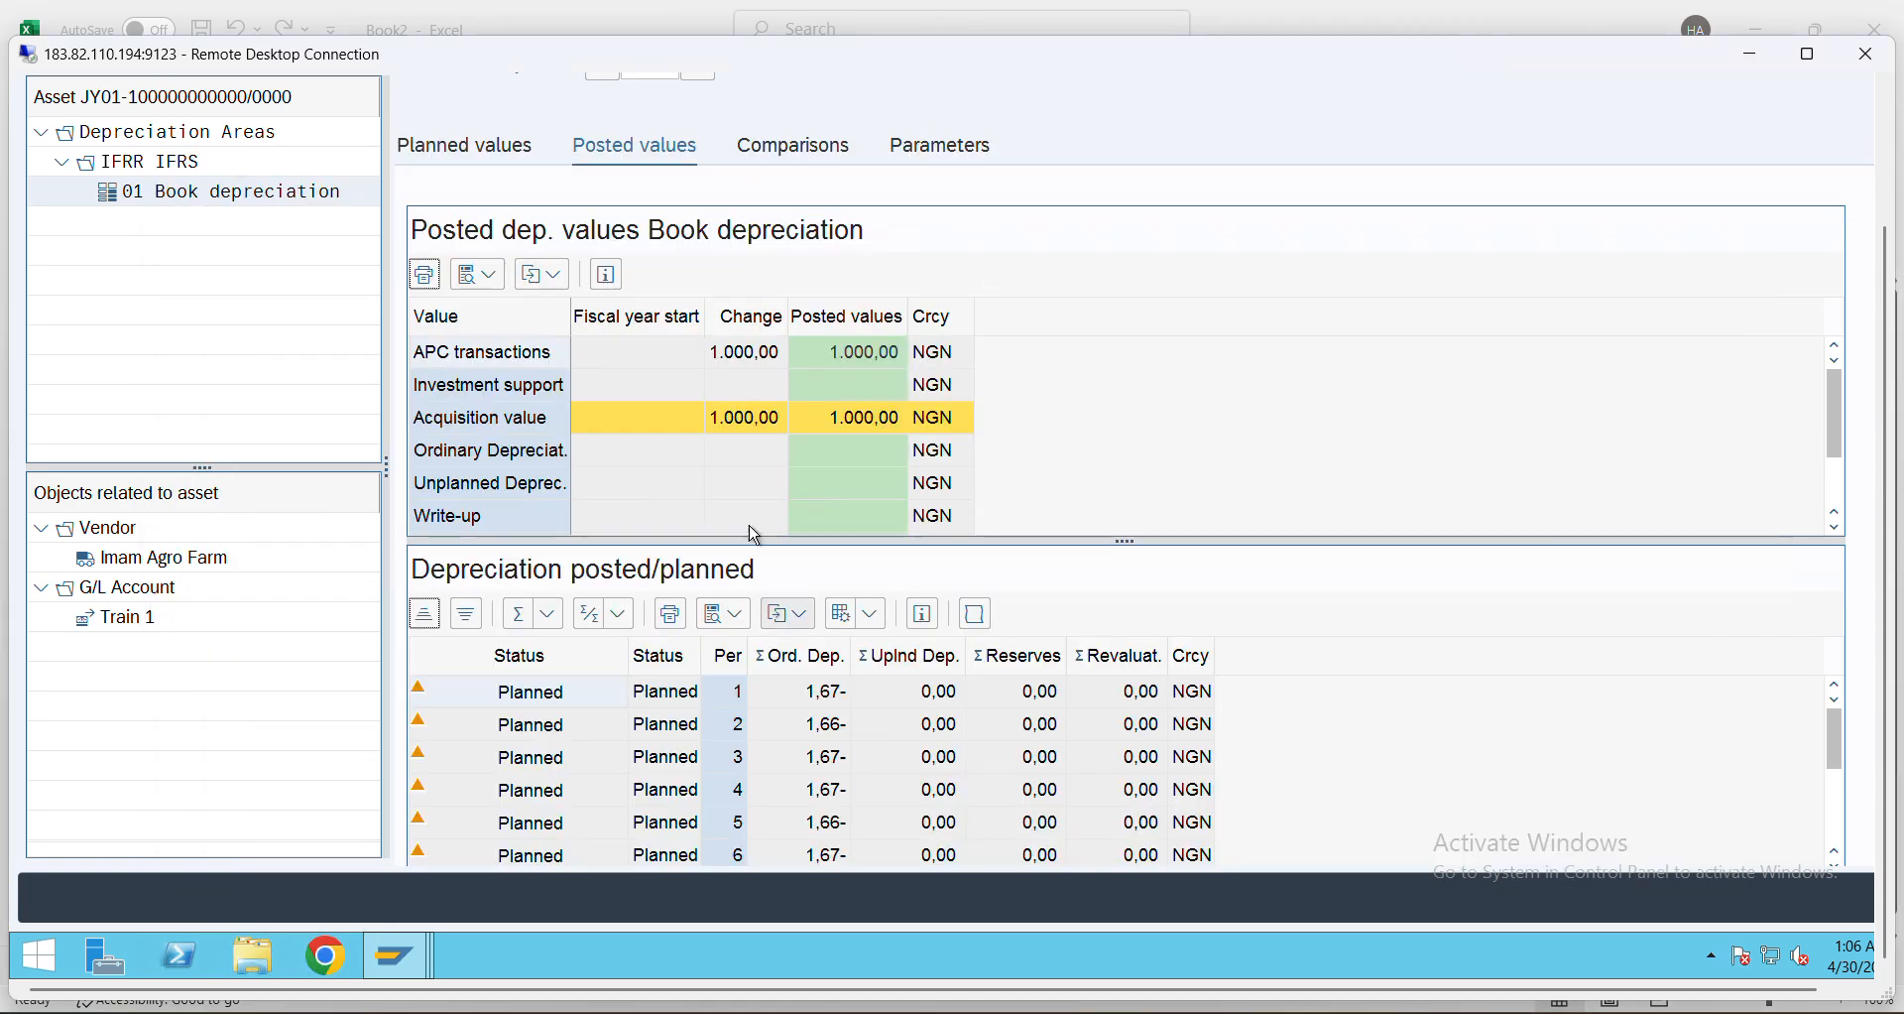
pyautogui.click(1807, 54)
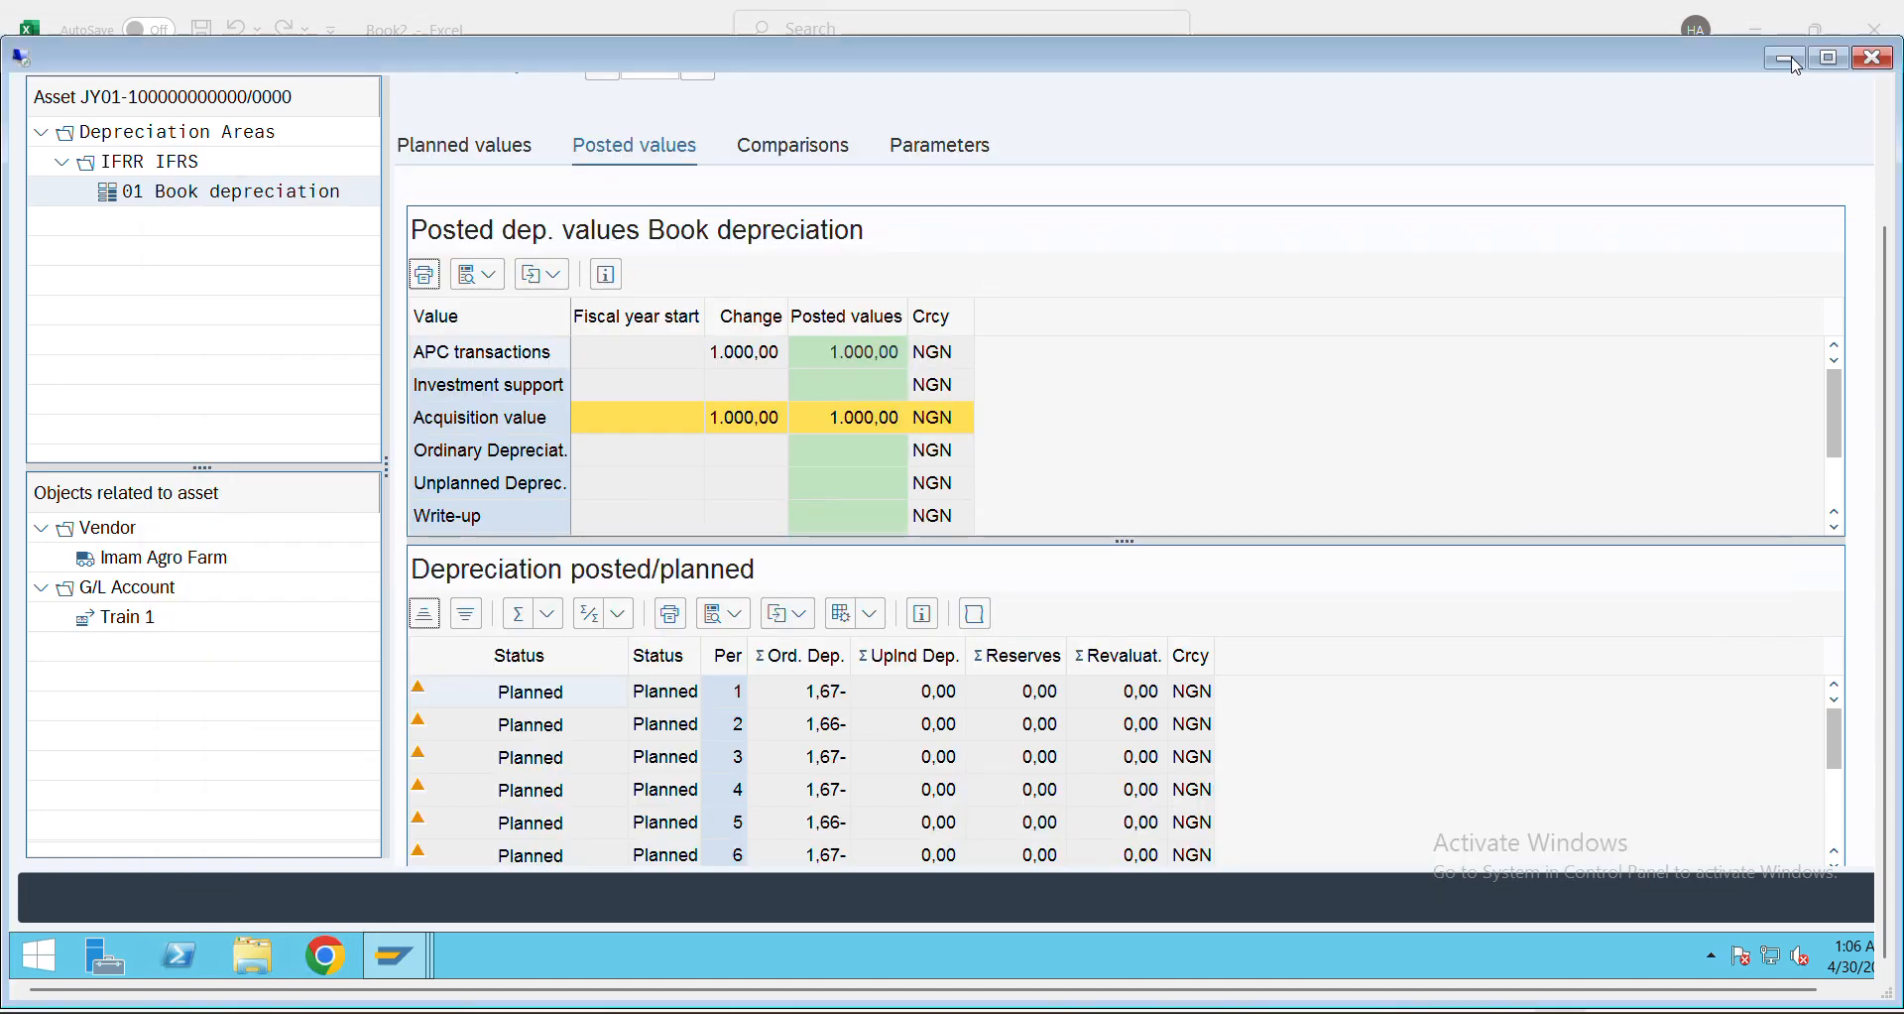
pyautogui.click(314, 130)
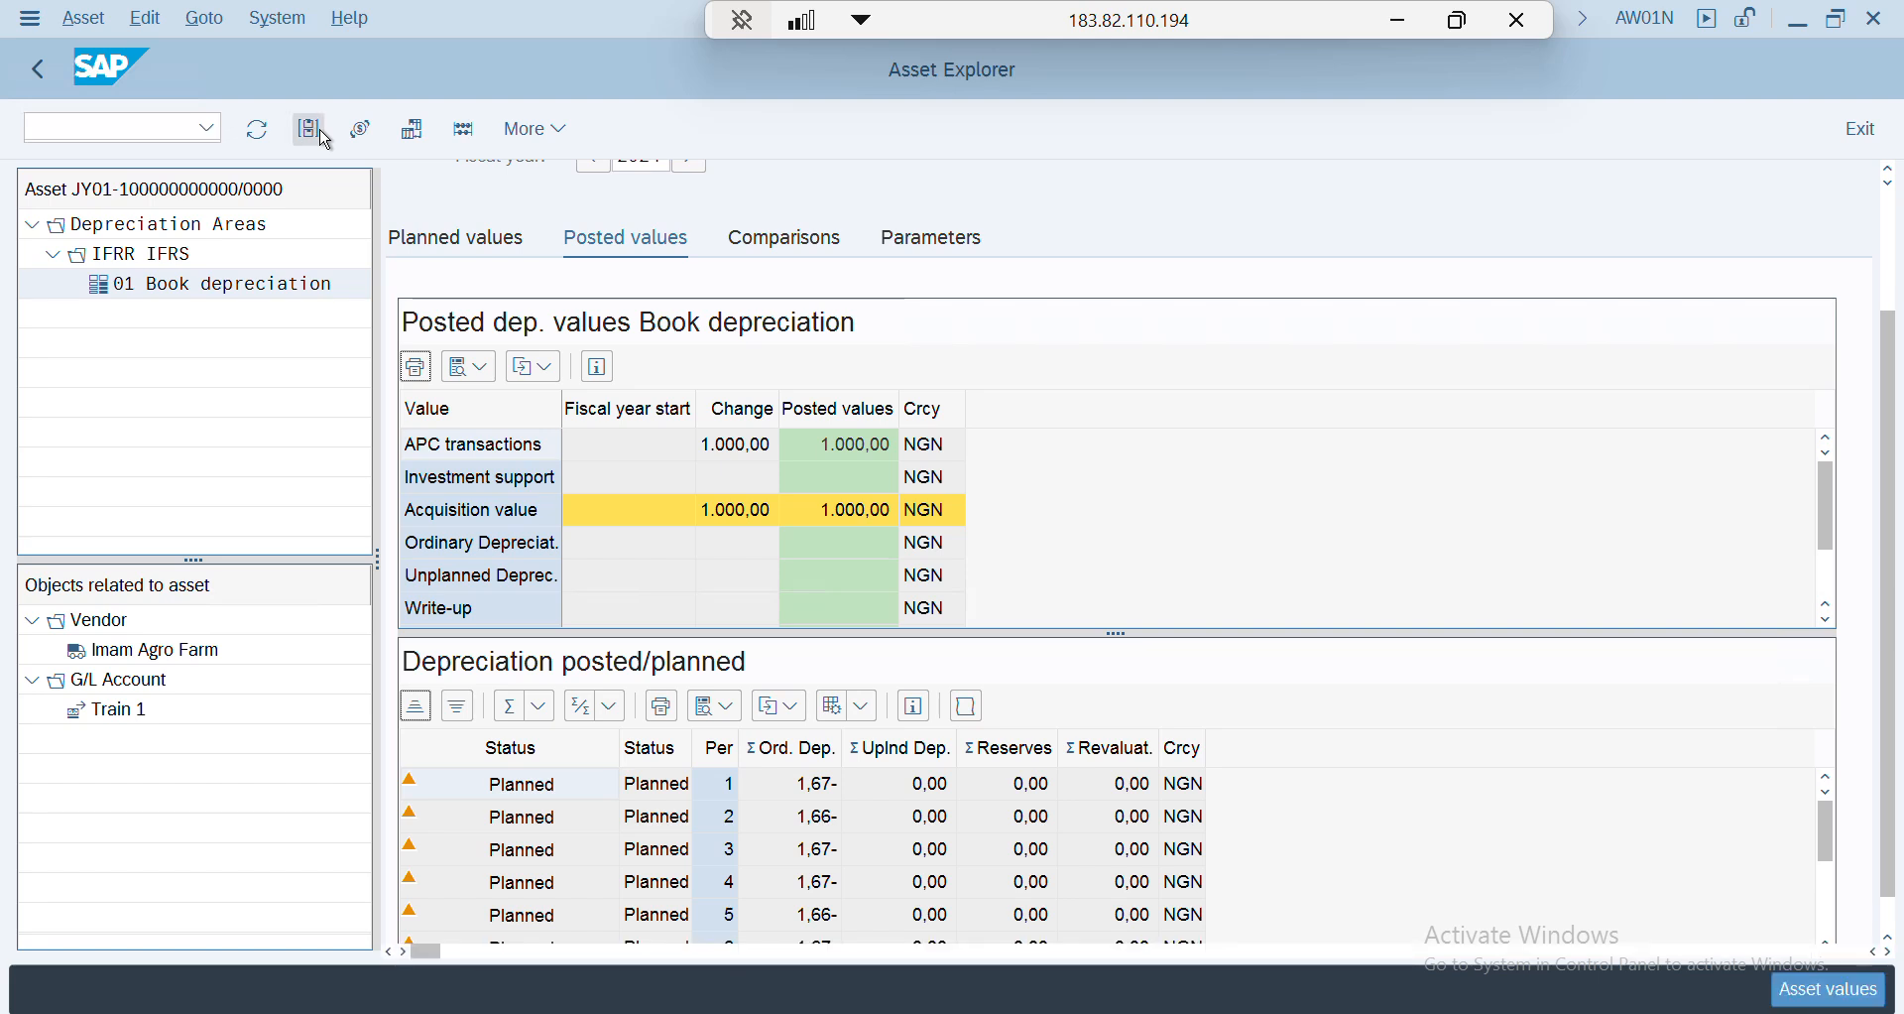
pyautogui.click(773, 332)
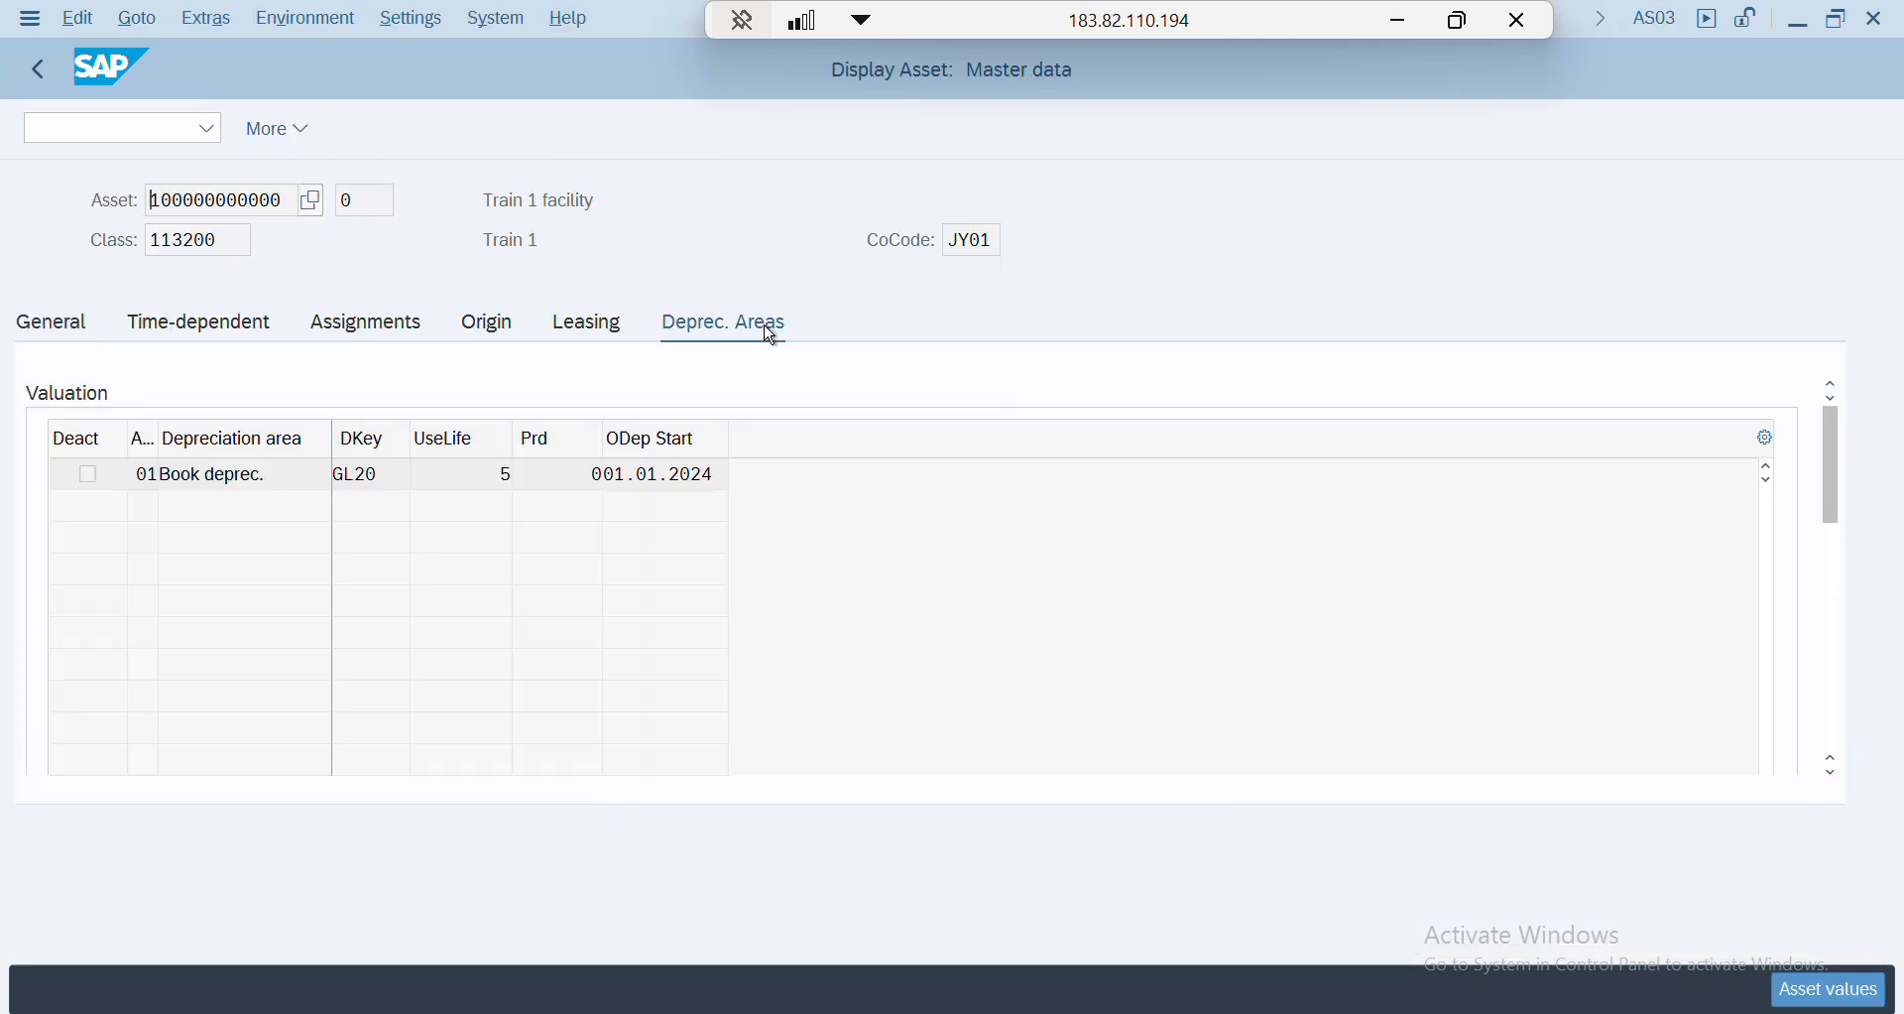
pyautogui.click(40, 74)
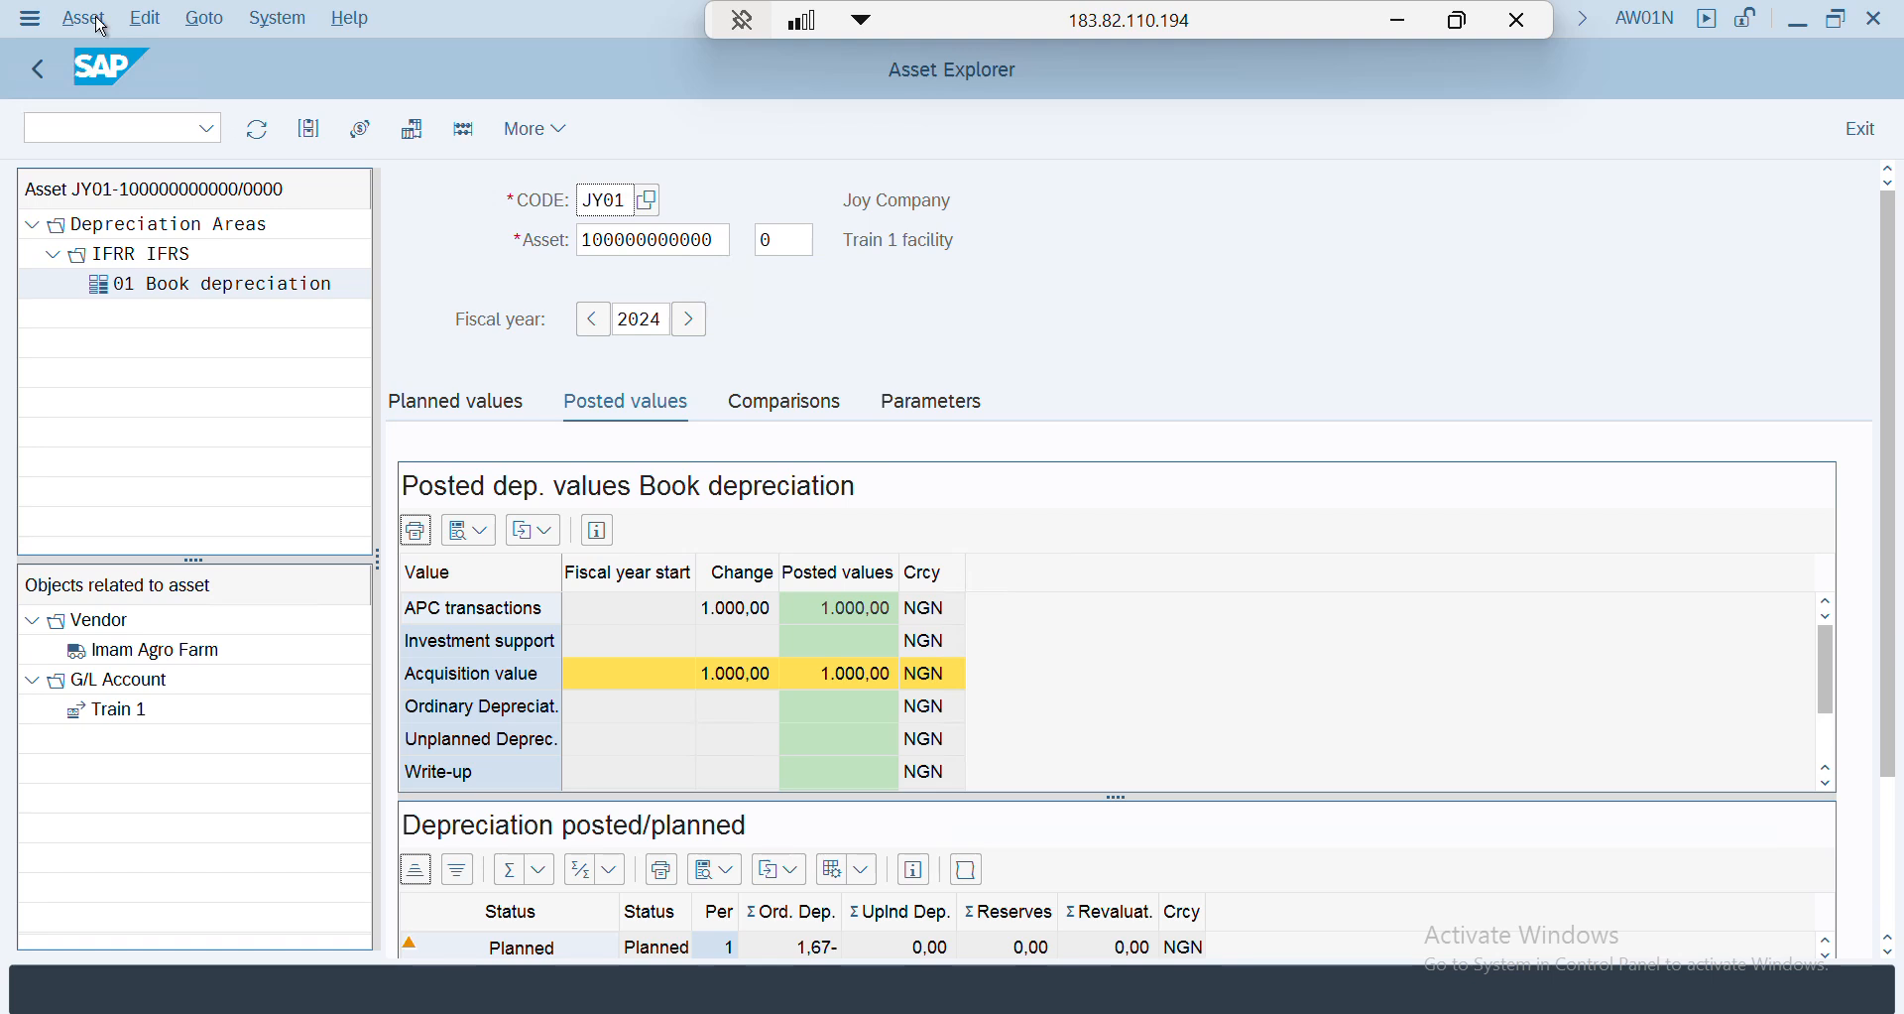
pyautogui.click(149, 19)
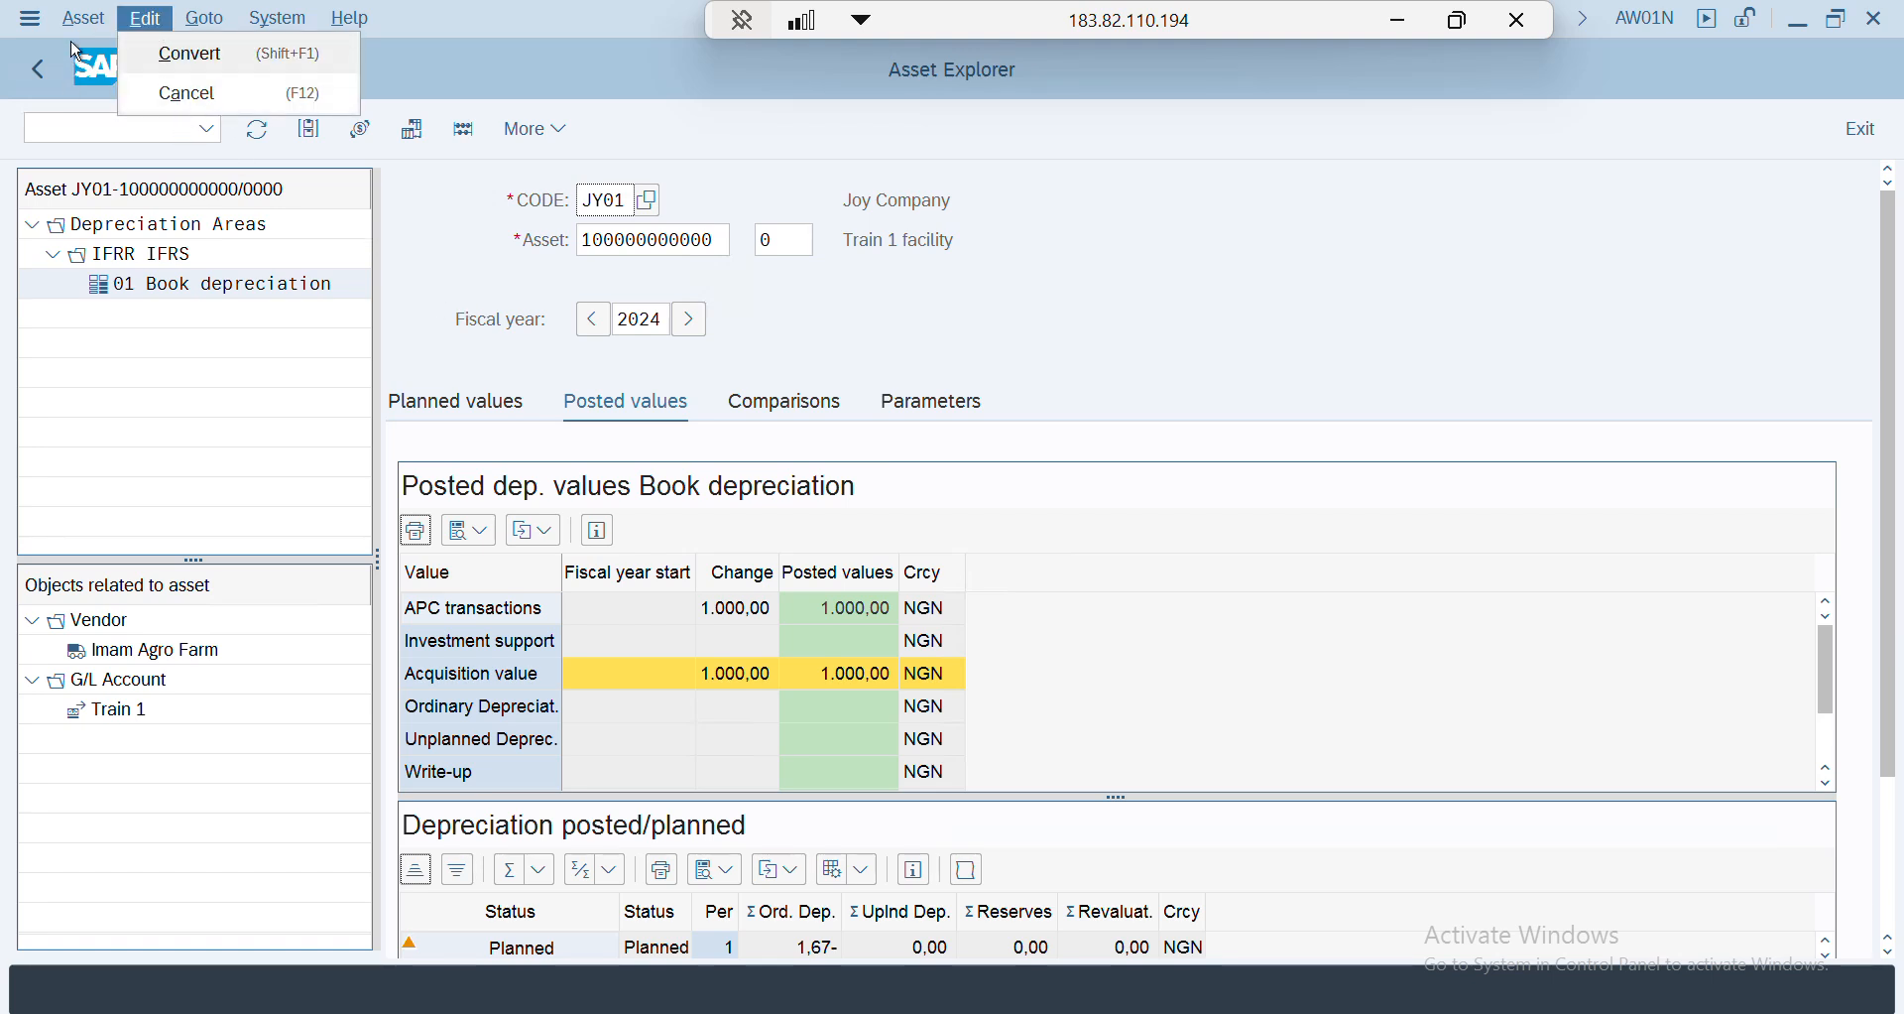
pyautogui.press('Escape')
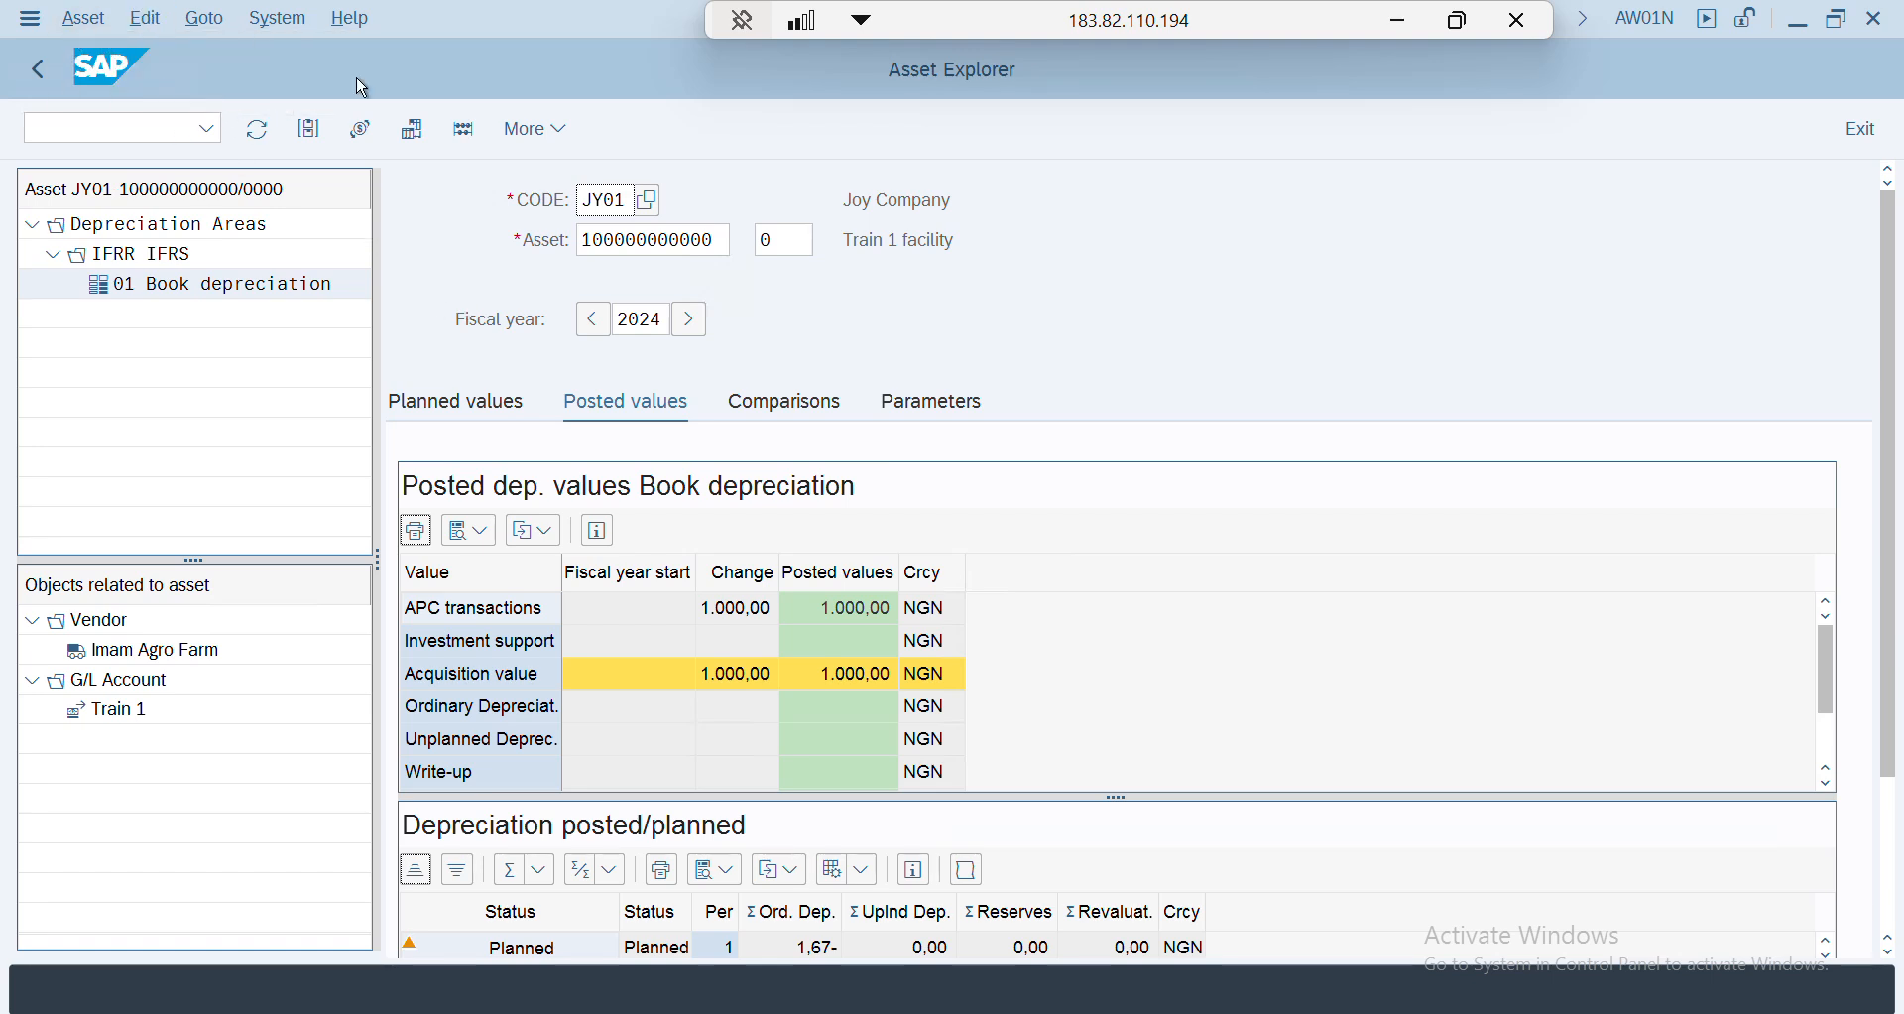
pyautogui.click(310, 130)
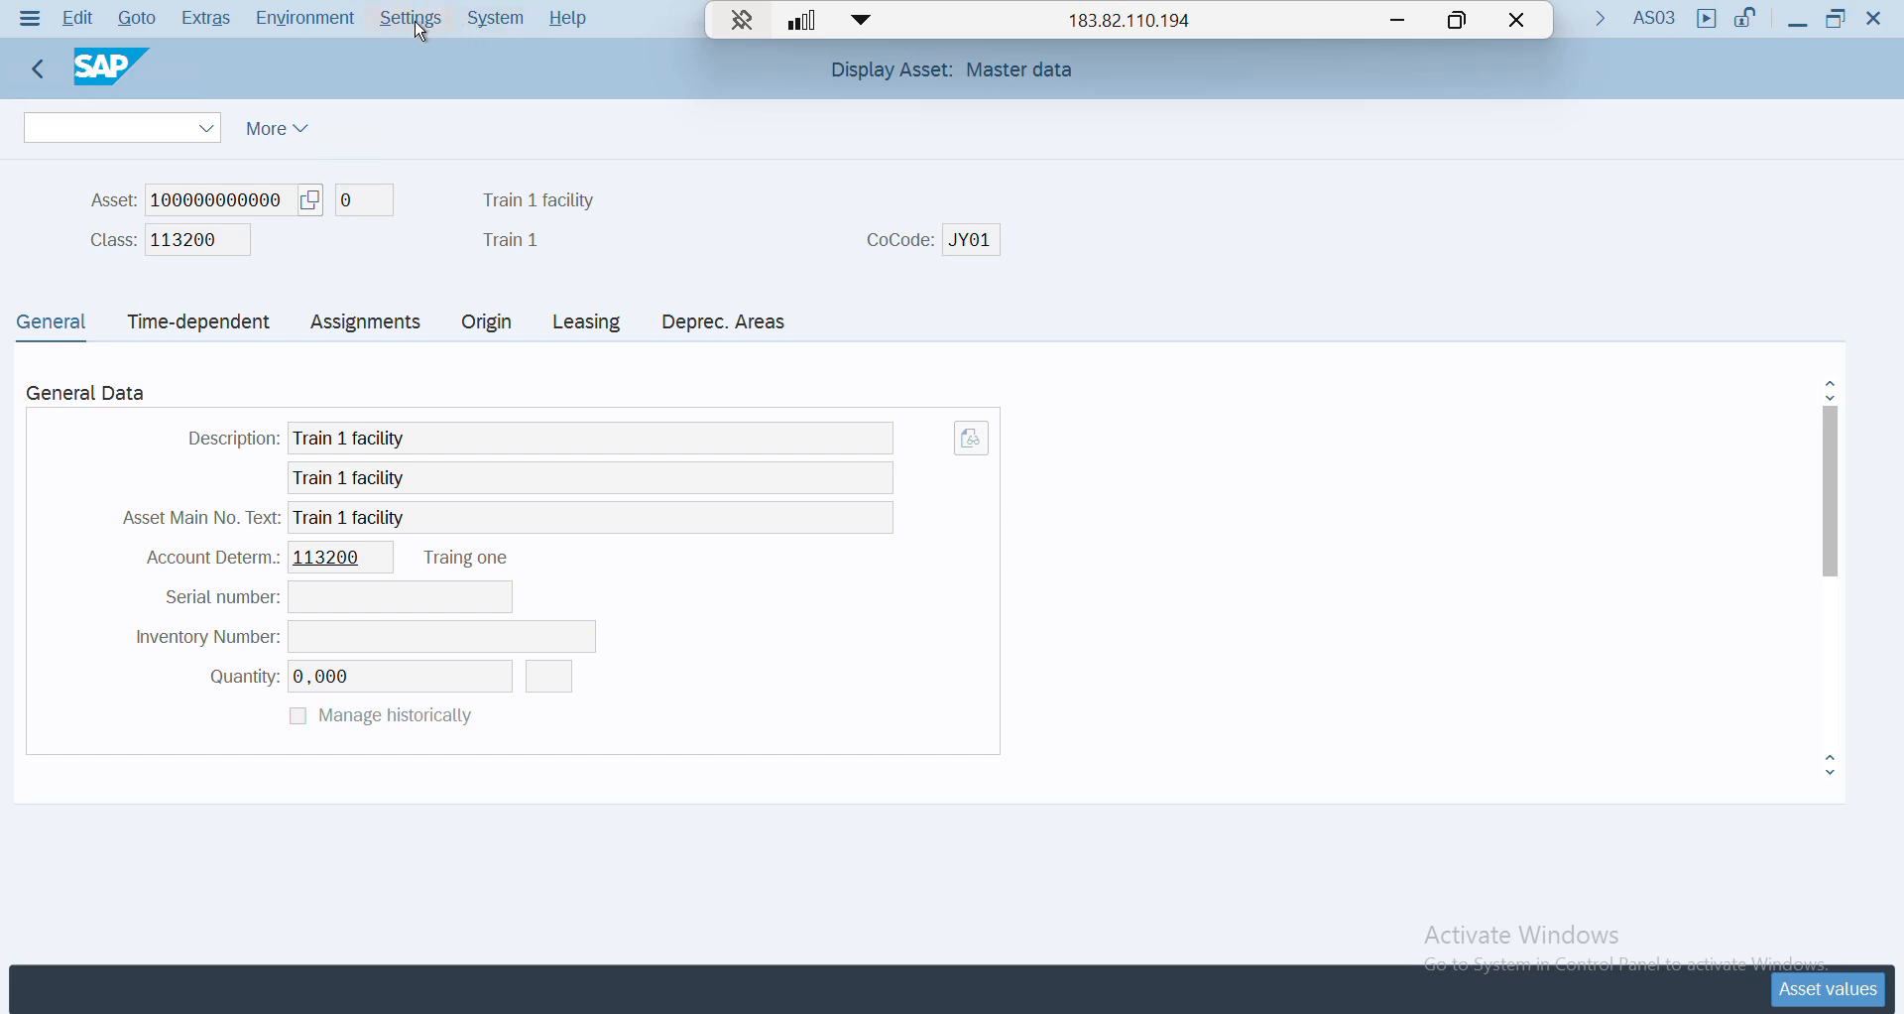
pyautogui.click(80, 19)
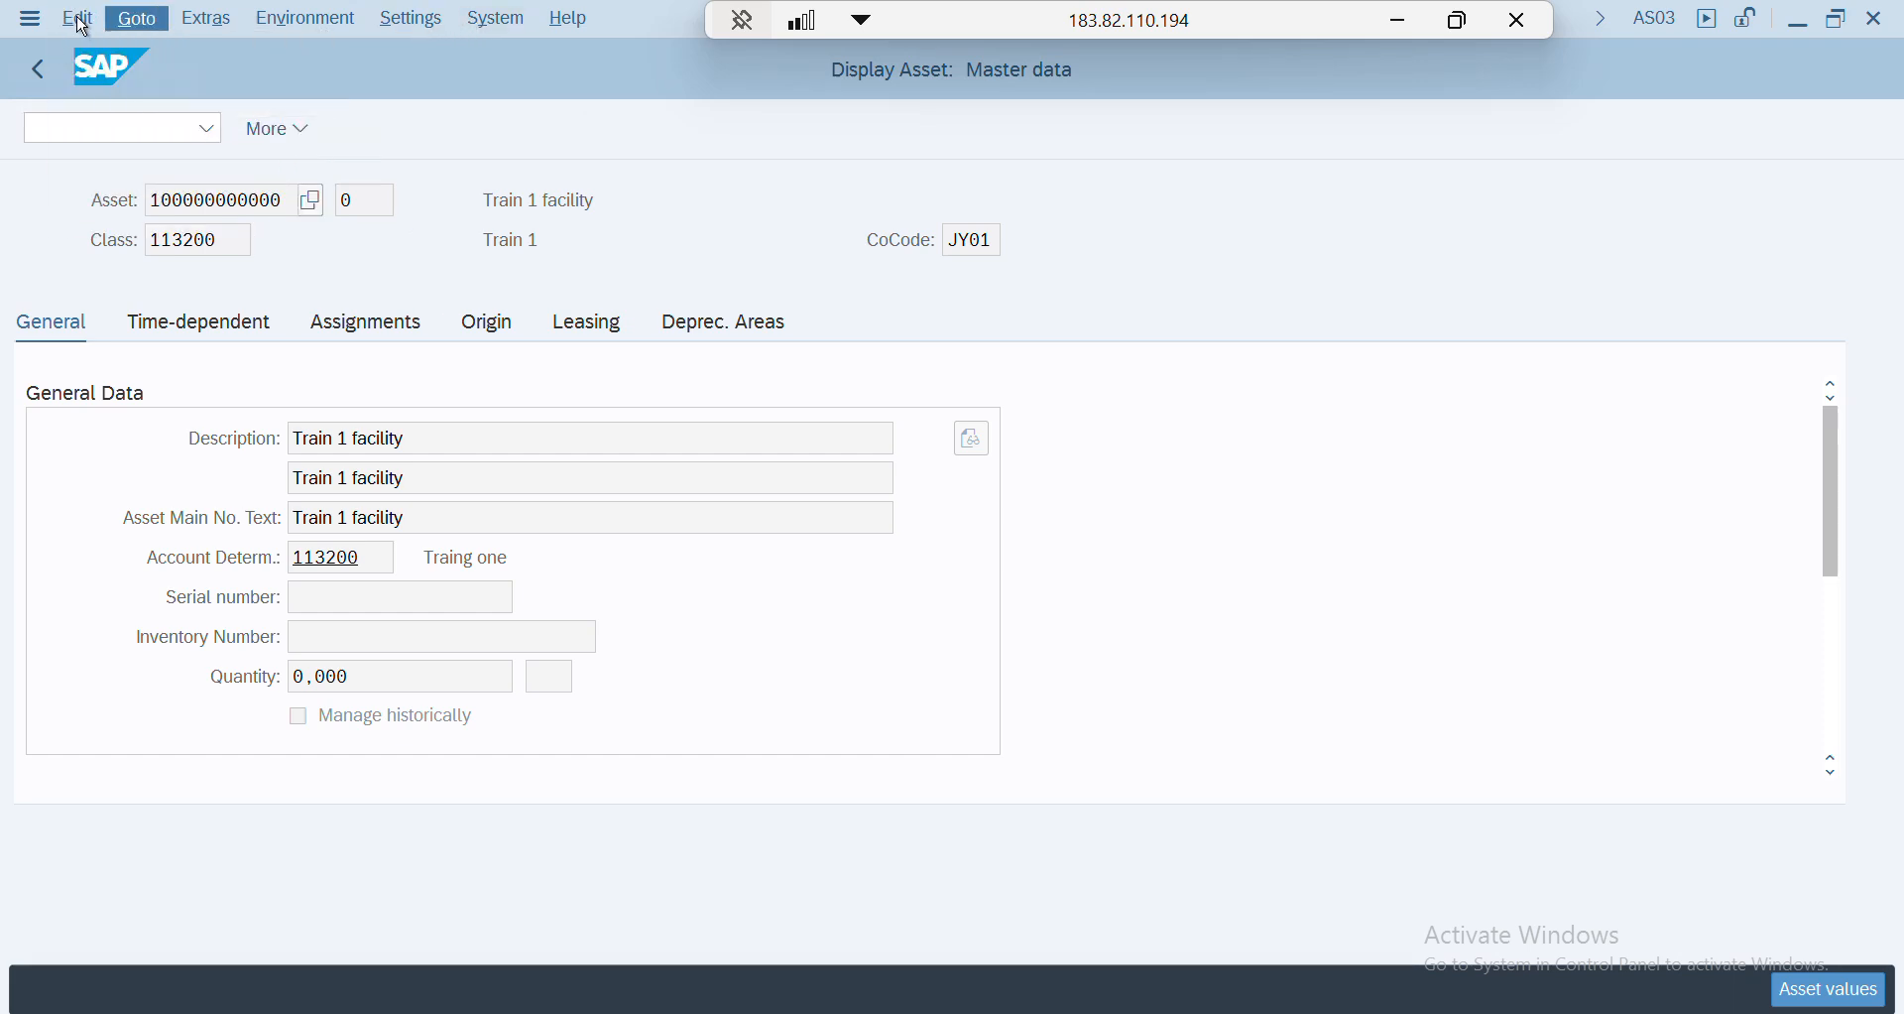
pyautogui.click(491, 198)
# - Start the Change Asset transaction with /nas02 and open the Train 1 facility asset's master data for editing
pyautogui.click(156, 130)
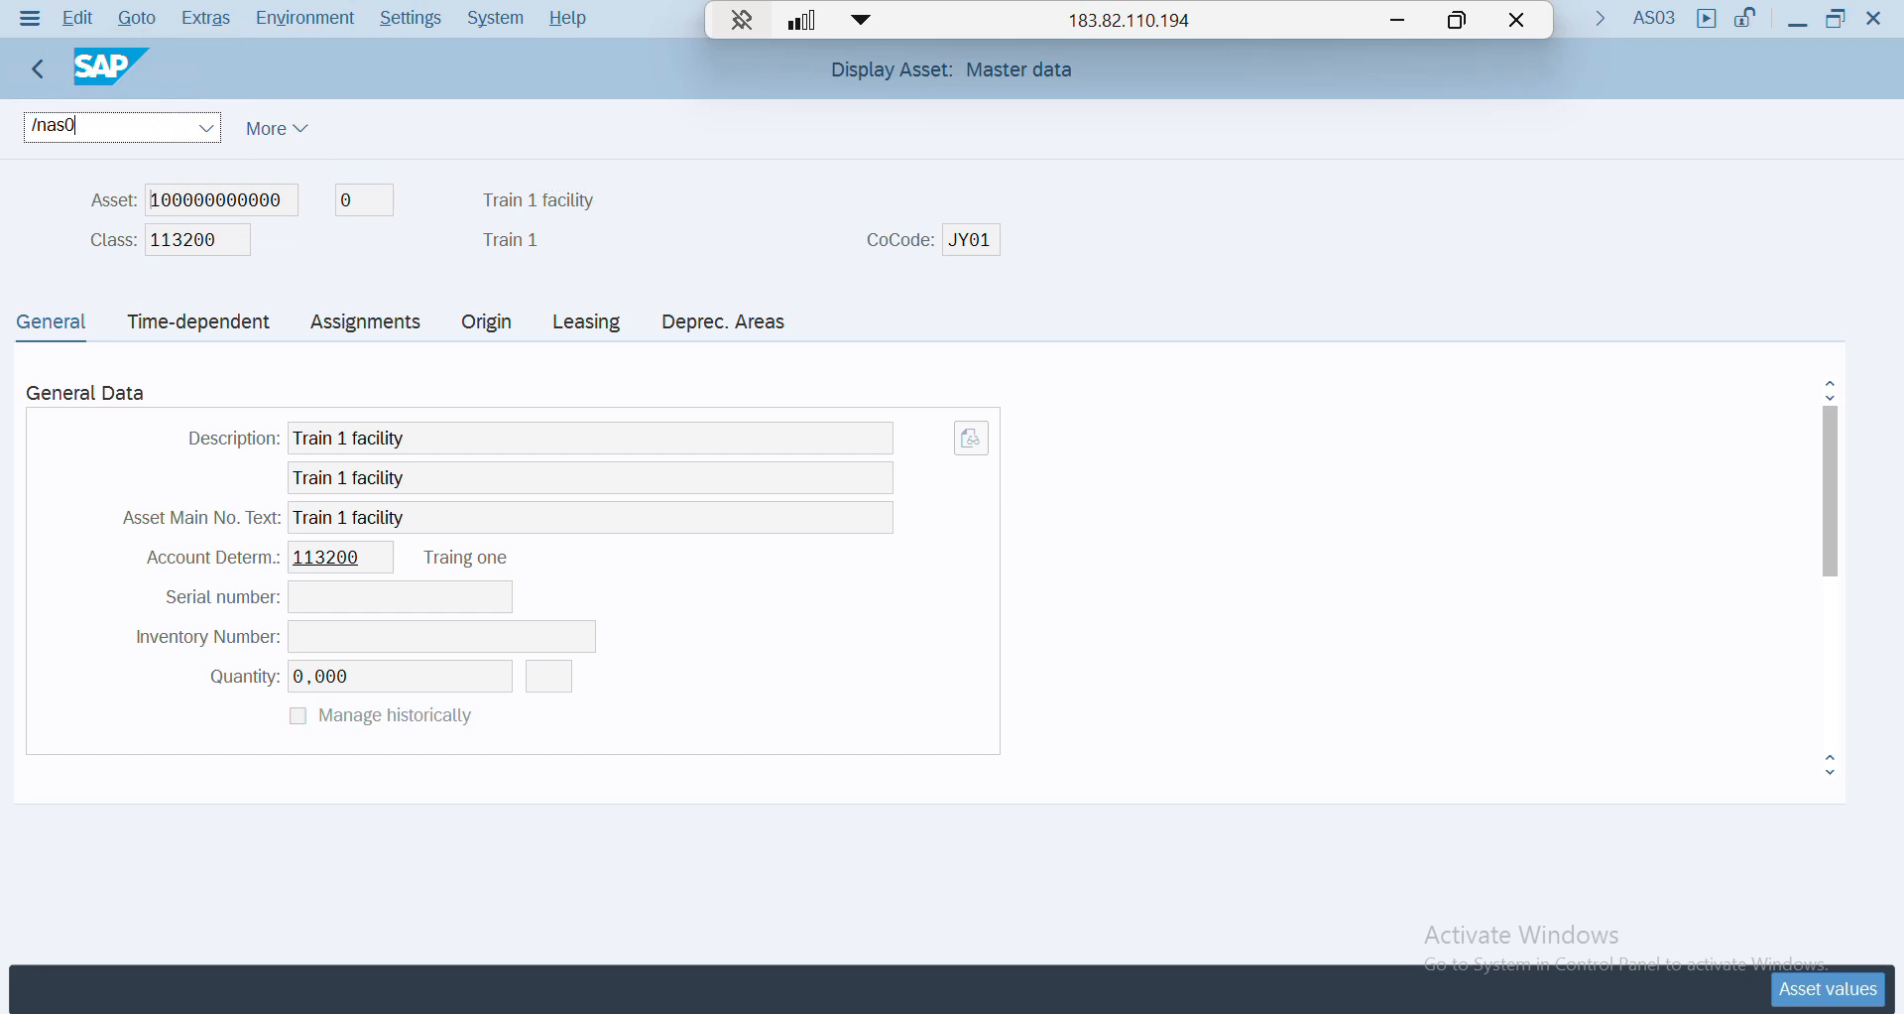
pyautogui.write('/nas02')
pyautogui.press('Return')
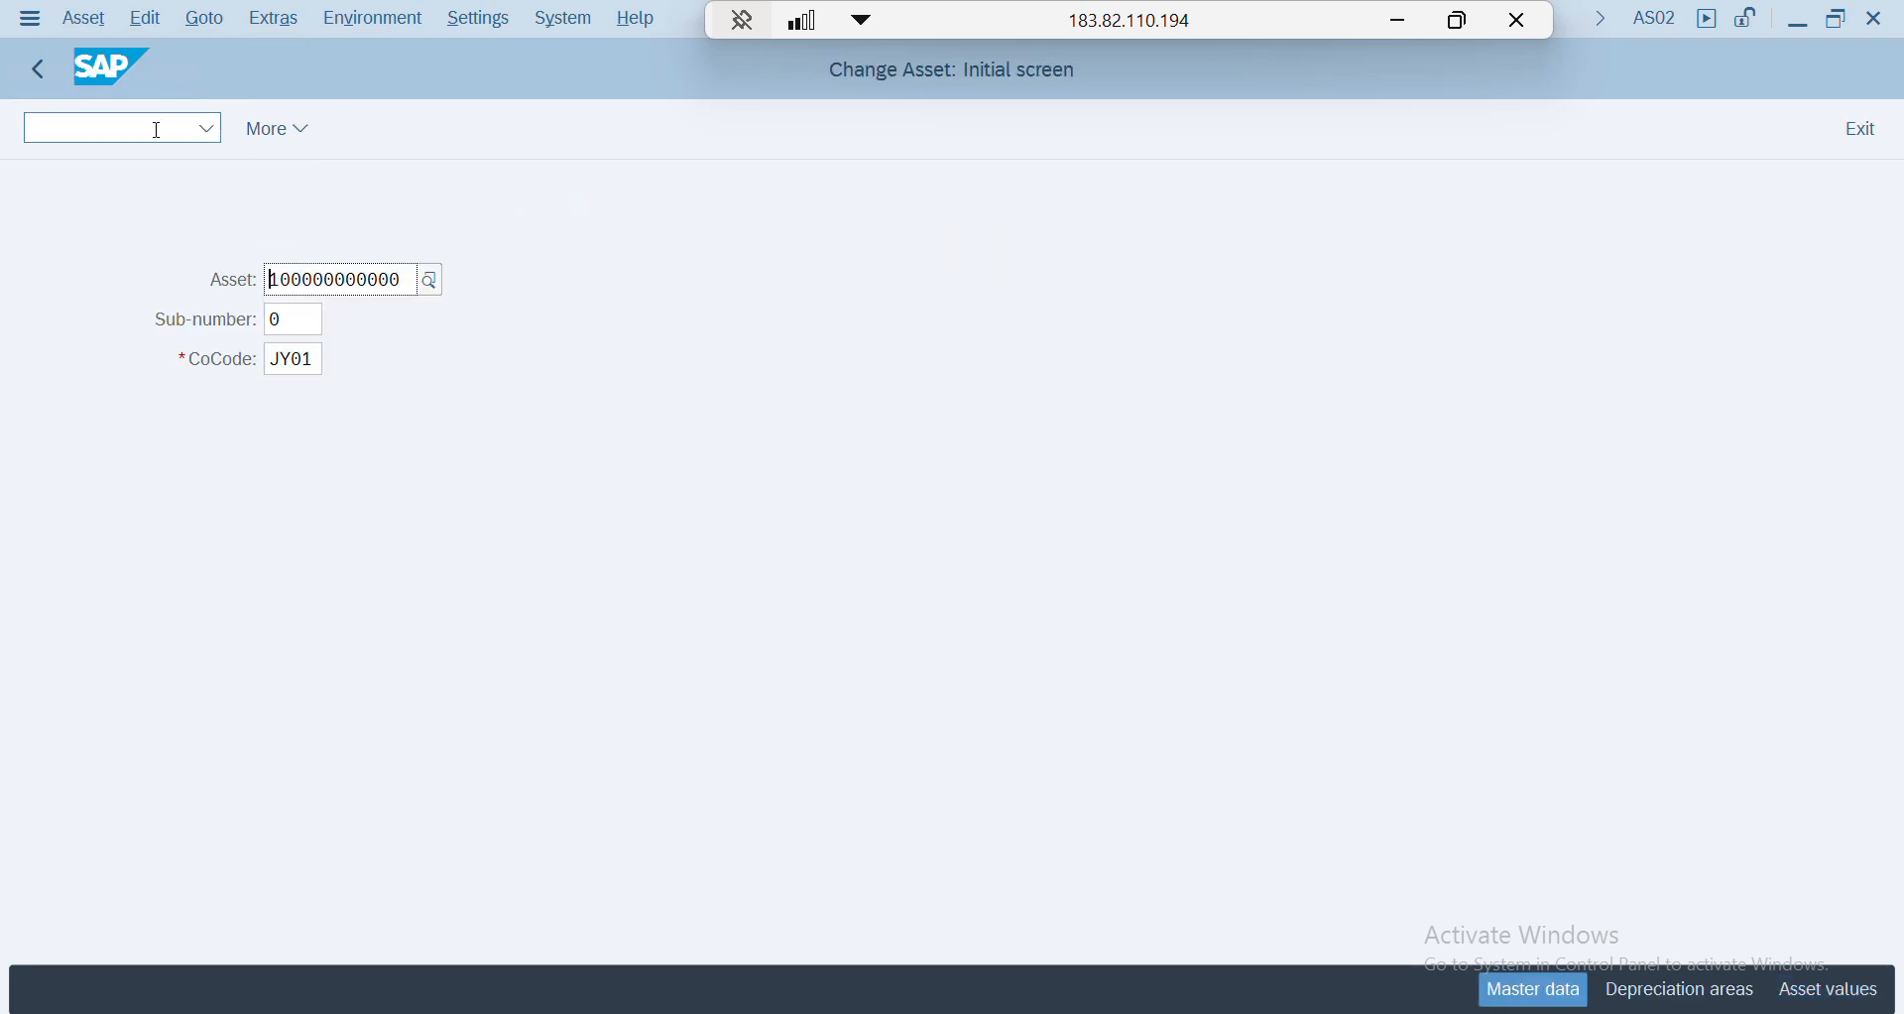
pyautogui.press('Return')
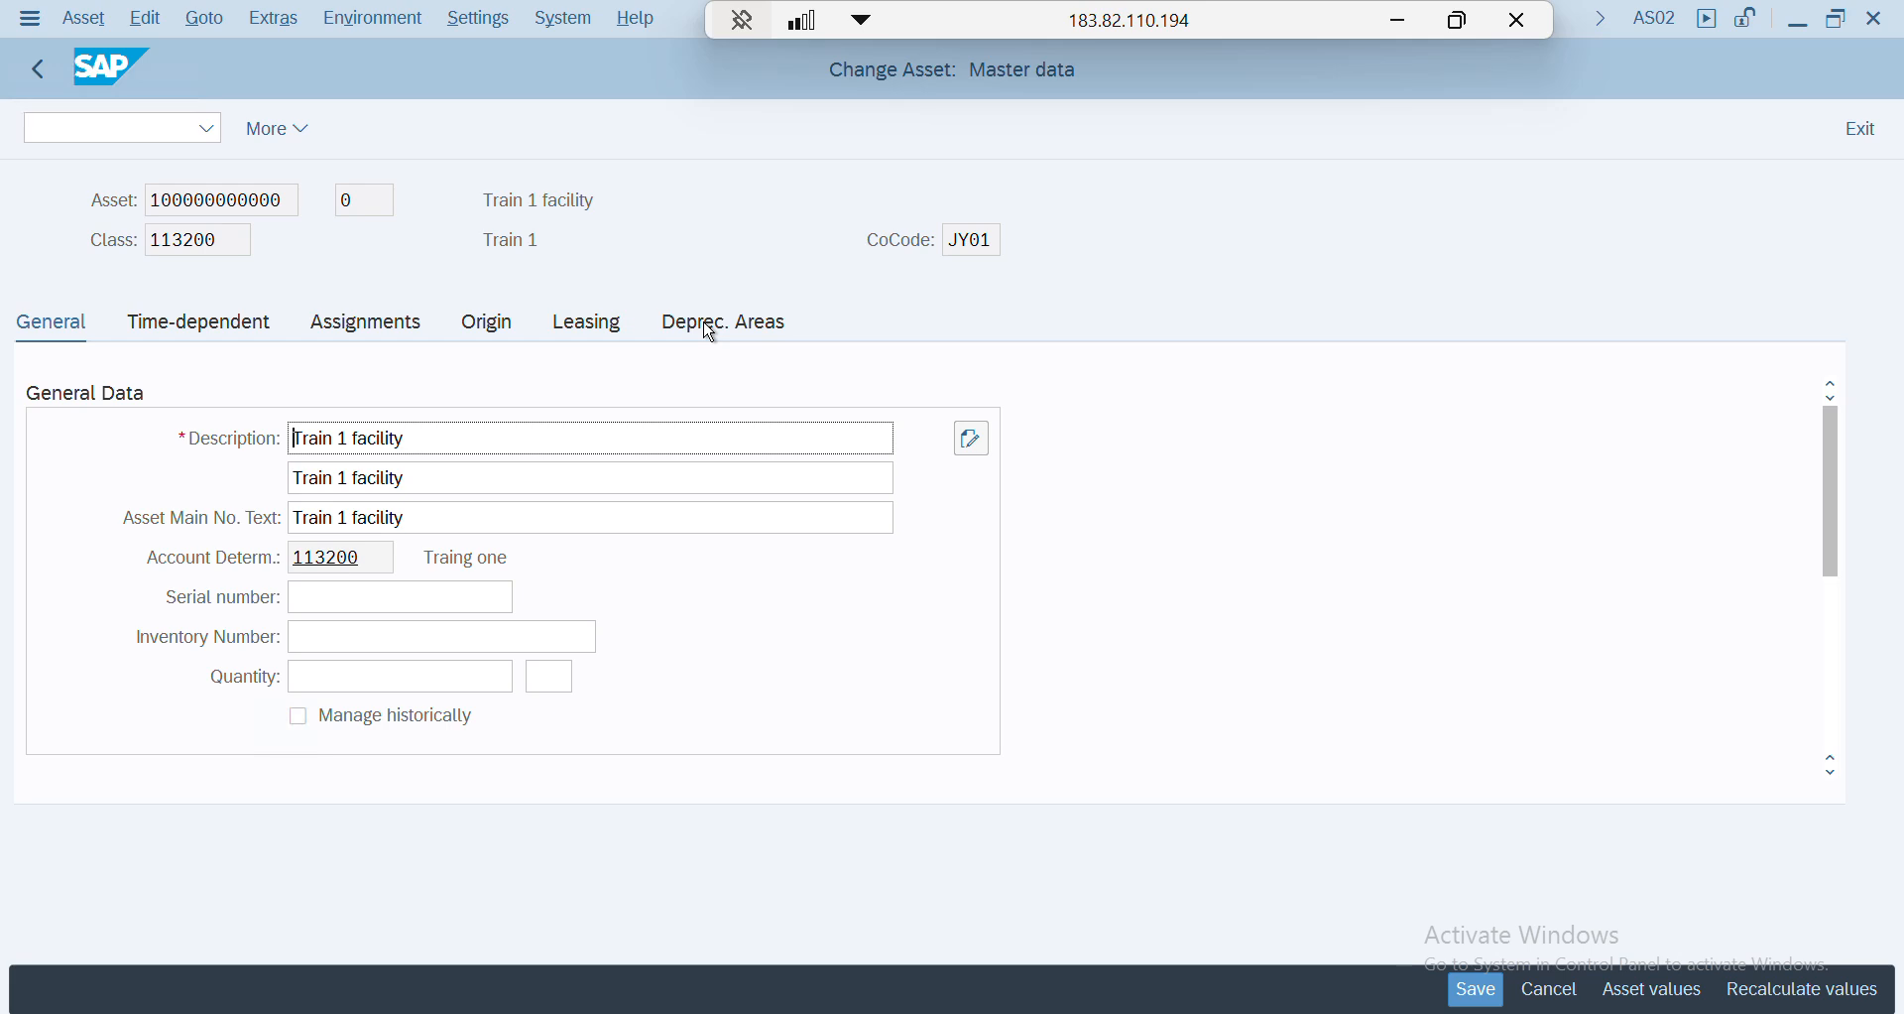
# - Set the useful life of the book depreciation area to 1 and save the asset
pyautogui.click(710, 327)
pyautogui.click(419, 473)
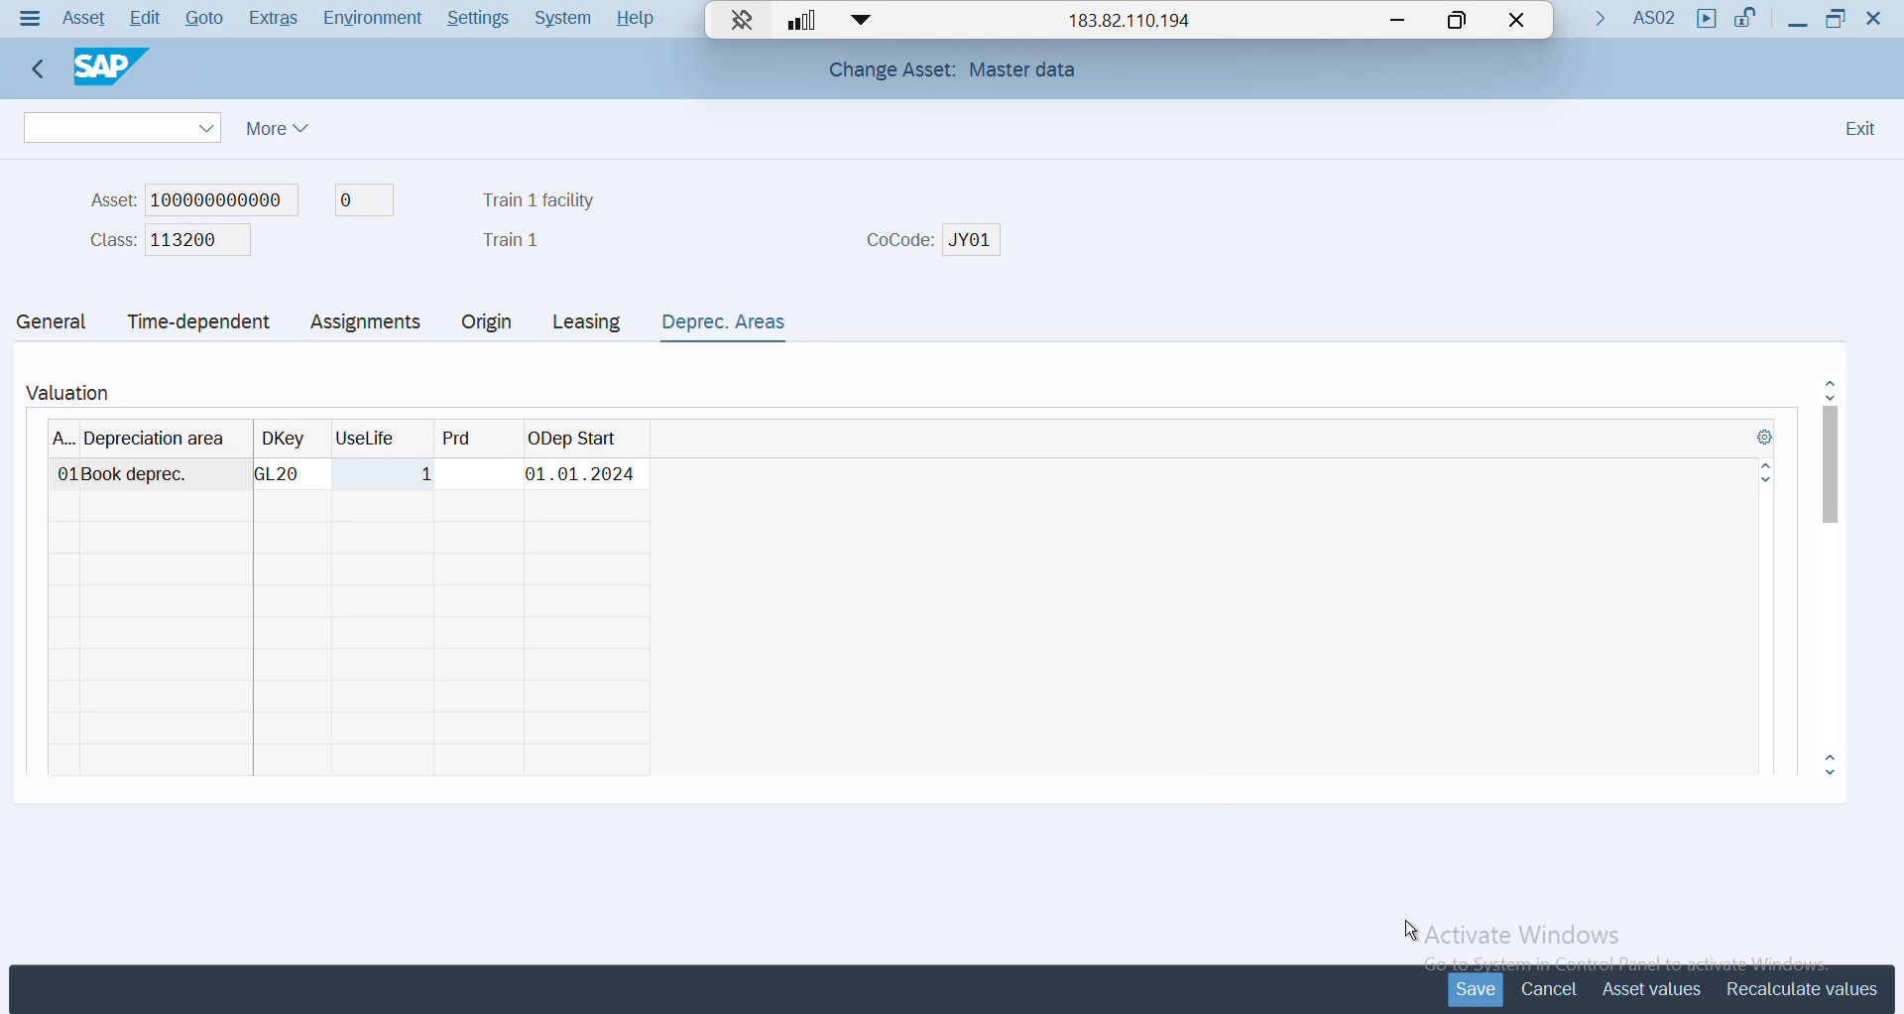
pyautogui.click(1475, 990)
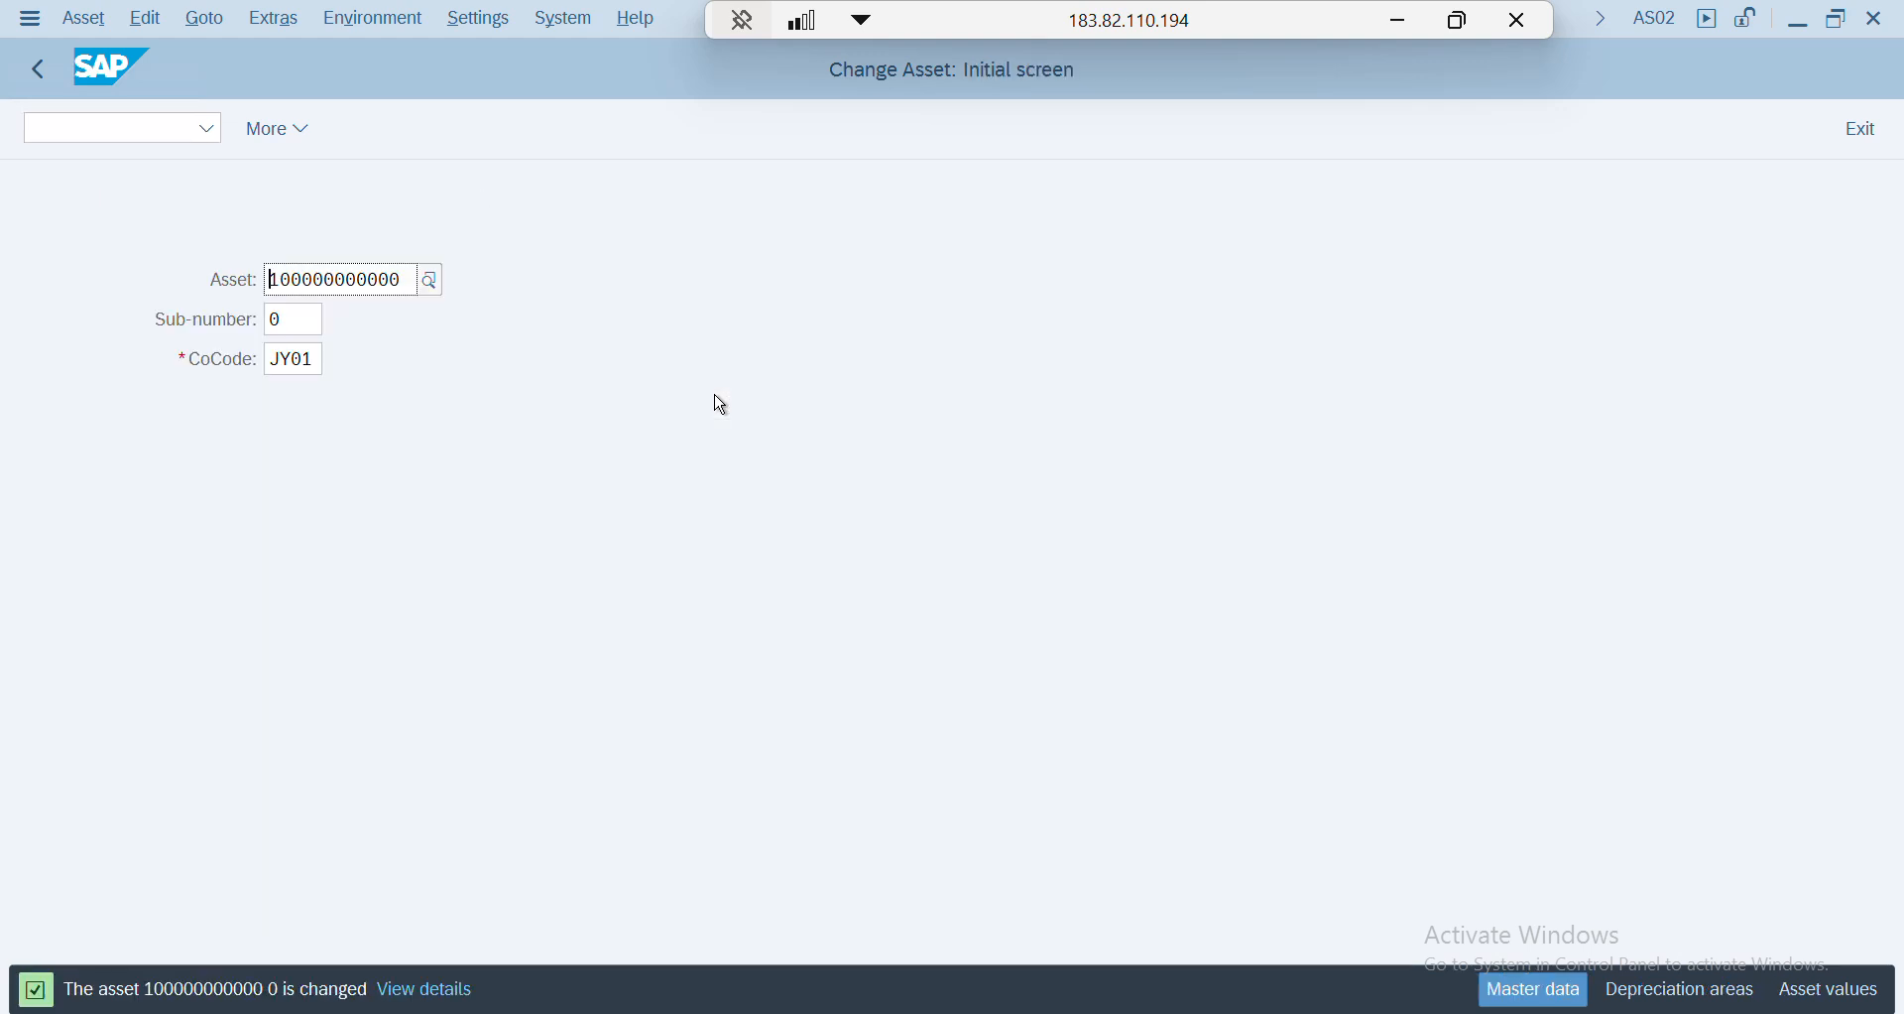
# - Reopen the Train 1 facility asset's master data and view its planned and posted depreciation values for 2024
pyautogui.press('Return')
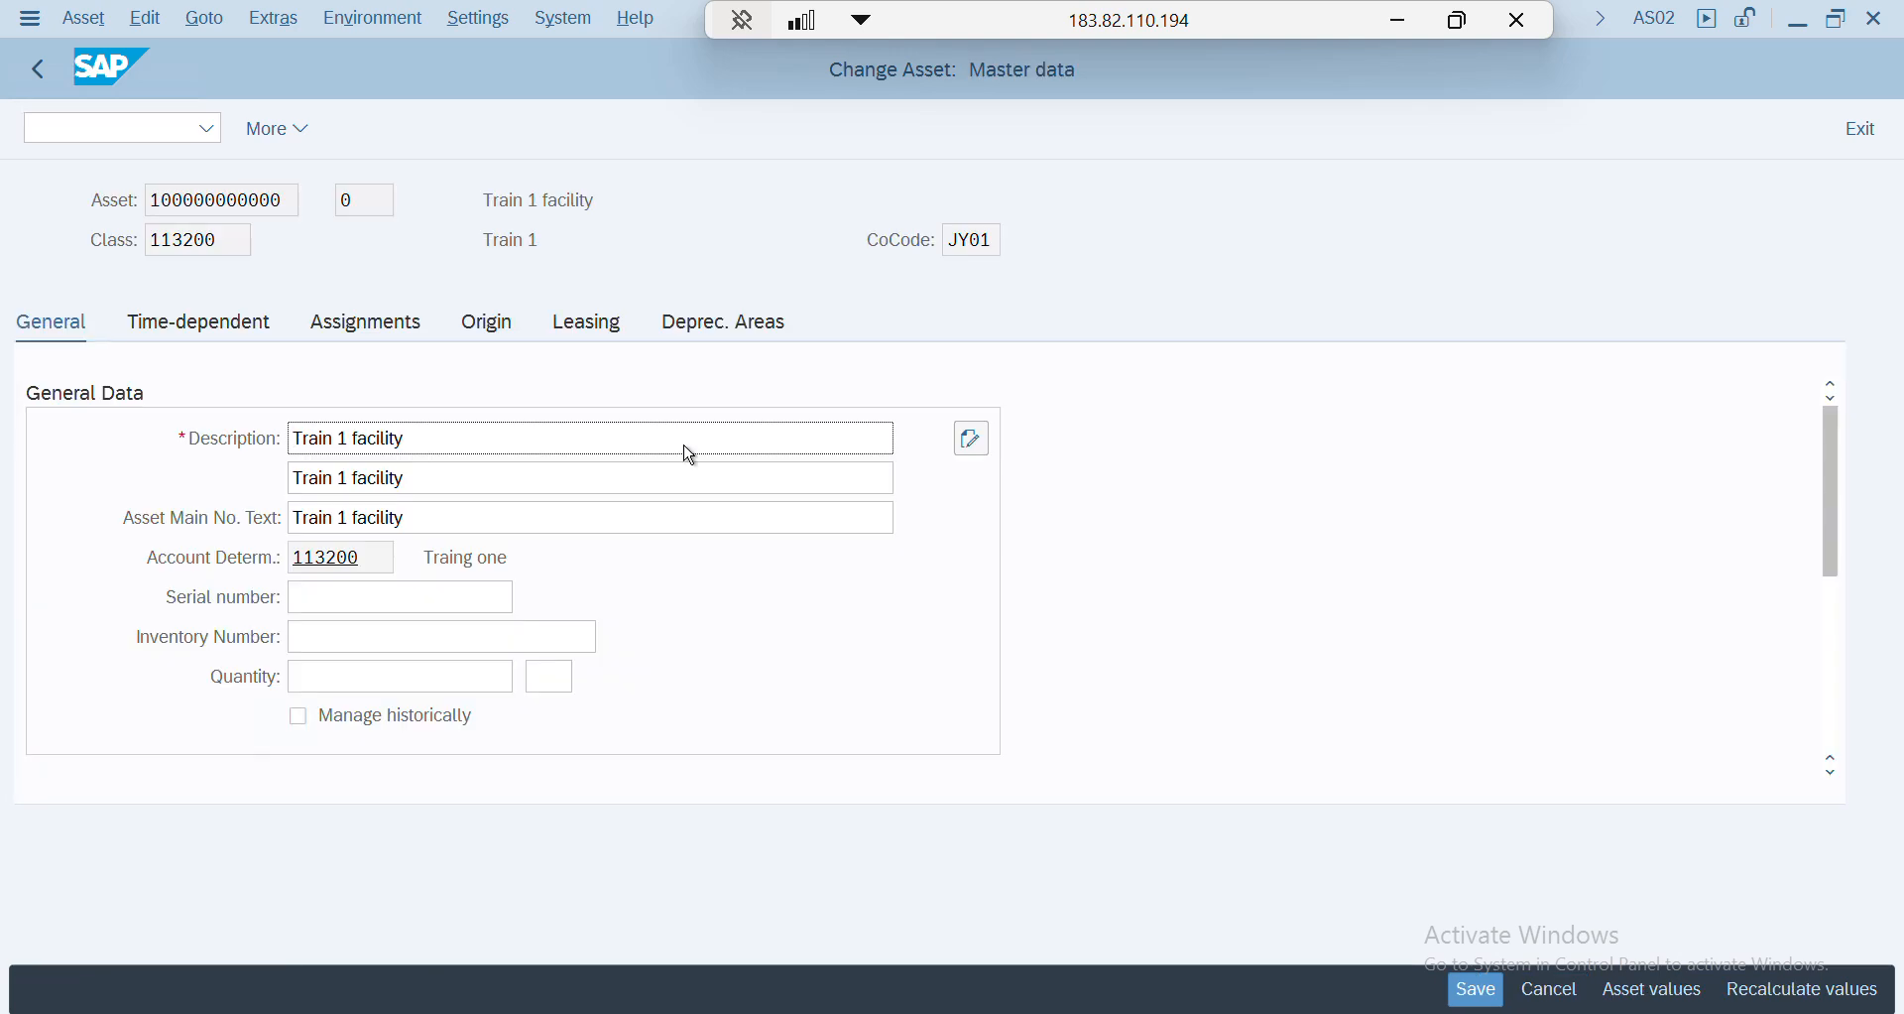
pyautogui.click(1686, 995)
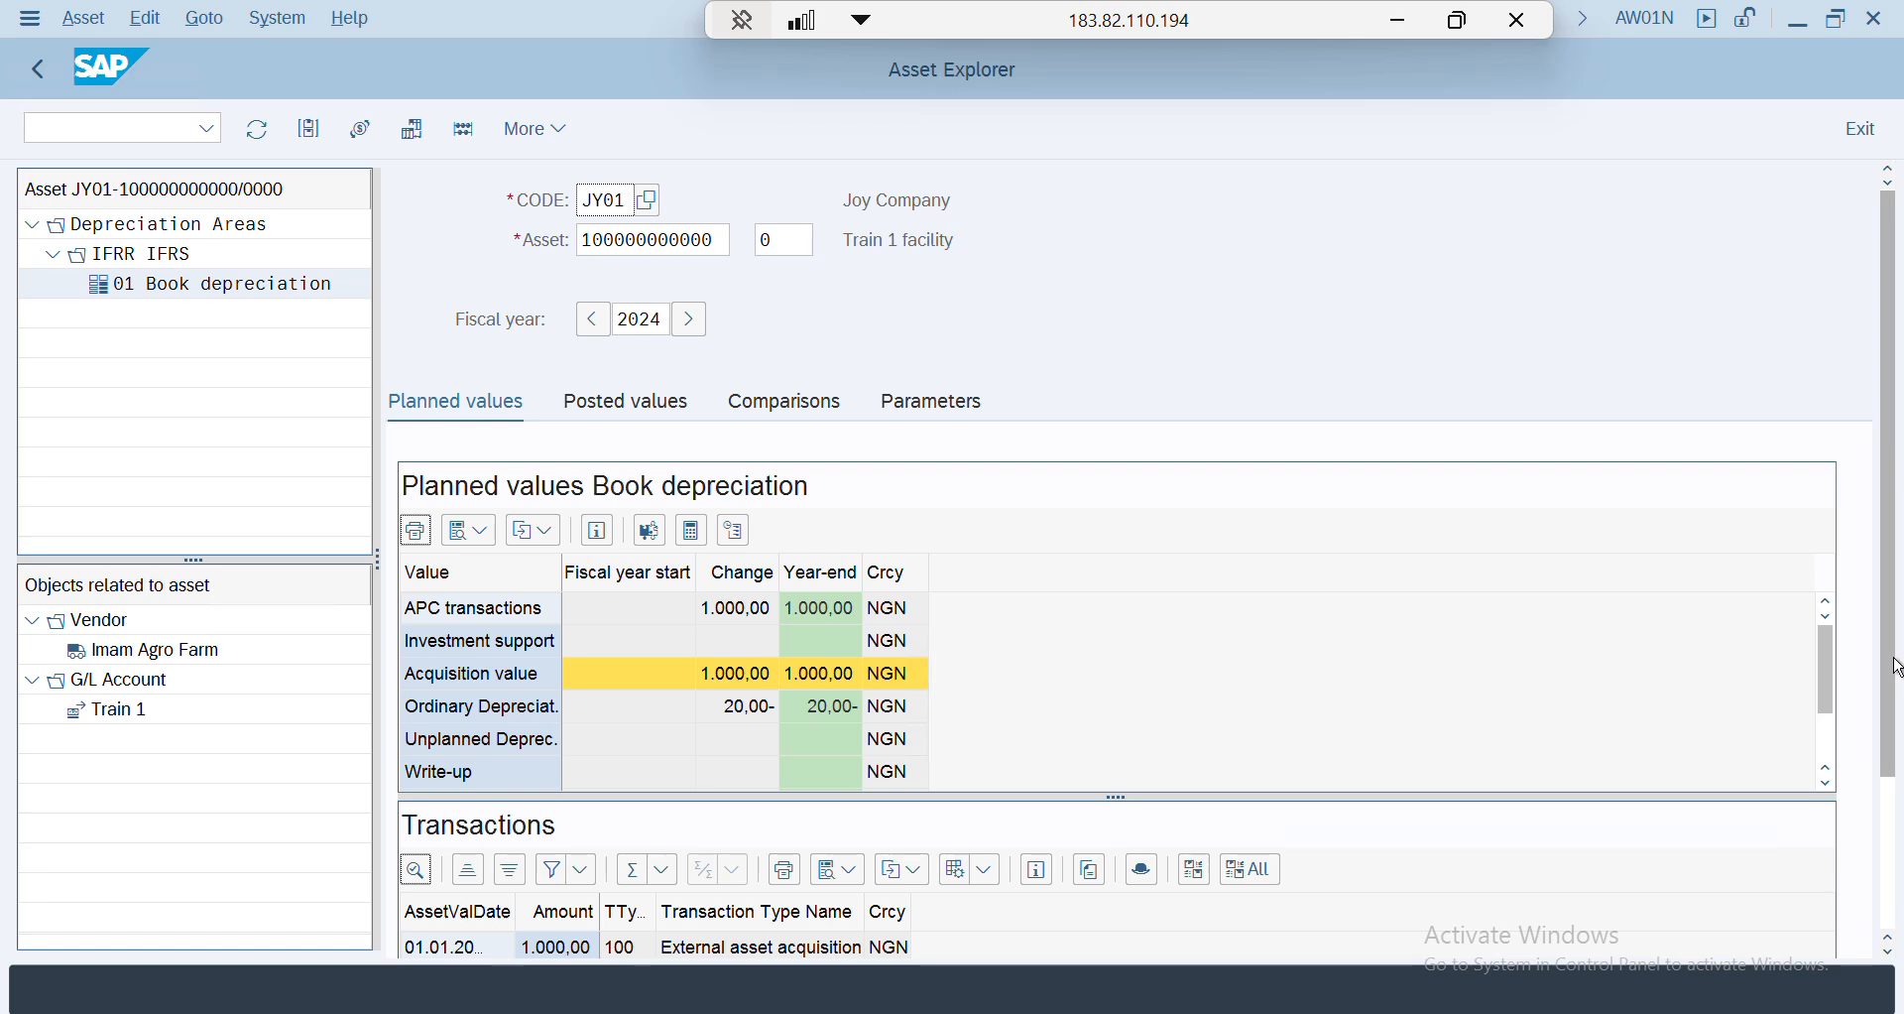
pyautogui.moveTo(1892, 770); pyautogui.dragTo(1892, 893)
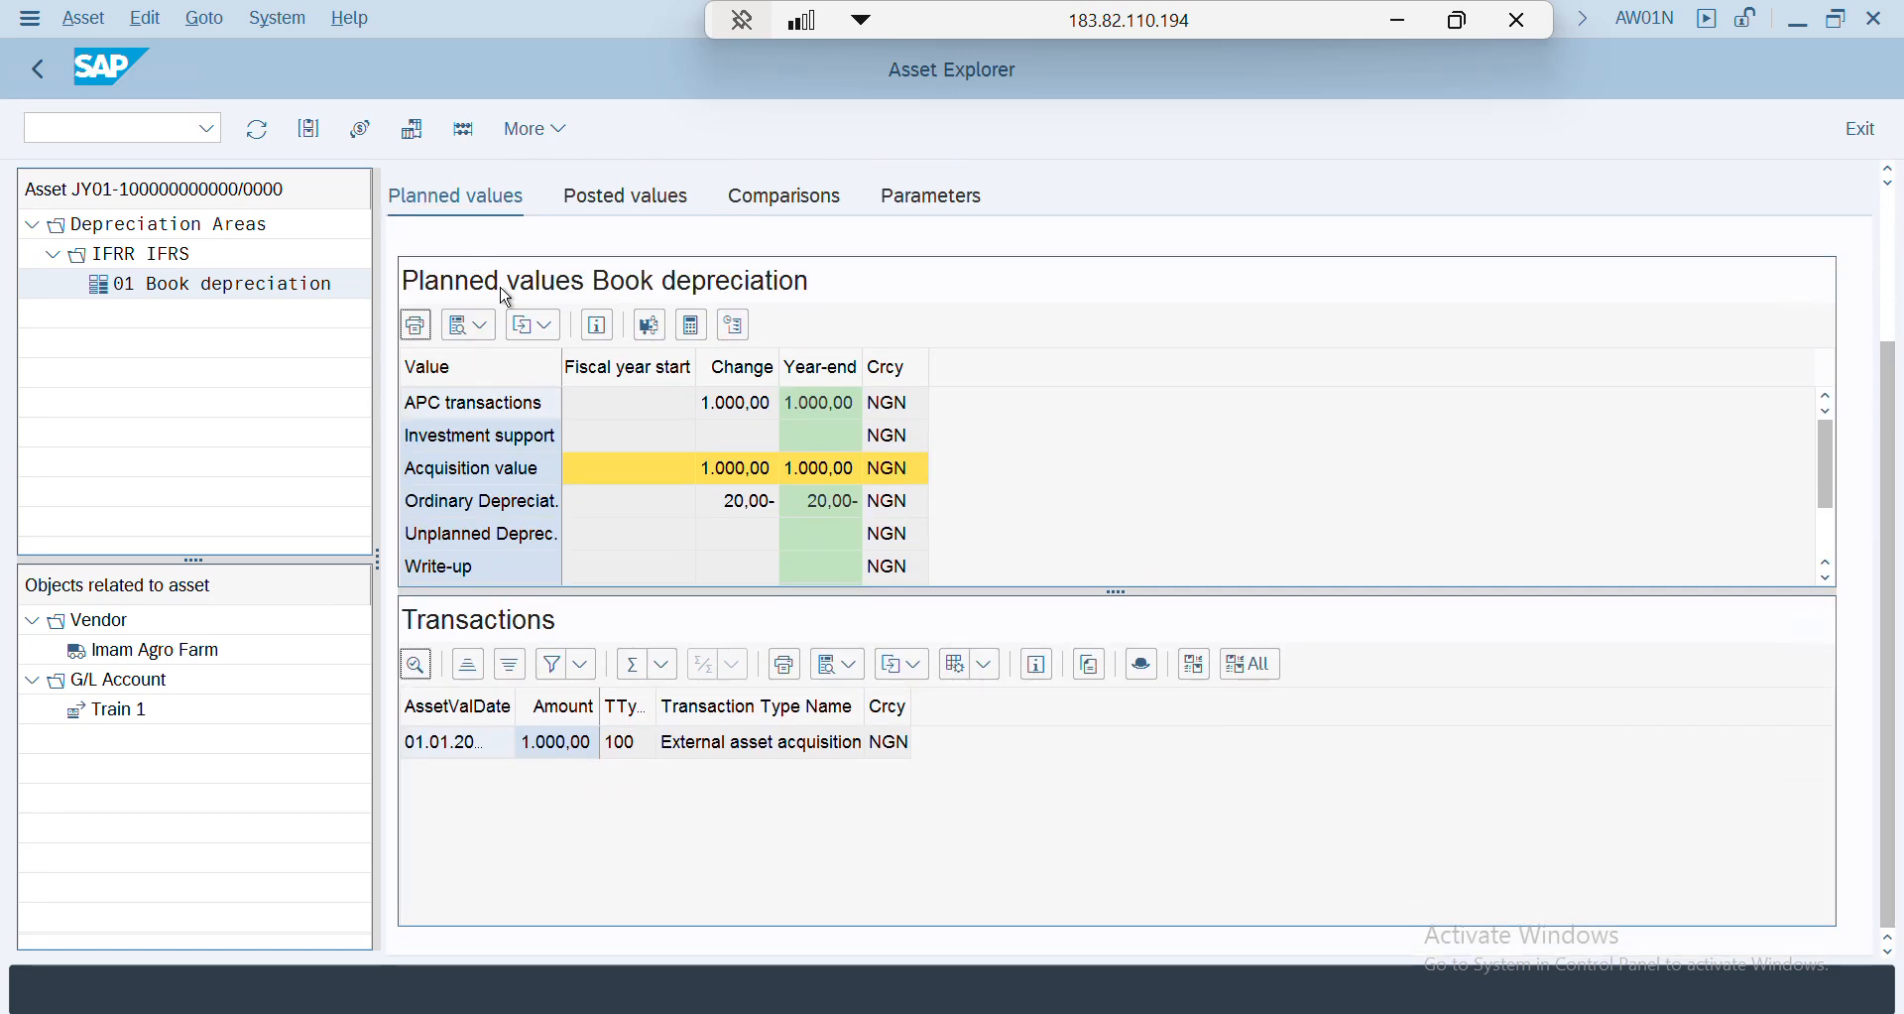
pyautogui.scroll(1, 619, 297)
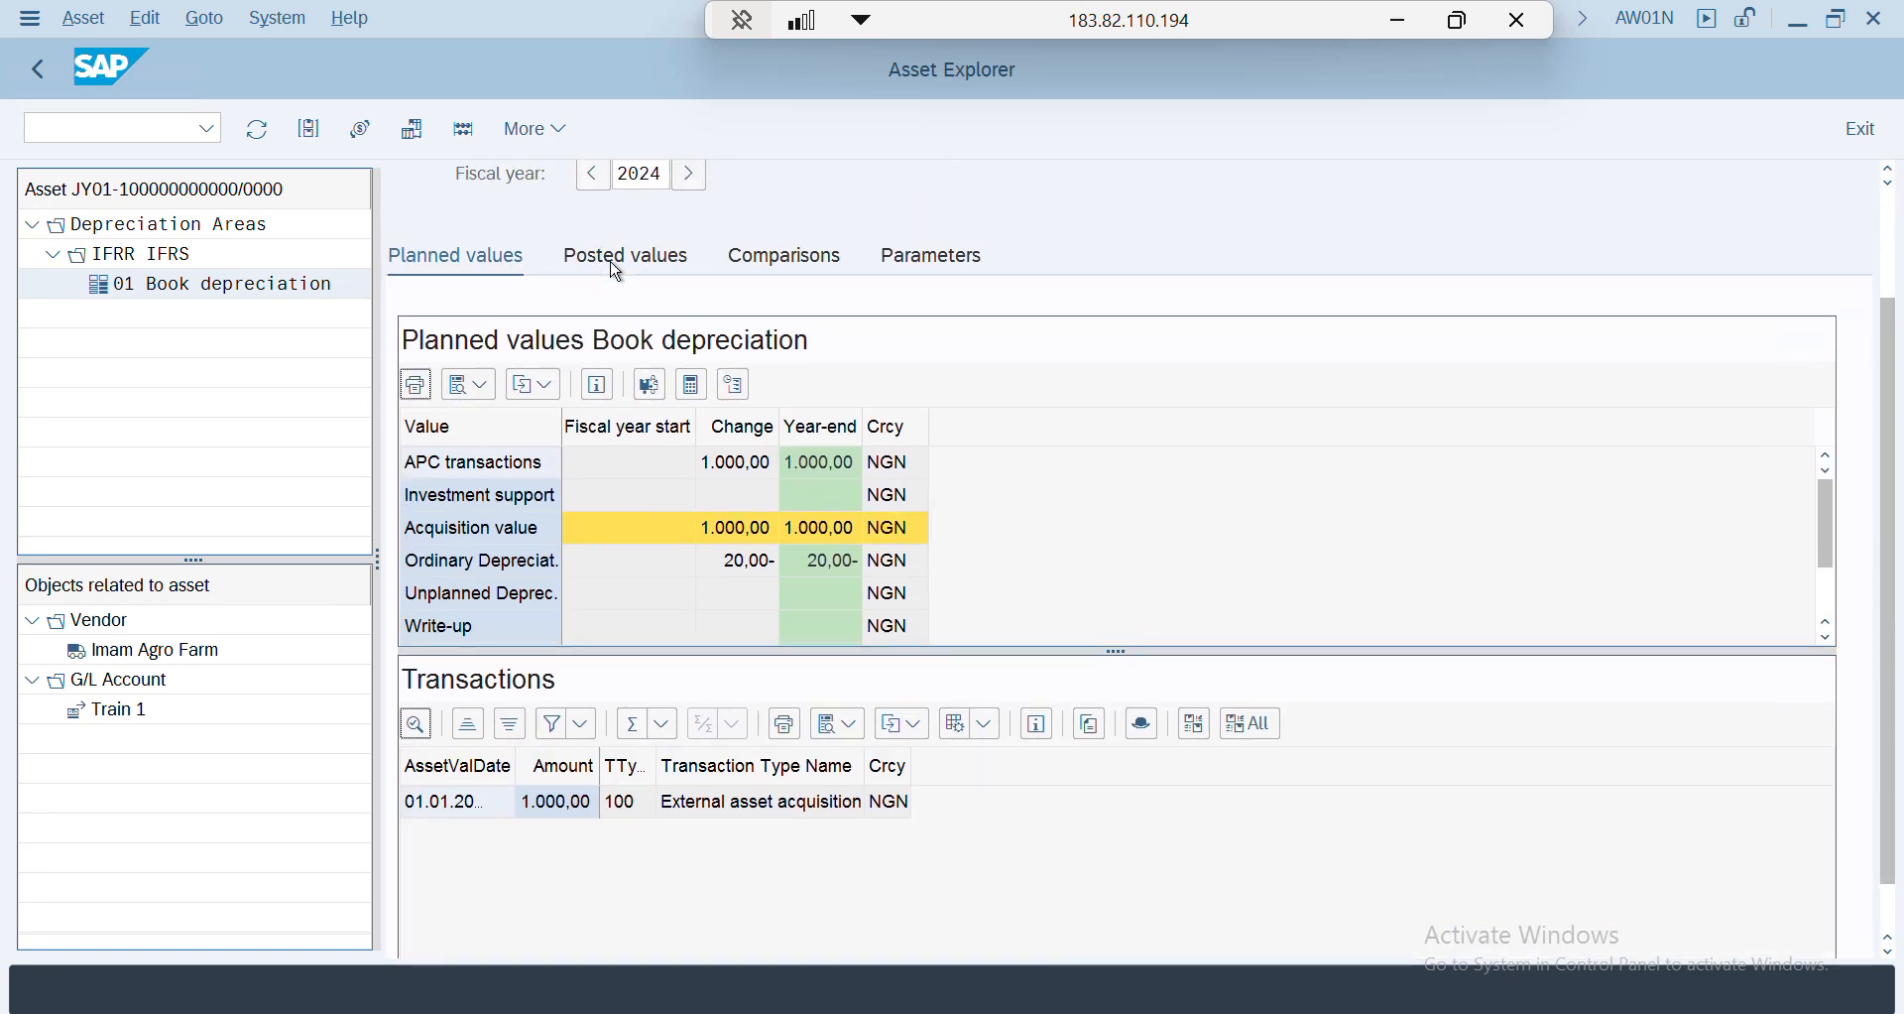
pyautogui.click(619, 264)
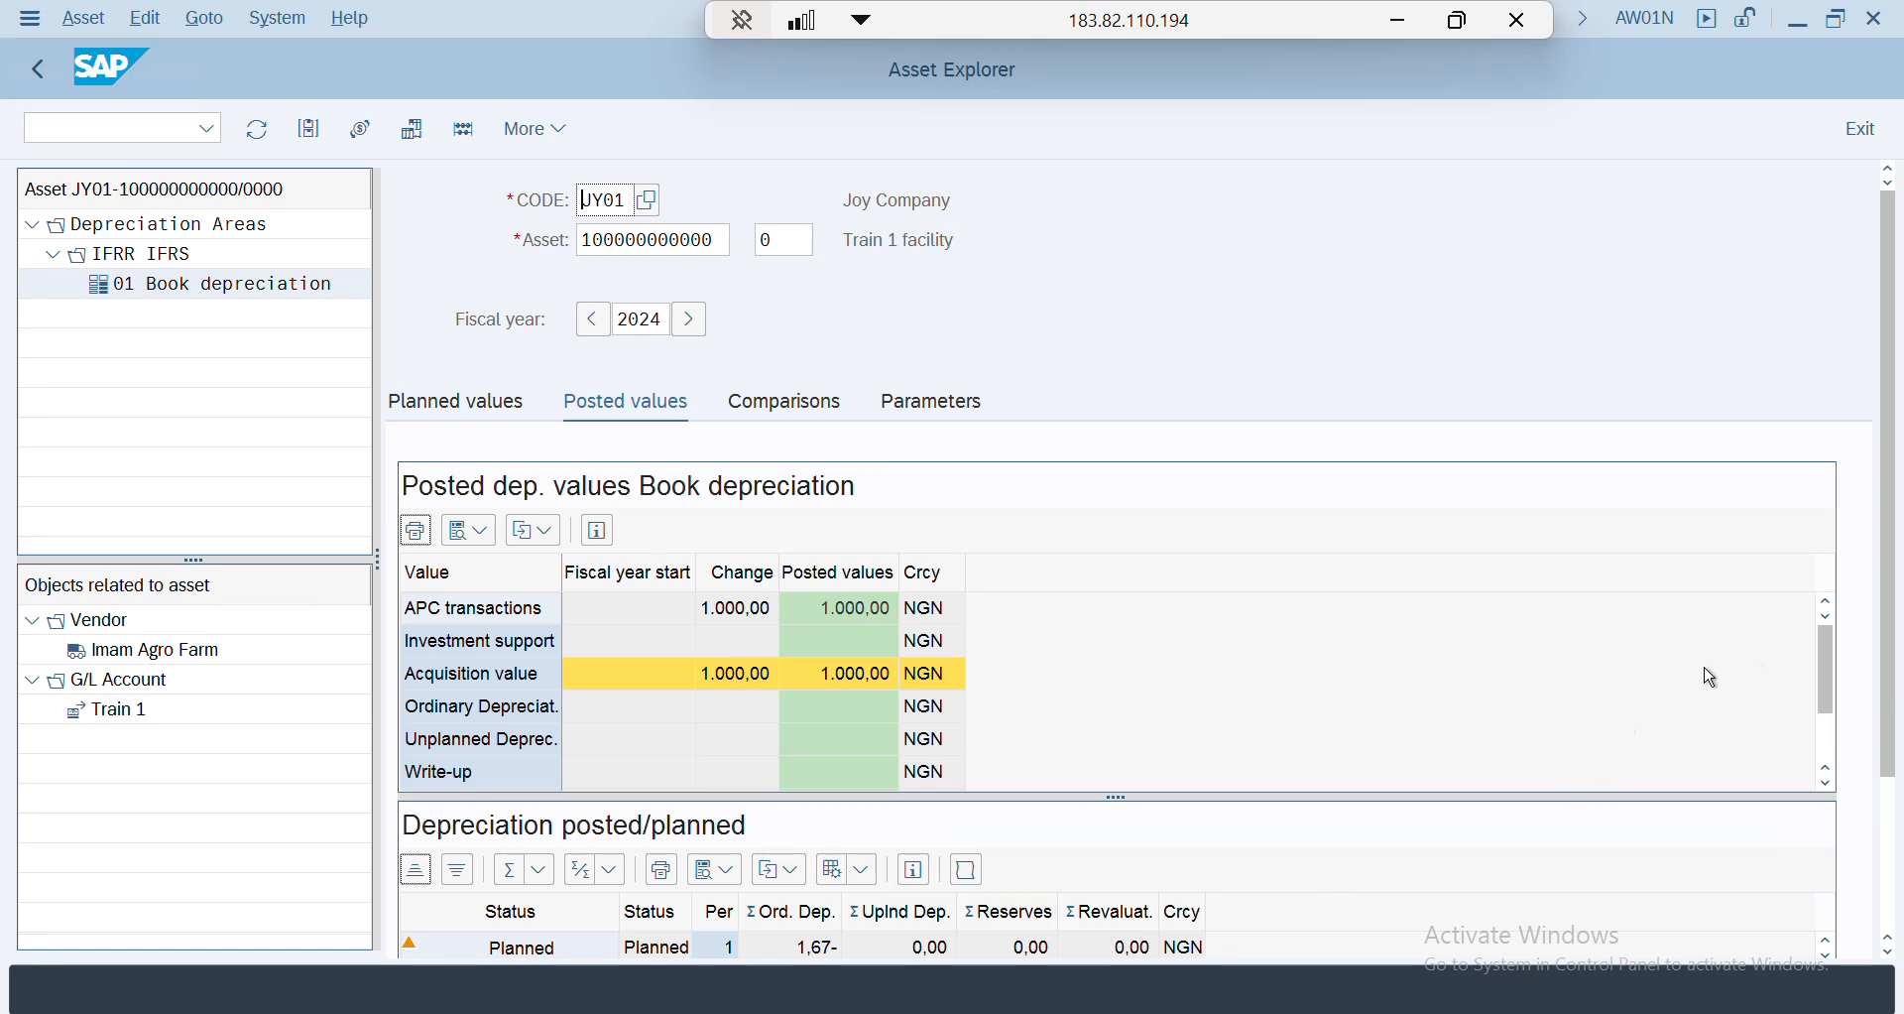
pyautogui.moveTo(1882, 674); pyautogui.dragTo(1883, 898)
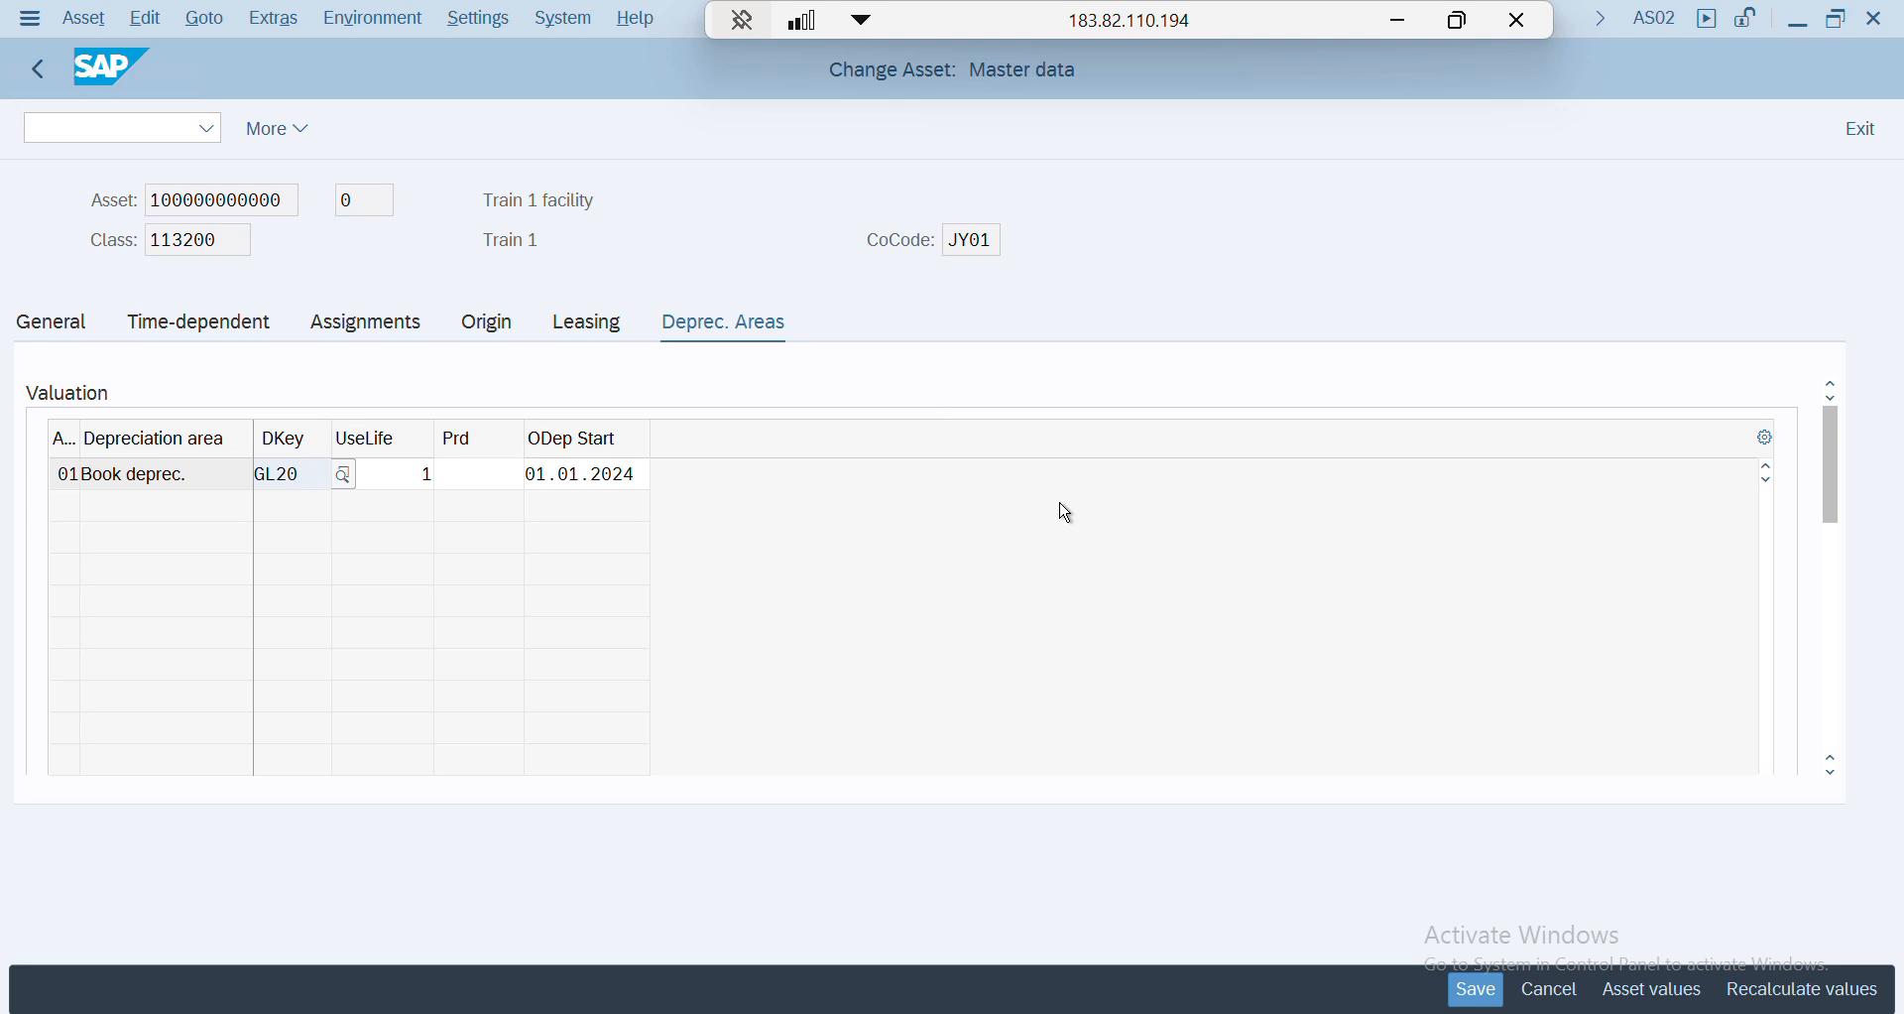
# - Open the asset values from the depreciation areas and try to recalculate the depreciation and net book value
pyautogui.click(1621, 992)
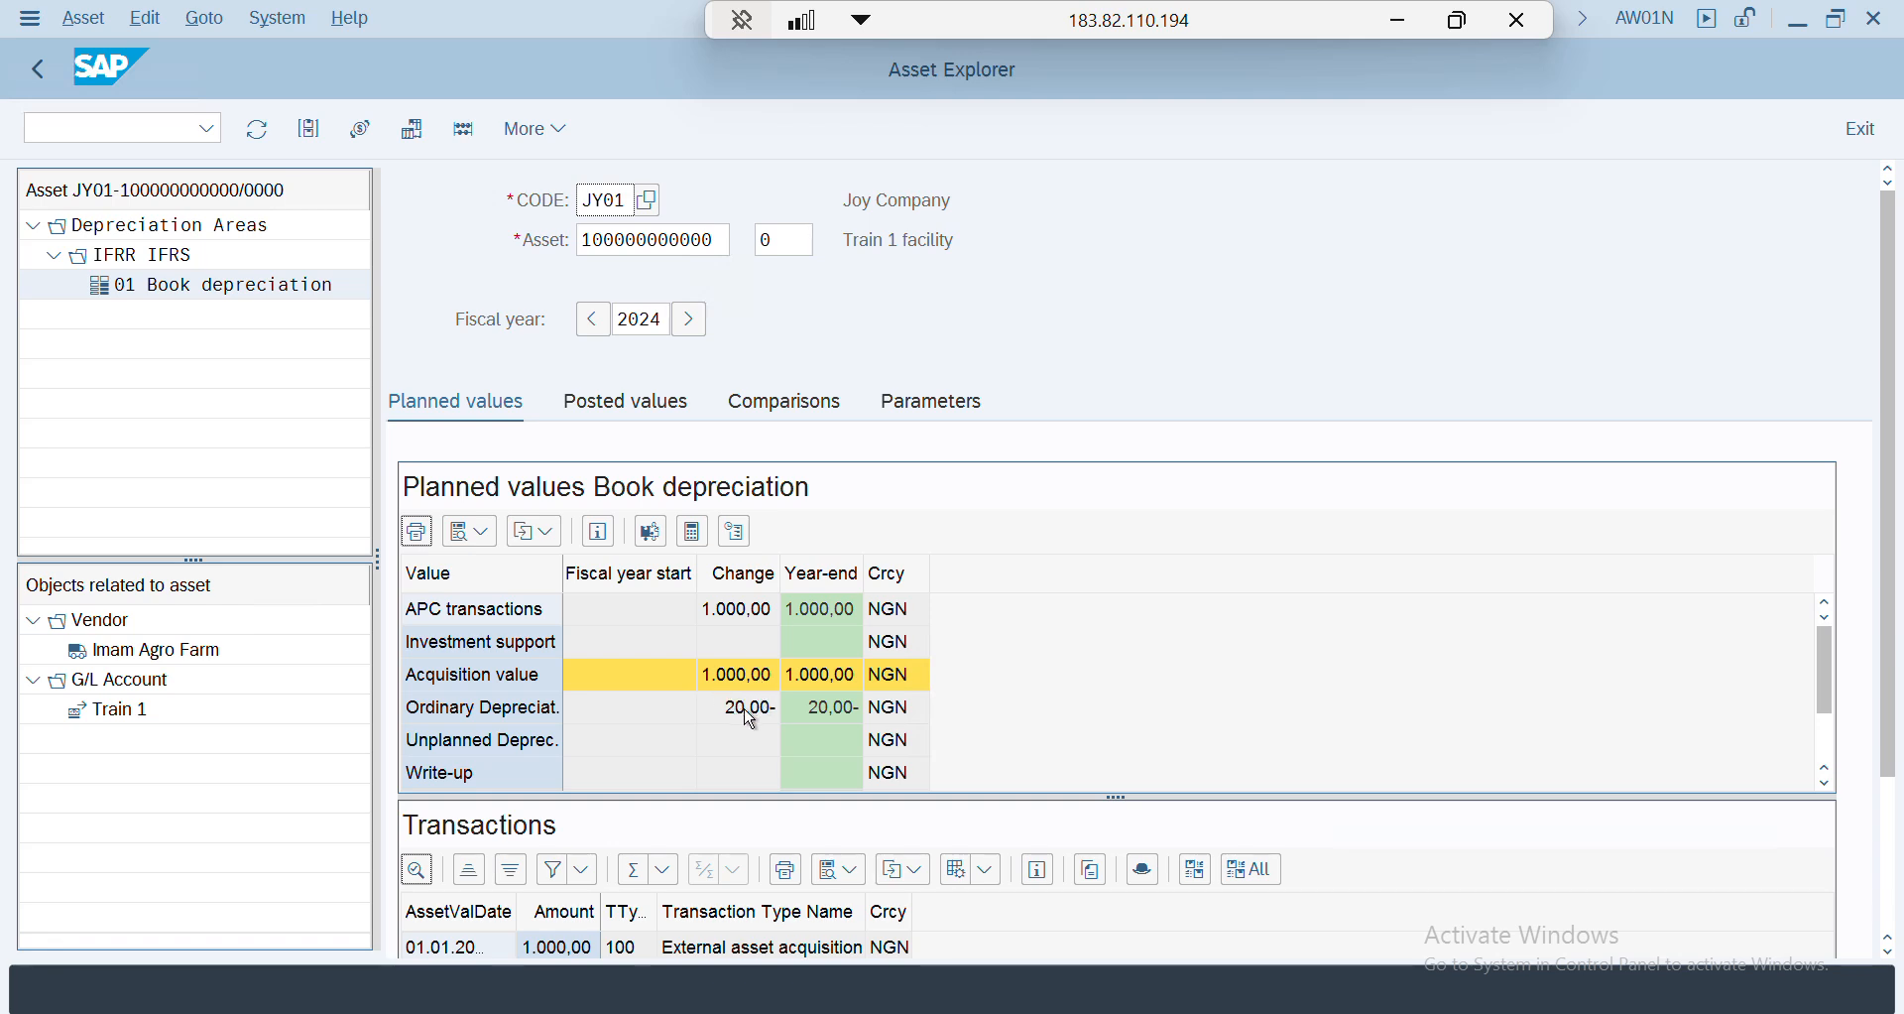
pyautogui.click(696, 536)
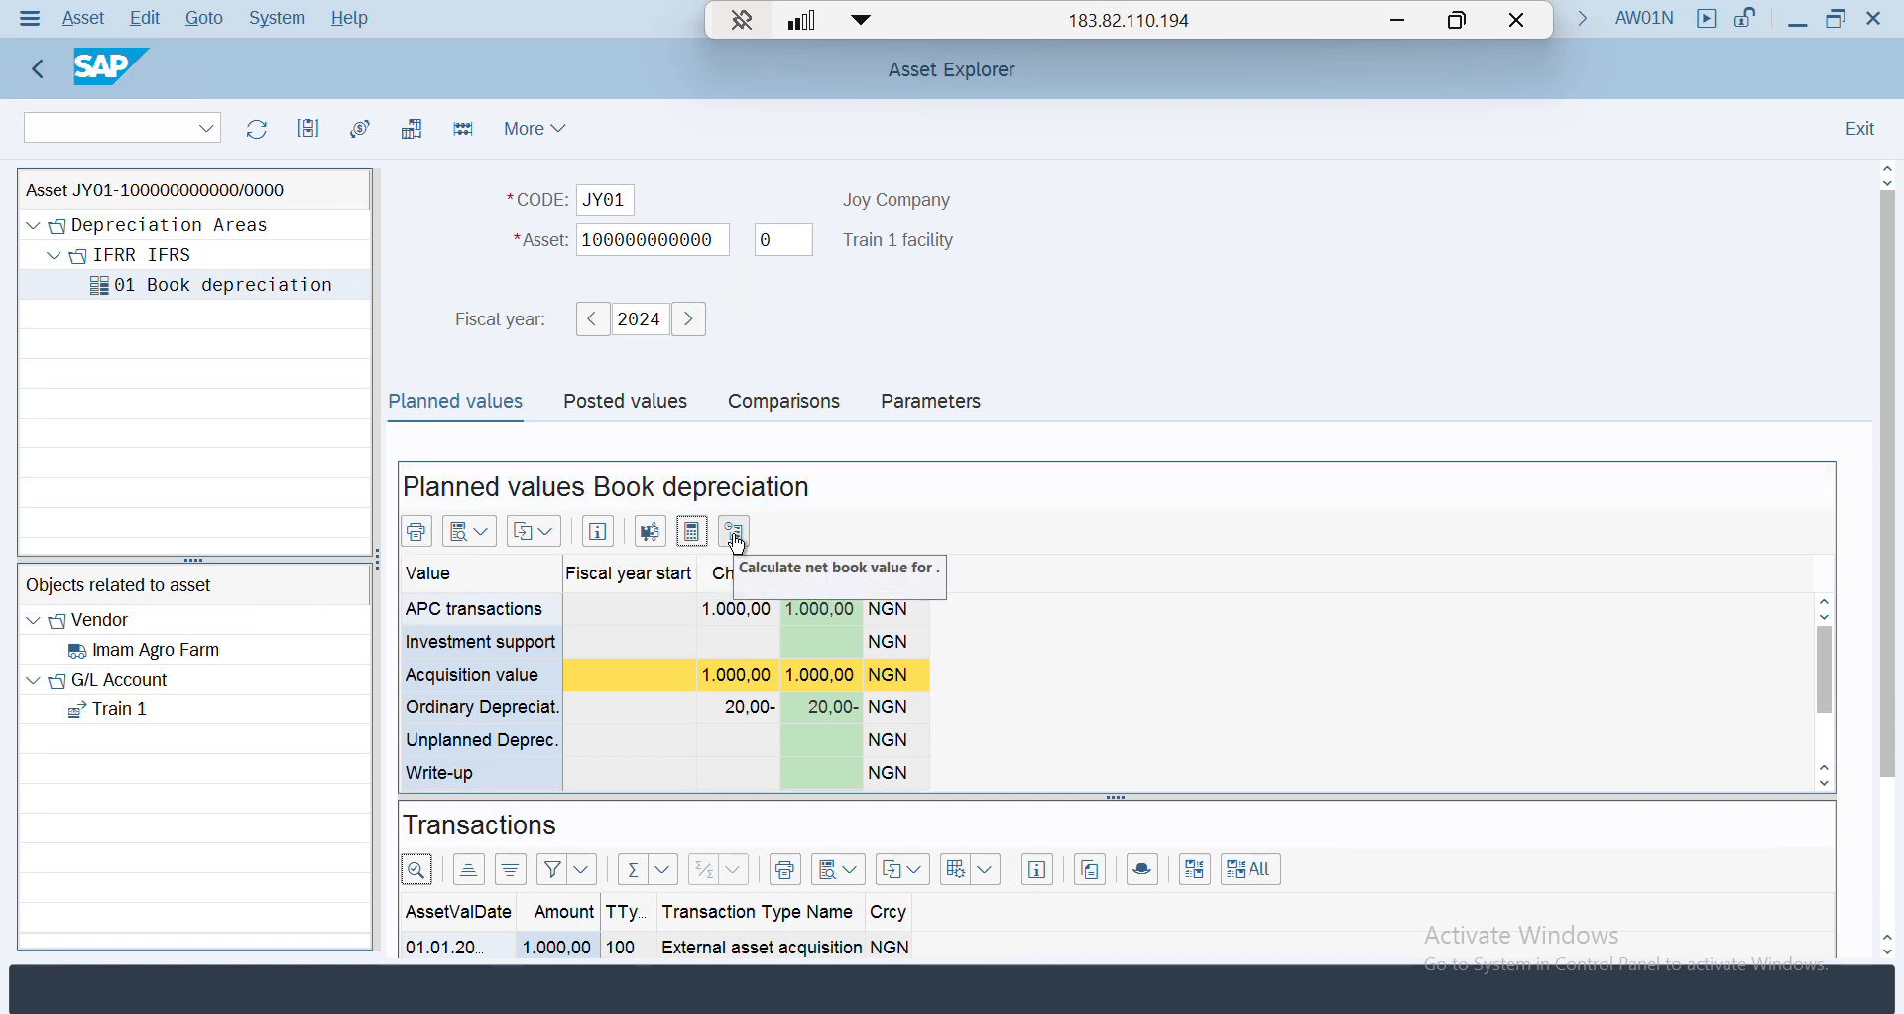
pyautogui.click(739, 540)
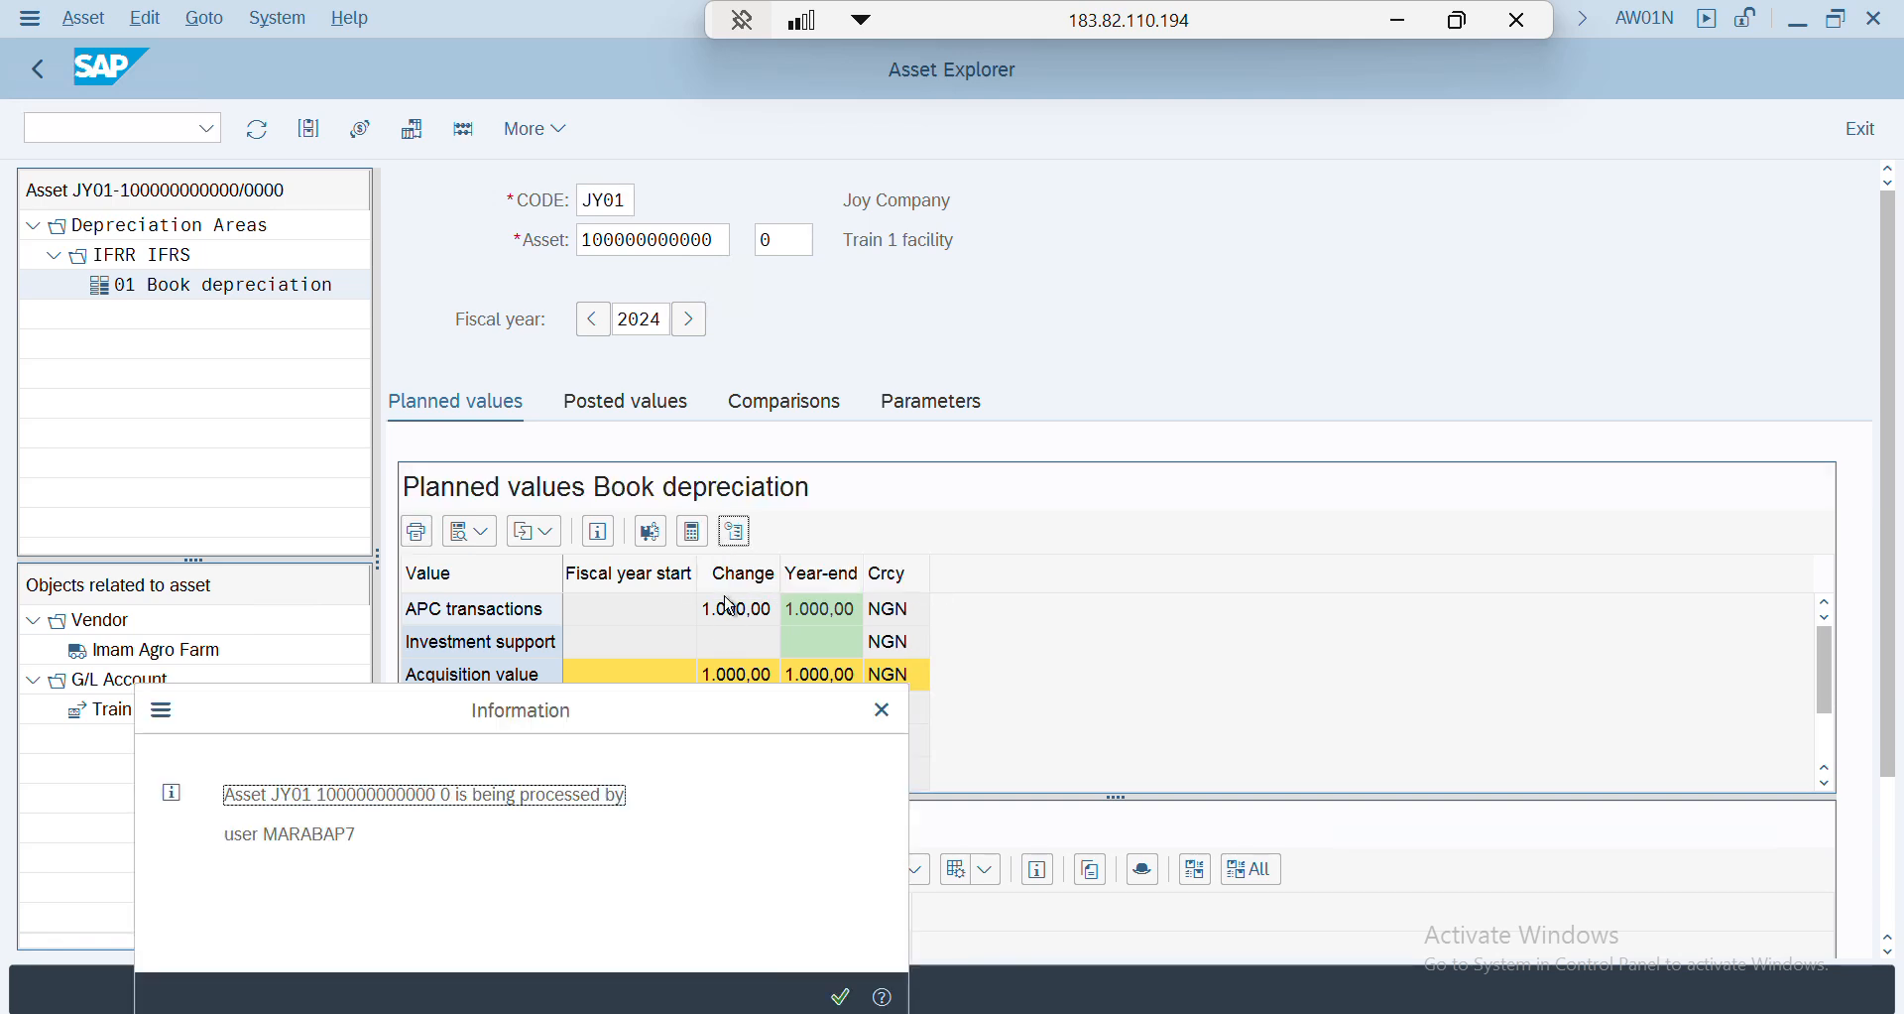
pyautogui.click(882, 711)
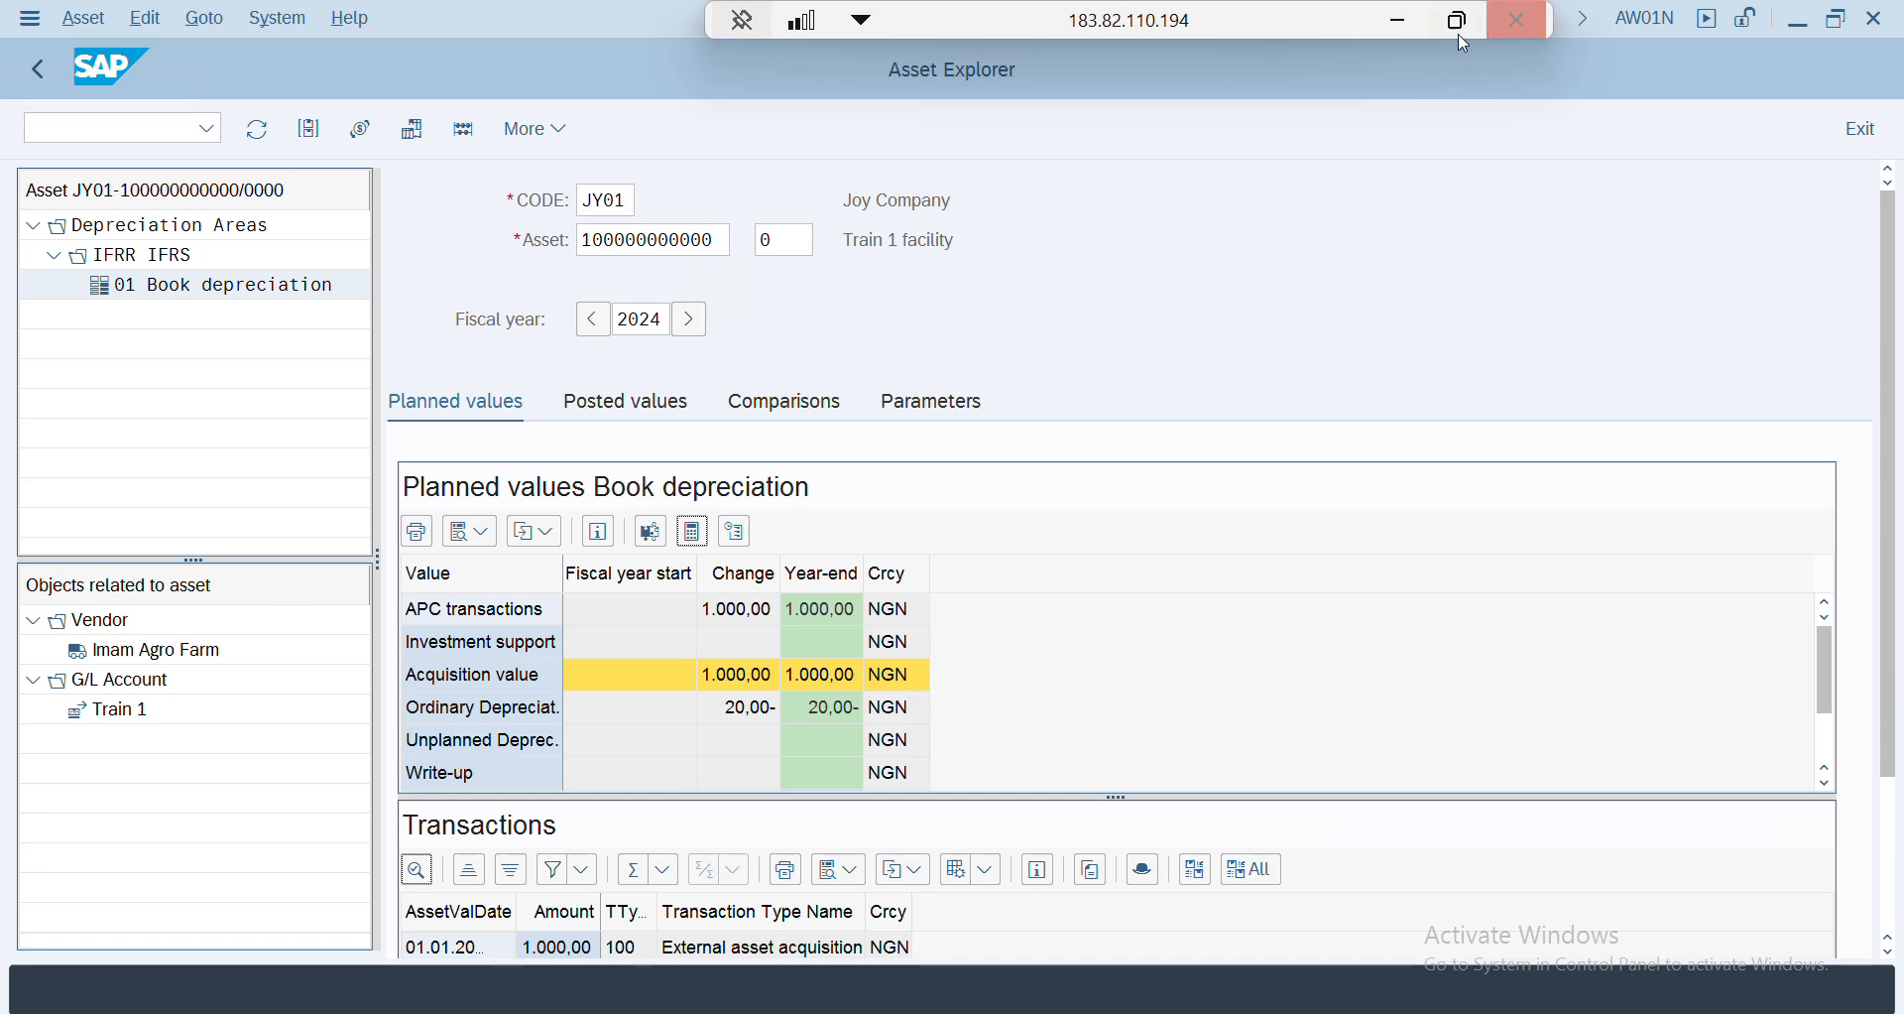
# - Examine the net book value and transactions in the planned values and the depreciation by period in the posted values
pyautogui.scroll(-1, 744, 714)
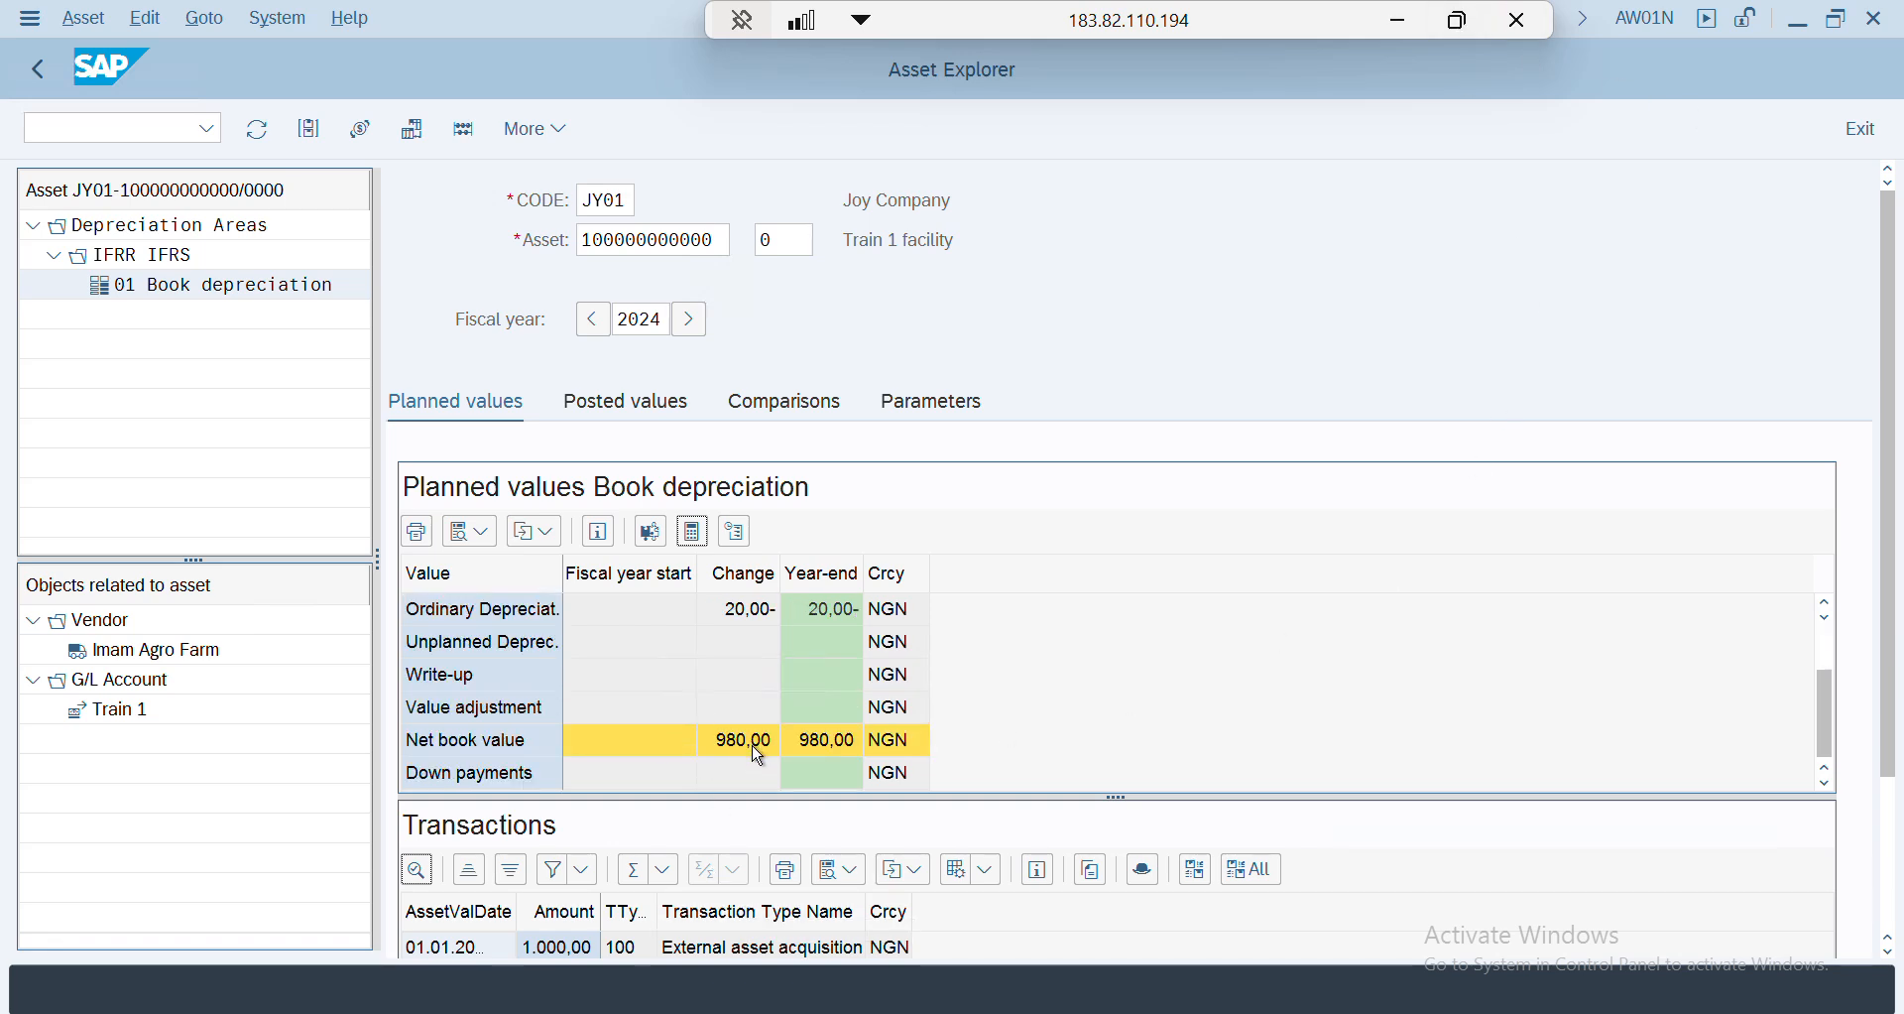
pyautogui.scroll(1, 731, 654)
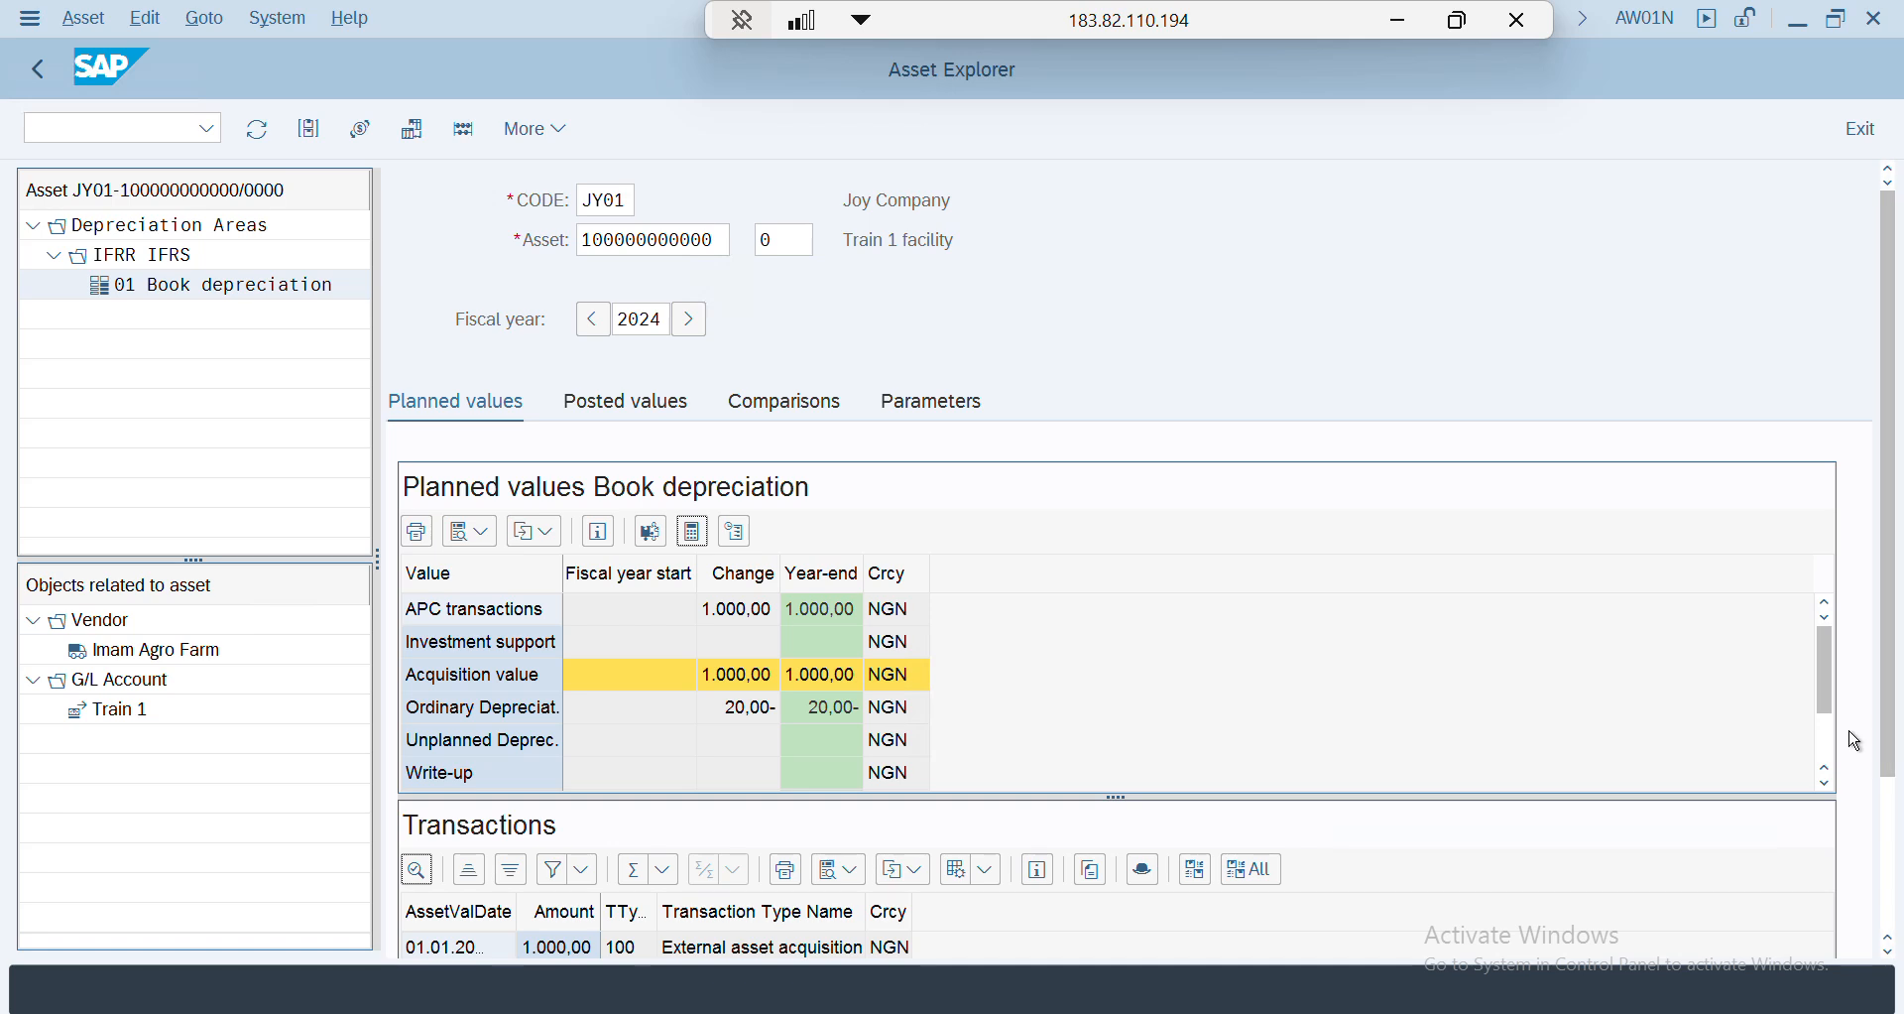
pyautogui.scroll(-3, 1889, 754)
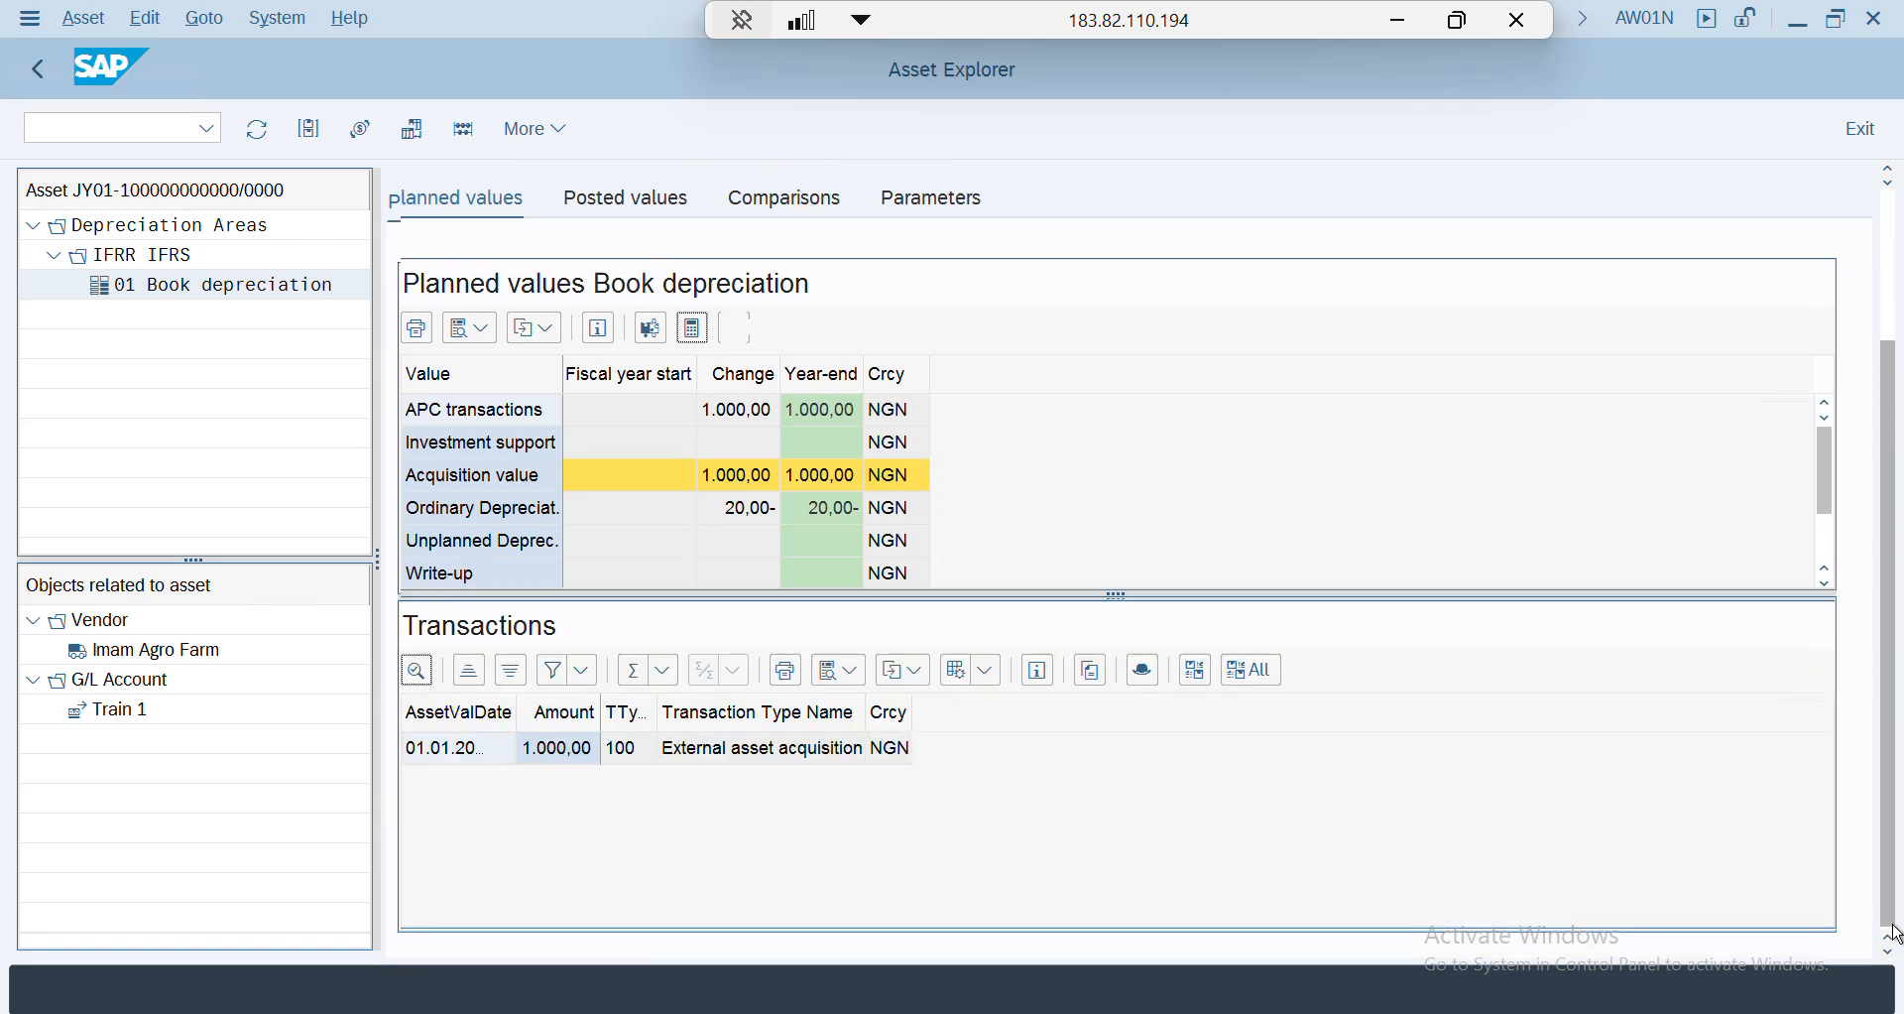
pyautogui.click(602, 203)
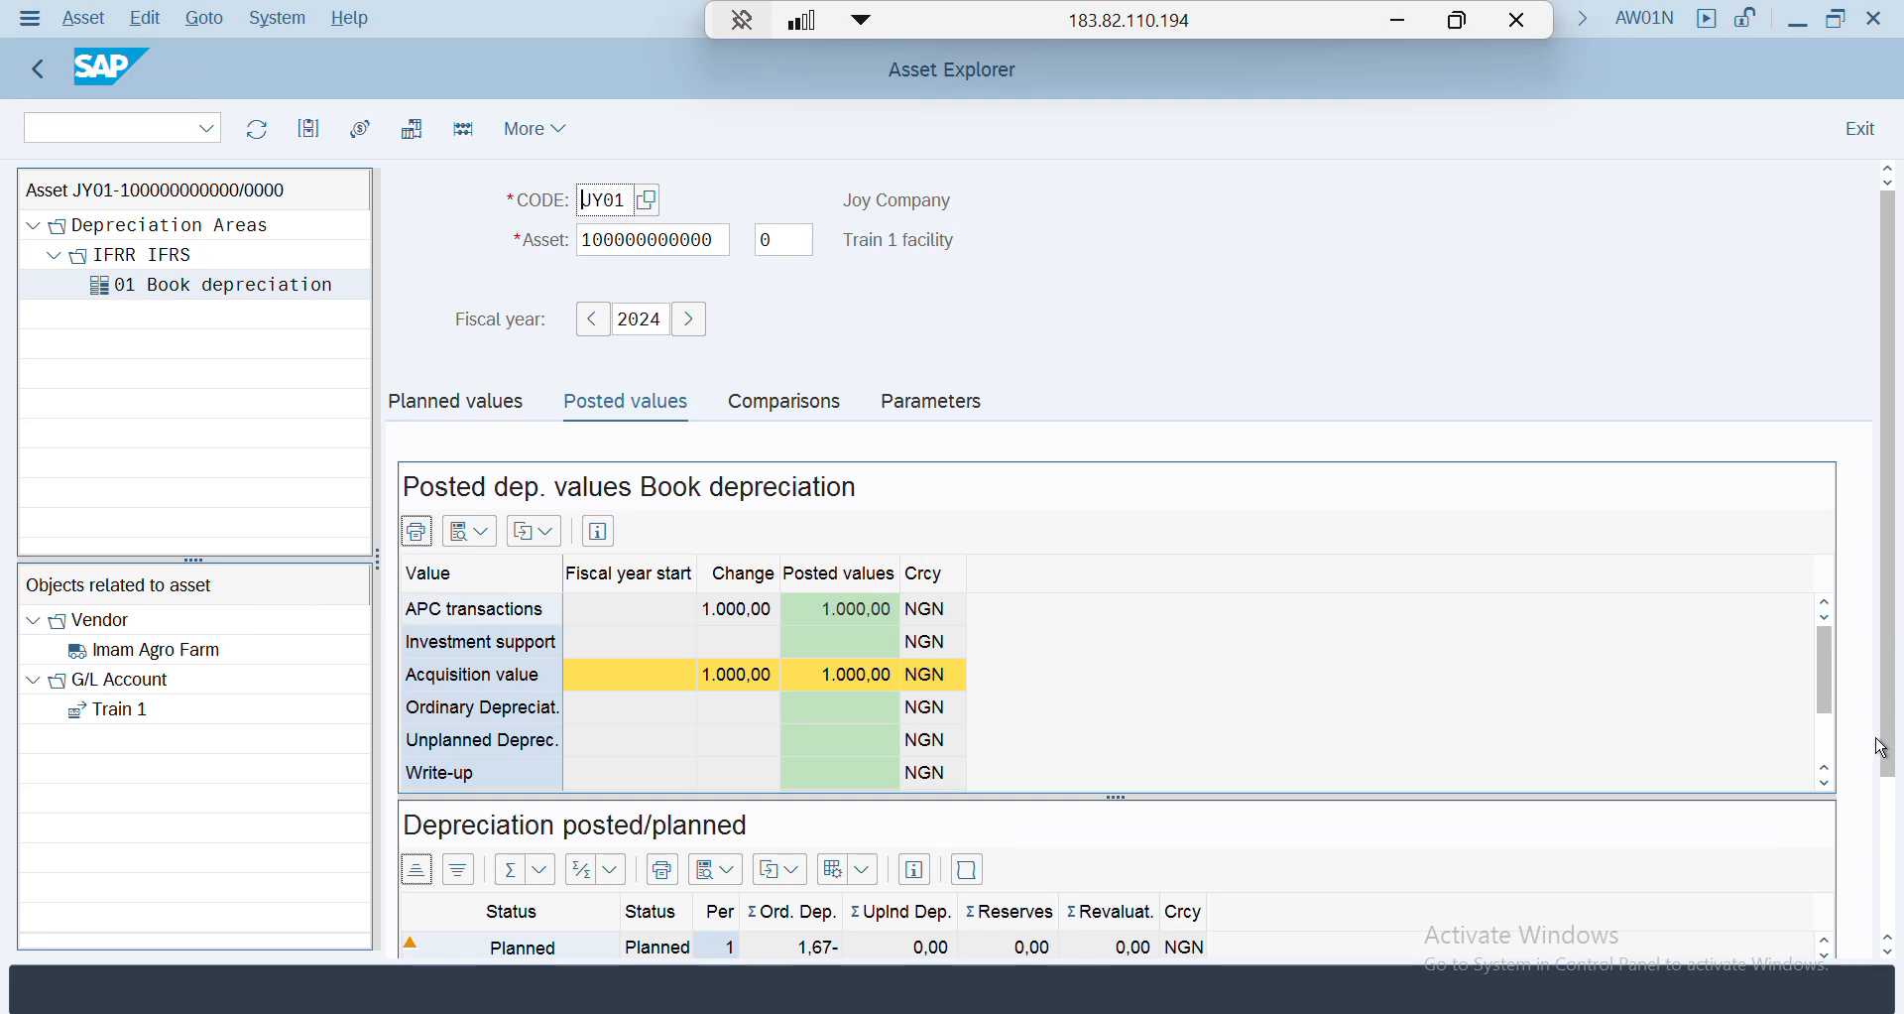
pyautogui.scroll(-3, 1892, 848)
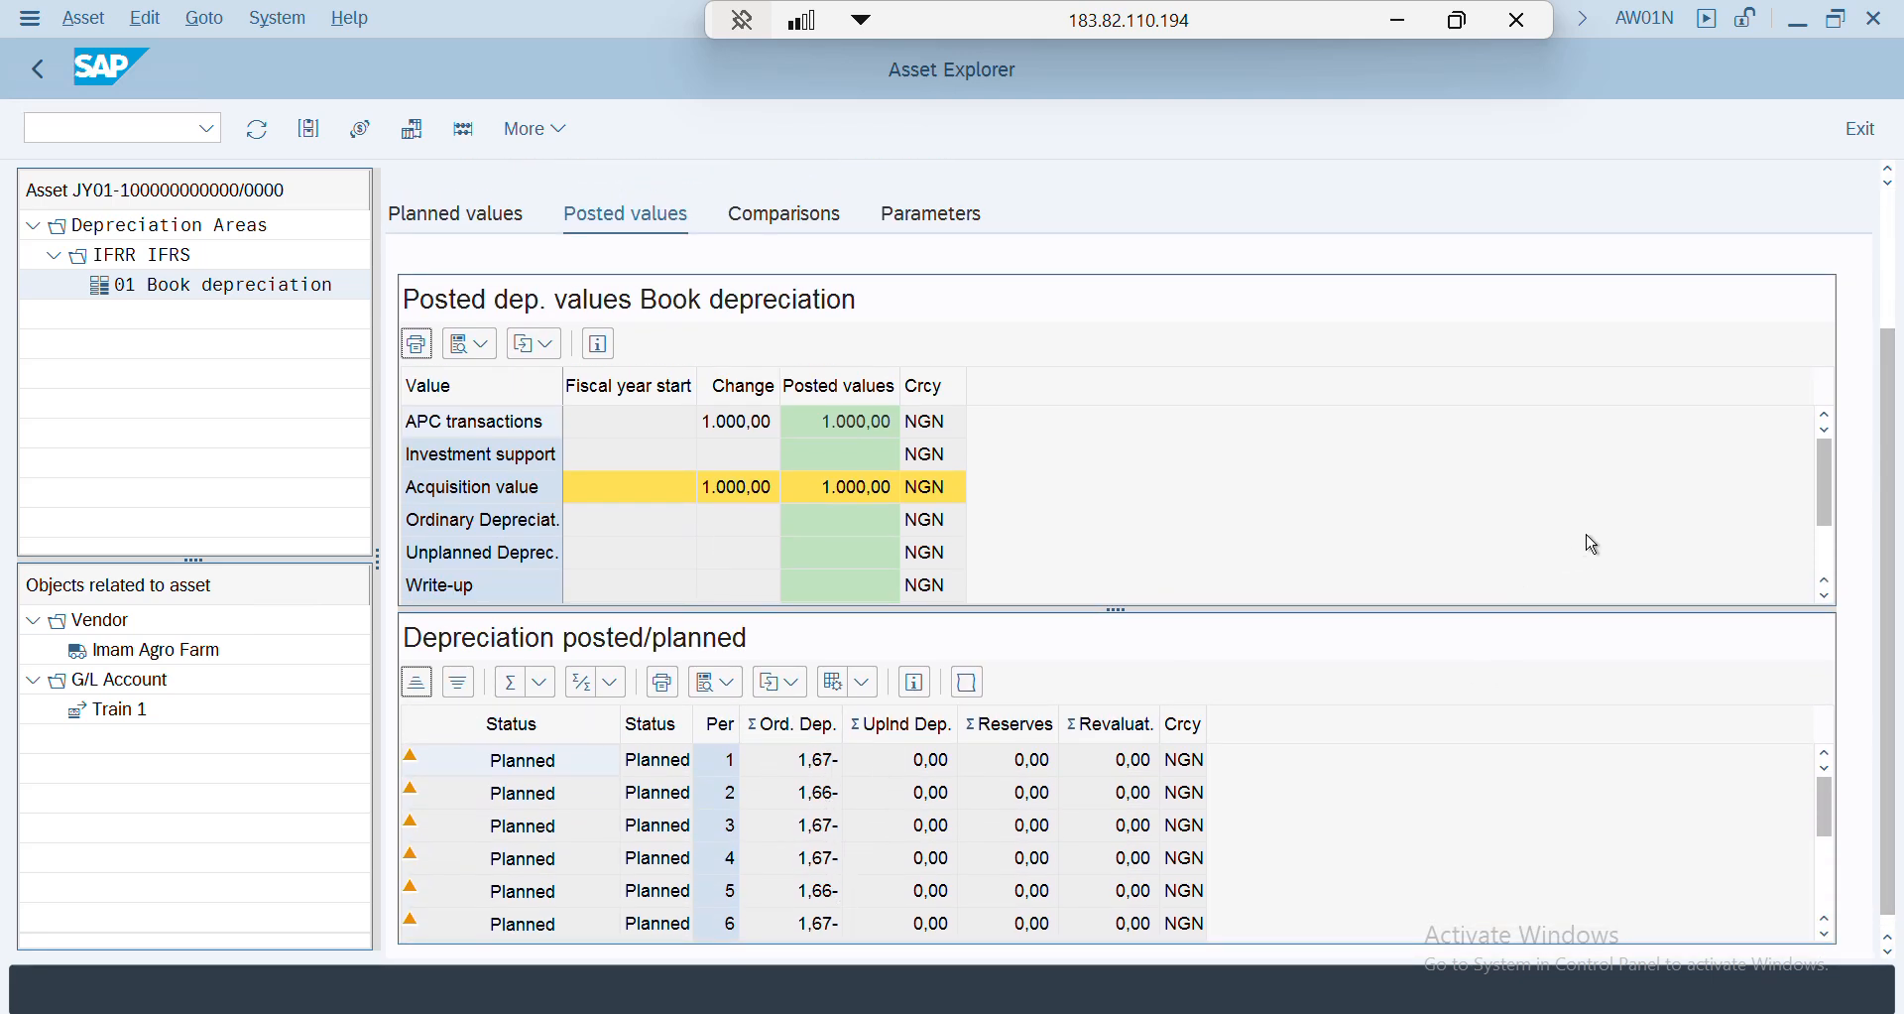
pyautogui.scroll(3, 1895, 576)
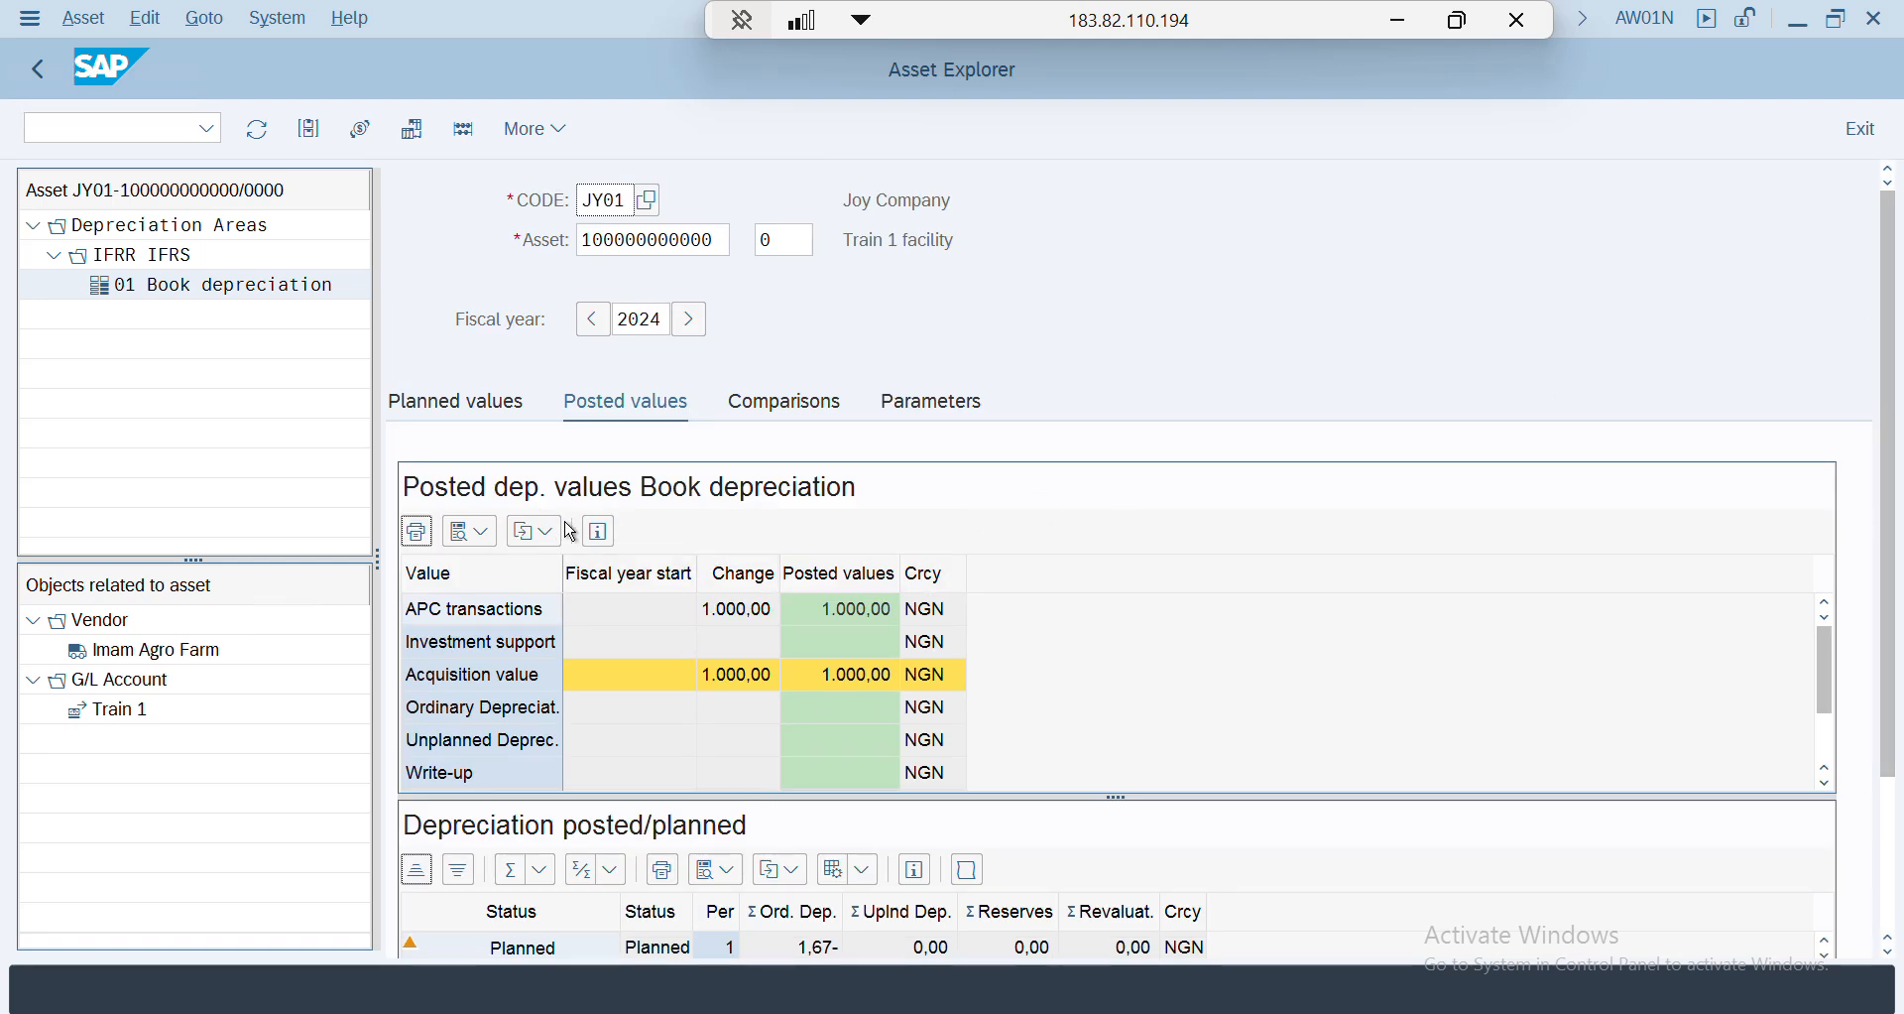
pyautogui.click(485, 411)
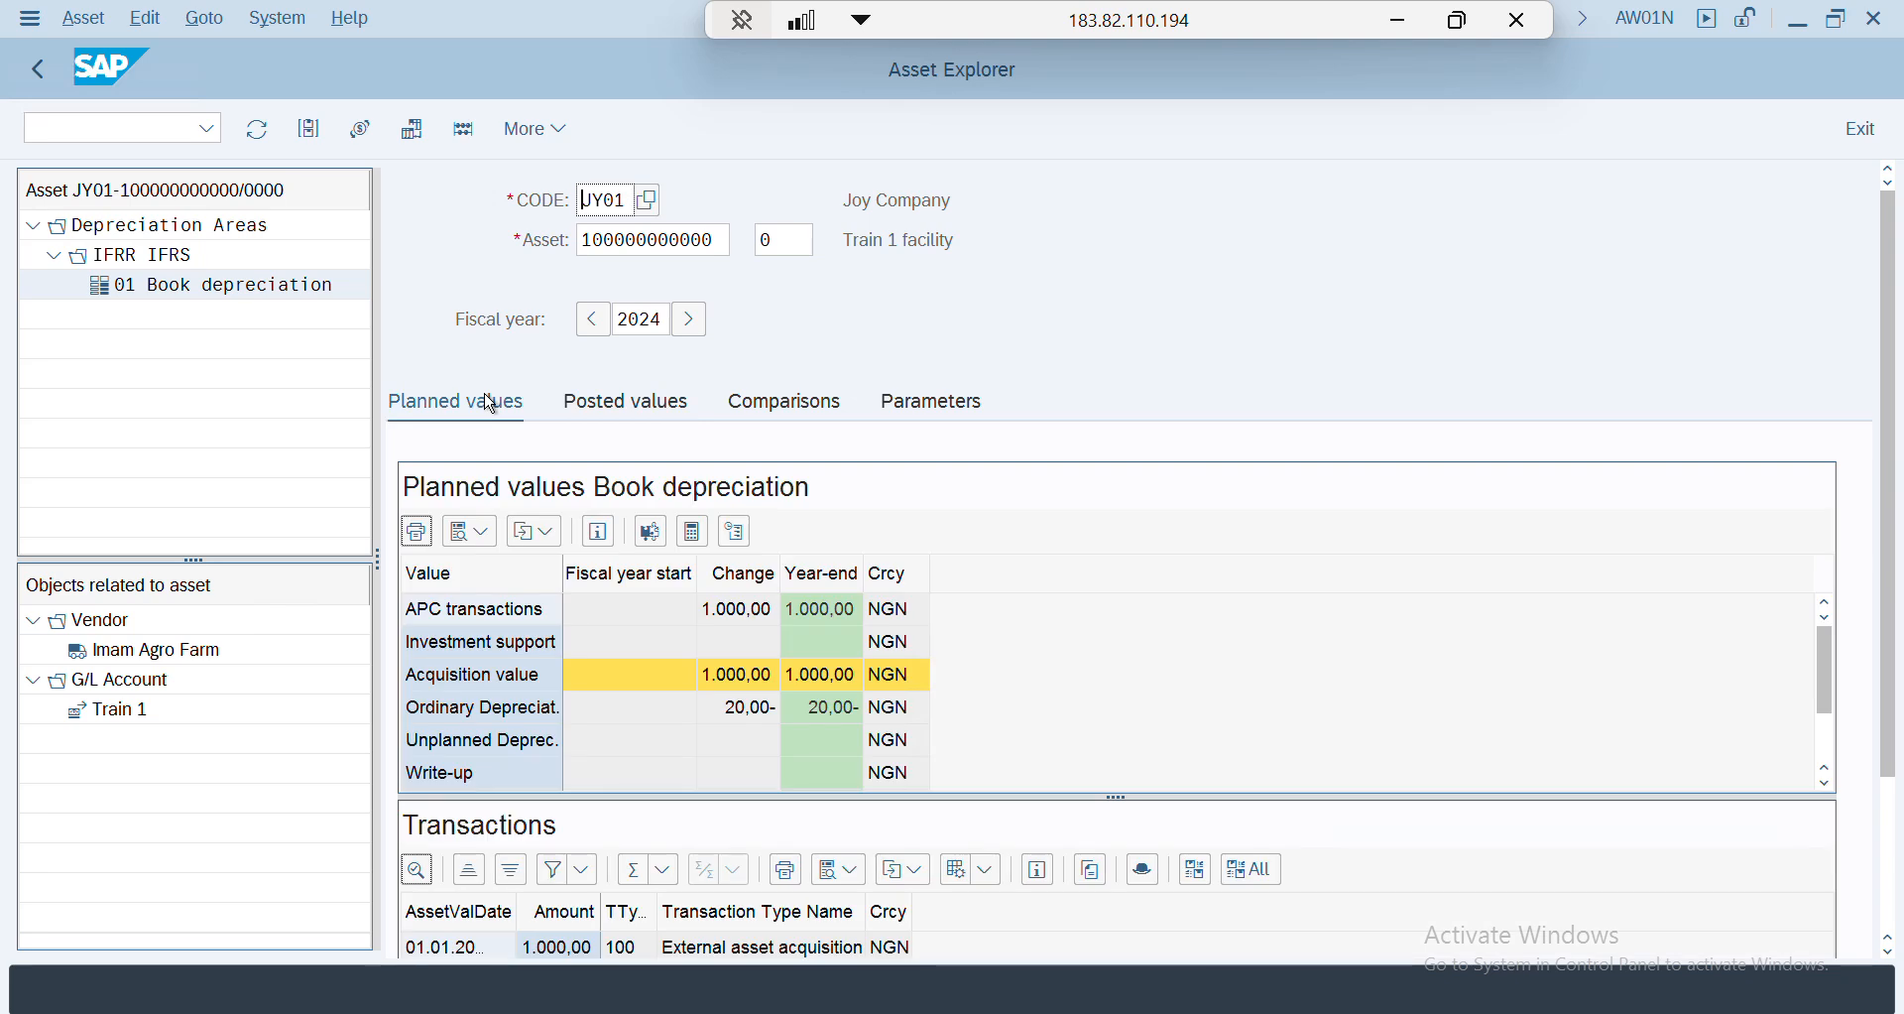
# - View the depreciation calculation for the planned values and the depreciation key in the asset's displayed master data
pyautogui.click(651, 532)
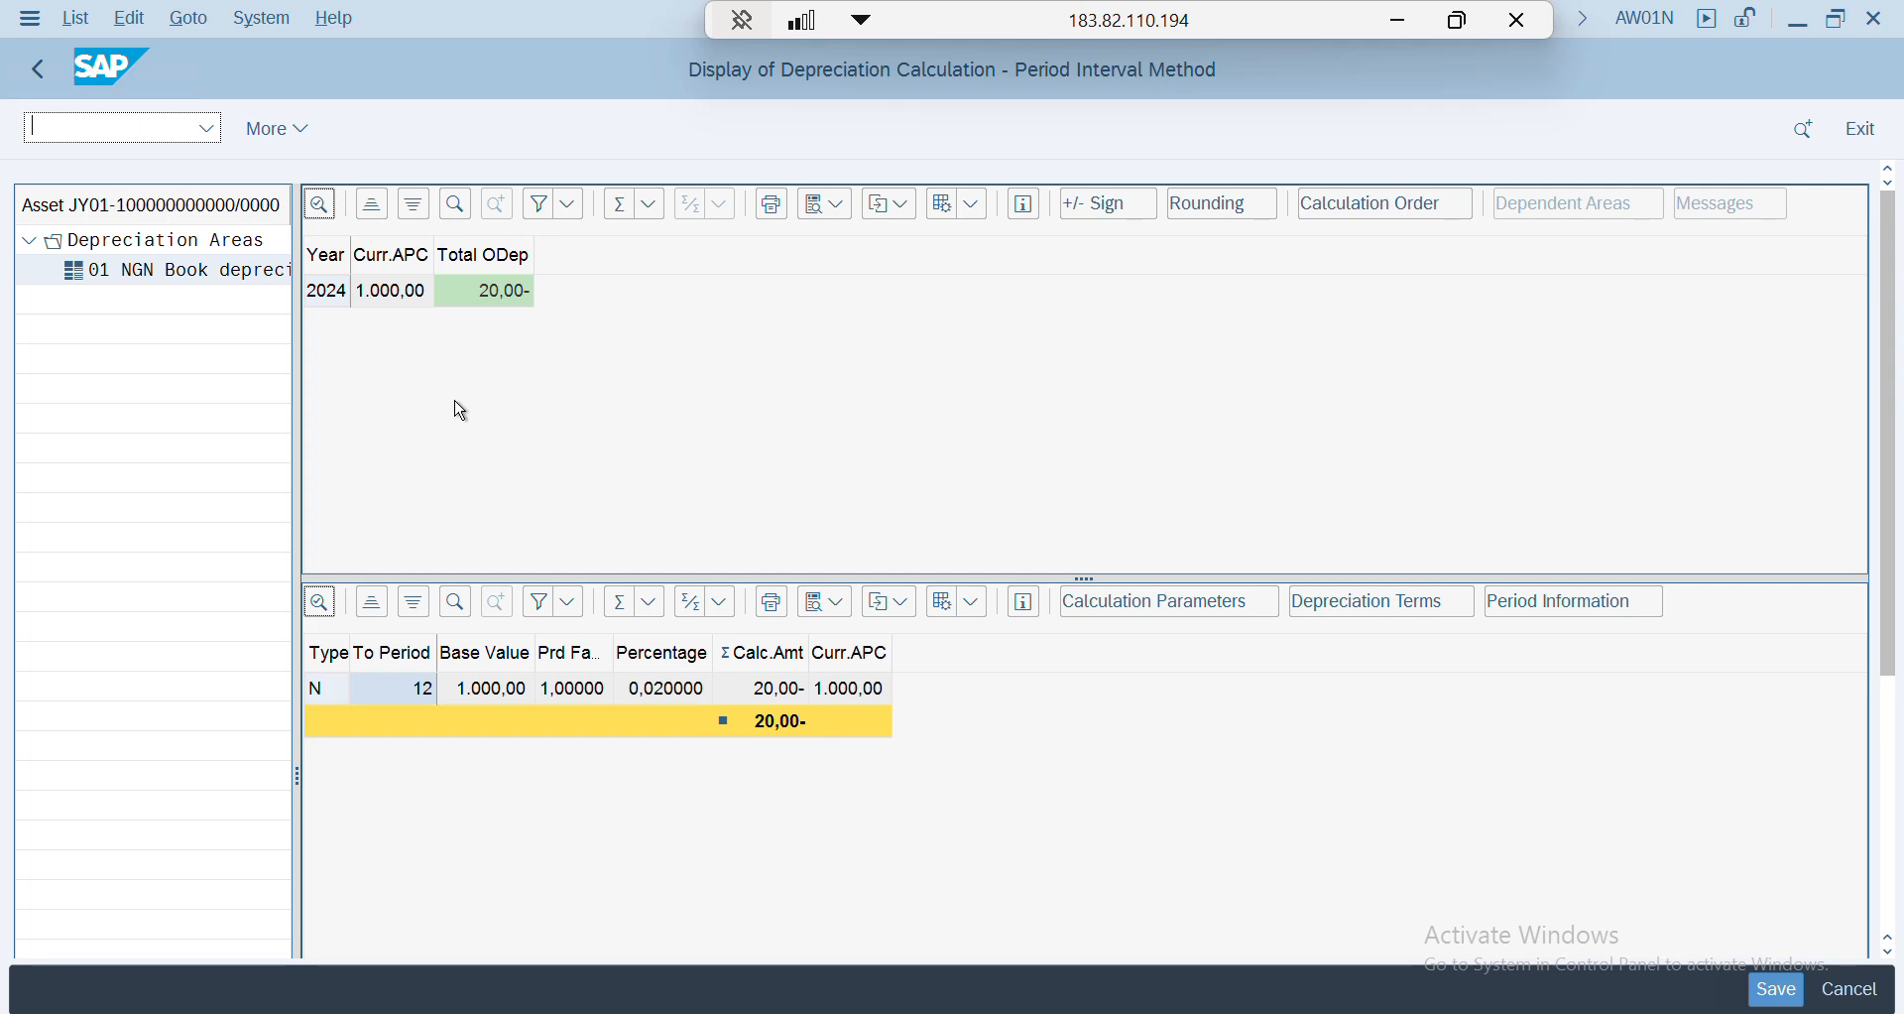
pyautogui.click(38, 74)
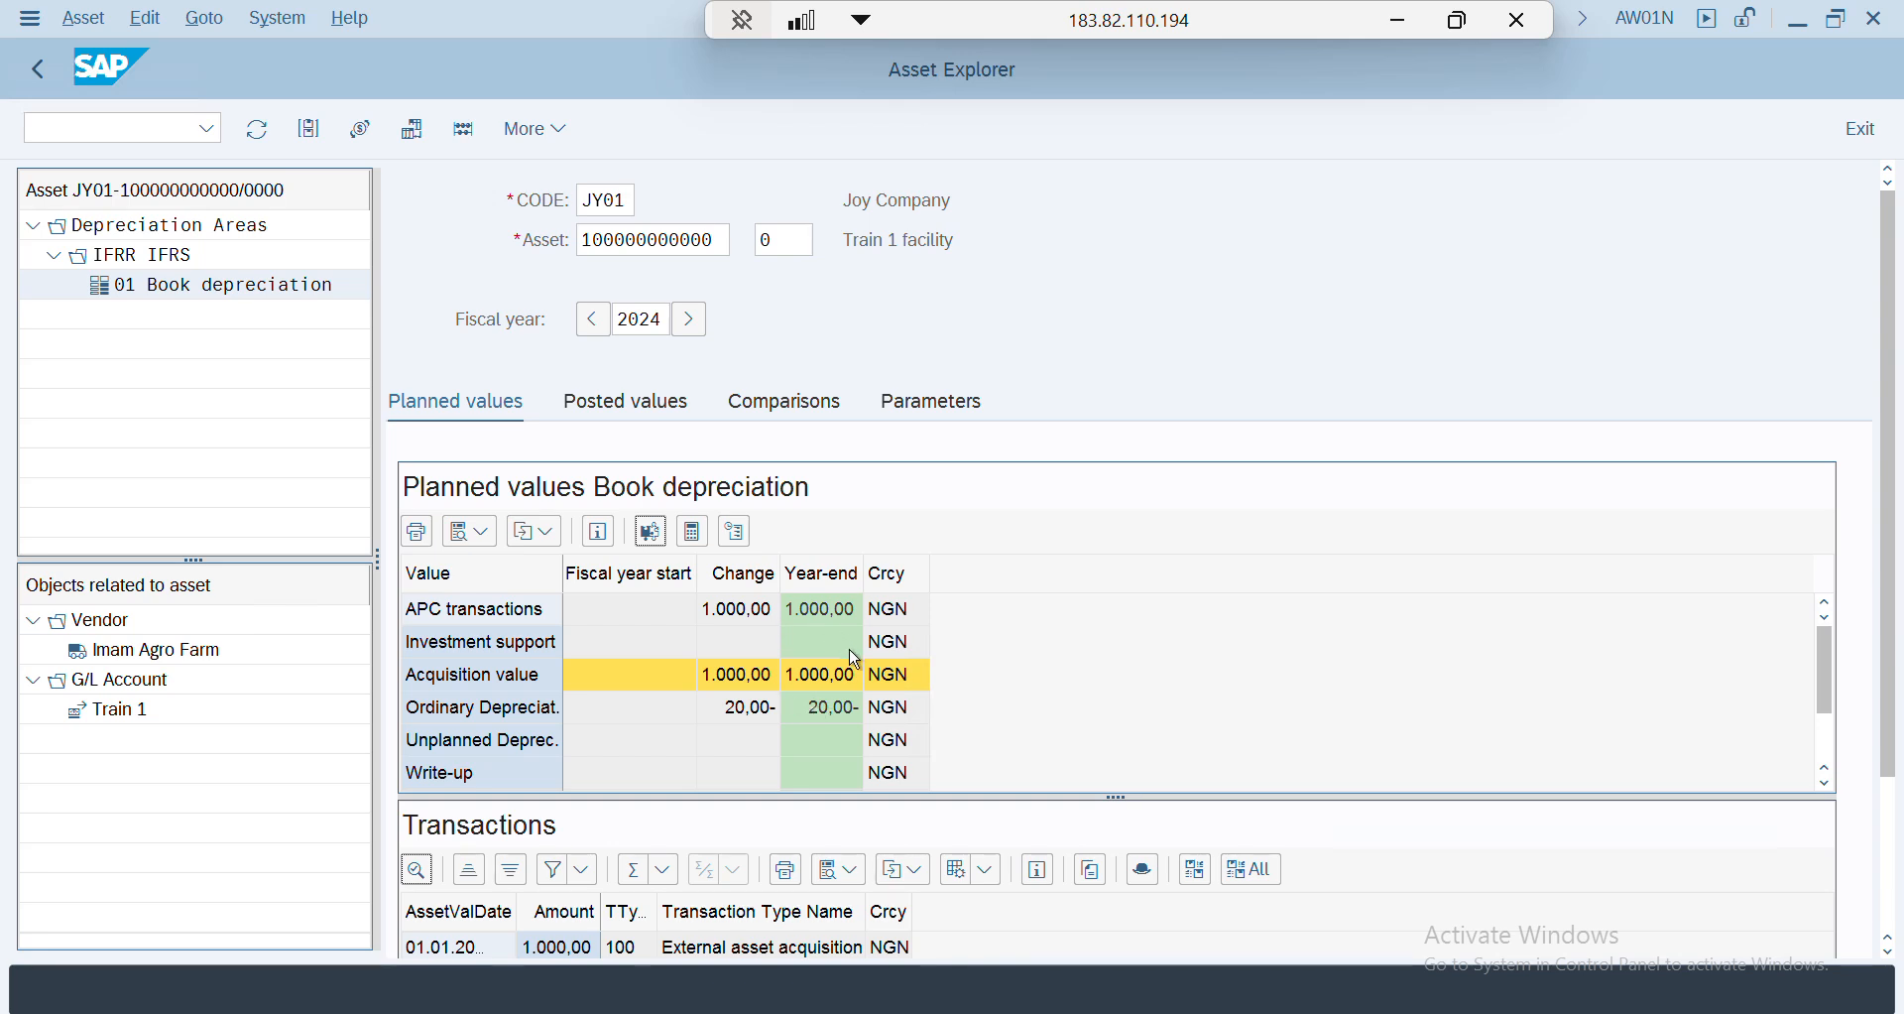
pyautogui.click(309, 129)
pyautogui.click(693, 326)
pyautogui.moveTo(382, 474); pyautogui.dragTo(322, 479)
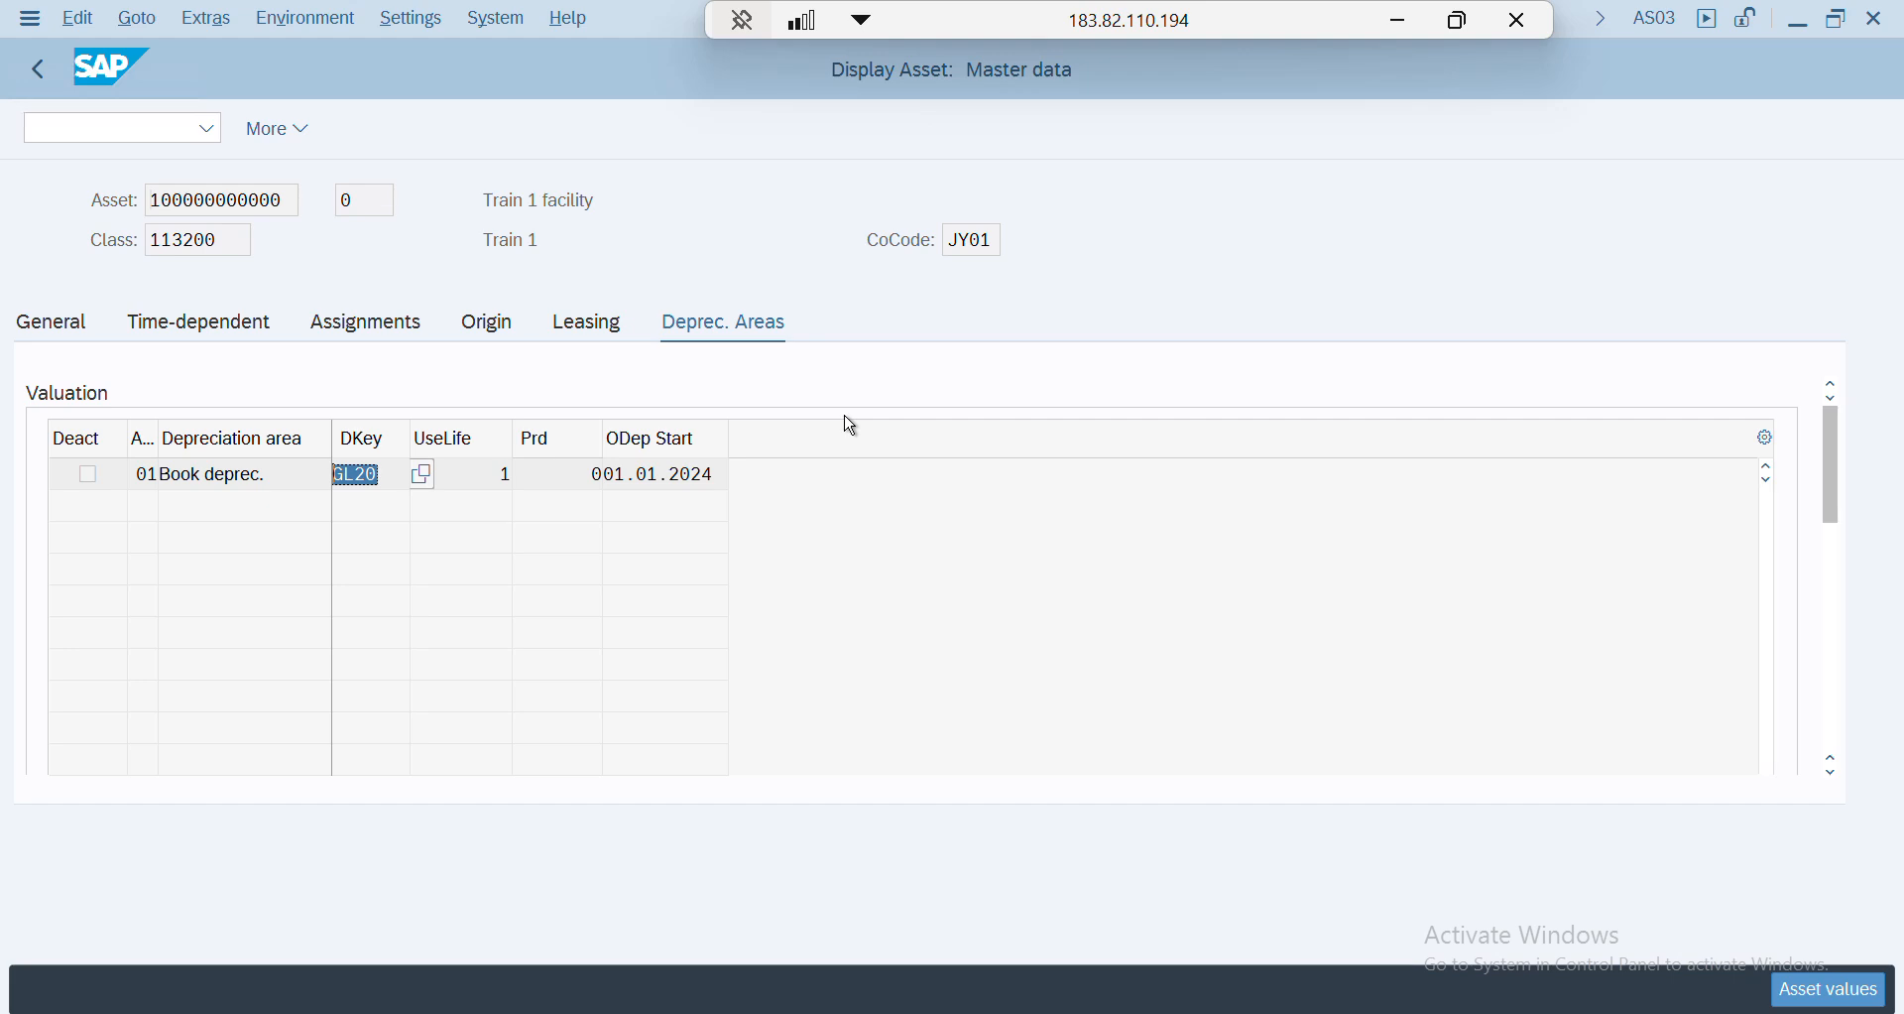
# - Open the customizing implementation guide with transaction spro and expand Asset Accounting under Financial Accounting
pyautogui.hotkey('shift', 'F3')
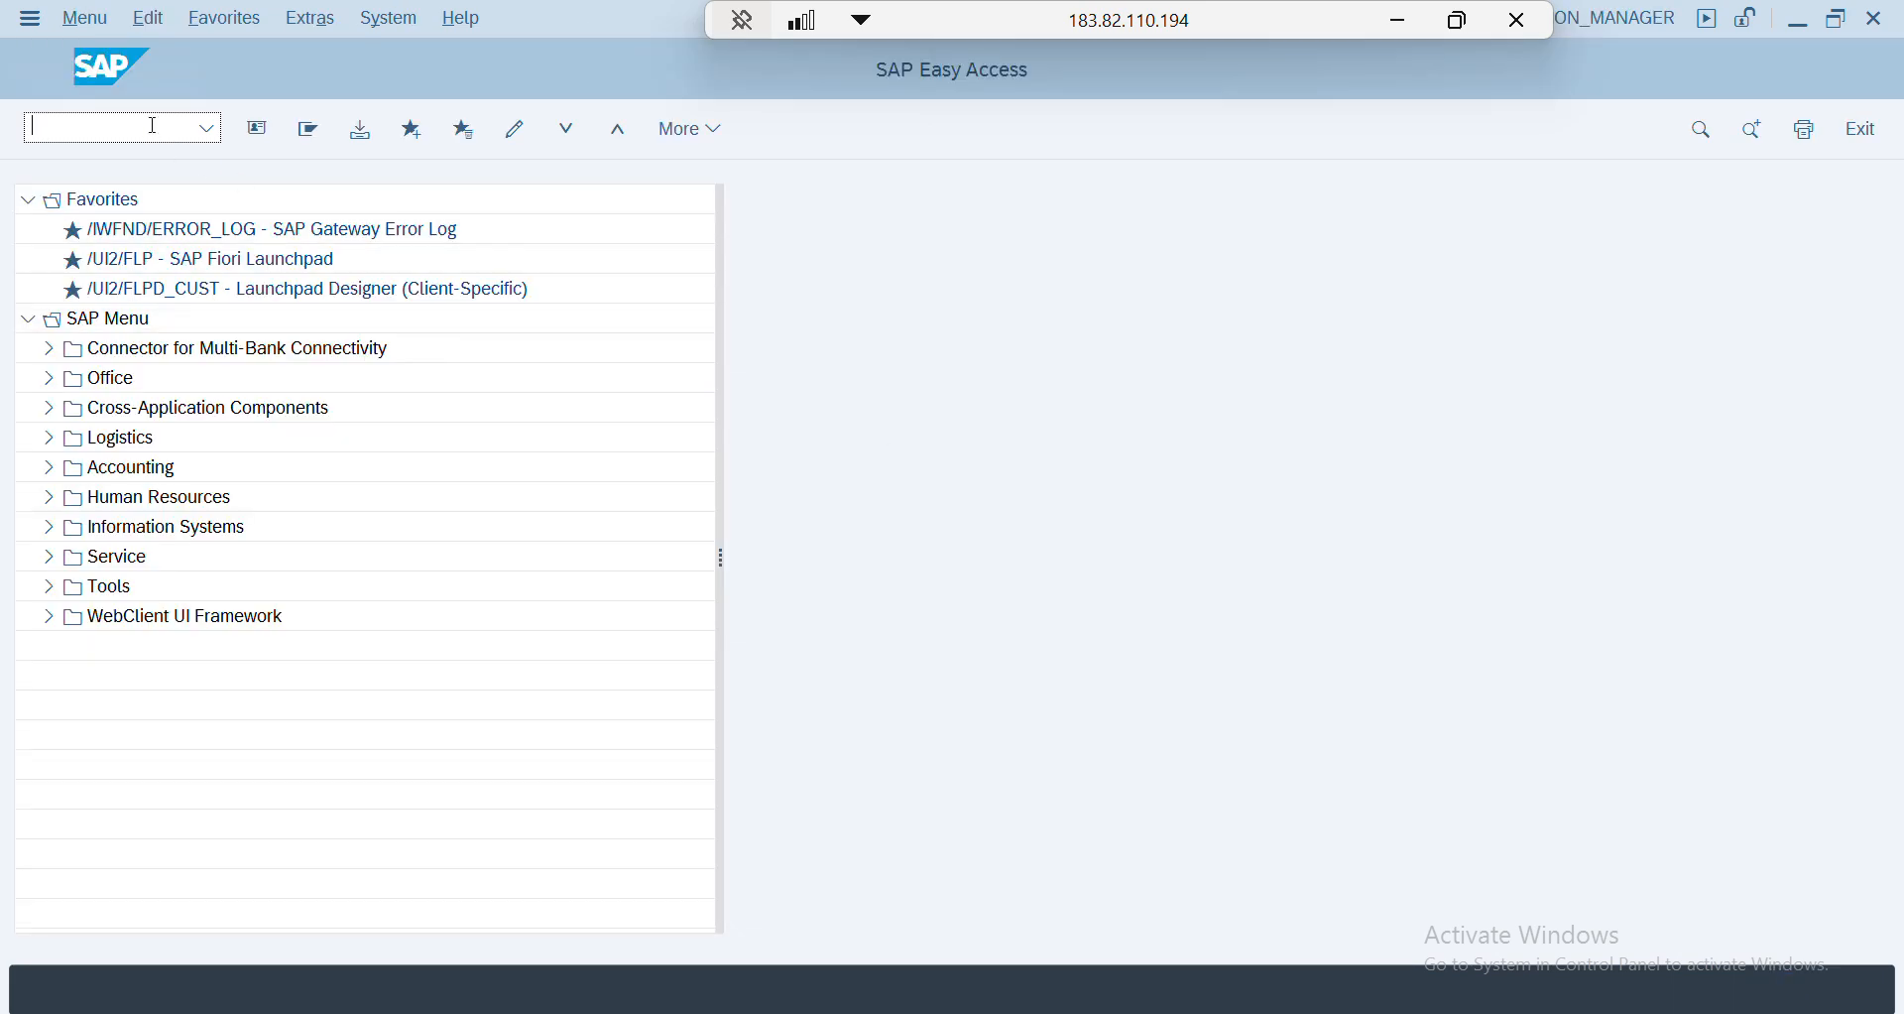
pyautogui.write('spro')
pyautogui.press('Return')
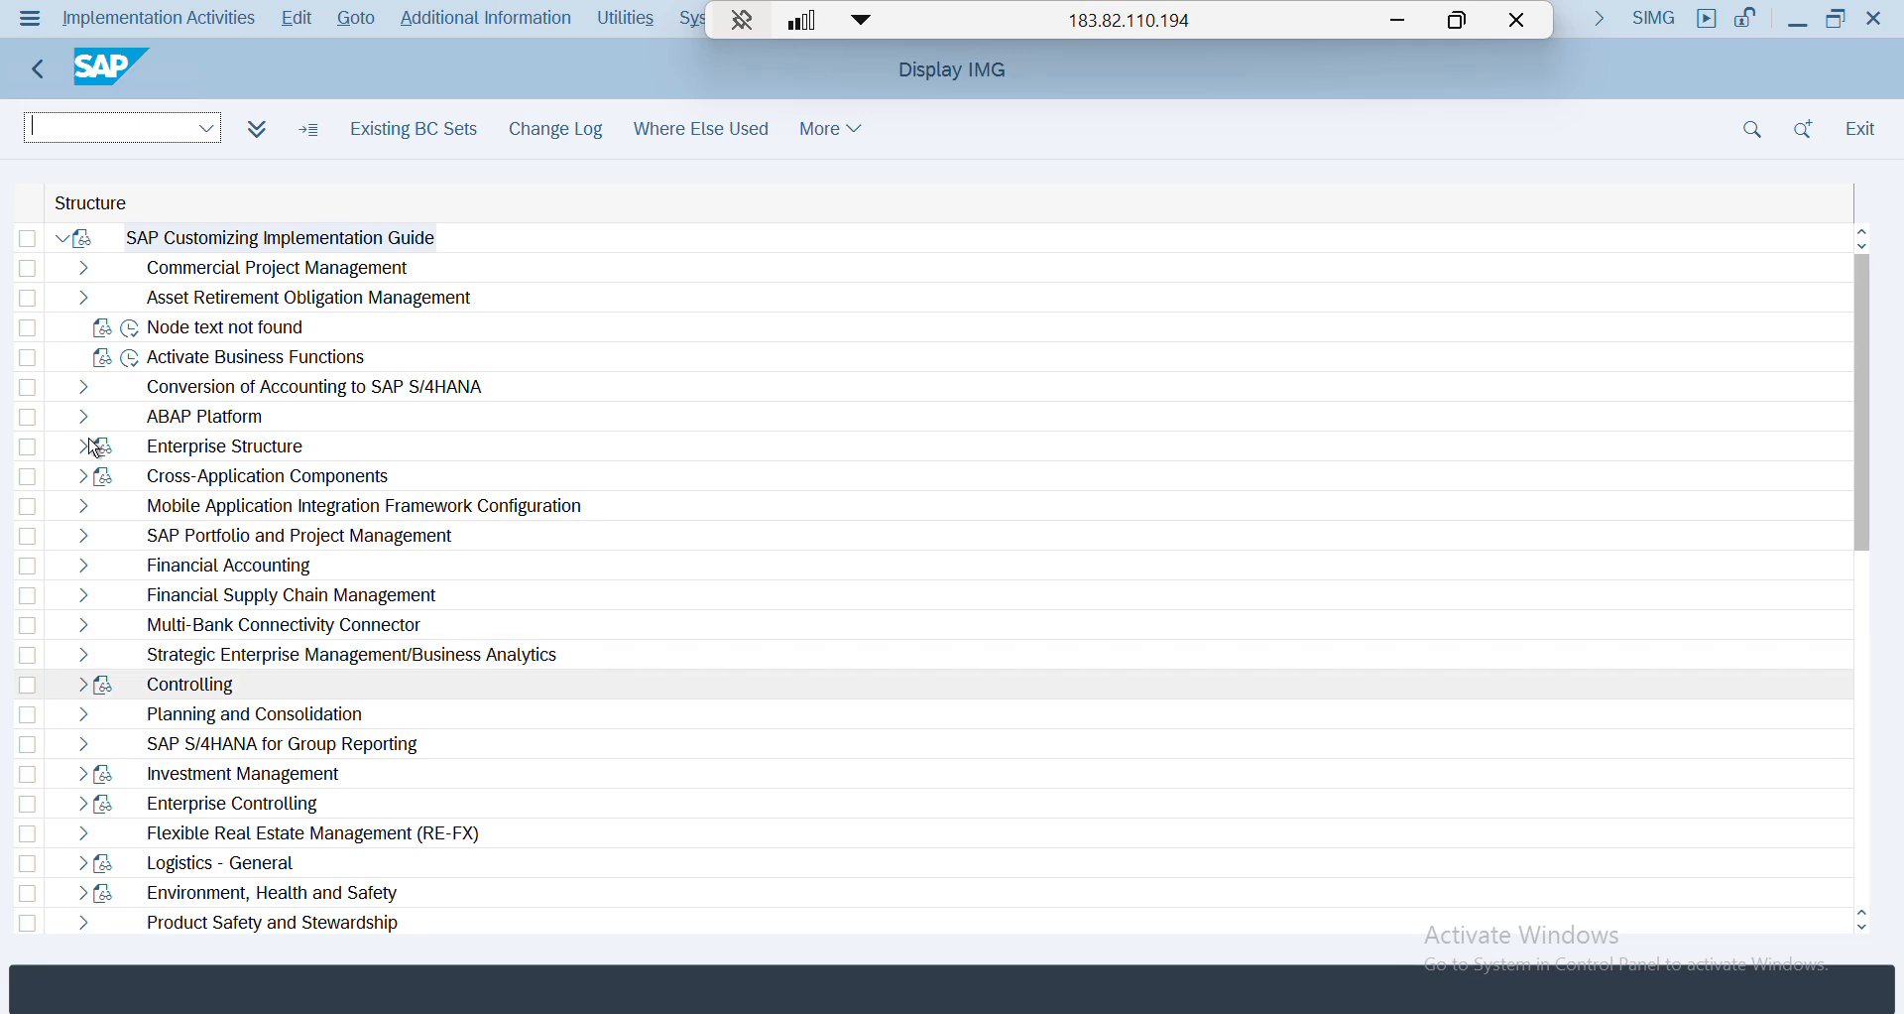
pyautogui.click(85, 568)
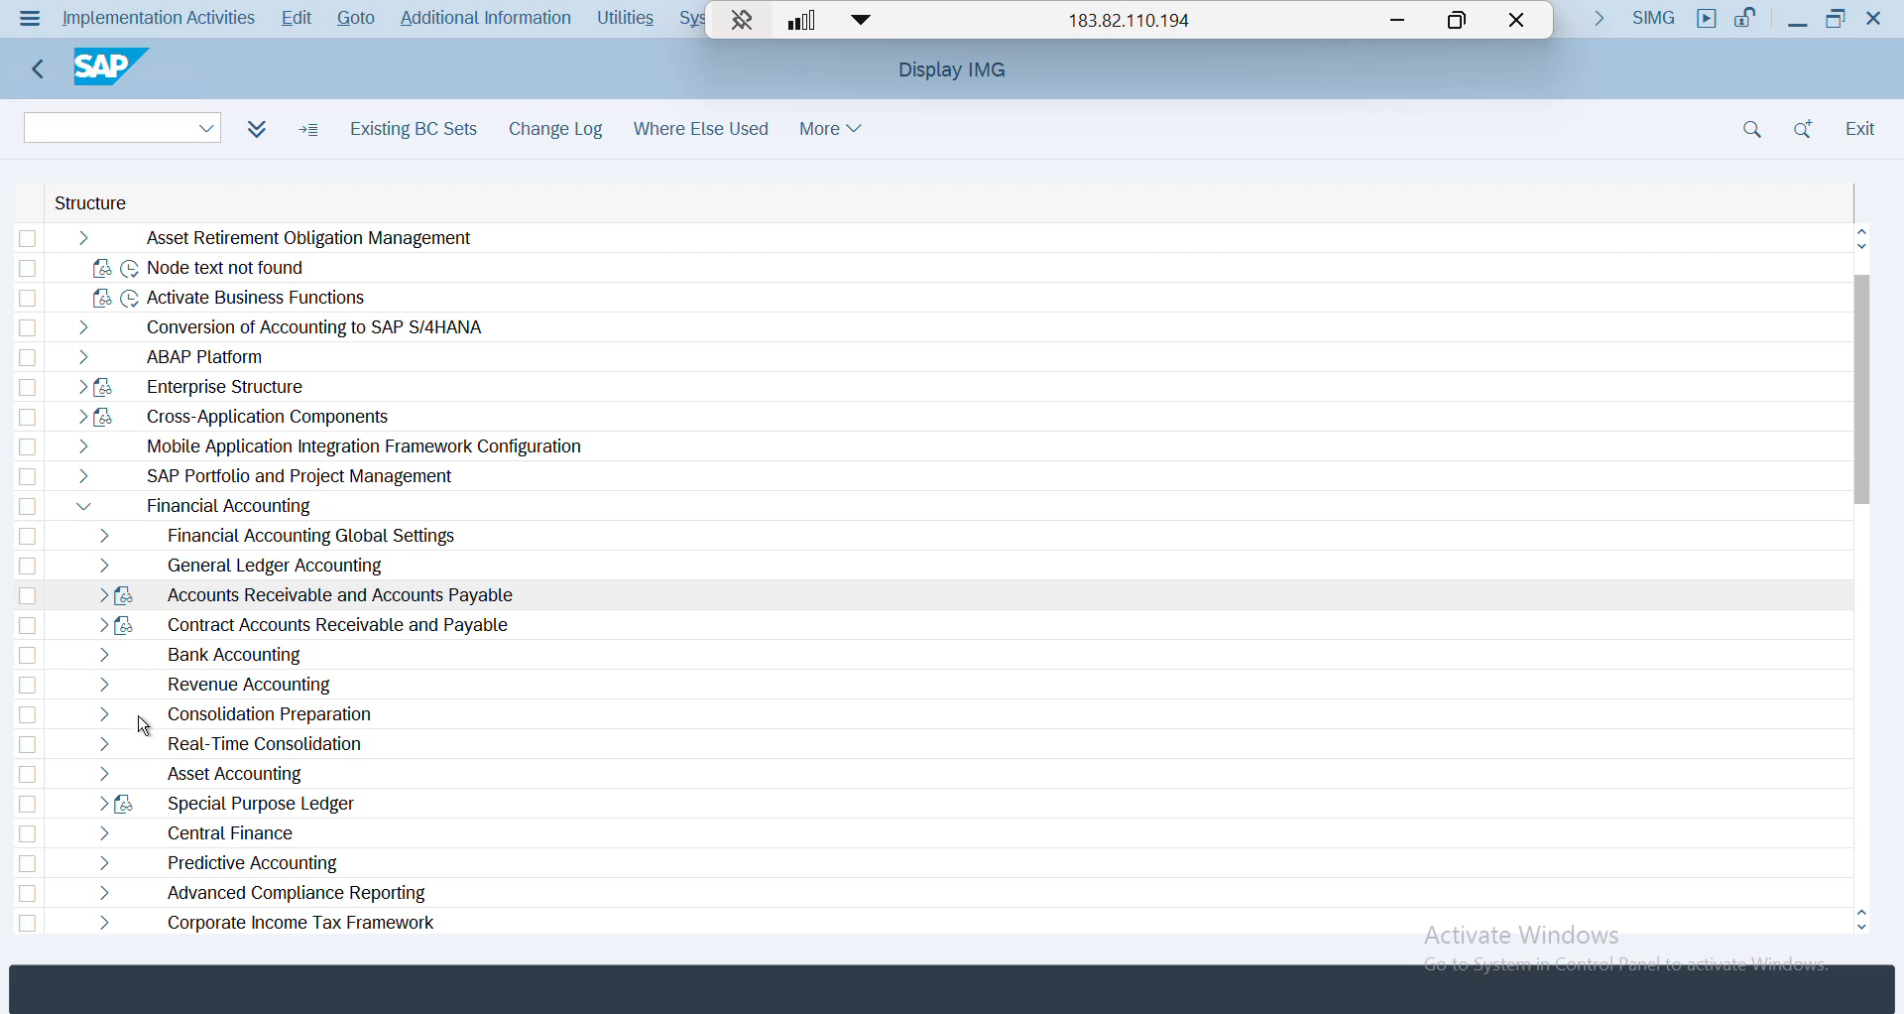
pyautogui.scroll(-1, 203, 789)
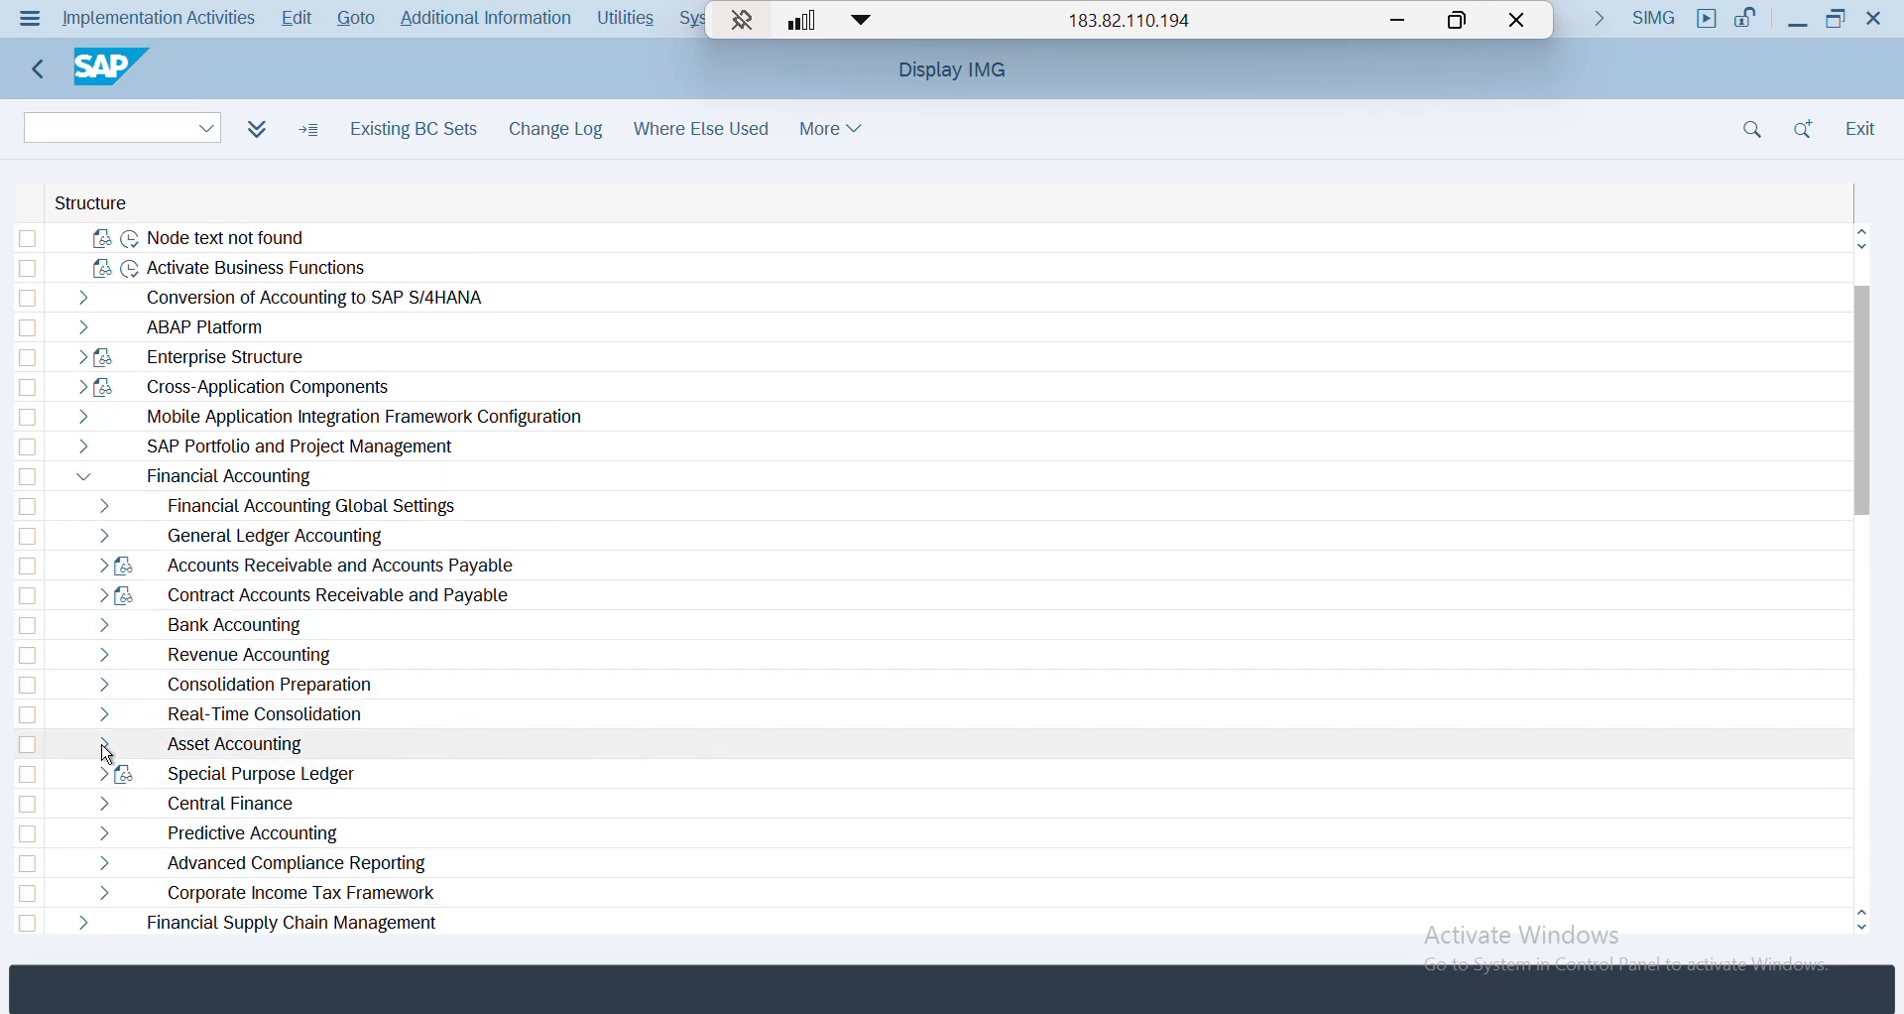
pyautogui.click(105, 746)
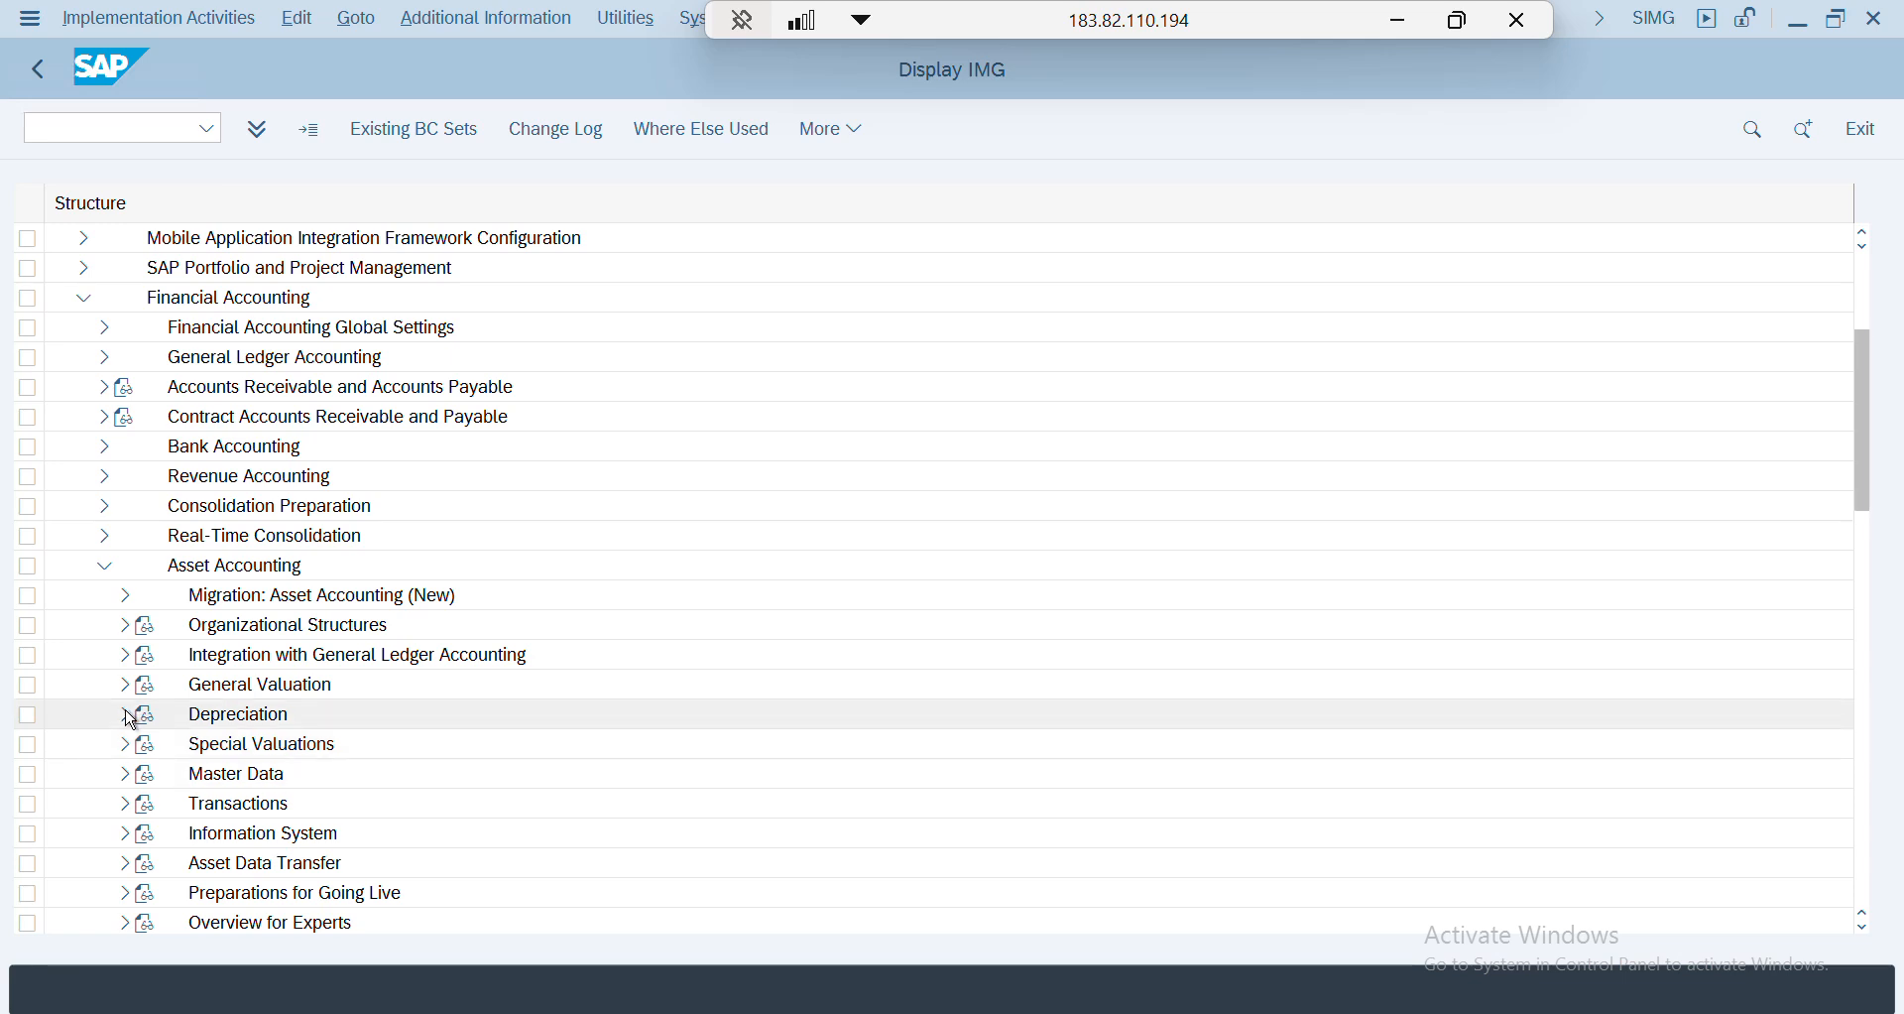
# - Open Maintain Depreciation Key under Depreciation, Valuation Methods, Depreciation Key for chart of depreciation JY01
pyautogui.click(125, 716)
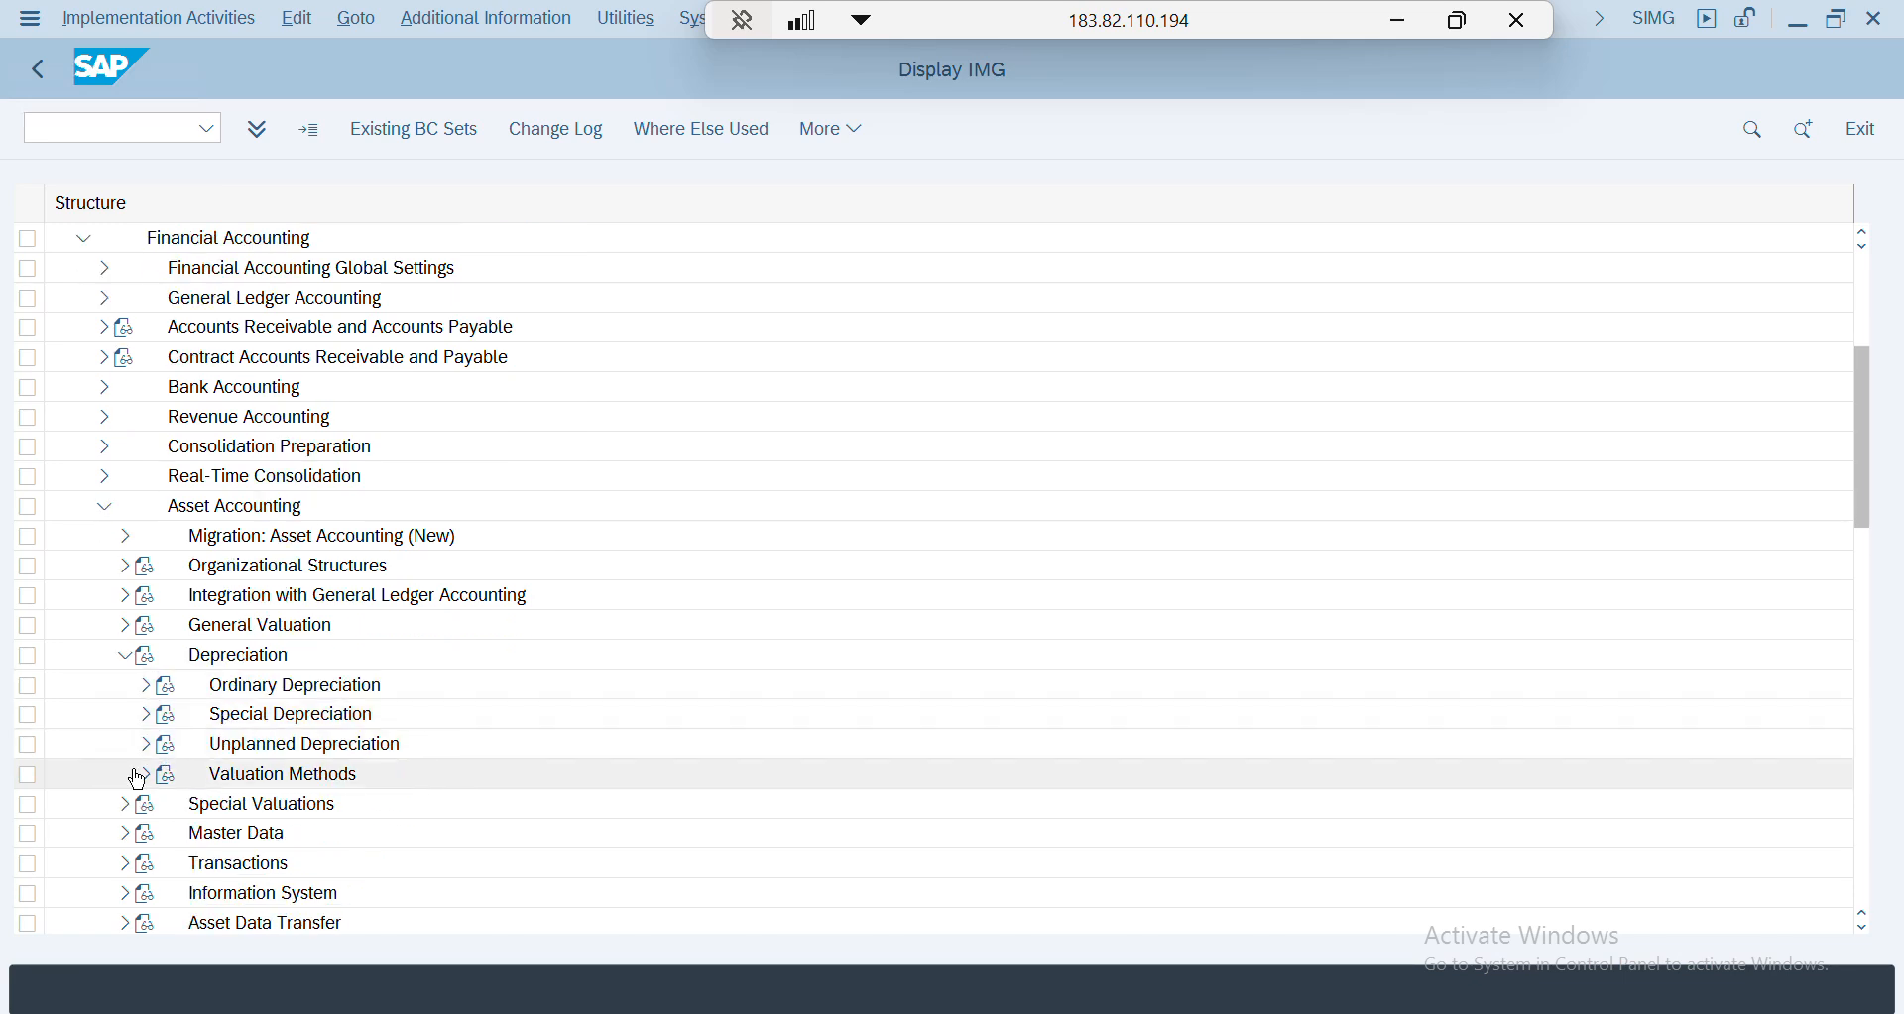
pyautogui.click(145, 777)
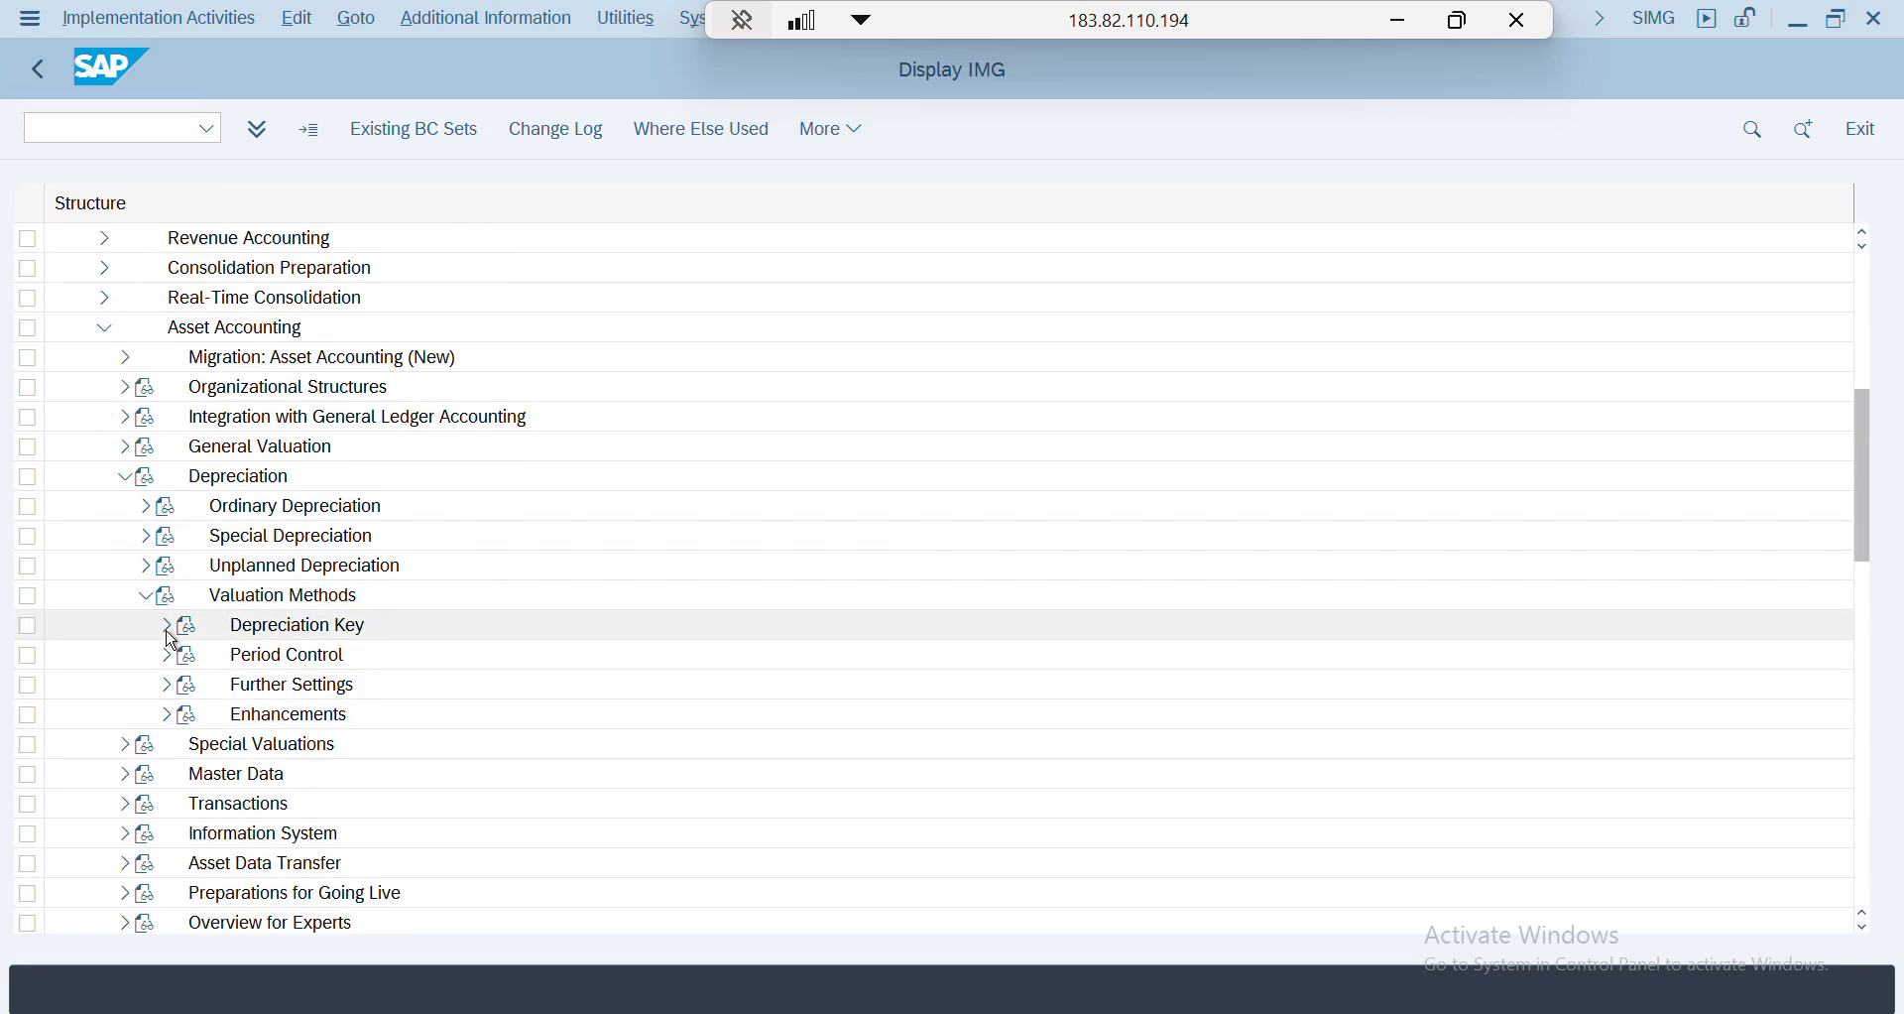
pyautogui.click(167, 628)
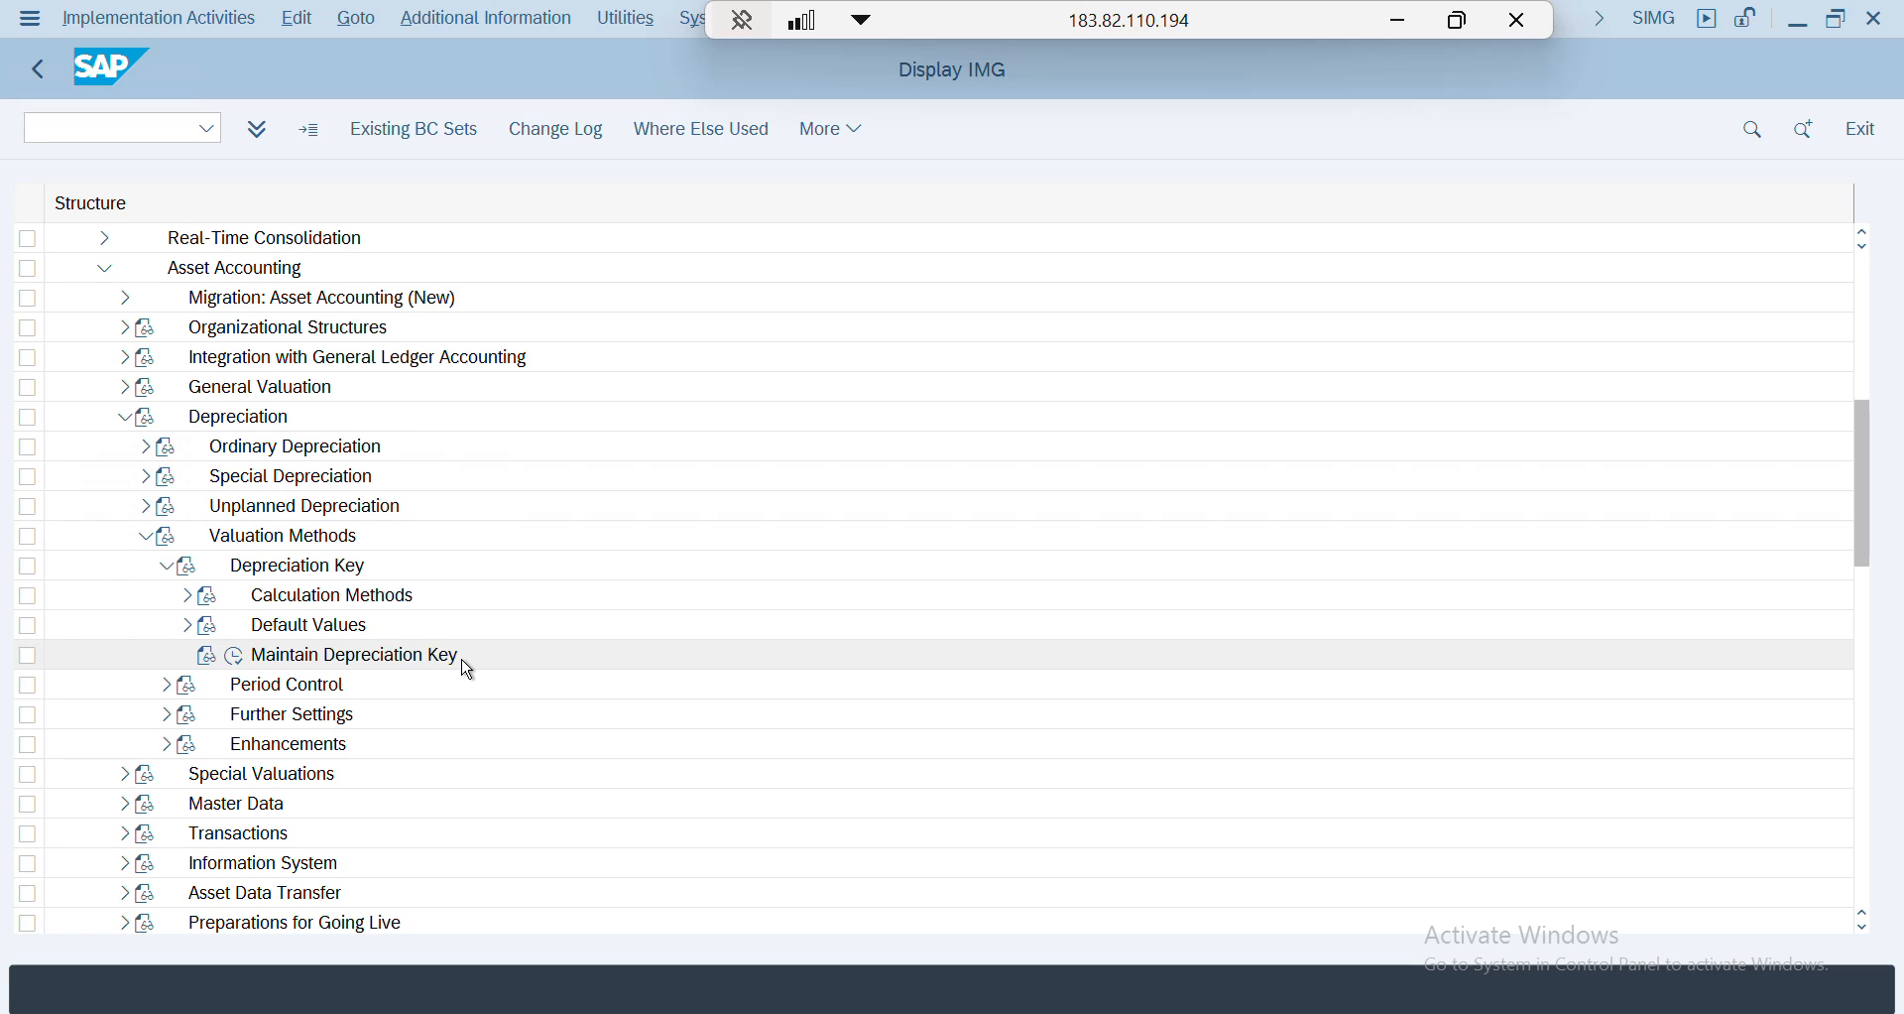
pyautogui.click(236, 657)
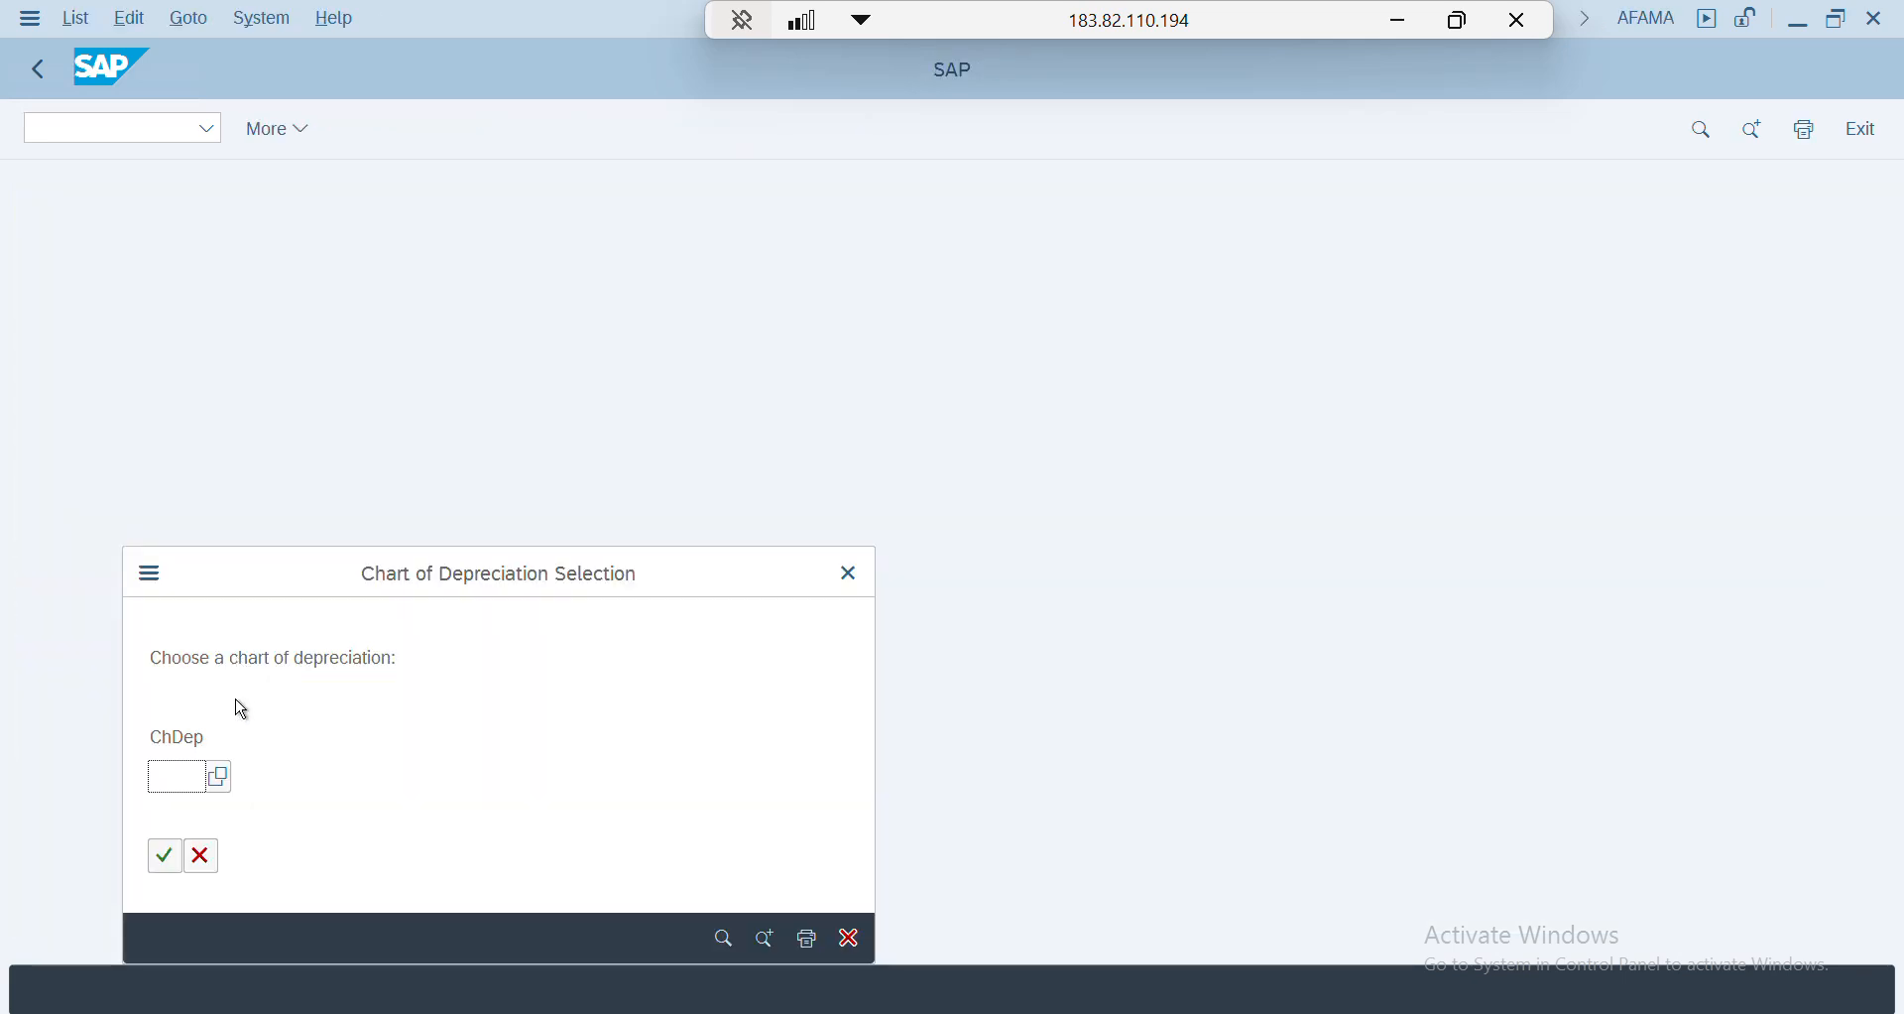
pyautogui.write('jy01')
pyautogui.press('Return')
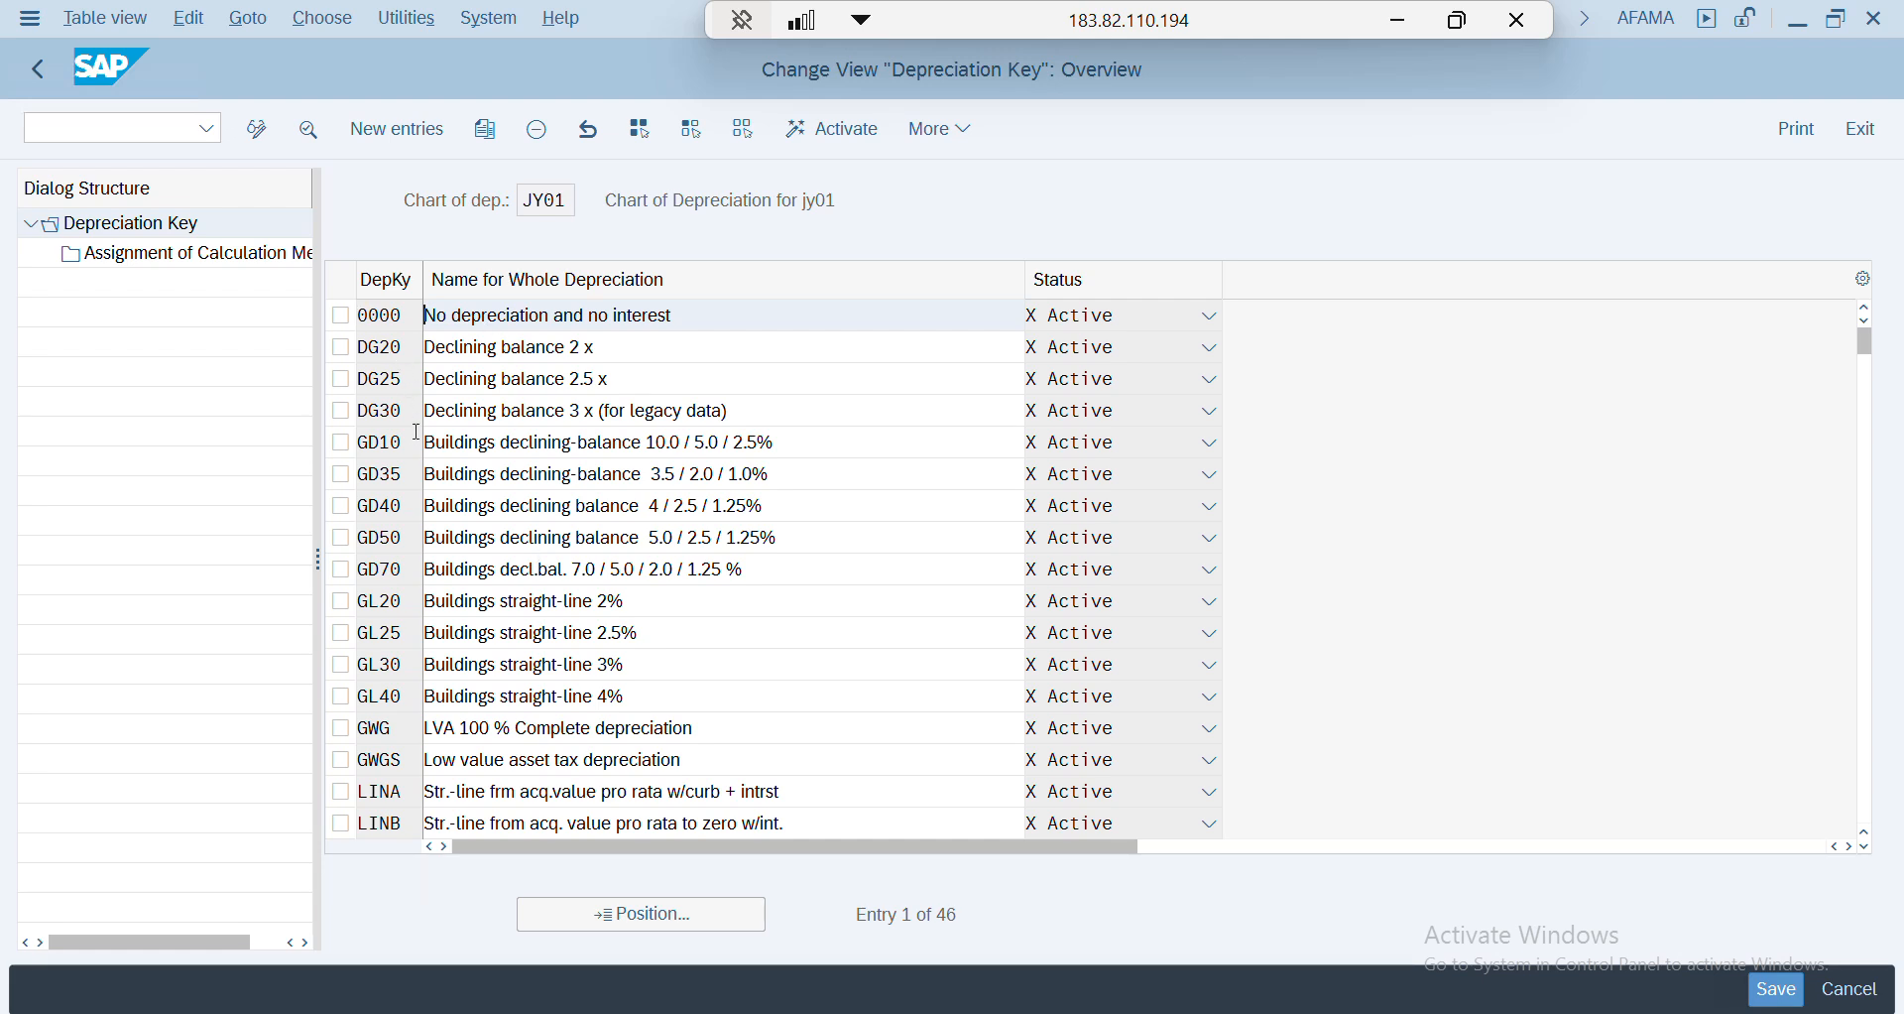
# - Compare the asset's depreciation key GL20 with its entry in the depreciation key list, and reopen the asset's values
pyautogui.hotkey('alt', 'Tab')
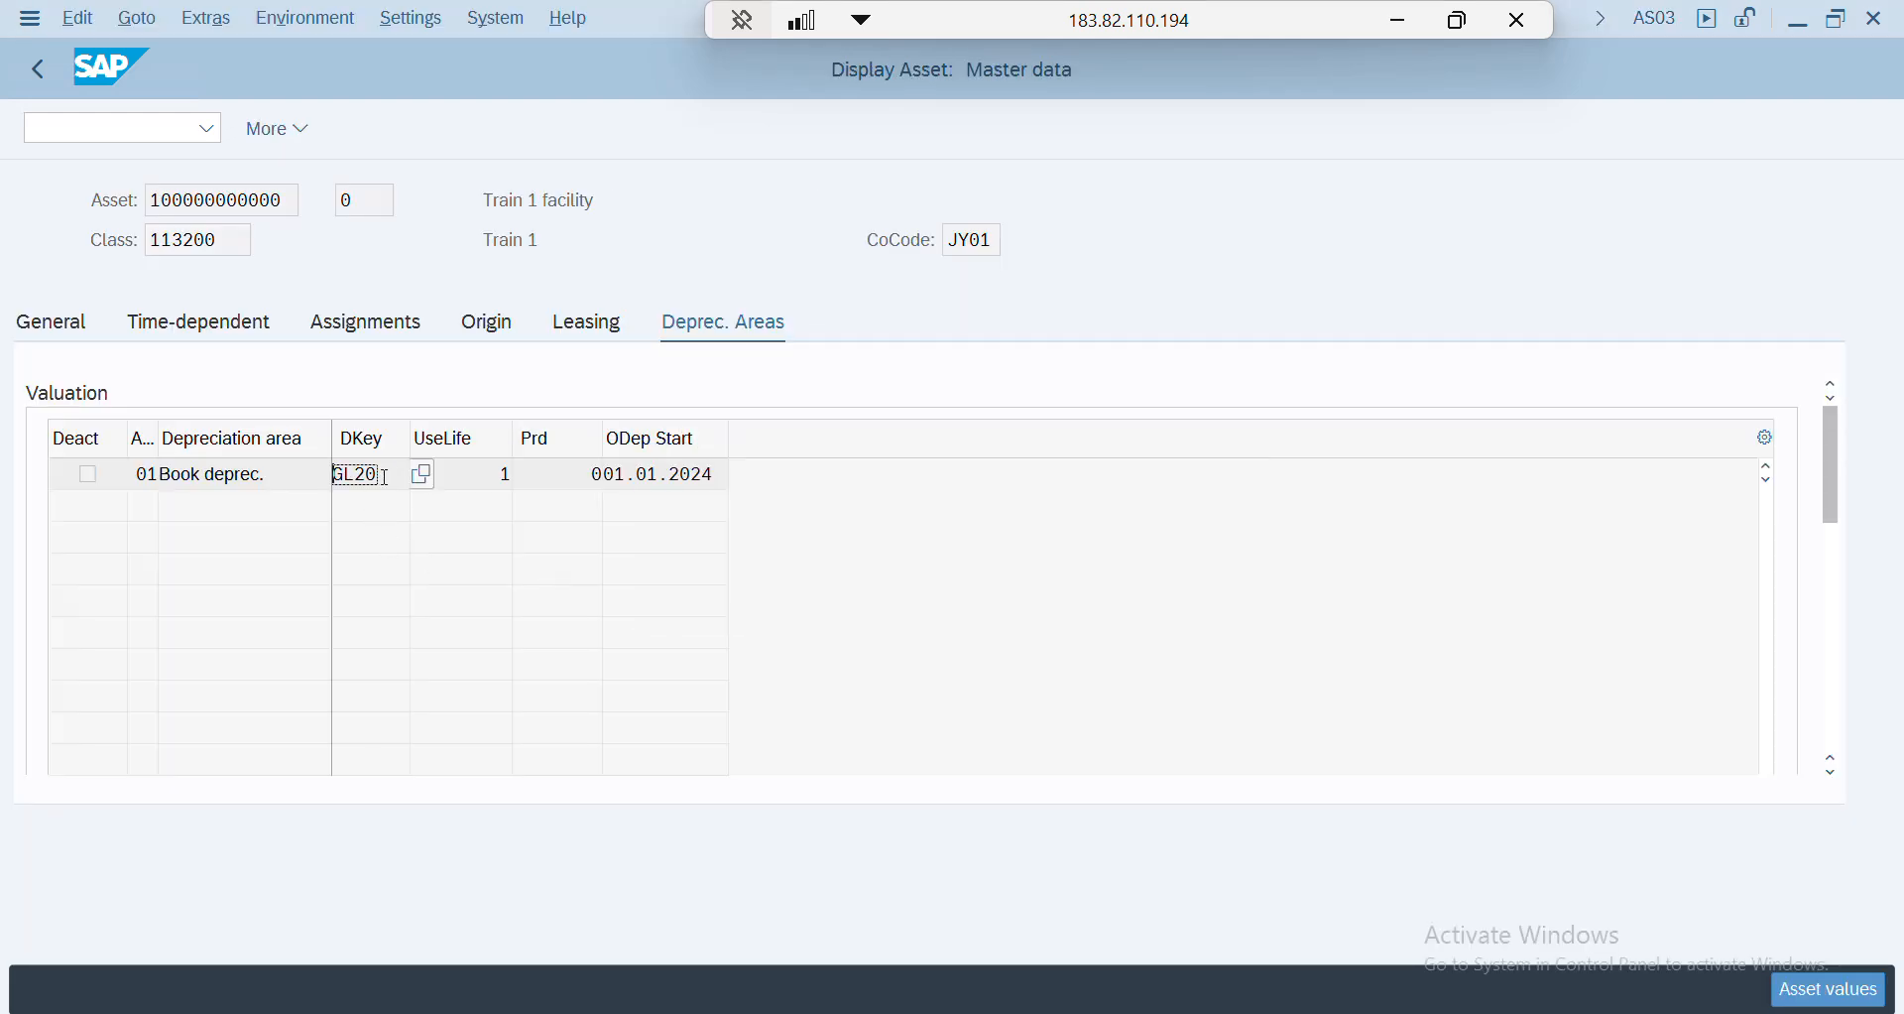
pyautogui.hotkey('alt', 'Tab')
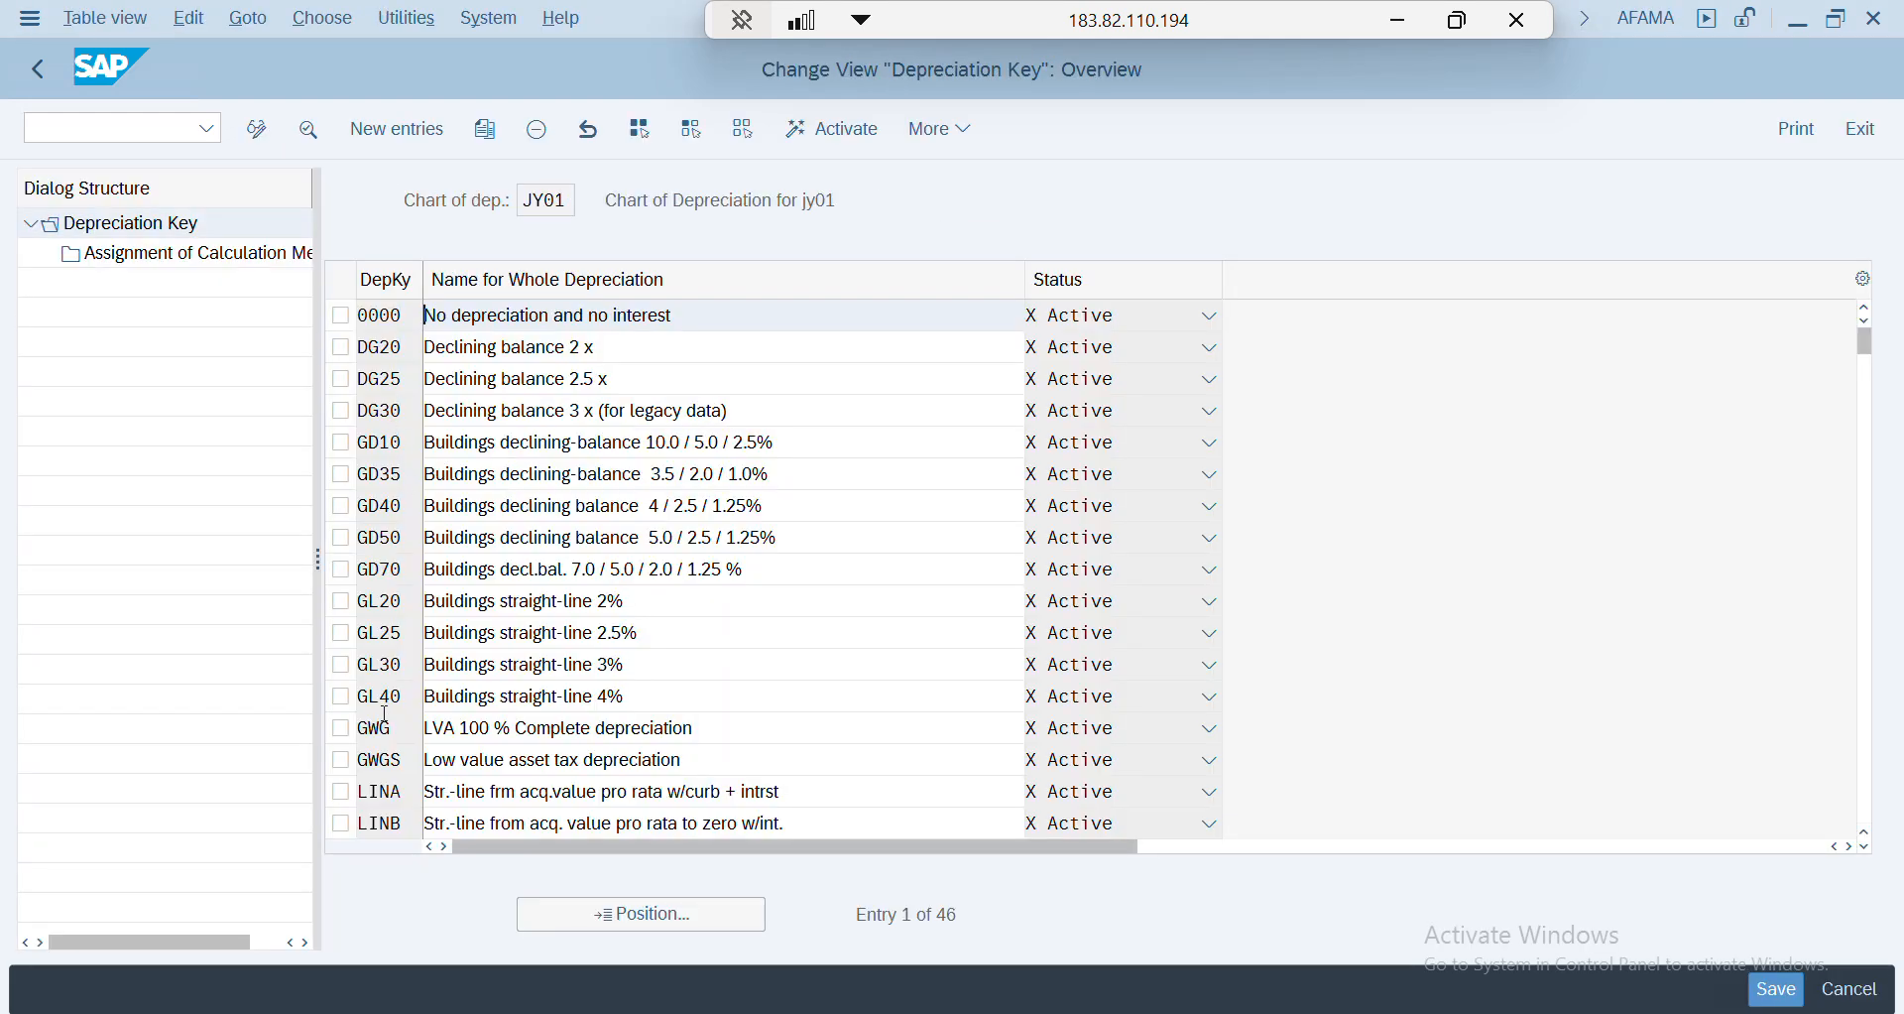
pyautogui.click(633, 603)
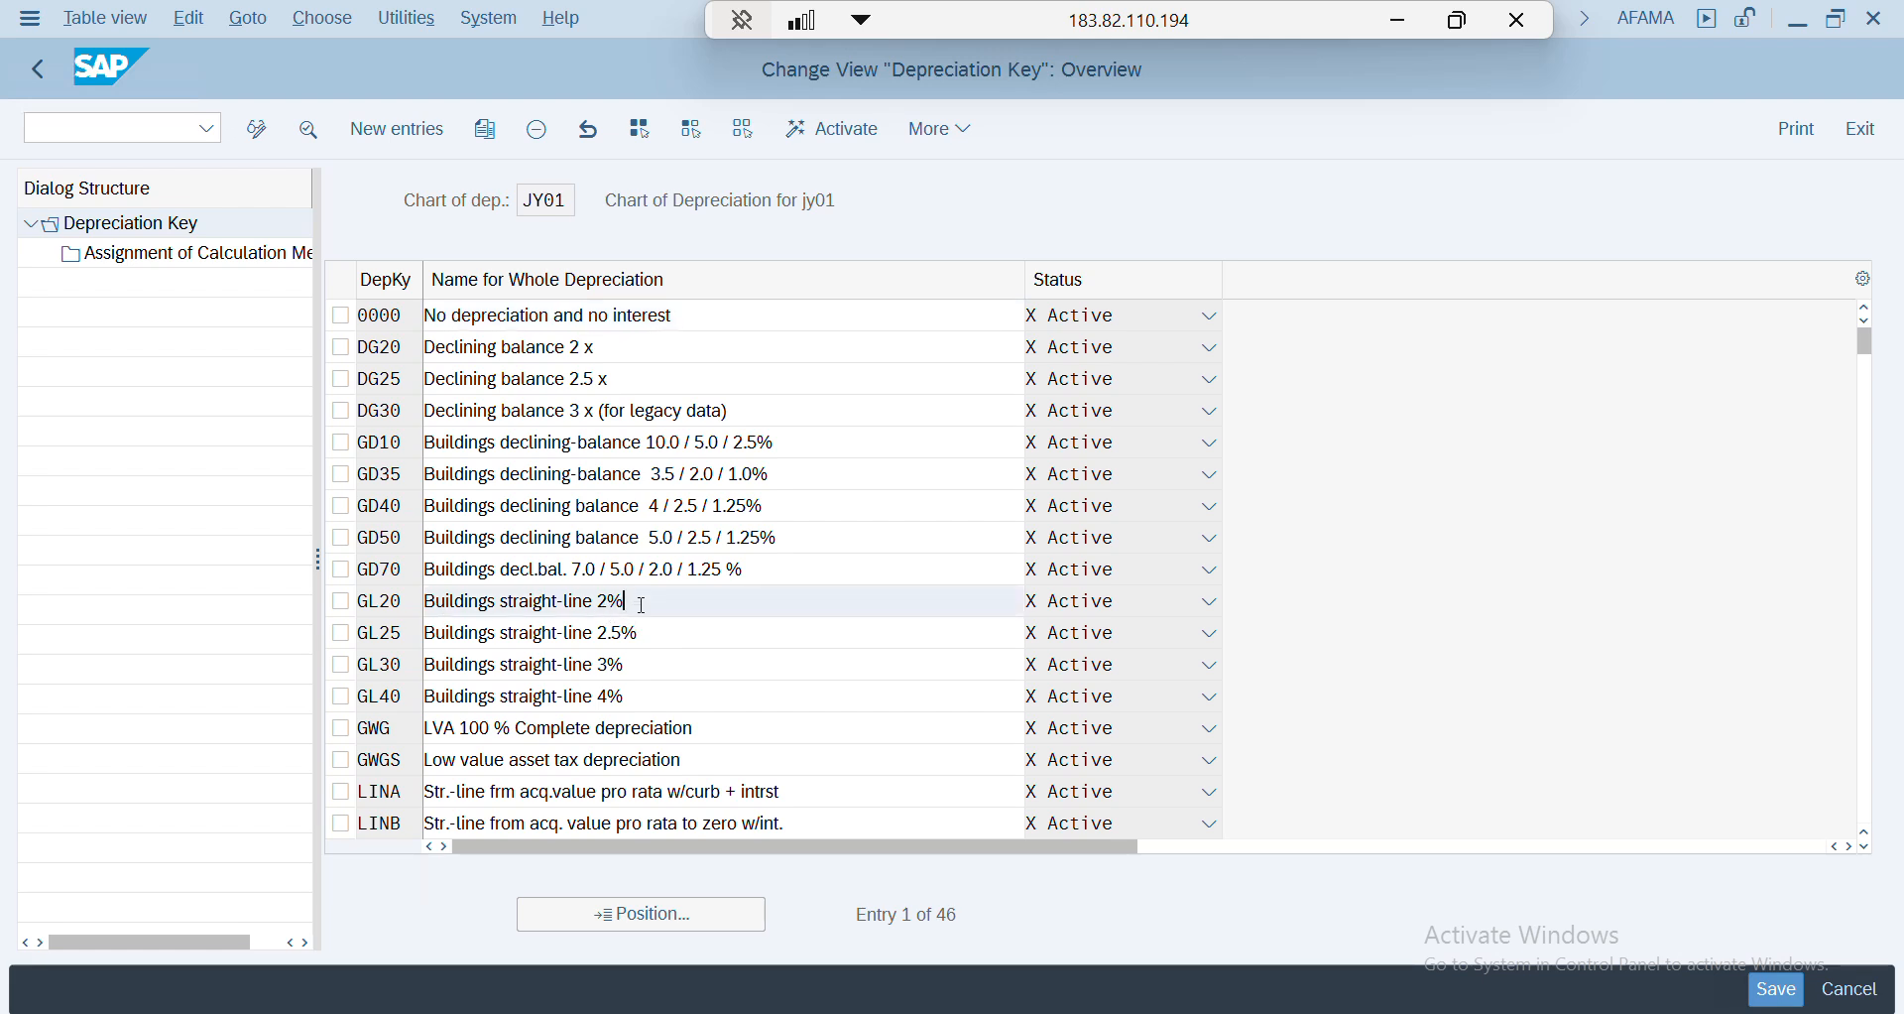
pyautogui.hotkey('alt', 'Tab')
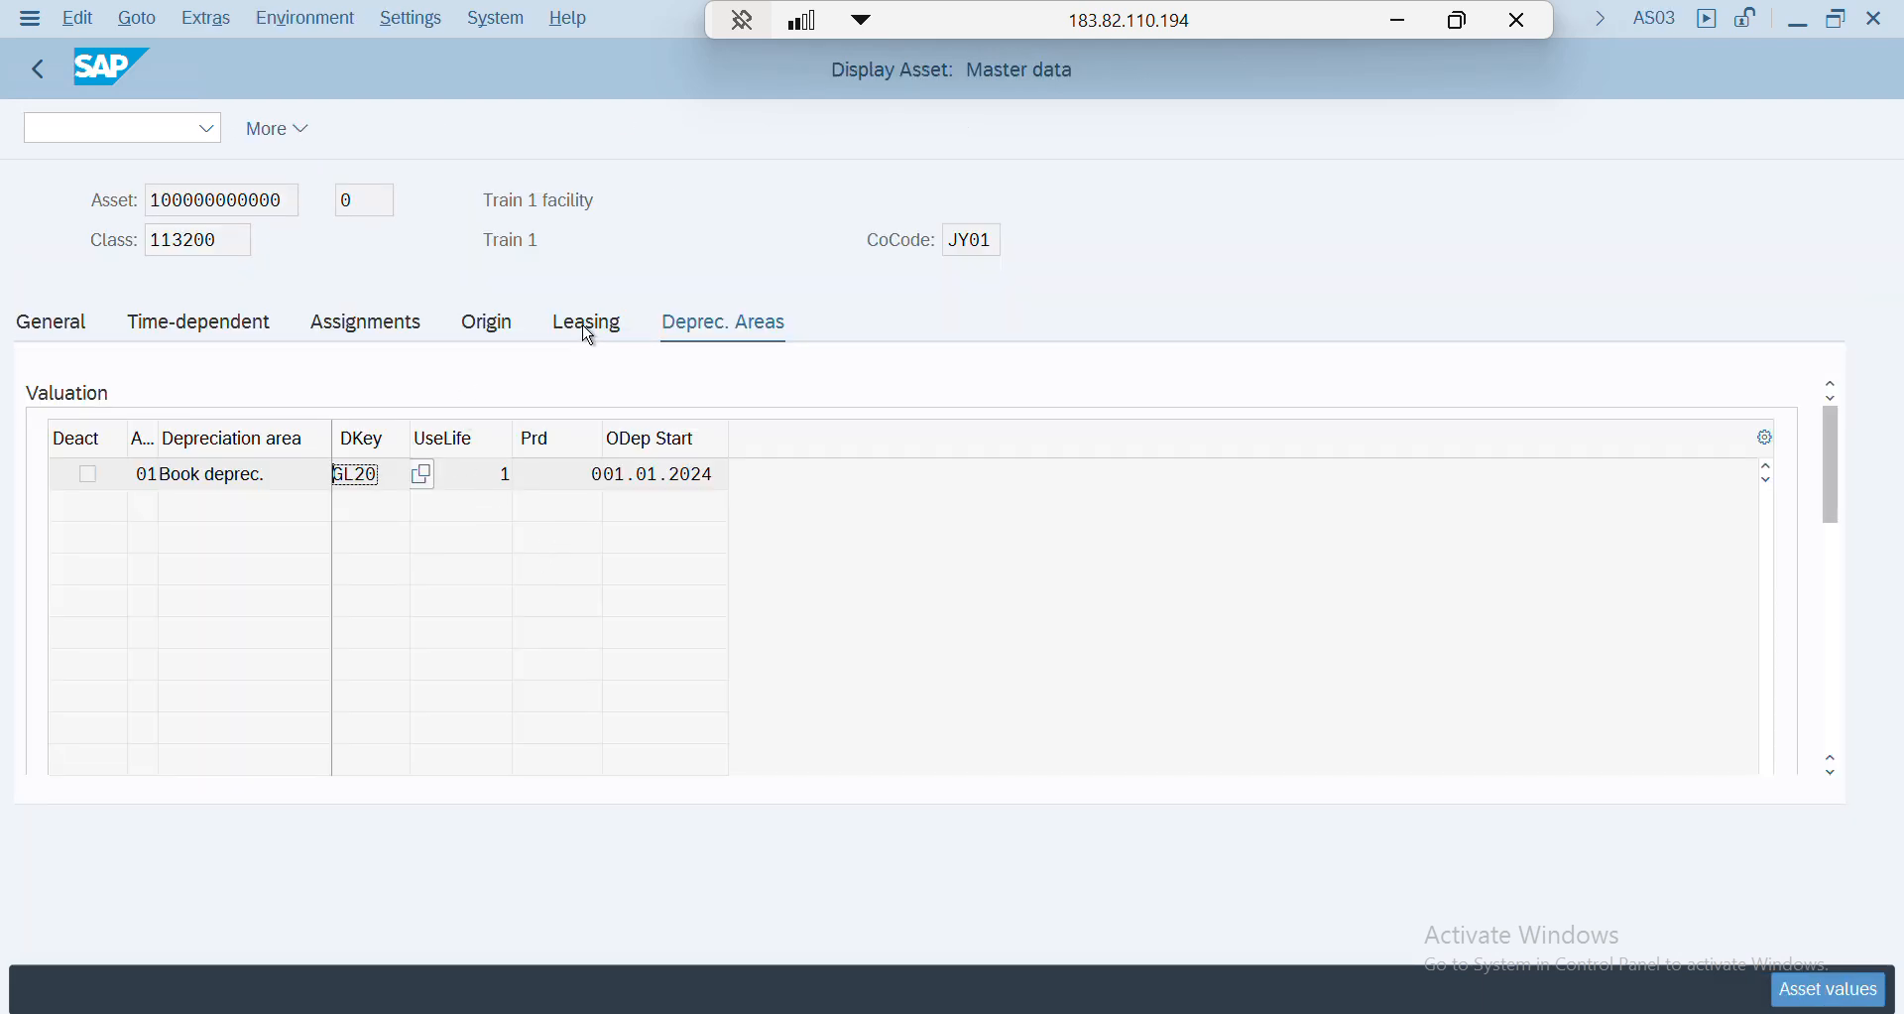
pyautogui.click(1794, 985)
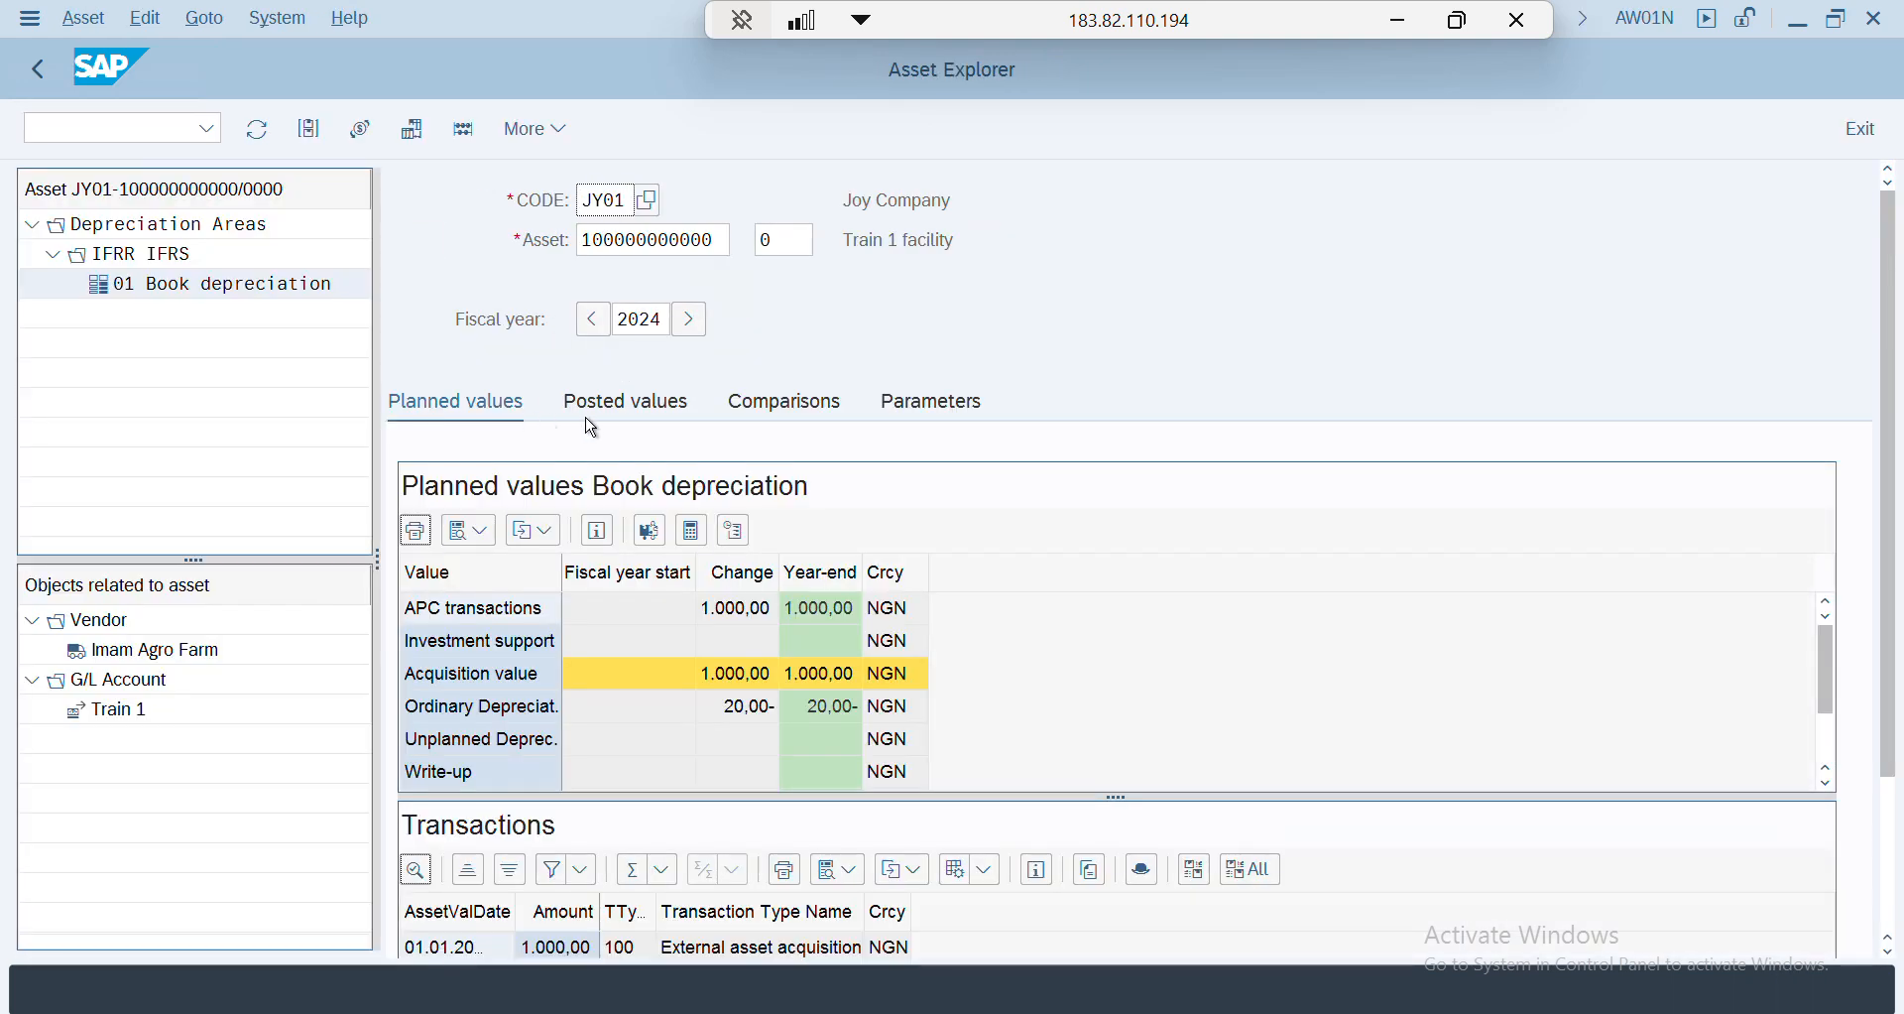
# - View the asset's planned depreciation calculation, and open the calculation method assignment of depreciation key GL20
pyautogui.click(651, 535)
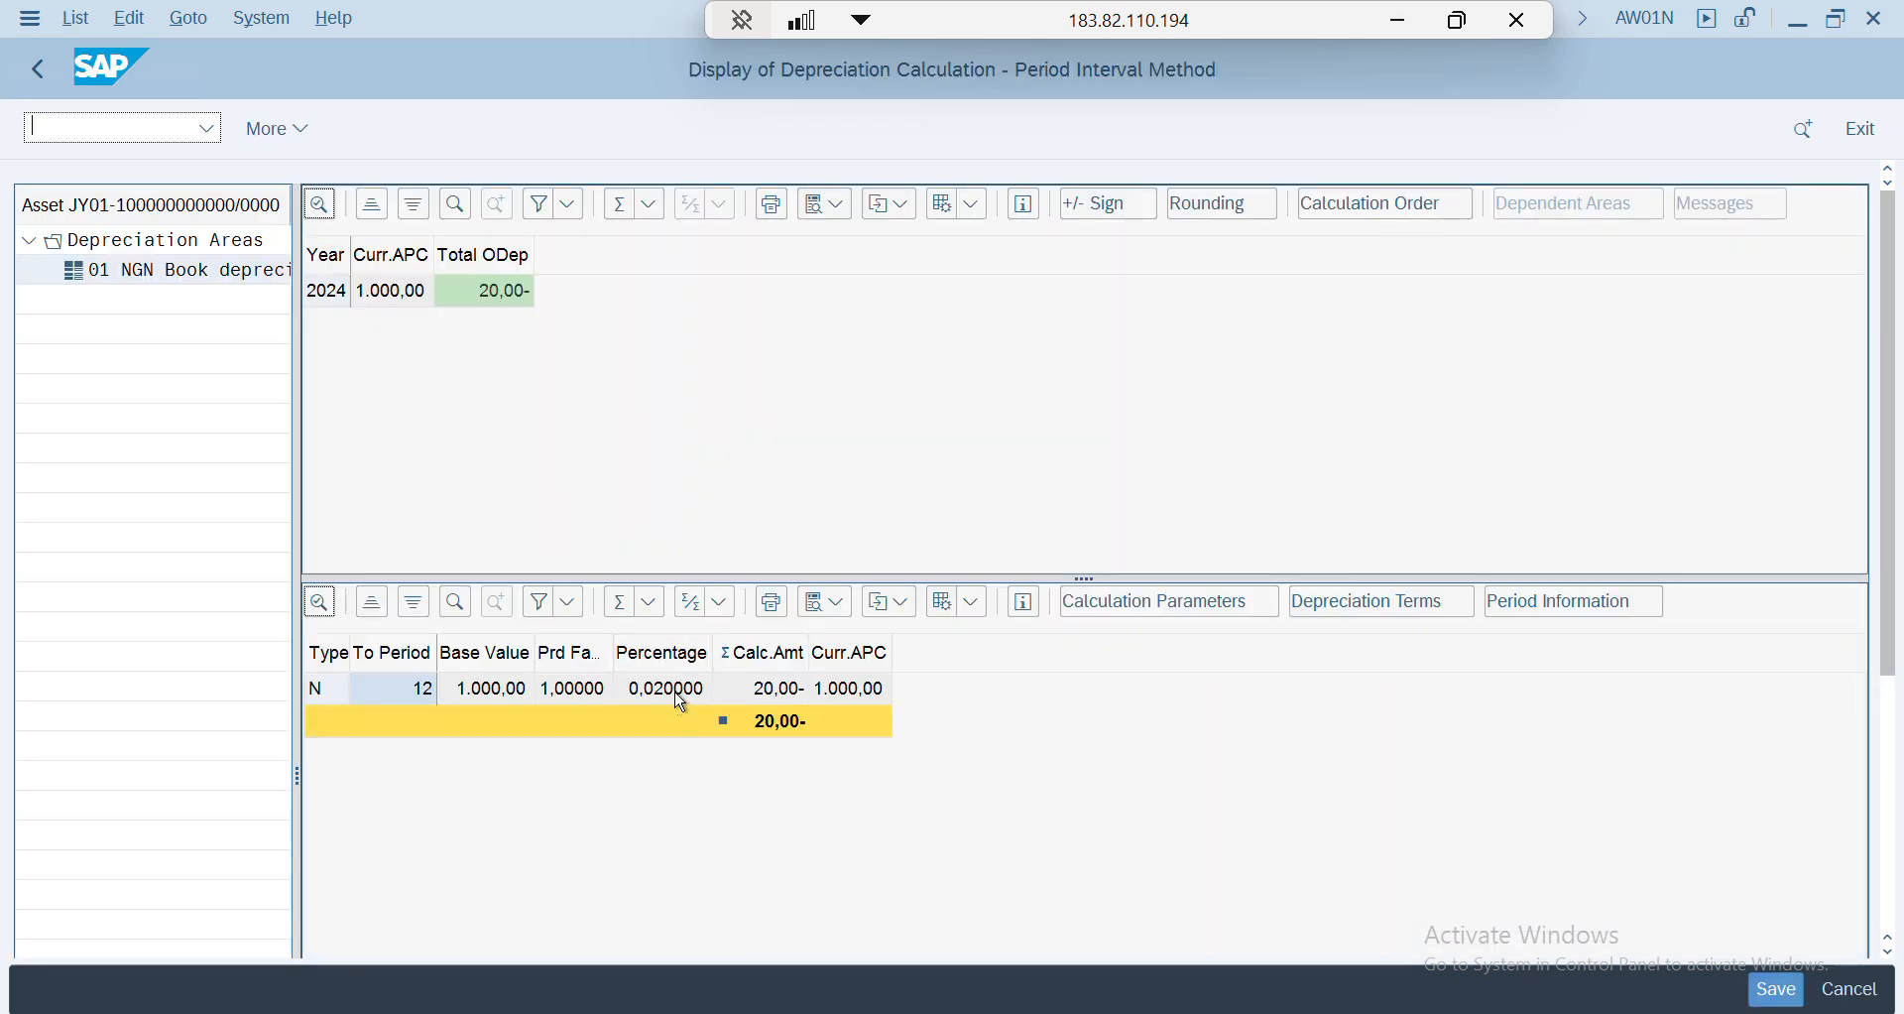
pyautogui.hotkey('alt', 'Tab')
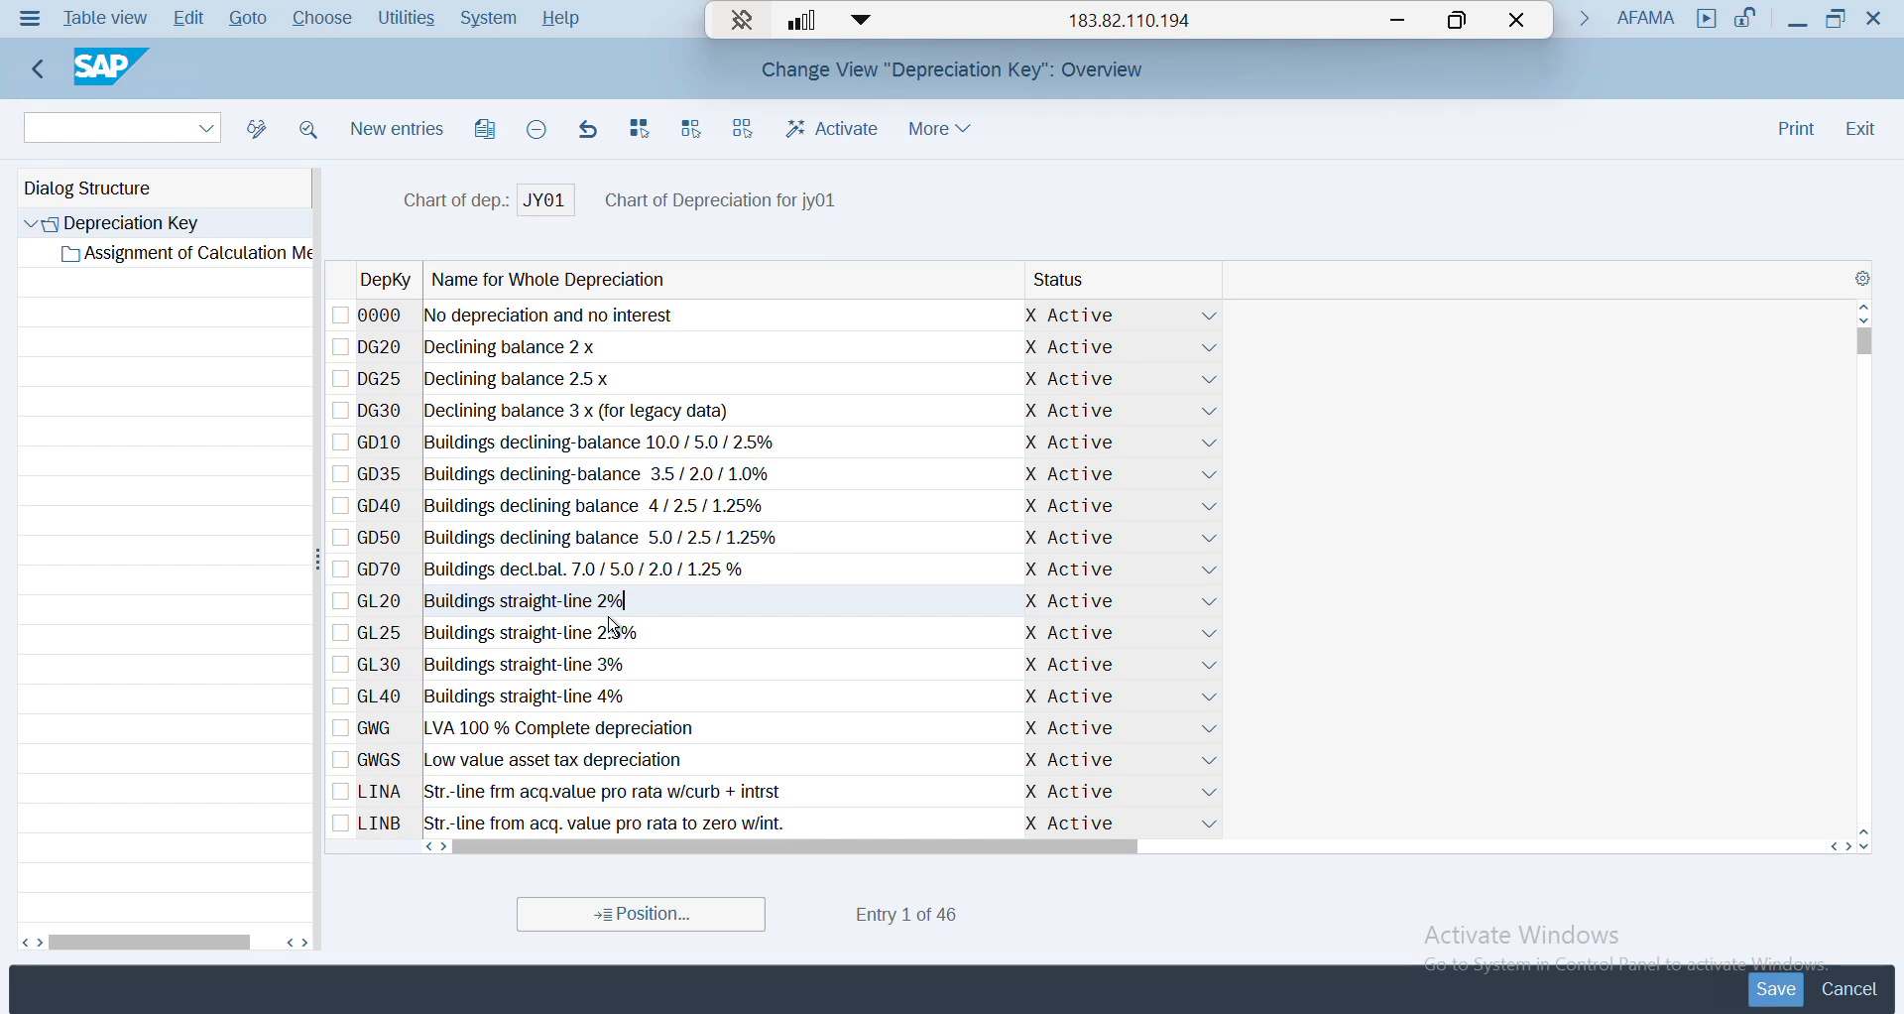
pyautogui.click(342, 605)
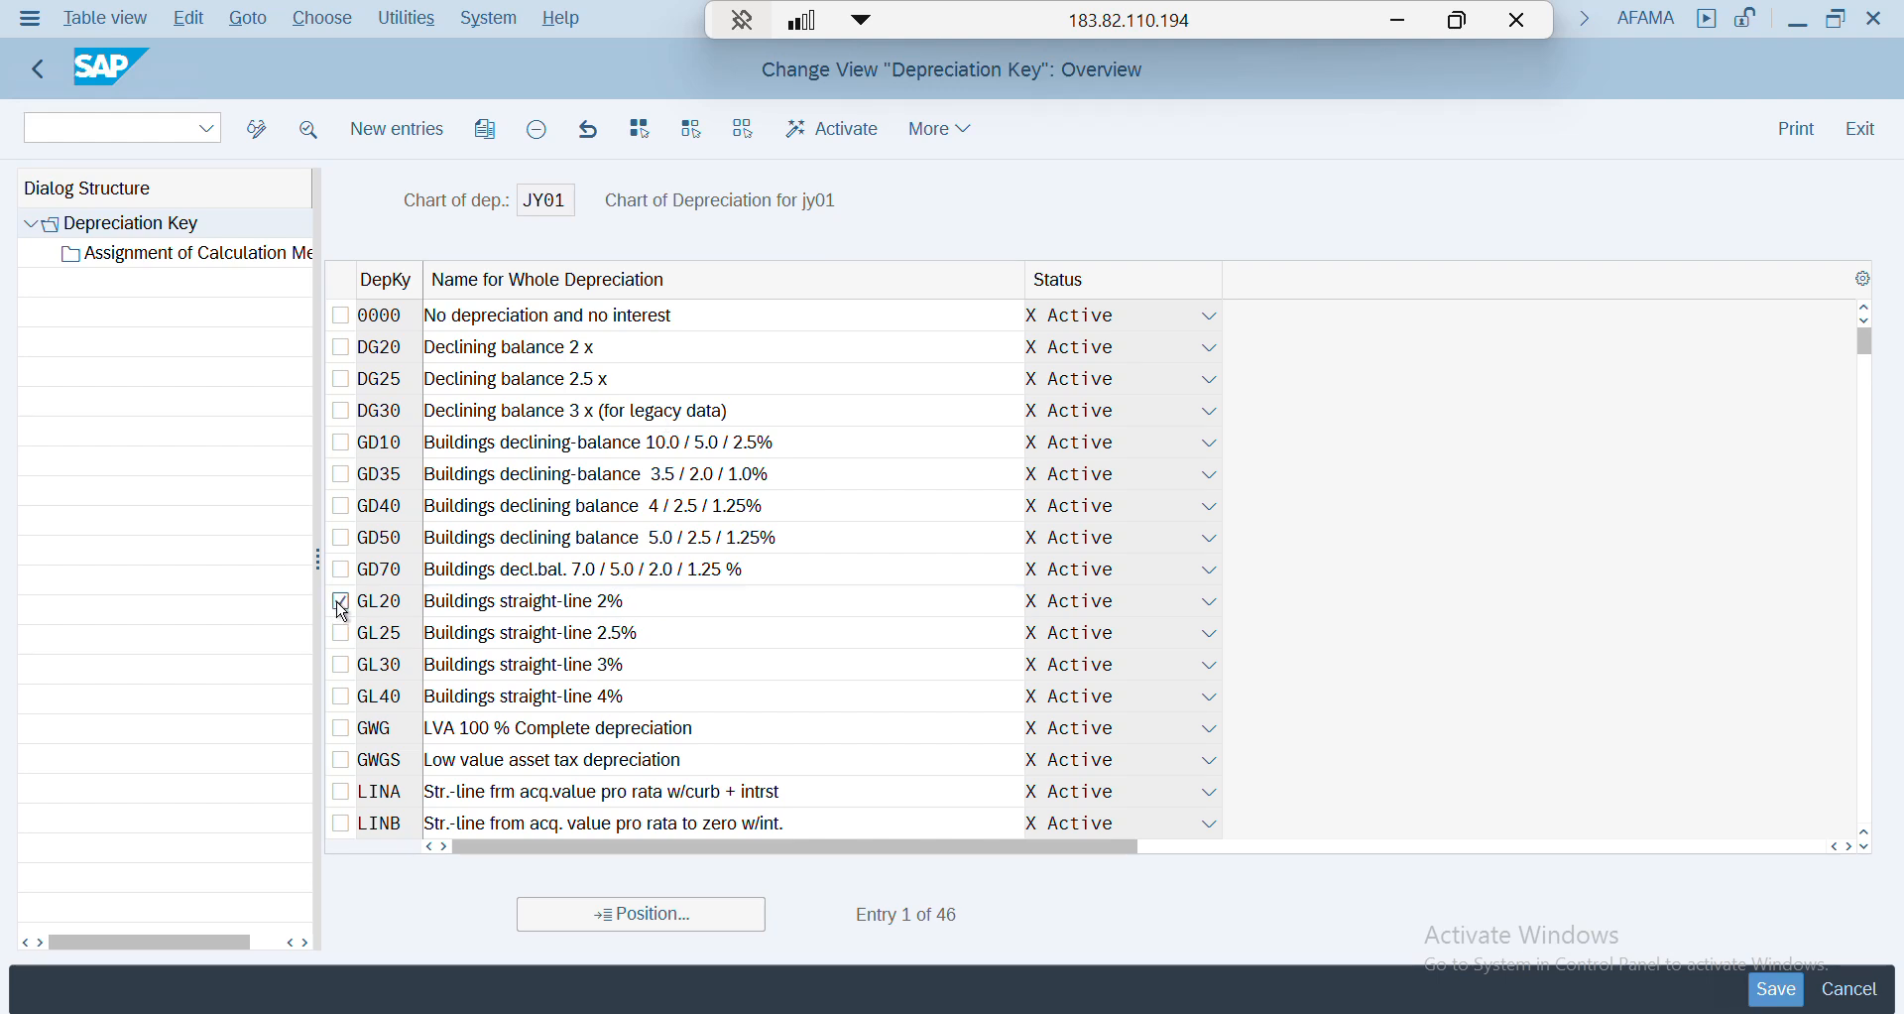
pyautogui.doubleClick(153, 258)
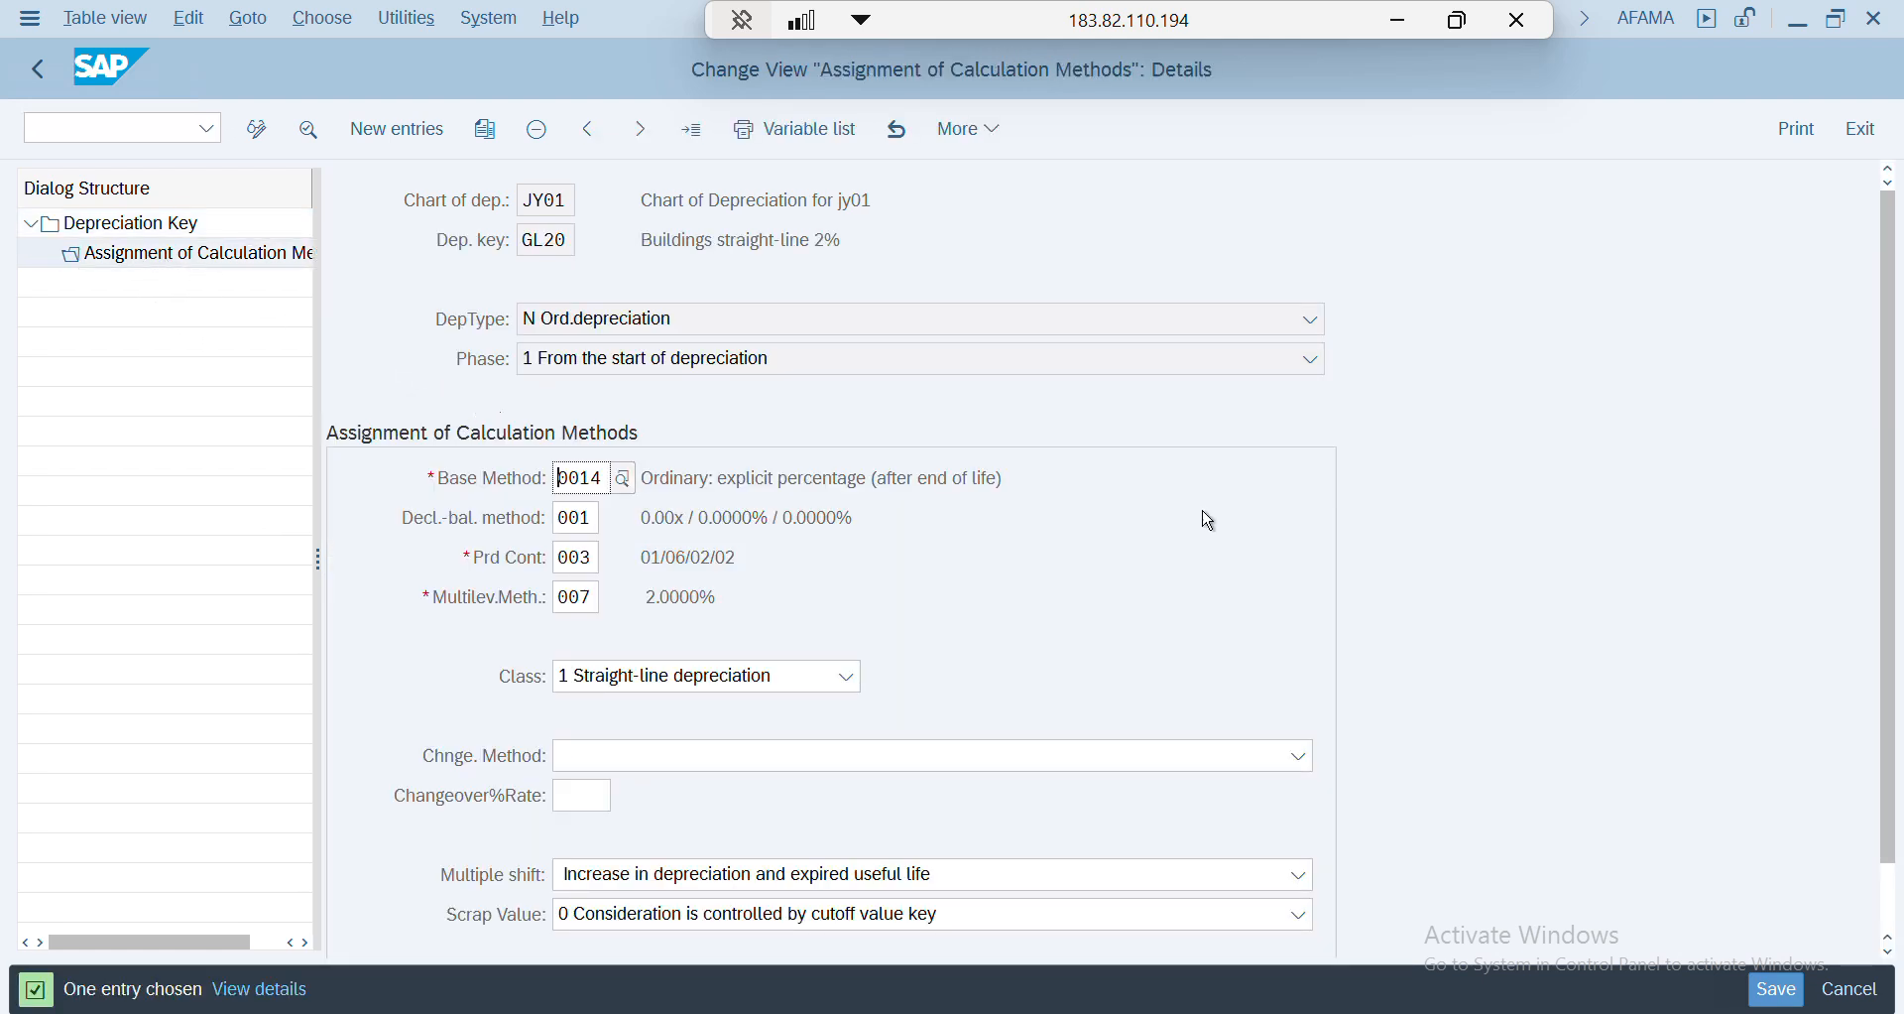
# - Examine the base, declining-balance, period control and multilevel methods assigned to depreciation key GL20
pyautogui.scroll(-2, 1247, 640)
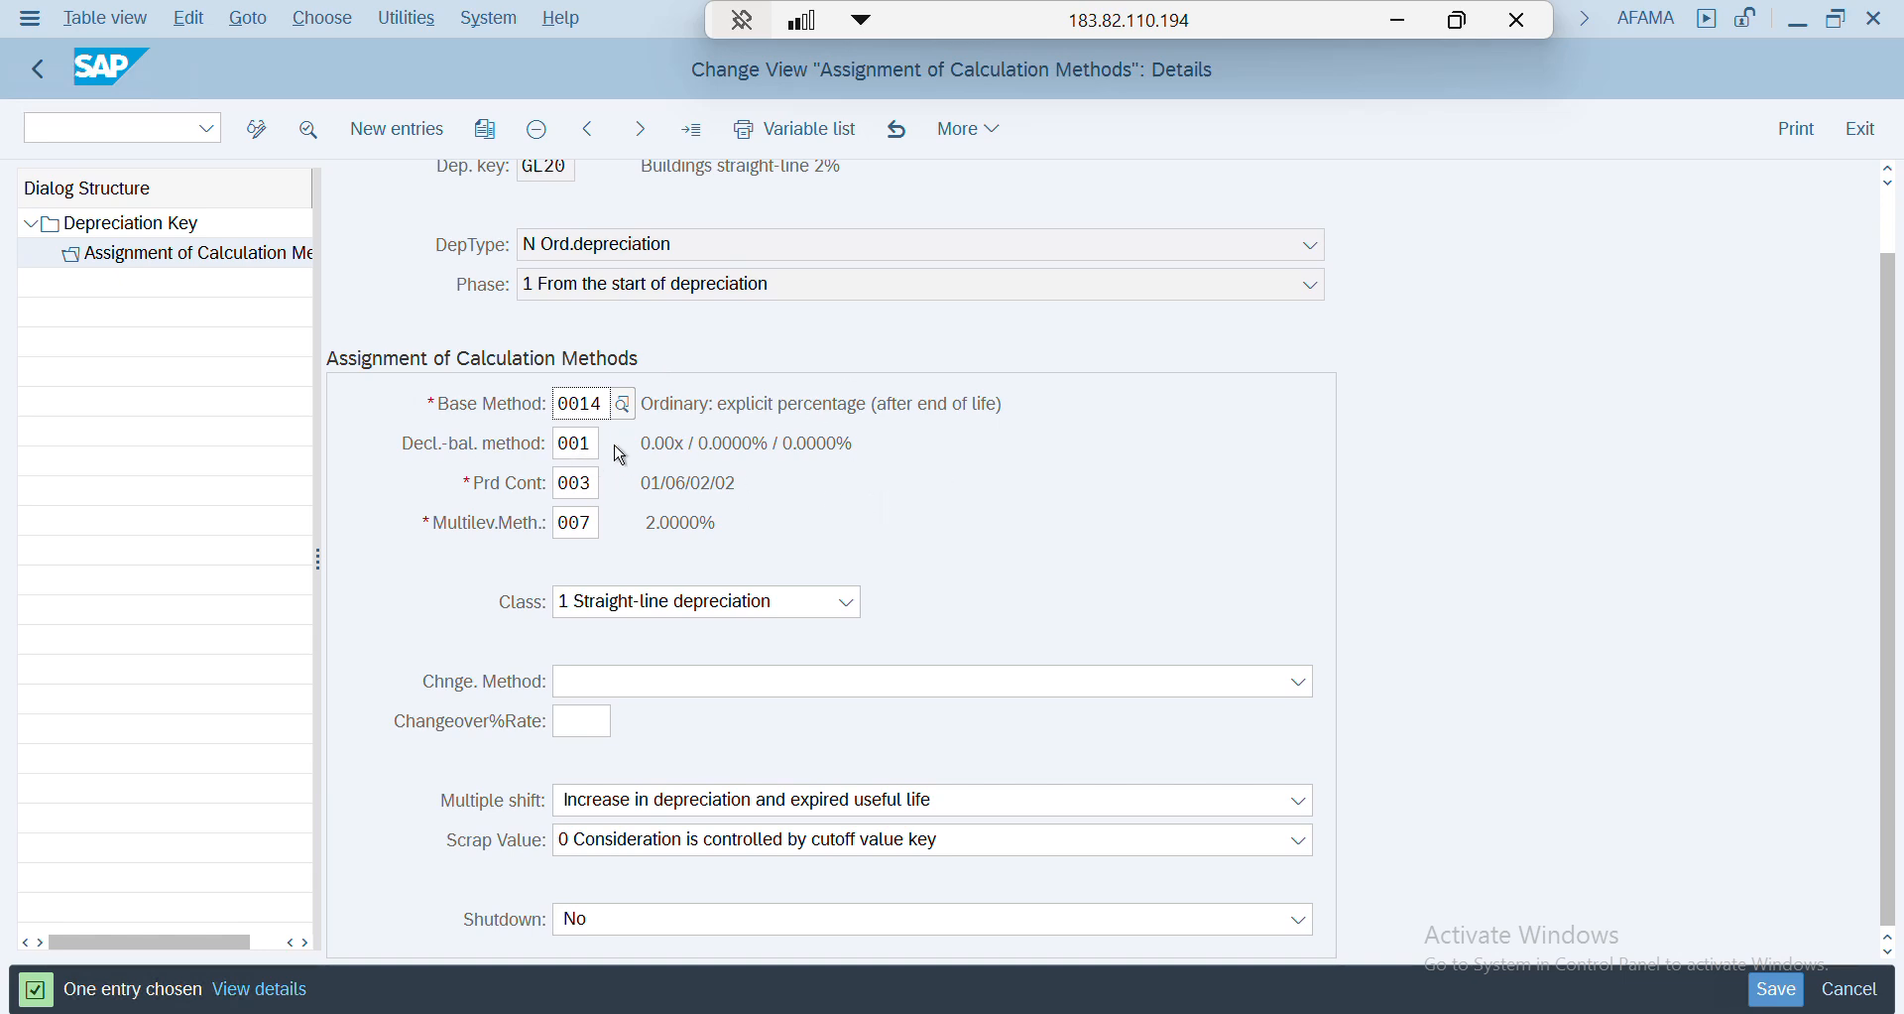
pyautogui.scroll(1, 667, 456)
pyautogui.scroll(1, 601, 385)
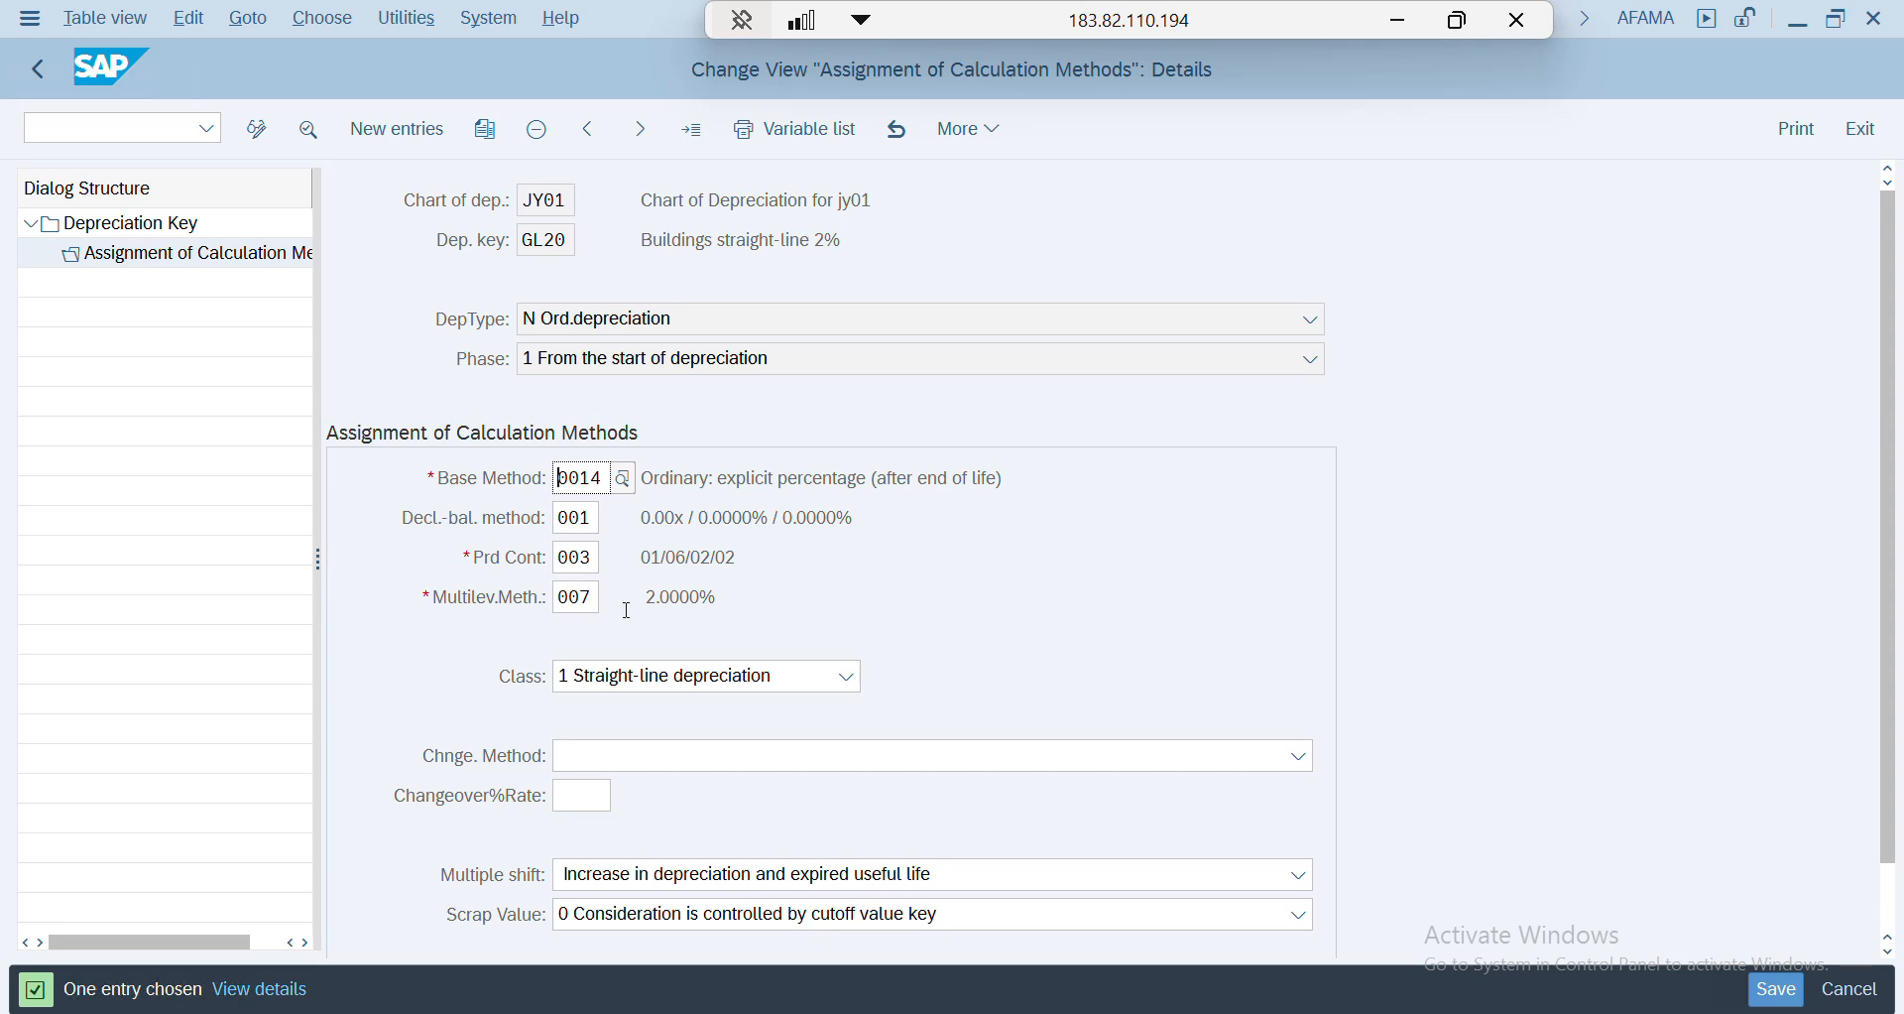
pyautogui.scroll(-2, 819, 606)
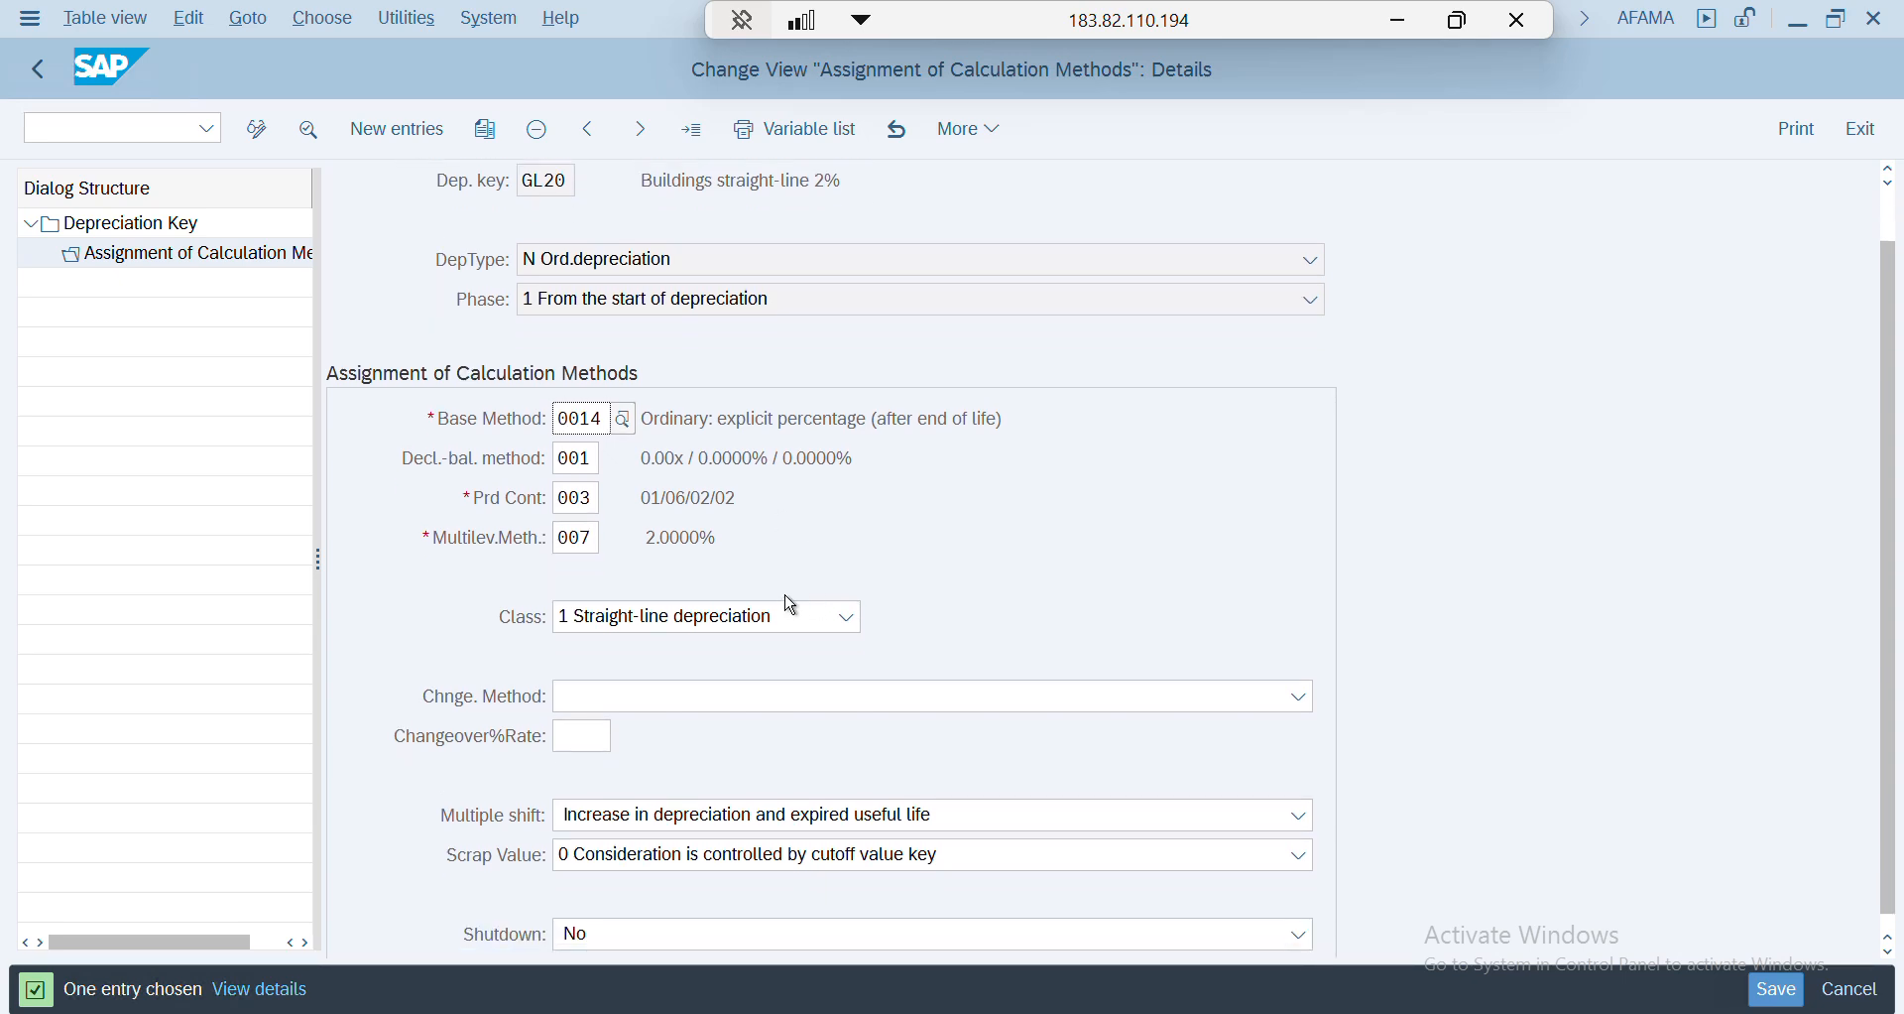
pyautogui.scroll(-1, 709, 549)
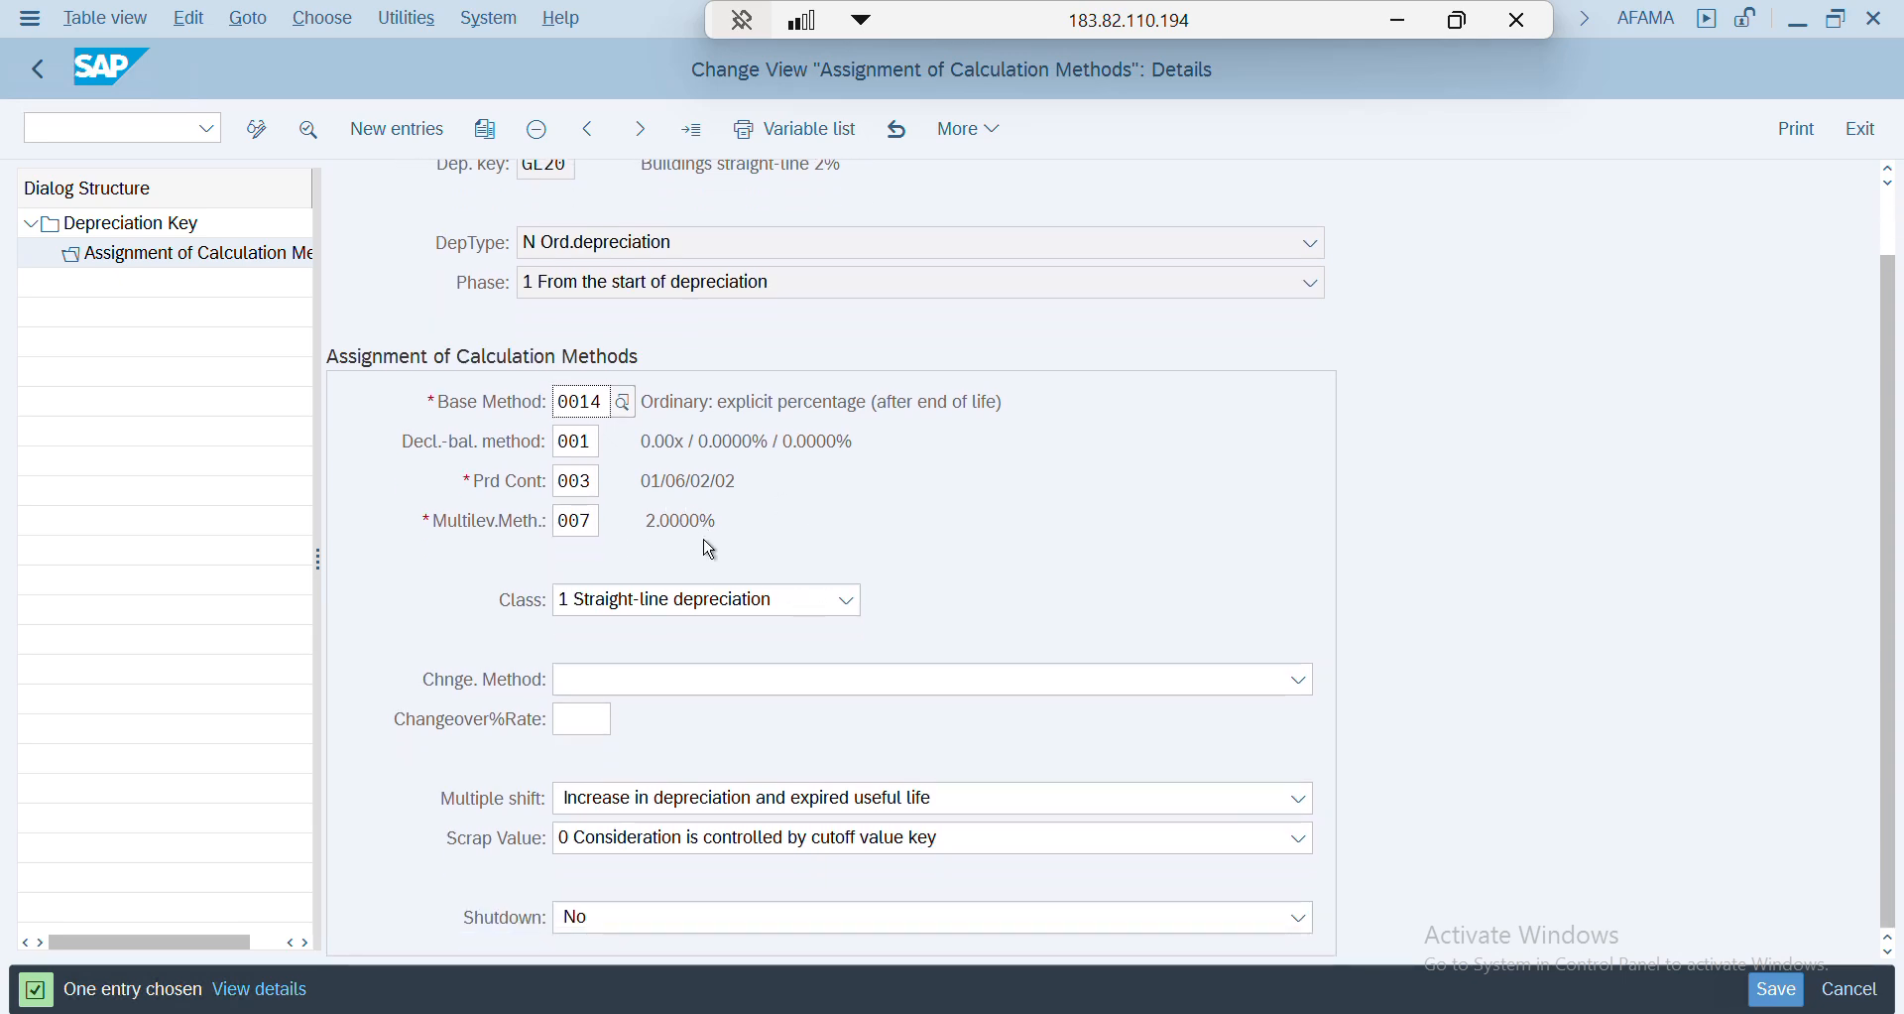
pyautogui.scroll(3, 753, 547)
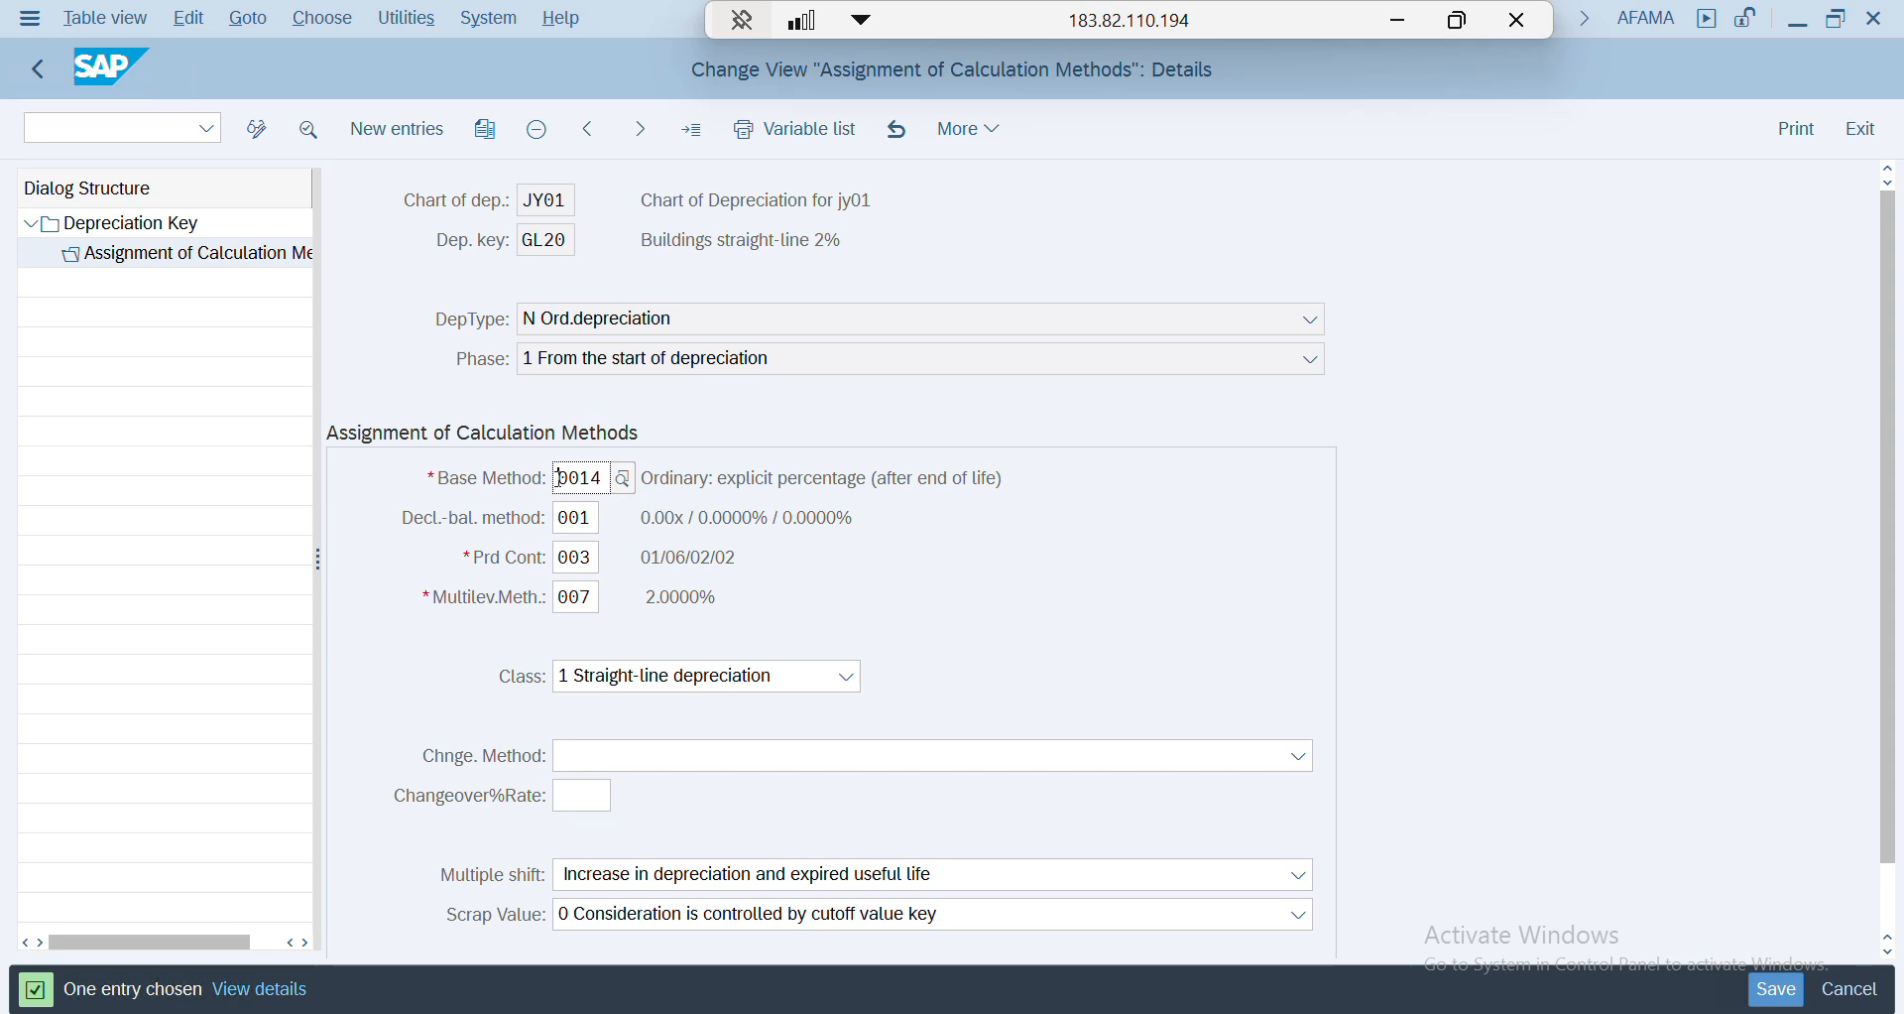
pyautogui.moveTo(568, 478); pyautogui.dragTo(612, 483)
pyautogui.doubleClick(592, 517)
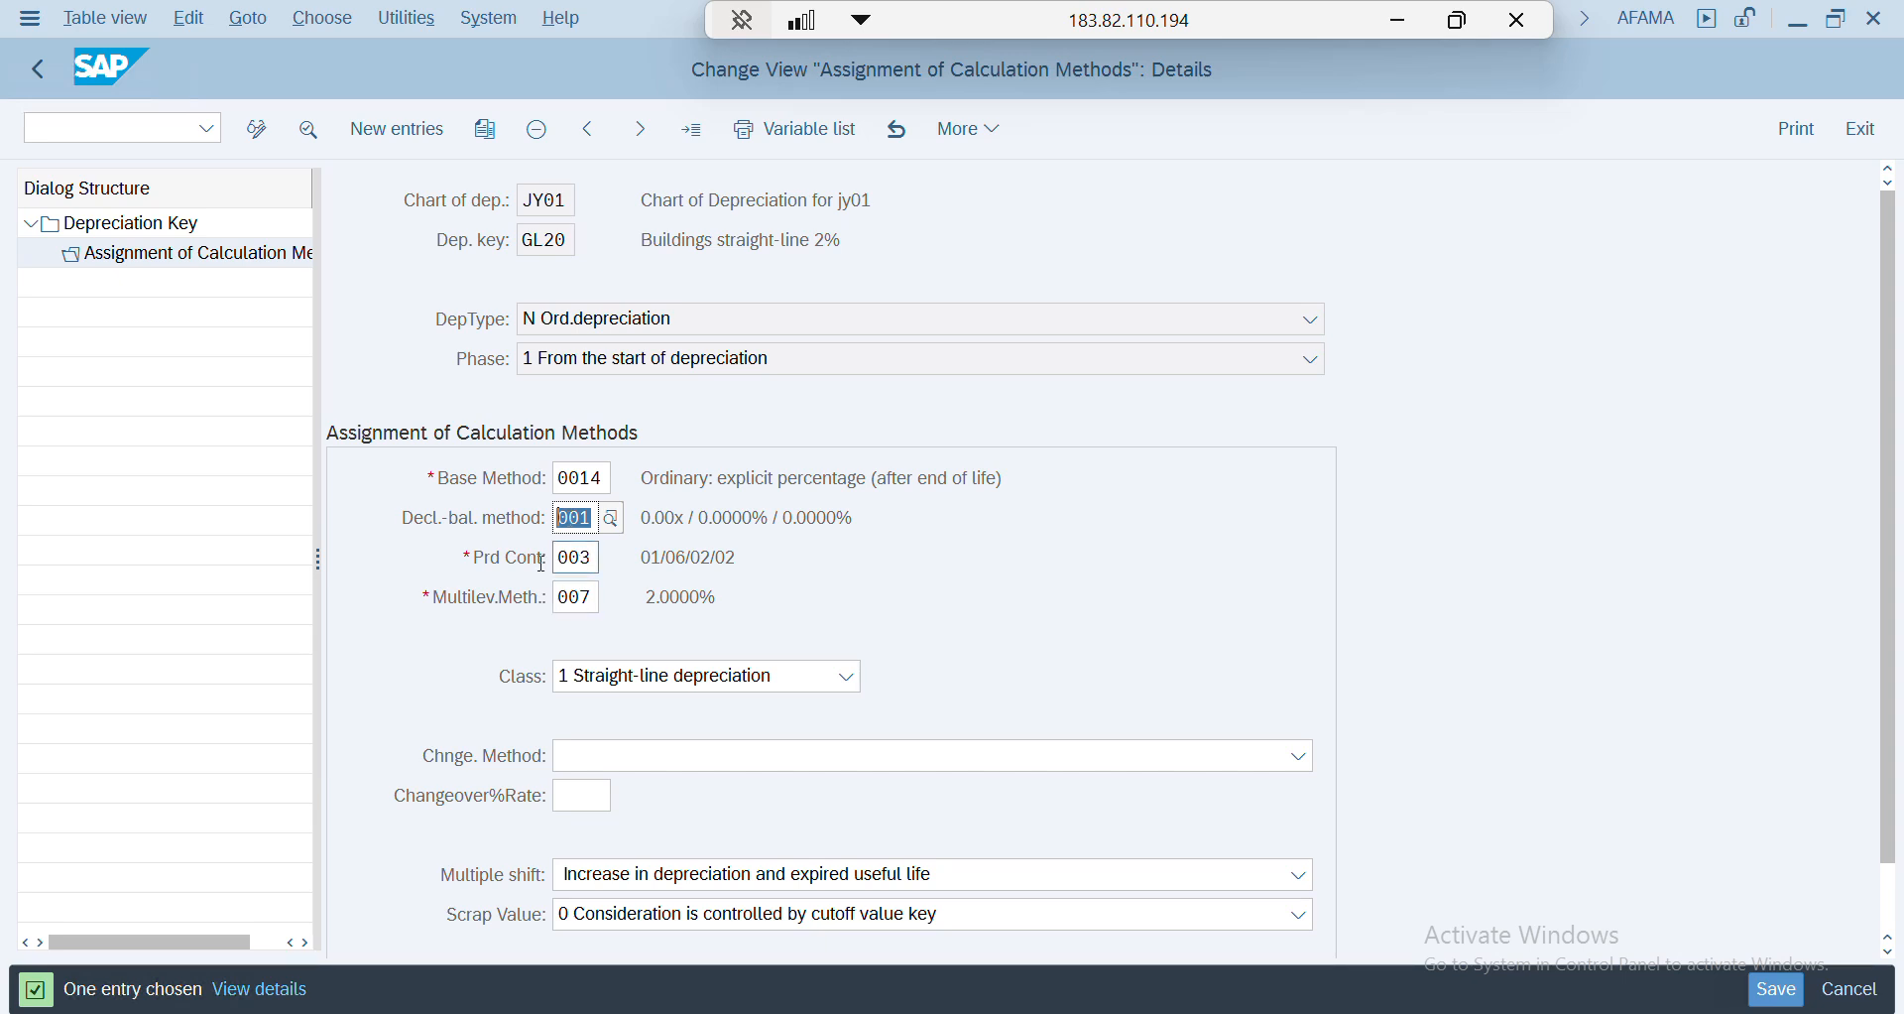
pyautogui.click(596, 602)
pyautogui.click(593, 558)
pyautogui.click(598, 521)
pyautogui.click(604, 478)
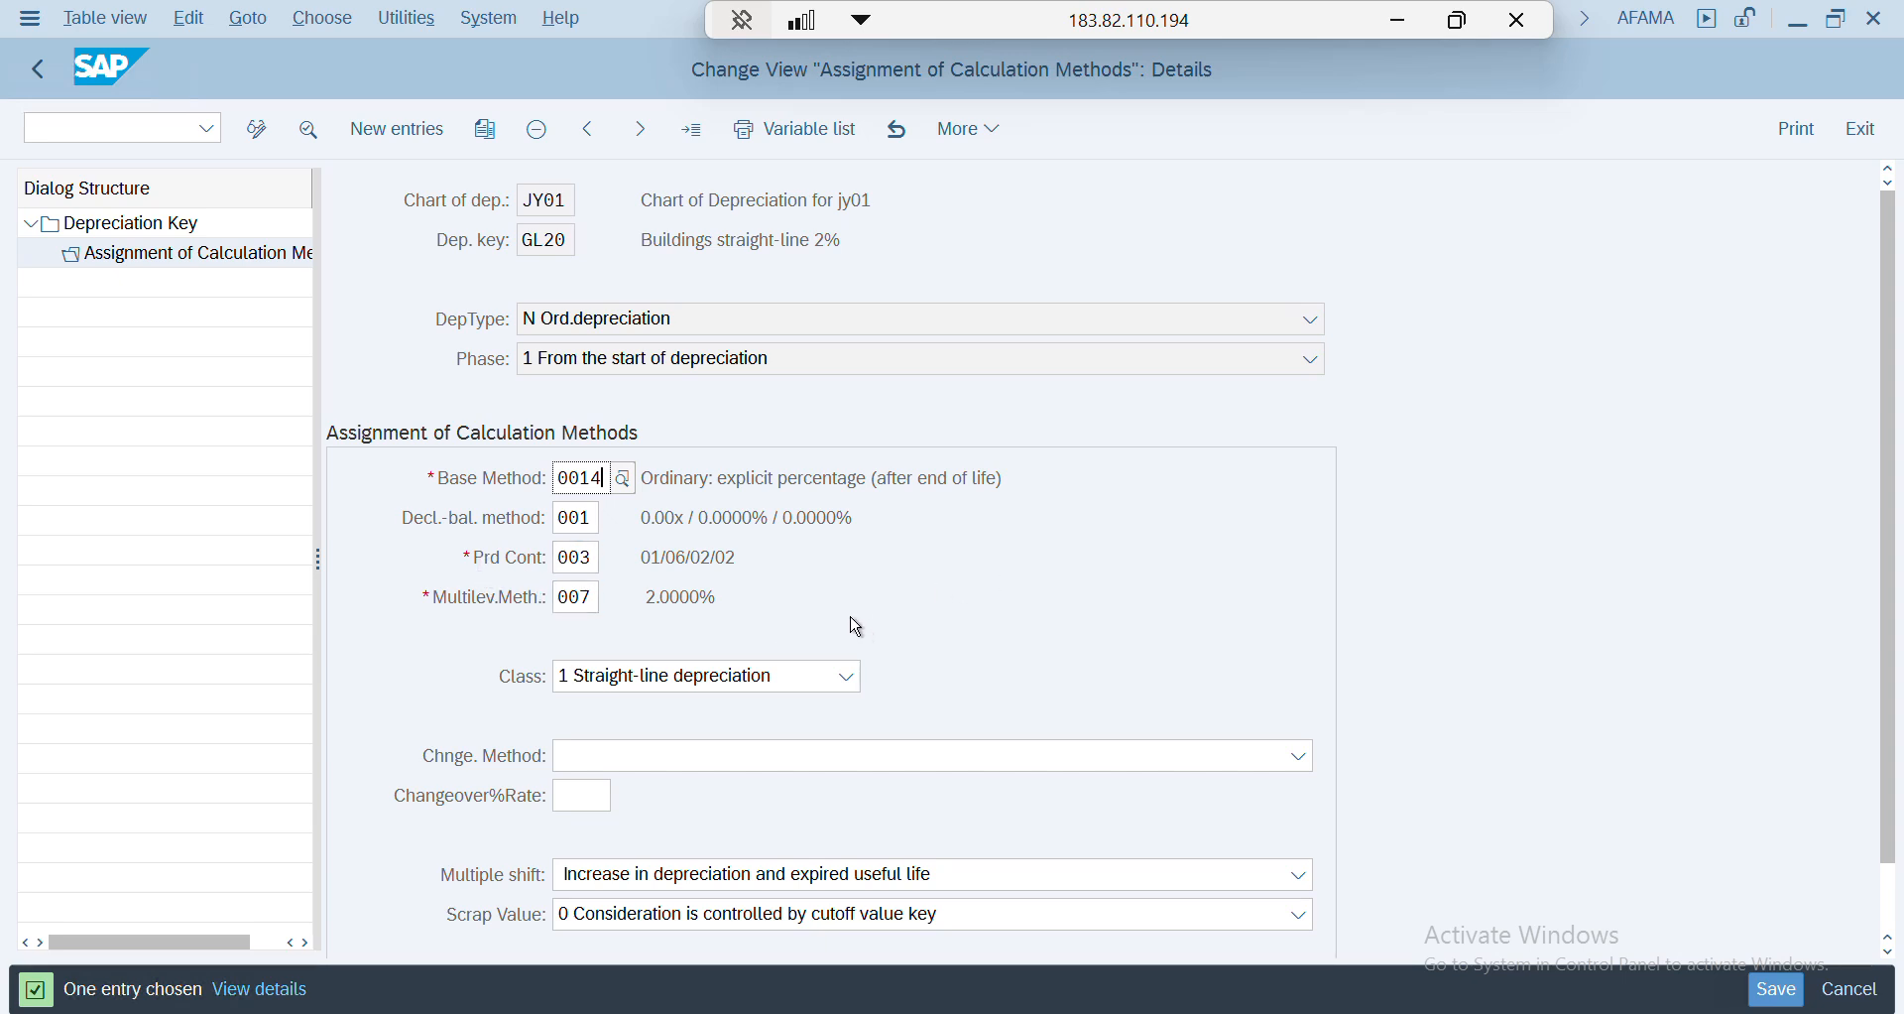
pyautogui.scroll(-1, 857, 654)
# - Leave the GL20 calculation methods and the depreciation key list, returning to the implementation guide
pyautogui.click(42, 69)
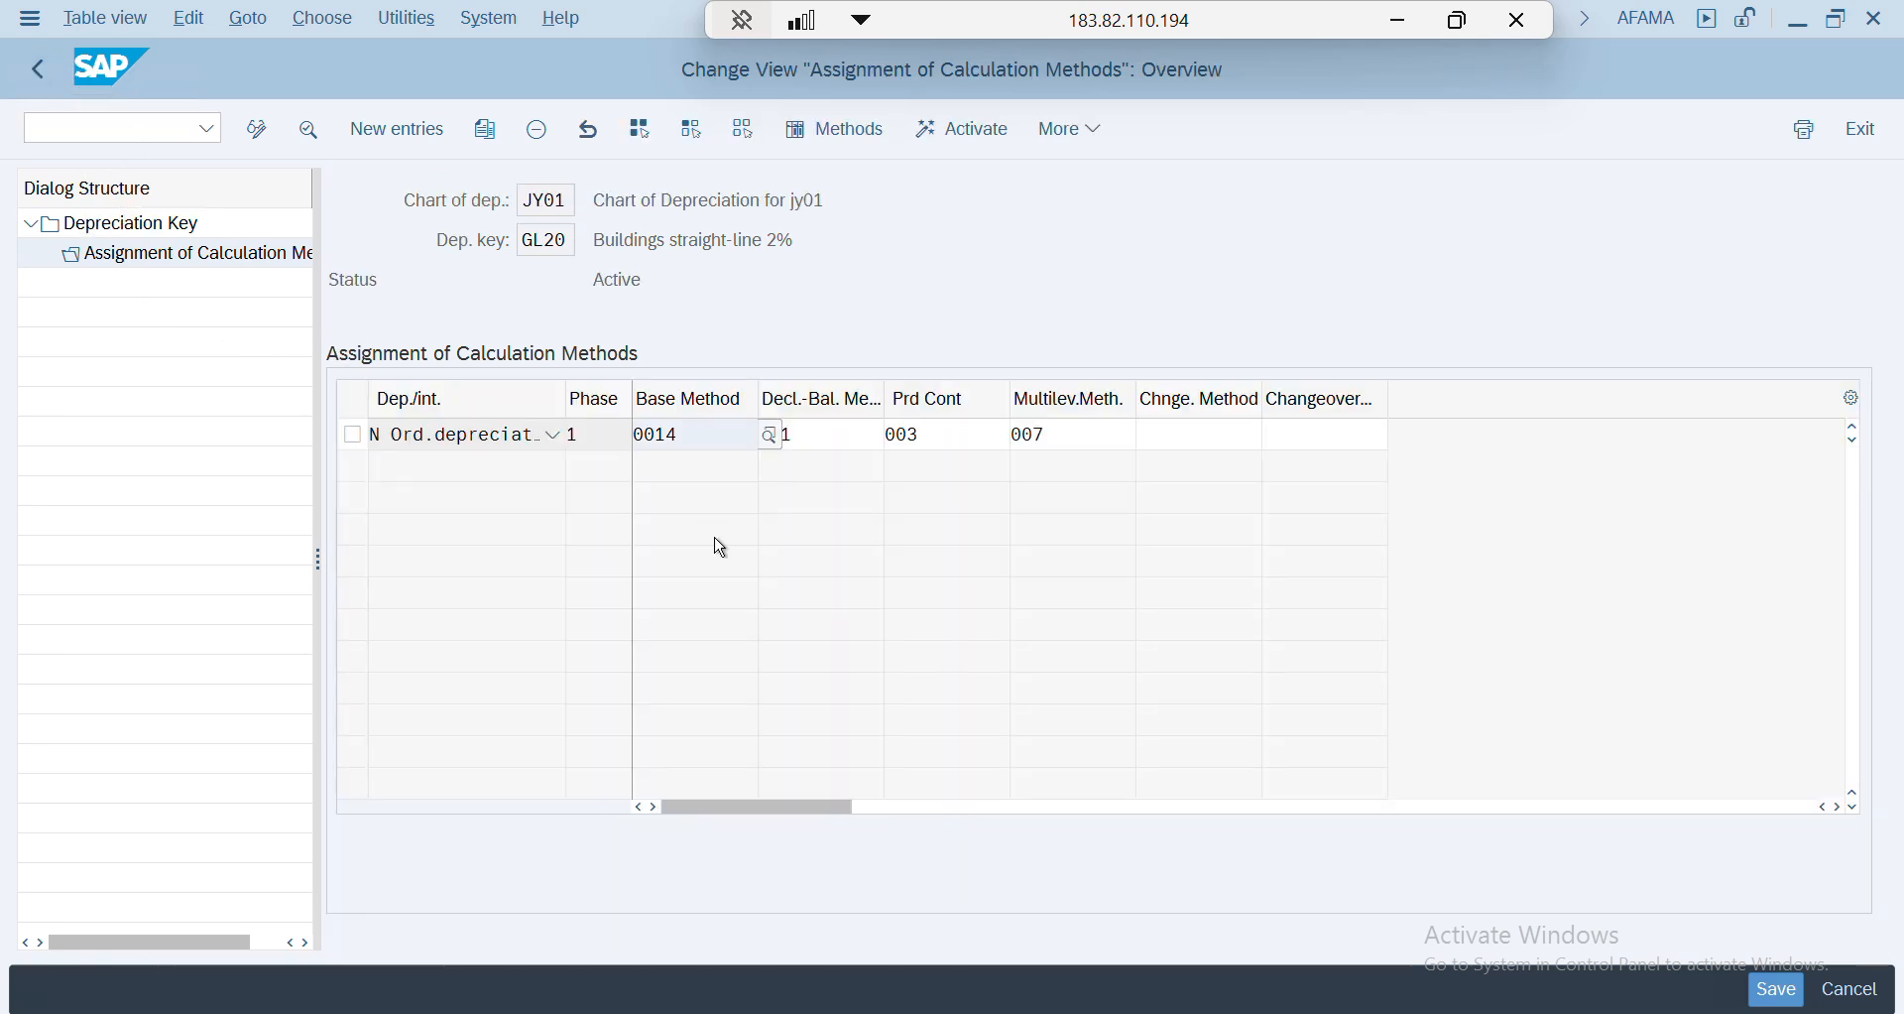
pyautogui.click(846, 429)
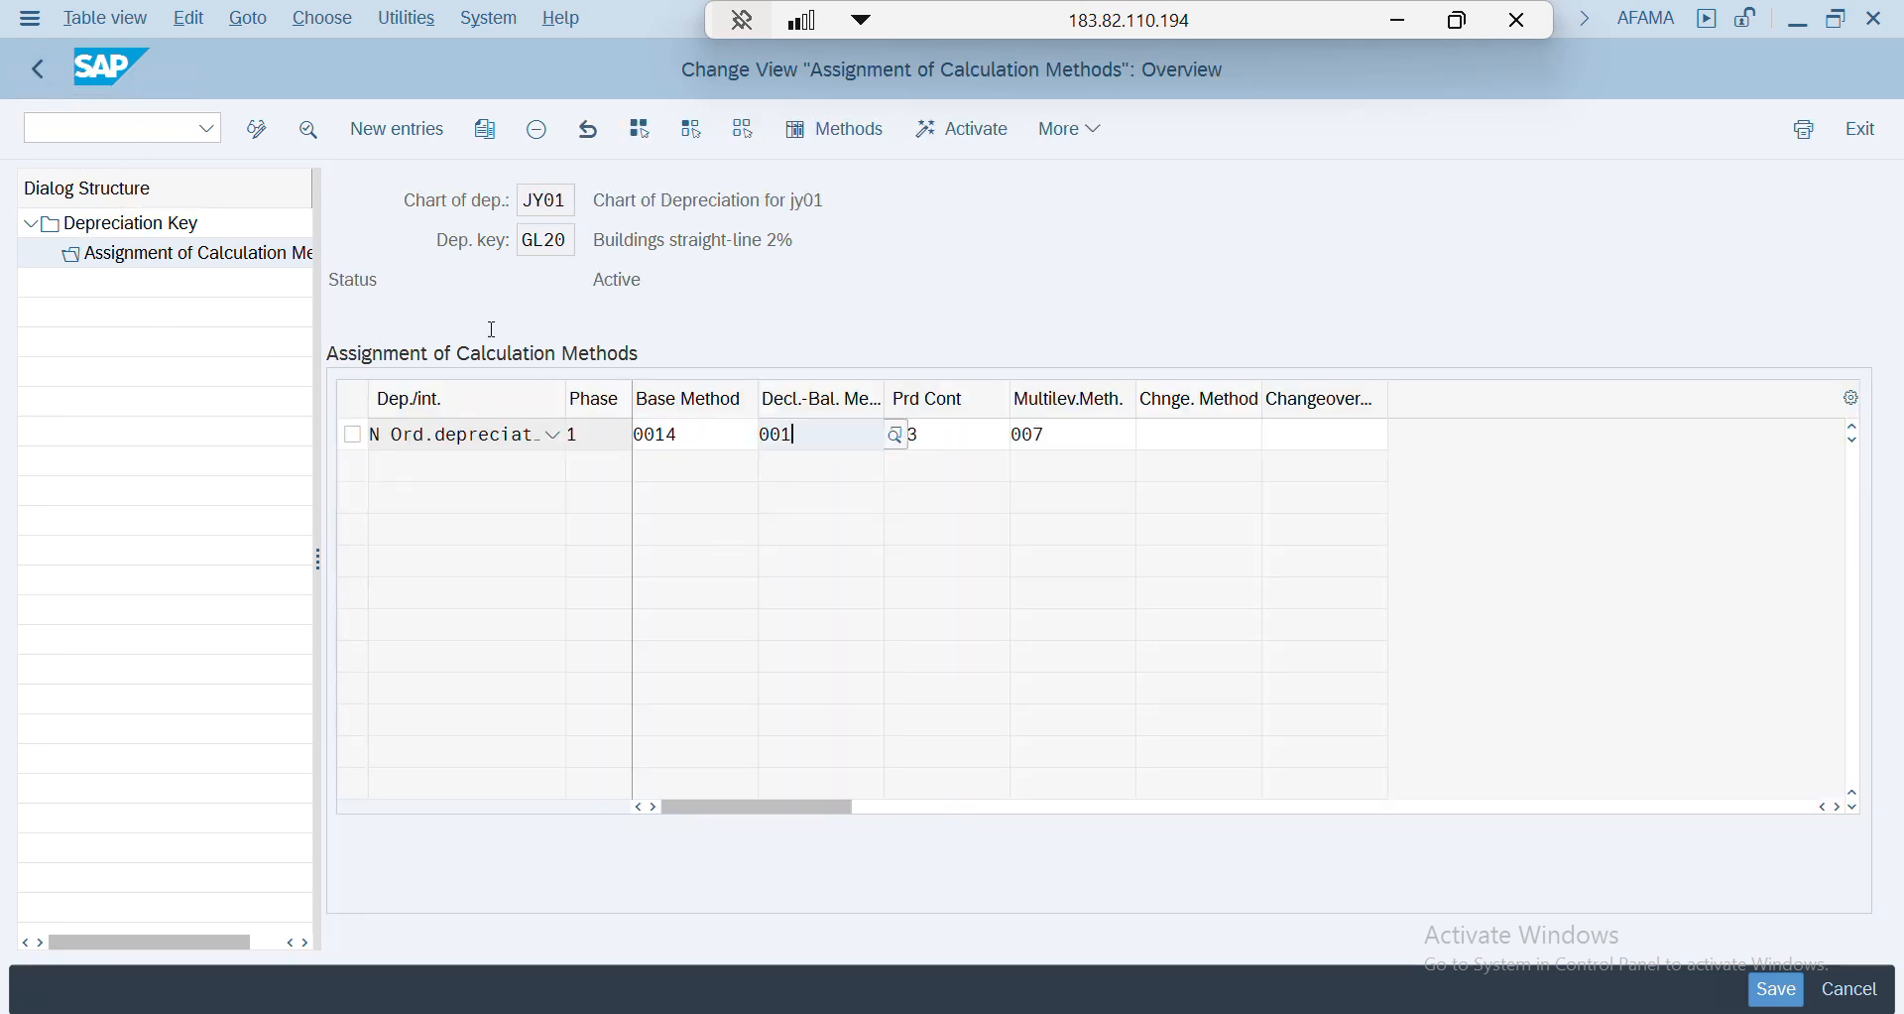
pyautogui.click(42, 72)
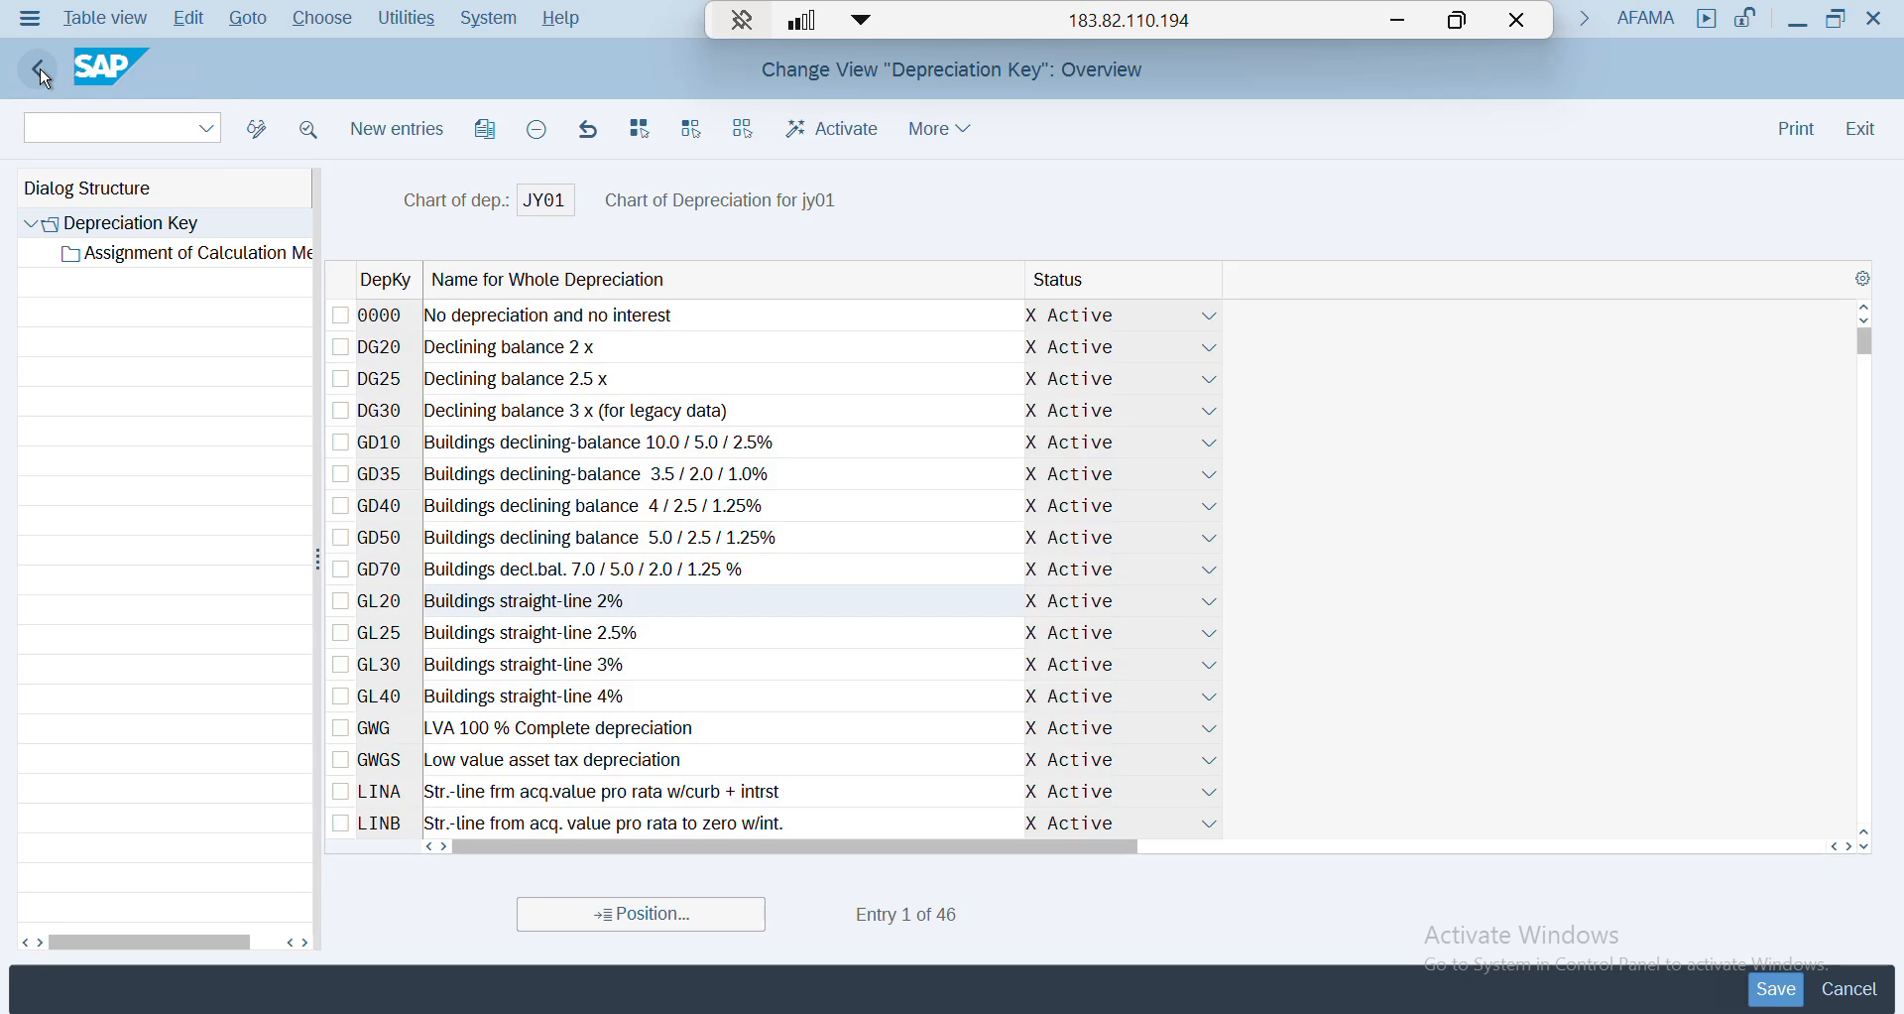
pyautogui.click(40, 67)
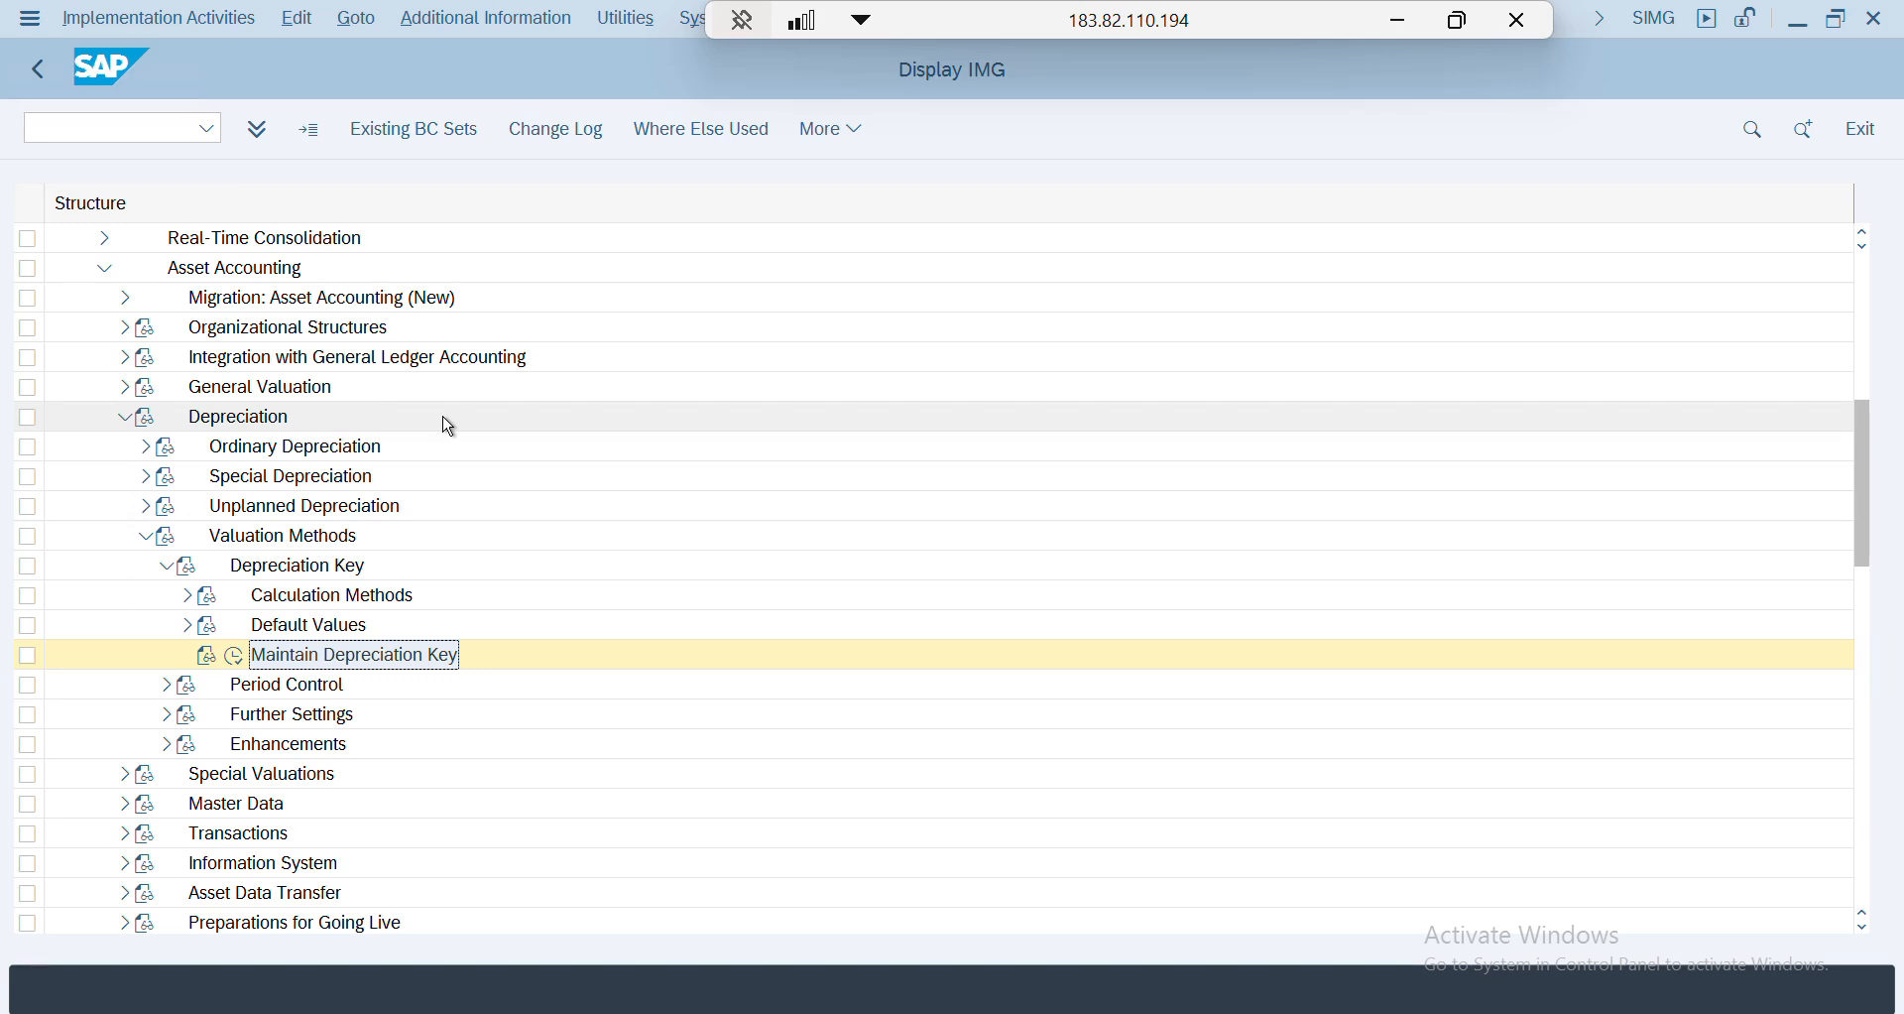
# - Check the depreciation key and useful life in the asset's master data, and reopen the asset's planned values
pyautogui.hotkey('alt', 'Tab')
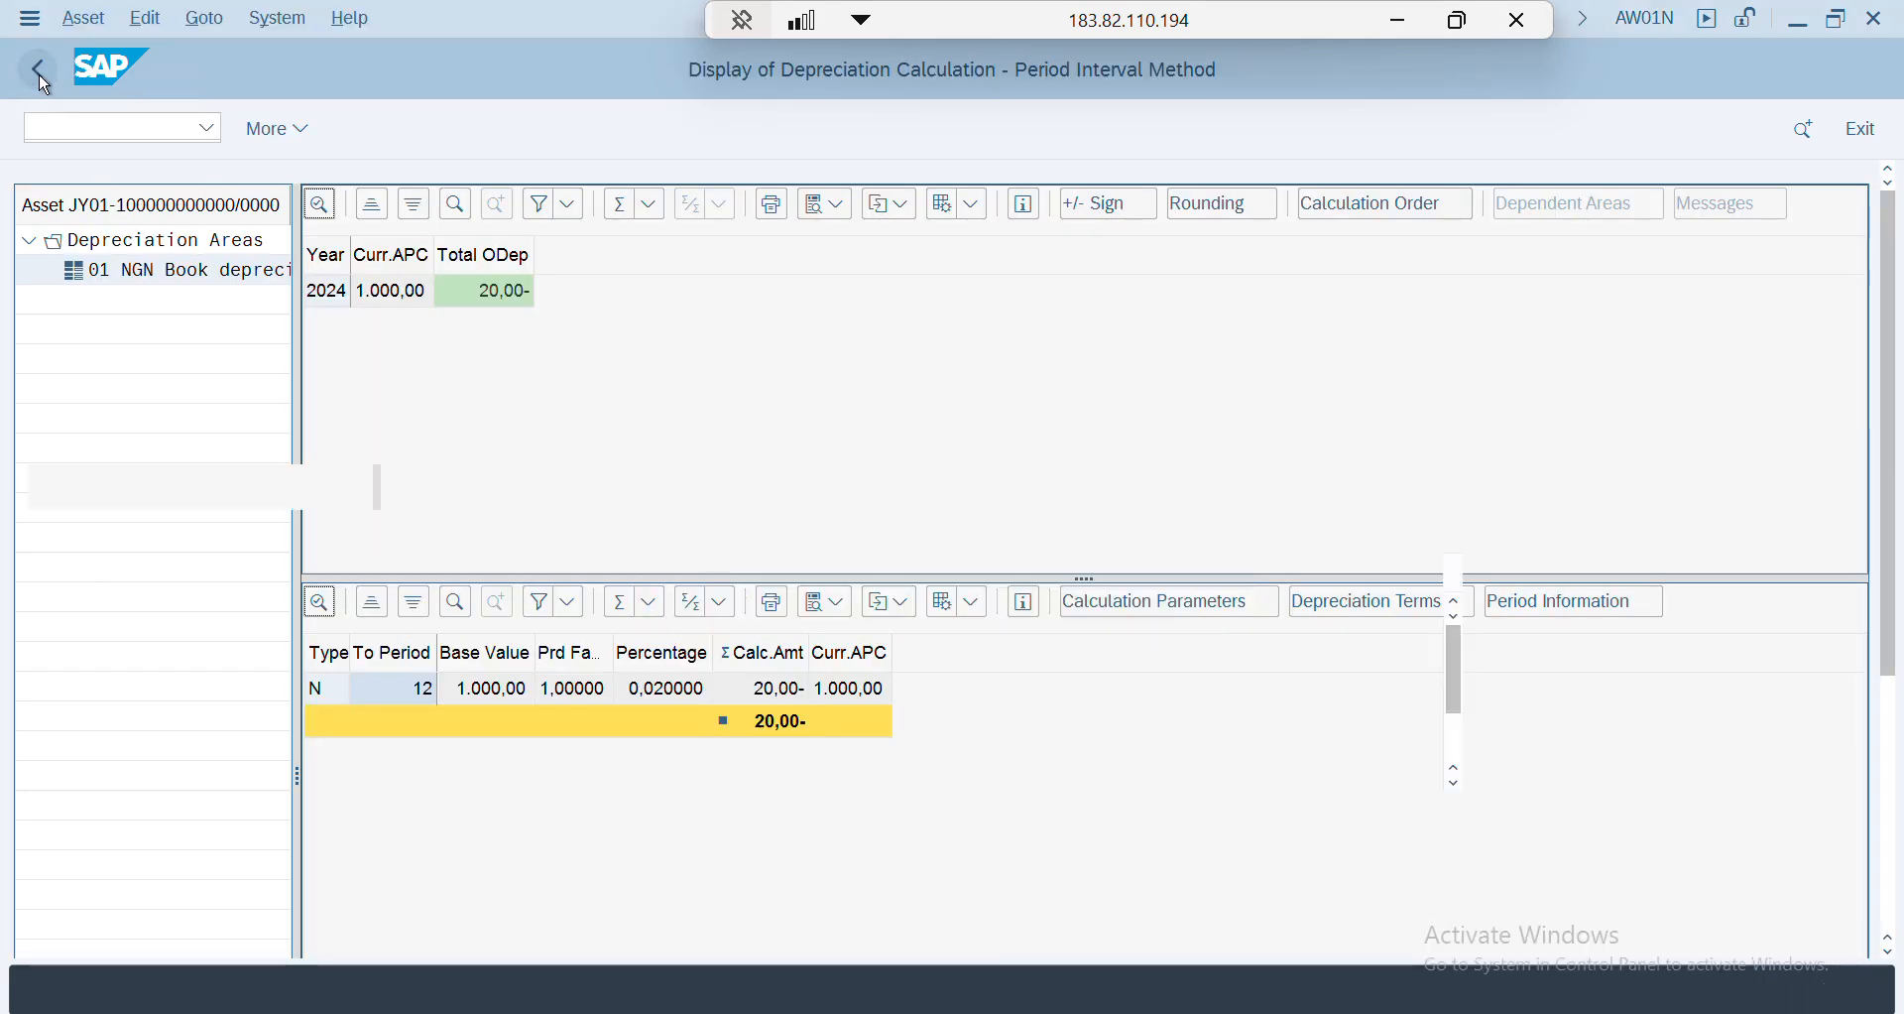
pyautogui.click(41, 81)
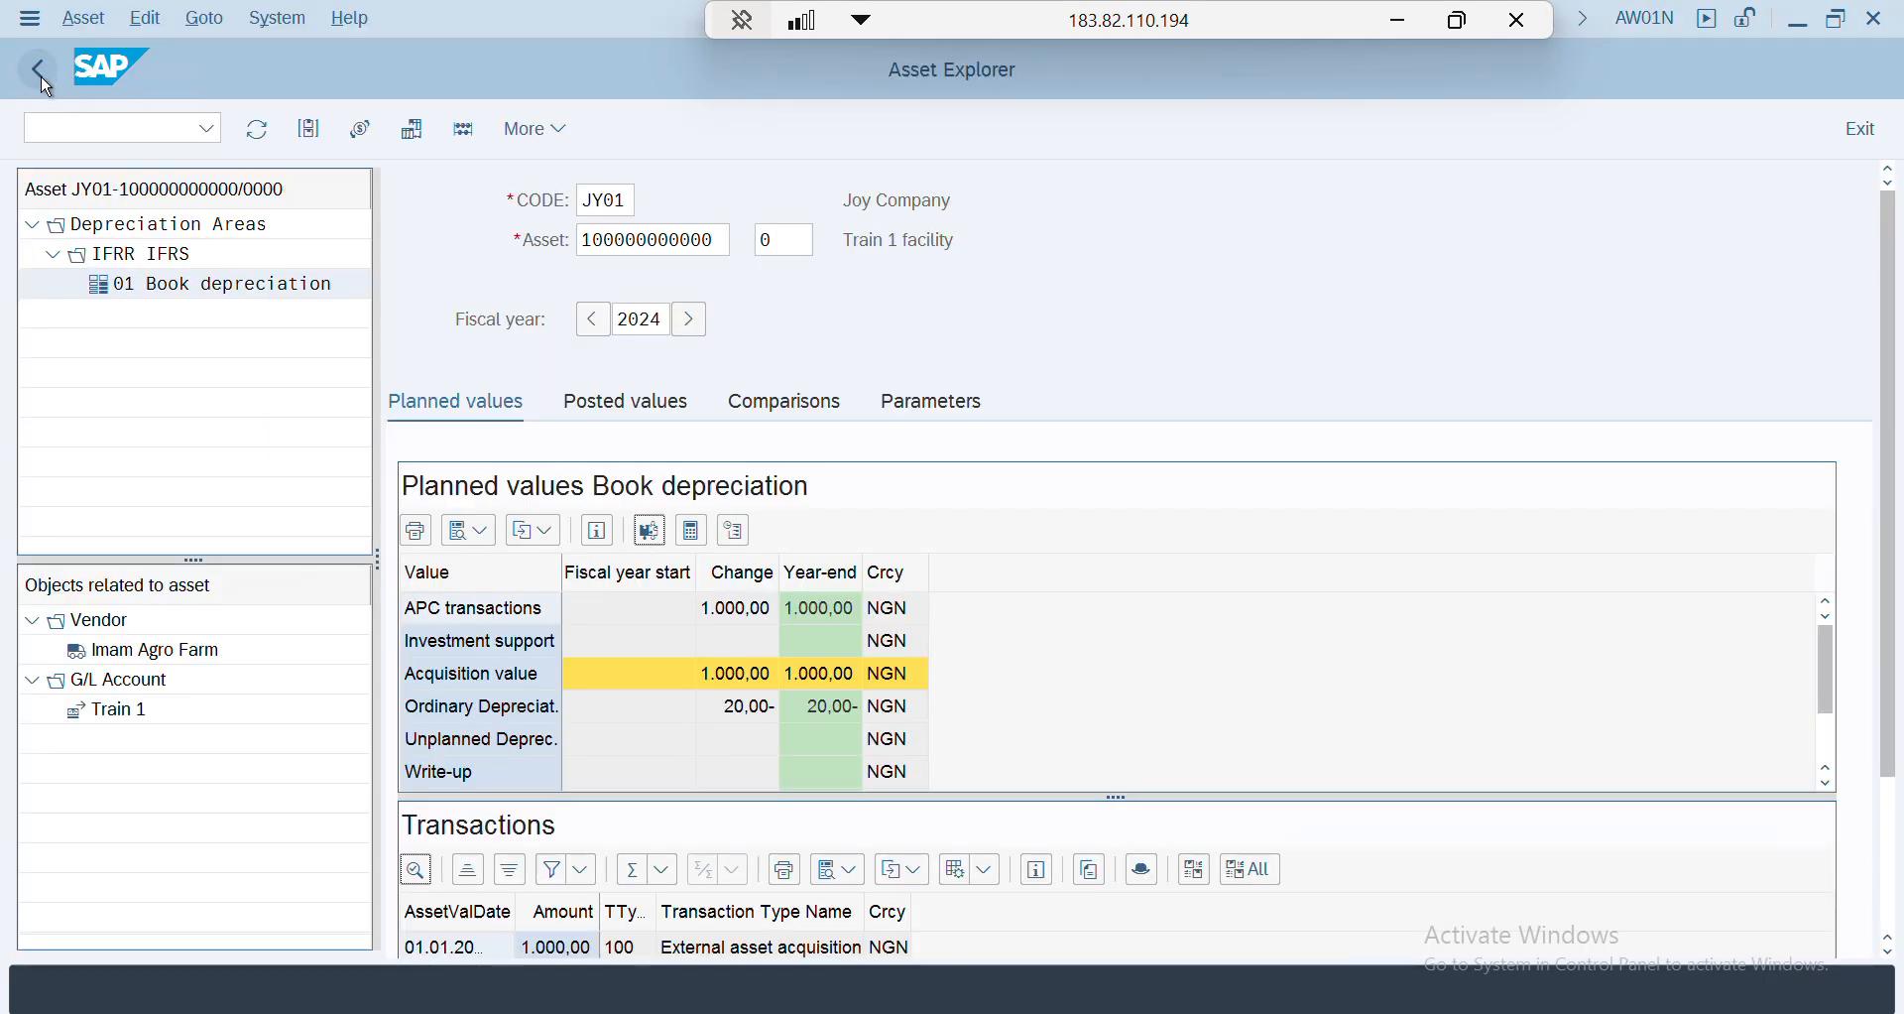
pyautogui.click(360, 129)
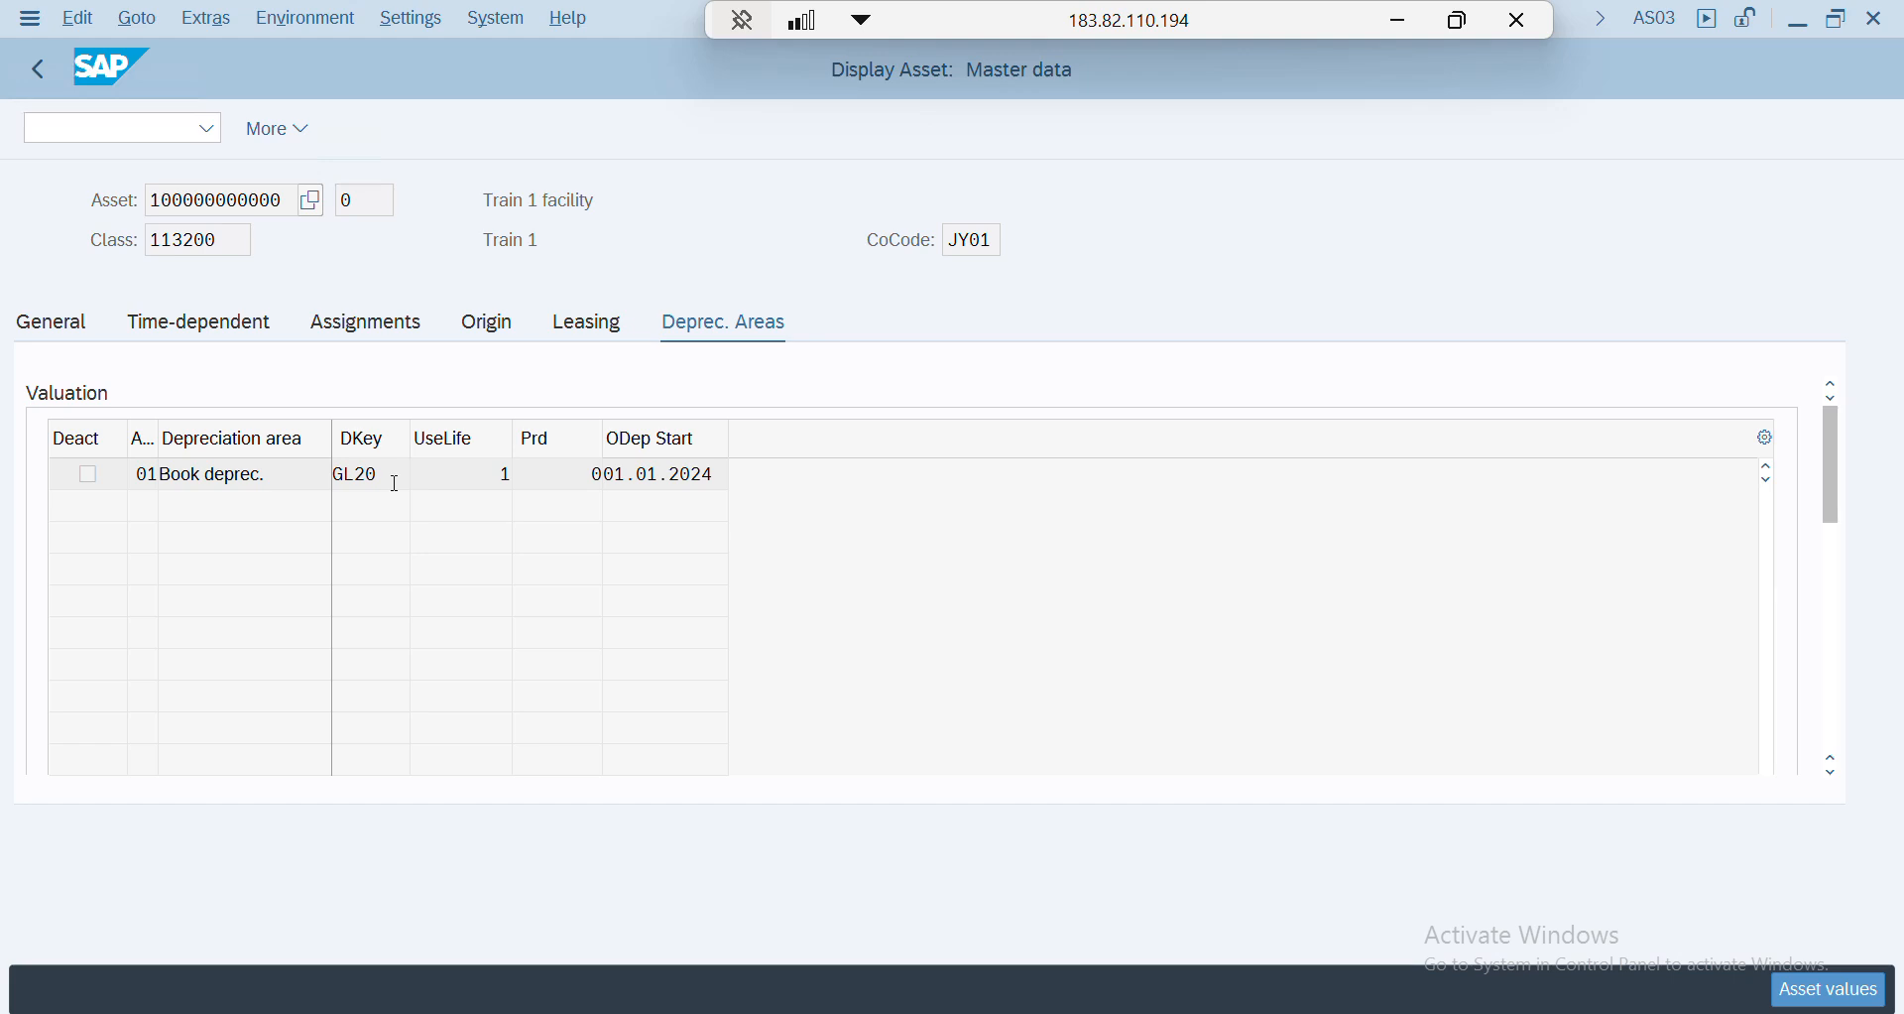
pyautogui.click(1840, 995)
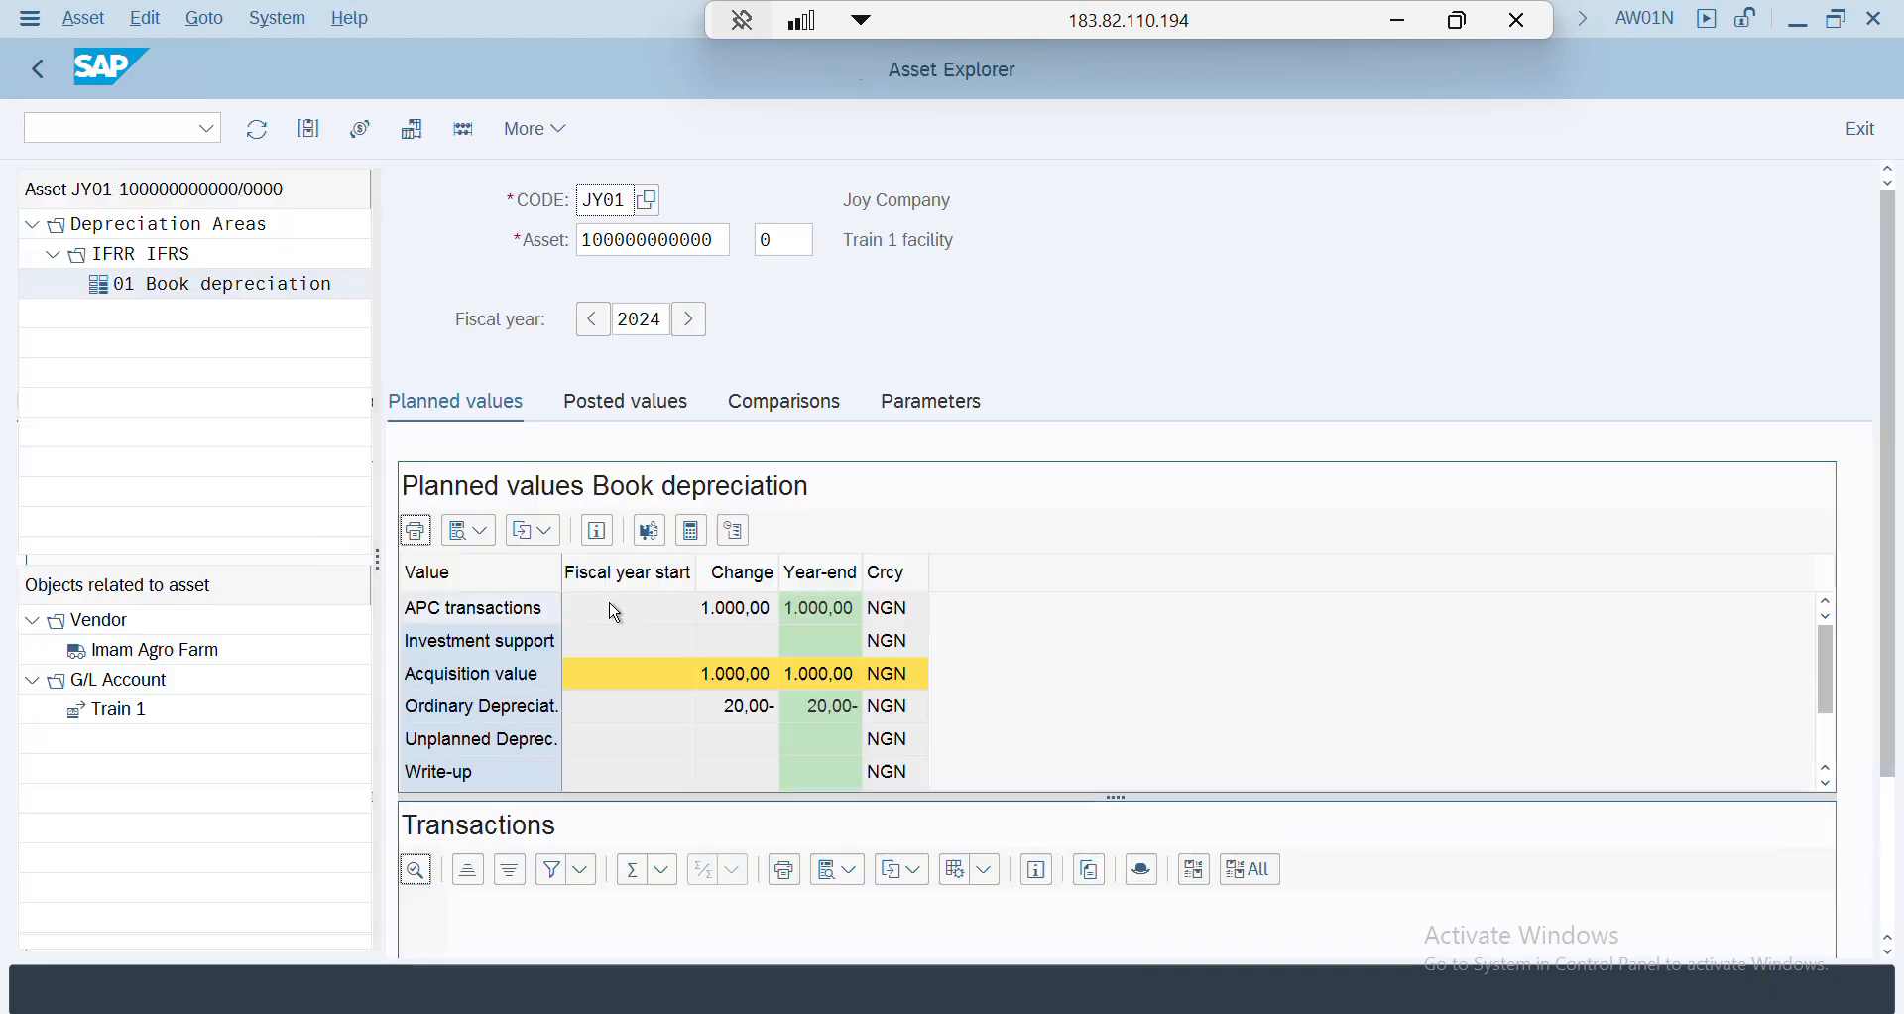
pyautogui.scroll(-3, 621, 906)
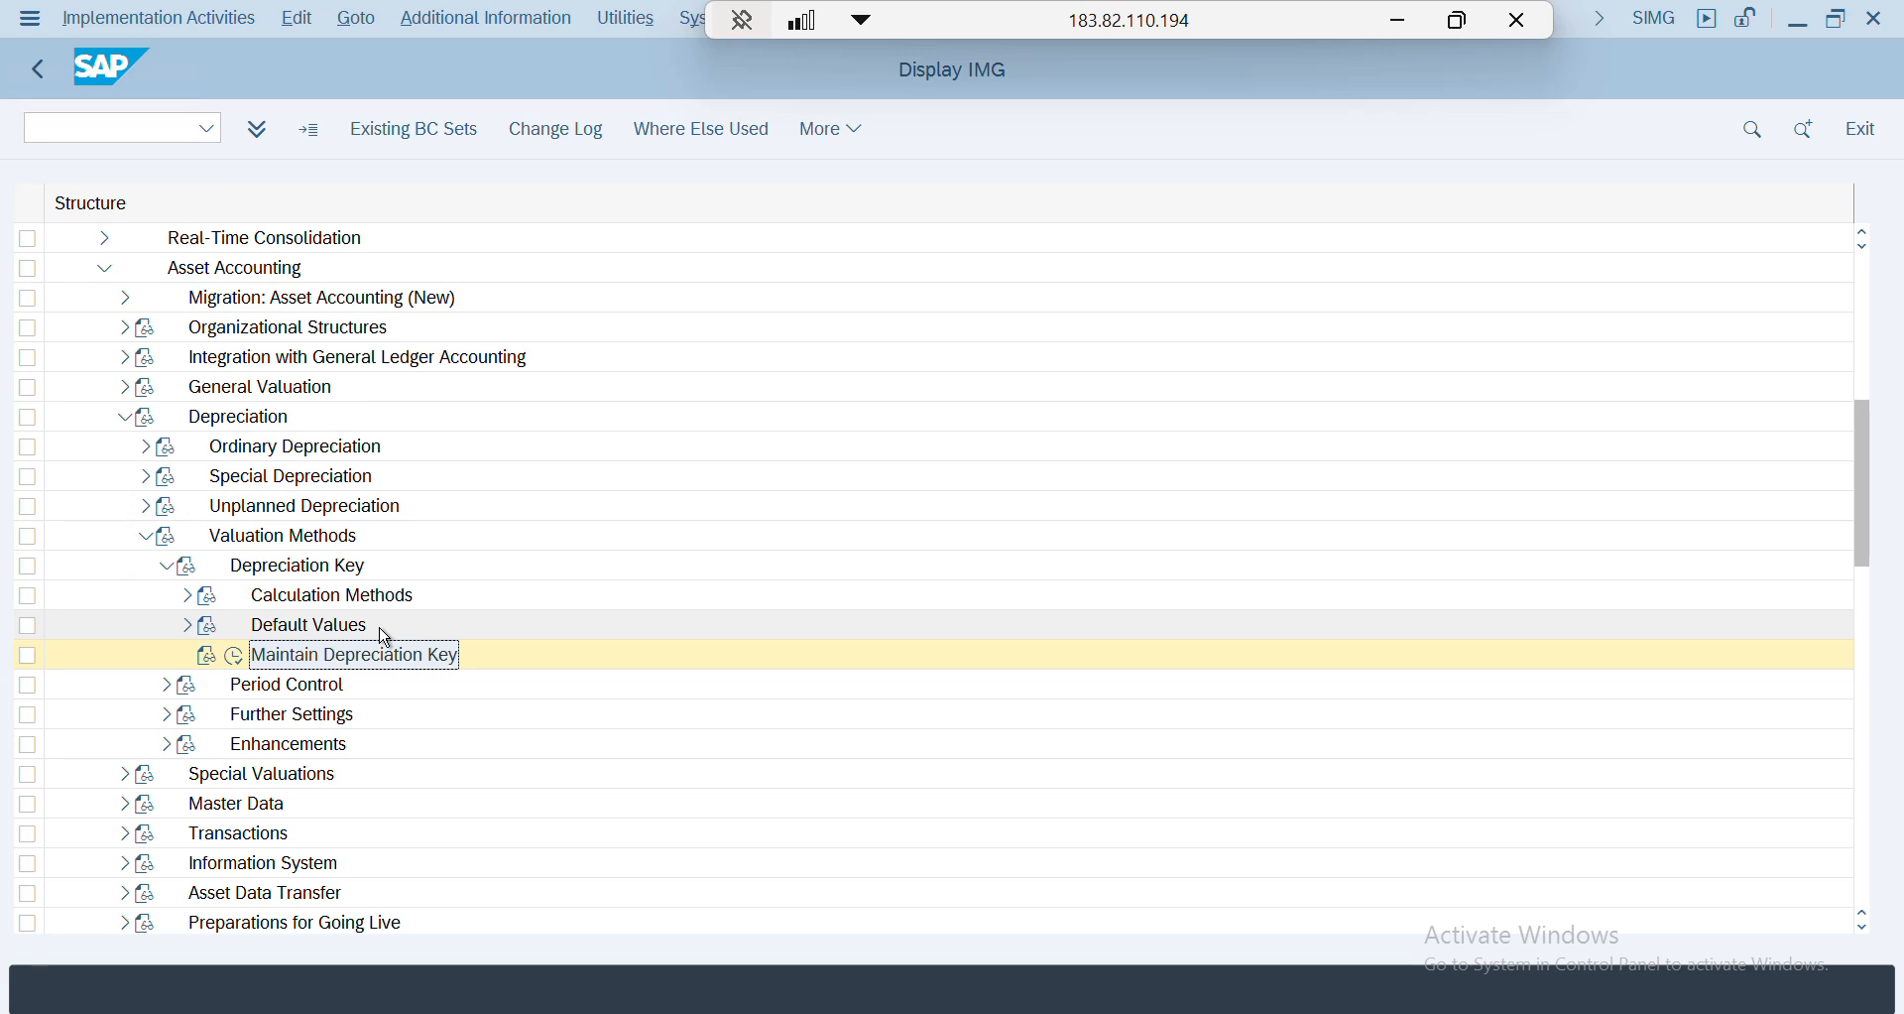
# - Reopen Maintain Depreciation Key and display the details and assigned calculation methods of GL20
pyautogui.click(240, 659)
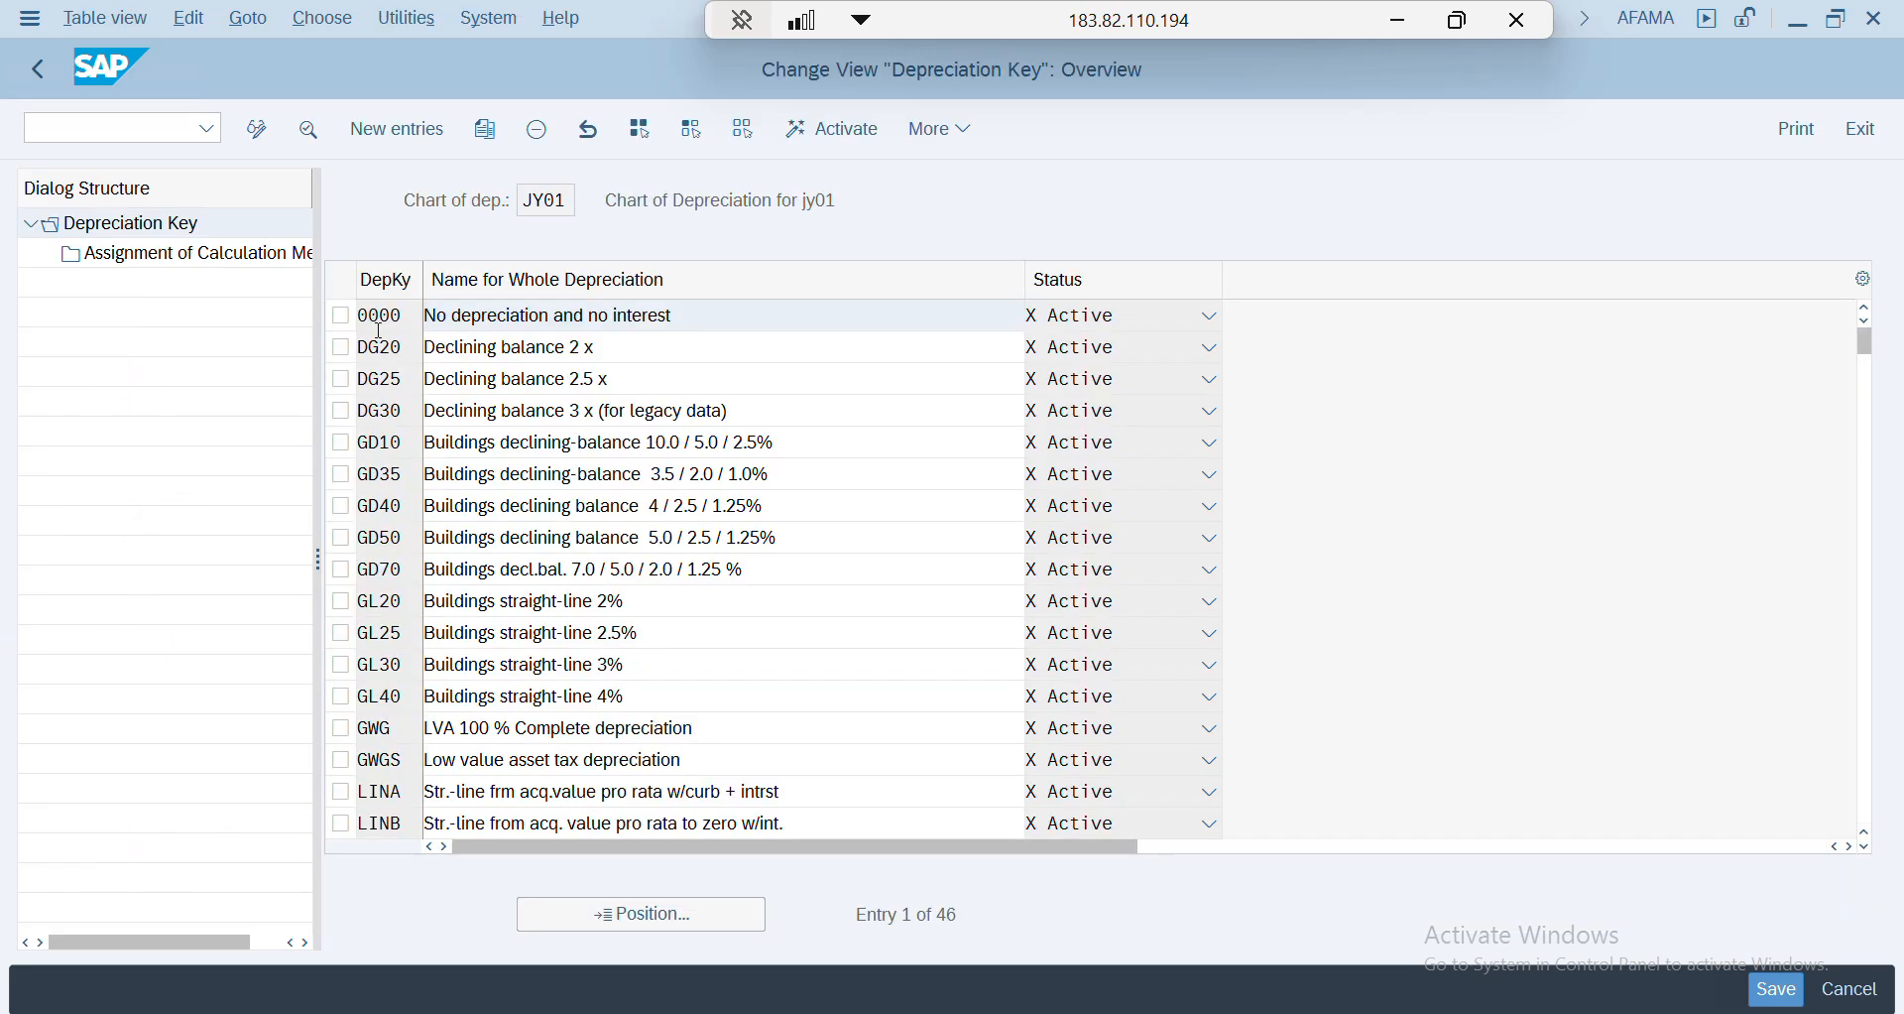
pyautogui.doubleClick(403, 609)
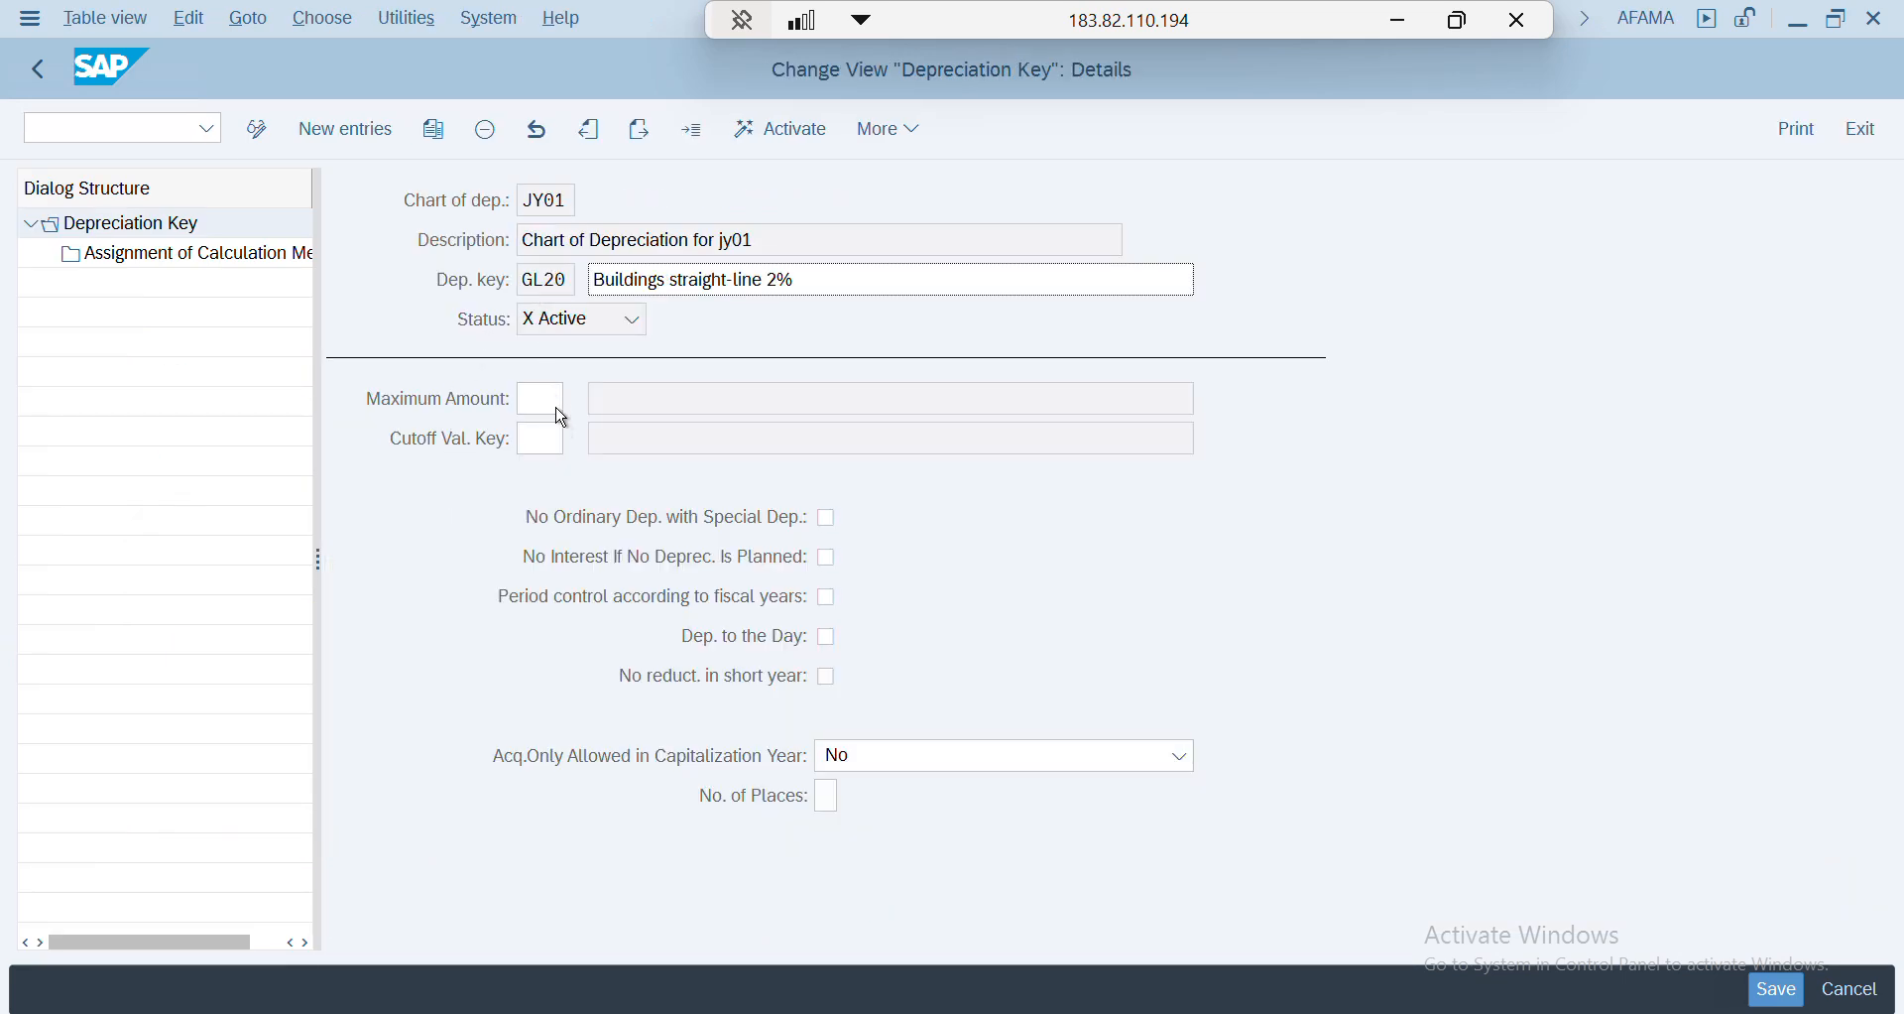
pyautogui.click(218, 258)
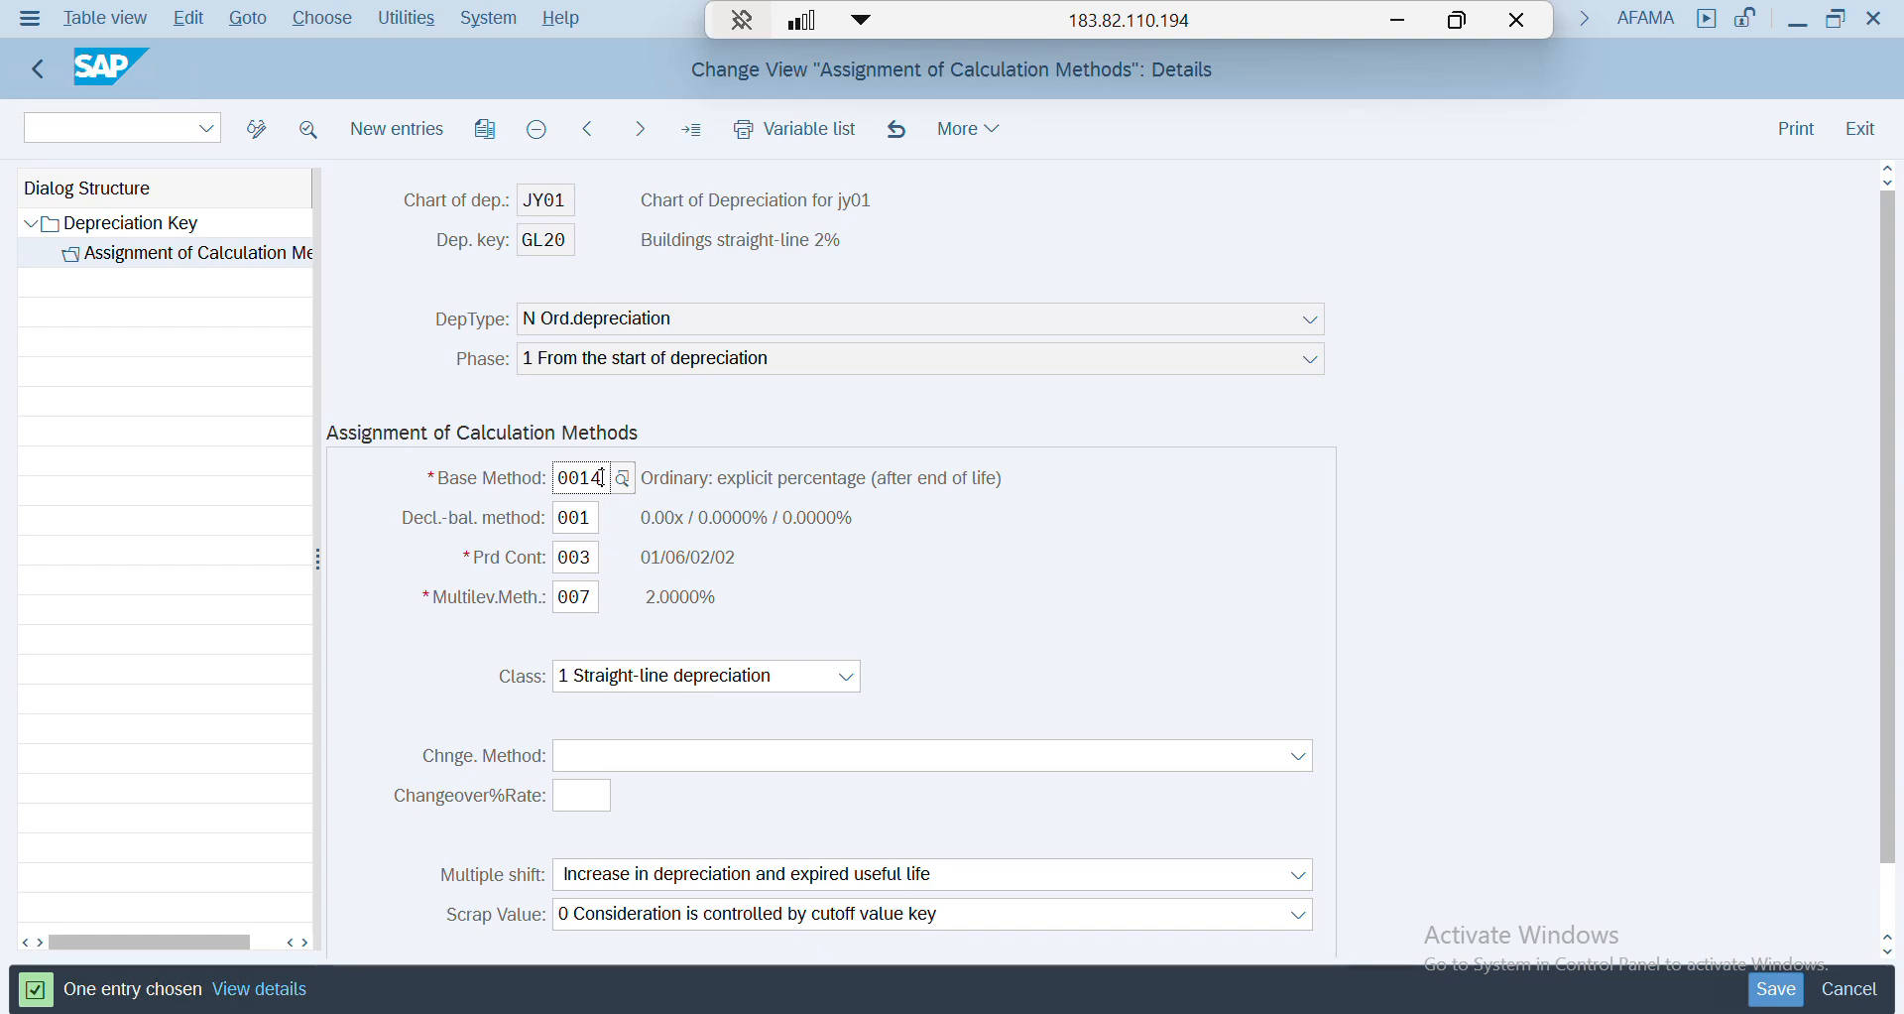
# - Switch to the Book2 workbook in Excel and review the acquisition value and monthly depreciation amounts
pyautogui.click(1458, 20)
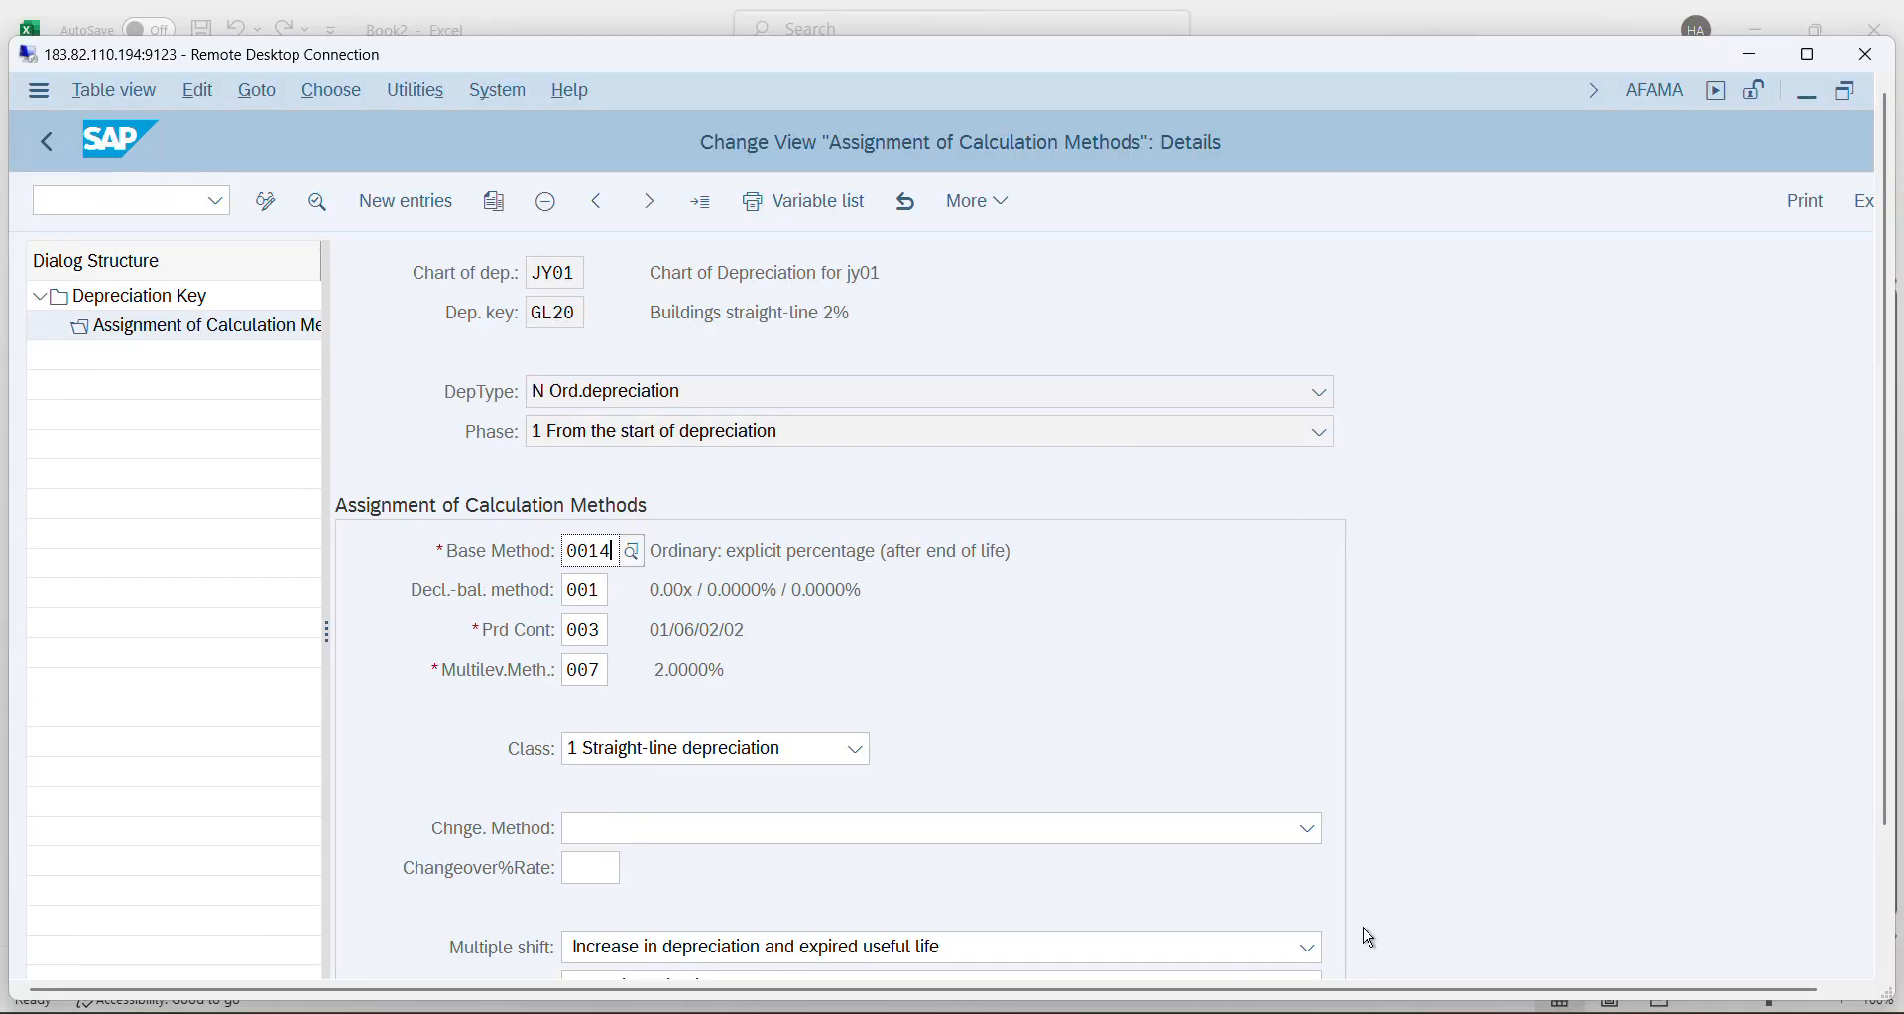
pyautogui.moveTo(1282, 1012)
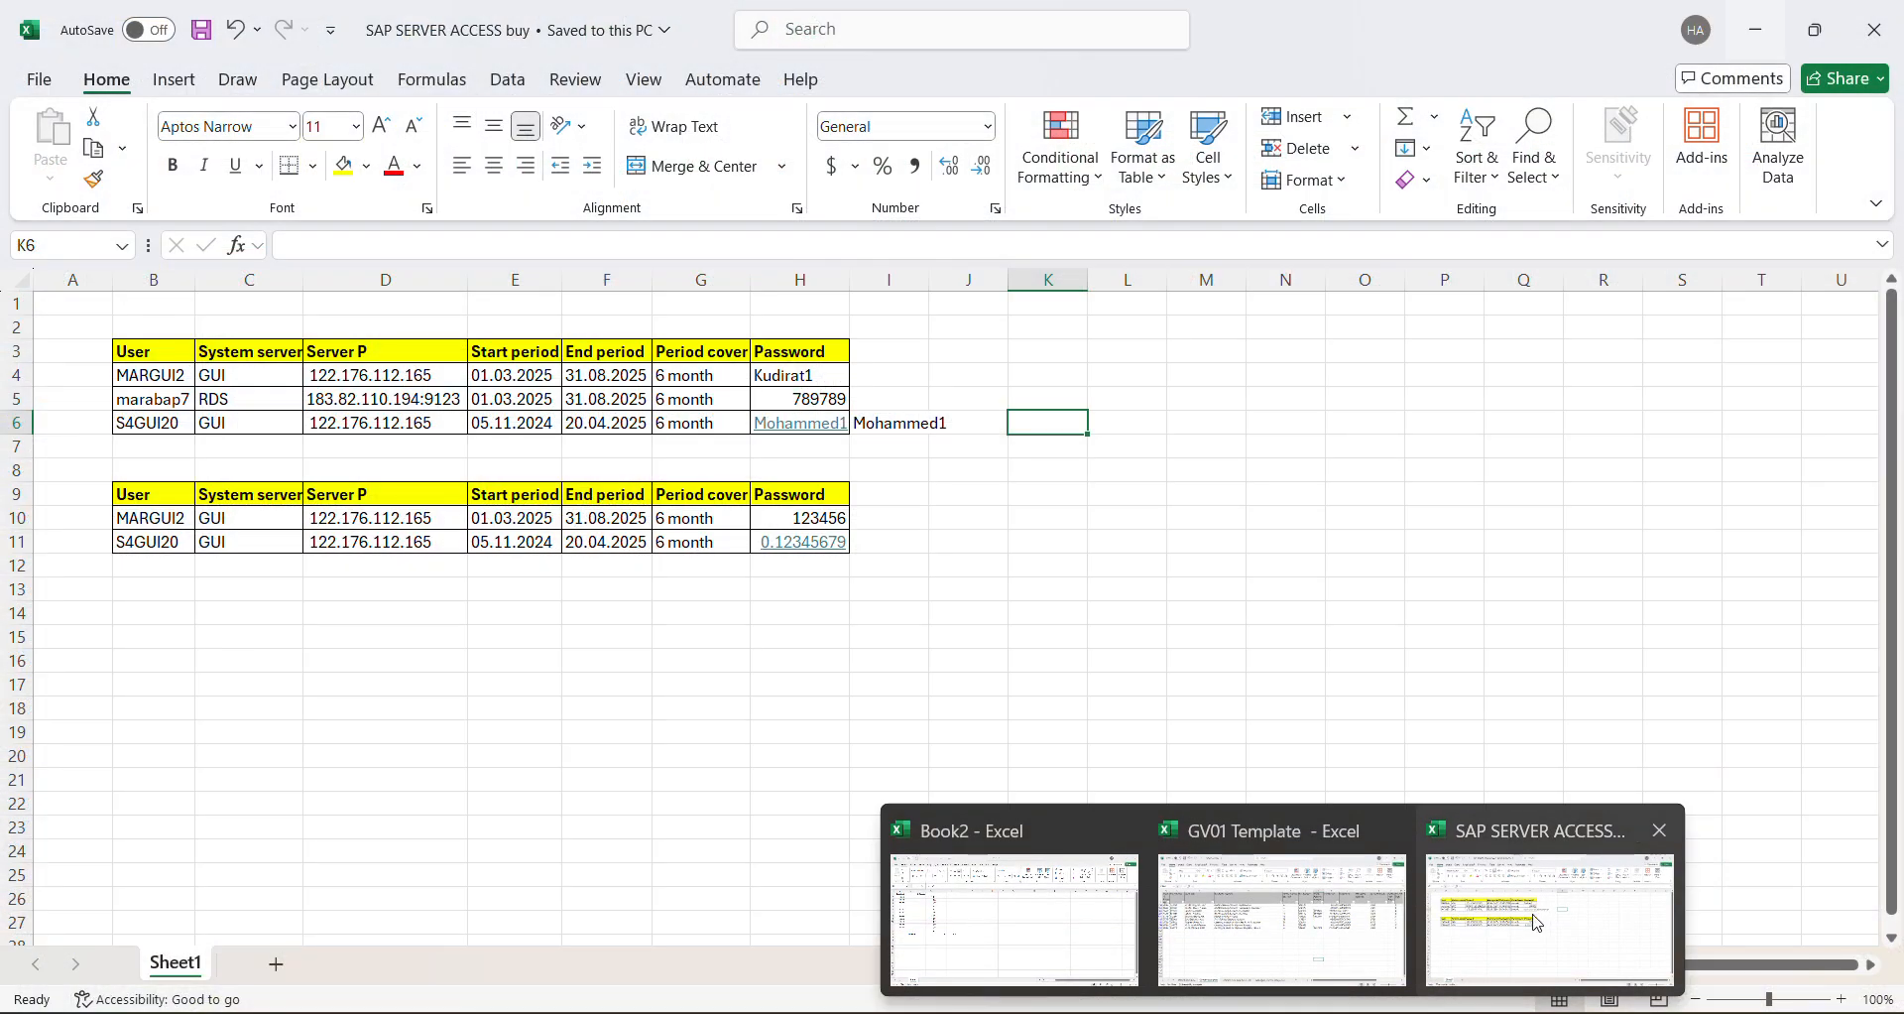
pyautogui.click(1063, 943)
pyautogui.click(602, 446)
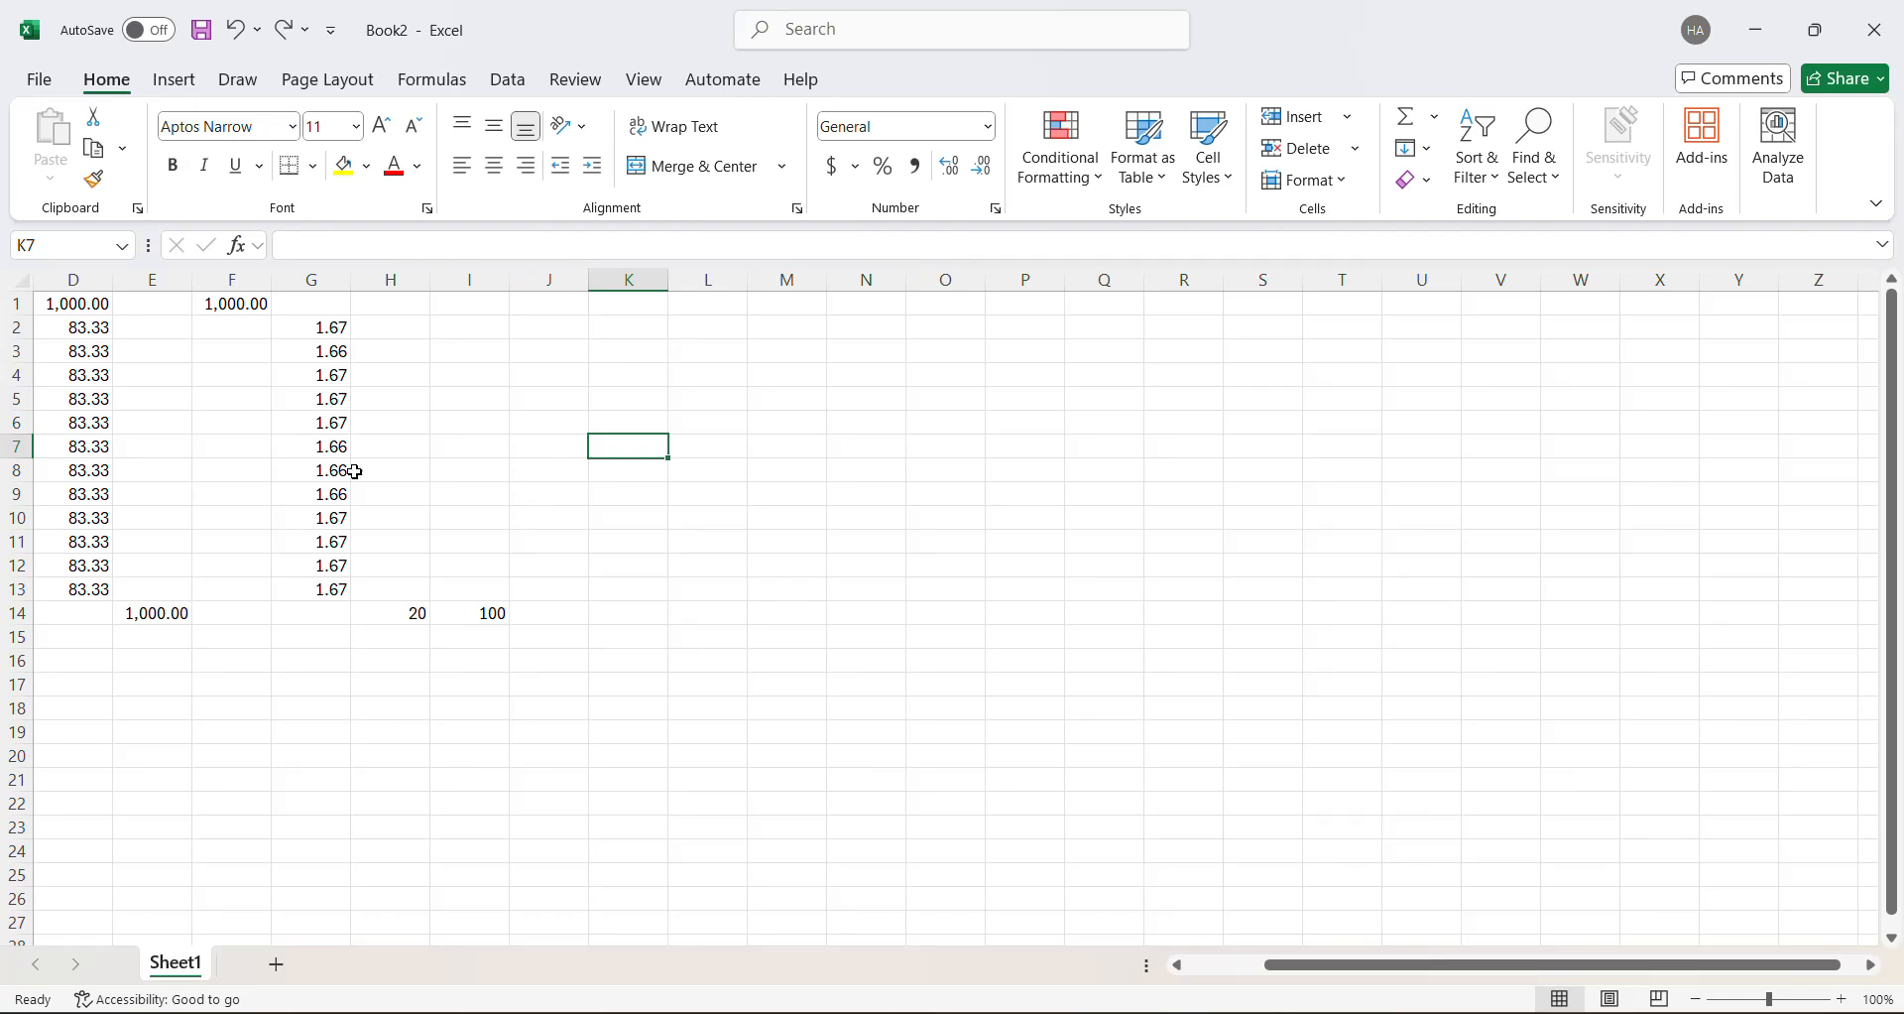
pyautogui.click(87, 308)
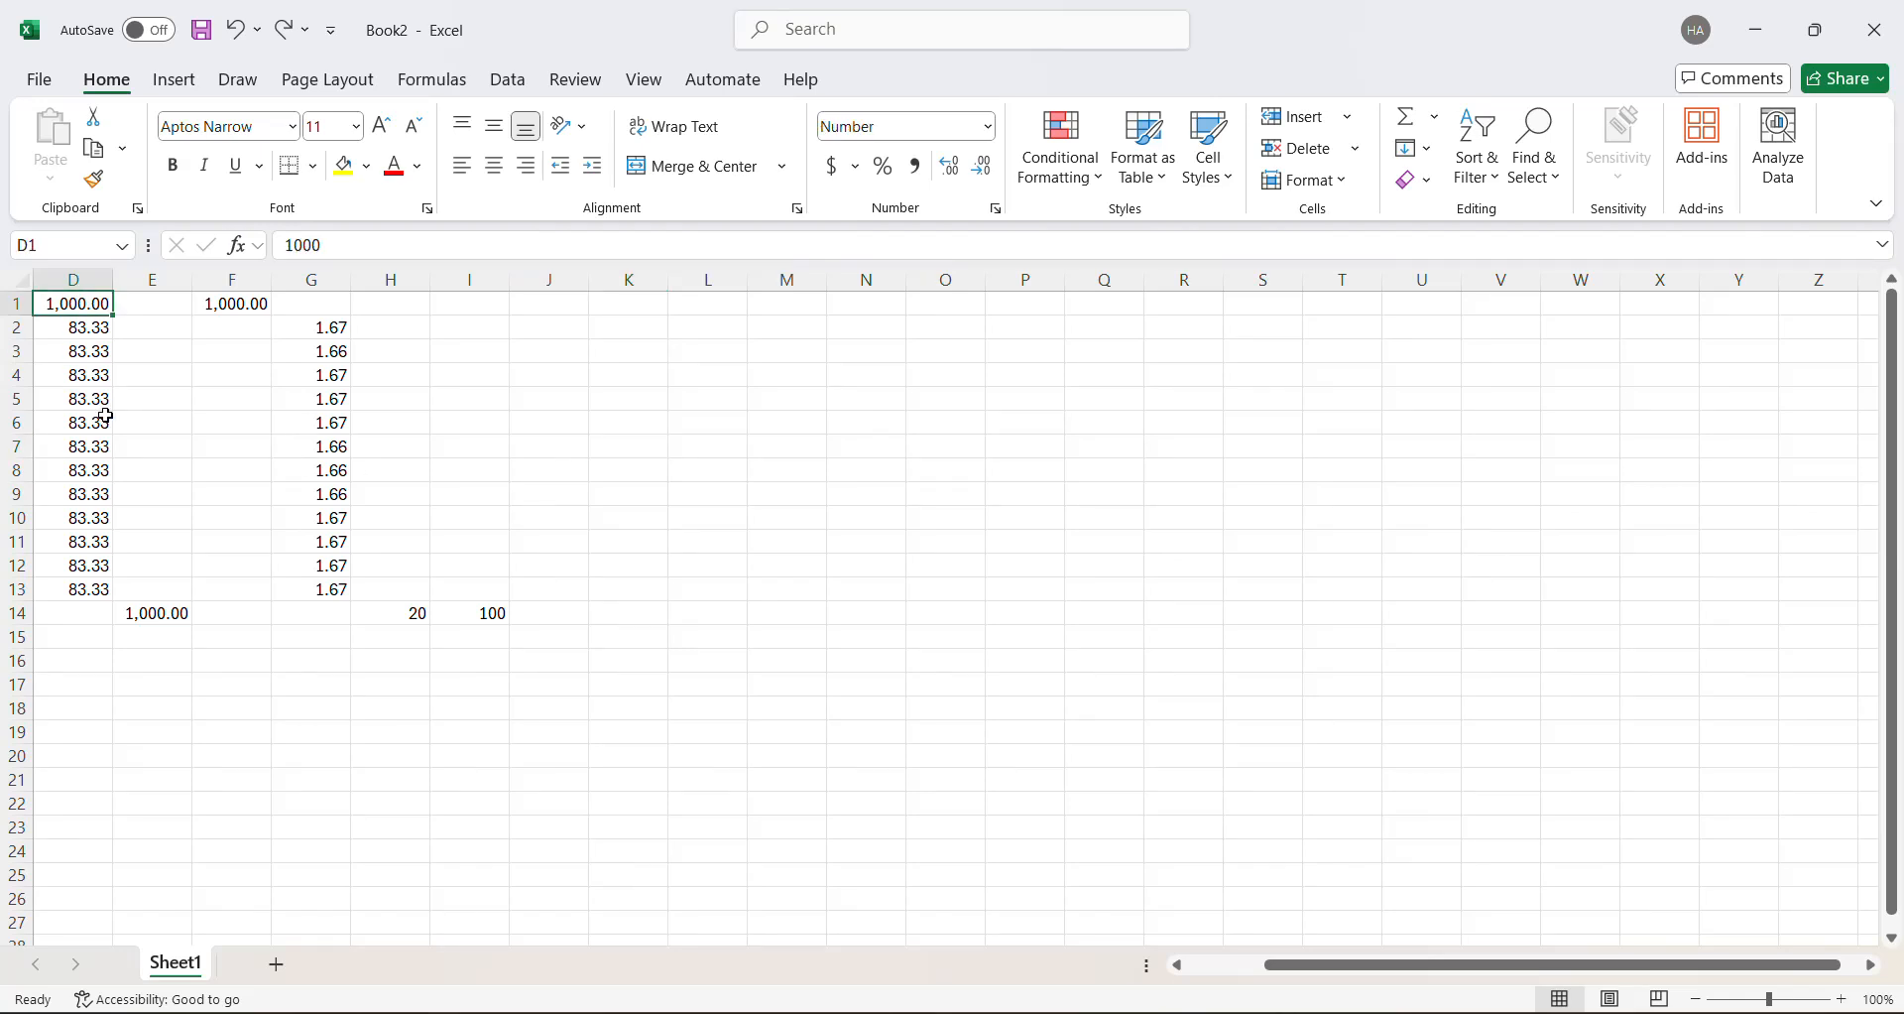
pyautogui.click(175, 451)
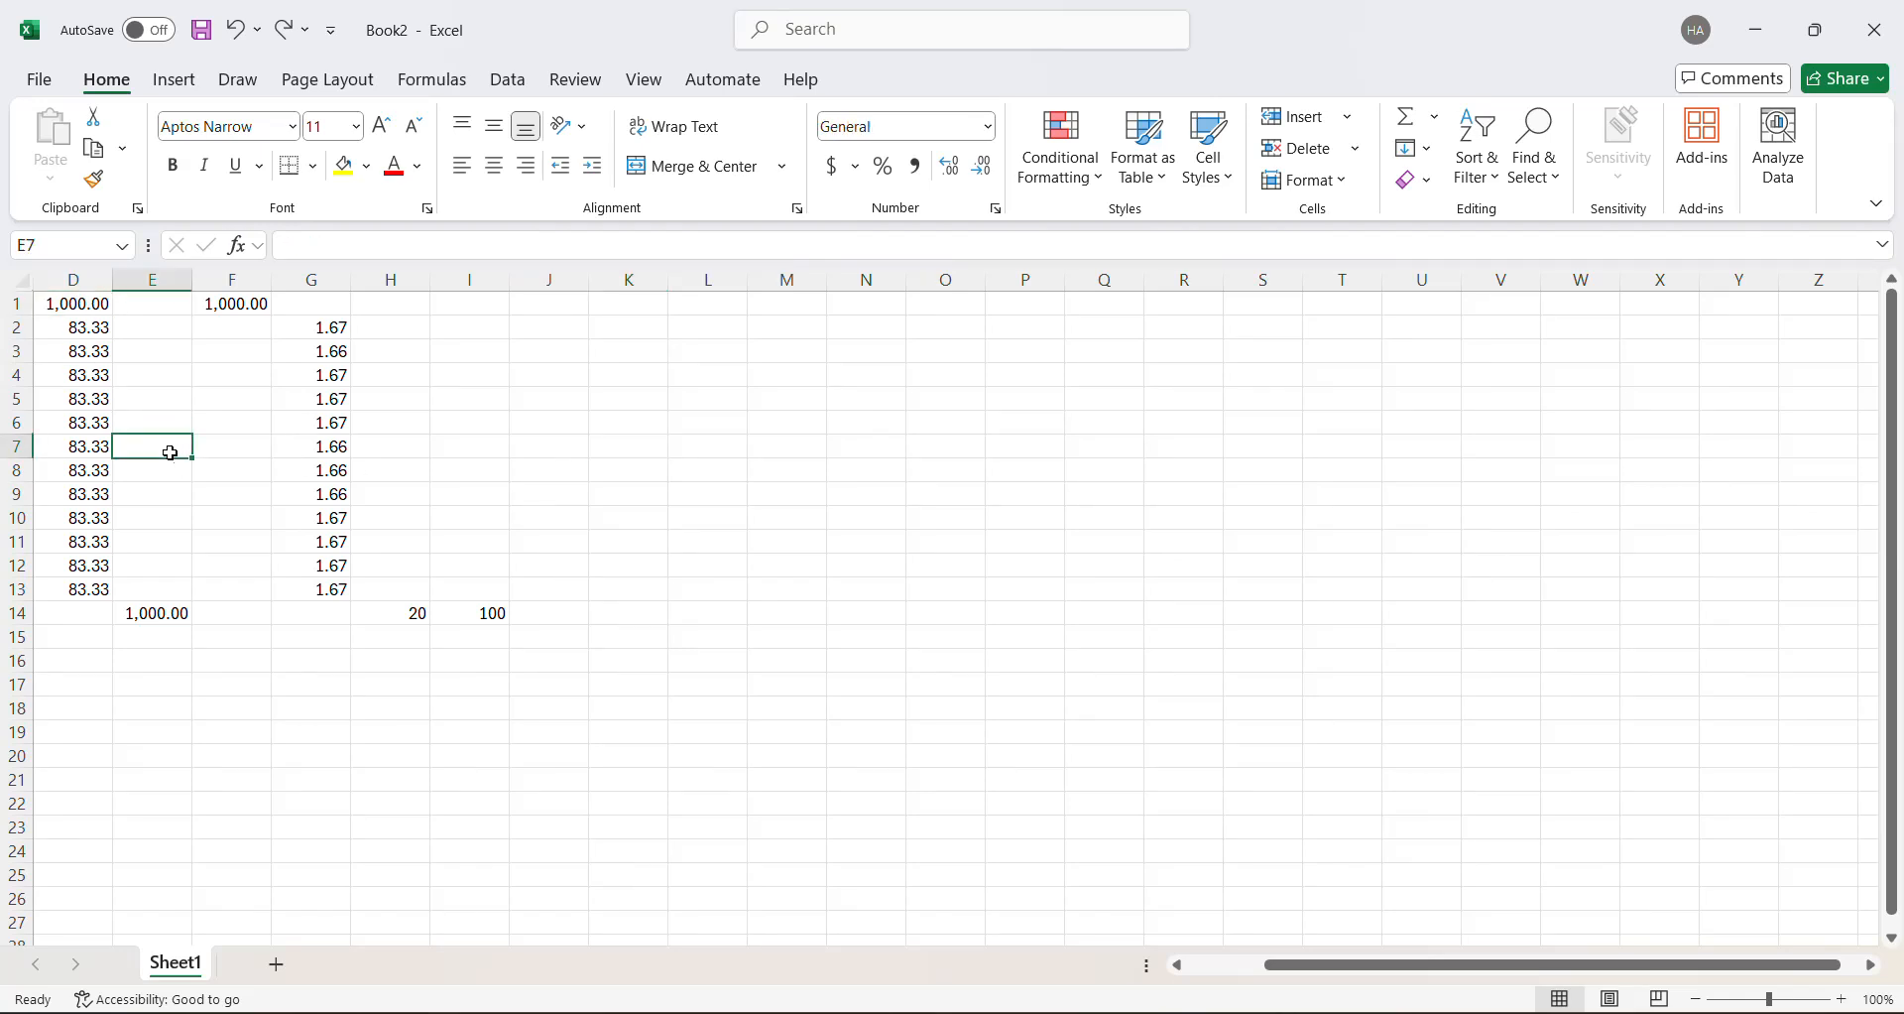
pyautogui.click(144, 310)
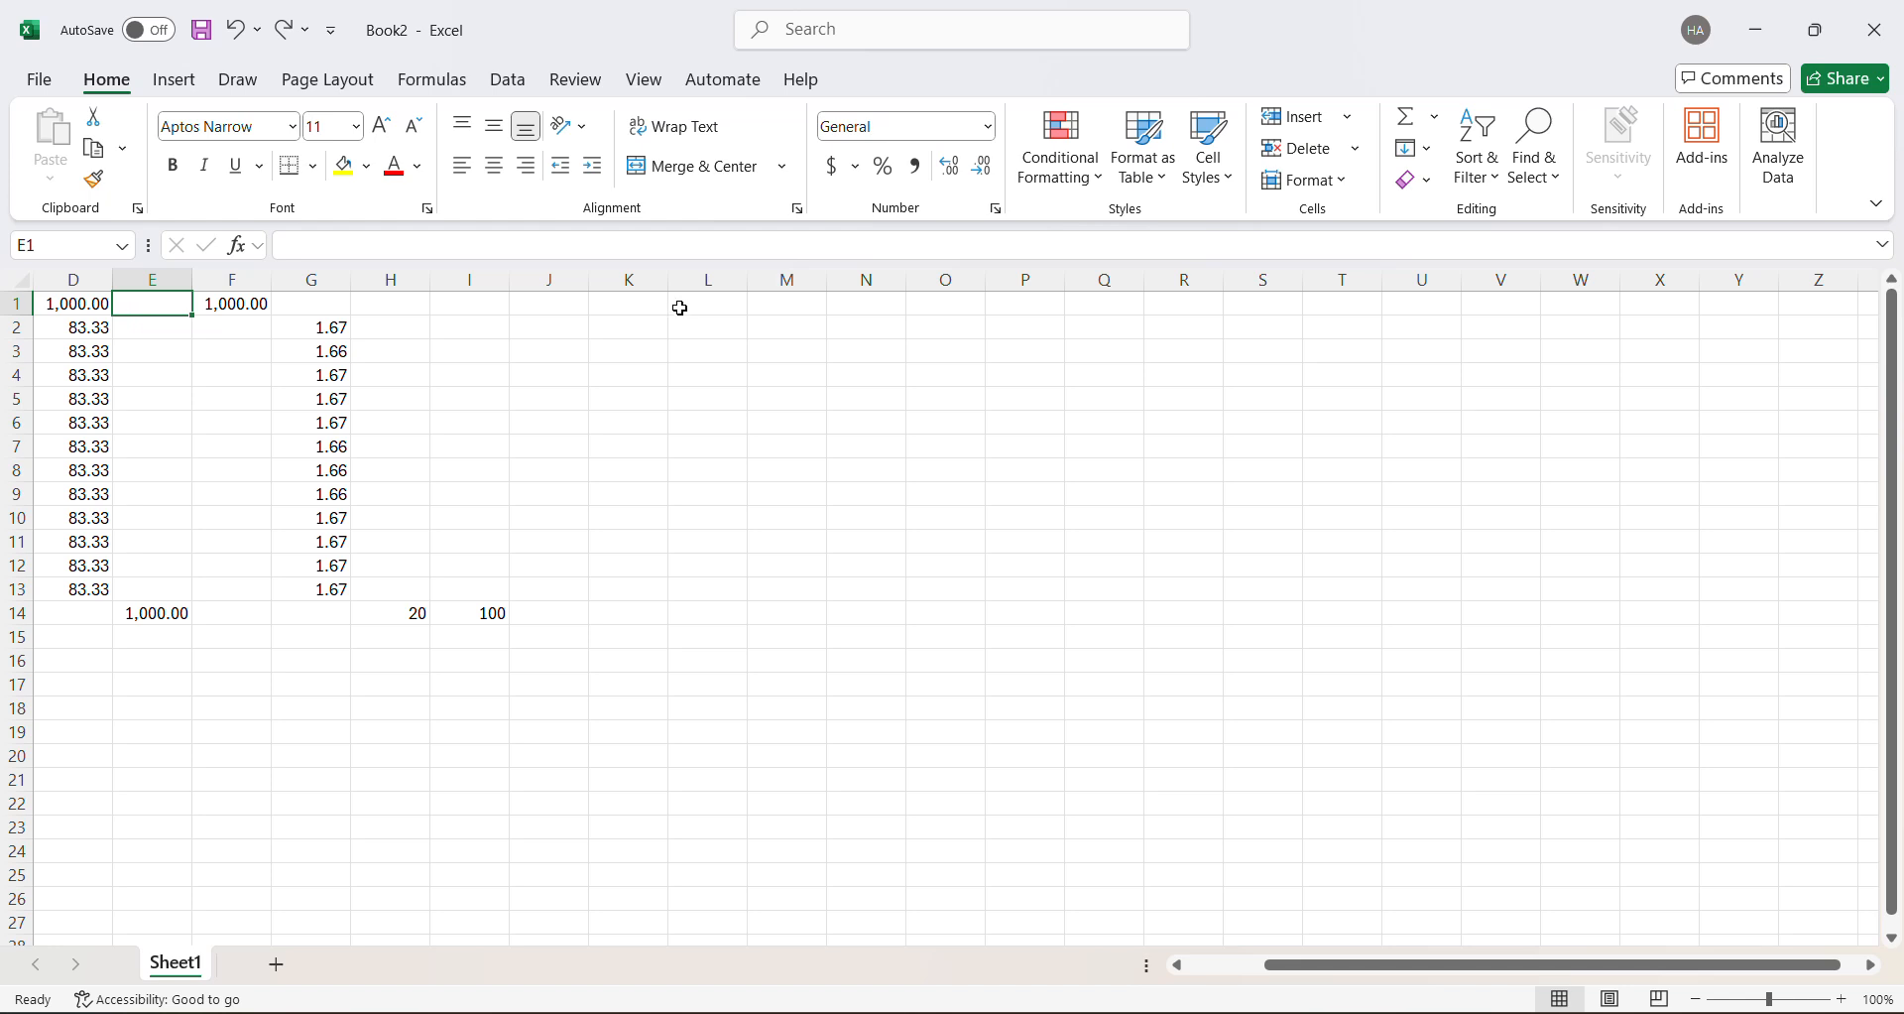
# - Enter the title Straight Line method in cell O3
pyautogui.click(1084, 353)
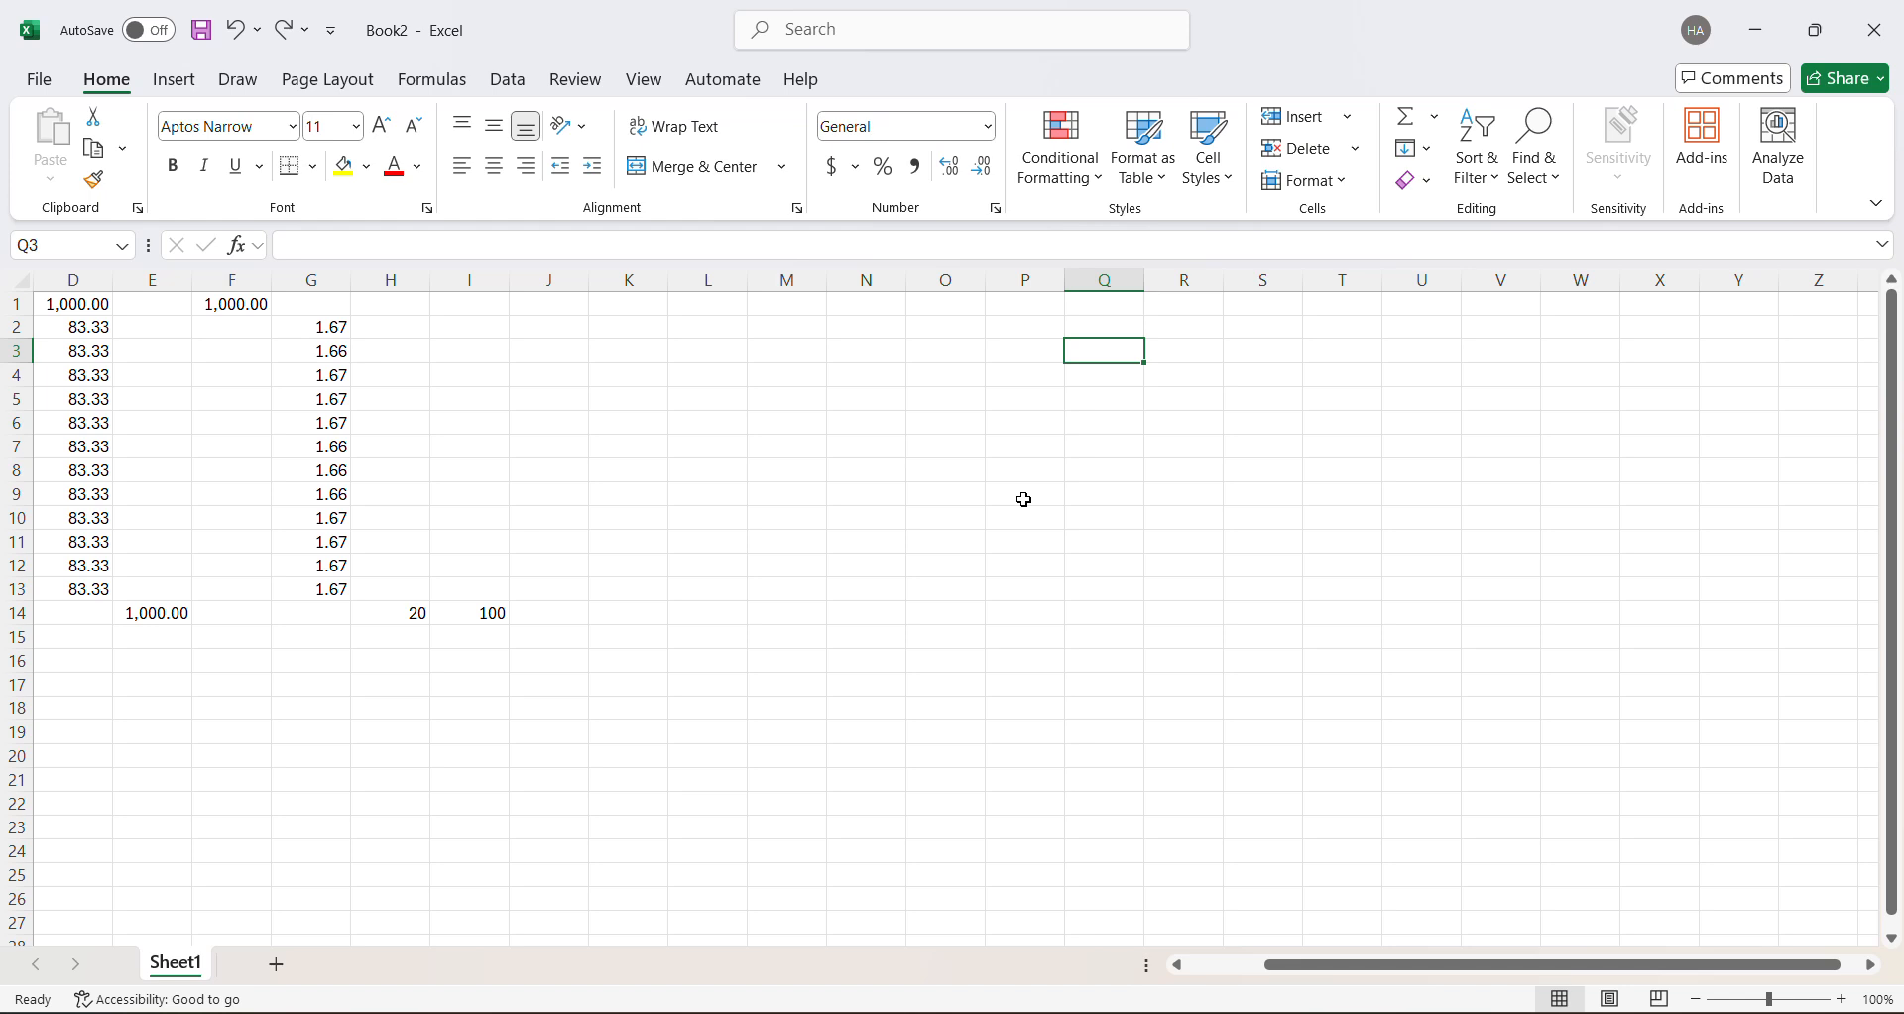
pyautogui.click(1027, 345)
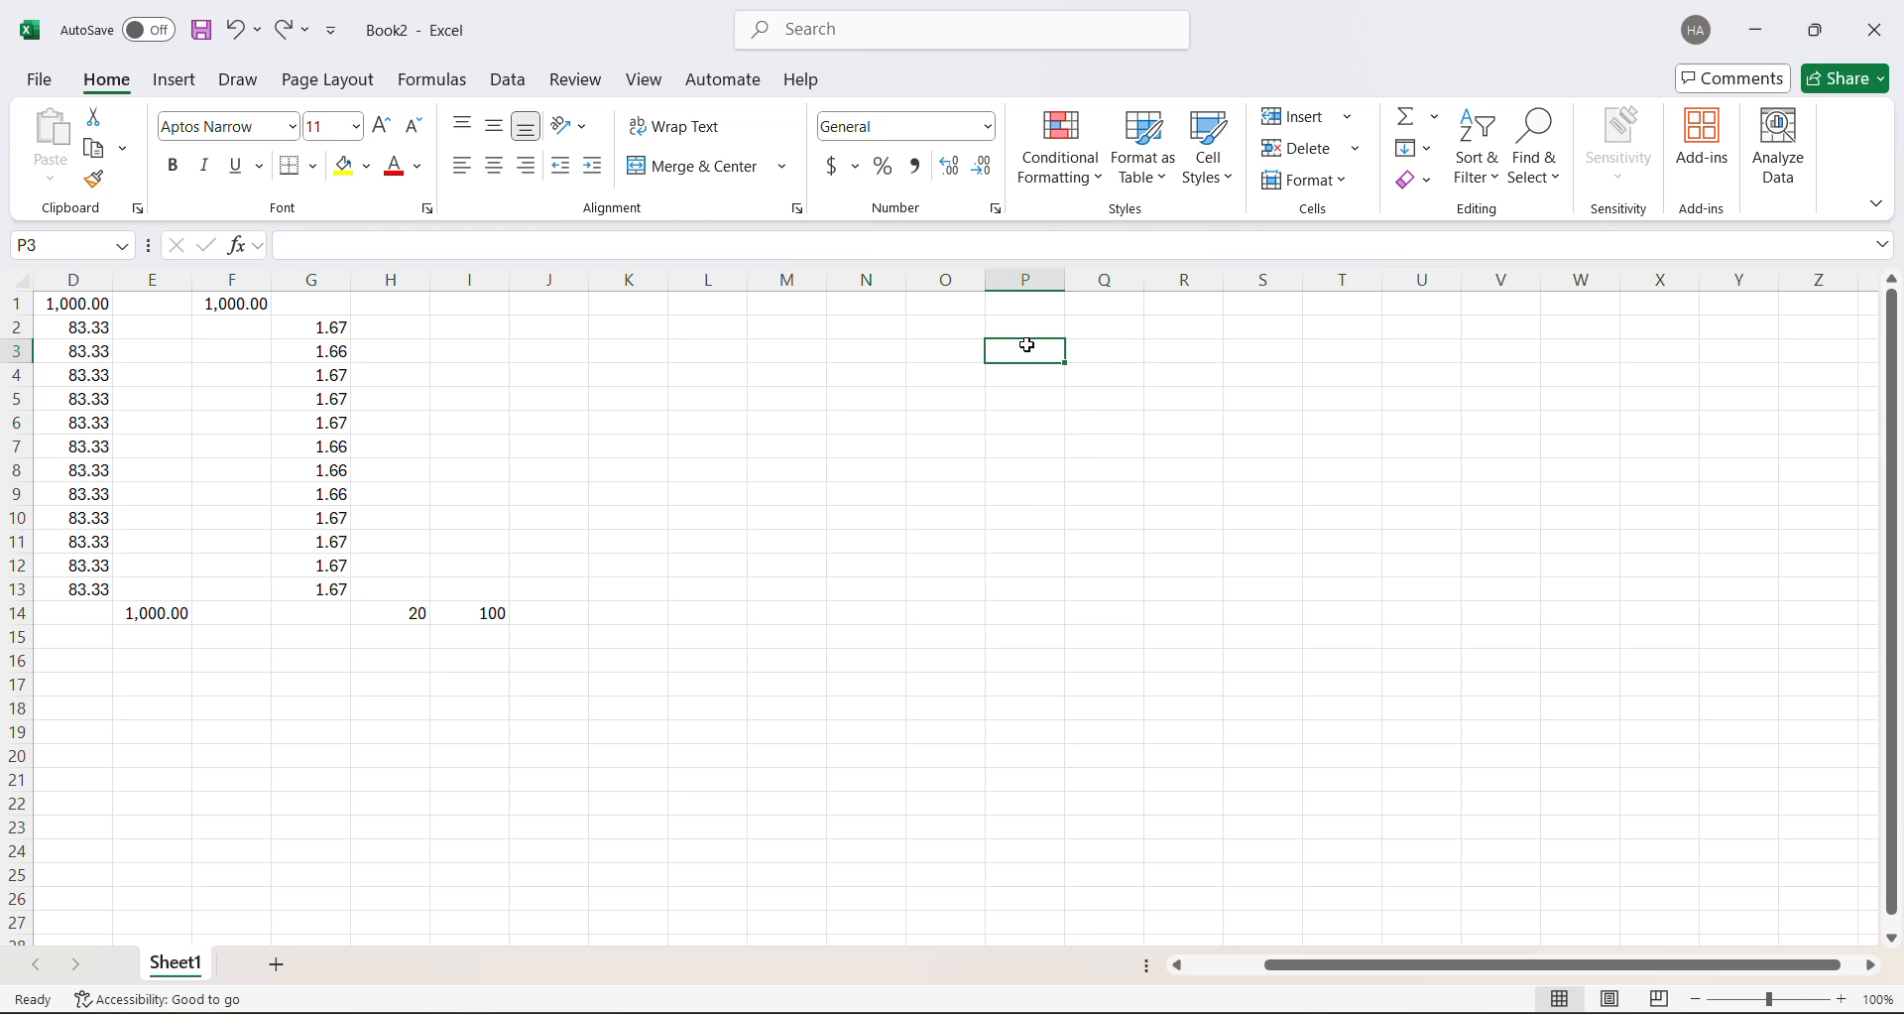
pyautogui.click(937, 345)
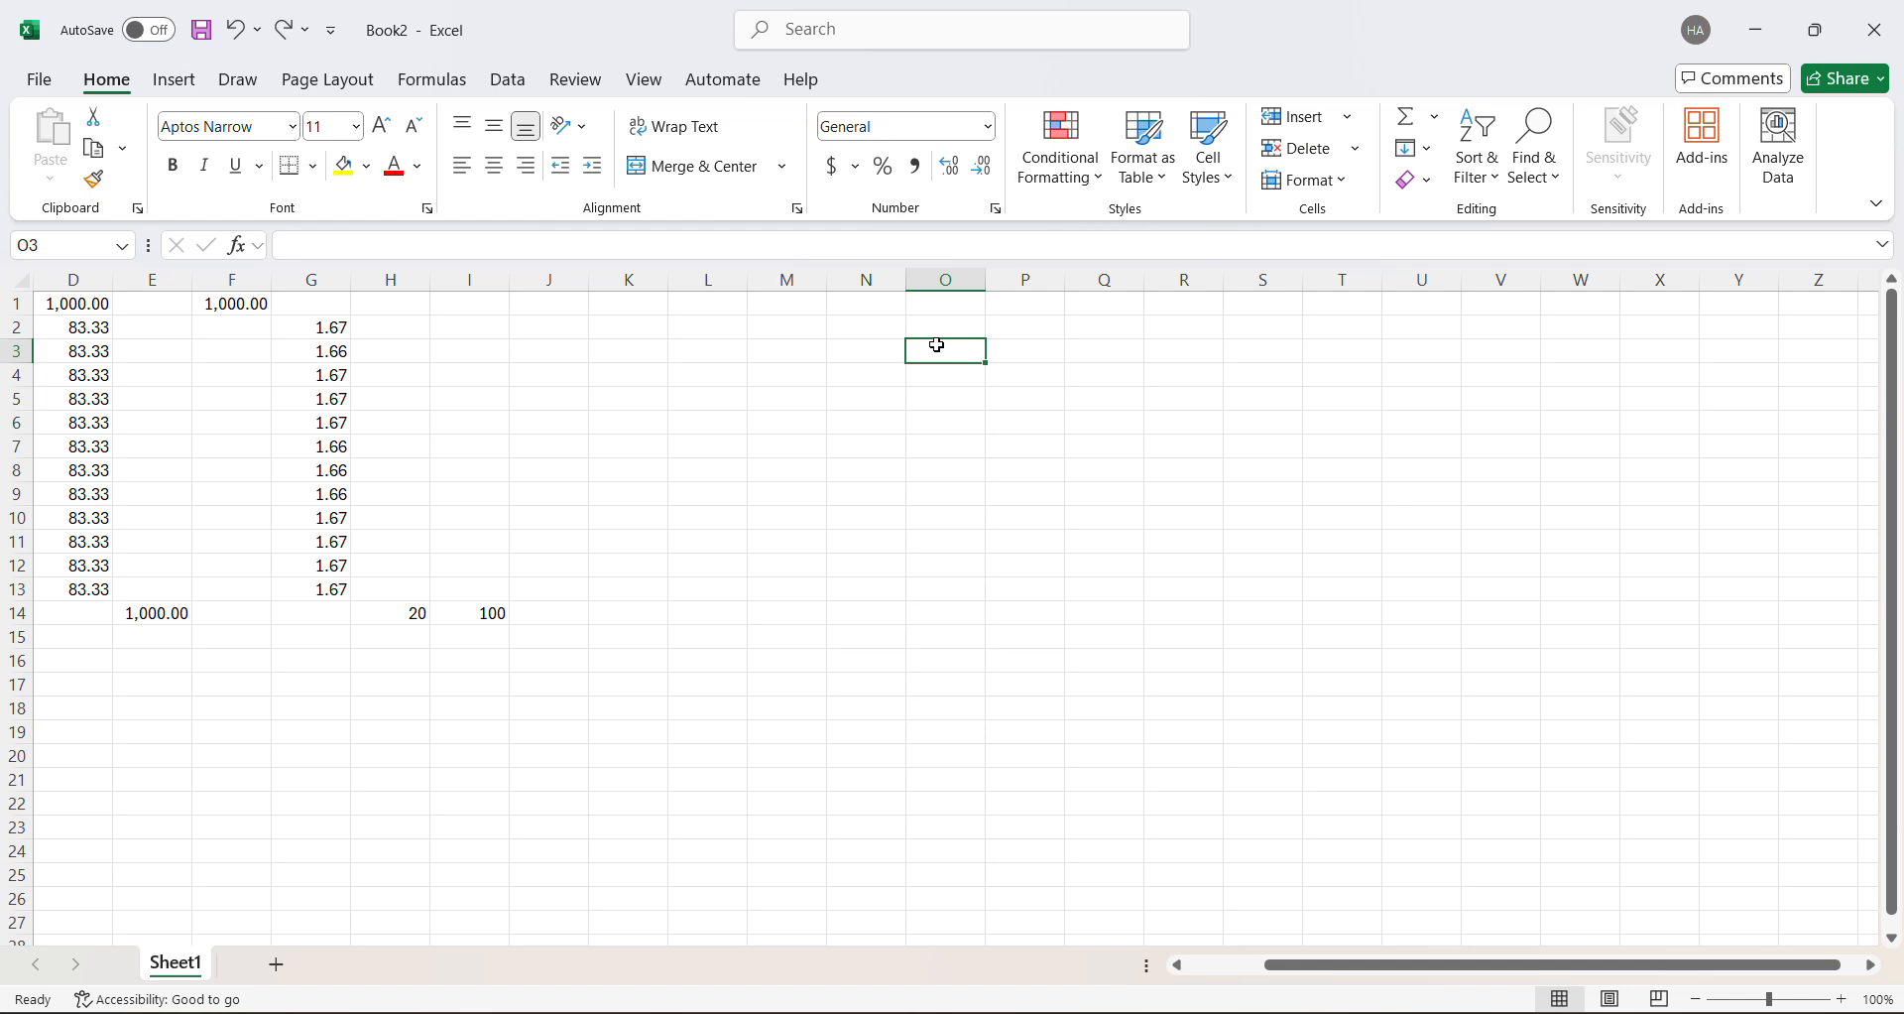
pyautogui.write('Straight Line method')
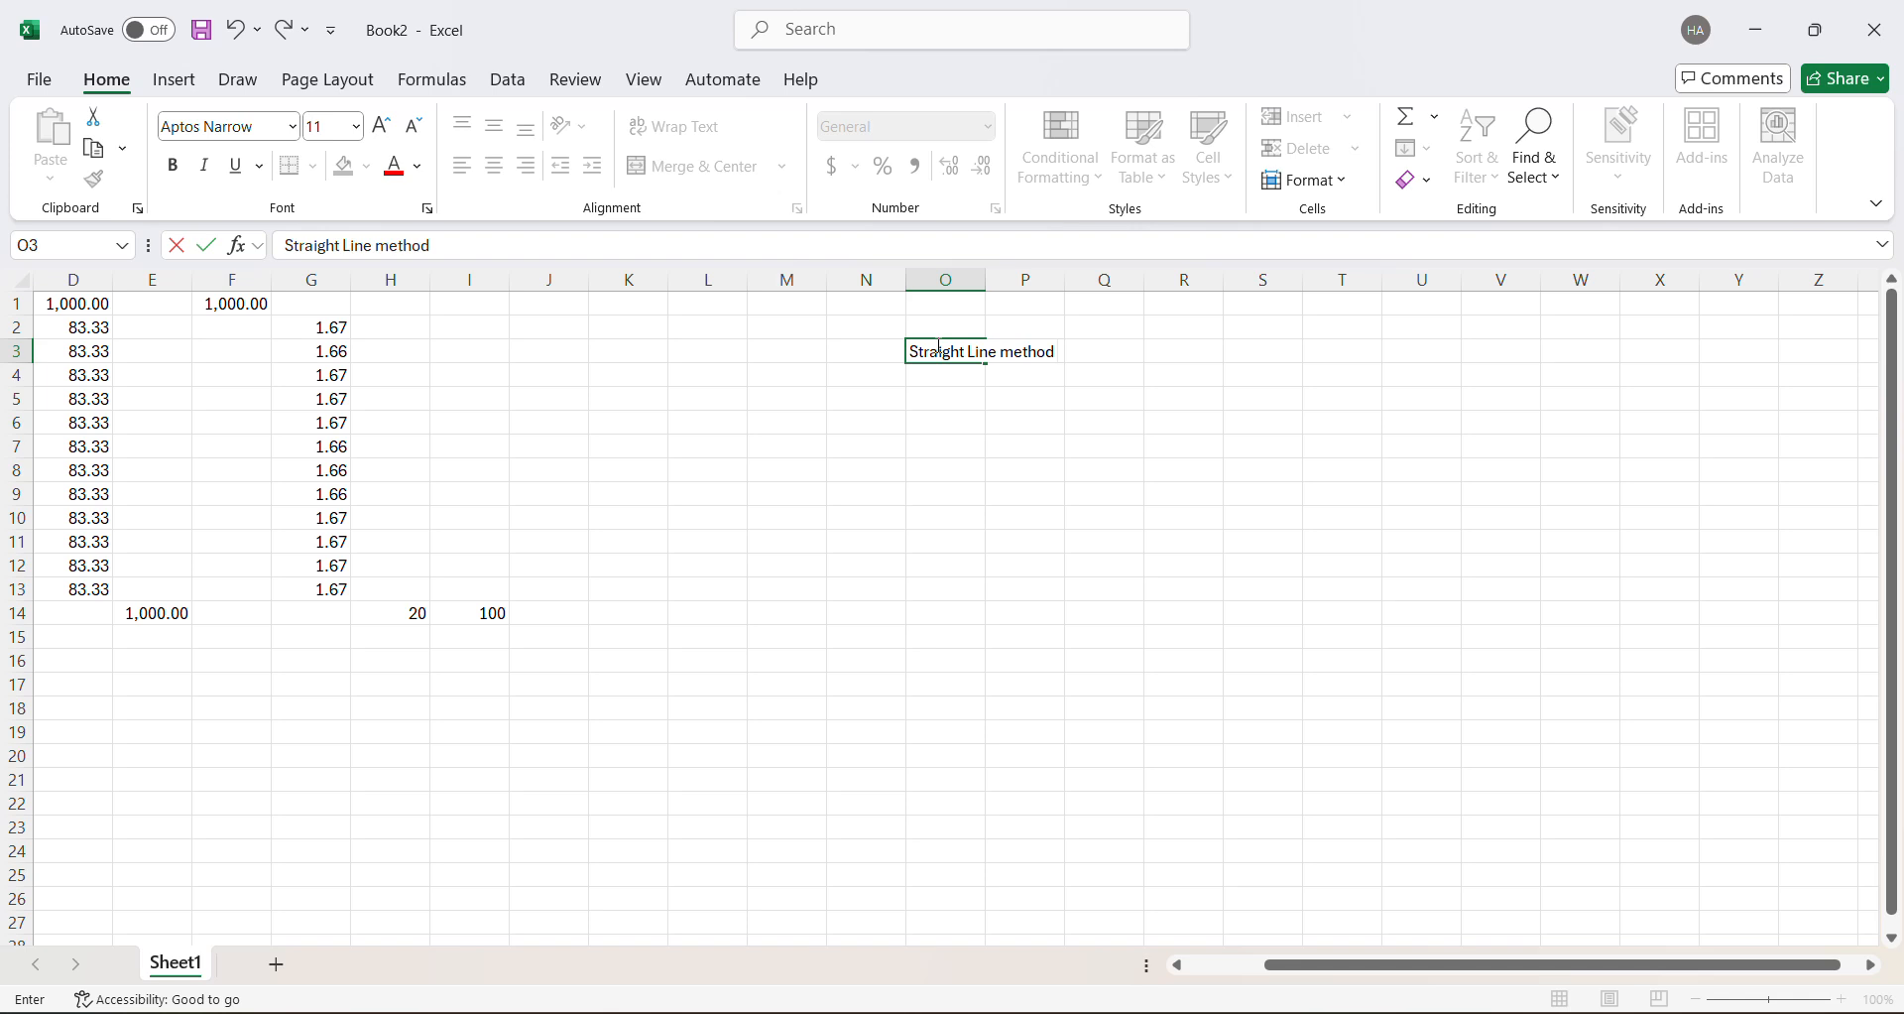
pyautogui.press('Return')
# - Enter the label Acquisition cost - Scrap Value in cell R3
pyautogui.press('Up')
pyautogui.press('Right')
pyautogui.press('Right')
pyautogui.press('Right')
pyautogui.press('Right')
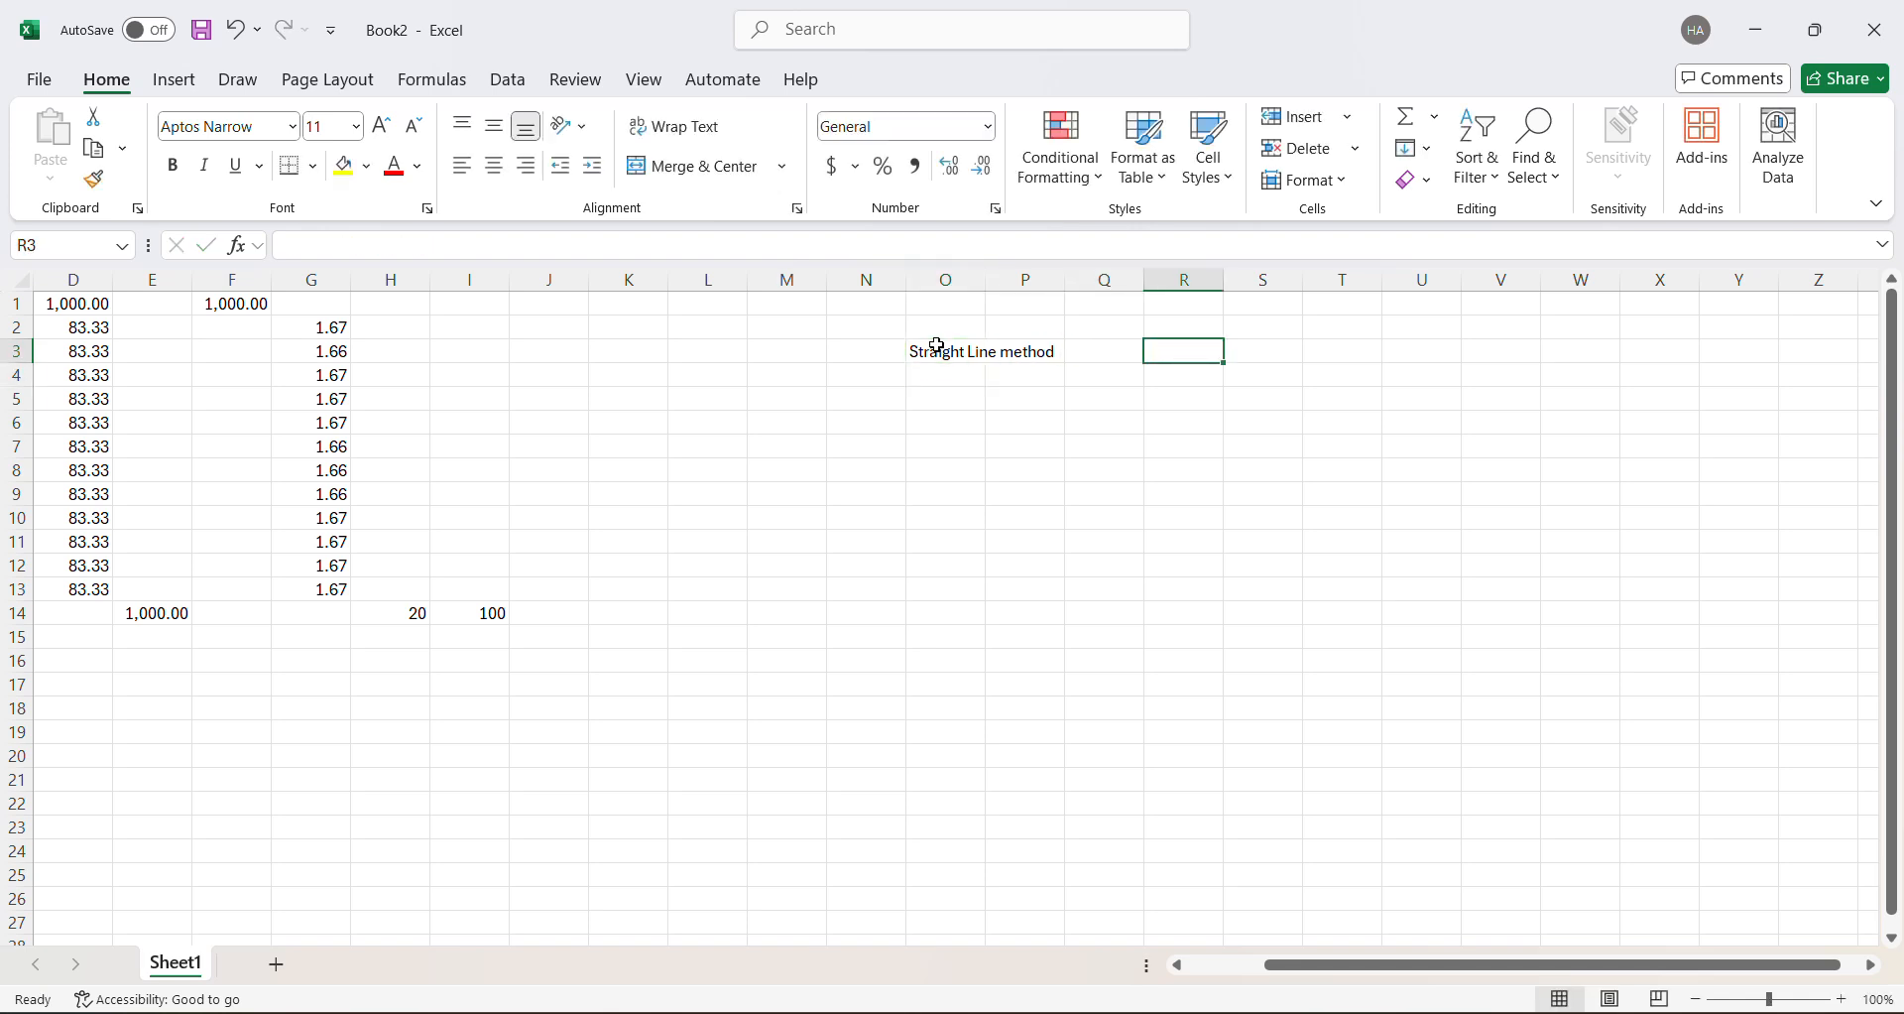
pyautogui.write('Acq')
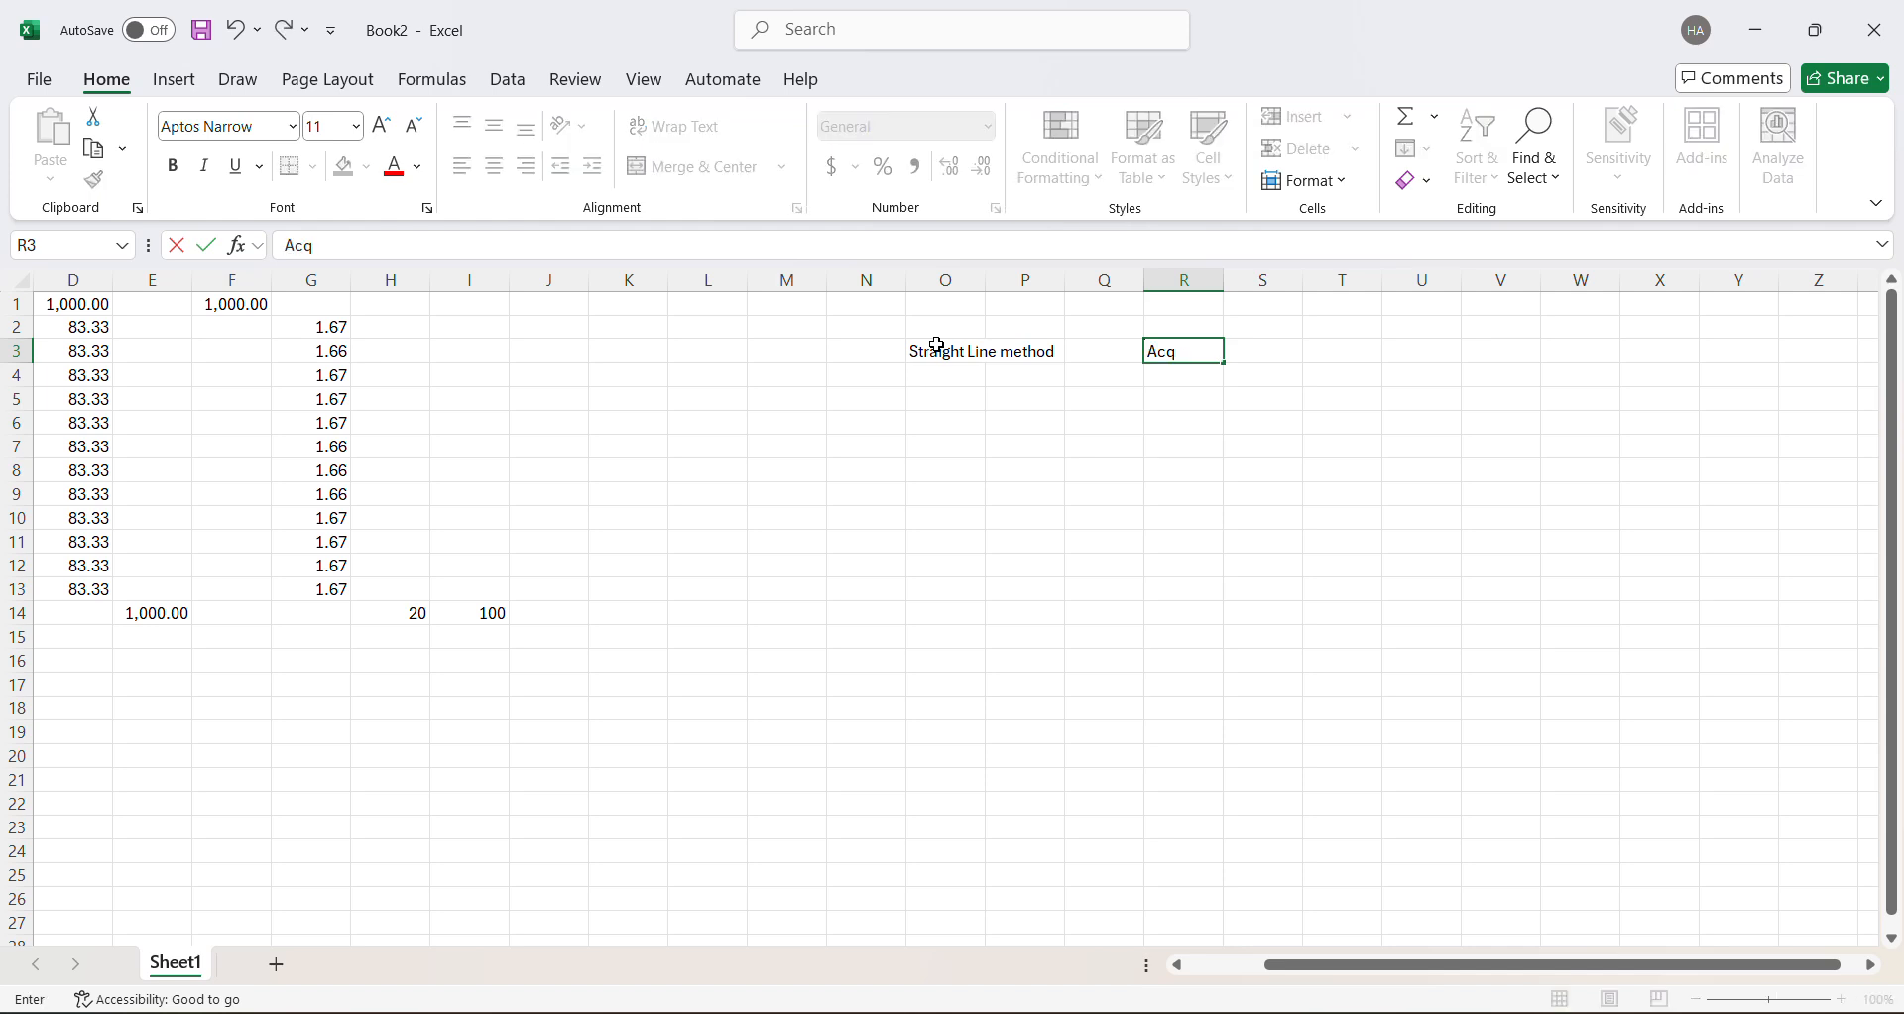
pyautogui.write('uisition cost')
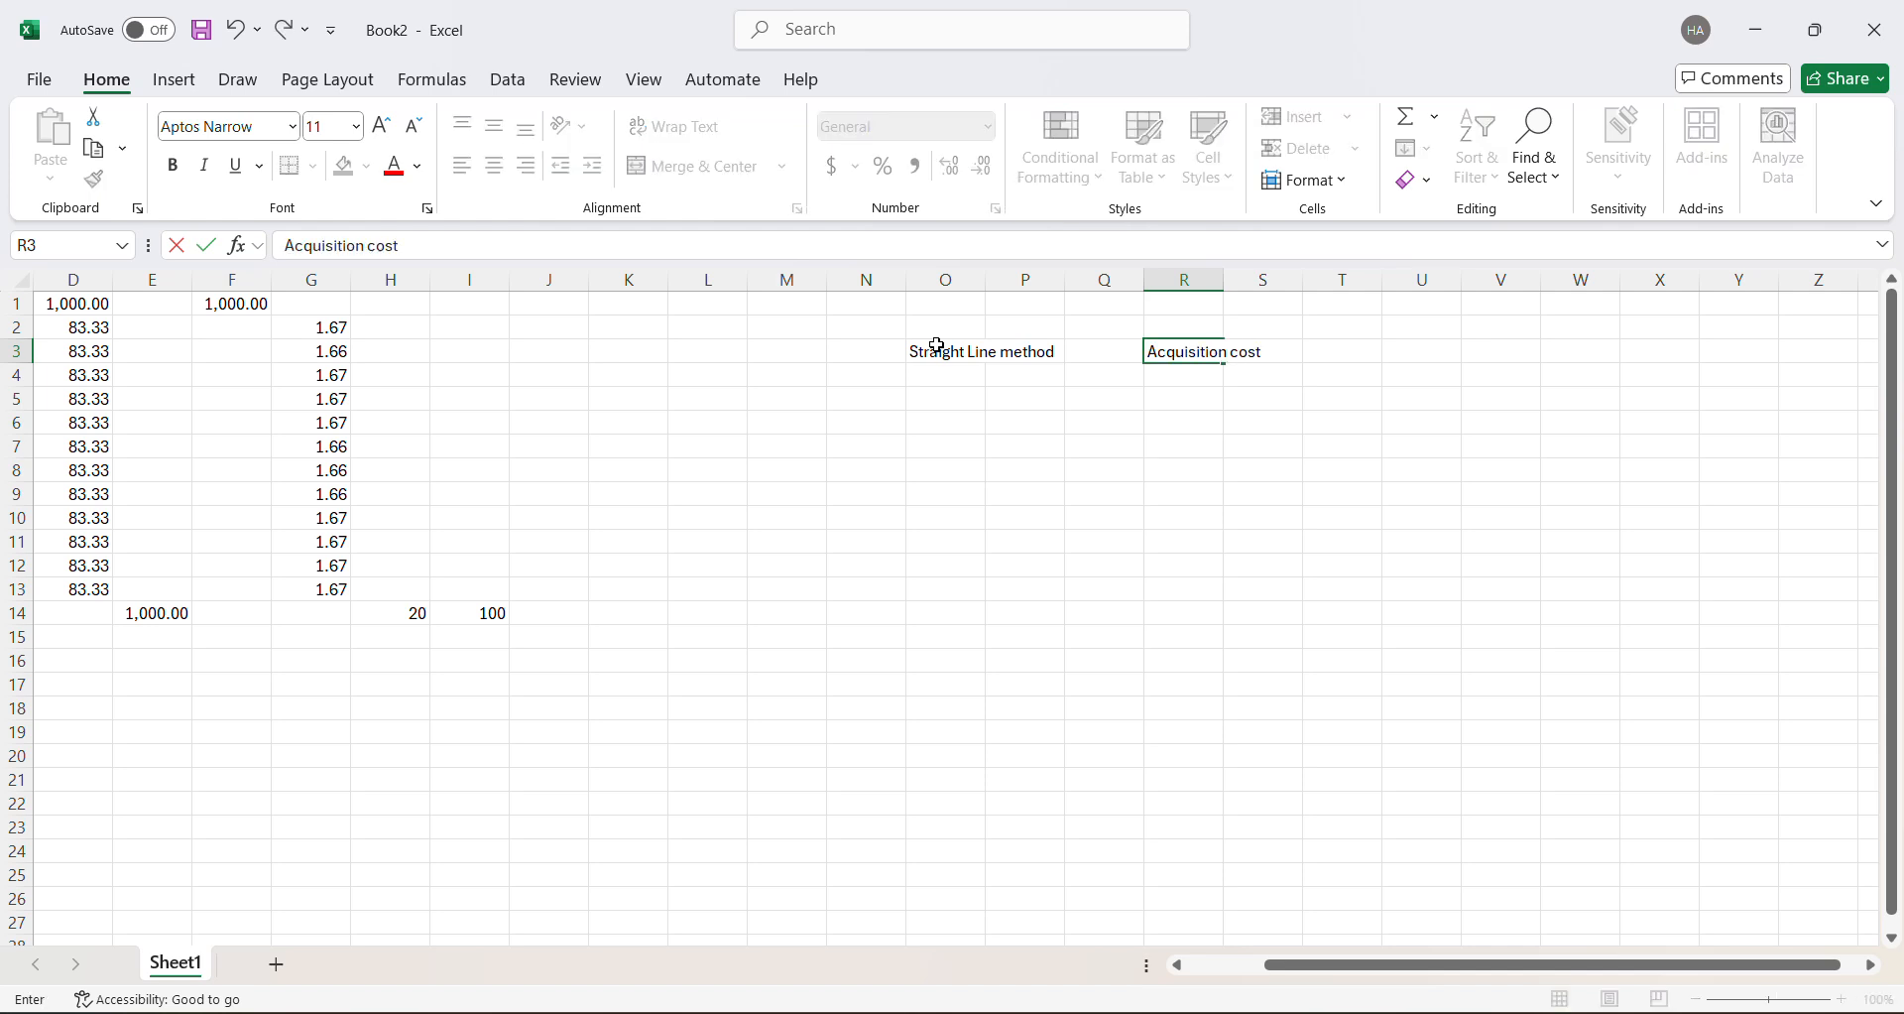
pyautogui.write(' - Scrap Valu')
pyautogui.press('Return')
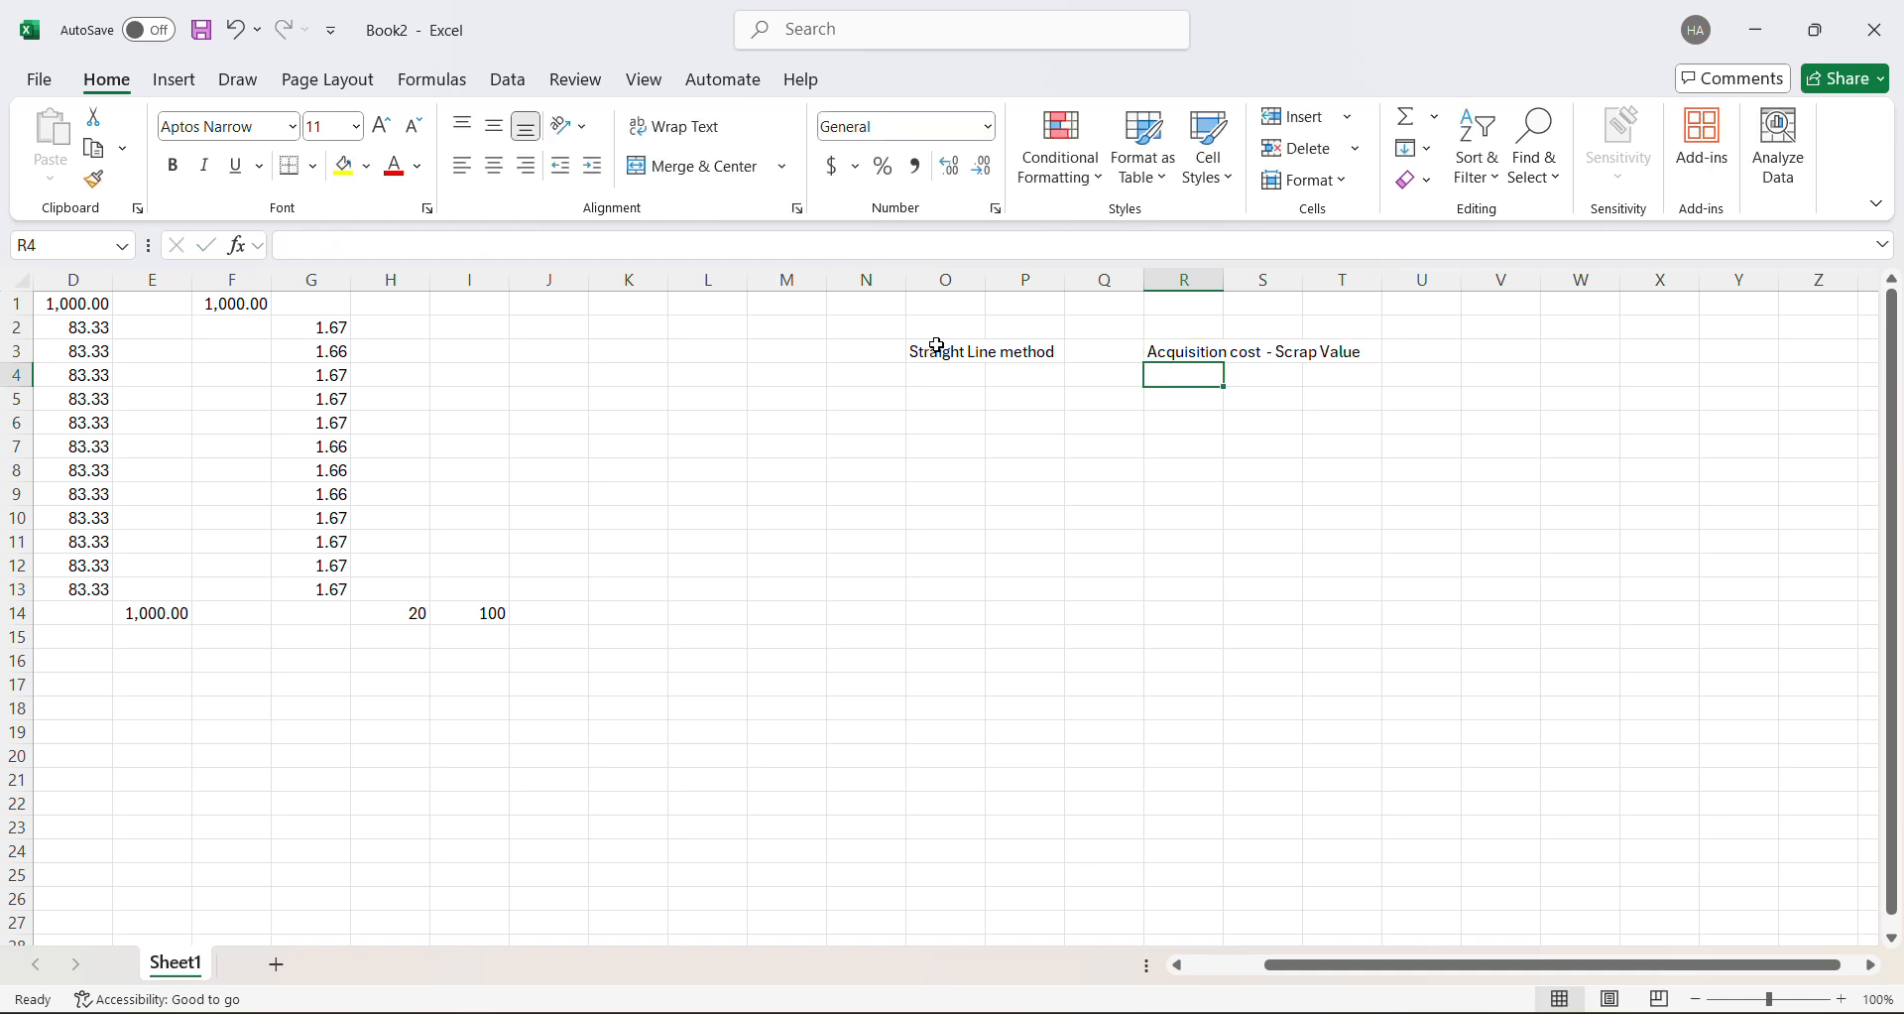
# - Fit column R to its contents and append / Usefull life to the label in R3
pyautogui.click(1197, 347)
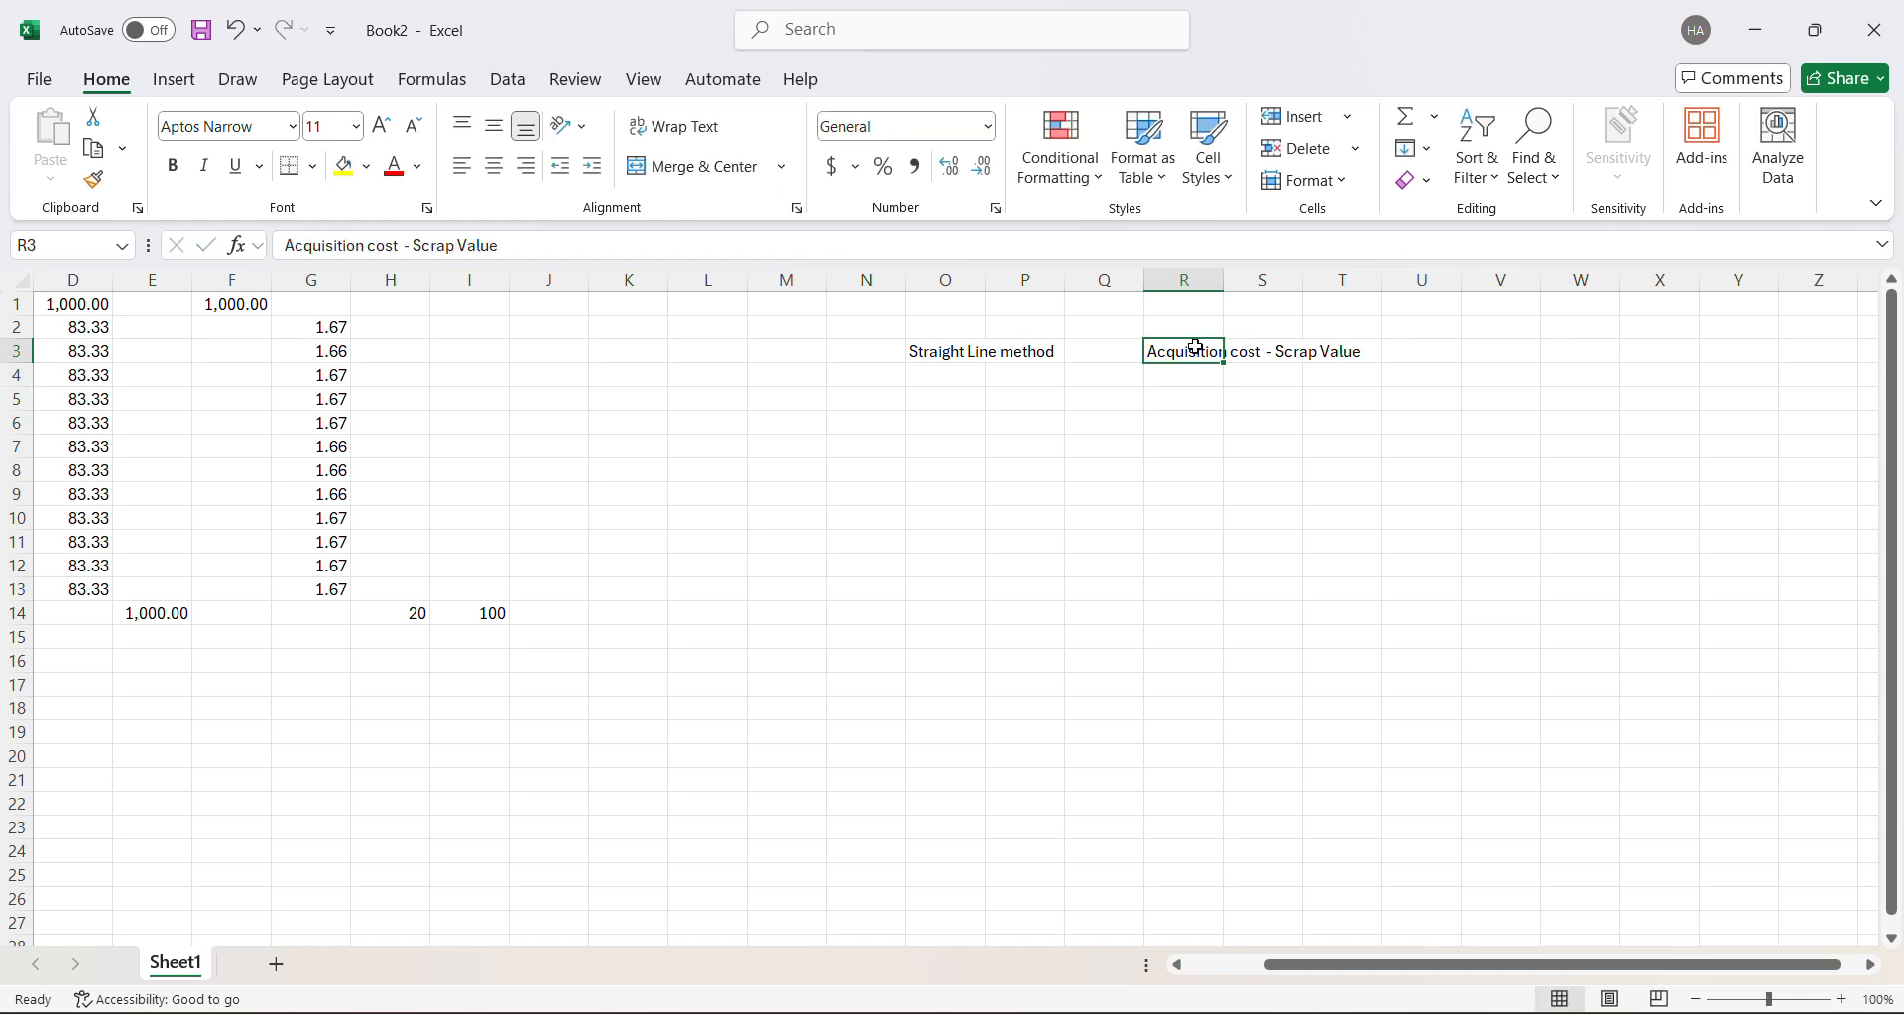
pyautogui.doubleClick(1225, 281)
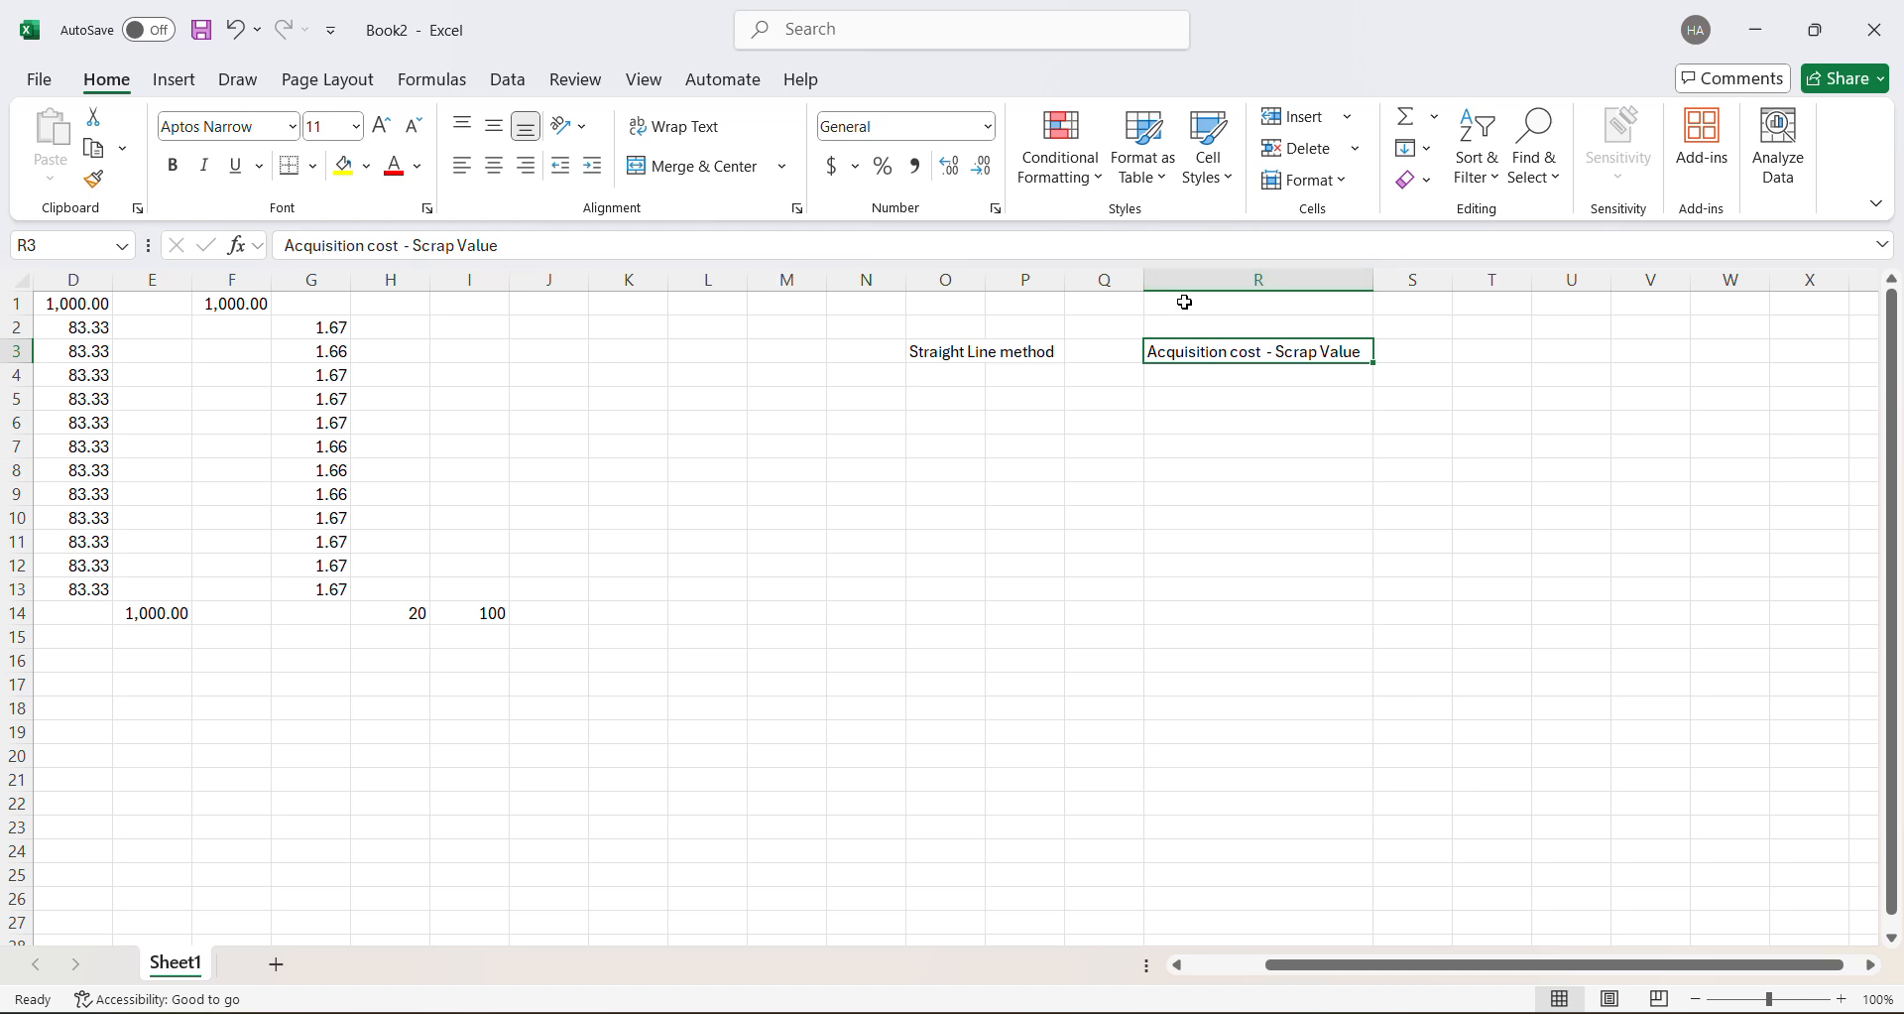
pyautogui.click(511, 245)
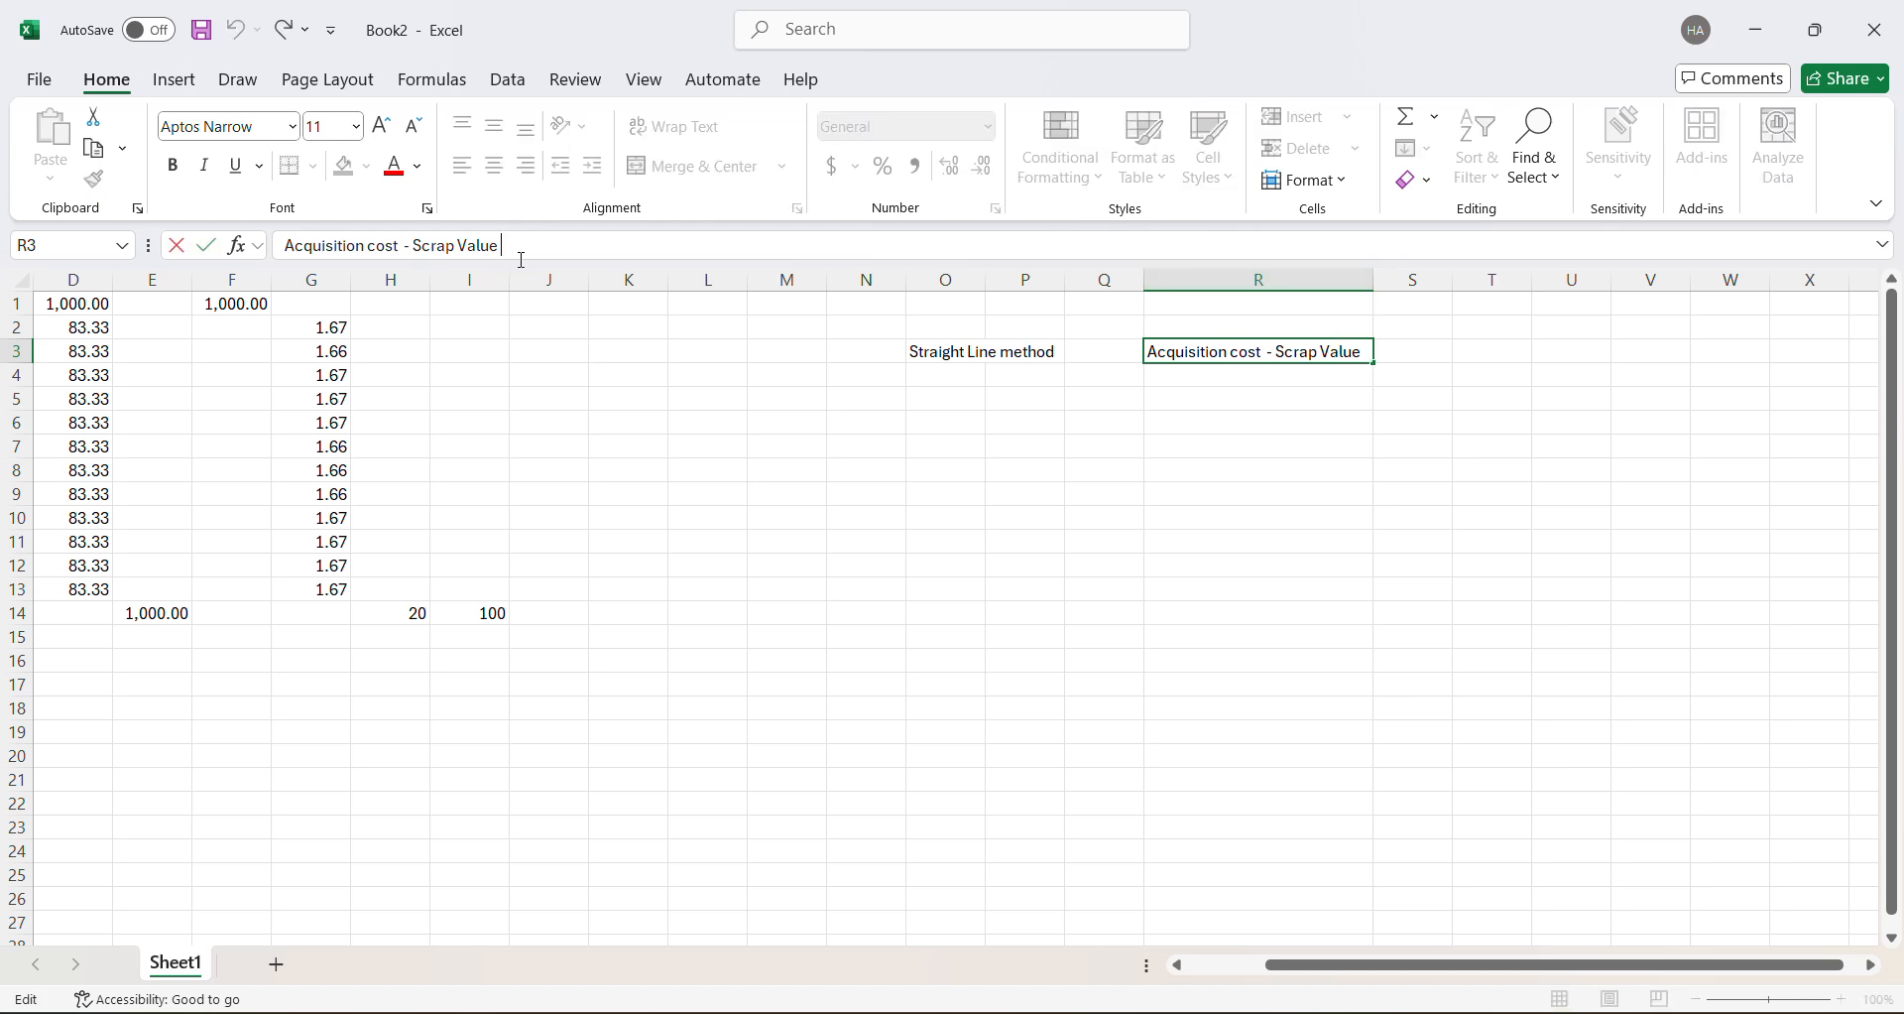
pyautogui.write('/ Usefull life')
pyautogui.press('Return')
# - Enter the formula =1000-0/1 in cell R5 as the straight-line calculation
pyautogui.click(1153, 409)
pyautogui.write('1000')
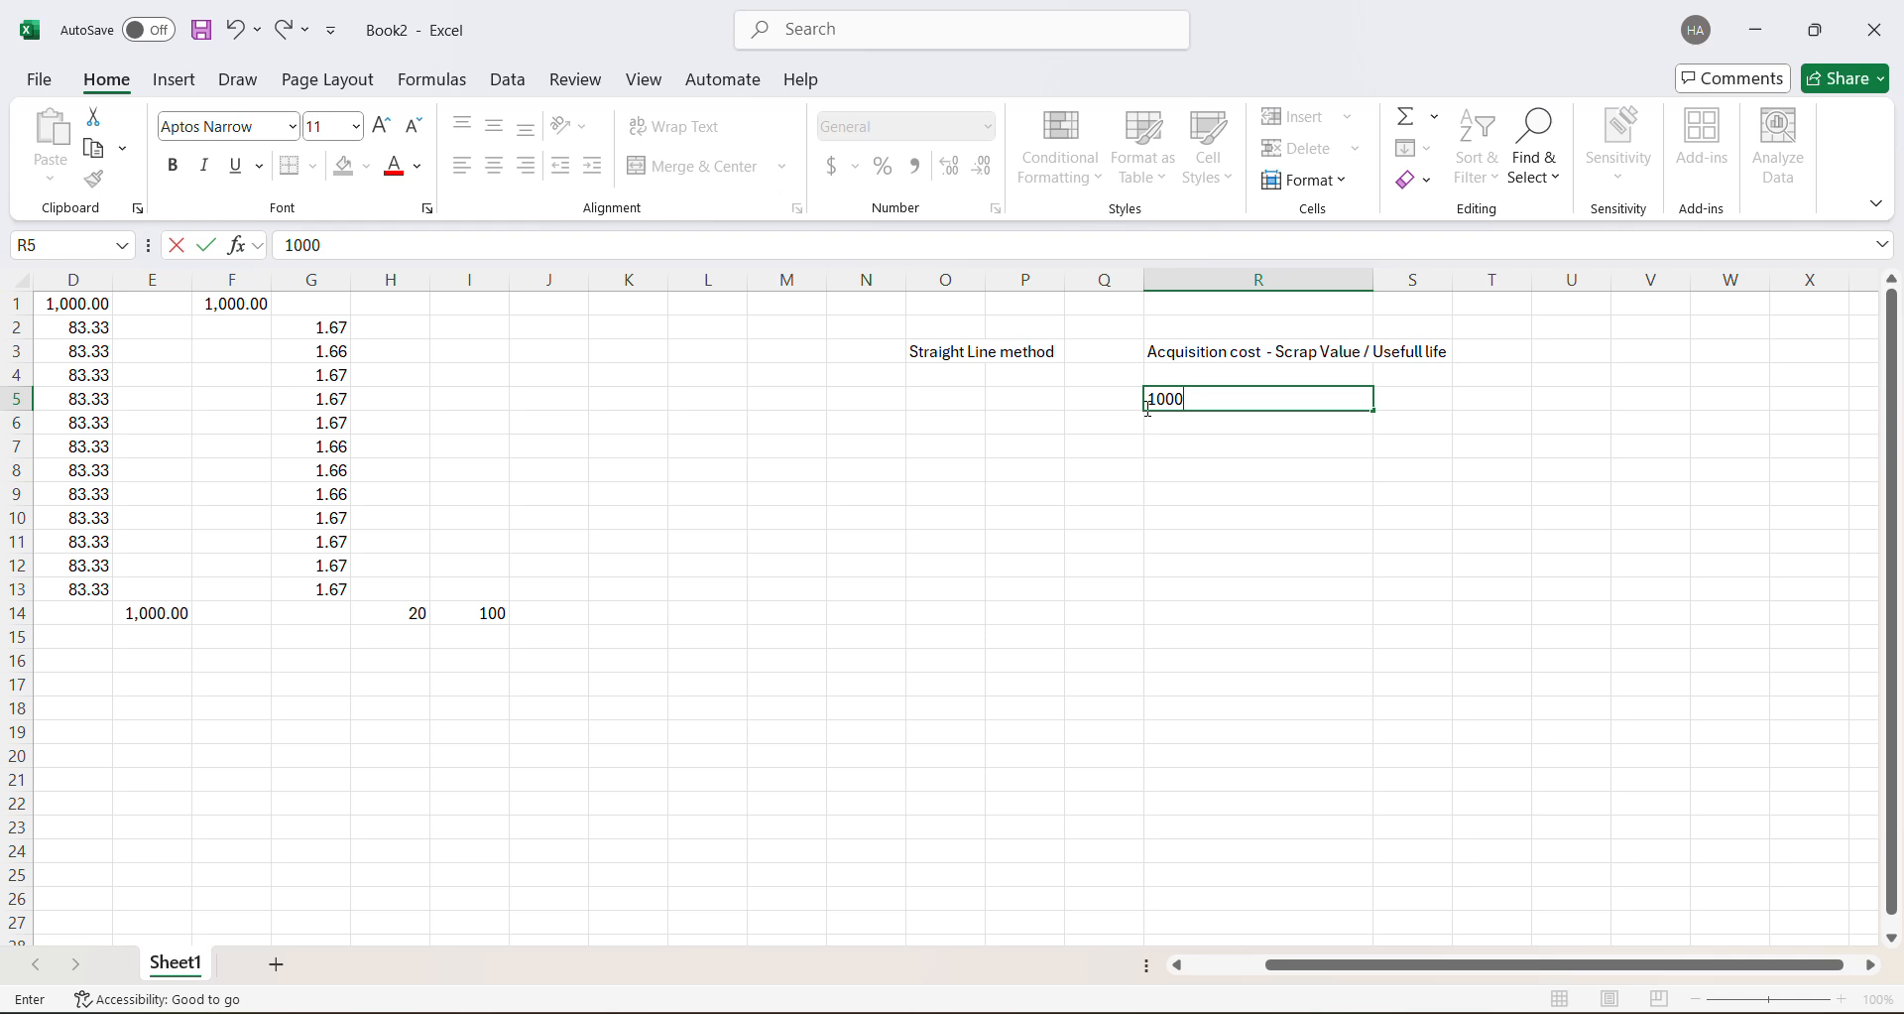
pyautogui.press('BackSpace')
pyautogui.press('BackSpace')
pyautogui.write('=')
pyautogui.press('BackSpace')
pyautogui.press('BackSpace')
pyautogui.press('BackSpace')
pyautogui.write('=1000')
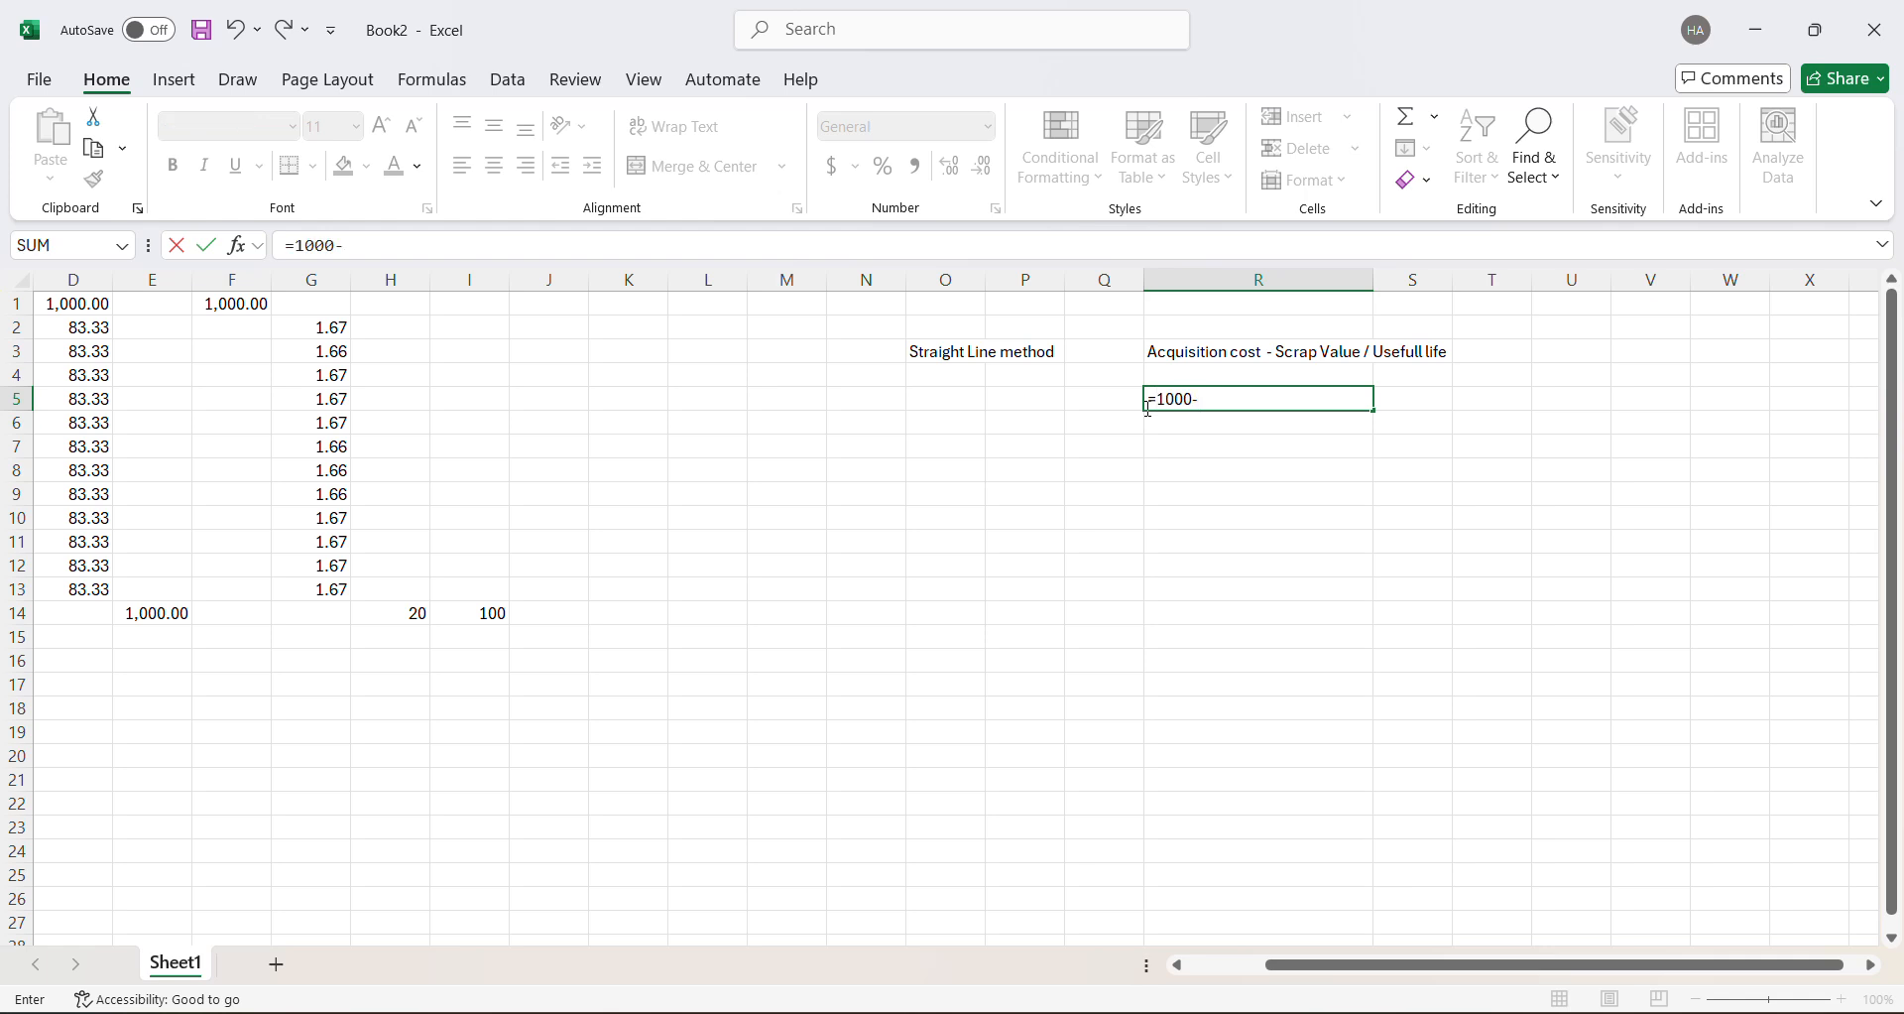
pyautogui.write('-0/1')
pyautogui.press('Return')
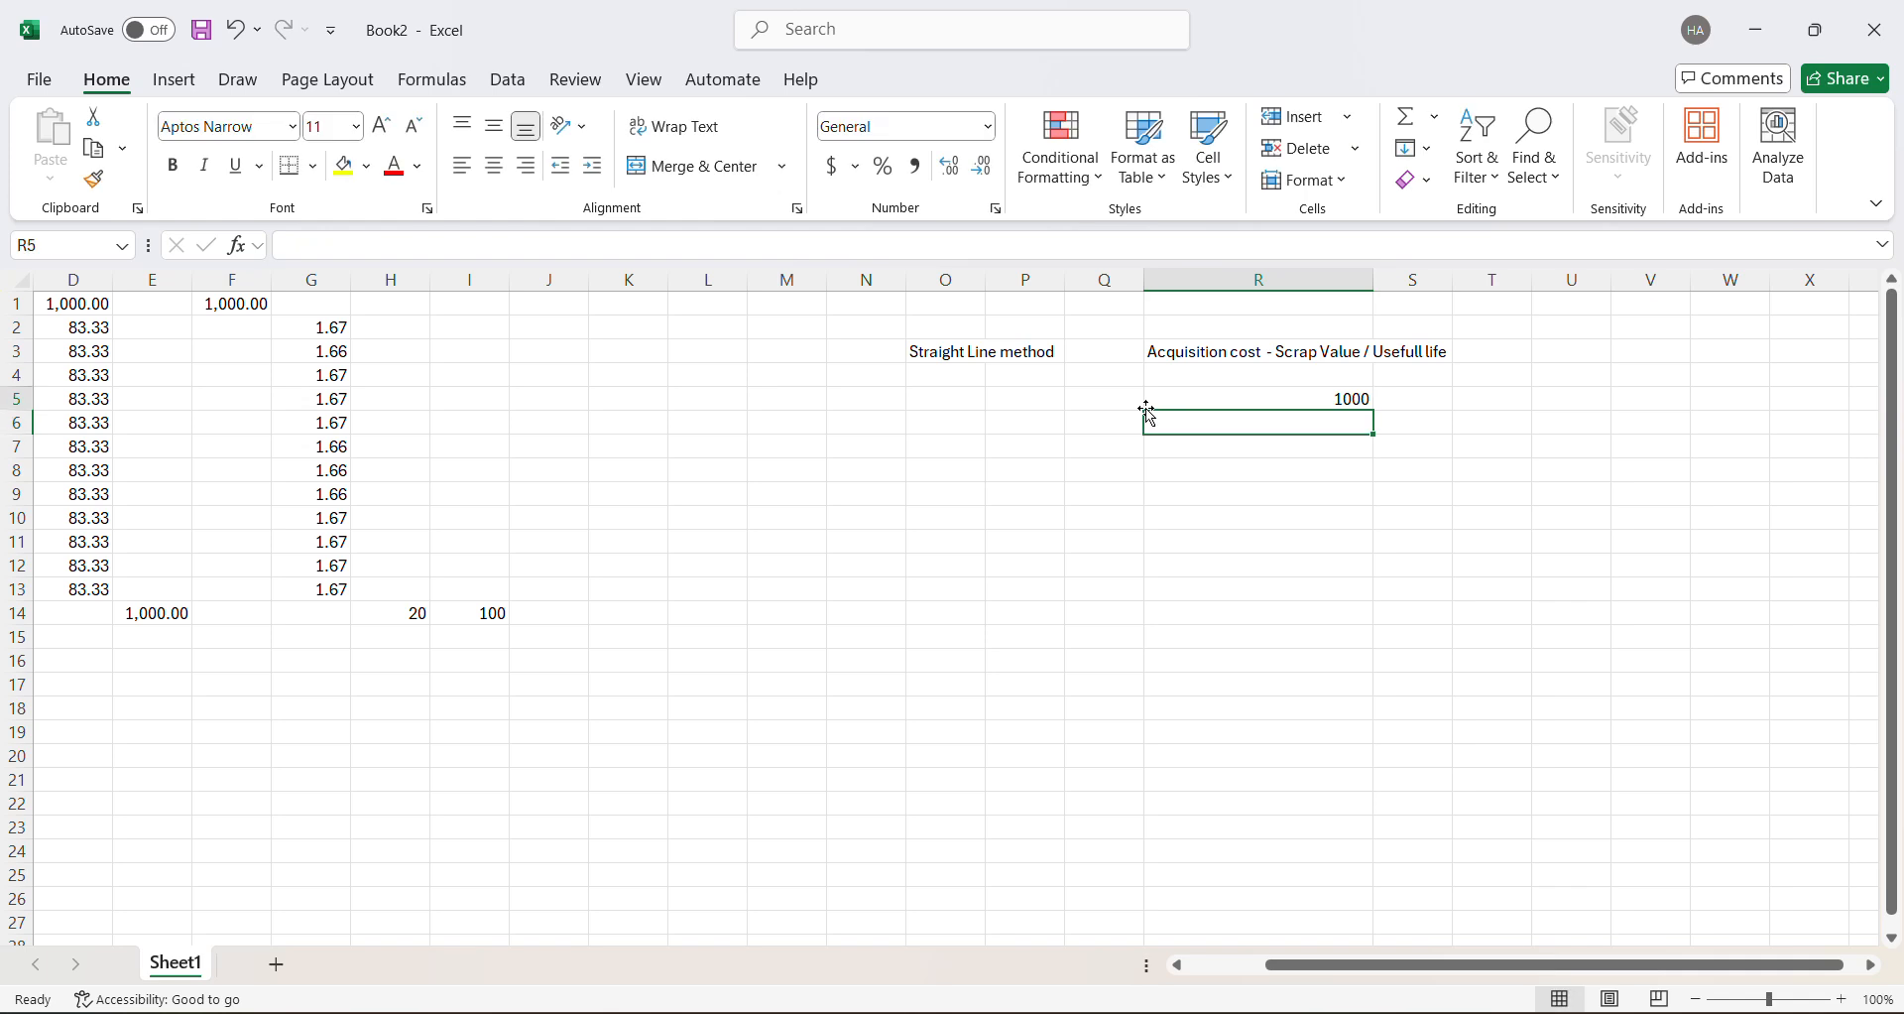
# - Compare the calculation in R5 with the straight-line formula label in R3
pyautogui.press('Up')
pyautogui.press('Up')
pyautogui.press('Up')
pyautogui.press('Down')
pyautogui.press('Down')
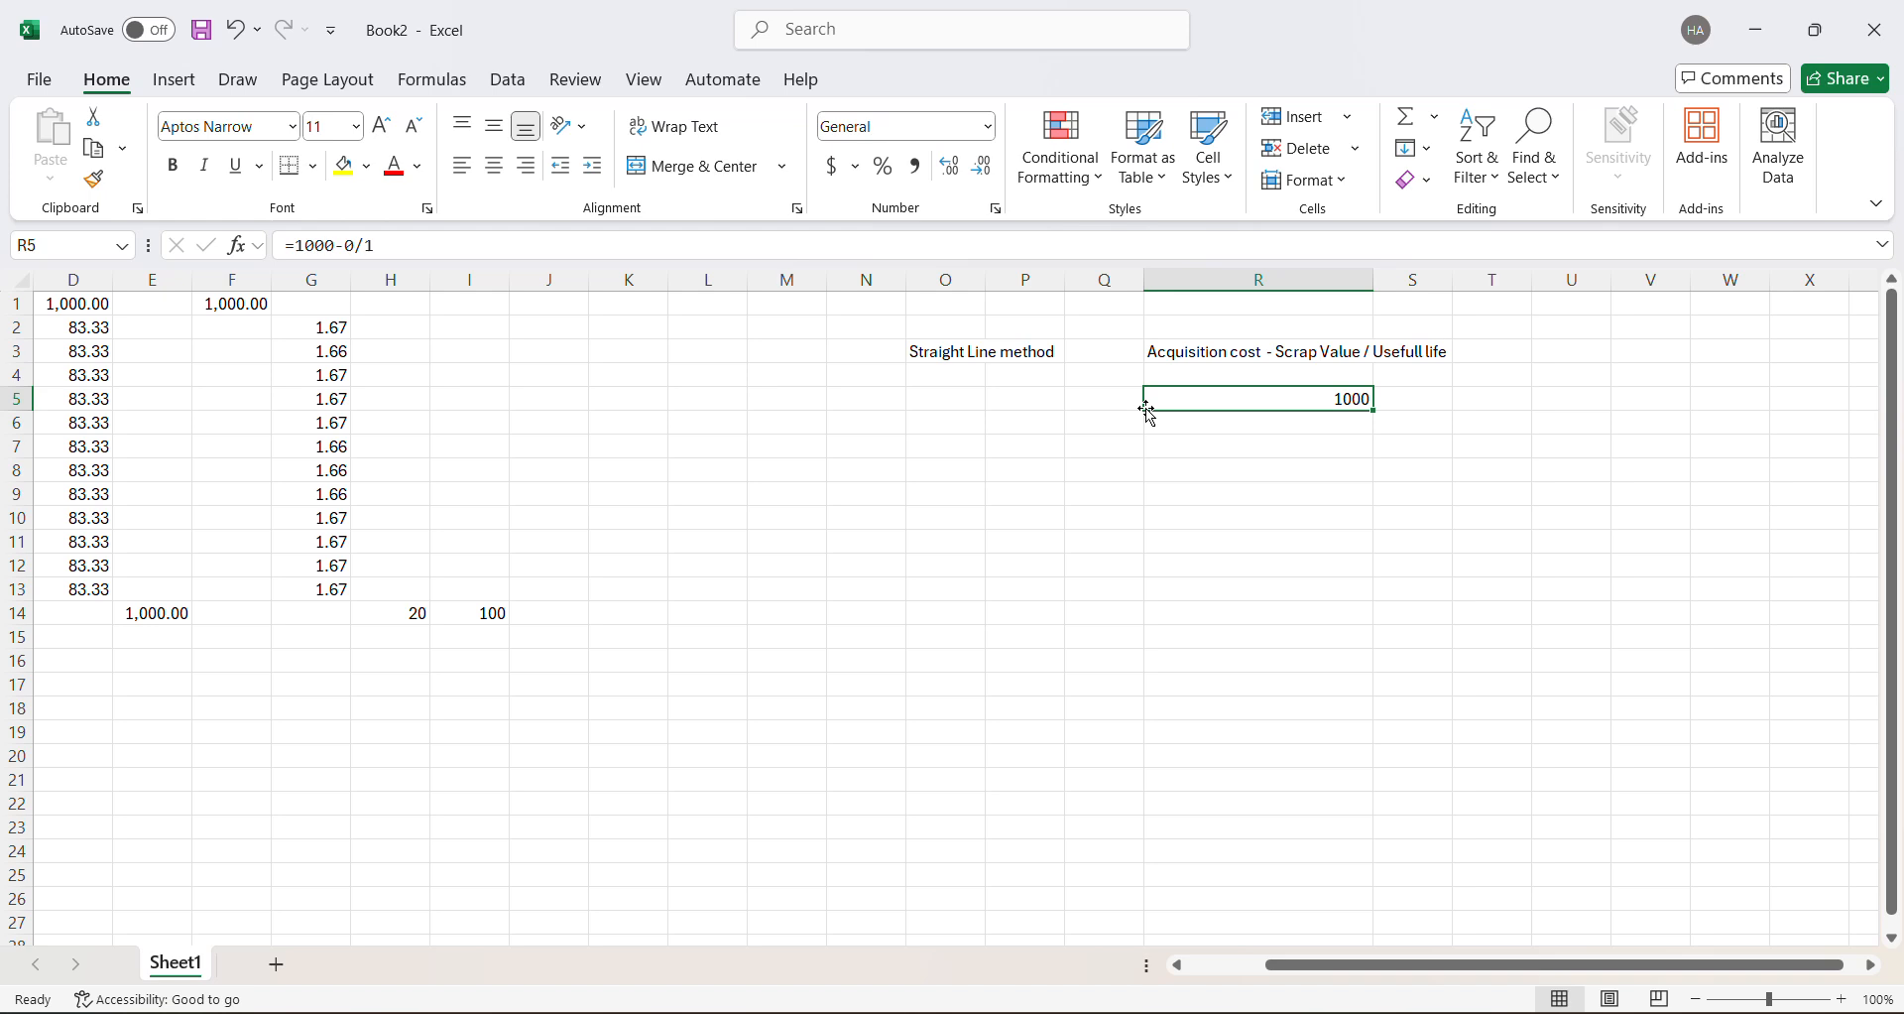
pyautogui.press('Up')
pyautogui.press('Up')
pyautogui.press('Down')
pyautogui.press('Up')
pyautogui.press('Down')
pyautogui.press('Down')
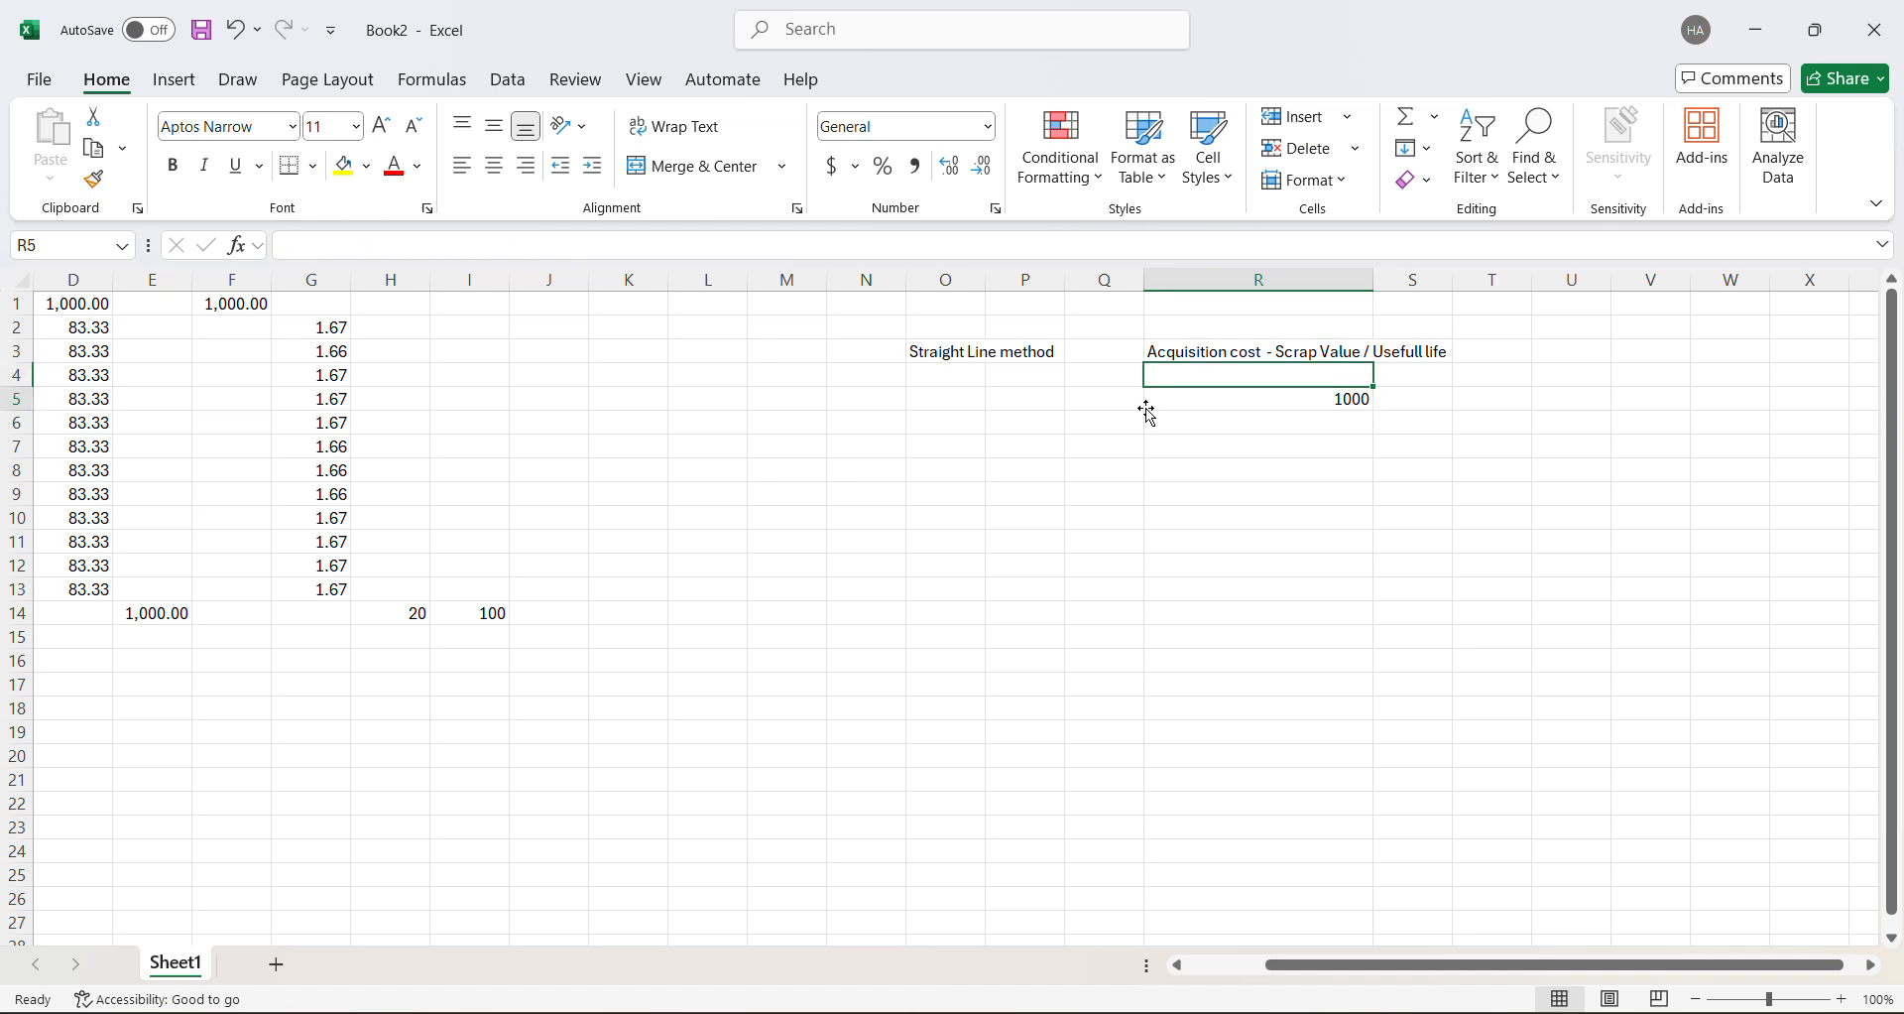
# - Change the divisor of the calculation in R5 to 12, making it =1000-0/12
pyautogui.click(400, 250)
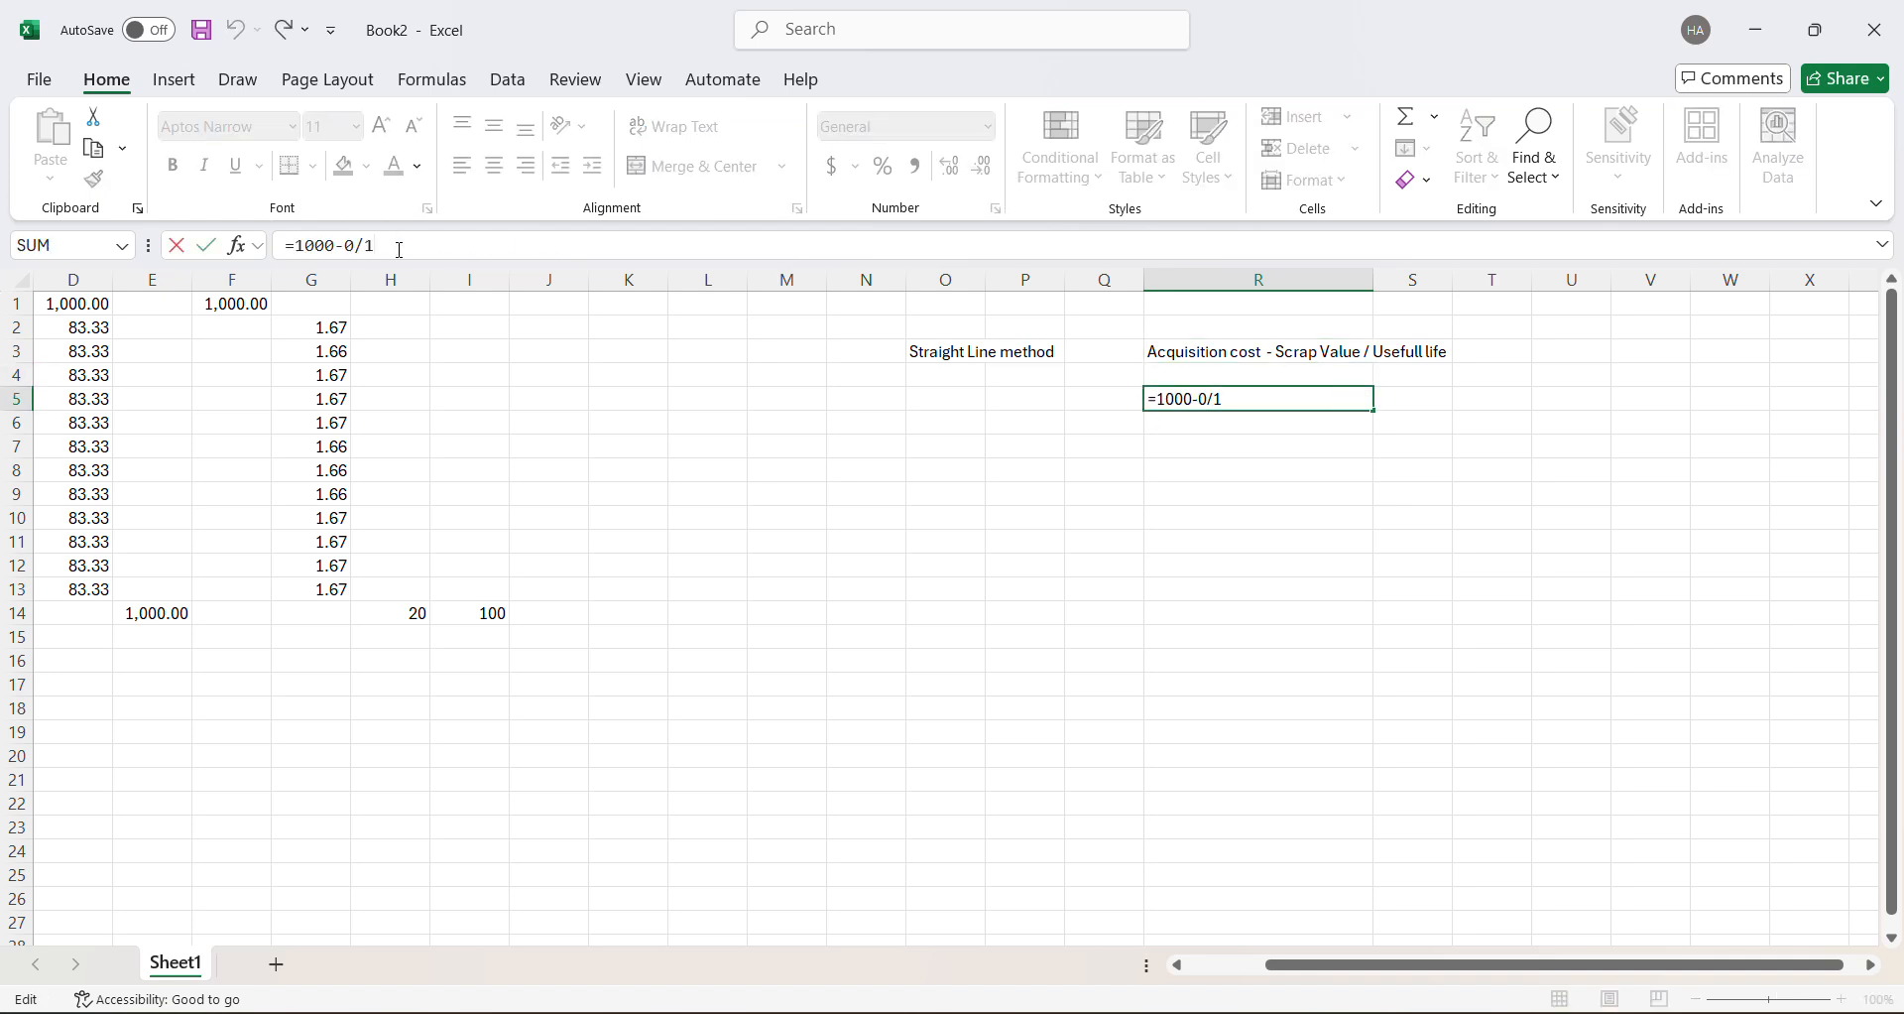
pyautogui.press('BackSpace')
pyautogui.write('12')
pyautogui.press('Return')
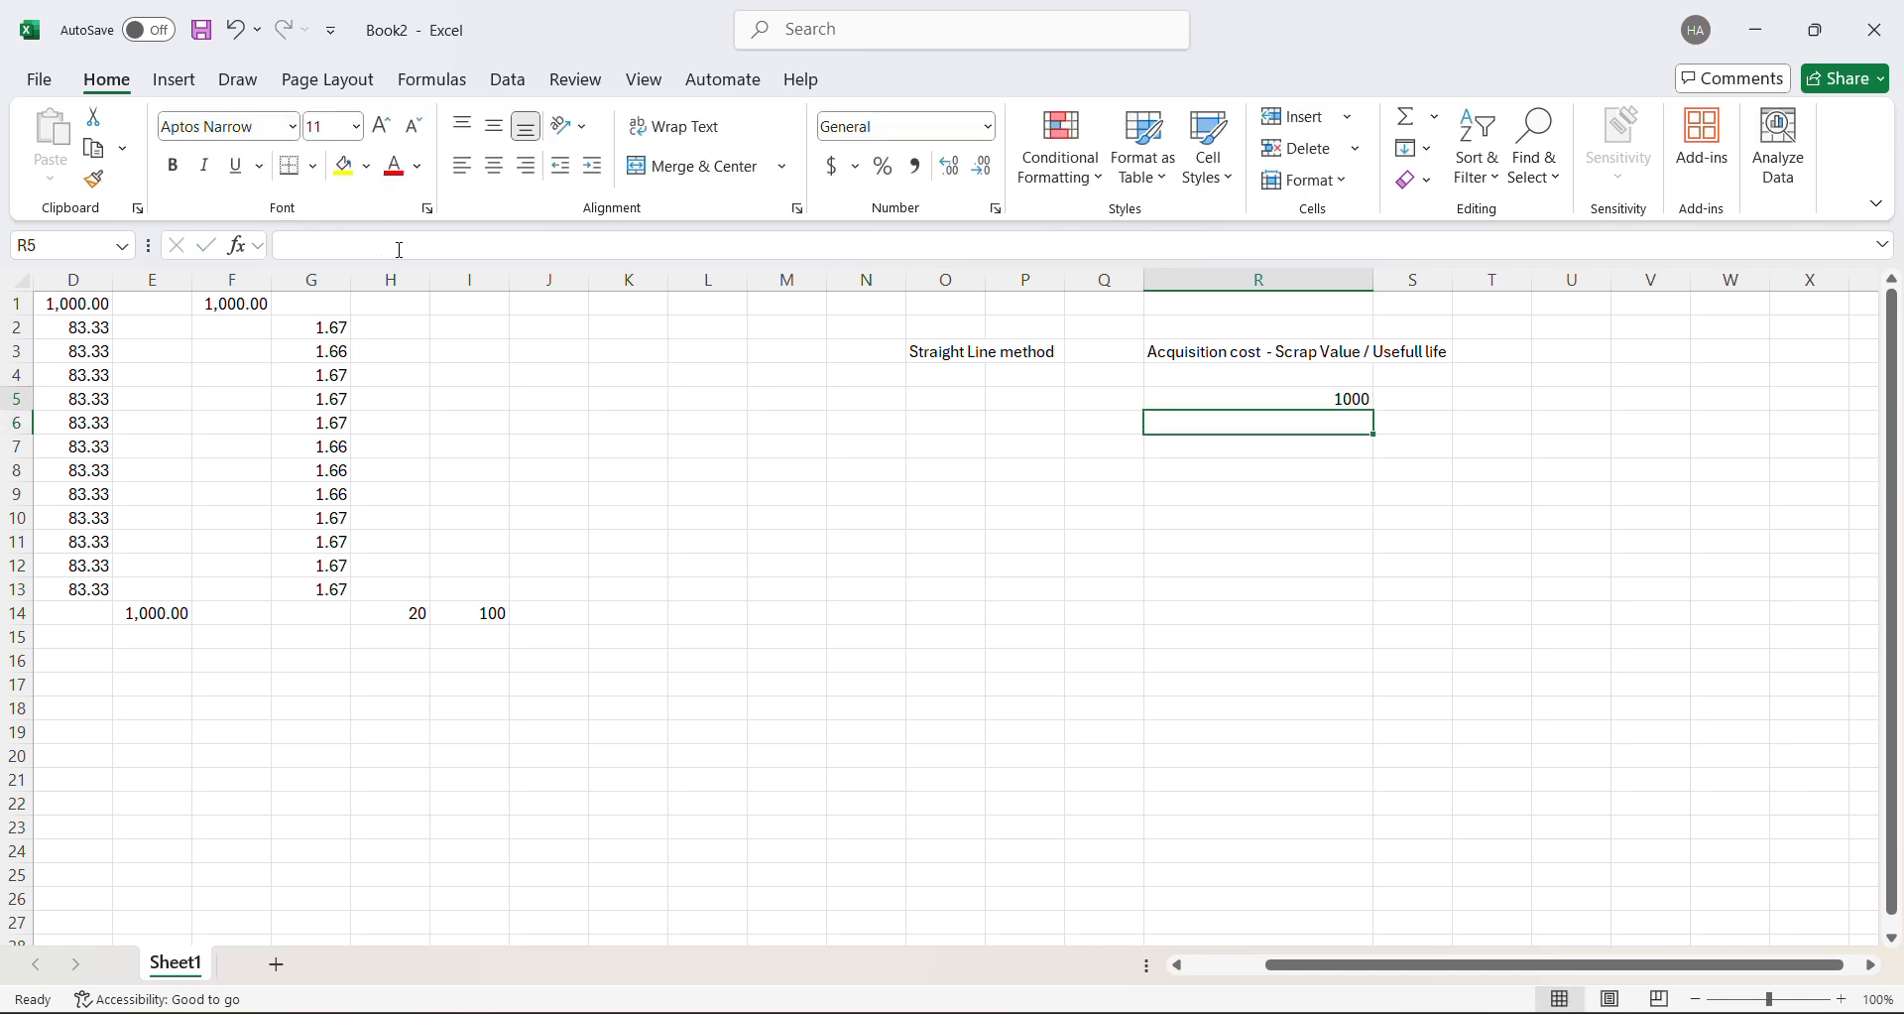
pyautogui.press('Up')
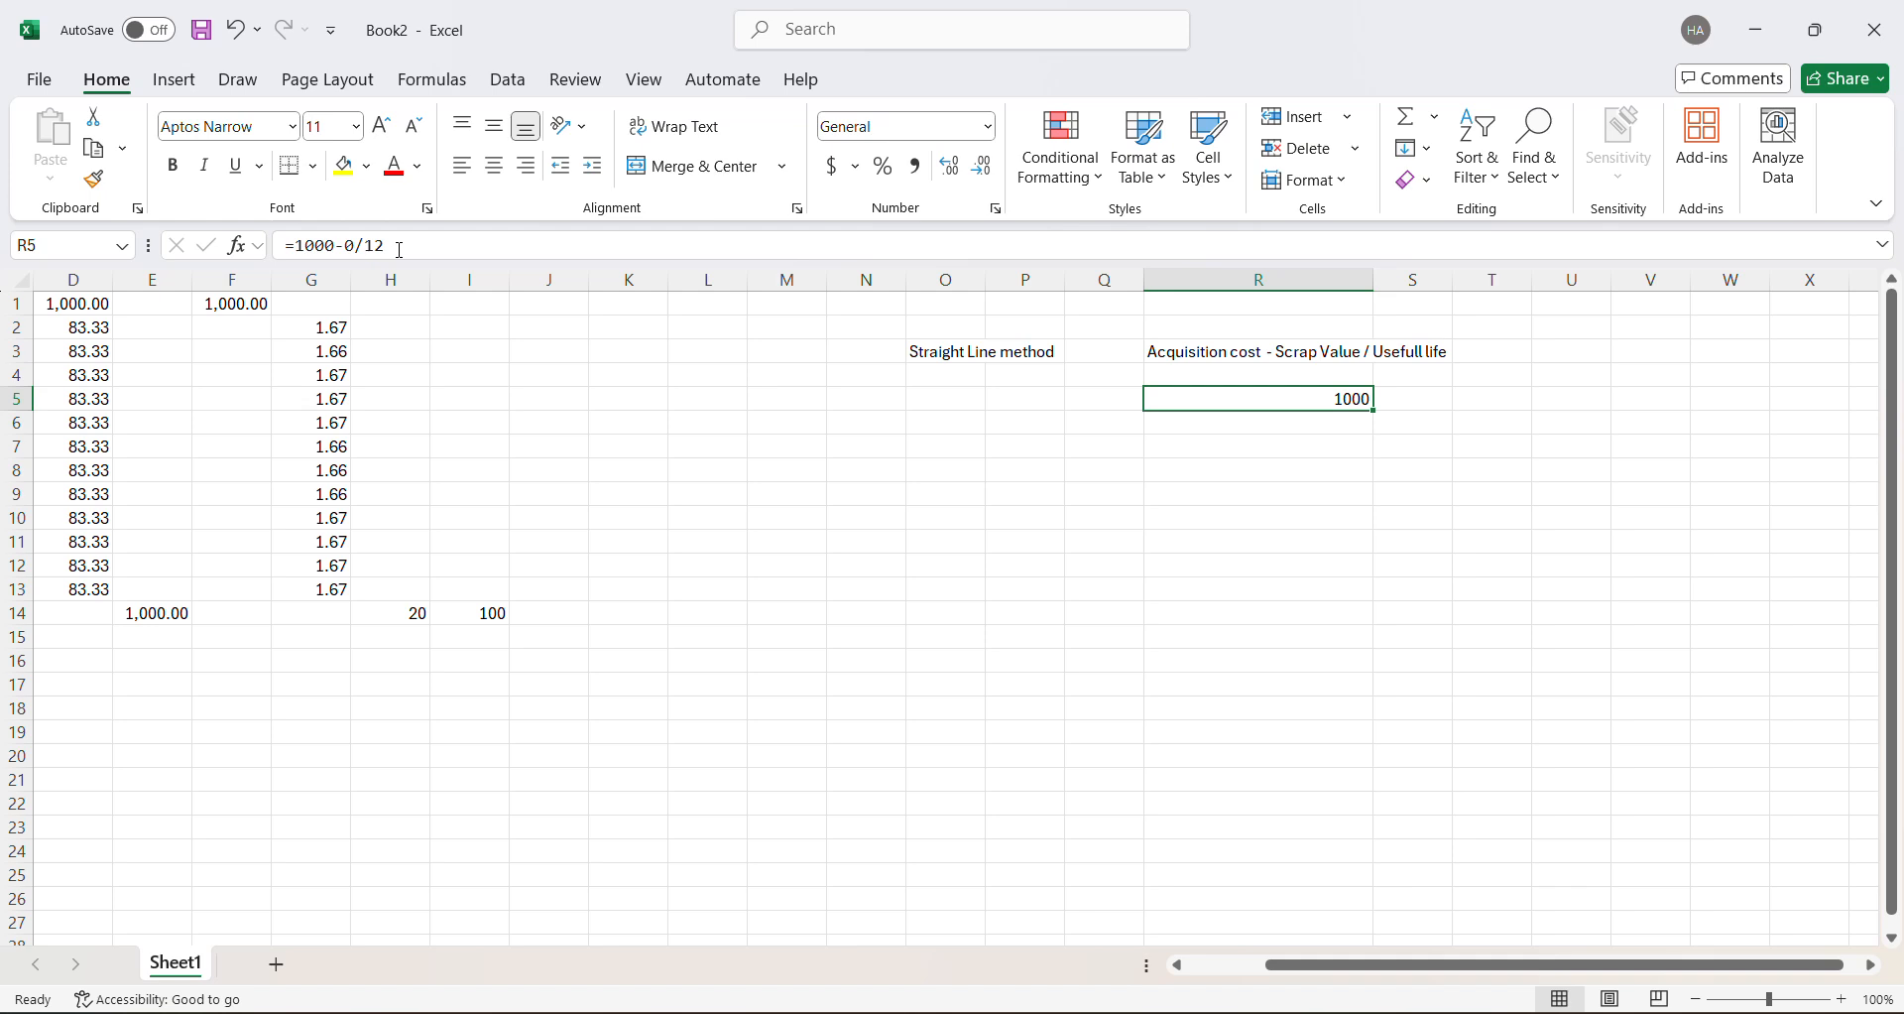
# - Check how the monthly depreciation in column D is calculated from the acquisition value in D1
pyautogui.press('Left')
pyautogui.press('Left')
pyautogui.press('Down')
pyautogui.hotkey('ctrl', 'Left')
pyautogui.hotkey('ctrl', 'Left')
pyautogui.hotkey('ctrl', 'Up')
pyautogui.press('Down')
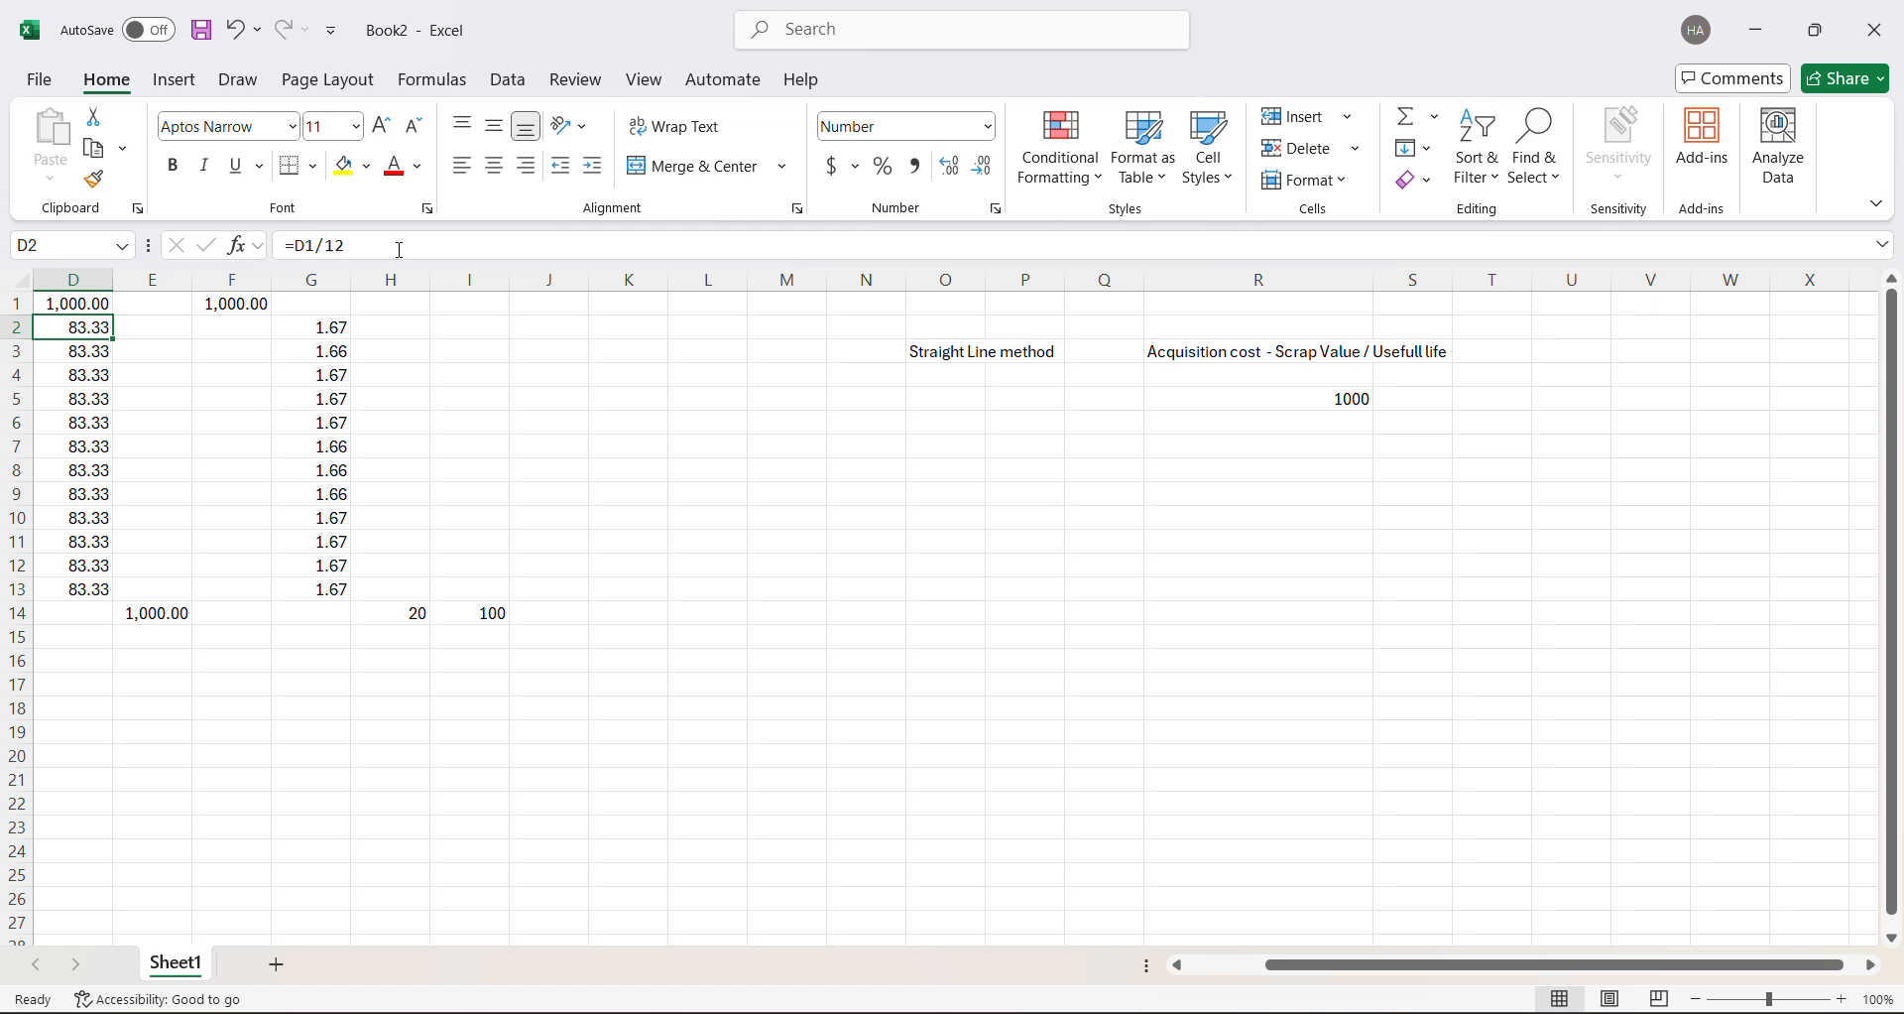
pyautogui.press('Down')
pyautogui.press('Down')
pyautogui.press('Right')
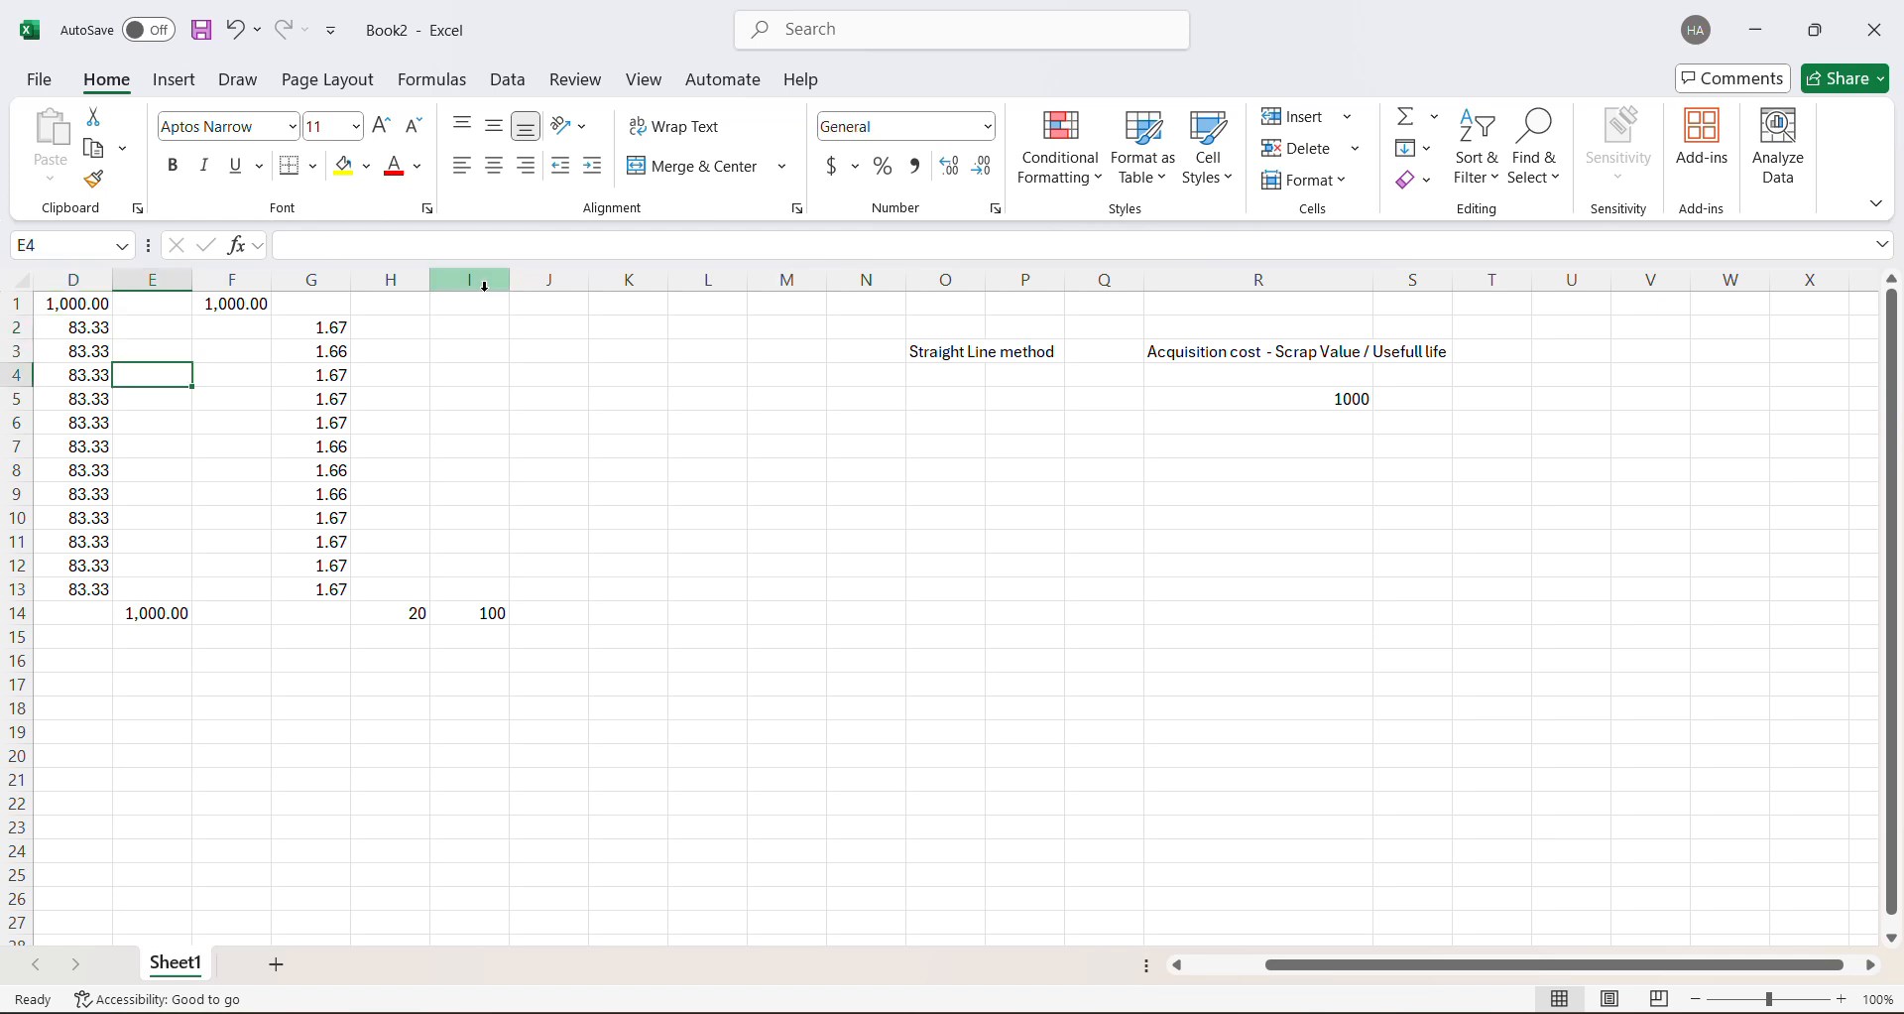
pyautogui.click(1159, 396)
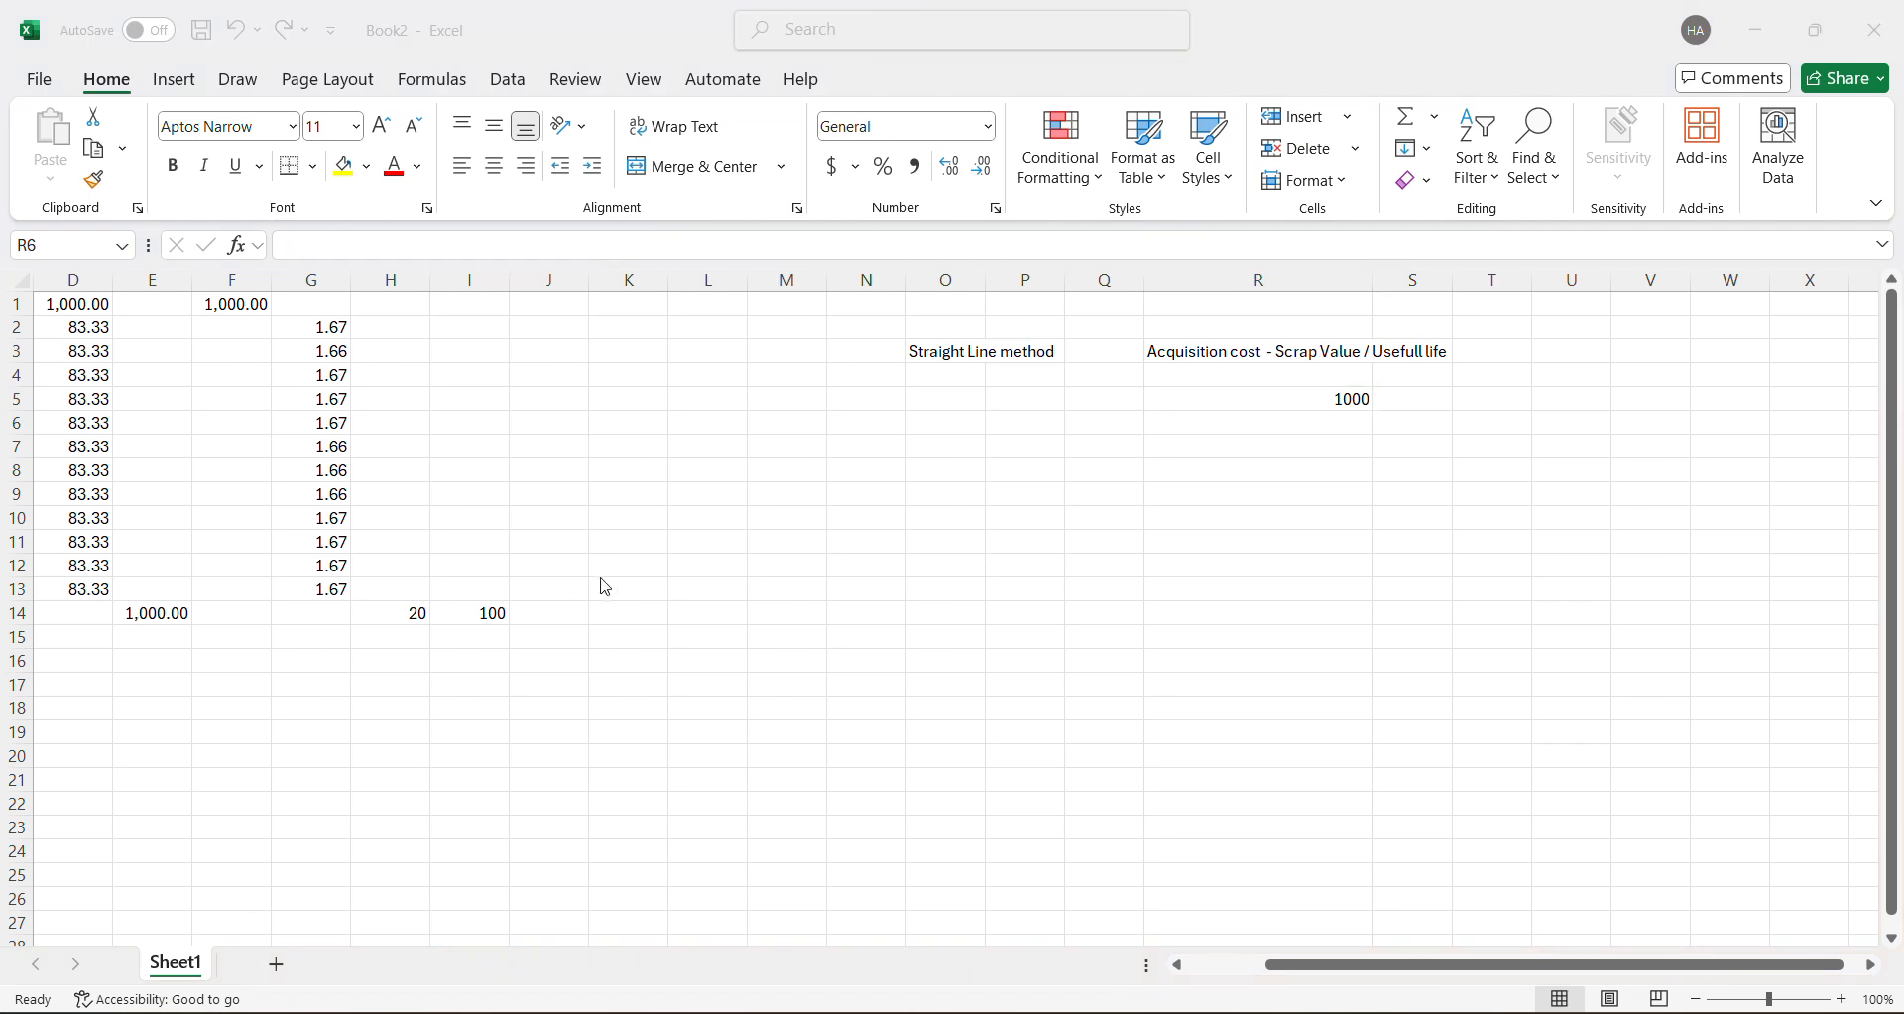
pyautogui.click(1258, 402)
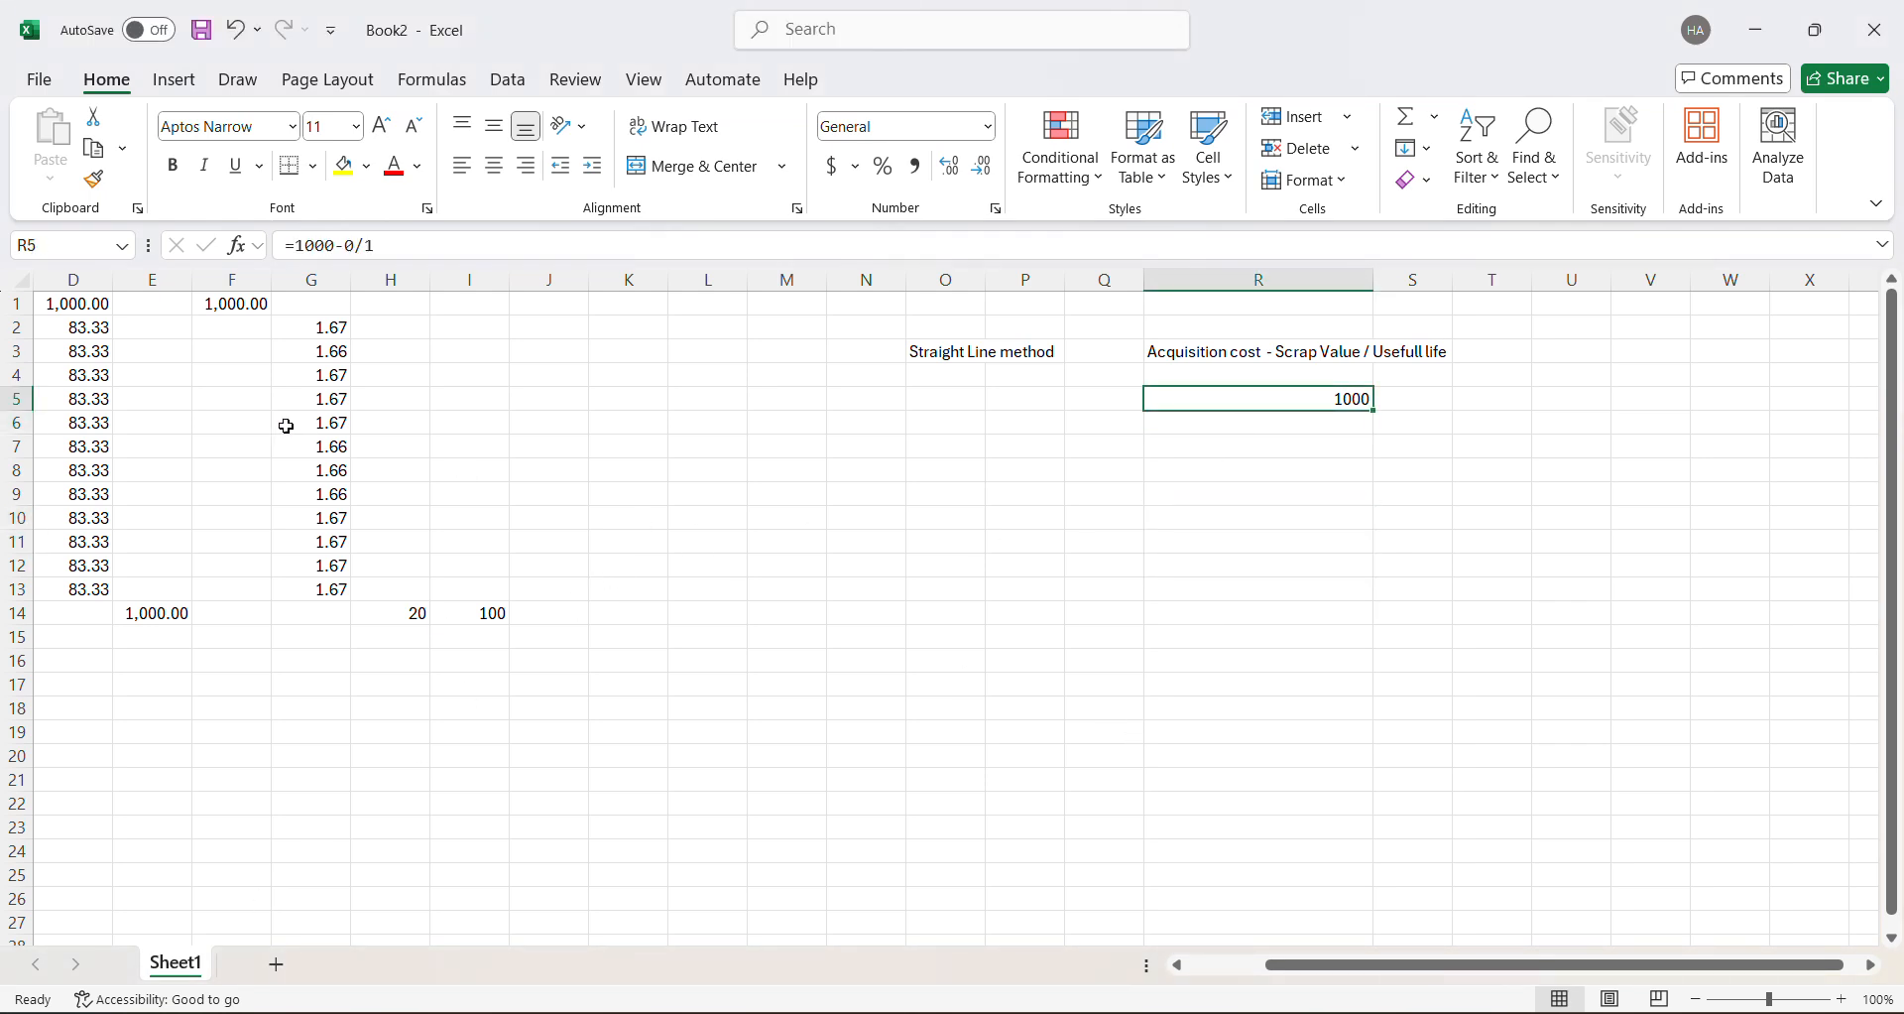
pyautogui.click(86, 303)
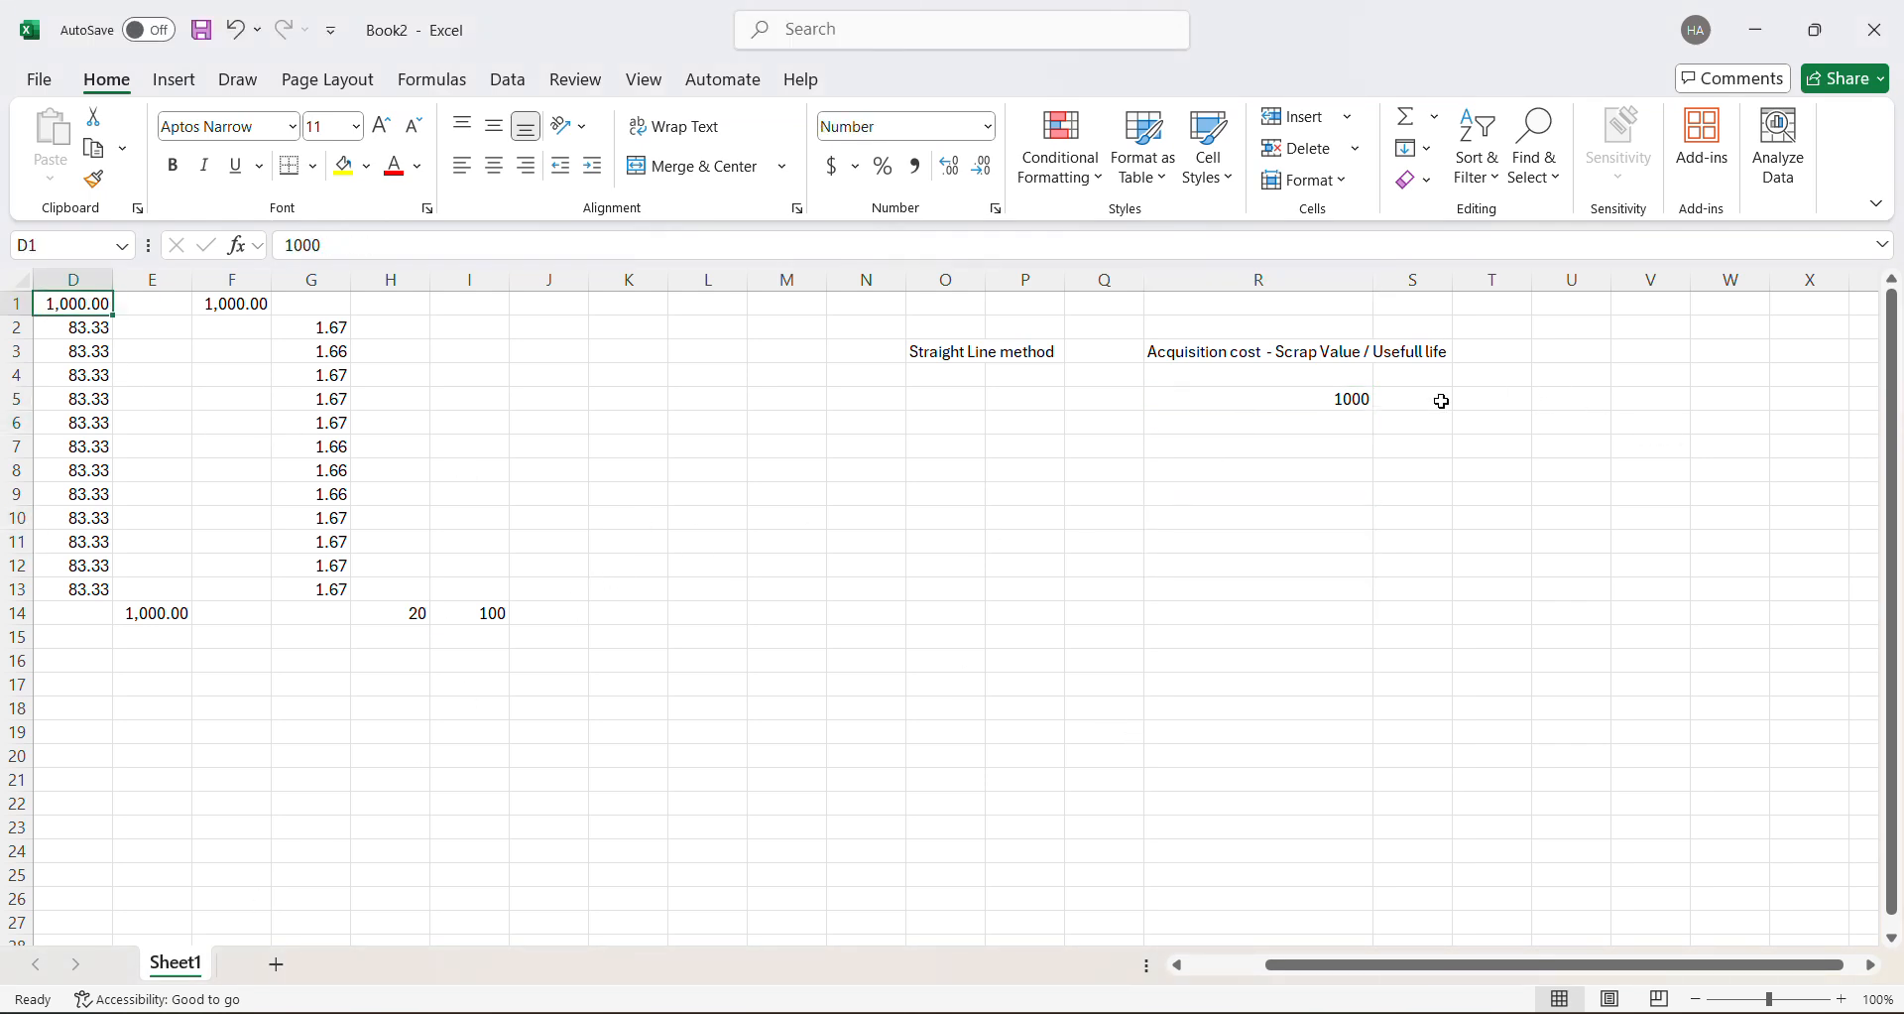
# - Correct the formula in R5 to =(1000-0)/12 so the subtraction is bracketed before dividing
pyautogui.click(1307, 402)
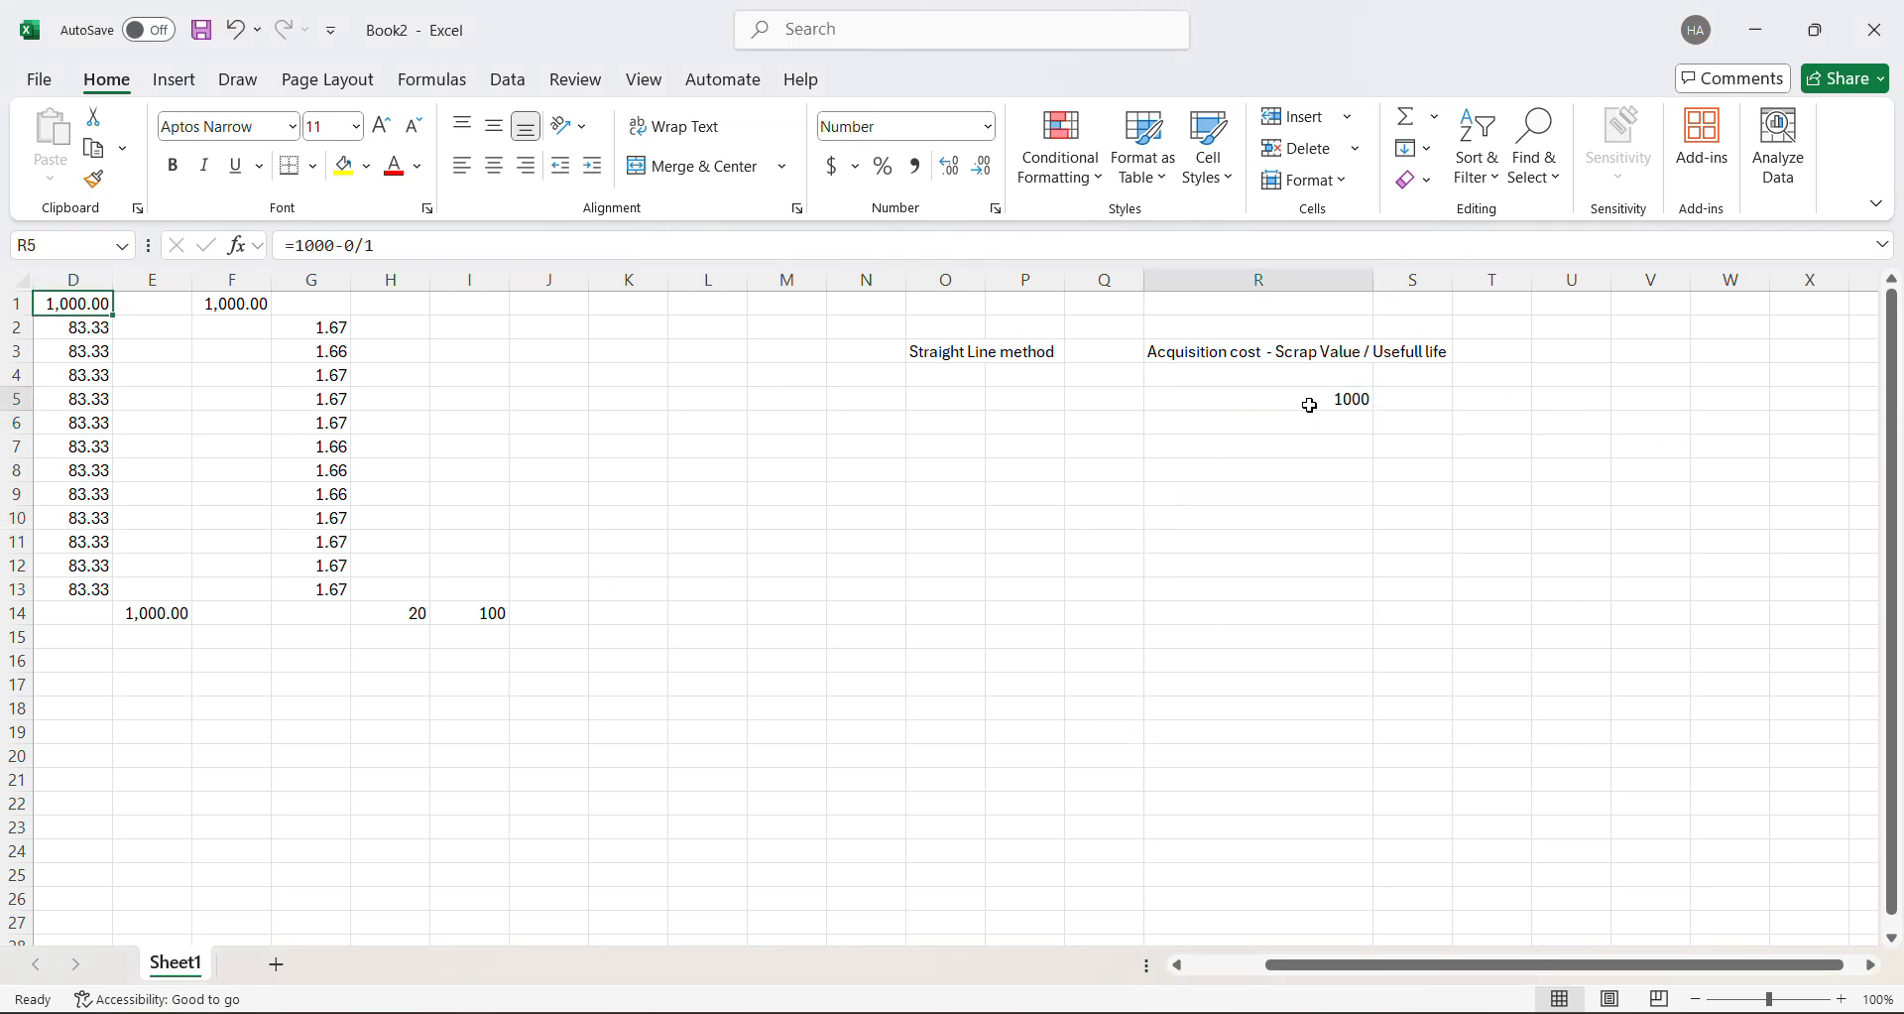
pyautogui.click(298, 246)
pyautogui.write('(')
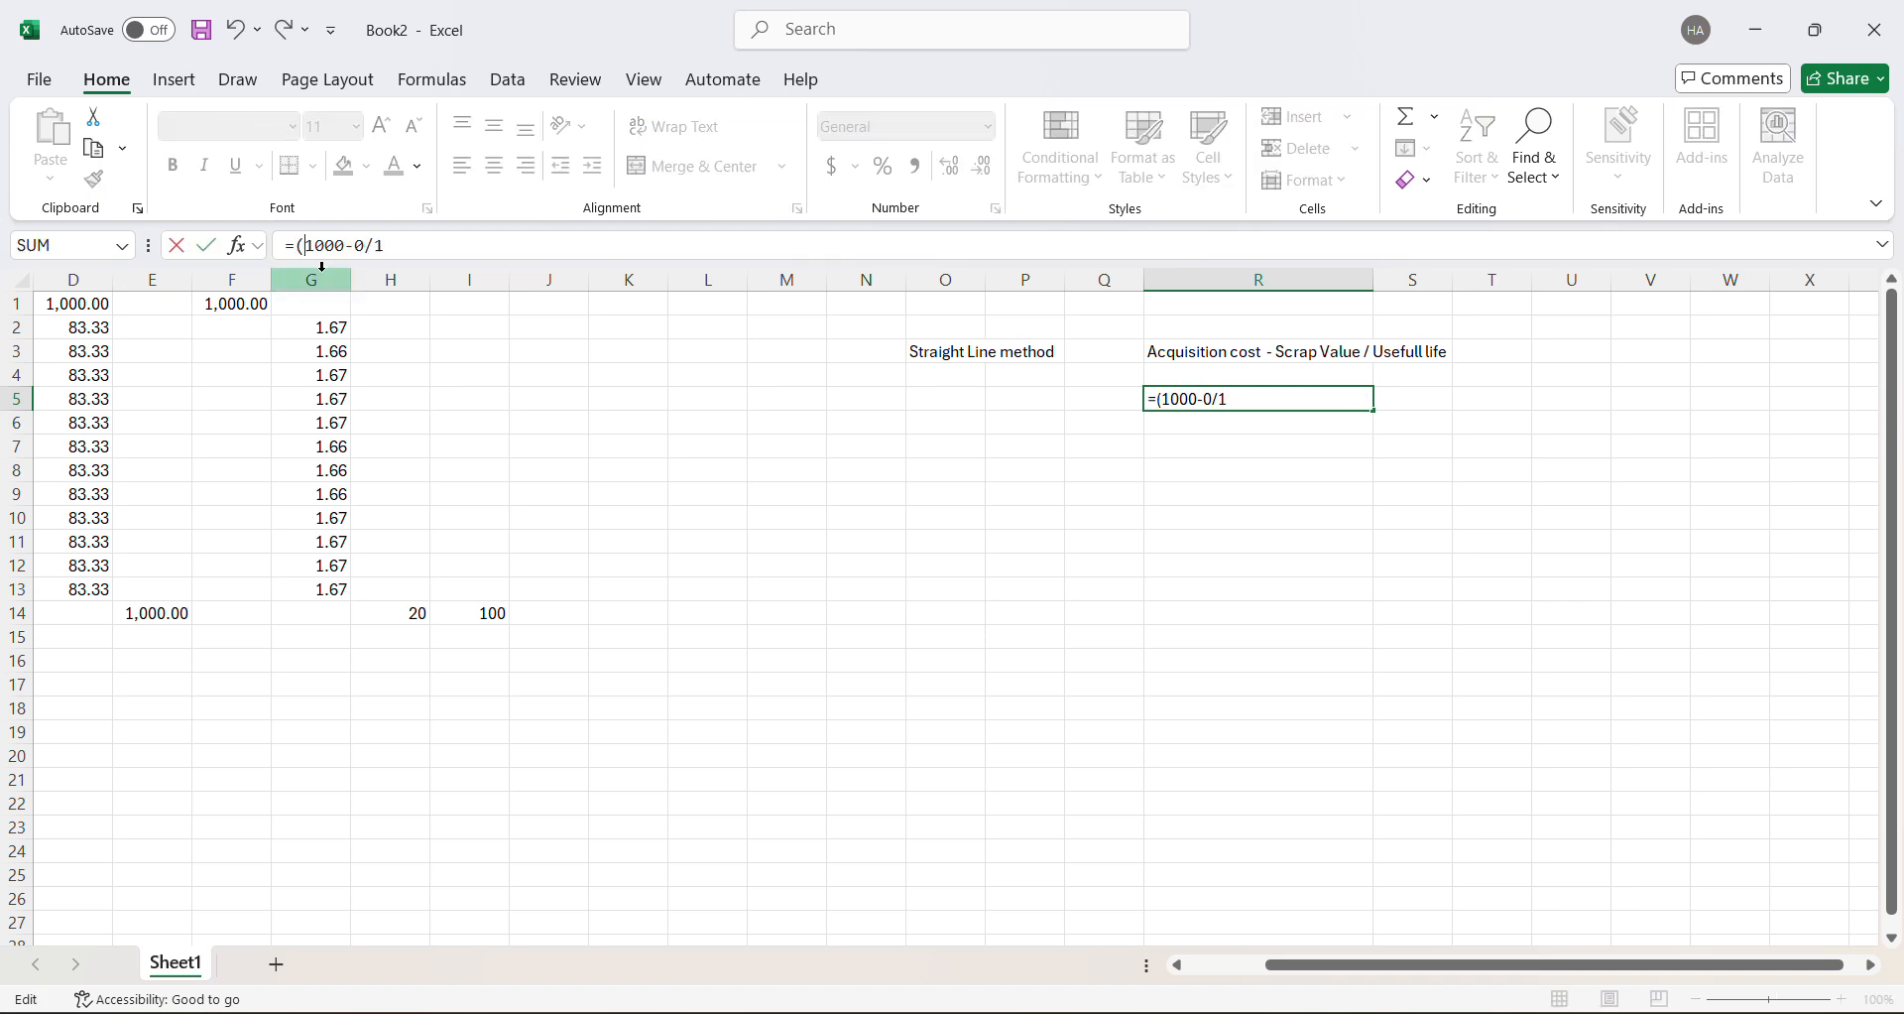
pyautogui.write(')')
pyautogui.write('12')
pyautogui.press('Return')
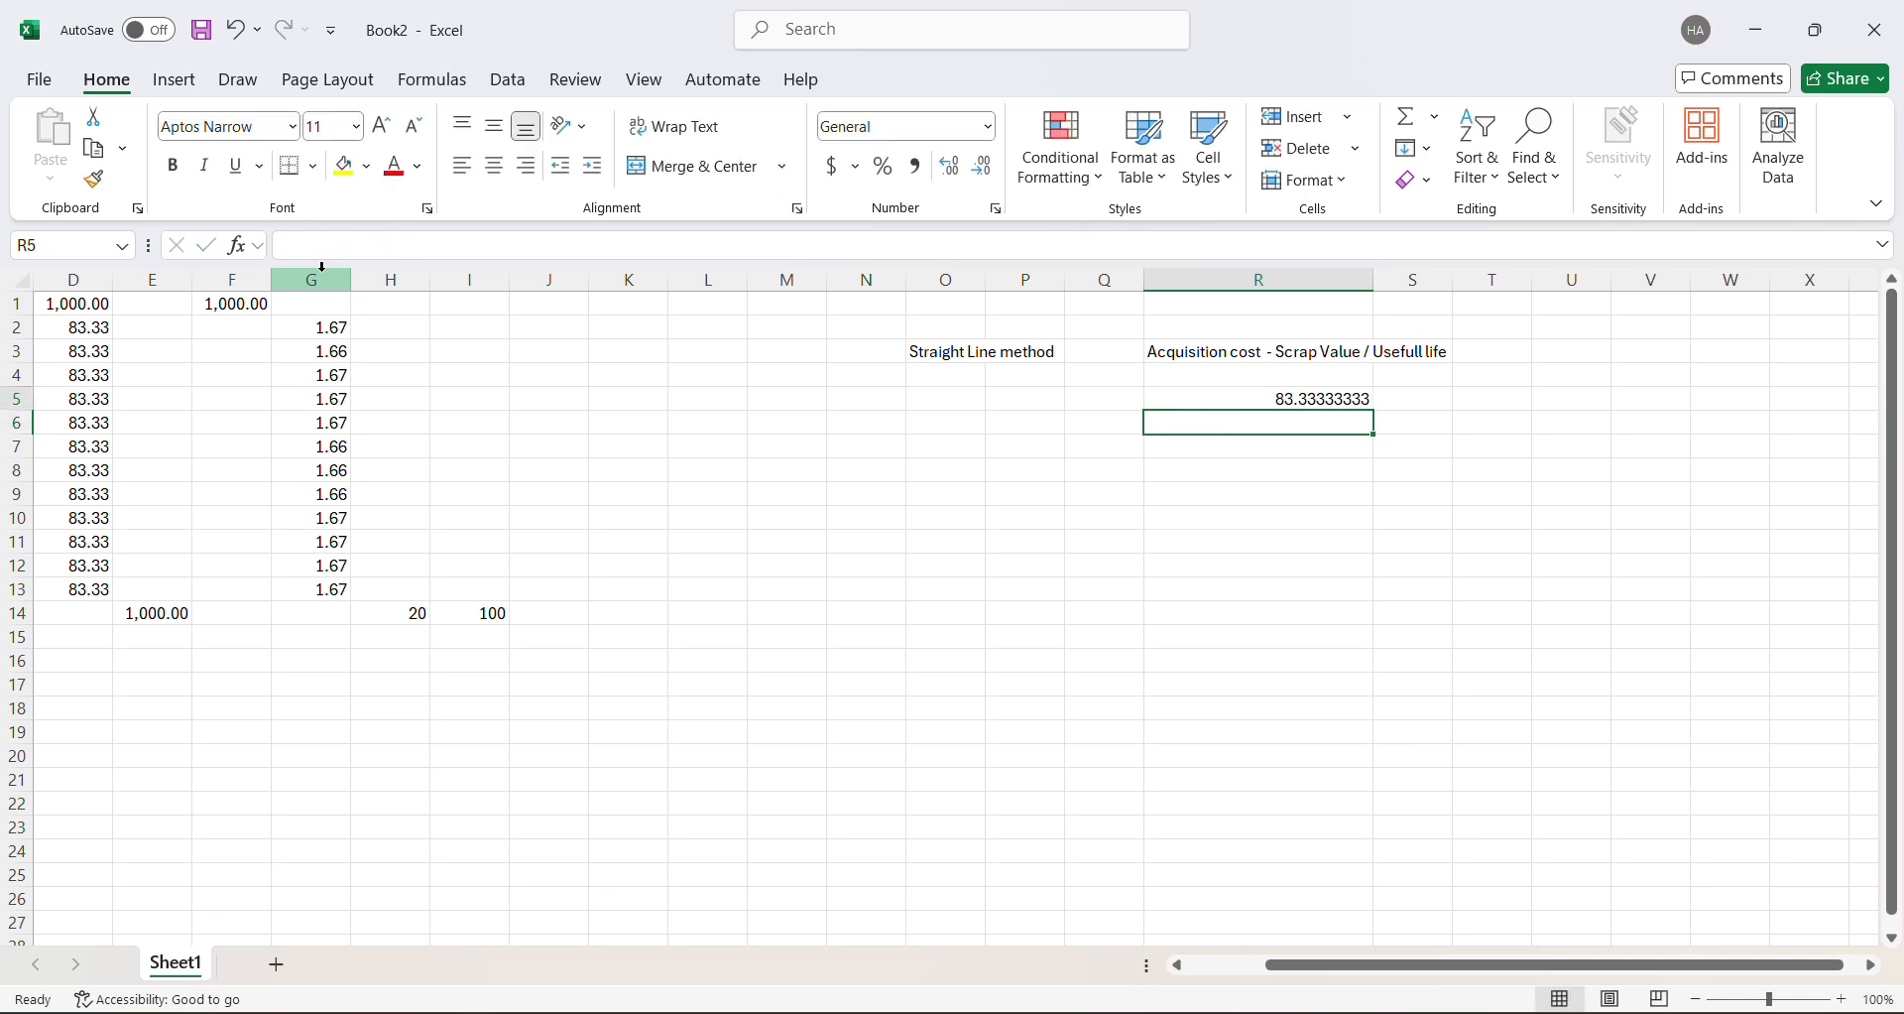
pyautogui.press('Up')
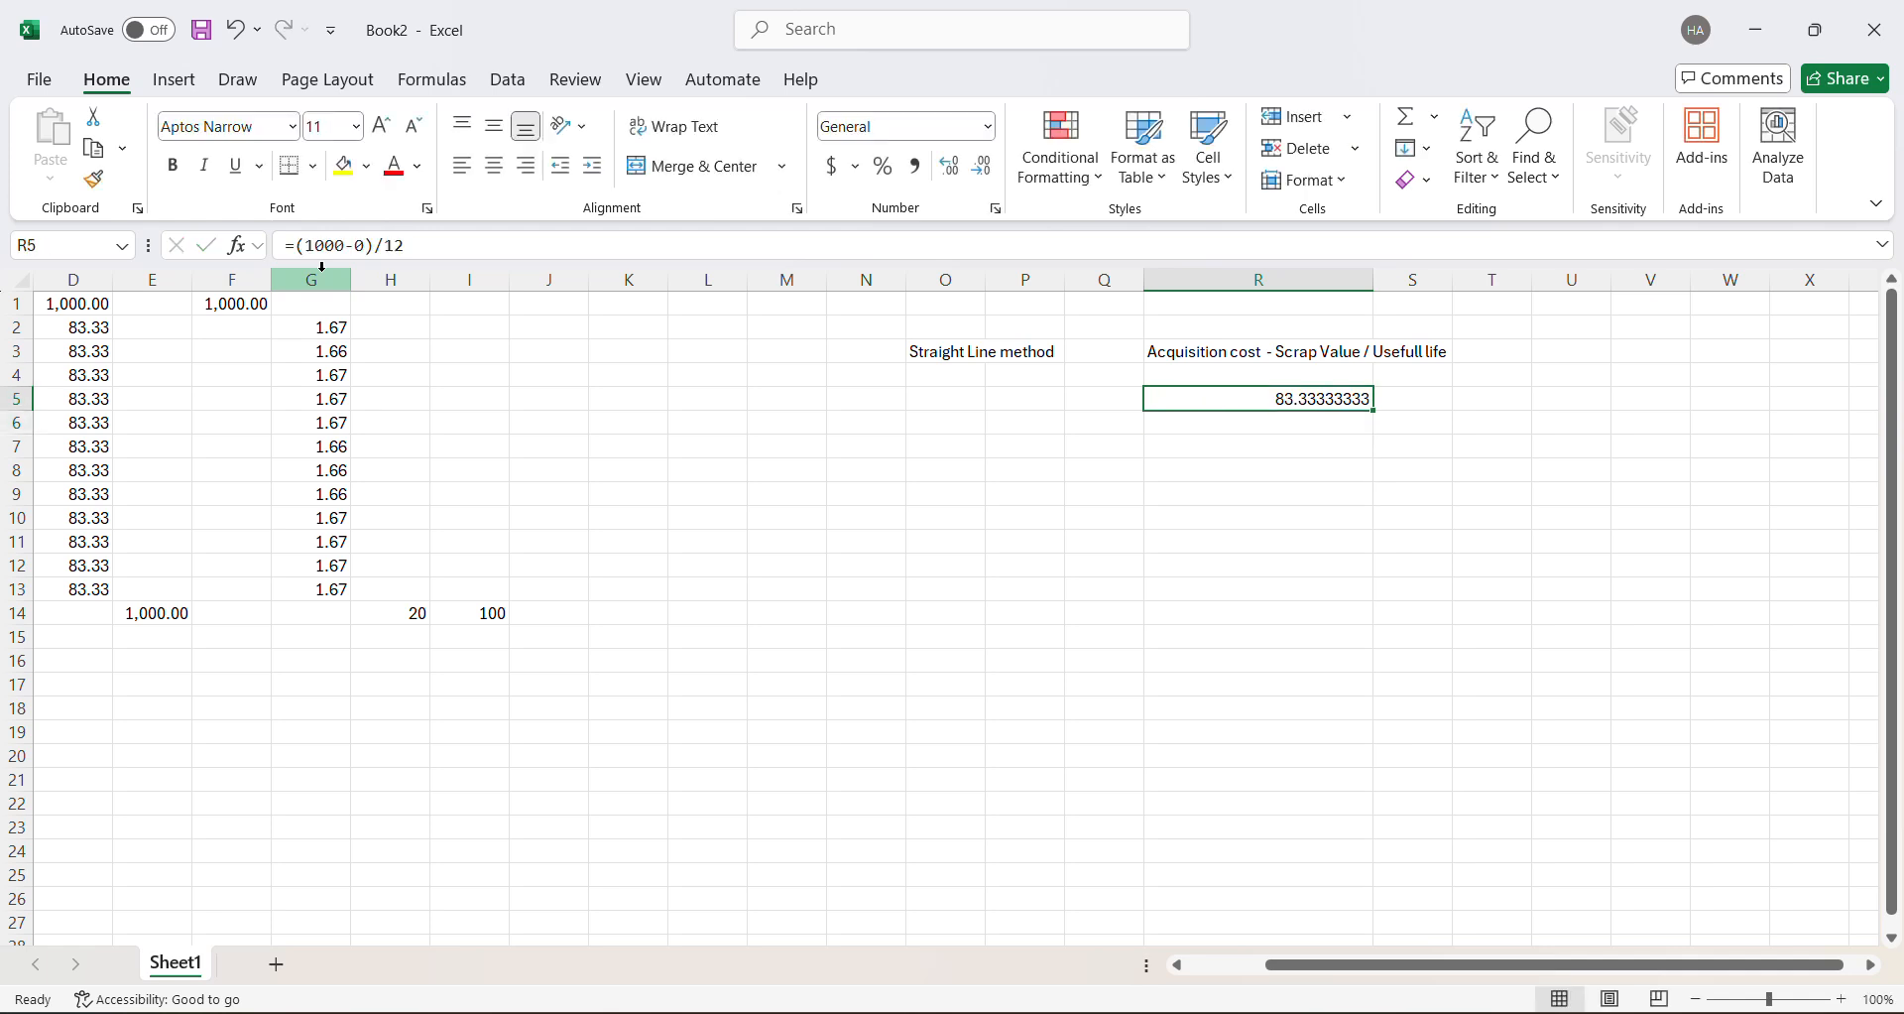
# - Review the January to December depreciation amounts in D2:D13 and select them to check their sum
pyautogui.click(157, 422)
pyautogui.hotkey('ctrl', 'Down')
pyautogui.hotkey('ctrl', 'Home')
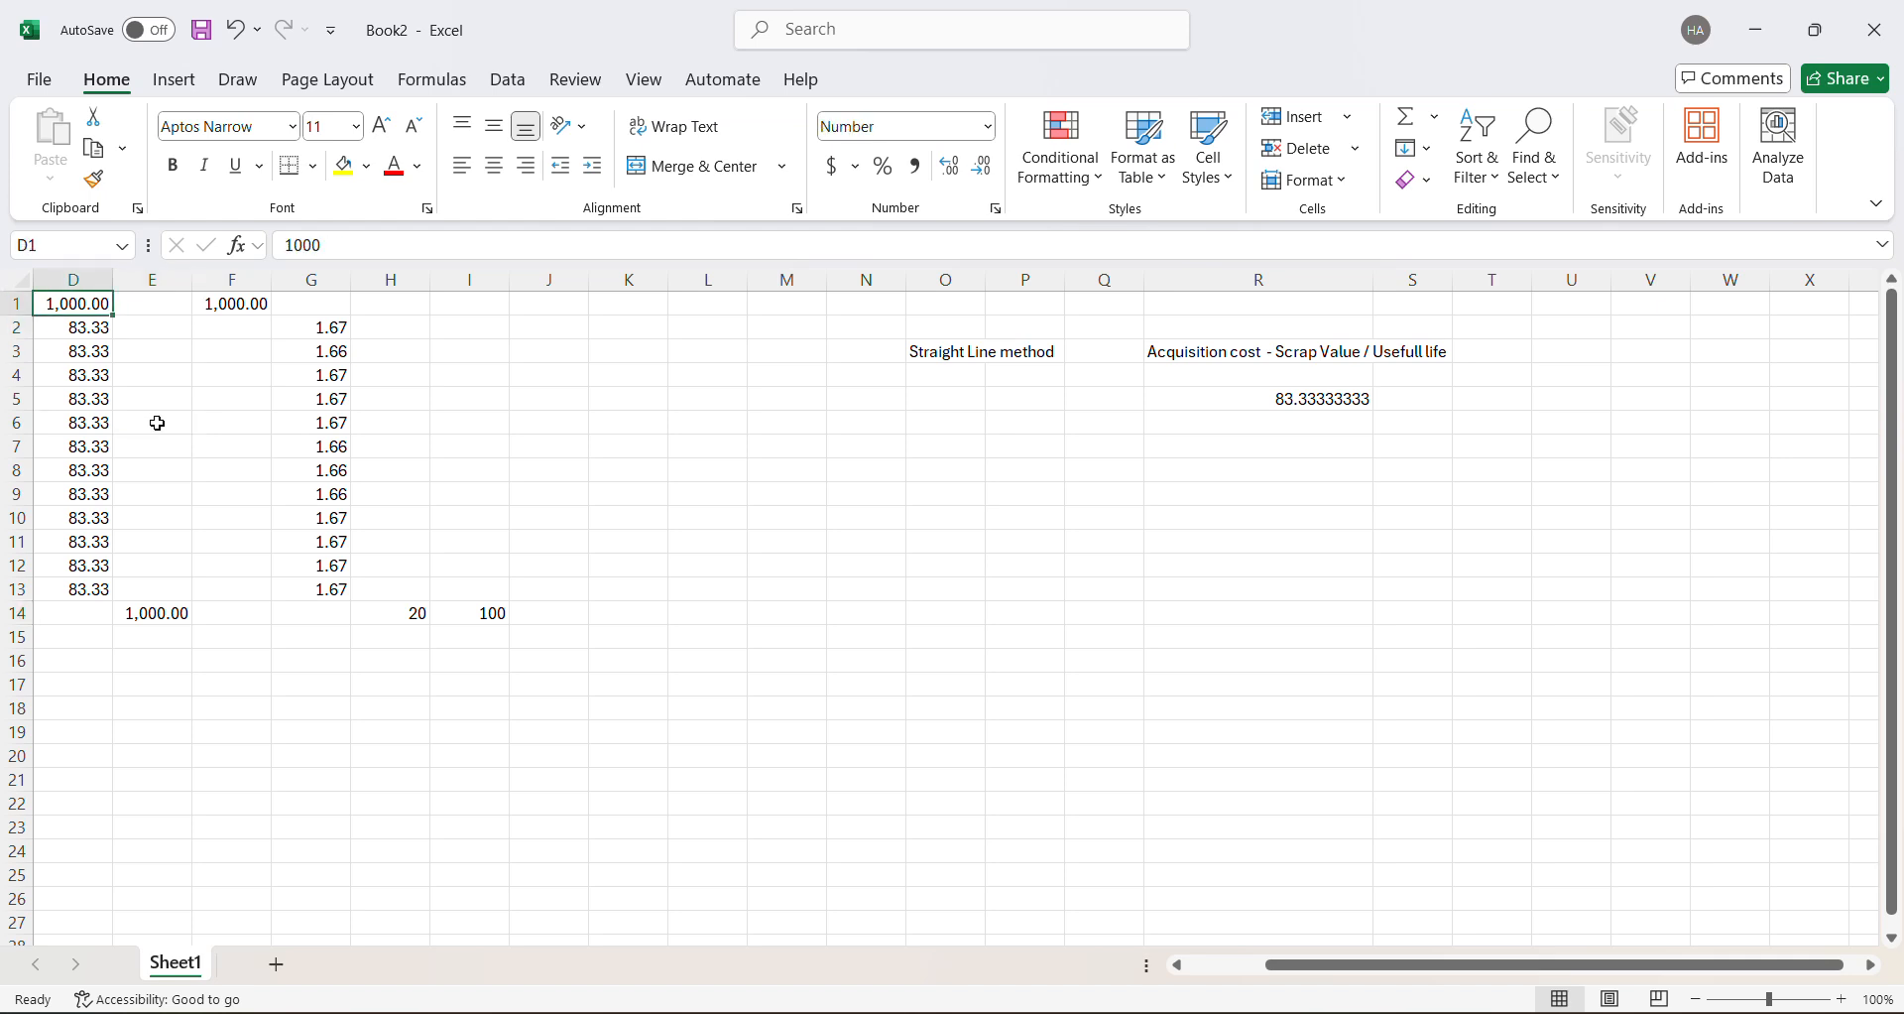
pyautogui.press('Left')
pyautogui.press('Down')
pyautogui.press('Right')
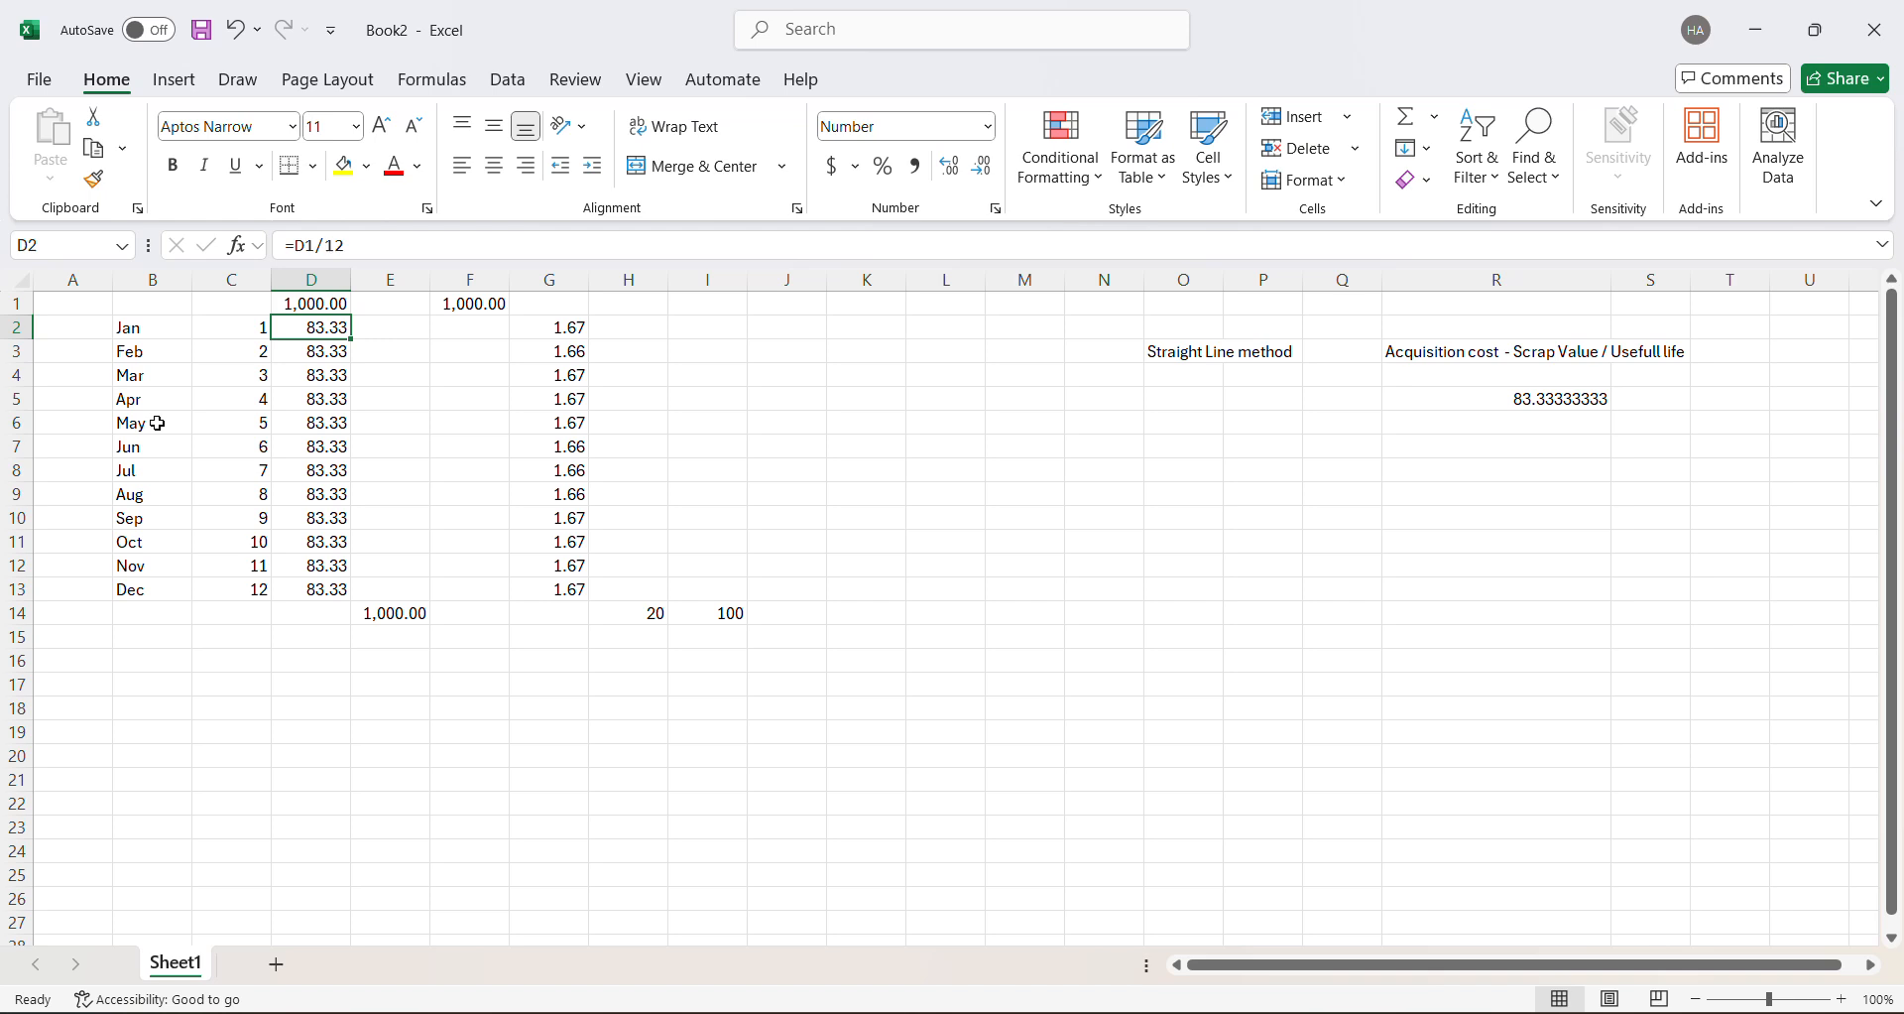
pyautogui.press('Up')
pyautogui.press('Down')
pyautogui.hotkey('ctrl', 'shift', 'Down')
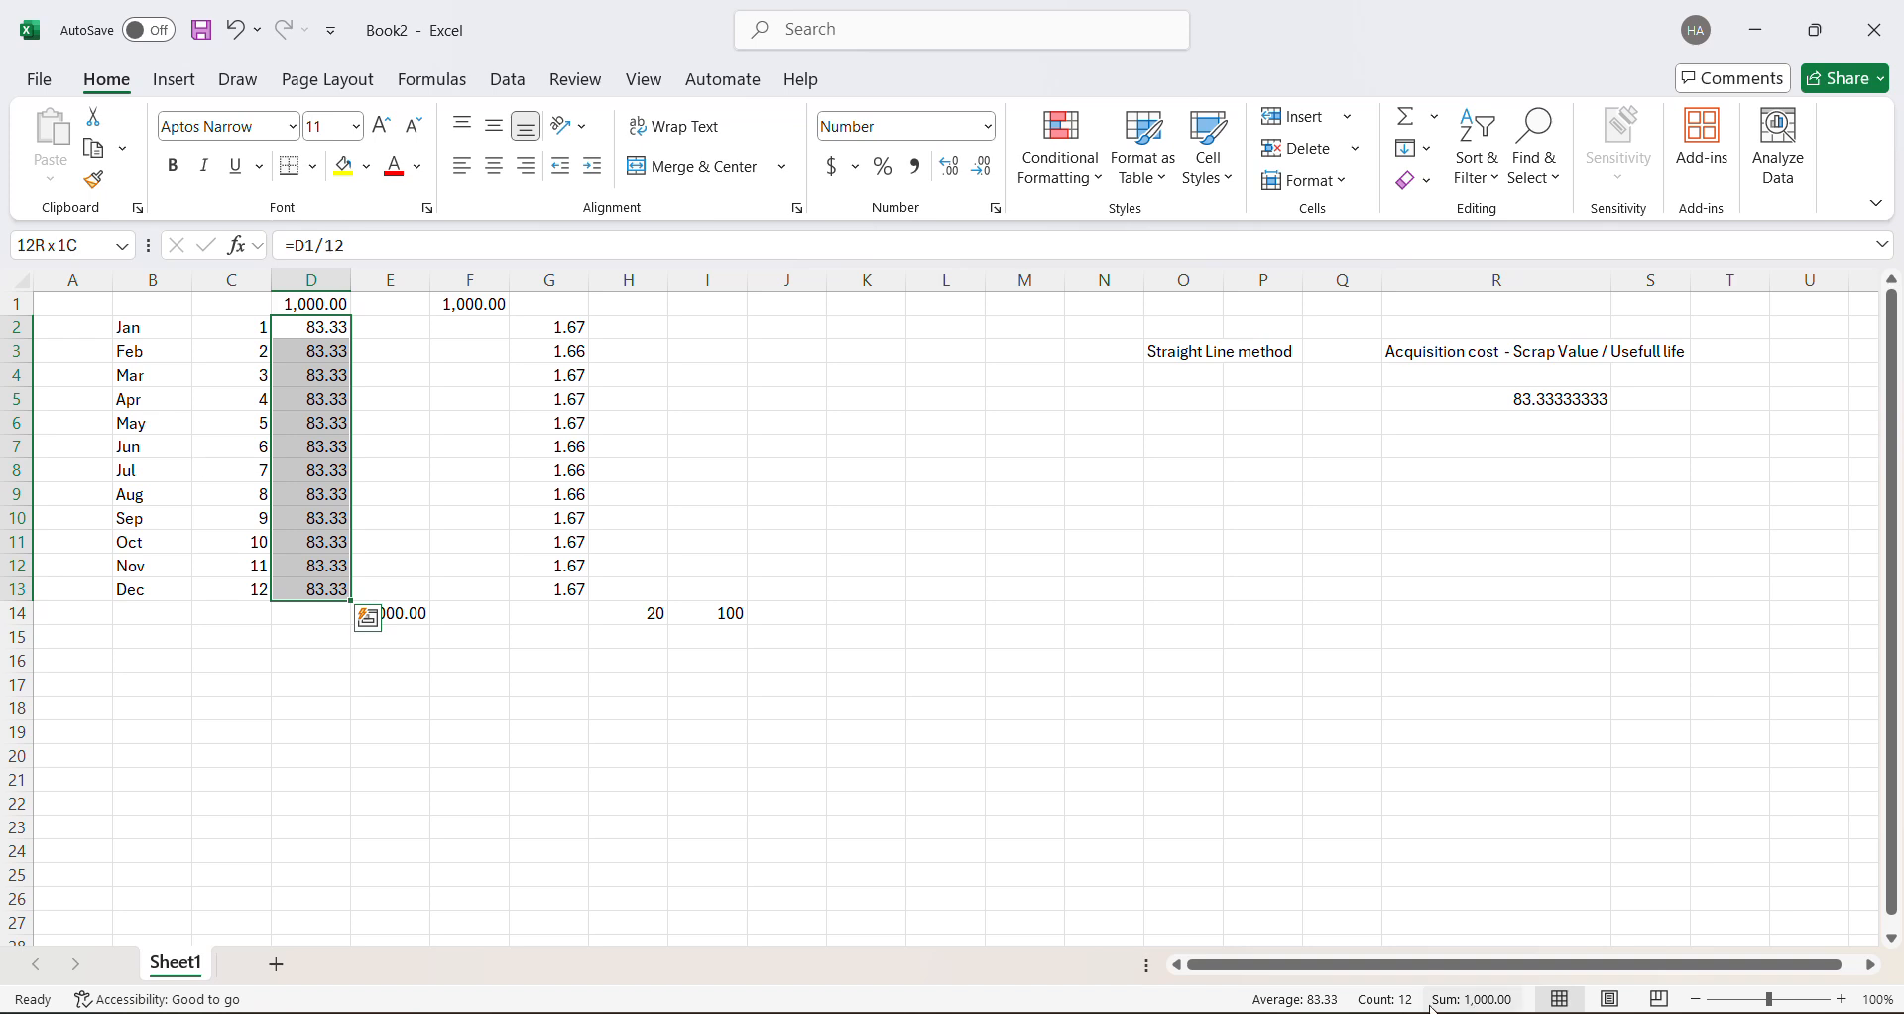
# - Inspect the total formula in E14 and the monthly depreciation formula in D2
pyautogui.click(446, 636)
pyautogui.click(406, 616)
pyautogui.doubleClick(406, 616)
pyautogui.press('Return')
pyautogui.click(406, 616)
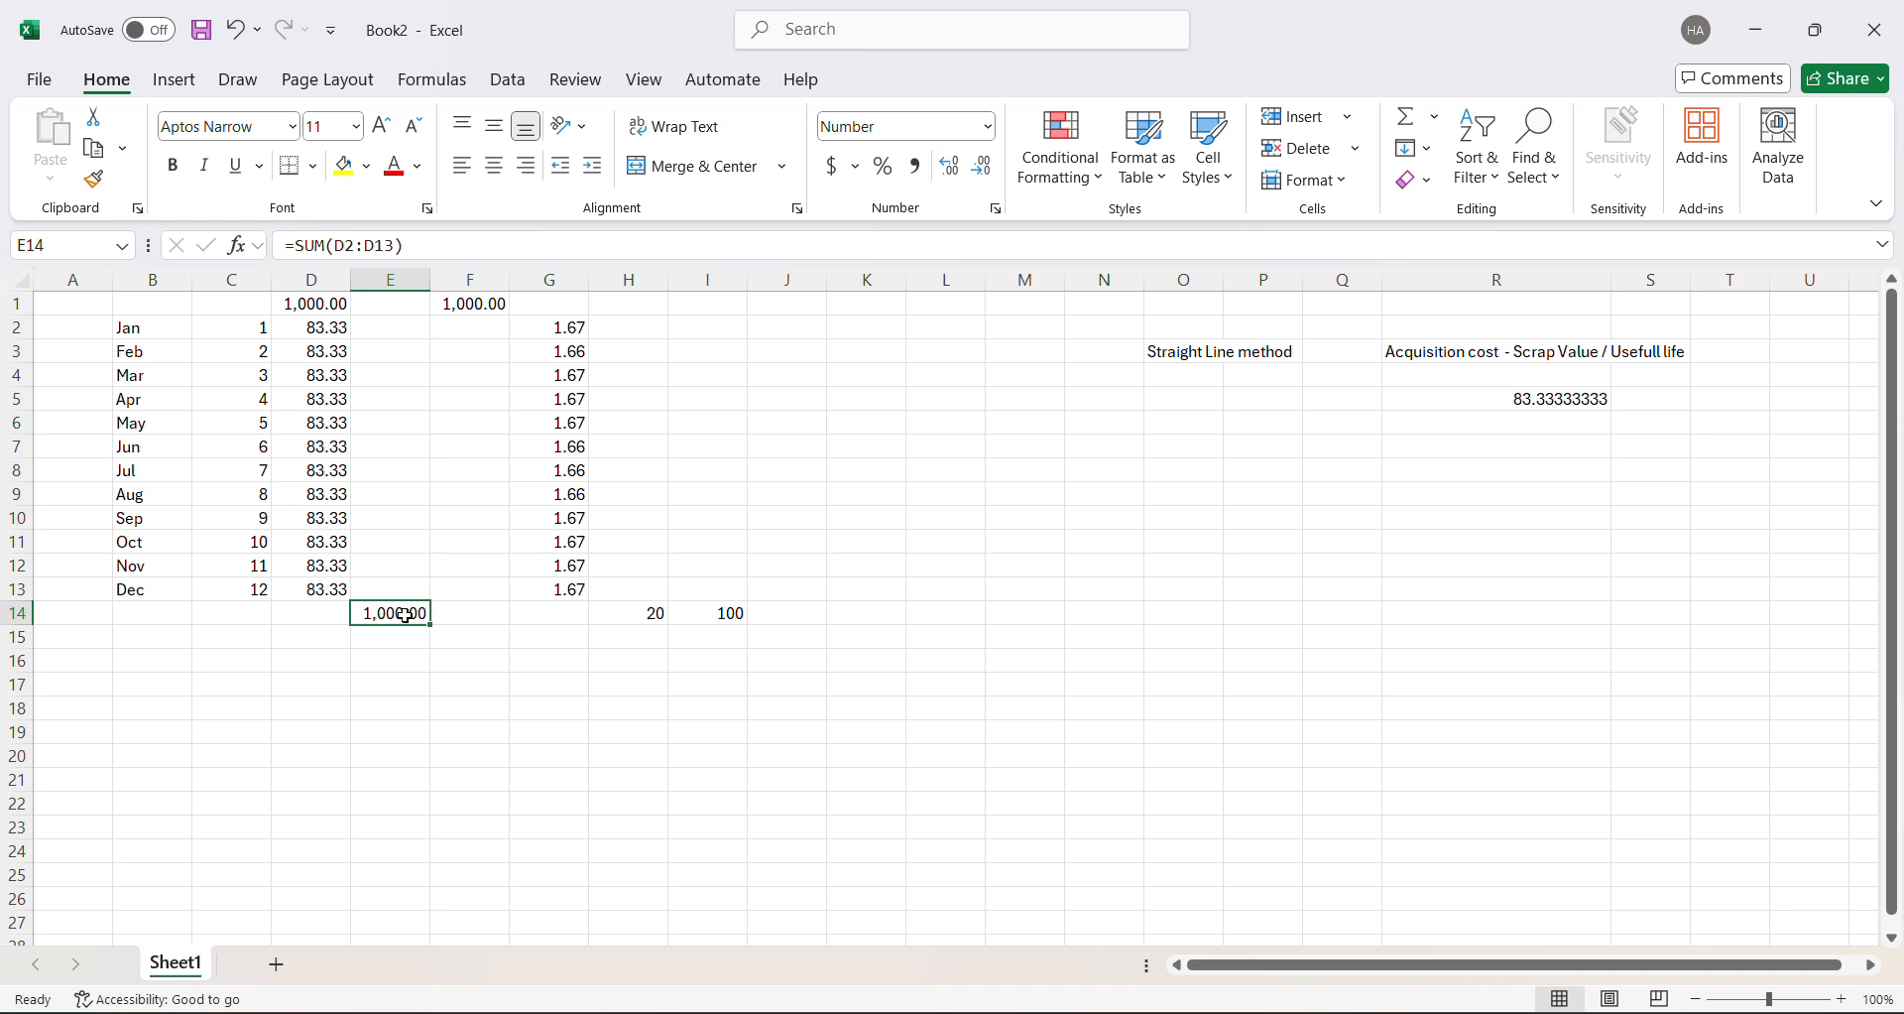
pyautogui.click(331, 331)
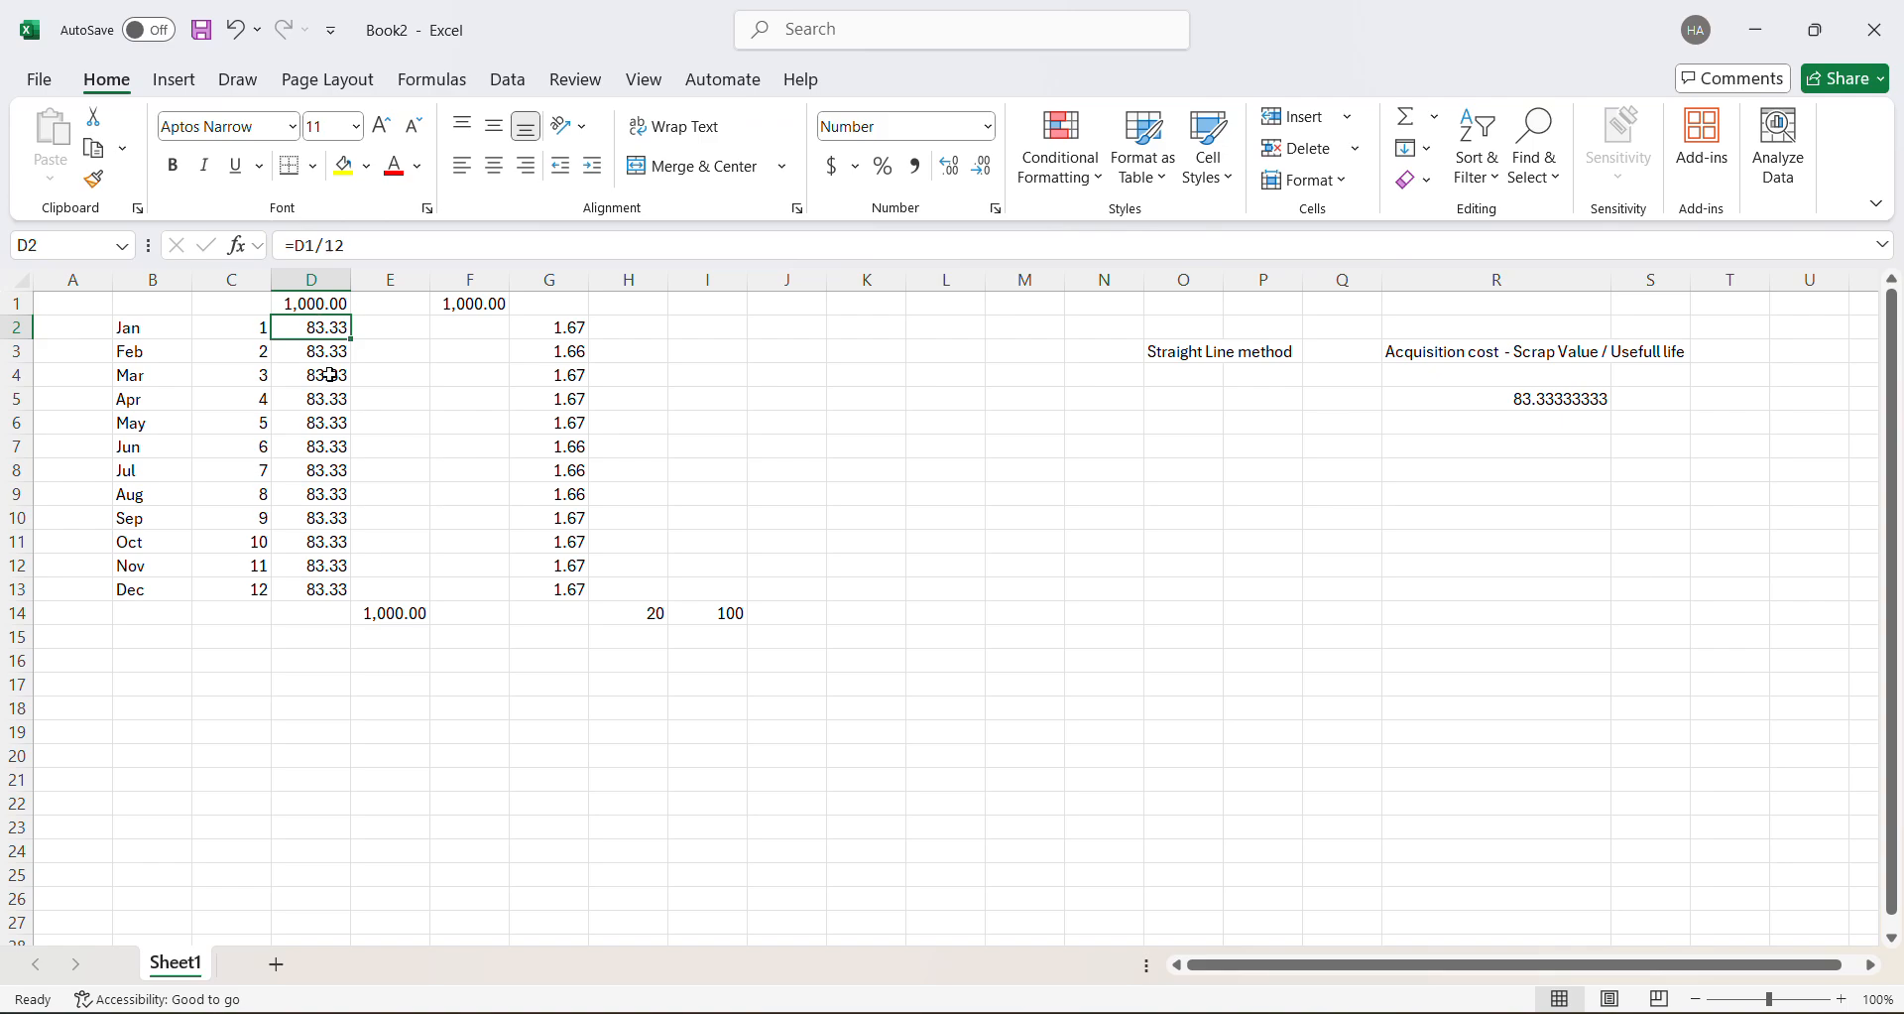
# - Switch to SAP and review the asset's planned book depreciation for 2024 in Asset Explorer
pyautogui.hotkey('alt', 'Tab')
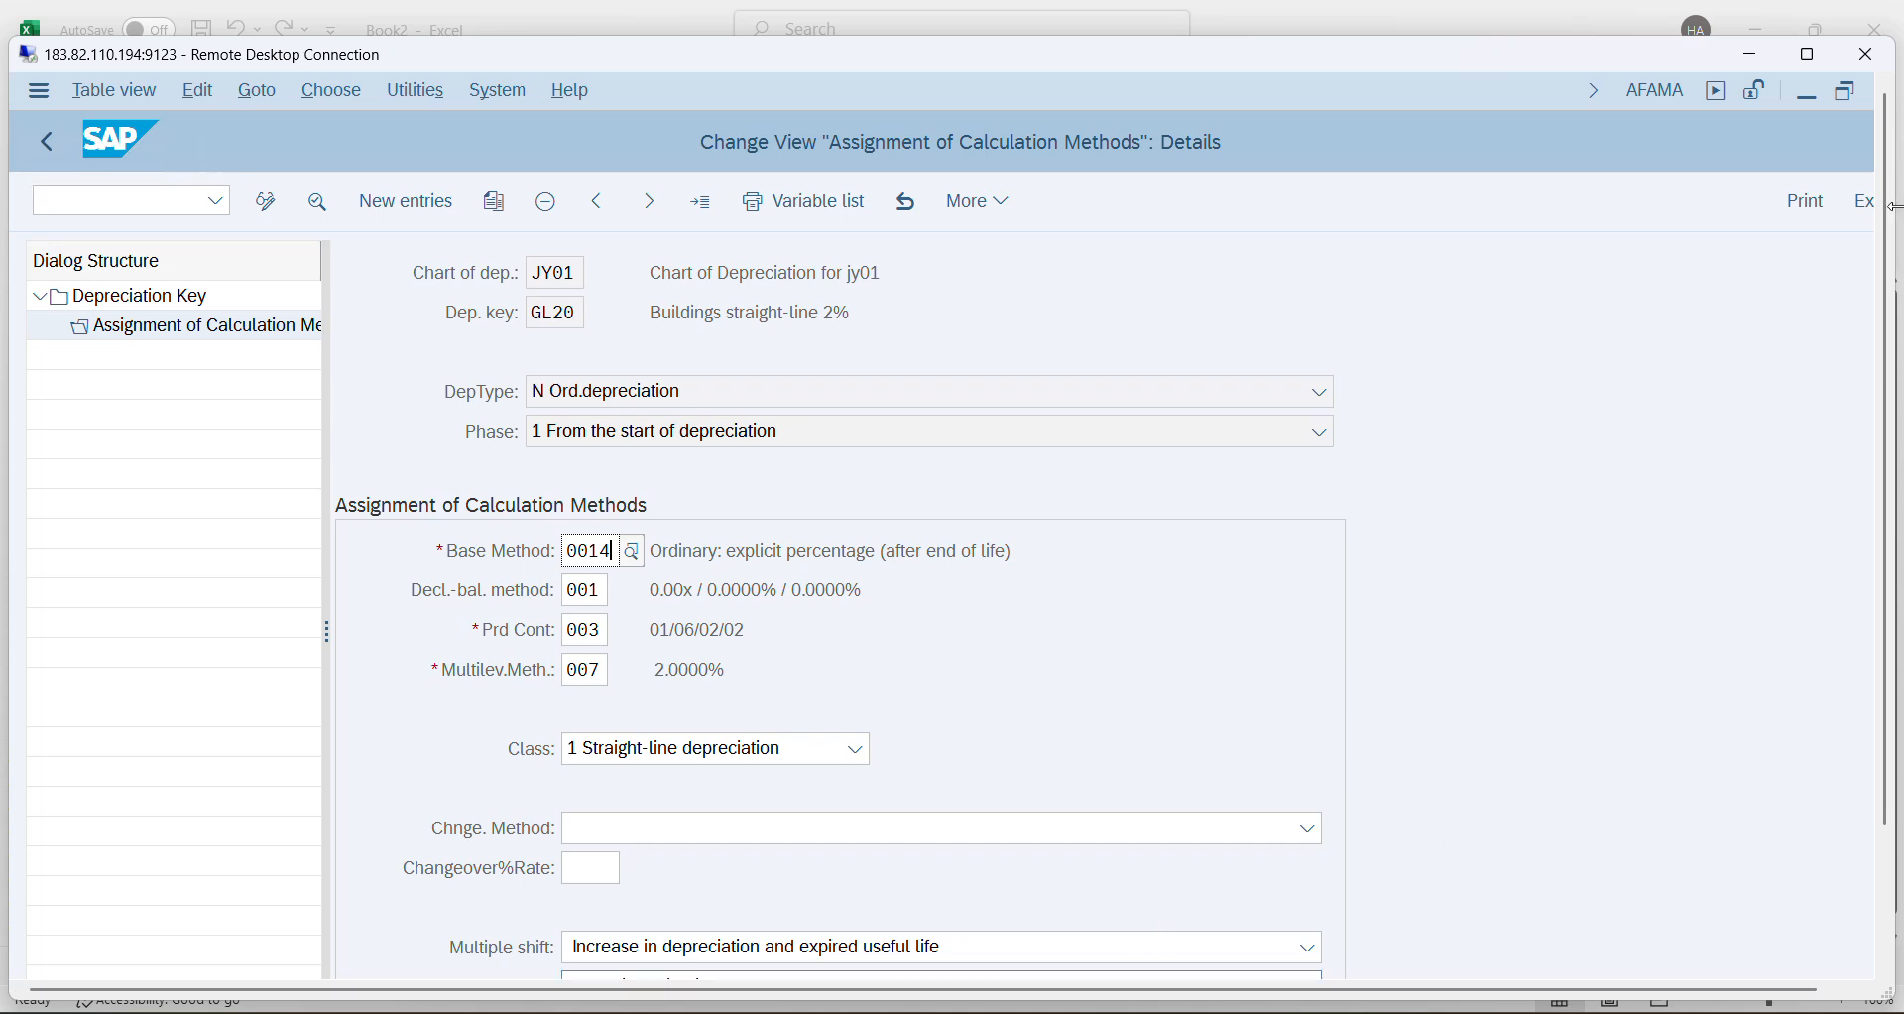
pyautogui.click(1810, 56)
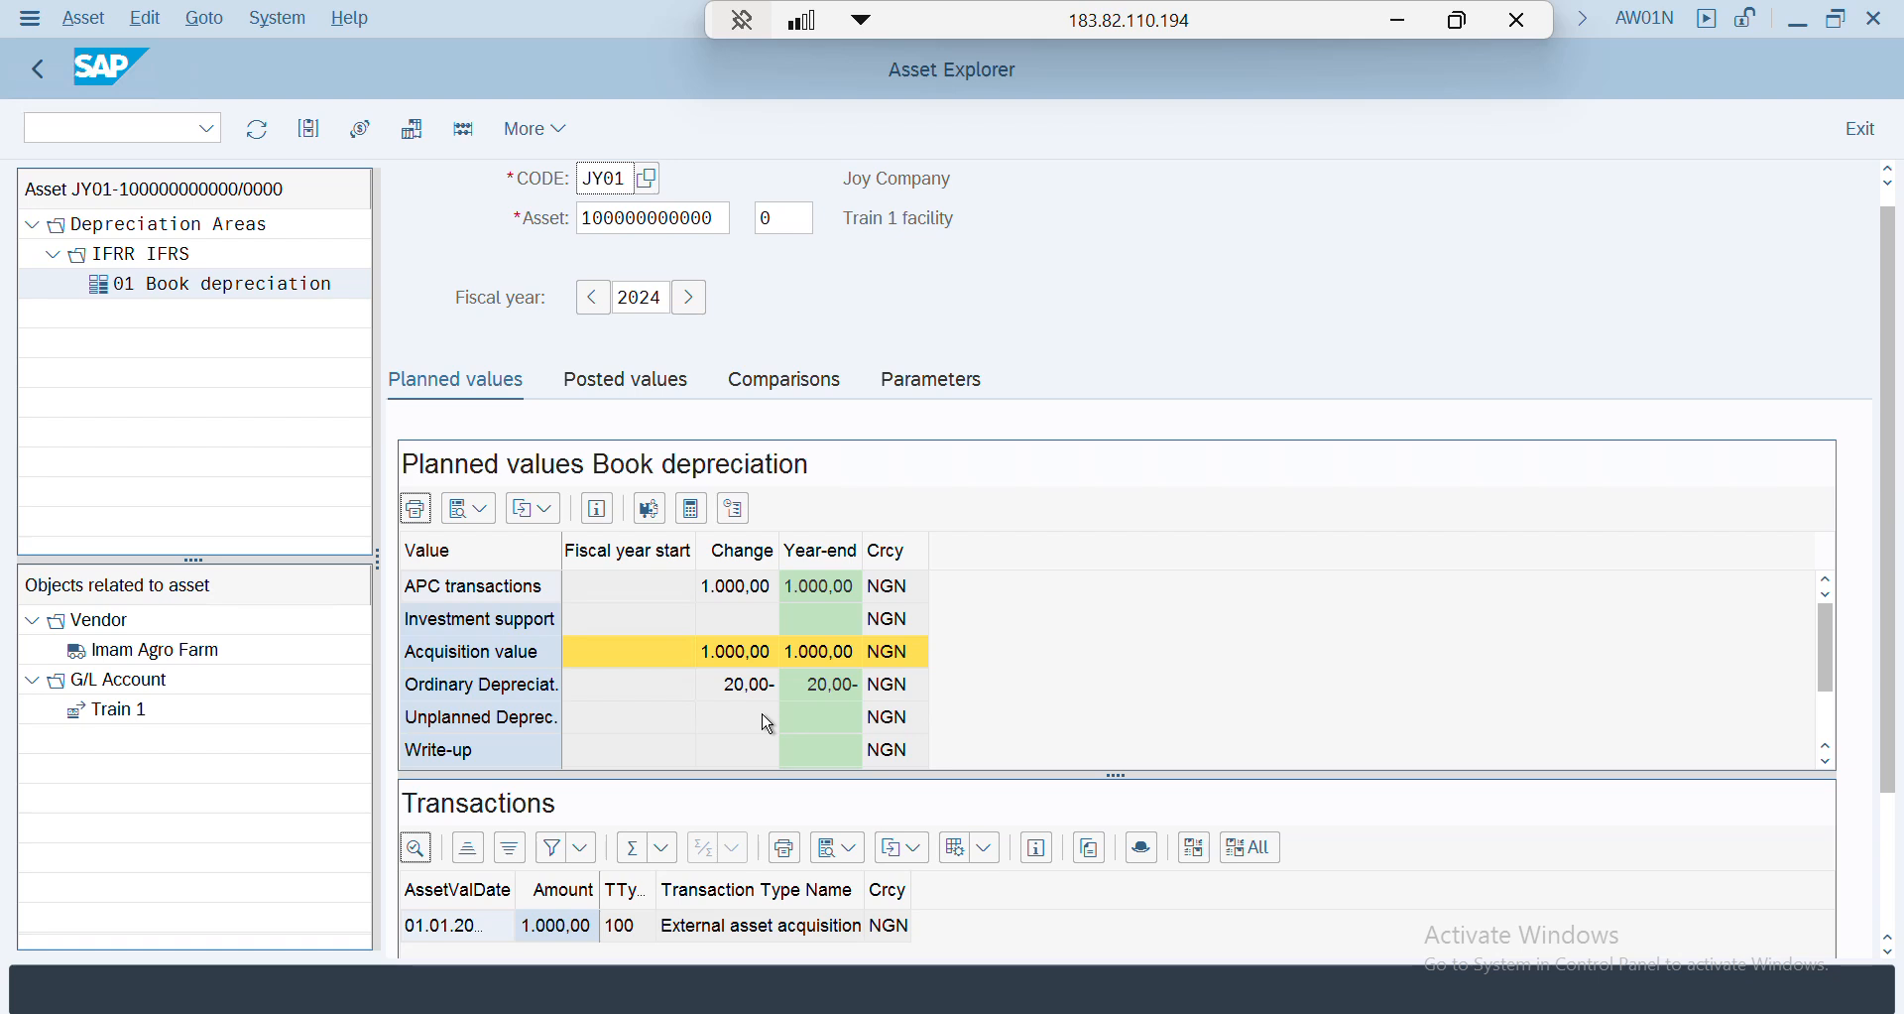
pyautogui.scroll(-1, 770, 725)
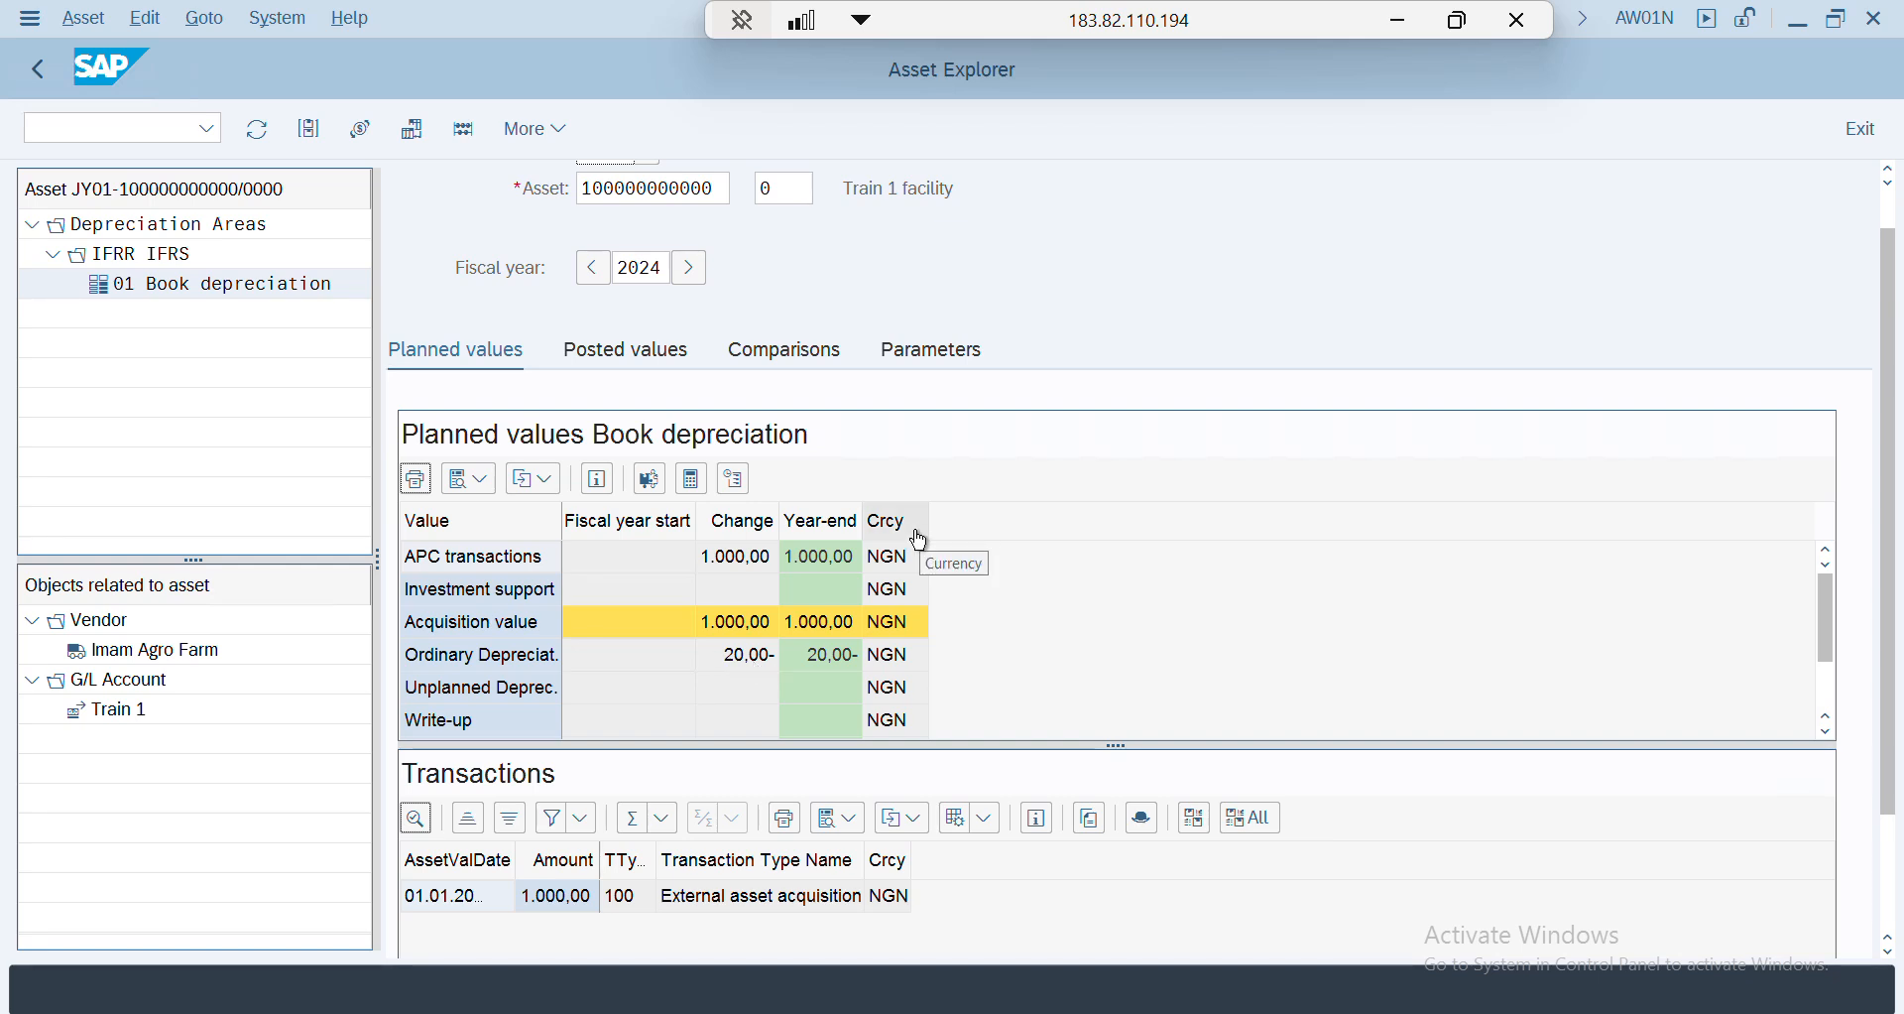
# - Return to the GL20 calculation methods assignment and examine the base method and declining-balance method
pyautogui.hotkey('alt', 'Tab')
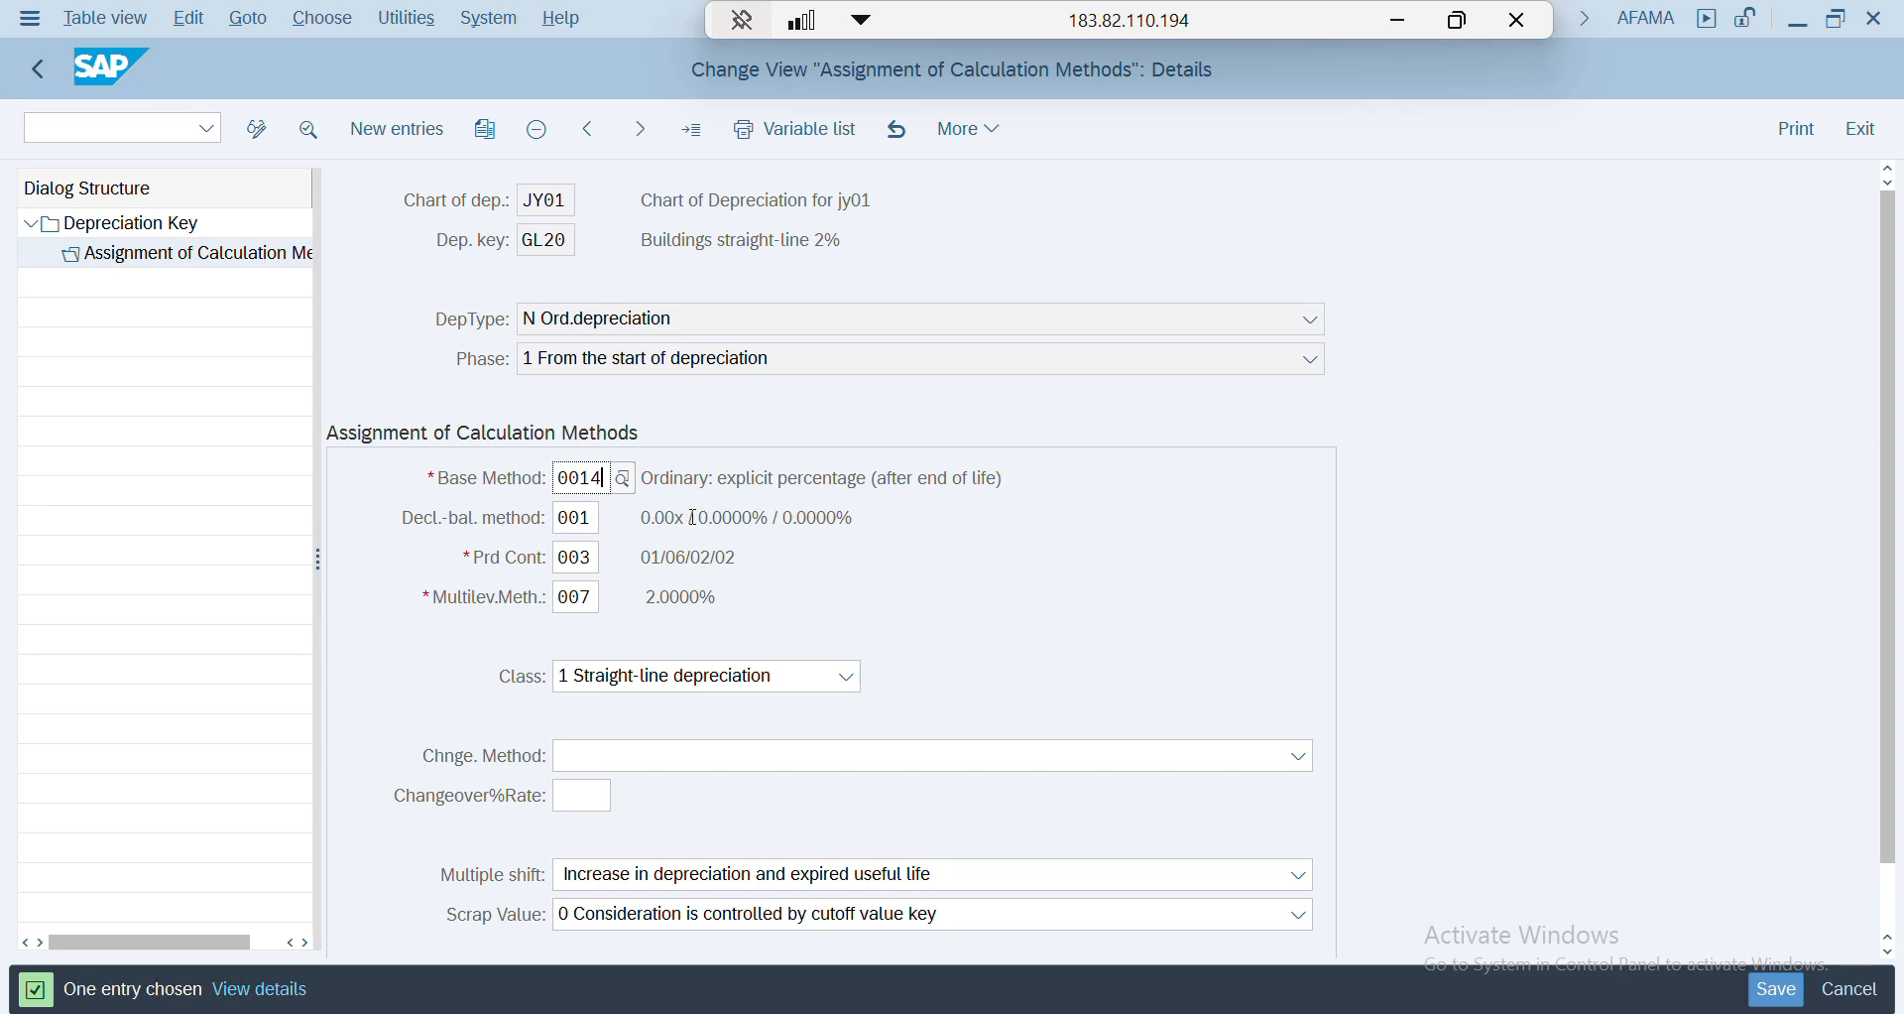
pyautogui.moveTo(557, 478); pyautogui.dragTo(608, 478)
pyautogui.click(594, 517)
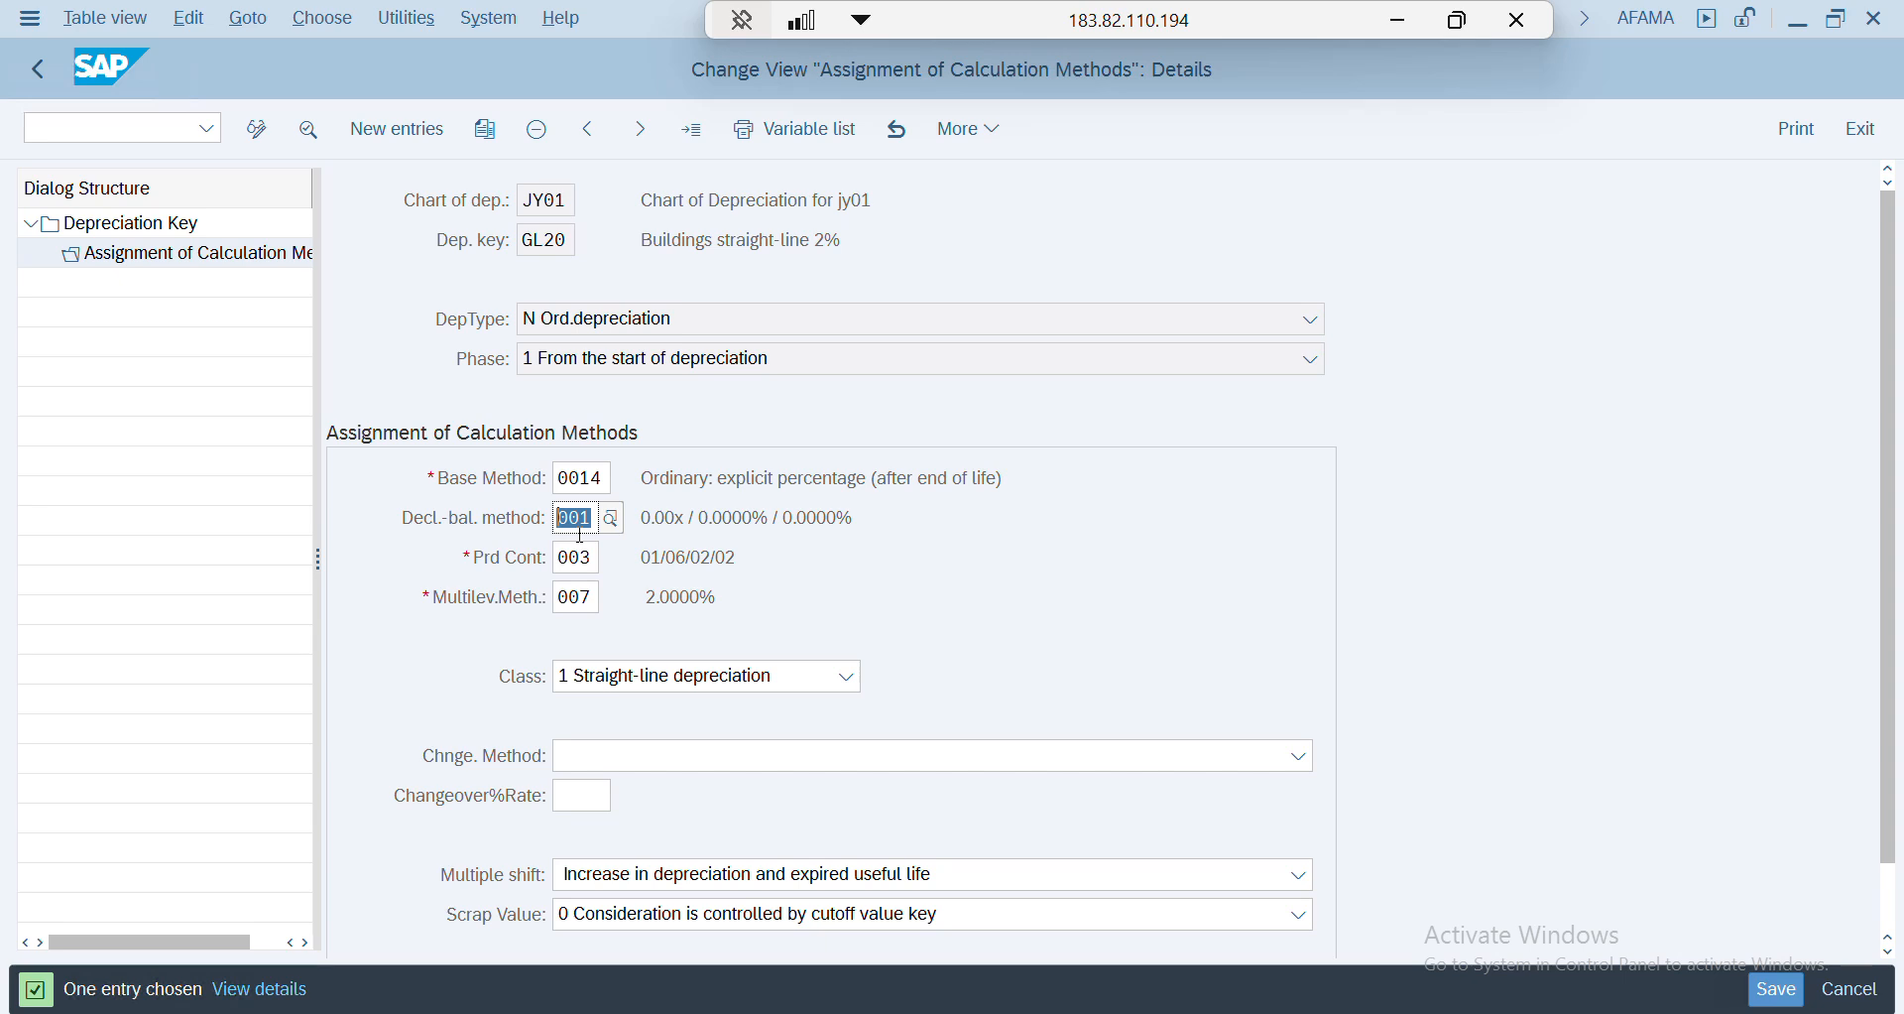
pyautogui.click(853, 526)
pyautogui.moveTo(858, 533); pyautogui.dragTo(868, 529)
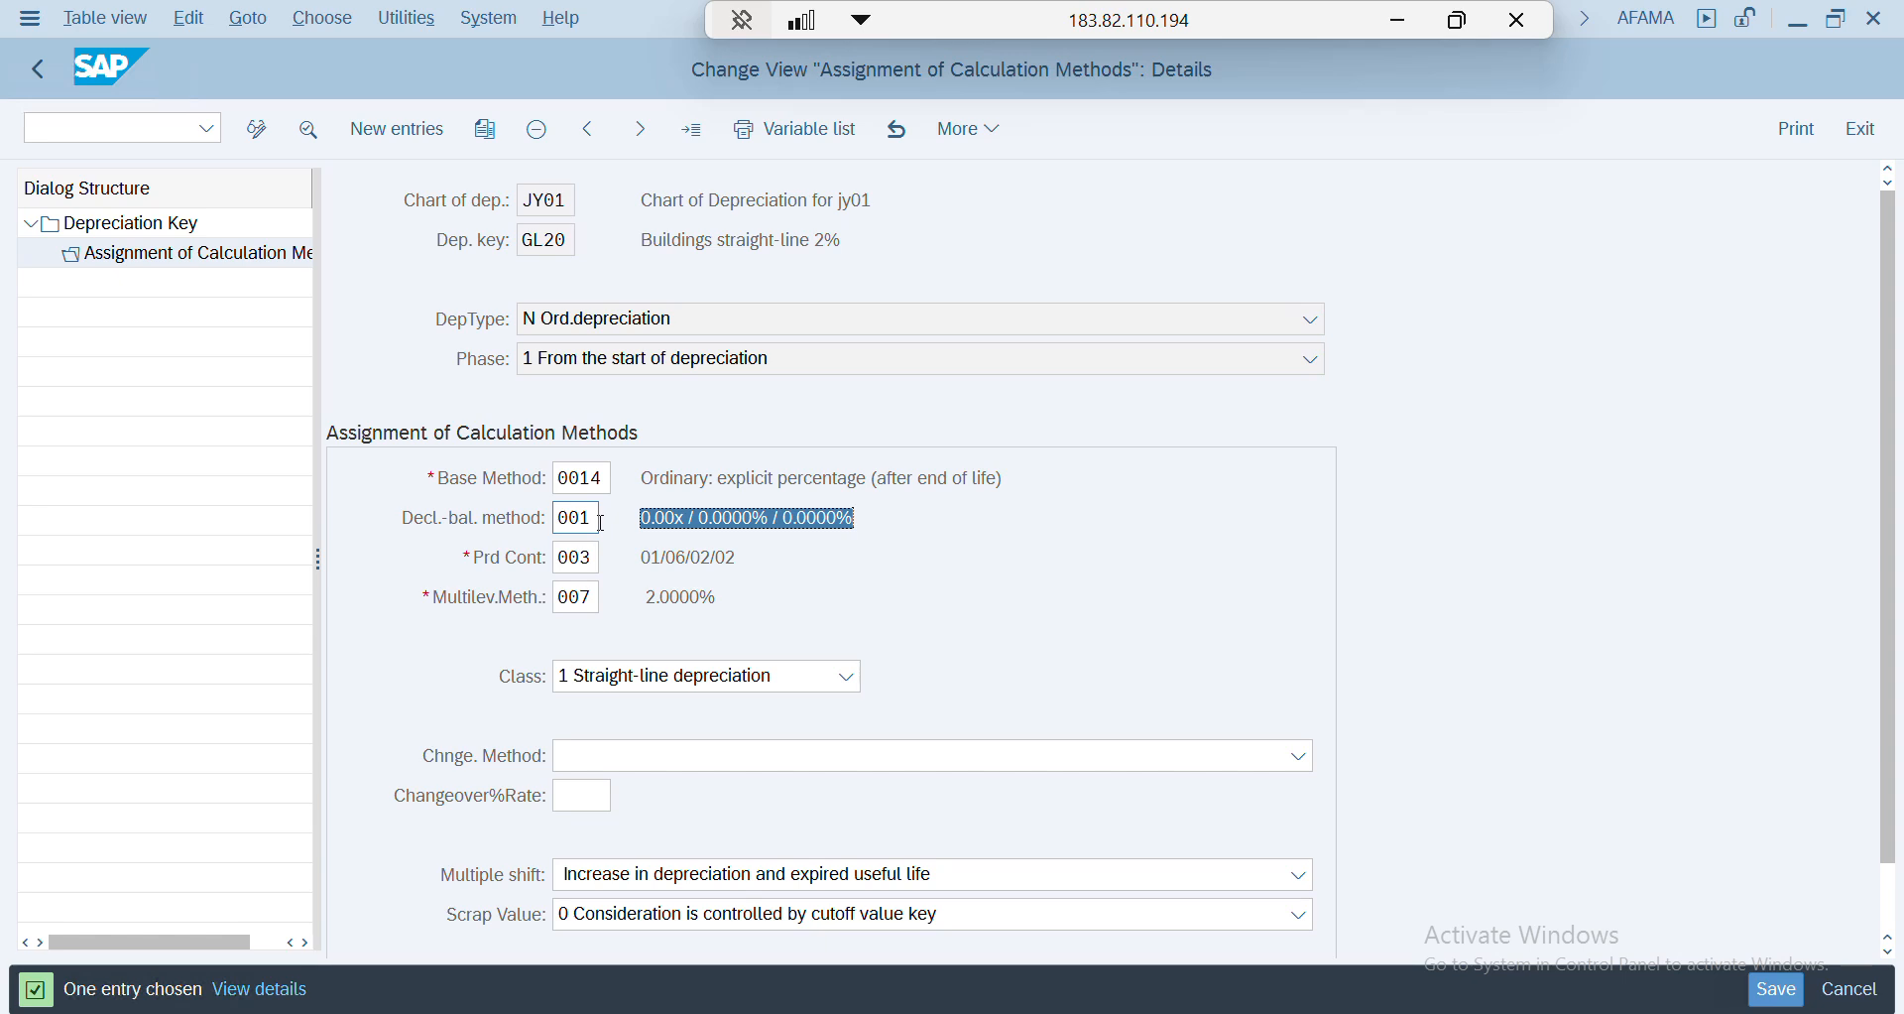
# - Examine the period control and multilevel methods assigned to GL20 and look over the remaining assignment settings
pyautogui.moveTo(595, 557); pyautogui.dragTo(558, 557)
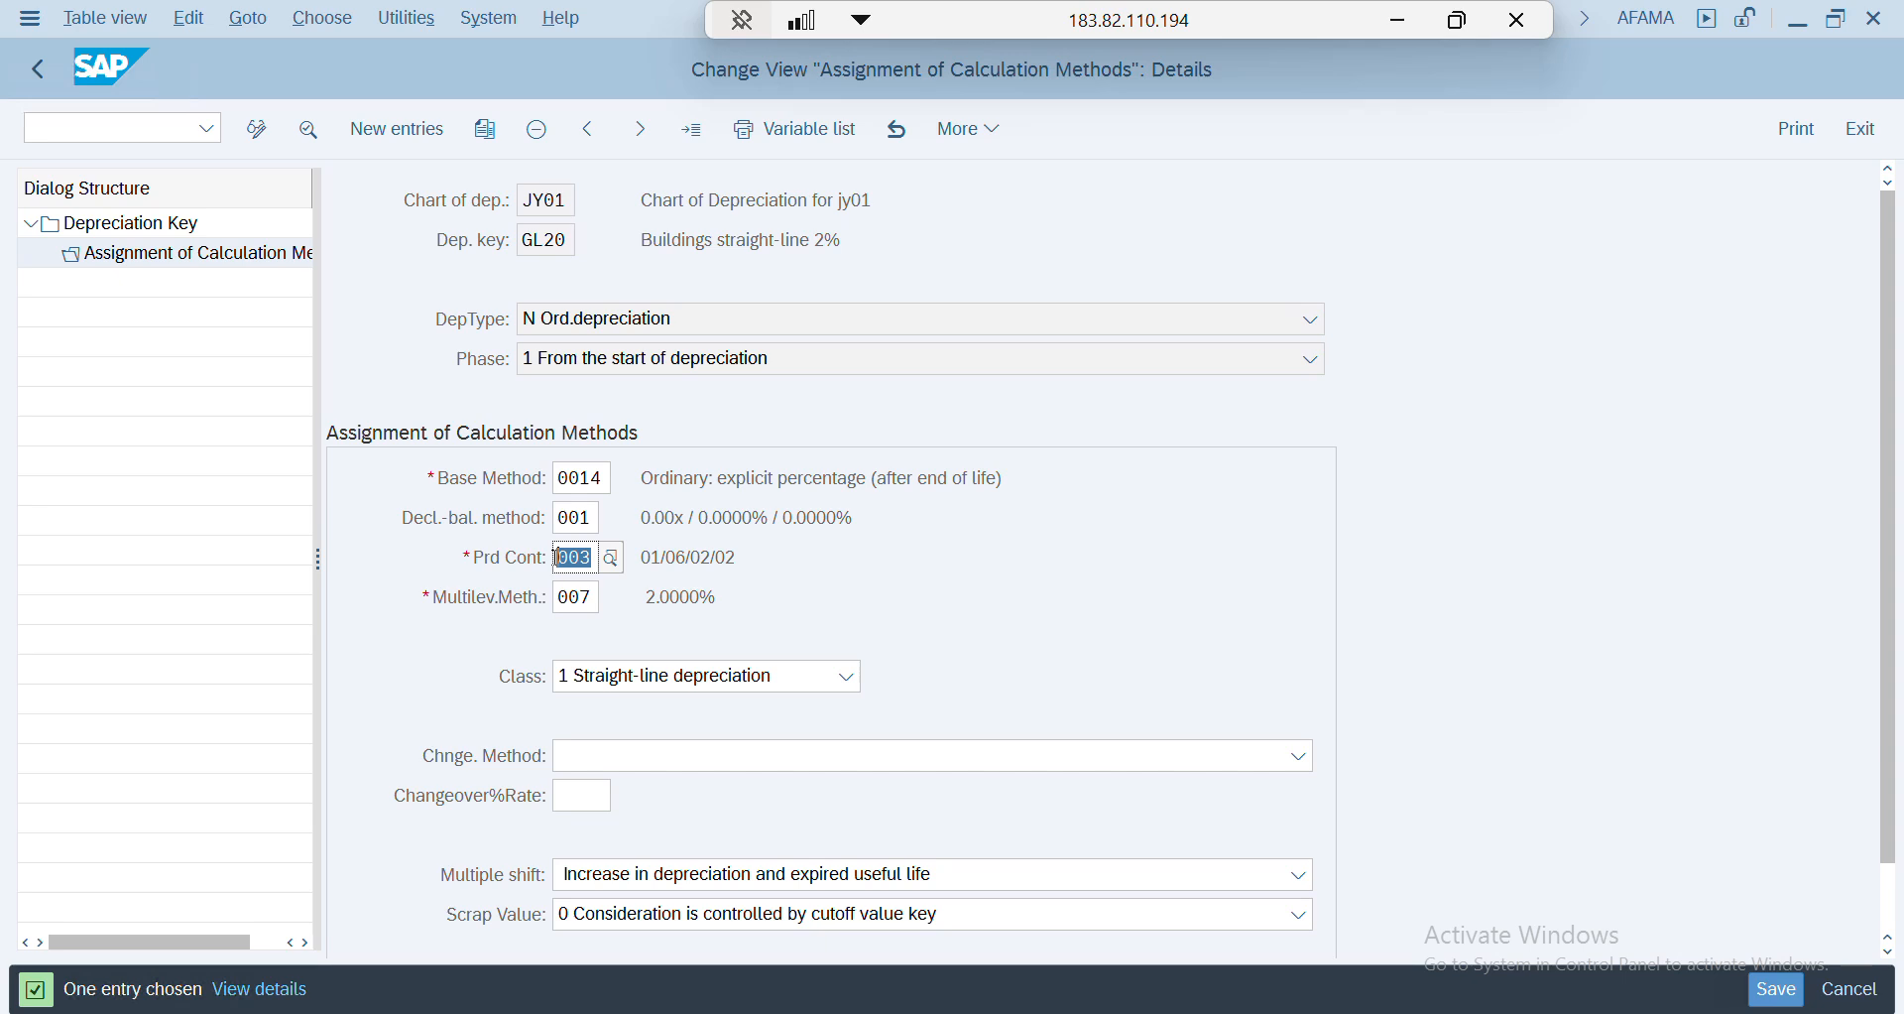
pyautogui.click(588, 600)
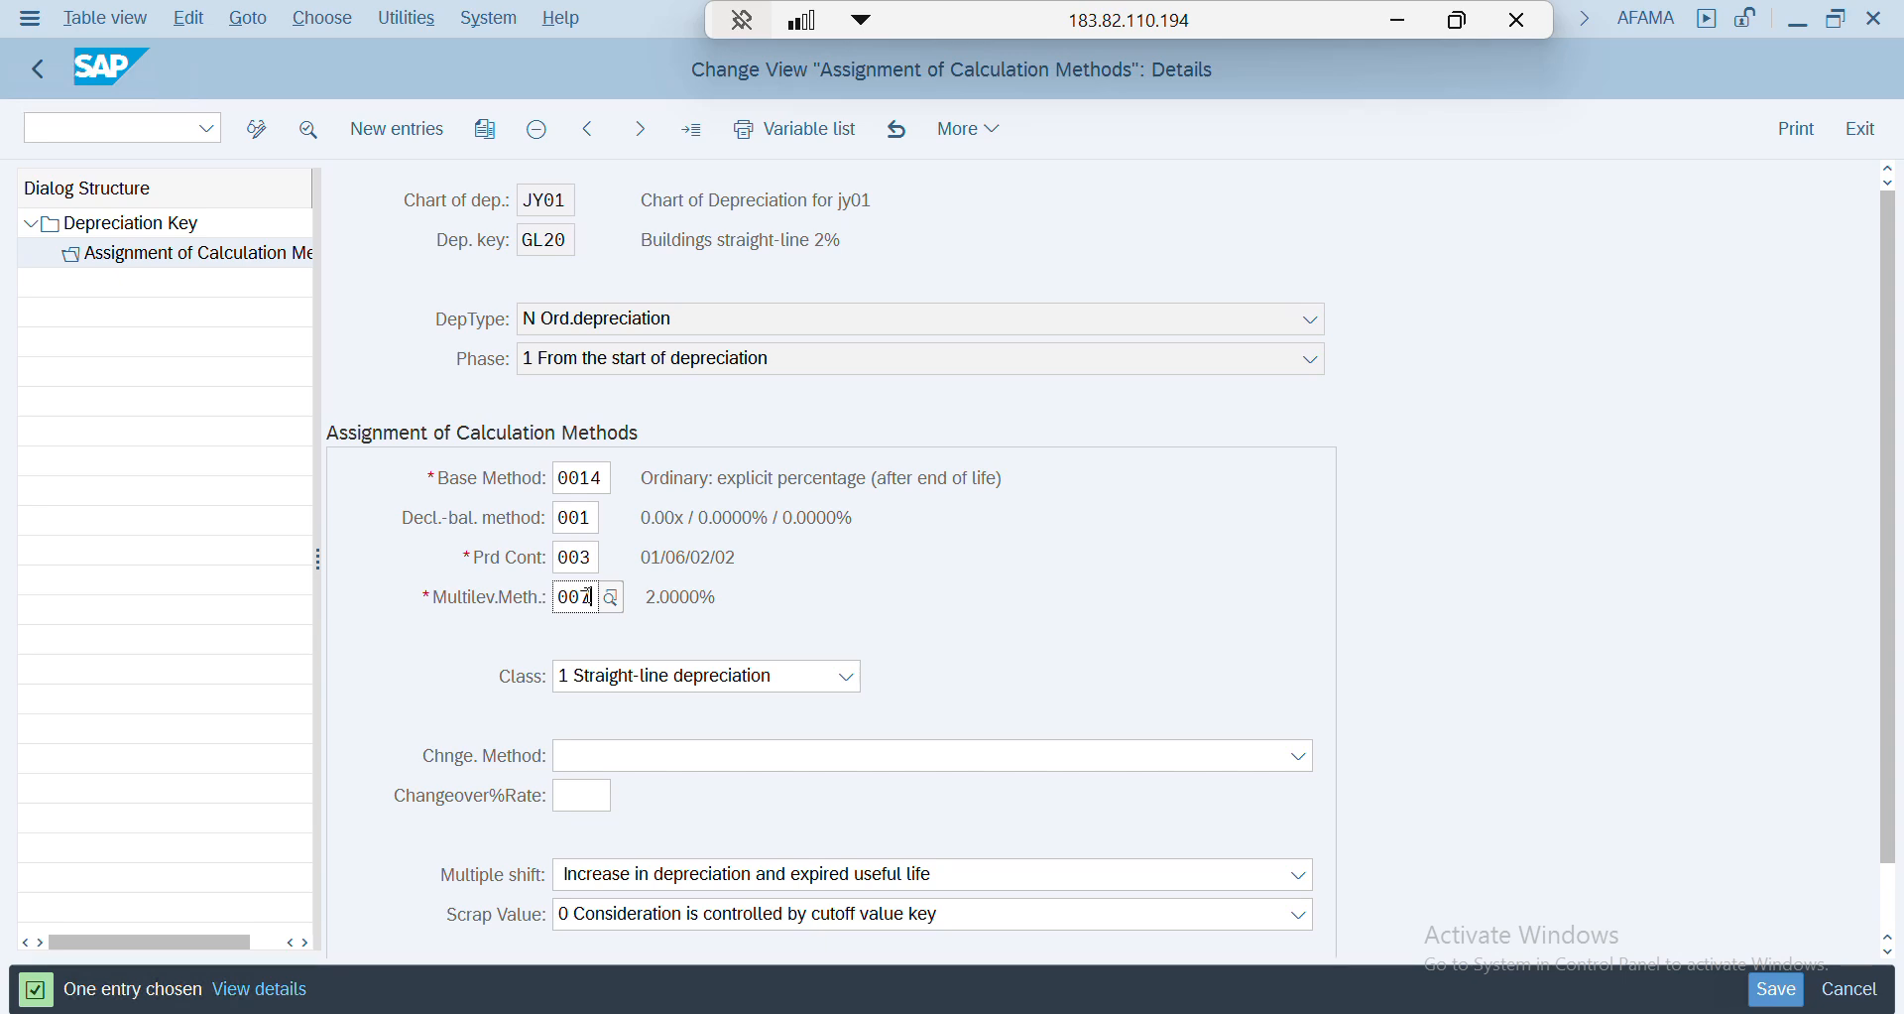
pyautogui.click(485, 596)
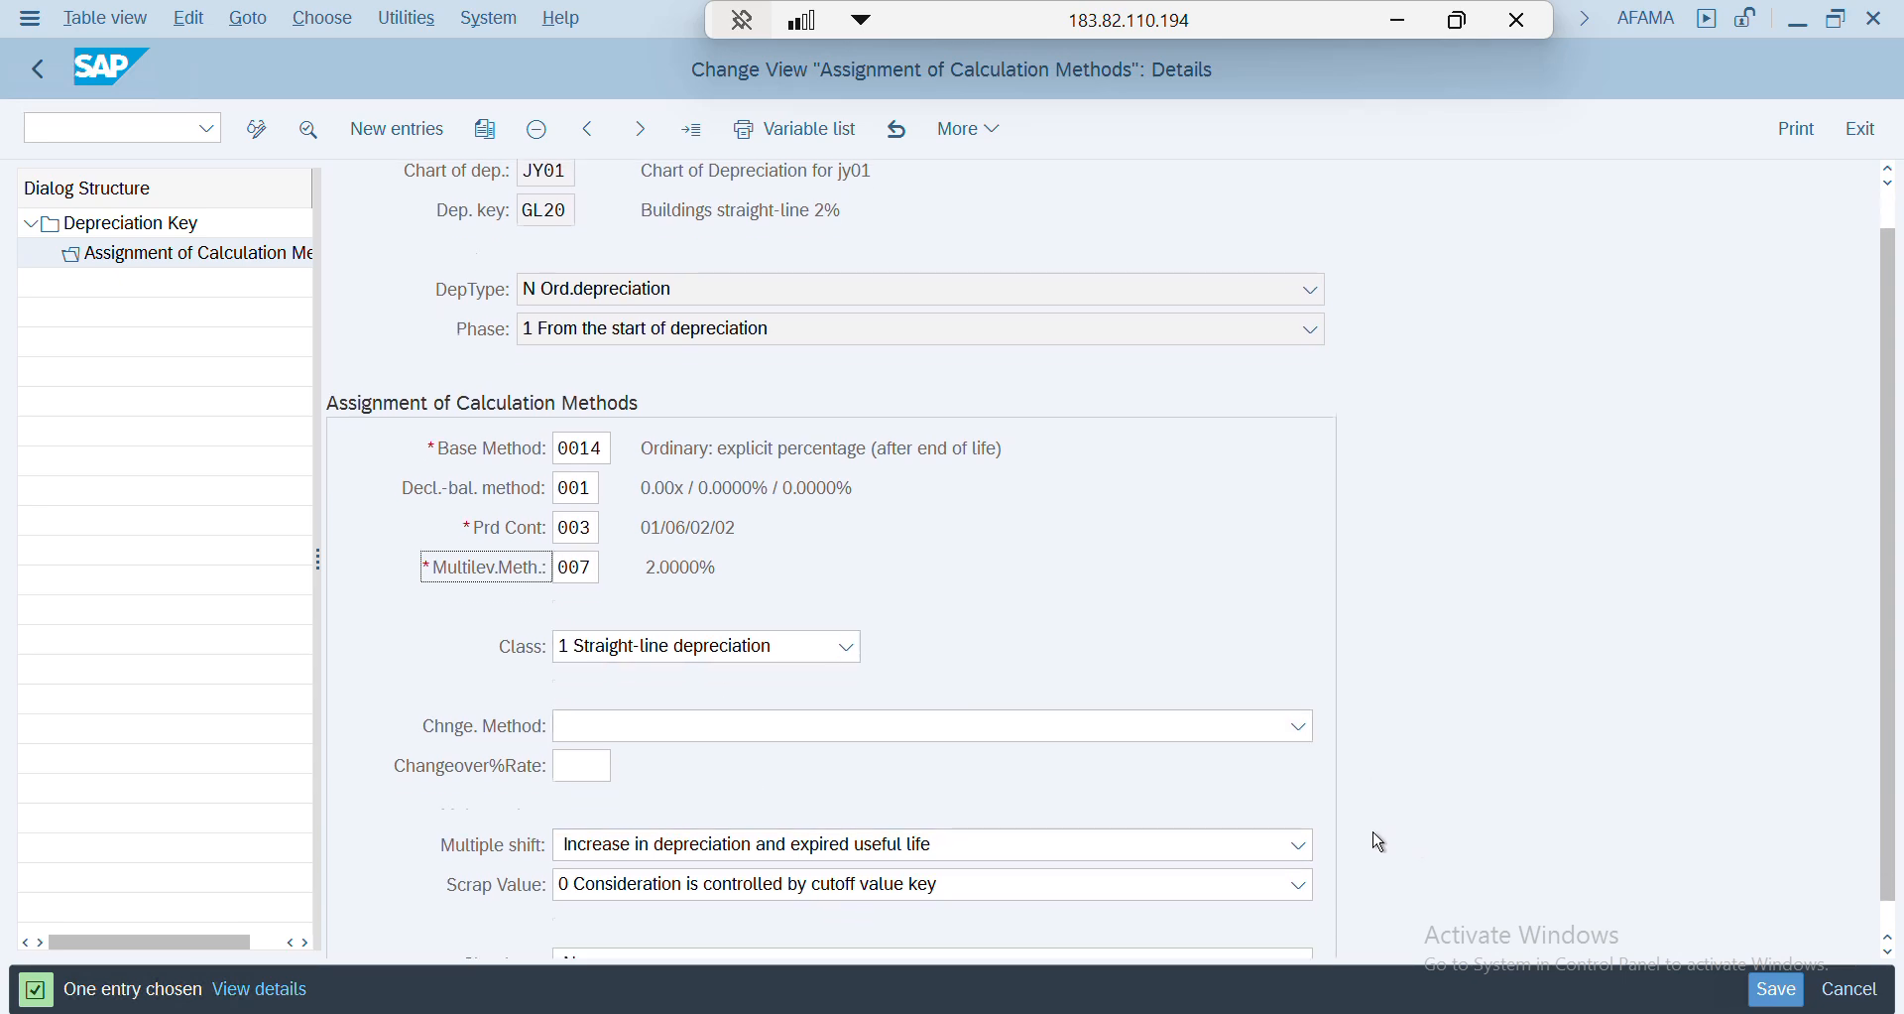
pyautogui.scroll(-2, 1075, 735)
pyautogui.scroll(2, 1069, 694)
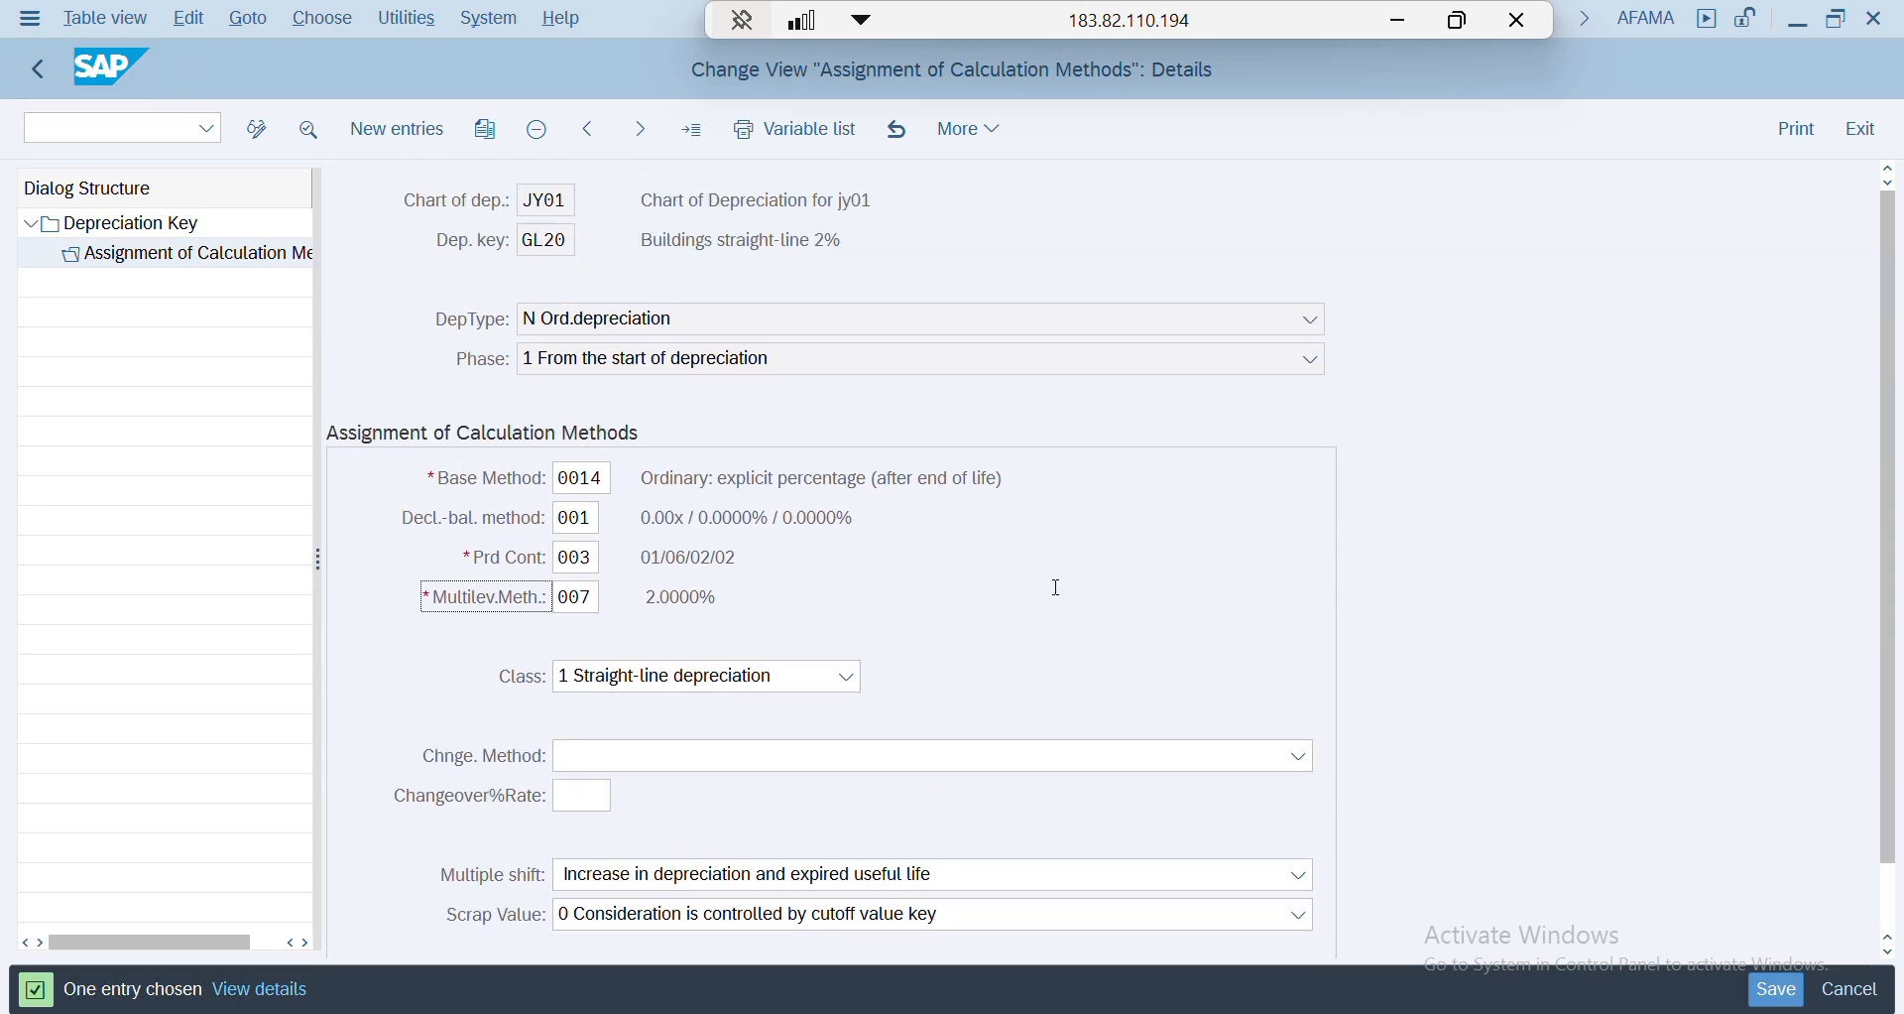
# - Return to the IMG structure, expand Calculation Methods under Depreciation Key, and view the list of base methods
pyautogui.click(33, 76)
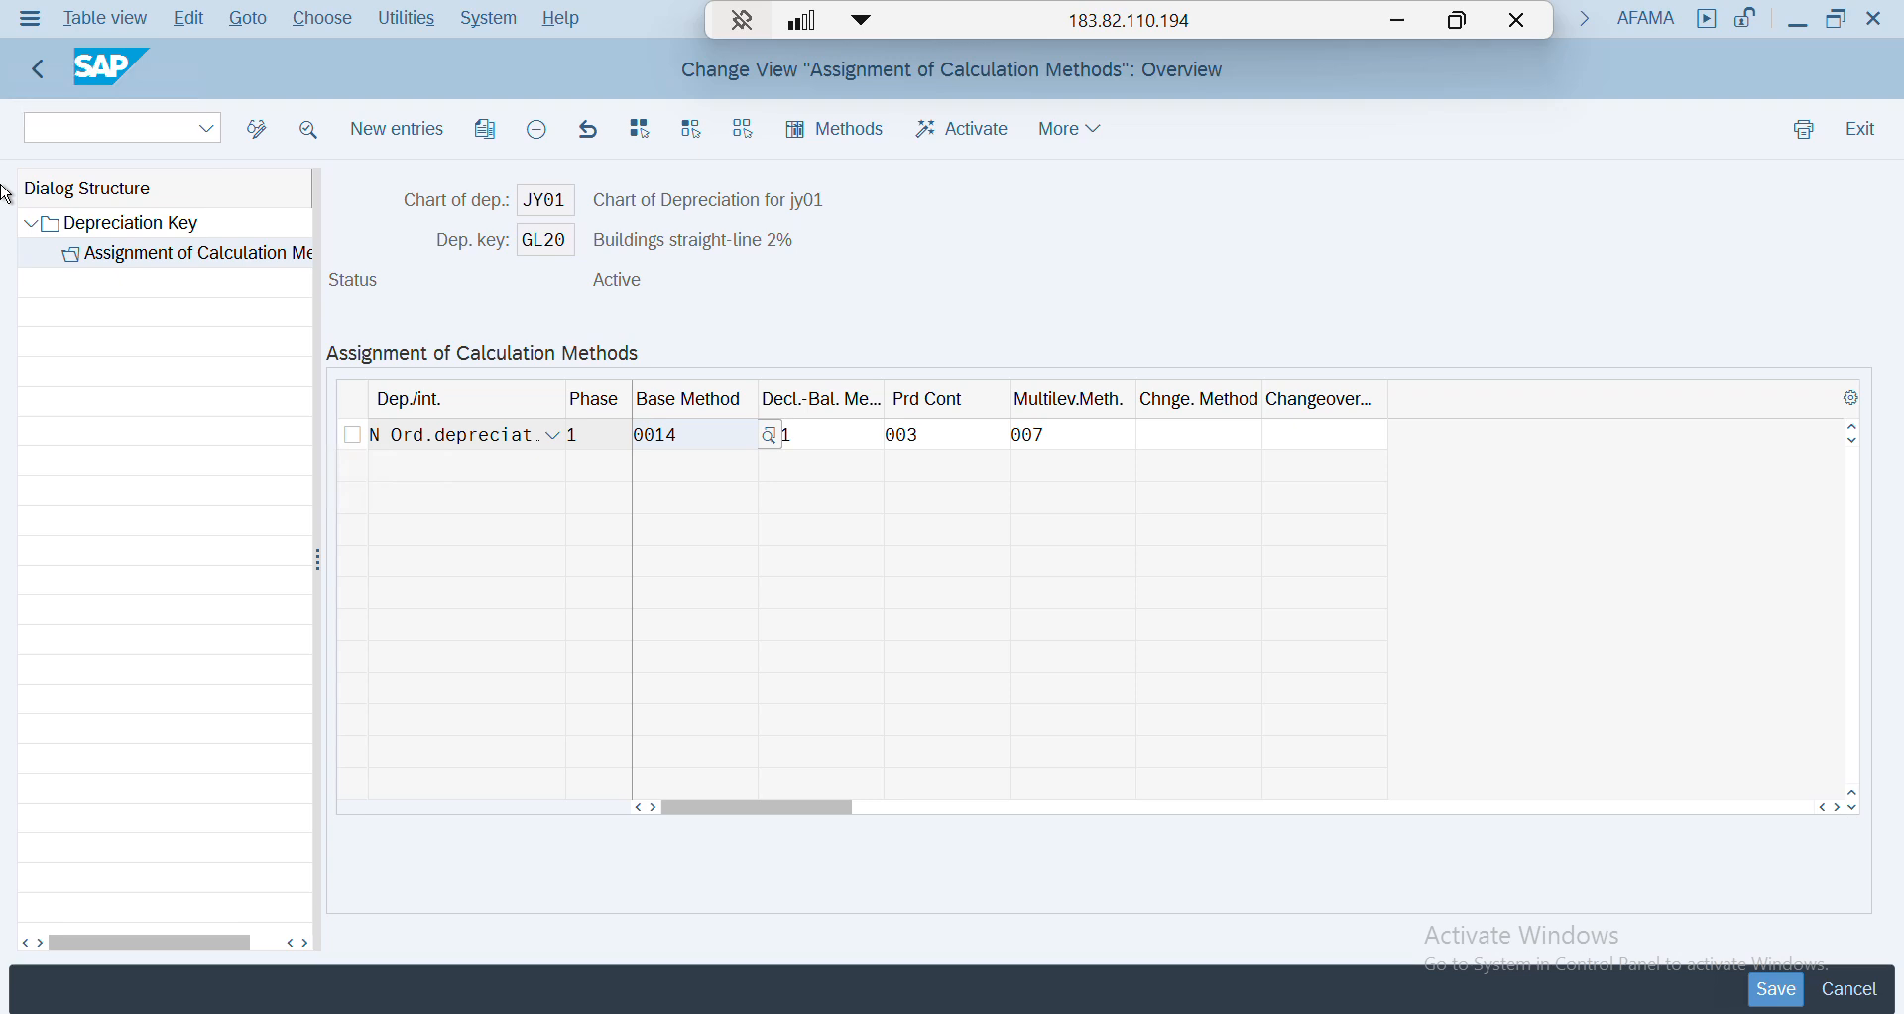
pyautogui.click(35, 68)
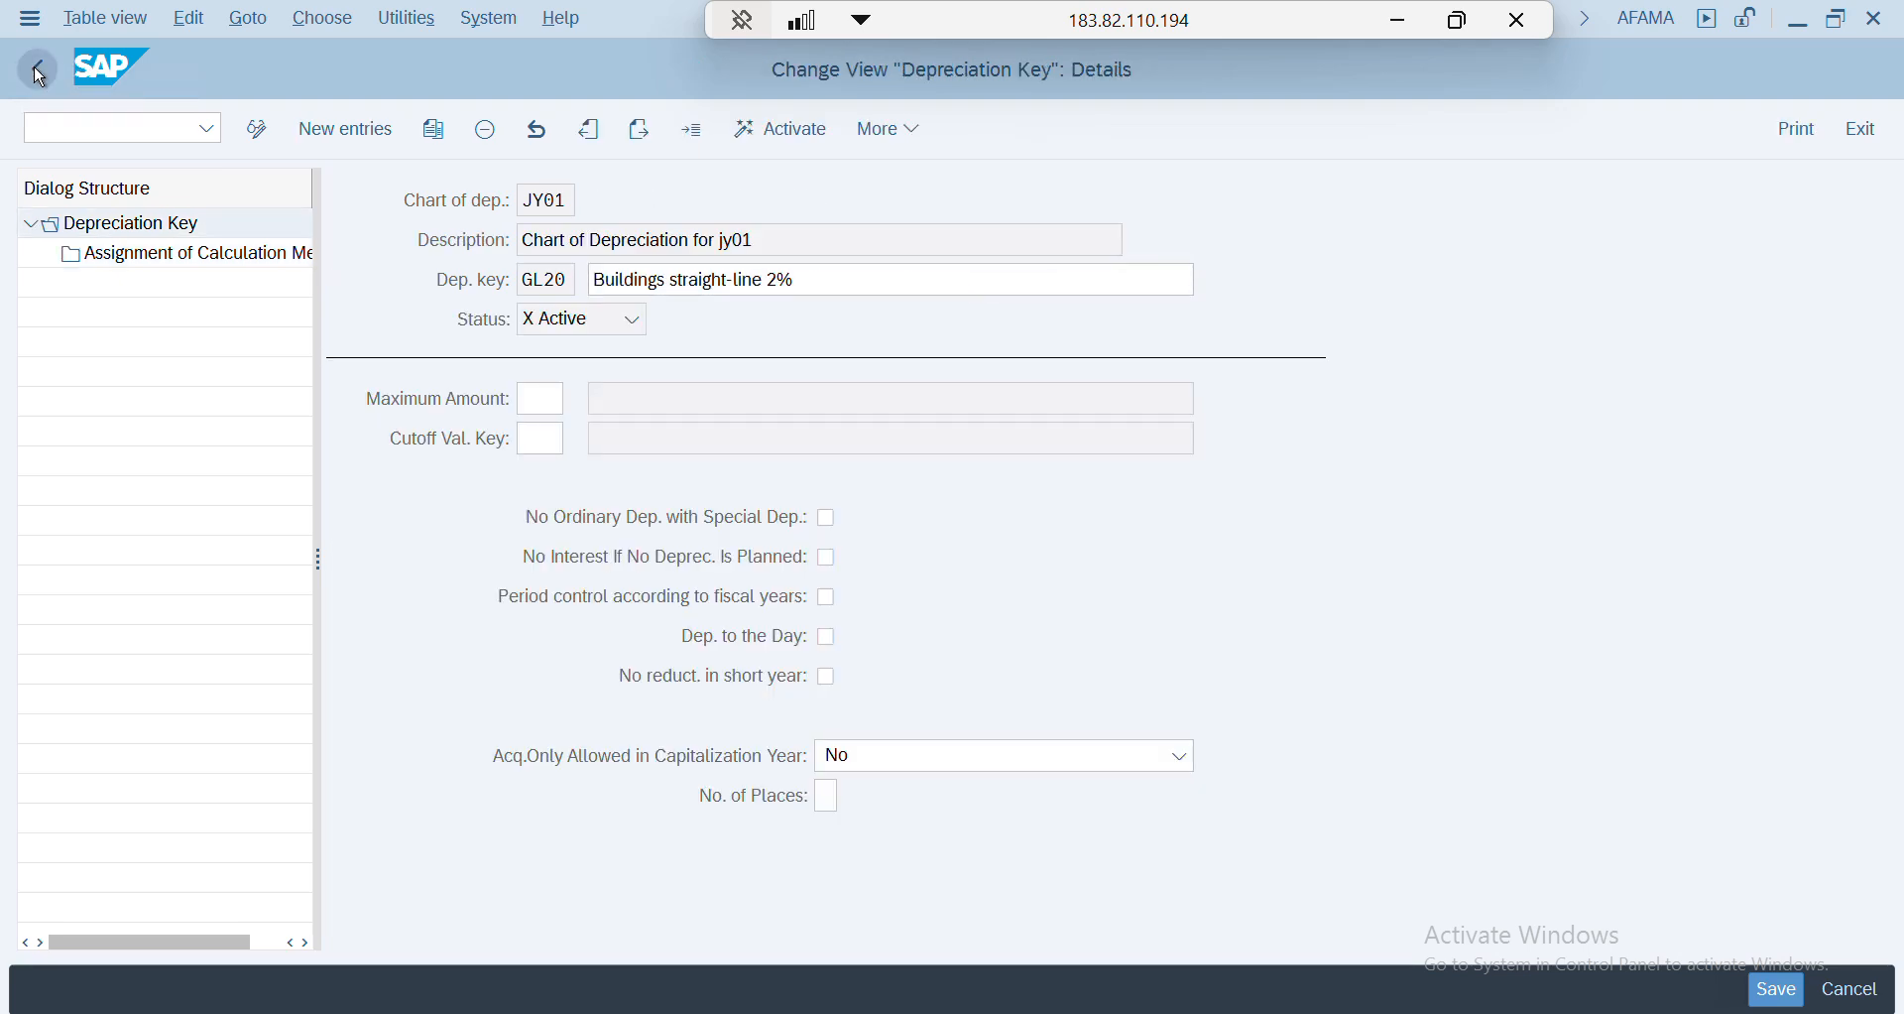
pyautogui.click(34, 67)
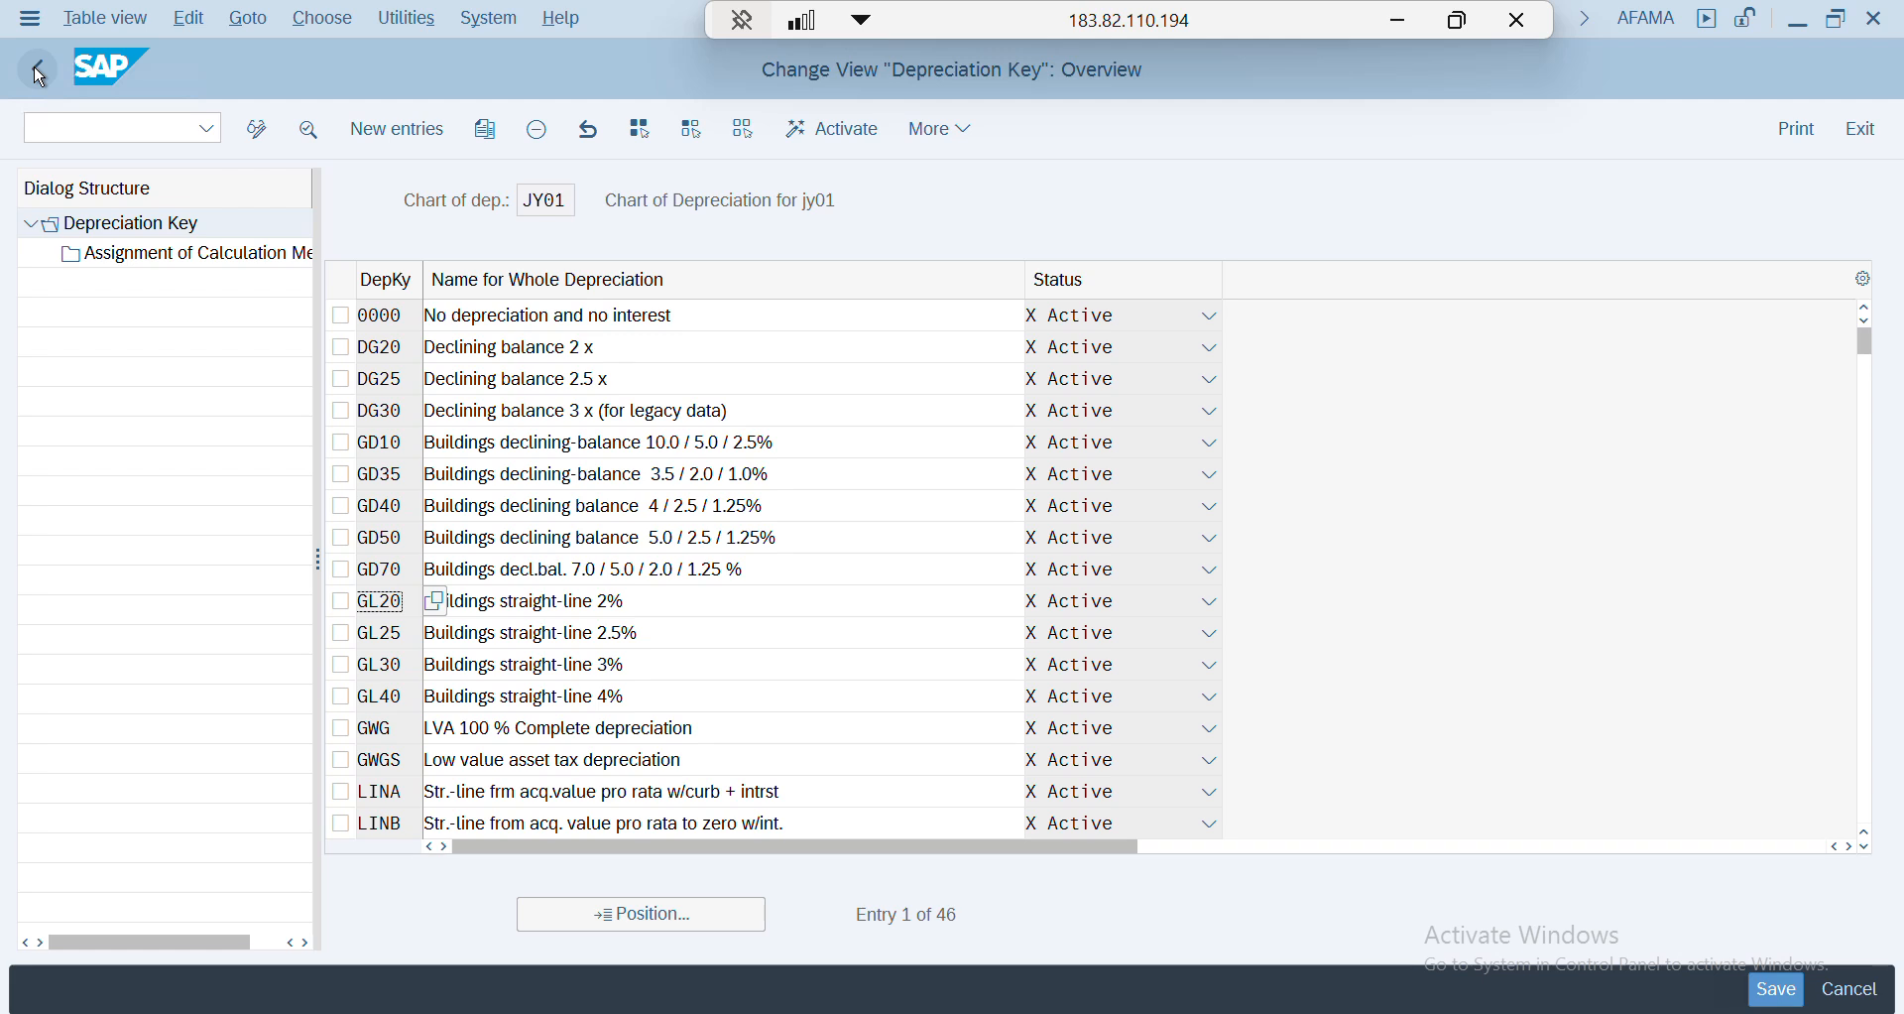
pyautogui.click(36, 68)
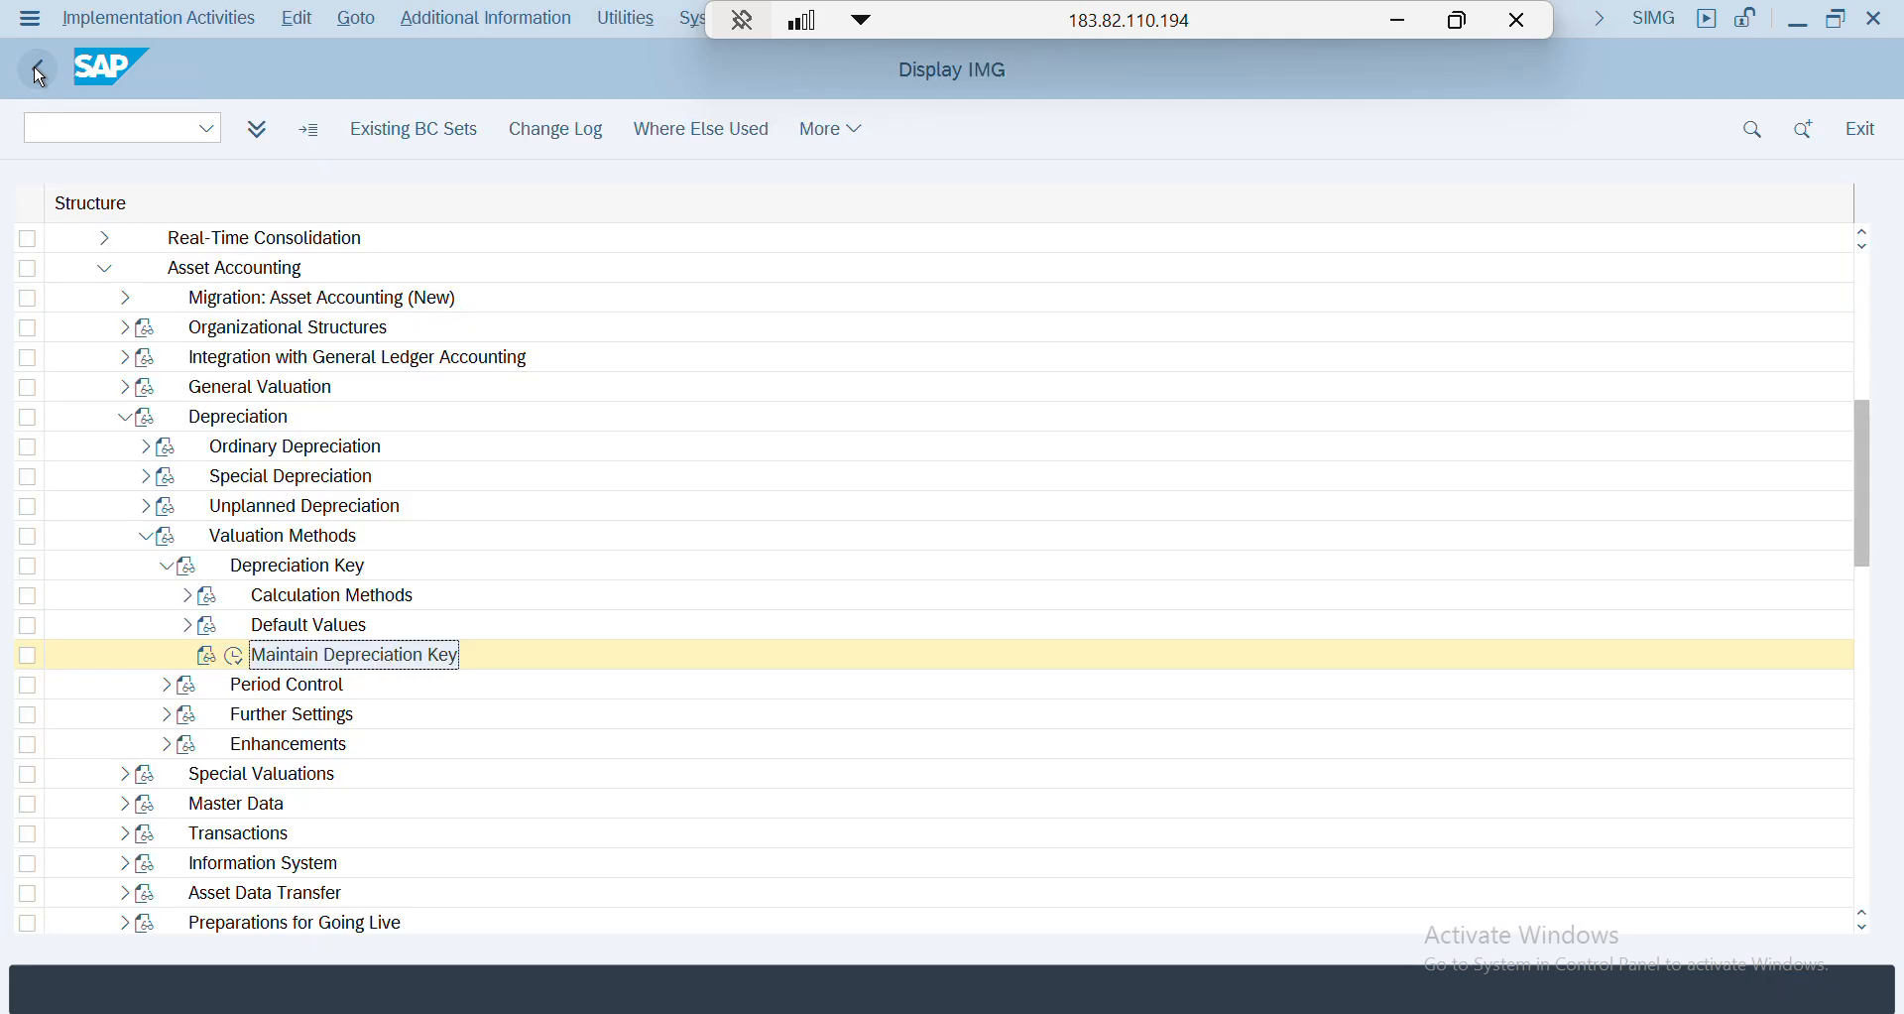
pyautogui.click(187, 598)
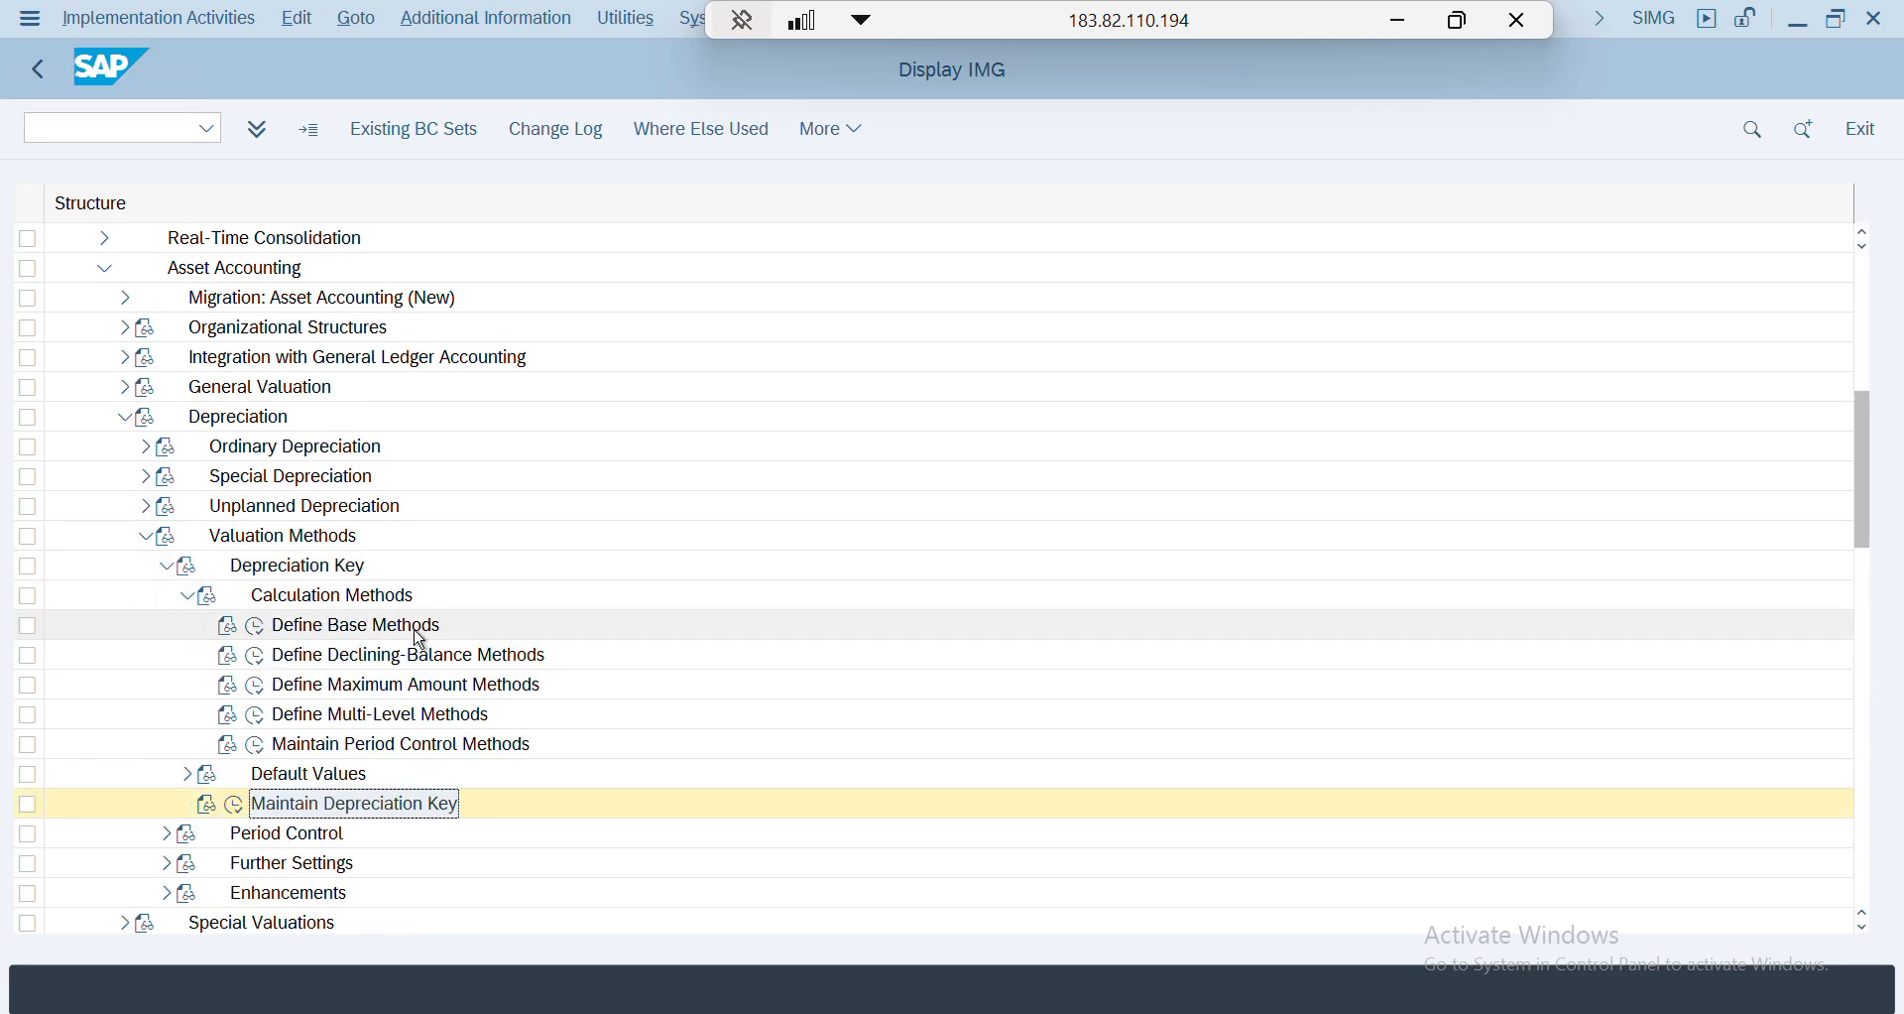
pyautogui.click(263, 631)
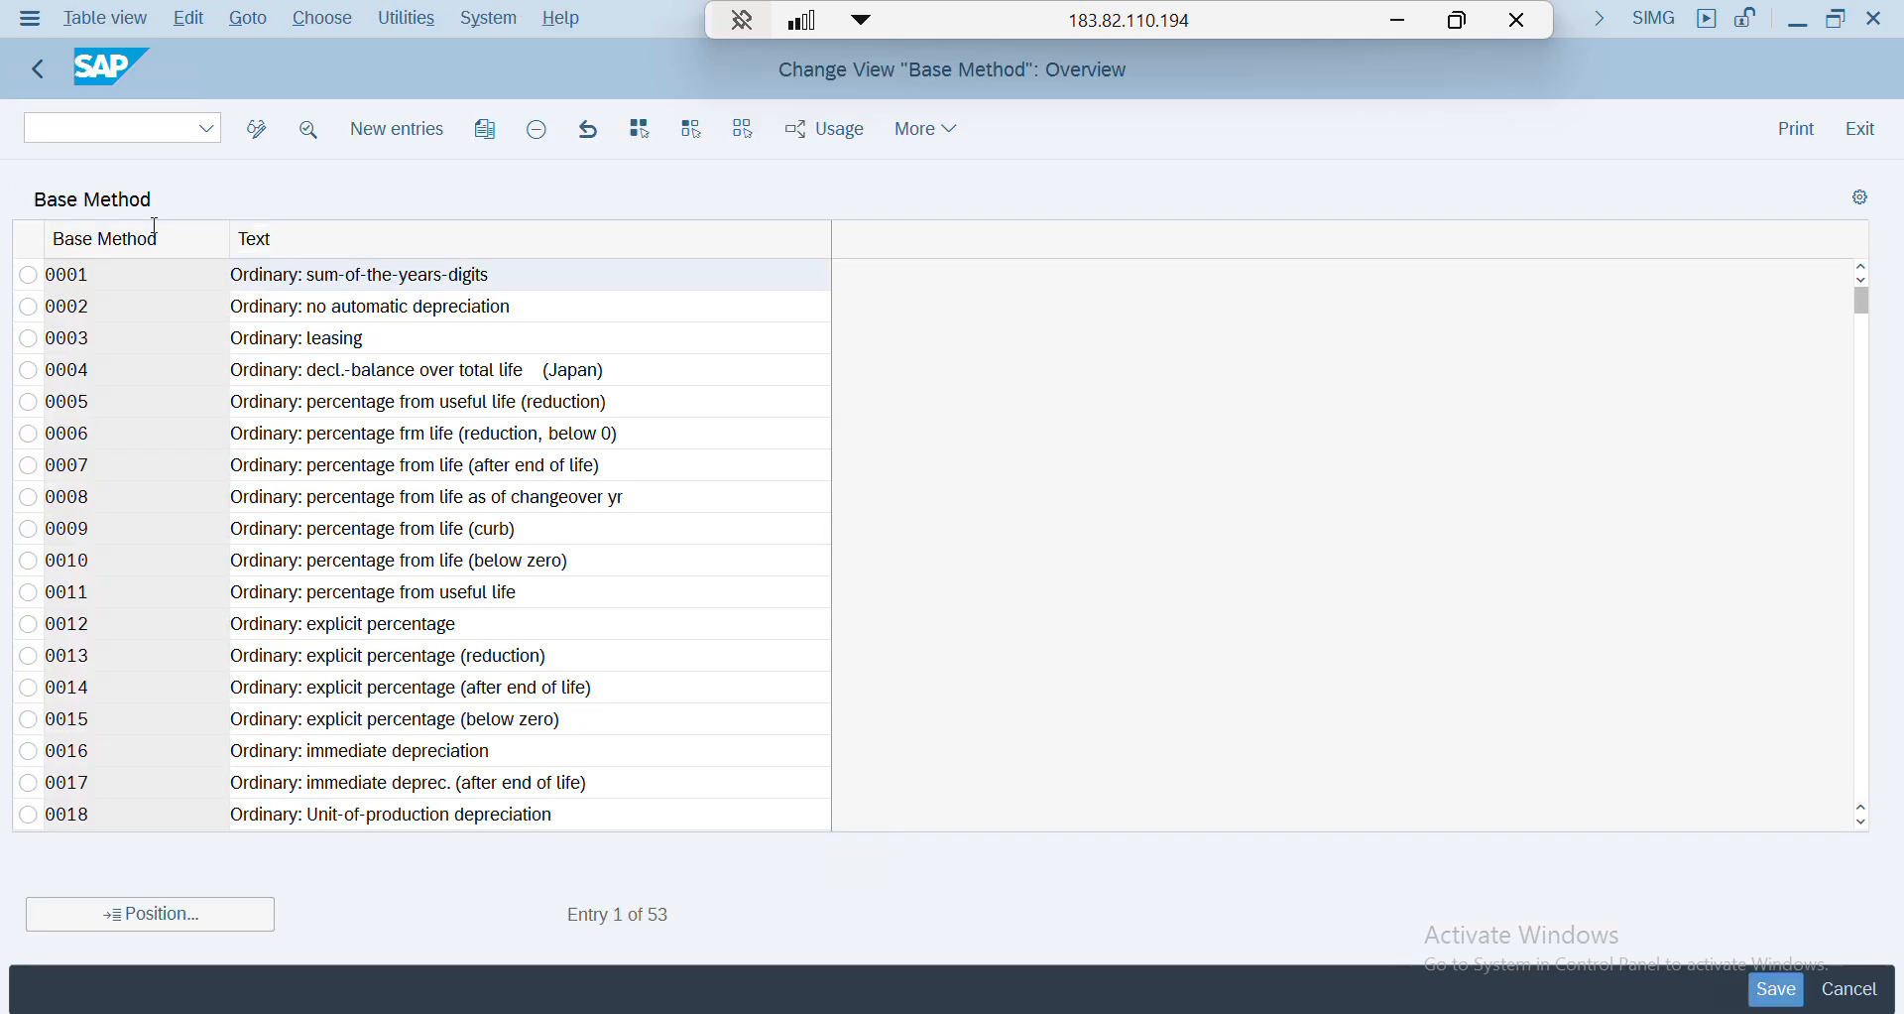
pyautogui.click(38, 68)
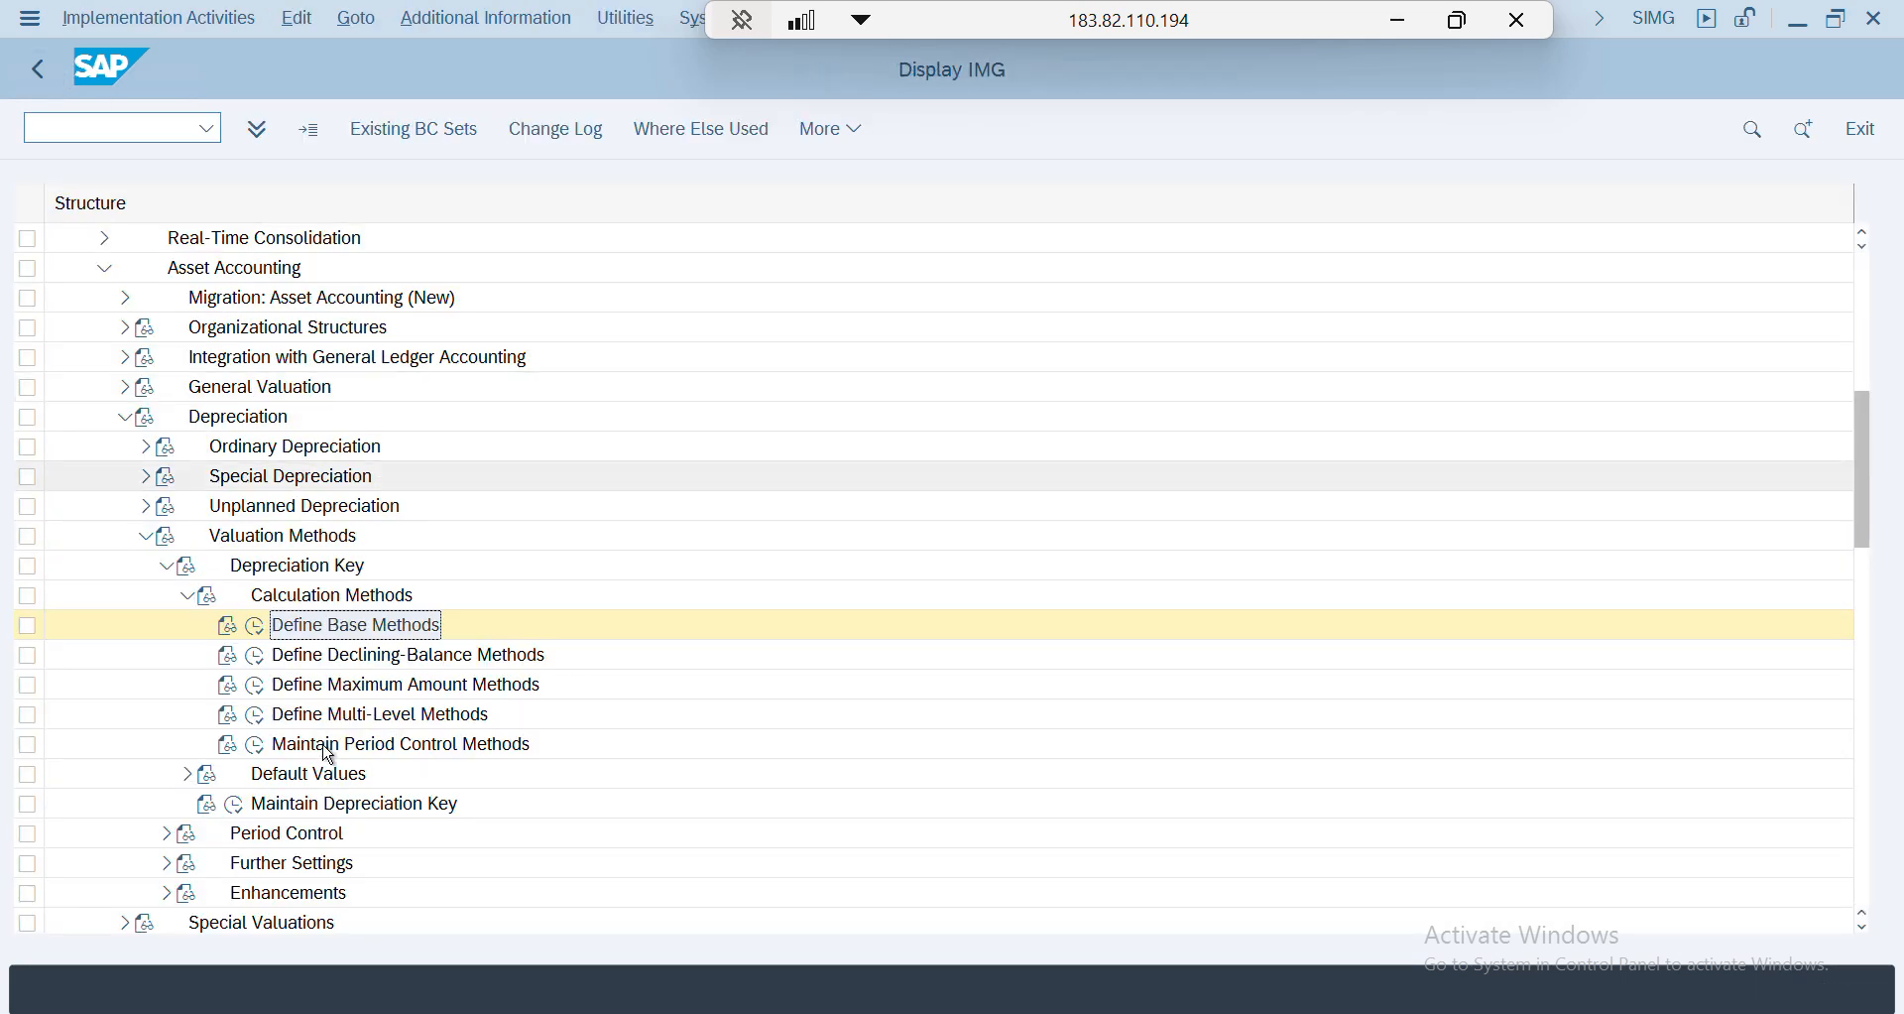
# - Display the technical information of Define Base Methods and check its maintenance object and transaction code
pyautogui.rightClick(306, 633)
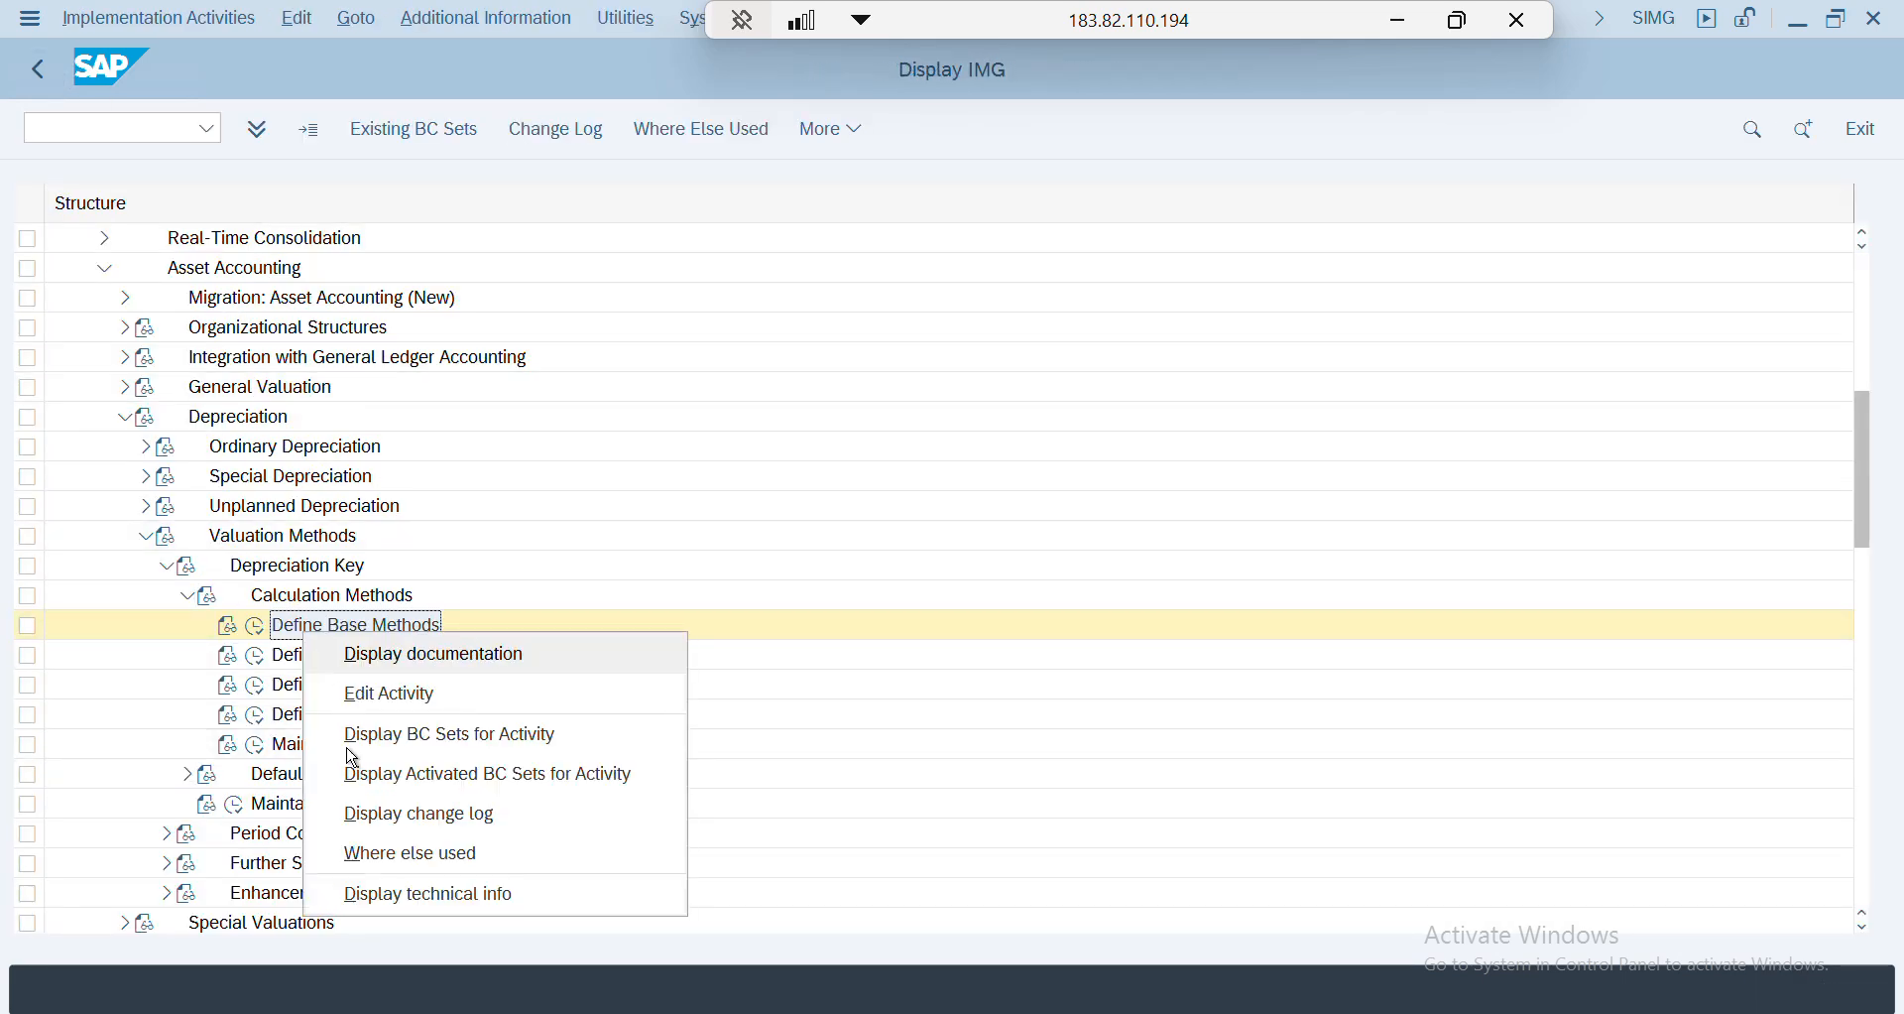
pyautogui.click(384, 892)
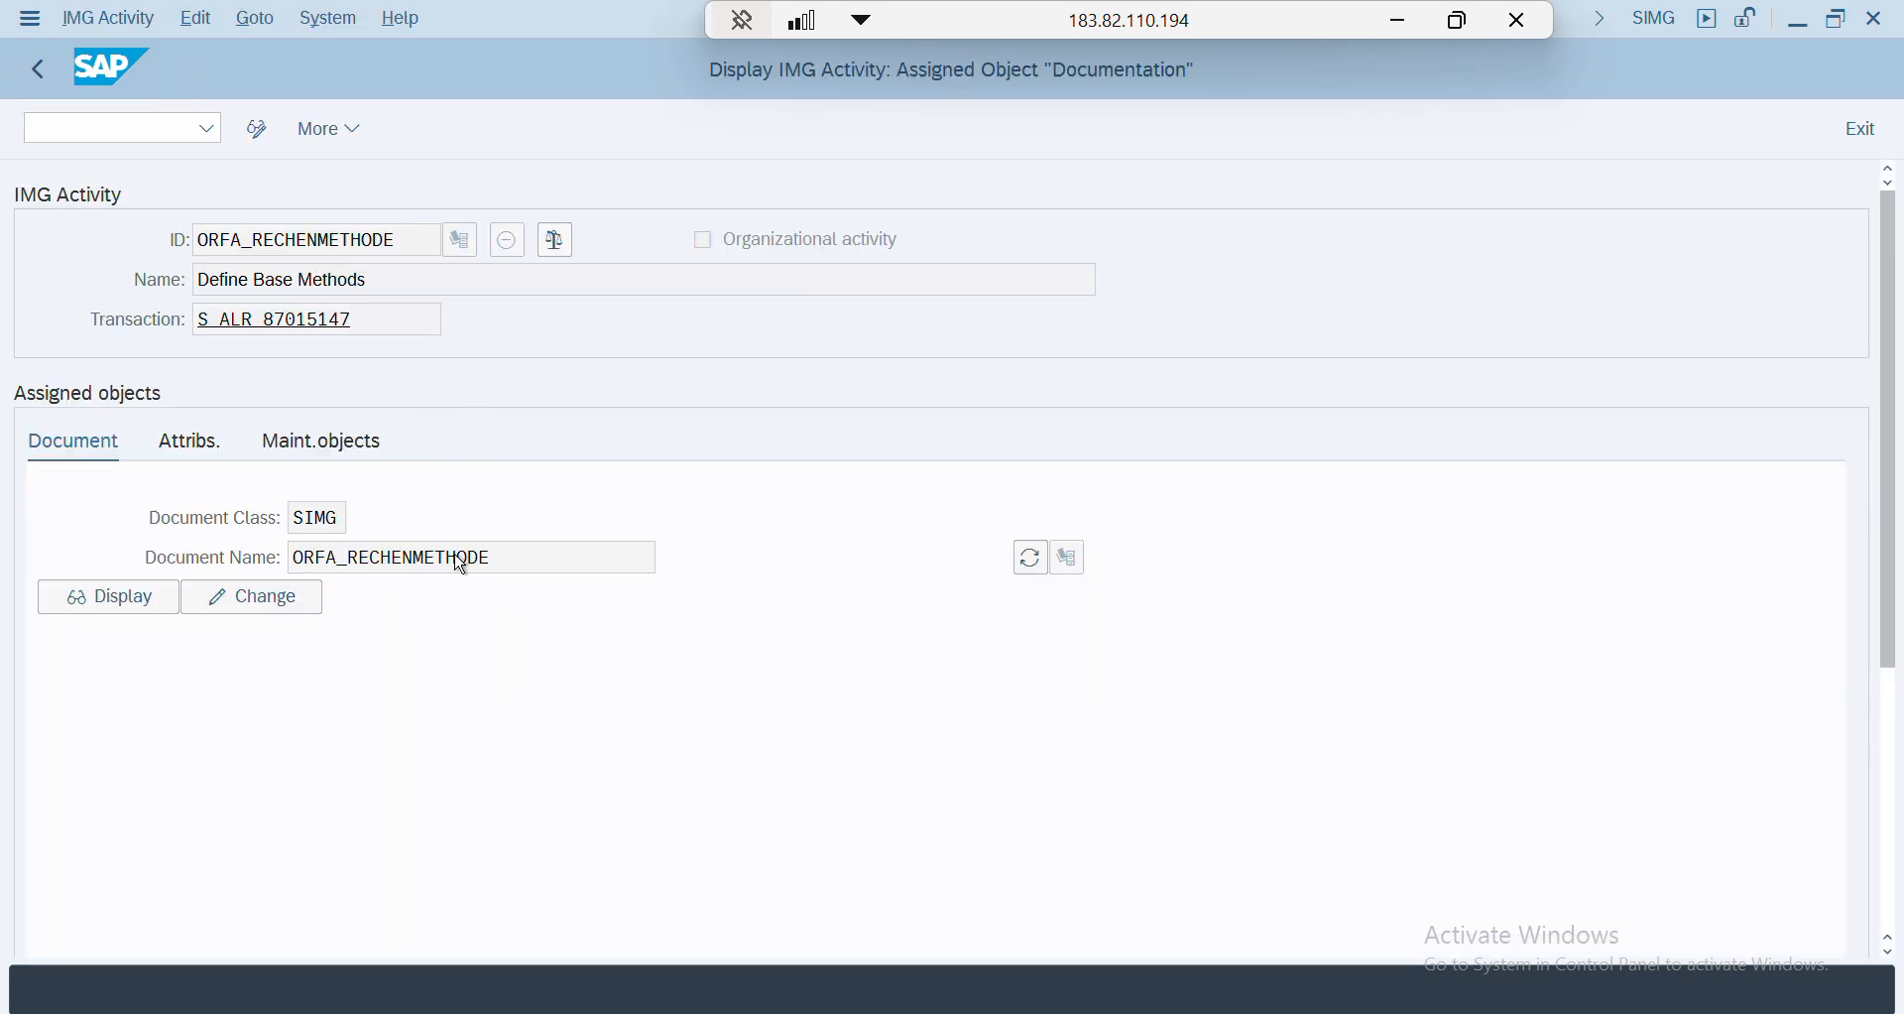
pyautogui.click(324, 456)
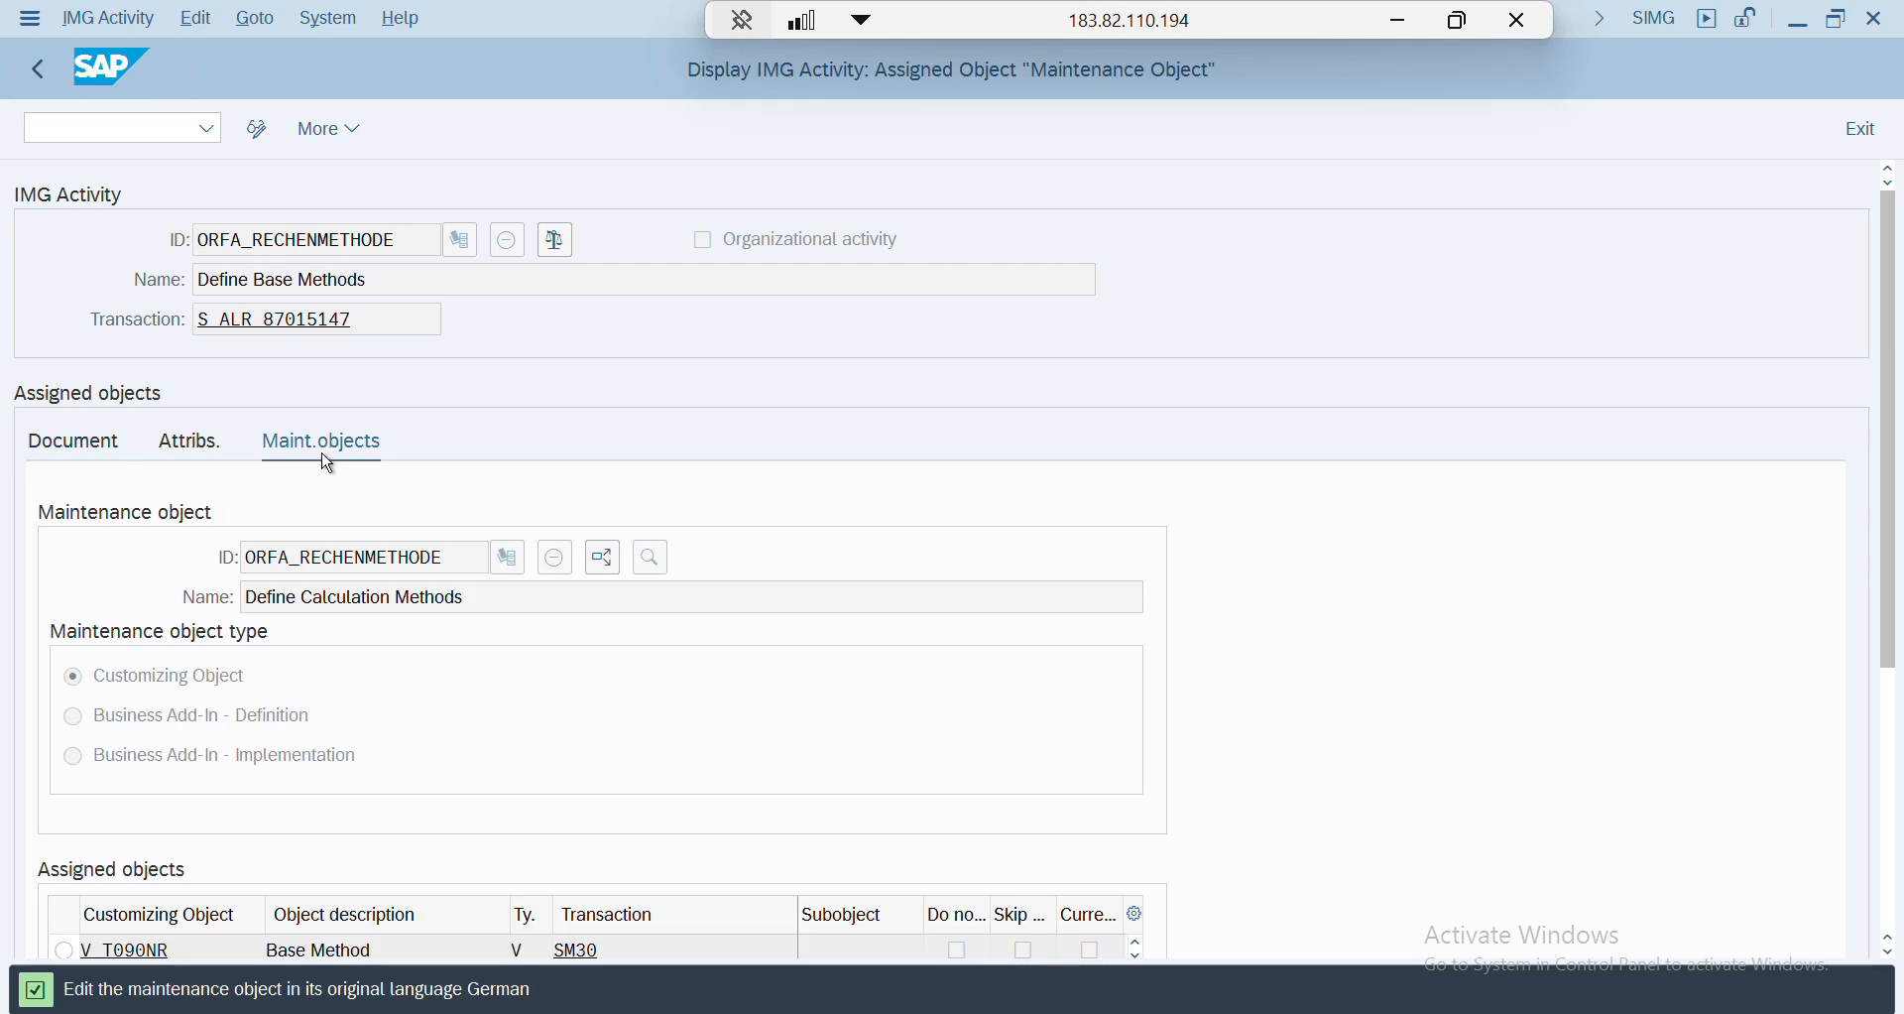
pyautogui.scroll(-1, 436, 702)
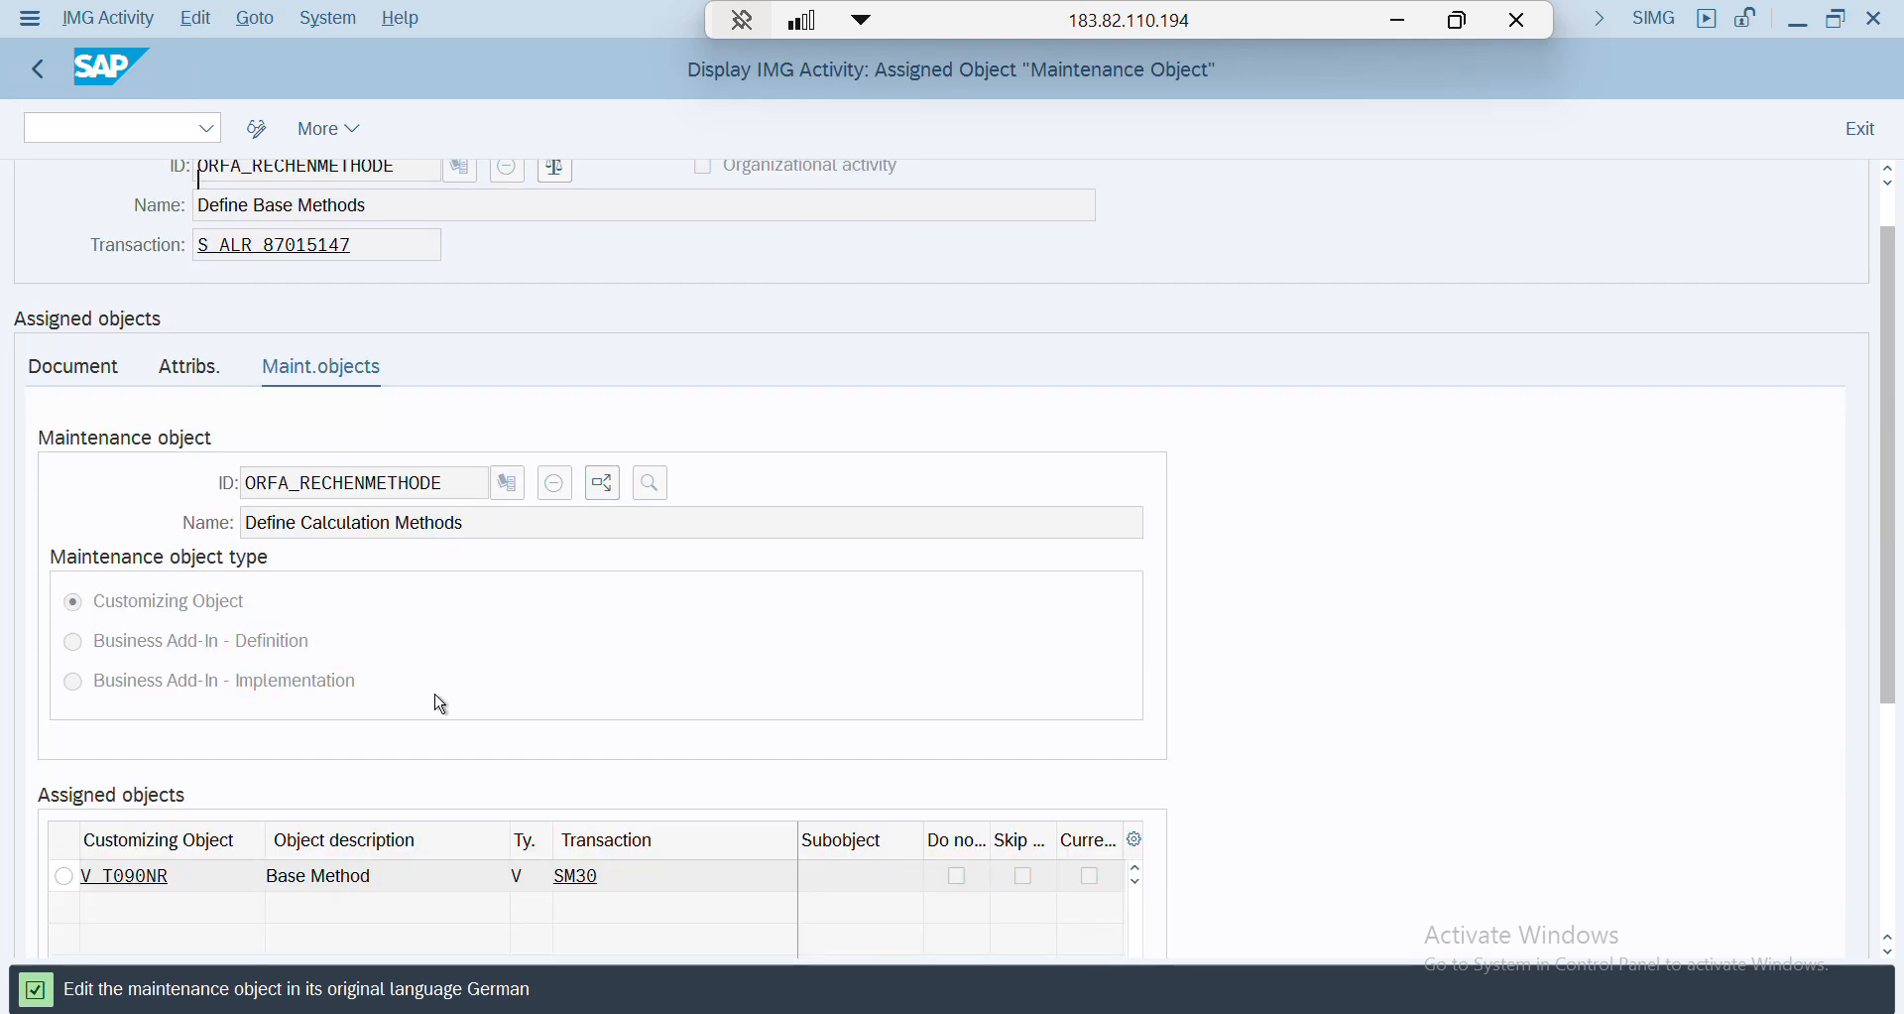
pyautogui.scroll(1, 435, 695)
pyautogui.moveTo(359, 323); pyautogui.dragTo(177, 336)
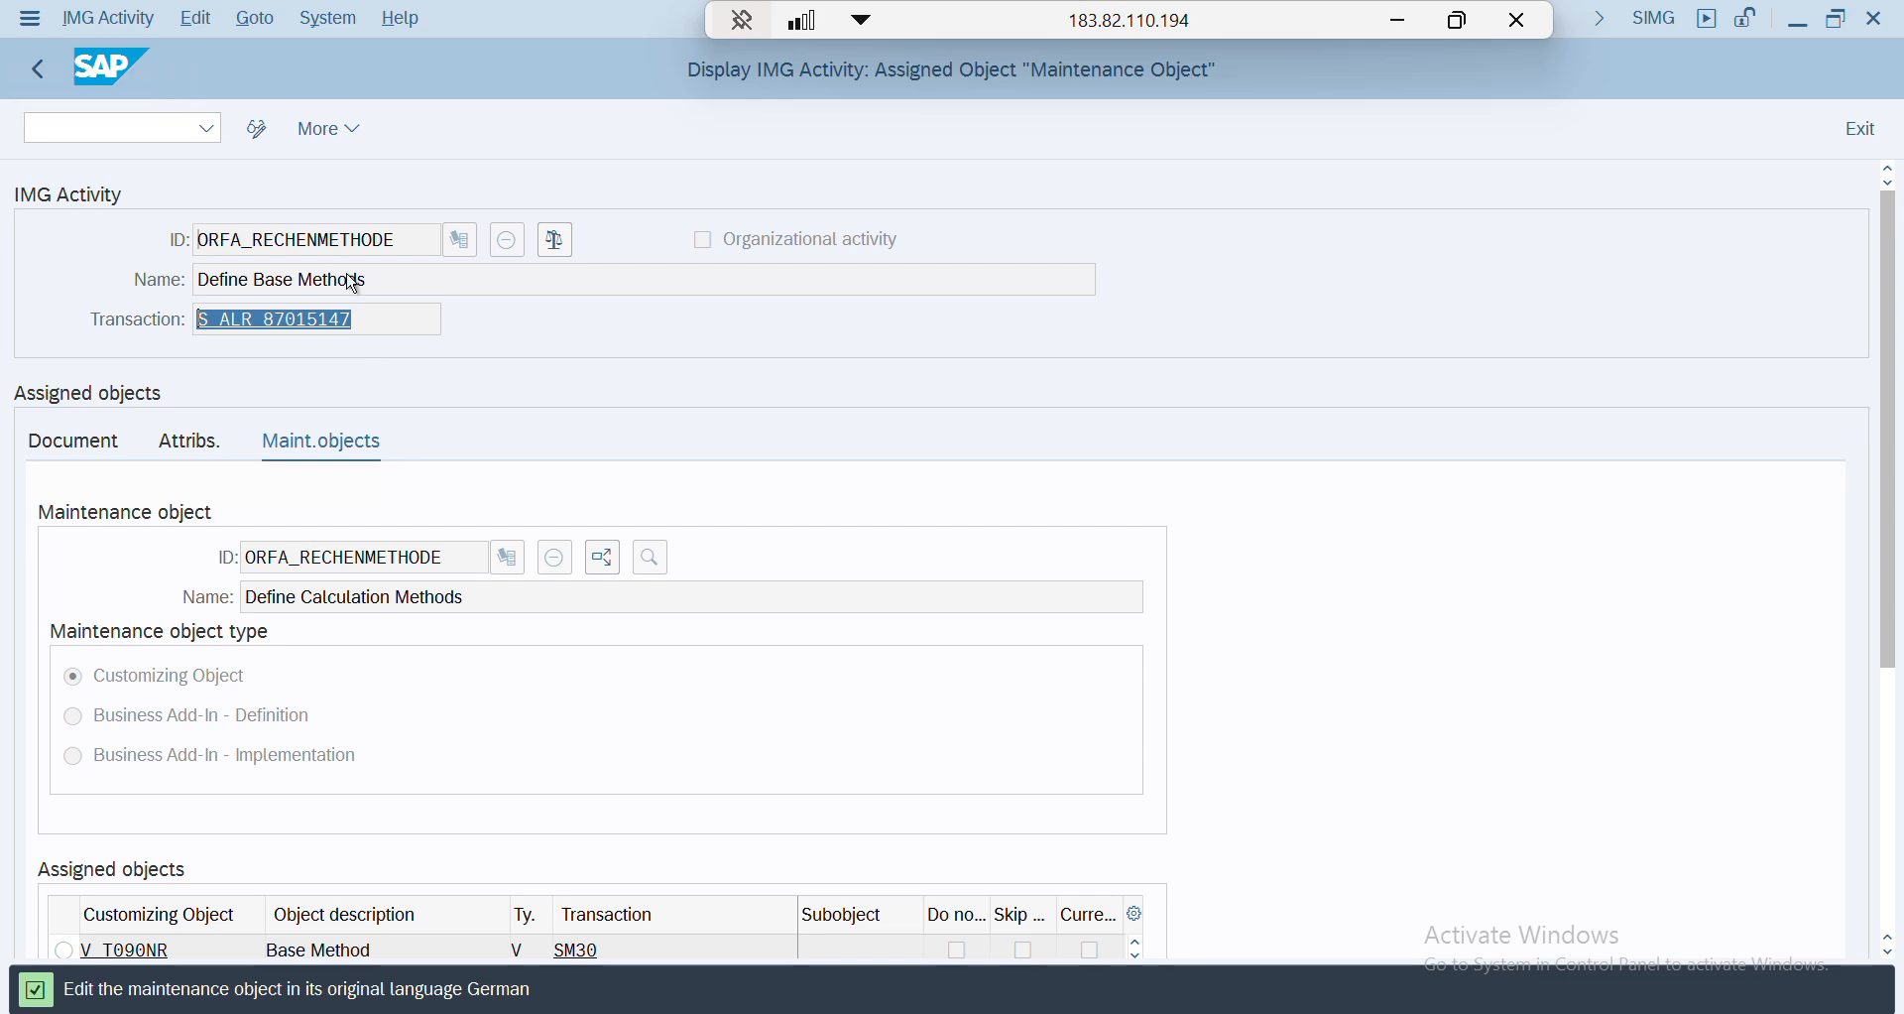
pyautogui.click(45, 69)
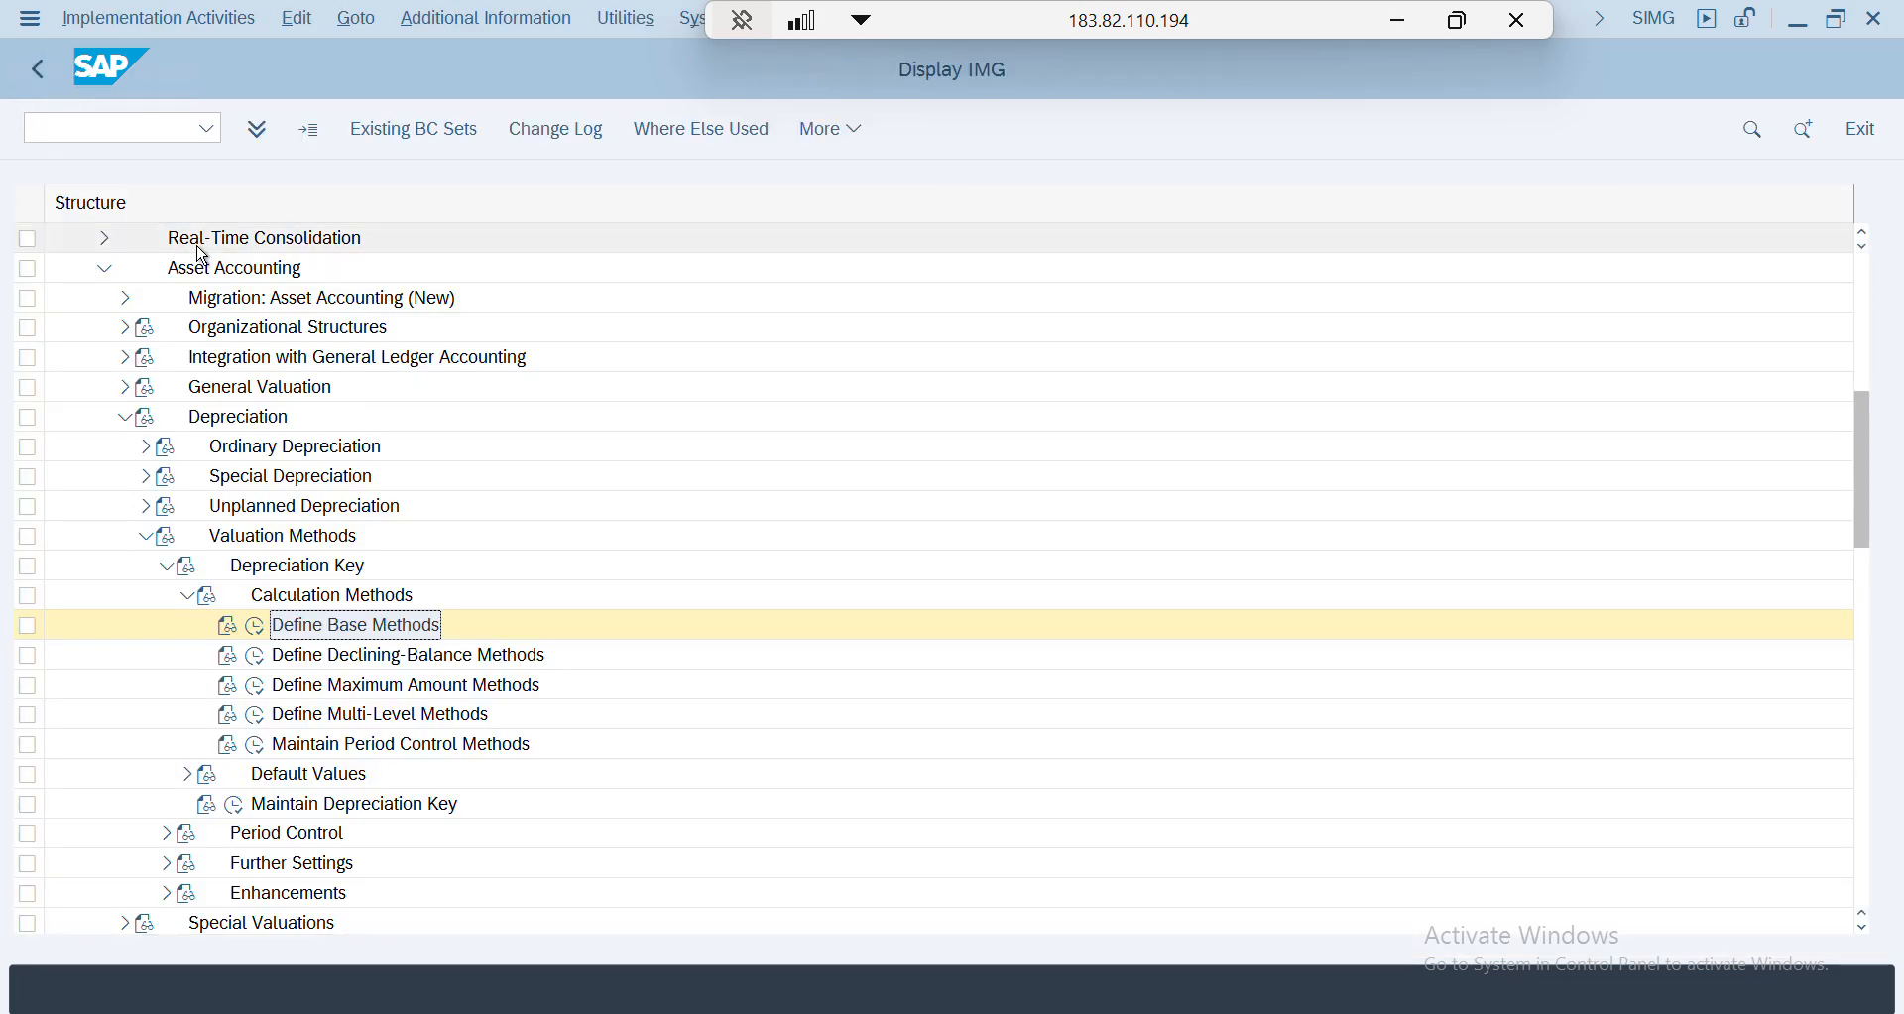
# - Open base method 0011 from the Define Base Methods list, review its depreciation method options, and return to the IMG
pyautogui.click(256, 627)
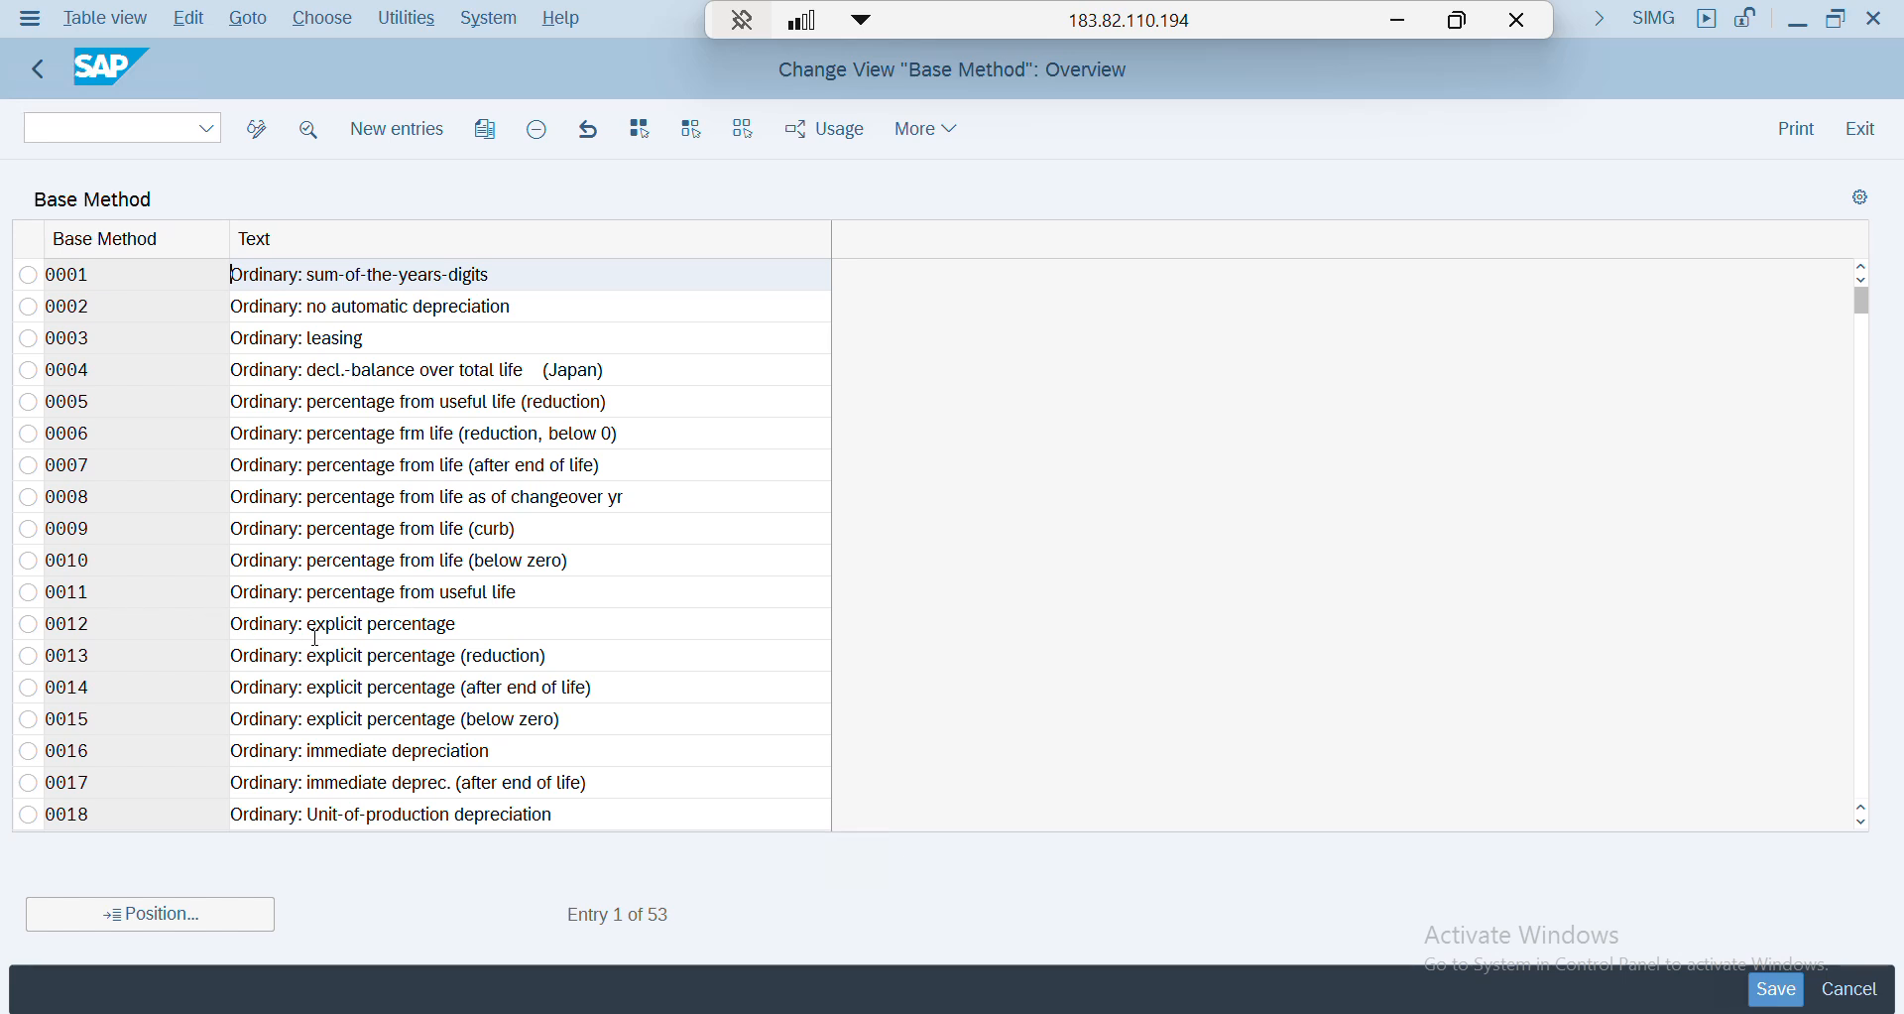
pyautogui.doubleClick(118, 591)
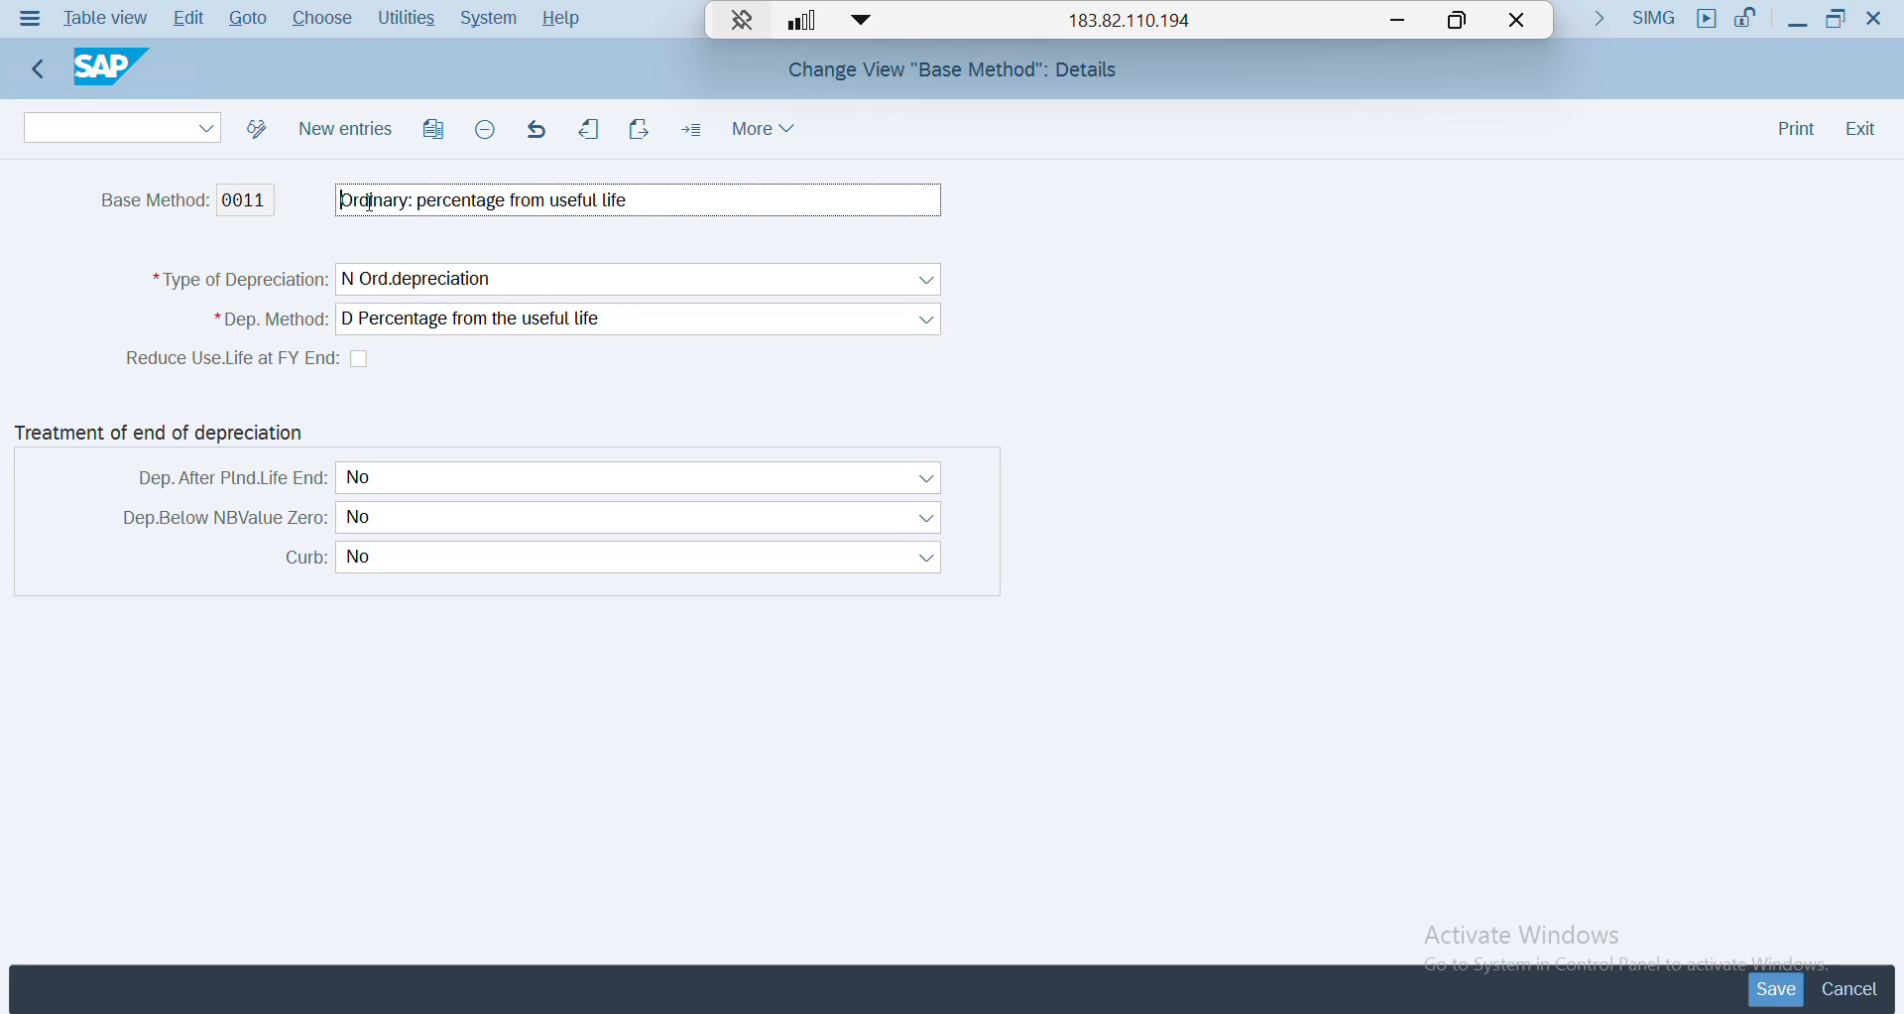
pyautogui.click(751, 202)
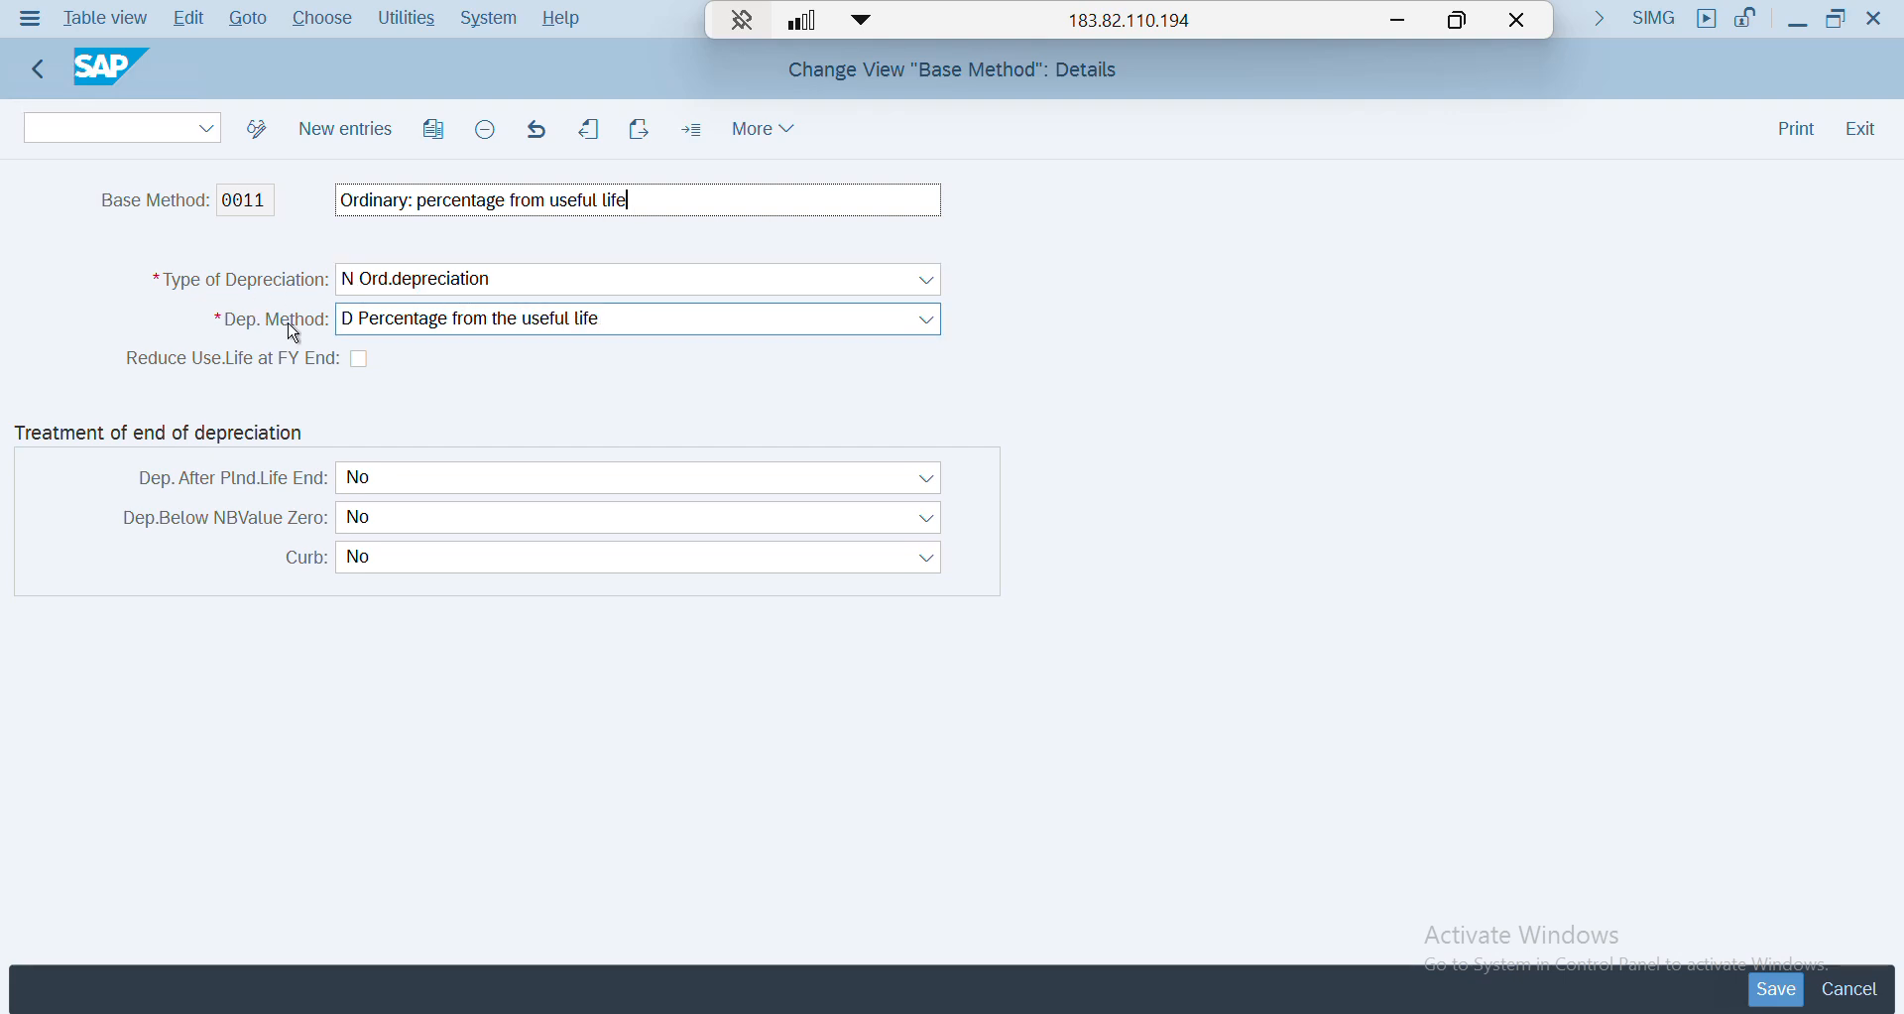
pyautogui.click(655, 327)
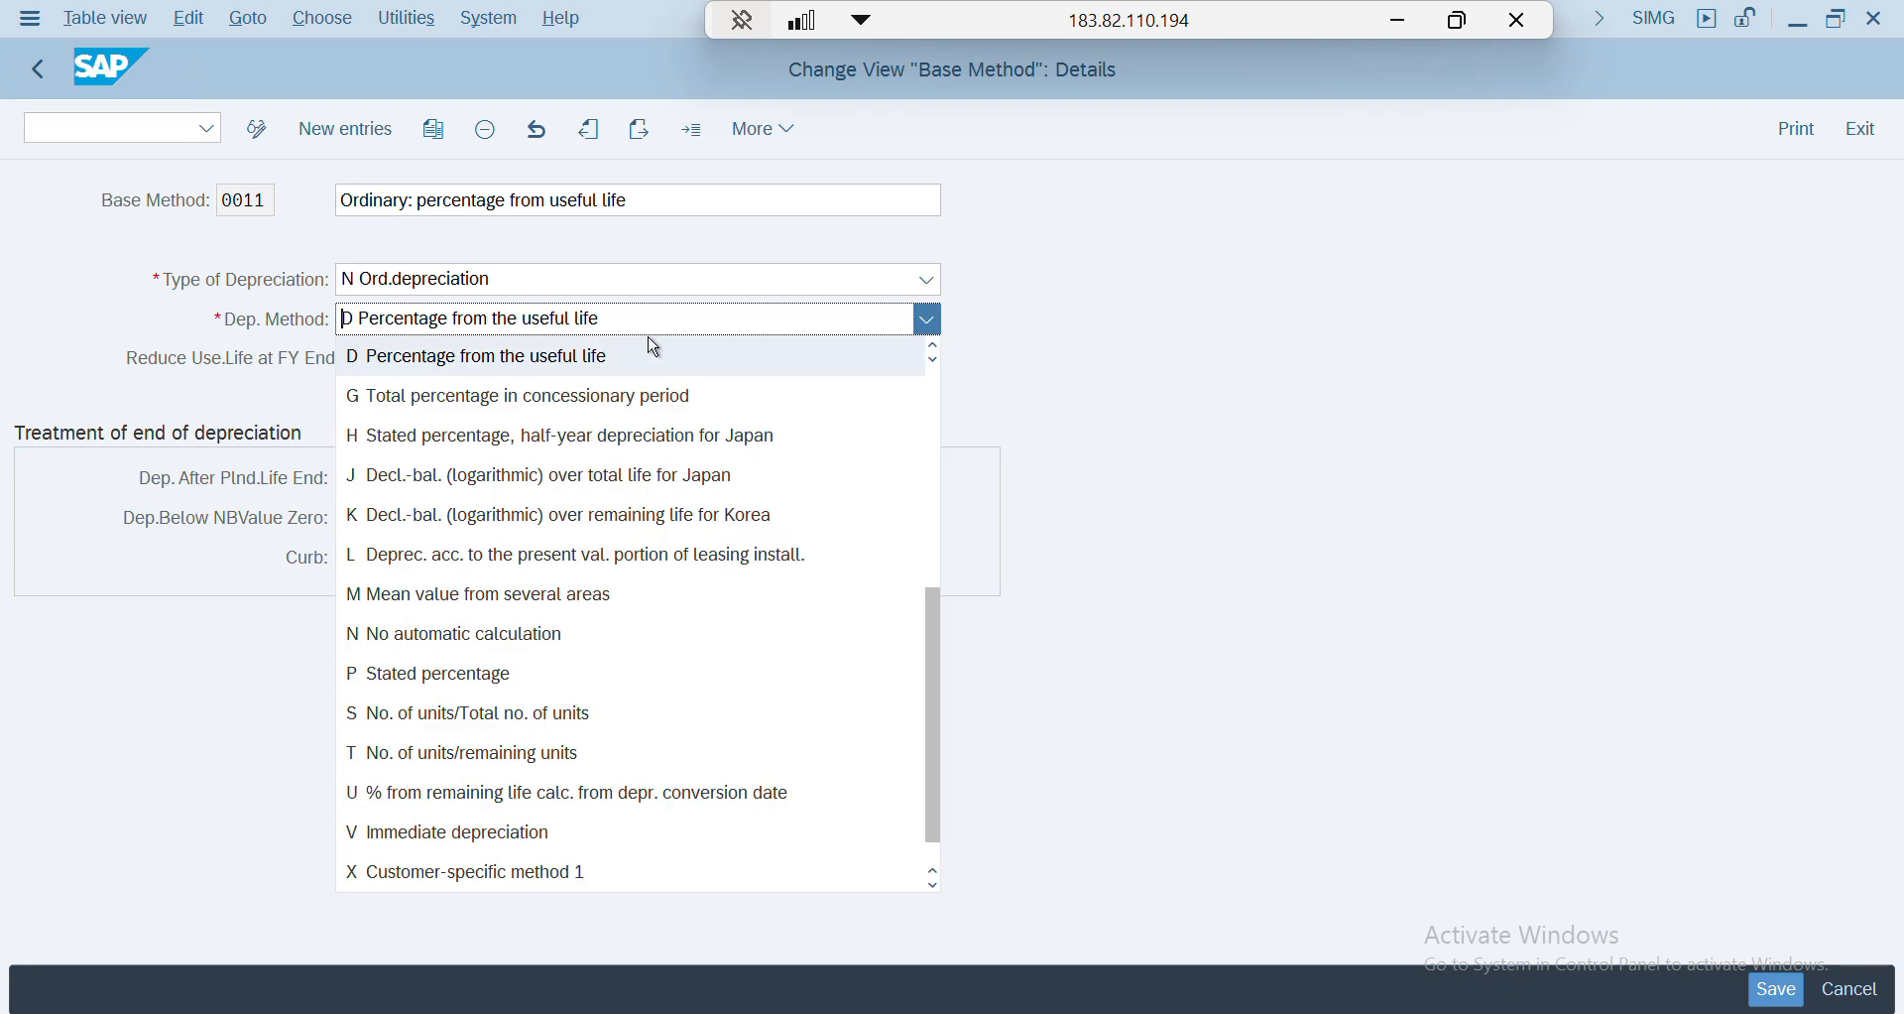
pyautogui.click(1089, 324)
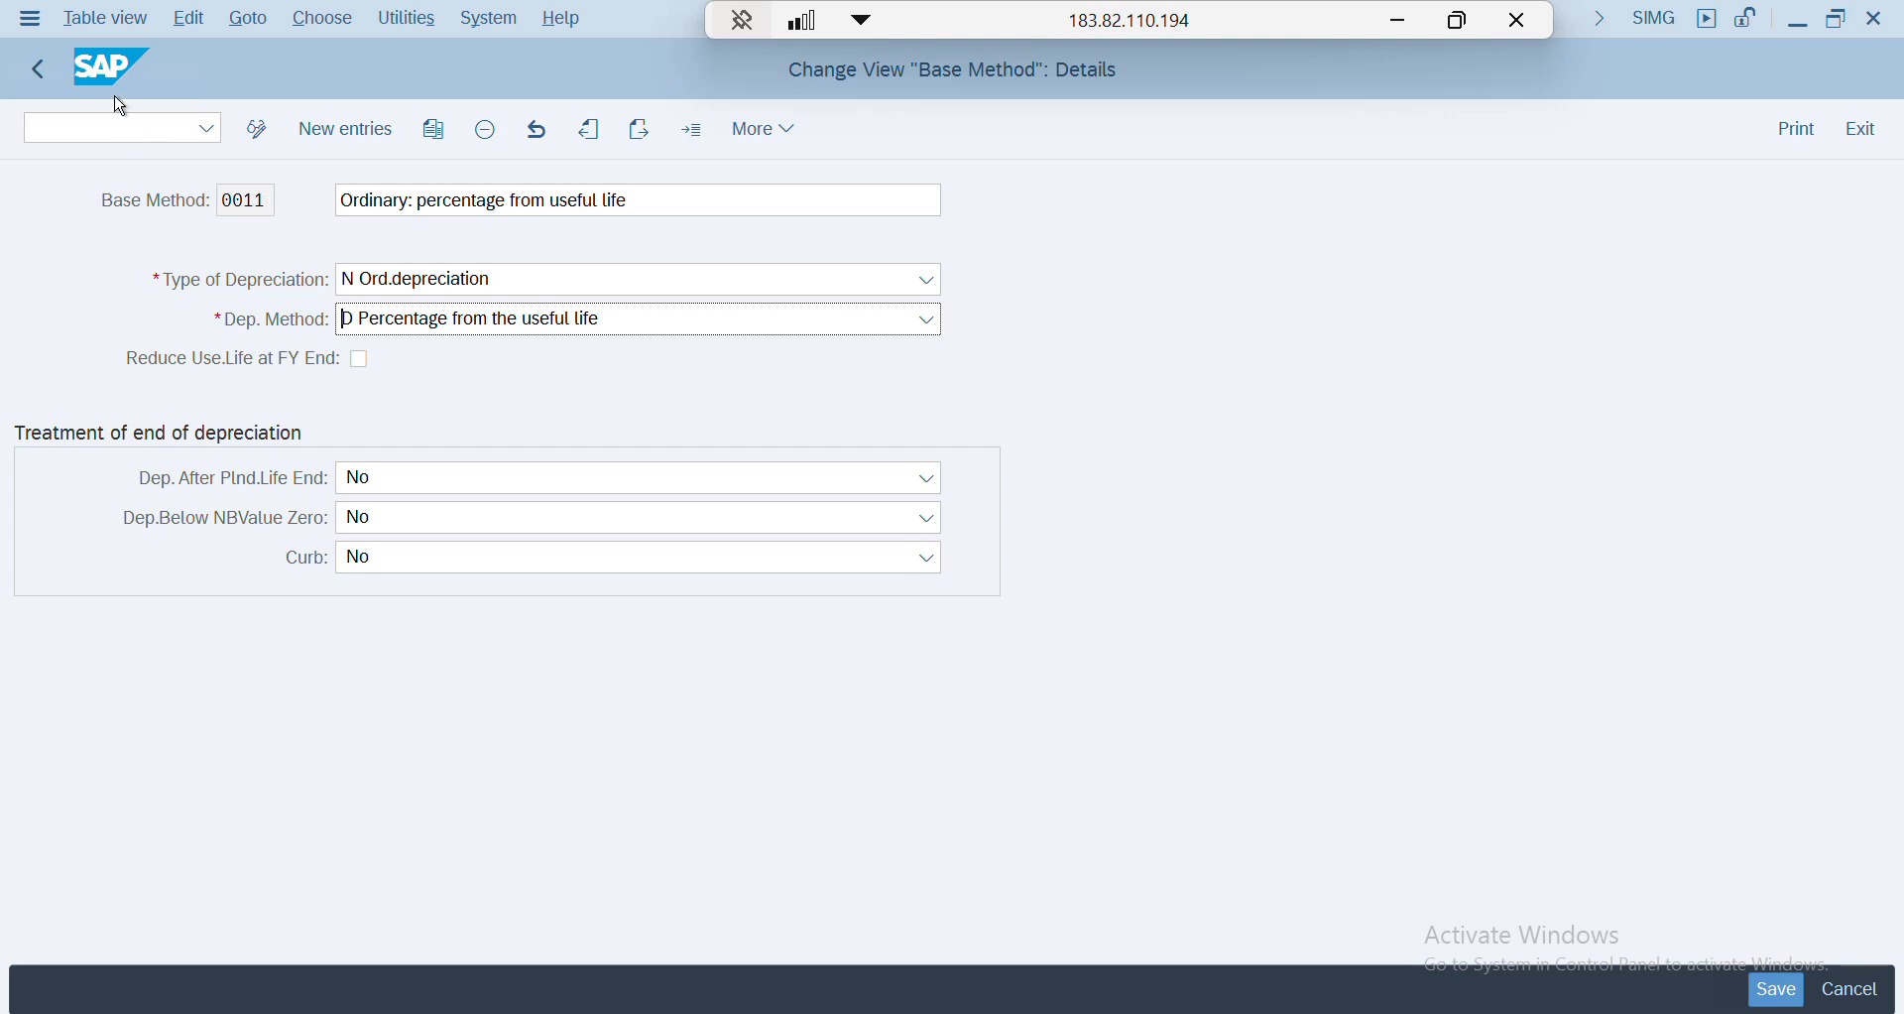
pyautogui.click(38, 69)
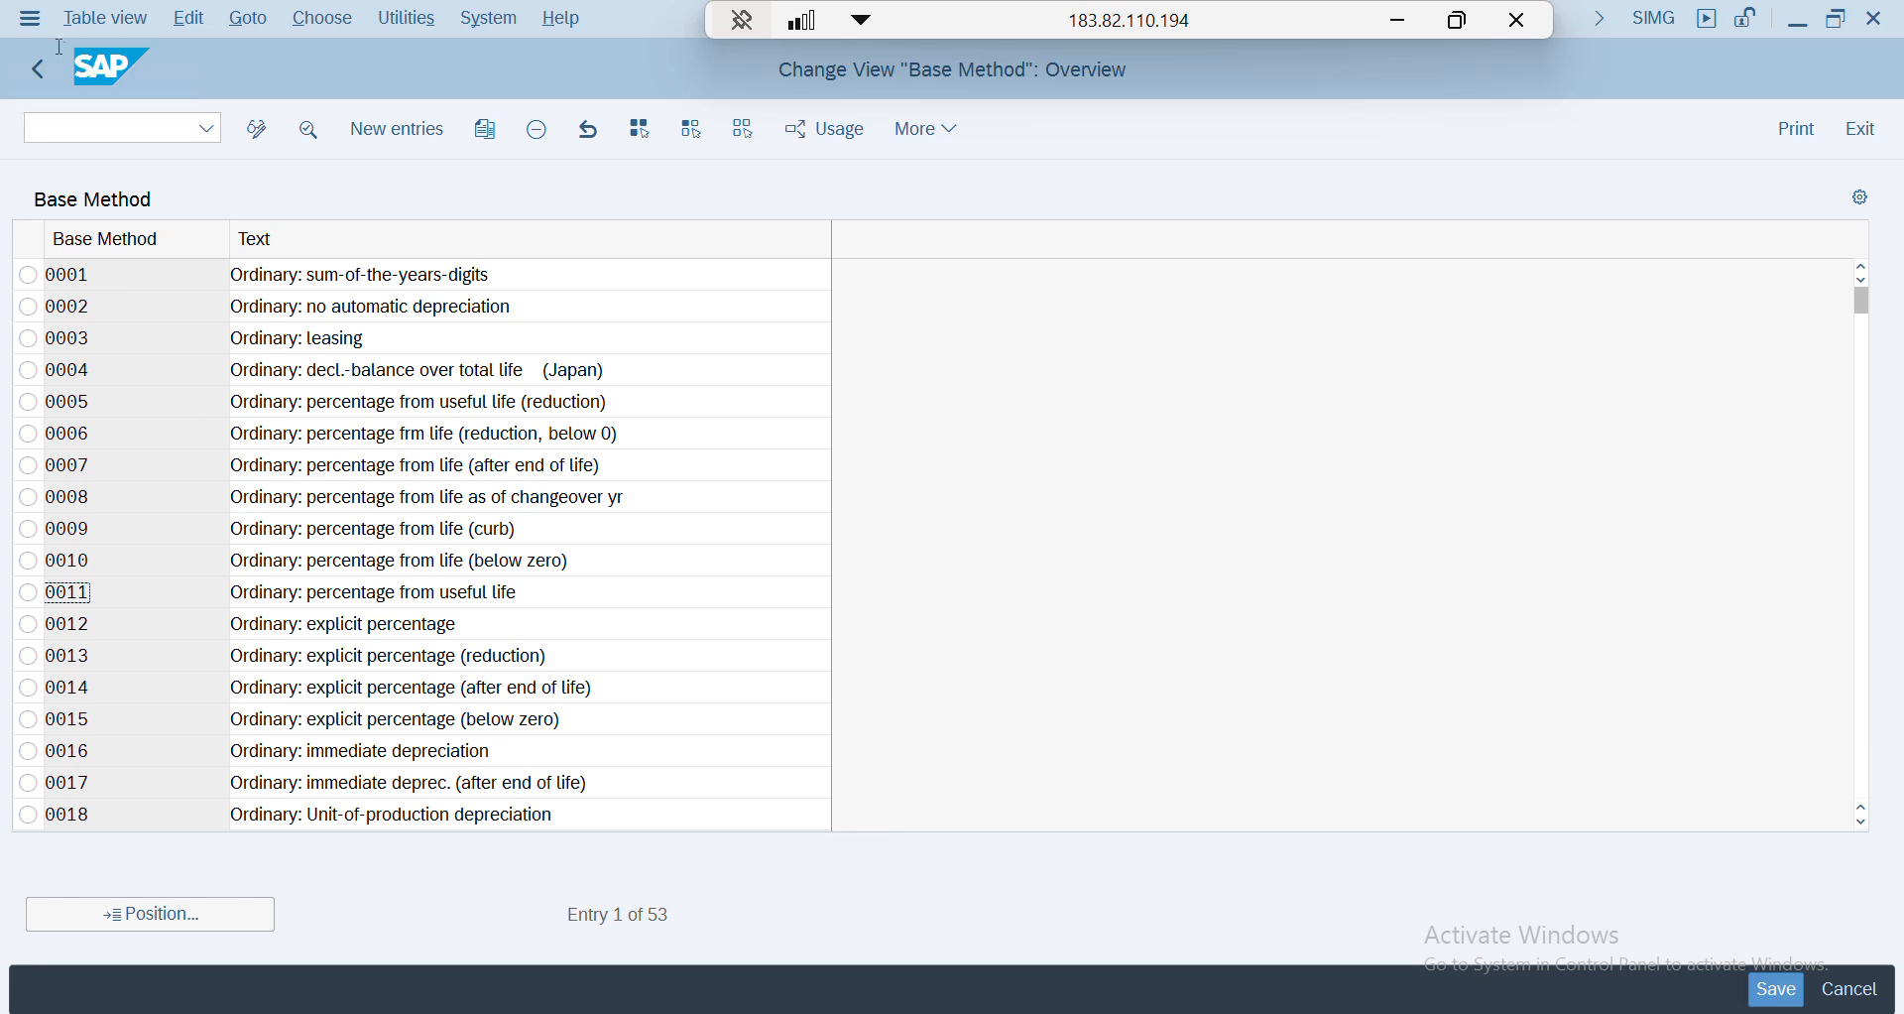
pyautogui.click(38, 68)
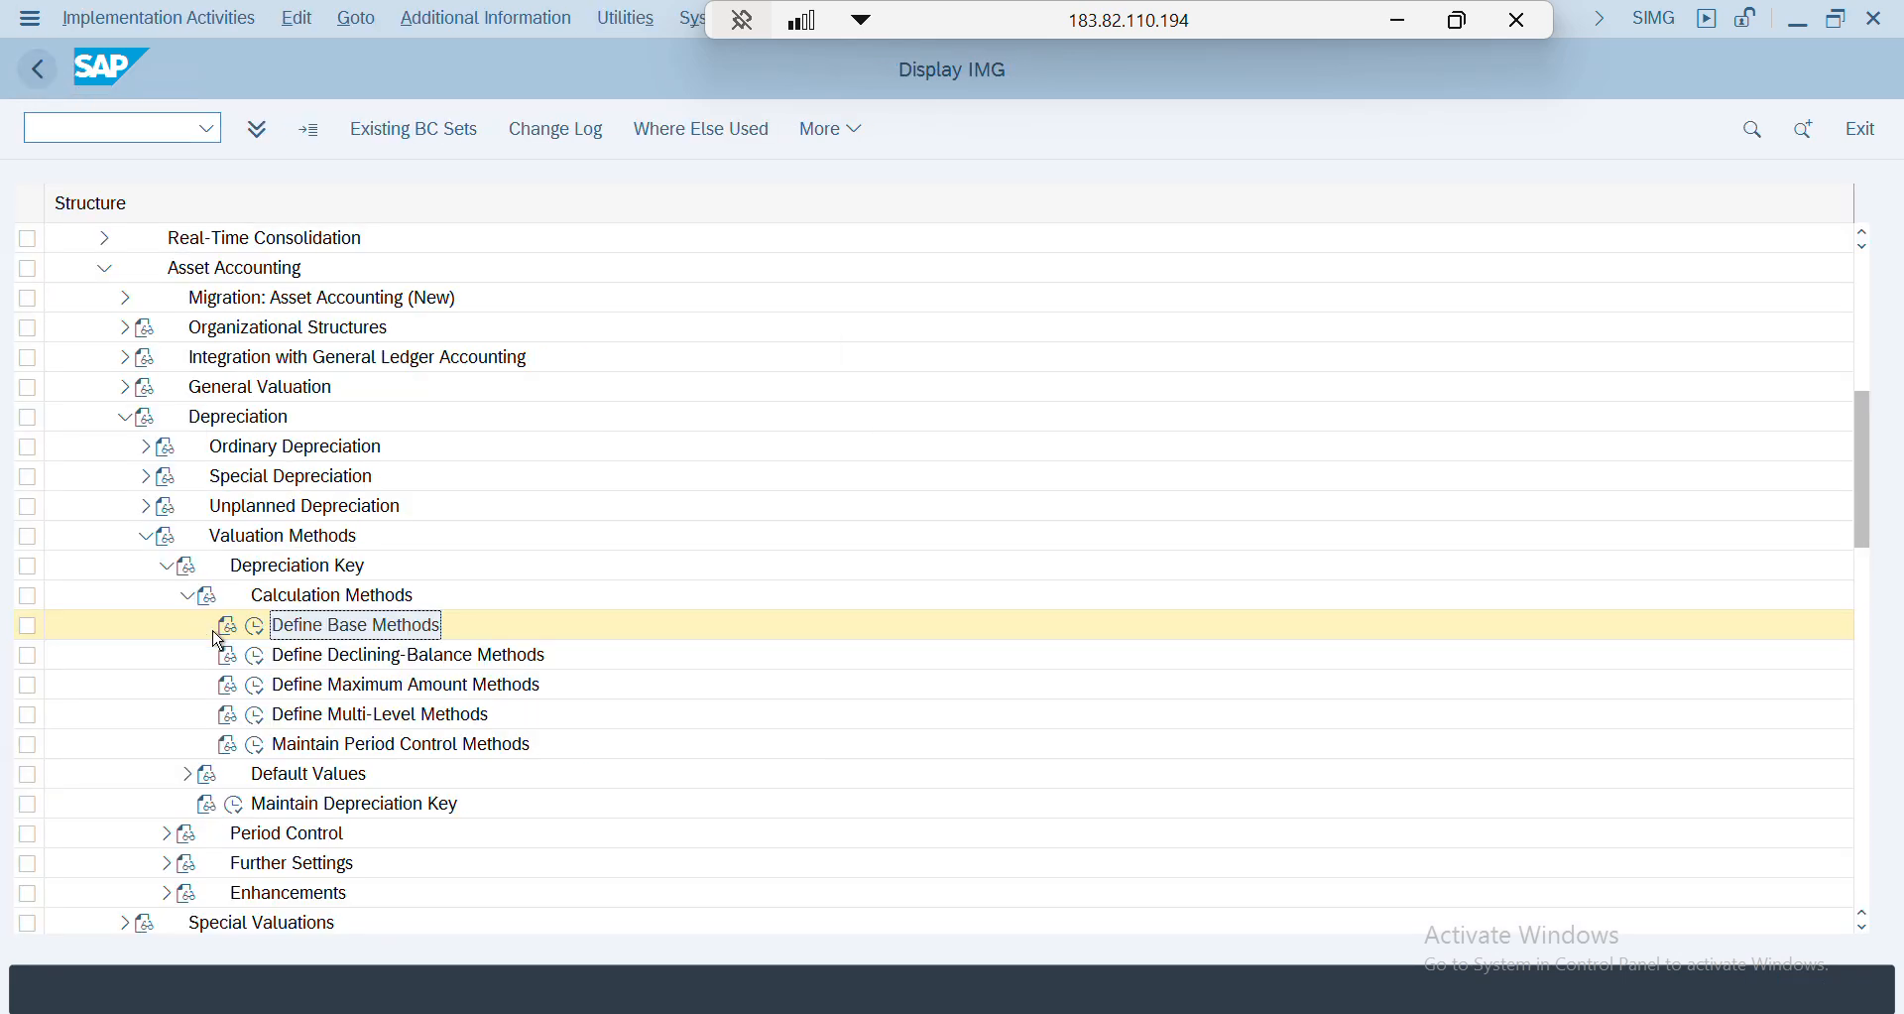
pyautogui.click(248, 625)
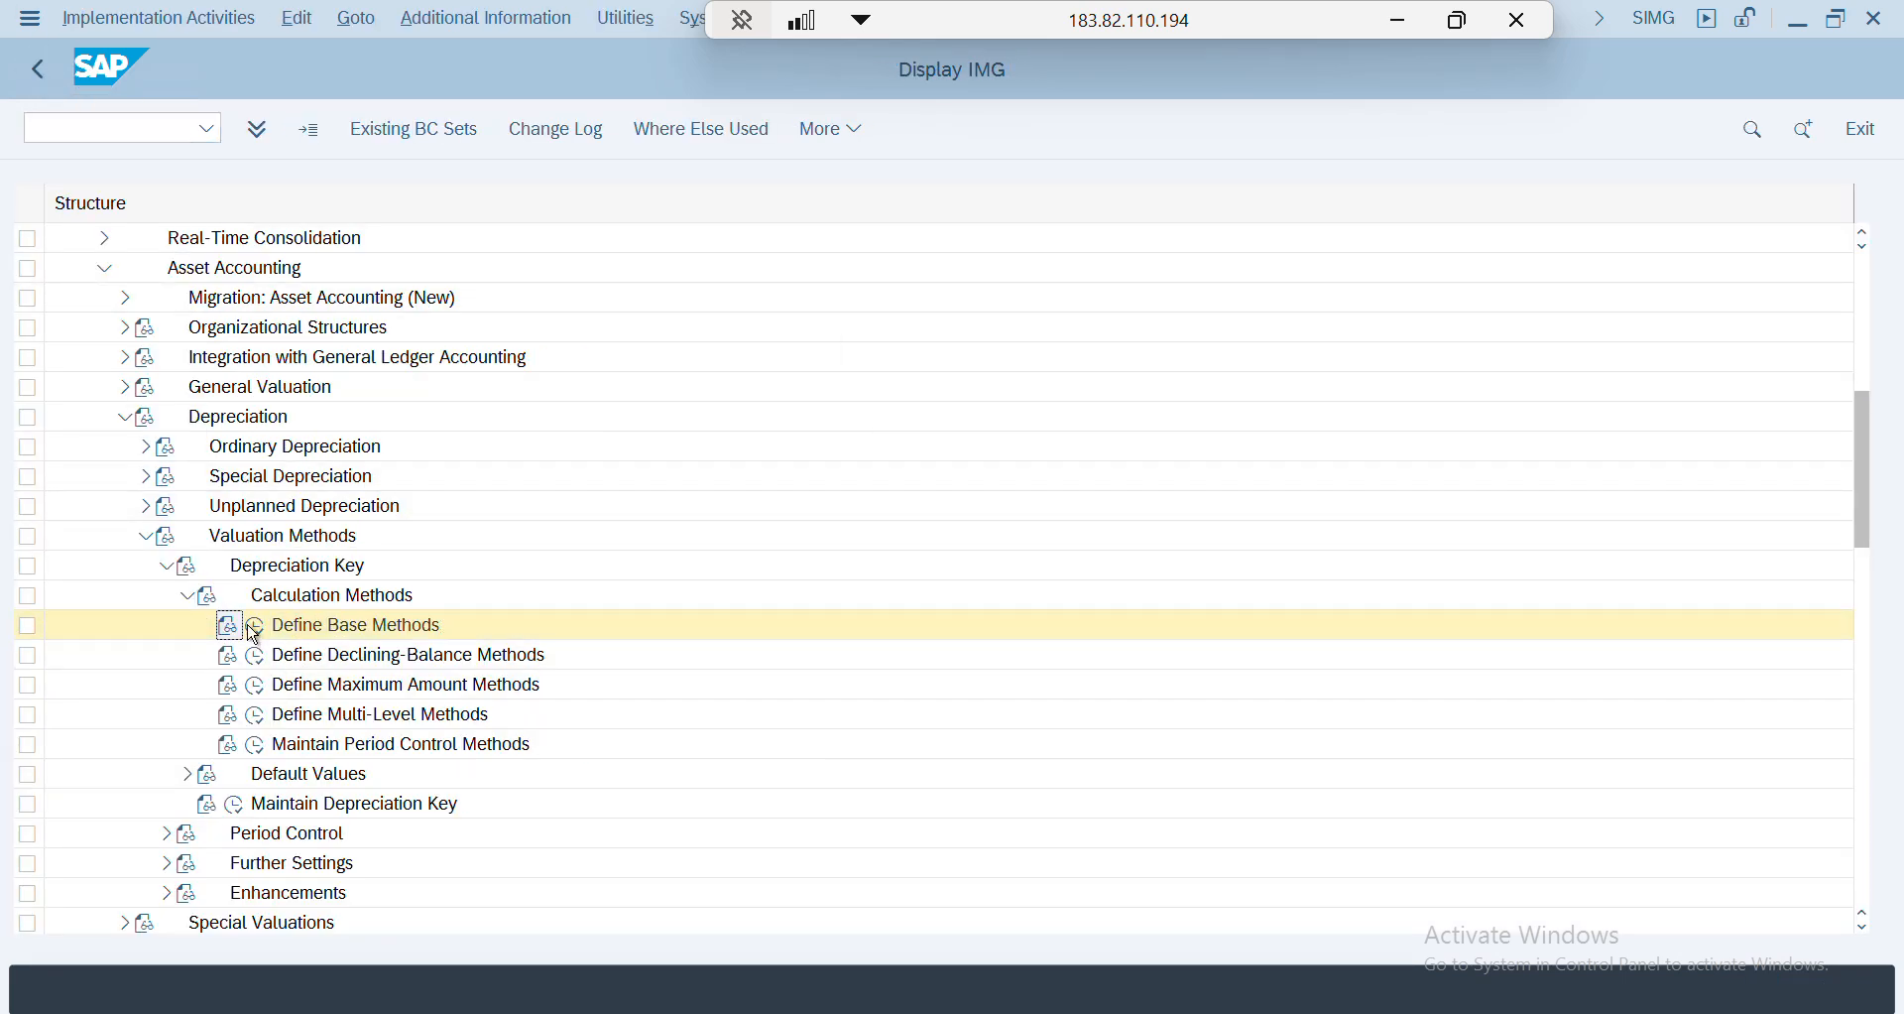
pyautogui.click(256, 627)
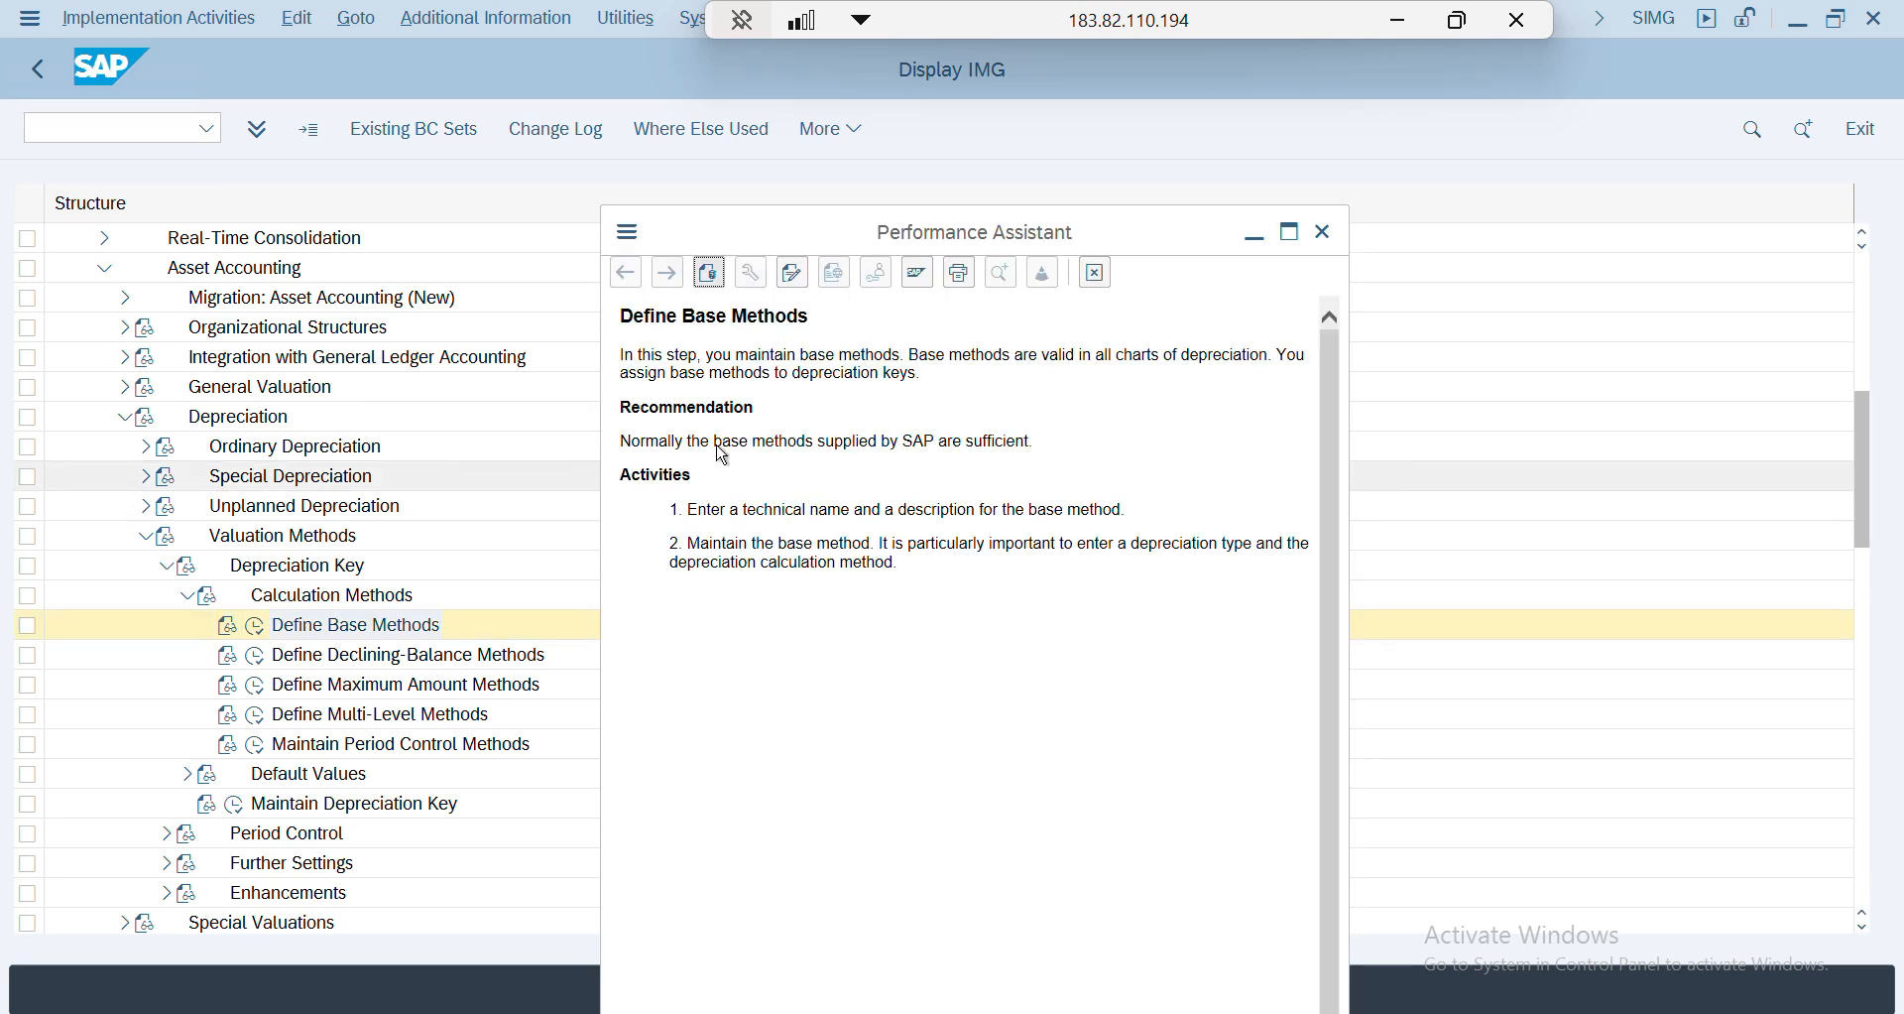
pyautogui.click(1302, 235)
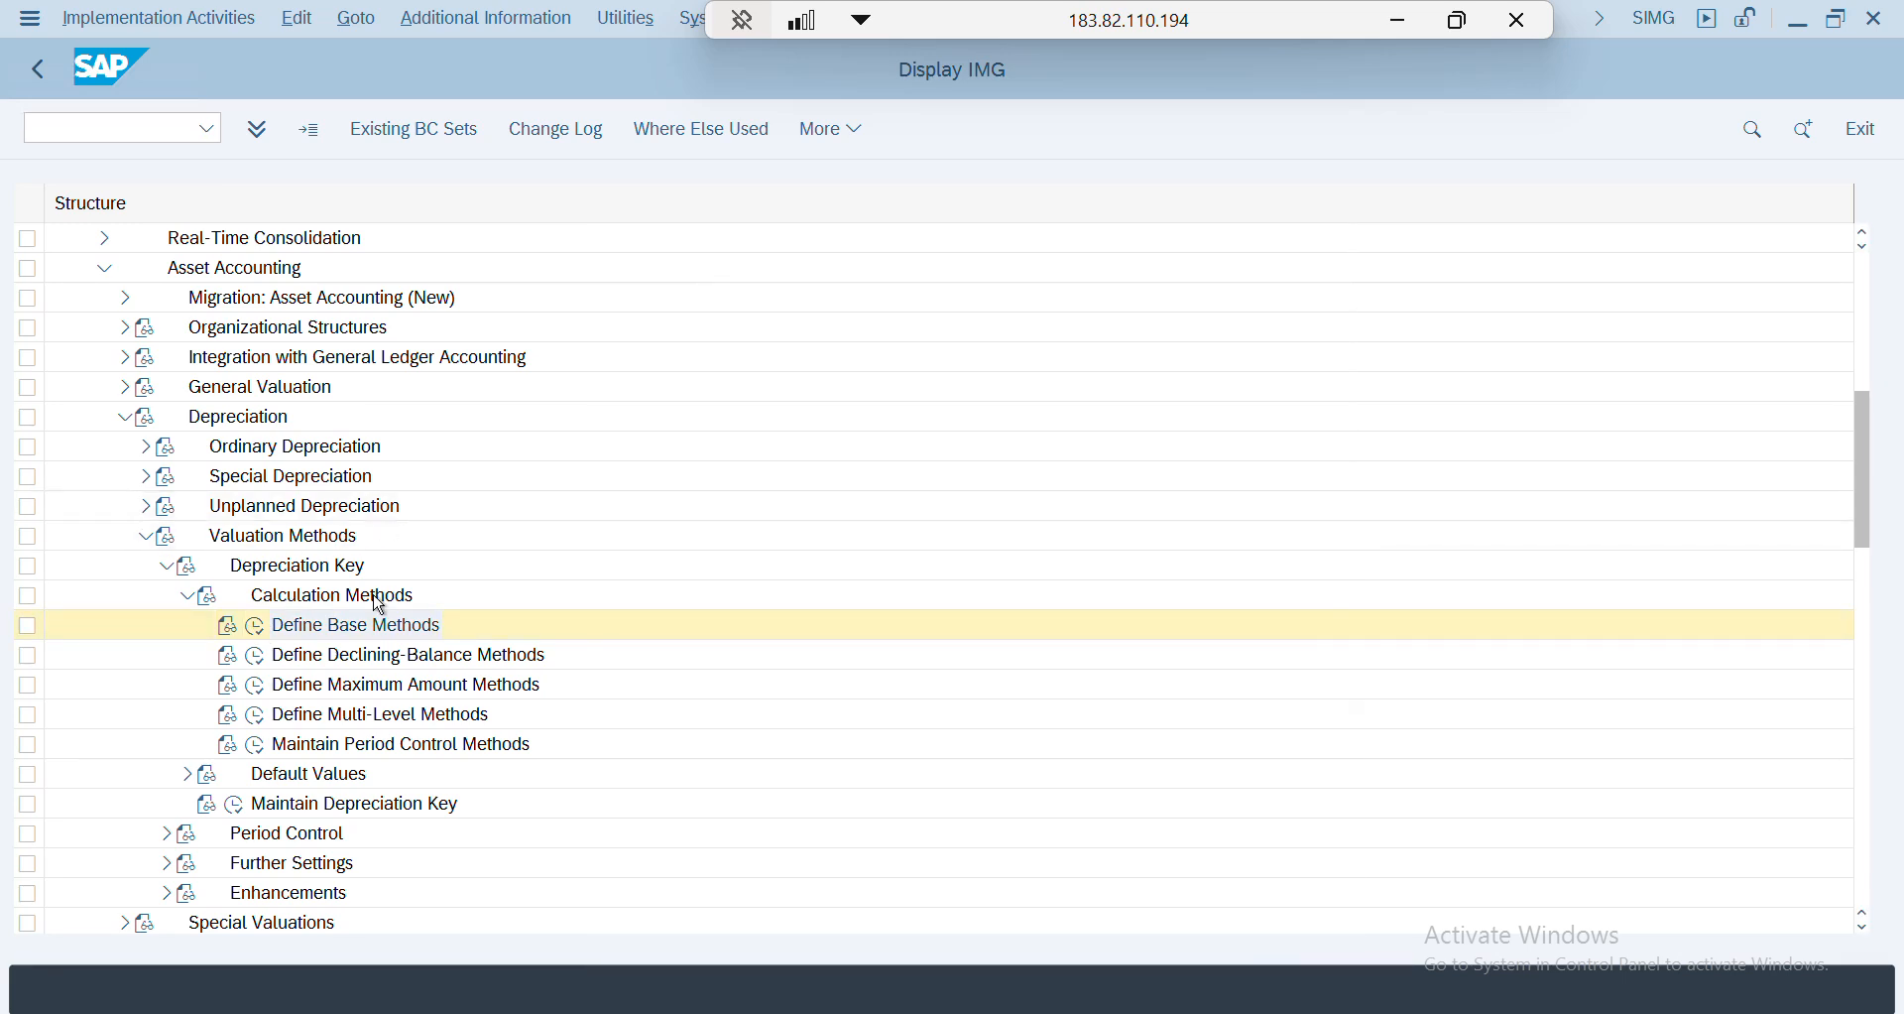
# - View the base methods list again and open Define Declining-Balance Methods for chart of depreciation JY01
pyautogui.click(258, 628)
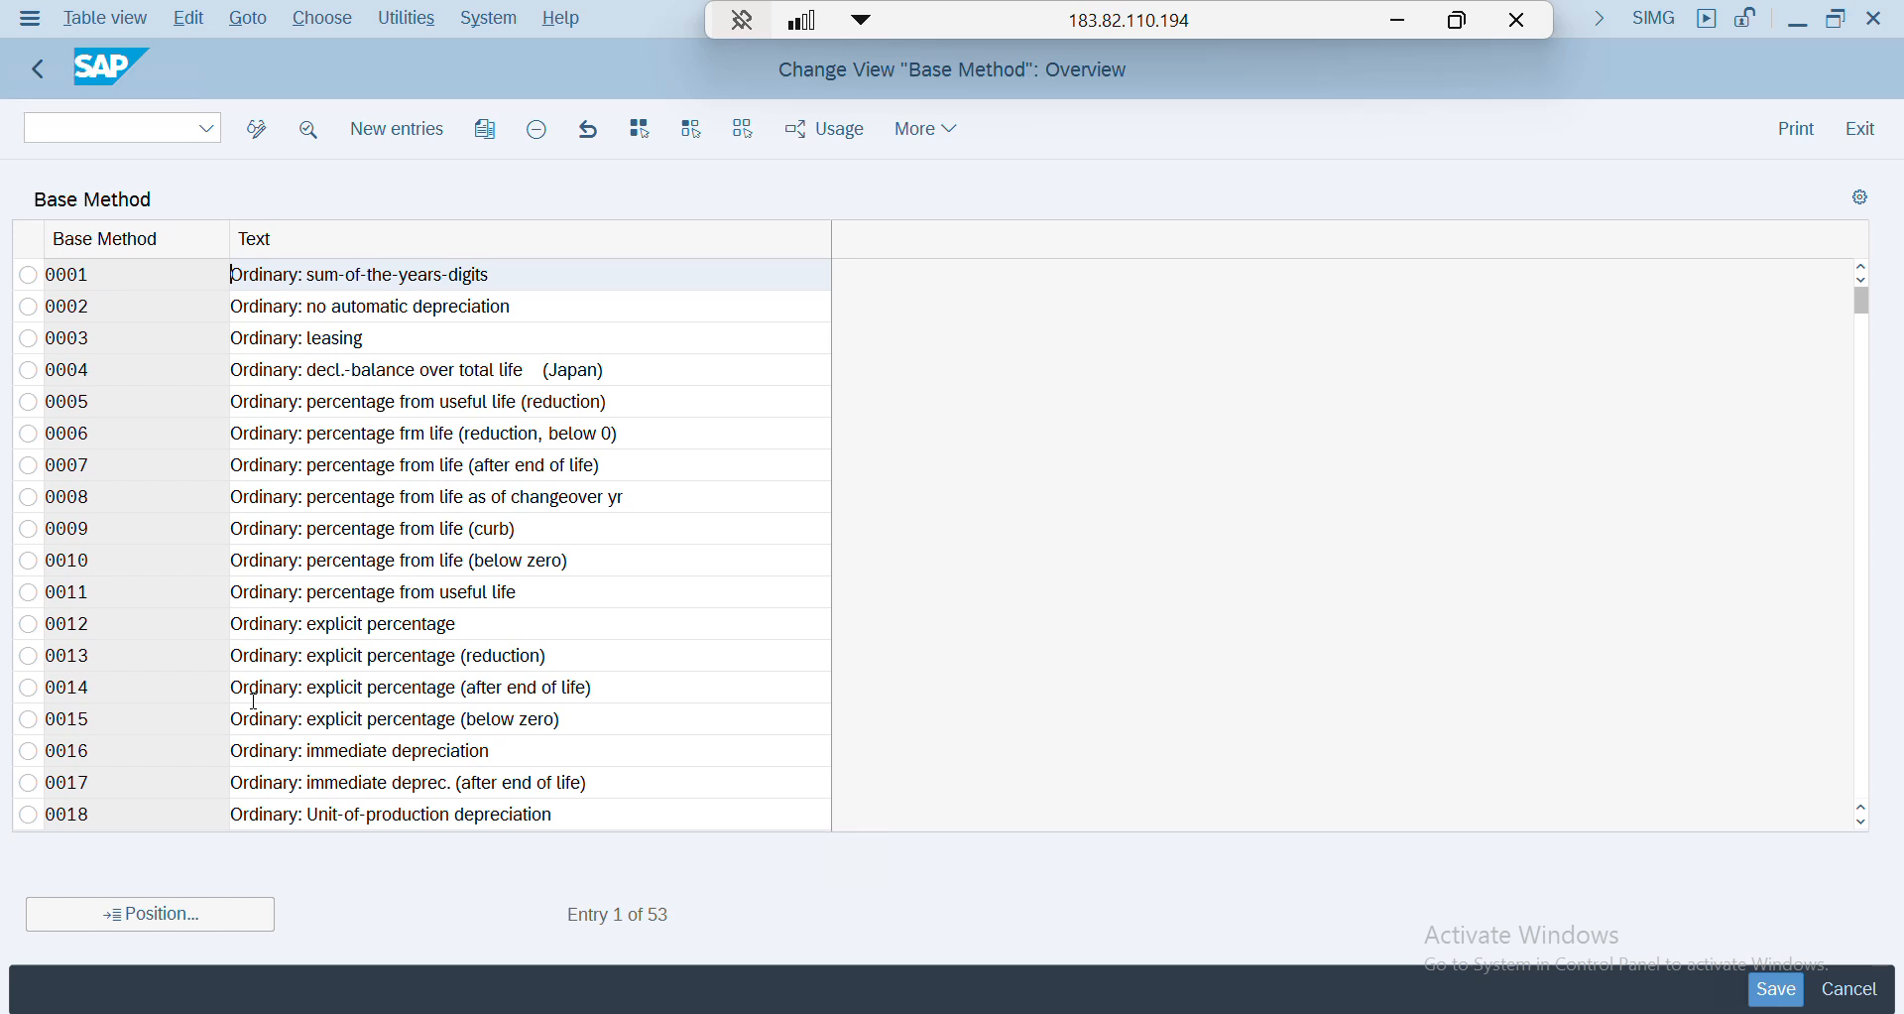
pyautogui.click(40, 70)
pyautogui.click(256, 659)
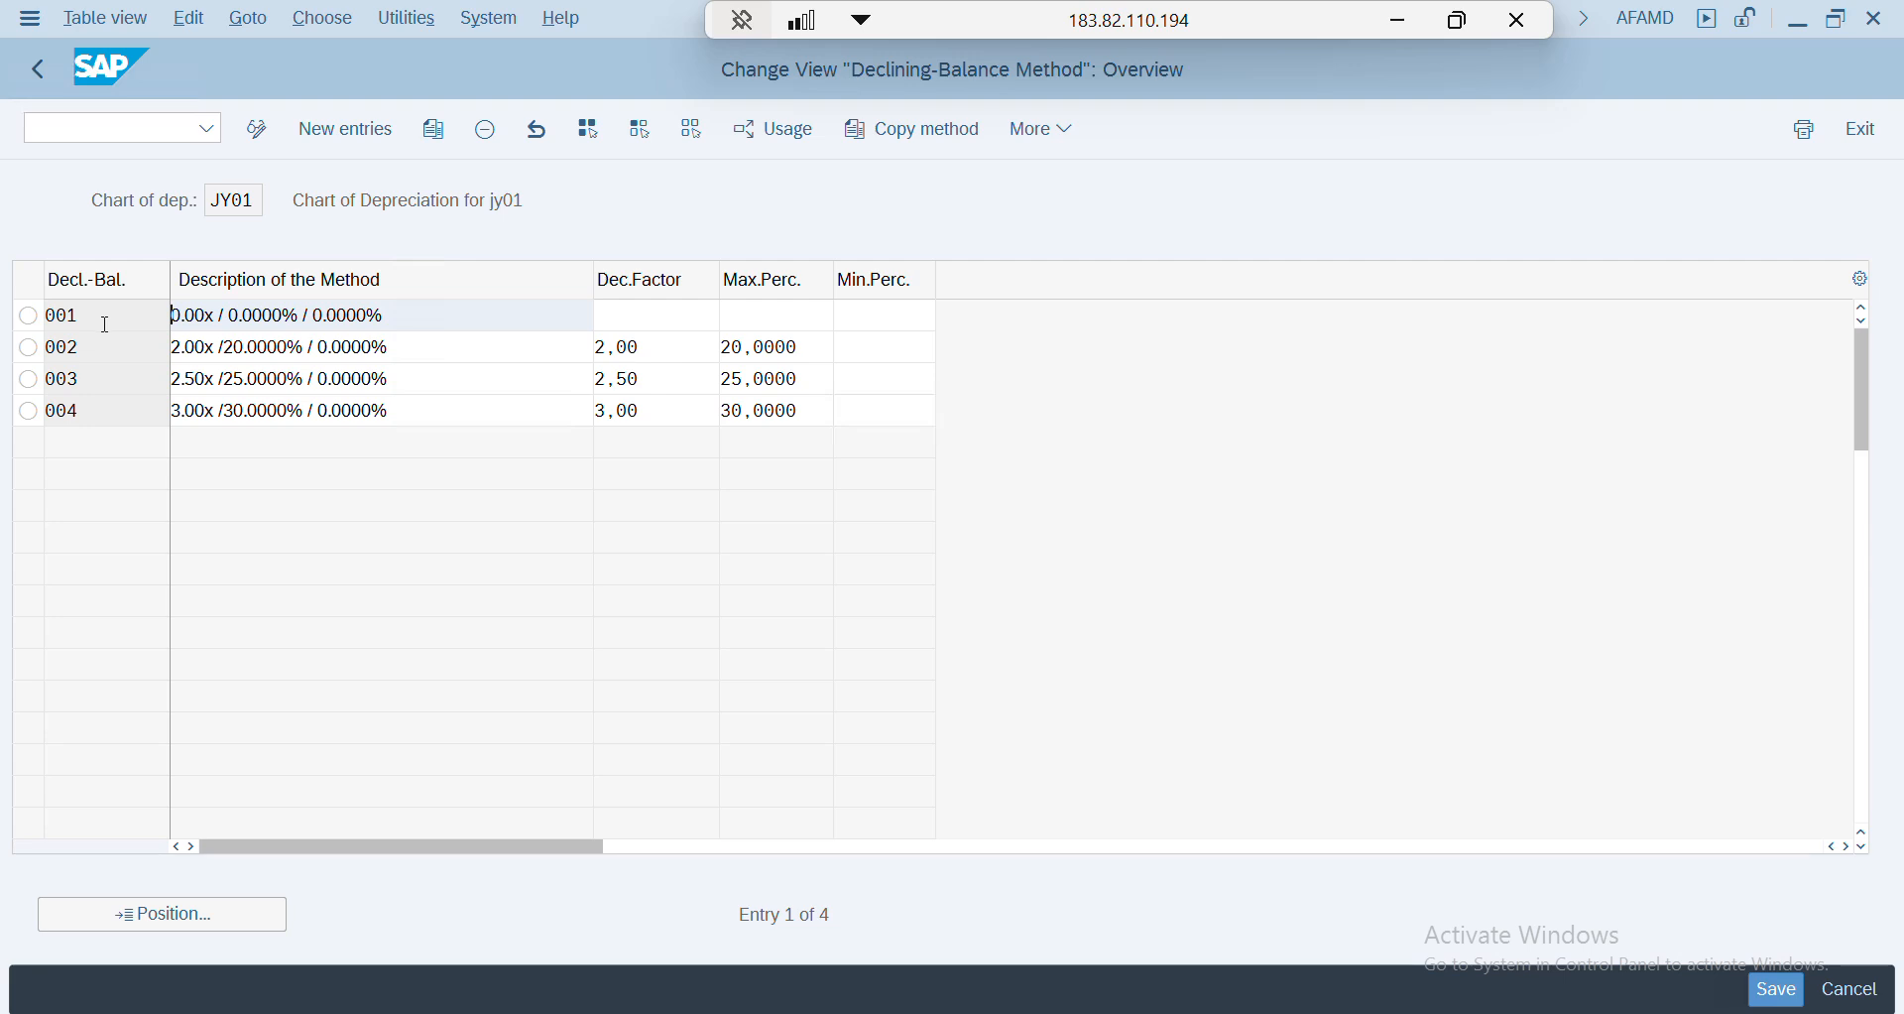
# - Switch to the Asset Explorer session, leave it for SAP Easy Access, and run transaction AFAMA
pyautogui.hotkey('alt', 'Tab')
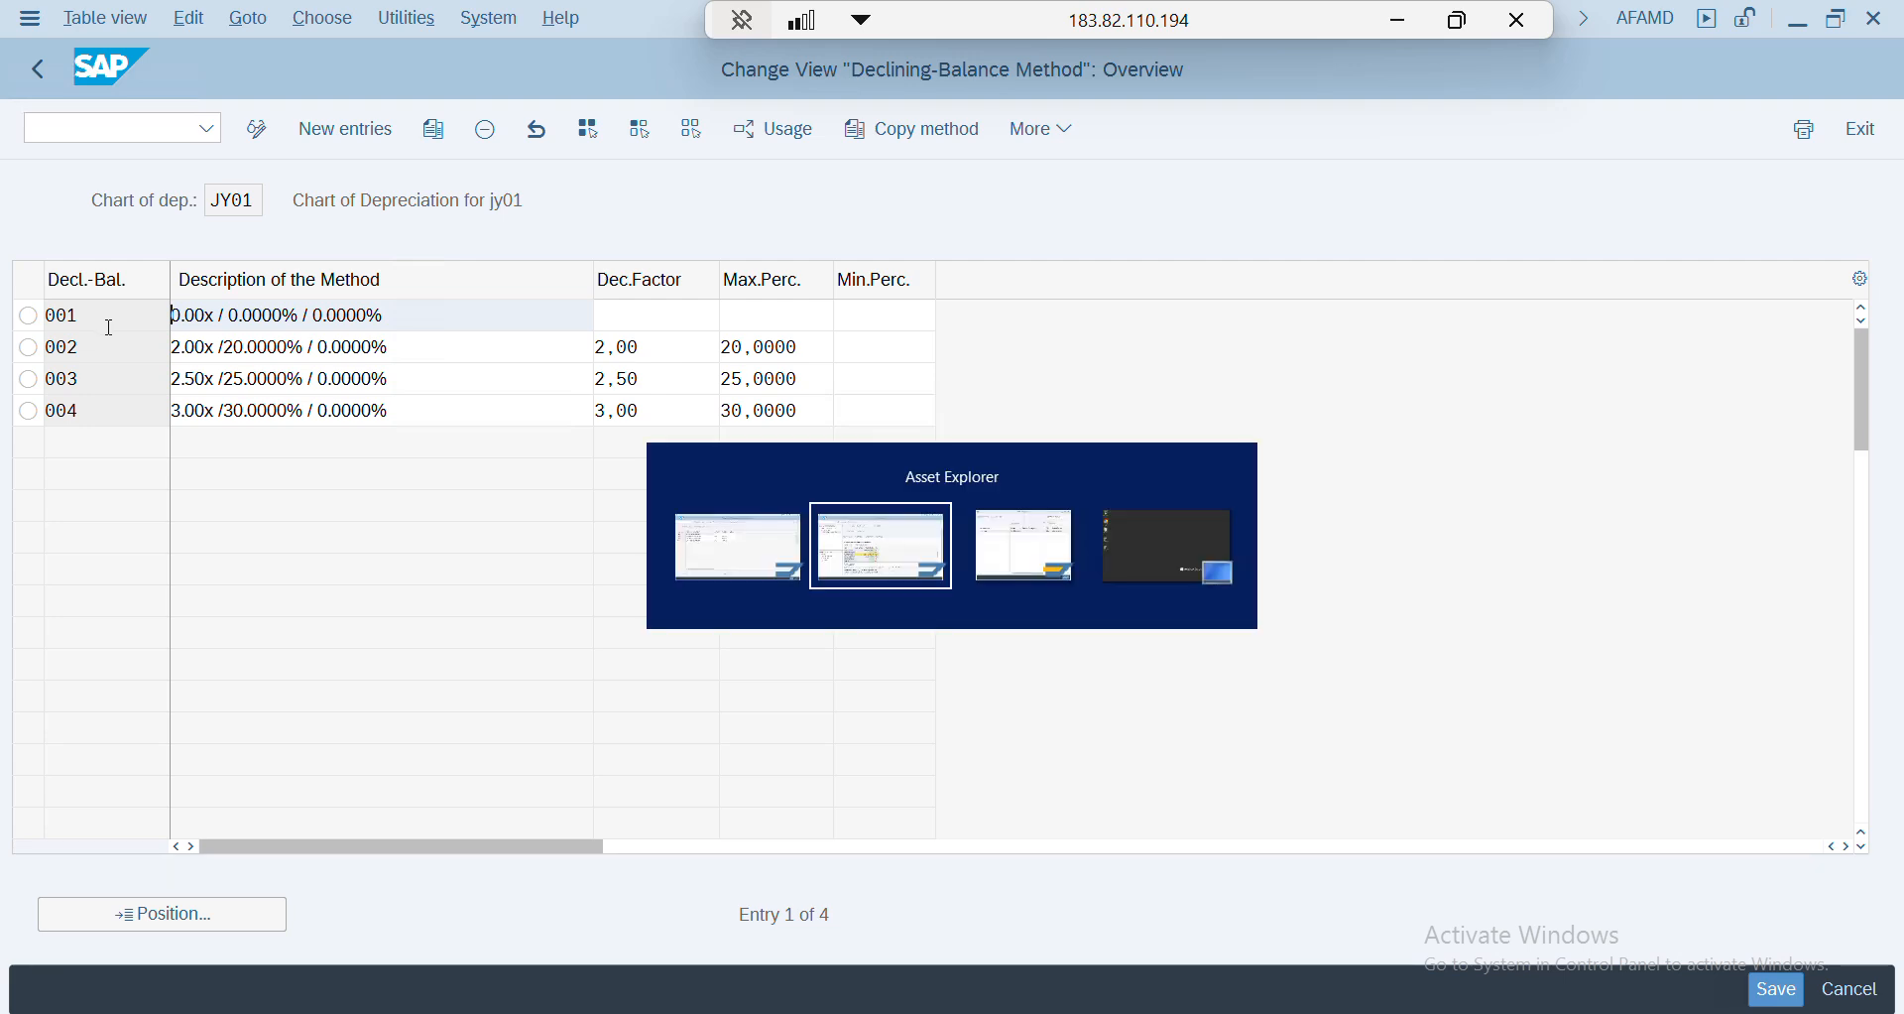
pyautogui.hotkey('alt', 'Tab')
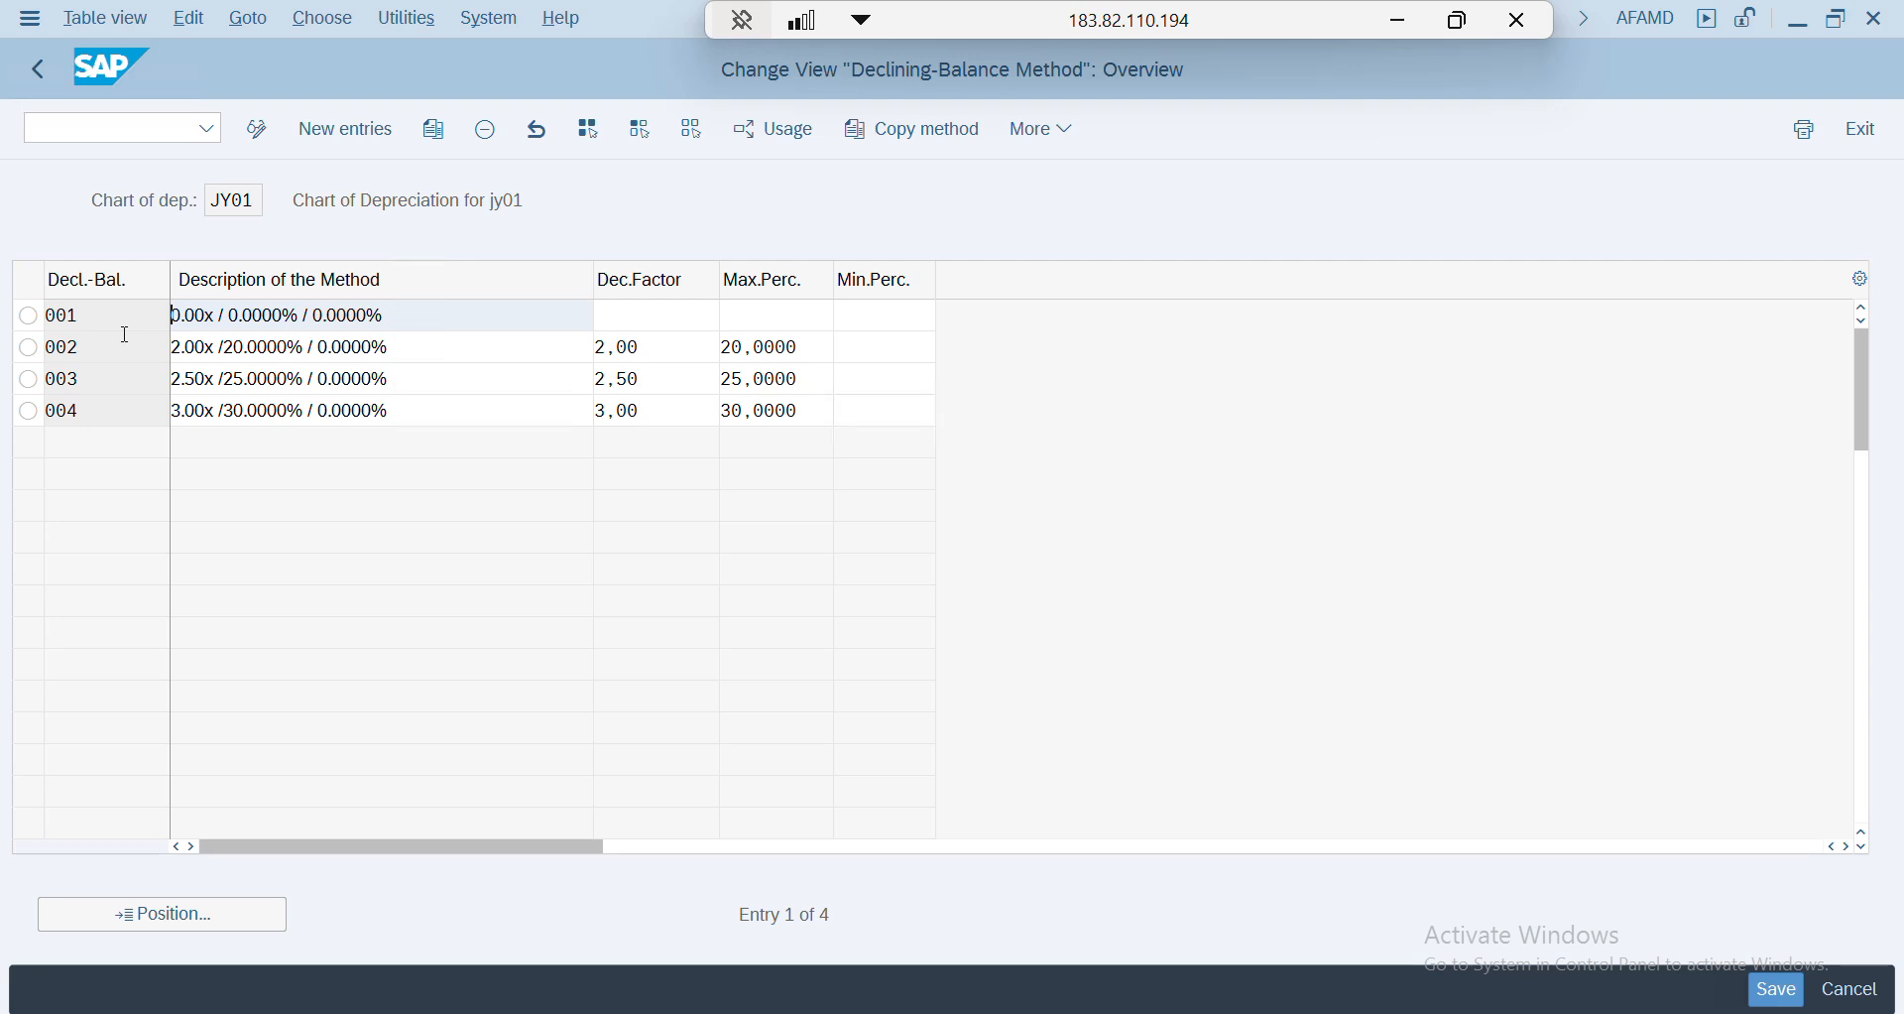
pyautogui.press('F3')
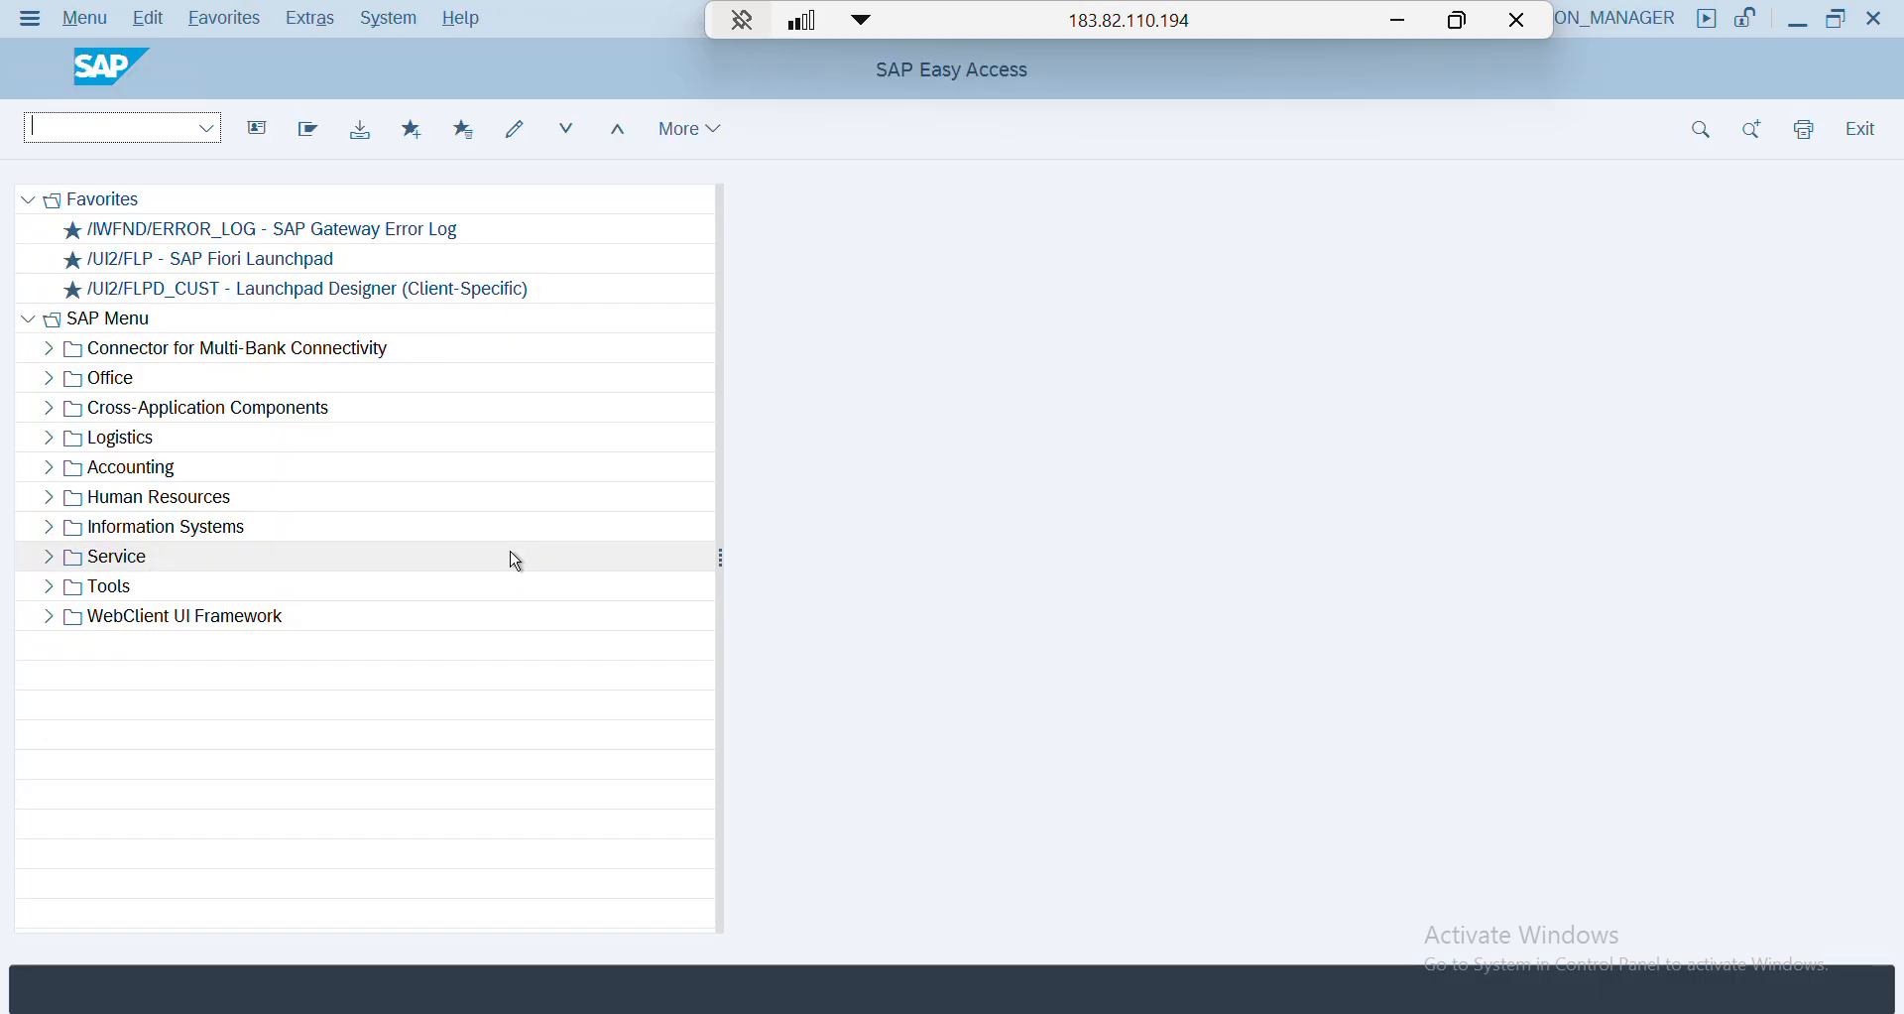
pyautogui.write('afana')
pyautogui.press('BackSpace')
pyautogui.press('BackSpace')
pyautogui.write('m')
pyautogui.press('Return')
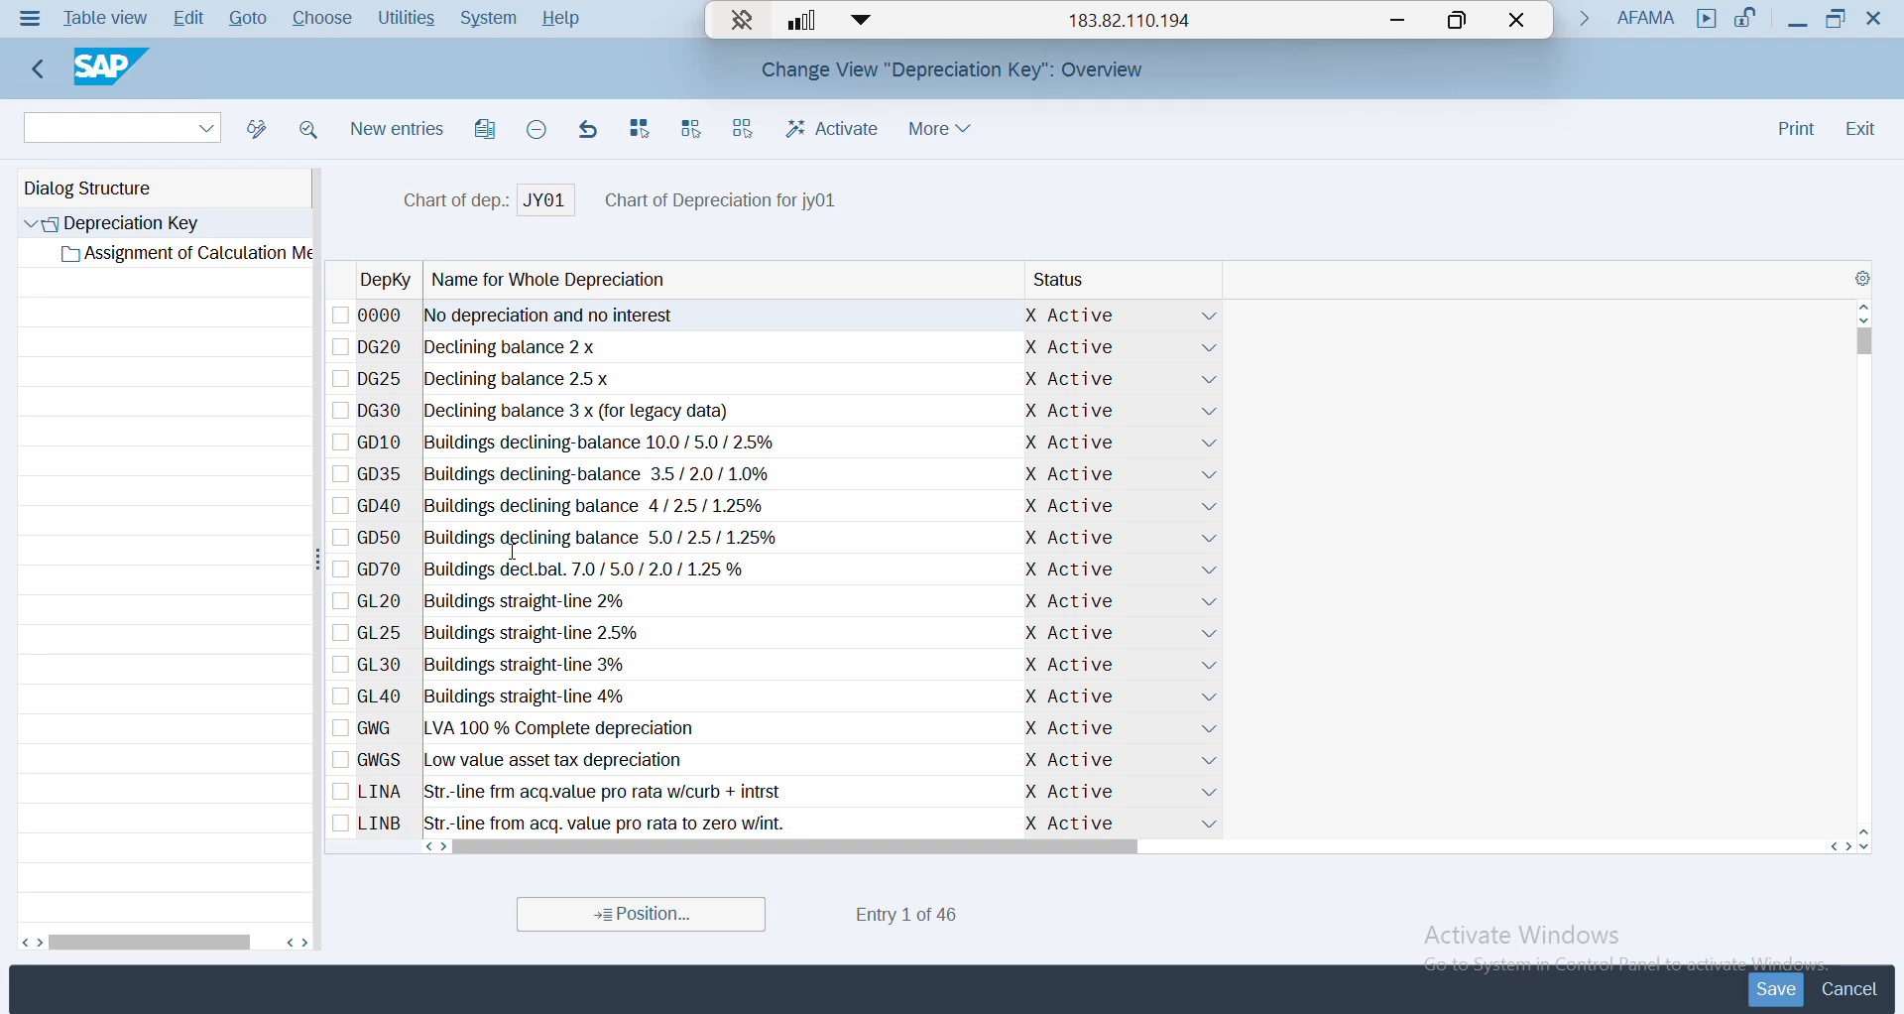
# - Open the calculation methods assigned to depreciation key GL20 and compare the declining-balance method with the Declining-Balance Method list
pyautogui.click(412, 601)
pyautogui.click(341, 601)
pyautogui.click(149, 255)
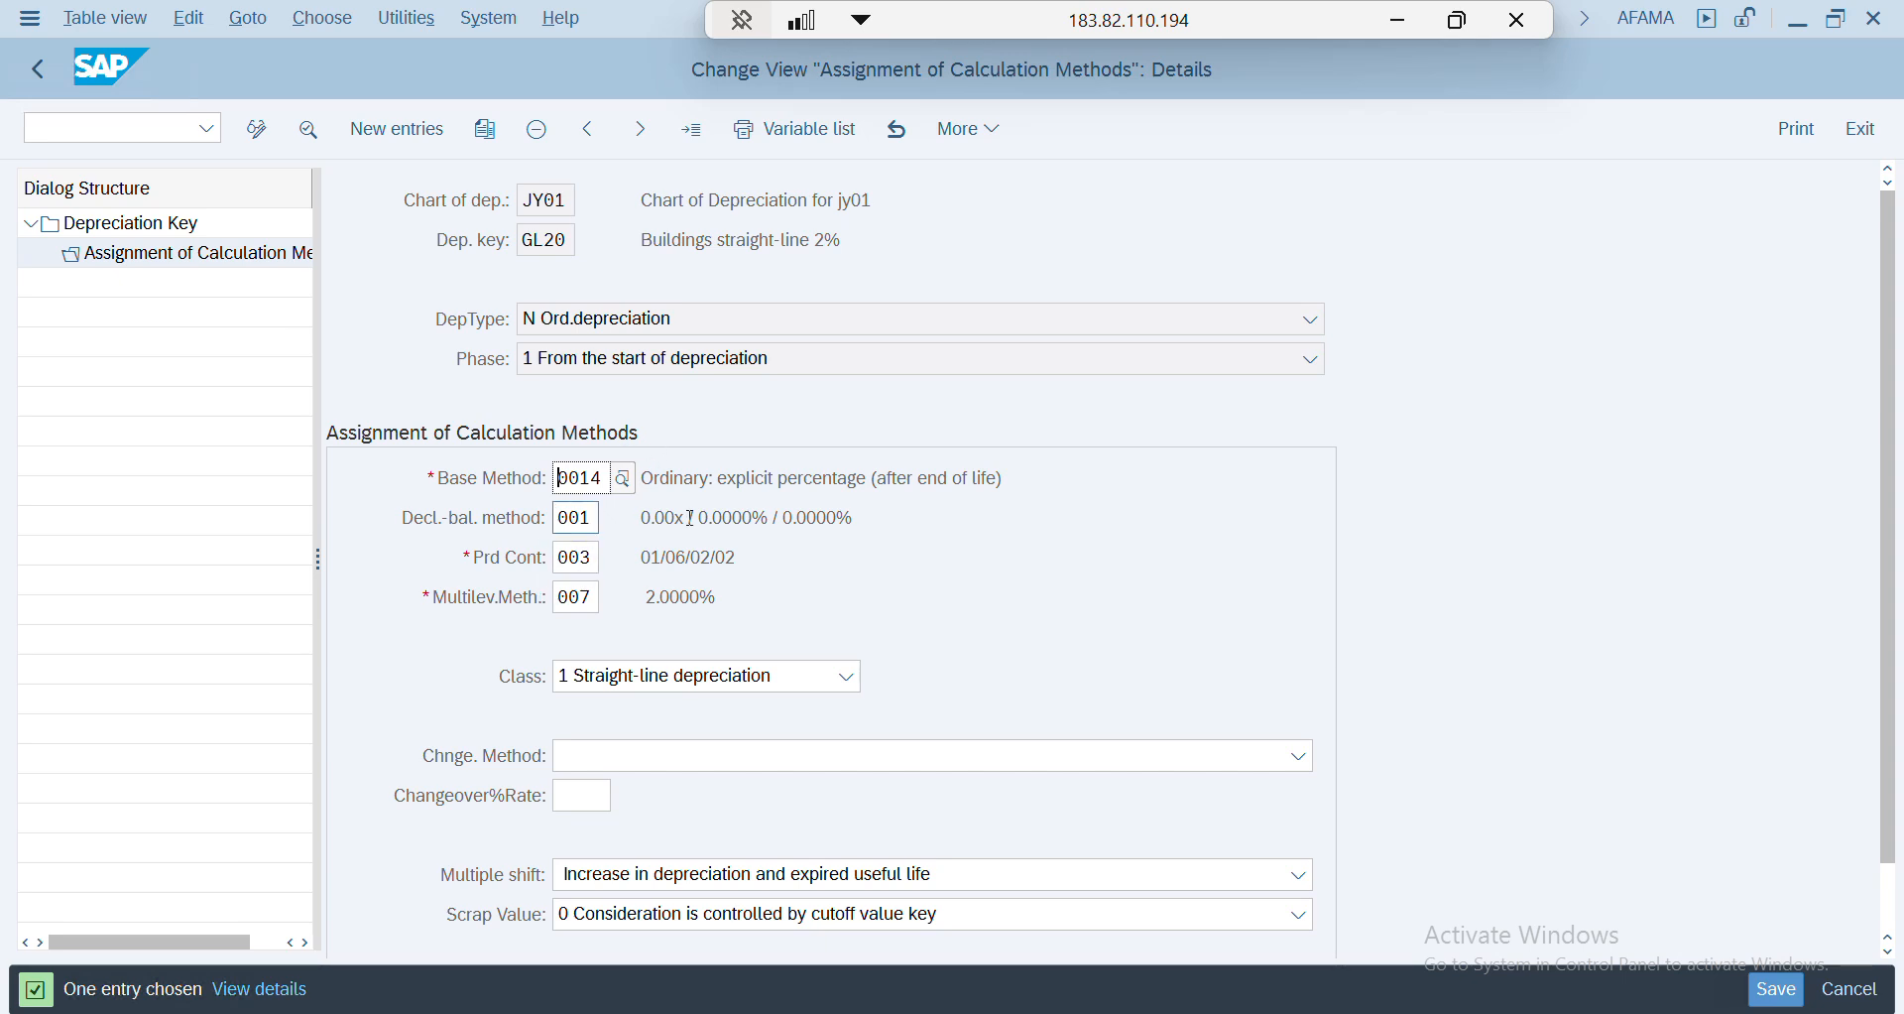
pyautogui.hotkey('alt', 'Tab')
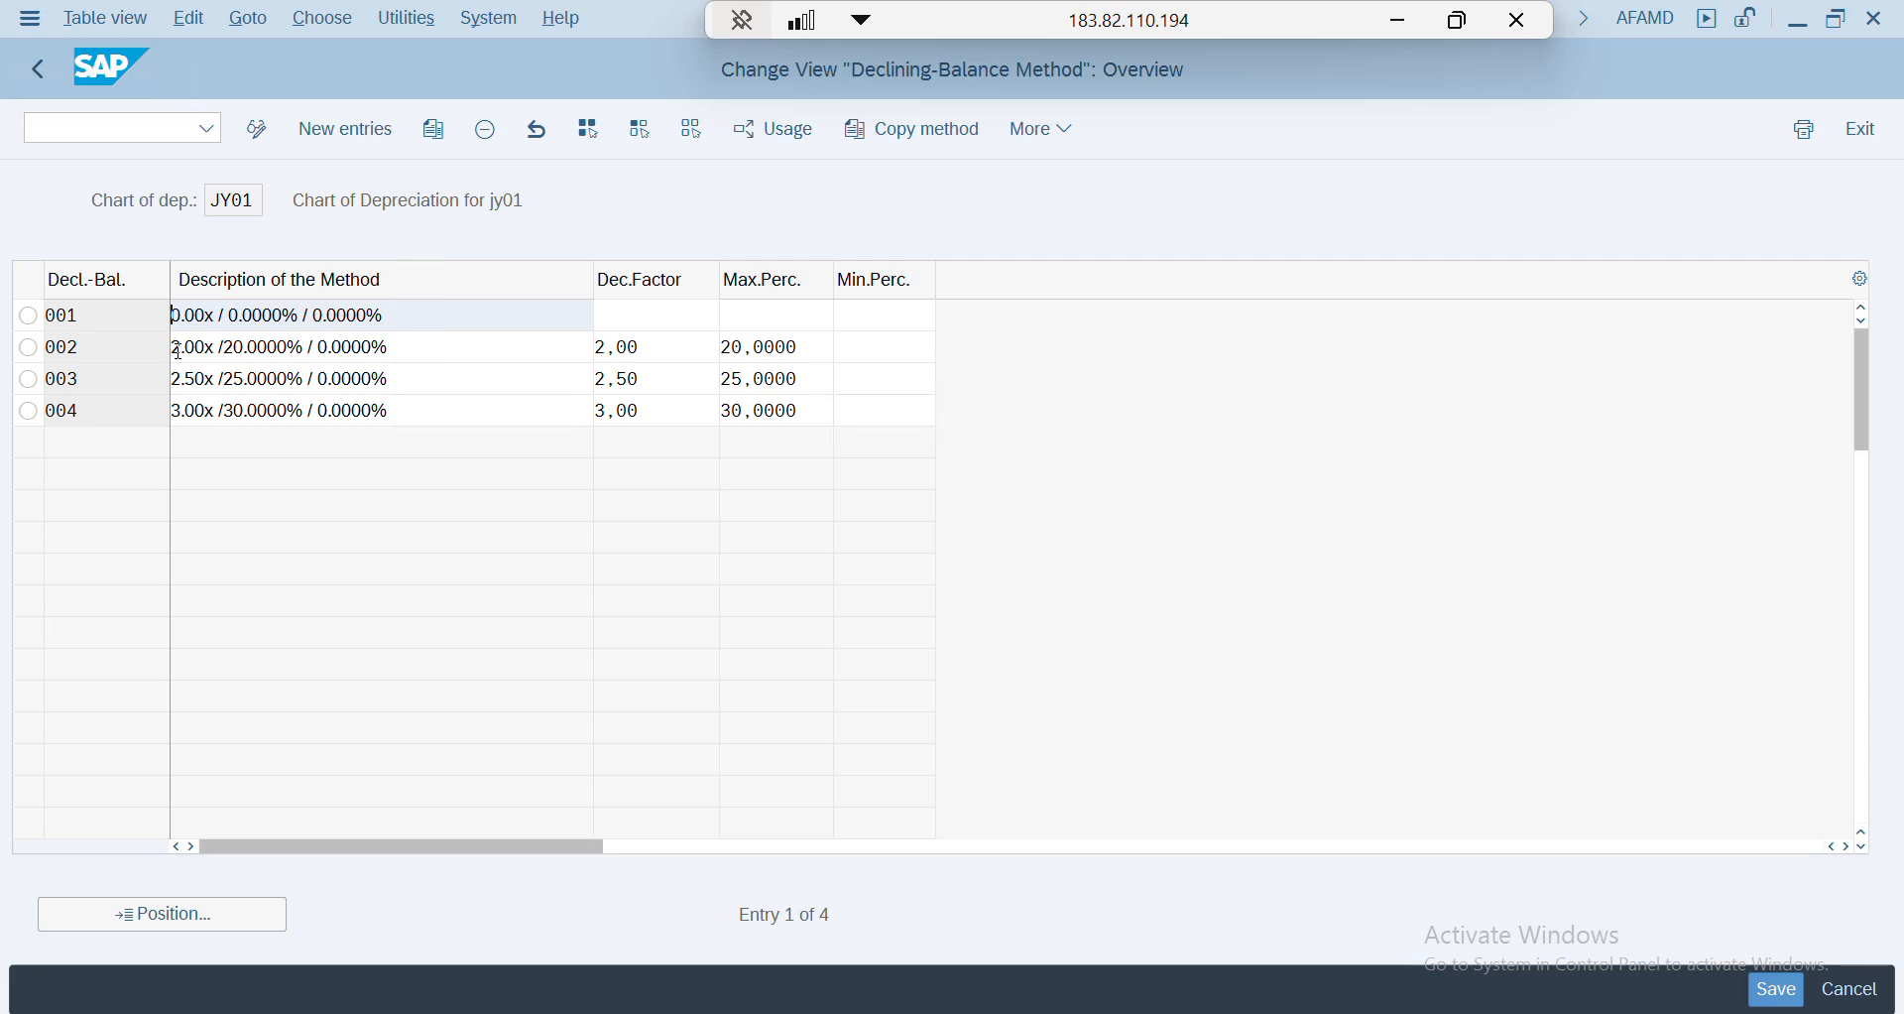
# - Review the declining-balance factor and maximum percentage of method 002 in the Declining-Balance Method list, and return to the IMG
pyautogui.moveTo(177, 350); pyautogui.dragTo(206, 351)
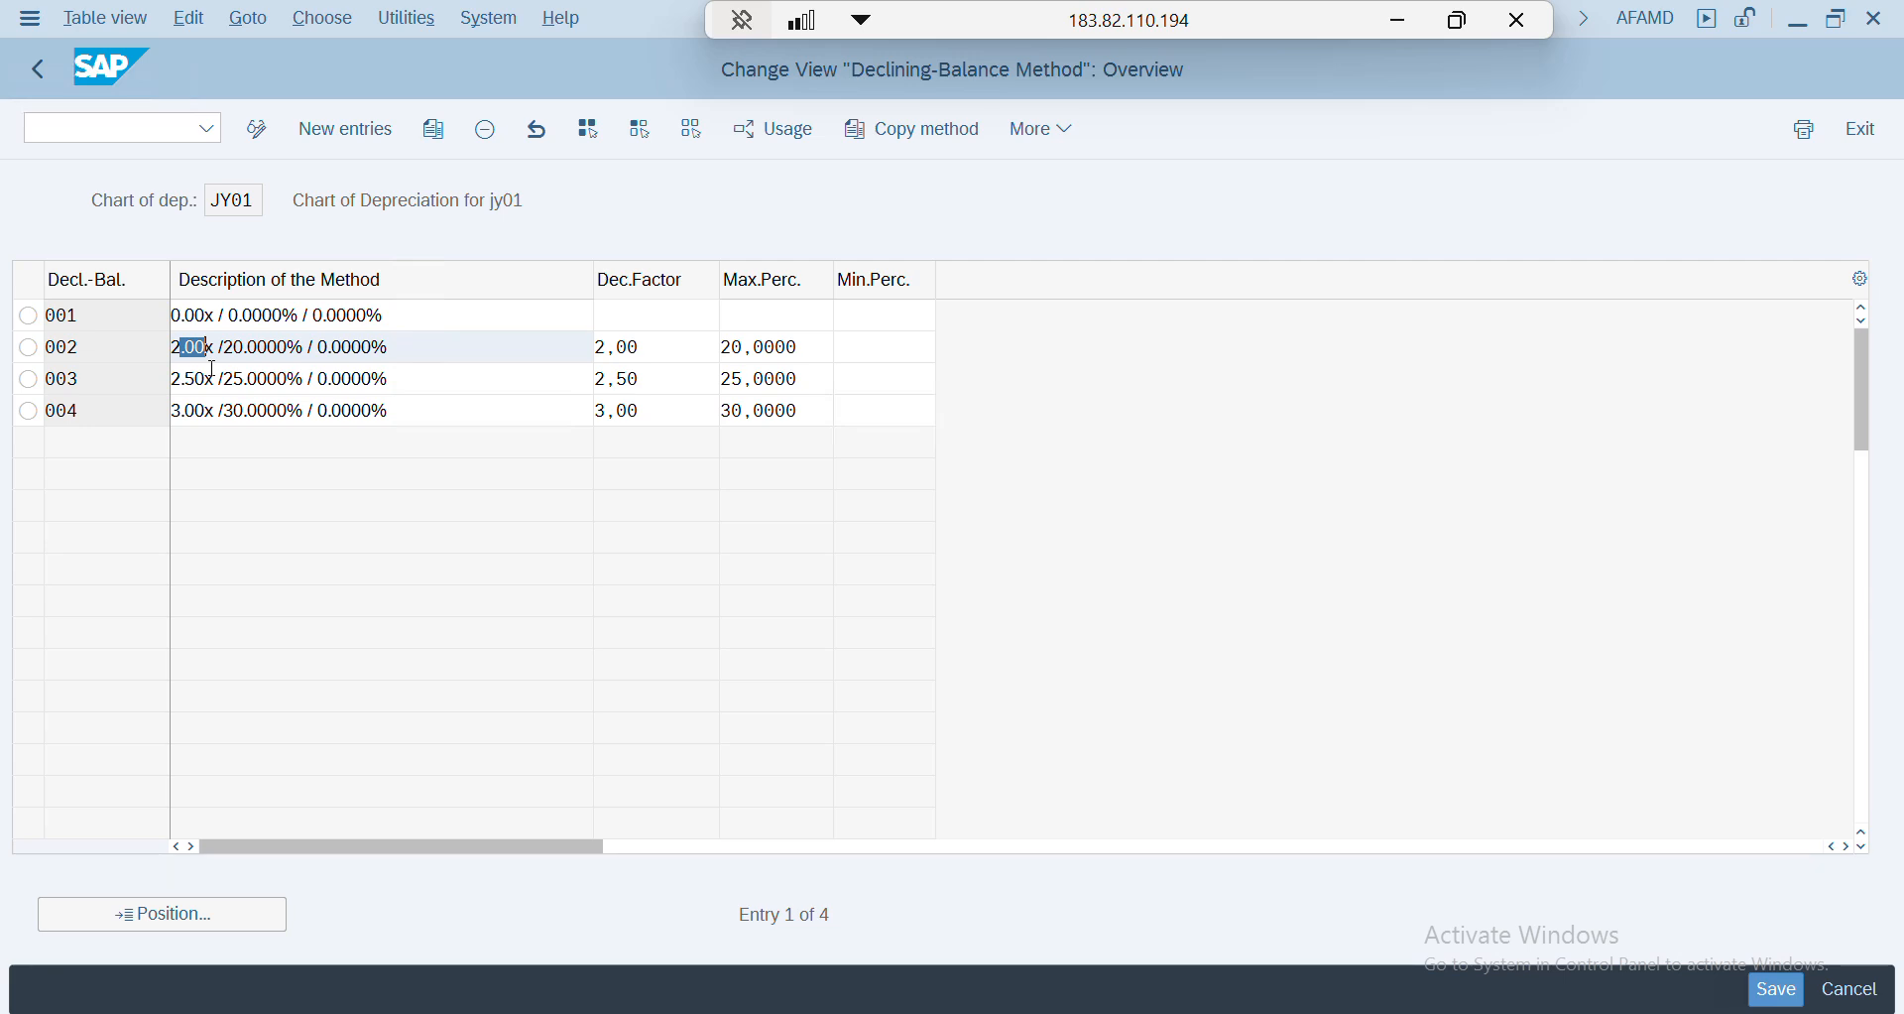
pyautogui.moveTo(172, 347); pyautogui.dragTo(206, 346)
pyautogui.moveTo(224, 350); pyautogui.dragTo(307, 351)
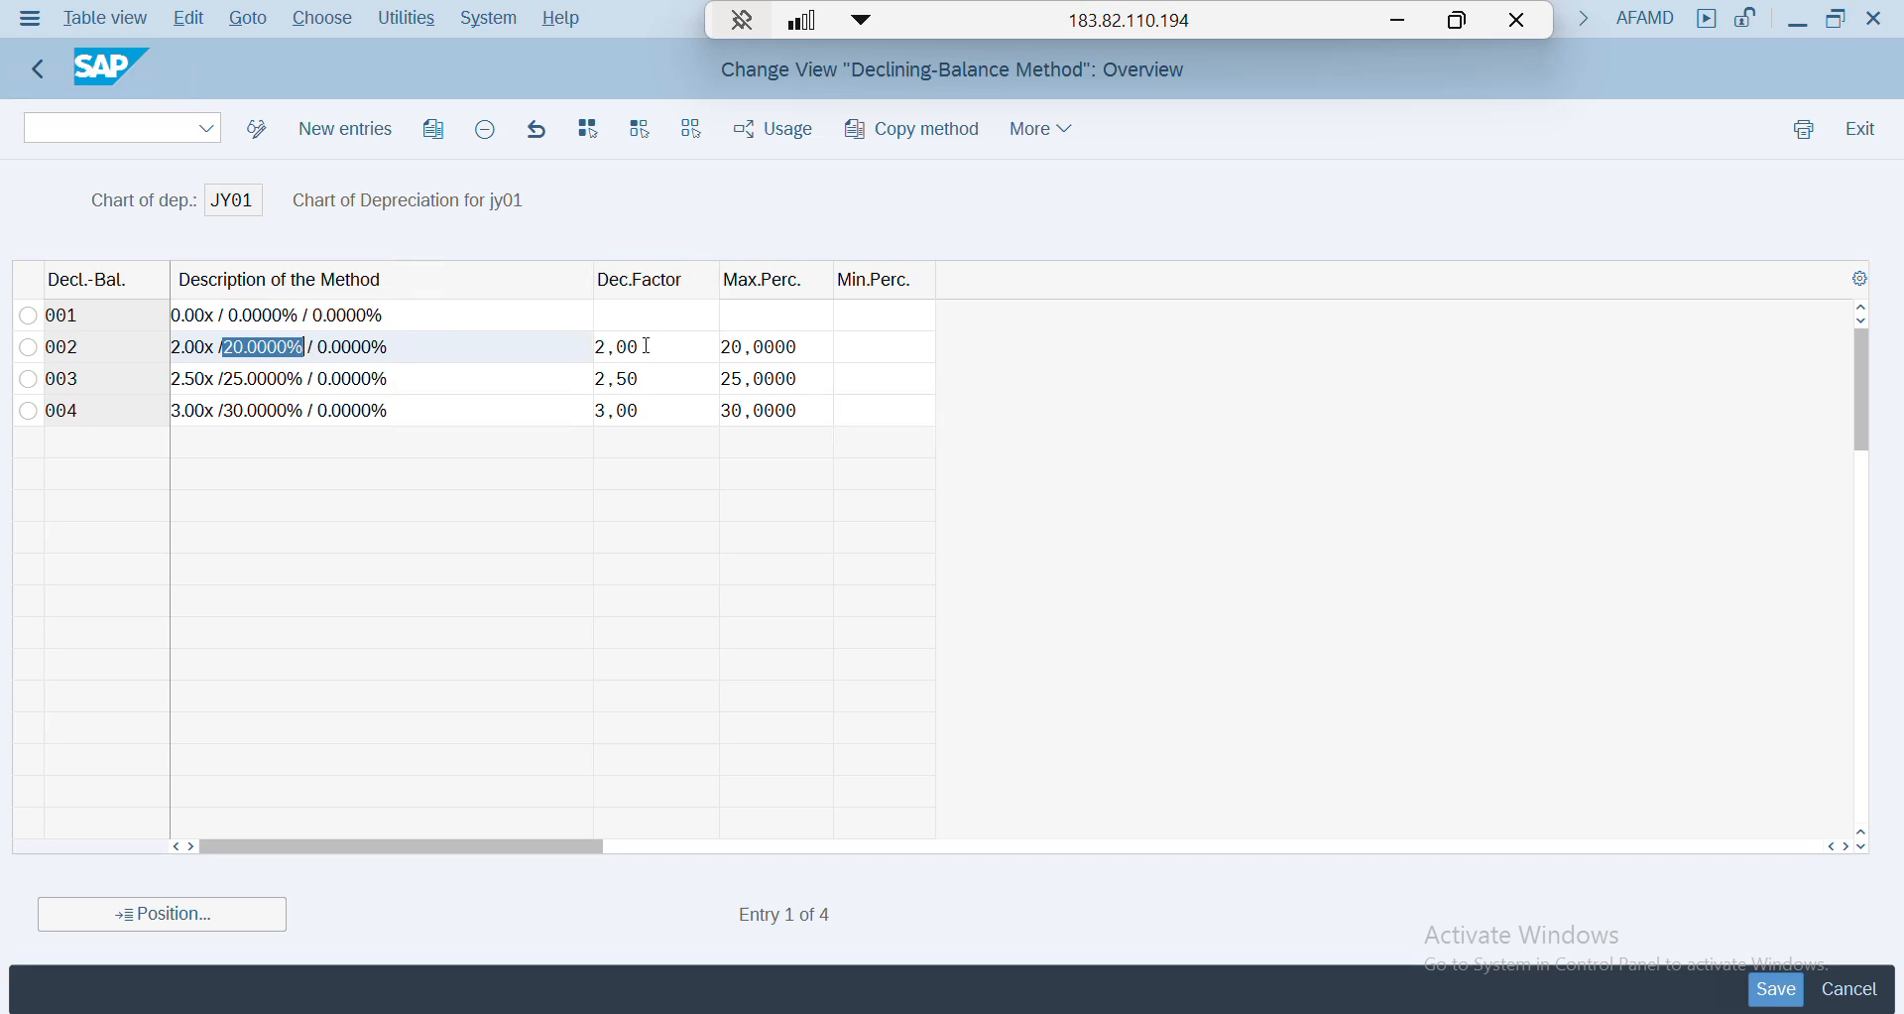
pyautogui.moveTo(642, 347); pyautogui.dragTo(609, 347)
pyautogui.hotkey('shift', 'Right')
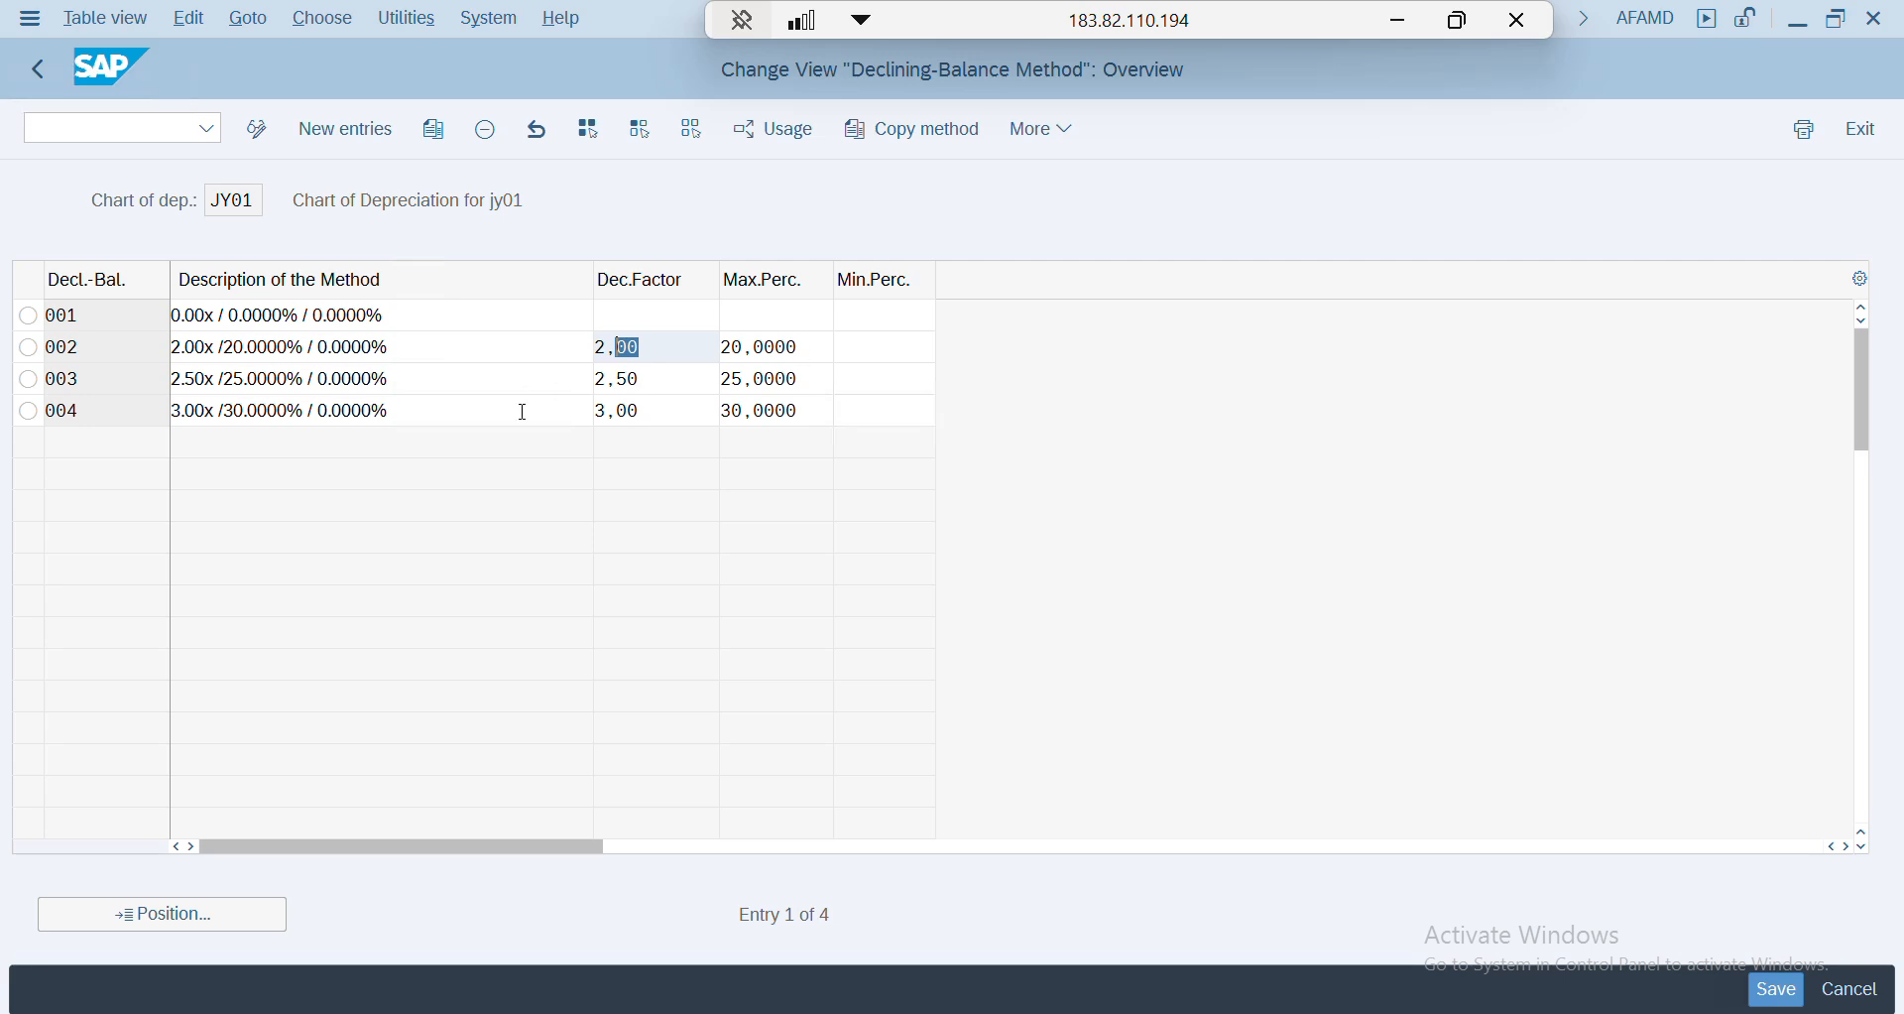
pyautogui.click(38, 69)
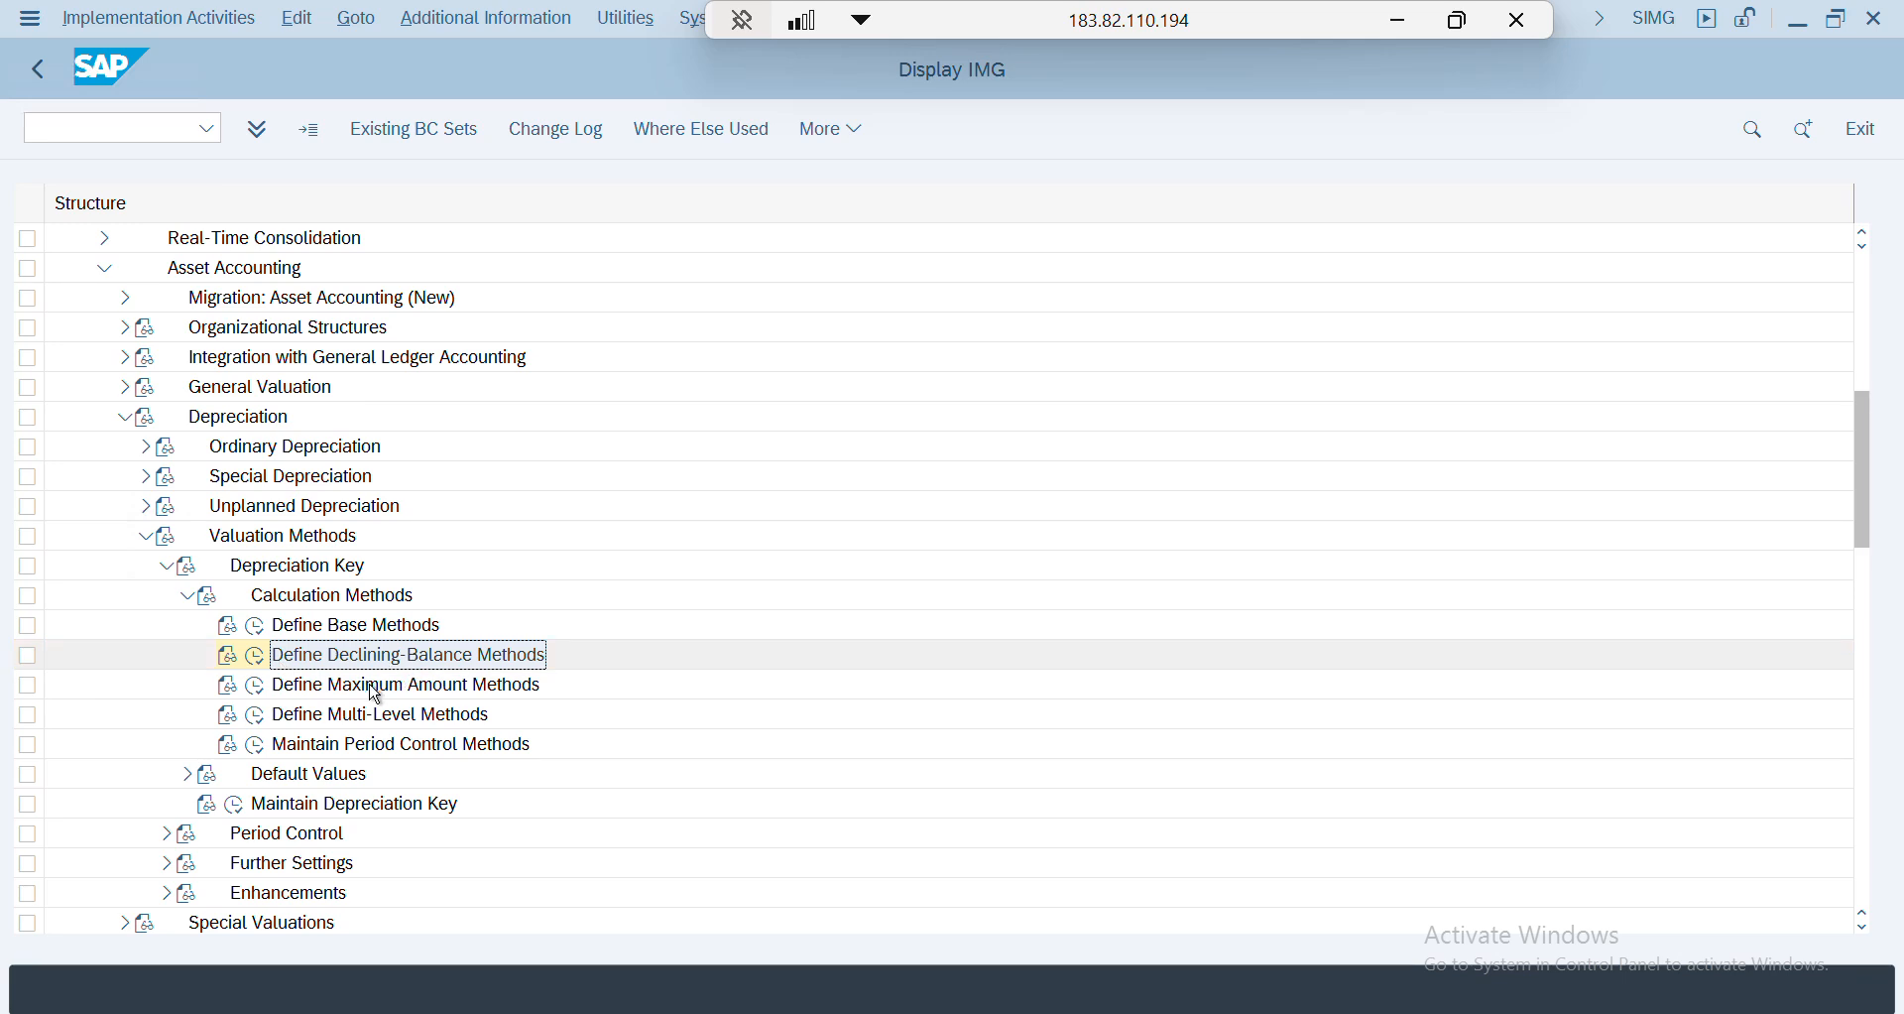
# - Open Define Maximum Amount Methods, view the maximum amounts defined for method TH0, and return to the IMG
pyautogui.click(260, 688)
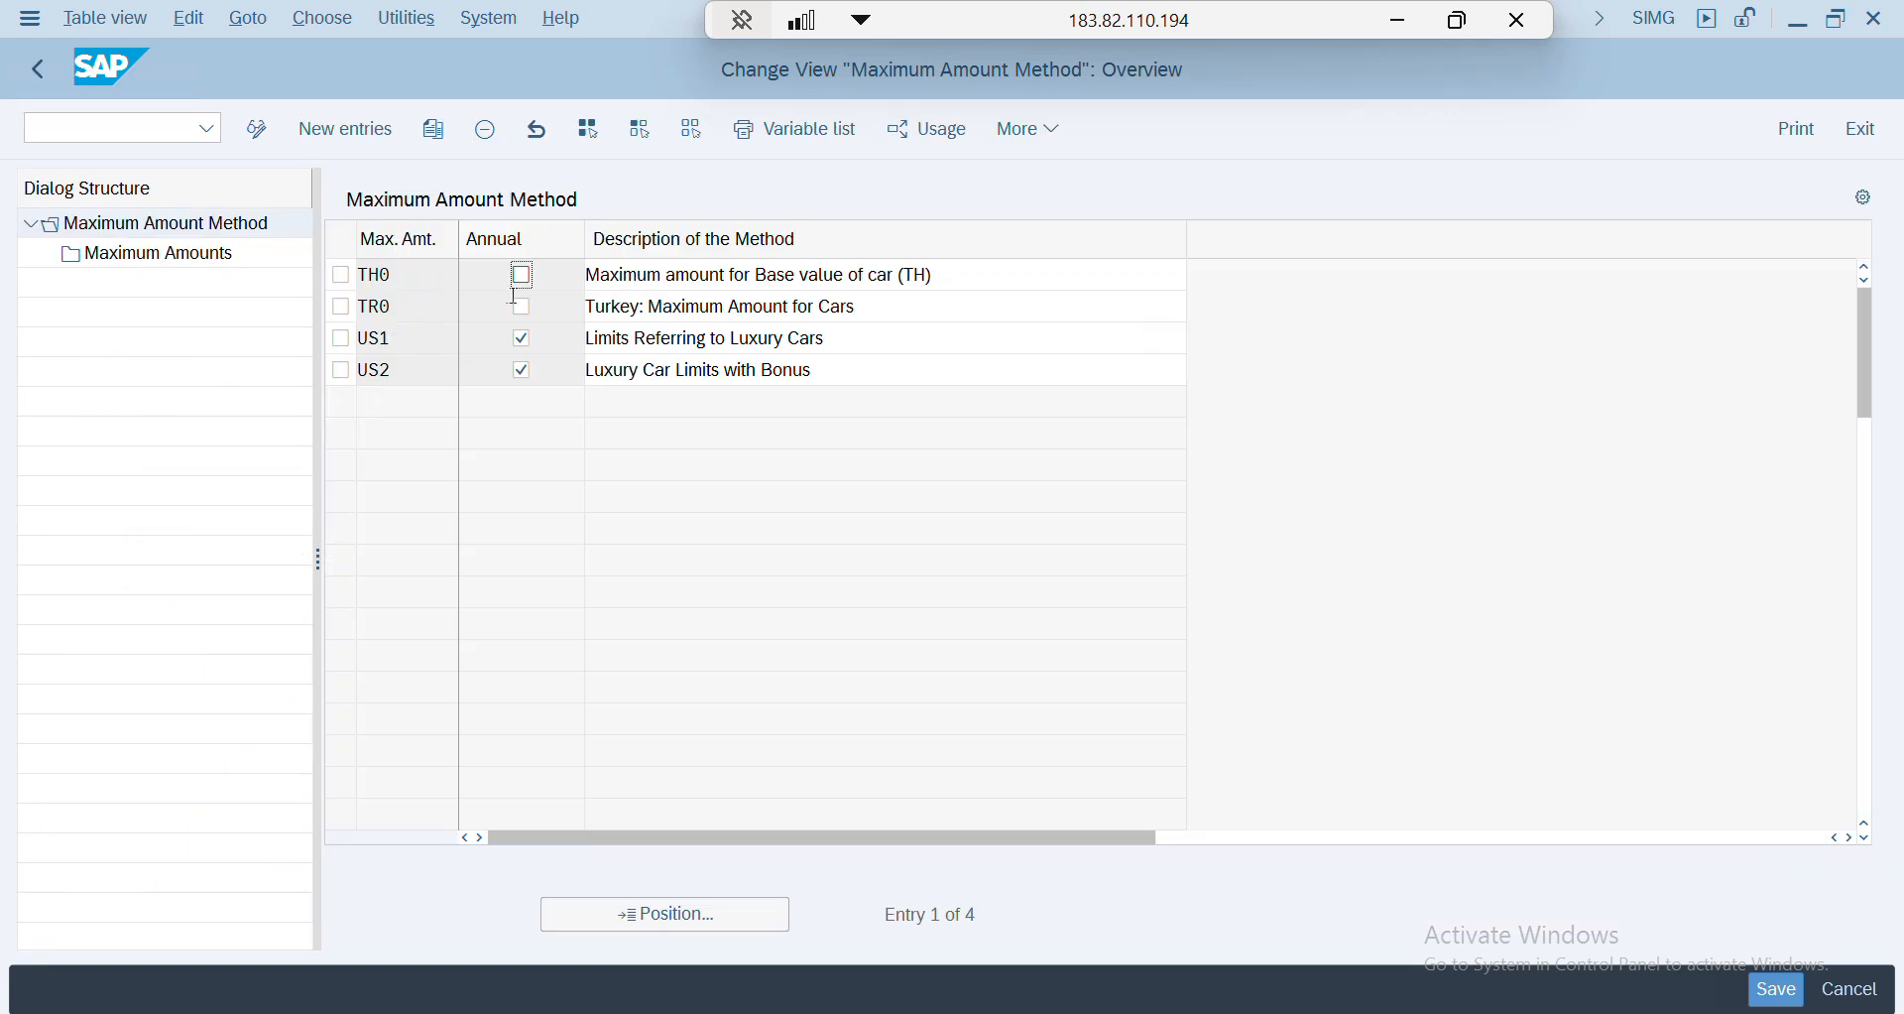
pyautogui.click(343, 277)
pyautogui.doubleClick(212, 259)
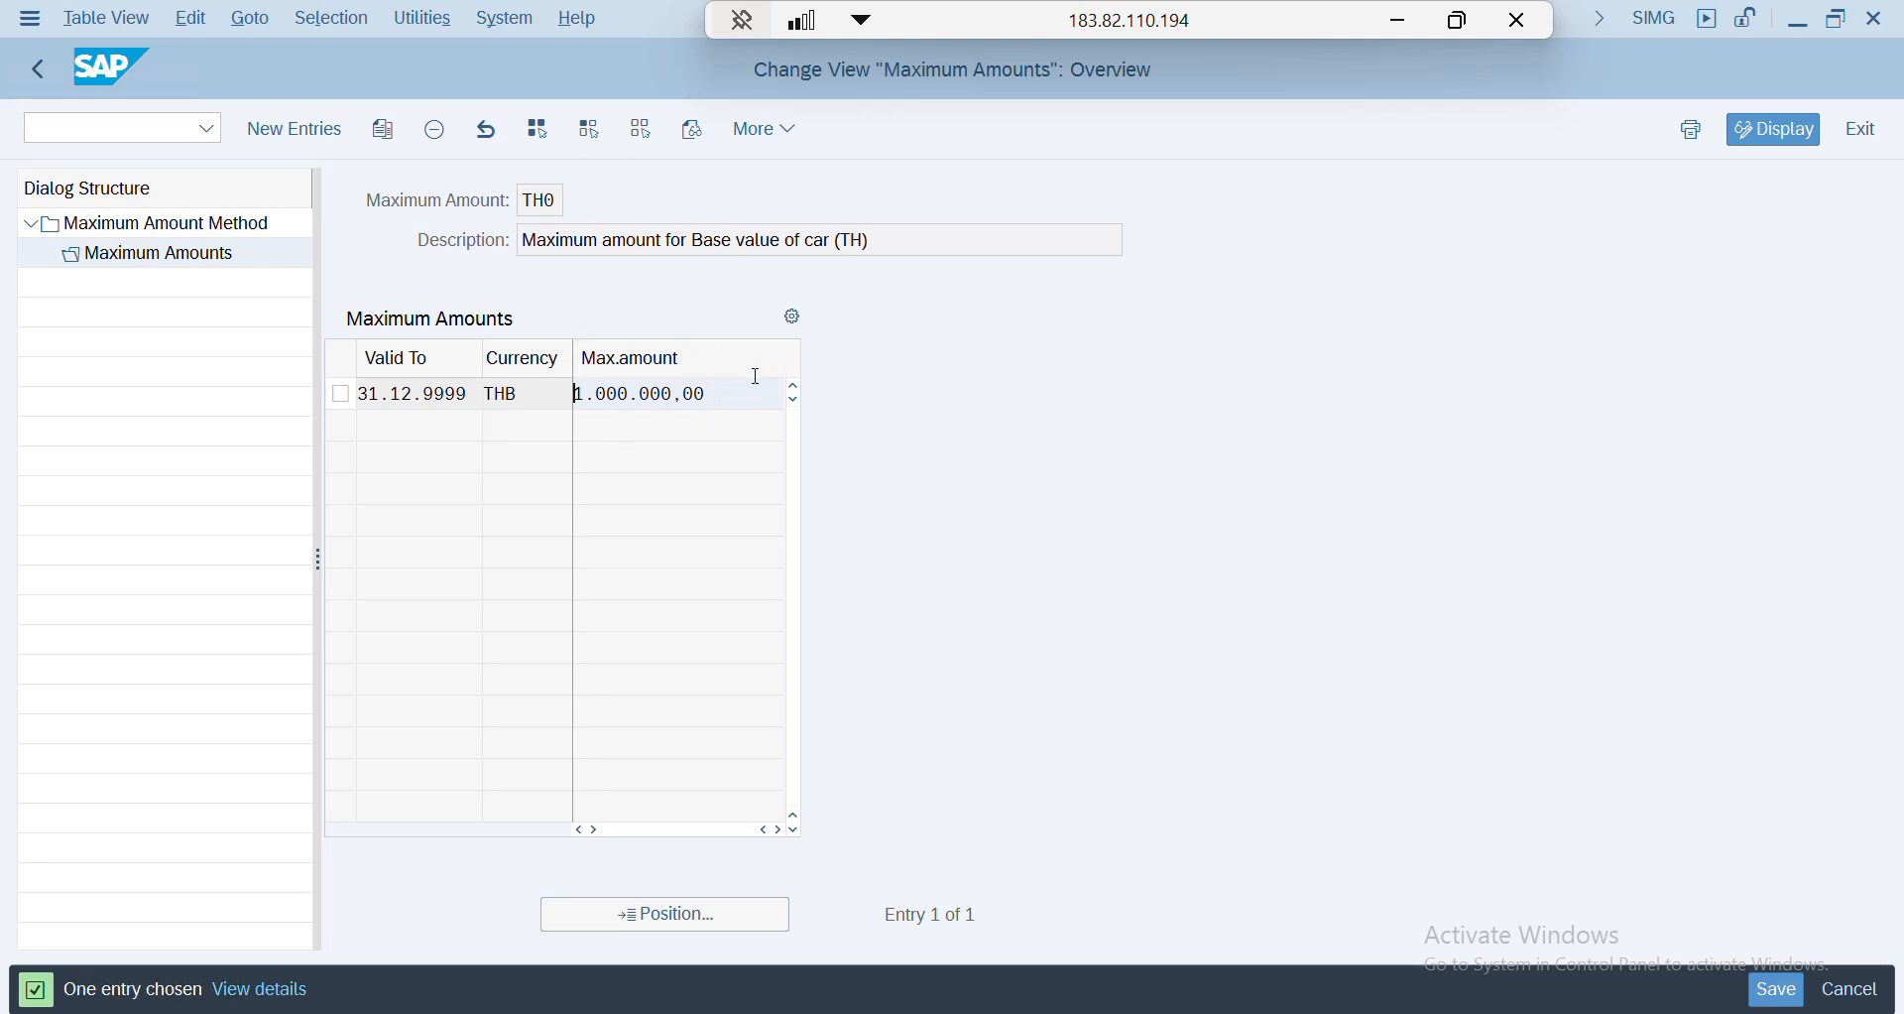
pyautogui.click(38, 69)
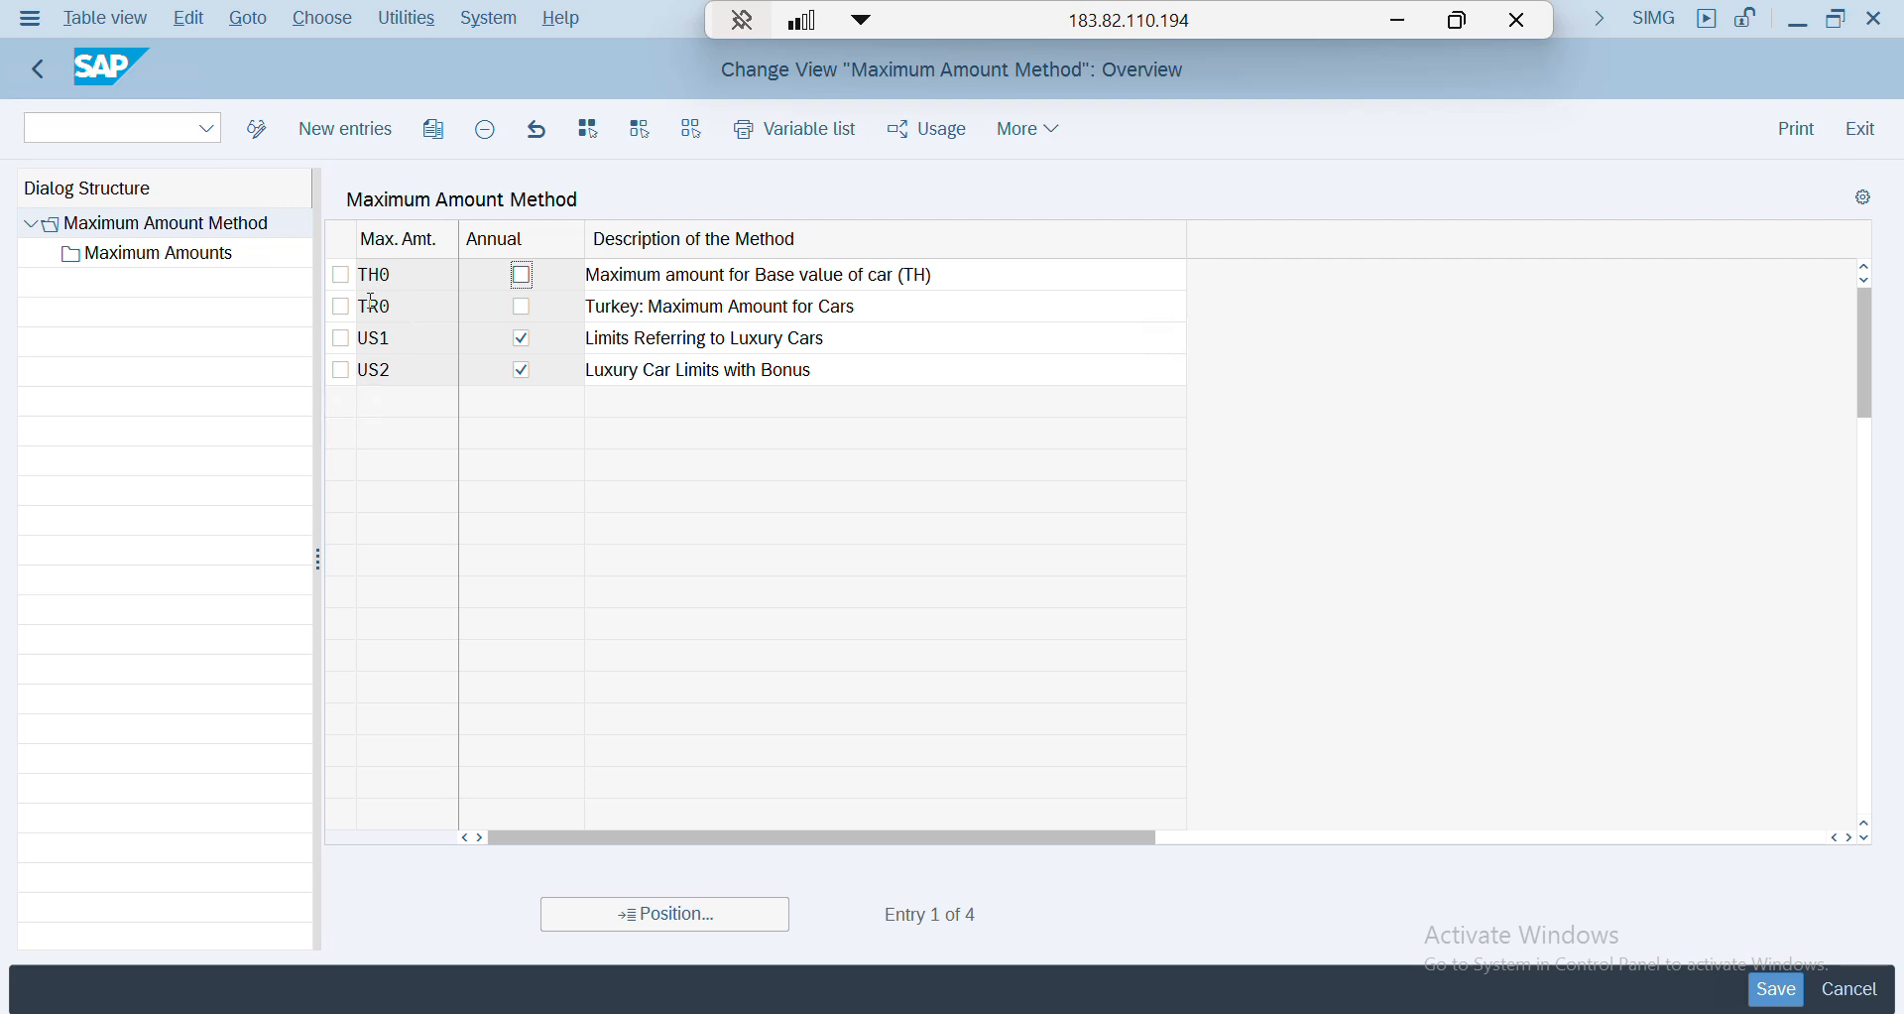
pyautogui.click(38, 70)
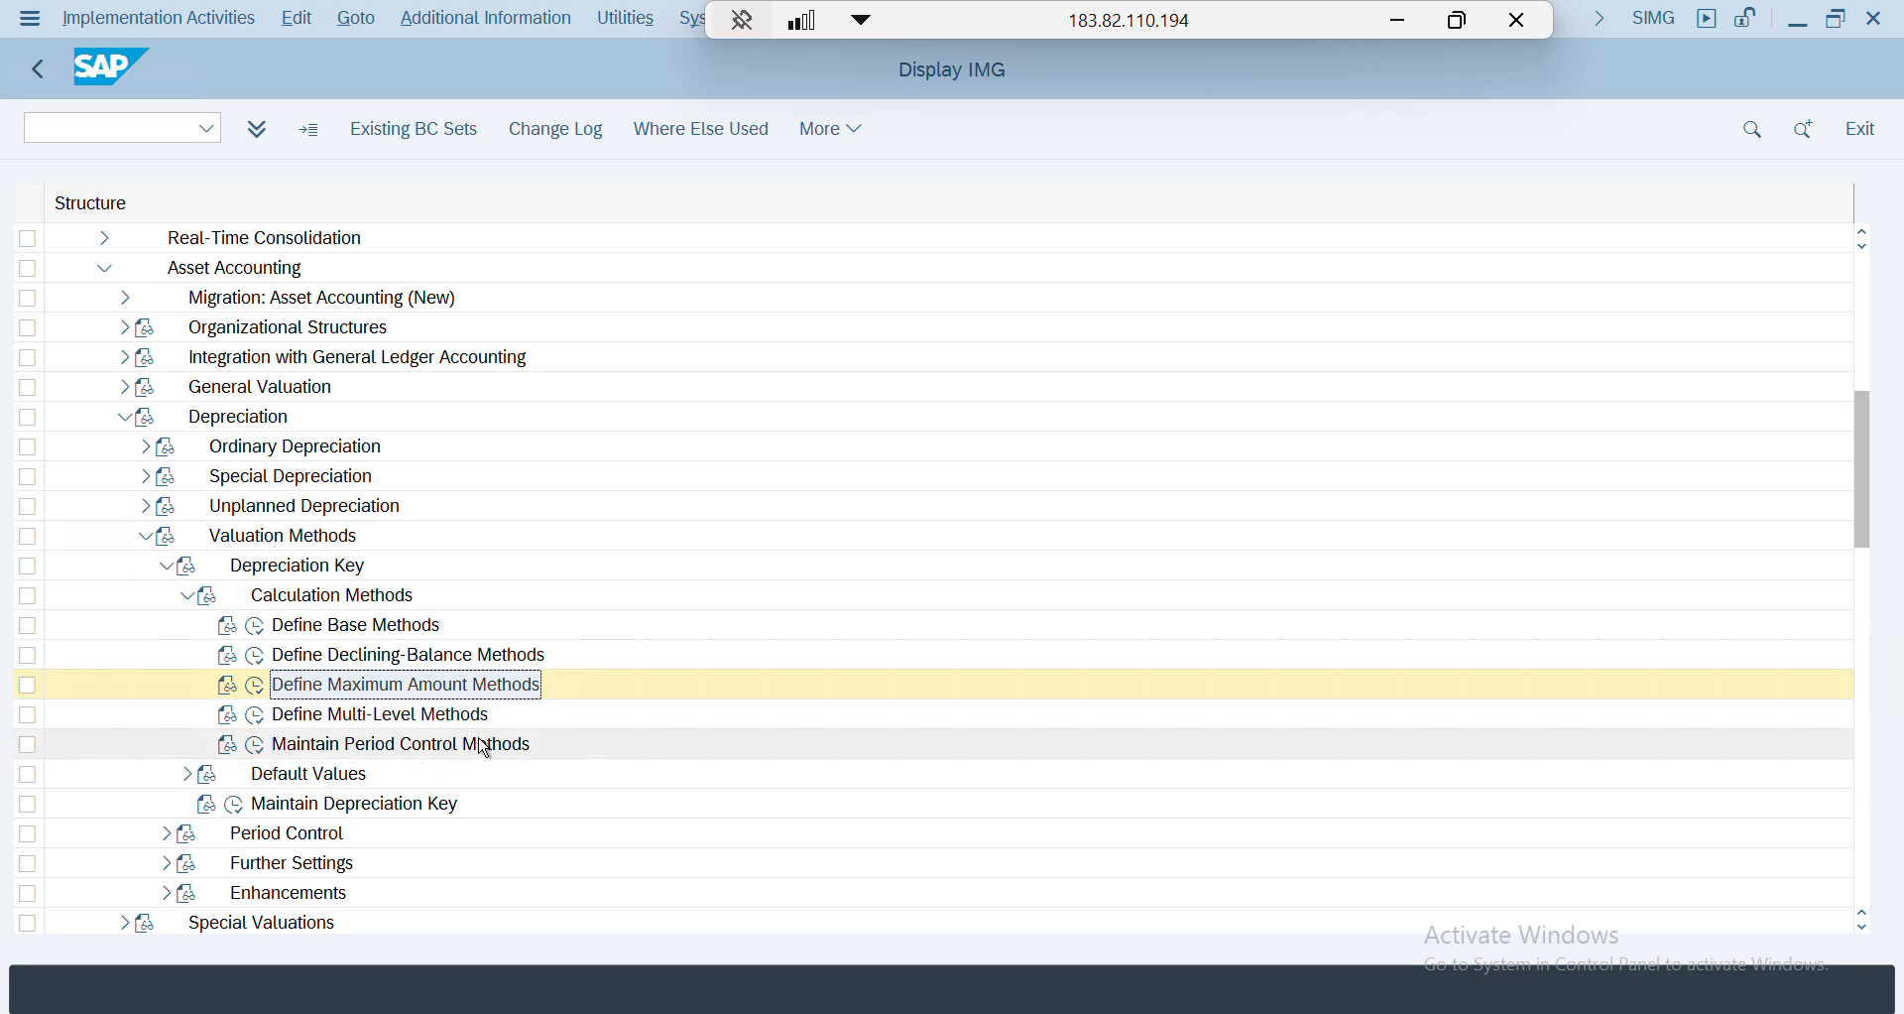
# - Open Define Multi-Level Methods and display the levels of multilevel method 003
pyautogui.click(260, 718)
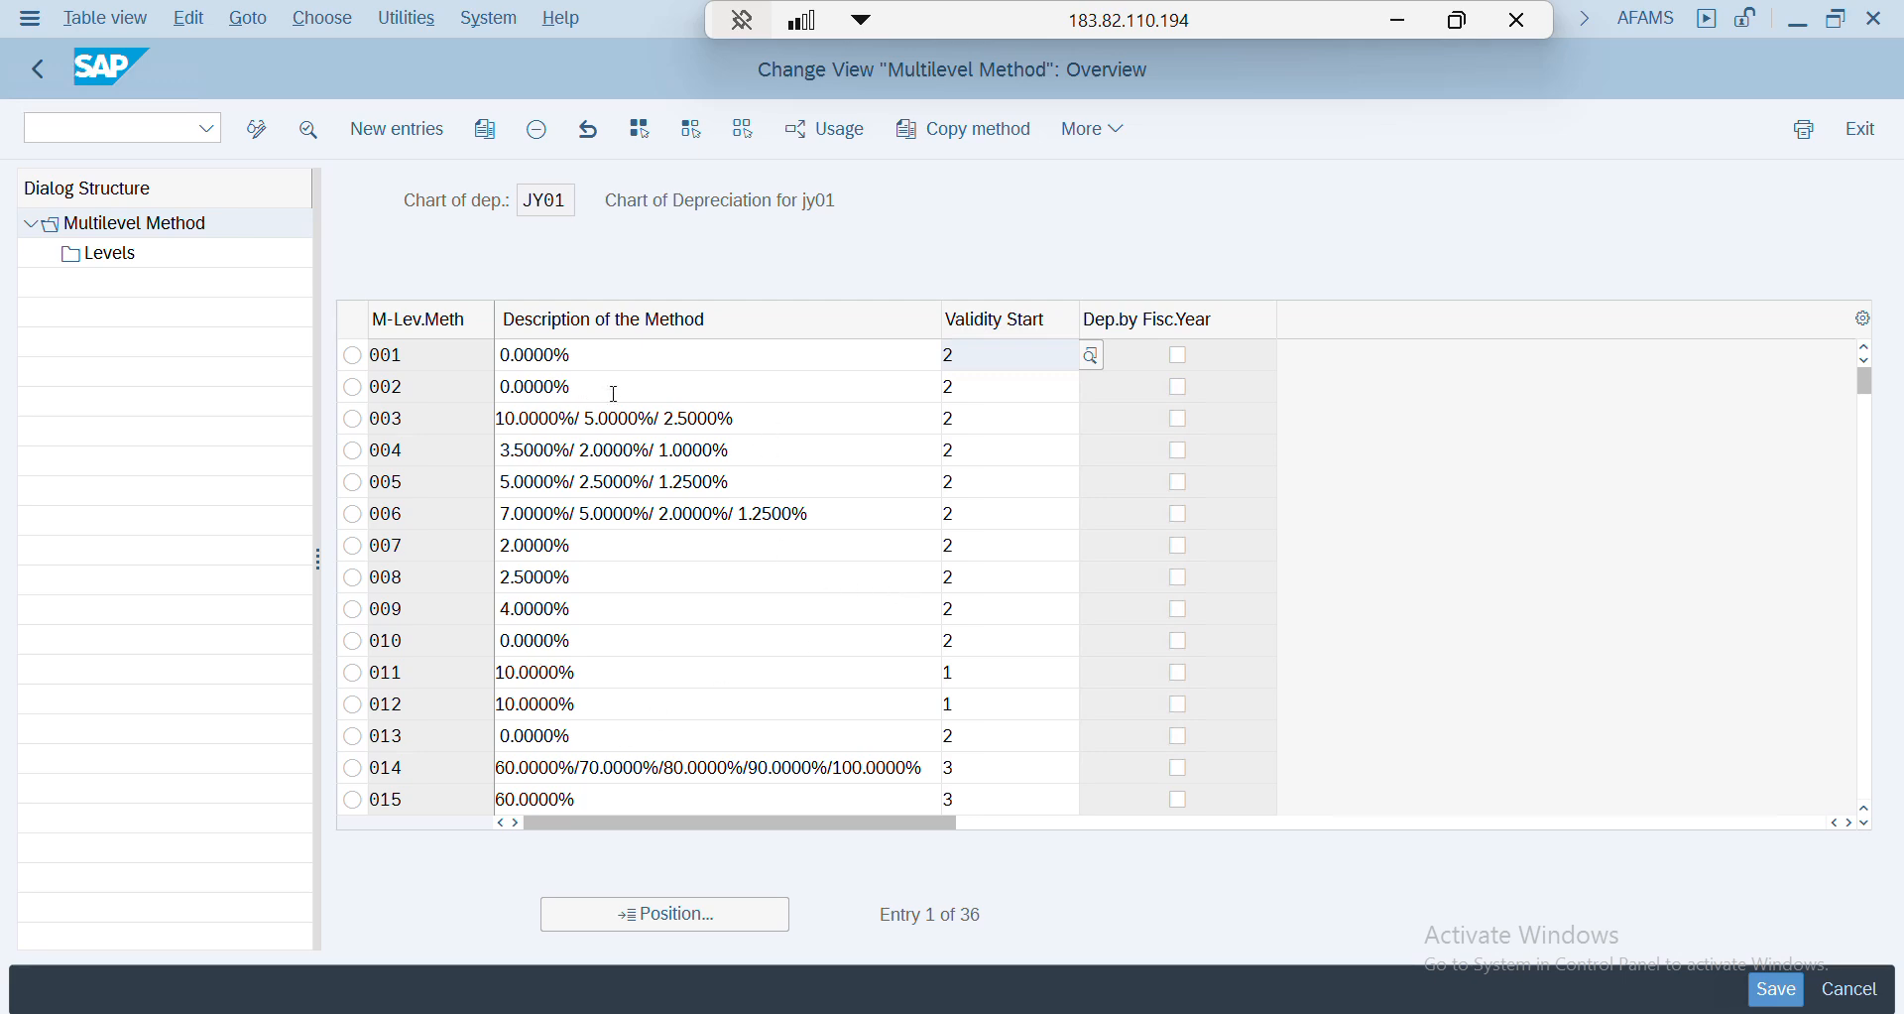
pyautogui.click(352, 420)
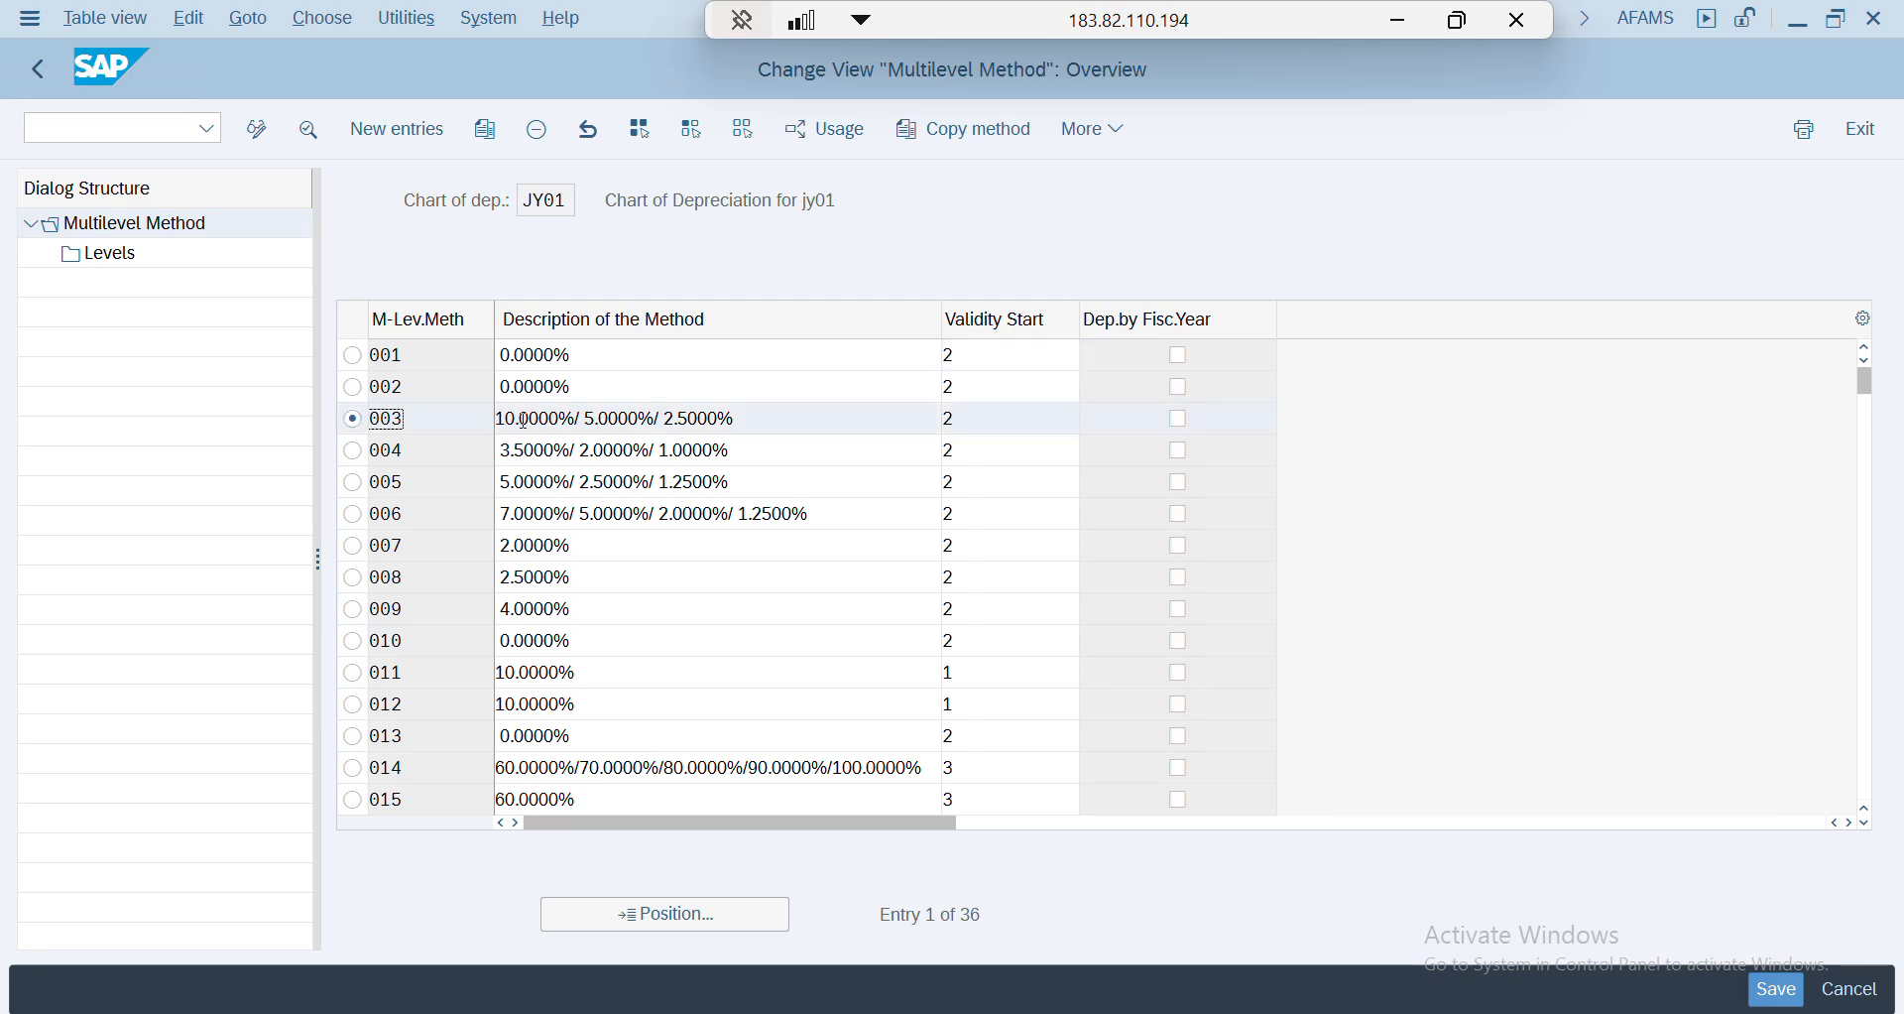
pyautogui.click(111, 262)
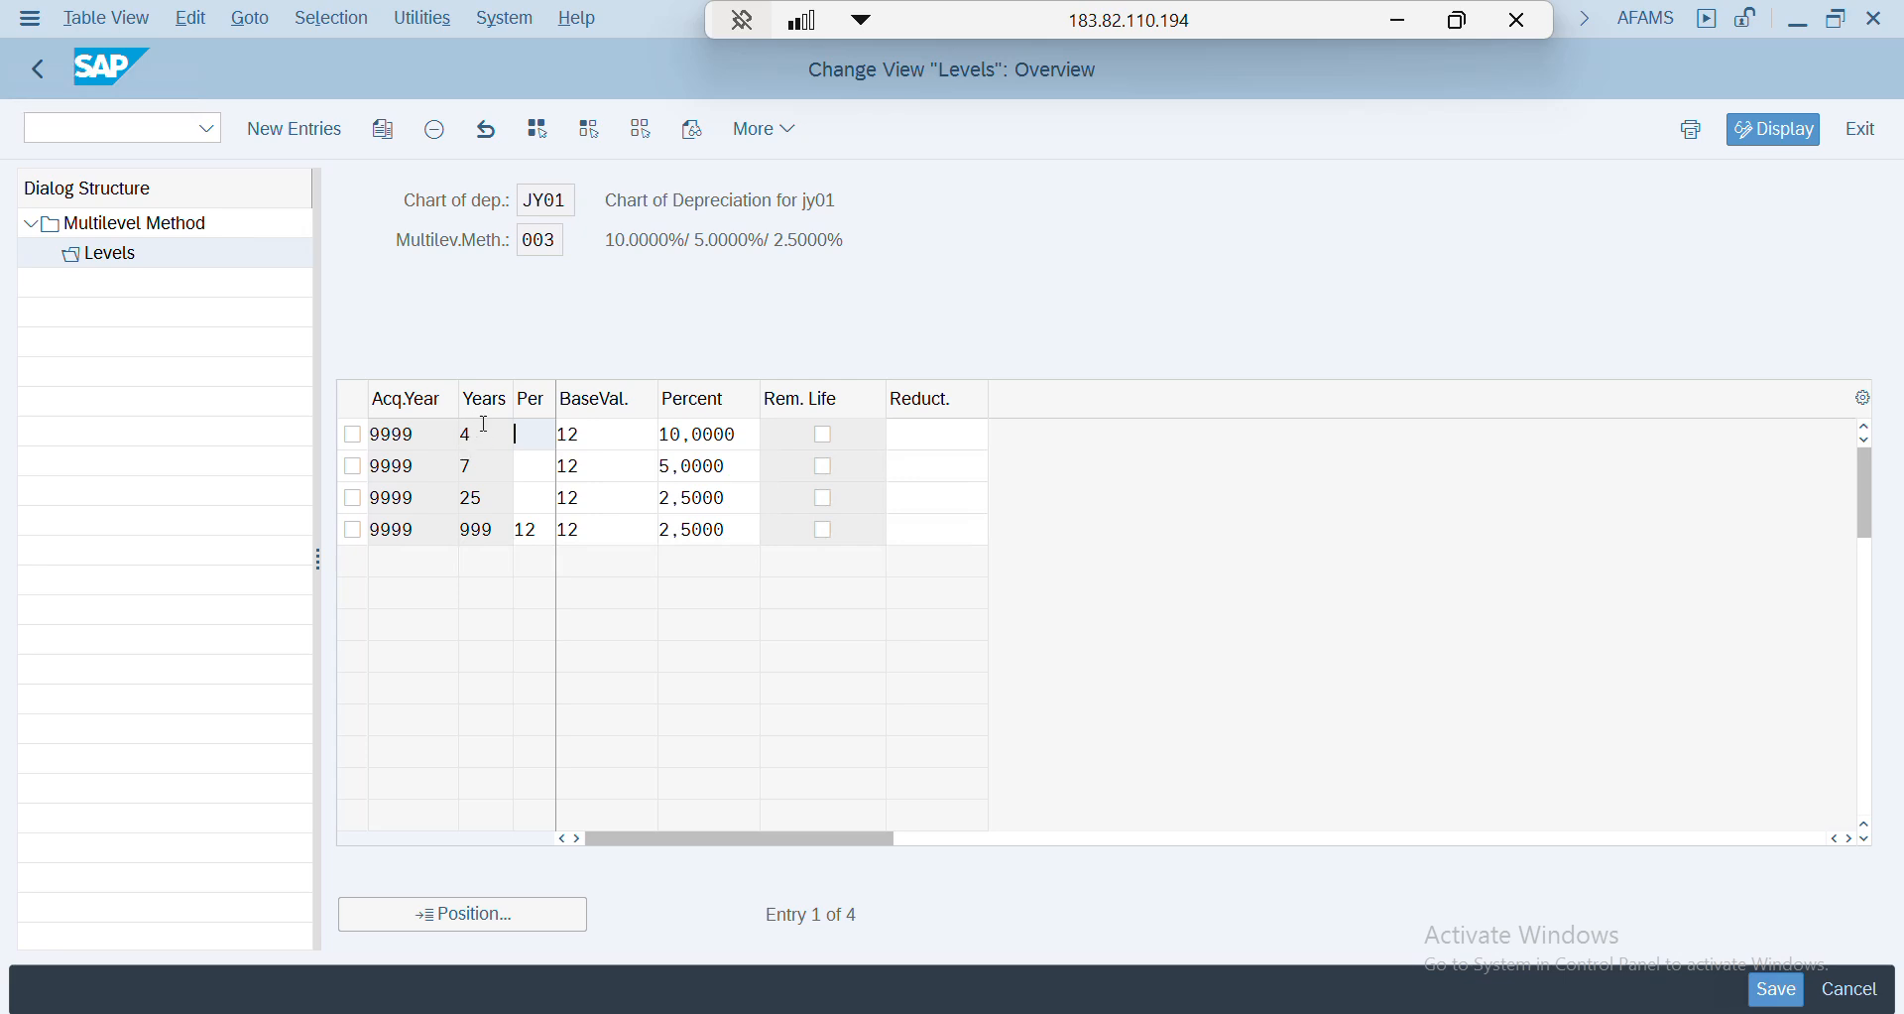
# - List the possible base value keys for the first level and widen the list to show the full descriptions
pyautogui.click(583, 435)
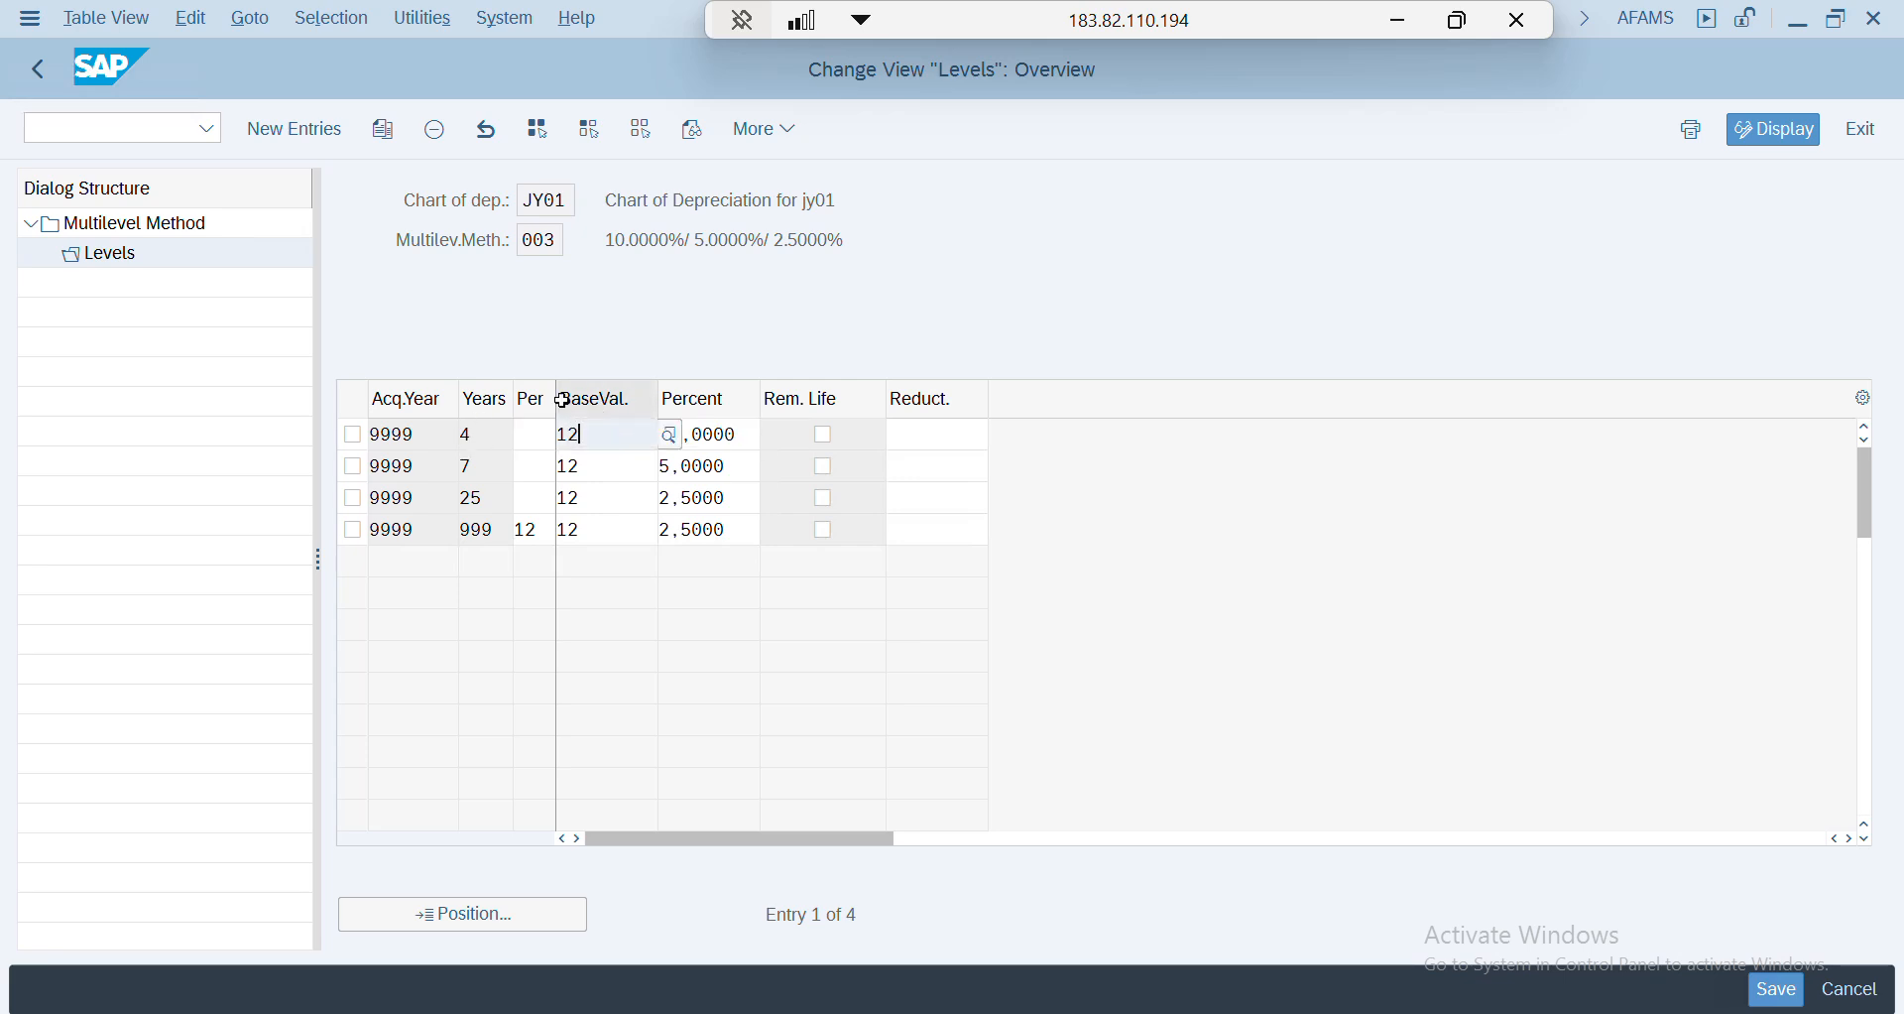
pyautogui.click(654, 436)
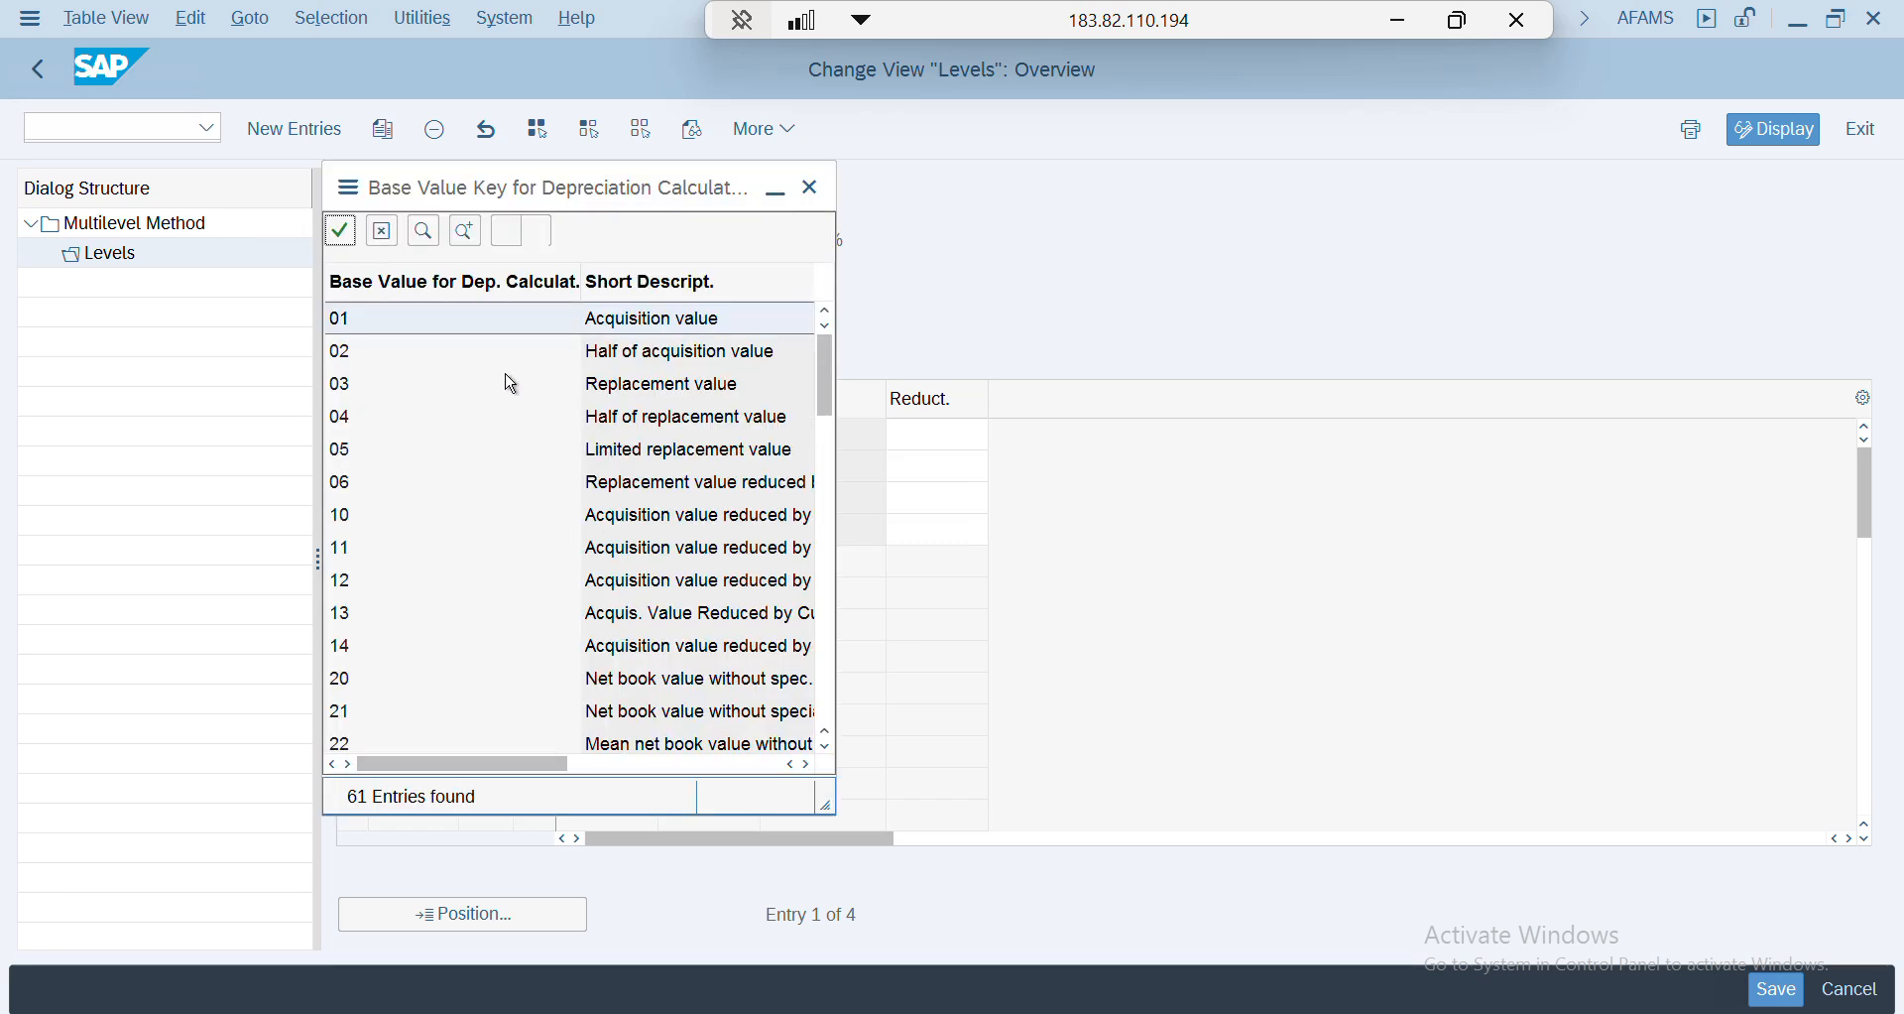
pyautogui.moveTo(664, 185); pyautogui.dragTo(1193, 176)
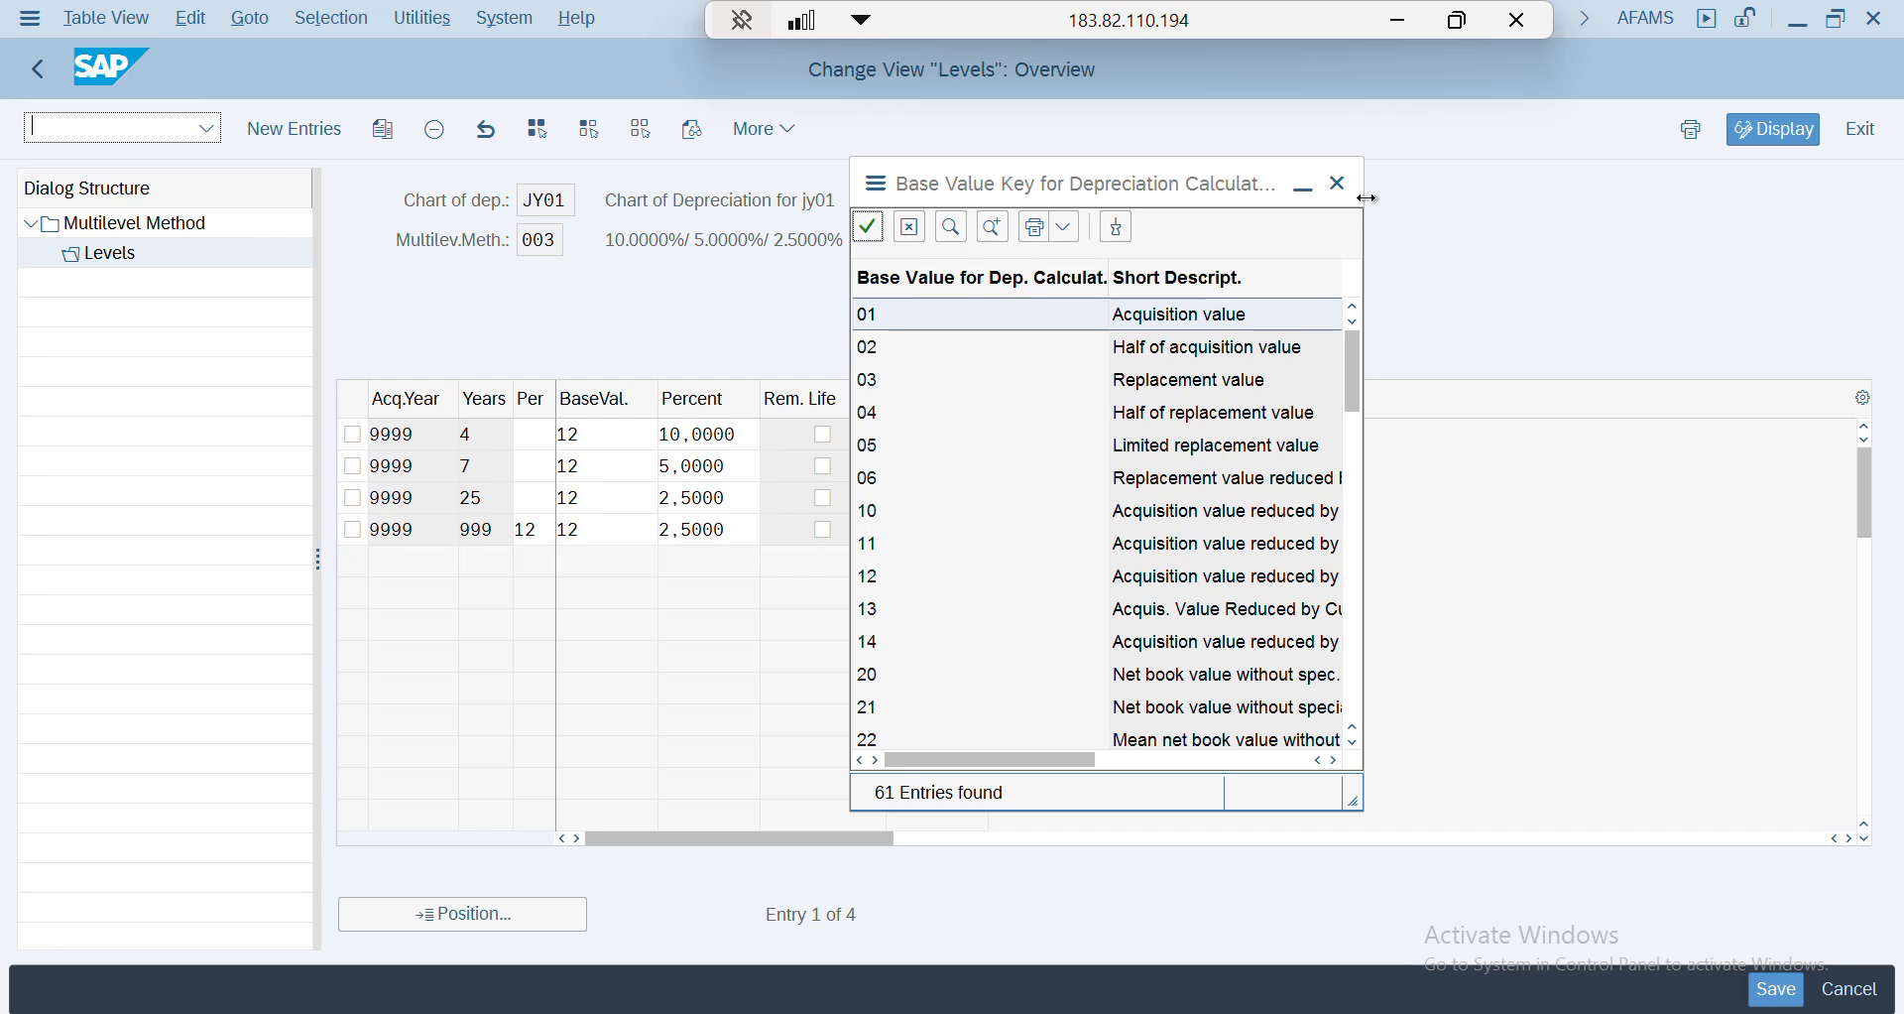
pyautogui.moveTo(1365, 206); pyautogui.dragTo(1718, 218)
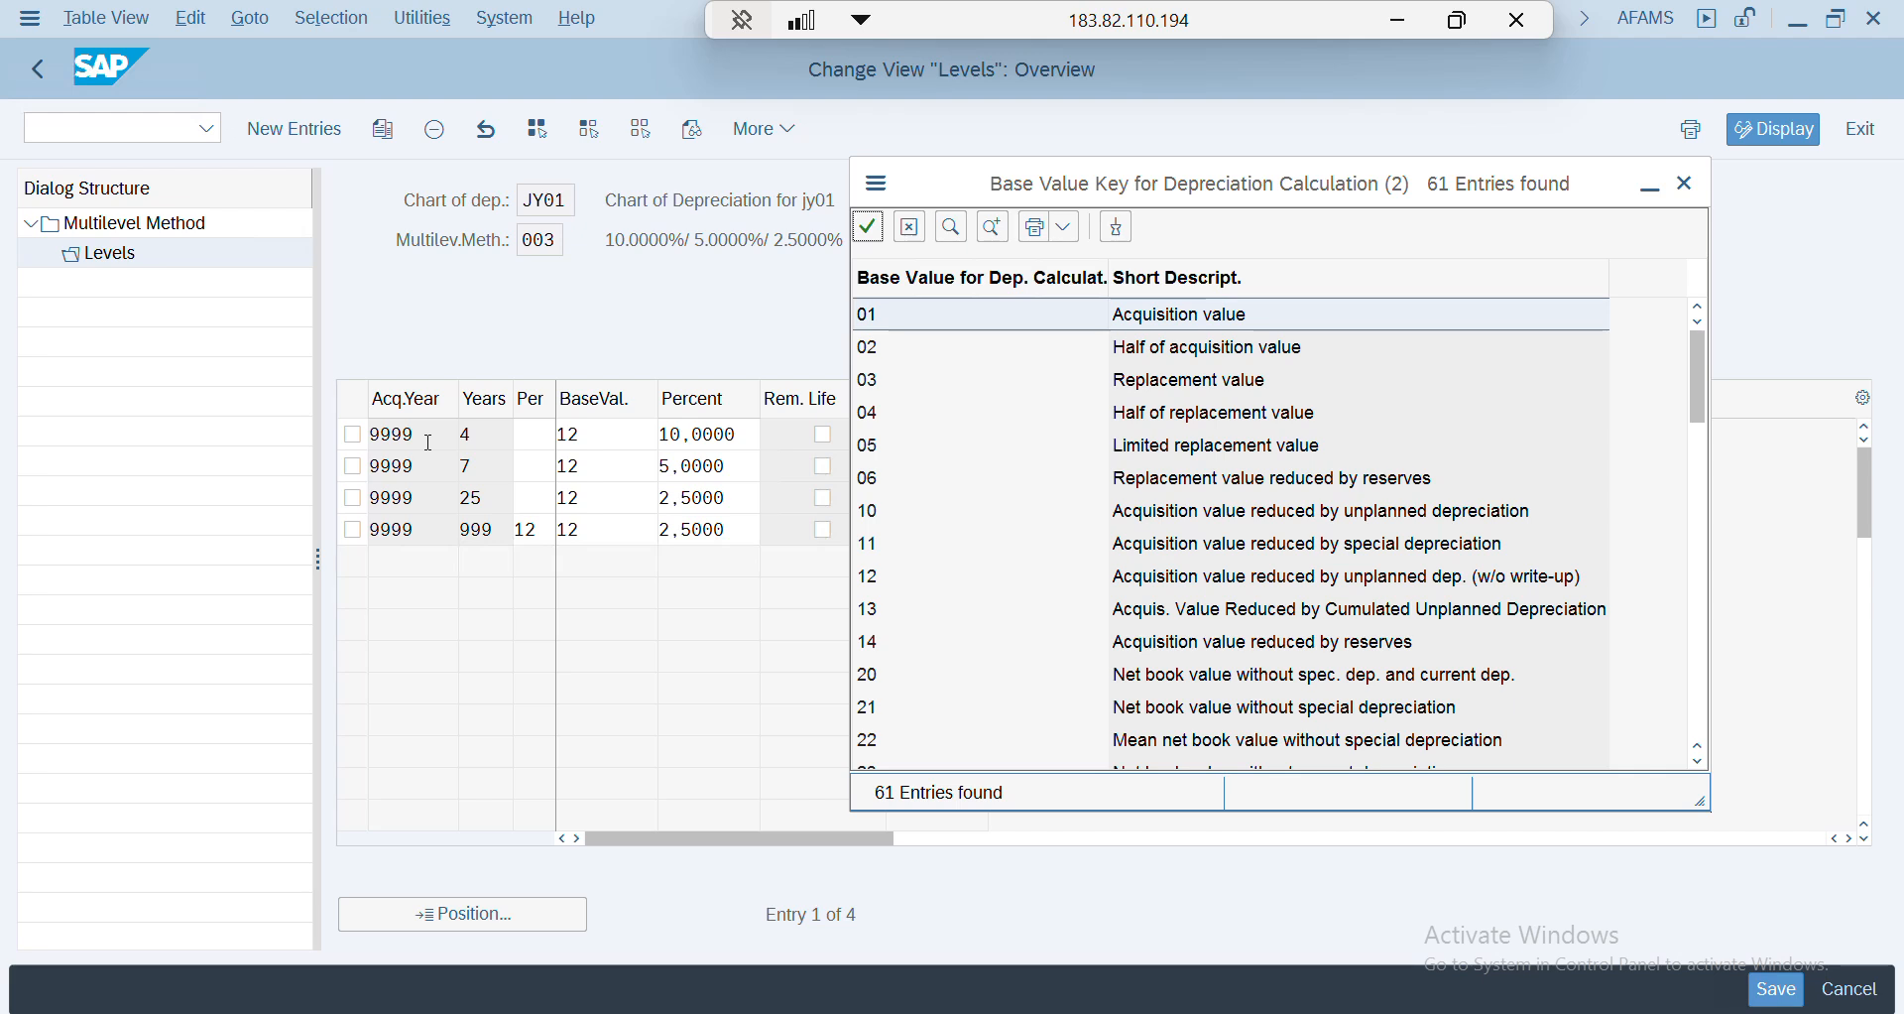
# - Review the years and percentages of method 003's first two levels, closing the base value list, and return to the multilevel method overview
pyautogui.moveTo(427, 440); pyautogui.dragTo(371, 443)
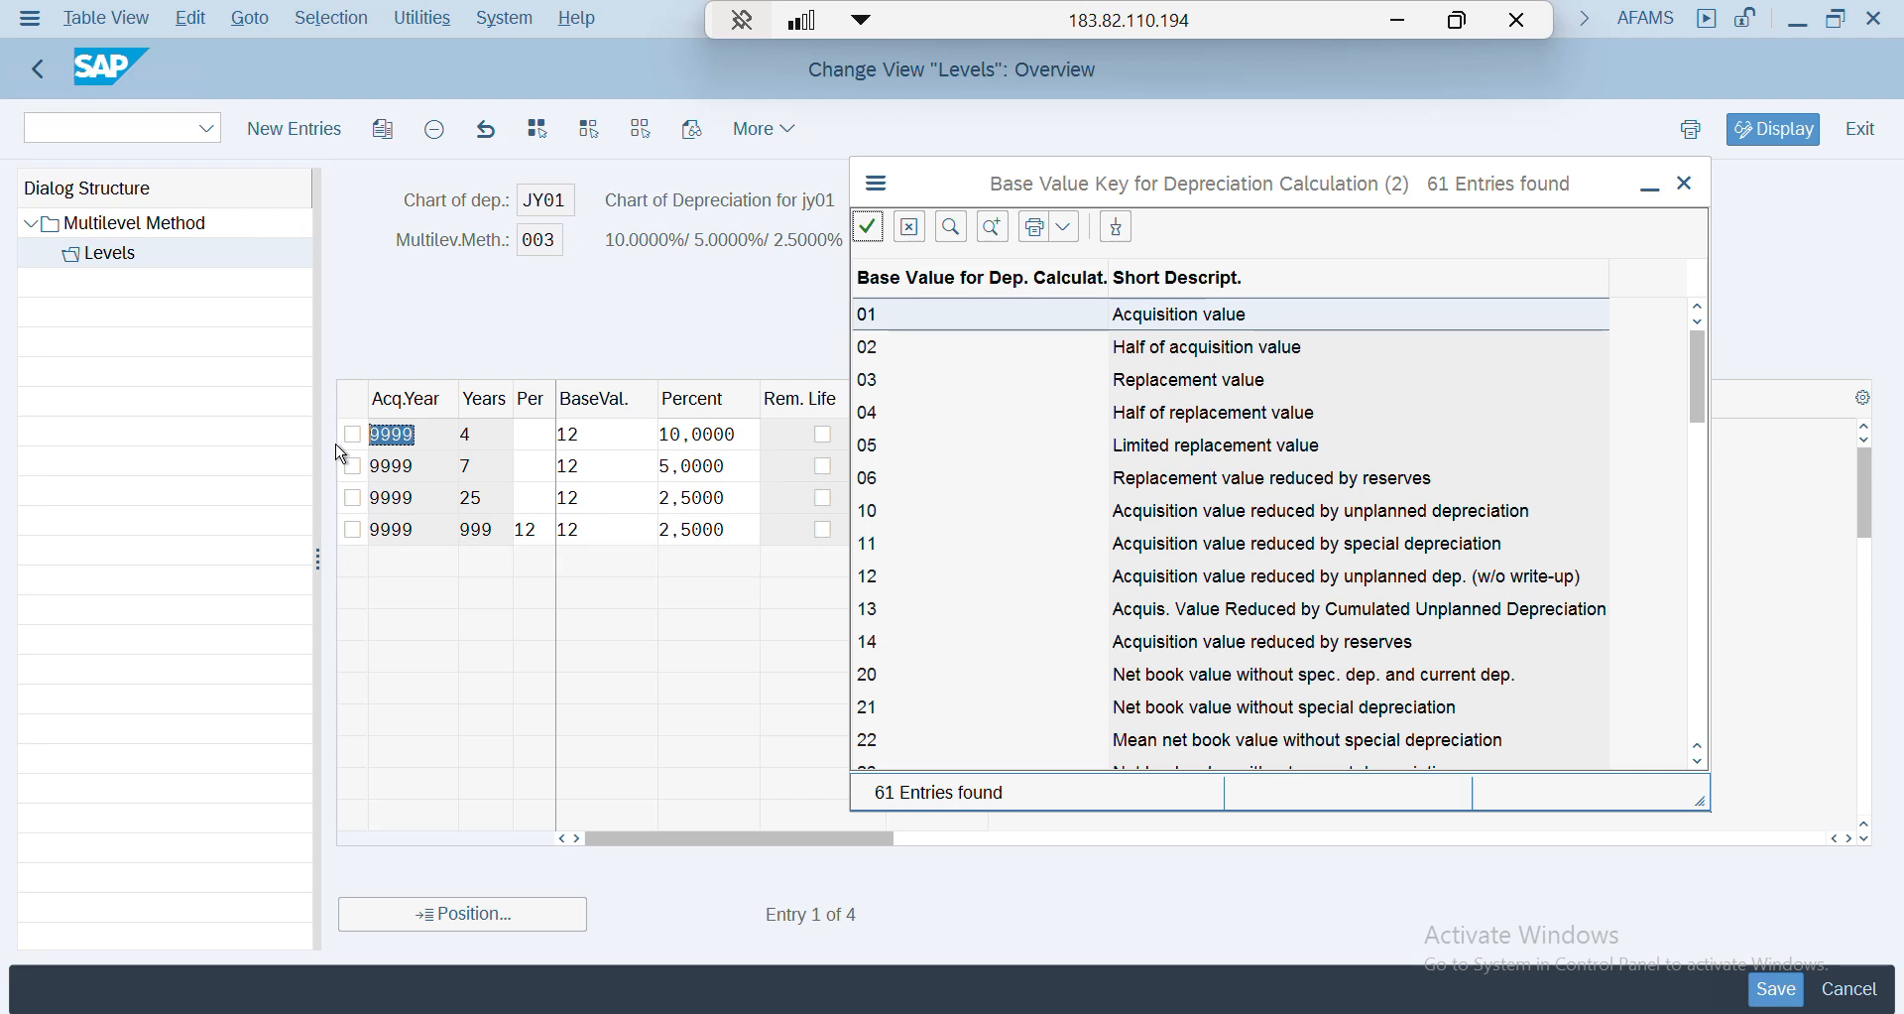
pyautogui.doubleClick(465, 437)
pyautogui.doubleClick(738, 437)
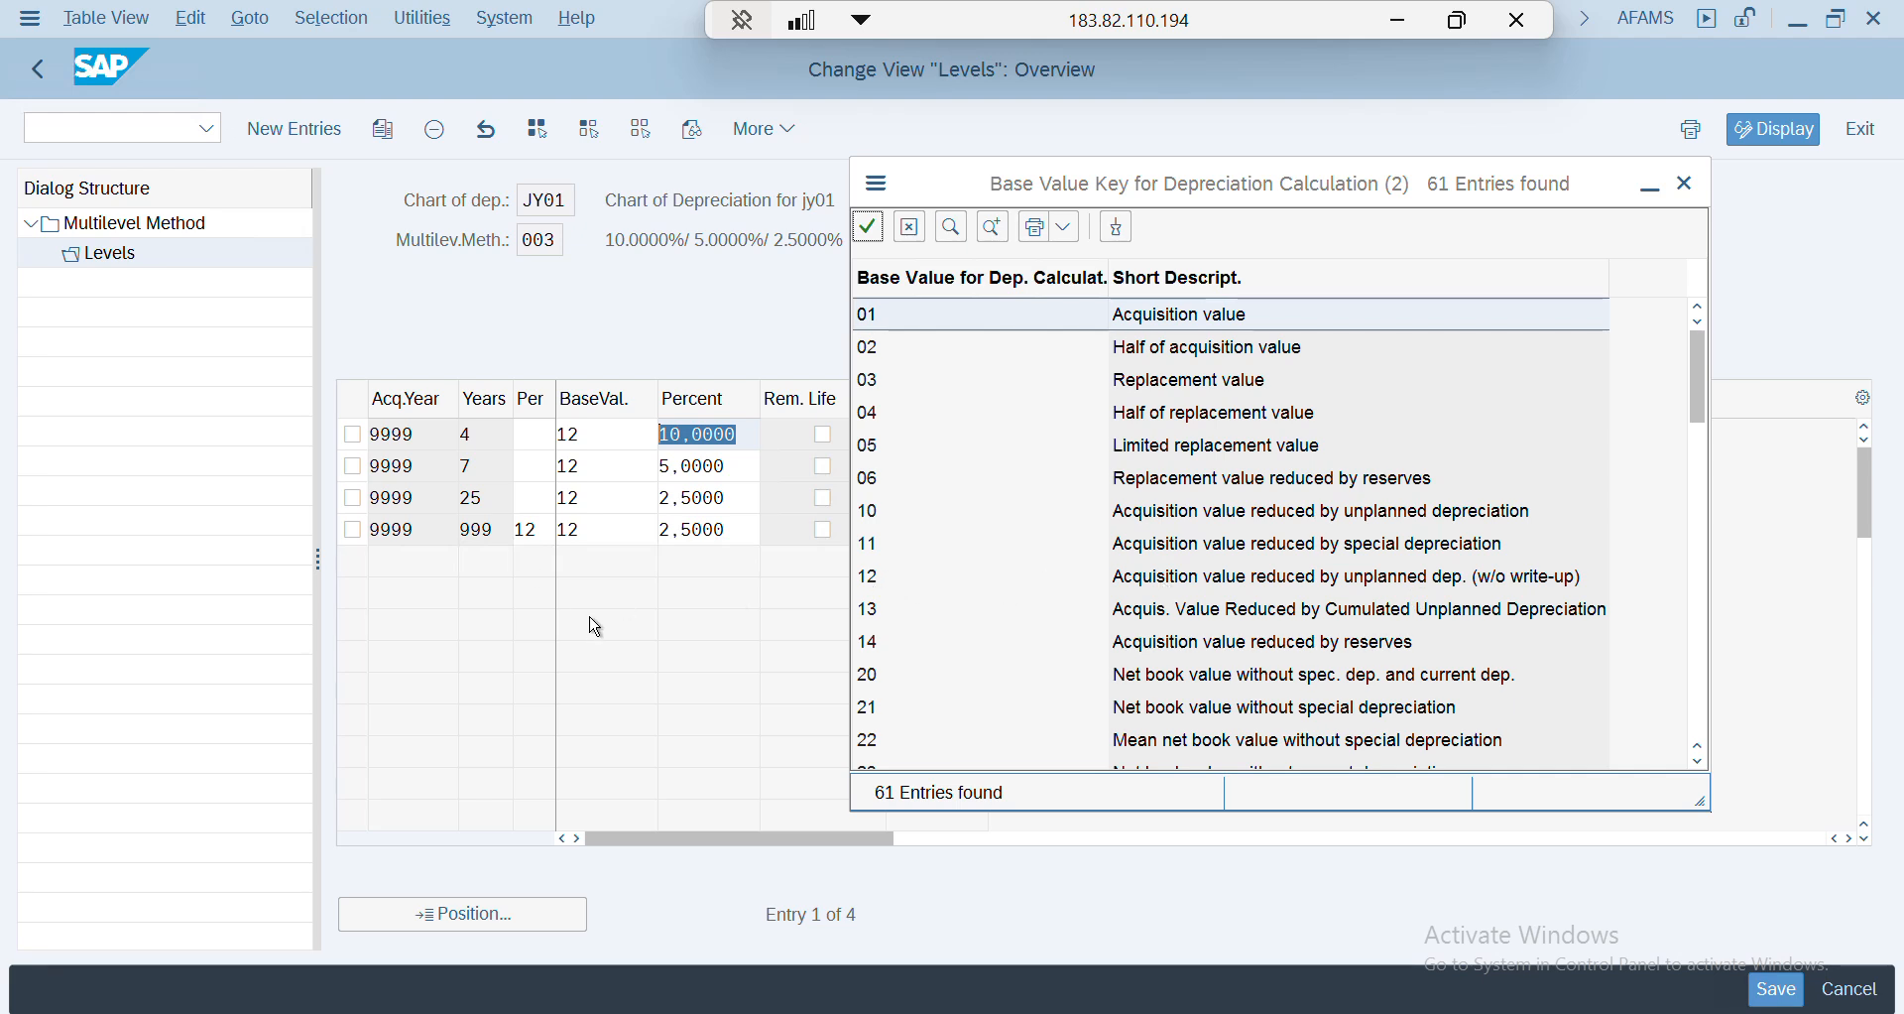
pyautogui.click(1688, 184)
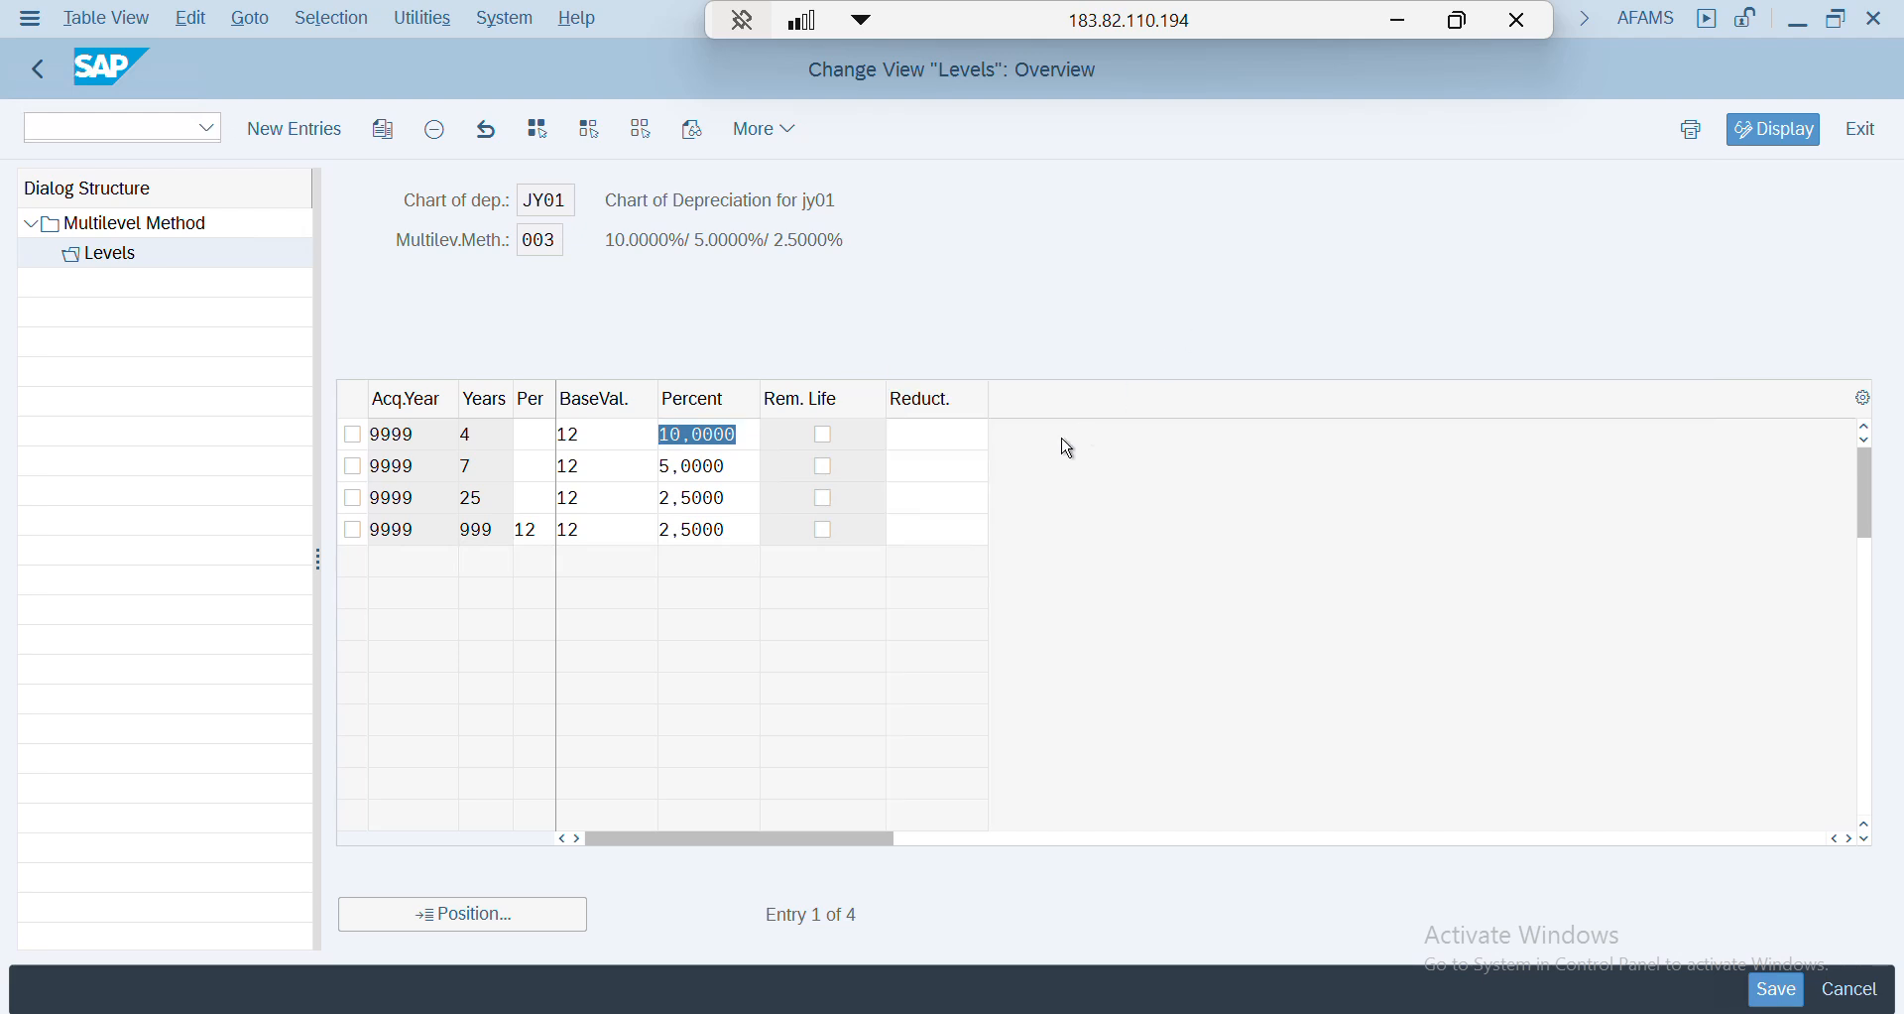
pyautogui.doubleClick(472, 467)
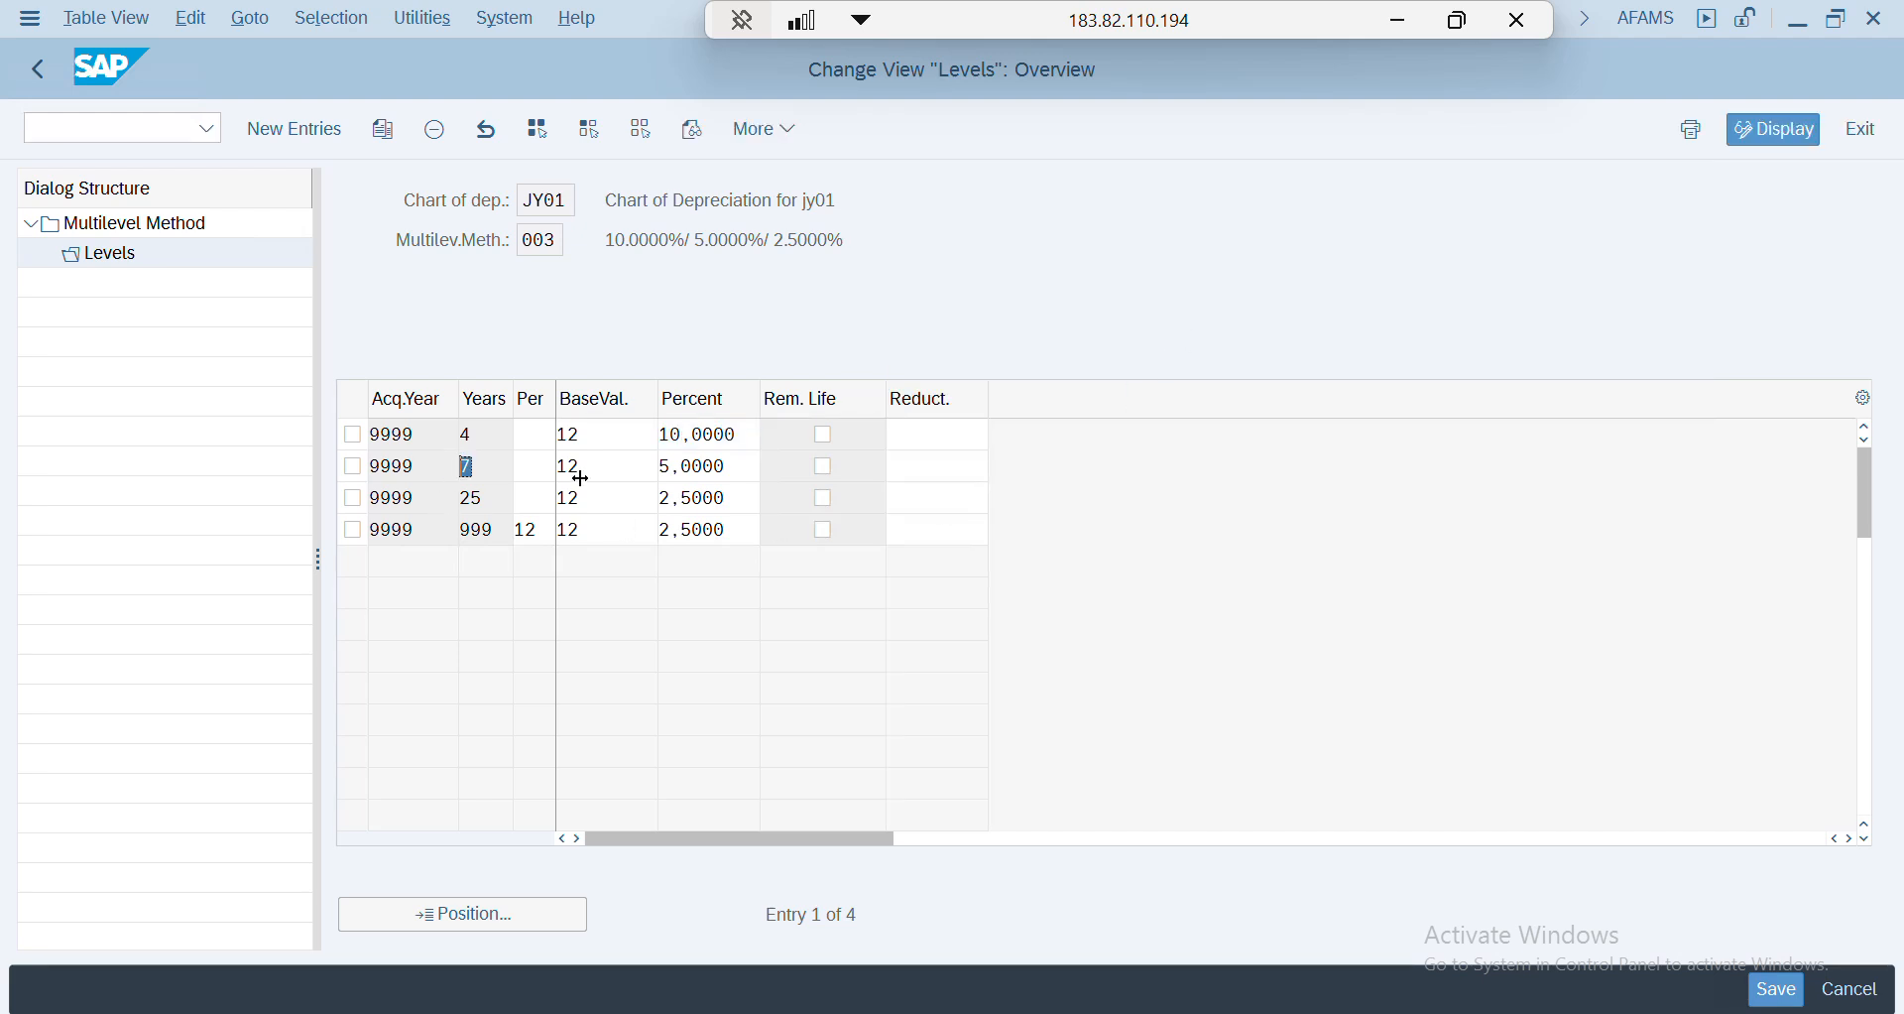
pyautogui.doubleClick(720, 466)
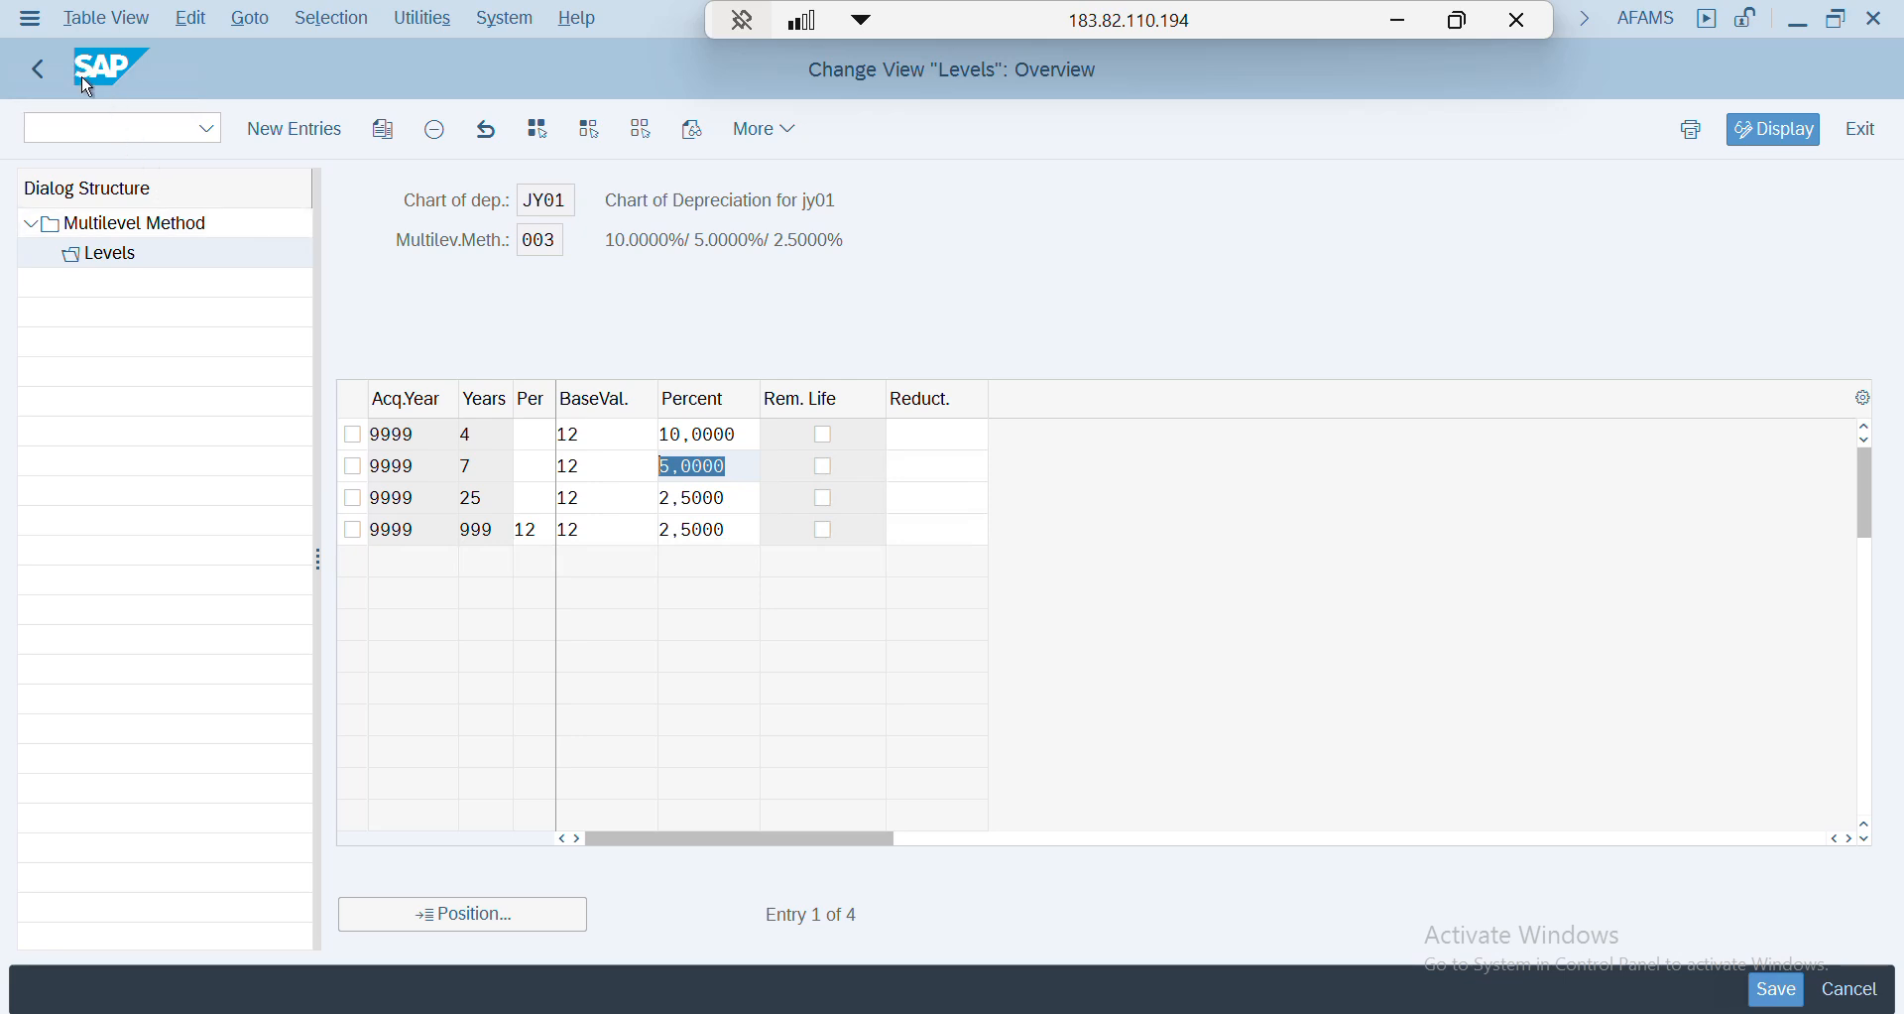
pyautogui.click(37, 66)
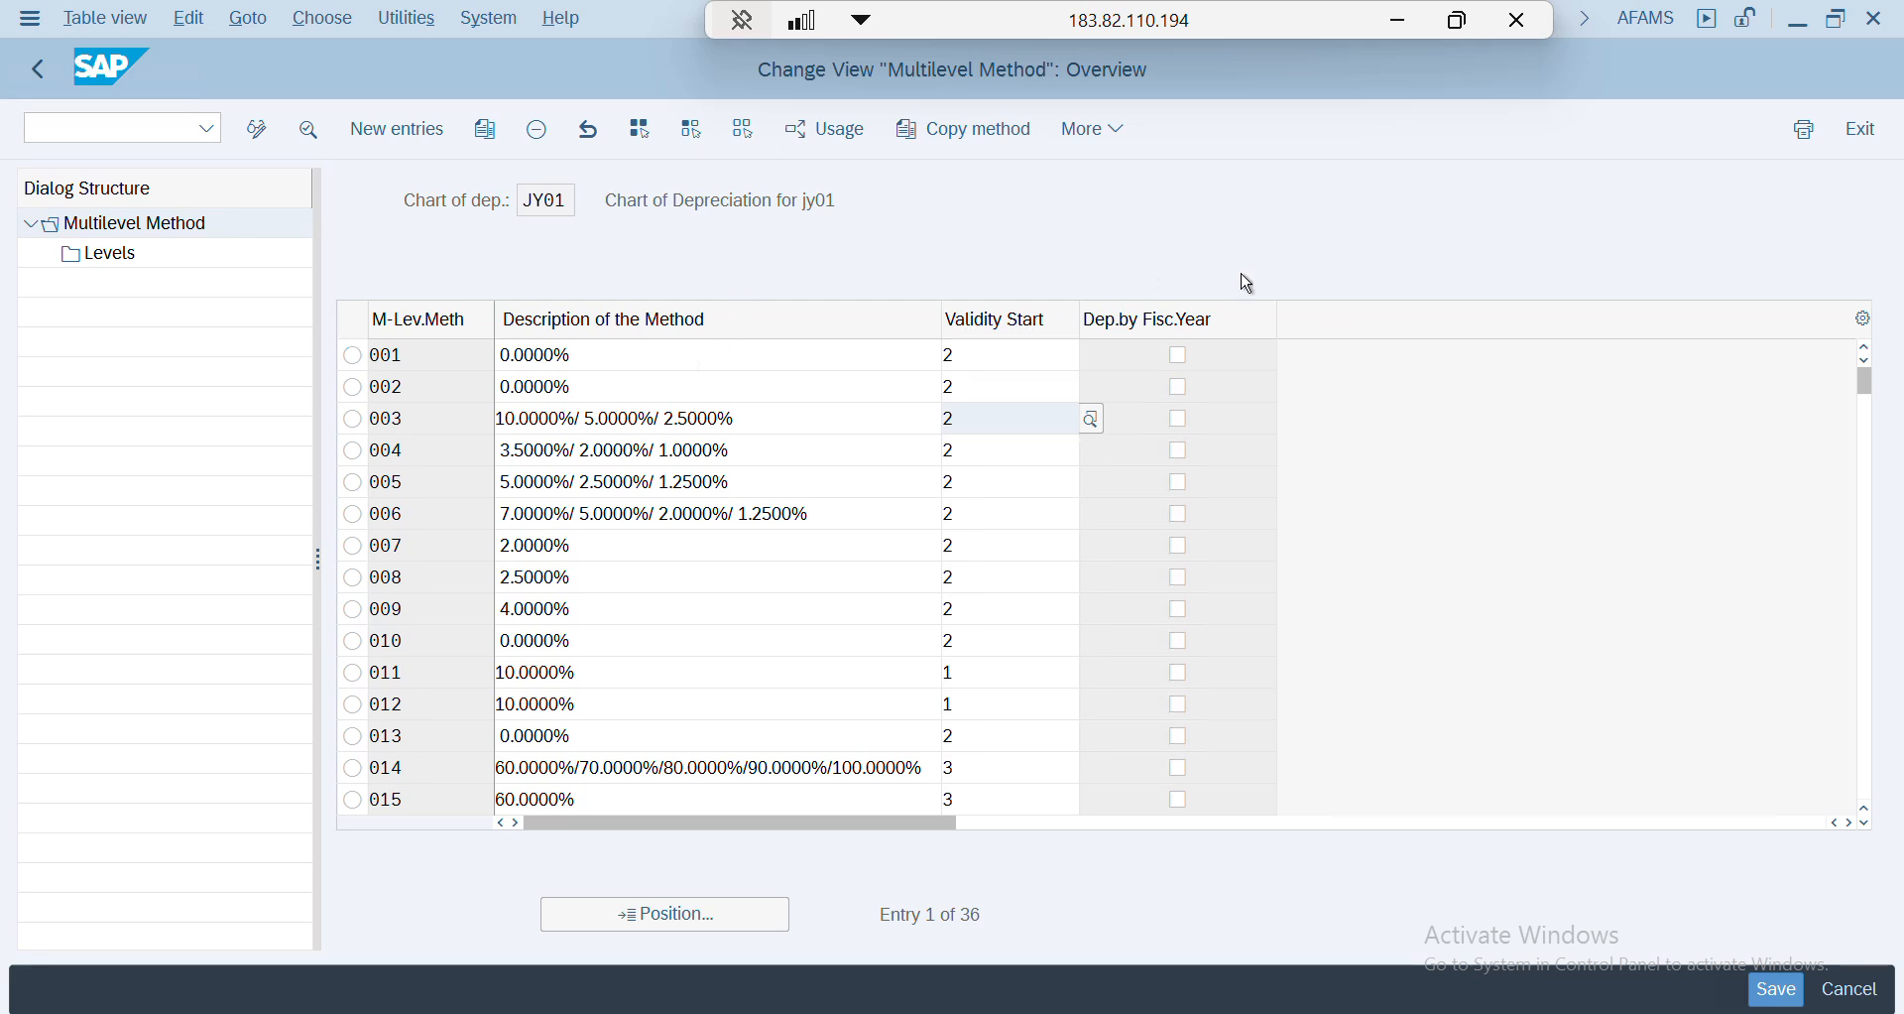
# - Review the details and levels of multilevel method 001, return to the IMG and reopen Define Multi-Level Methods
pyautogui.click(353, 357)
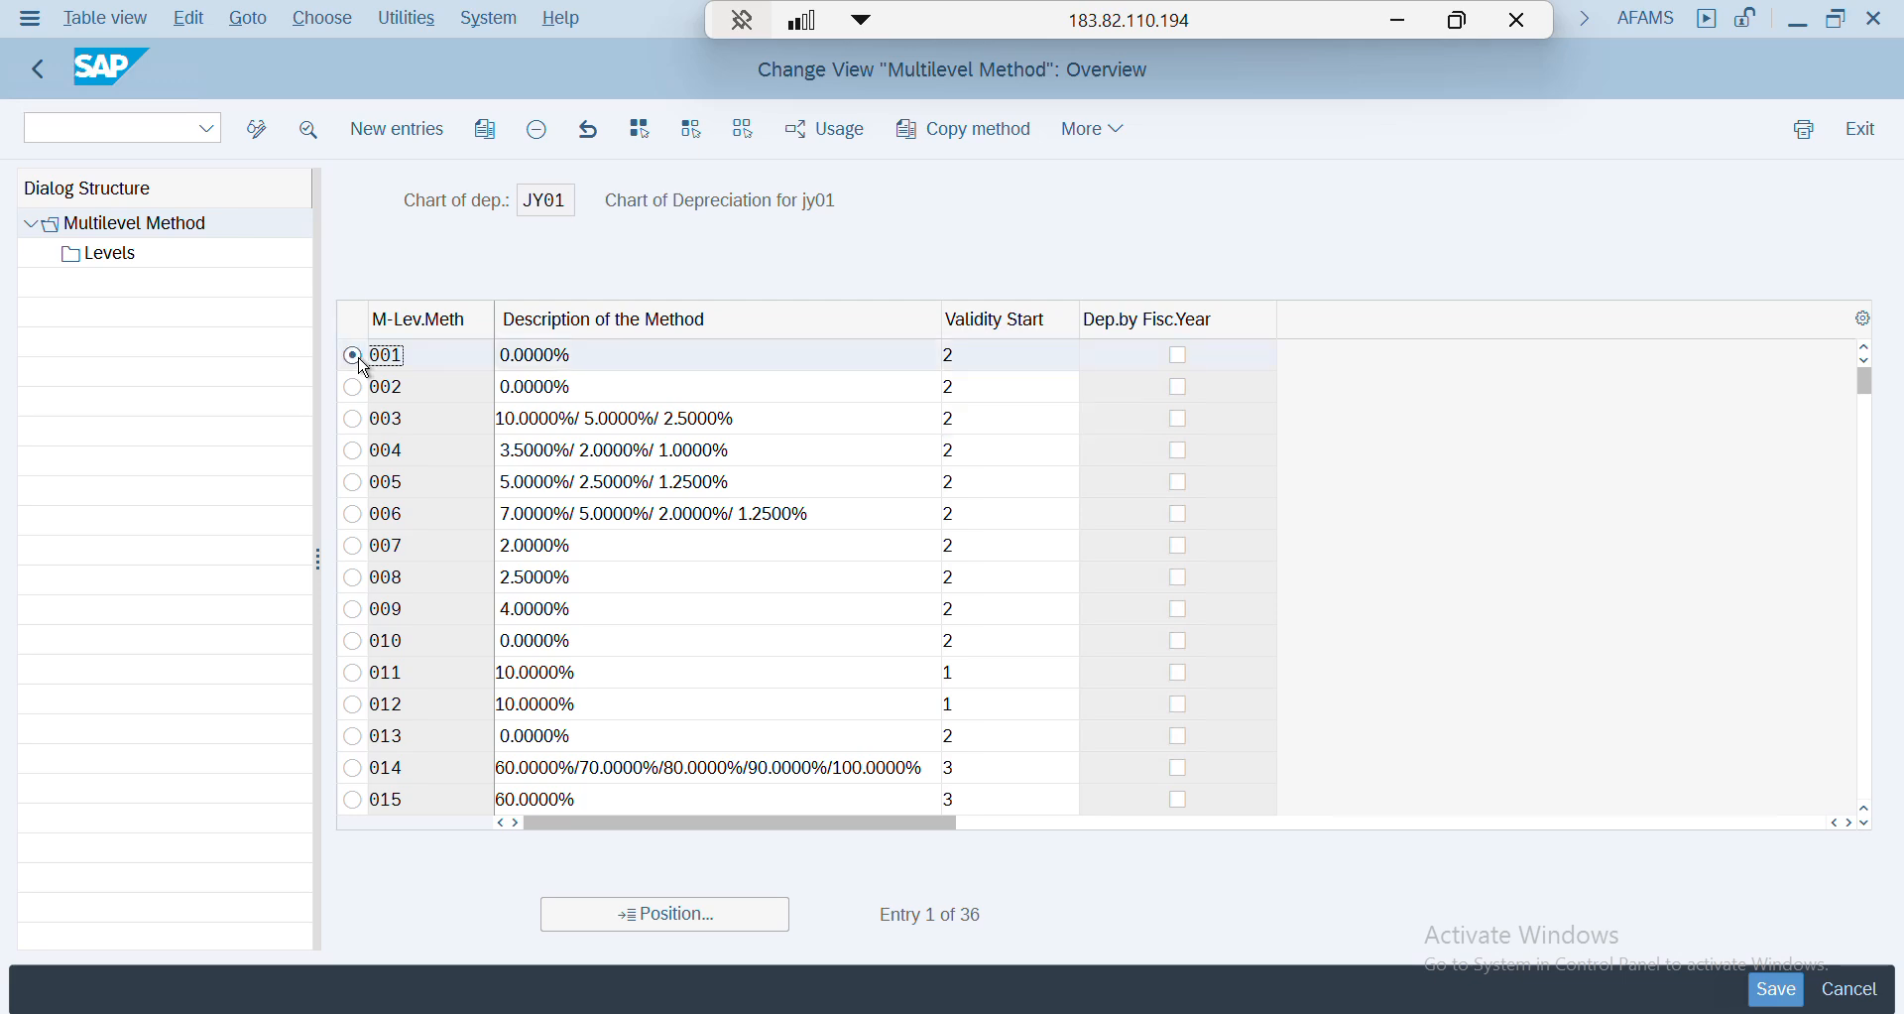
pyautogui.doubleClick(451, 355)
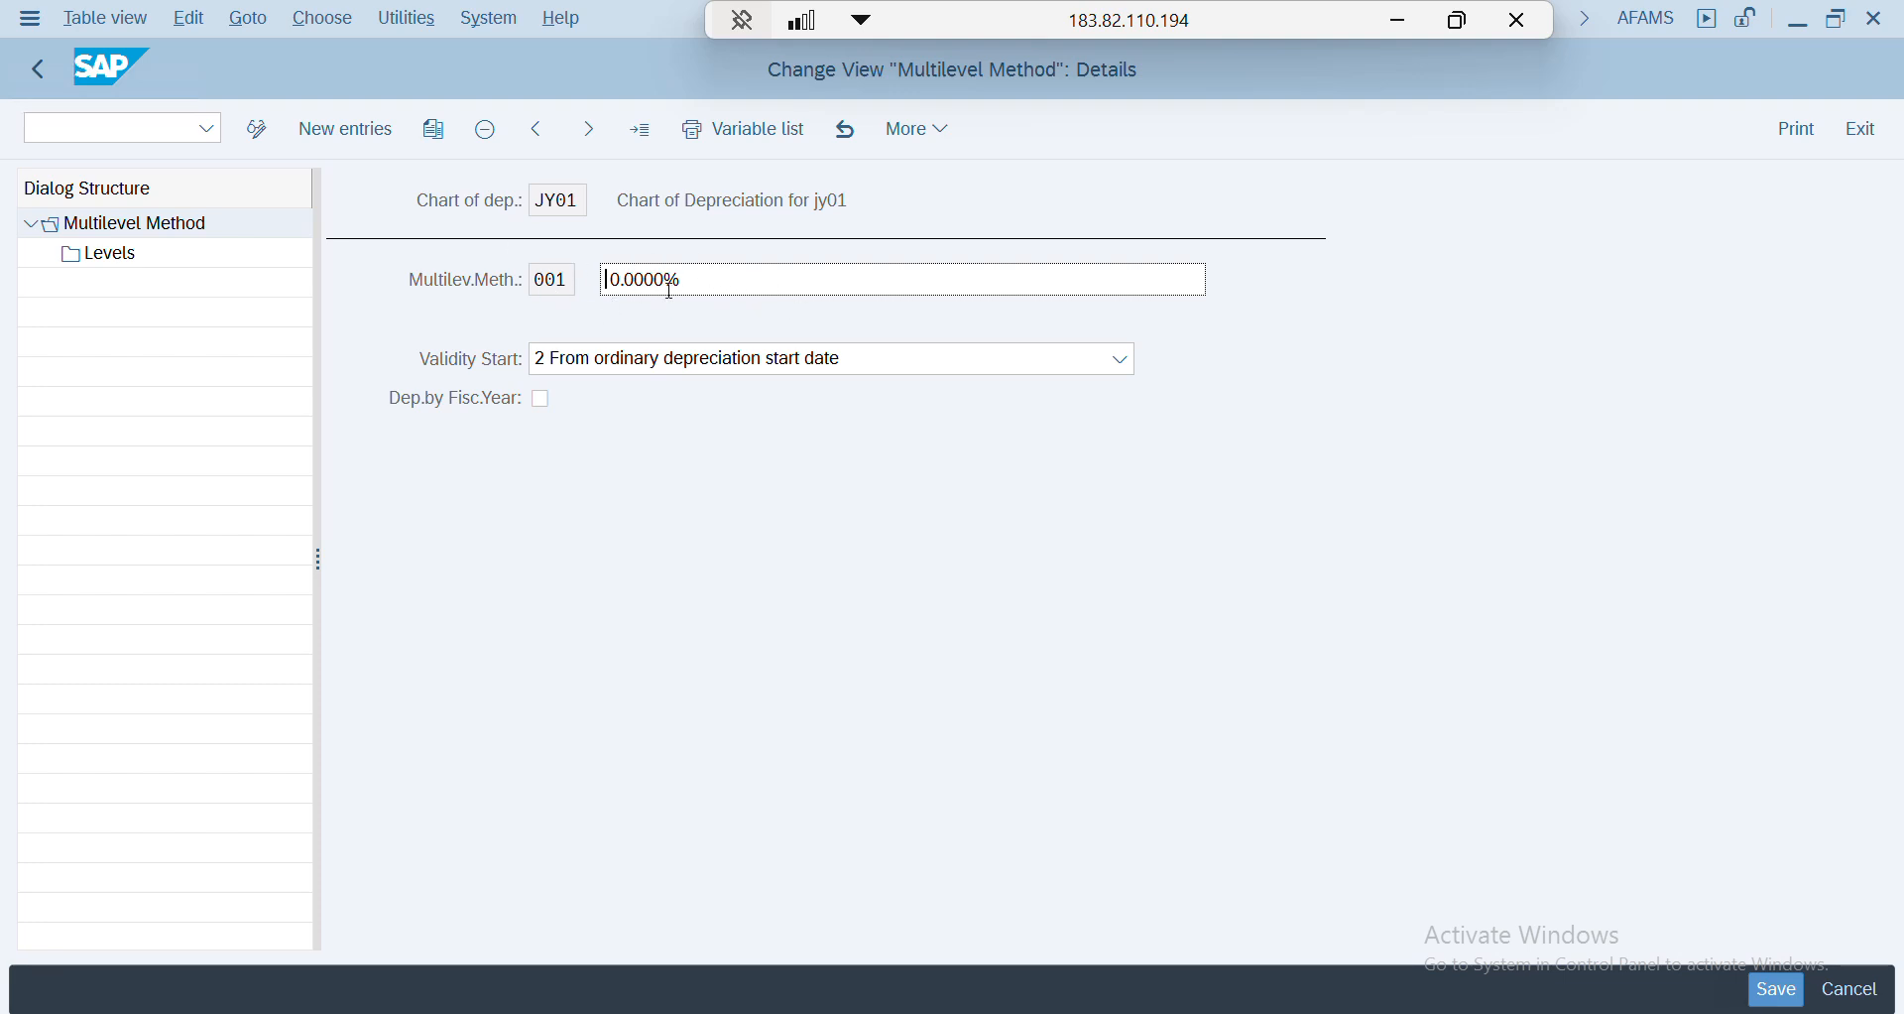
pyautogui.click(93, 260)
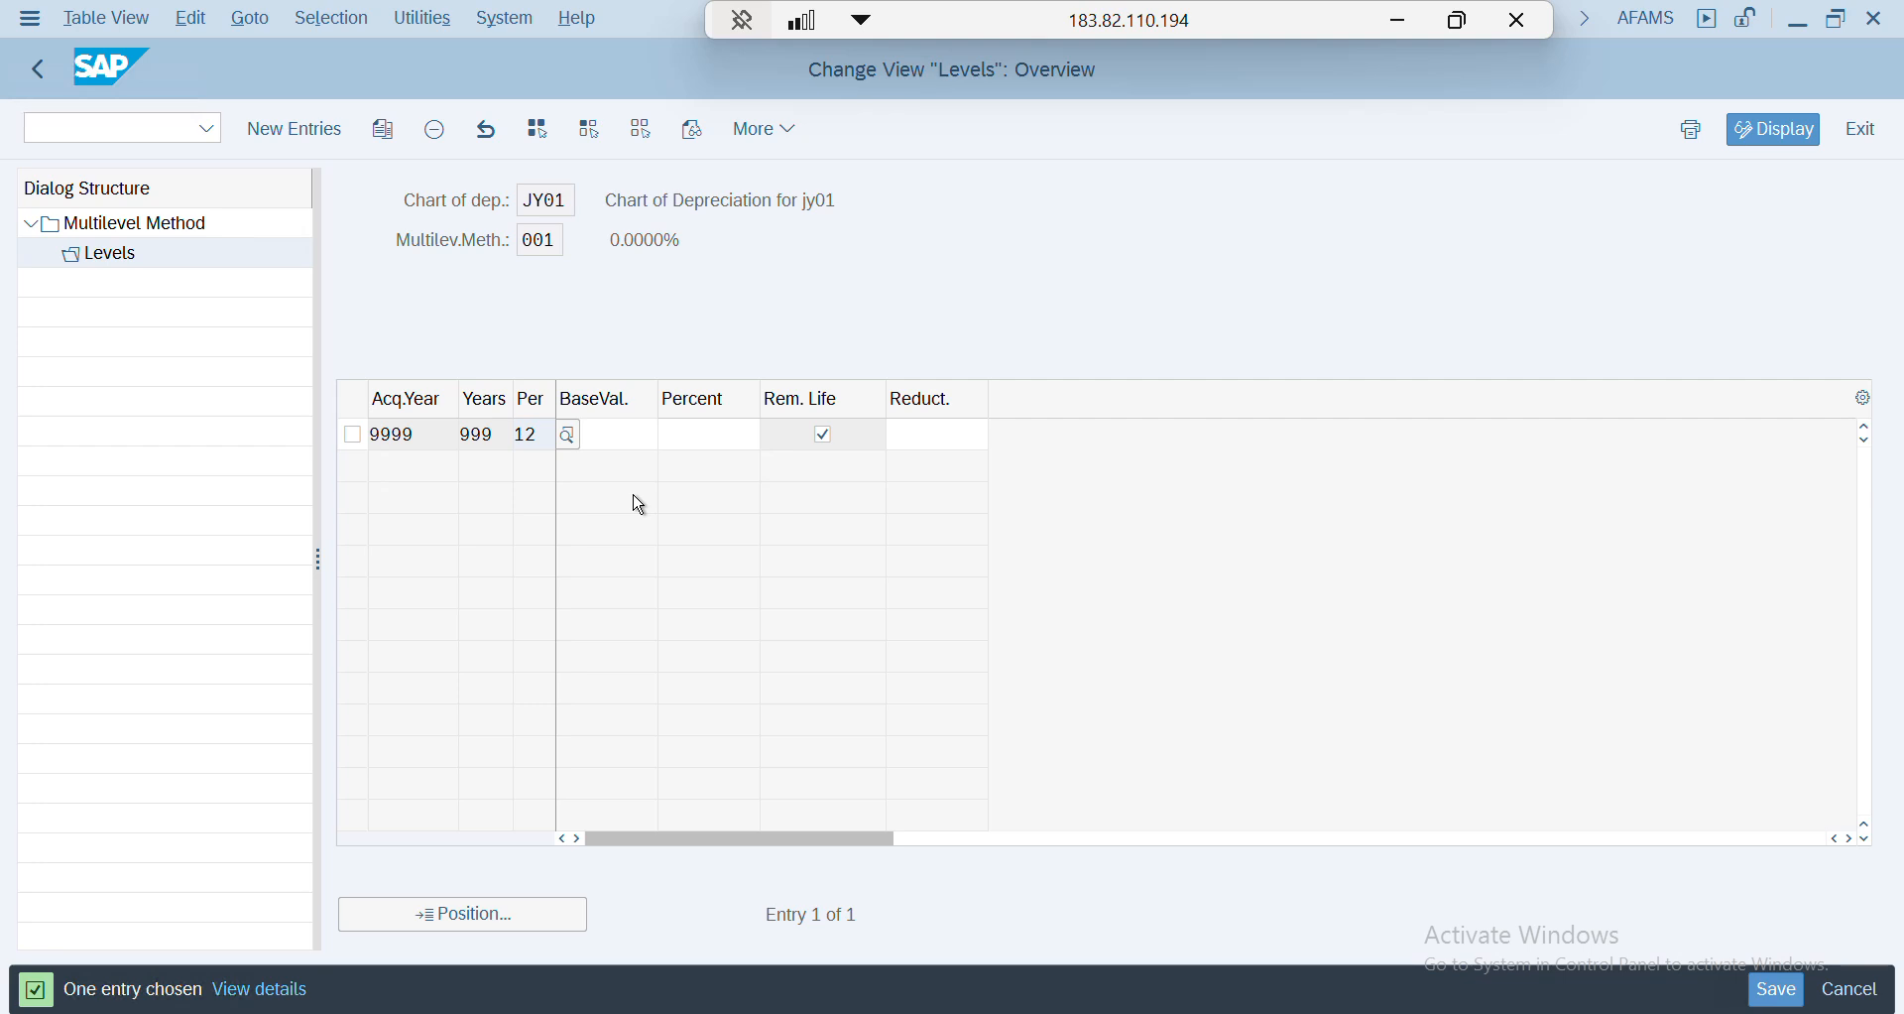
pyautogui.click(38, 69)
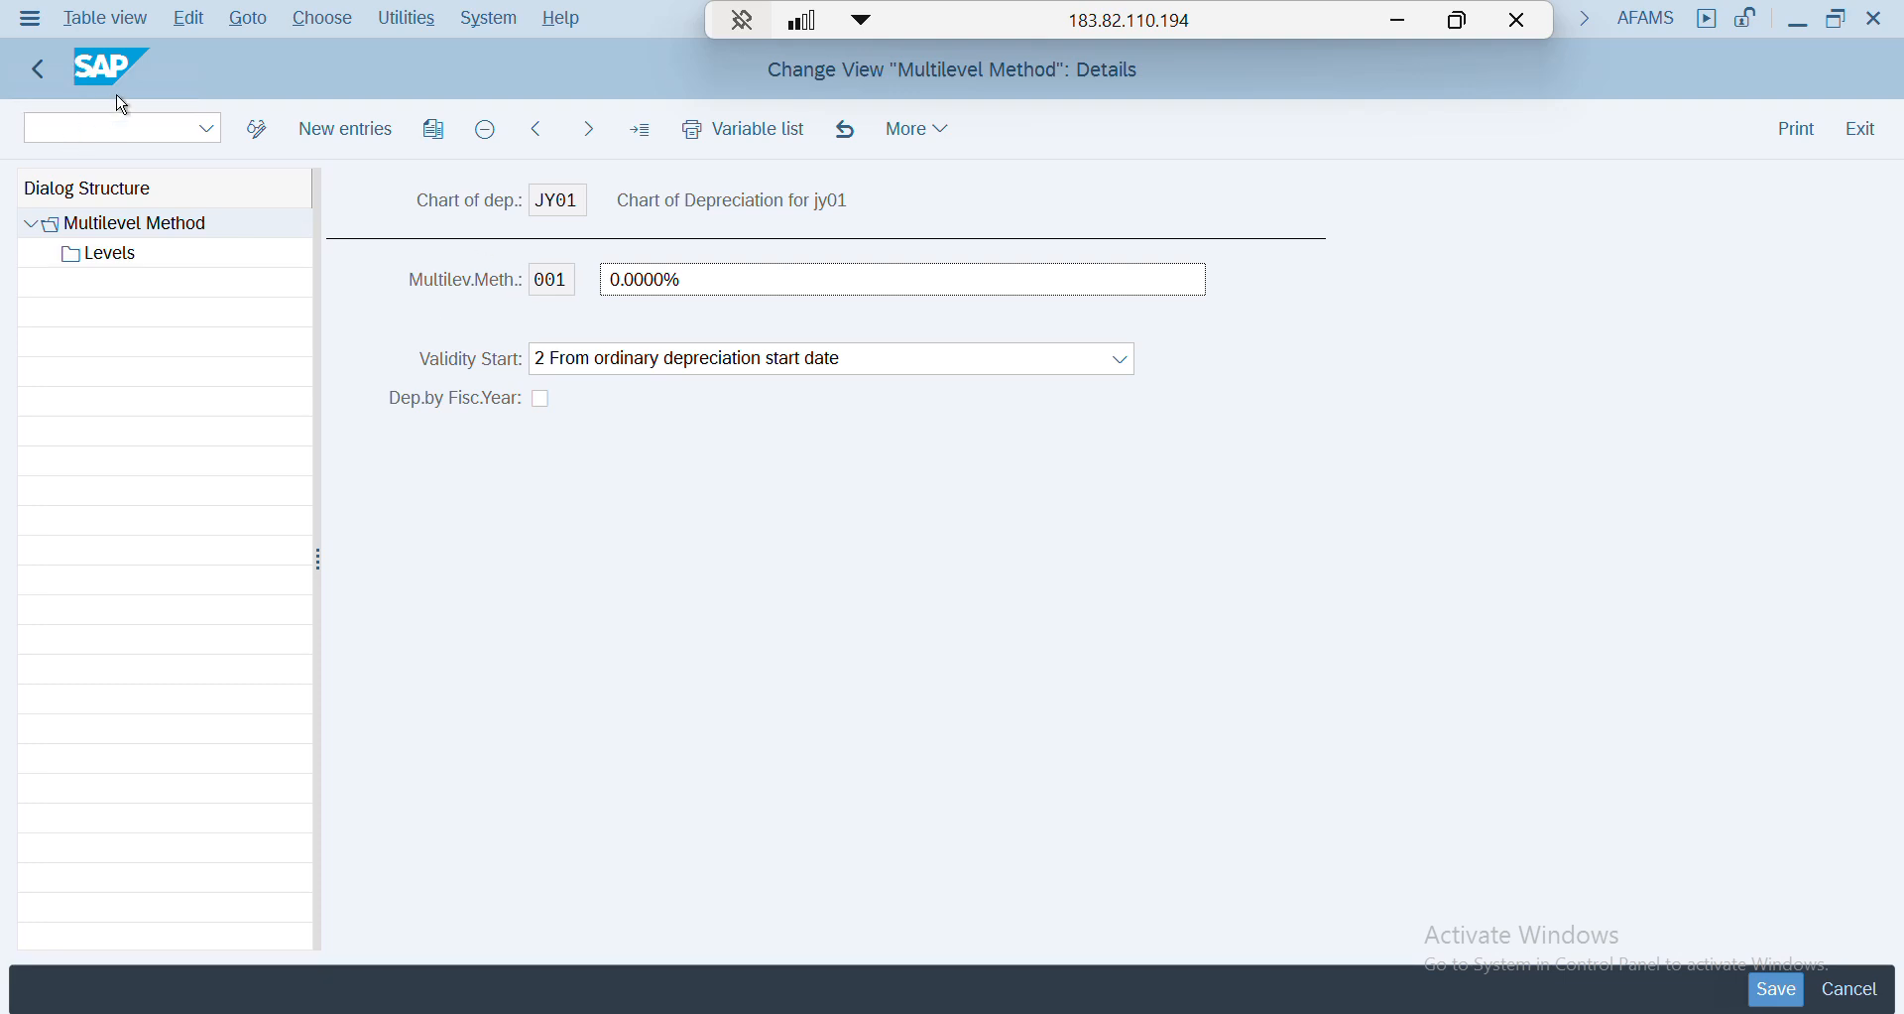
pyautogui.click(41, 70)
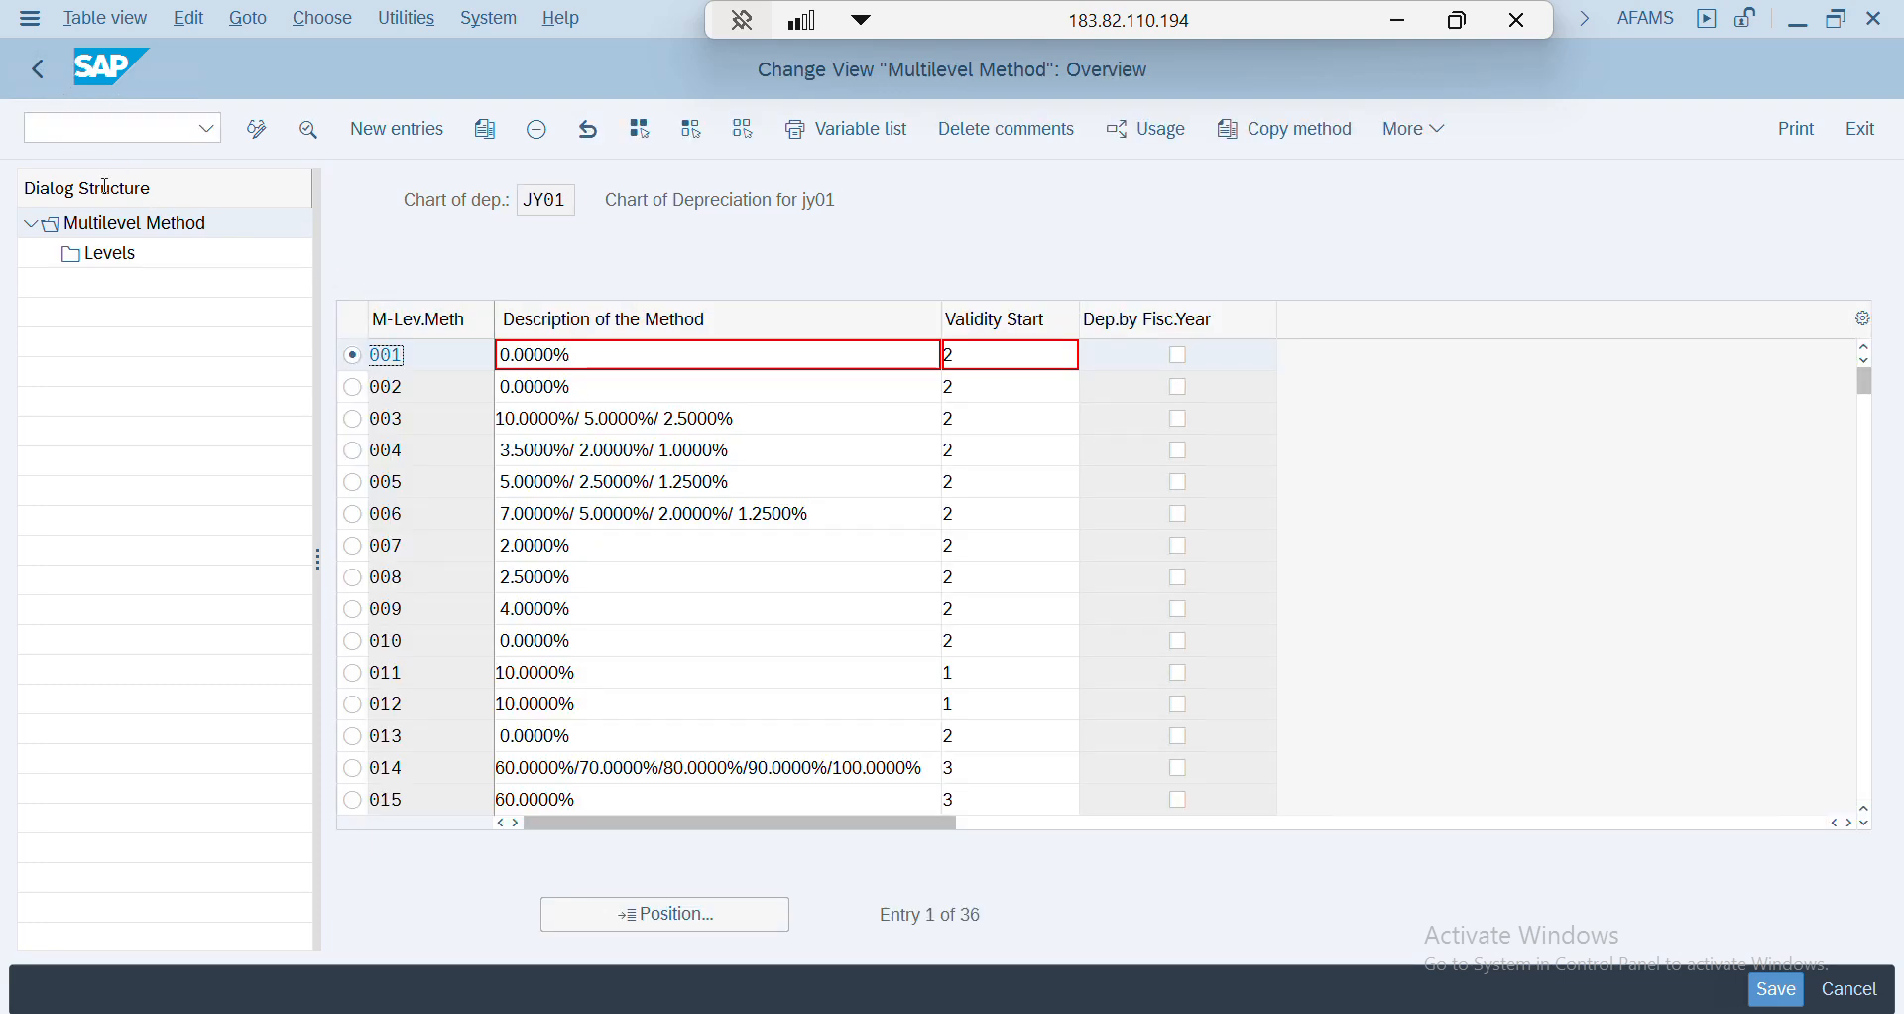
pyautogui.press('F3')
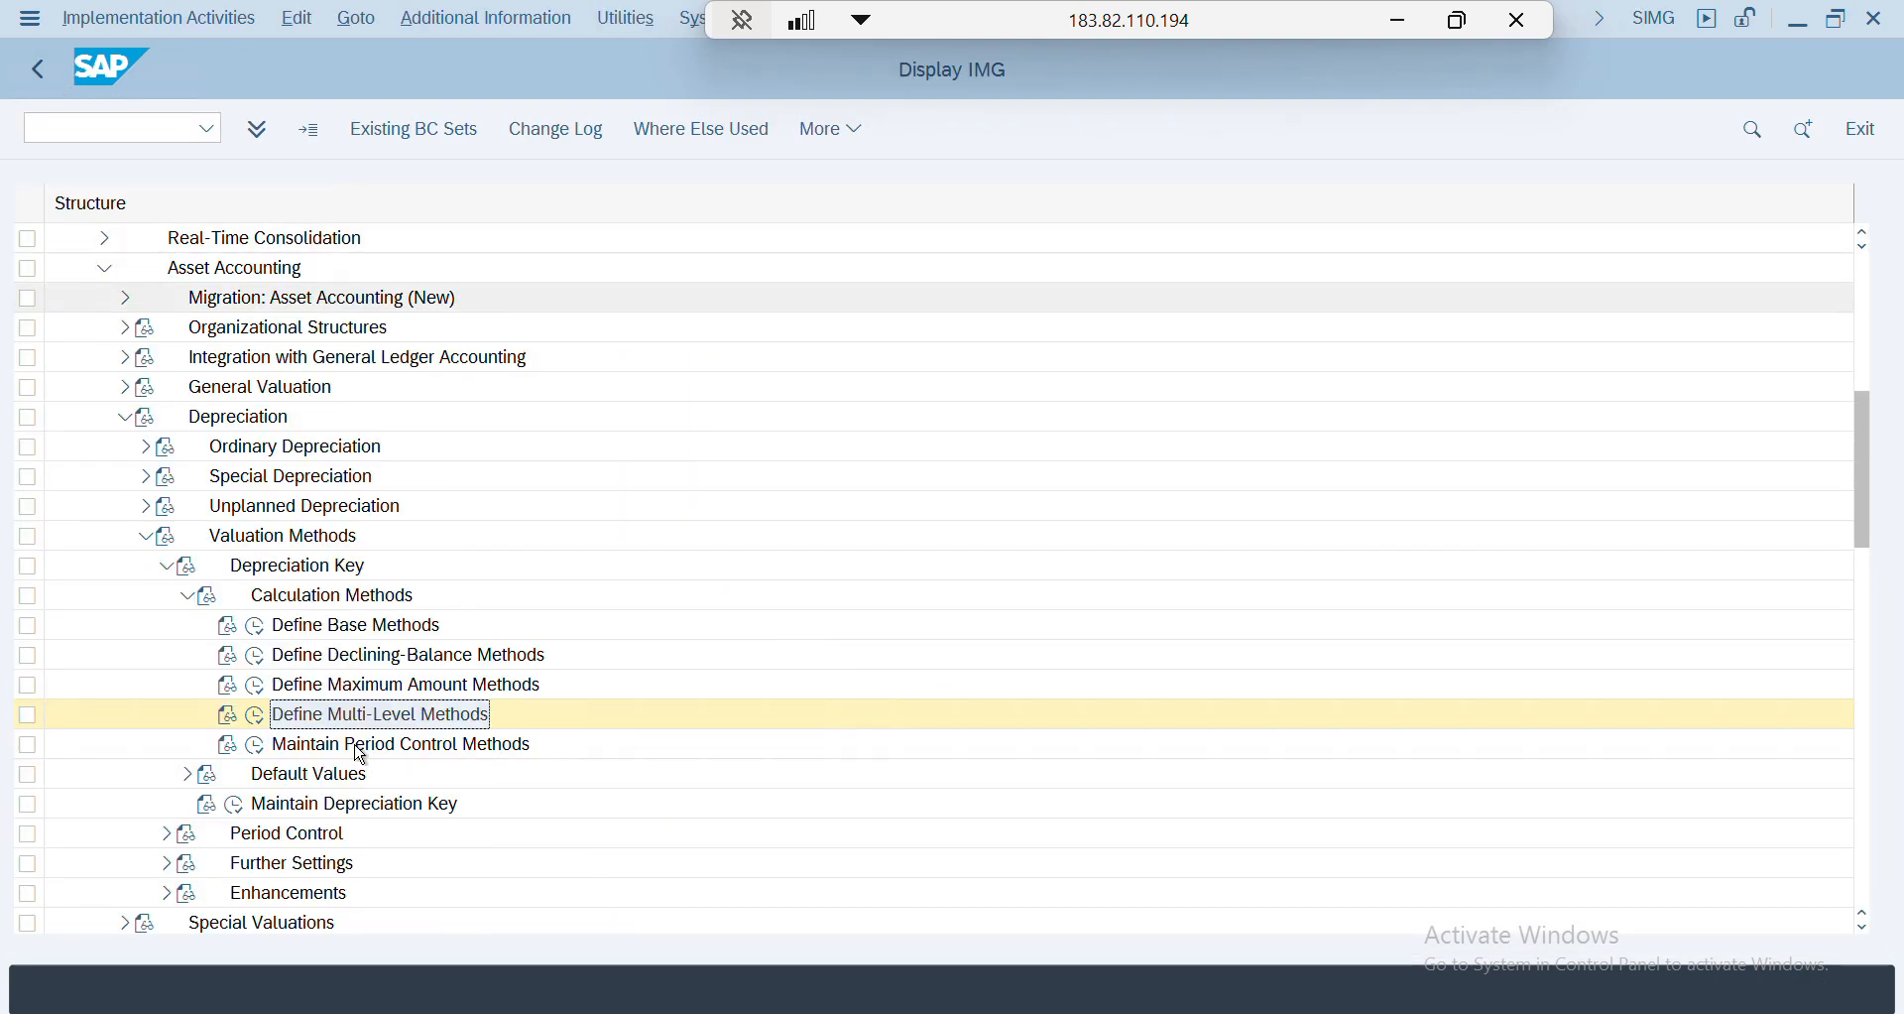
pyautogui.click(255, 714)
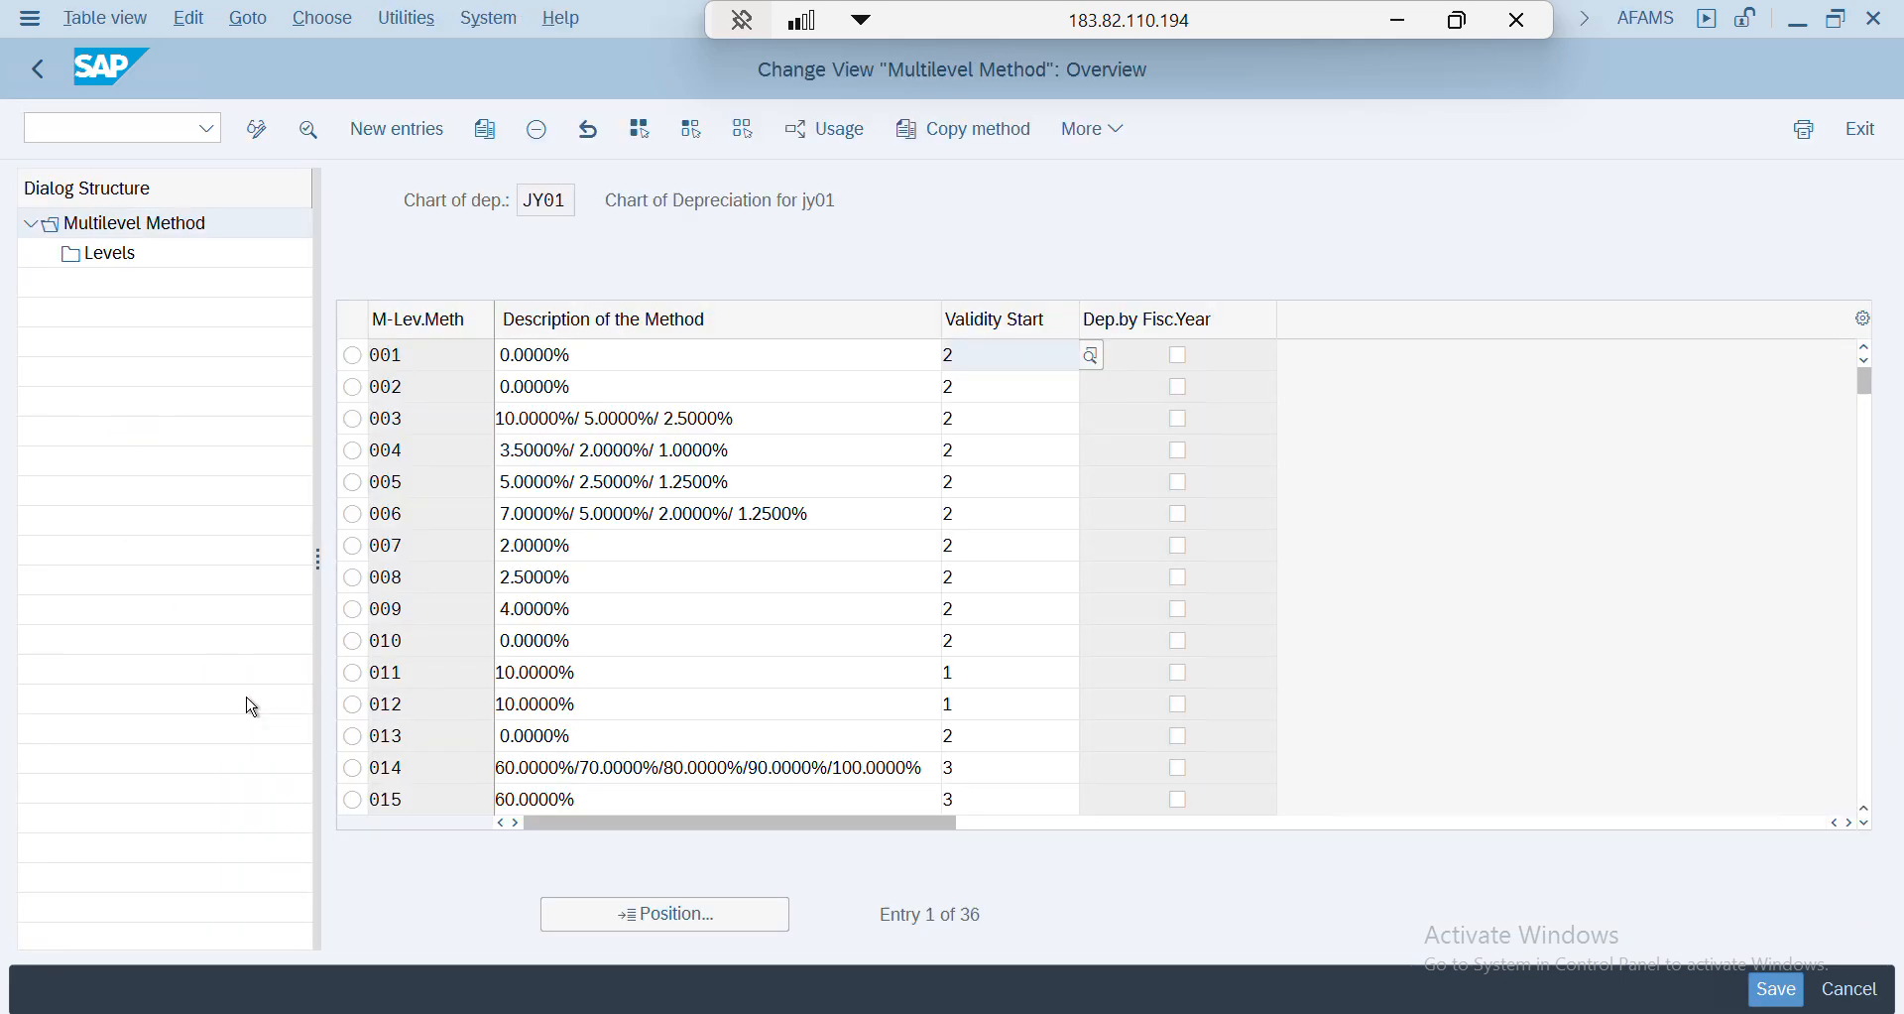
# - Copy multilevel method 001 as a new entry and set the target method key to J01
pyautogui.click(352, 355)
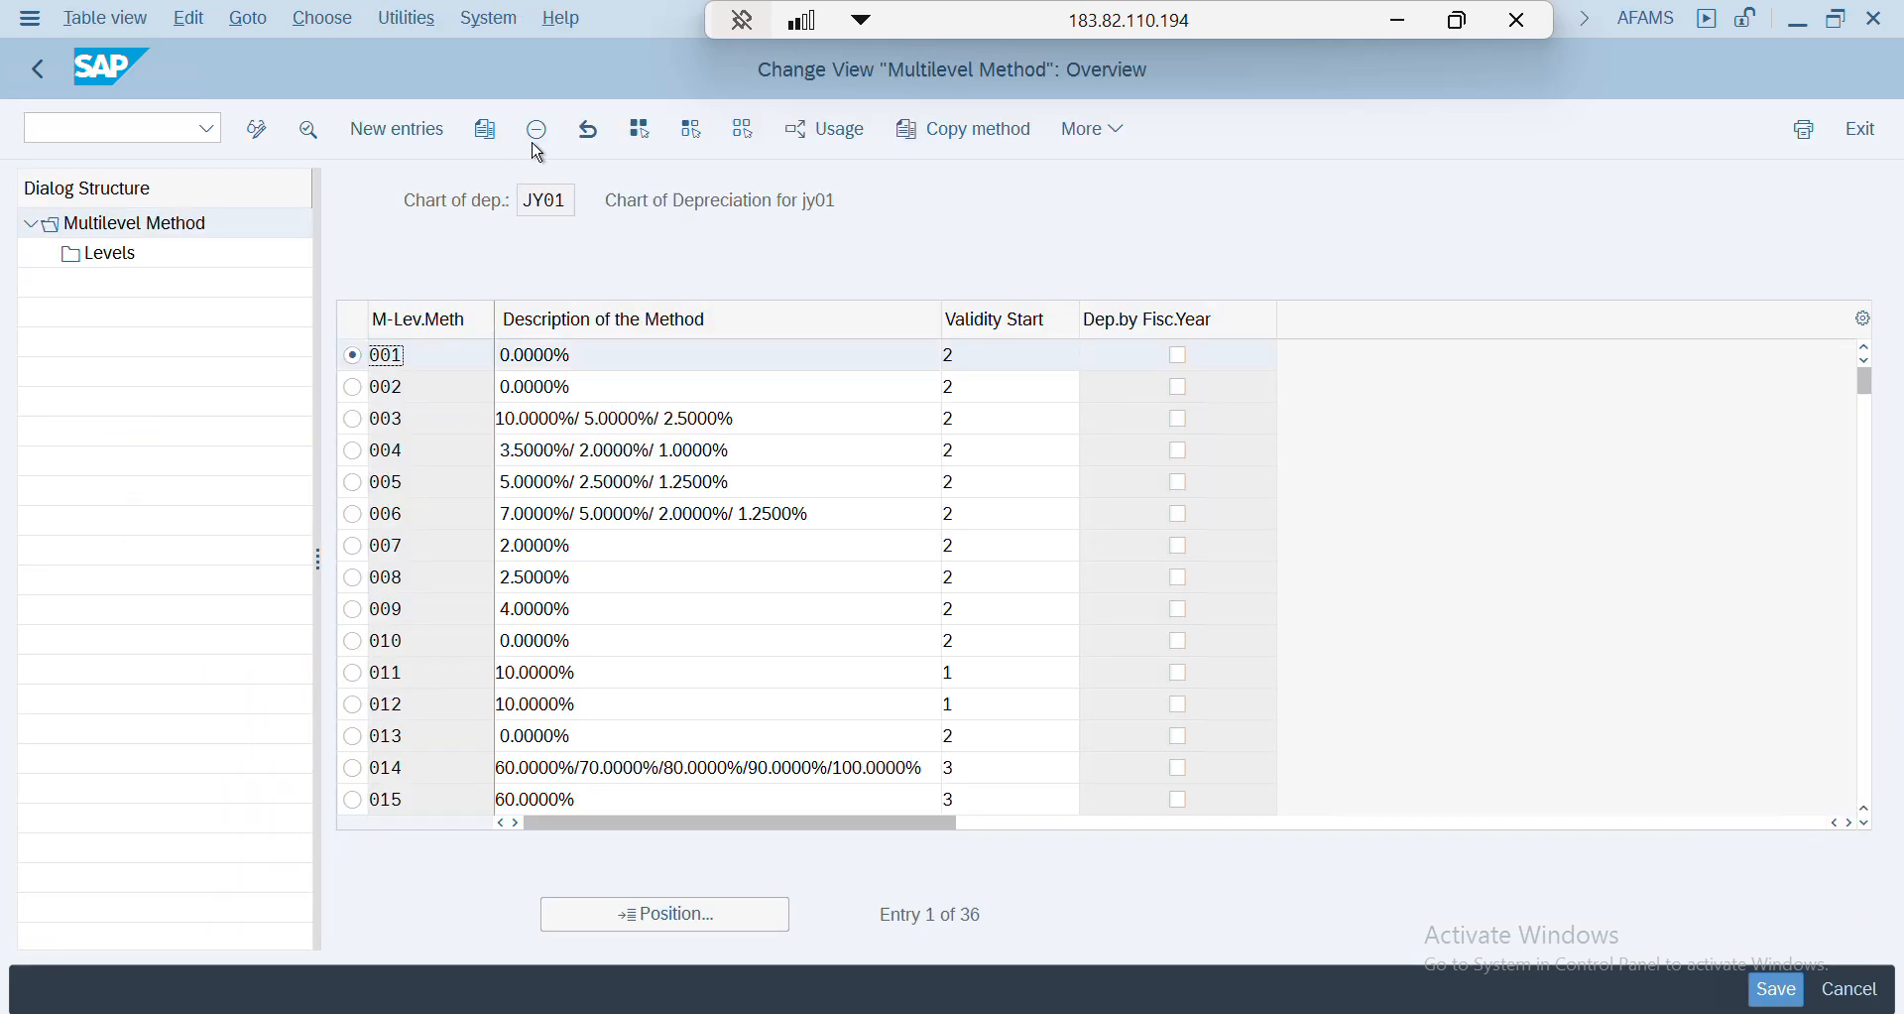
pyautogui.click(485, 130)
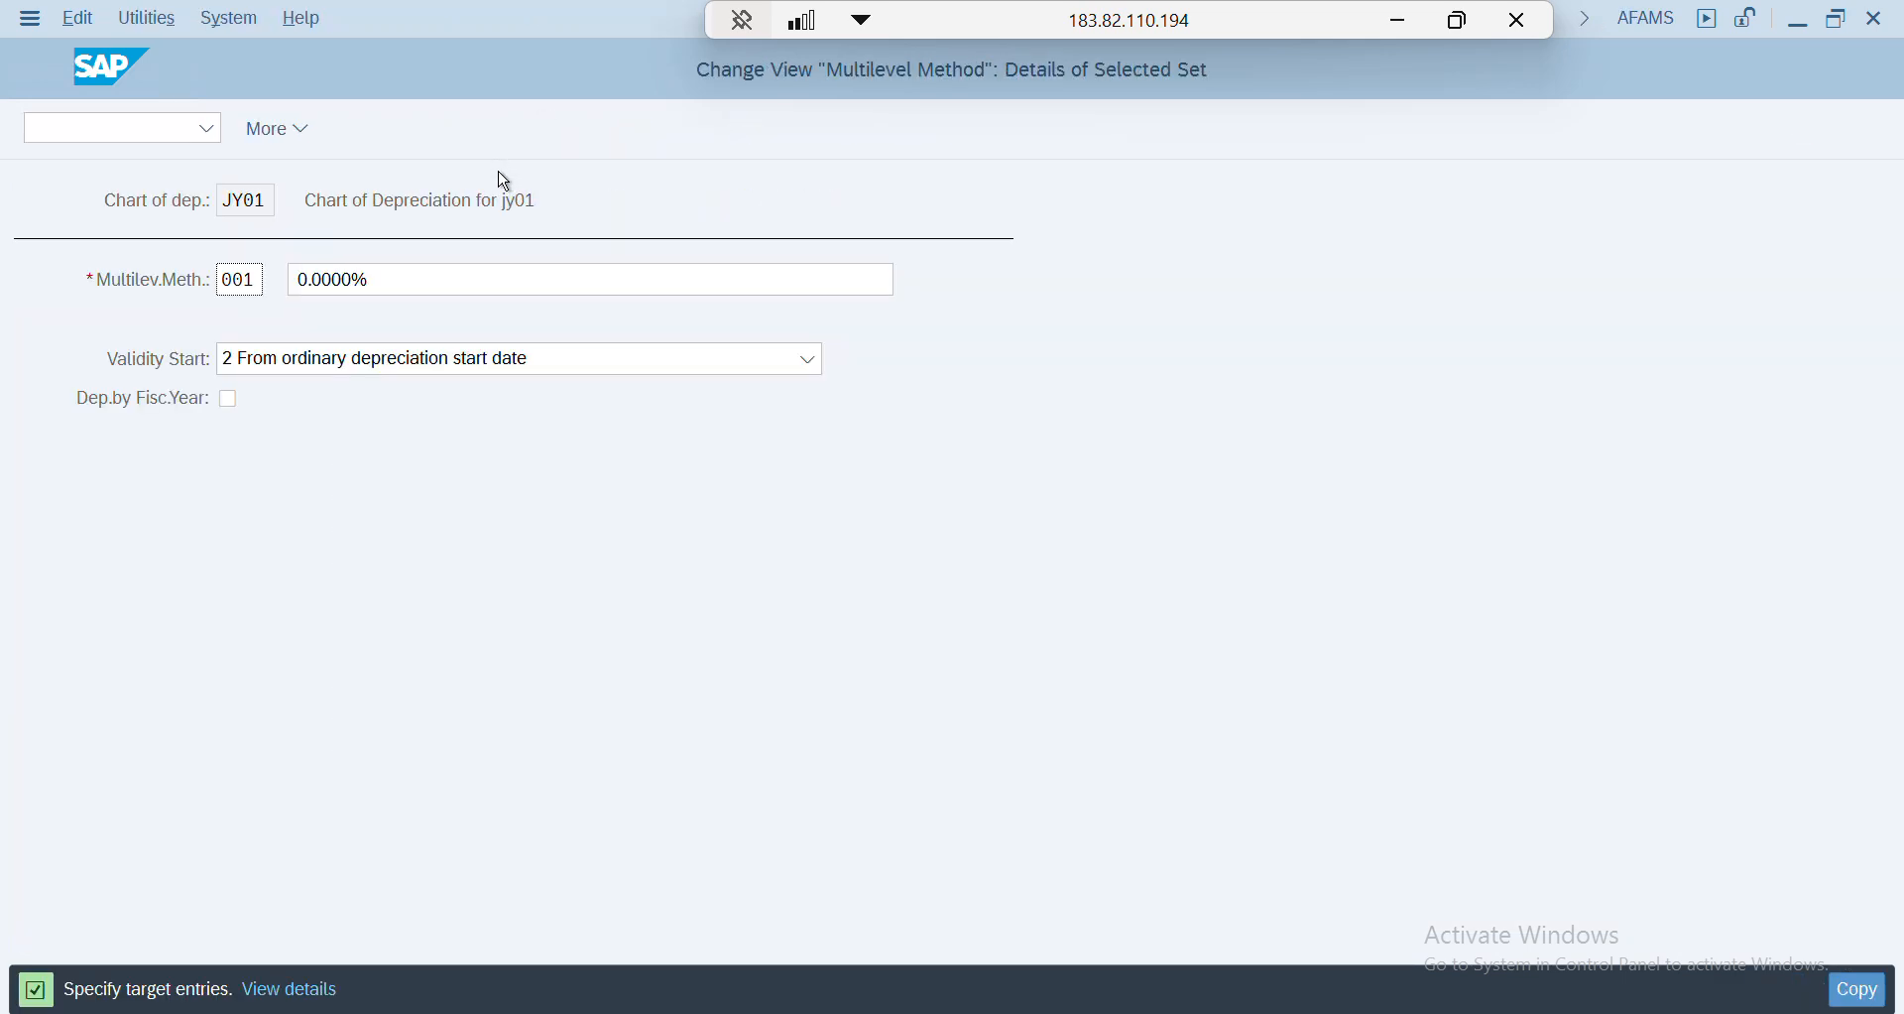
pyautogui.click(311, 281)
pyautogui.moveTo(260, 281); pyautogui.dragTo(210, 279)
pyautogui.write('Jy0')
pyautogui.press('Tab')
pyautogui.moveTo(258, 279); pyautogui.dragTo(182, 282)
pyautogui.press('BackSpace')
pyautogui.write('J')
pyautogui.press('BackSpace')
pyautogui.write('j')
pyautogui.press('BackSpace')
pyautogui.write('J01')
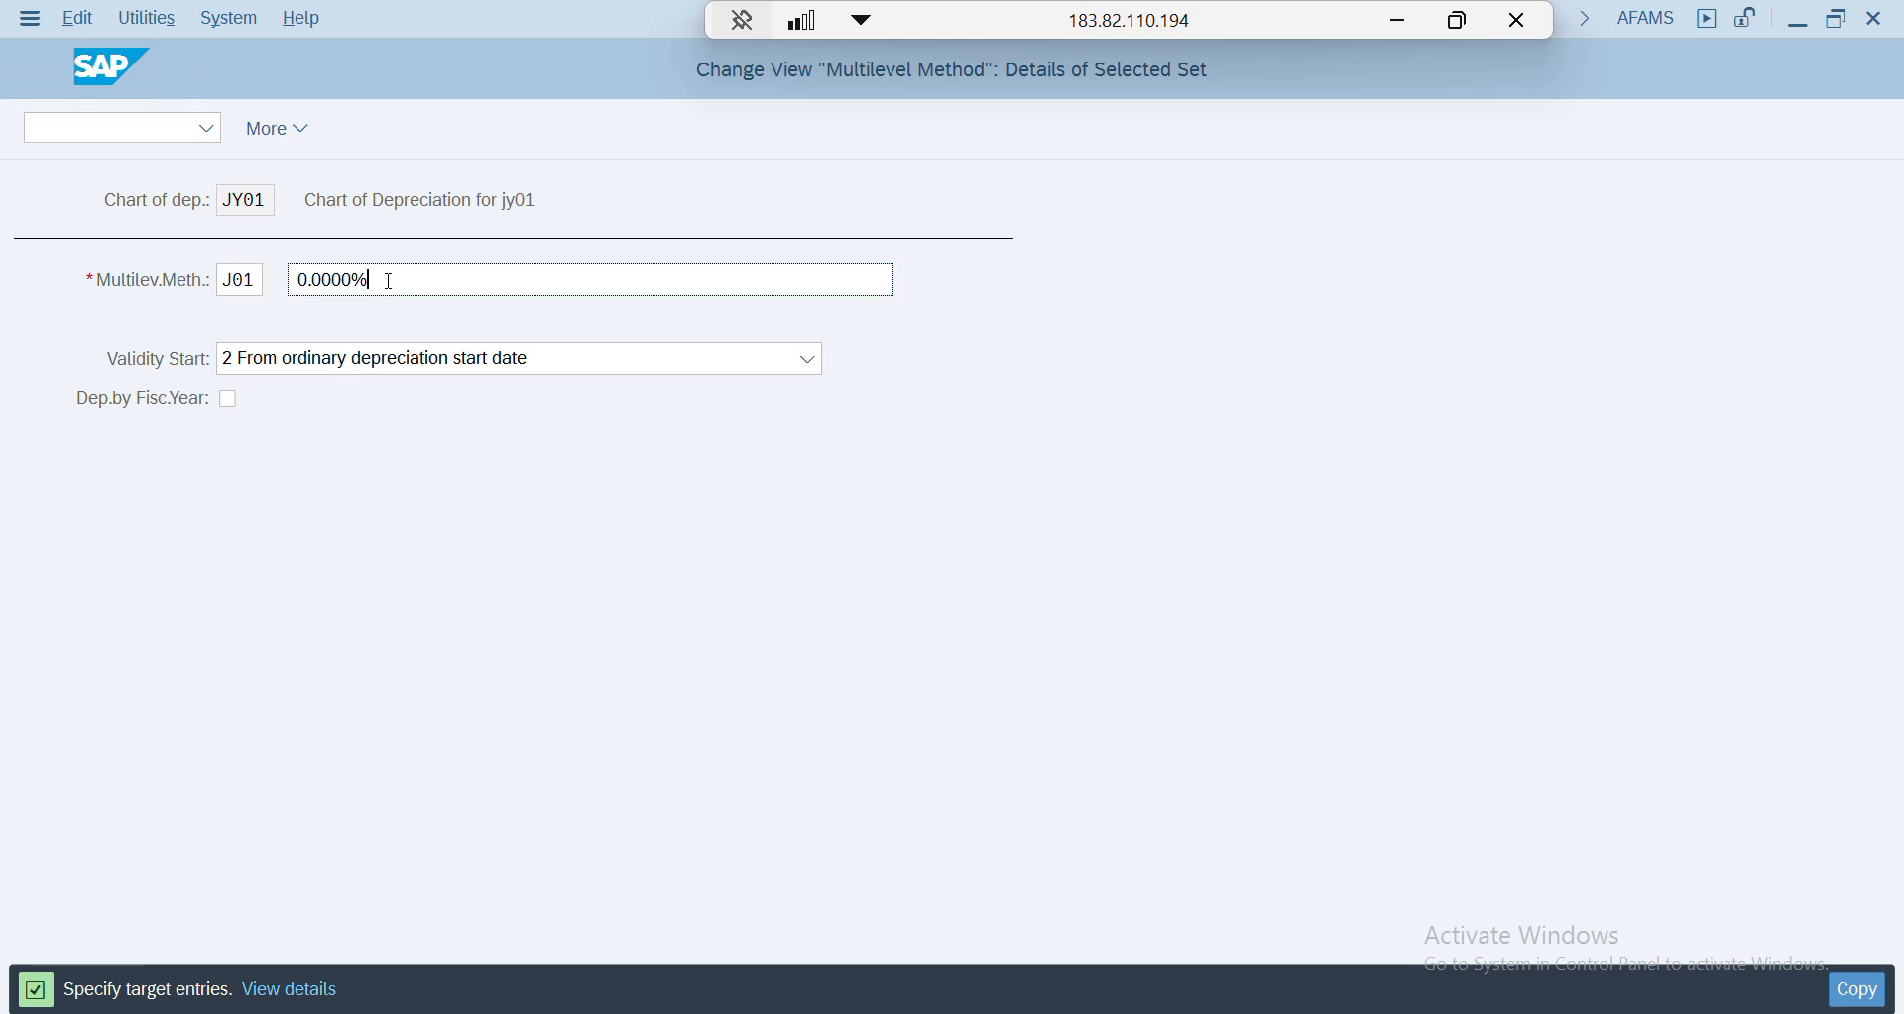
# - Set the description of method J01 to "No Multilevel structure- 000000%"
pyautogui.moveTo(387, 282); pyautogui.dragTo(288, 294)
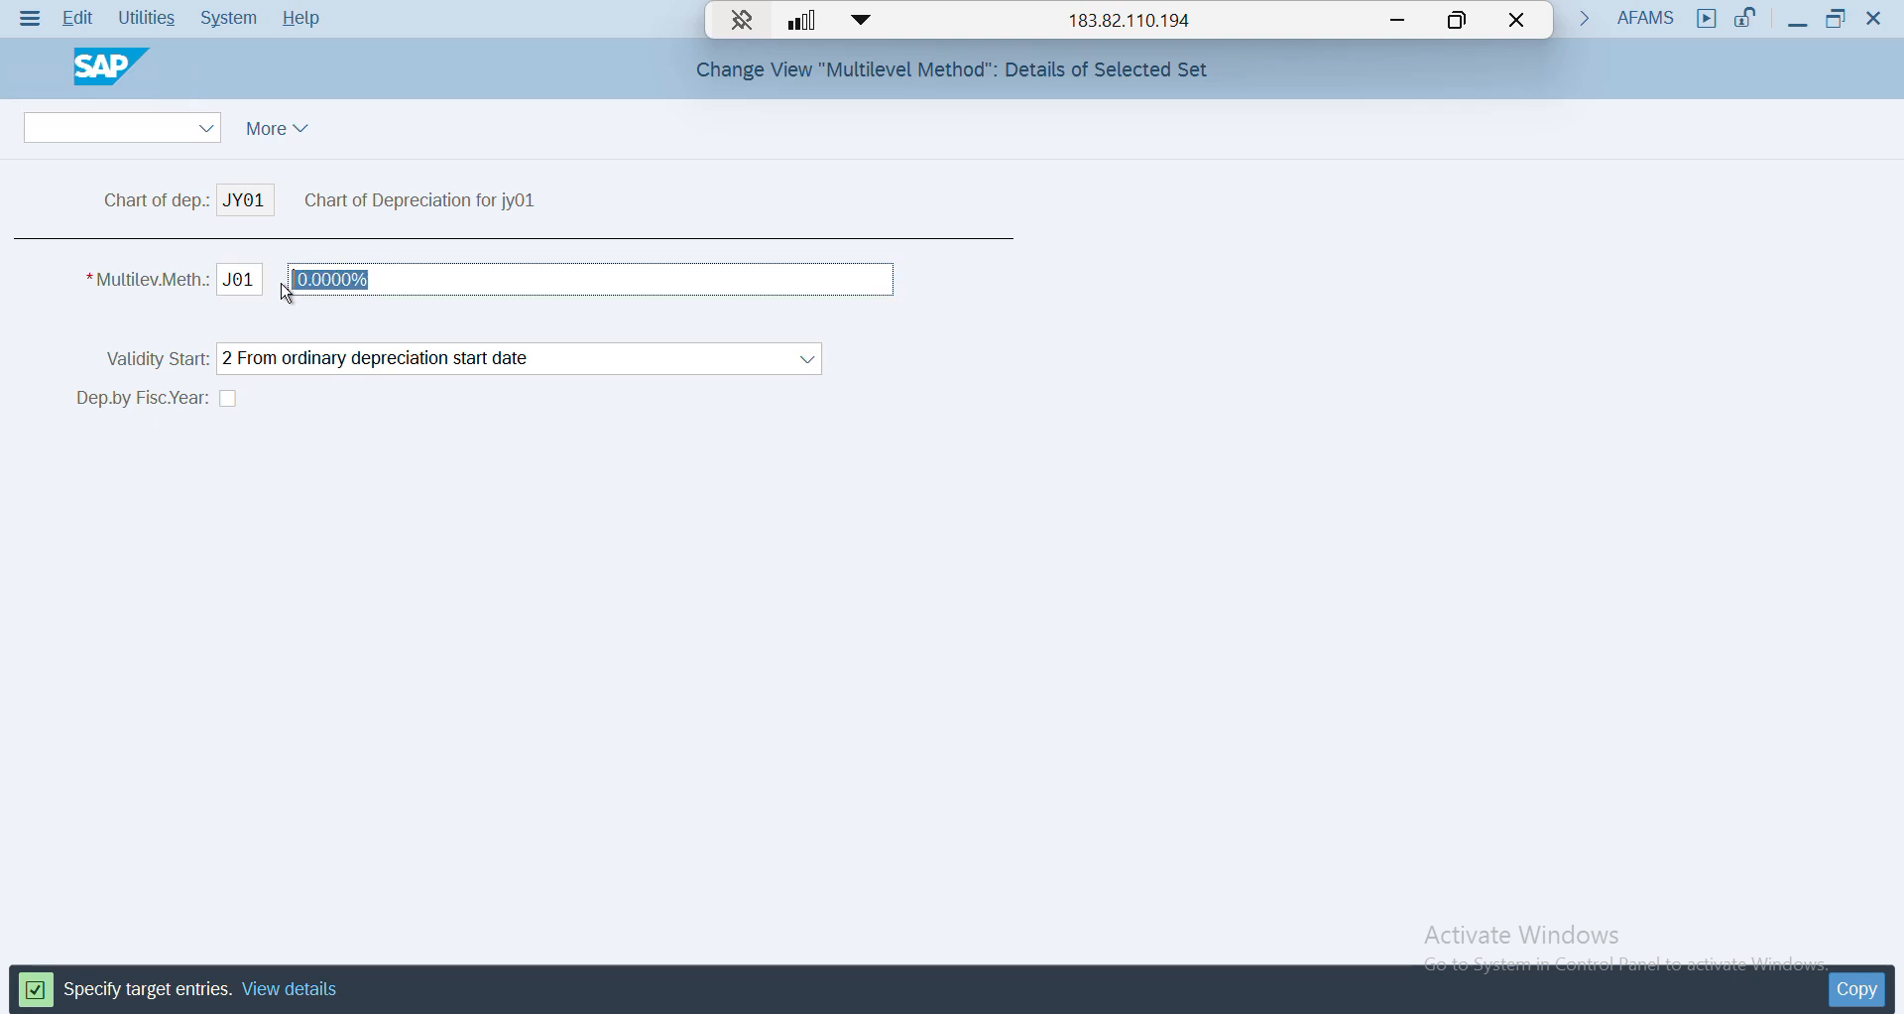
pyautogui.write('No Multi')
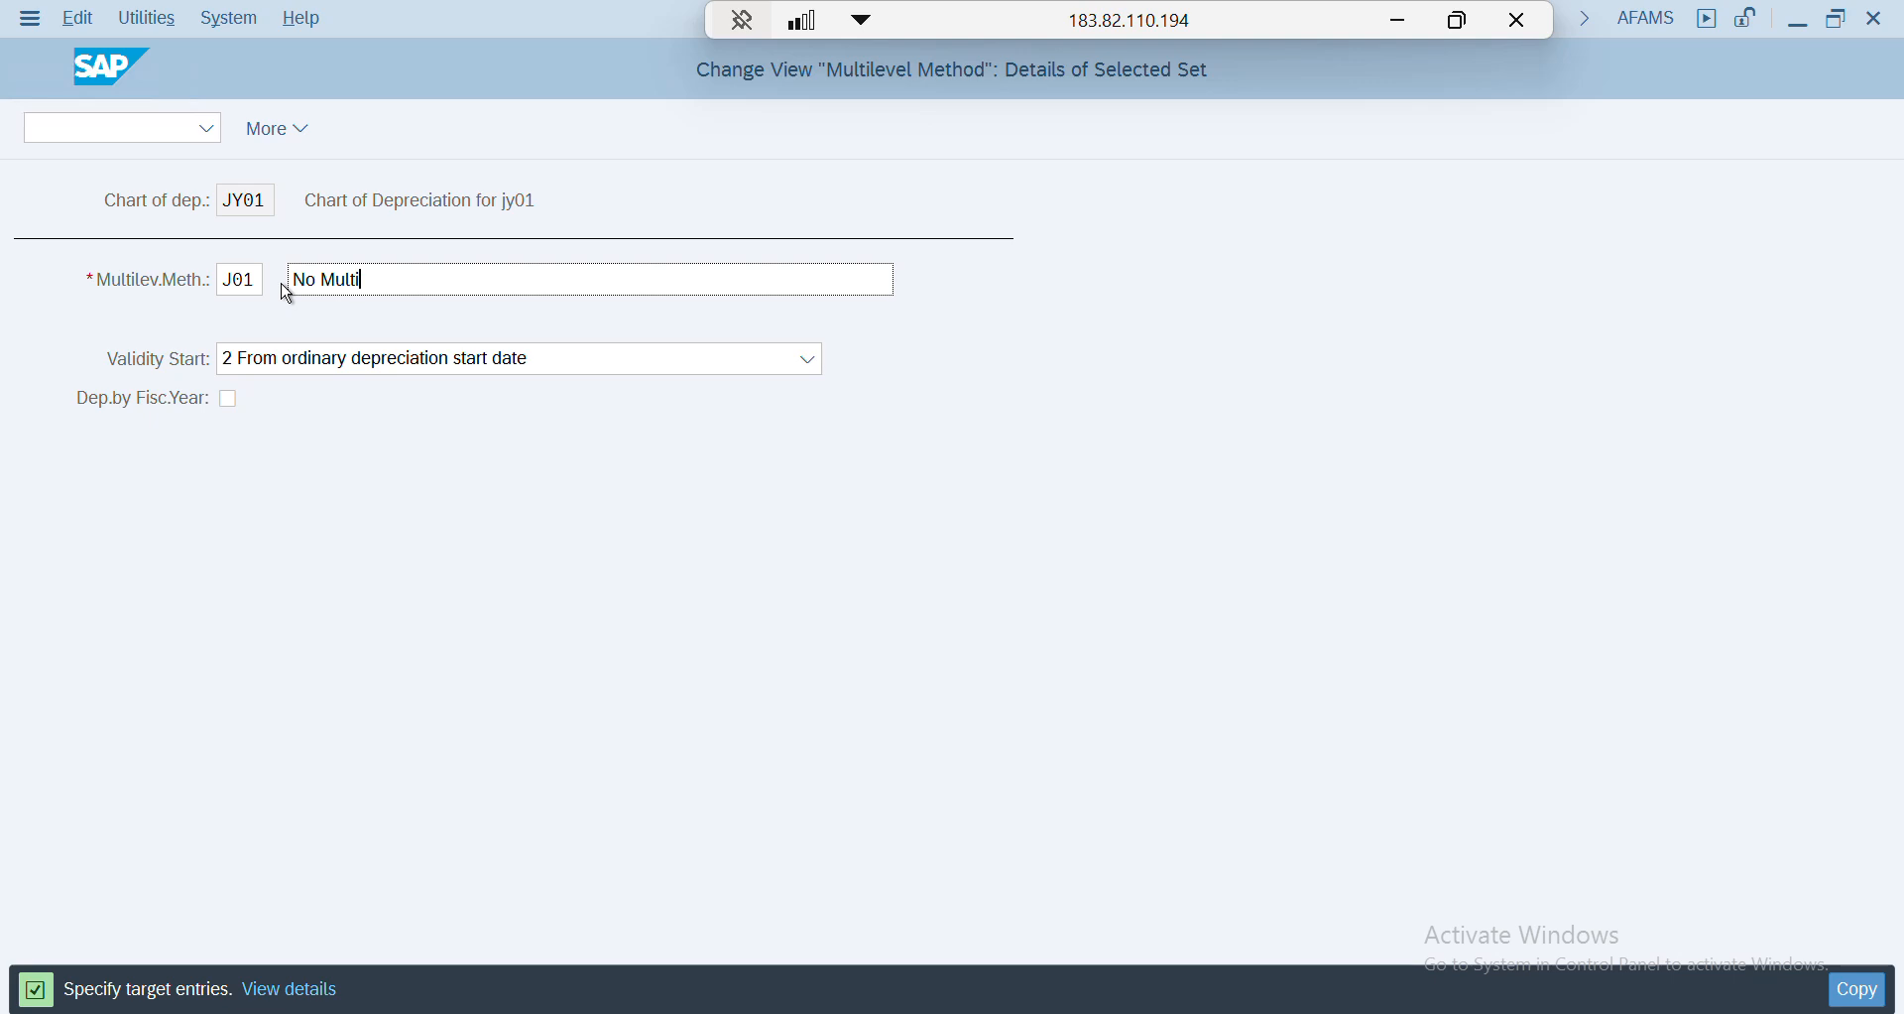
pyautogui.write('level structure')
pyautogui.write('- 000000')
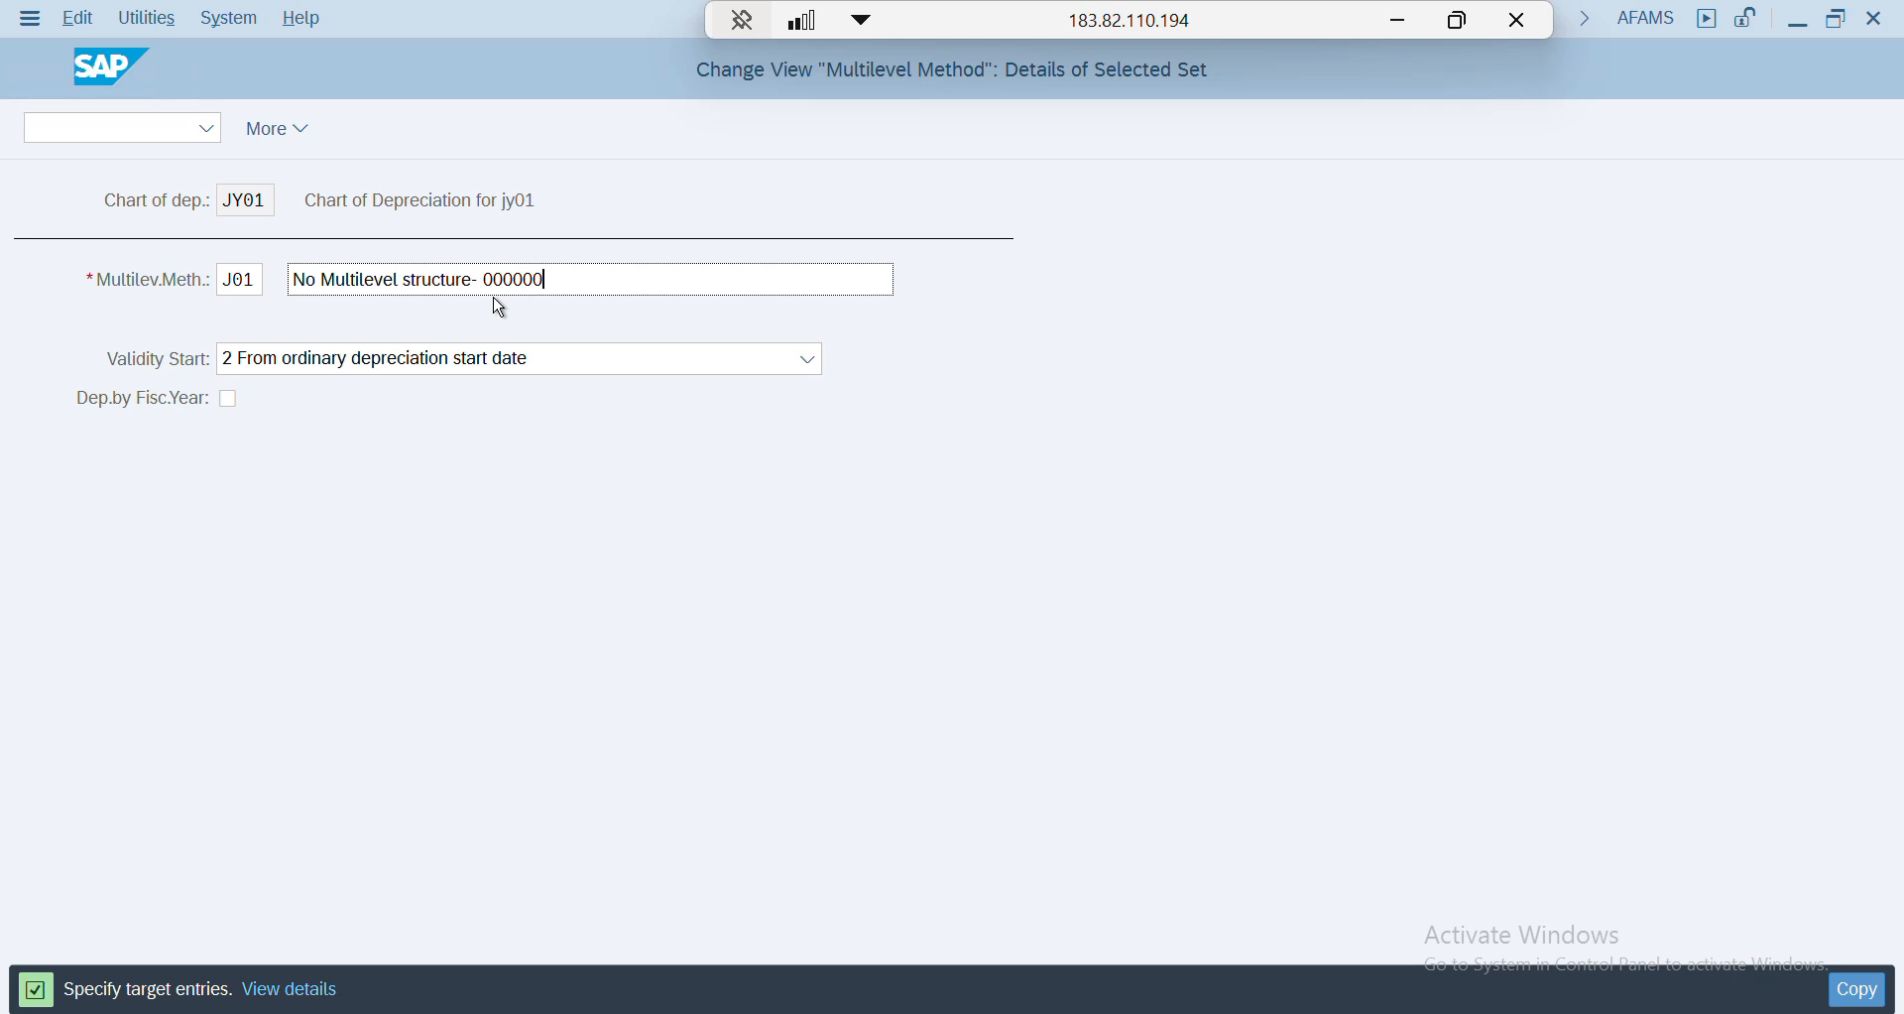
pyautogui.write('%')
# - Select validity start "2 From ordinary depreciation start date" for J01 and complete the copy with its dependent entries
pyautogui.click(558, 371)
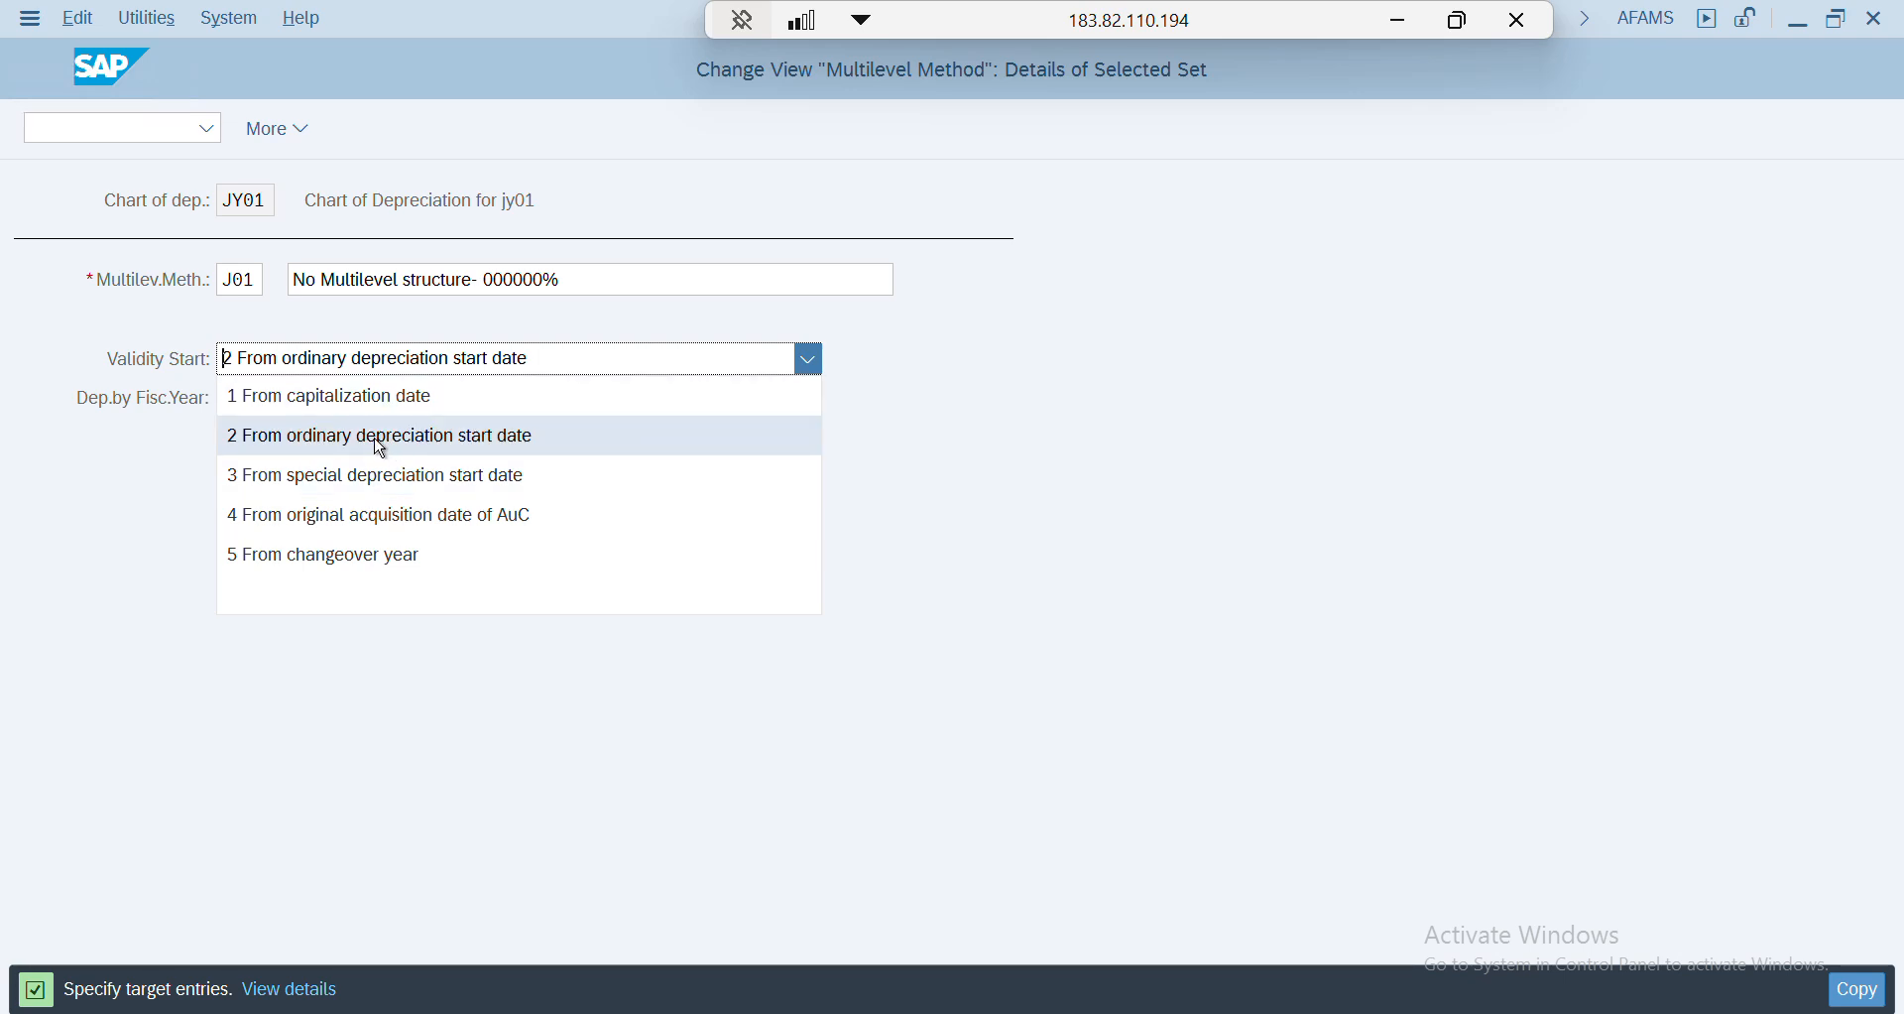
pyautogui.click(305, 454)
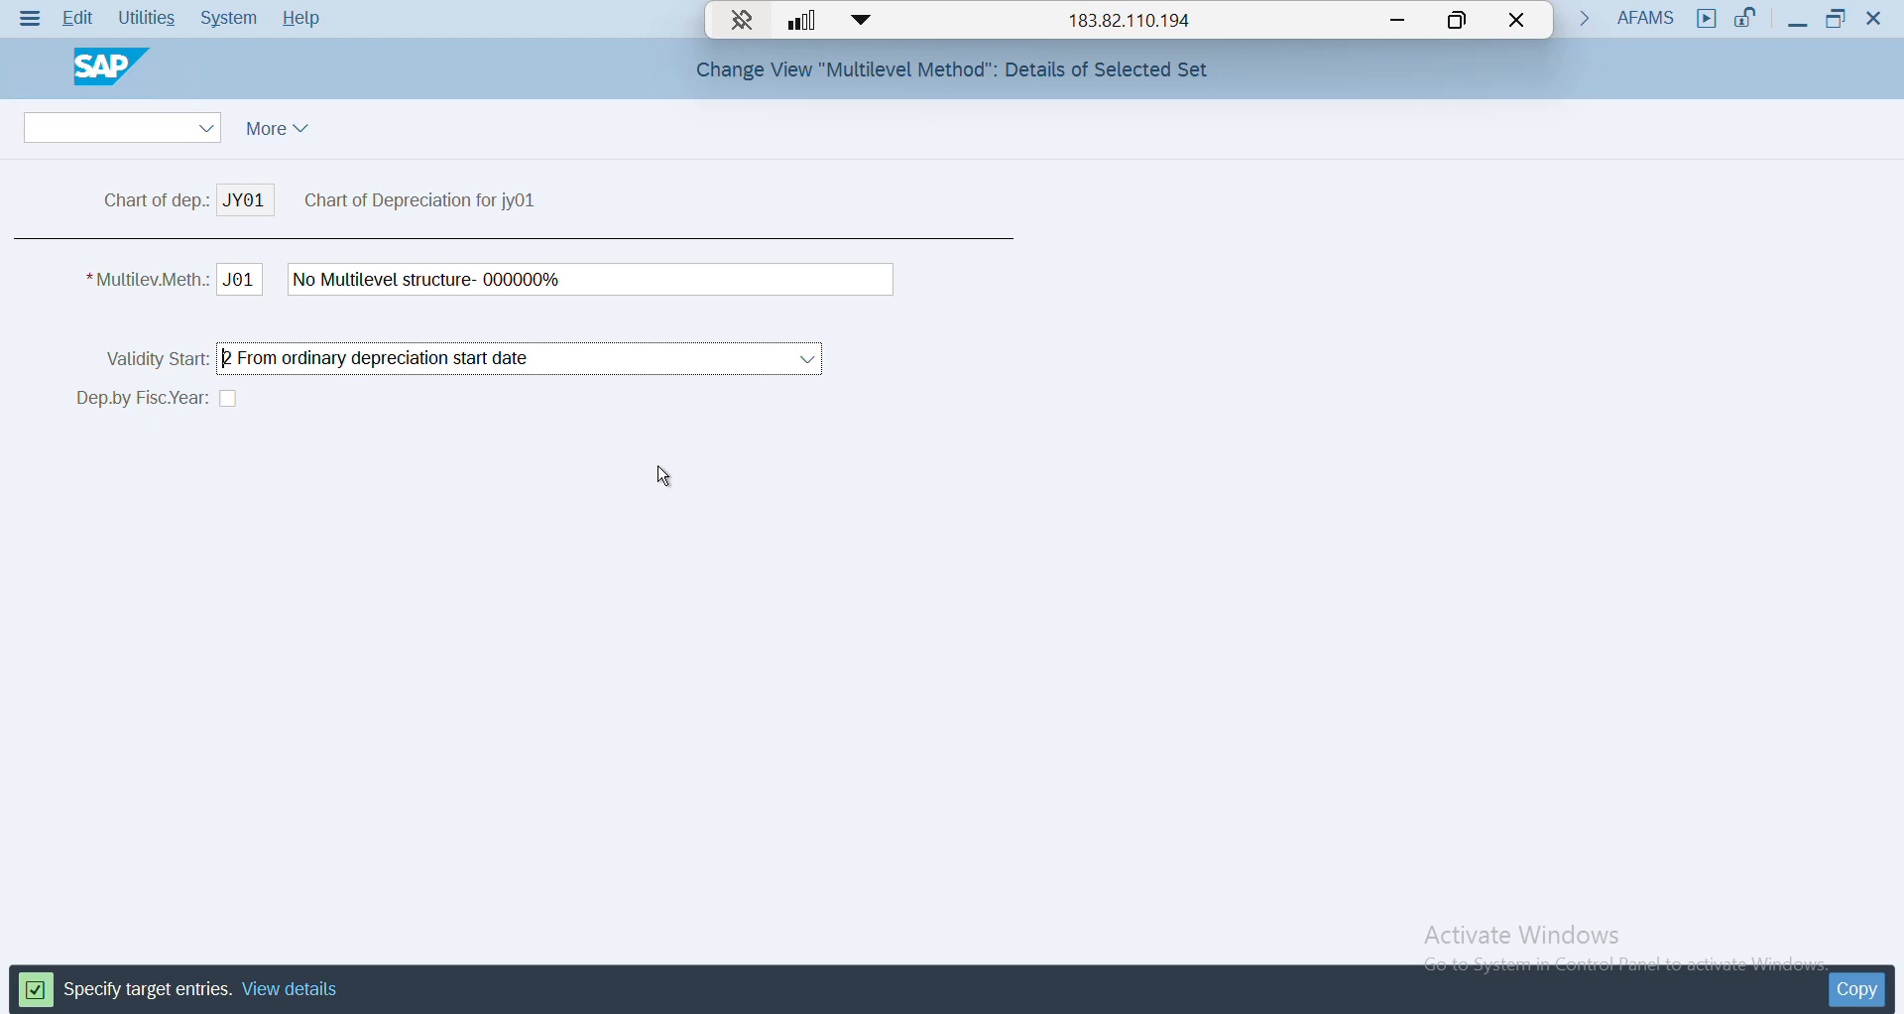
pyautogui.press('Return')
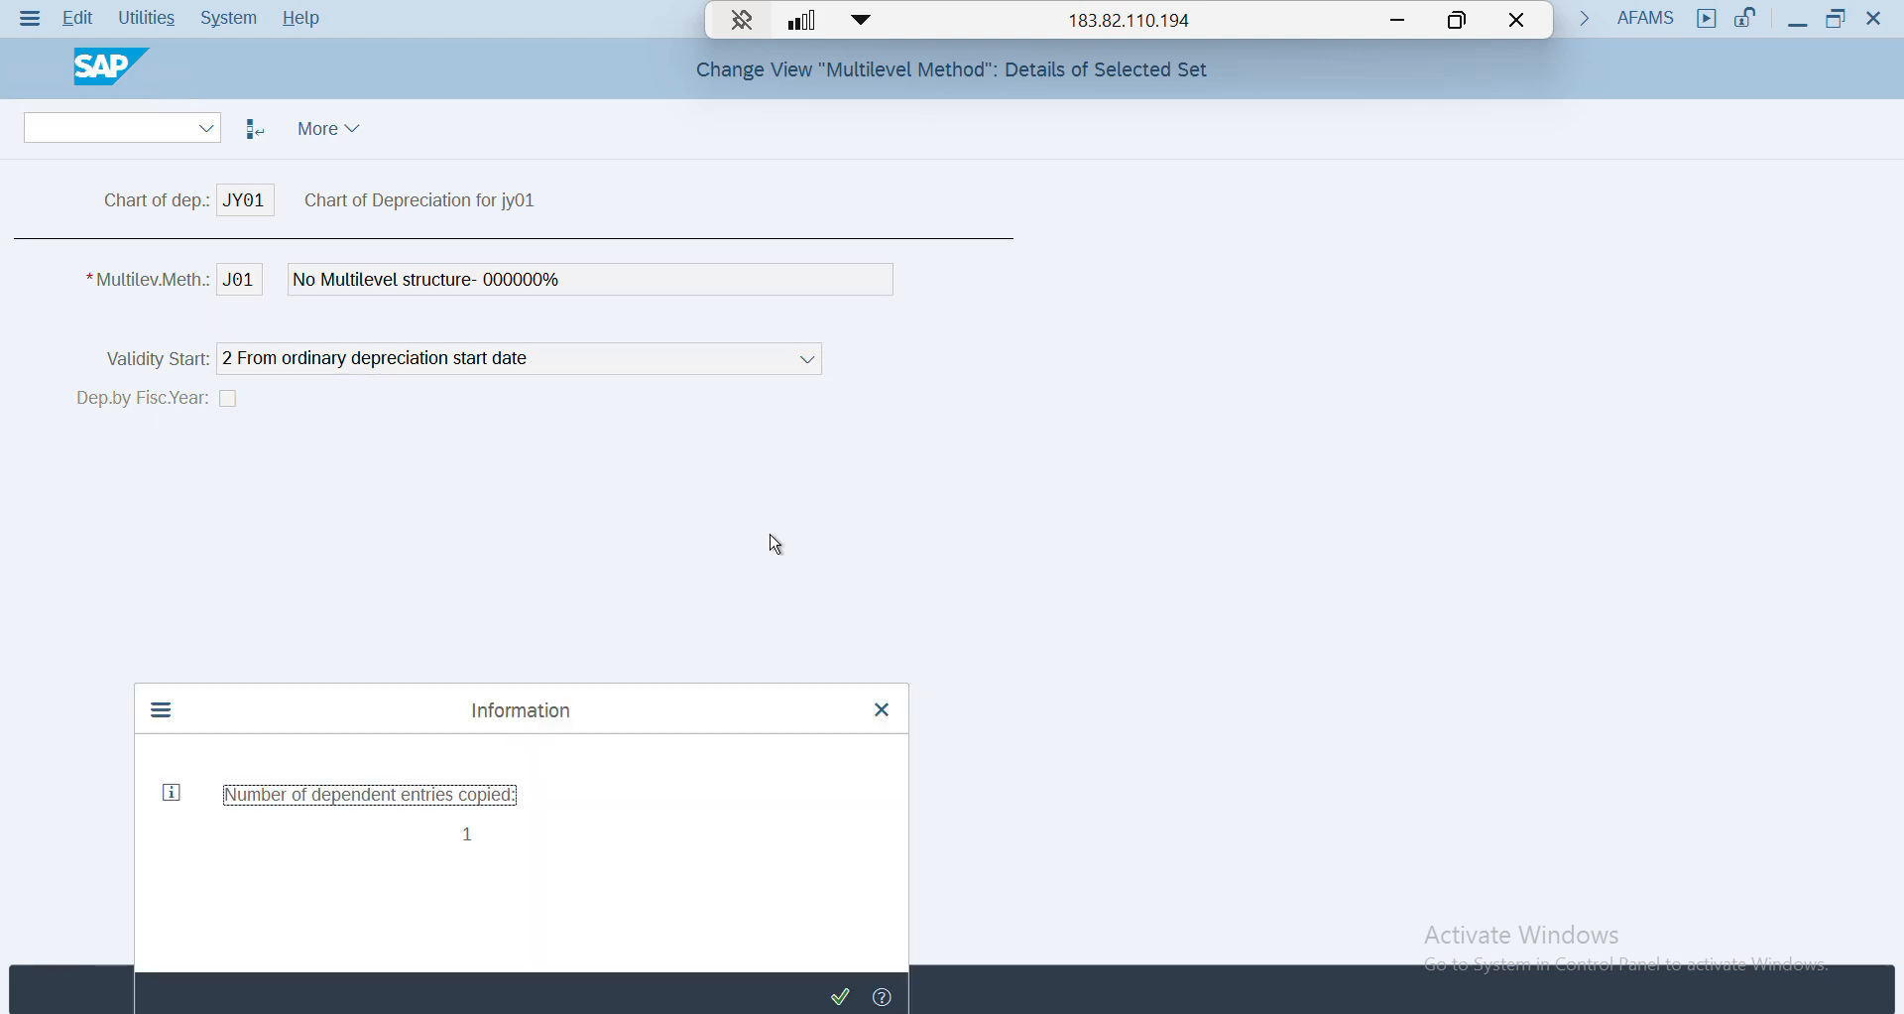
pyautogui.press('Return')
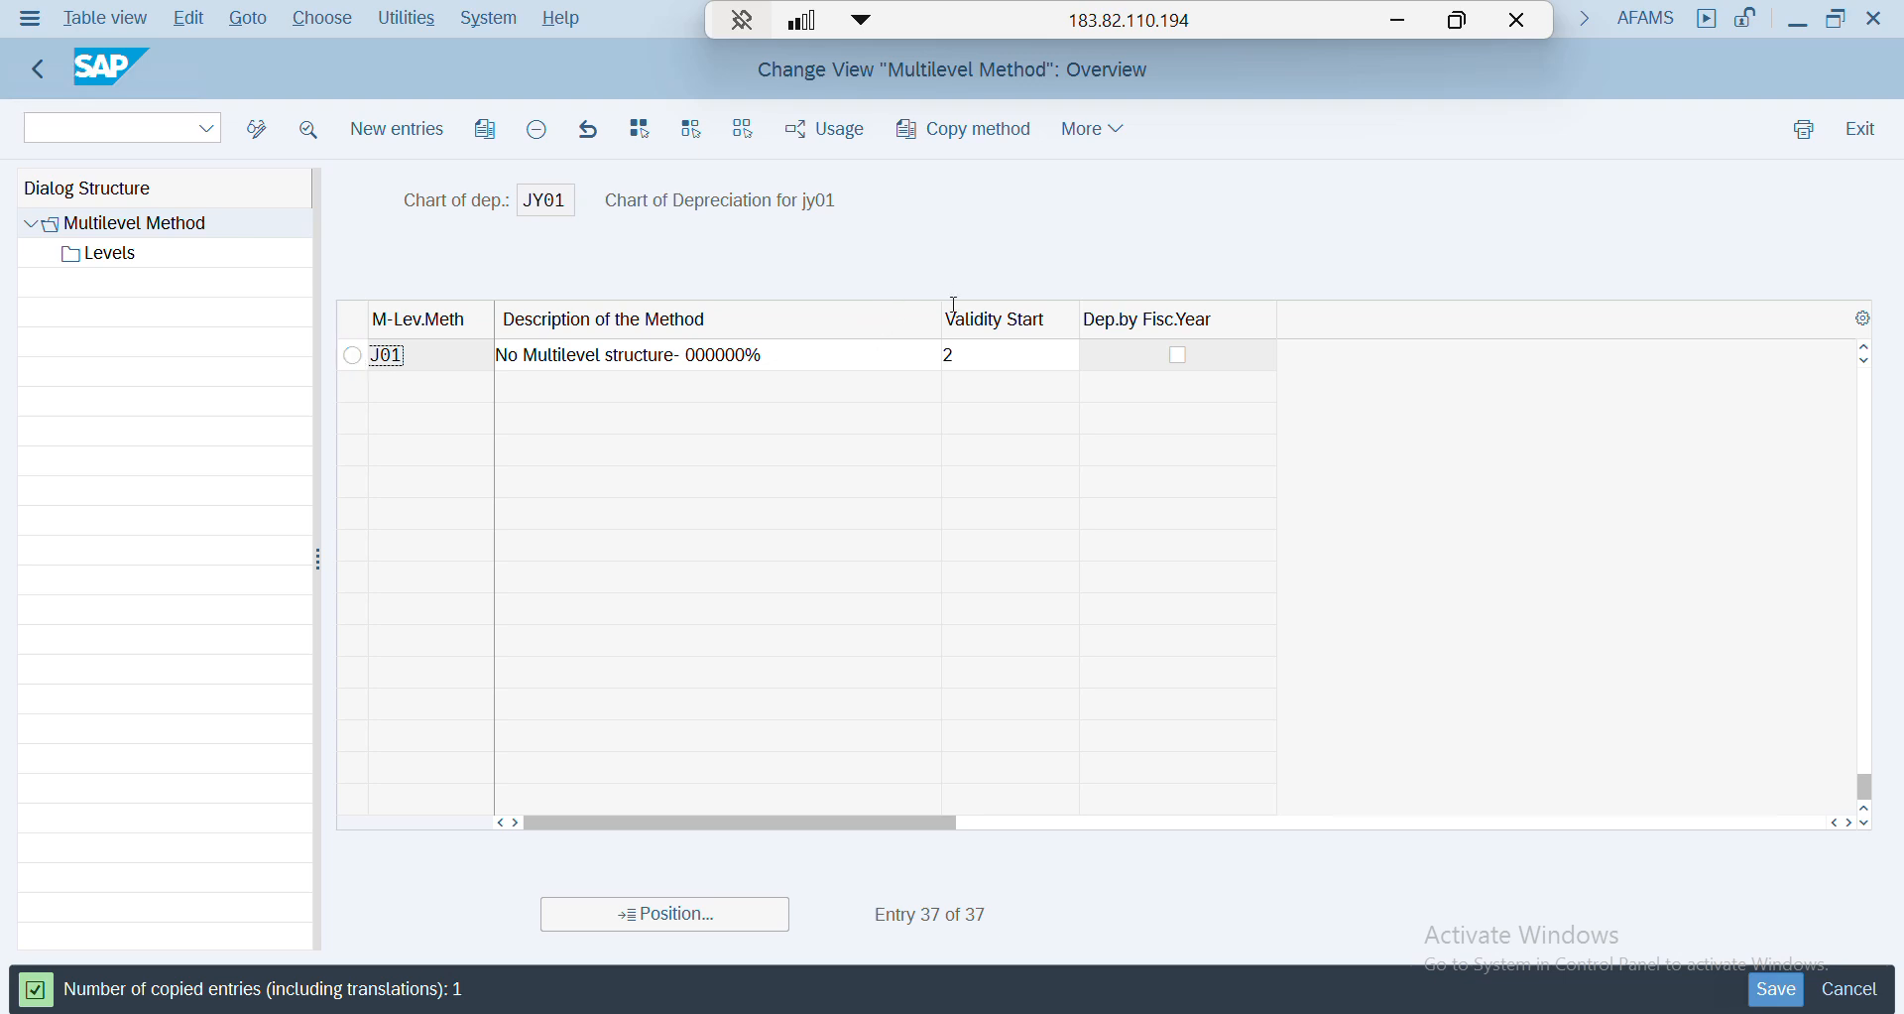
# - Open the levels of method J01 and look up the permitted values for the validity period in months
pyautogui.click(360, 365)
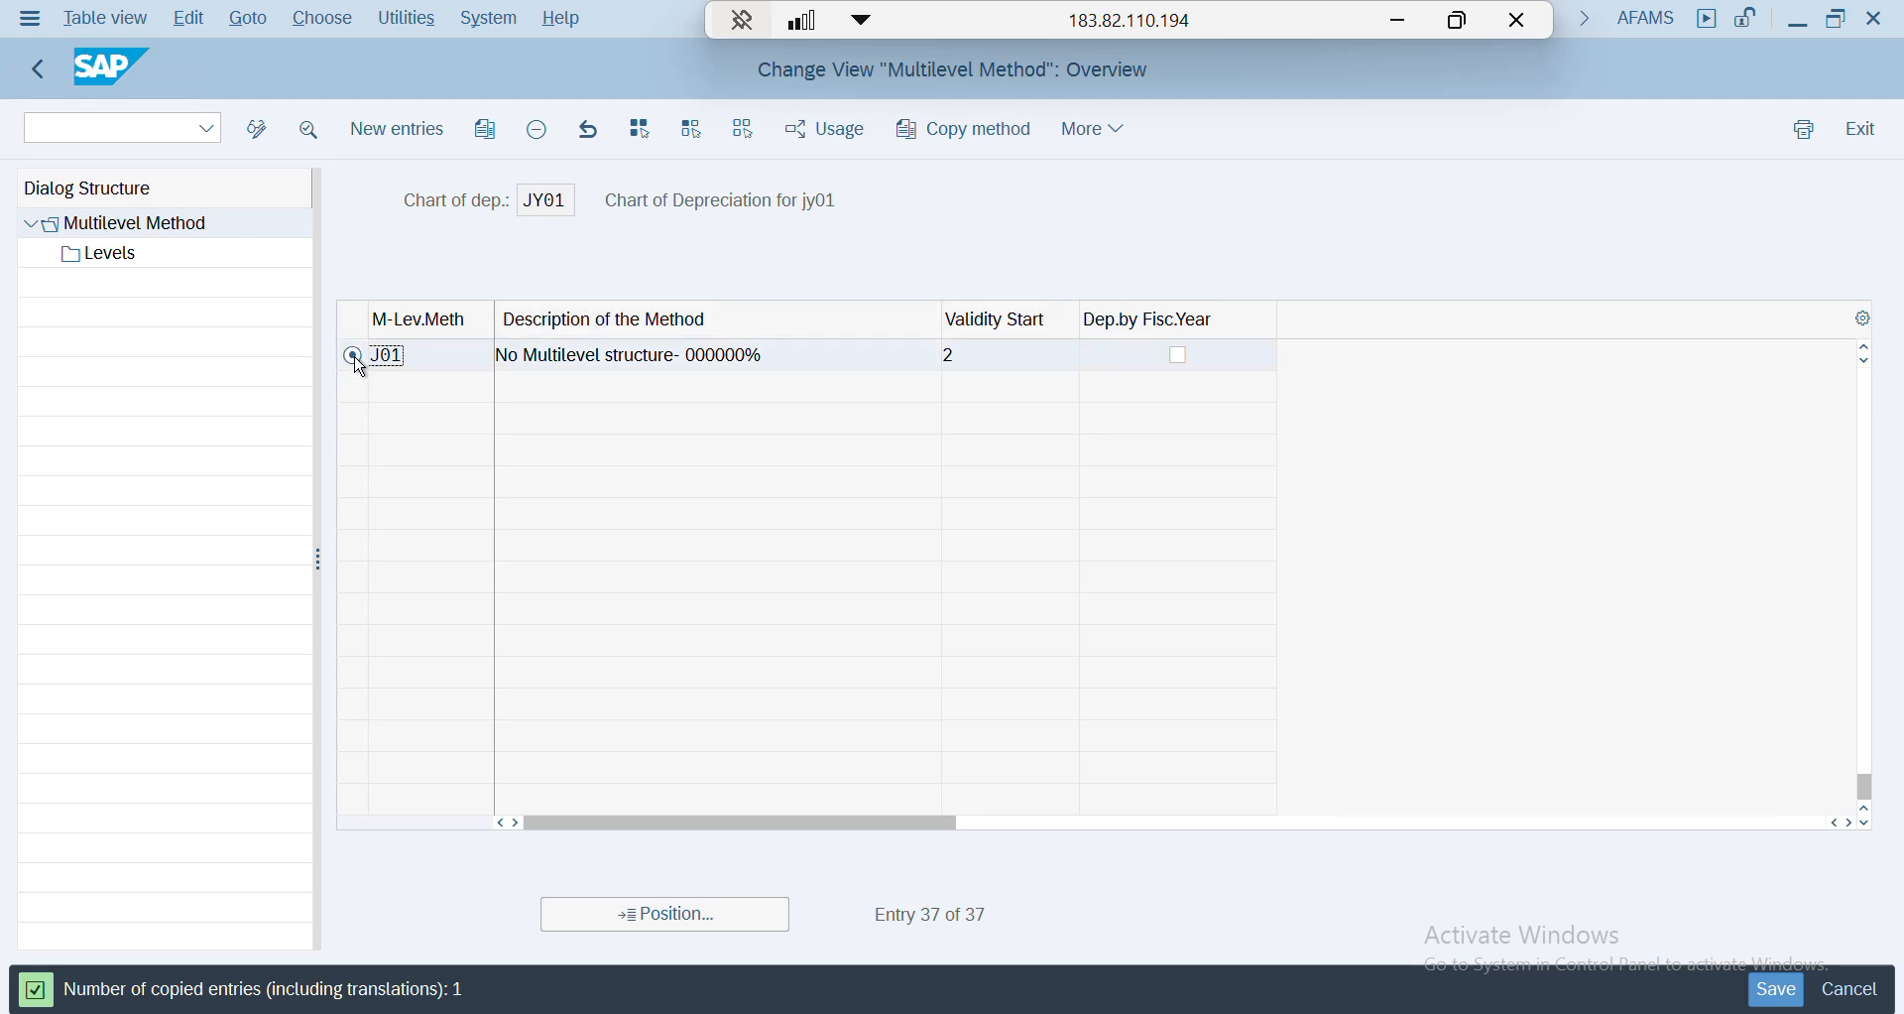
pyautogui.click(104, 260)
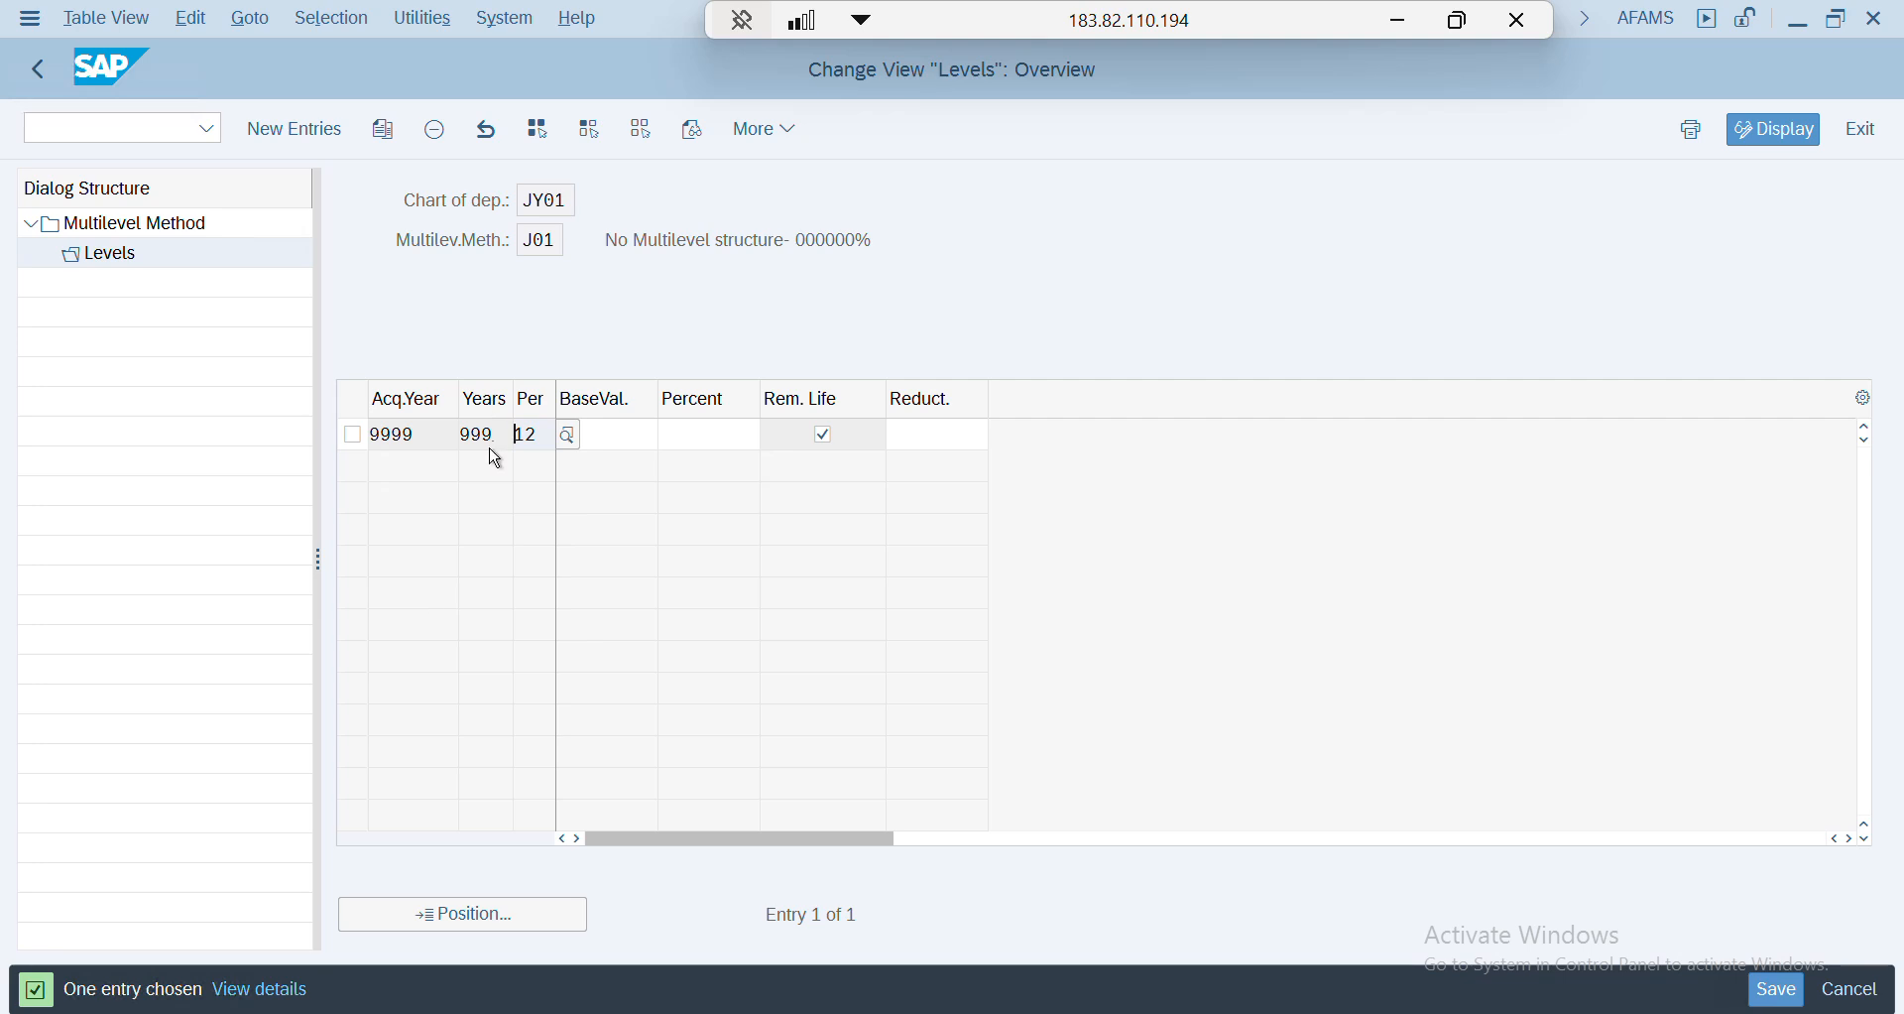
pyautogui.click(550, 432)
pyautogui.click(568, 436)
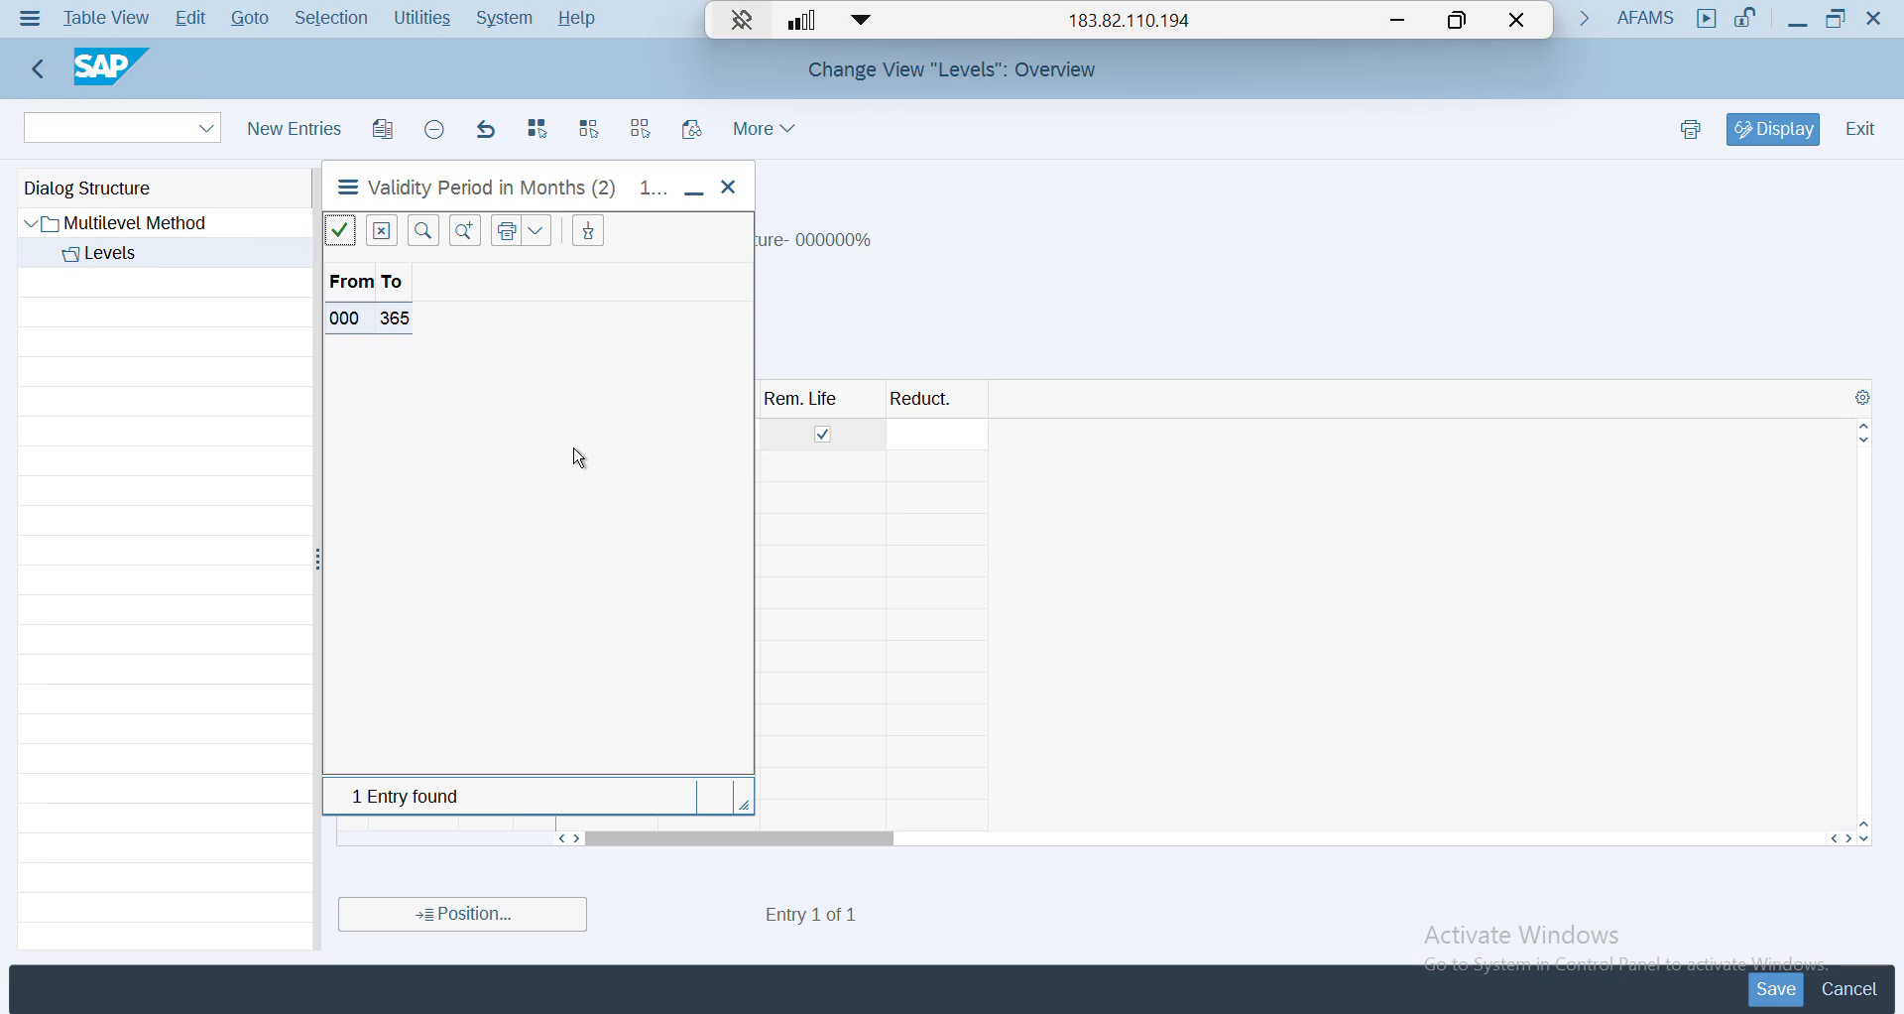
pyautogui.click(729, 188)
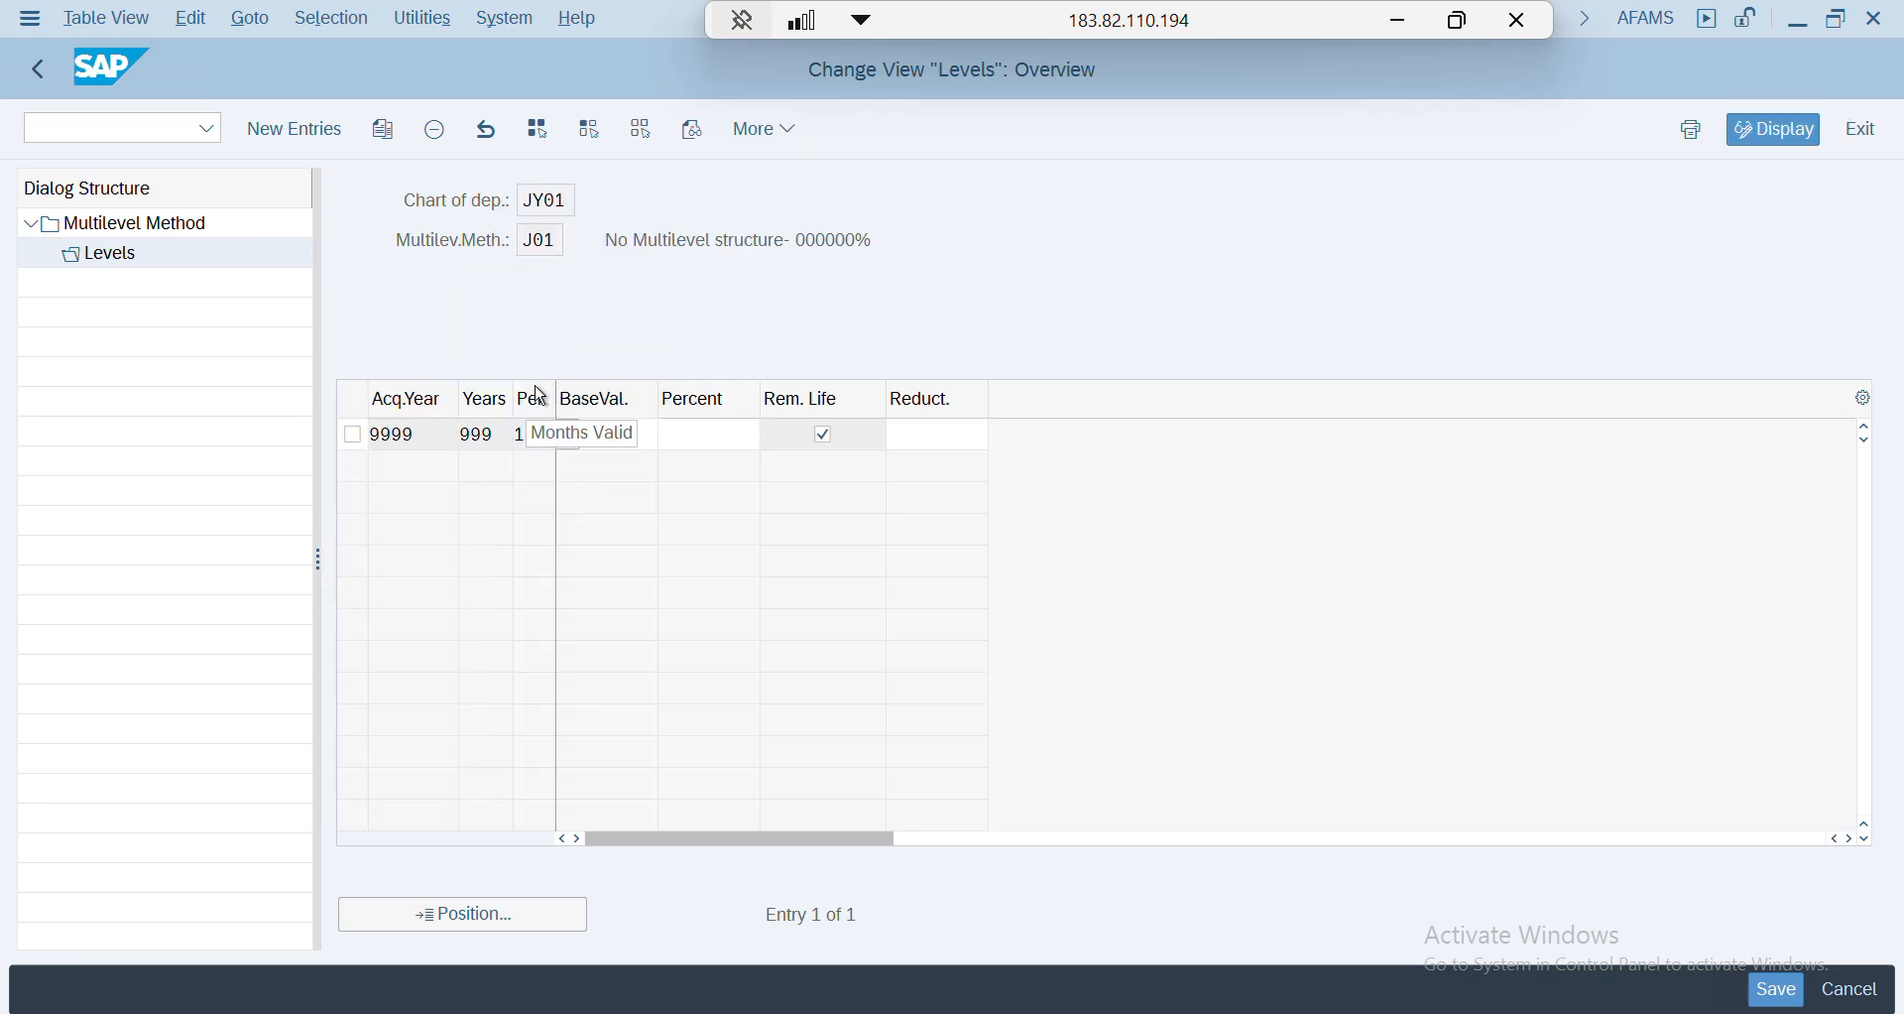
pyautogui.click(552, 436)
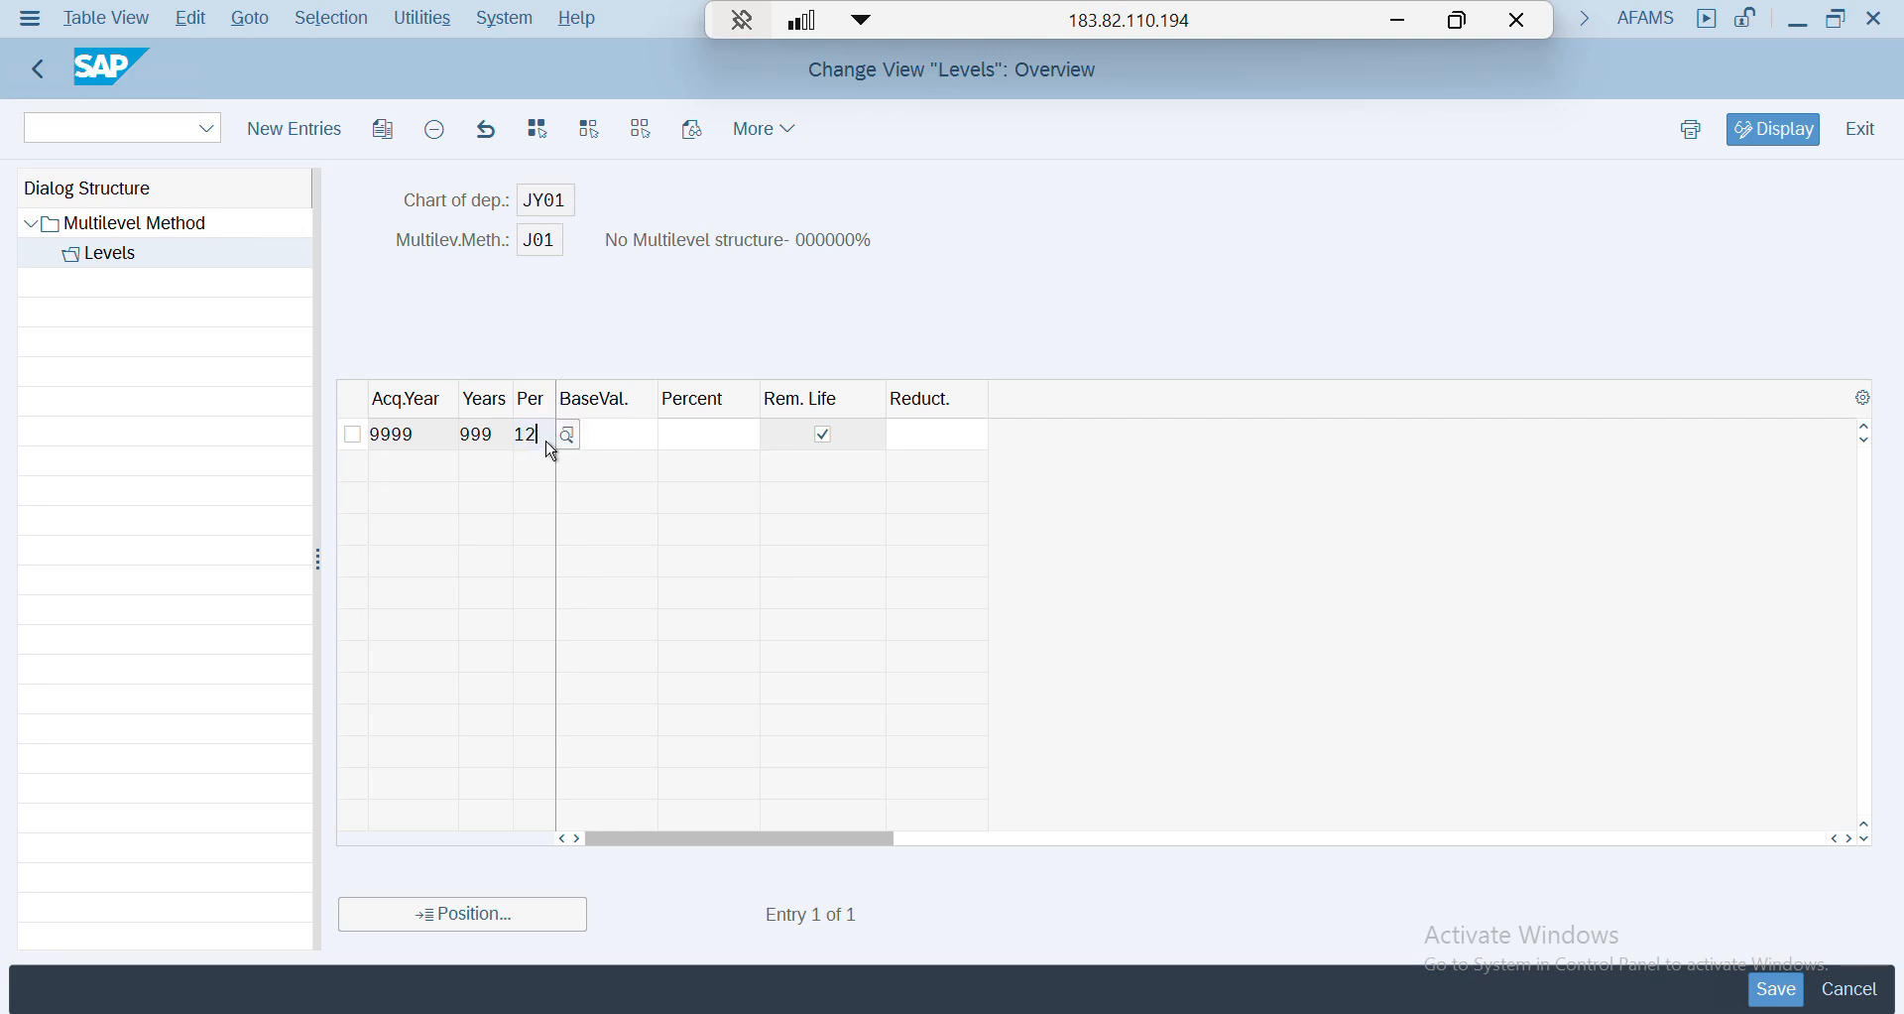
# - Look through the available base value keys for the J01 level, then close the list without choosing one
pyautogui.click(622, 441)
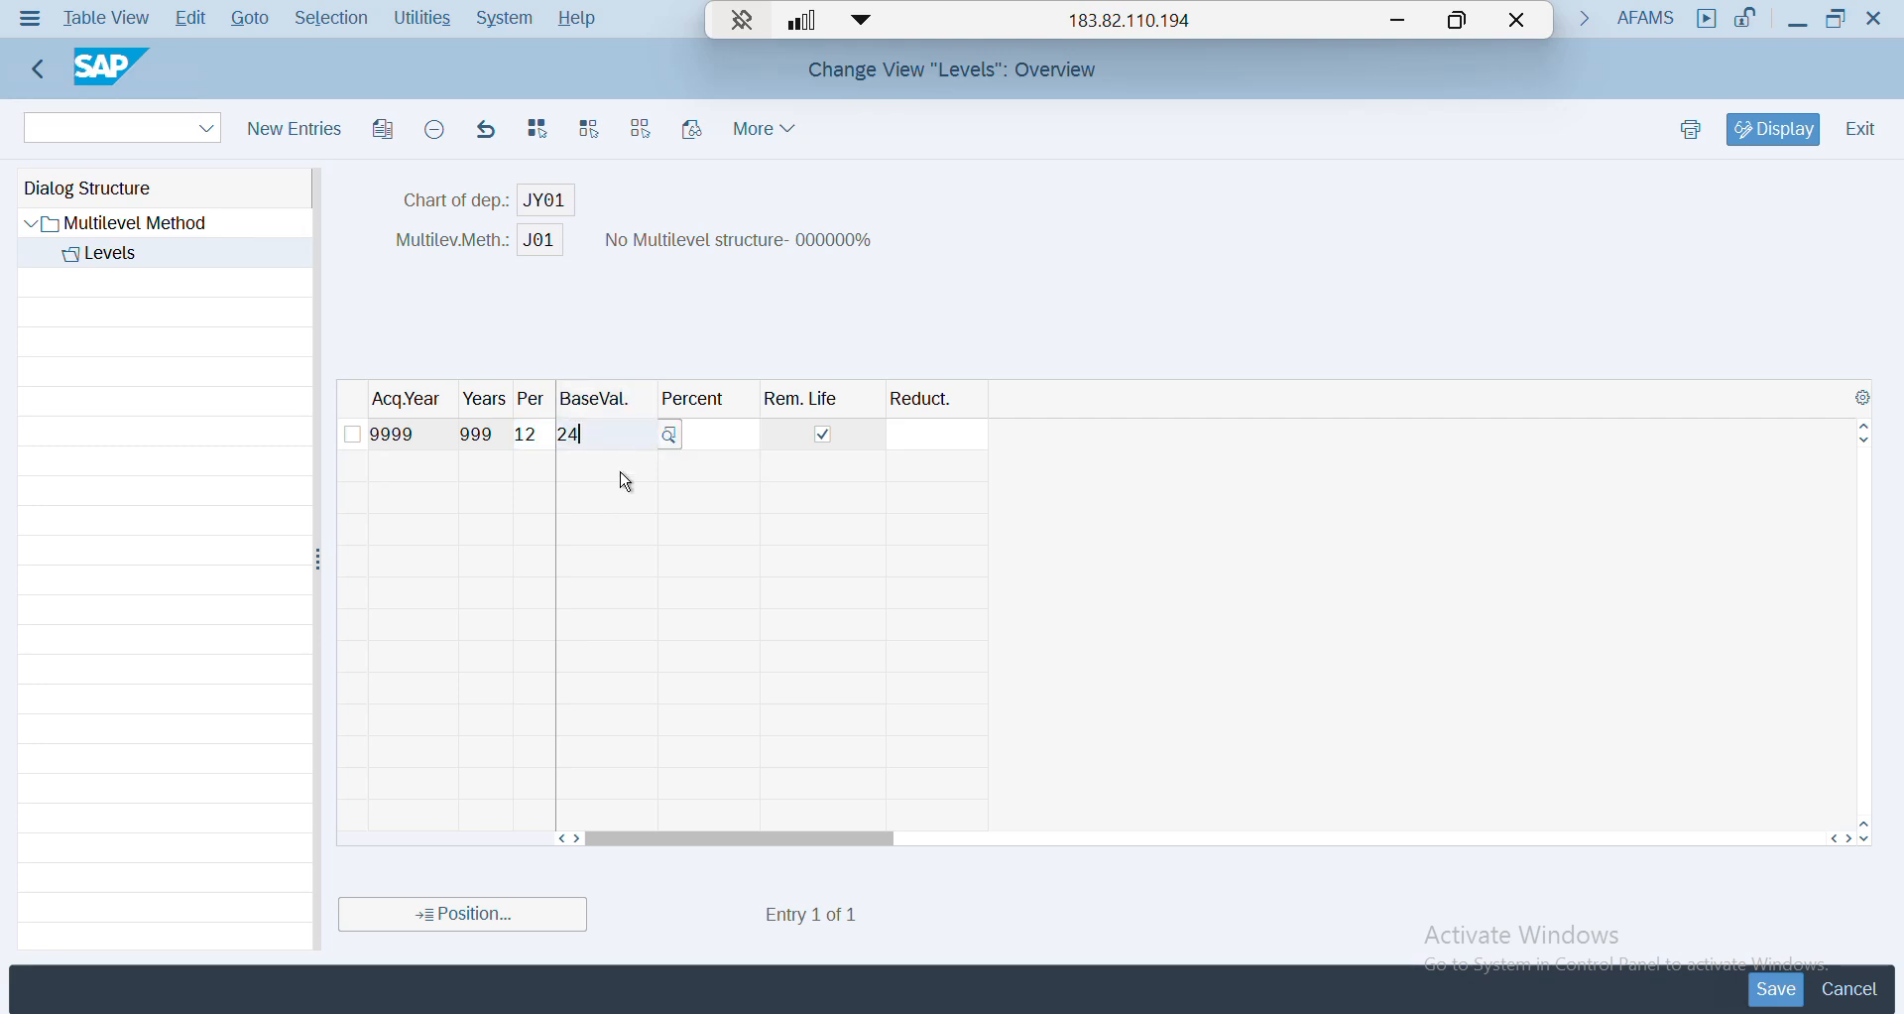
pyautogui.click(671, 437)
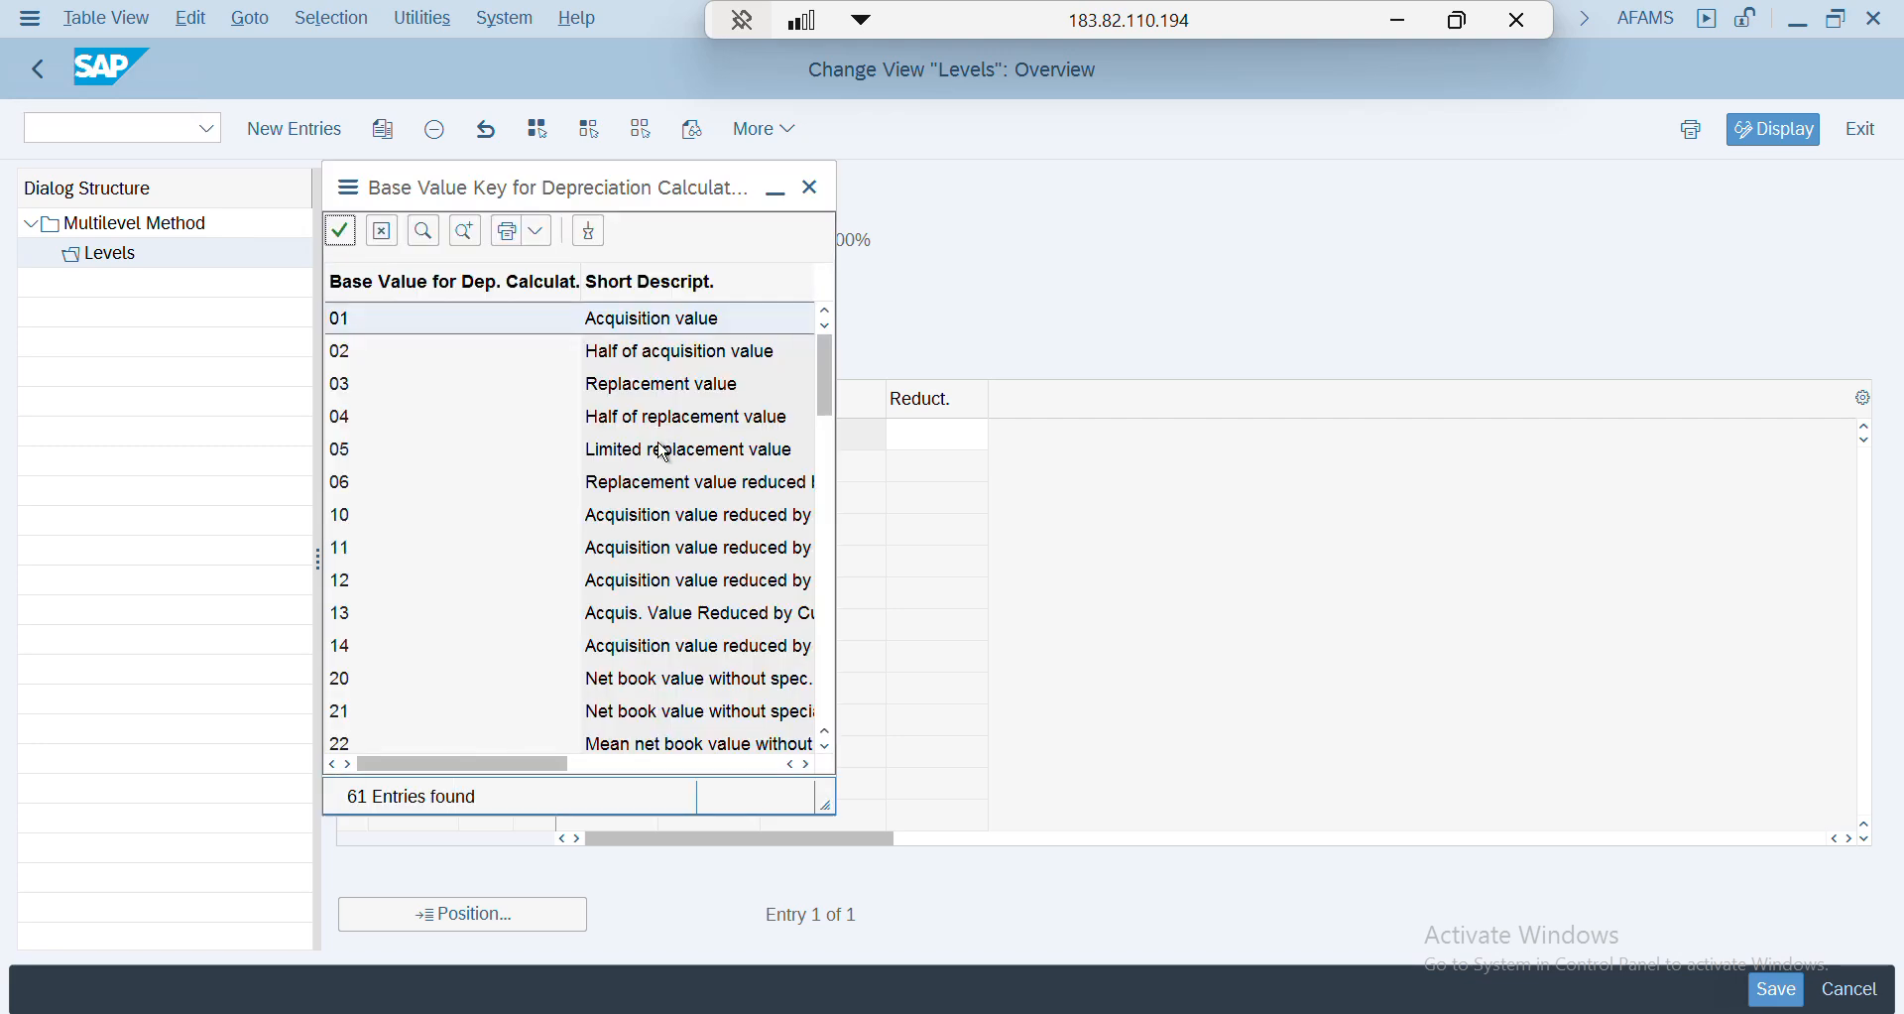
pyautogui.scroll(-5, 474, 649)
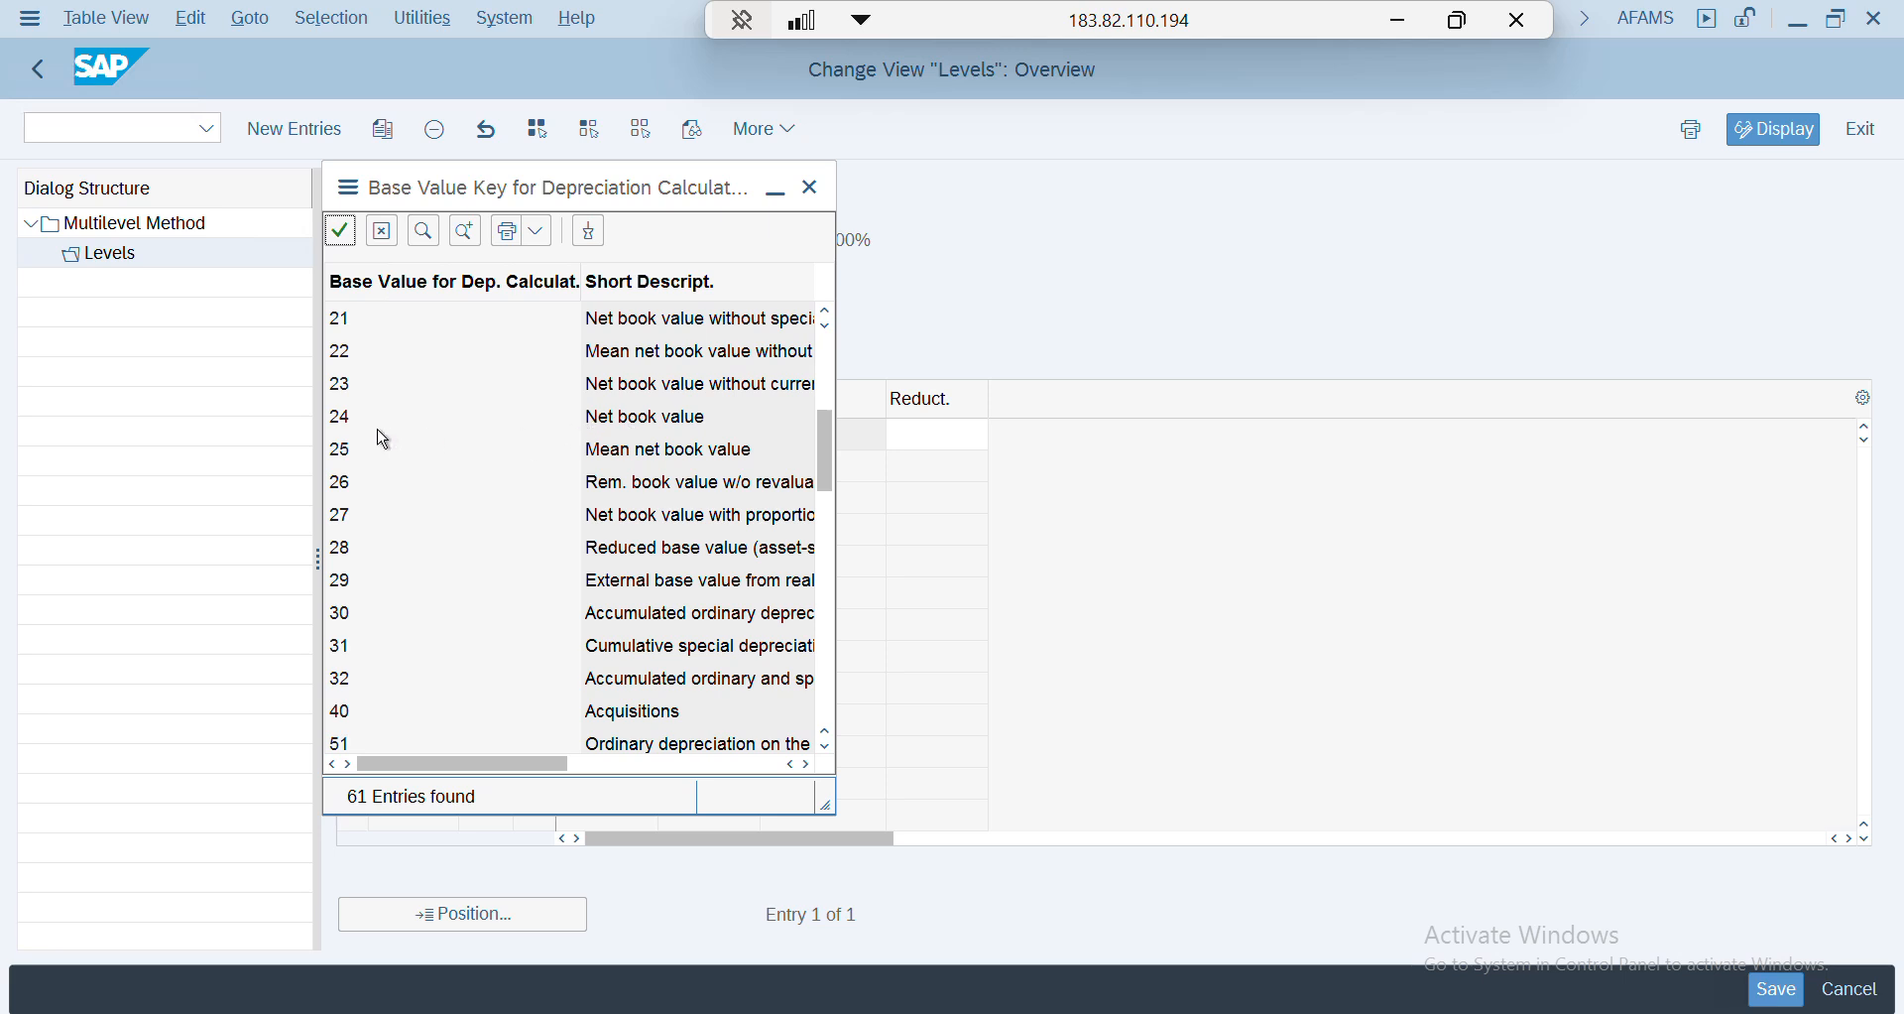
pyautogui.click(812, 195)
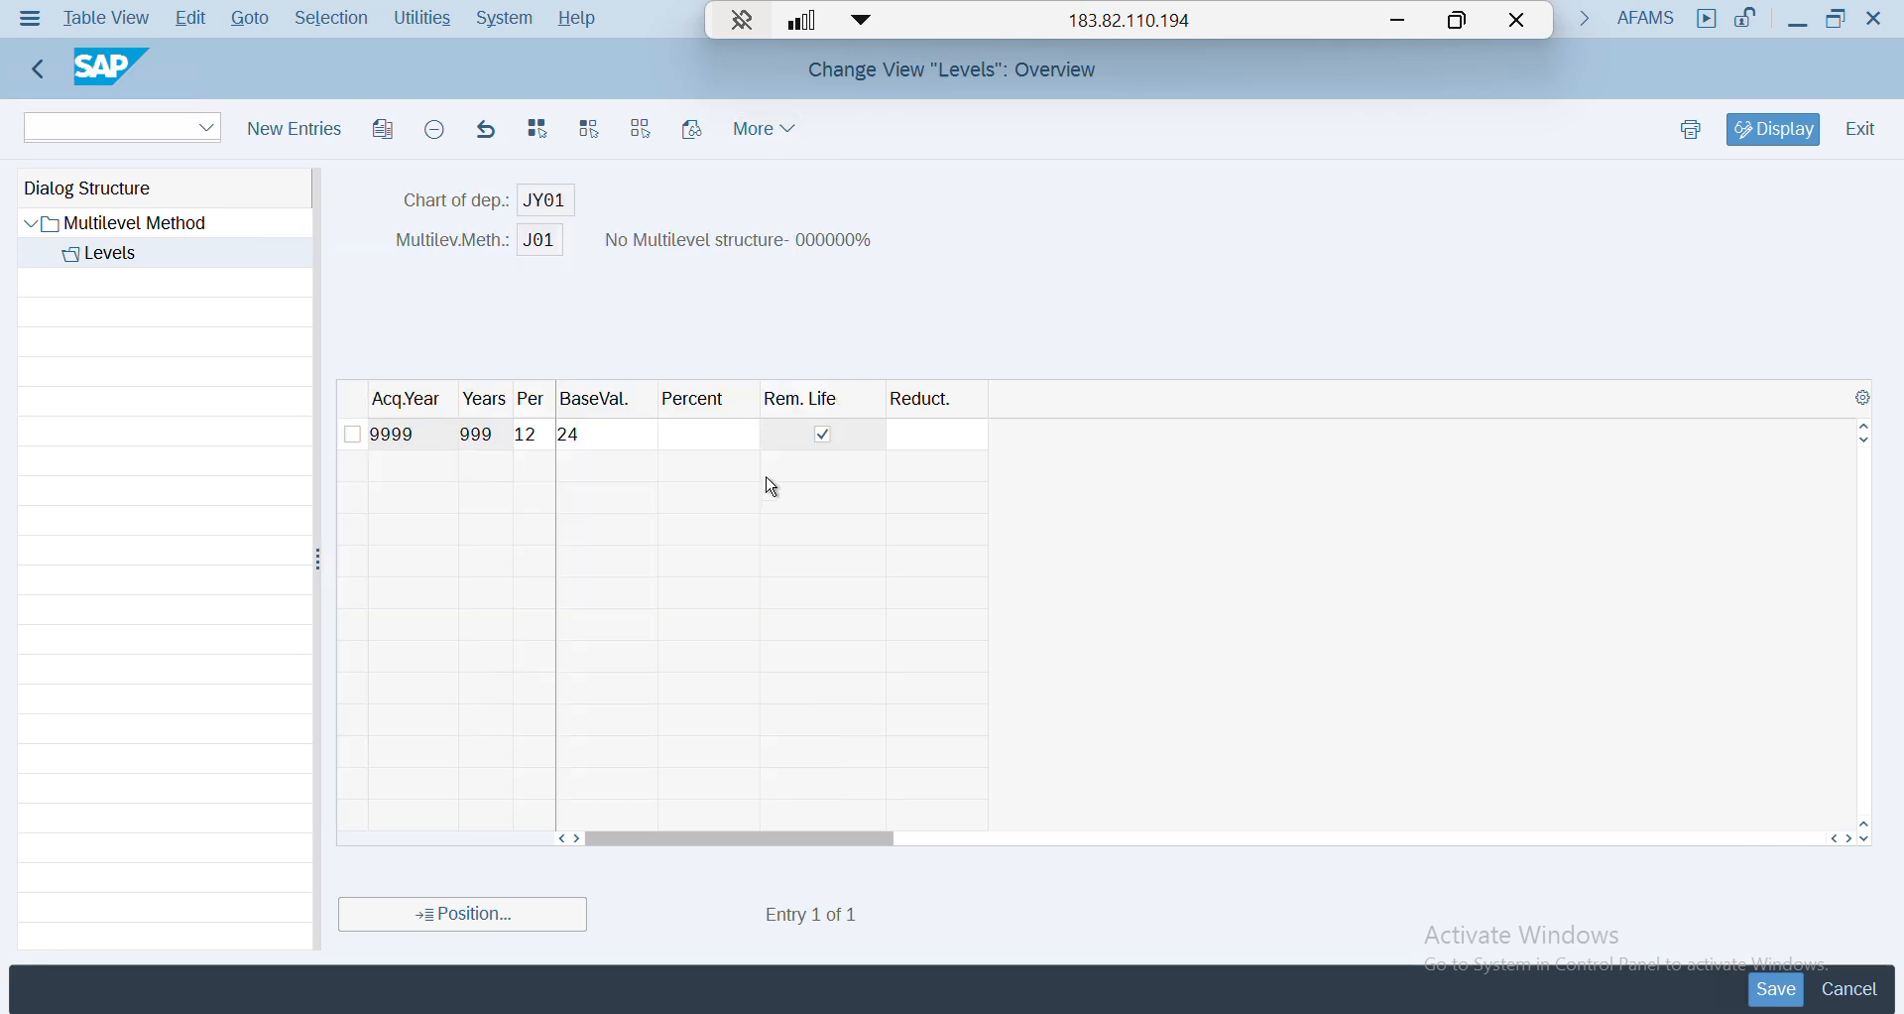
# - Set the depreciation percentage of the J01 level to 0
pyautogui.click(713, 434)
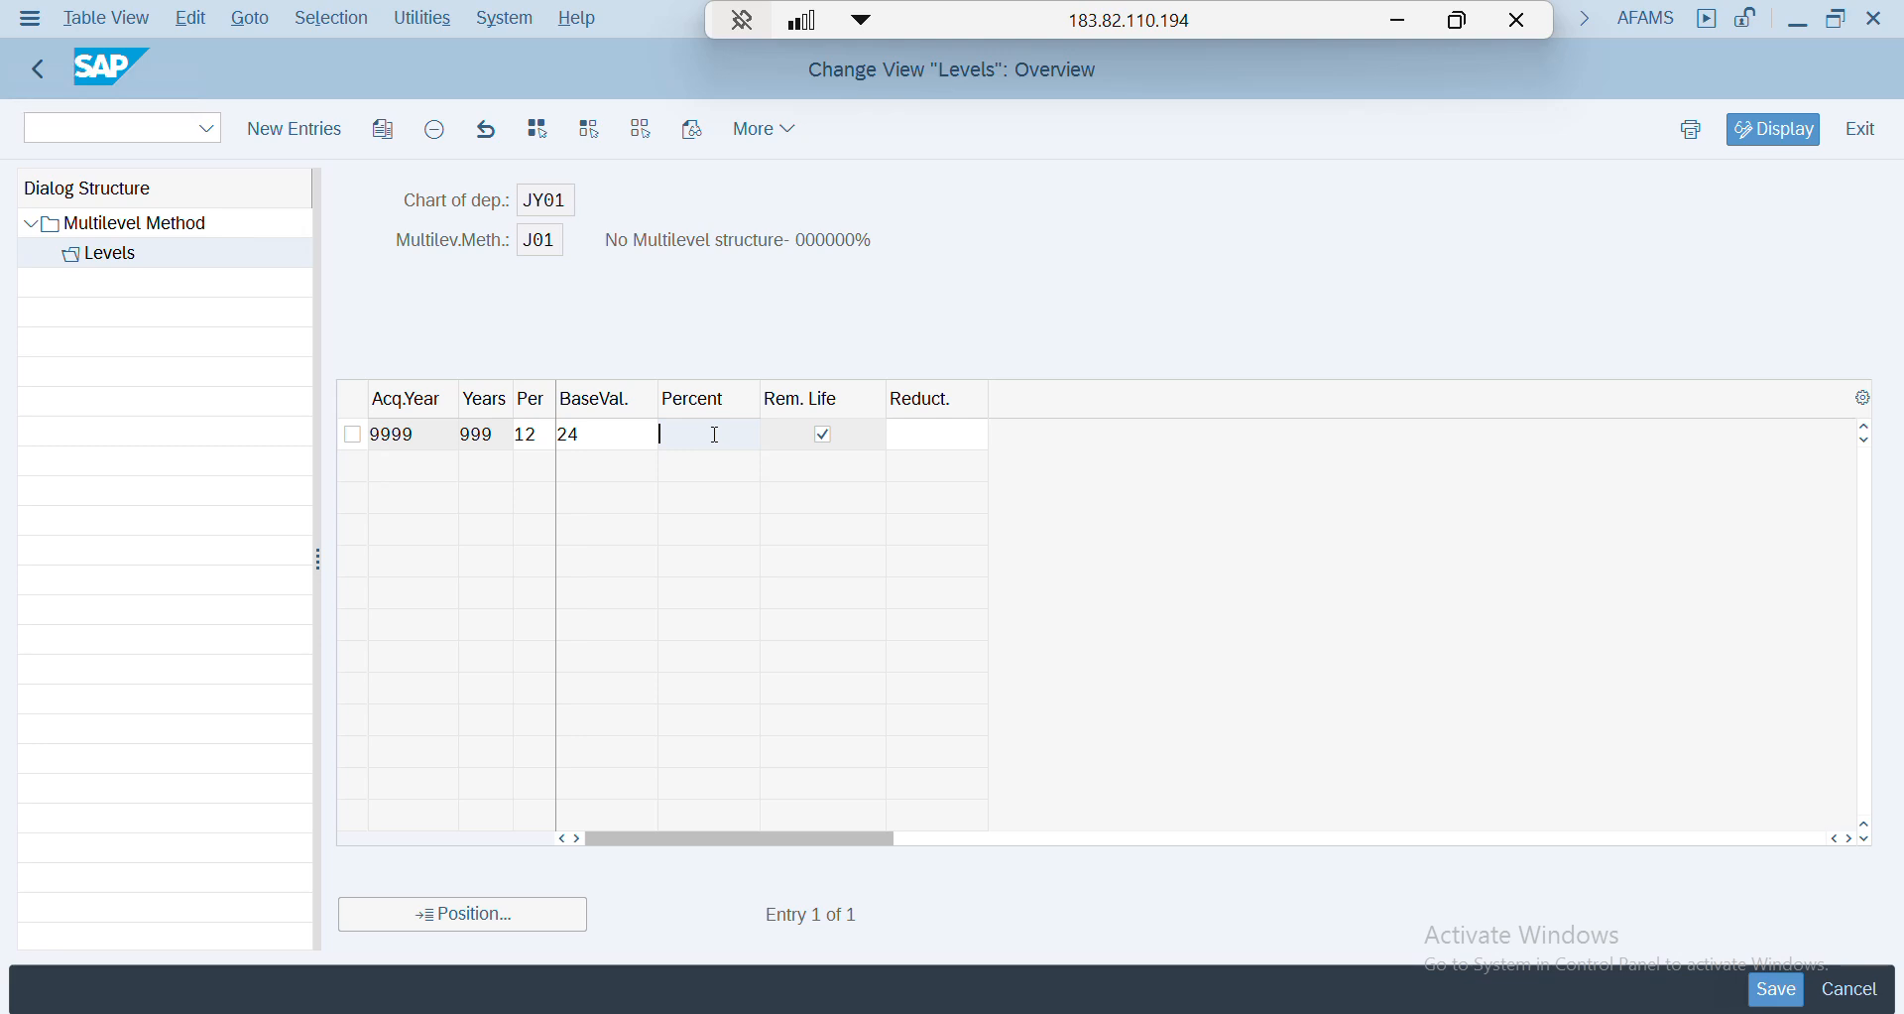
pyautogui.write('0.0000')
pyautogui.press('Return')
pyautogui.moveTo(739, 434); pyautogui.dragTo(583, 457)
pyautogui.press('BackSpace')
pyautogui.write('.00')
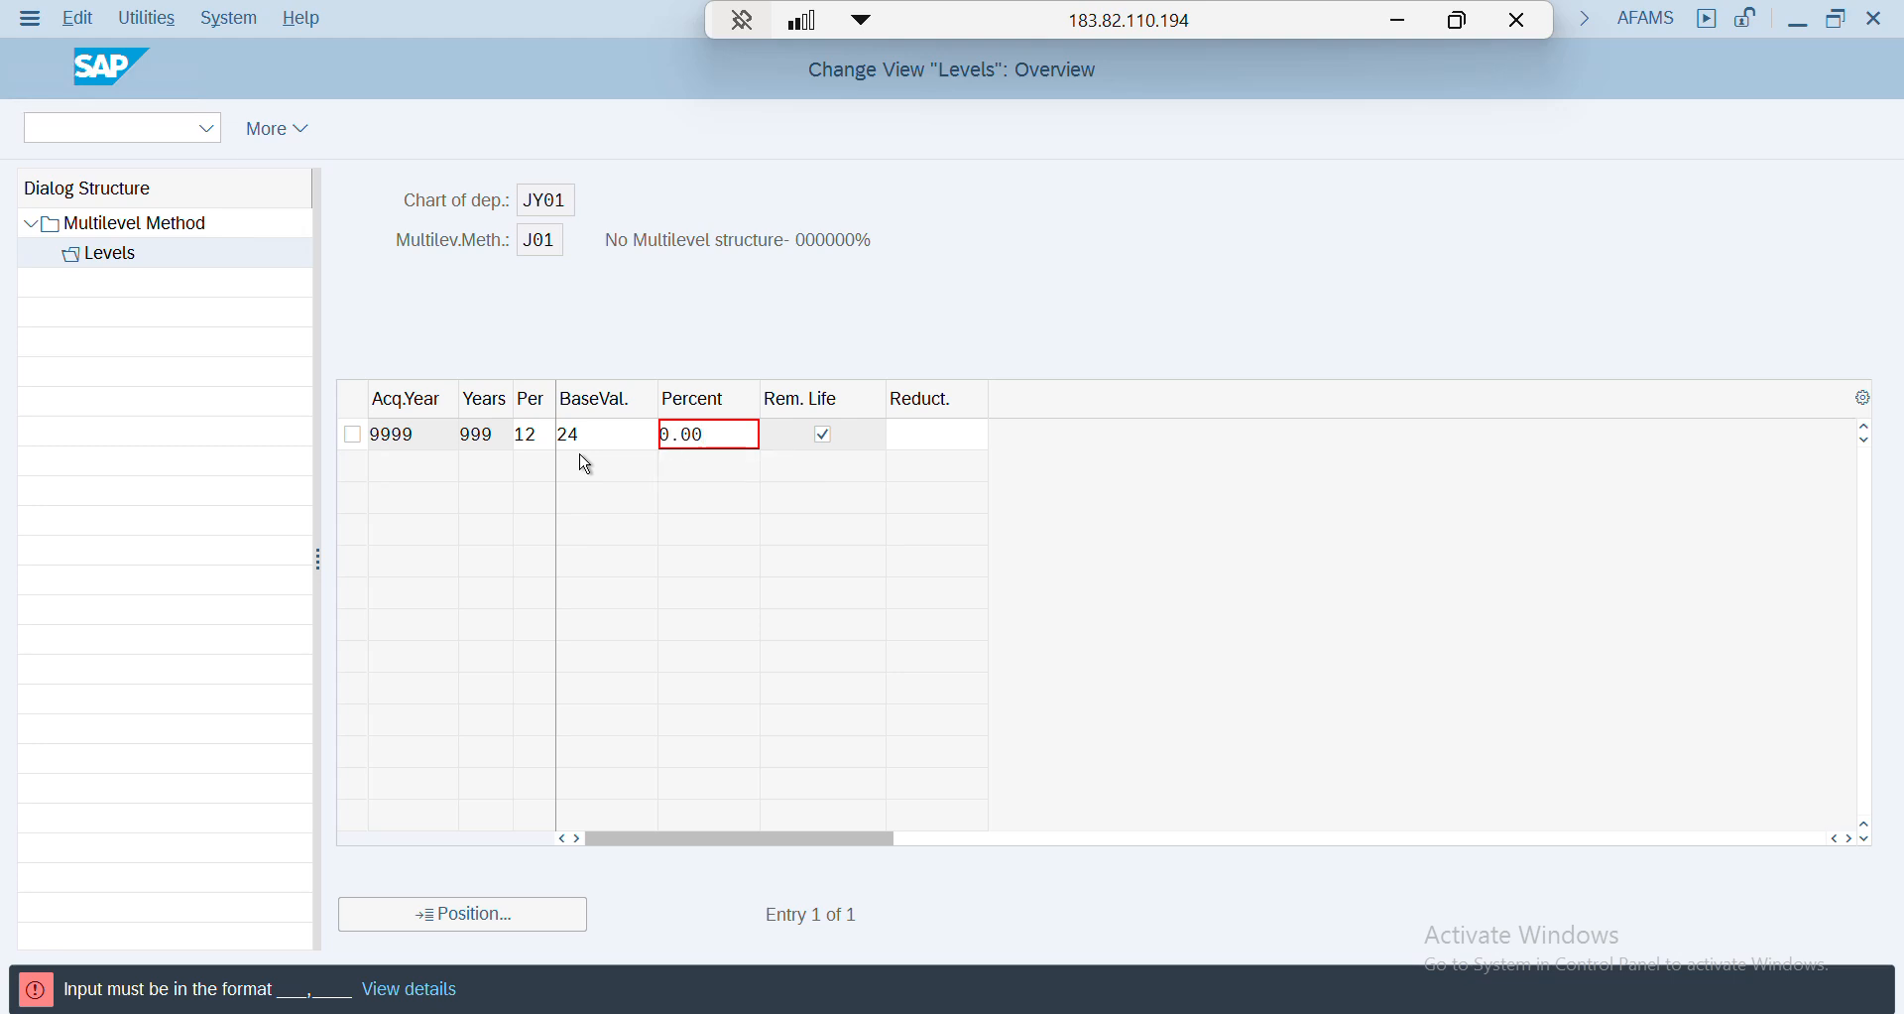
pyautogui.moveTo(721, 429); pyautogui.dragTo(598, 447)
pyautogui.write('0')
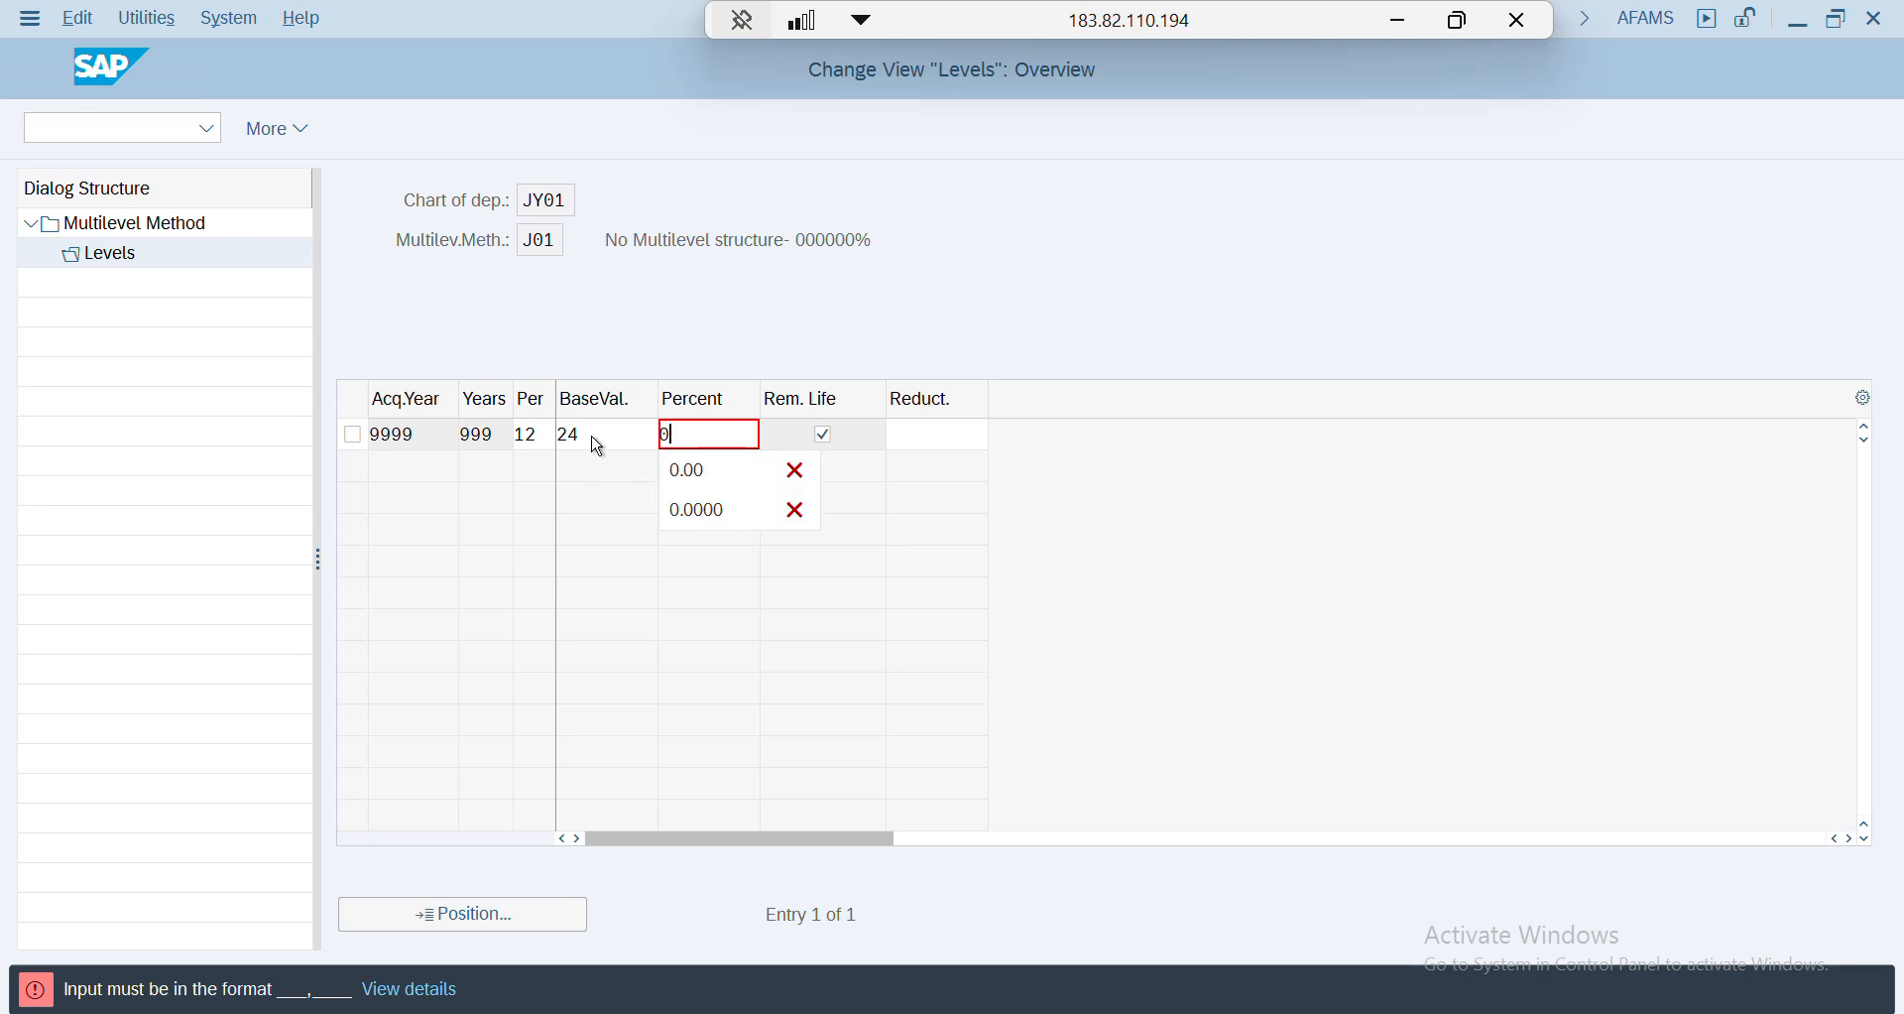
pyautogui.write('.0')
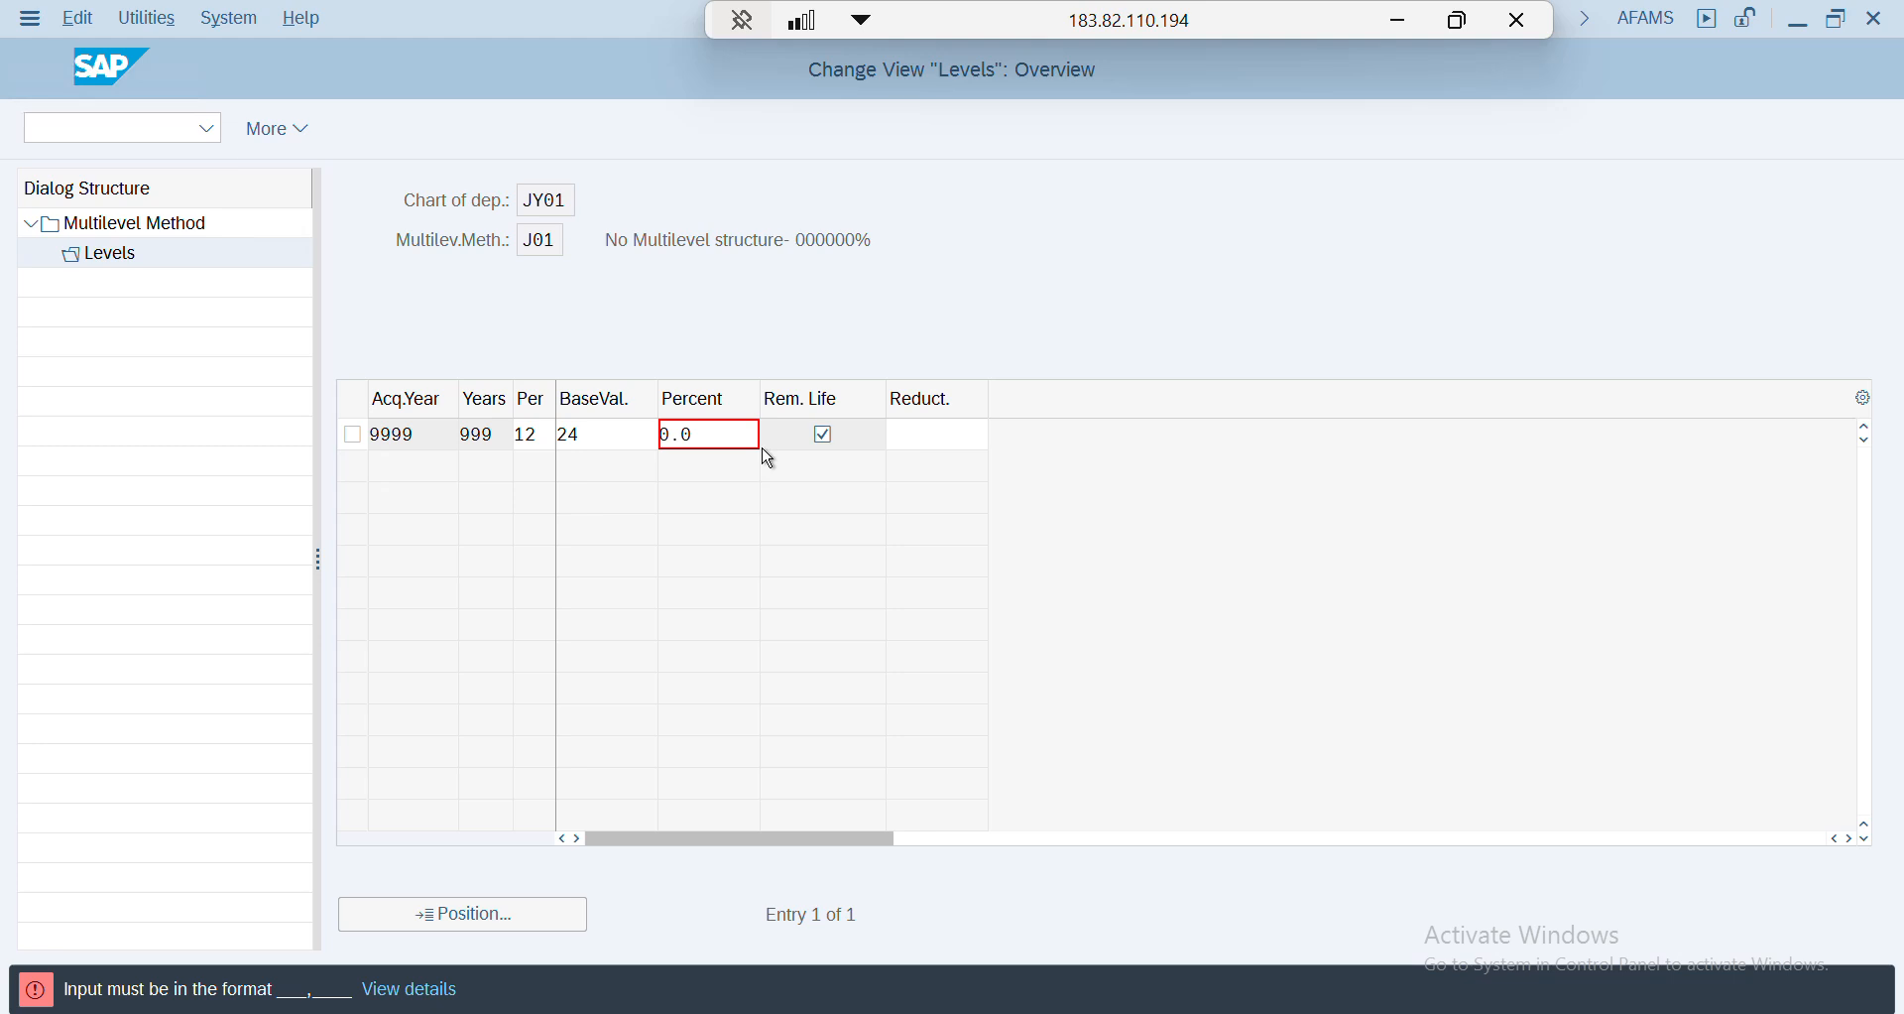
pyautogui.moveTo(712, 432); pyautogui.dragTo(582, 437)
pyautogui.write('0')
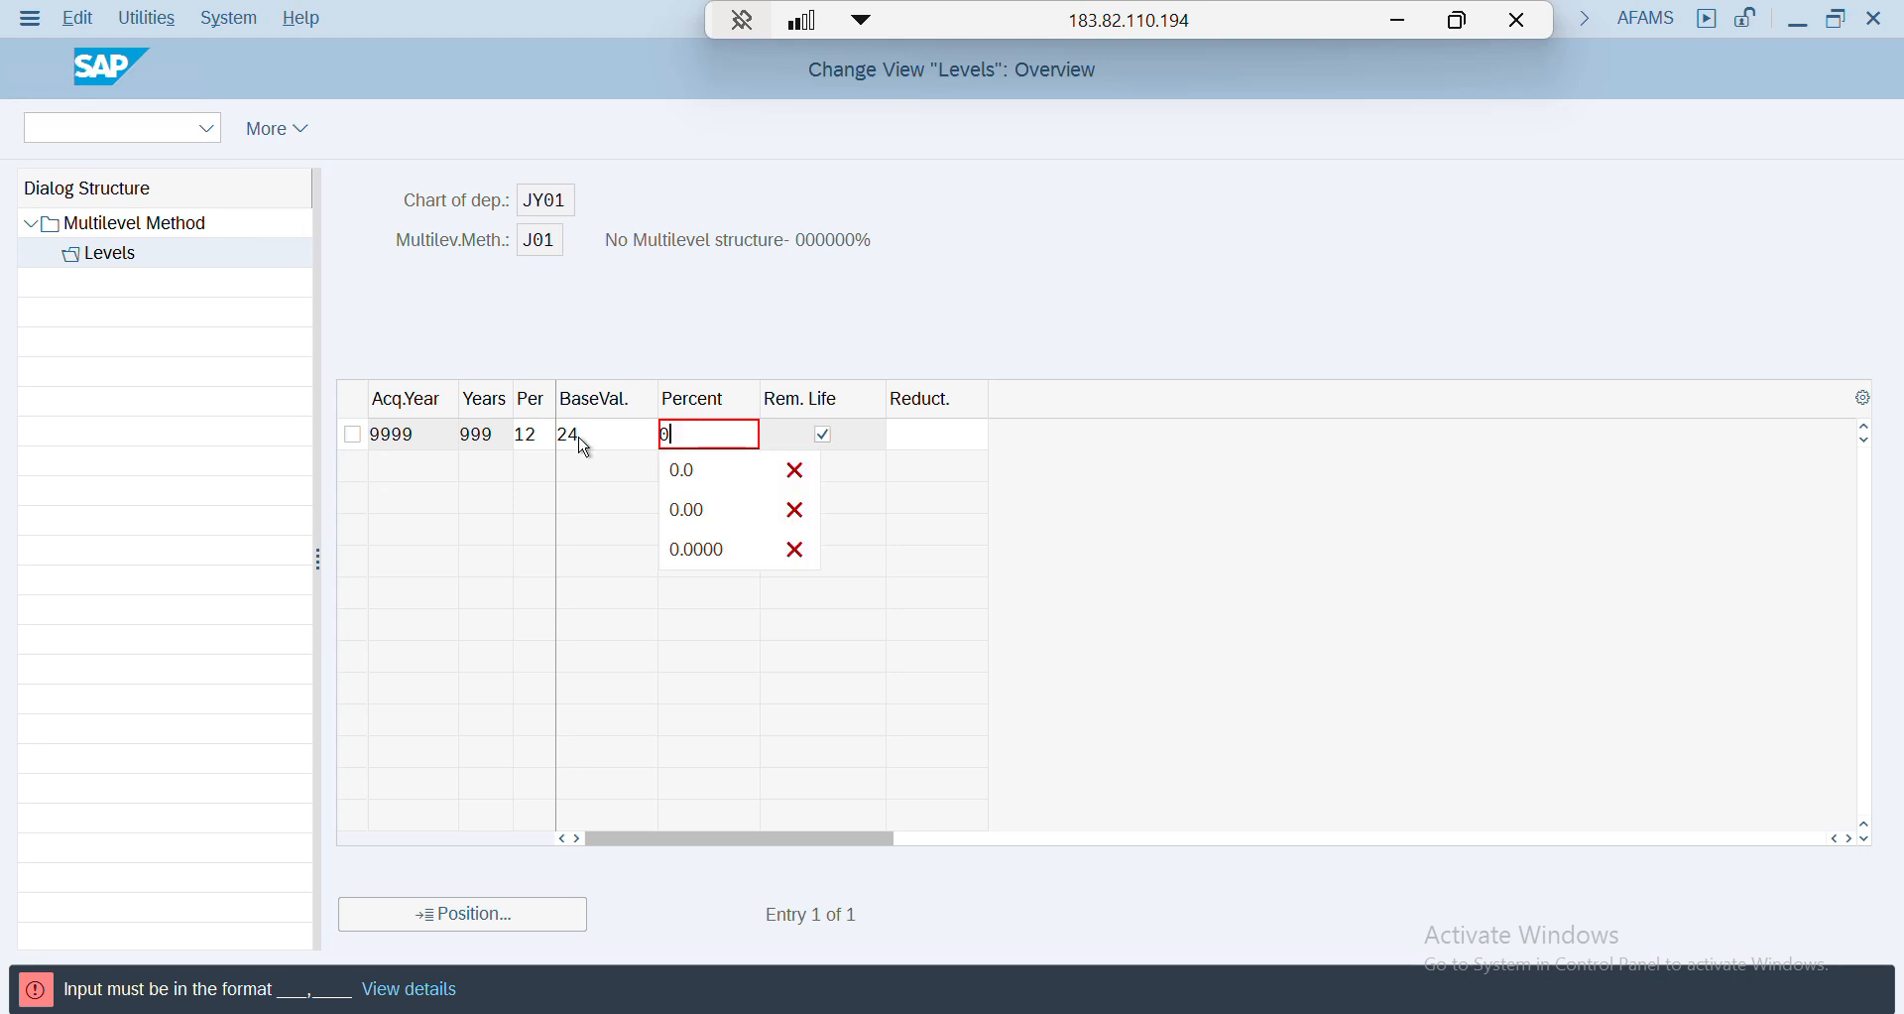
pyautogui.press('Return')
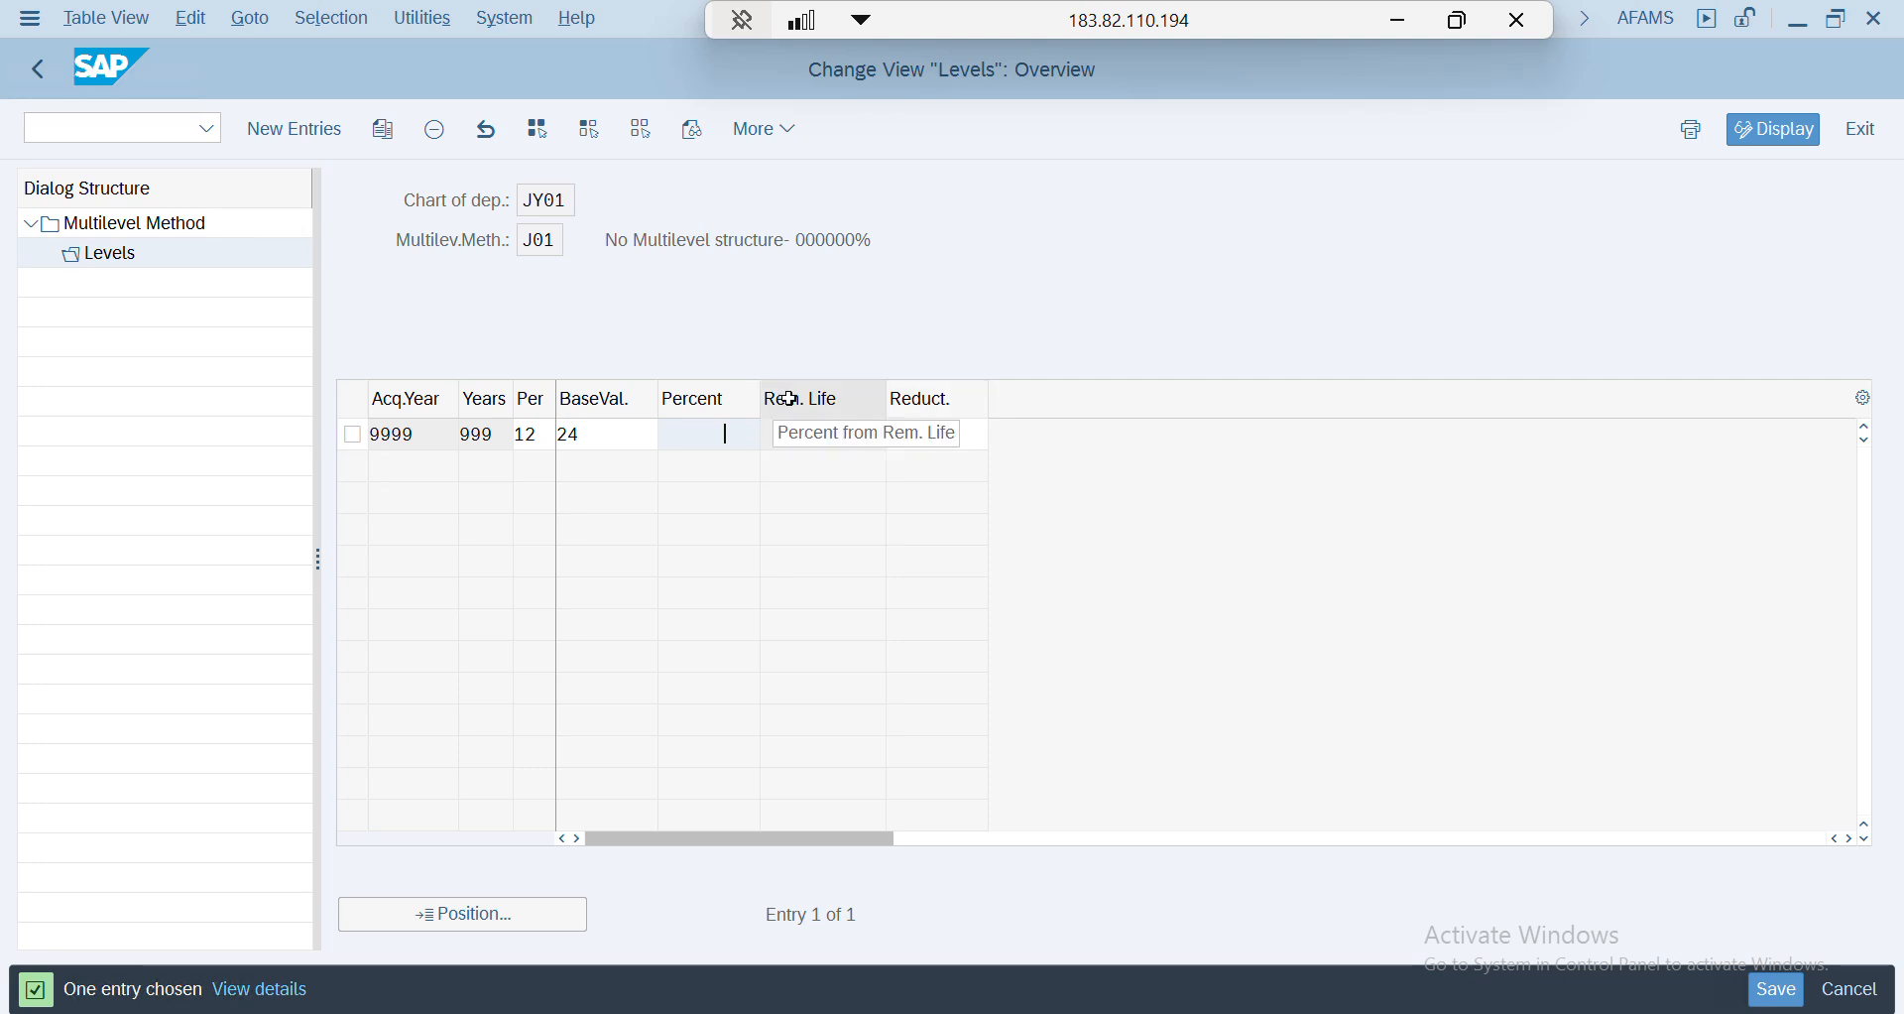
# - Save method J01 and its level to the proposed customizing request
pyautogui.click(832, 438)
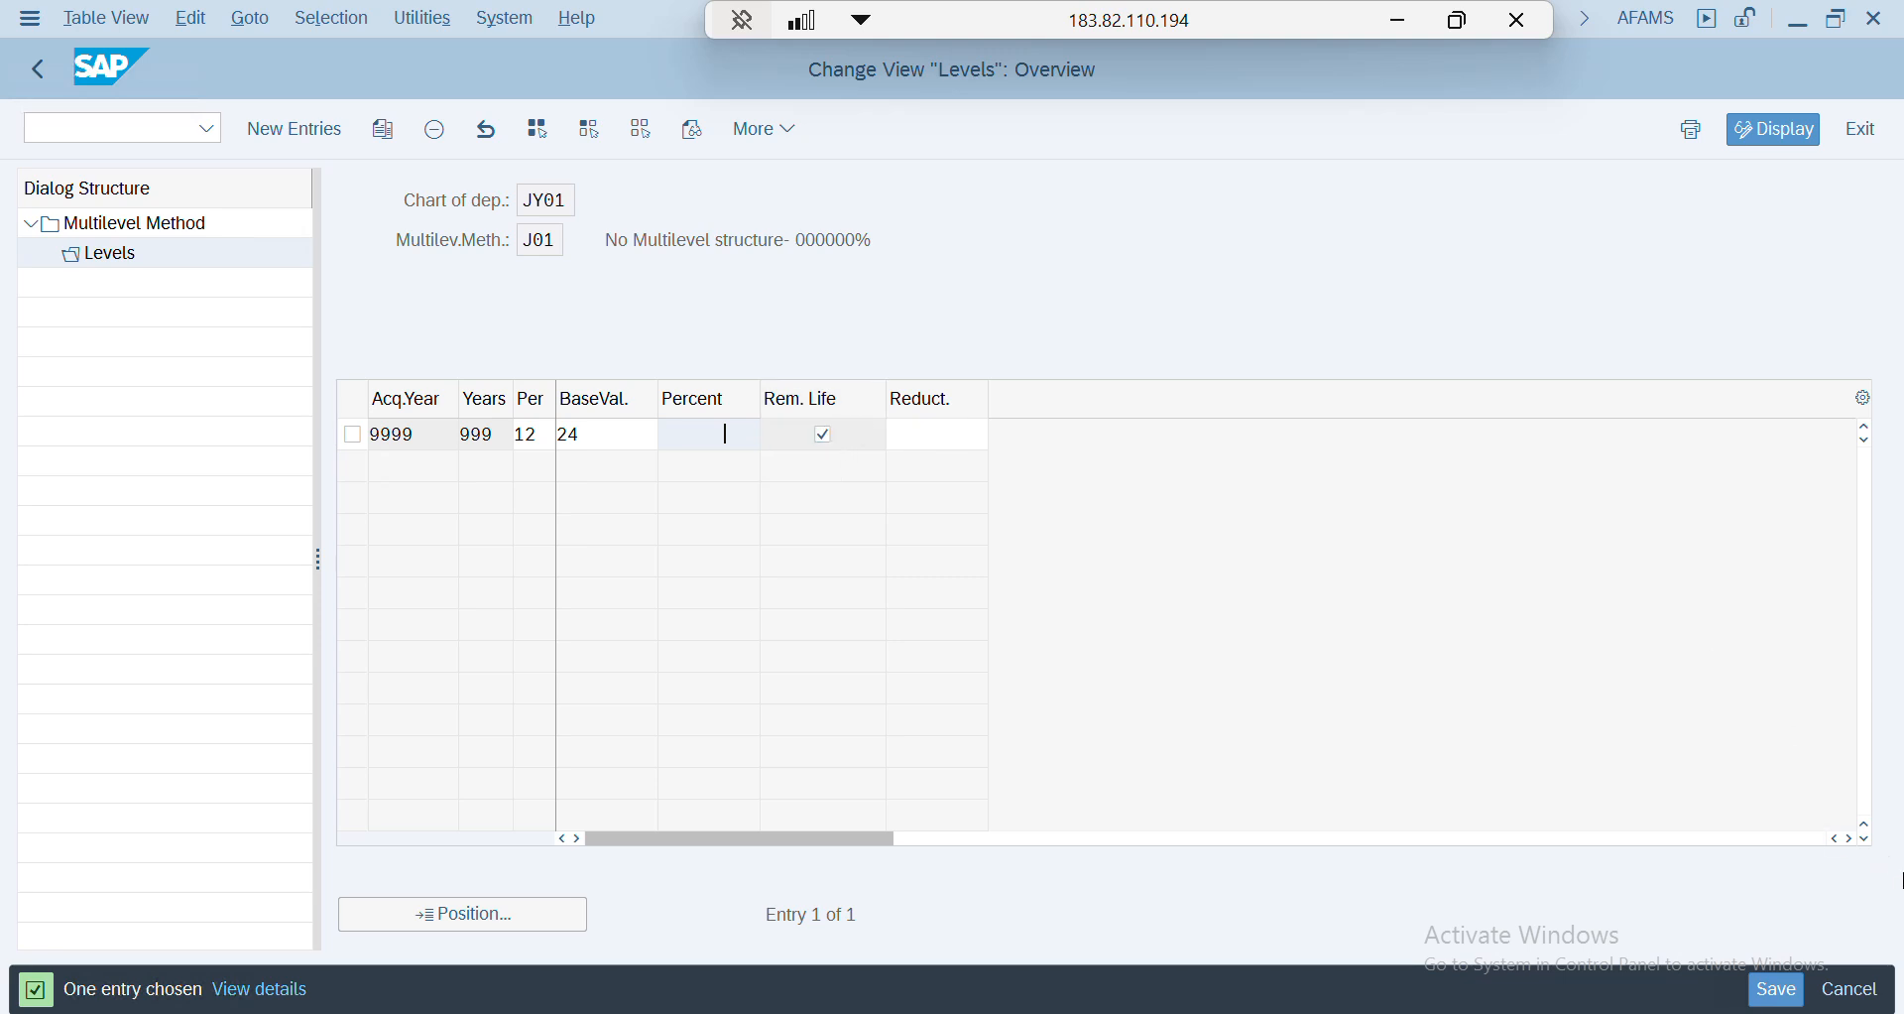
pyautogui.click(1776, 992)
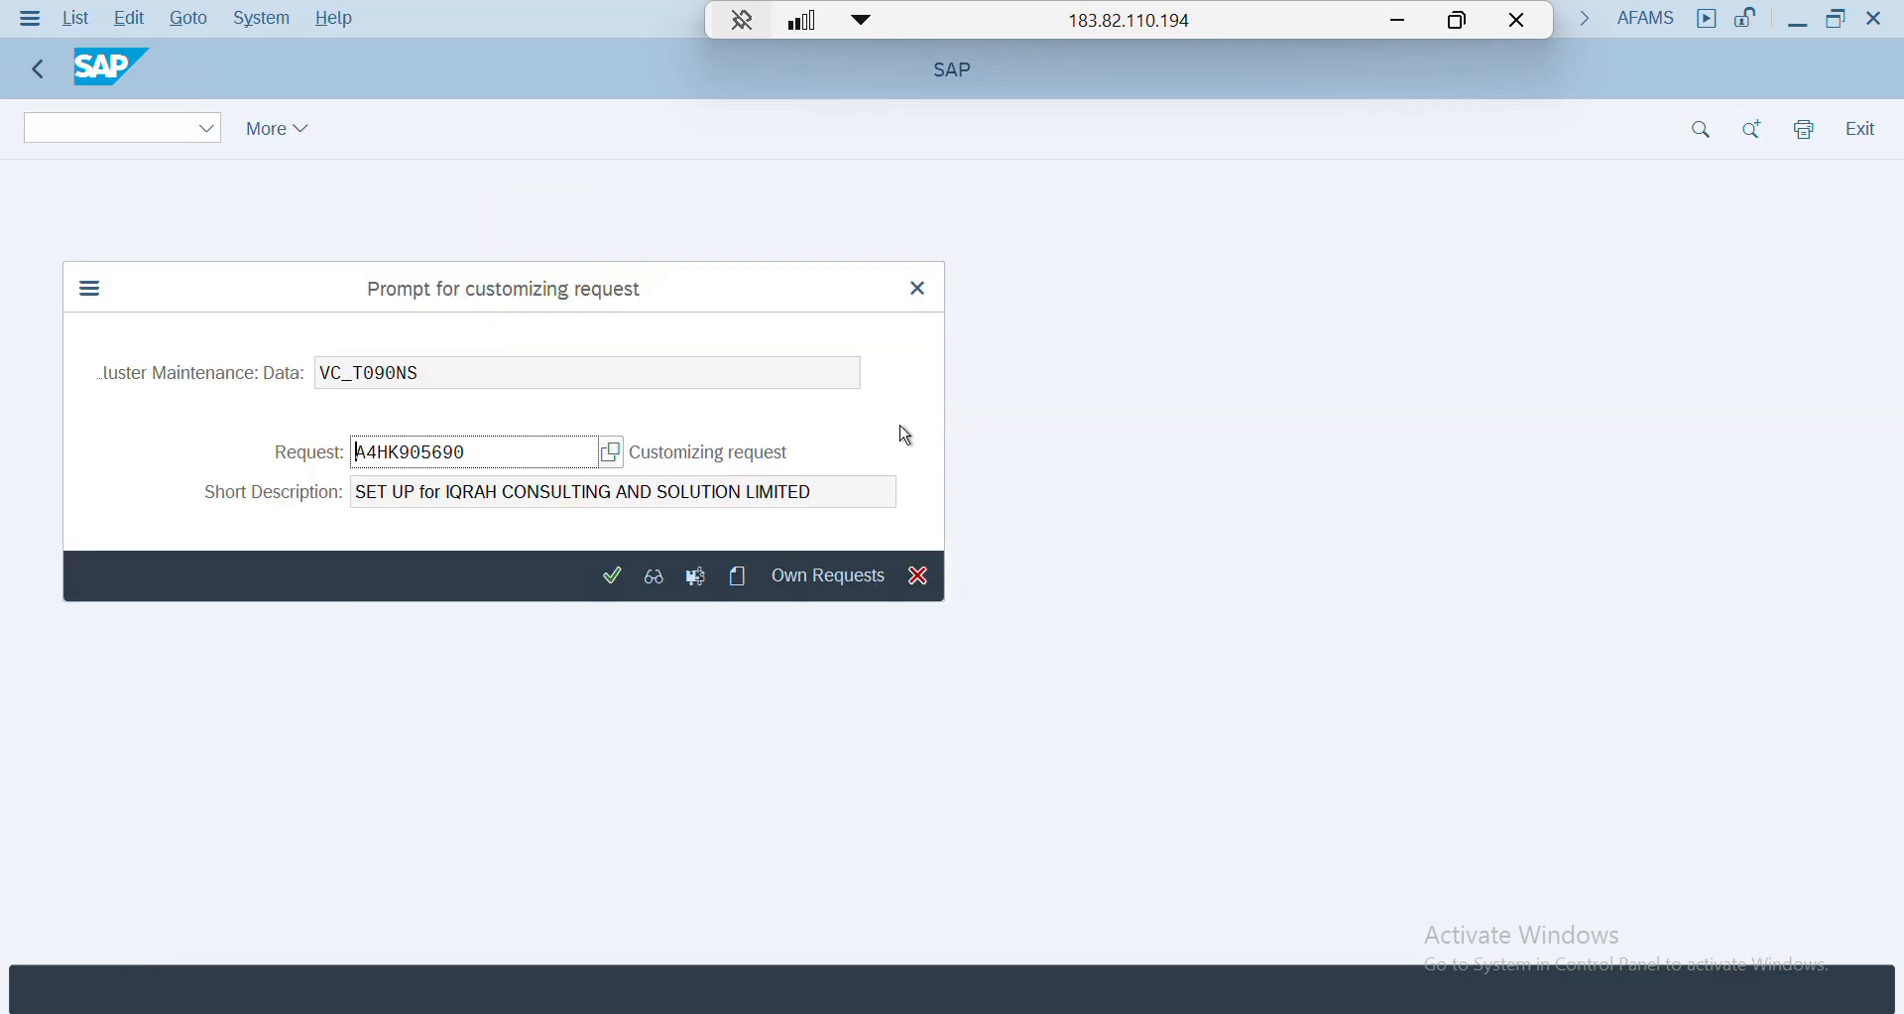
pyautogui.press('Return')
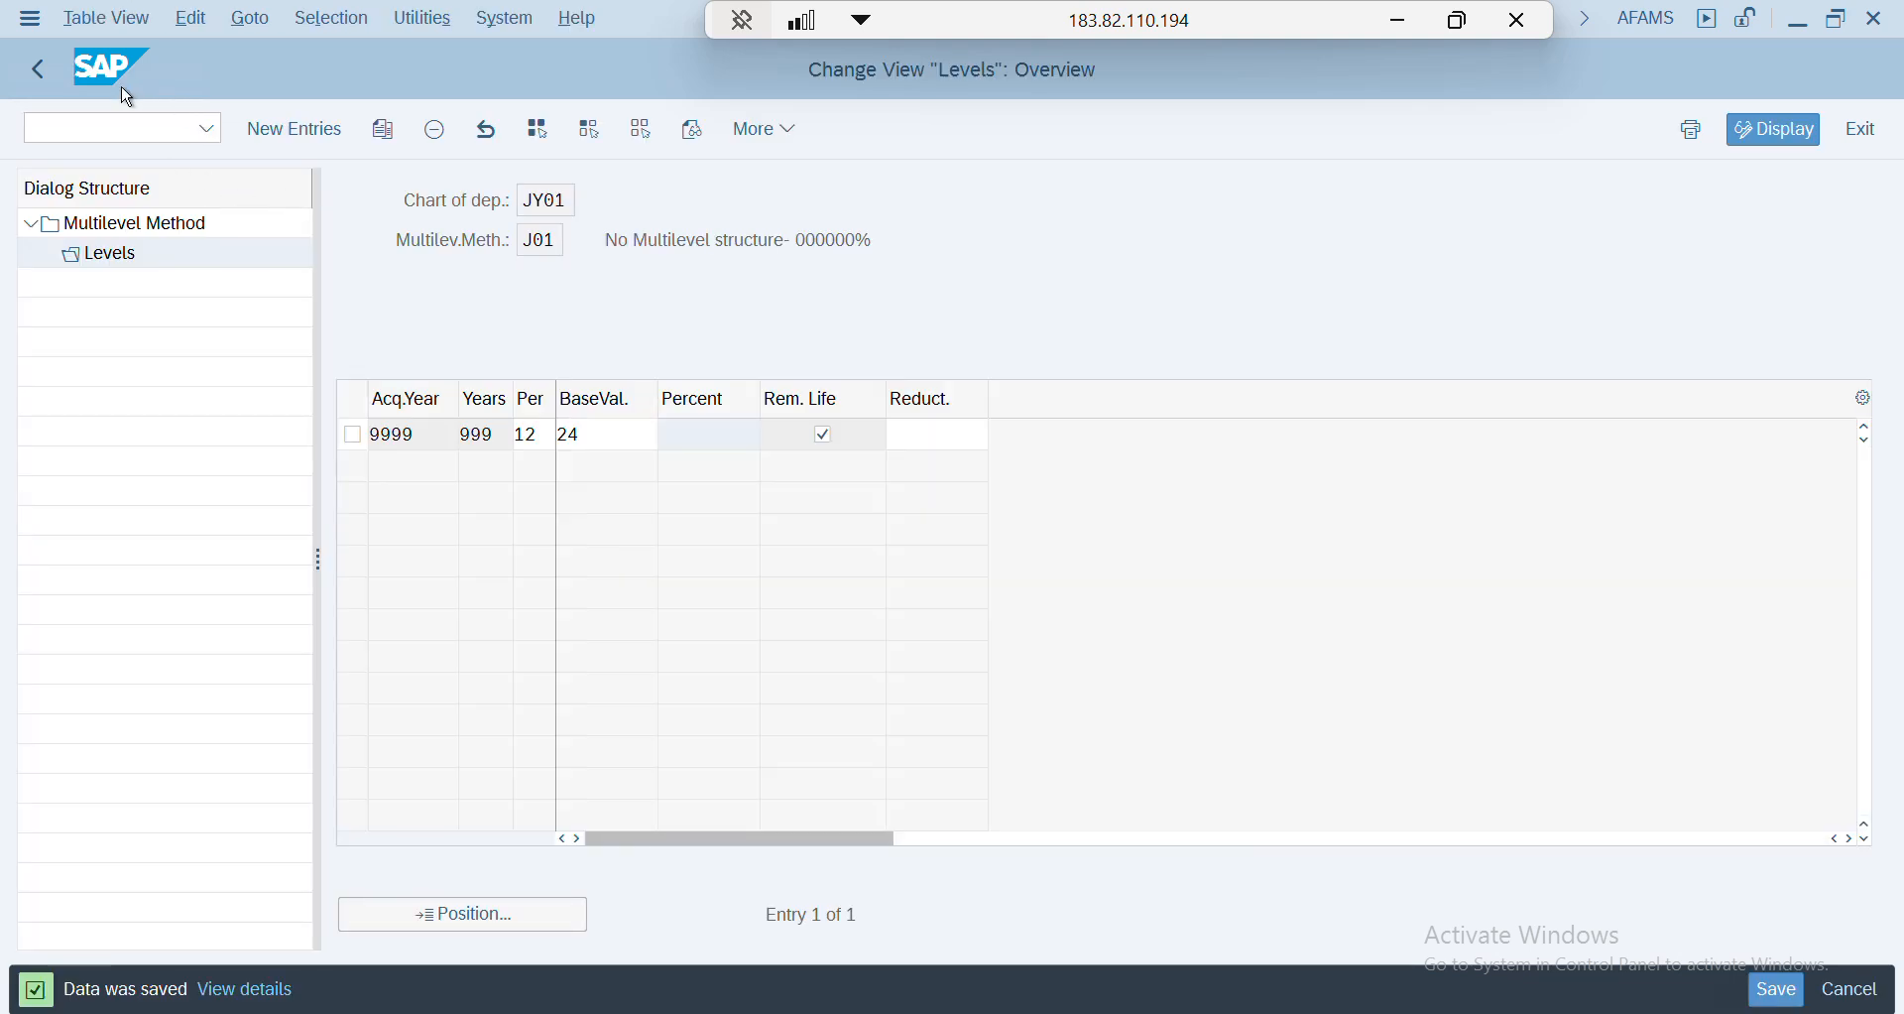
# - Return to the IMG, reopen Define Multi-Level Methods and check the end of the list for J01
pyautogui.click(40, 70)
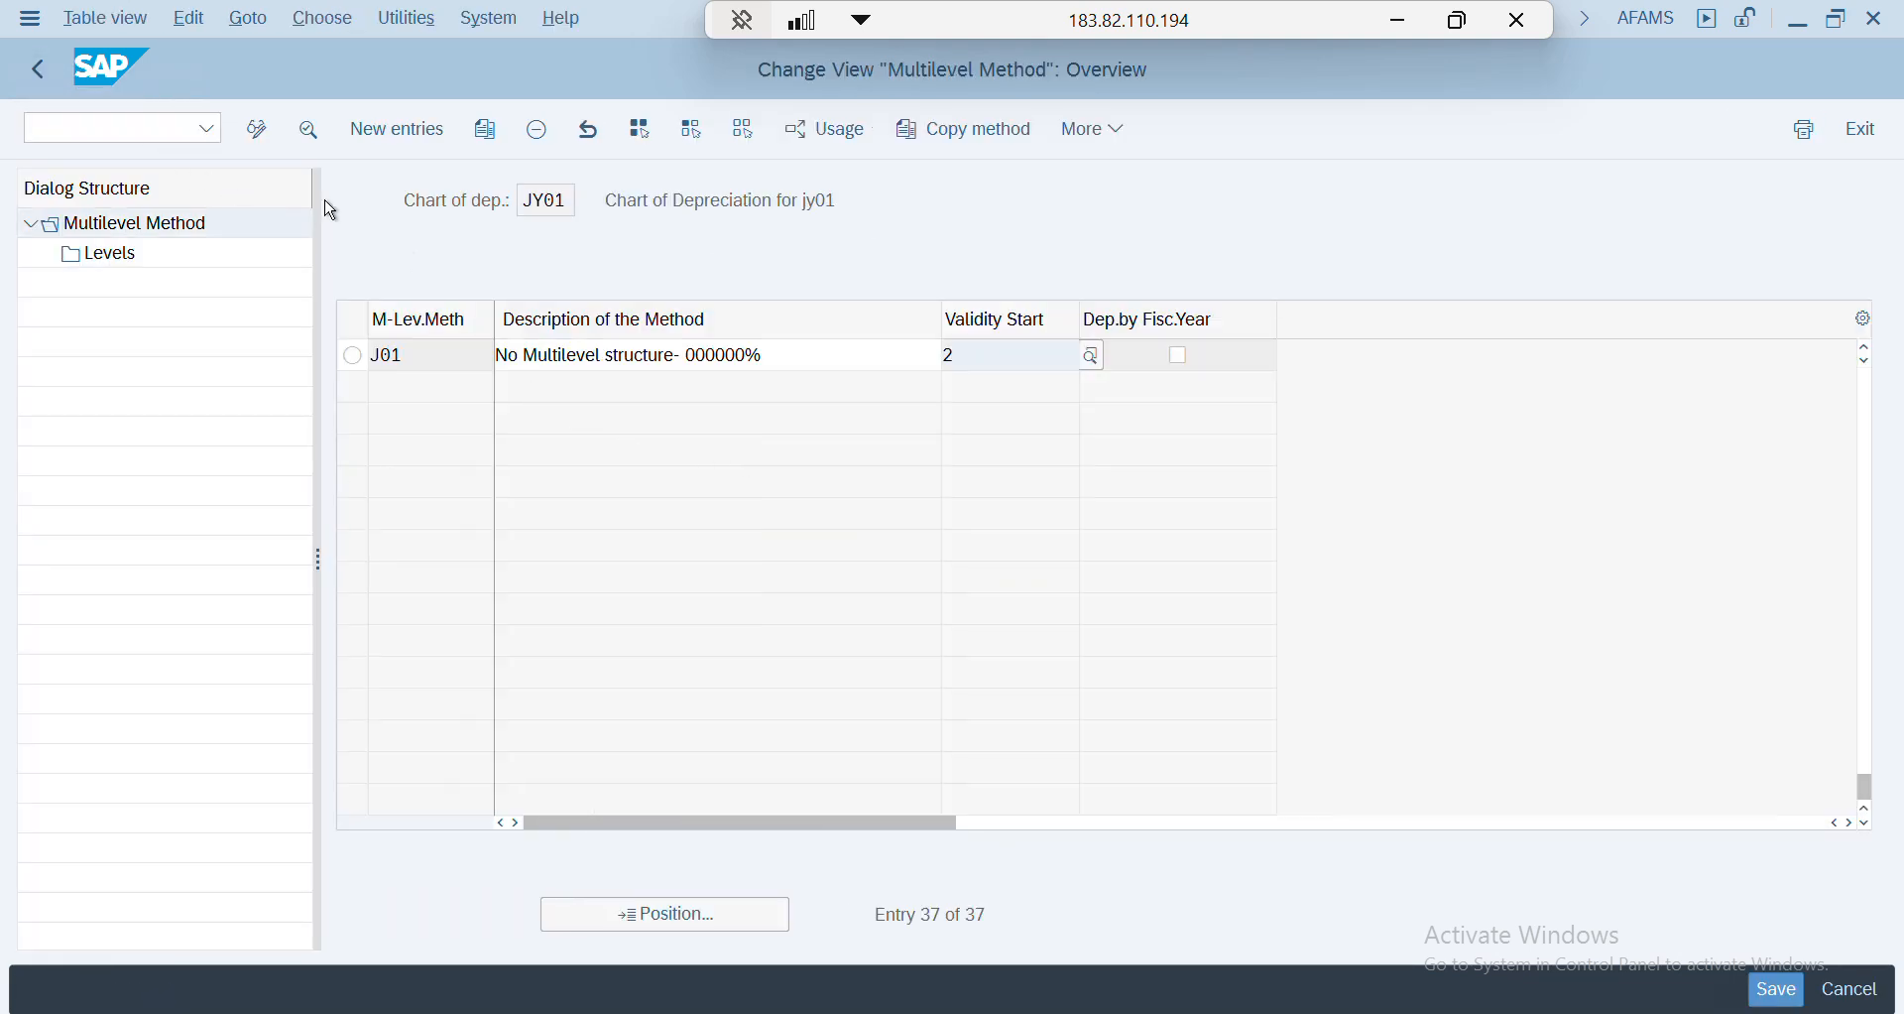
pyautogui.click(35, 71)
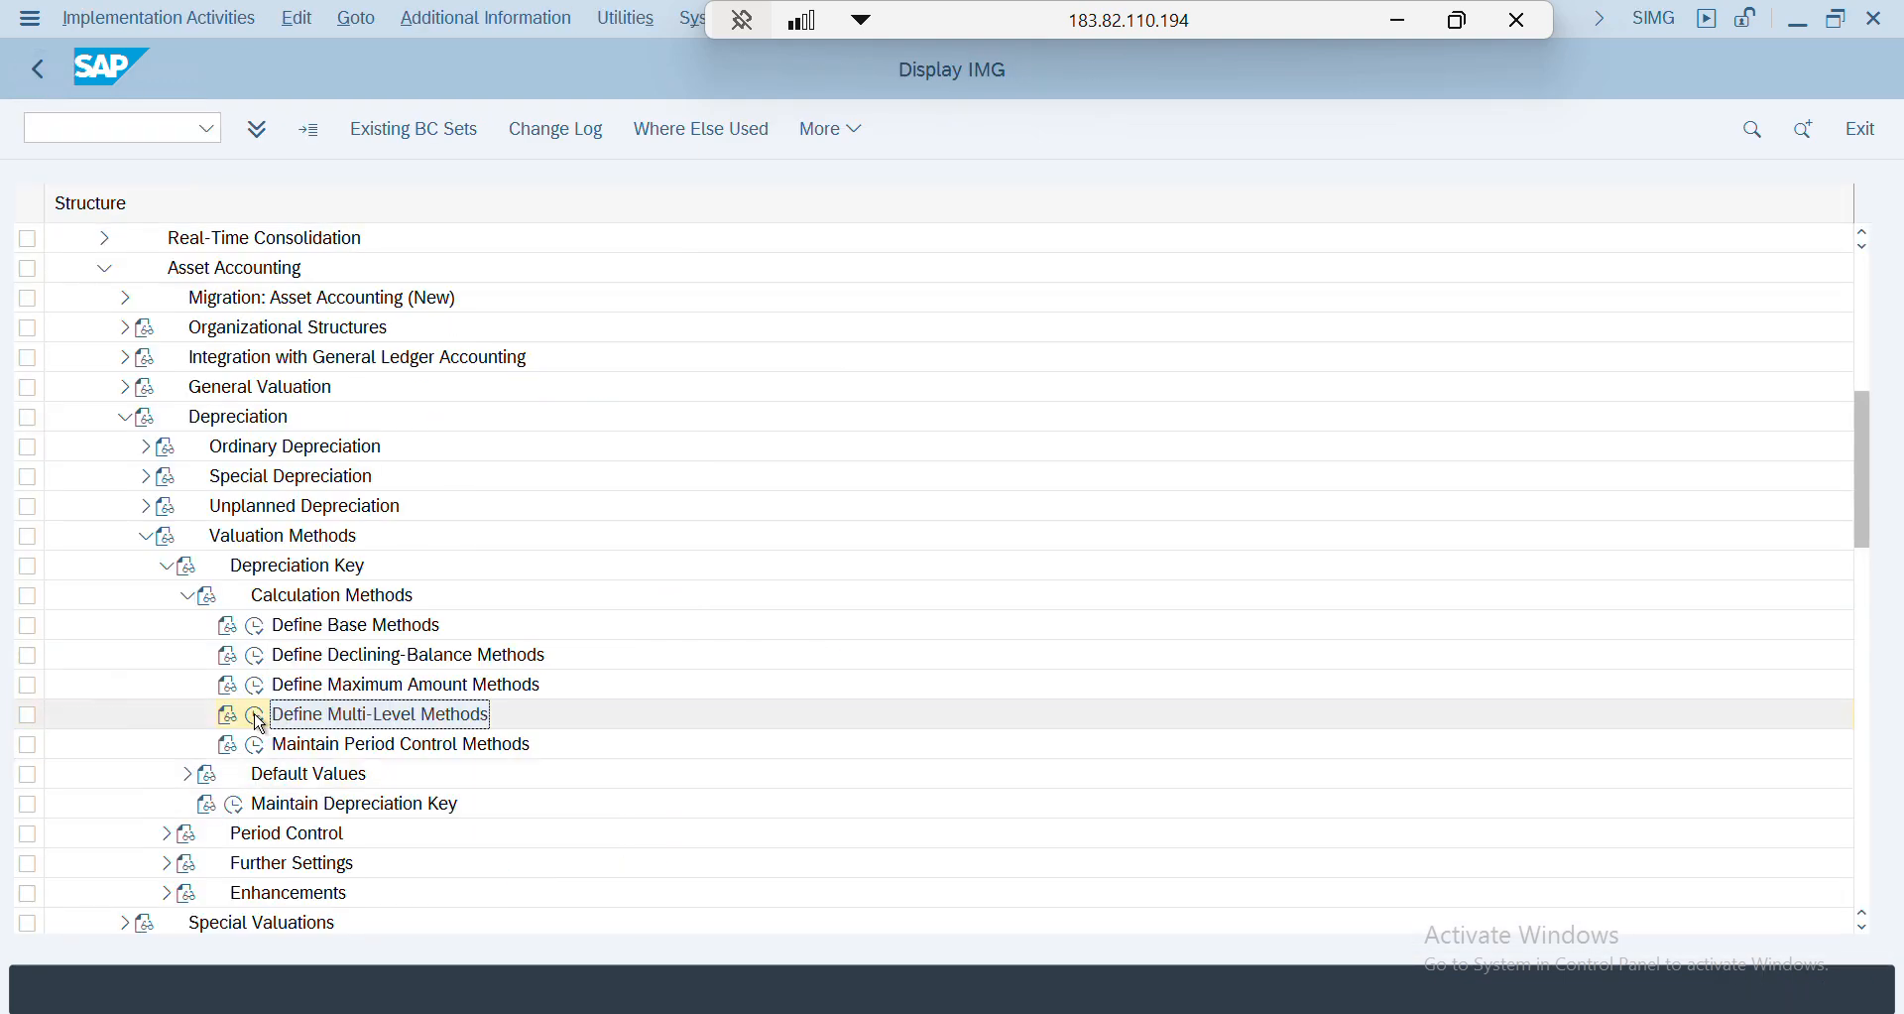
pyautogui.click(257, 719)
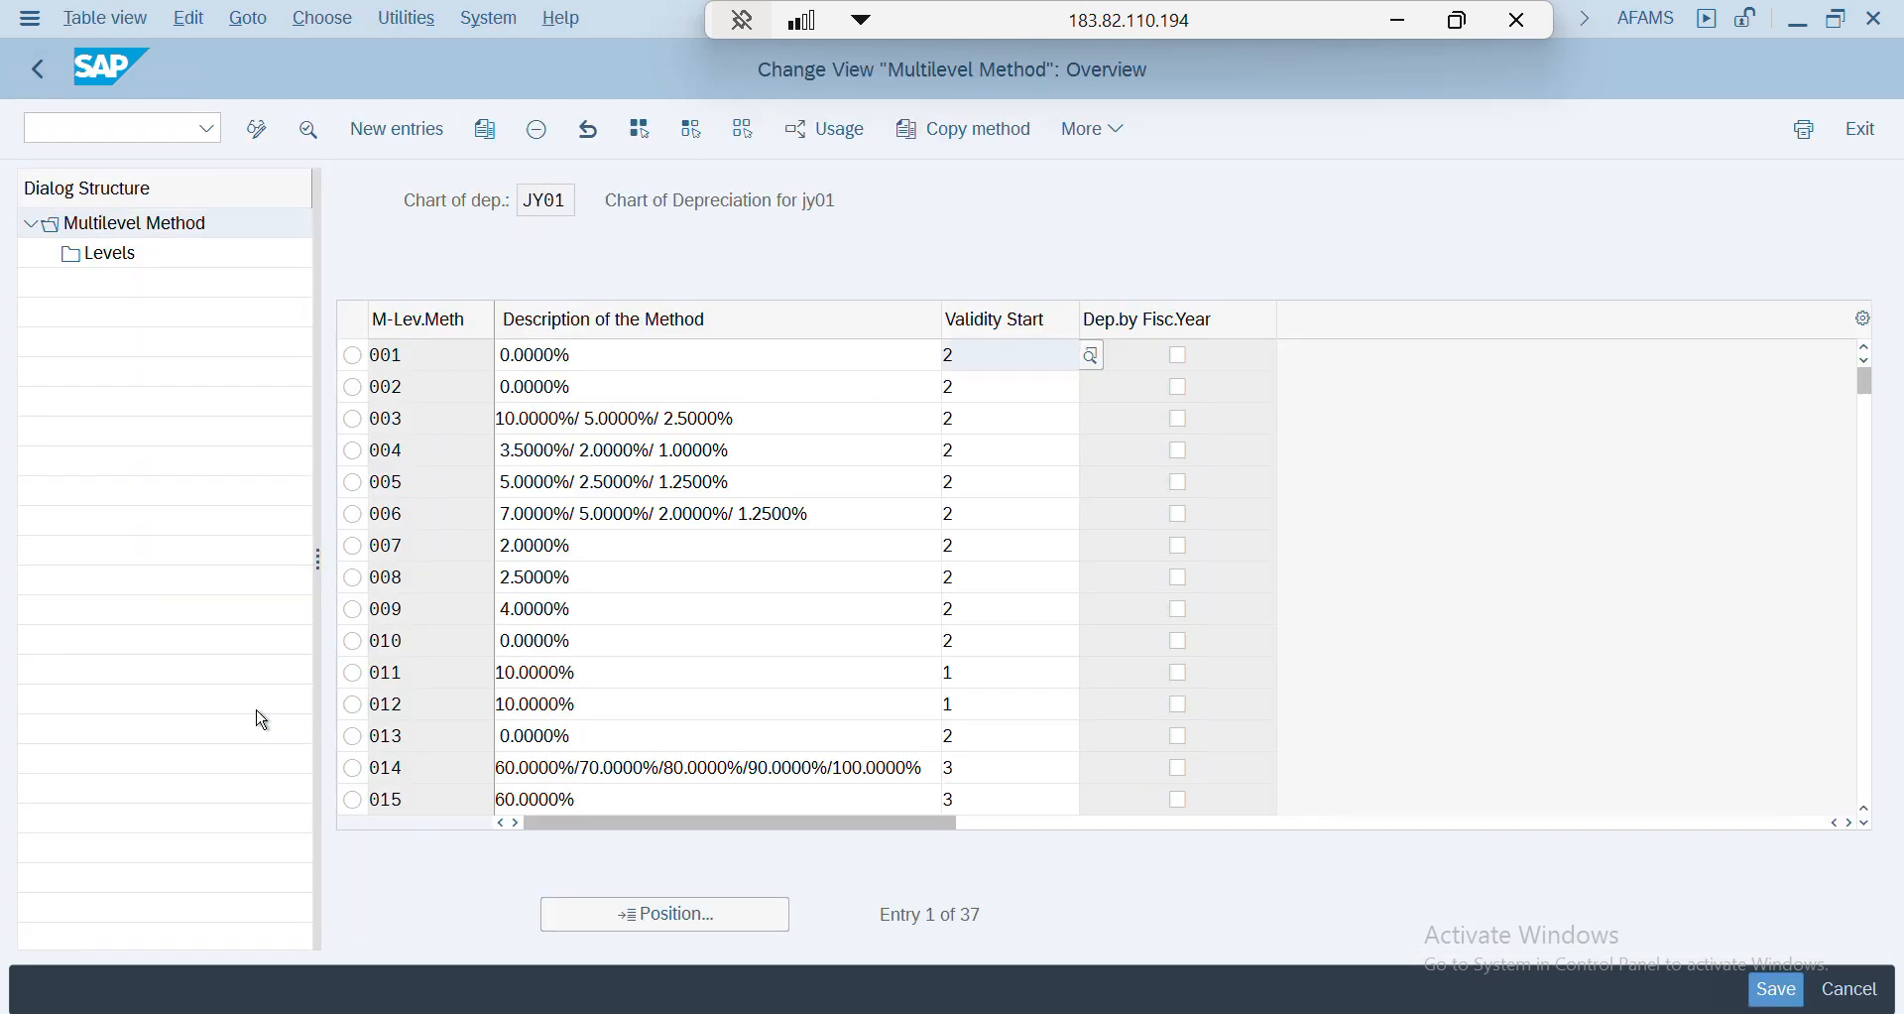
pyautogui.scroll(-12, 616, 734)
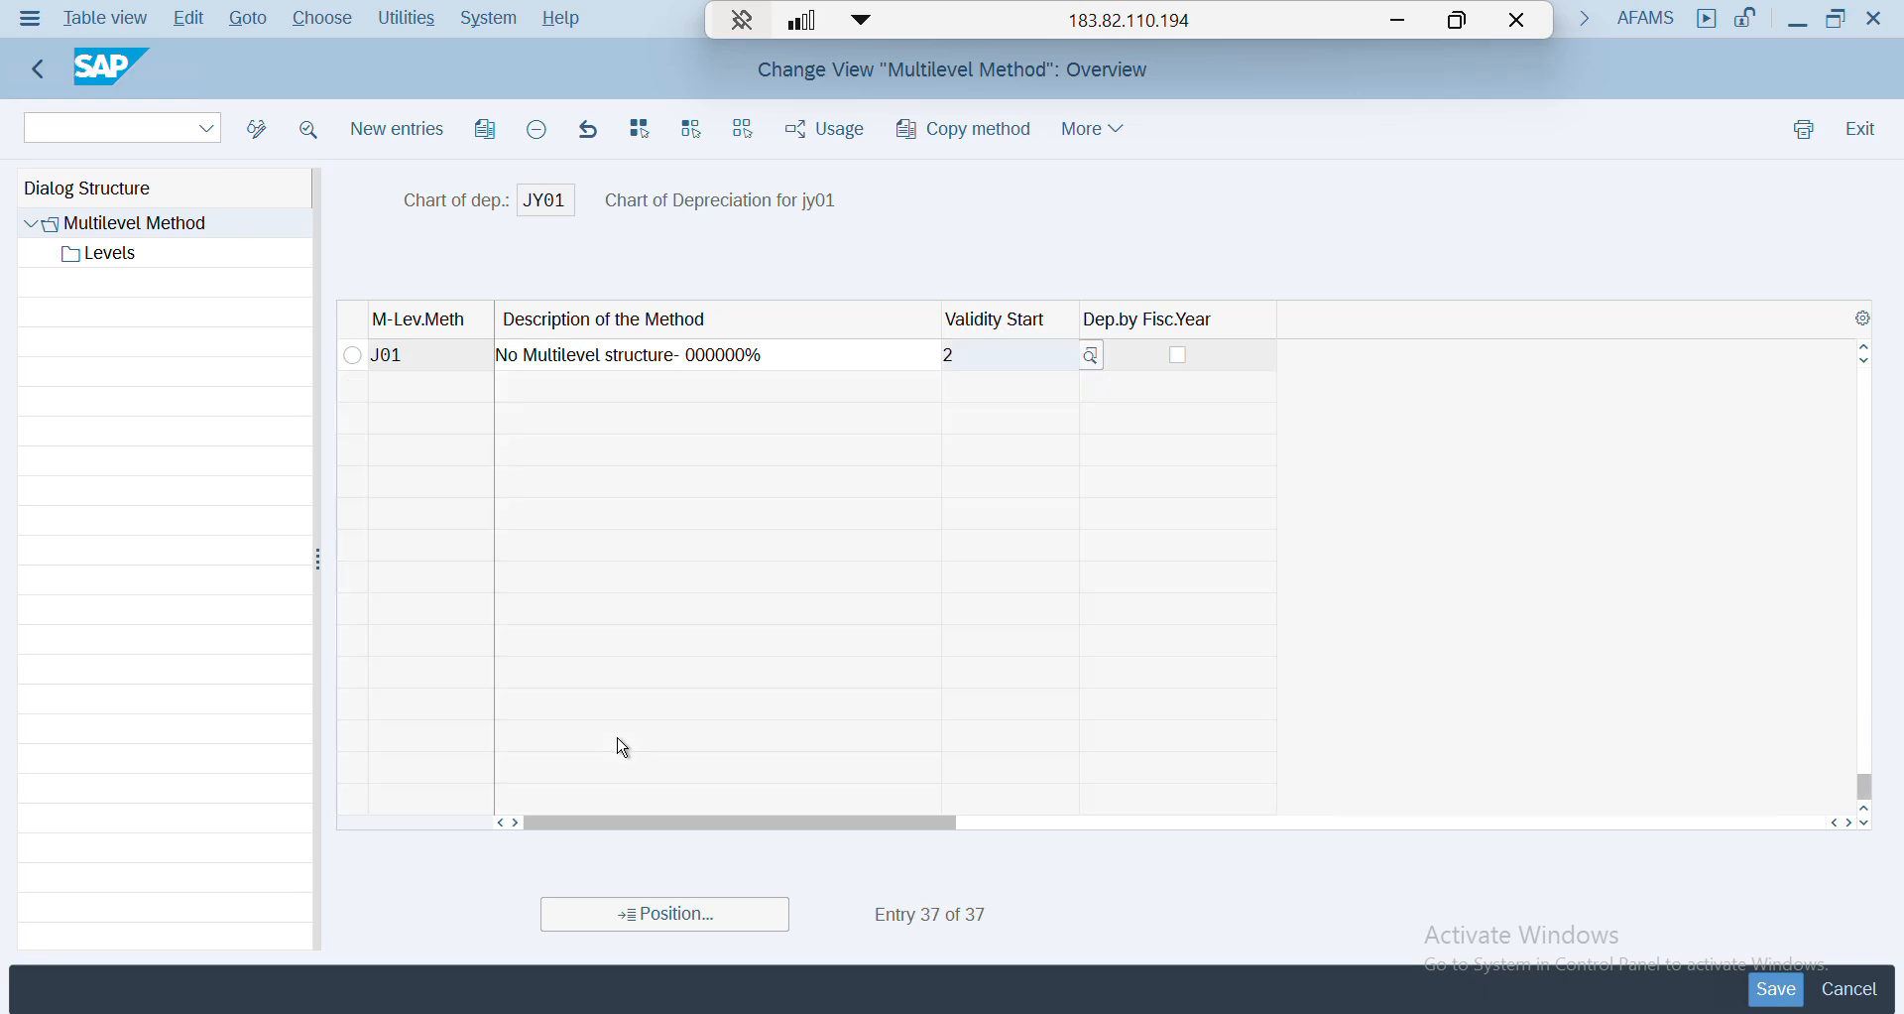
pyautogui.scroll(3, 623, 749)
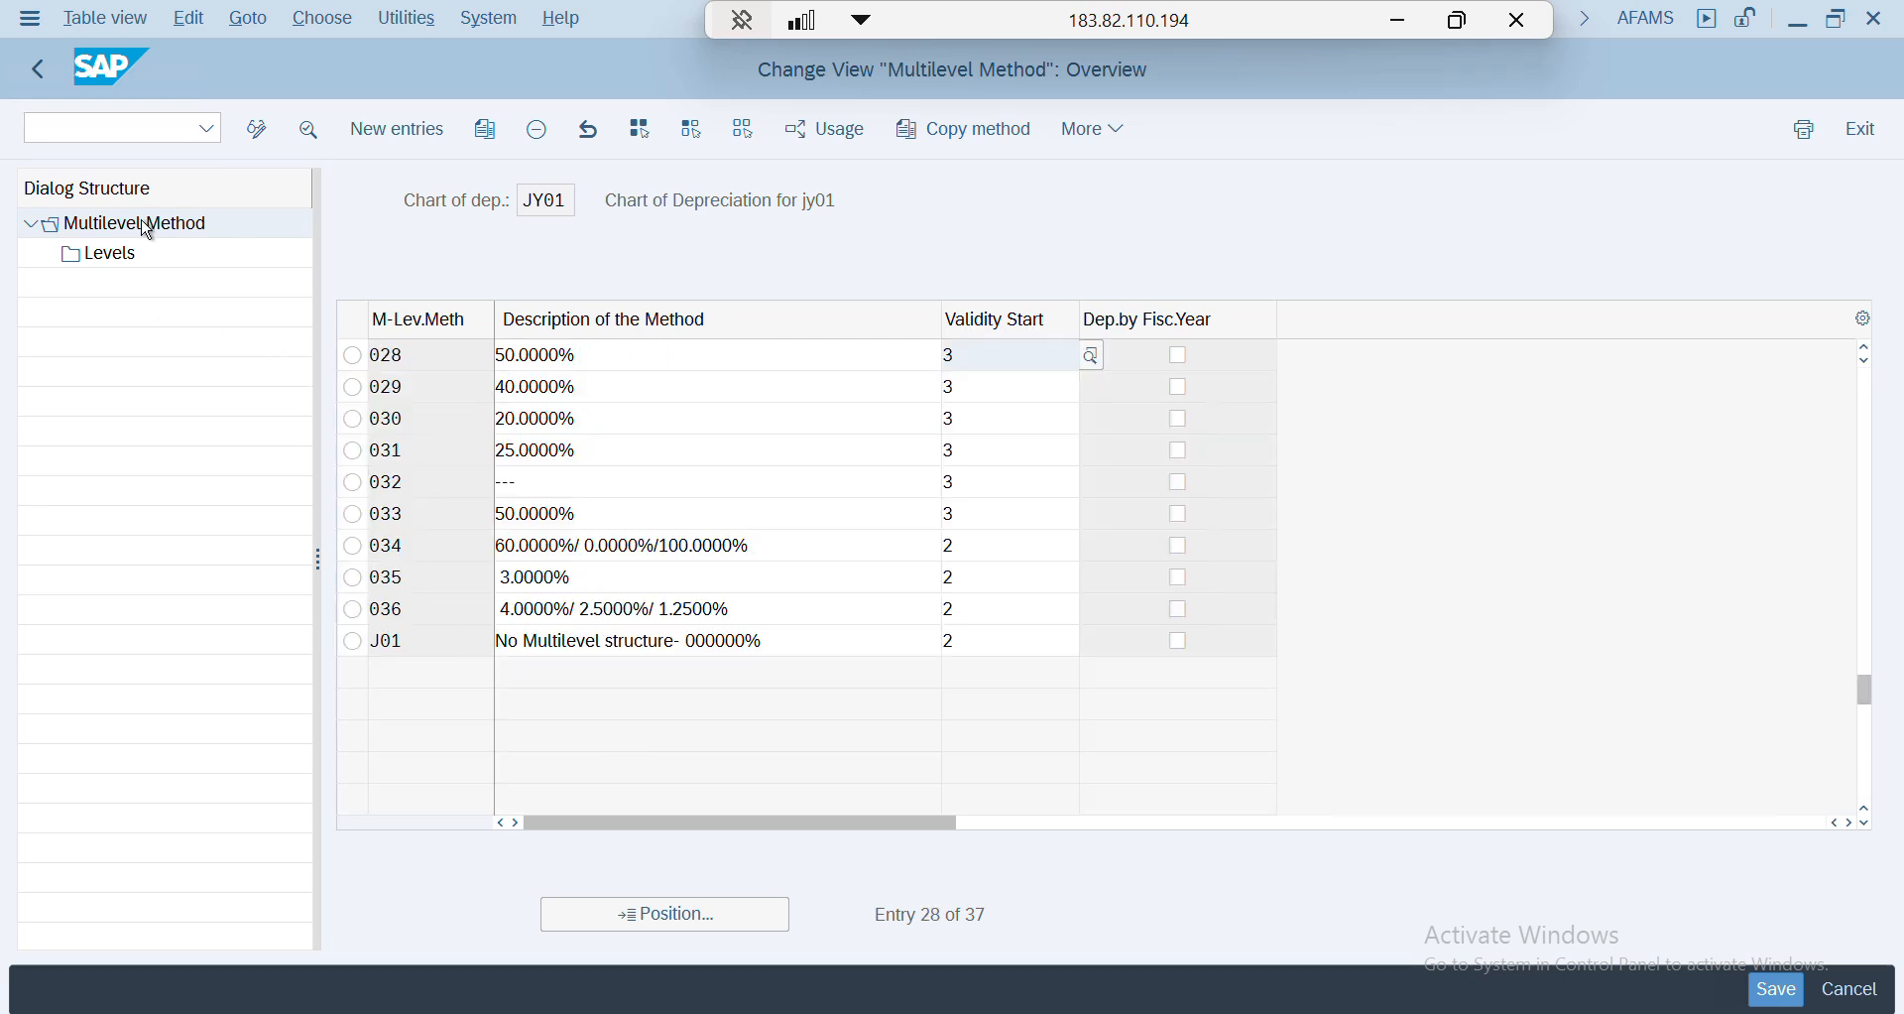
# - Leave the multilevel methods and open the Define Base Methods activity from the IMG
pyautogui.click(45, 75)
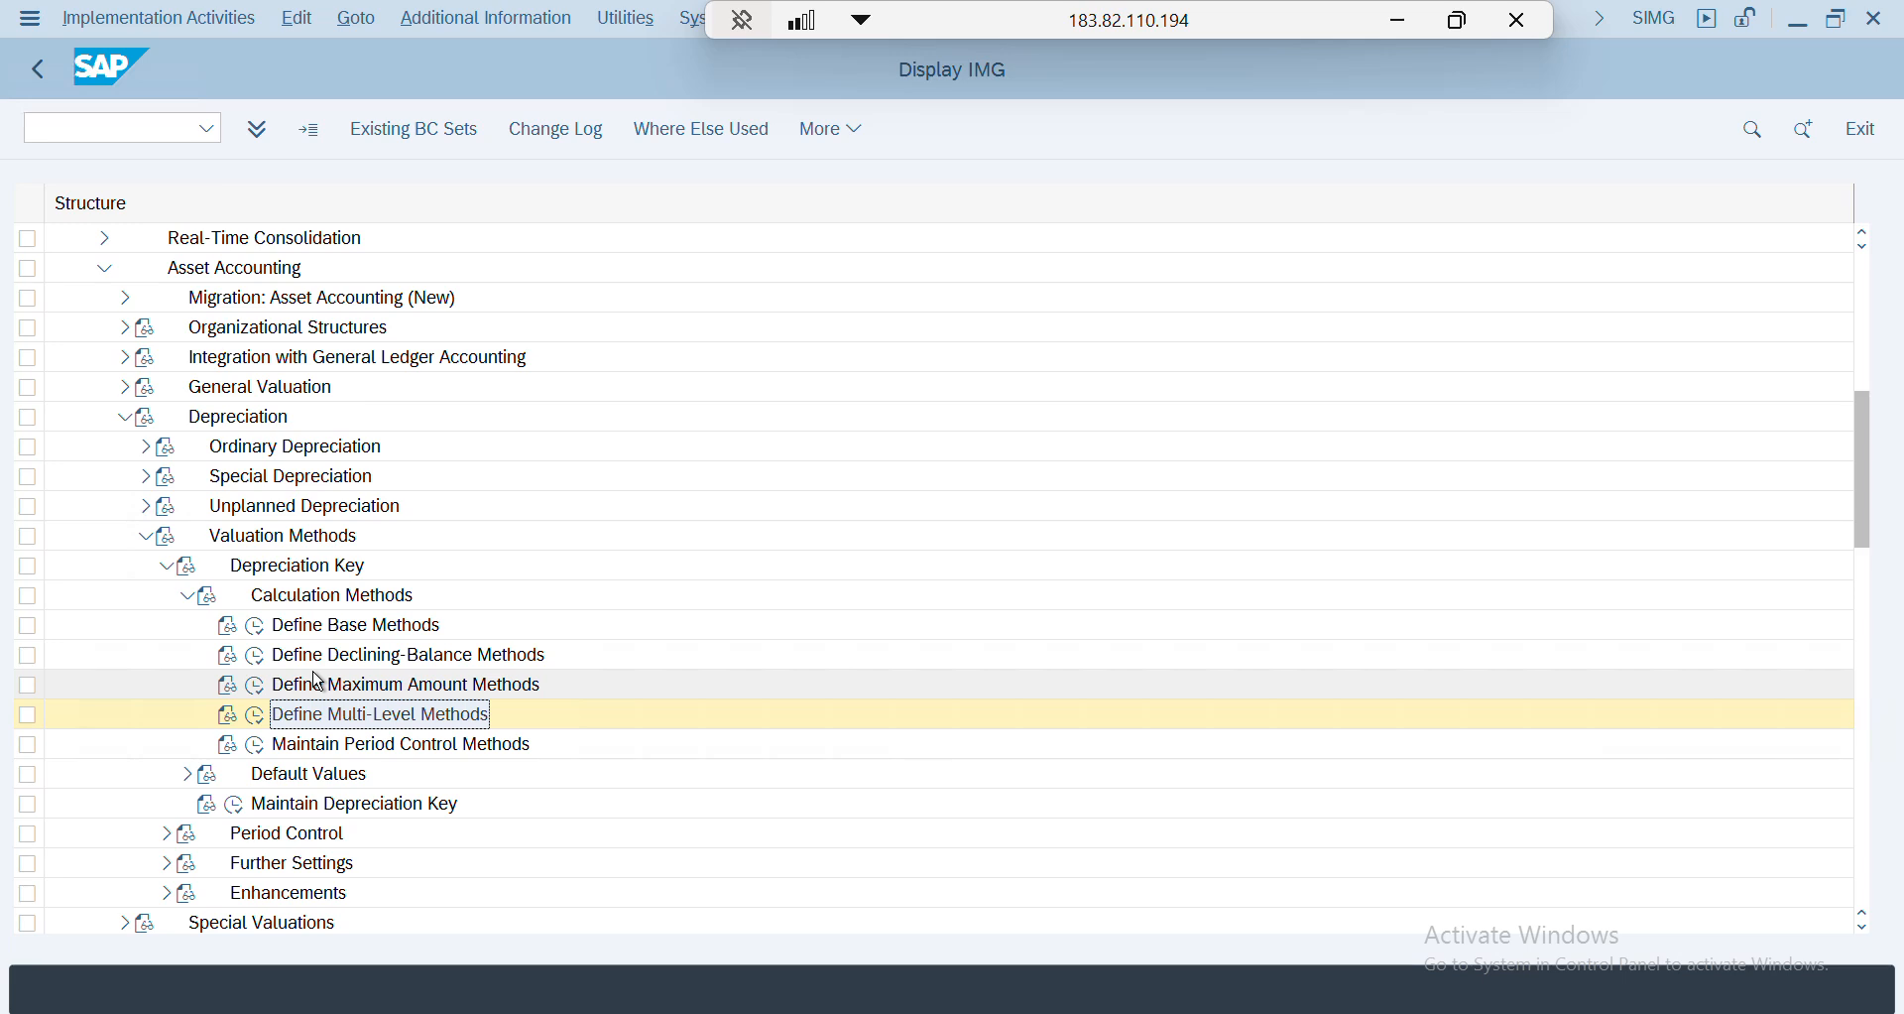
pyautogui.click(255, 627)
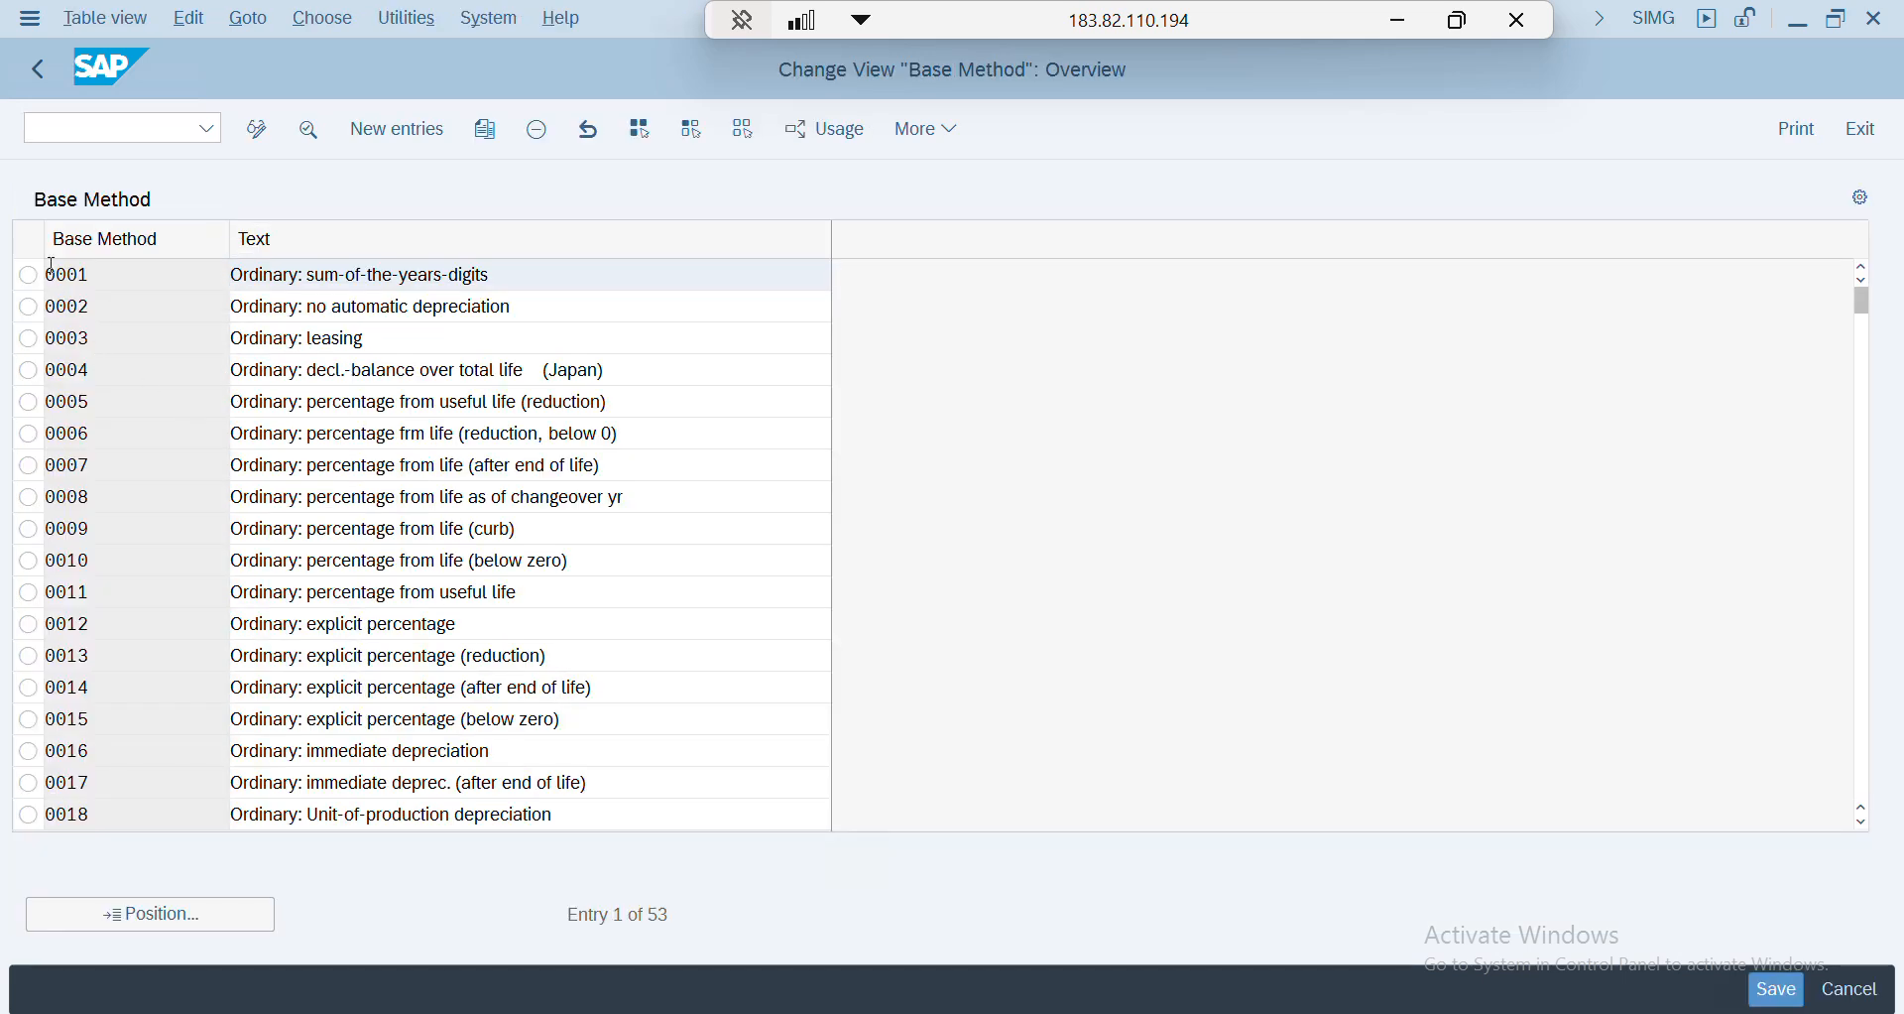
# - Copy base method 0011 (Ordinary: percentage from useful life) to a new base method JY01
pyautogui.click(28, 593)
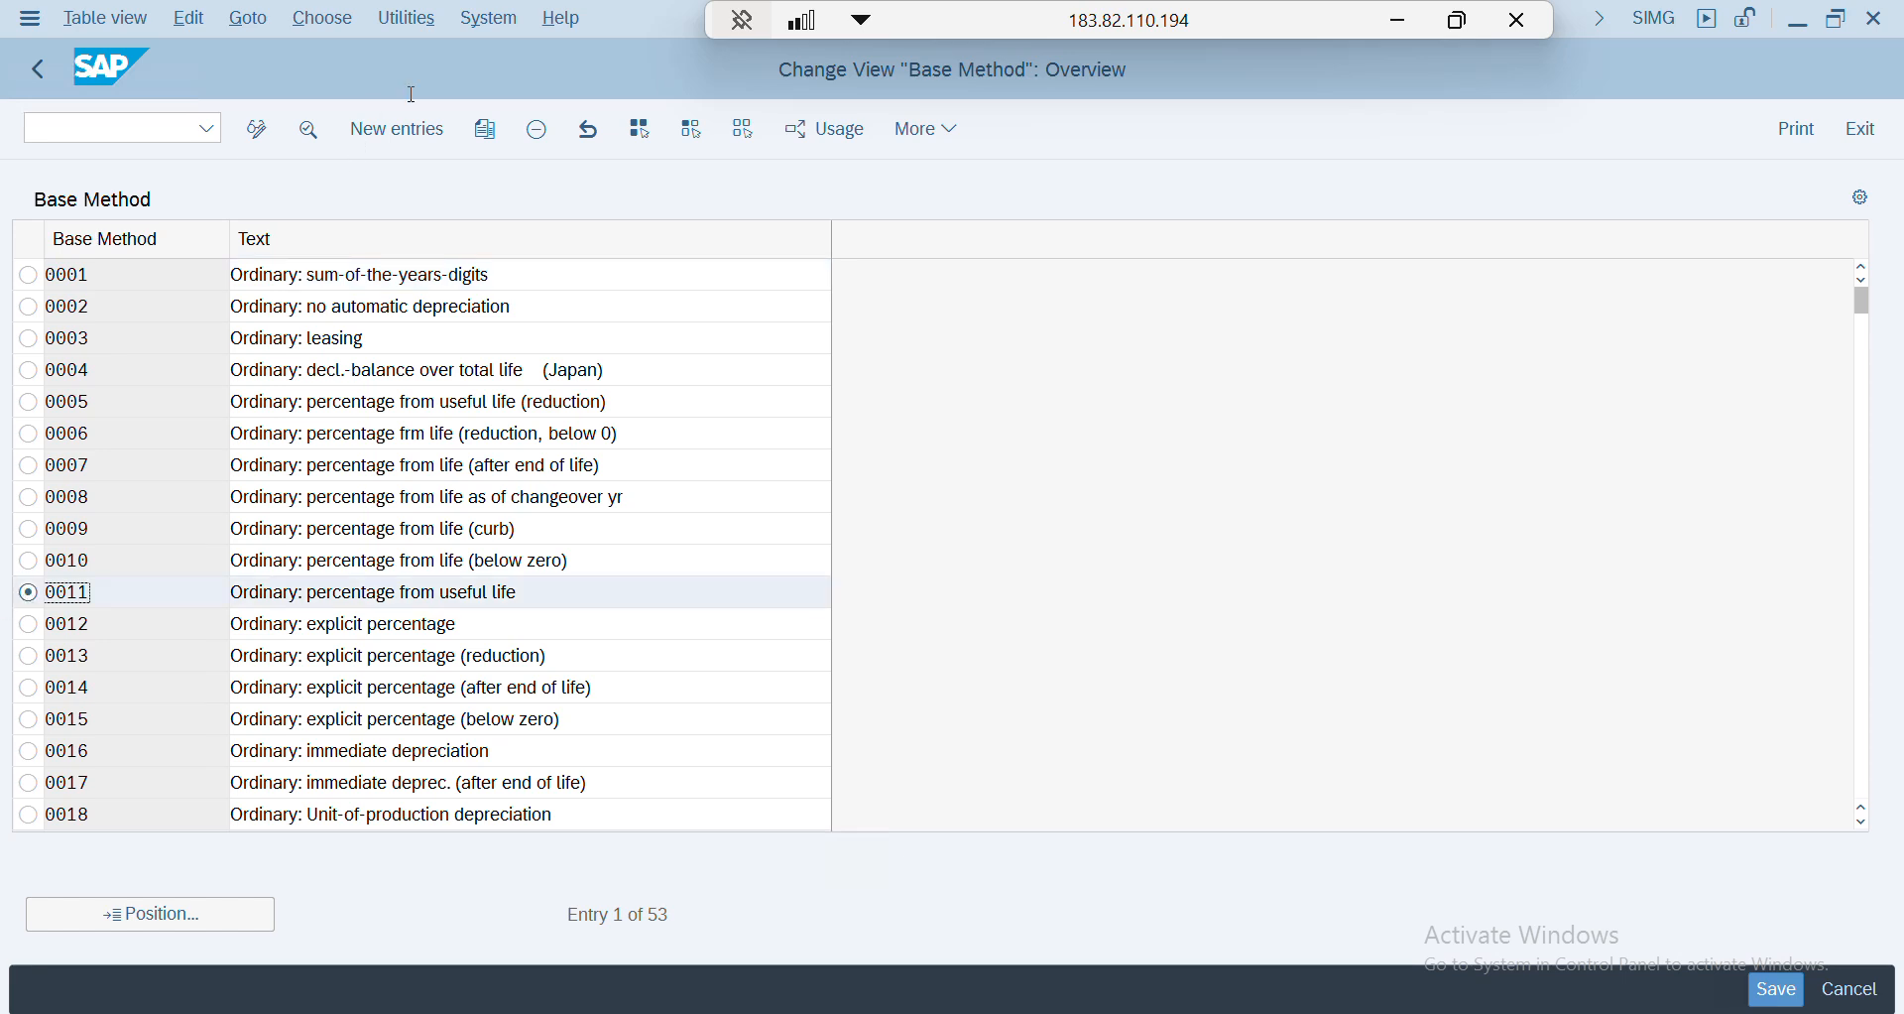
pyautogui.click(486, 130)
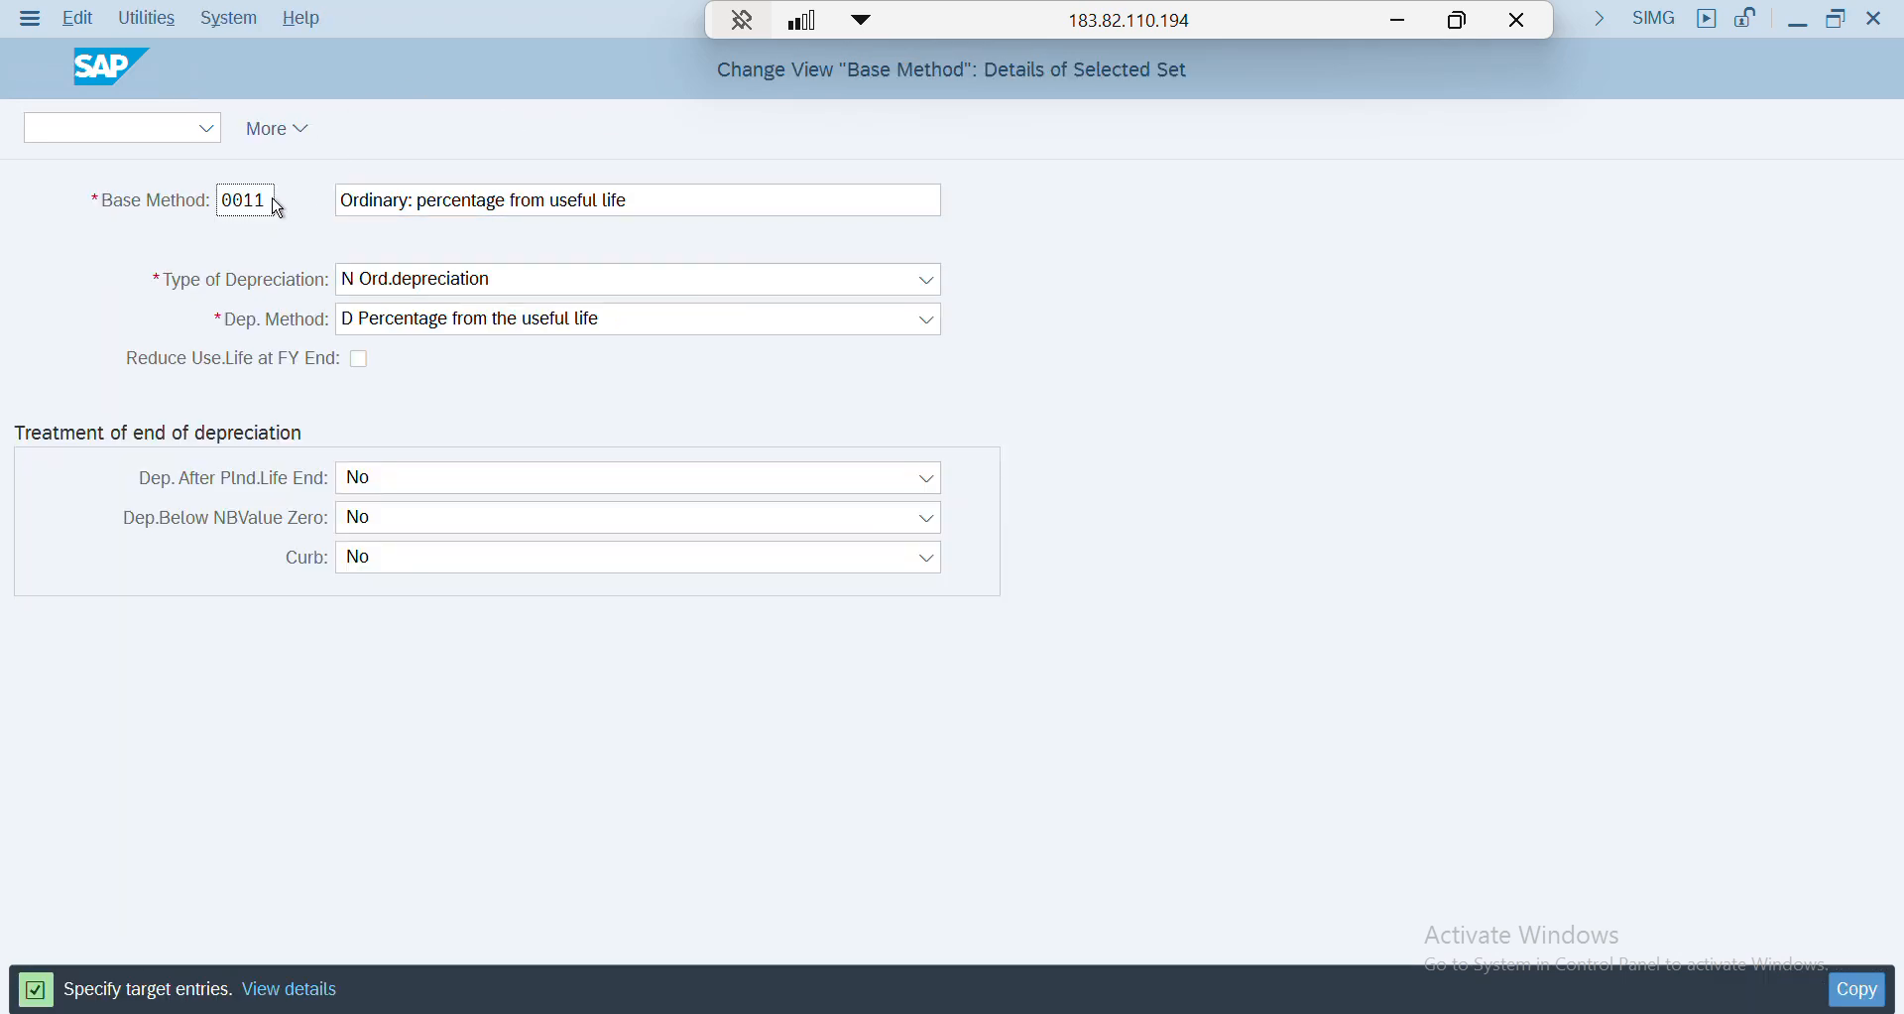
pyautogui.doubleClick(220, 205)
pyautogui.write('Jy01')
pyautogui.press('Return')
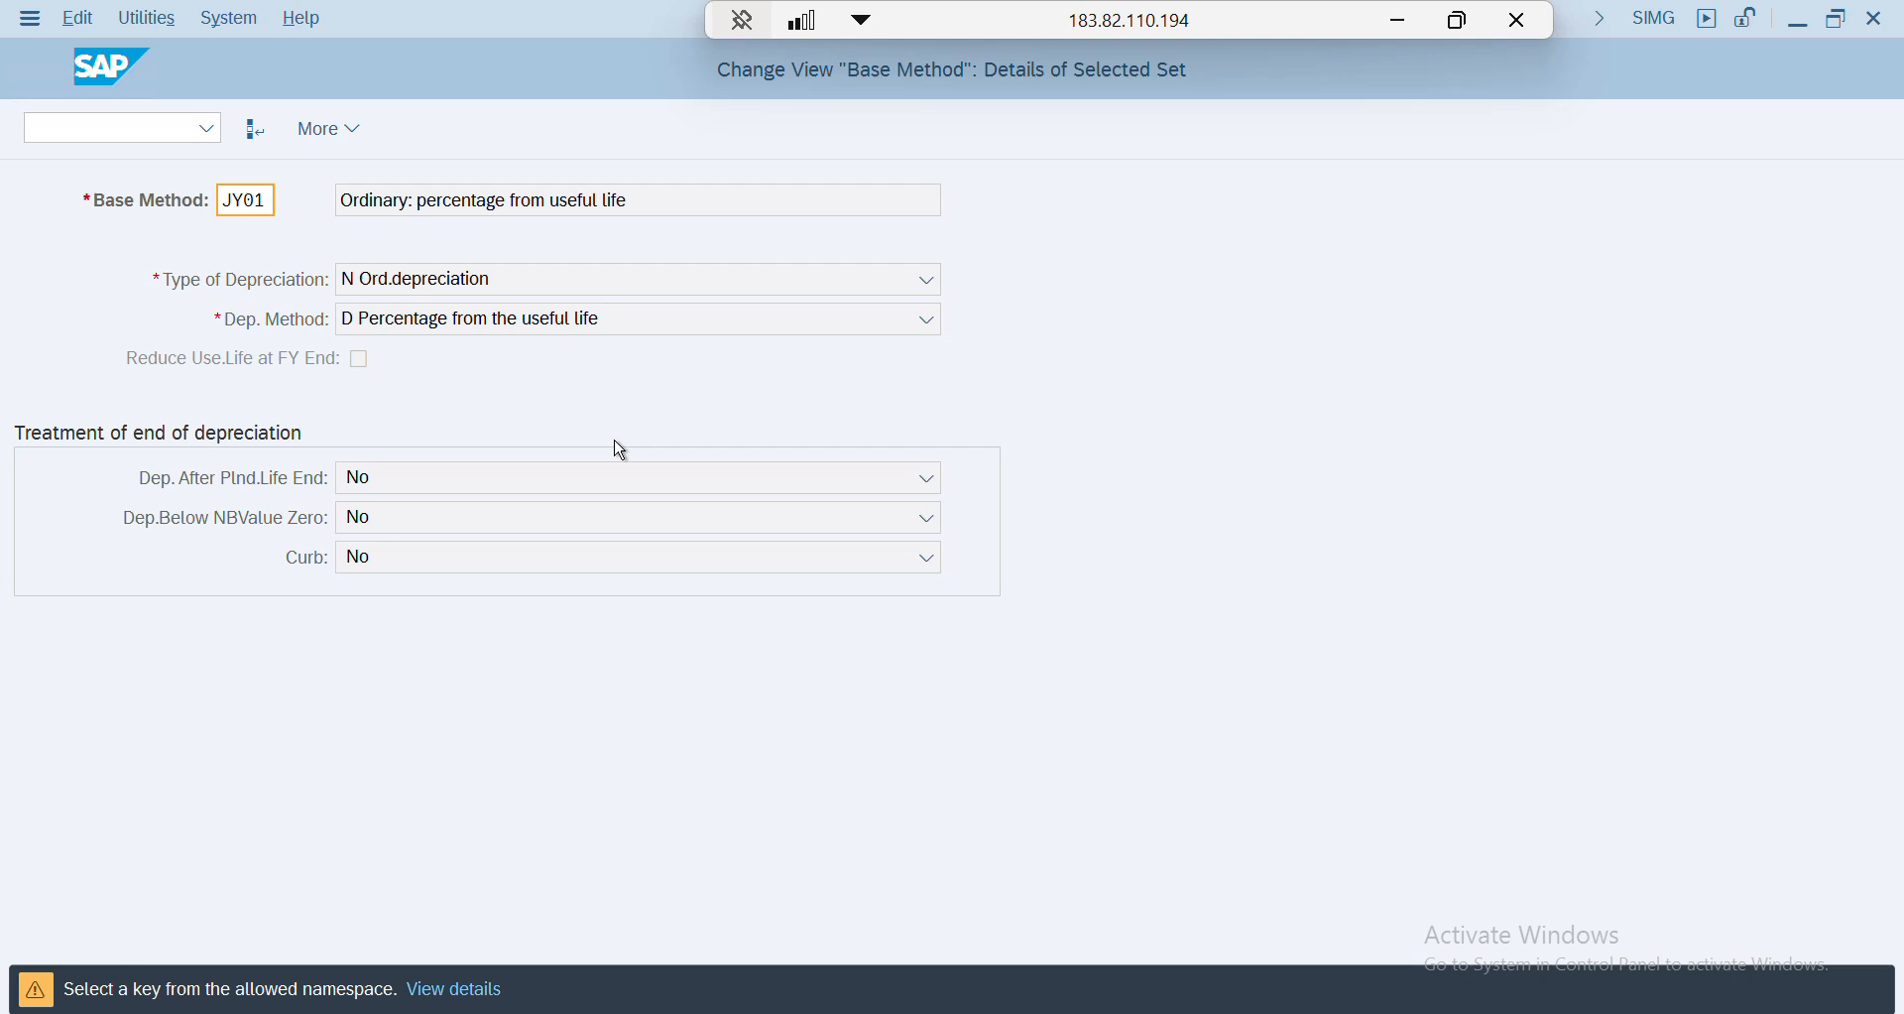
pyautogui.press('Return')
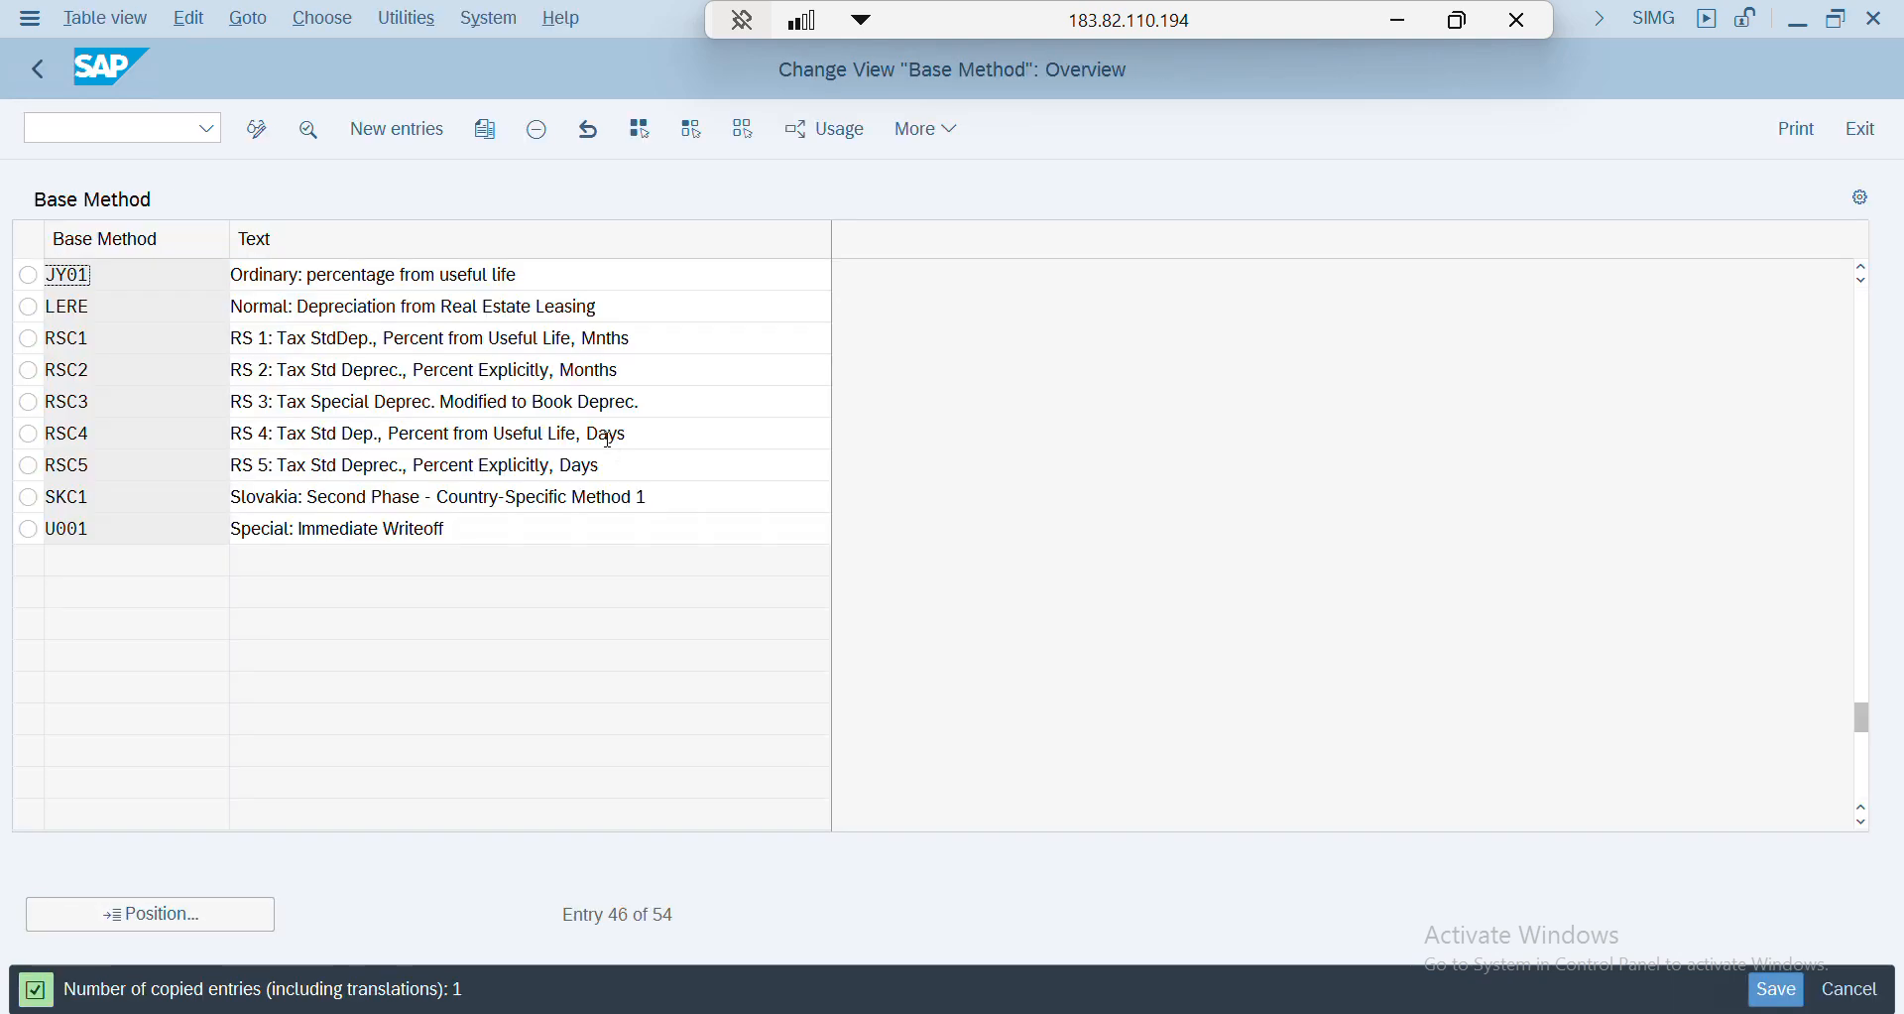
# - Save the new base method and open the Maintain Period Control Methods activity from the IMG
pyautogui.hotkey('ctrl', 's')
pyautogui.click(612, 579)
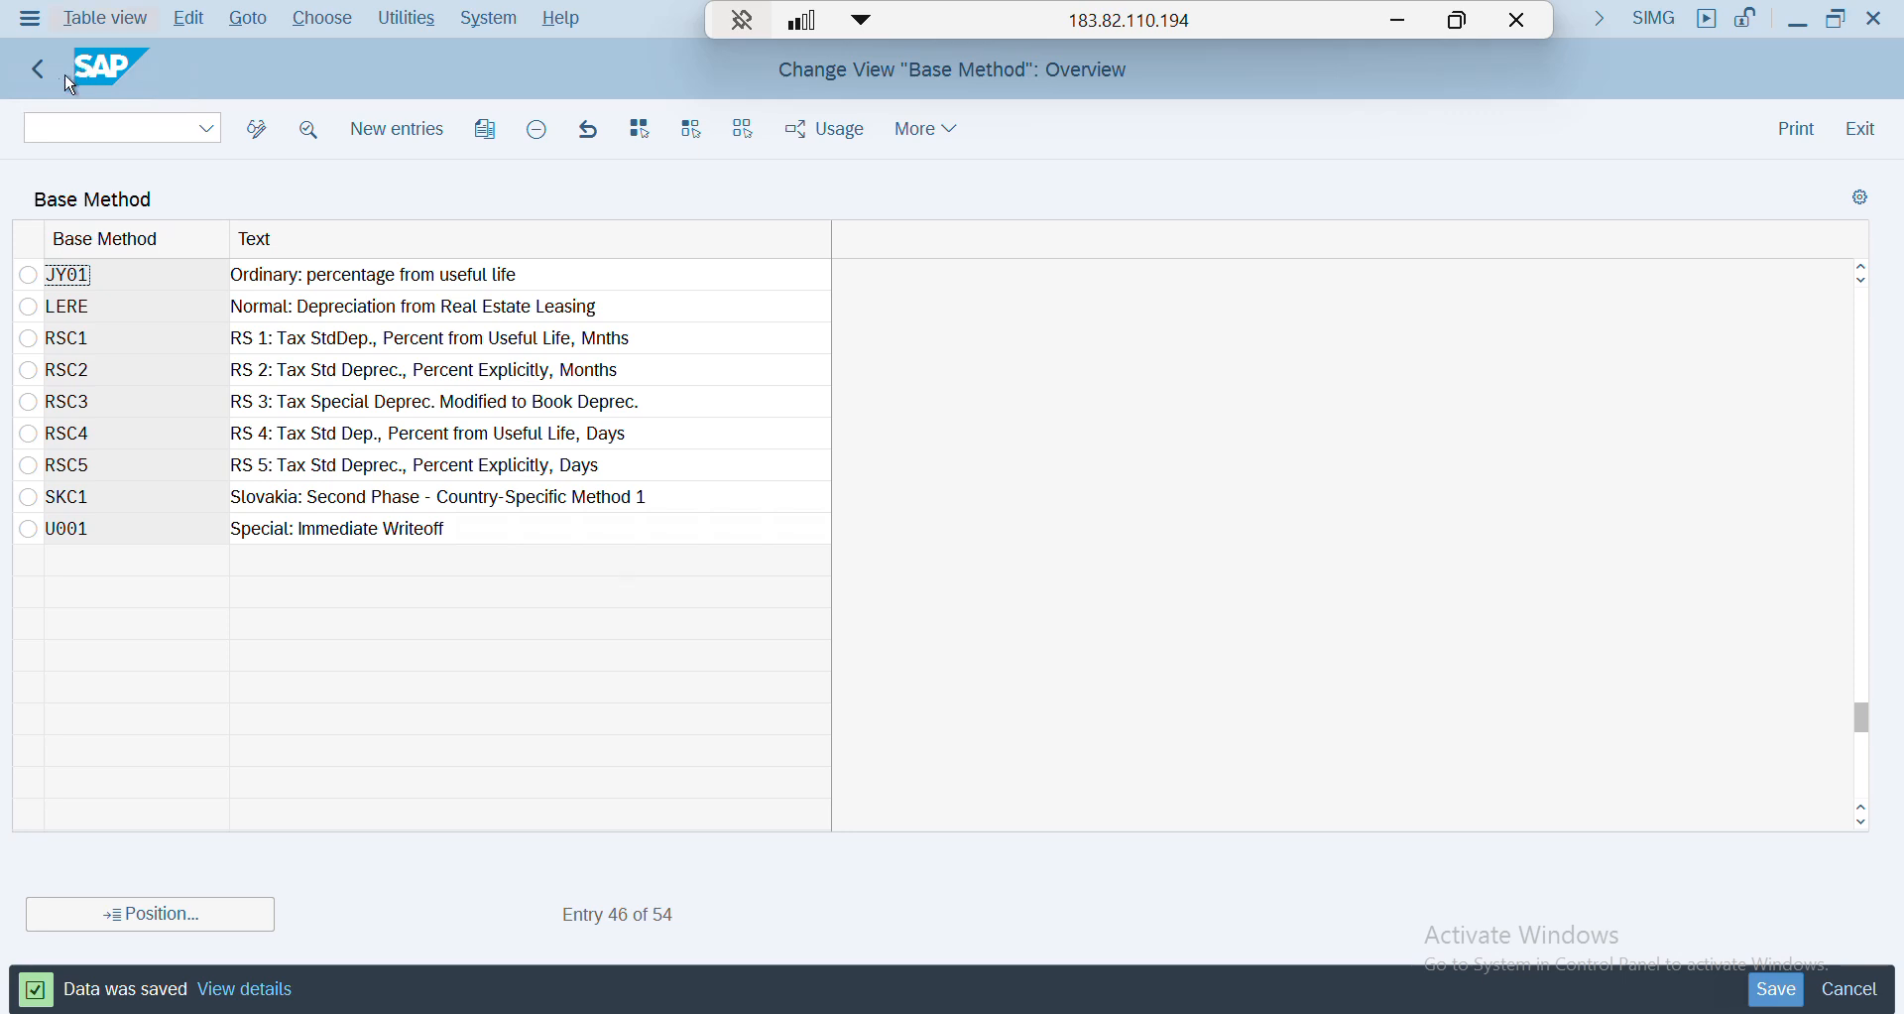
pyautogui.click(37, 68)
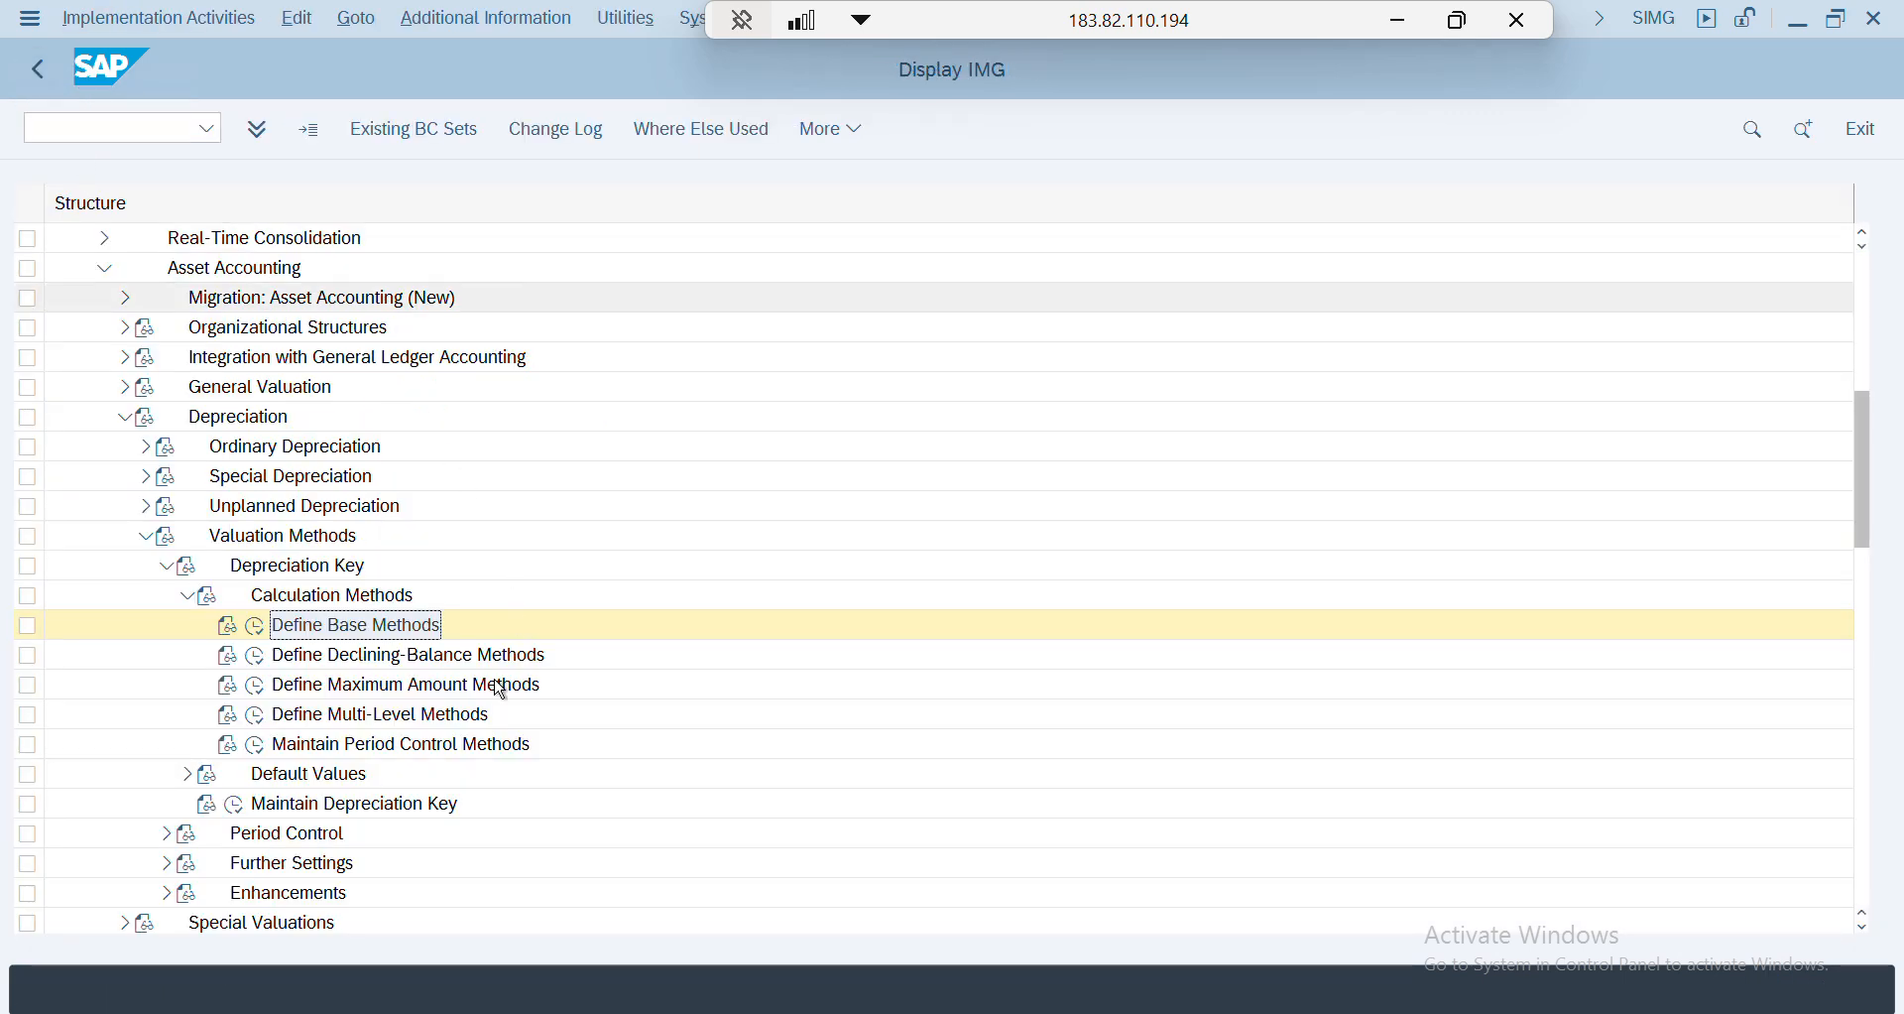
pyautogui.click(254, 752)
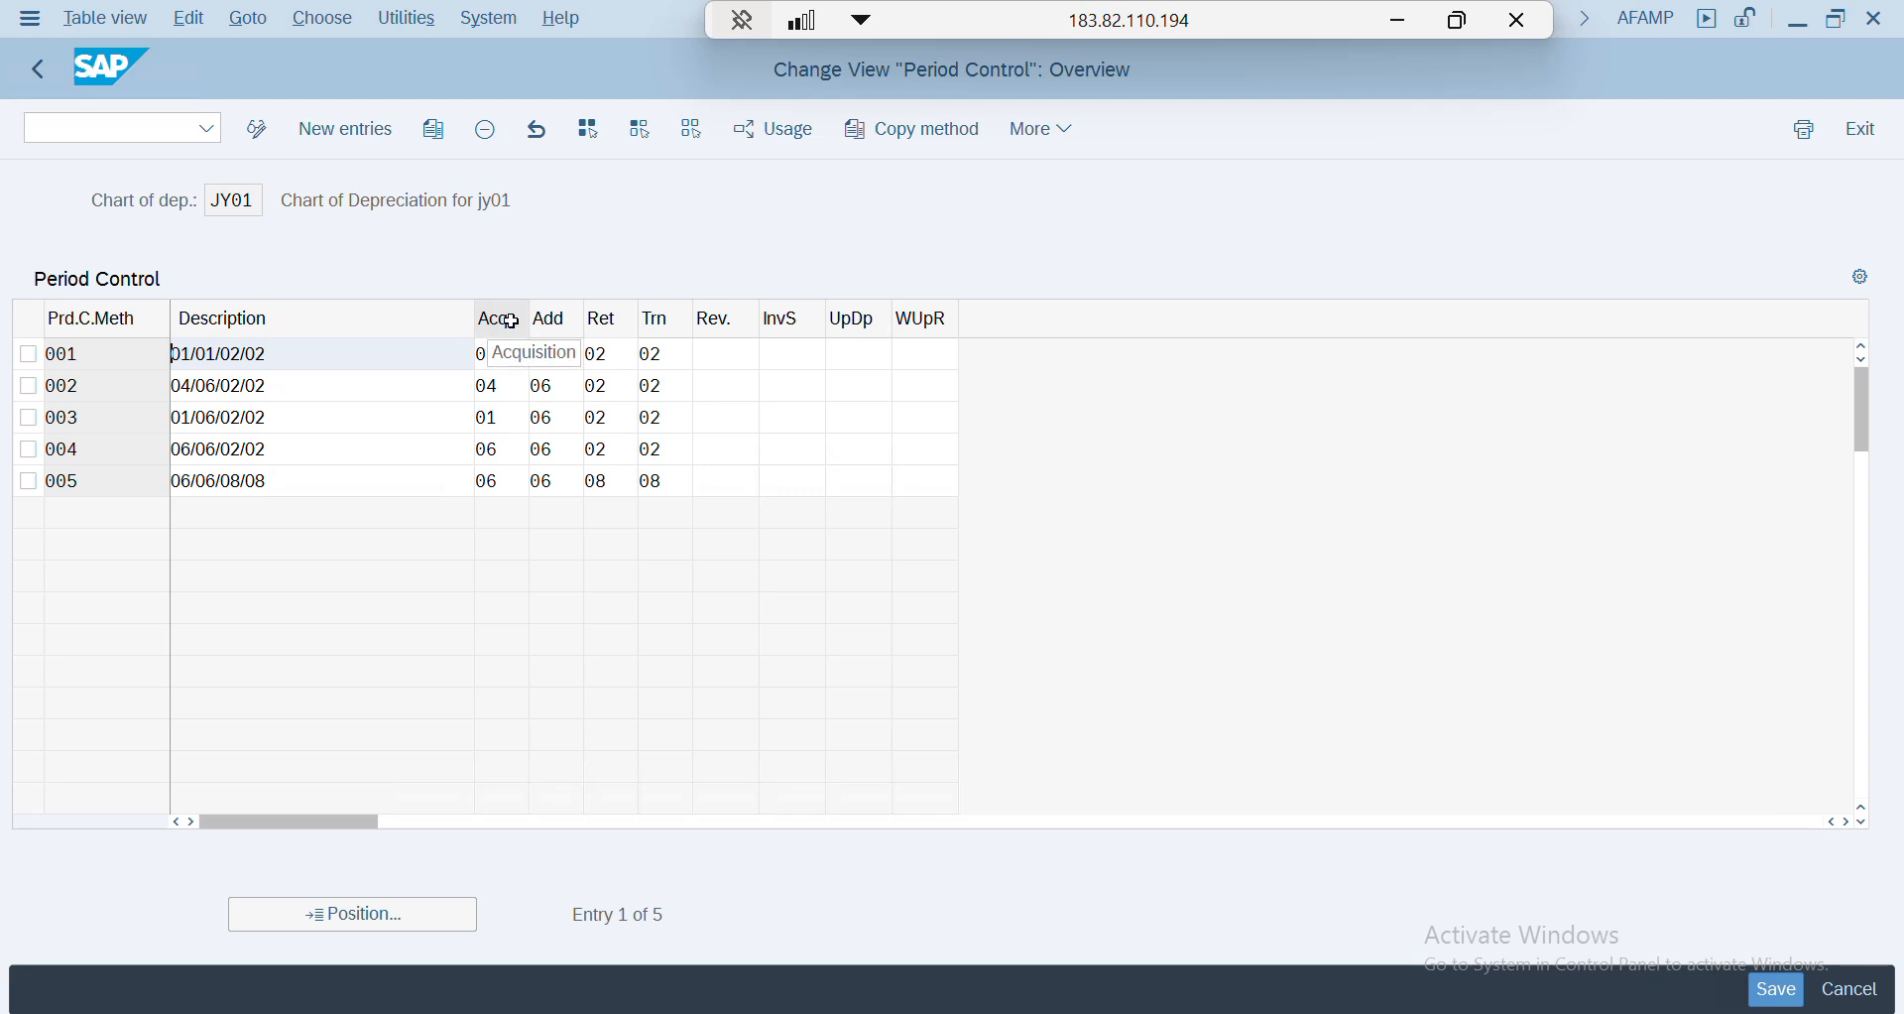
# - Examine the available period control options for acquisition and retirement of period control method 001
pyautogui.click(515, 356)
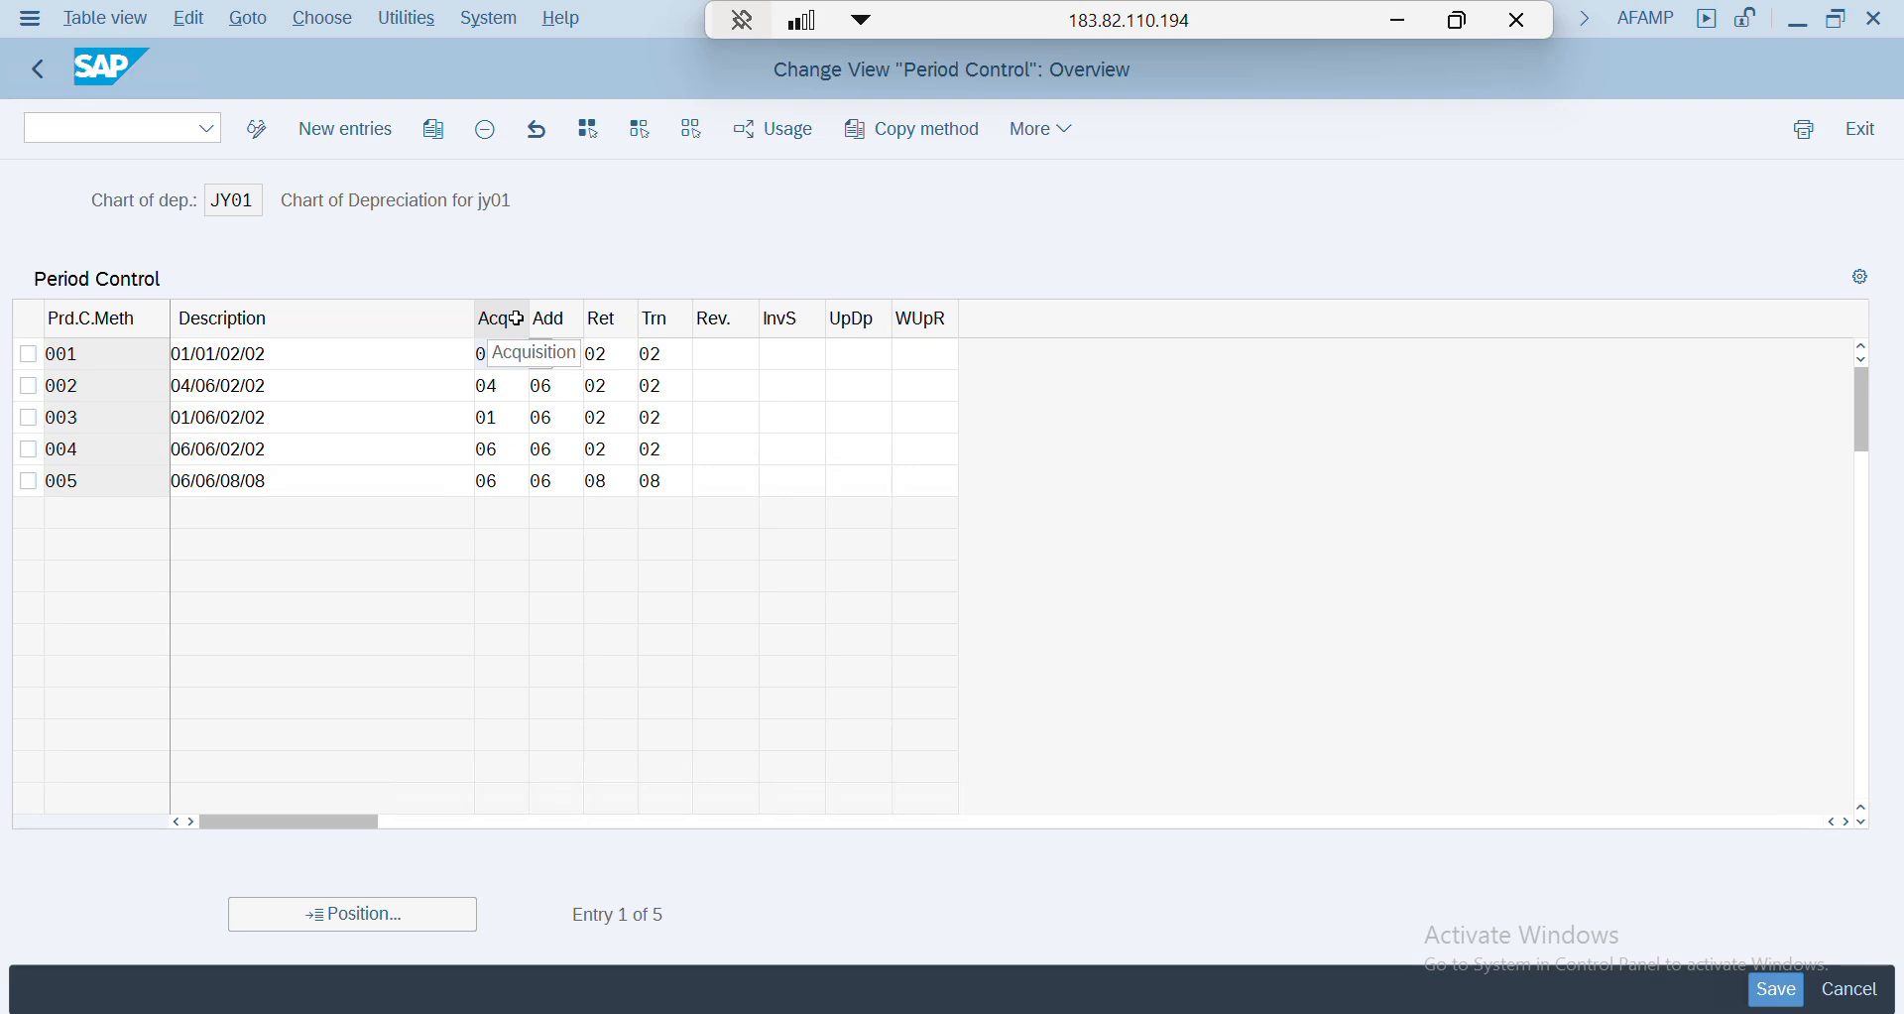
pyautogui.click(540, 358)
pyautogui.press('F4')
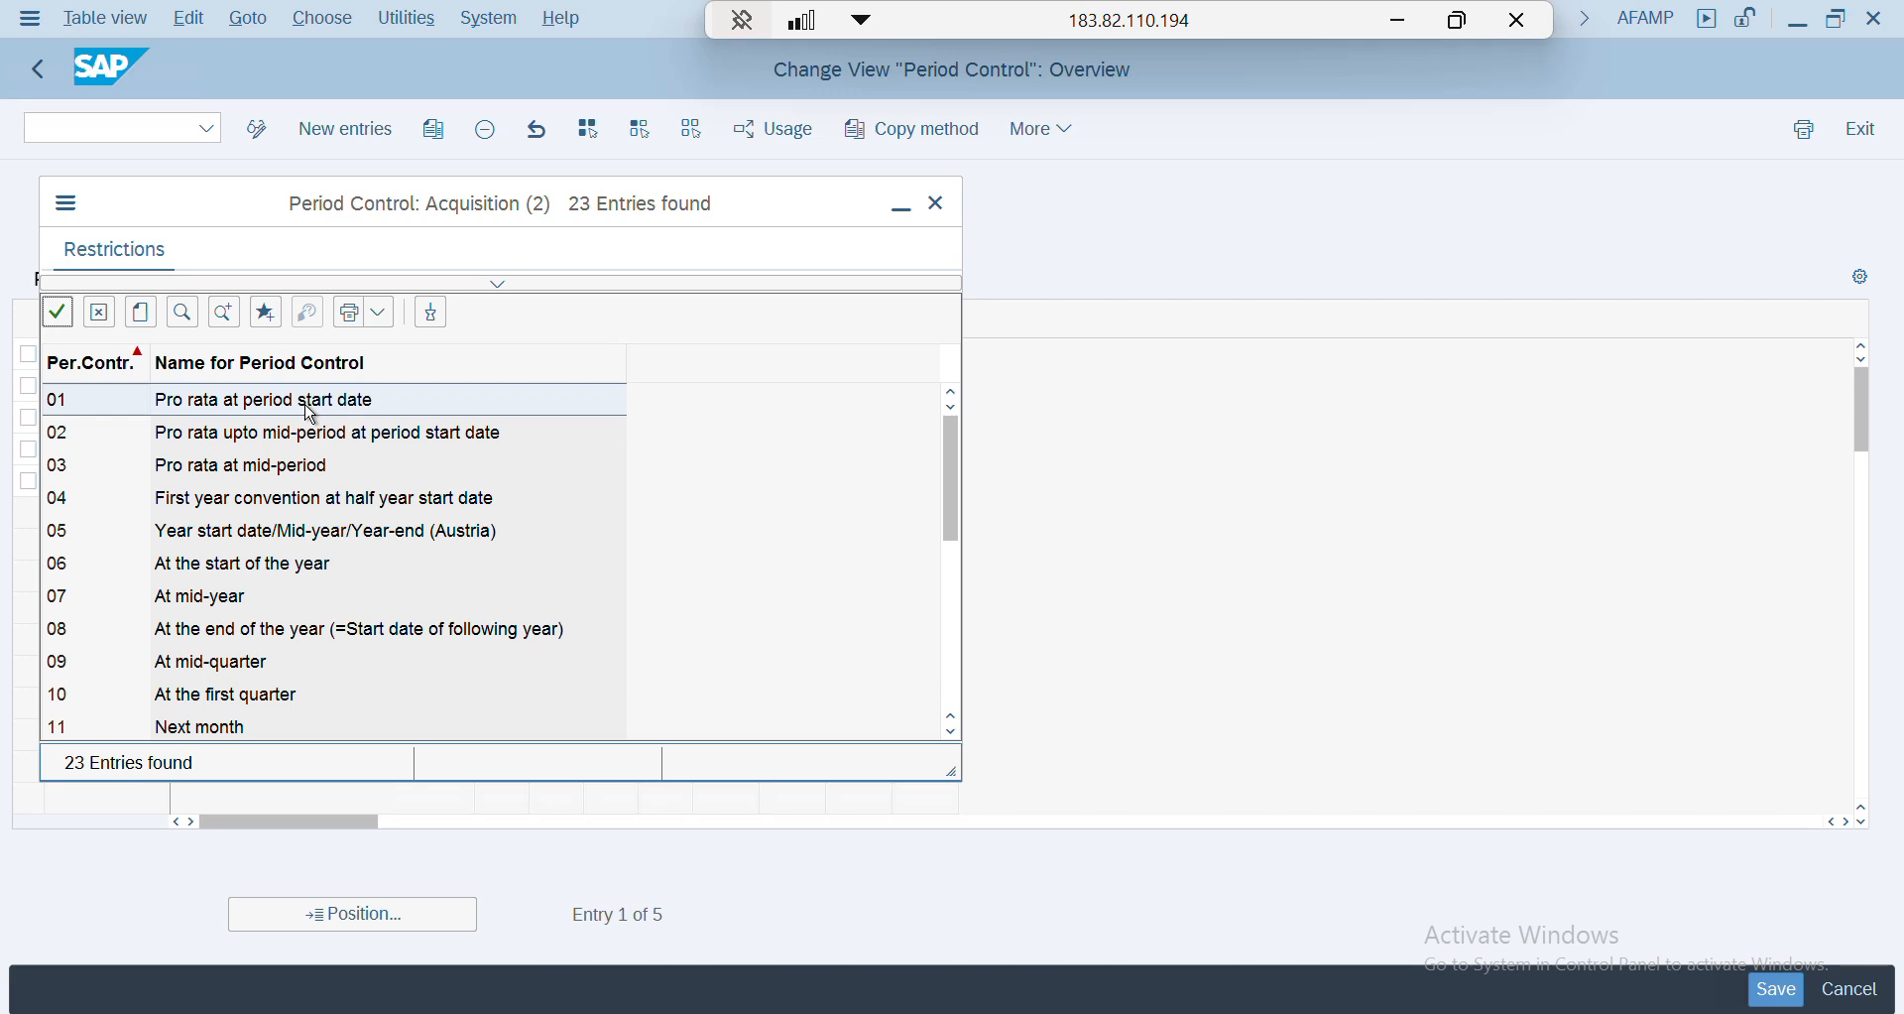
pyautogui.click(936, 203)
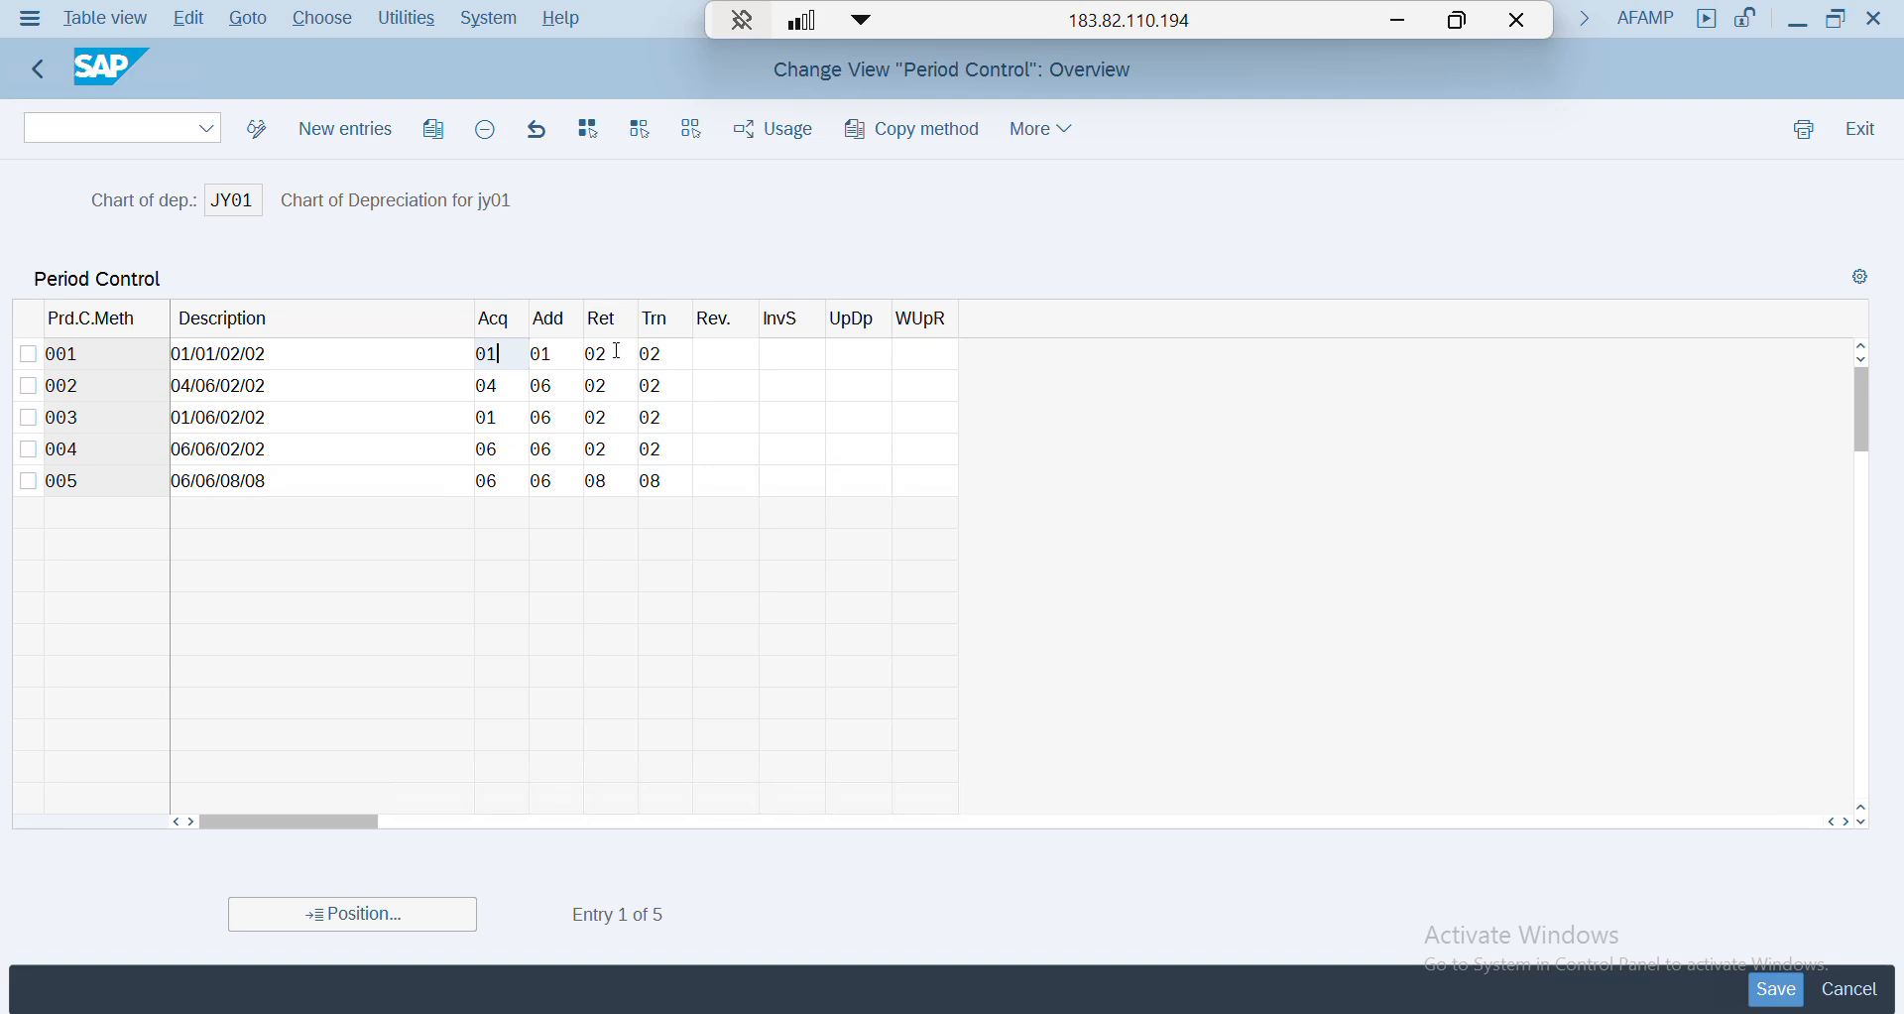
pyautogui.click(616, 352)
pyautogui.click(649, 361)
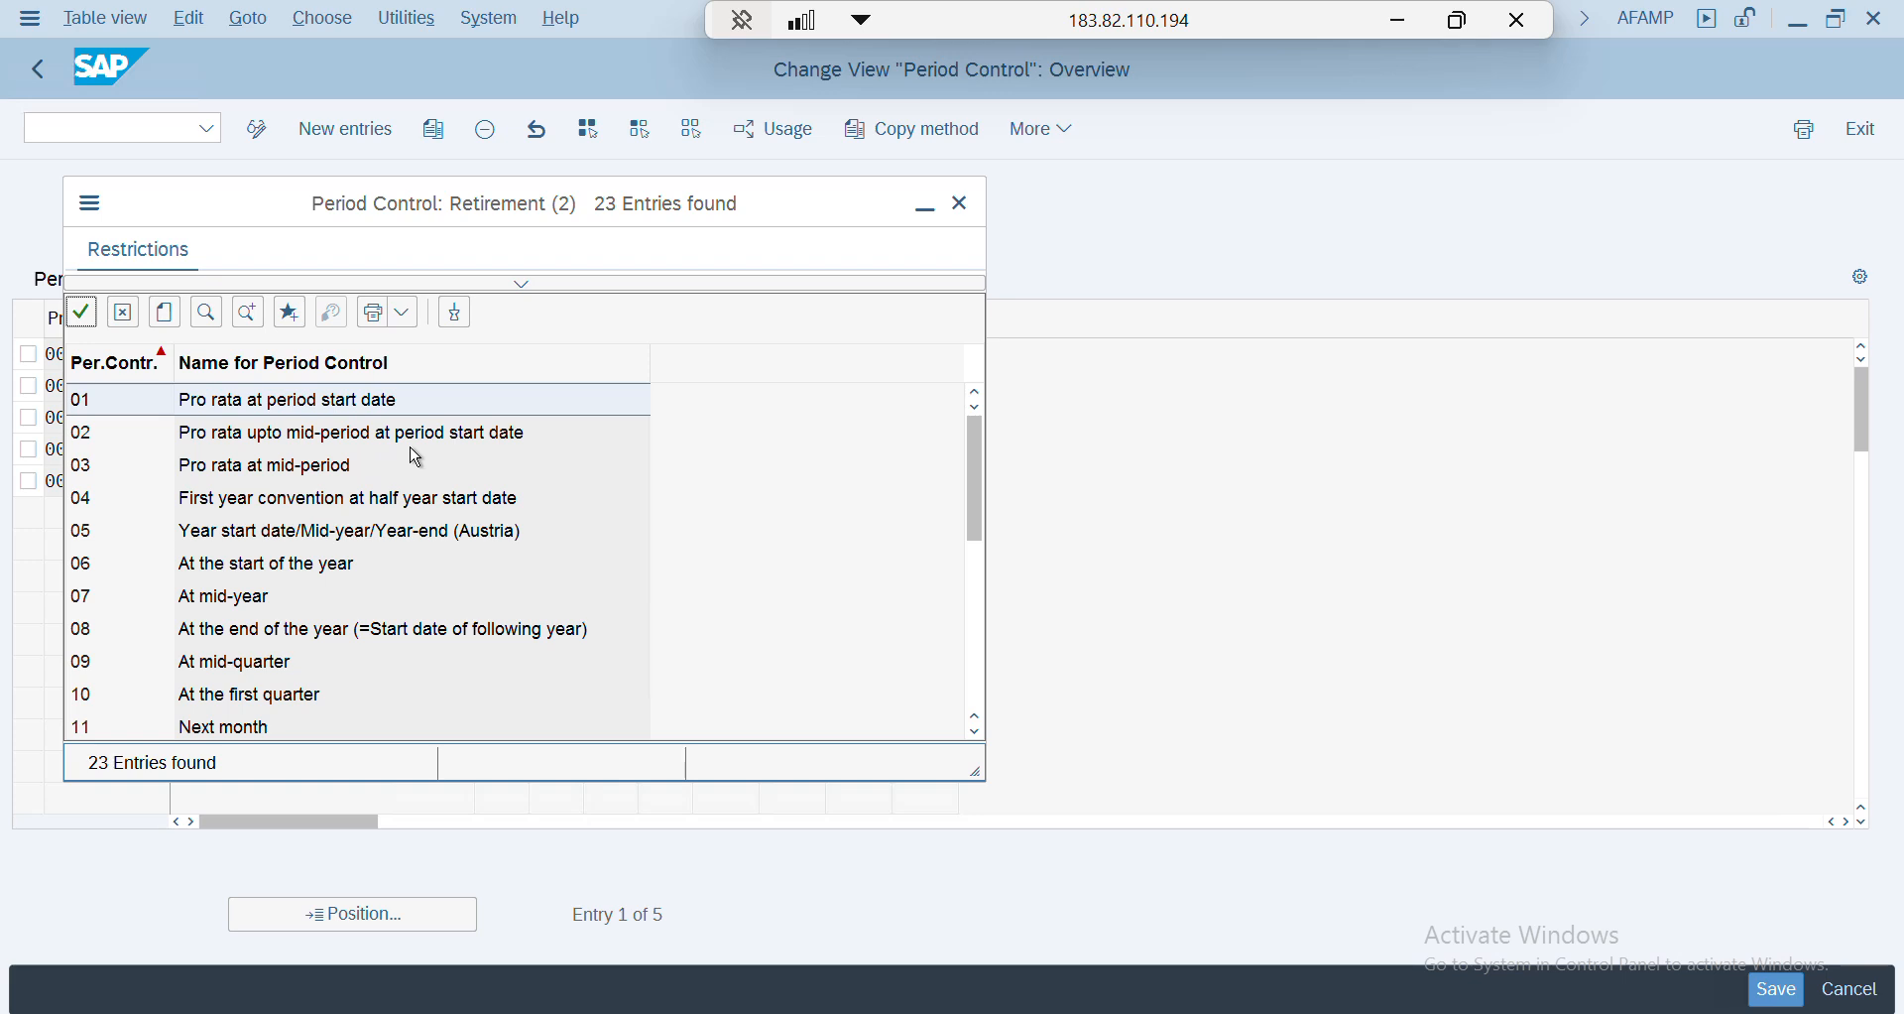
pyautogui.click(967, 205)
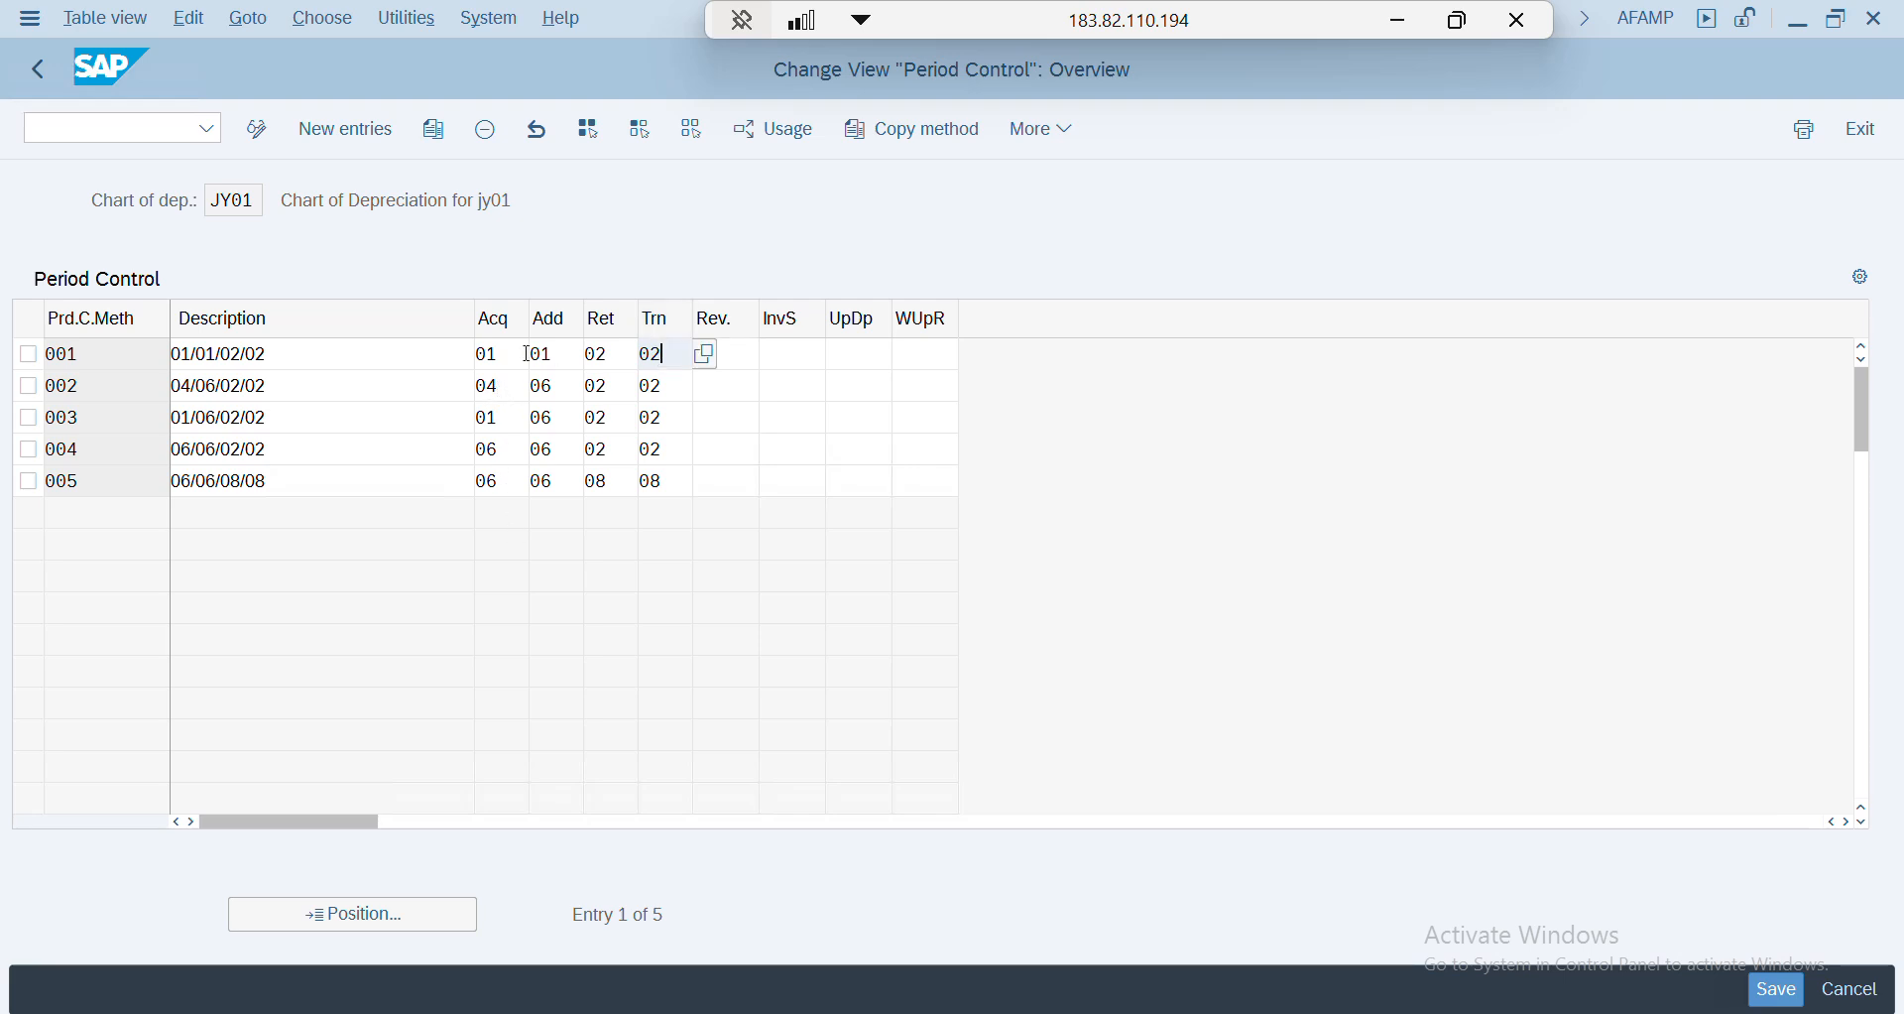
# - Copy period control method 001 to a new method J01, keeping the 01/01/02/02 description and period controls
pyautogui.click(28, 359)
pyautogui.click(437, 142)
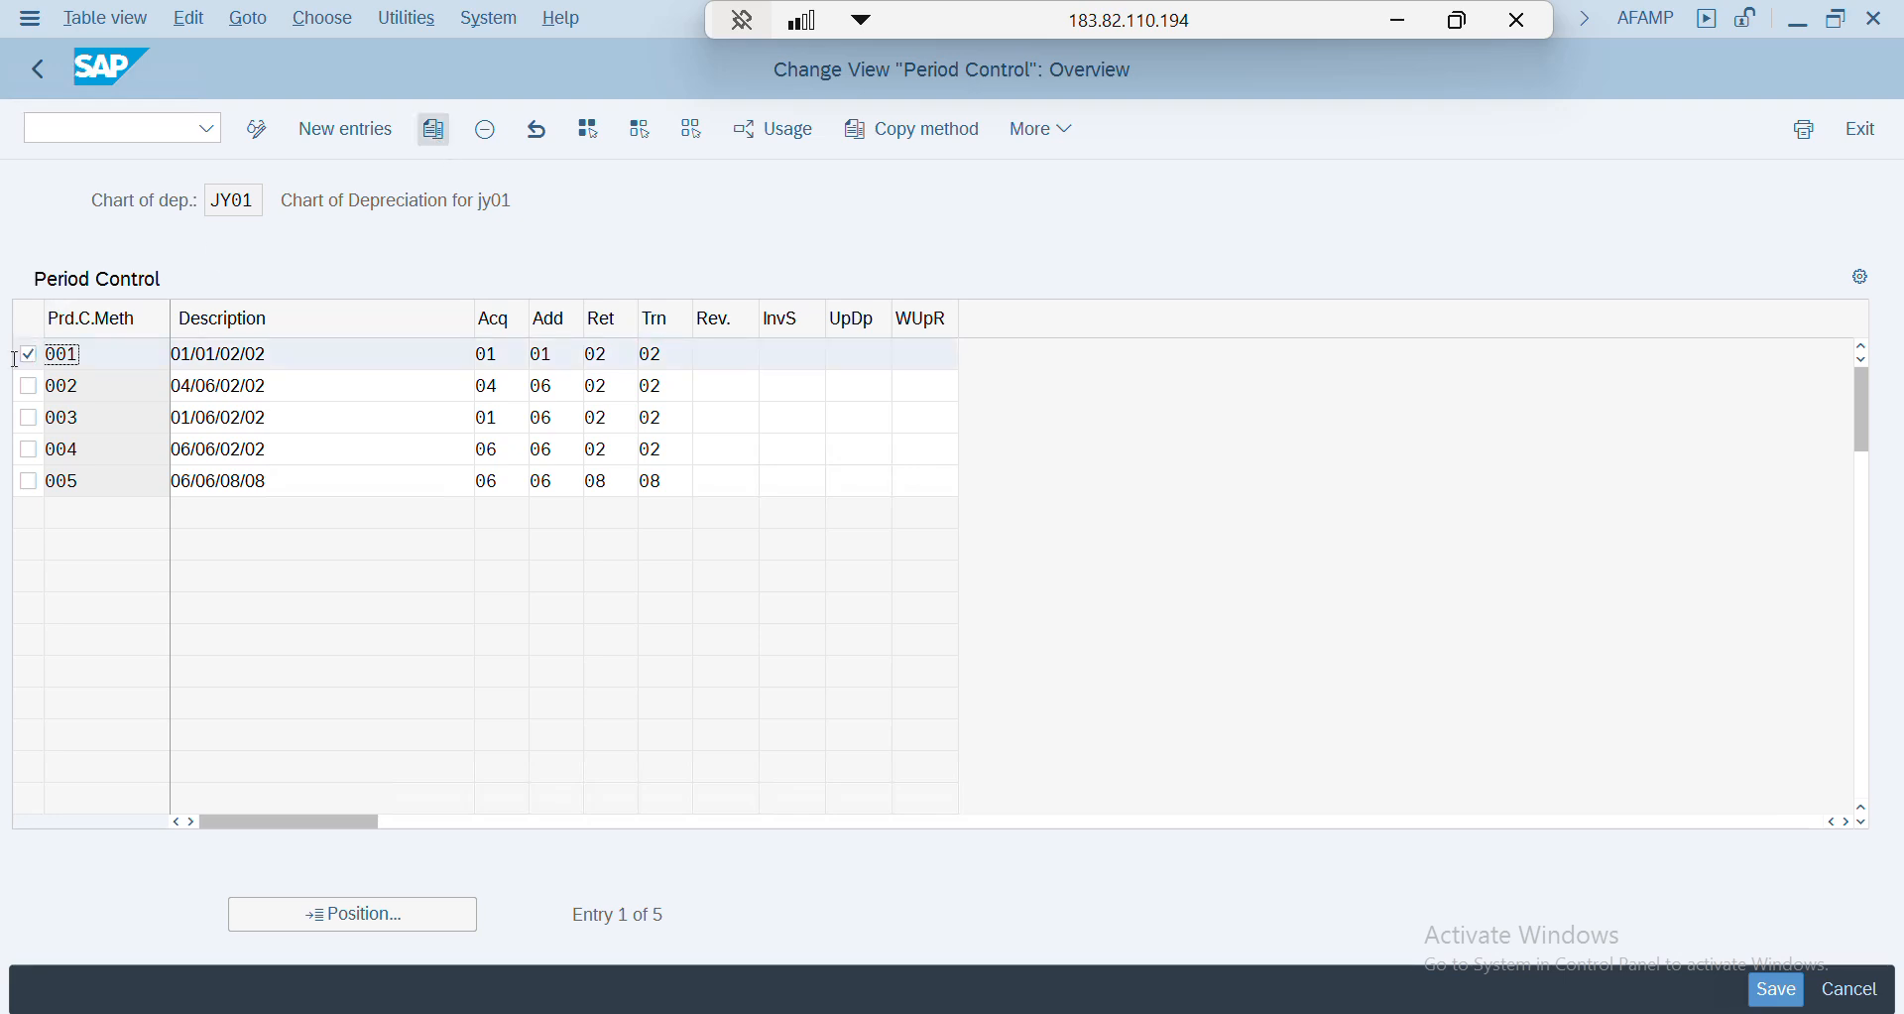
pyautogui.click(431, 131)
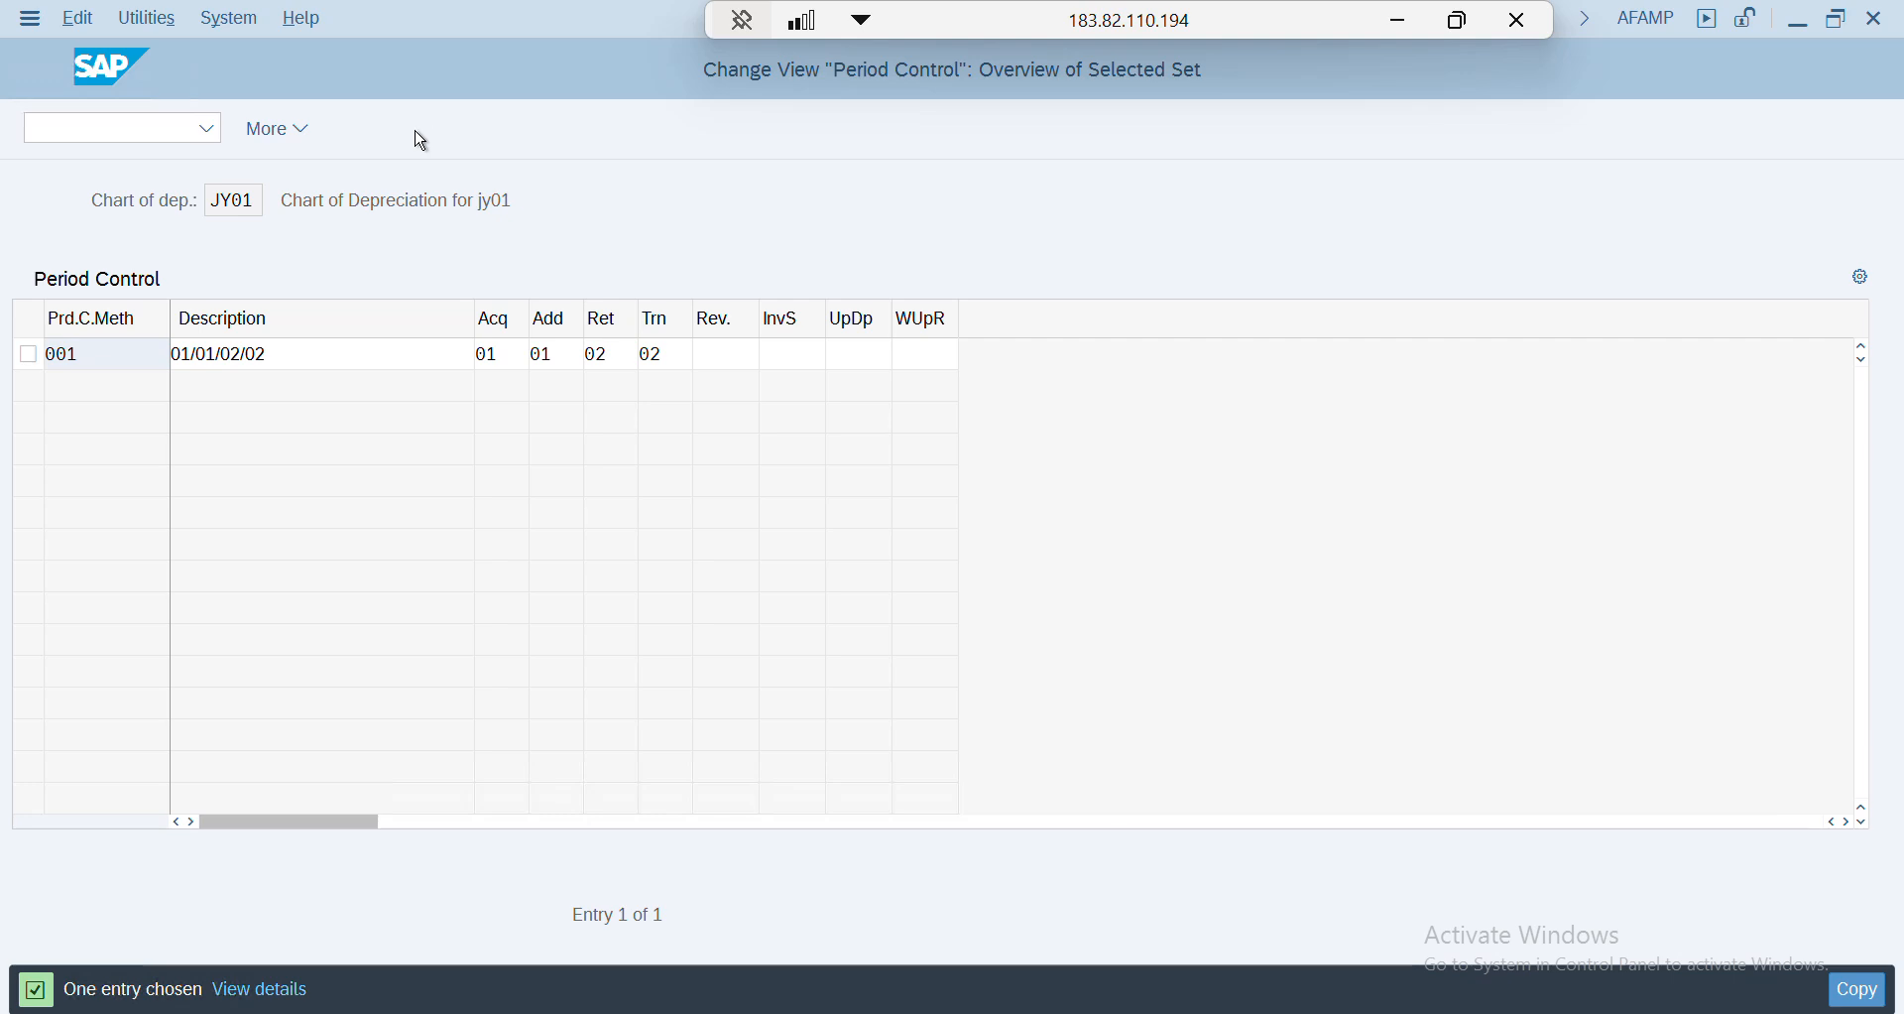
pyautogui.click(61, 354)
pyautogui.write('jy0')
pyautogui.press('BackSpace')
pyautogui.press('BackSpace')
pyautogui.write('y0')
pyautogui.press('BackSpace')
pyautogui.press('BackSpace')
pyautogui.press('BackSpace')
pyautogui.write('J01')
pyautogui.press('Return')
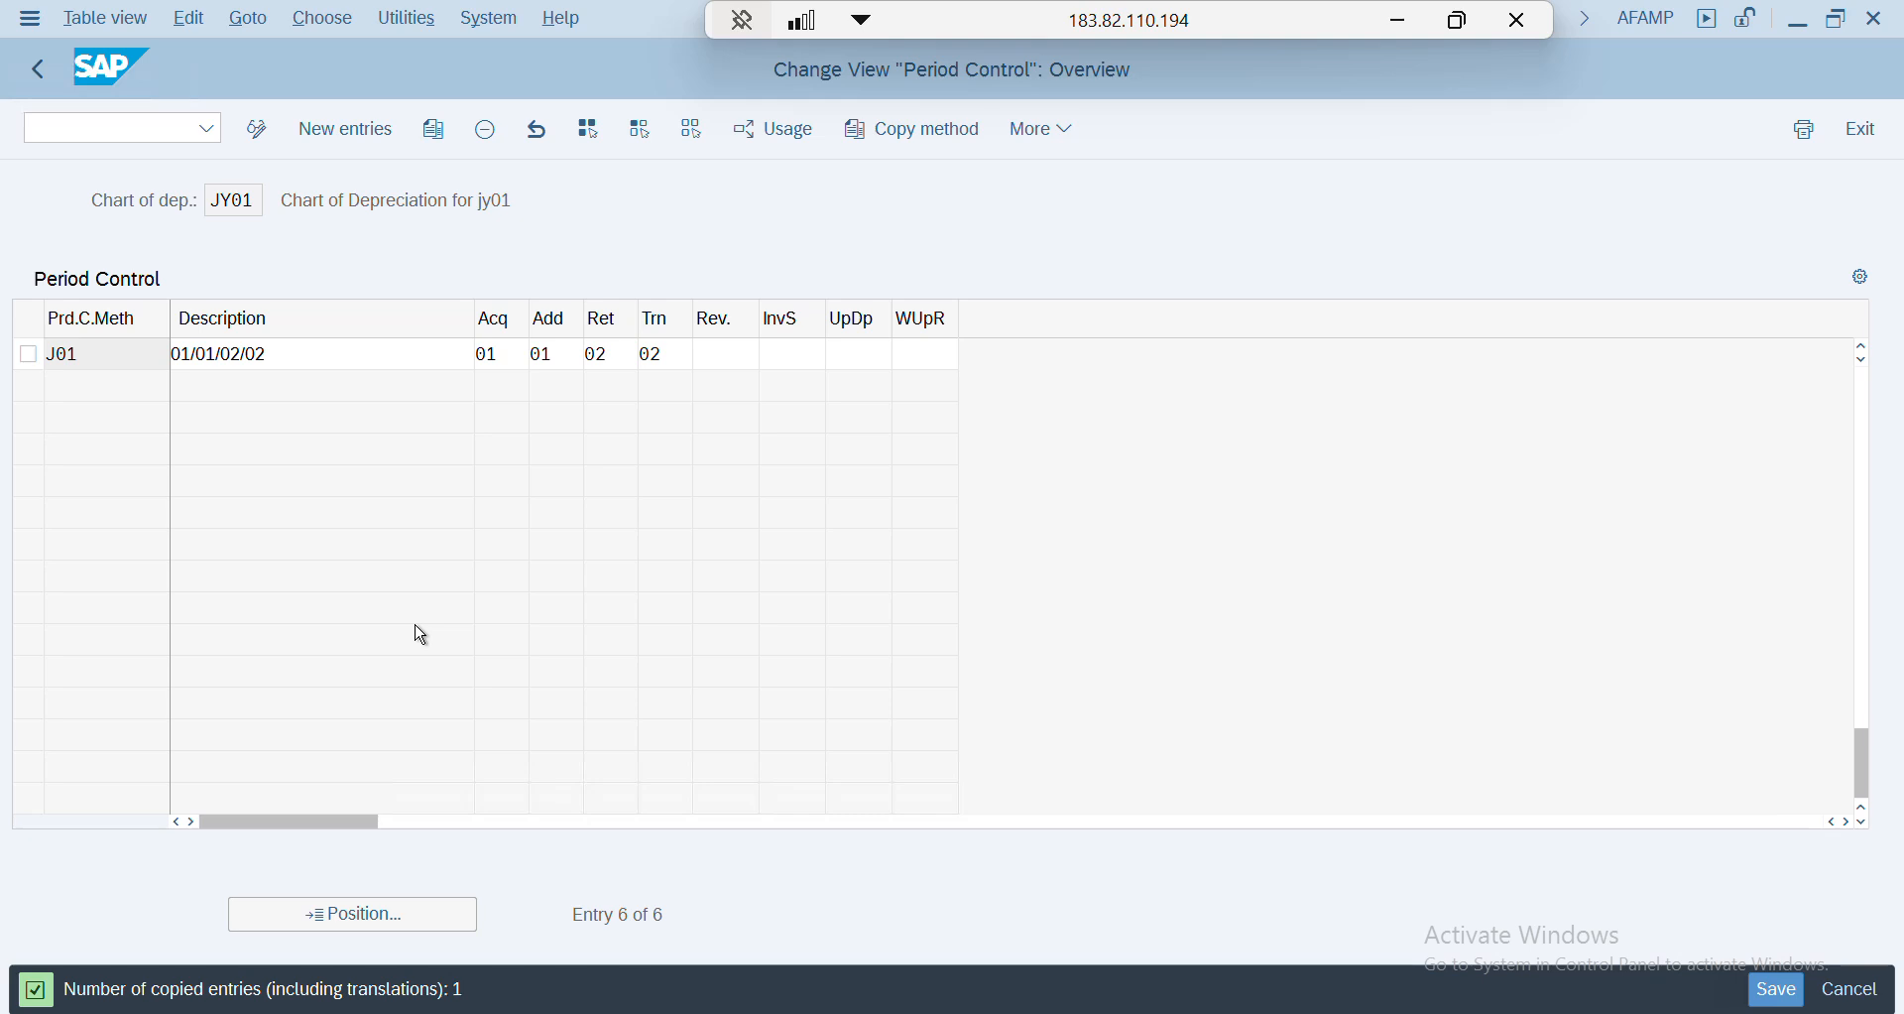
# - Save period control method J01 to a customizing request chosen from the list of own requests, and return to the IMG
pyautogui.click(1776, 990)
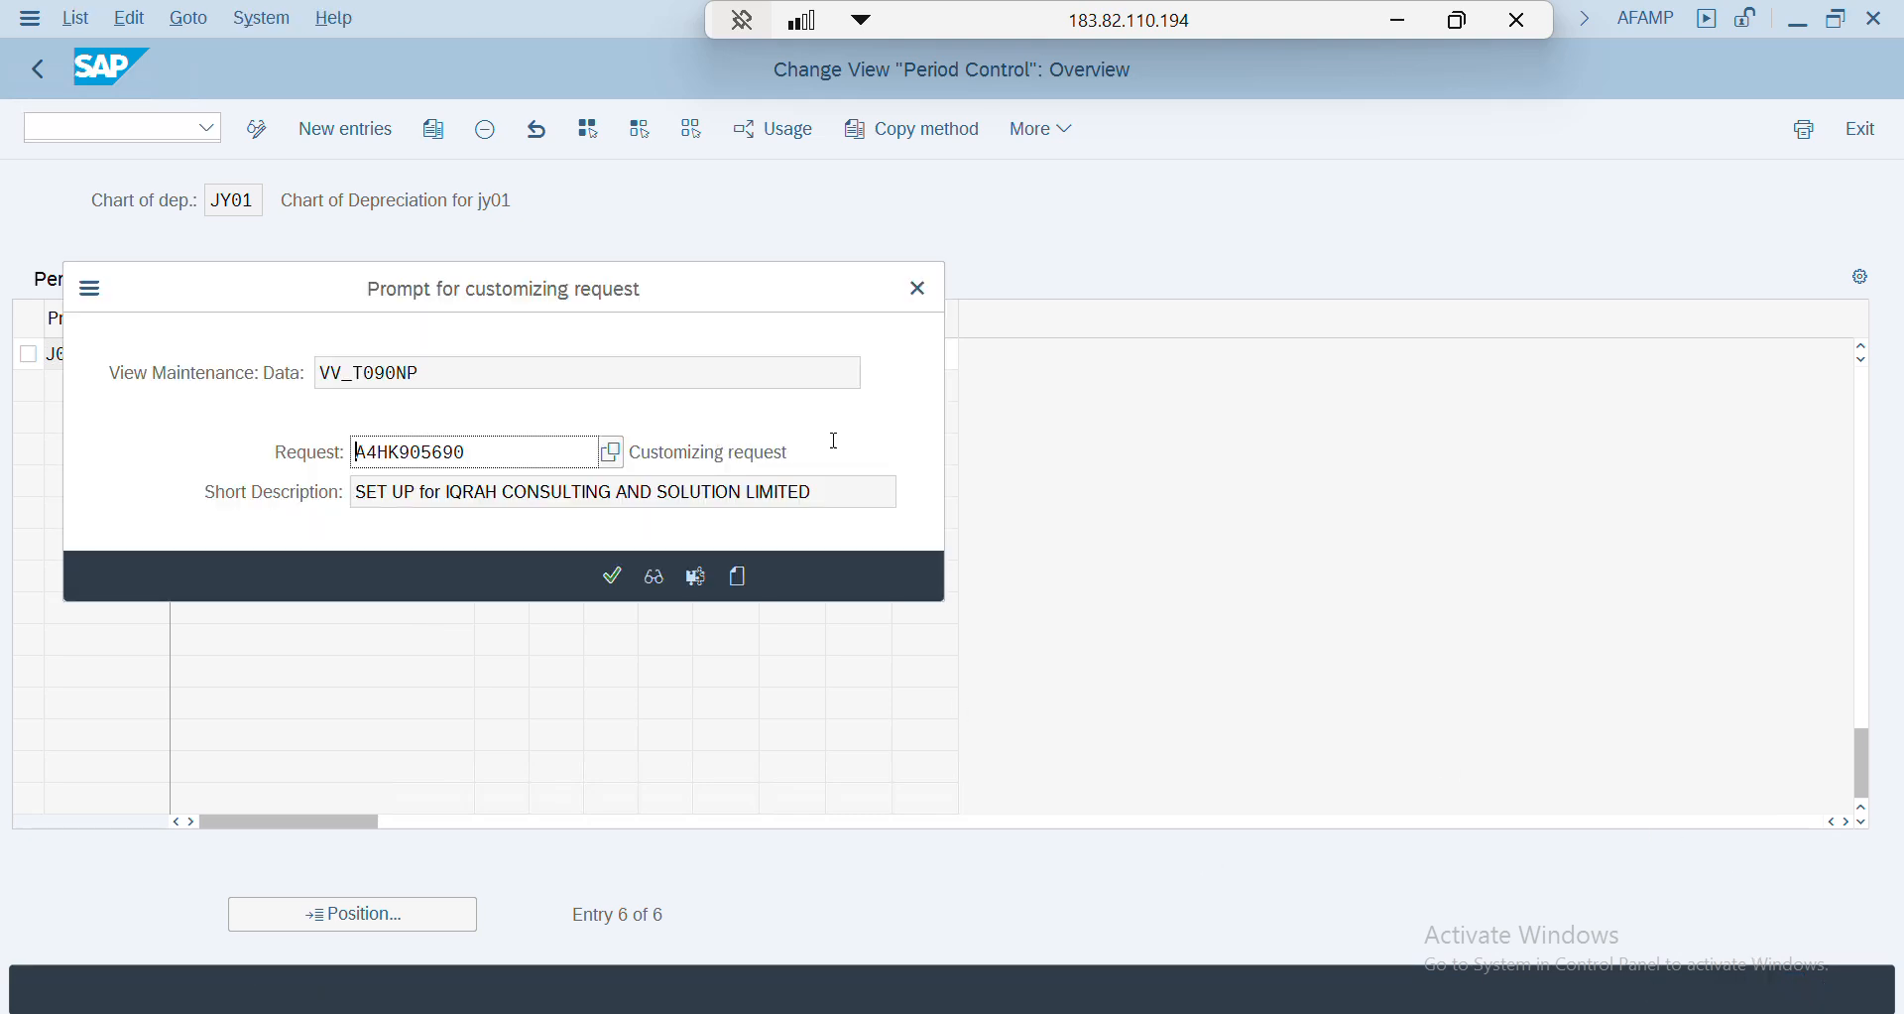
pyautogui.click(611, 458)
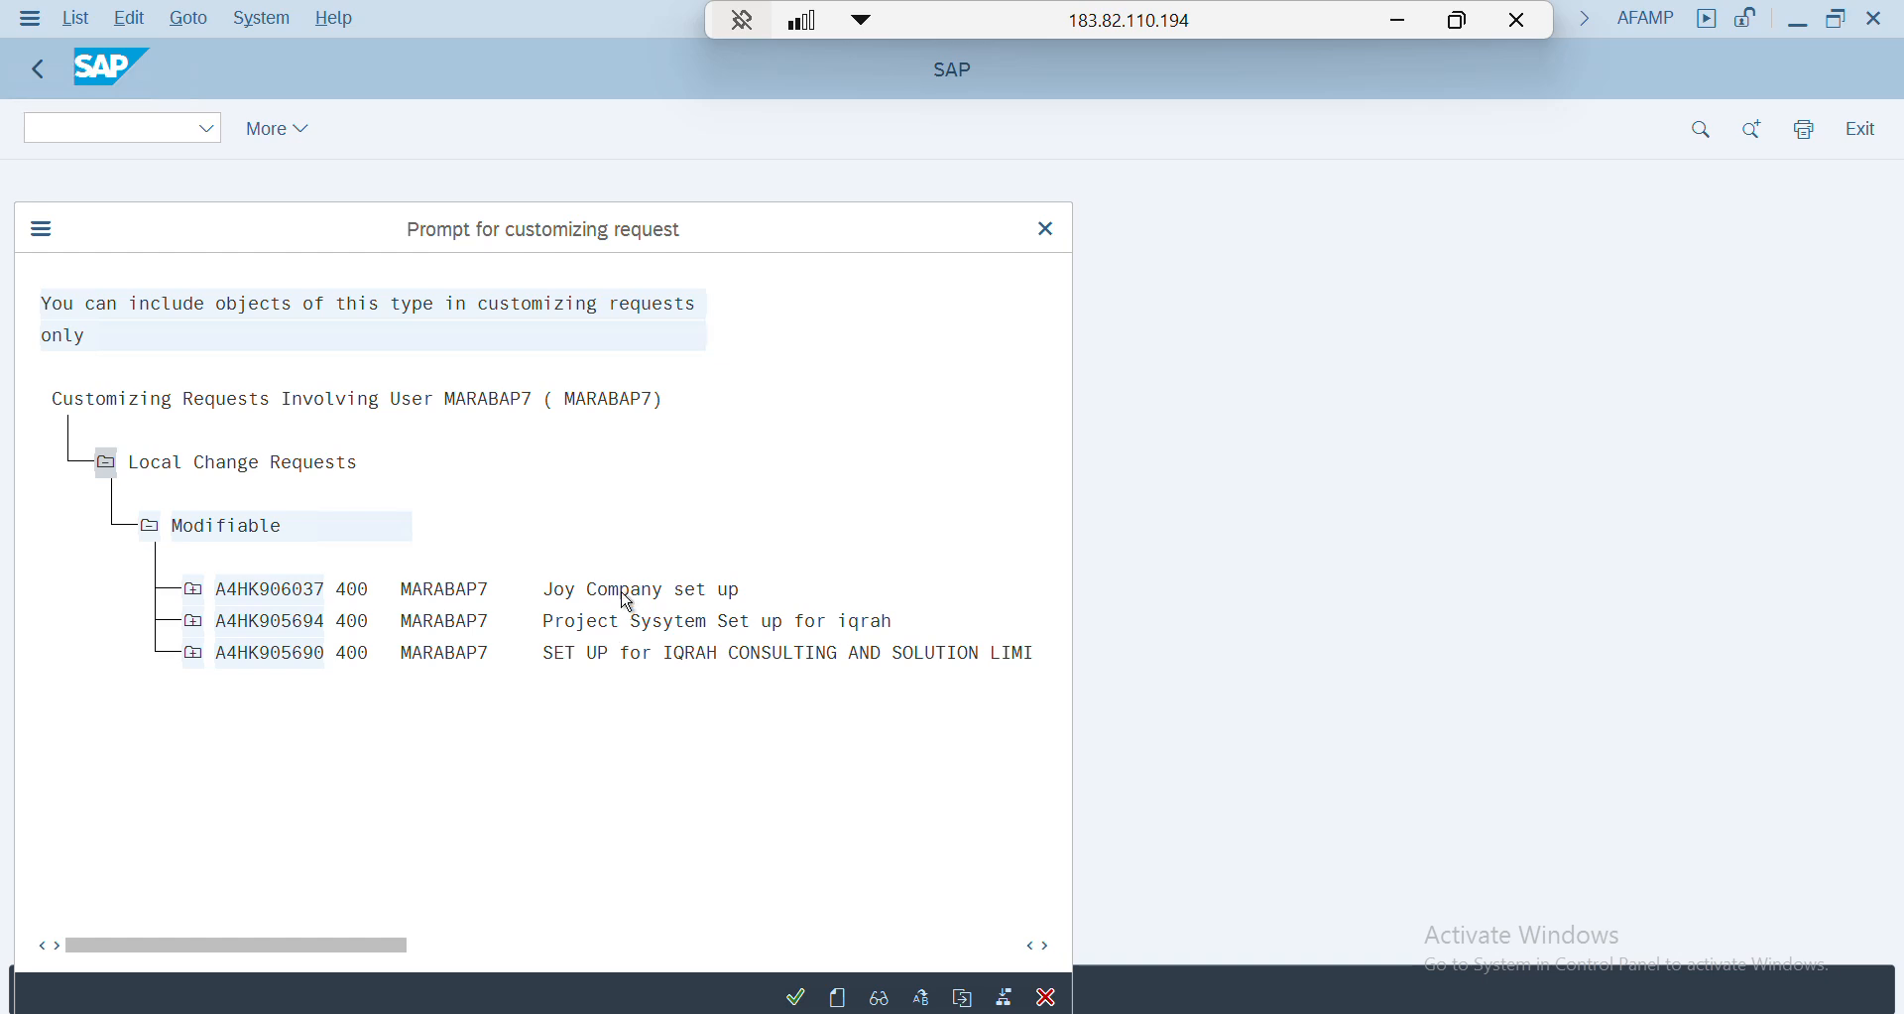
pyautogui.click(796, 997)
pyautogui.click(614, 577)
pyautogui.click(41, 71)
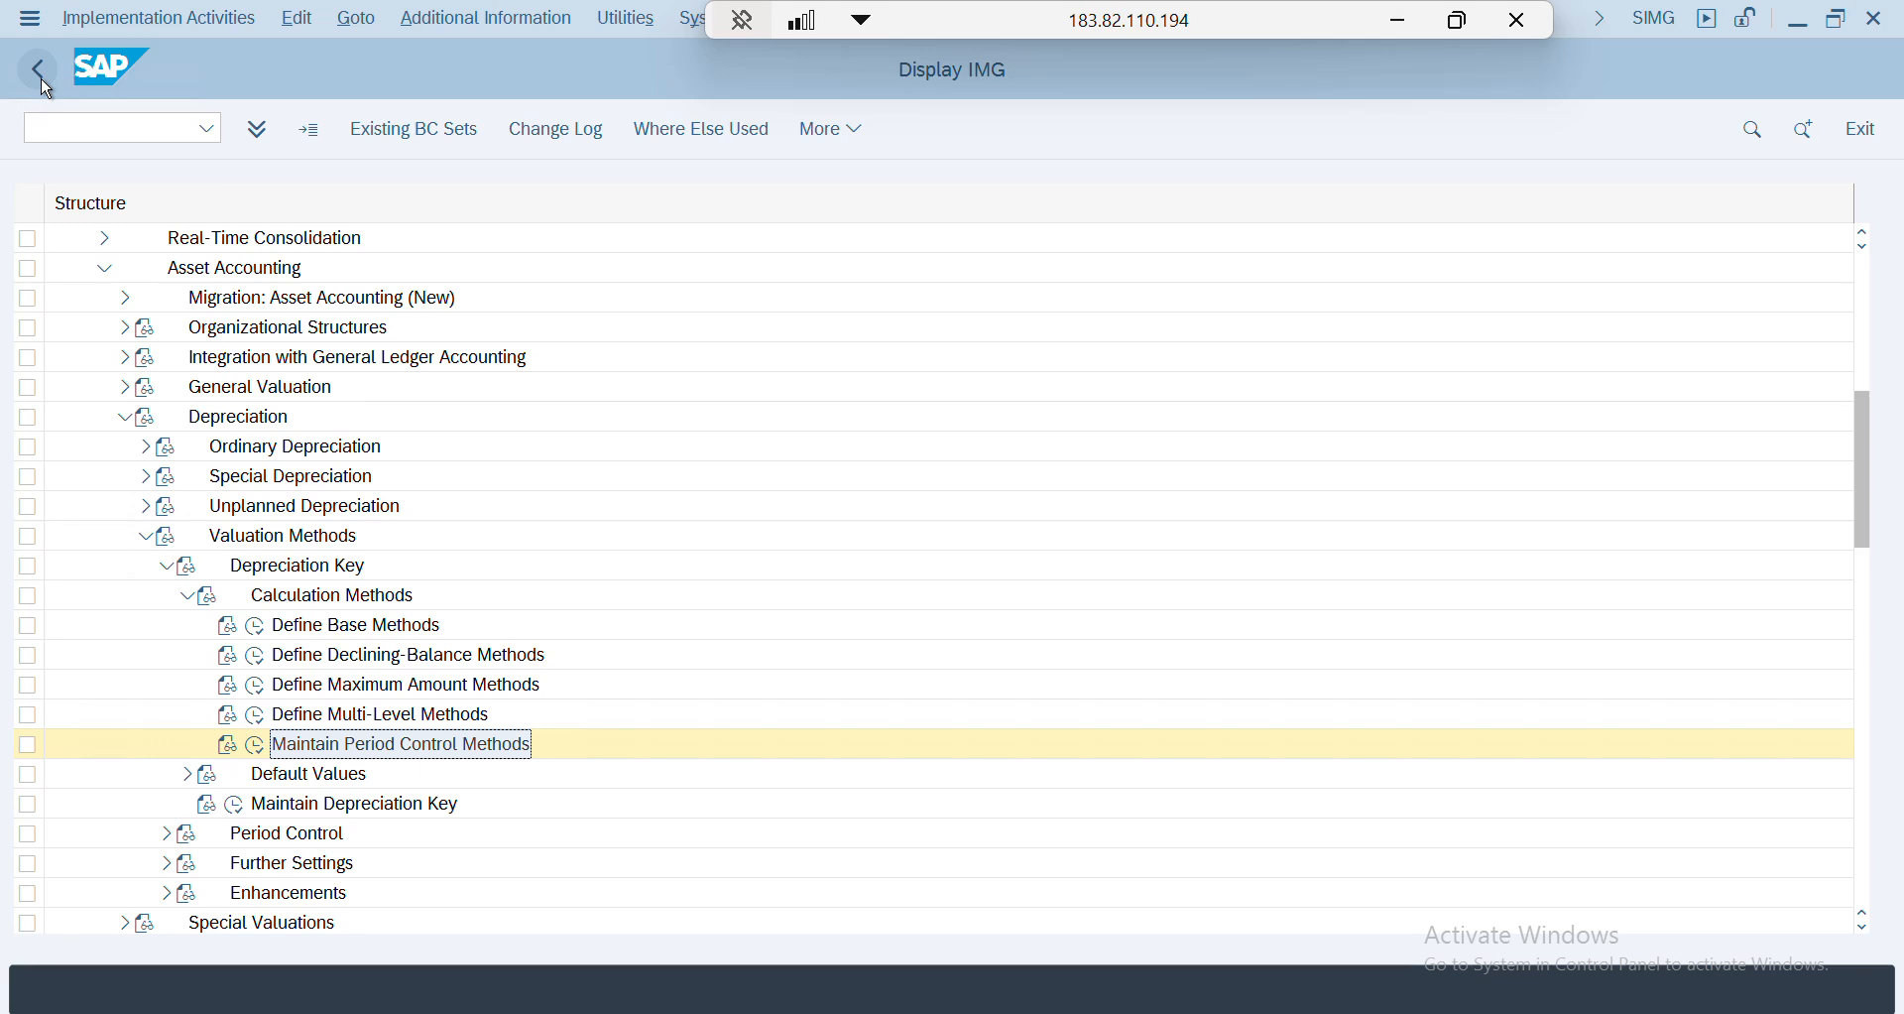
# - Try to open the Maintain Depreciation Key activity and decline displaying the locked data
pyautogui.click(235, 806)
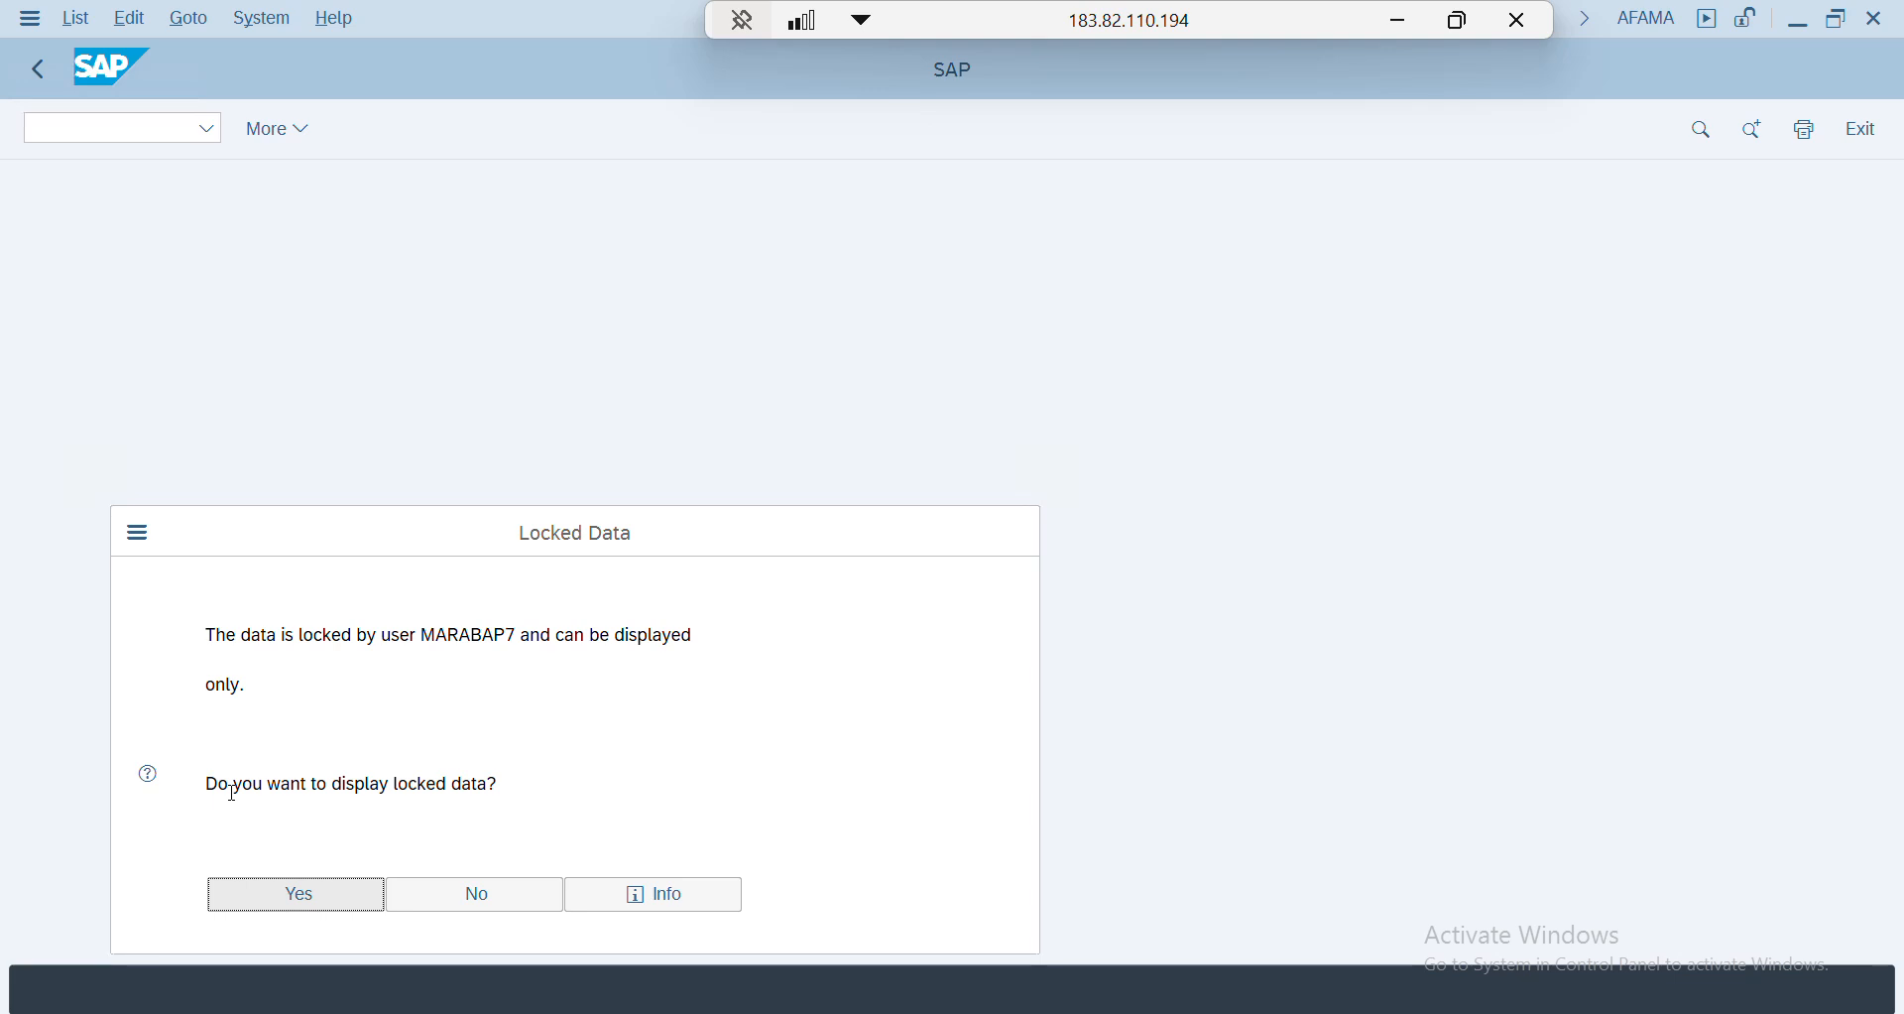
pyautogui.click(558, 903)
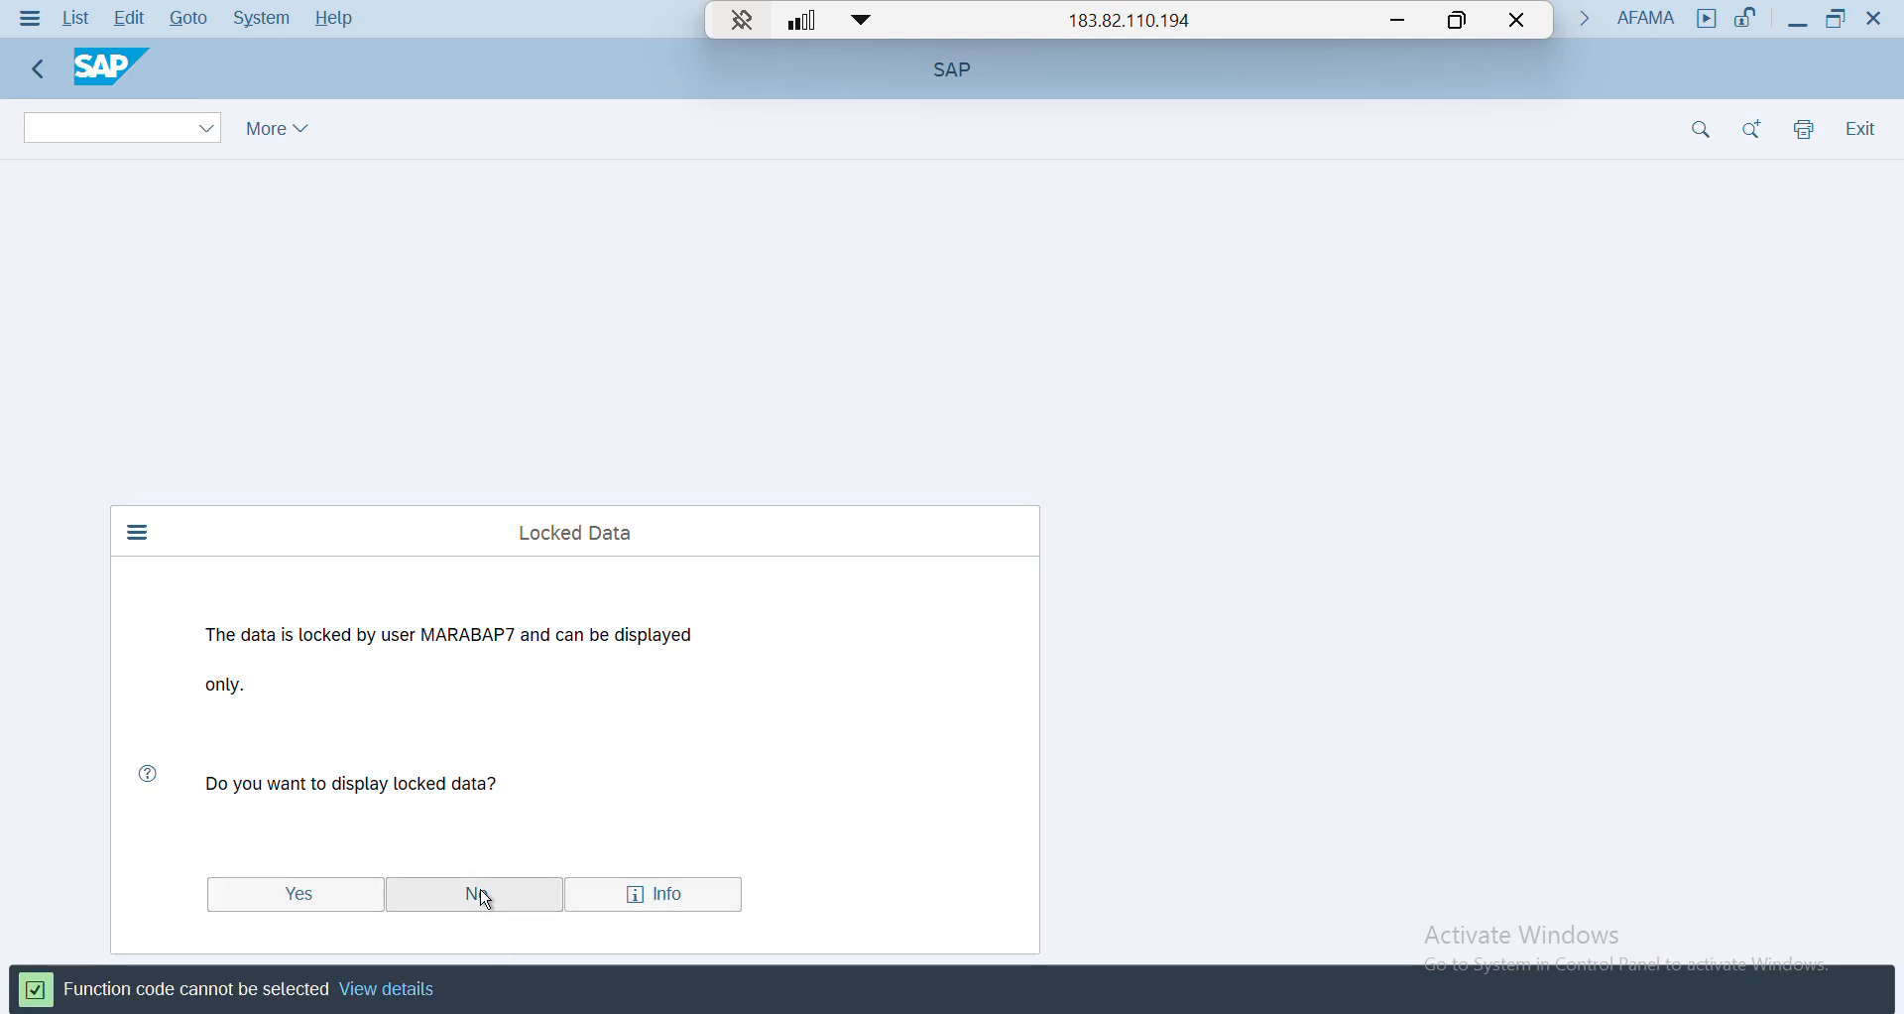
pyautogui.click(485, 899)
# - Close the other SAP session showing the Assignment of Calculation Methods view and open Maintain Depreciation Key from the IMG
pyautogui.click(347, 1012)
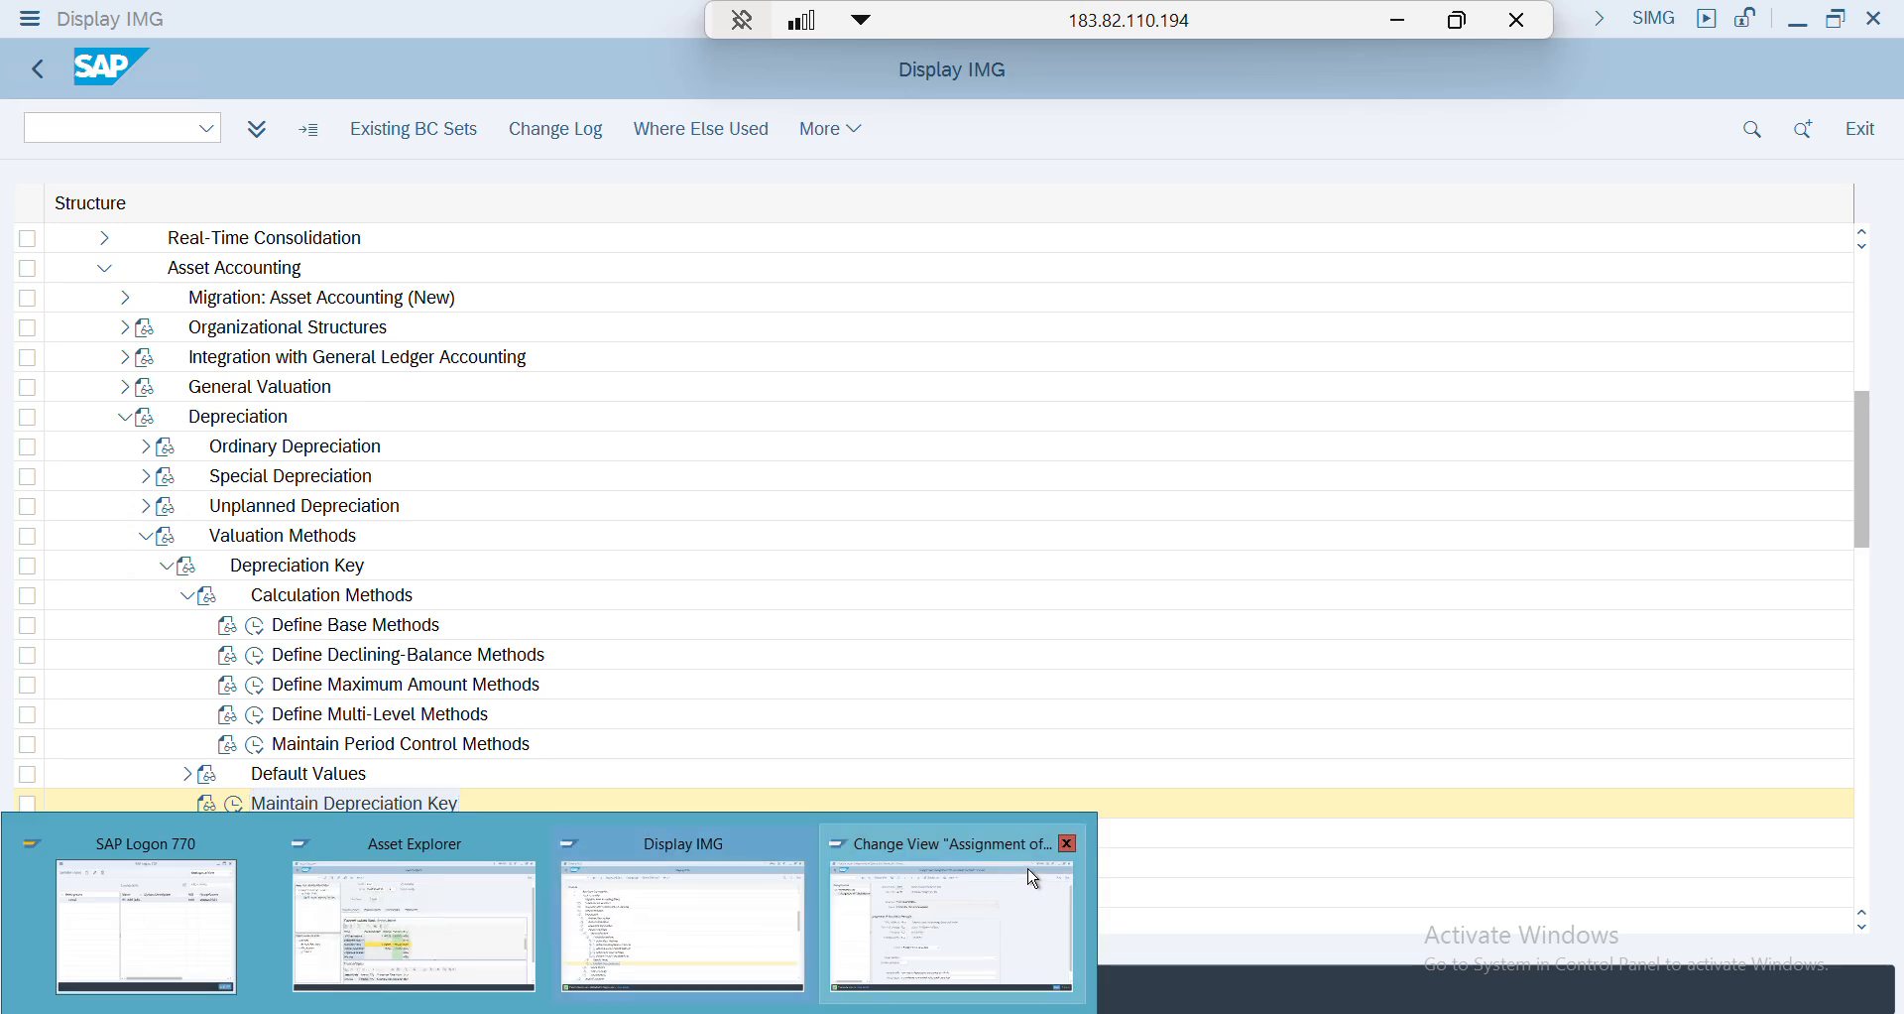
pyautogui.moveTo(1068, 851)
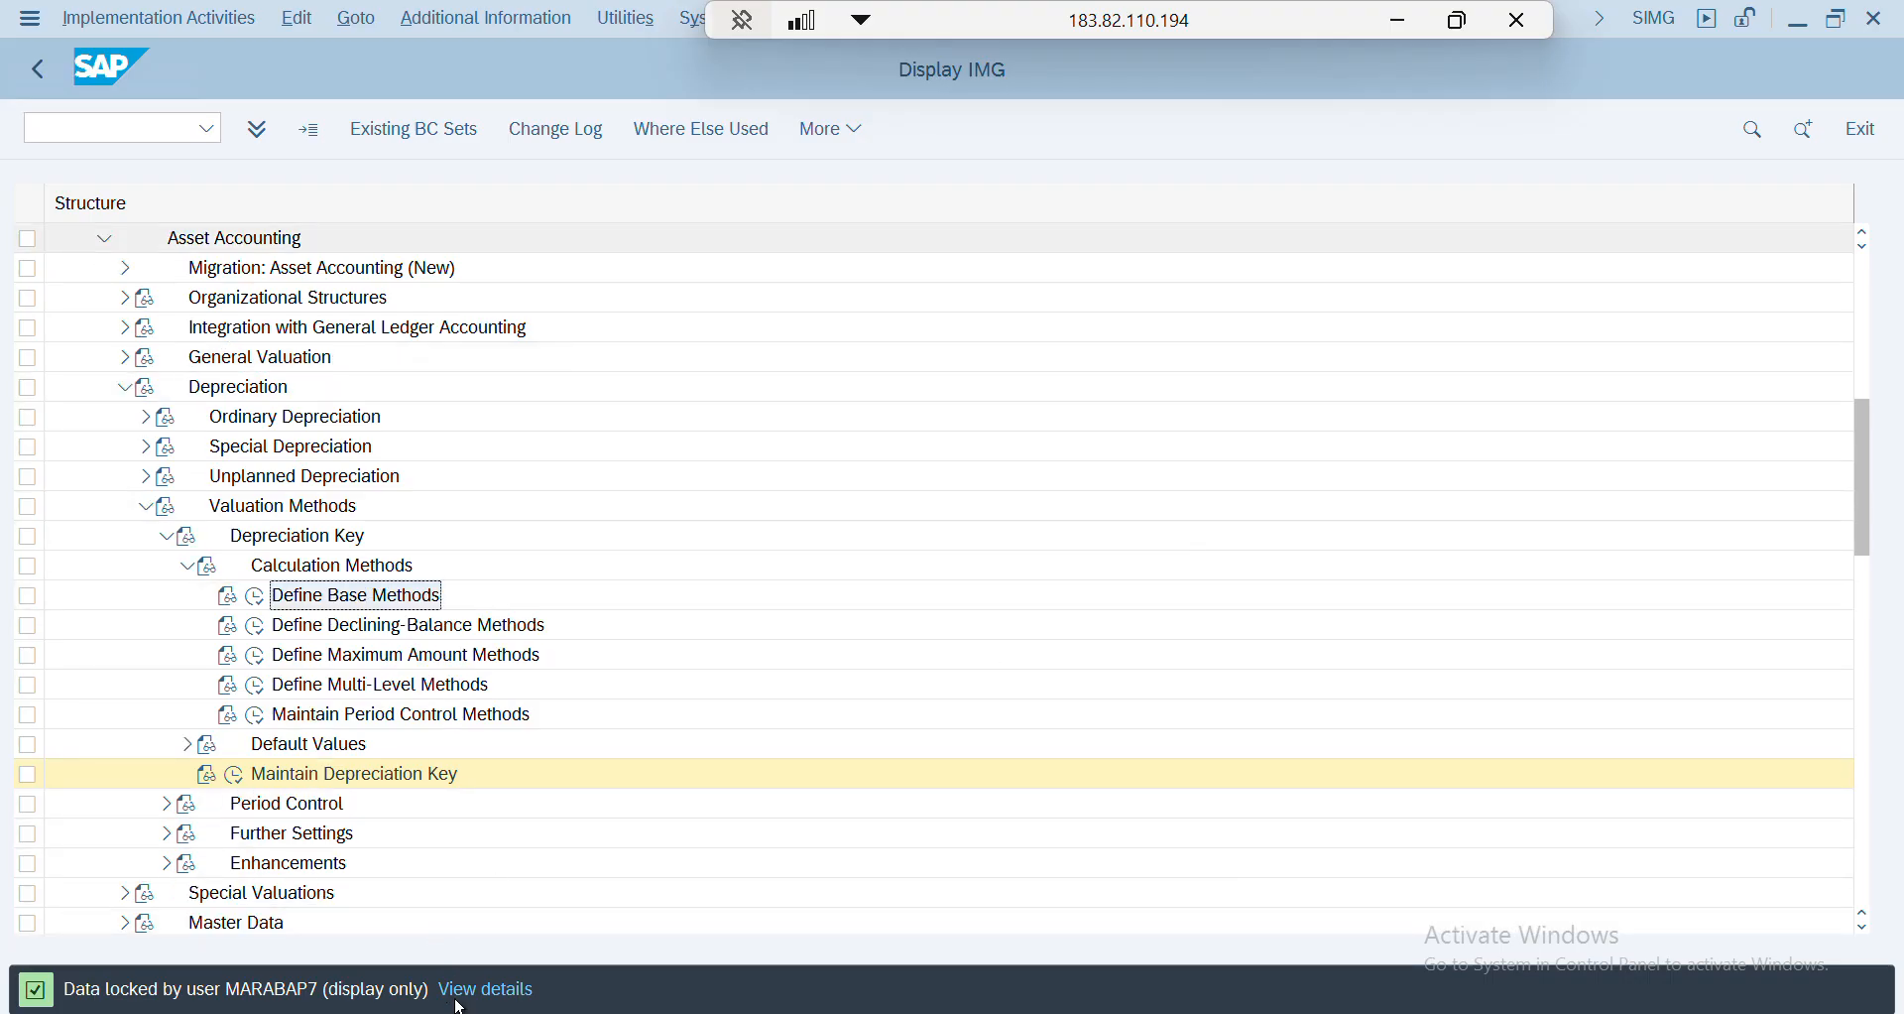
pyautogui.moveTo(471, 992)
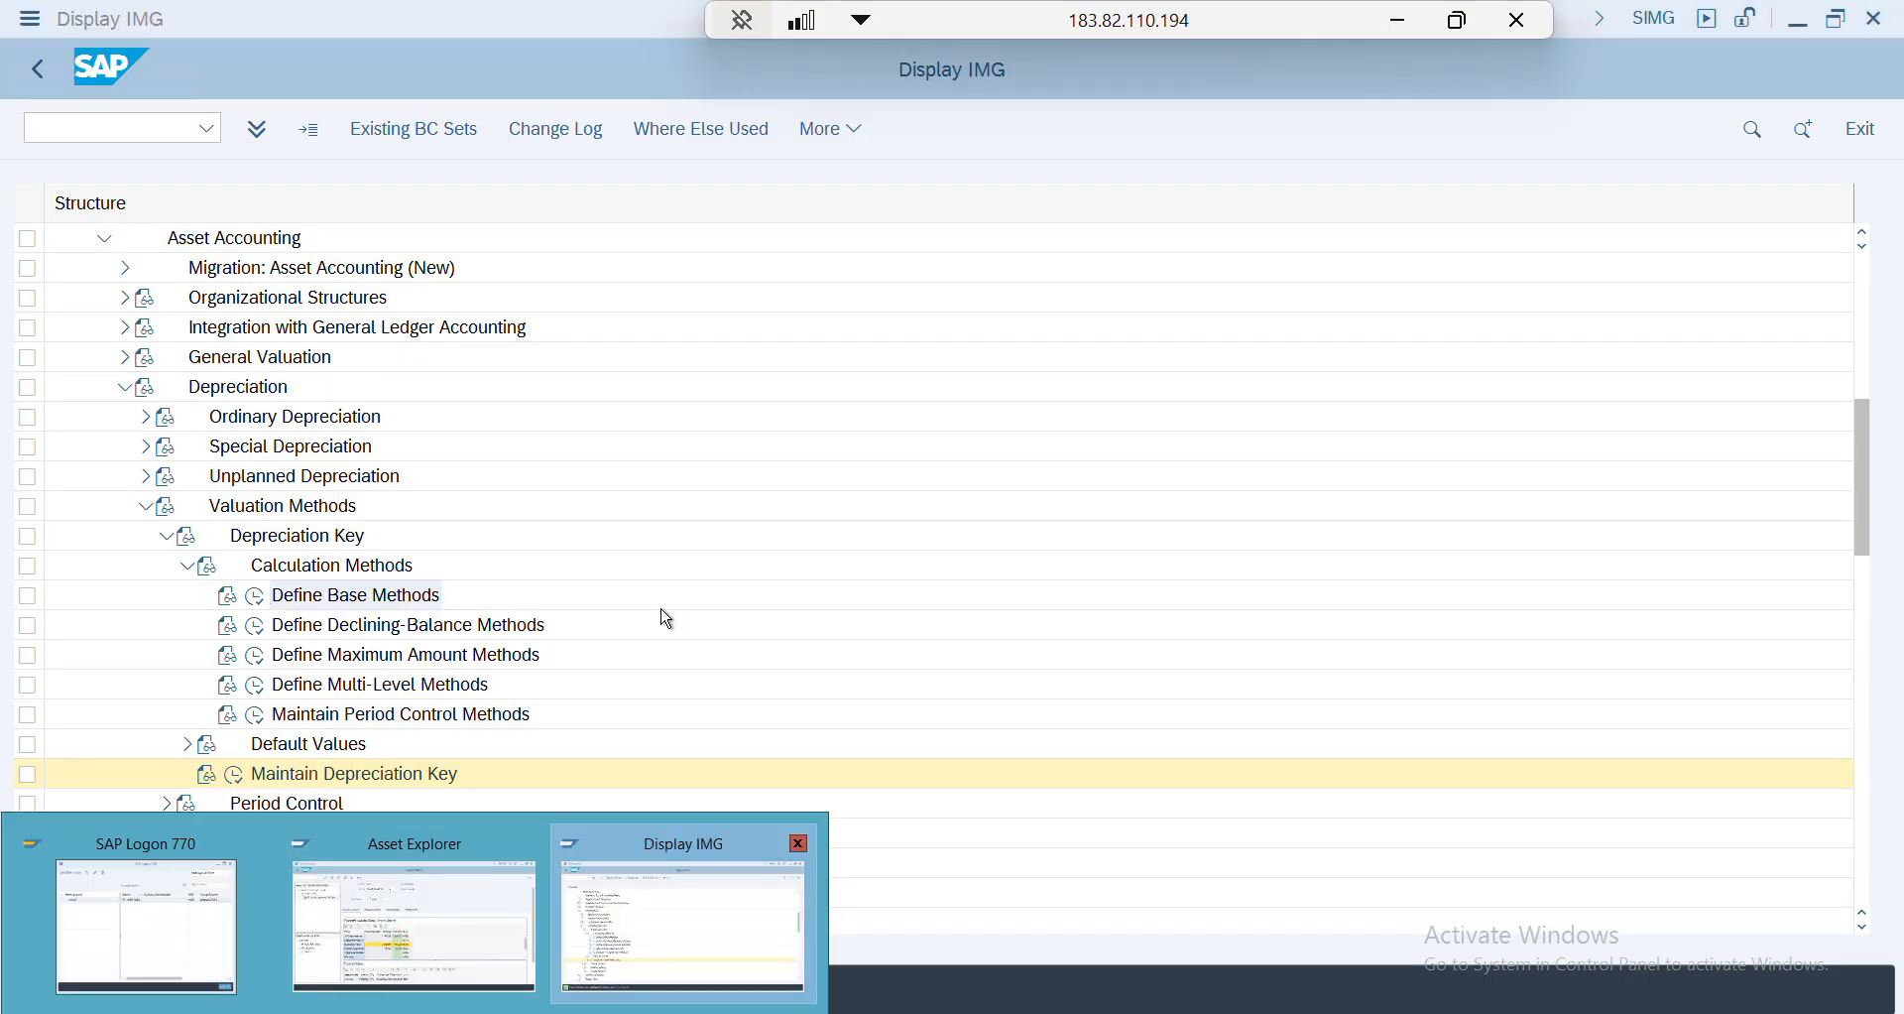
pyautogui.click(389, 626)
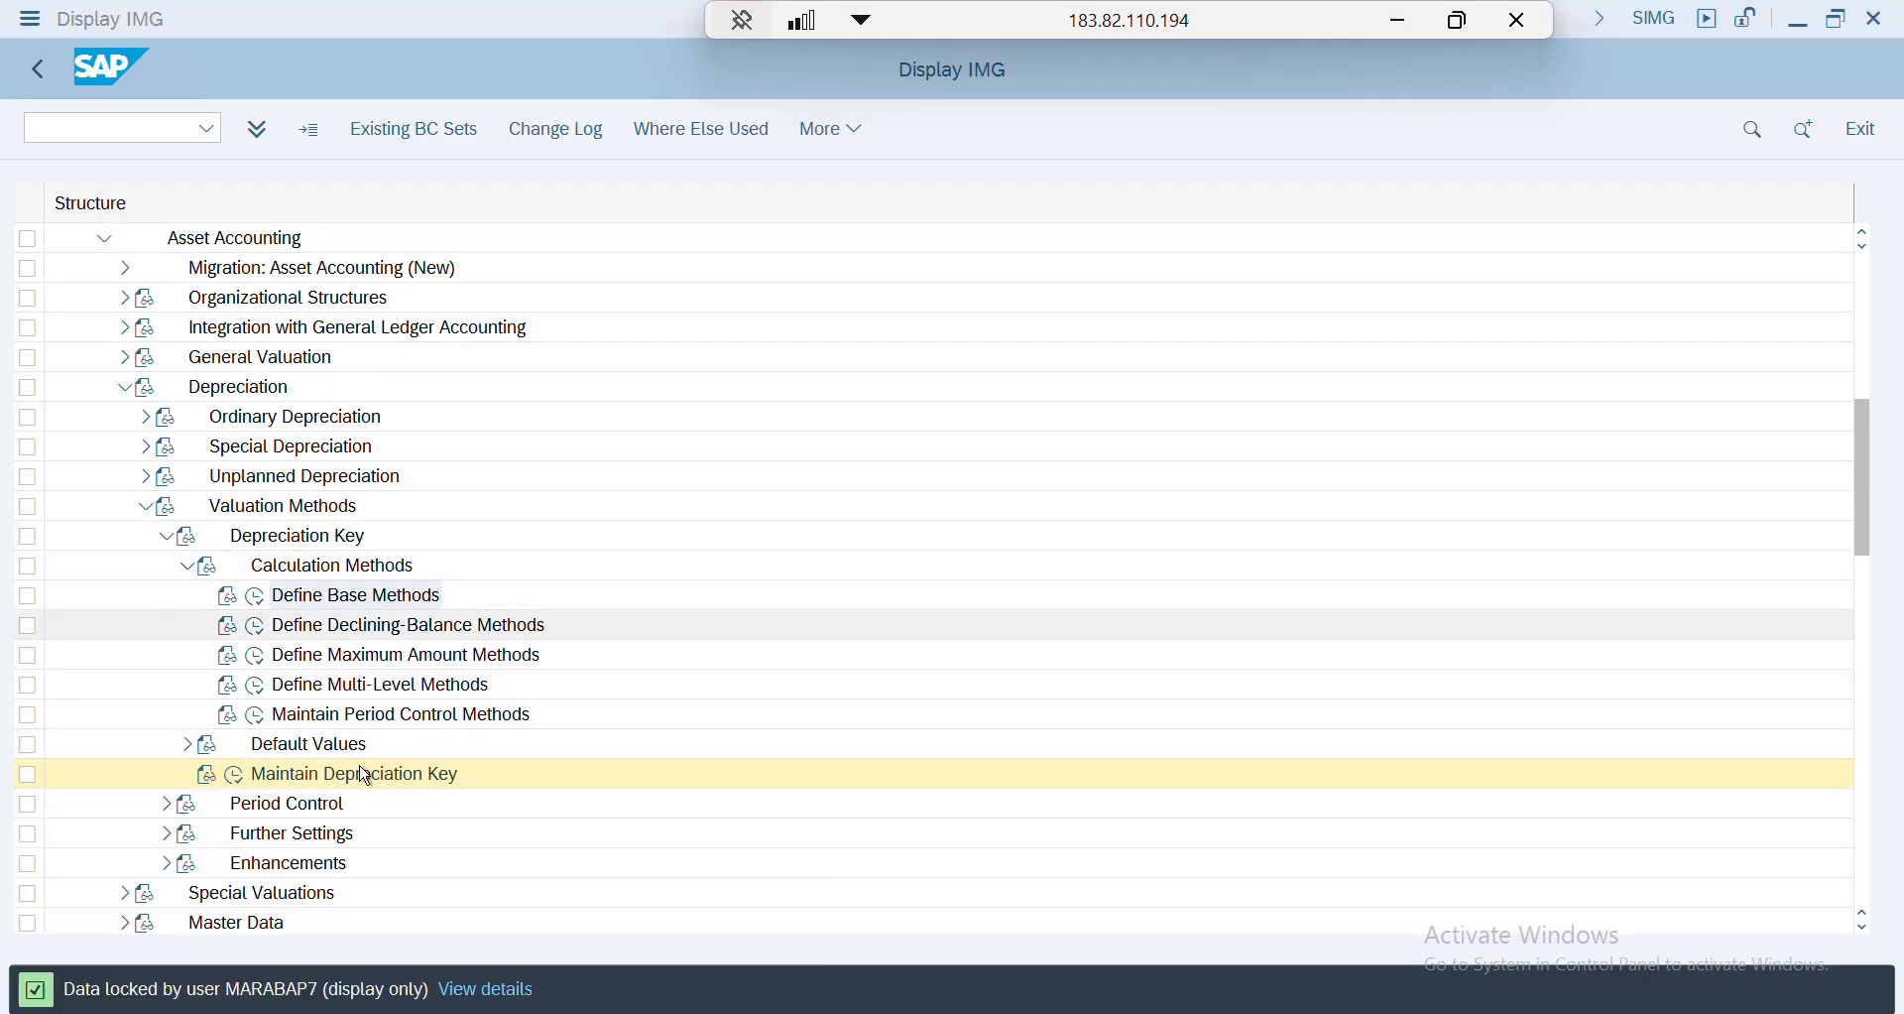
pyautogui.click(233, 778)
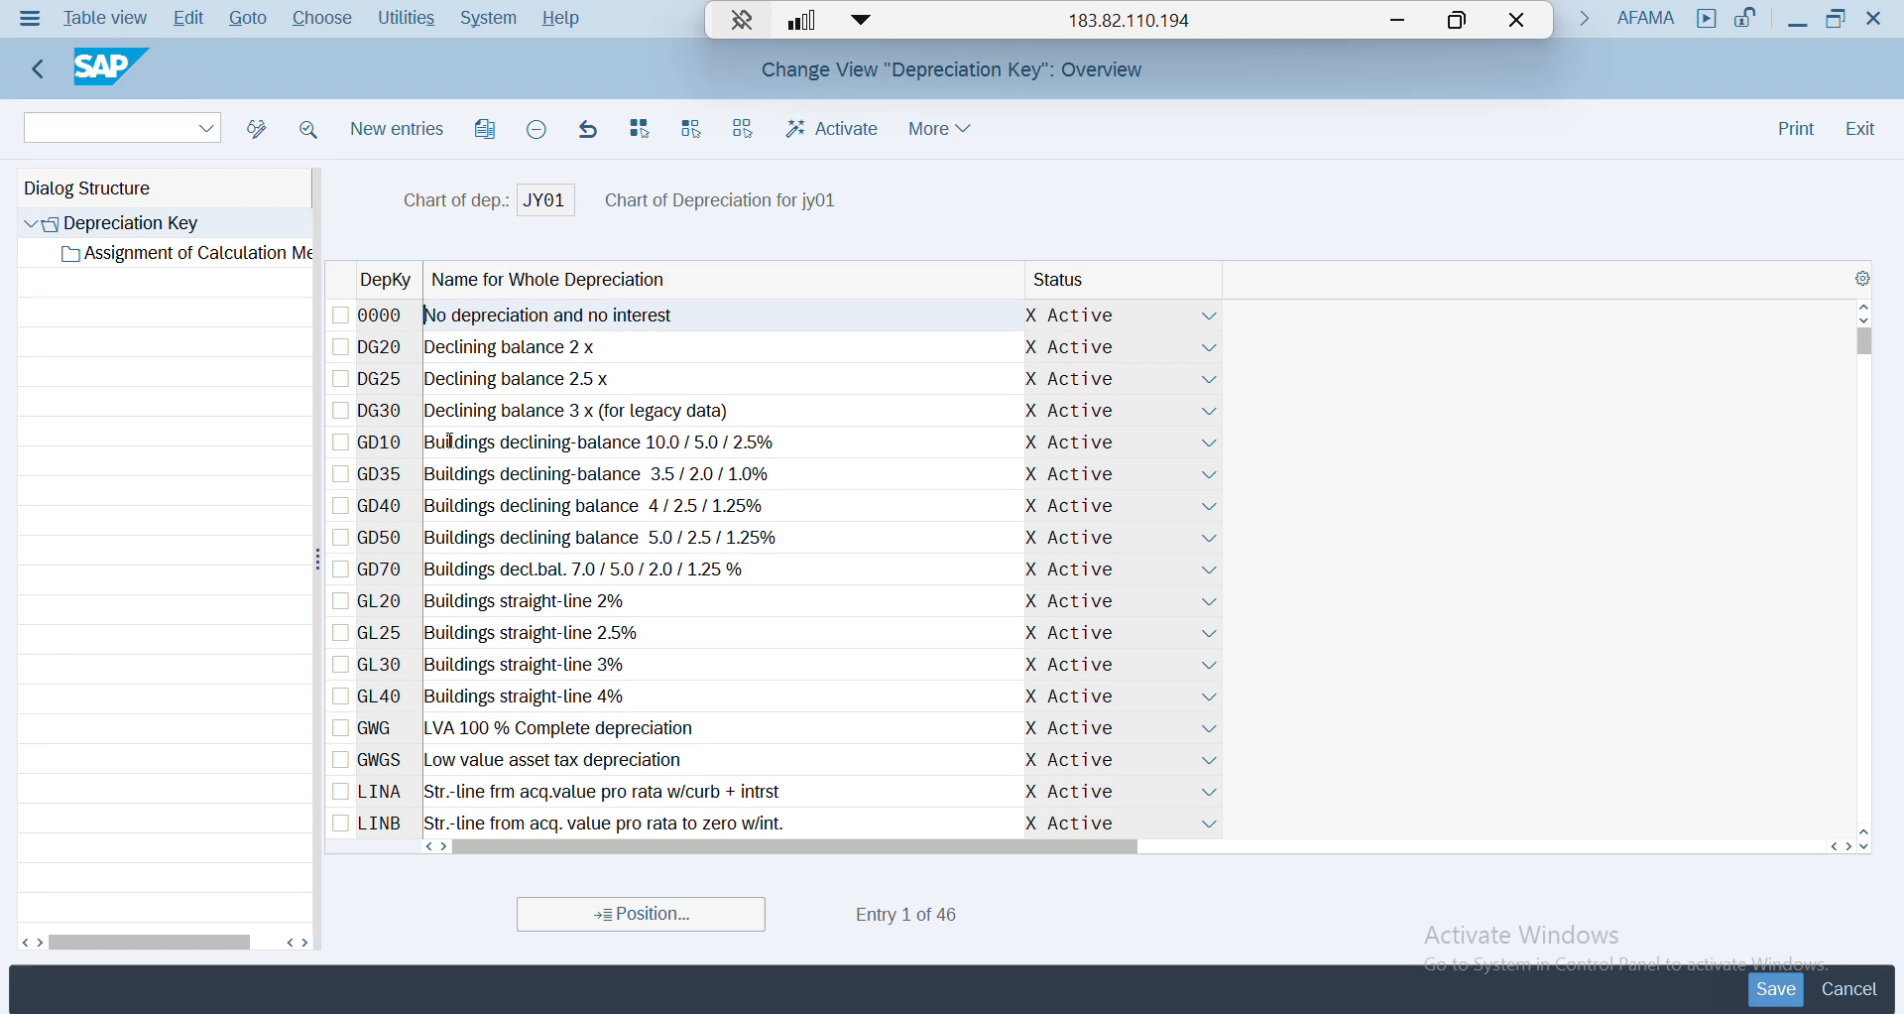
# - Start a new depreciation key Jy01 with the description "Straight Line method - Depreciation"
pyautogui.click(434, 136)
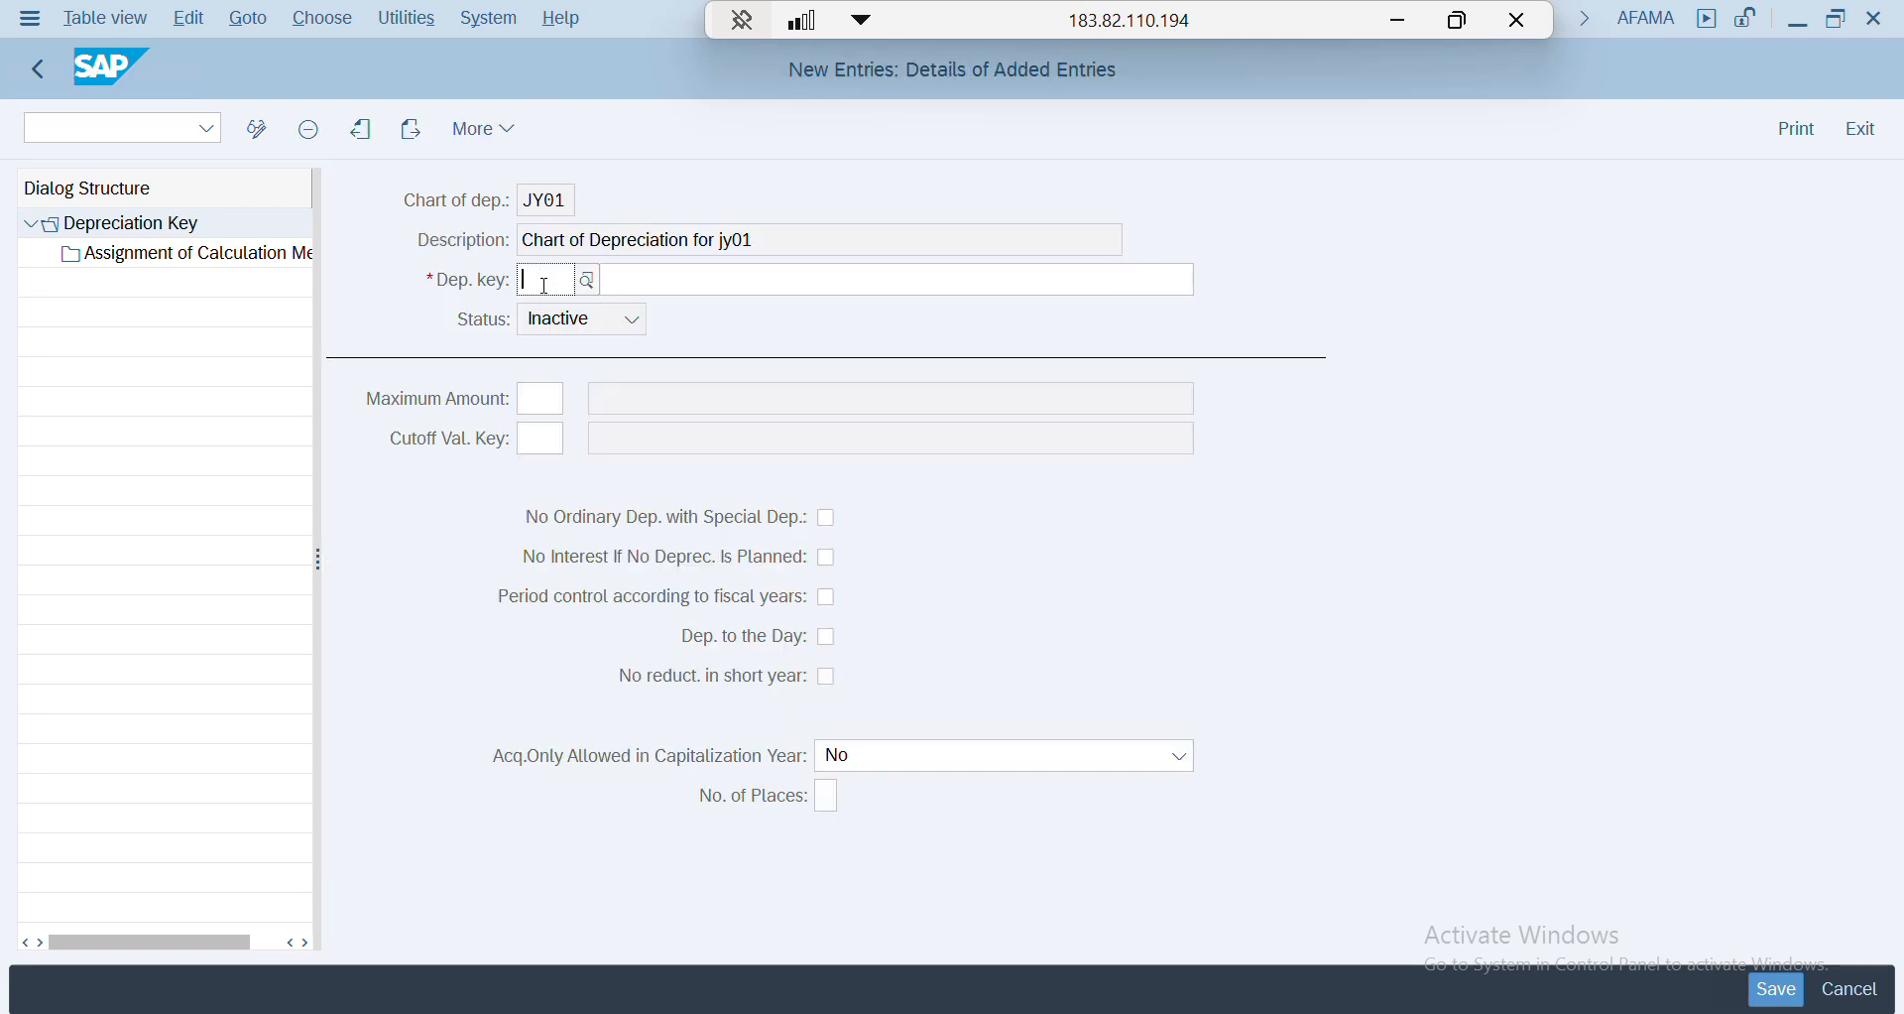
pyautogui.write('Jy')
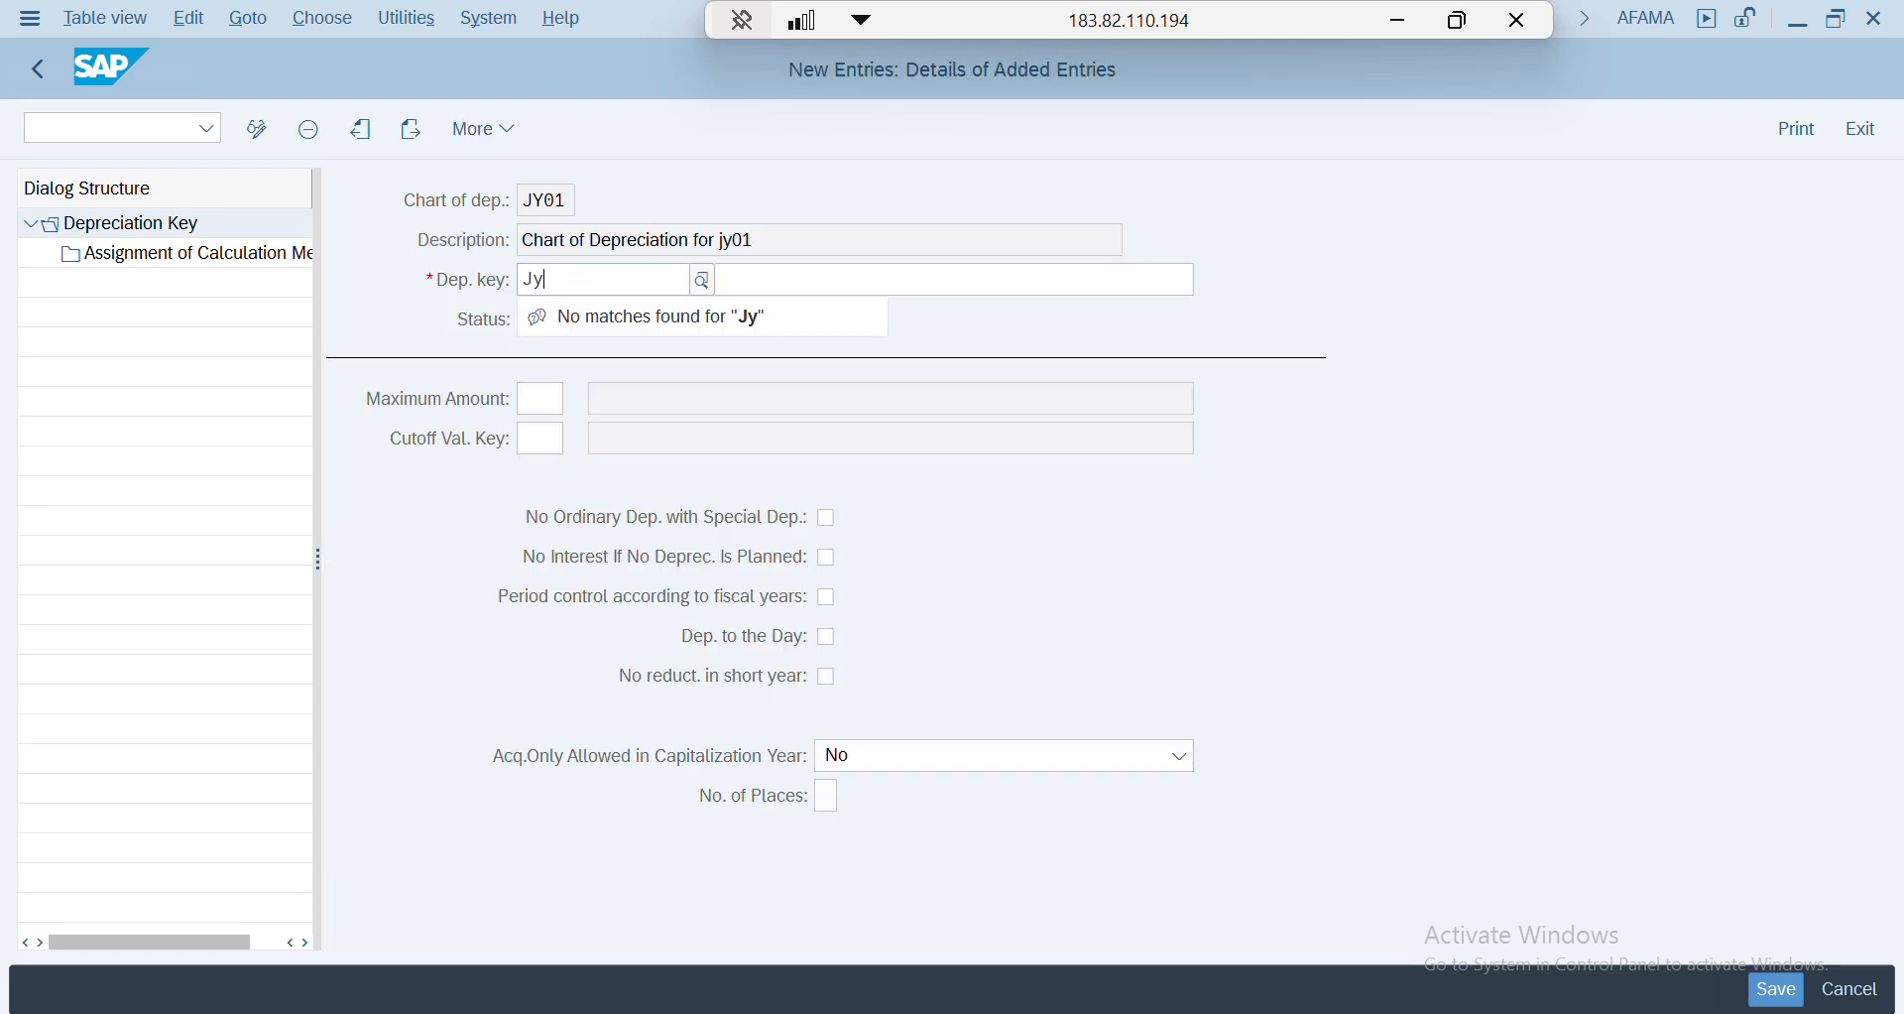
pyautogui.write('01')
pyautogui.click(780, 274)
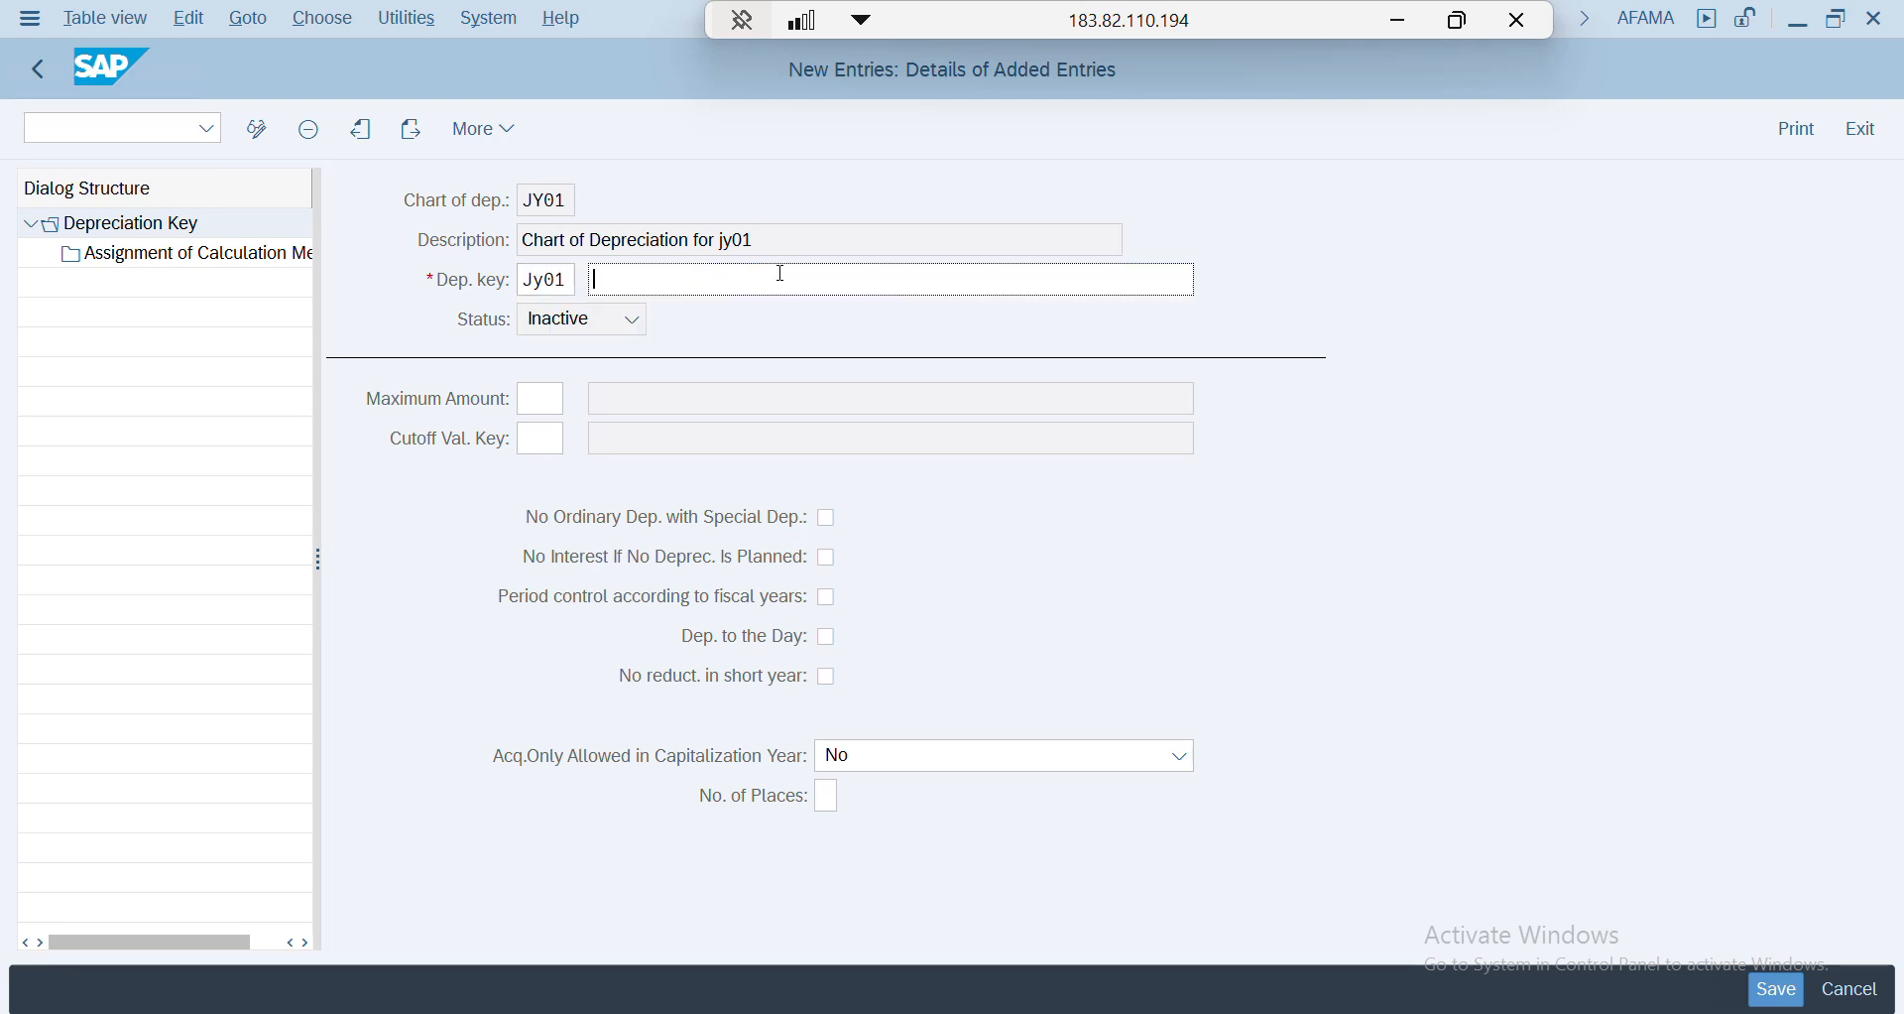
pyautogui.write('Straight Linte method ')
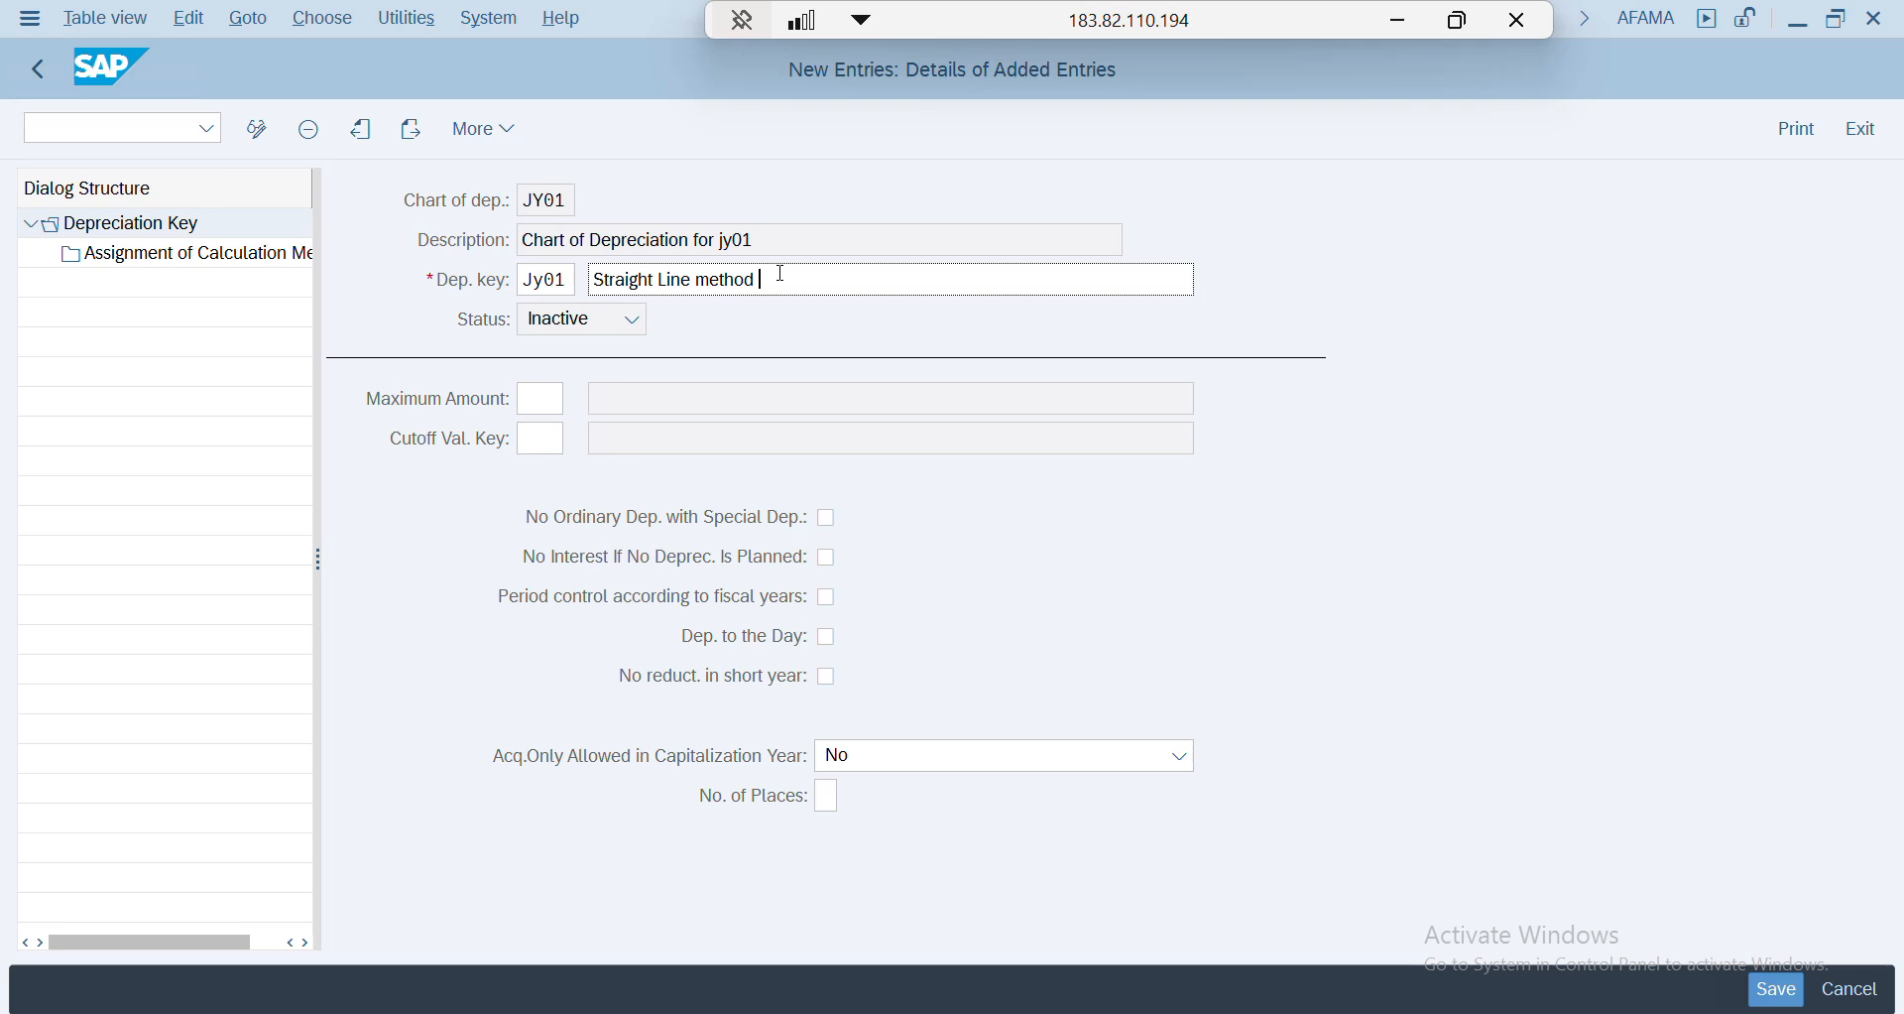
pyautogui.write('- Depreciation')
# - Examine the available maximum amount methods and cutoff value keys for the new depreciation key without choosing any
pyautogui.click(541, 401)
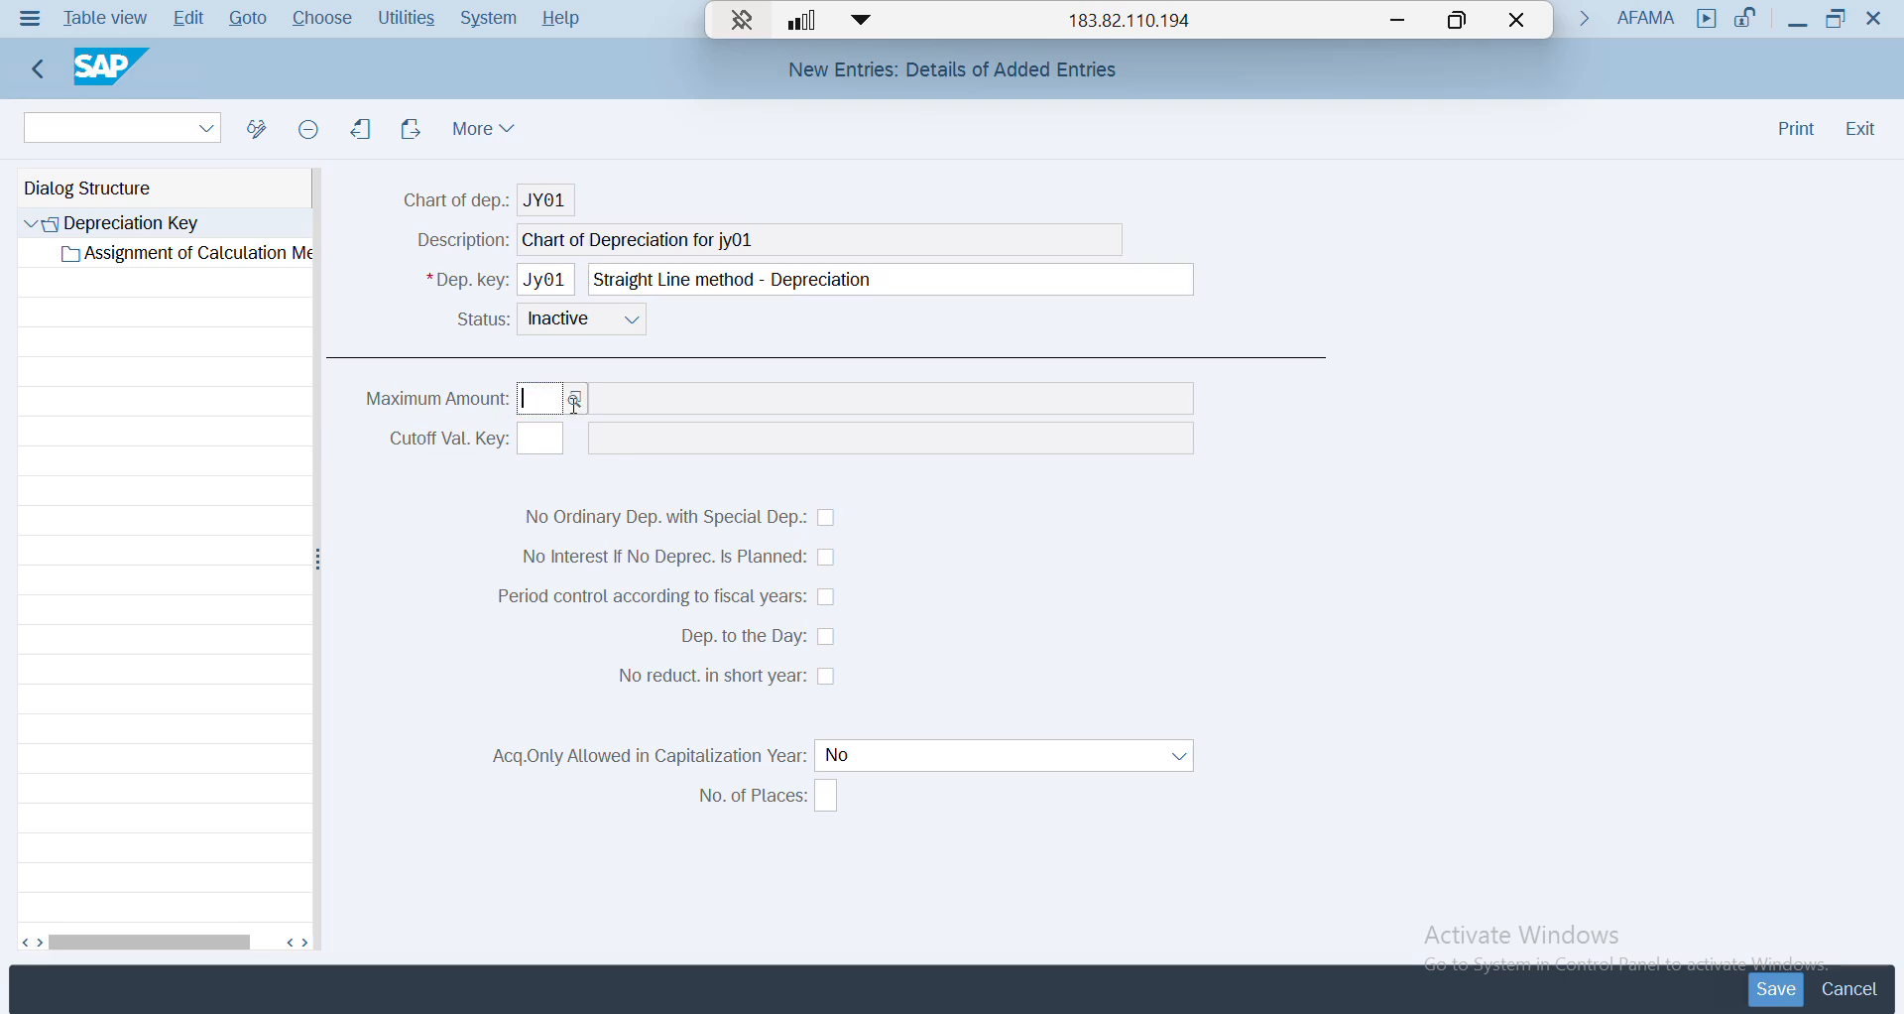
pyautogui.click(576, 401)
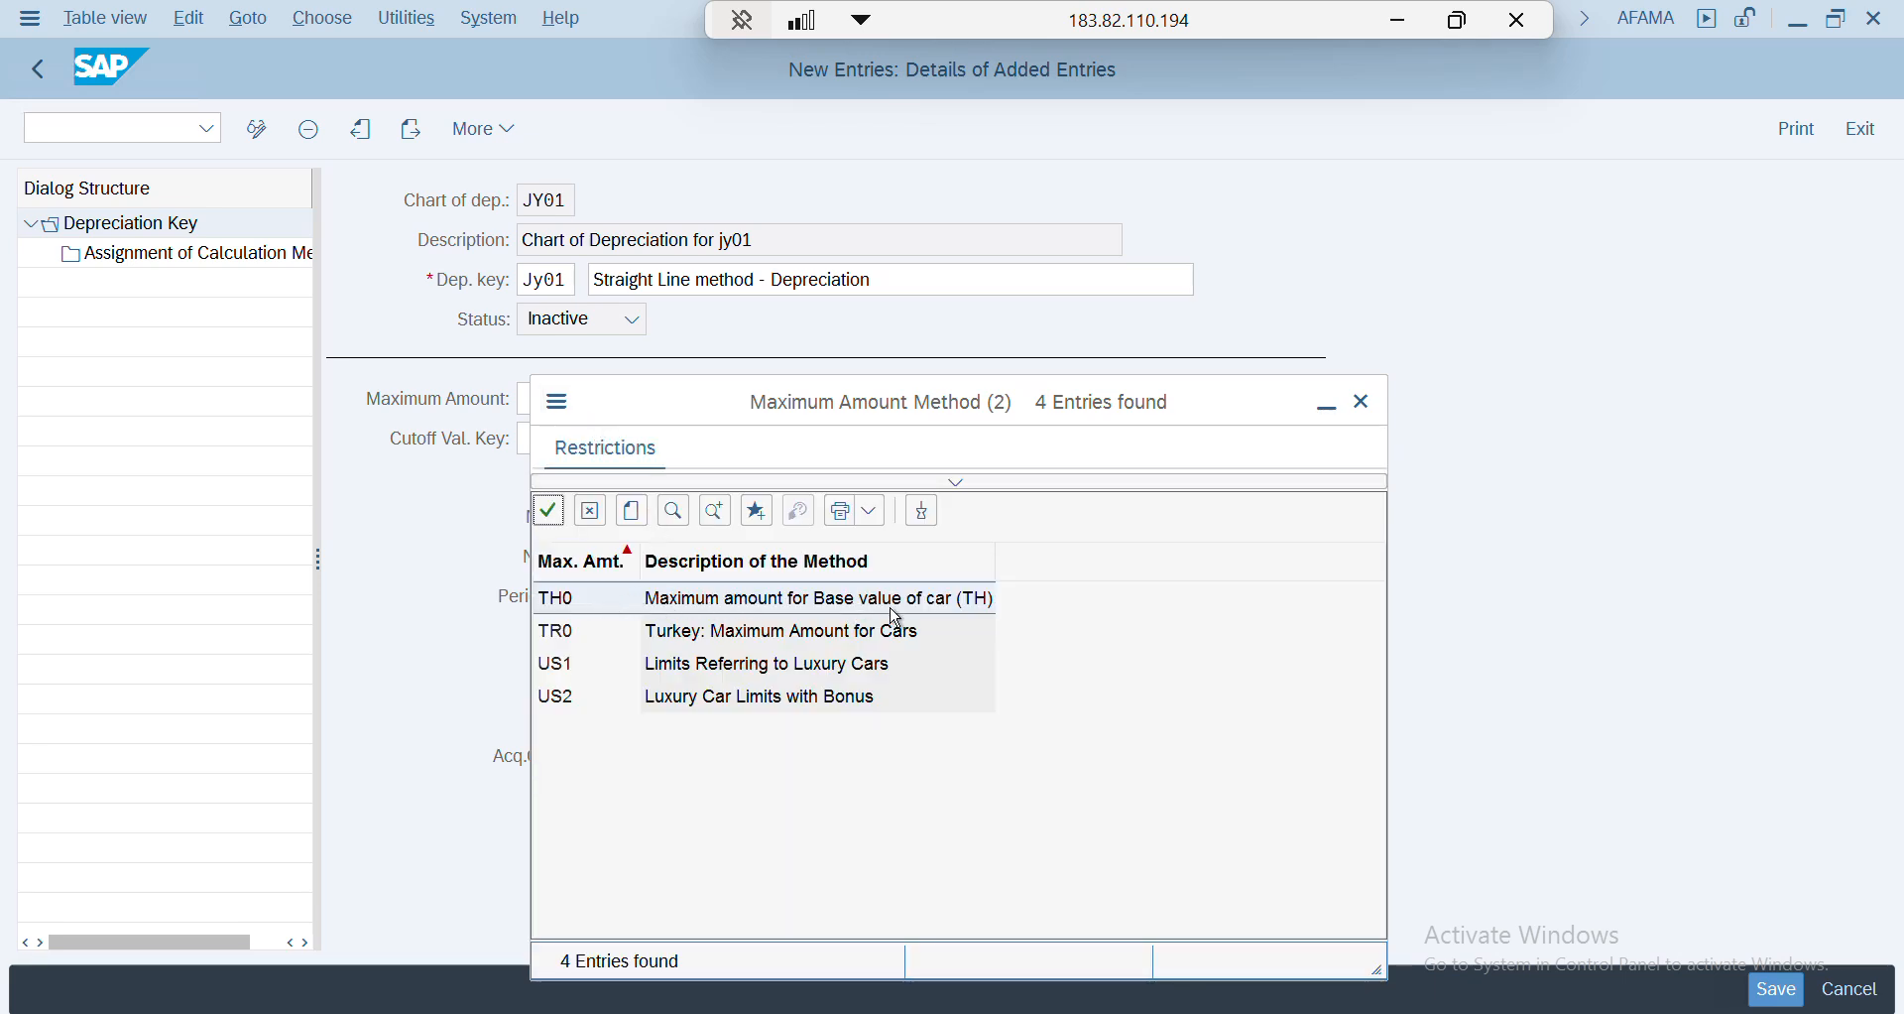
pyautogui.click(1362, 403)
pyautogui.click(545, 440)
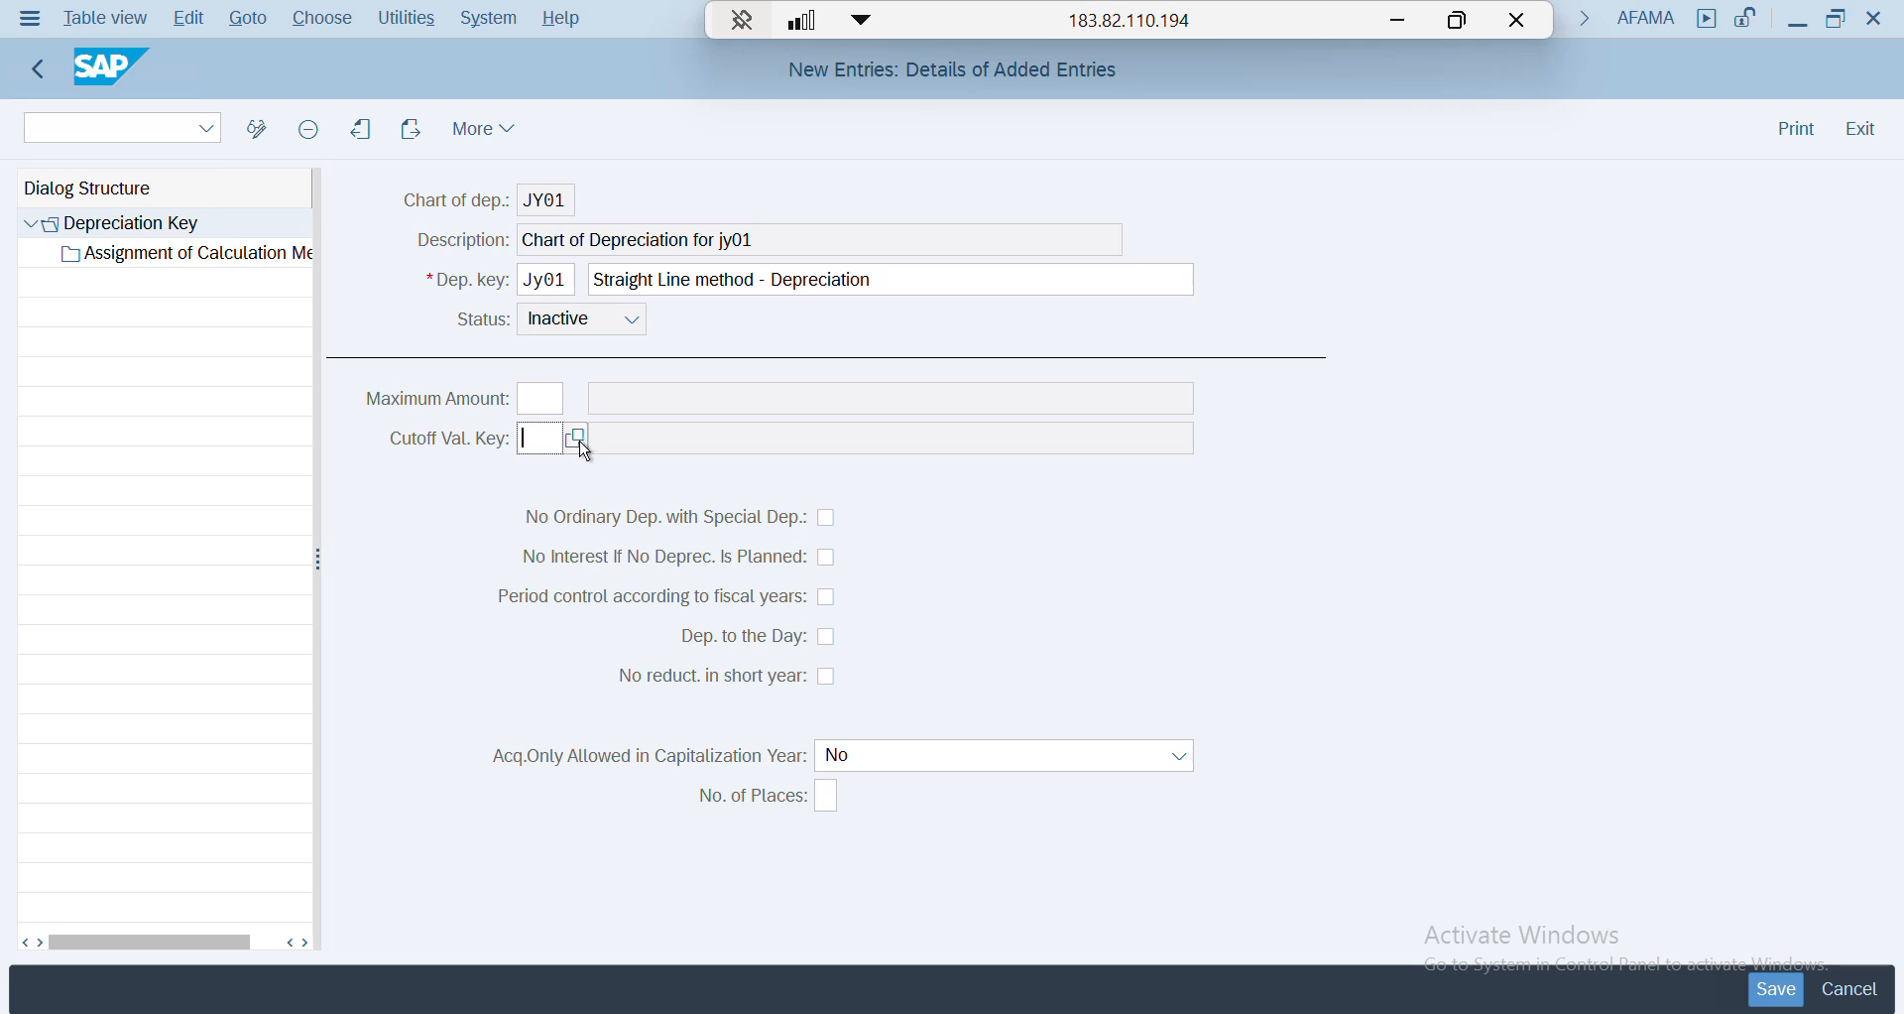
pyautogui.click(578, 439)
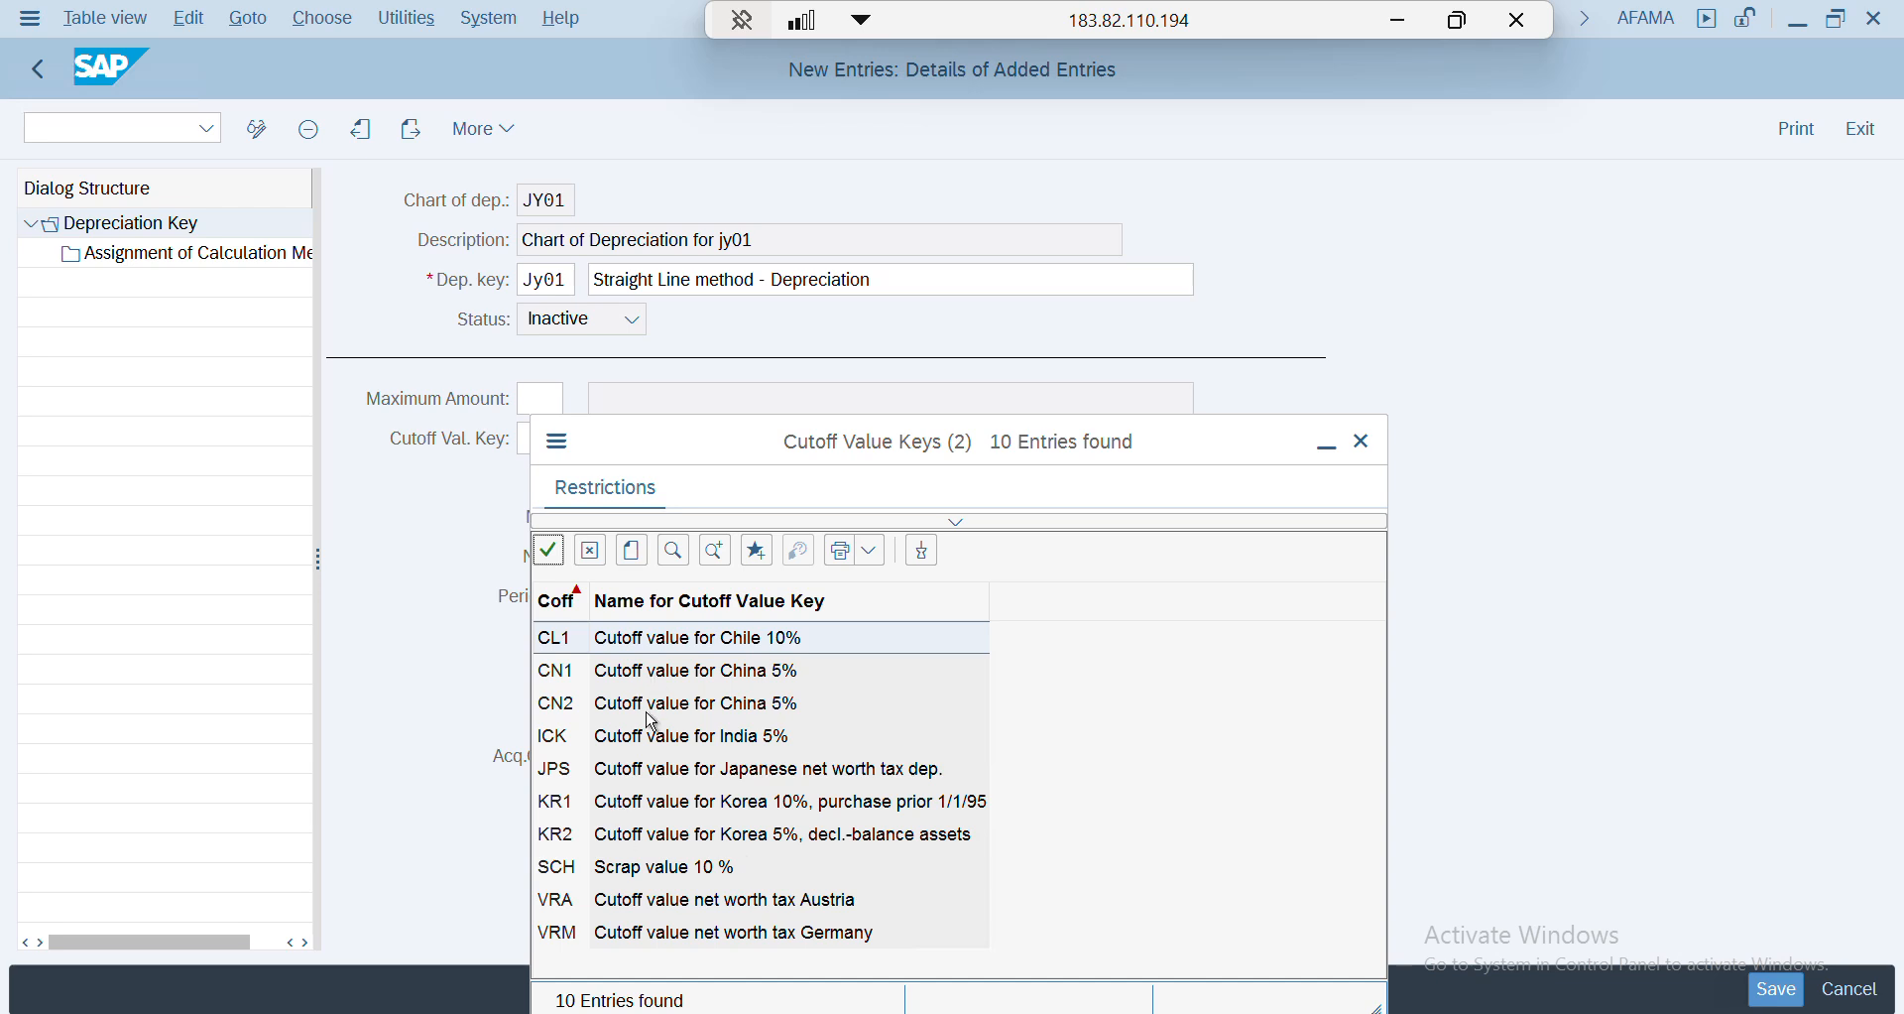
pyautogui.click(1365, 446)
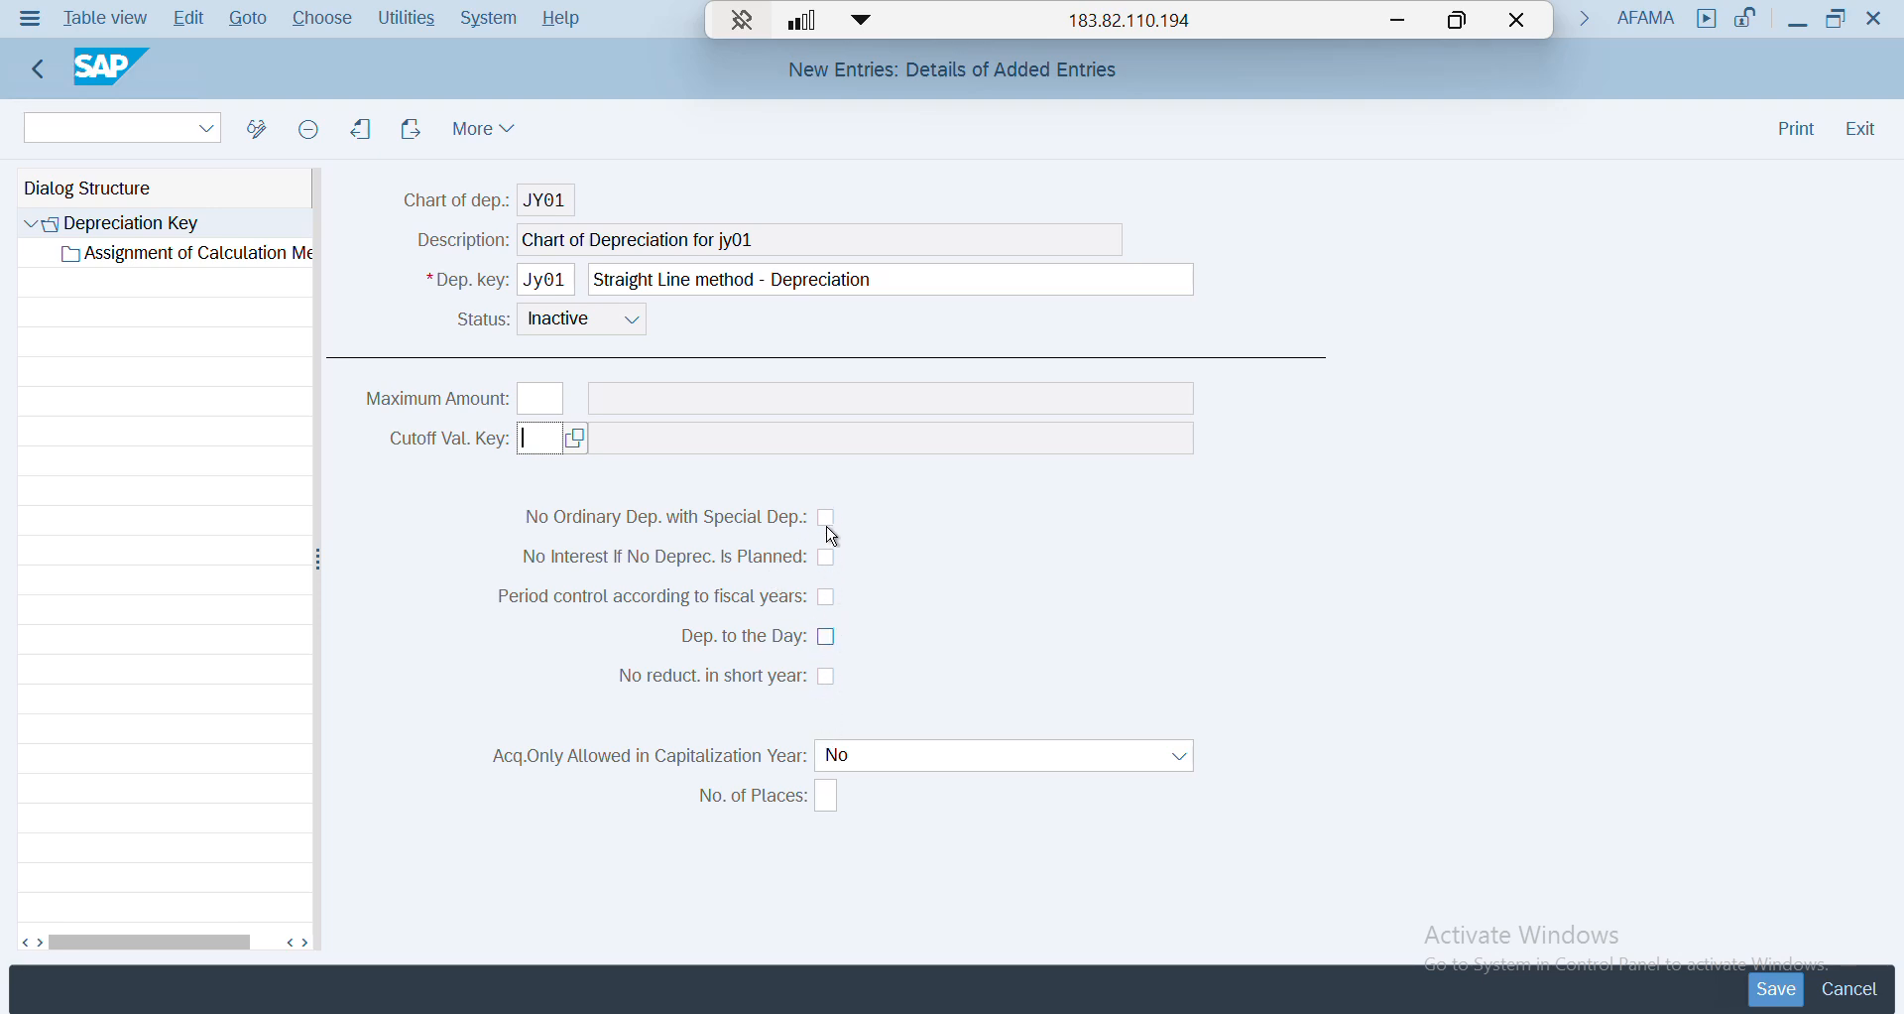
# - Enable depreciation to the day for the new depreciation key
pyautogui.click(830, 646)
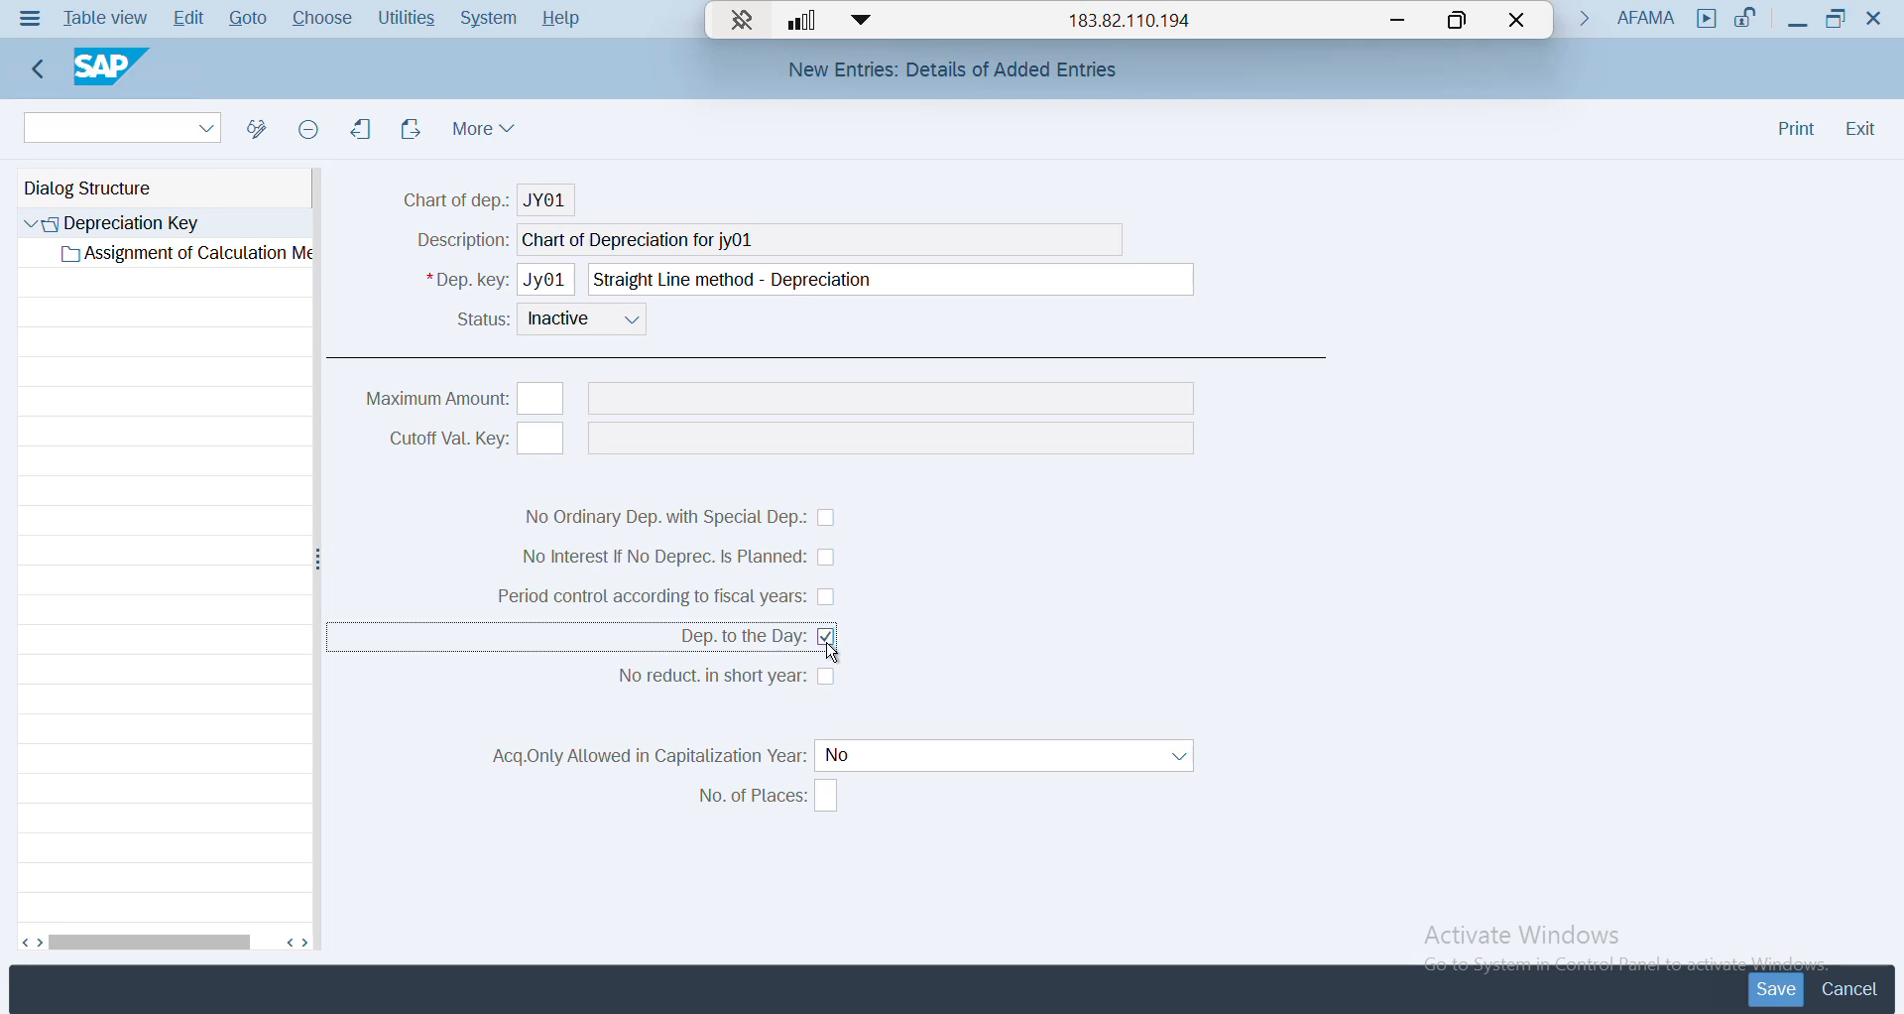
# - Read the field help for depreciation to the day, clear that option, and keep Acq.Only Allowed in Capitalization Year at No
pyautogui.rightClick(832, 654)
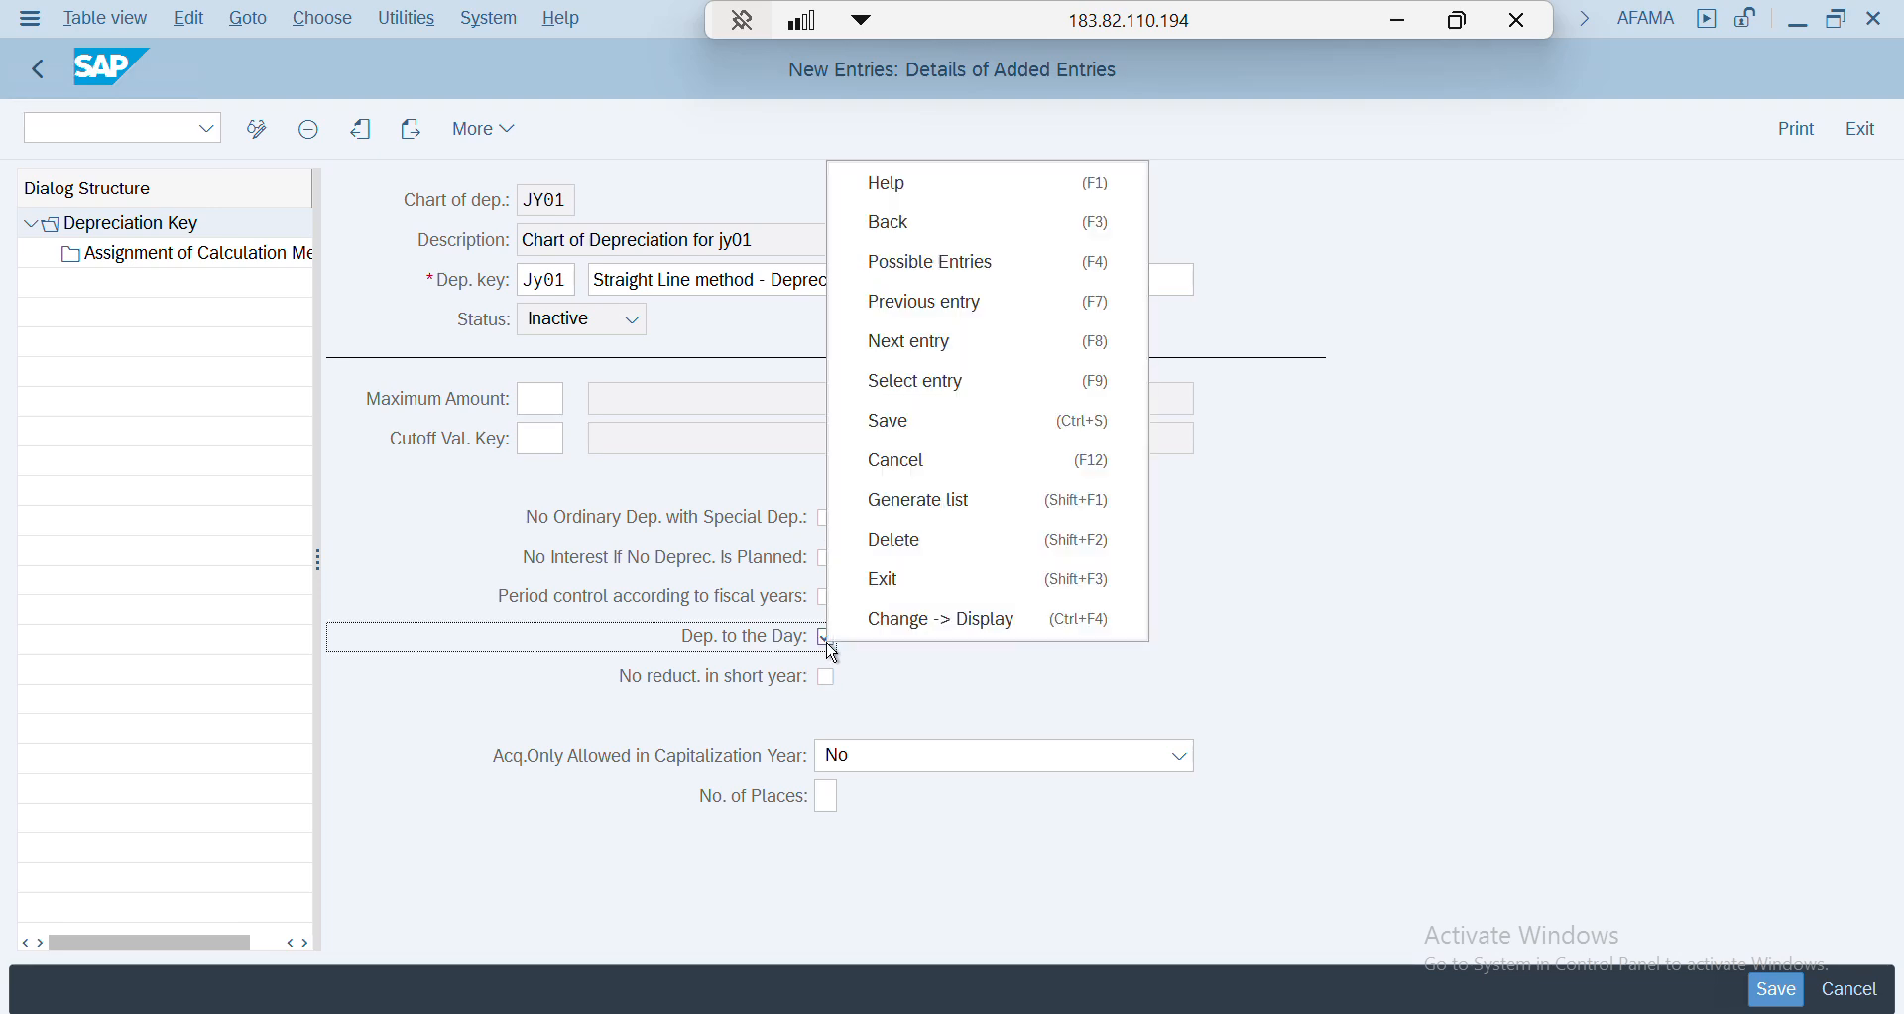
pyautogui.click(916, 185)
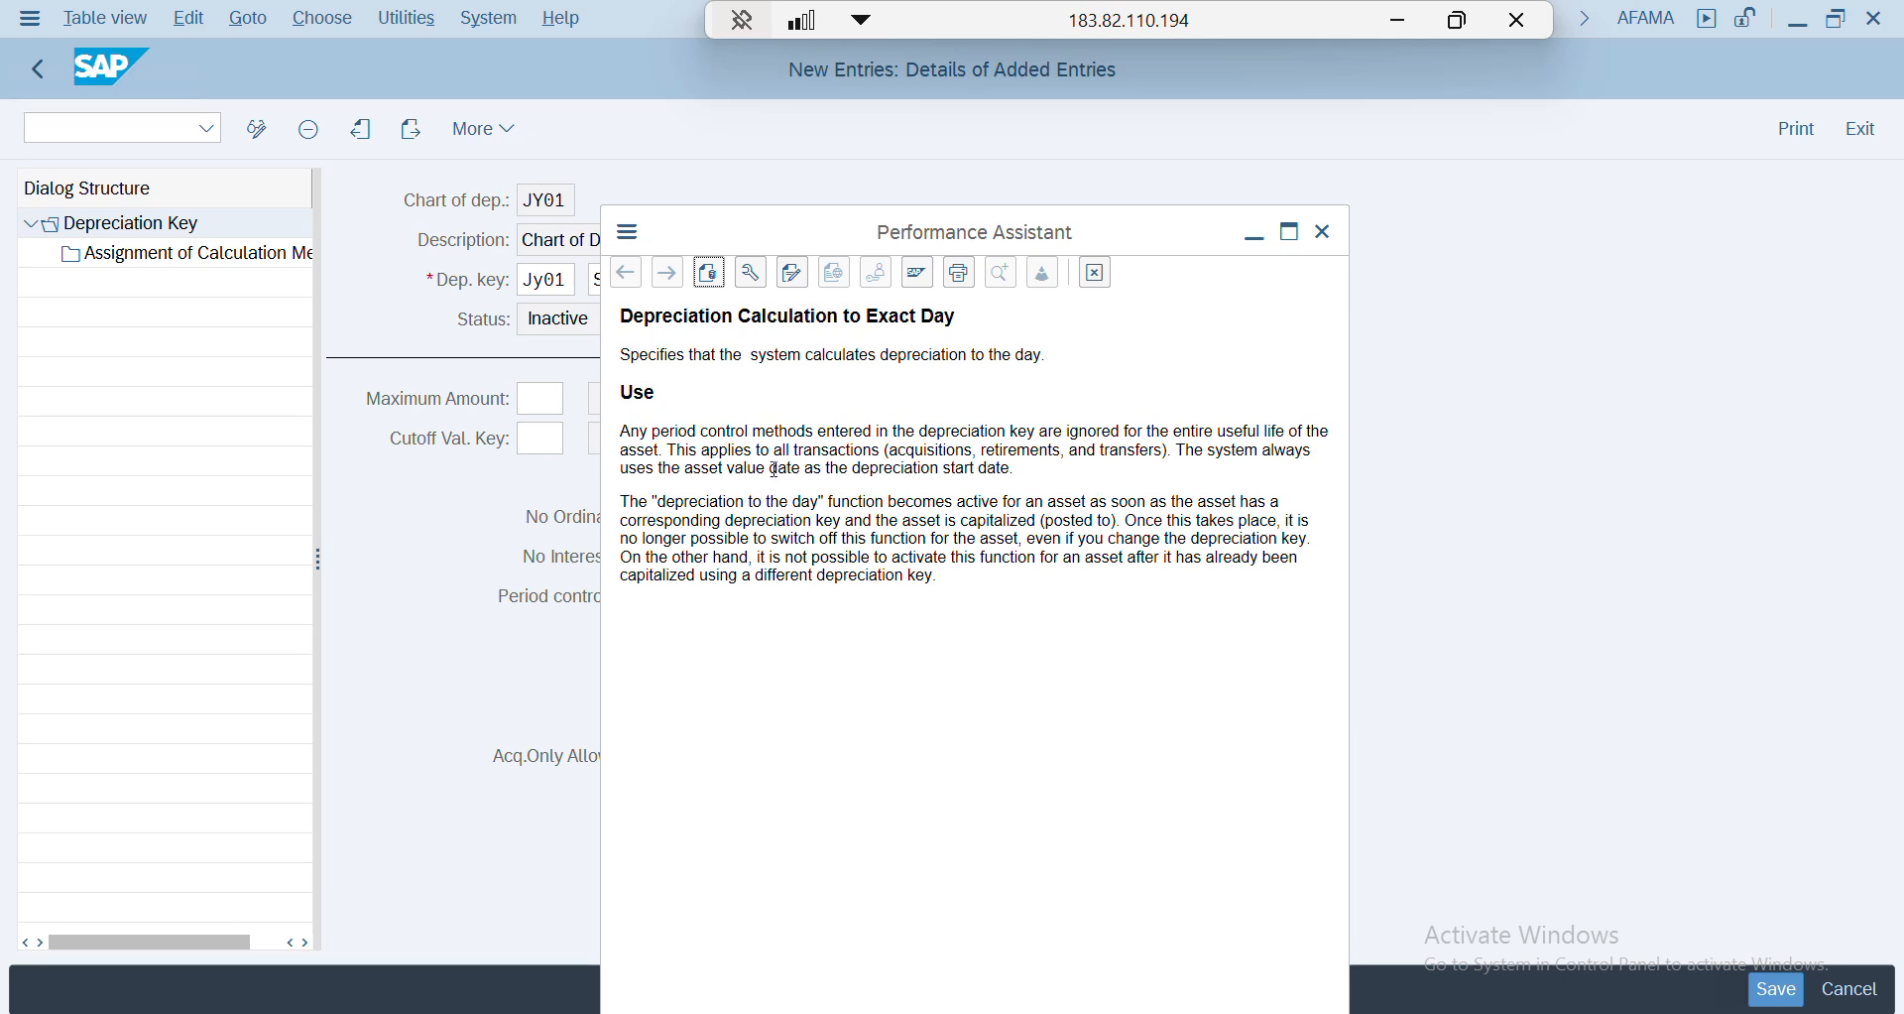
pyautogui.click(1325, 232)
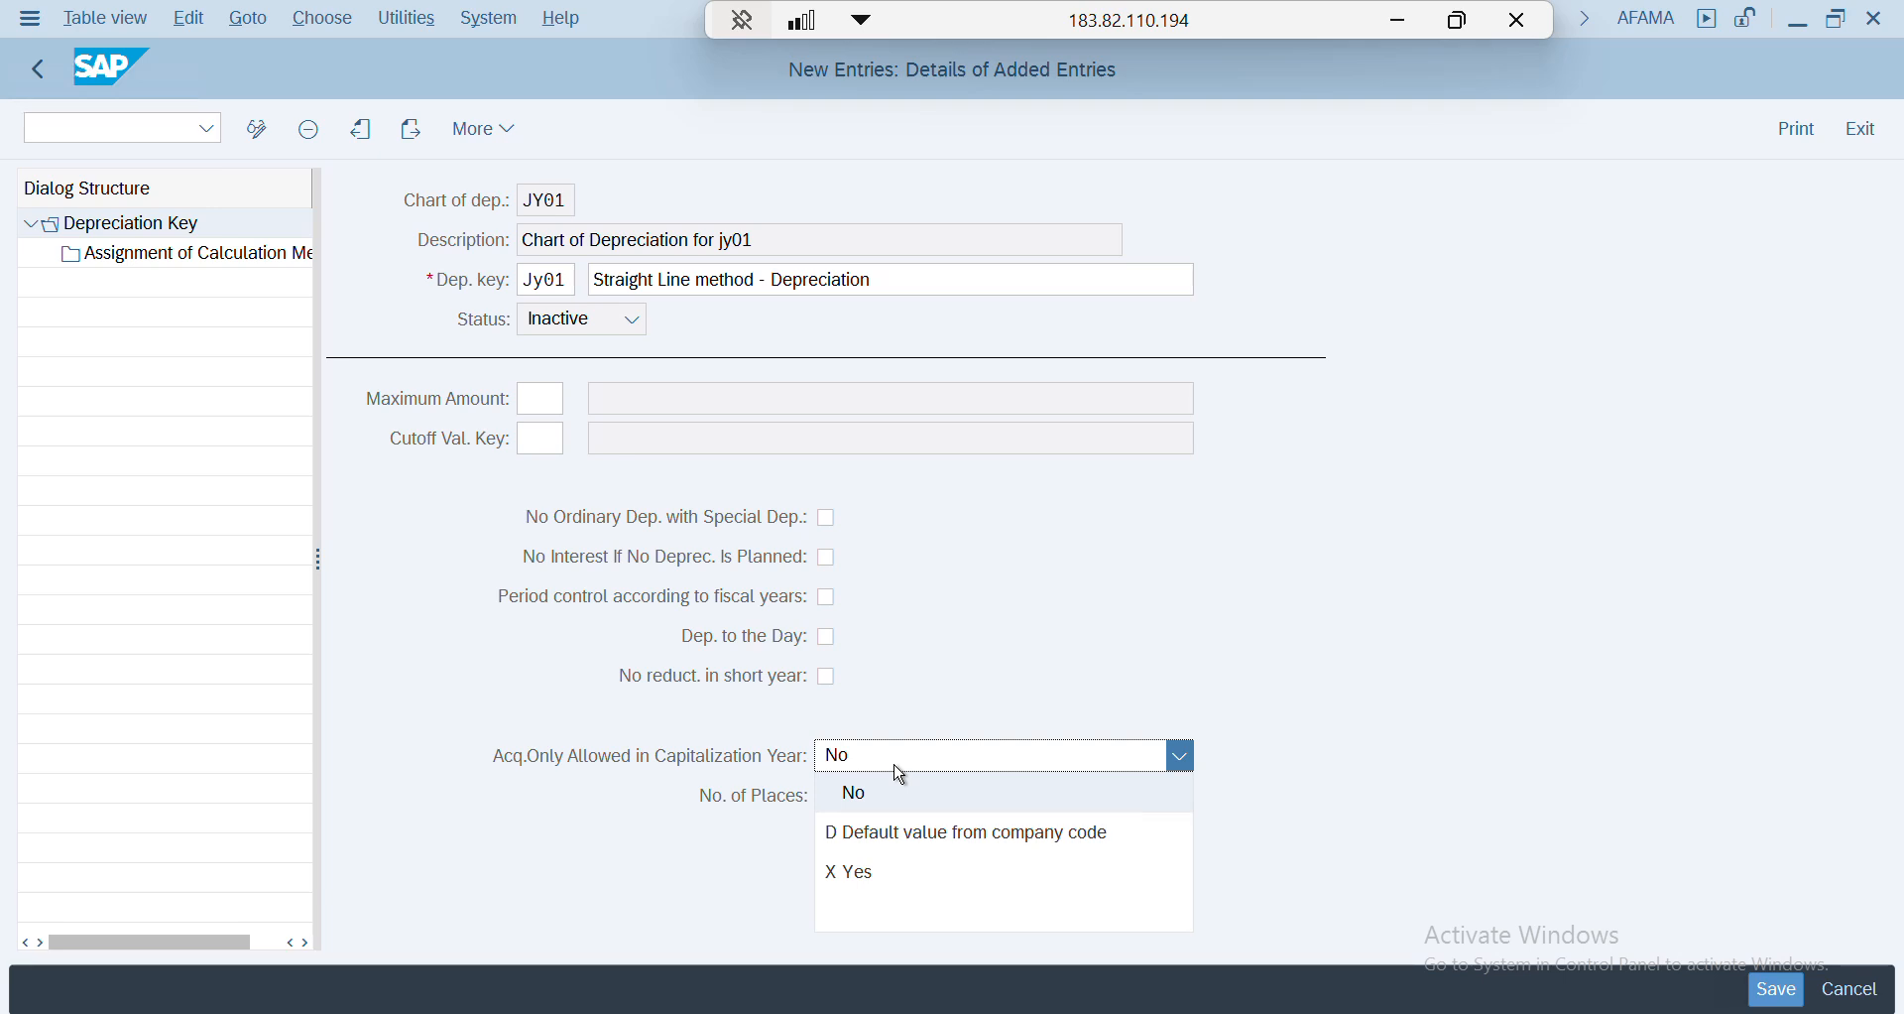
pyautogui.click(905, 774)
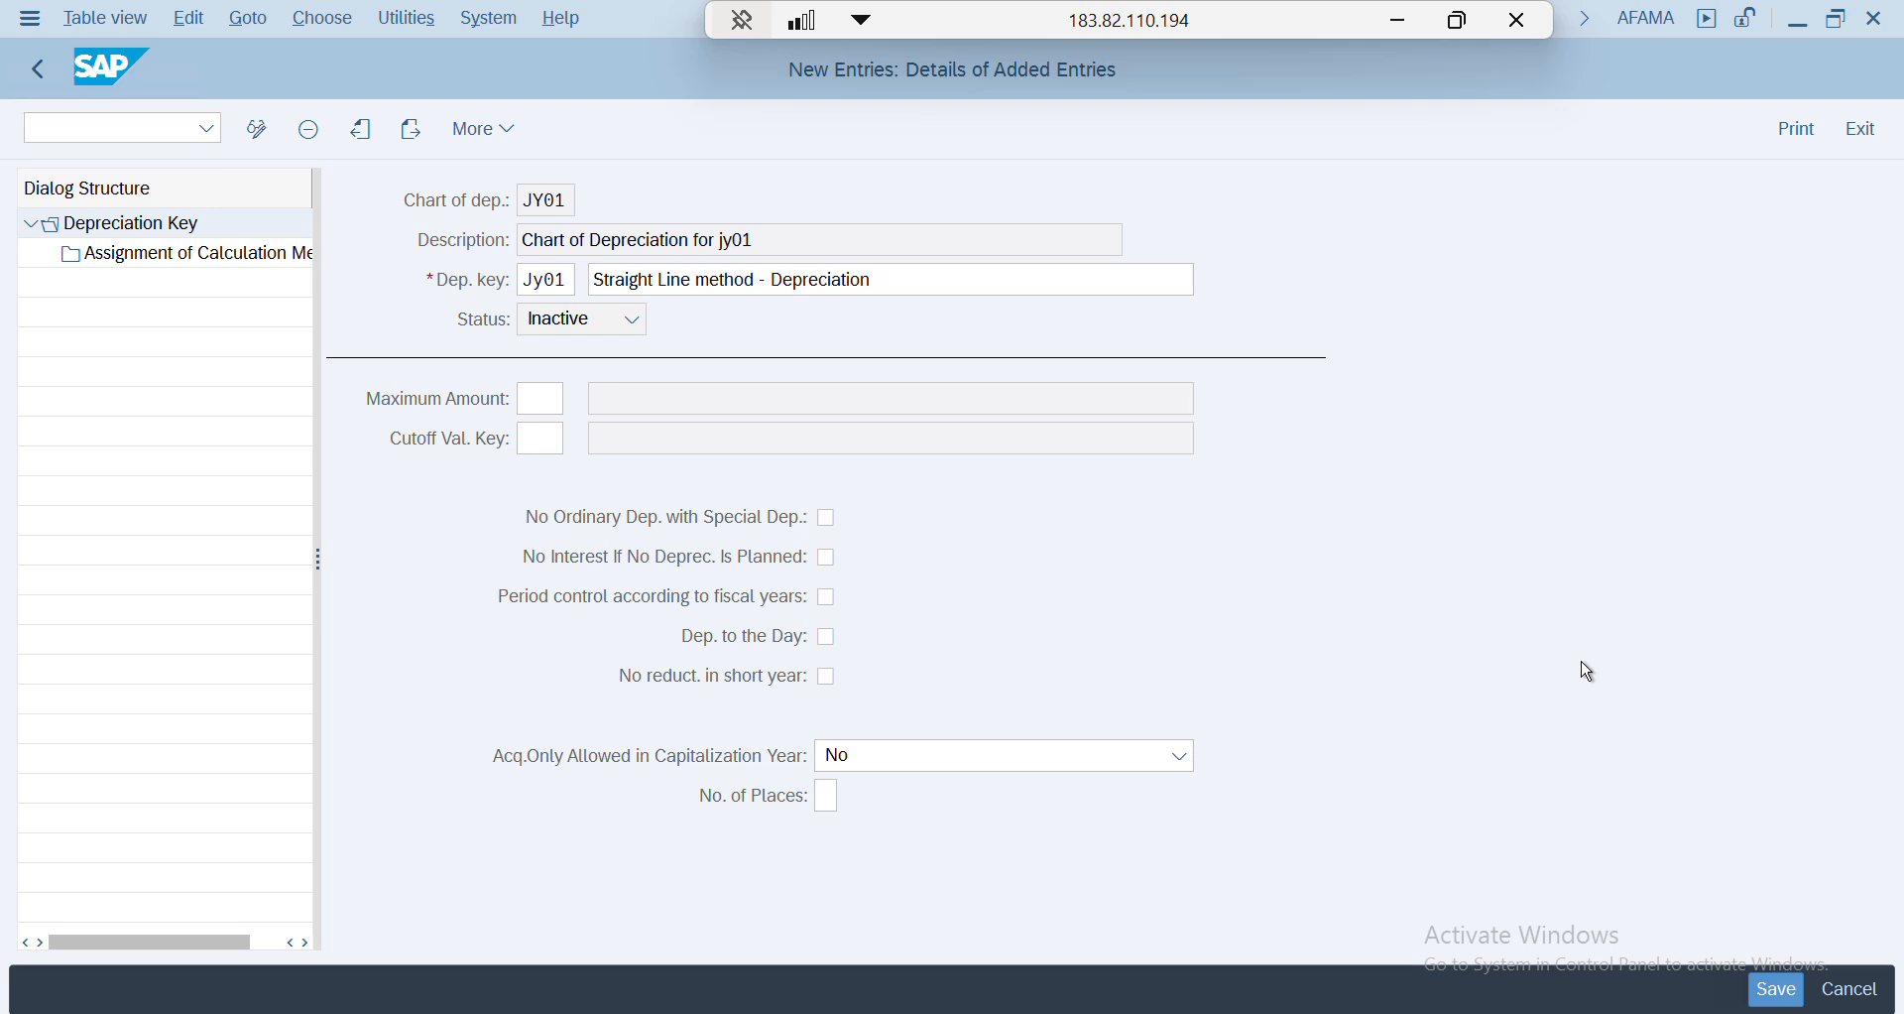
pyautogui.click(129, 265)
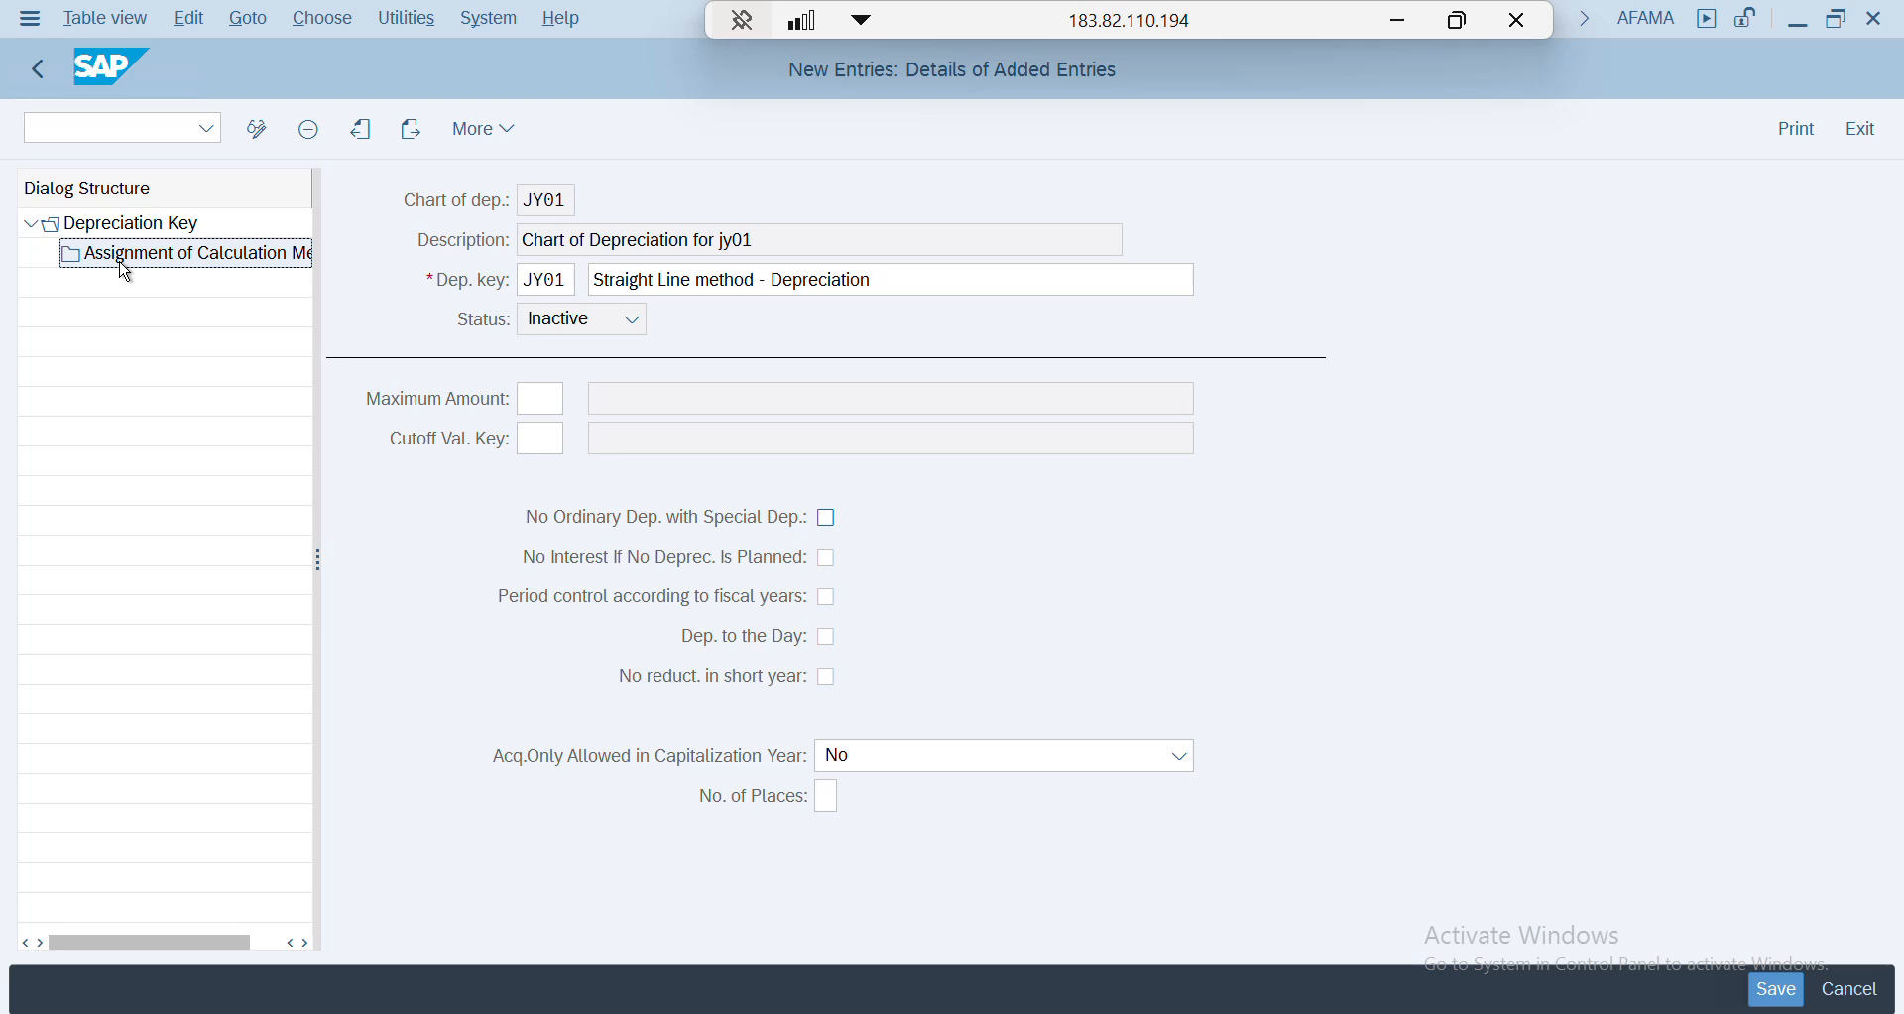
pyautogui.doubleClick(157, 263)
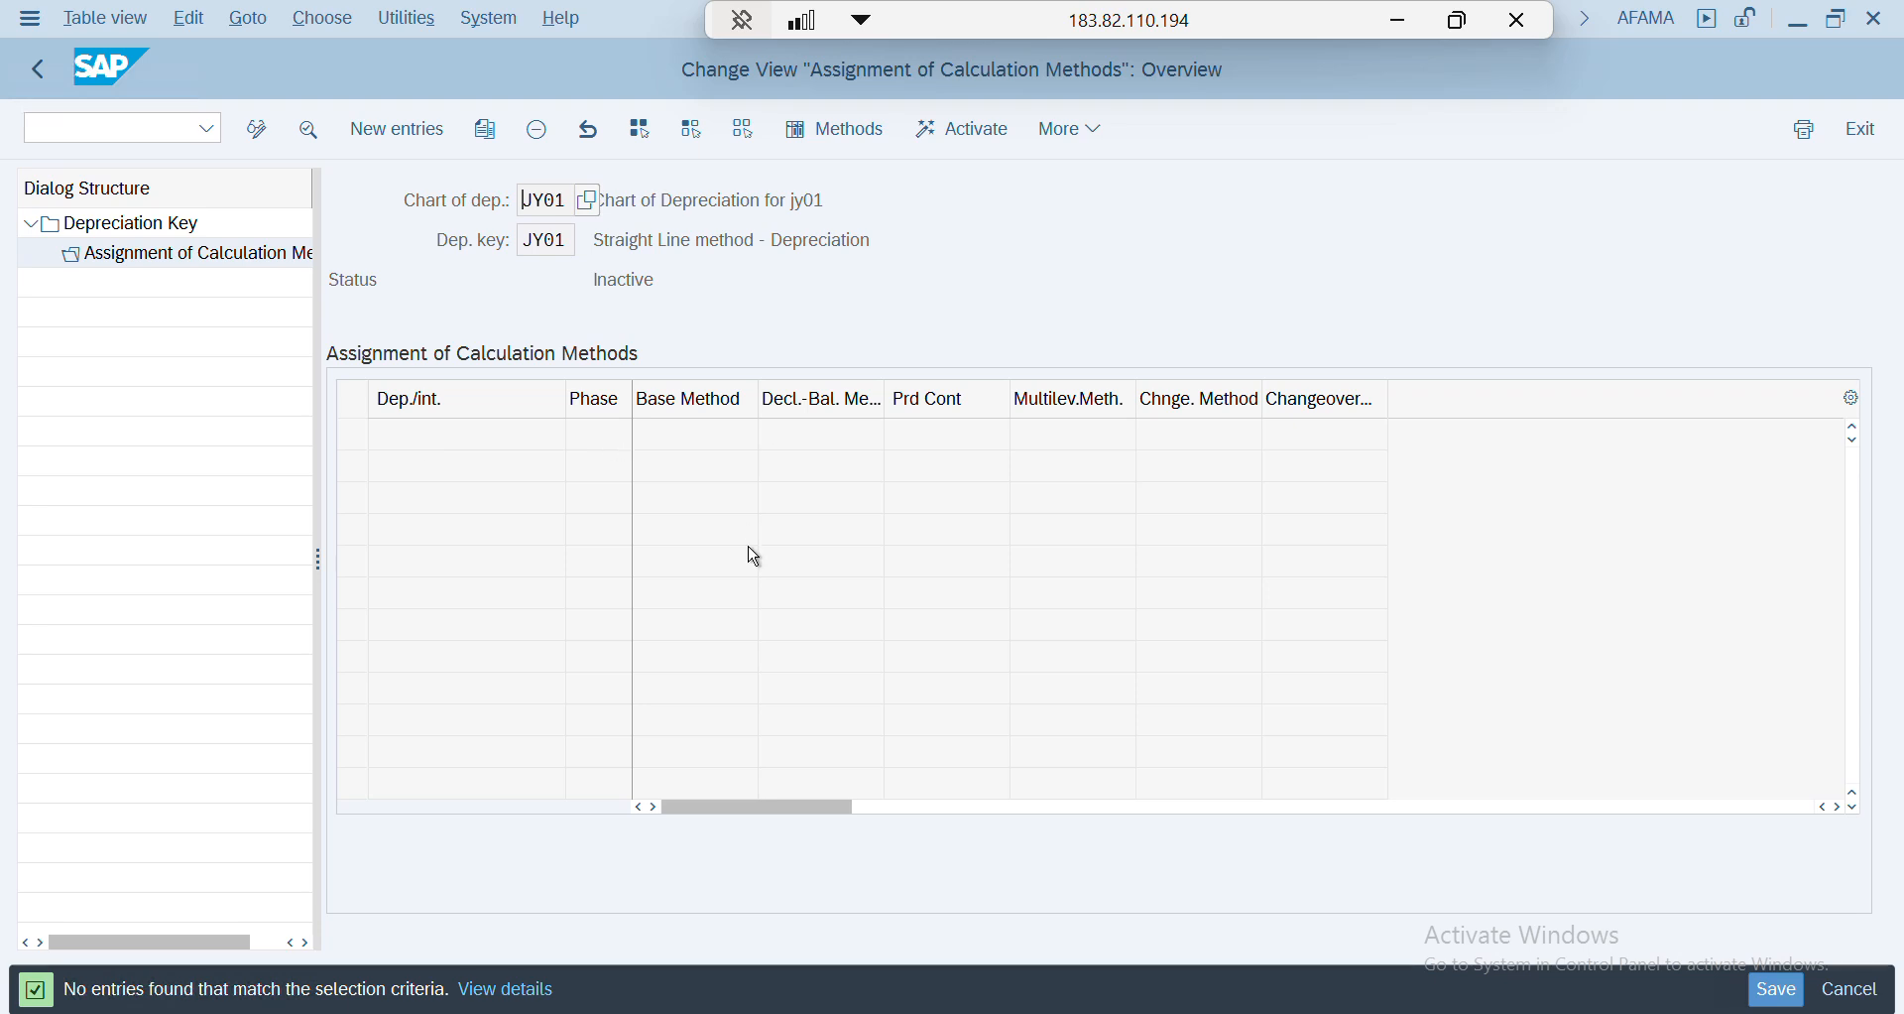
pyautogui.press('F5')
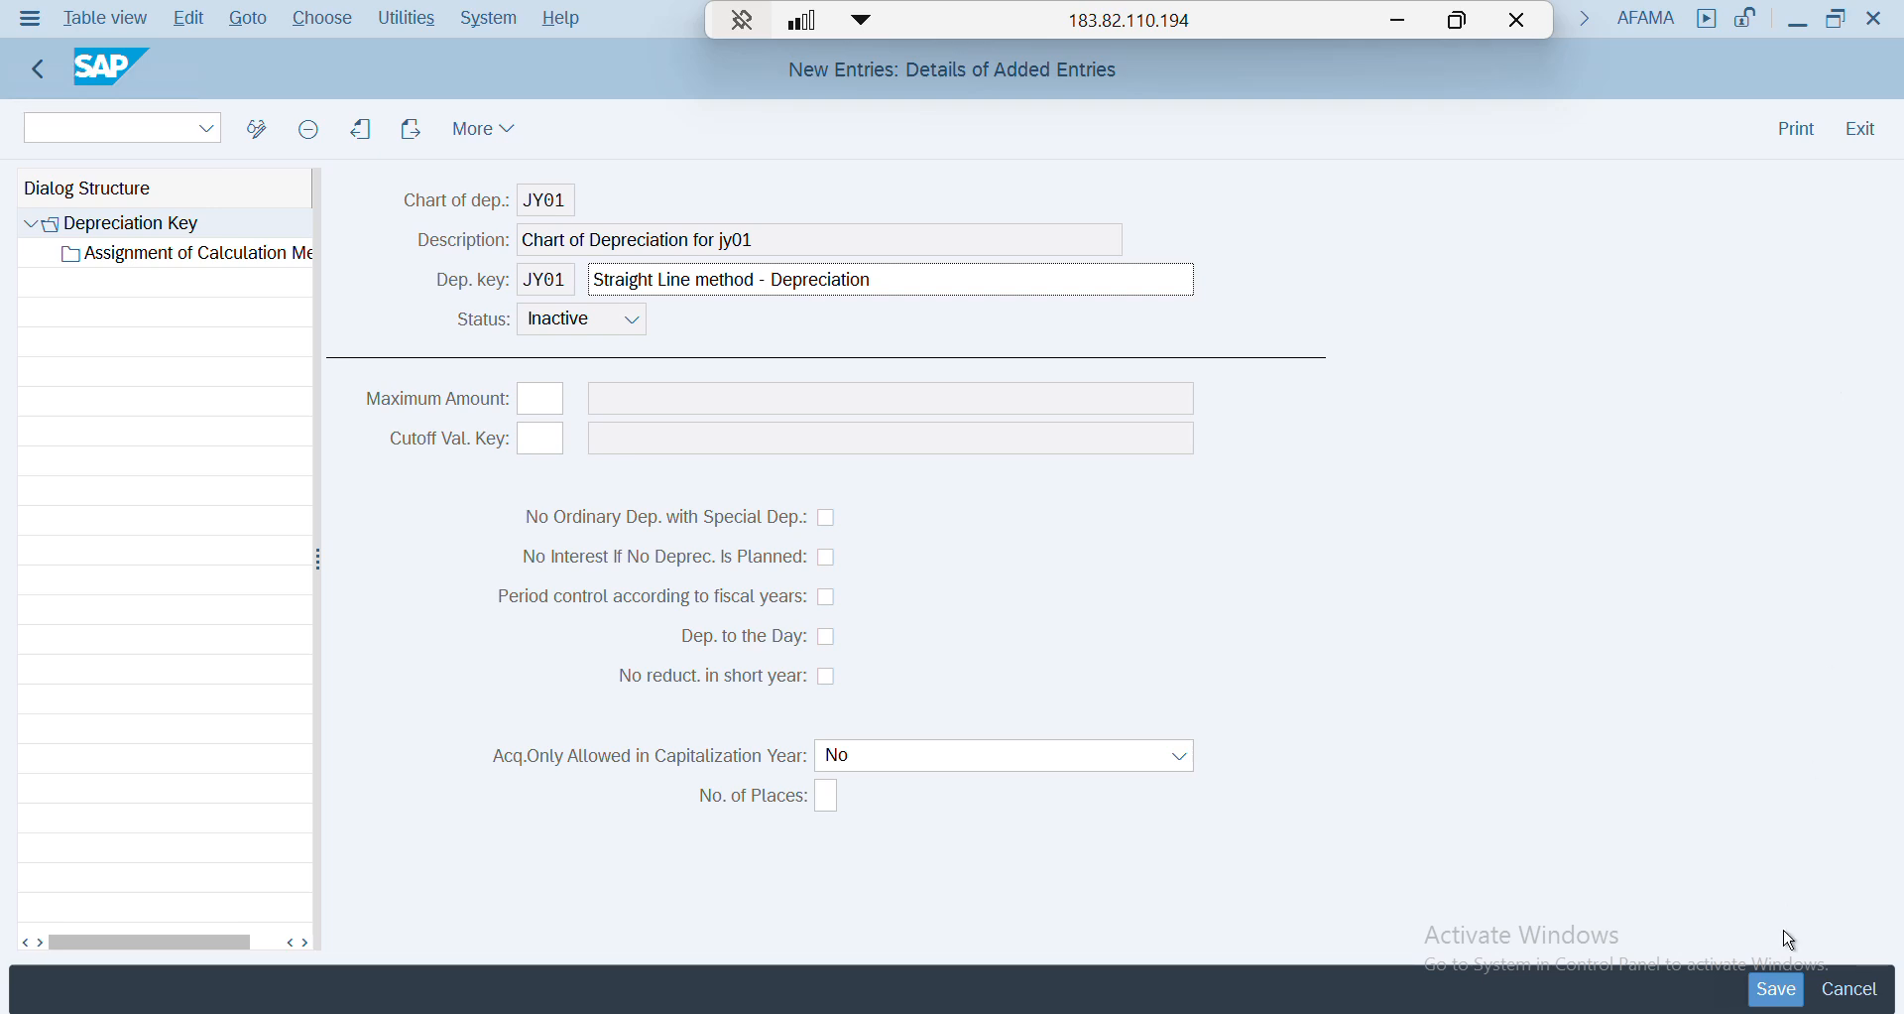
# - Save depreciation key JY01 in the "Joy Company set up" customizing request and open its Assignment of Calculation Methods
pyautogui.click(1777, 990)
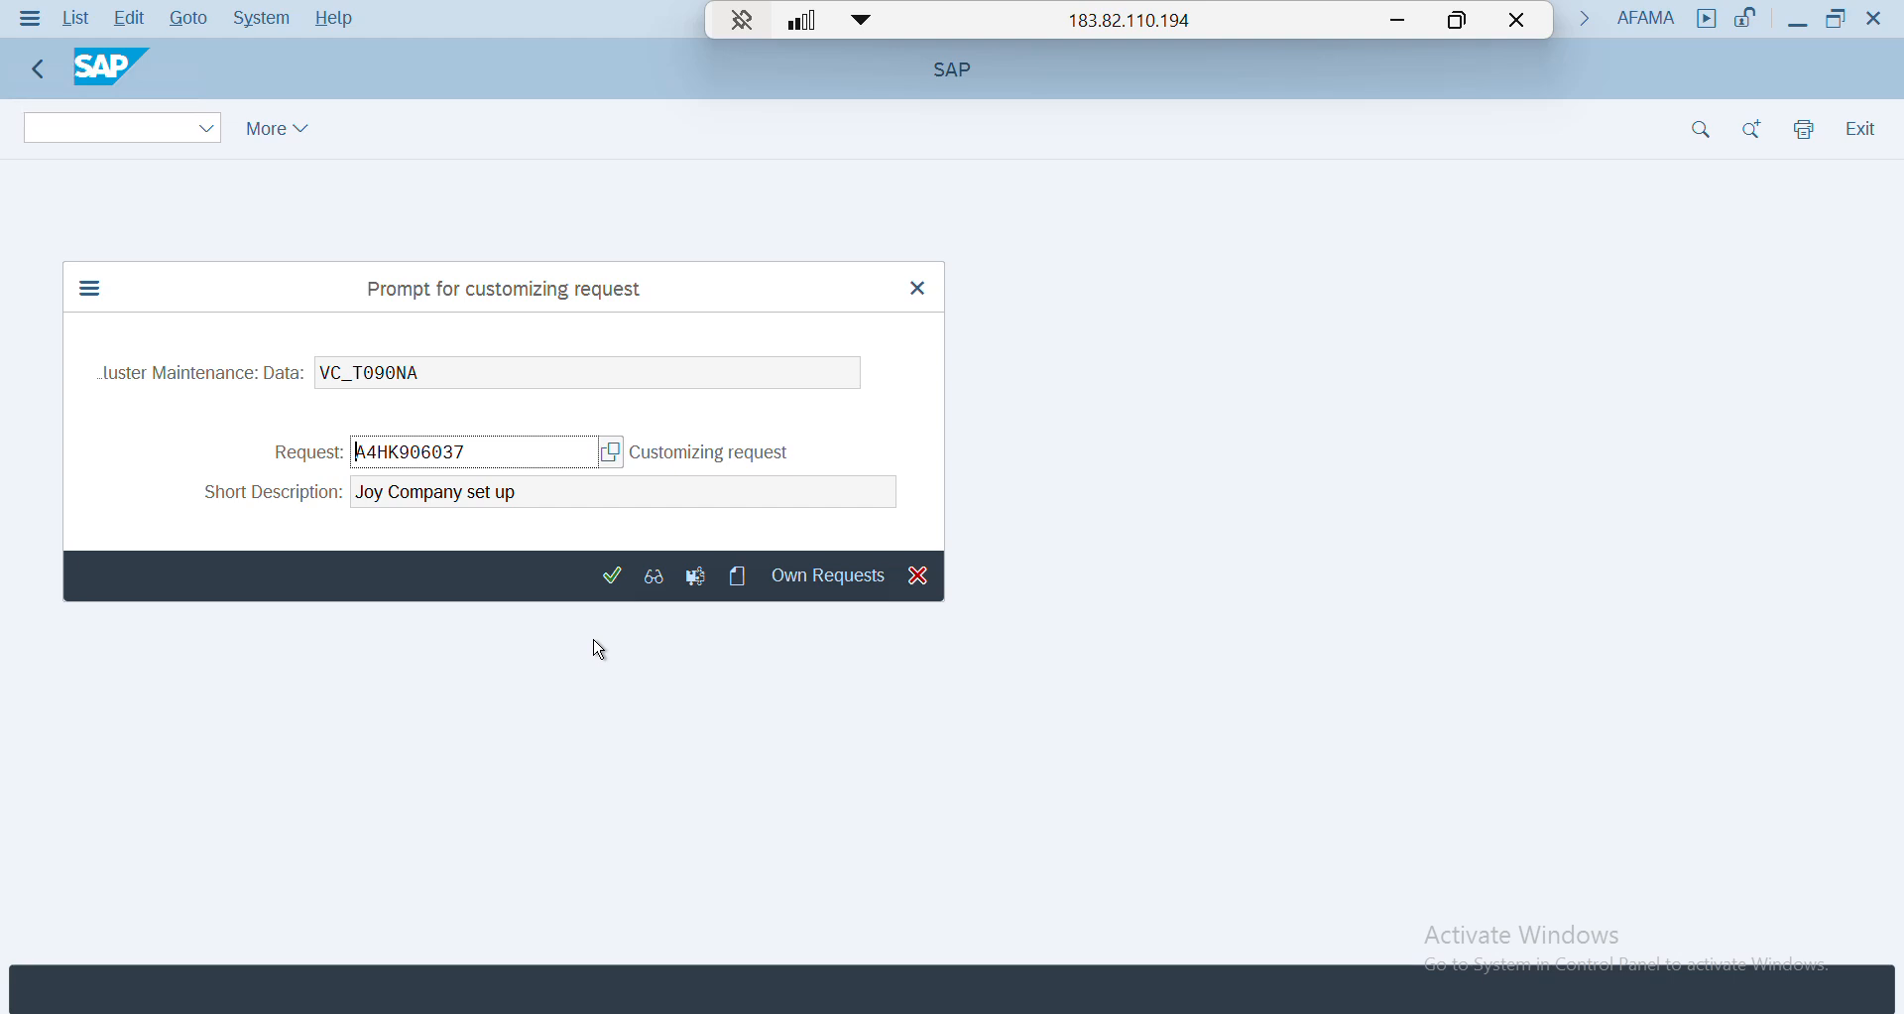
pyautogui.click(612, 575)
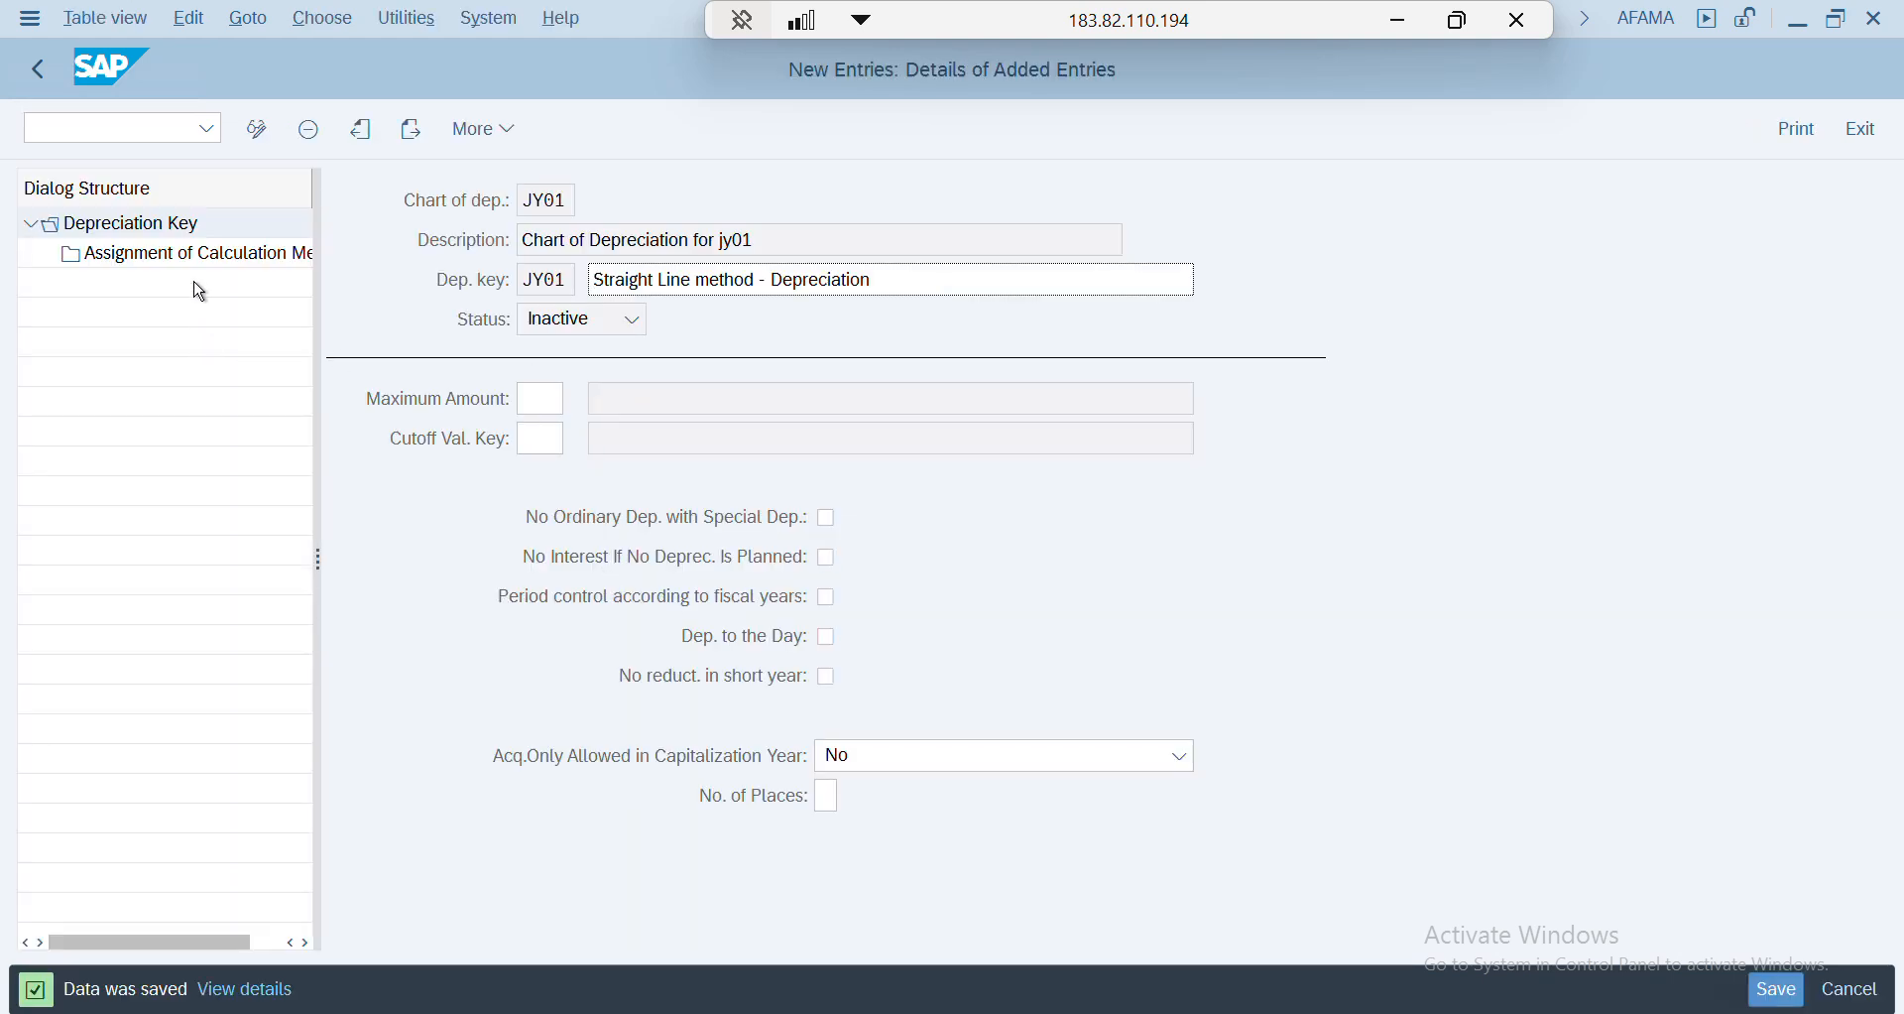
pyautogui.doubleClick(193, 259)
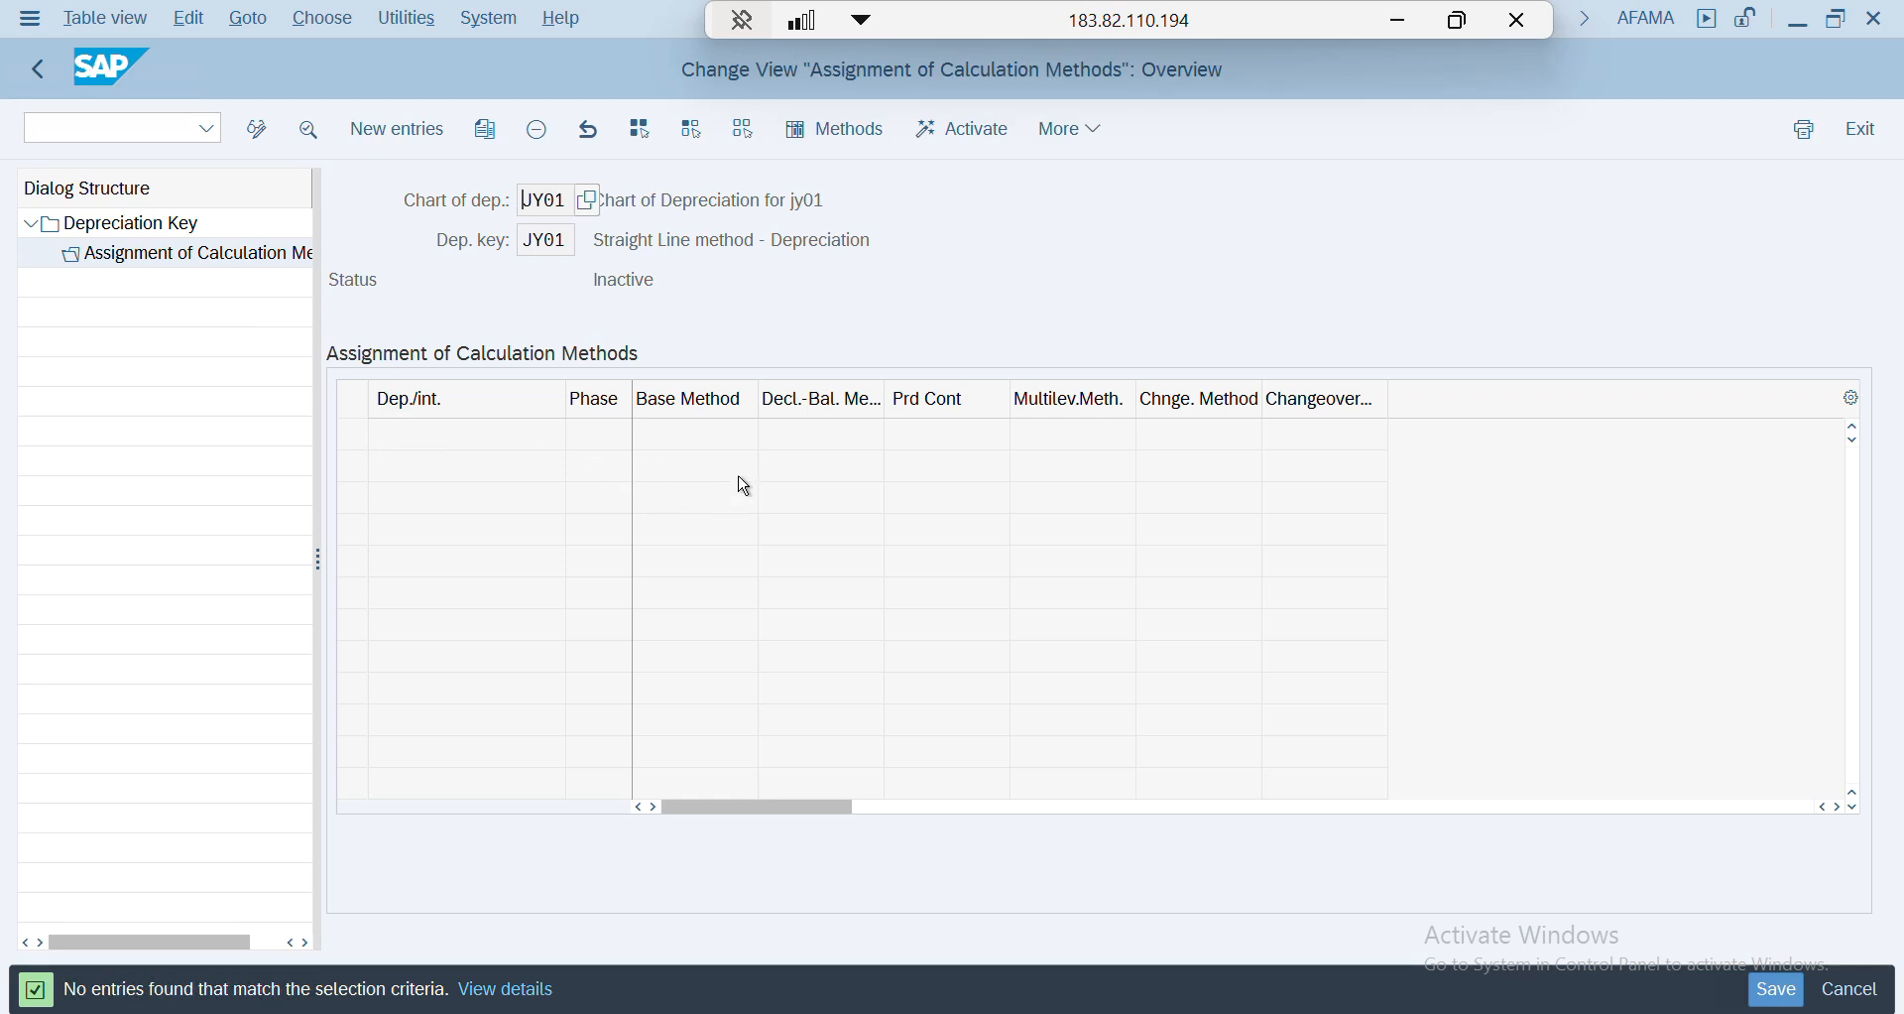
pyautogui.click(402, 130)
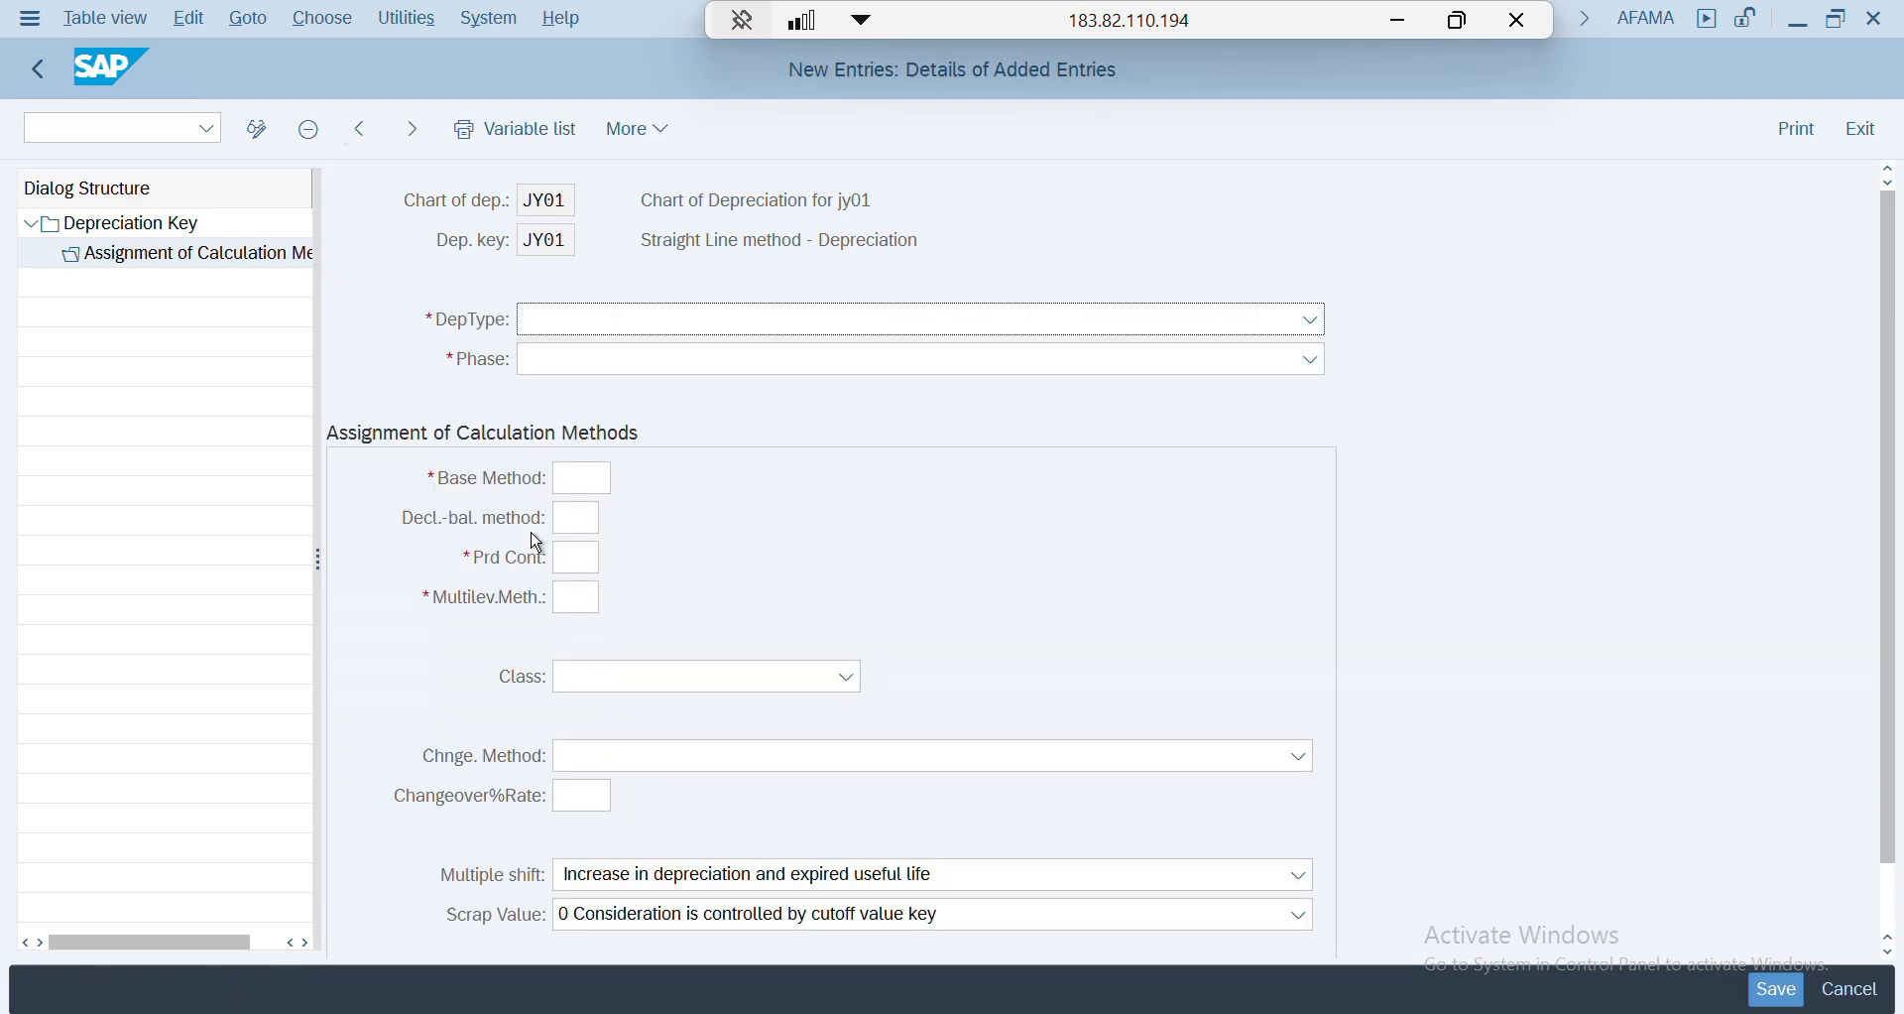
pyautogui.click(37, 68)
pyautogui.press('Escape')
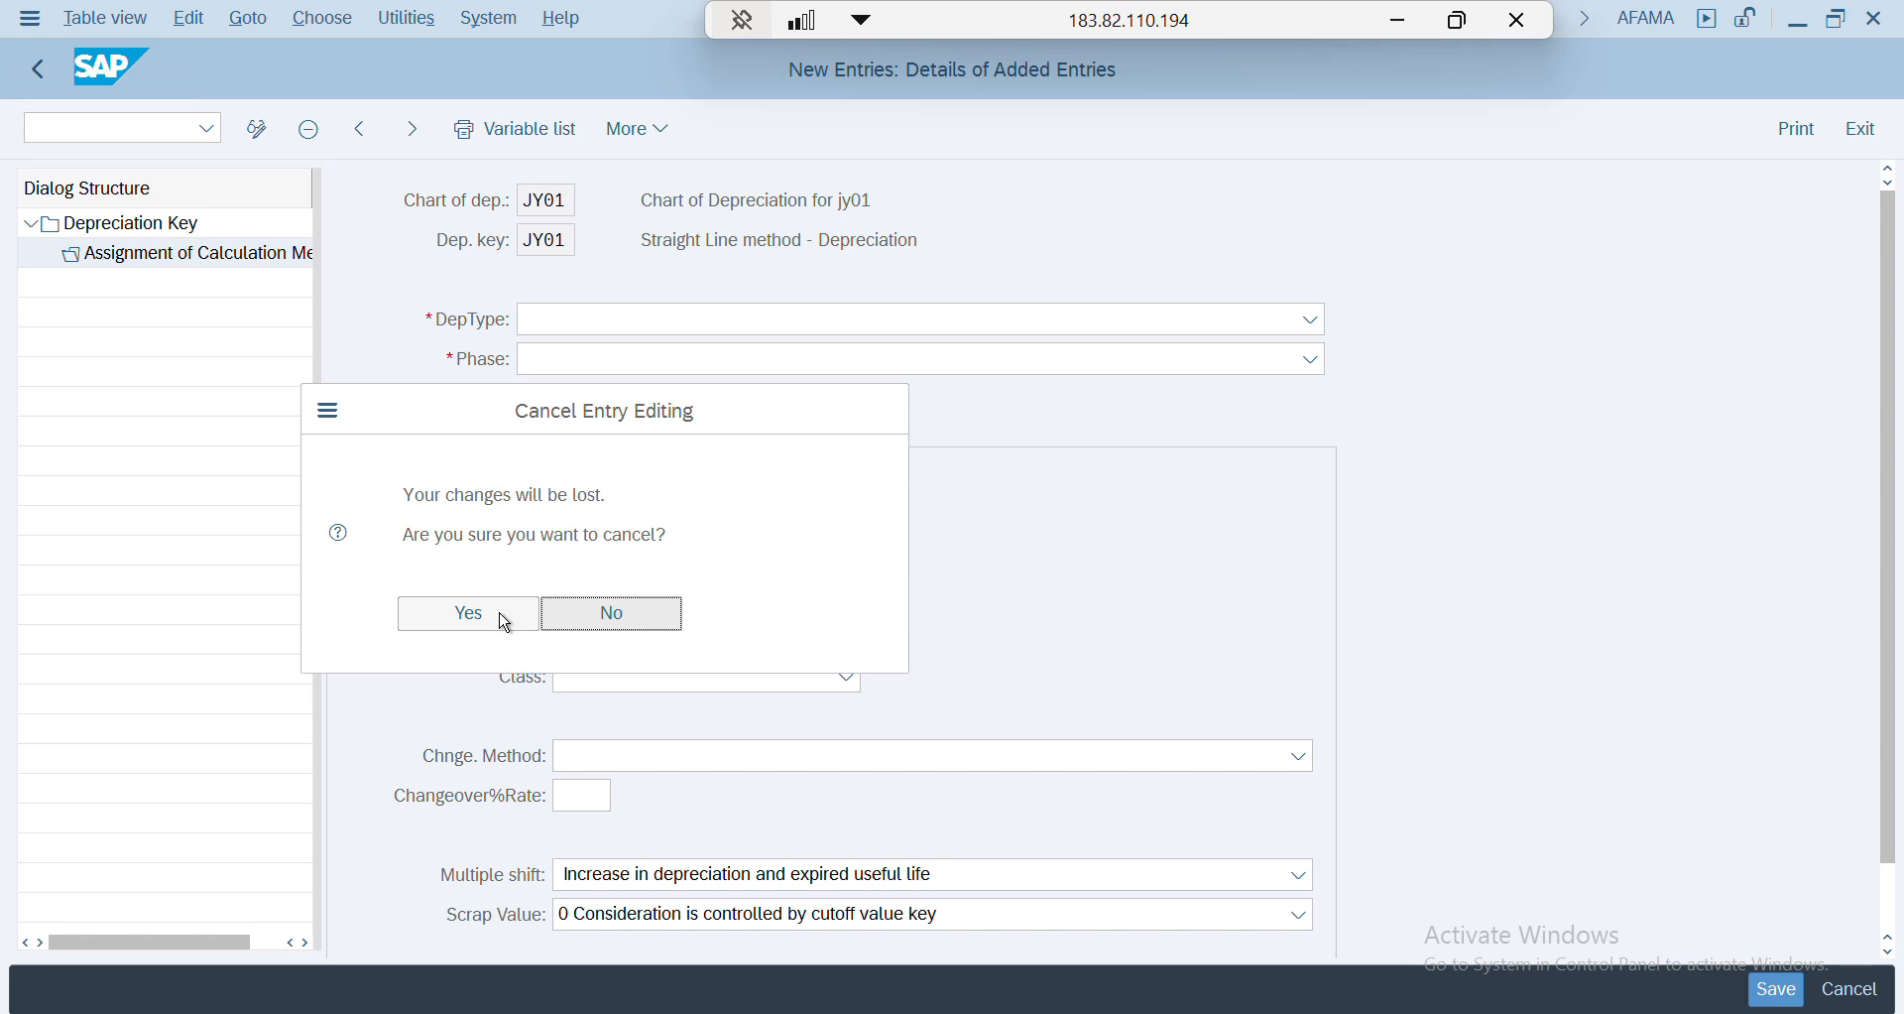
pyautogui.click(469, 615)
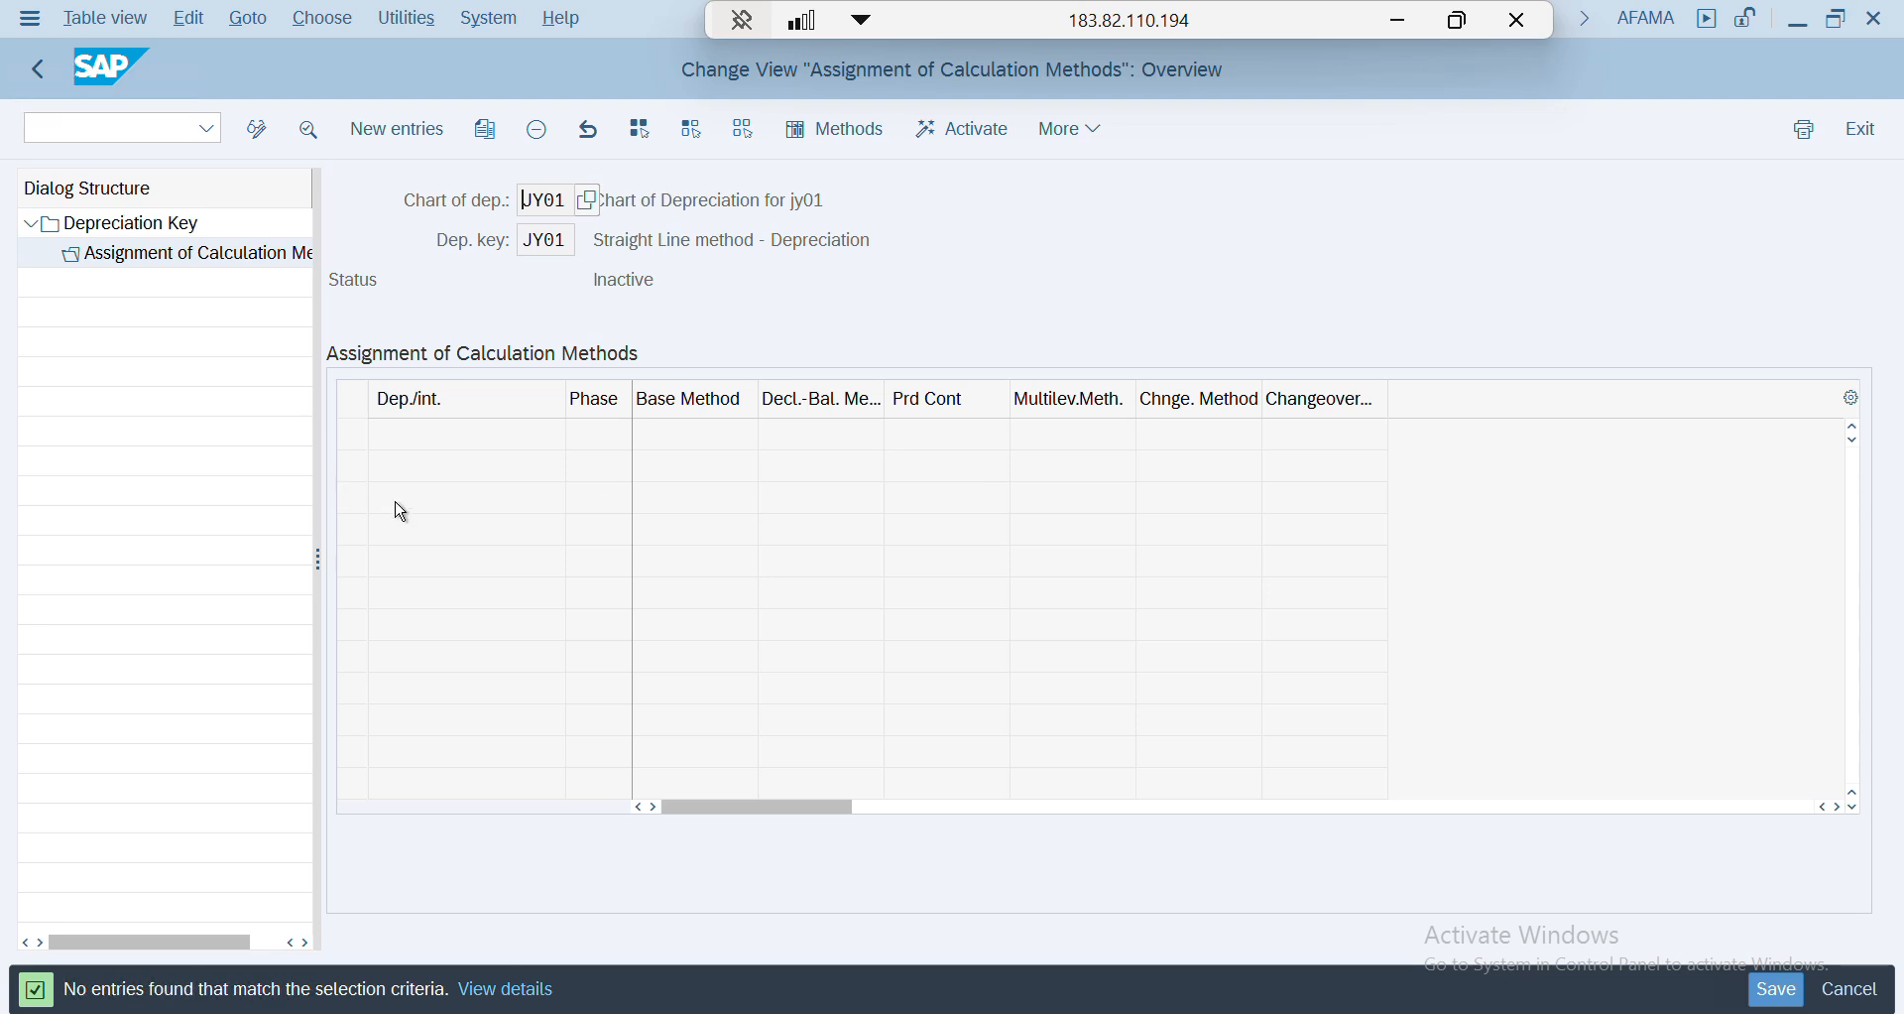
# - Start a new calculation method assignment with depreciation type N Ord.depreciation and phase 1 From the start of depreciation
pyautogui.click(428, 148)
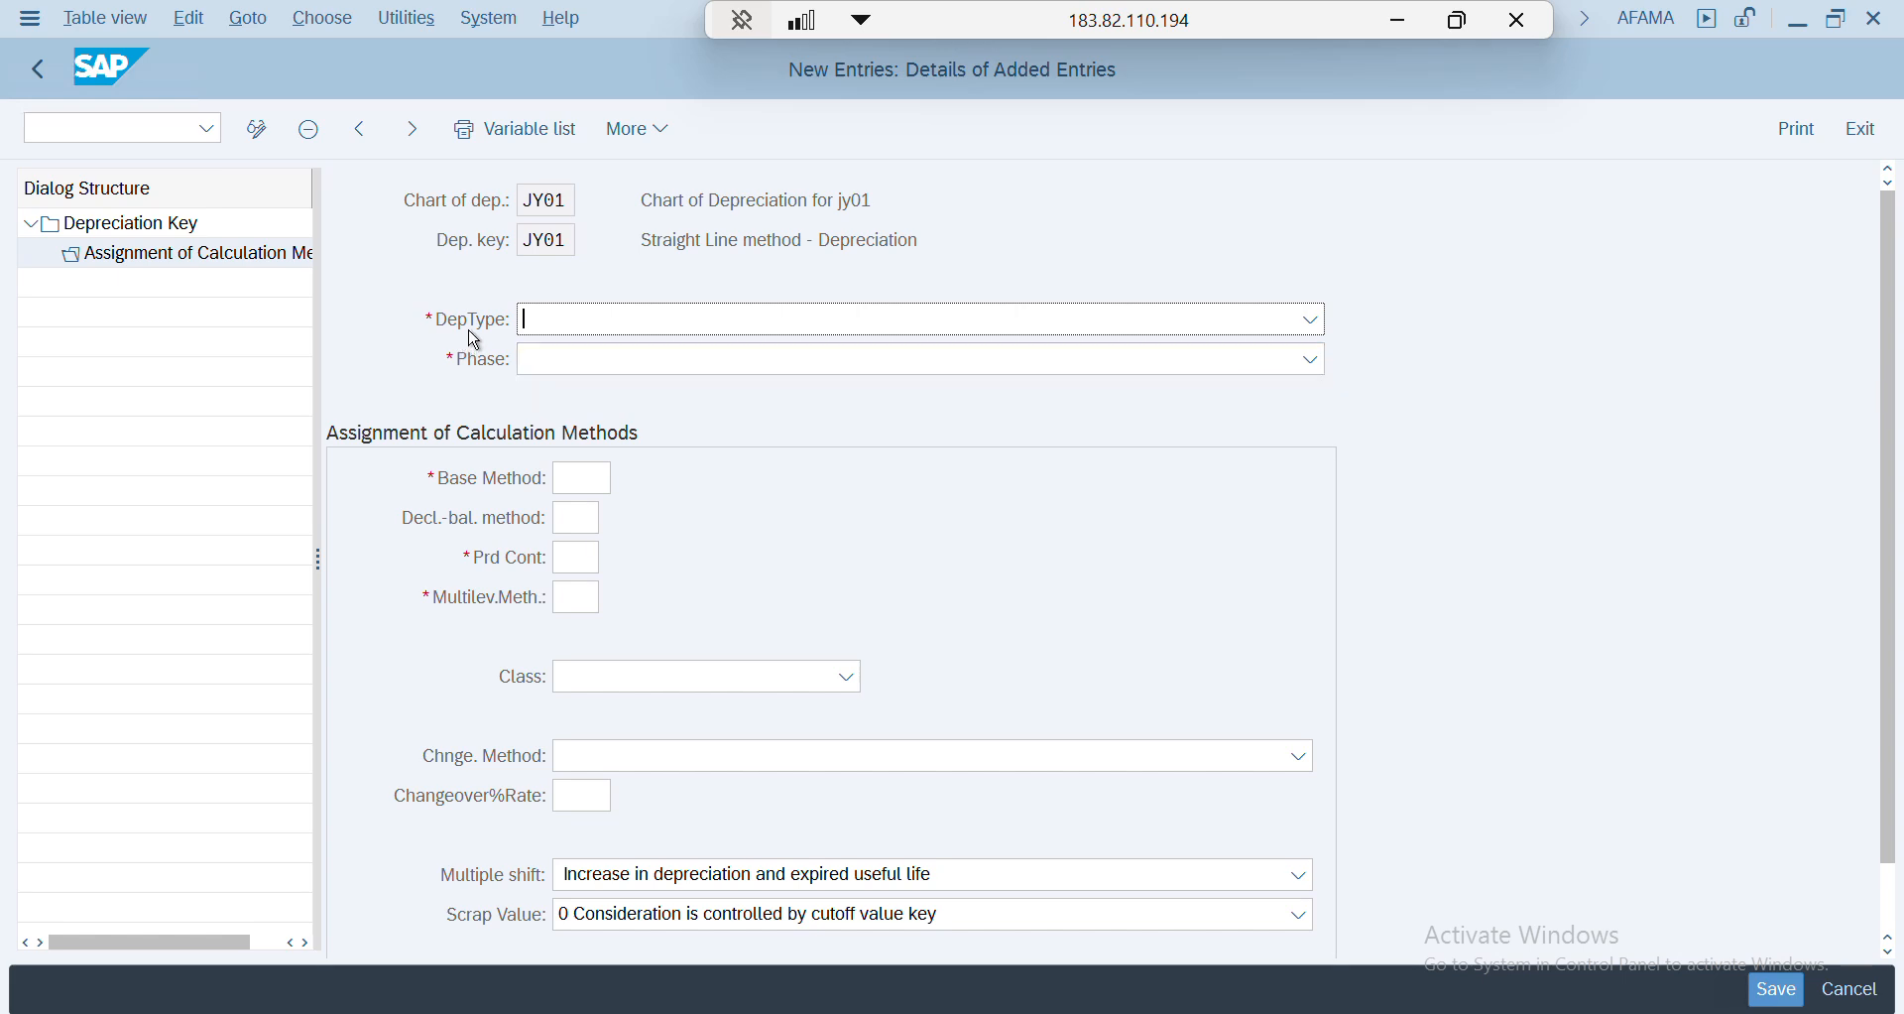
pyautogui.click(613, 332)
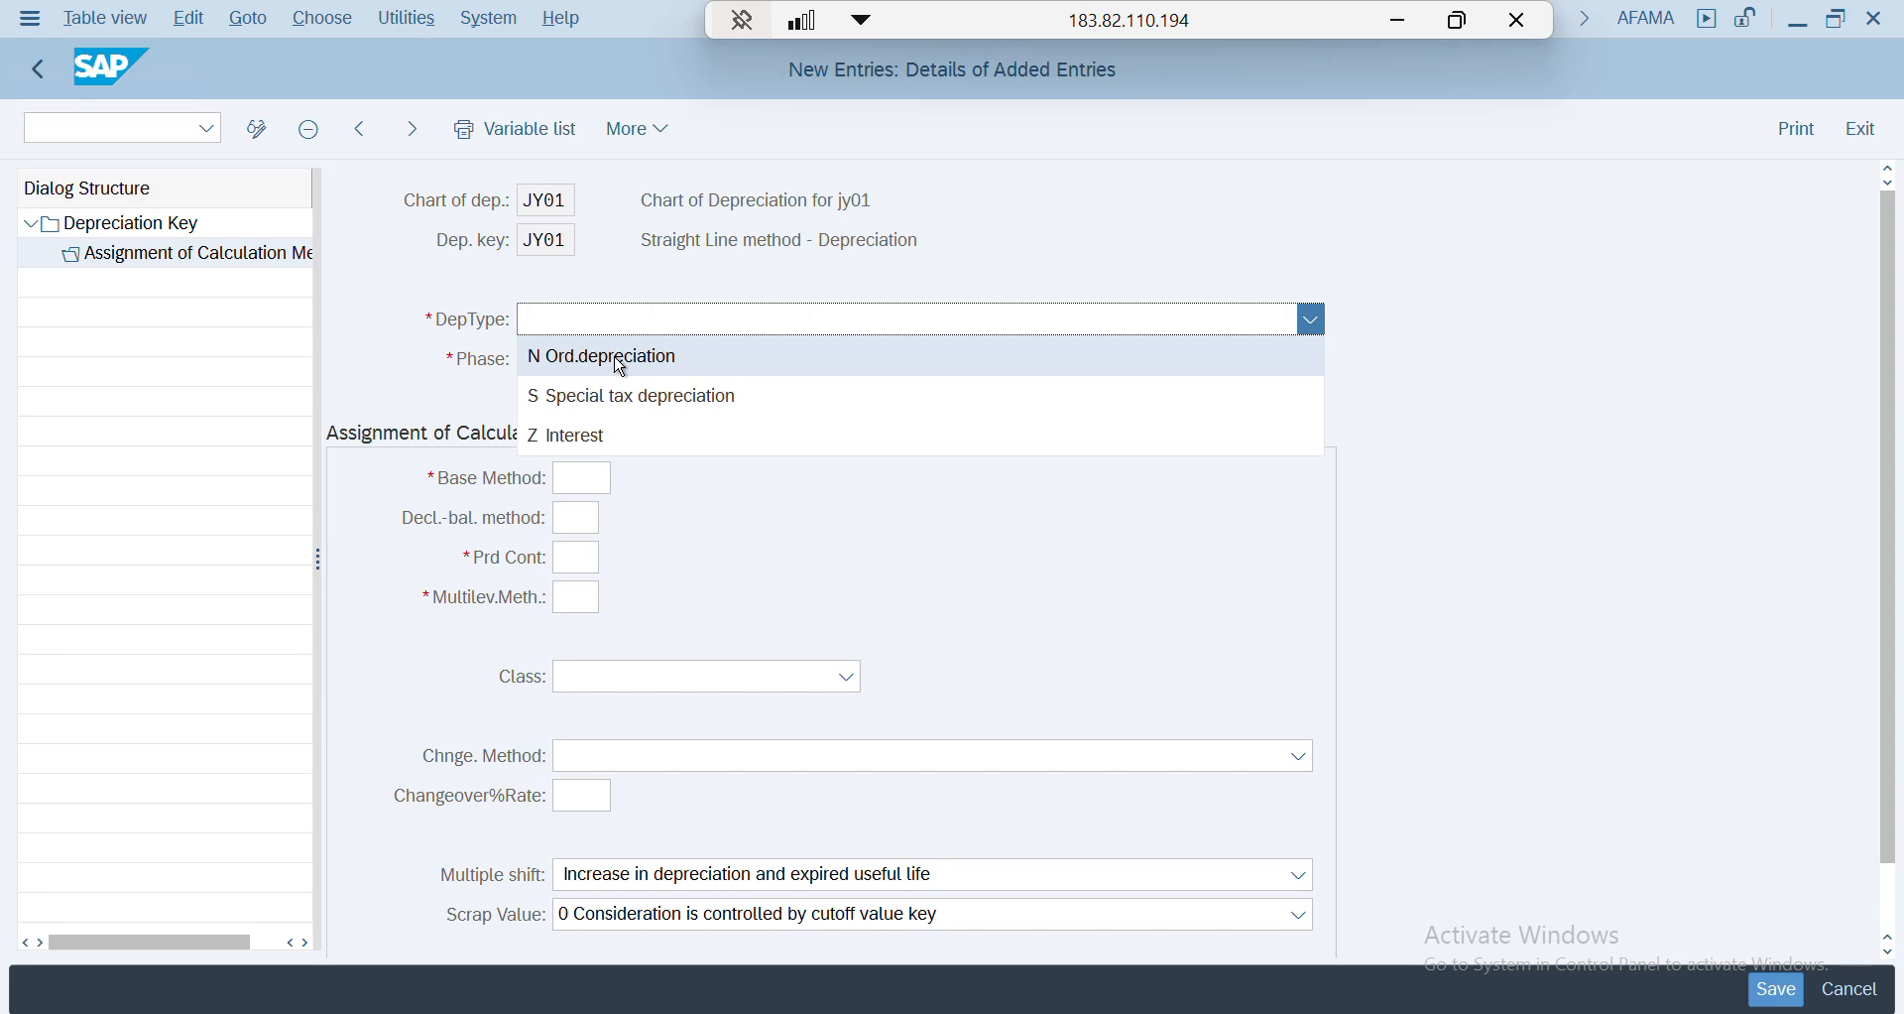
pyautogui.click(622, 360)
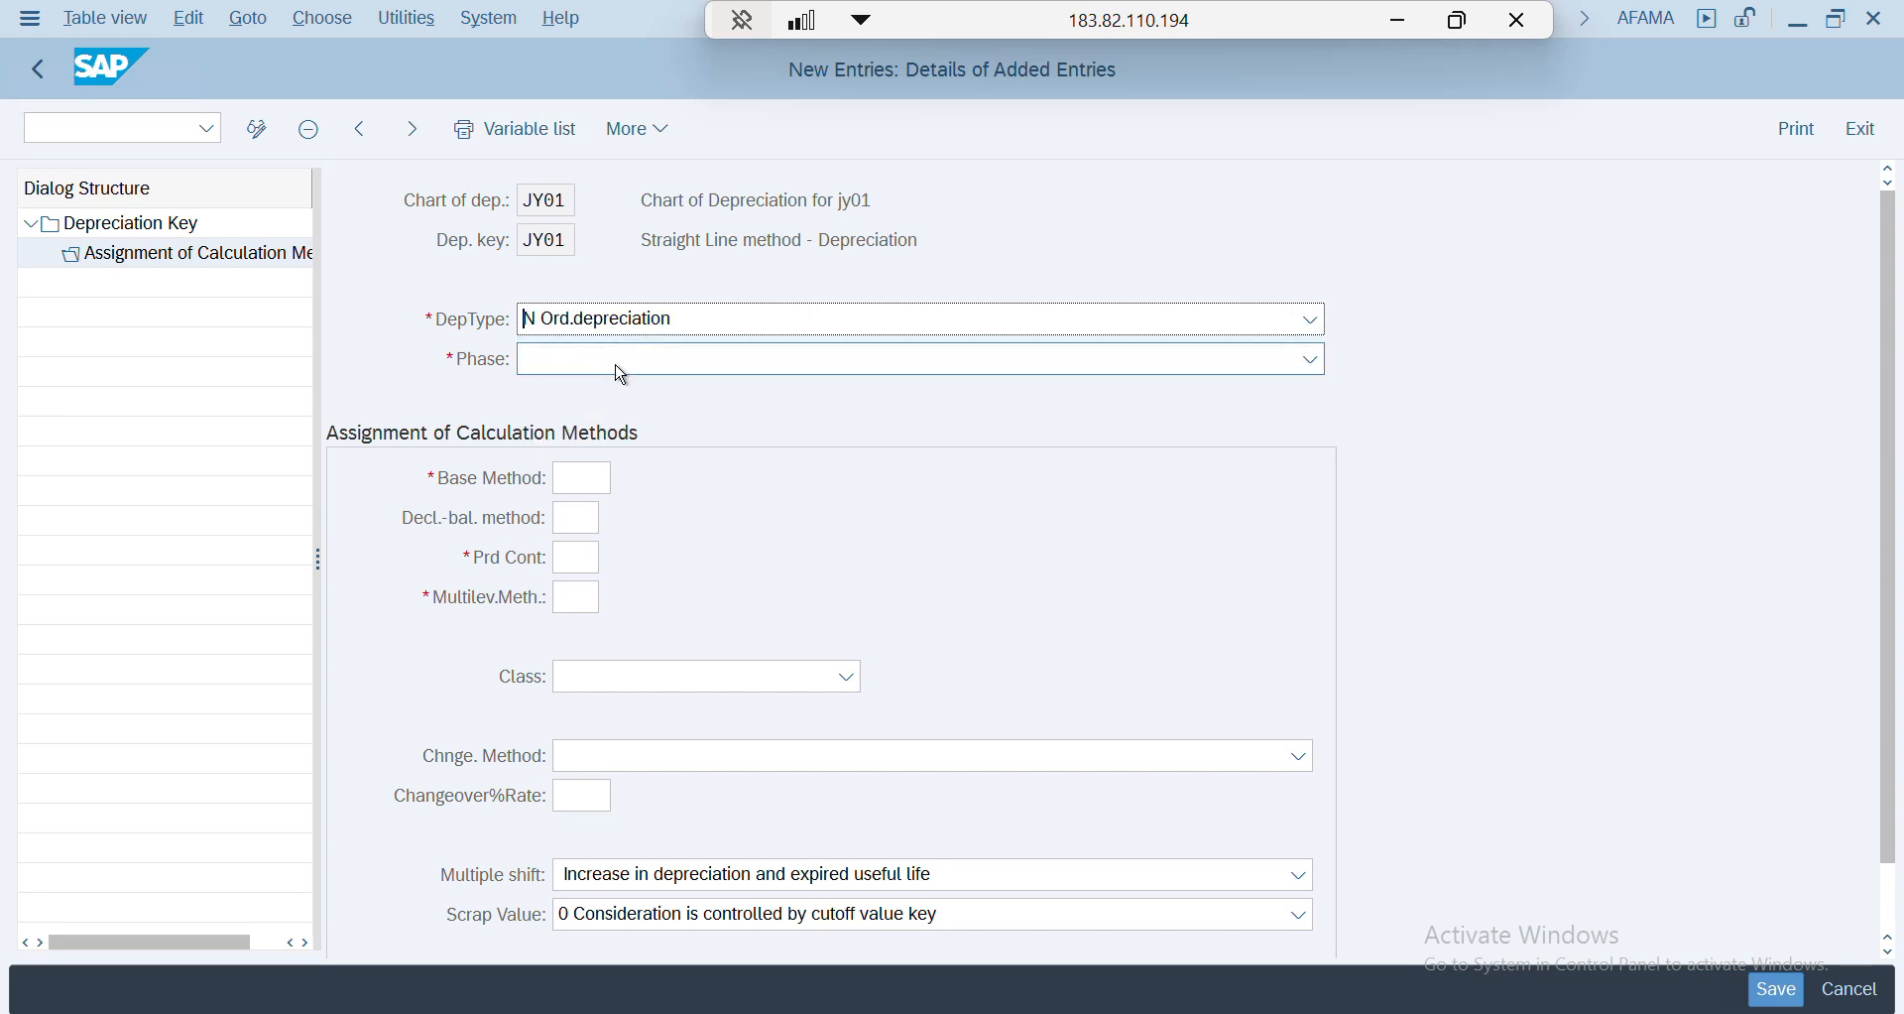
pyautogui.click(622, 367)
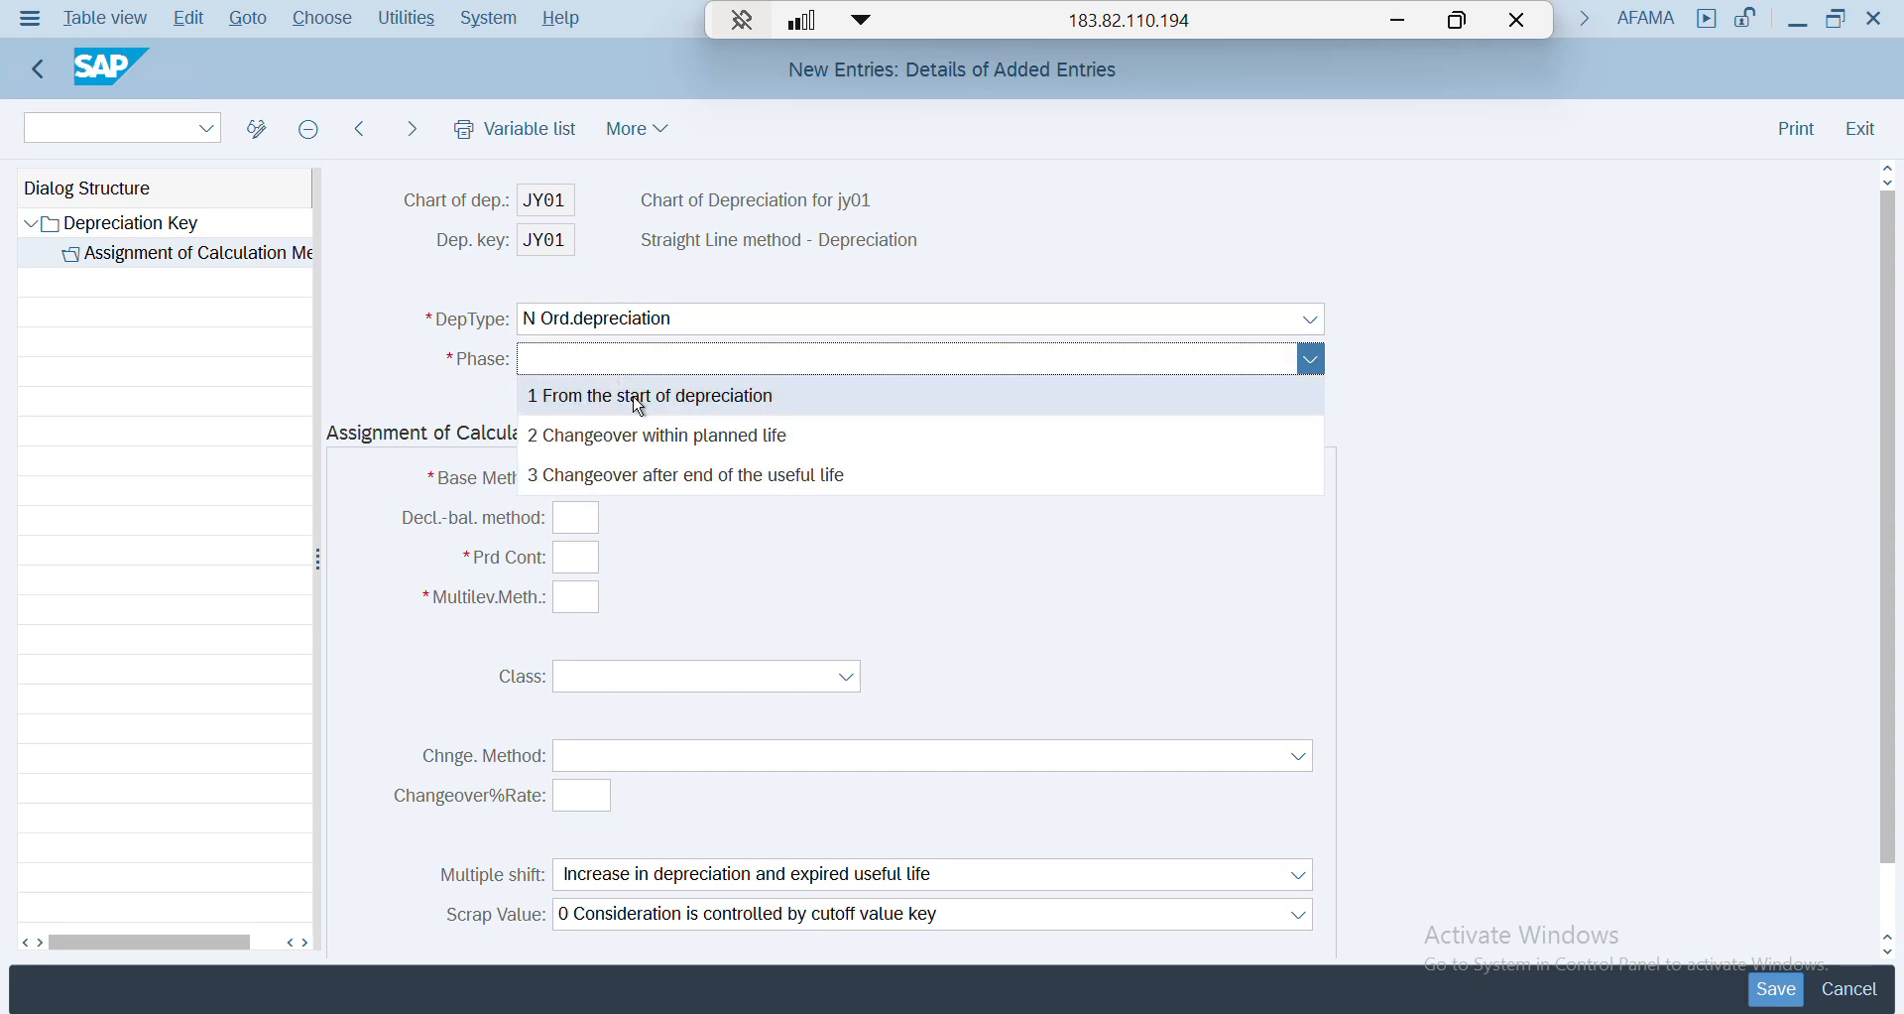
pyautogui.click(635, 399)
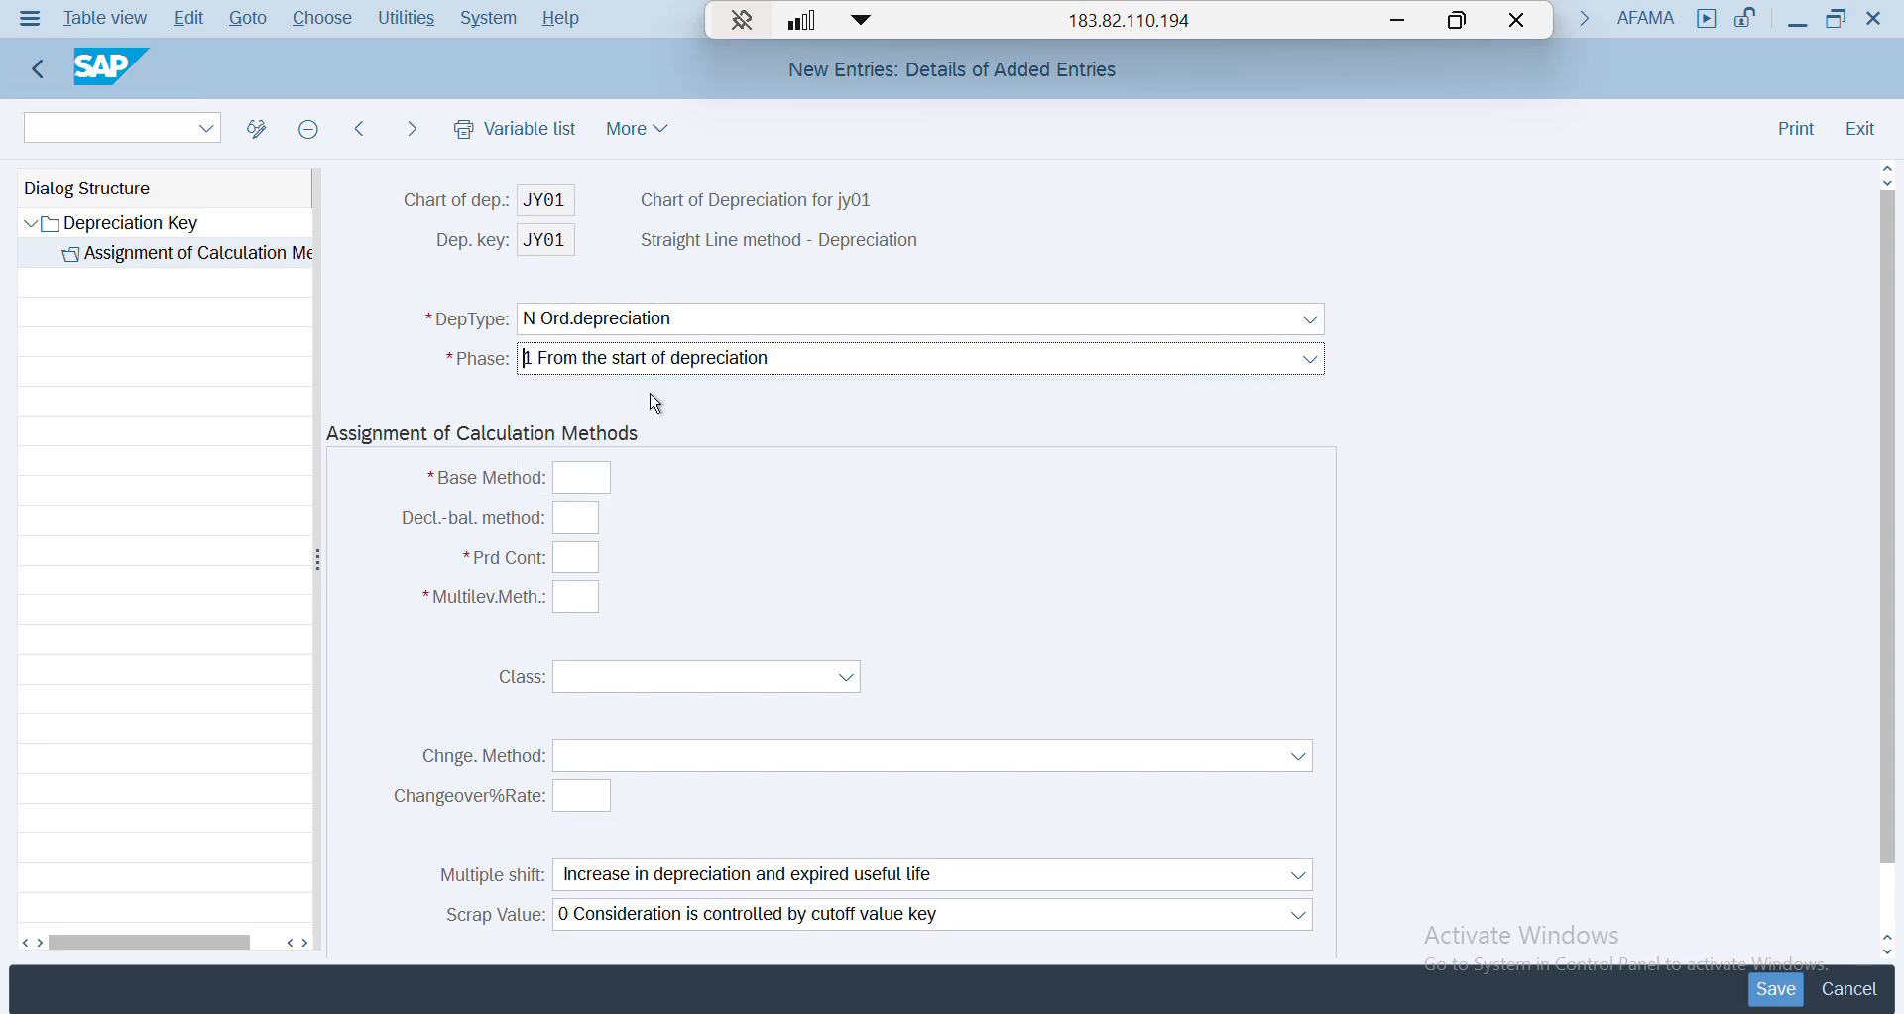
# - Assign base method JY01, Ordinary: percentage from useful life, to the depreciation key
pyautogui.click(604, 484)
pyautogui.write('j')
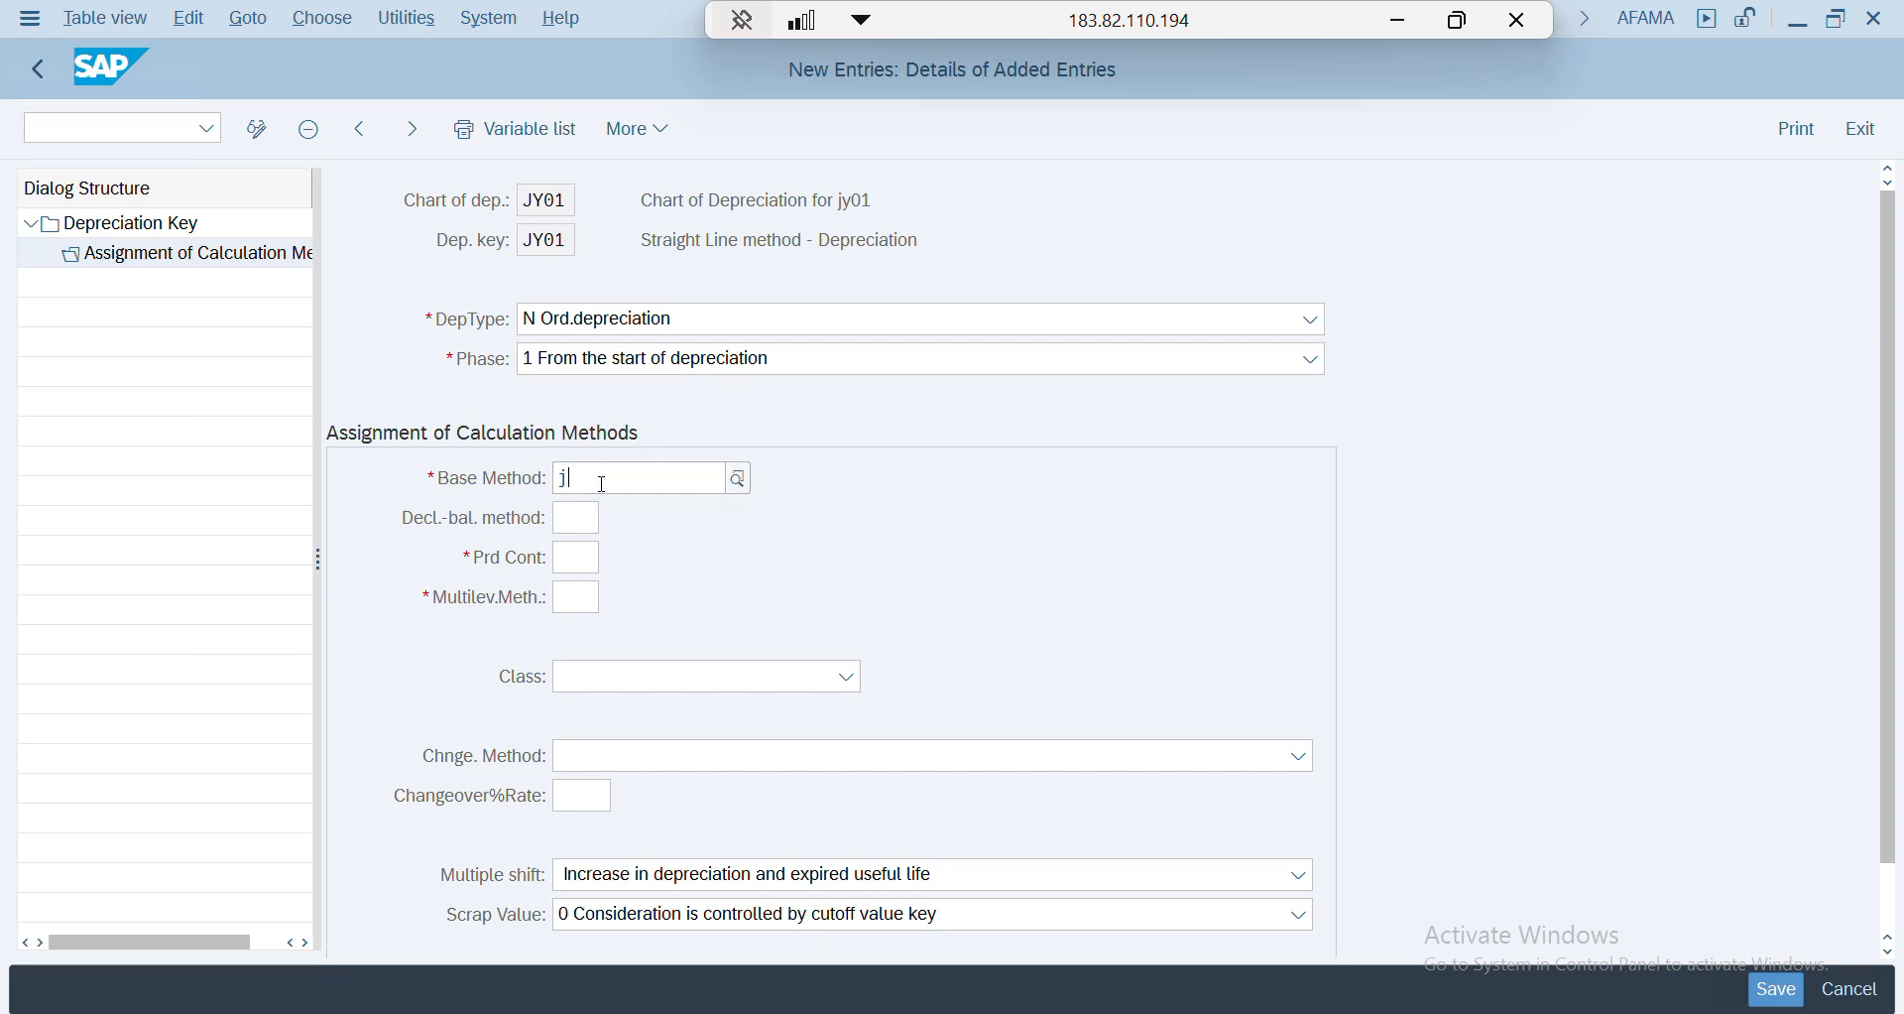
pyautogui.write('y')
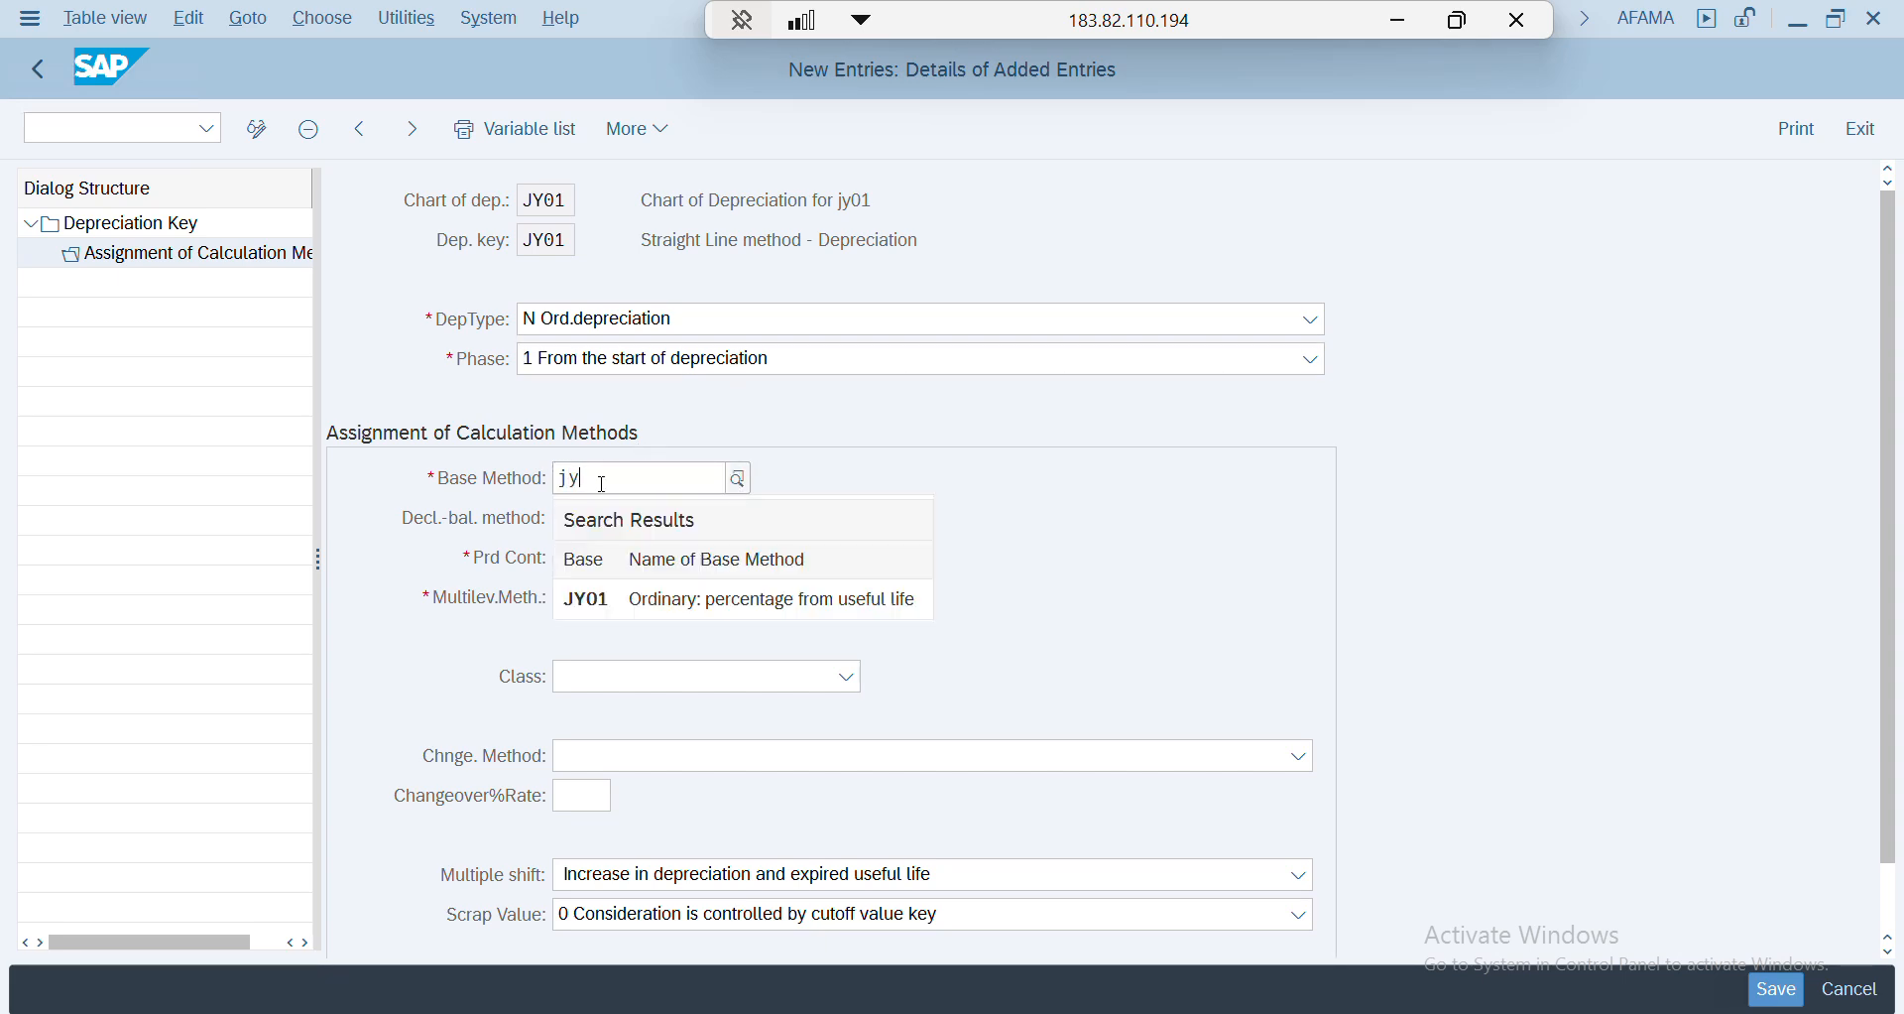
pyautogui.click(707, 599)
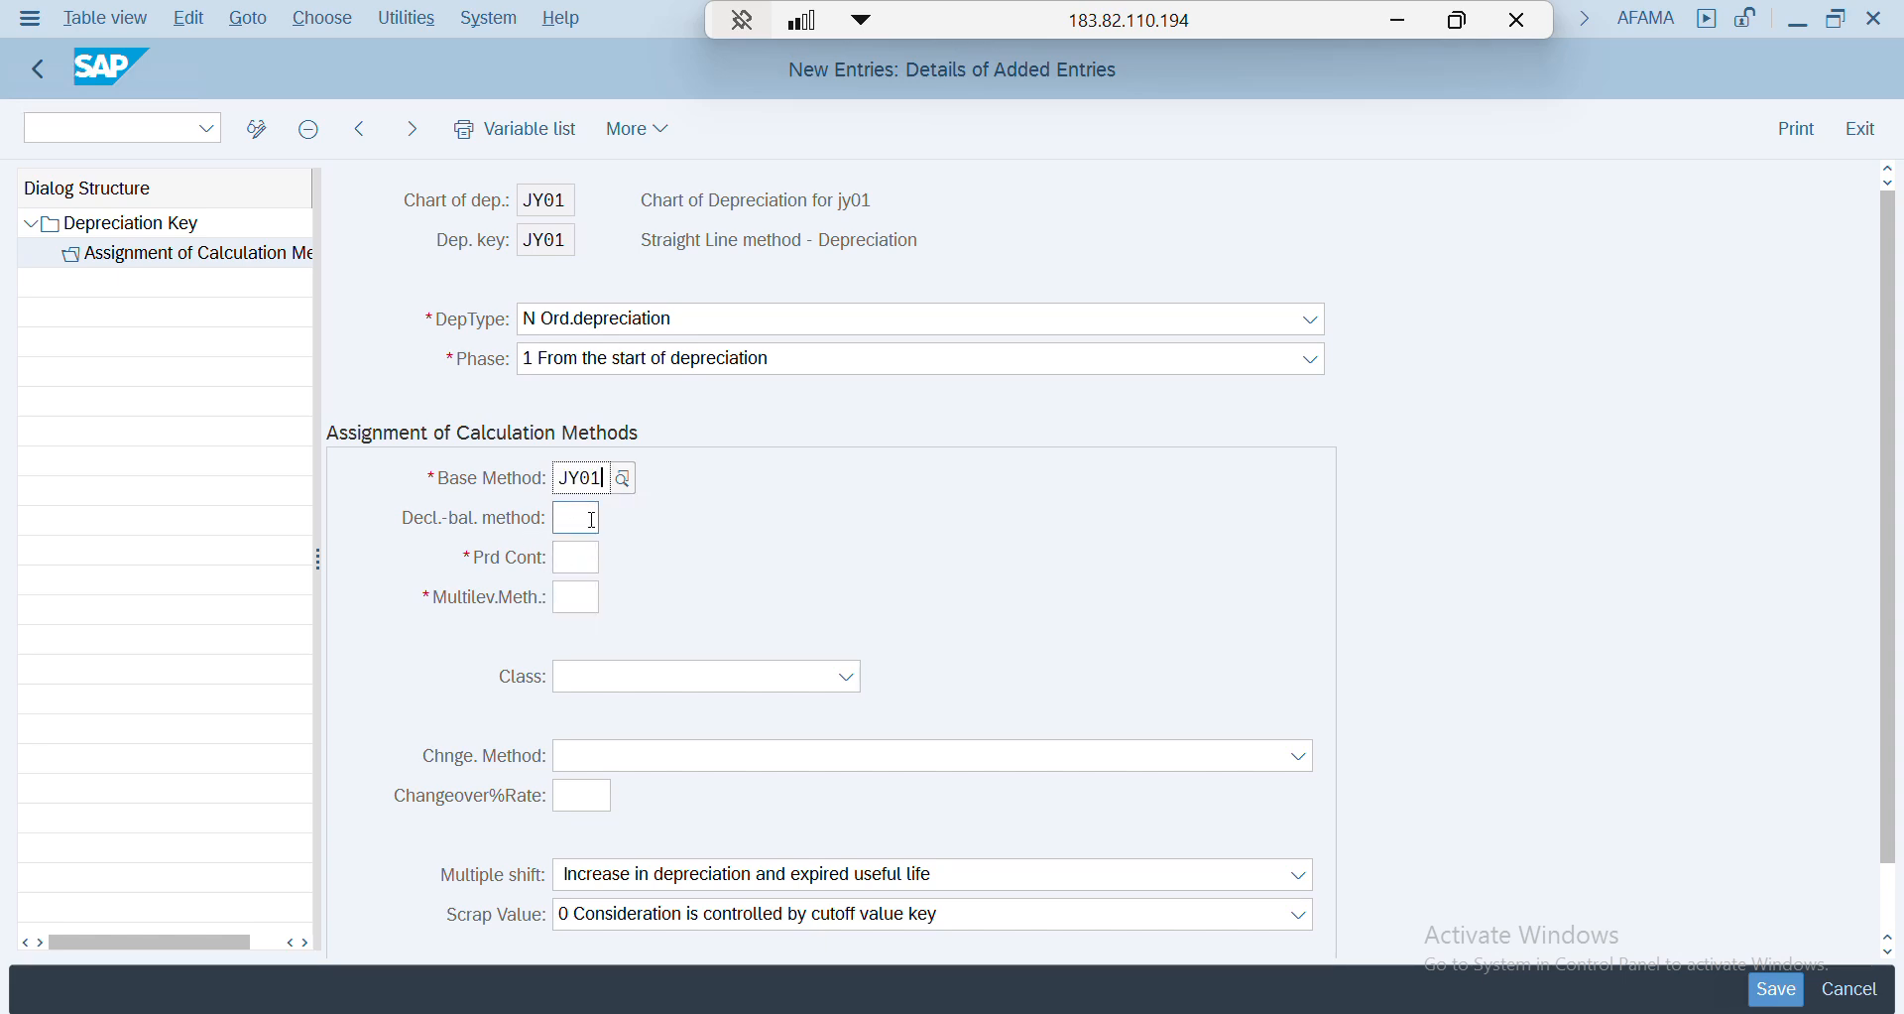
# - Assign period control method J01 (01/01/02/02) to the depreciation key
pyautogui.click(582, 558)
pyautogui.write('jy')
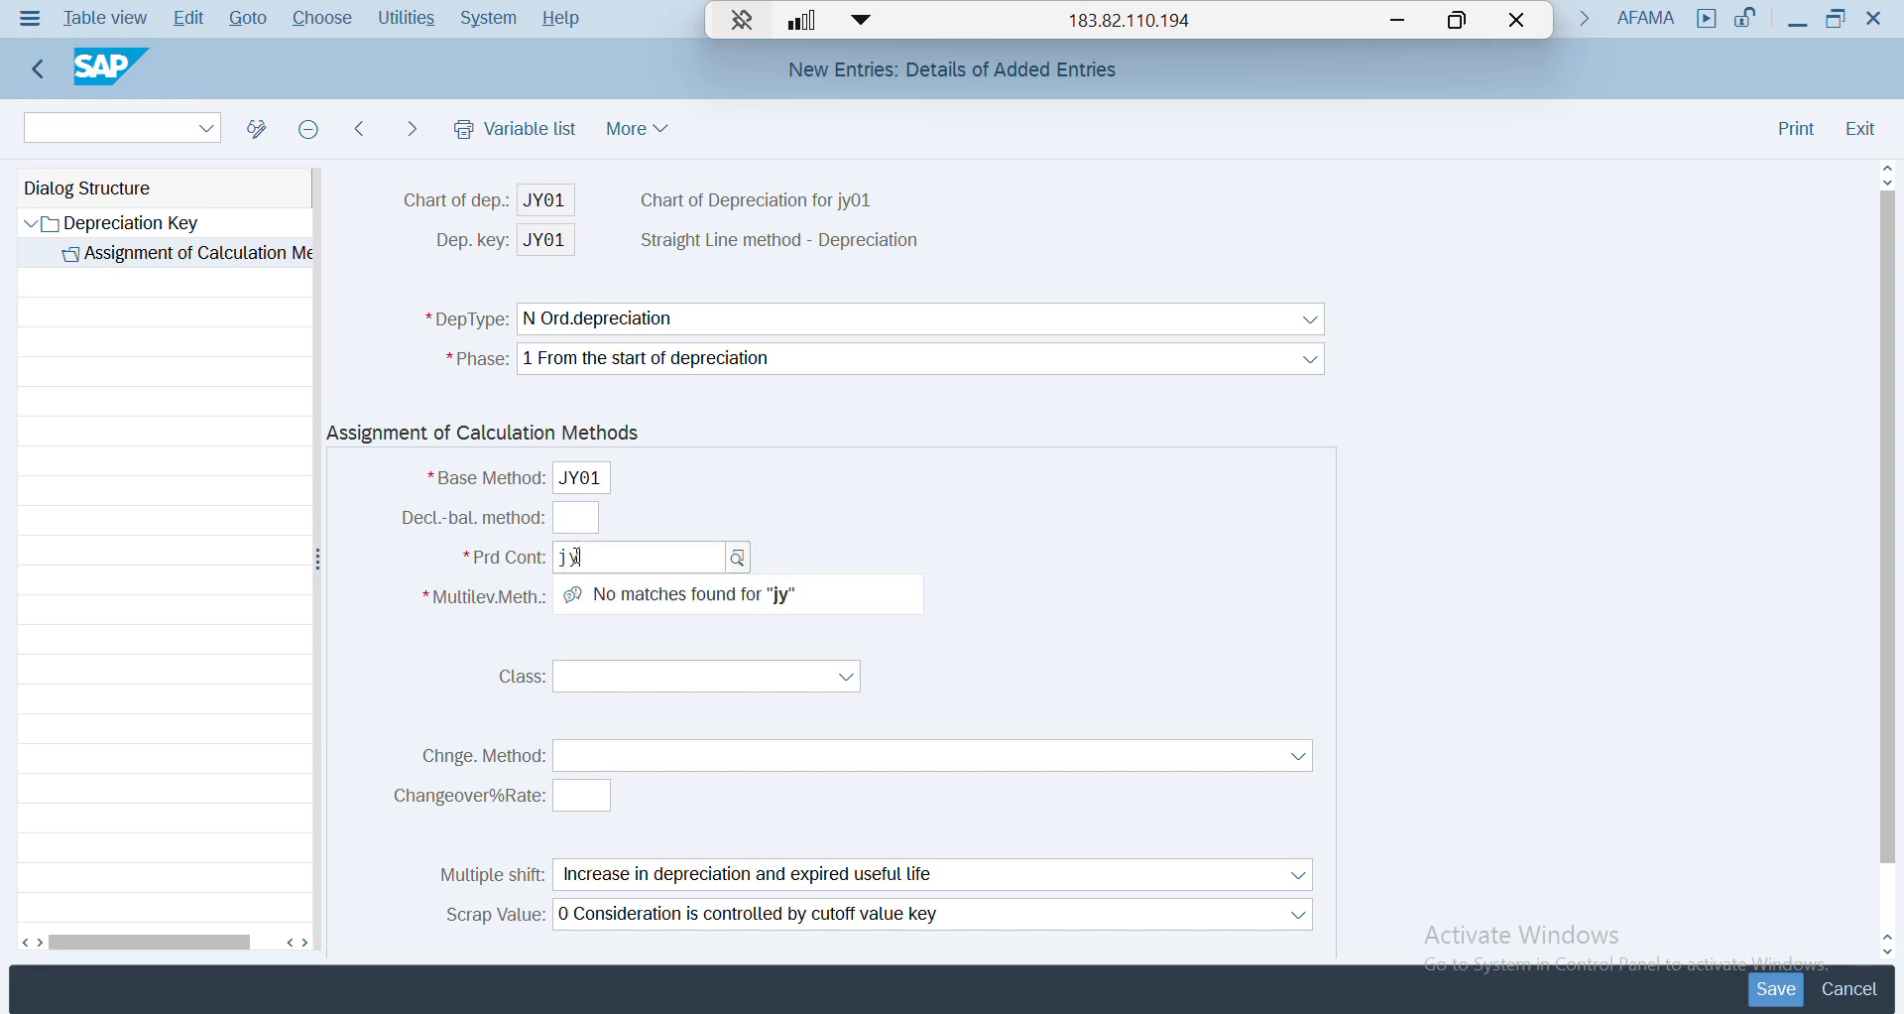
pyautogui.press('BackSpace')
pyautogui.press('BackSpace')
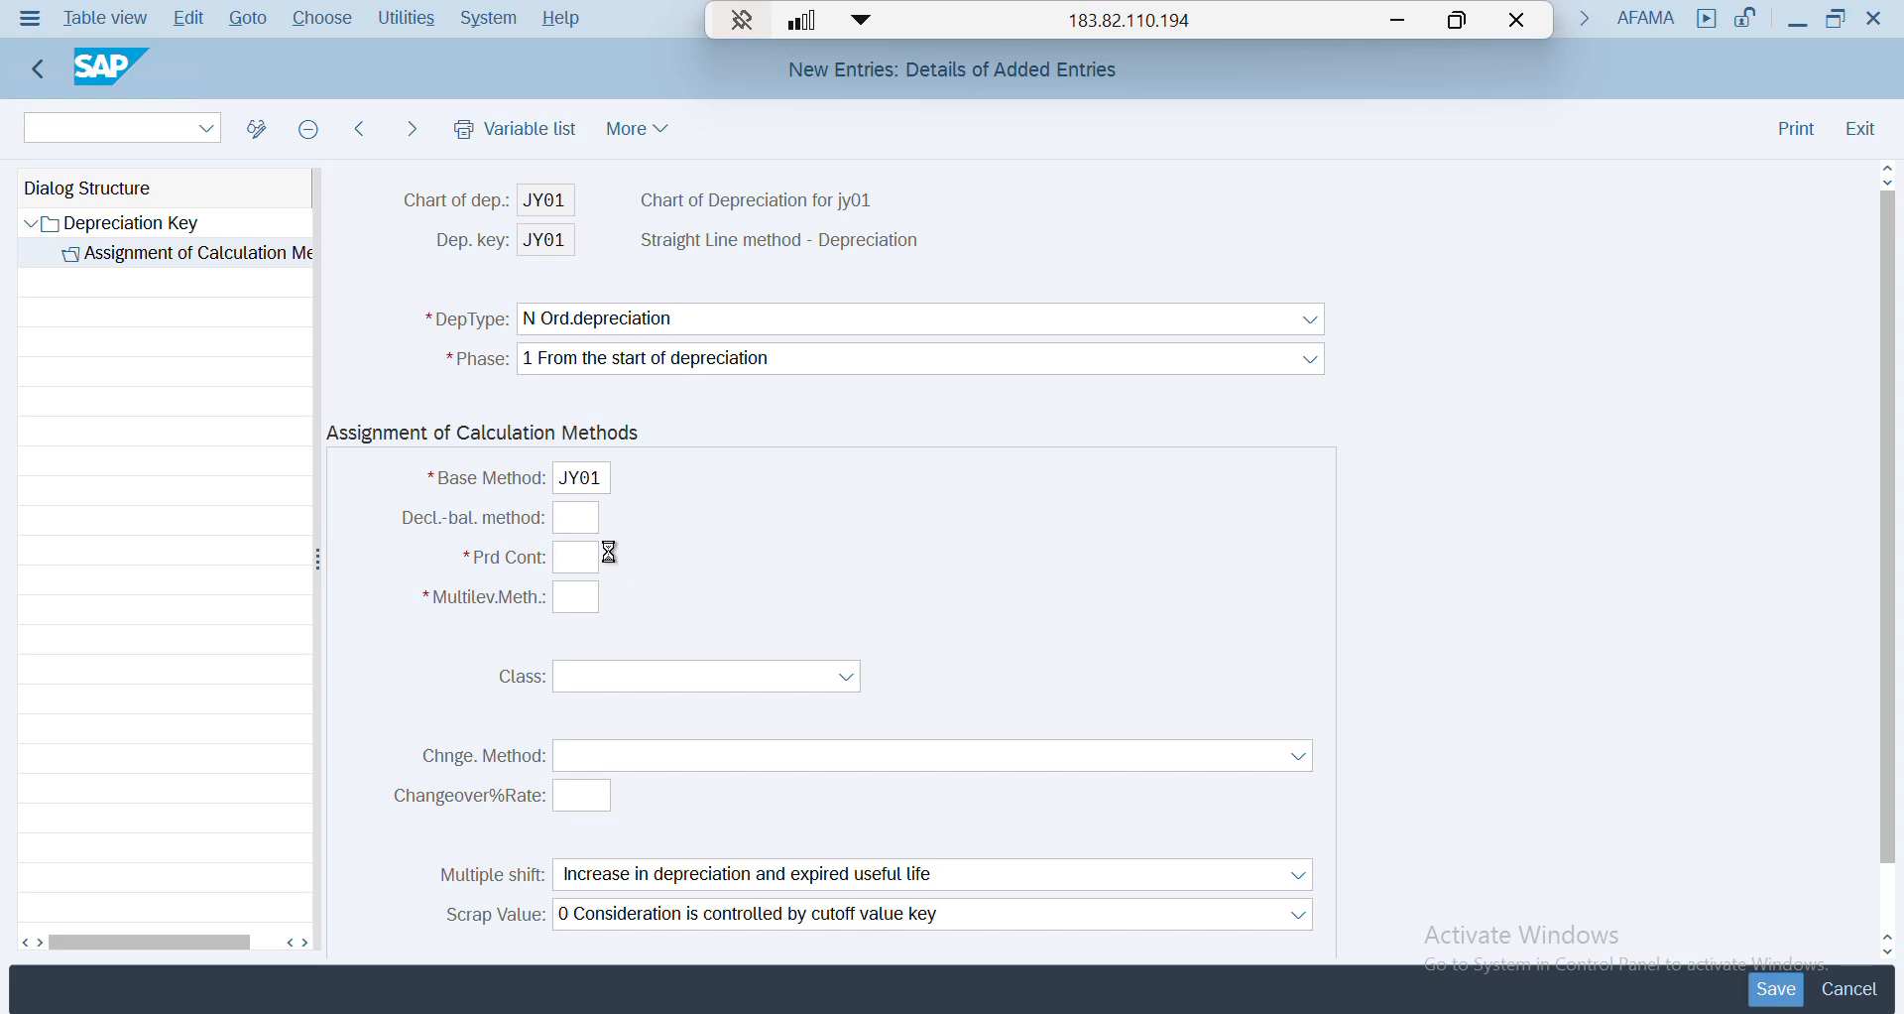
pyautogui.click(612, 558)
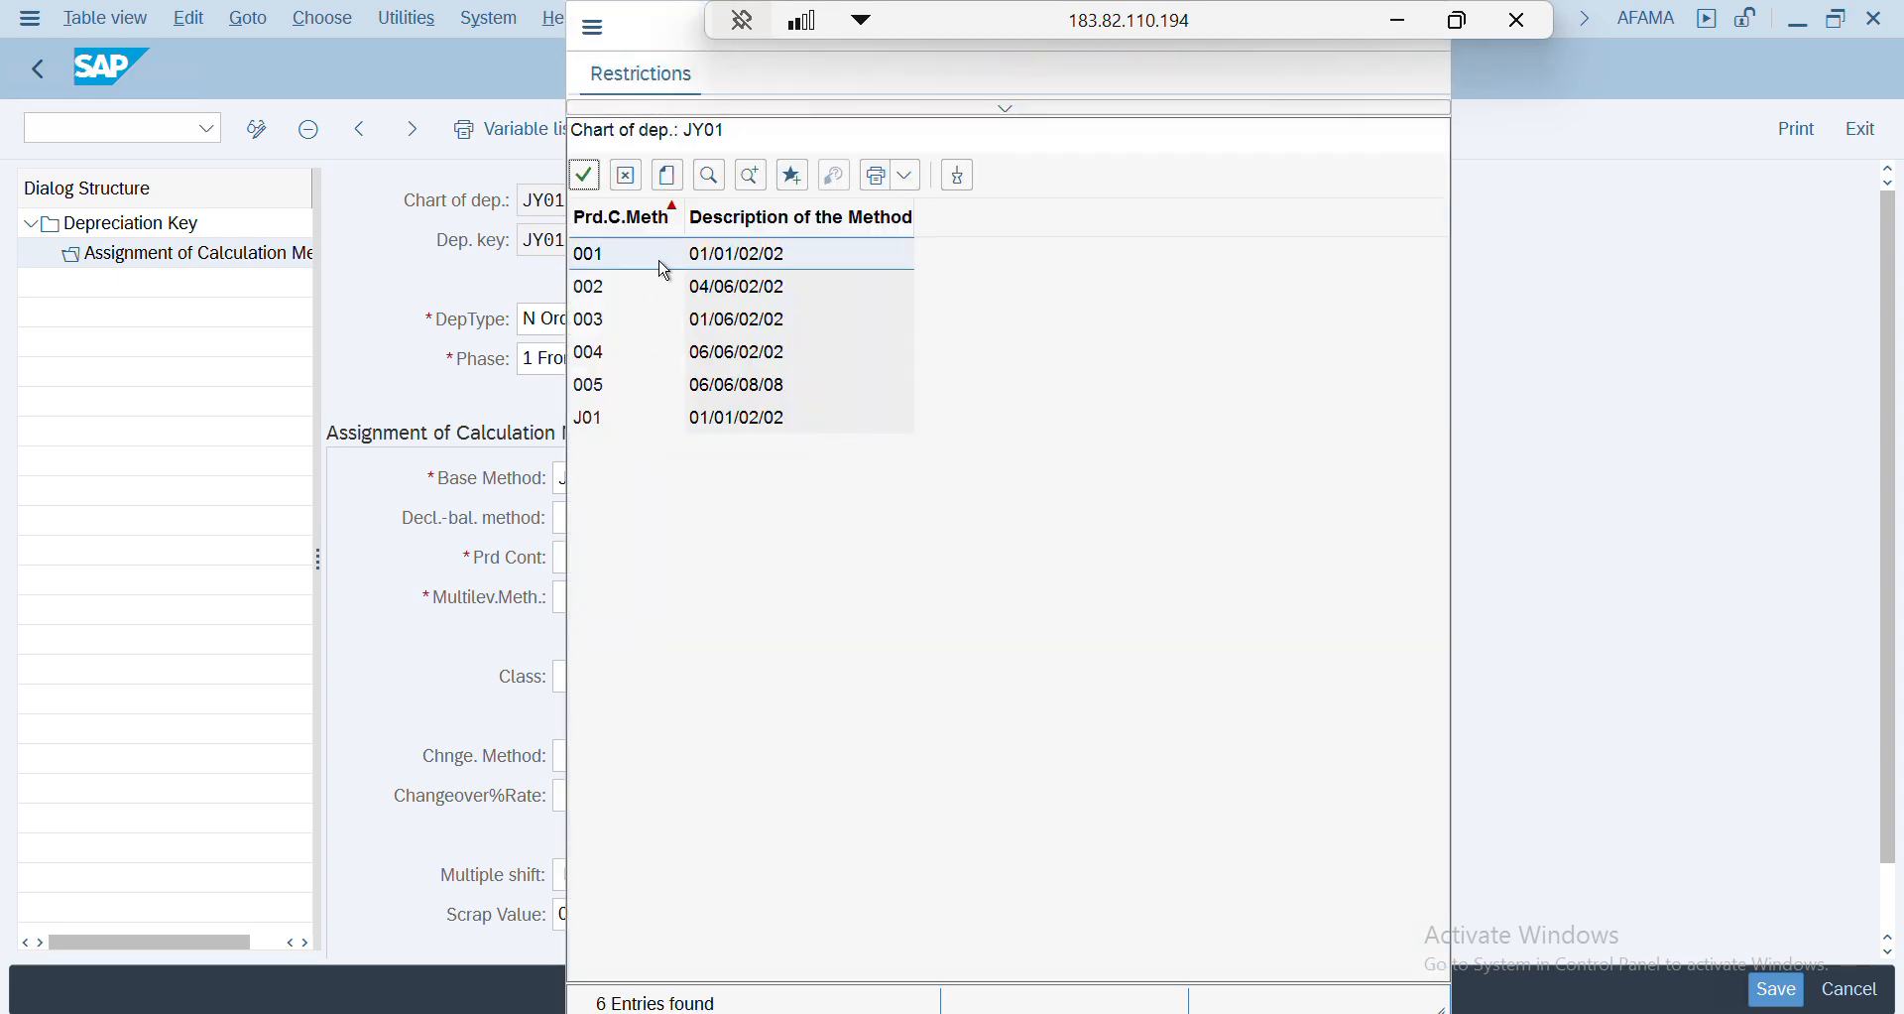
pyautogui.doubleClick(666, 425)
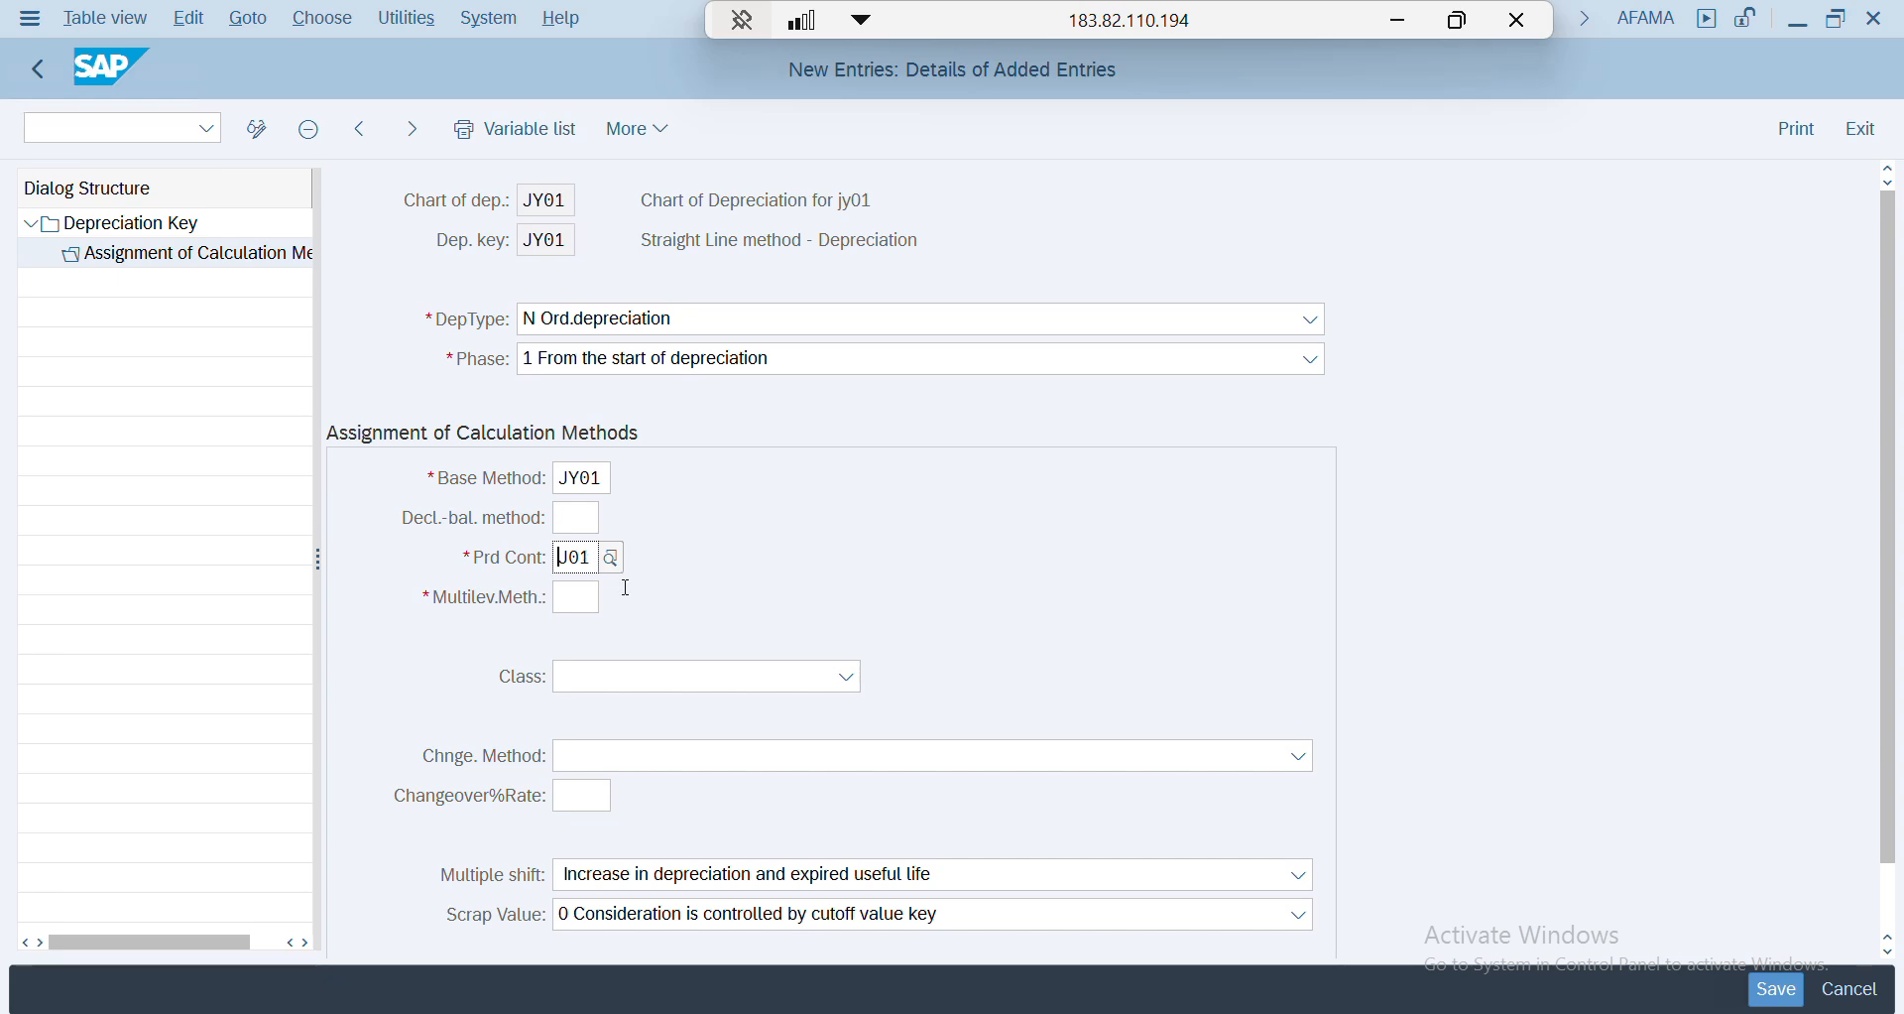
# - Assign multilevel method J01 of chart of depreciation JY01 to the depreciation key
pyautogui.click(566, 599)
pyautogui.write('jy')
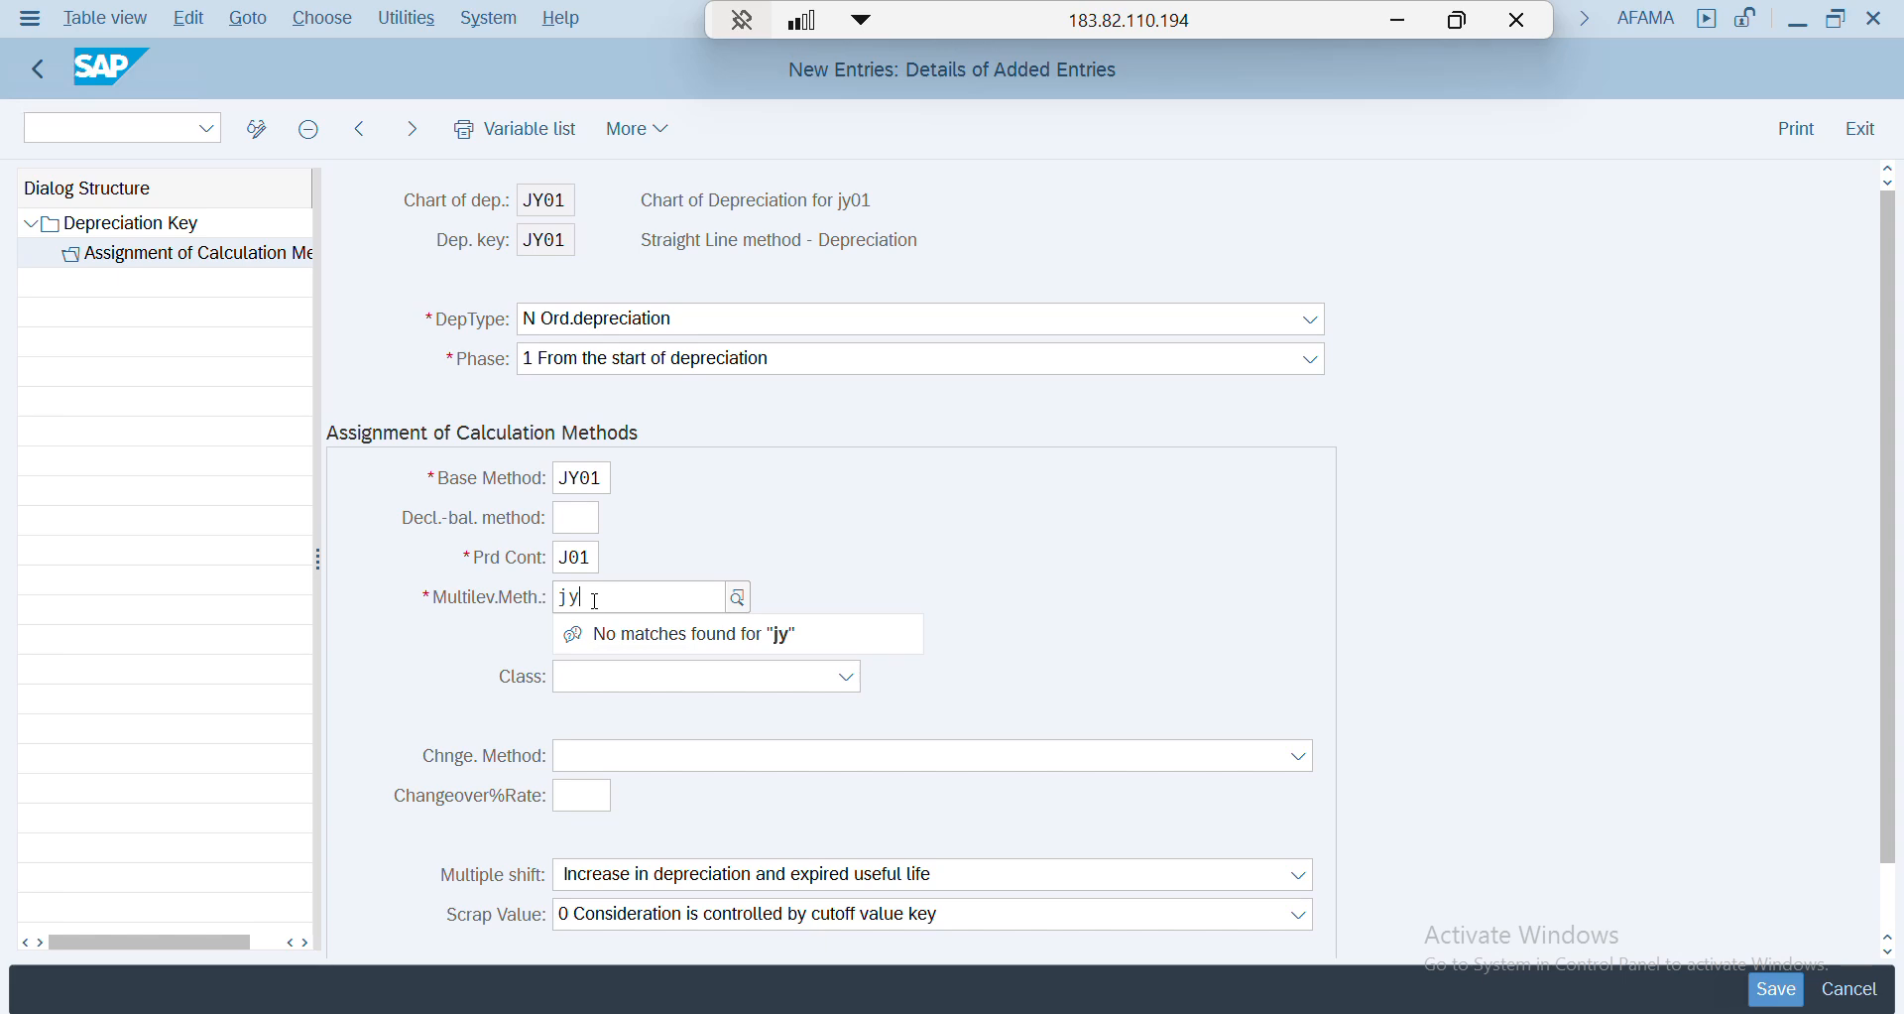
pyautogui.press('BackSpace')
pyautogui.write('0')
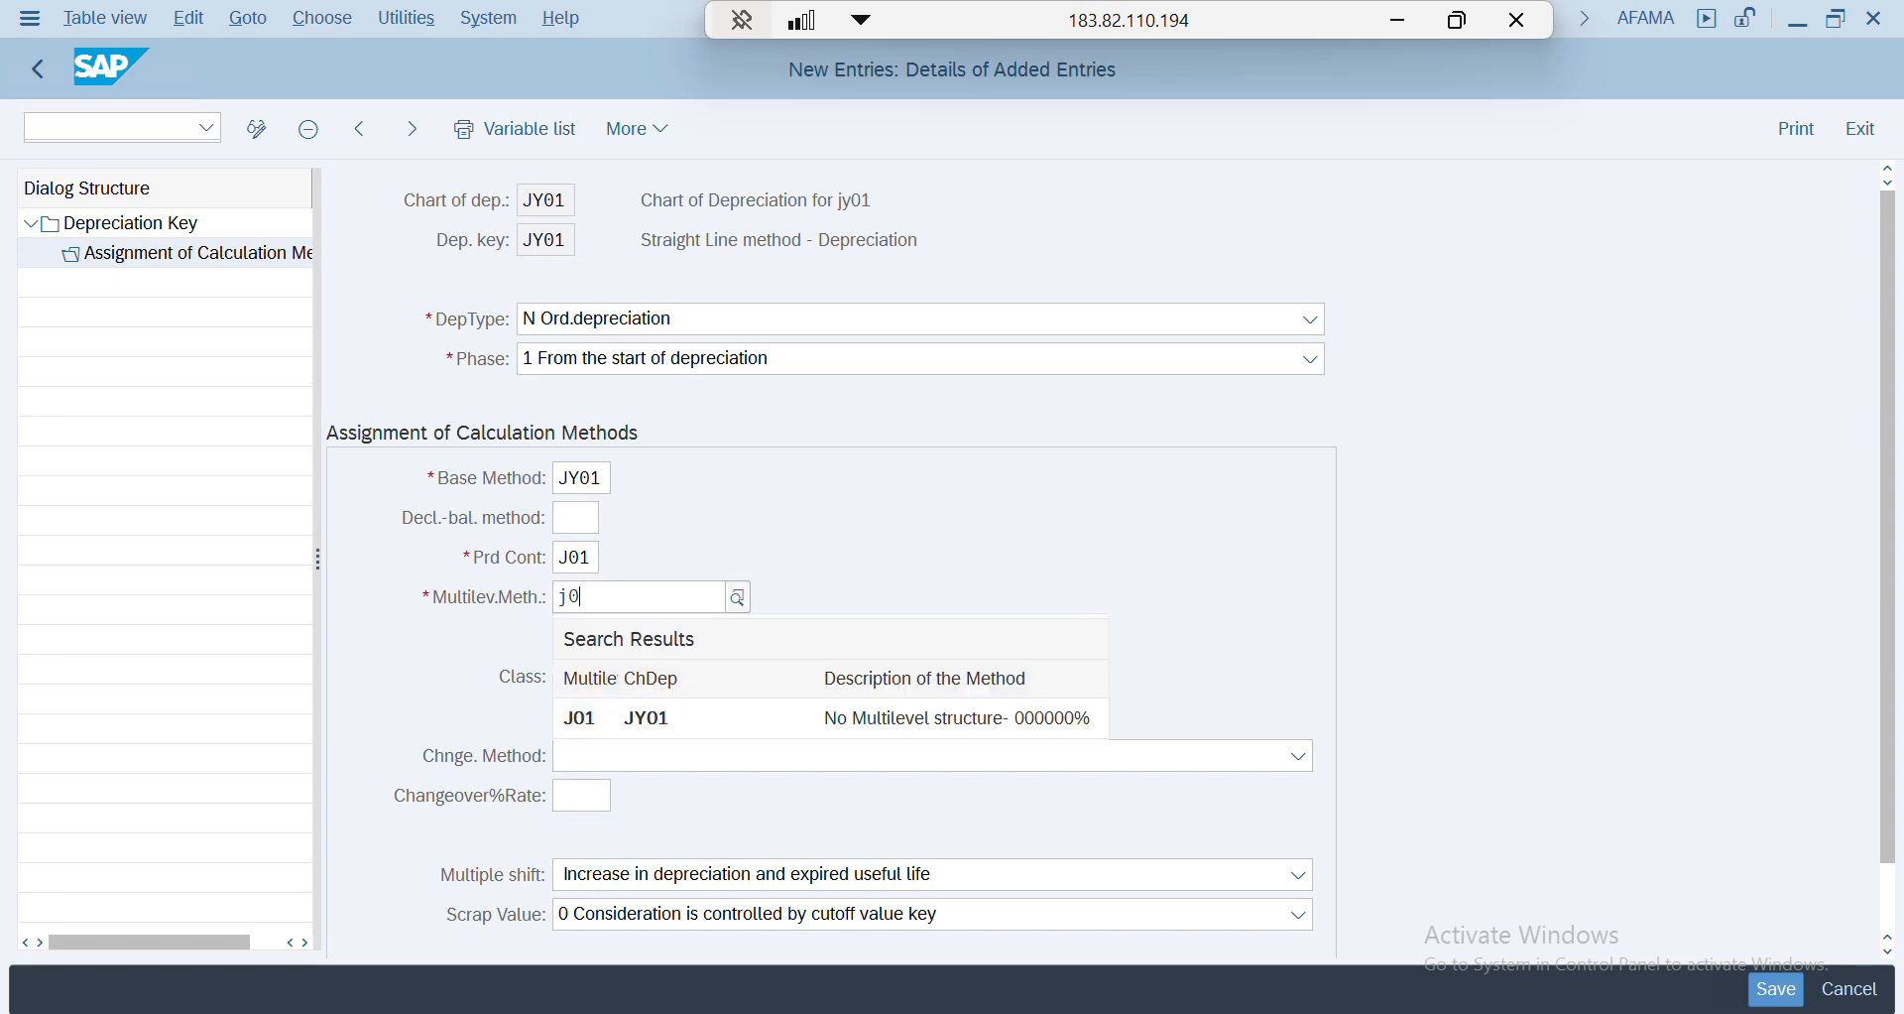
pyautogui.click(683, 730)
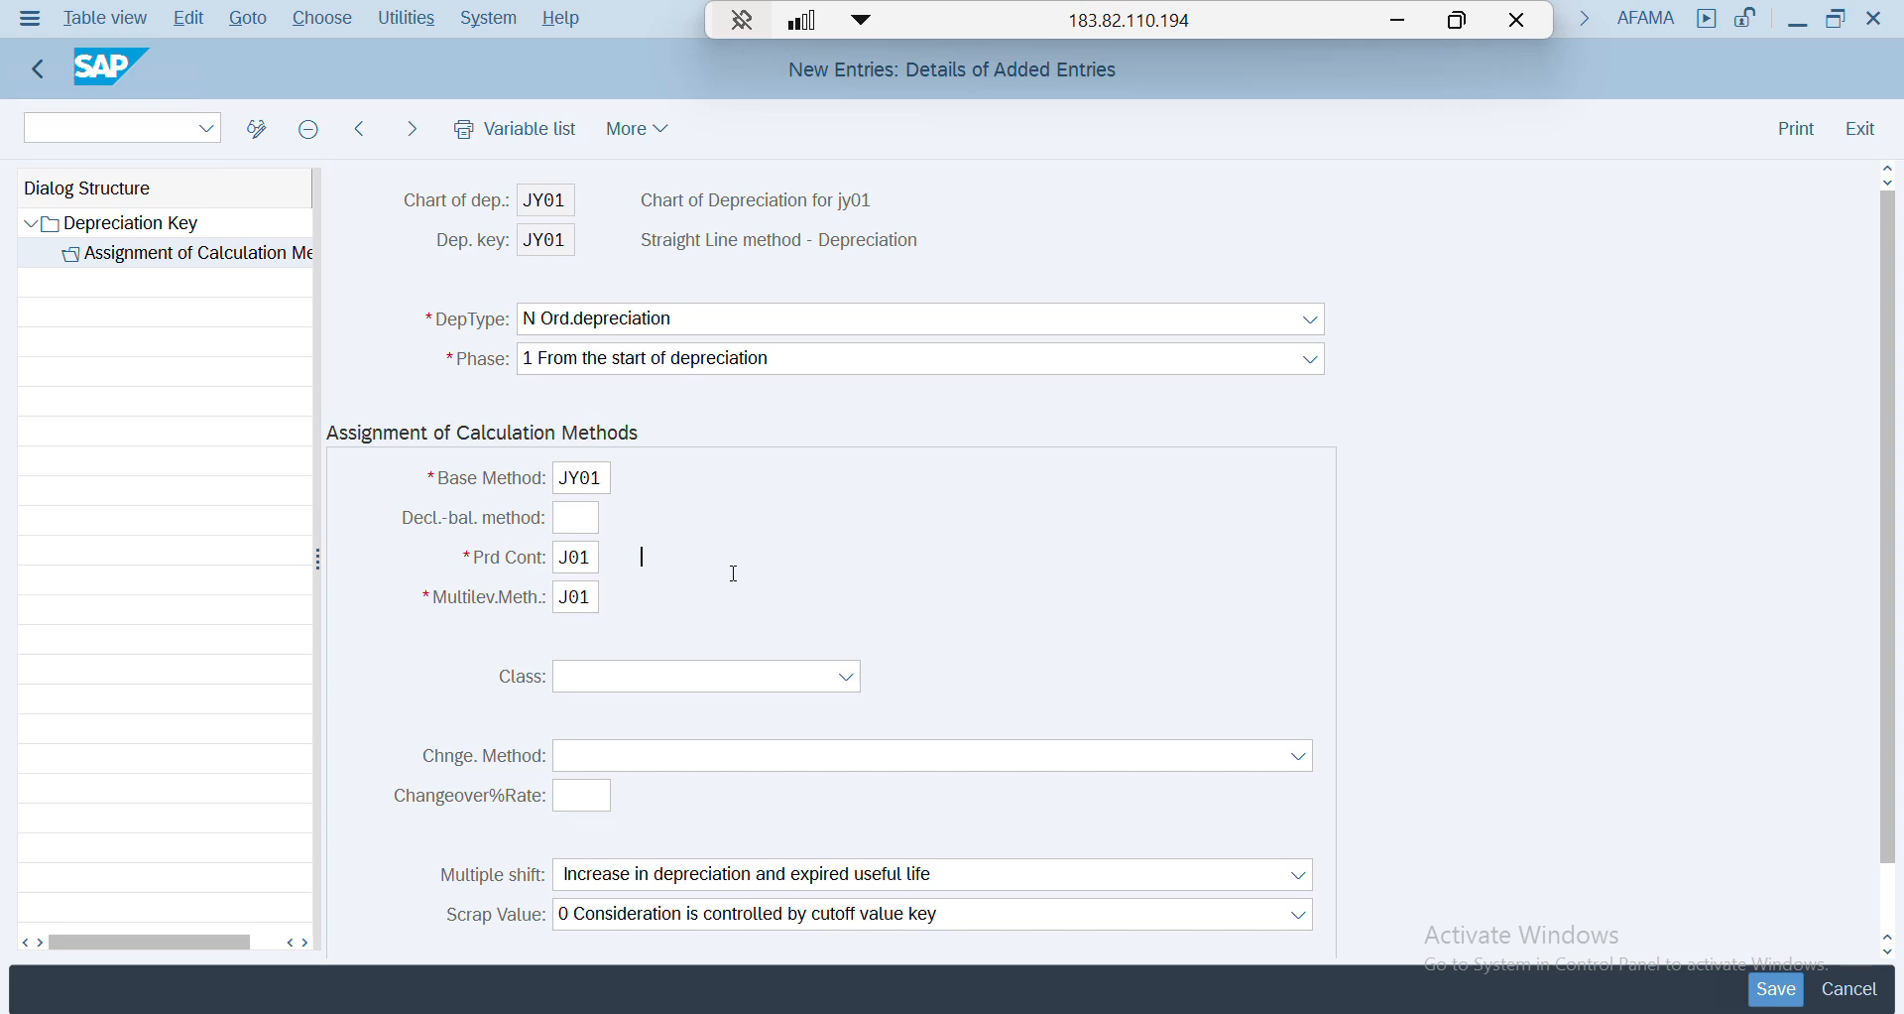
# - Set the class of the calculation method assignment to 1 Straight-line depreciation
pyautogui.click(723, 679)
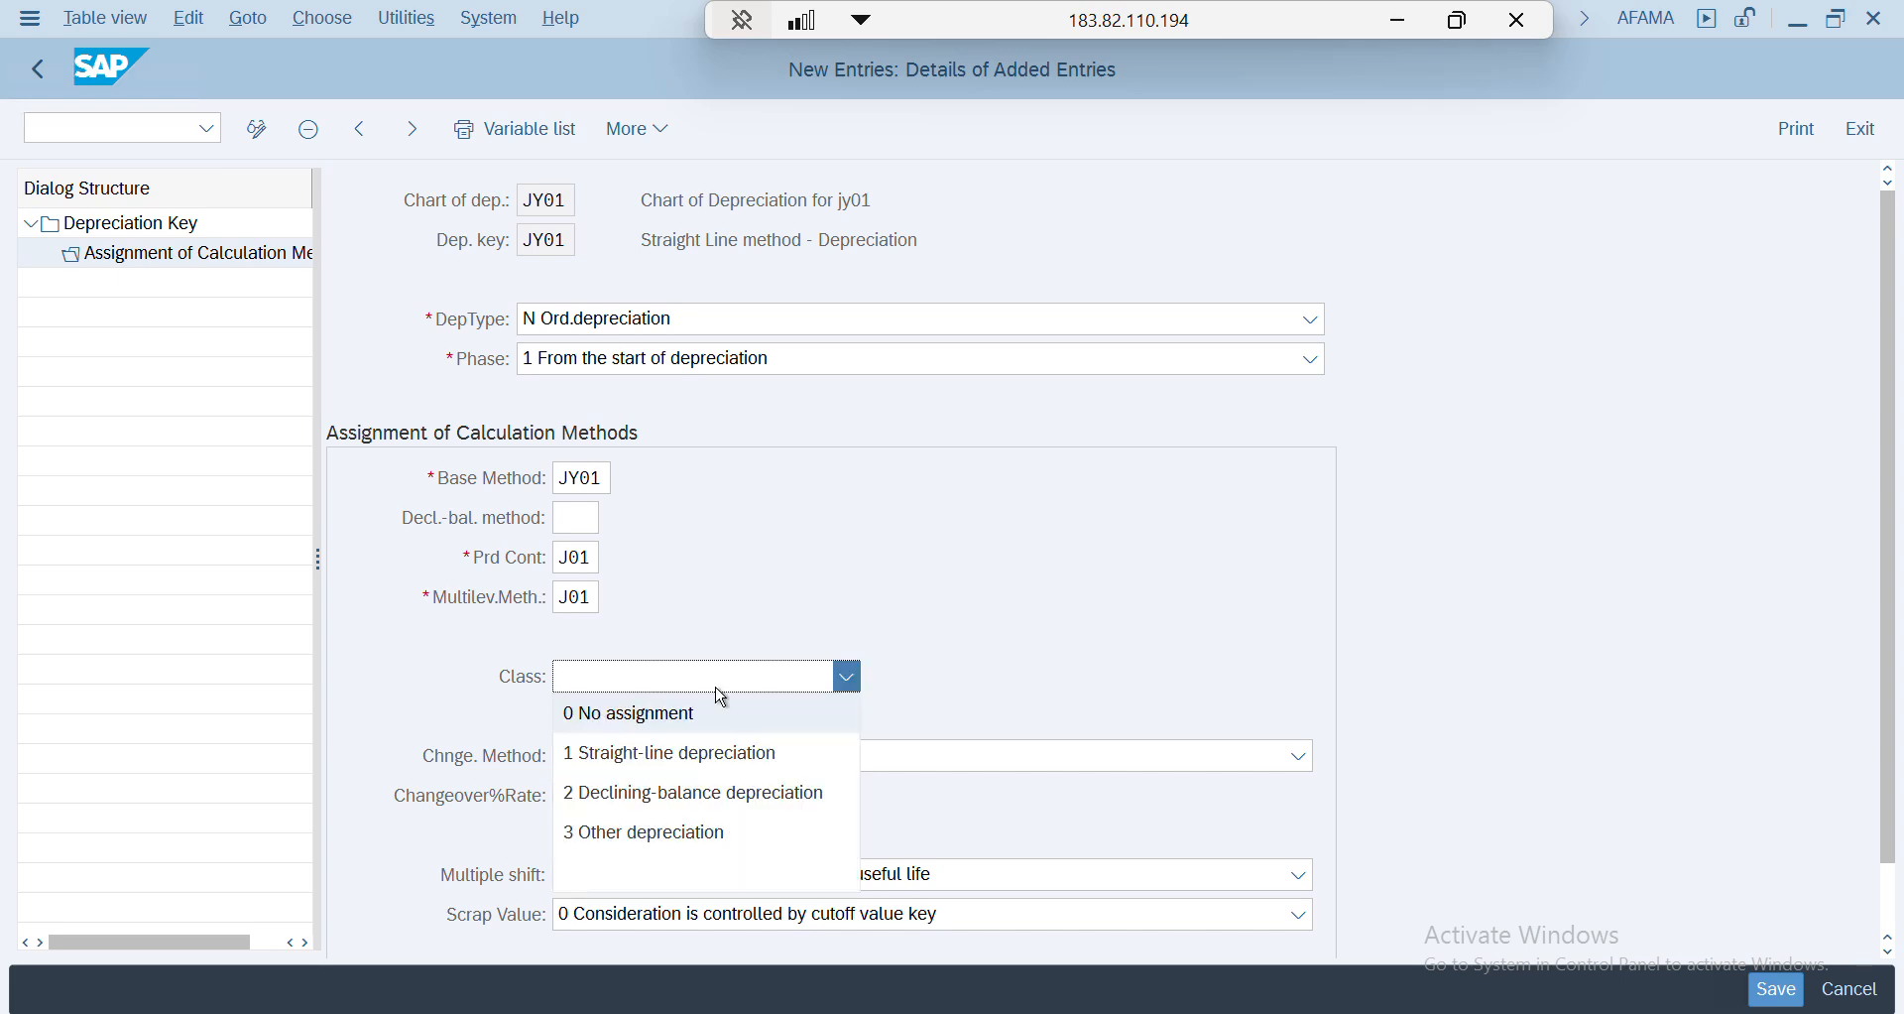
pyautogui.click(732, 767)
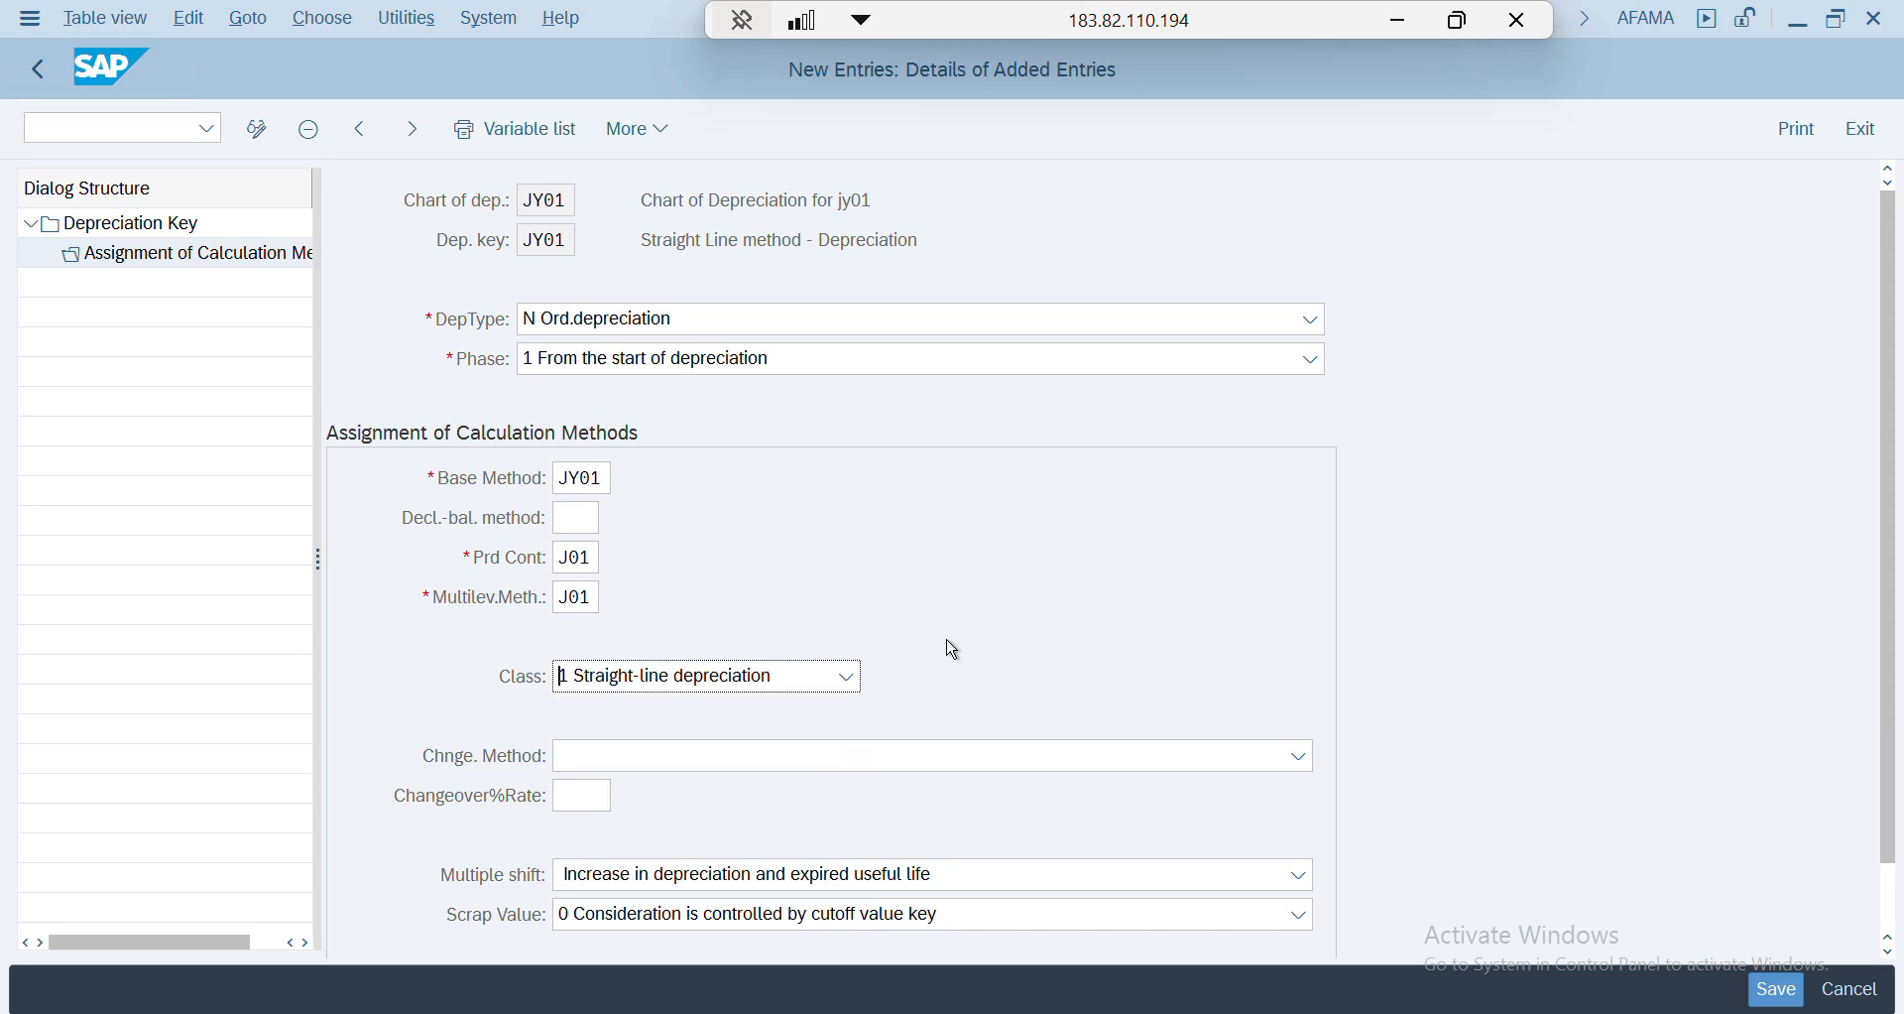
pyautogui.click(845, 679)
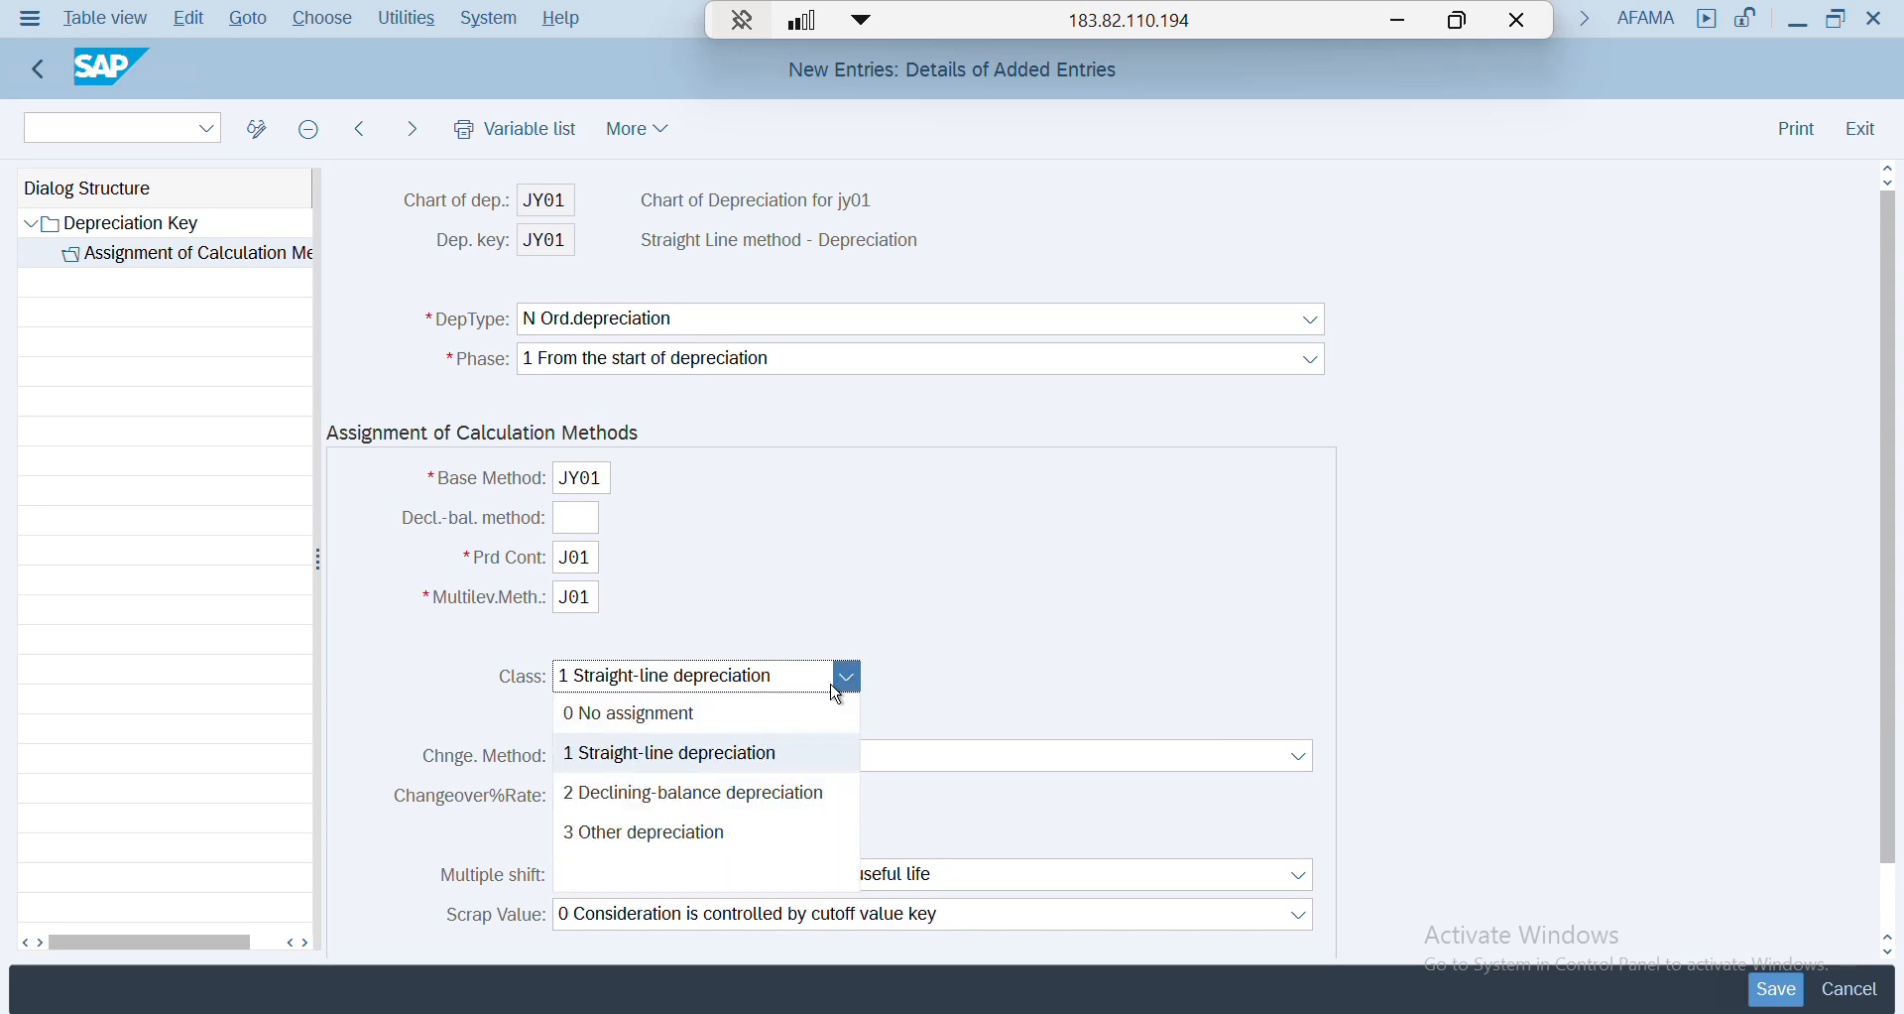
pyautogui.click(927, 660)
# - Set the changeover method to 0 No automatic changeover and go to the changeover percentage rate
pyautogui.scroll(-1, 952, 694)
pyautogui.scroll(-2, 968, 706)
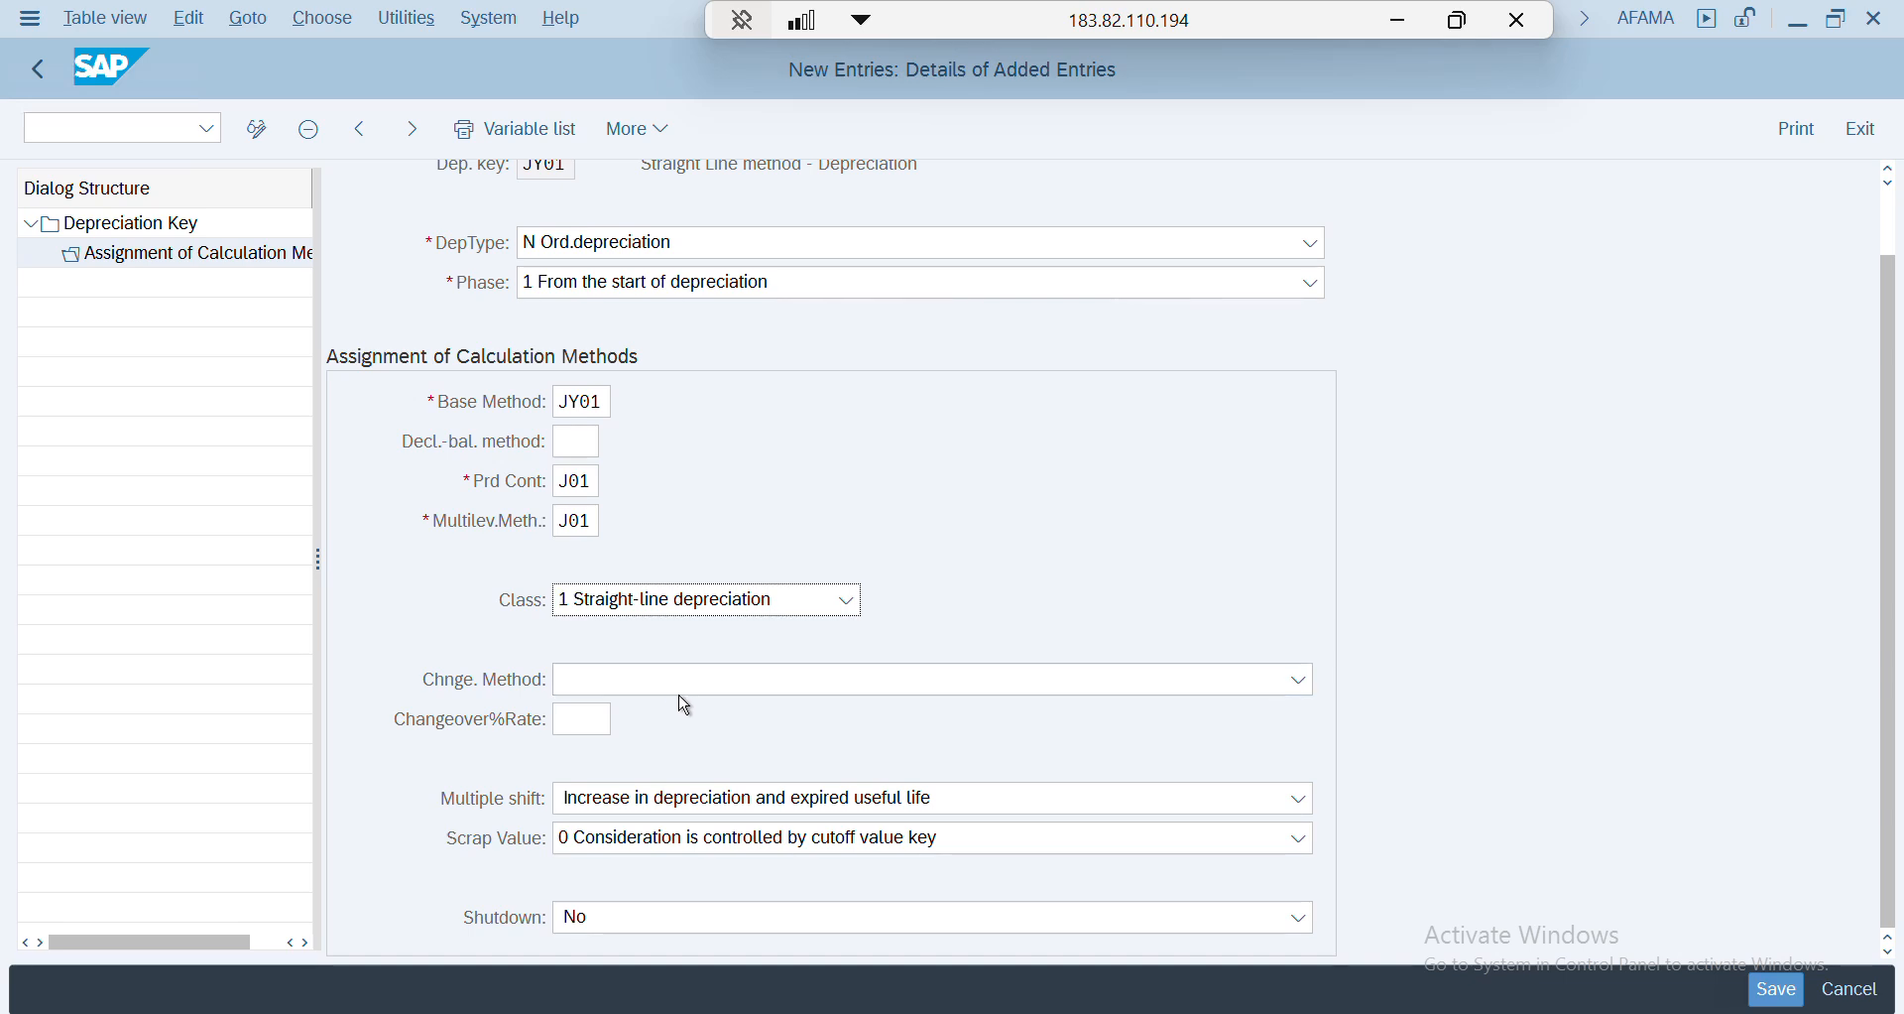
pyautogui.click(681, 693)
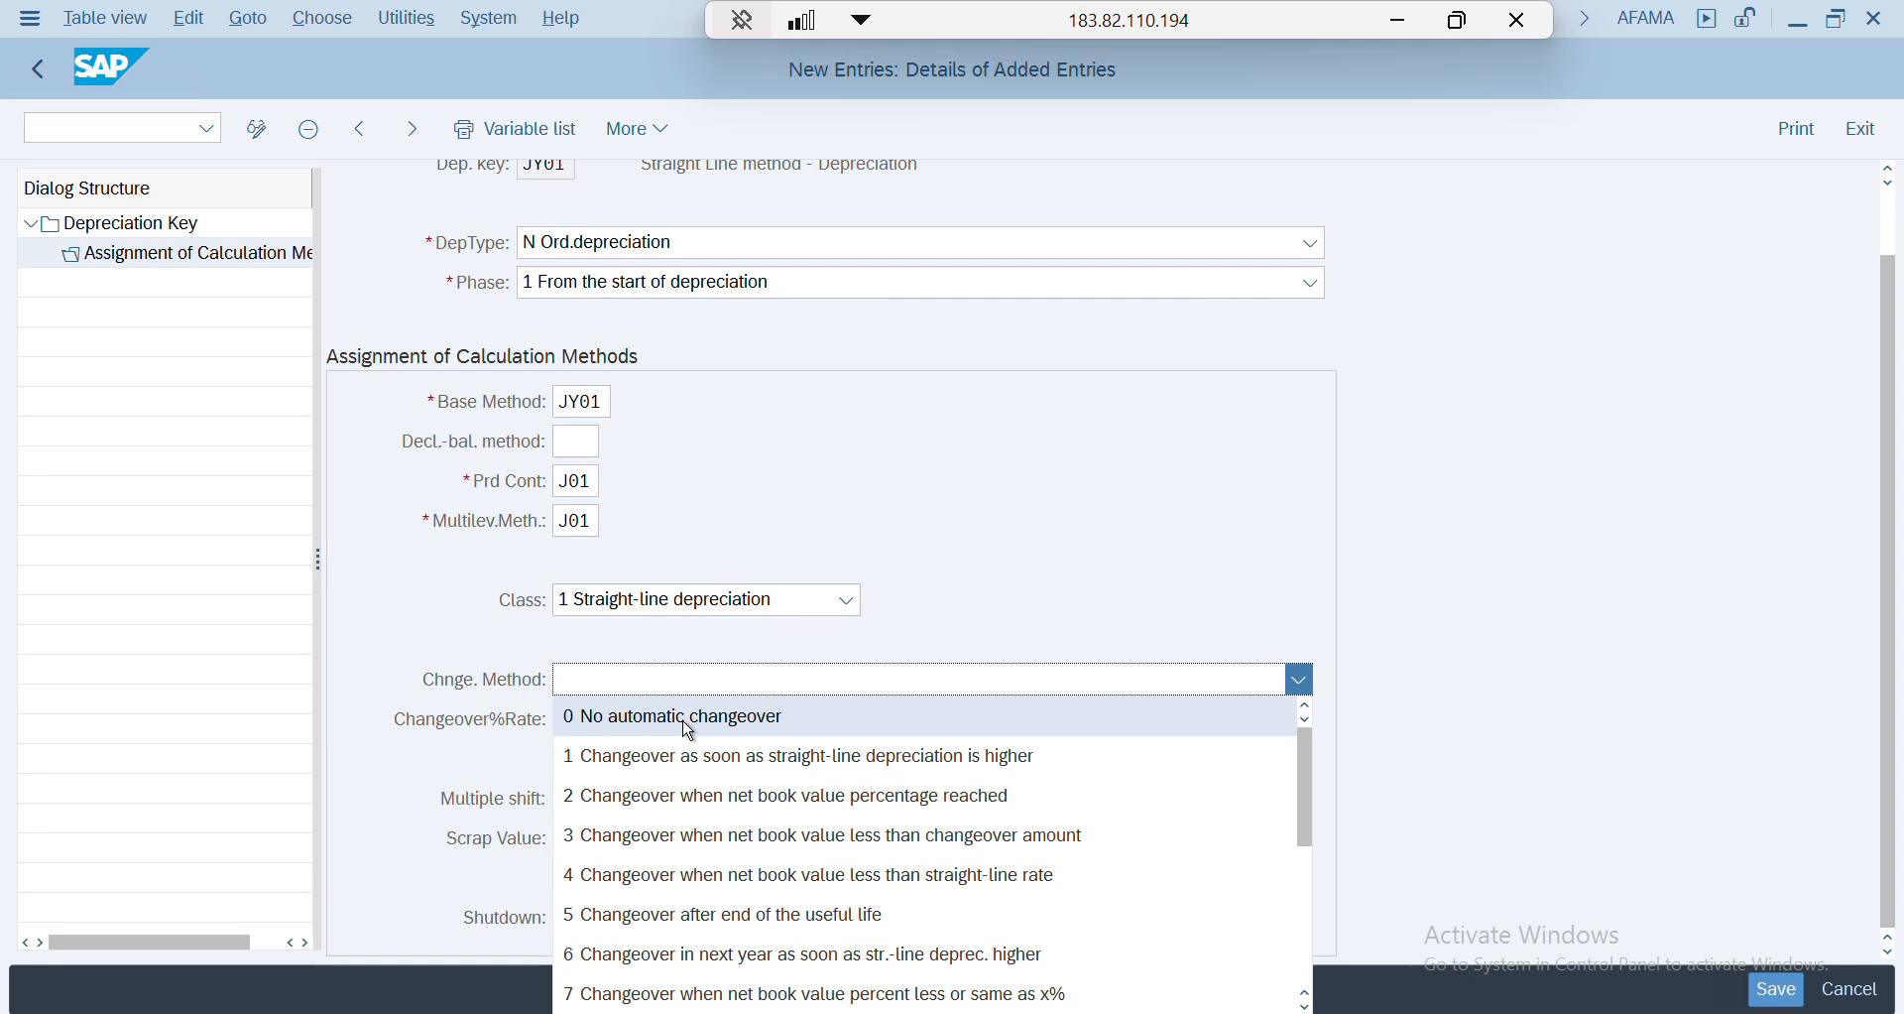
pyautogui.click(692, 732)
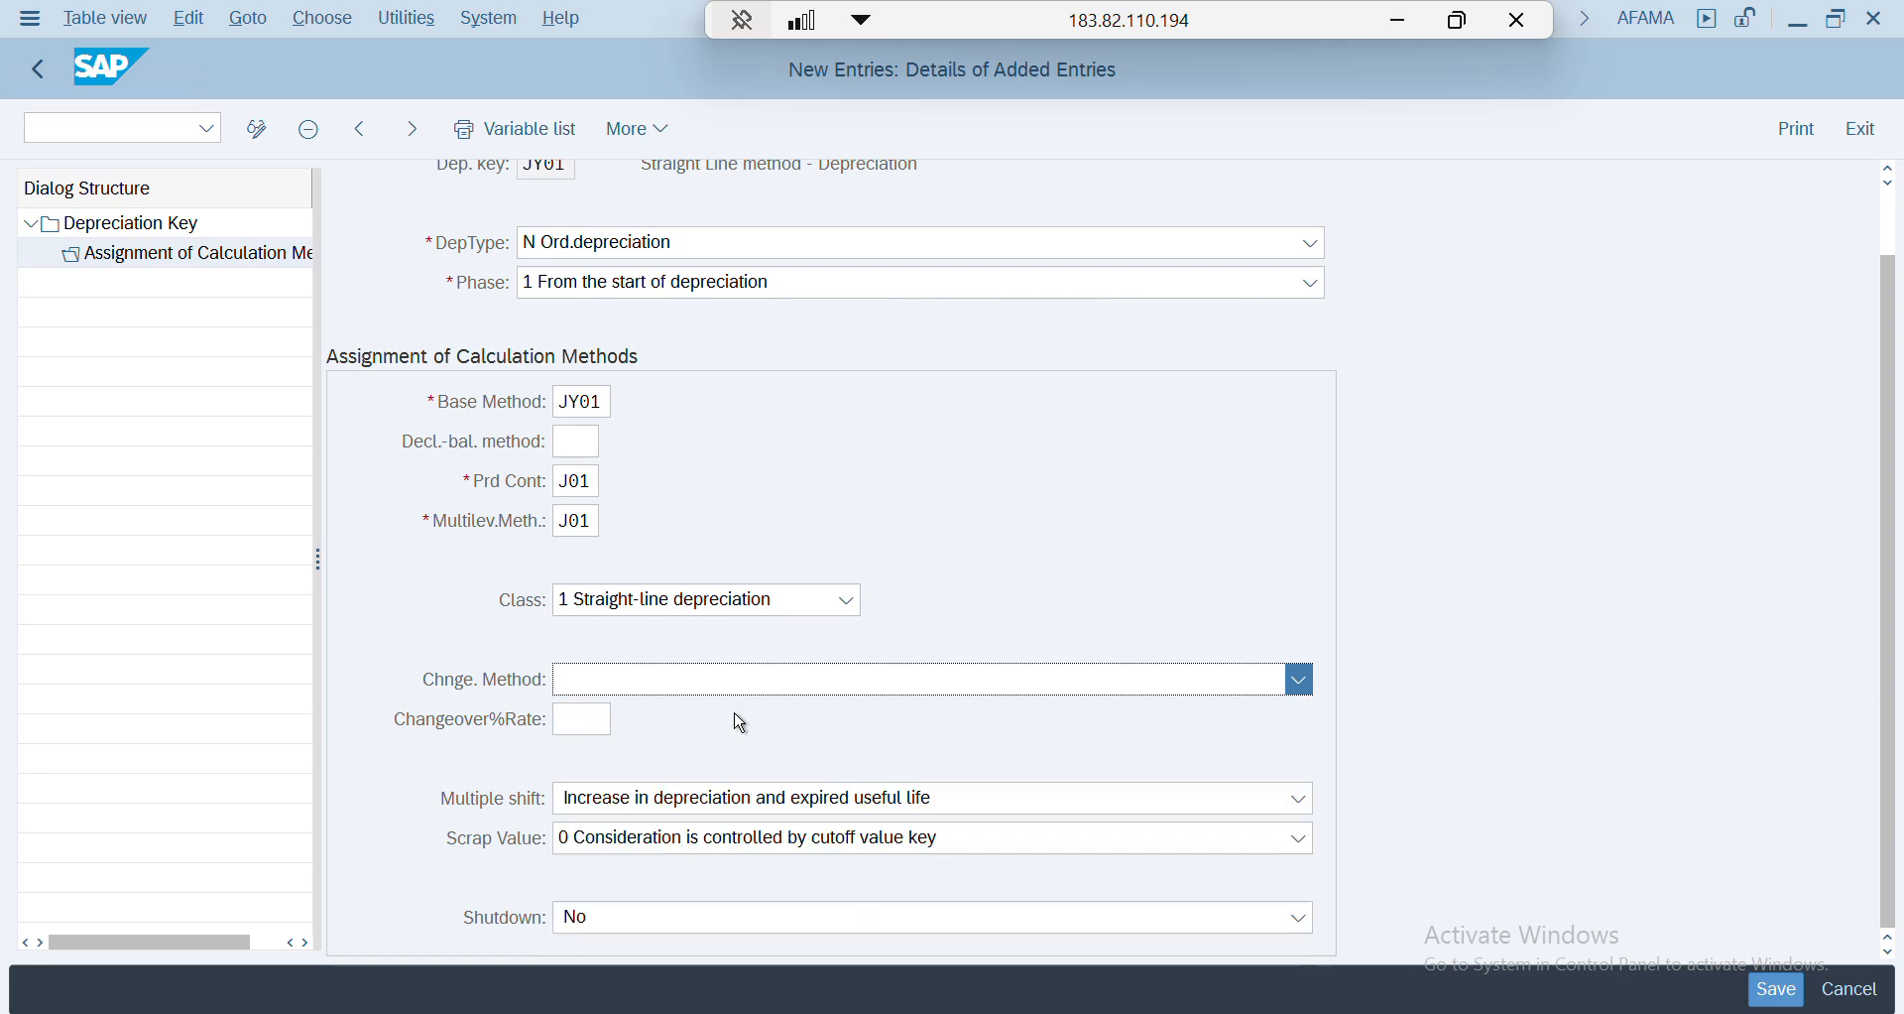
pyautogui.click(580, 721)
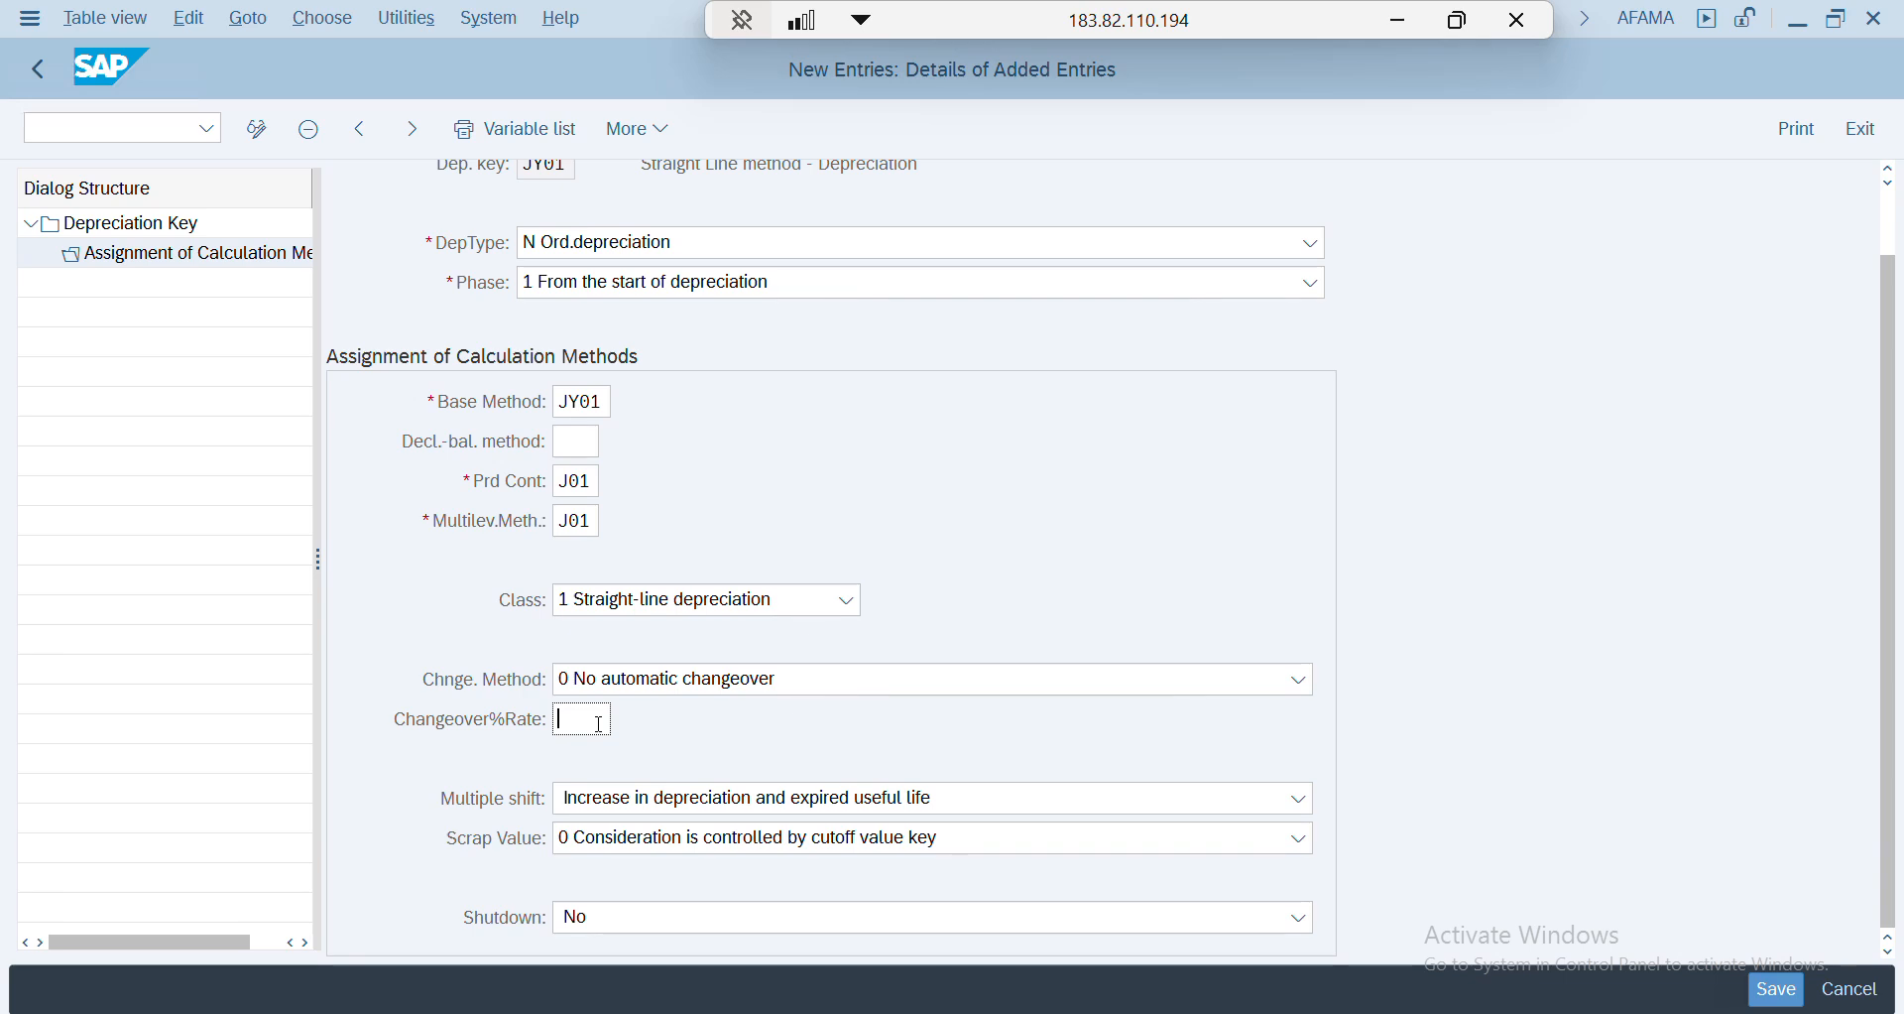
pyautogui.write('0.0')
pyautogui.press('Return')
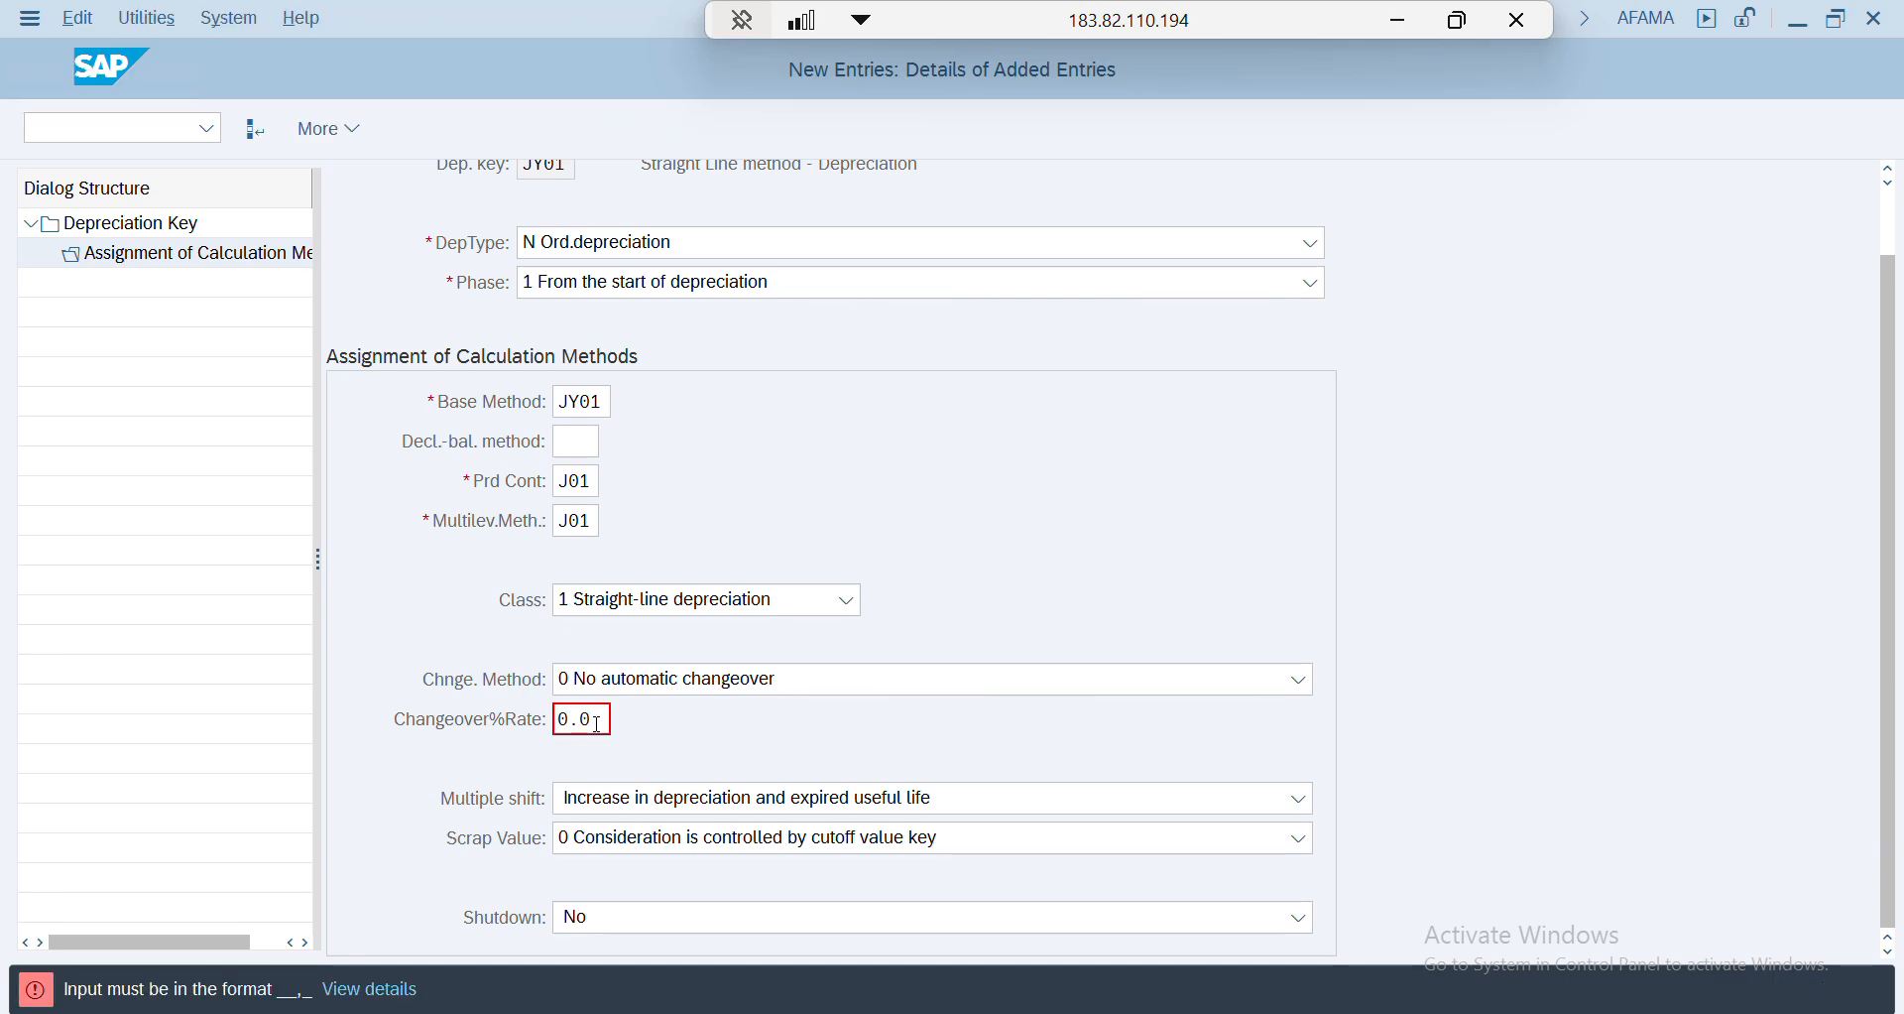
pyautogui.doubleClick(553, 730)
pyautogui.press('BackSpace')
pyautogui.press('Return')
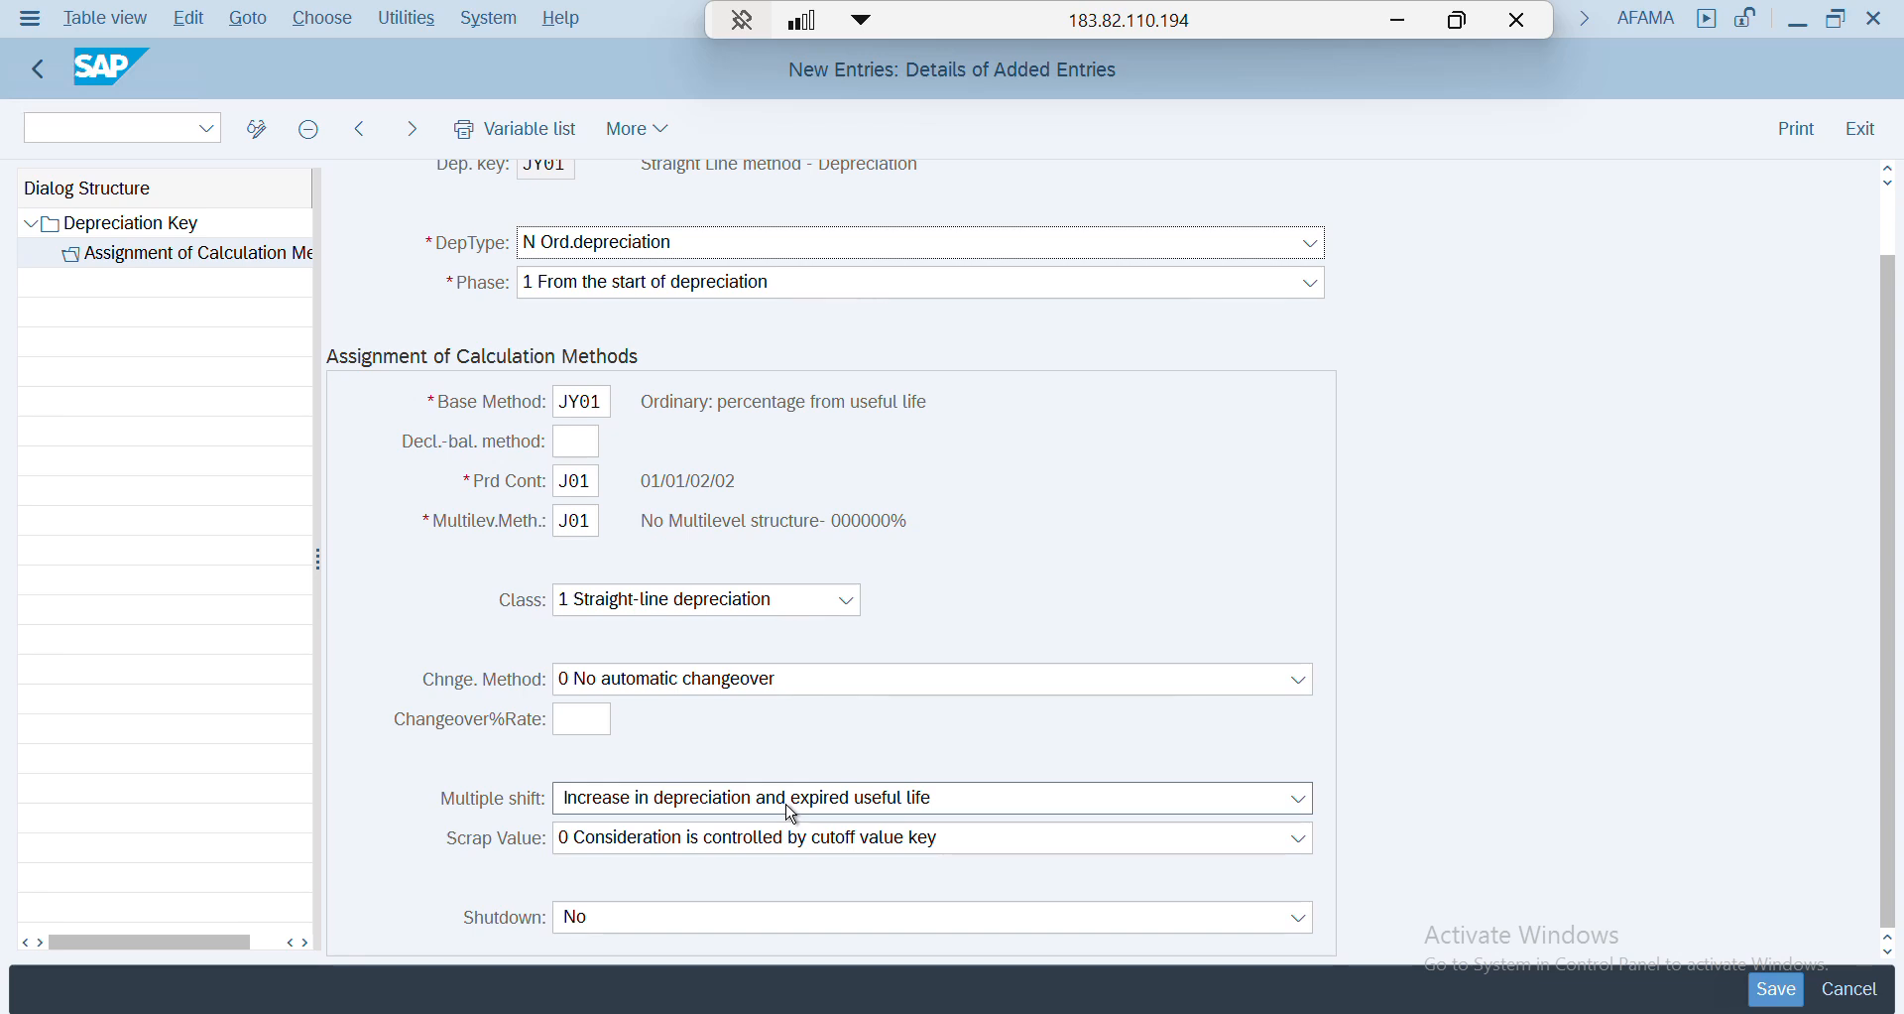
# - Set the scrap value treatment to 3 Cutoff value is ignored and shutdown to X Yes for the calculation method assignment
pyautogui.click(739, 807)
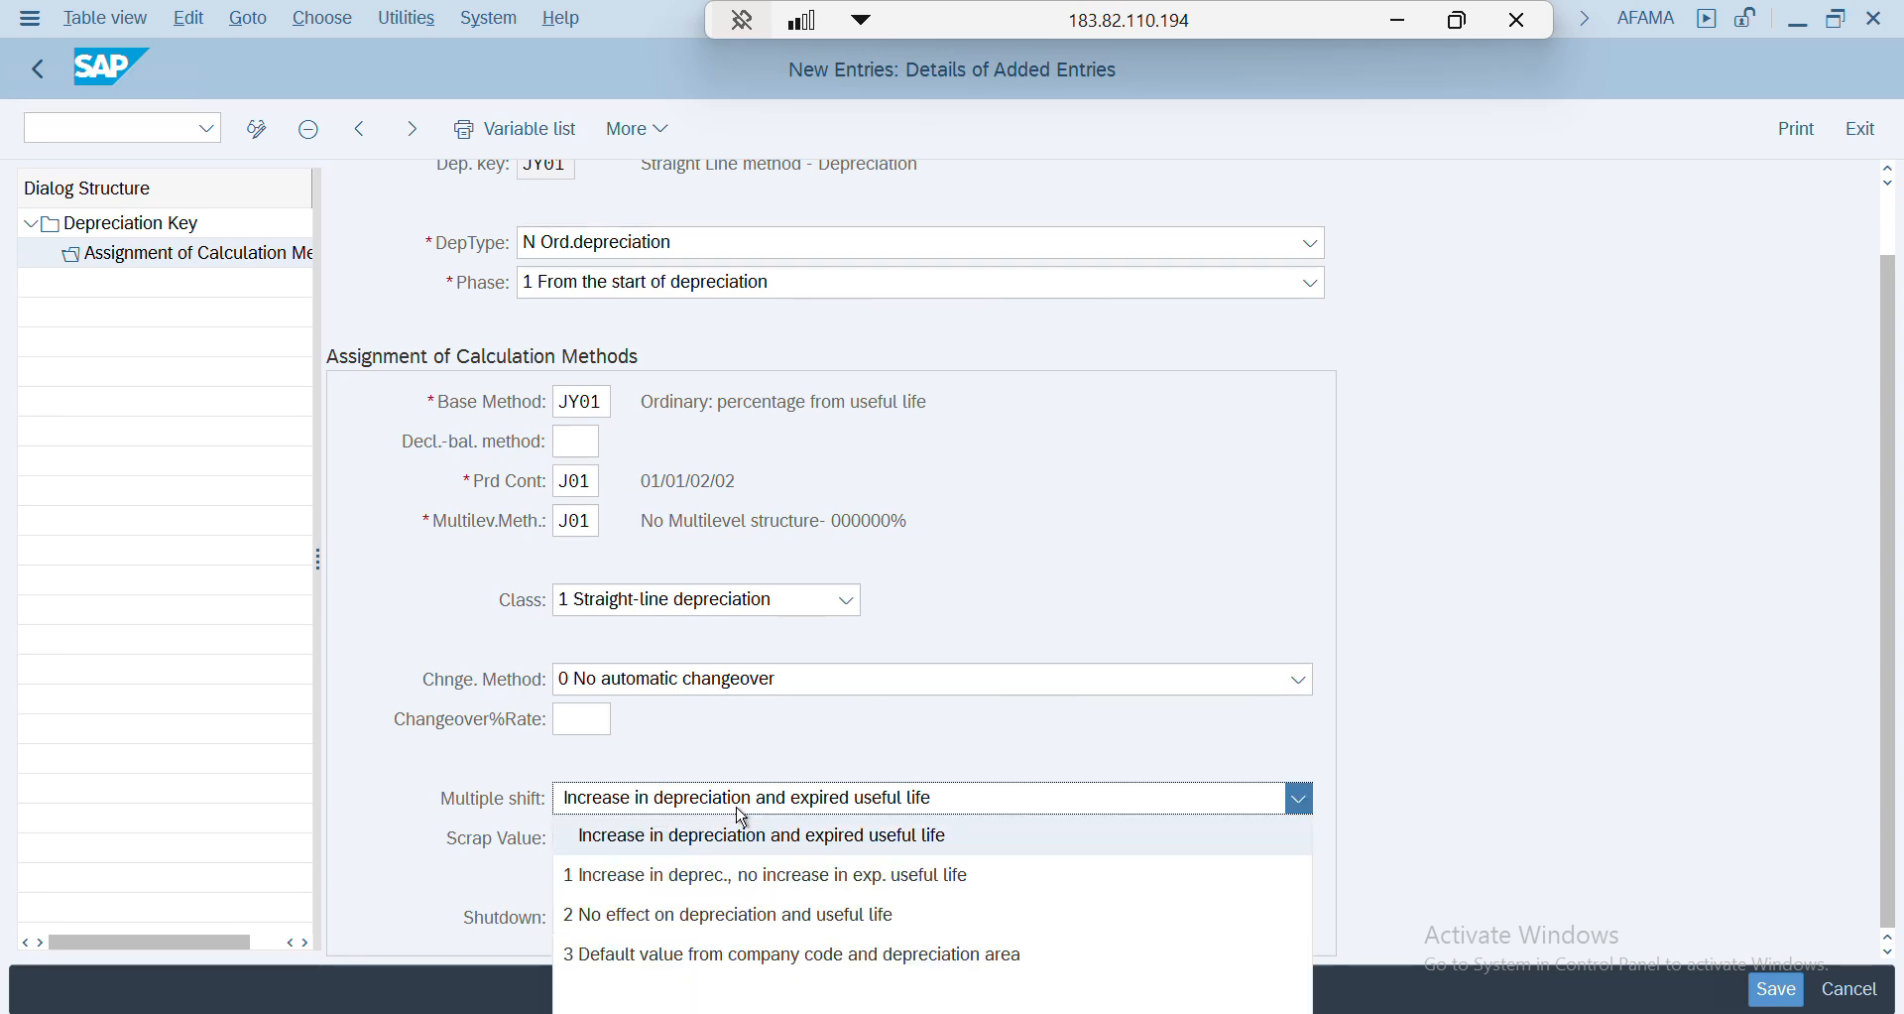
pyautogui.click(1021, 759)
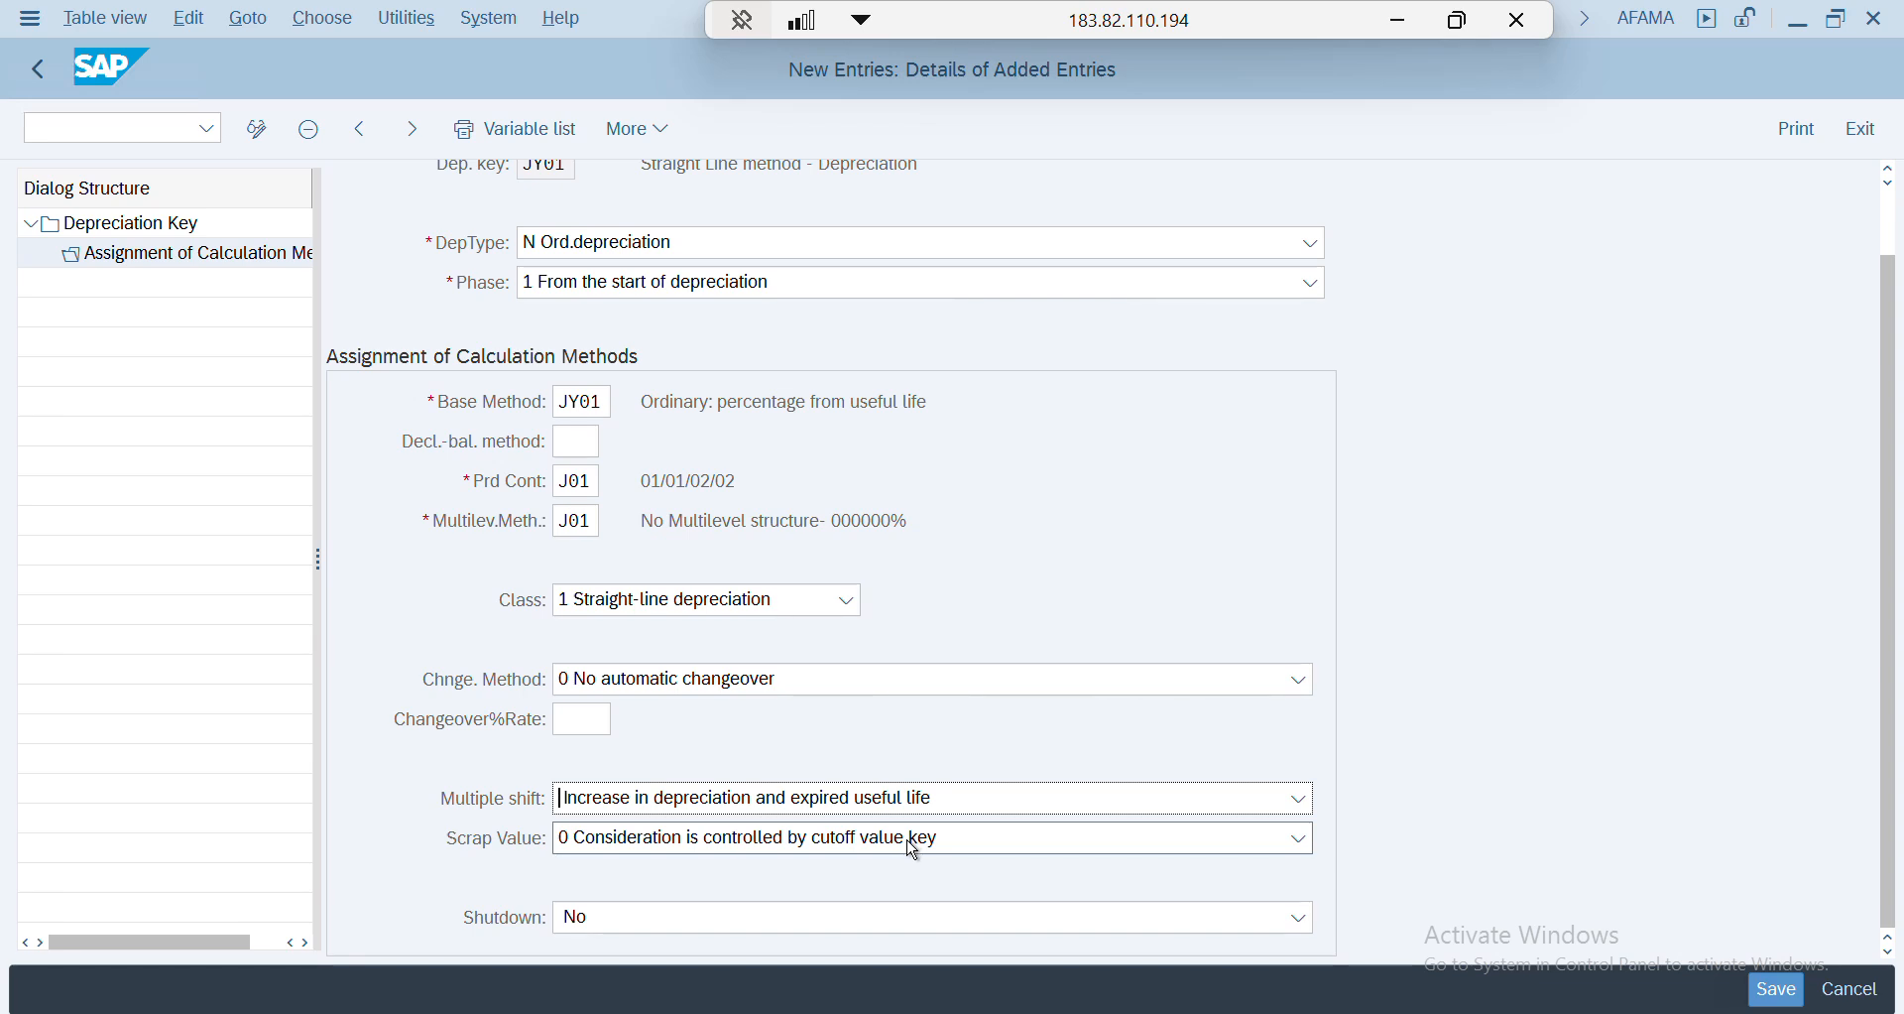
pyautogui.click(913, 851)
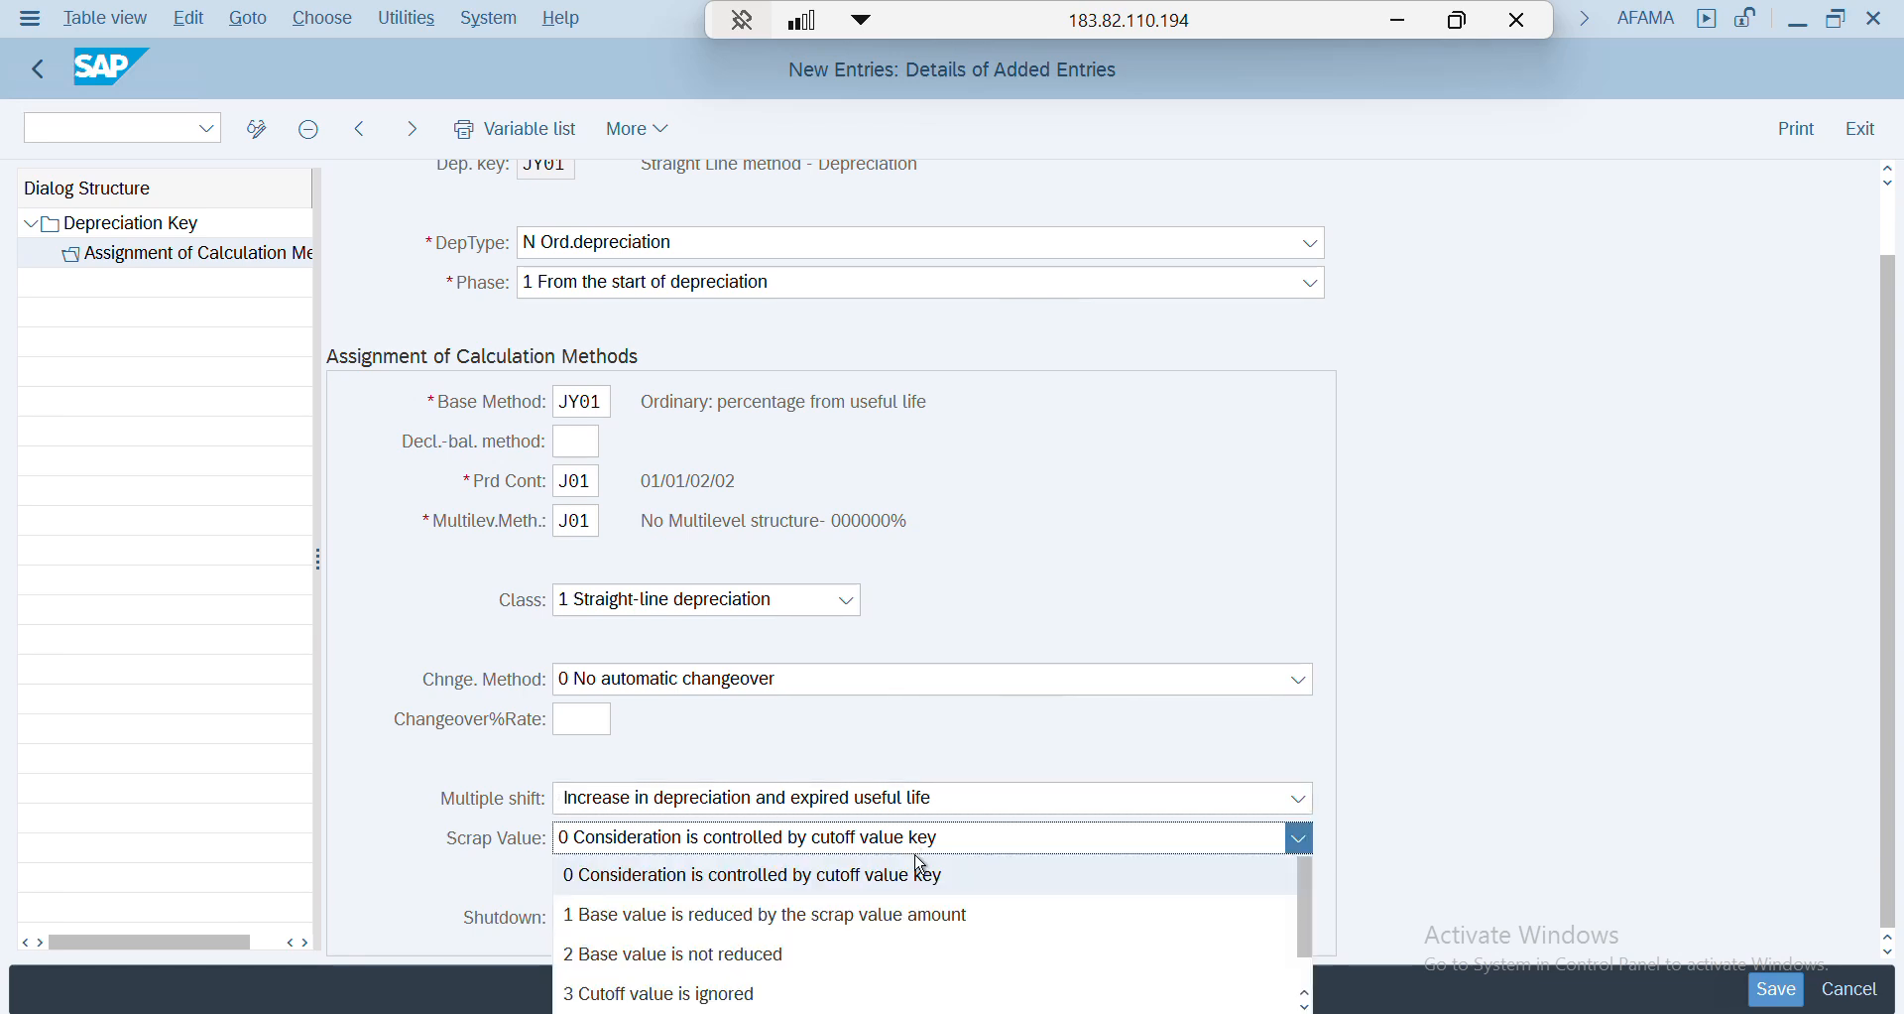
pyautogui.click(737, 996)
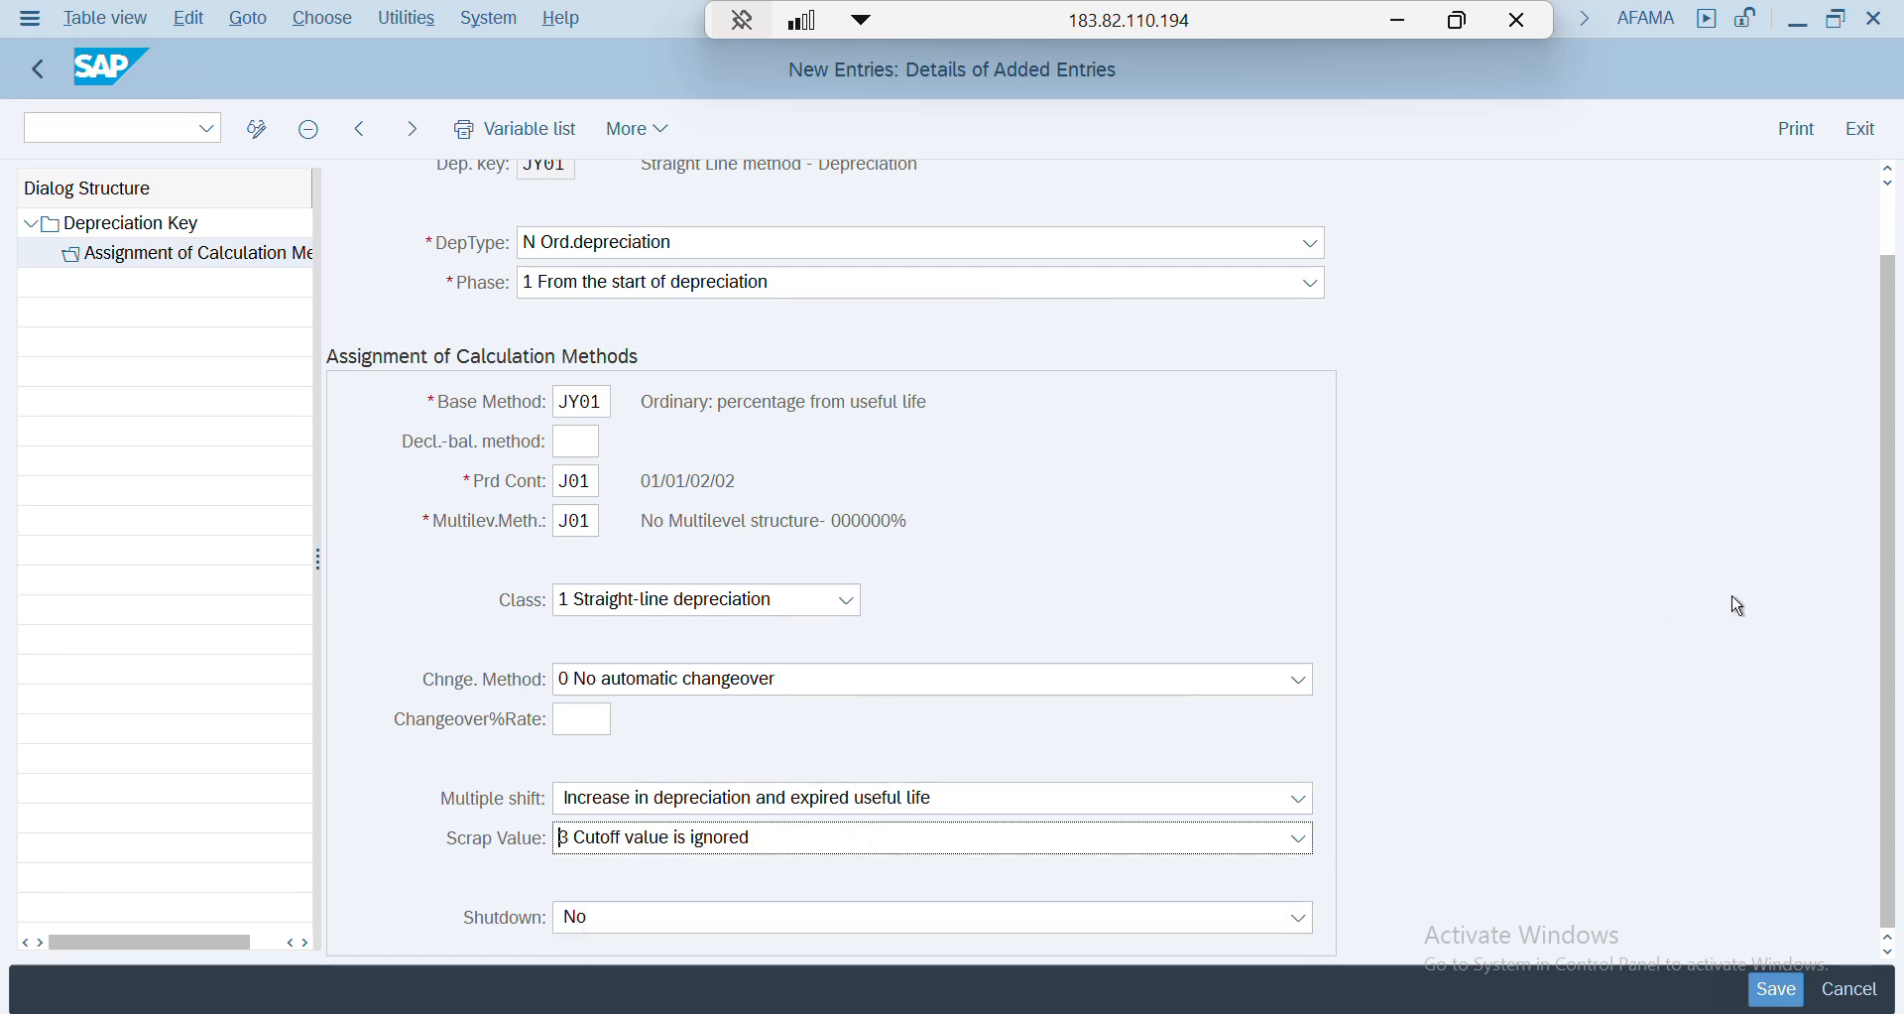
pyautogui.click(706, 922)
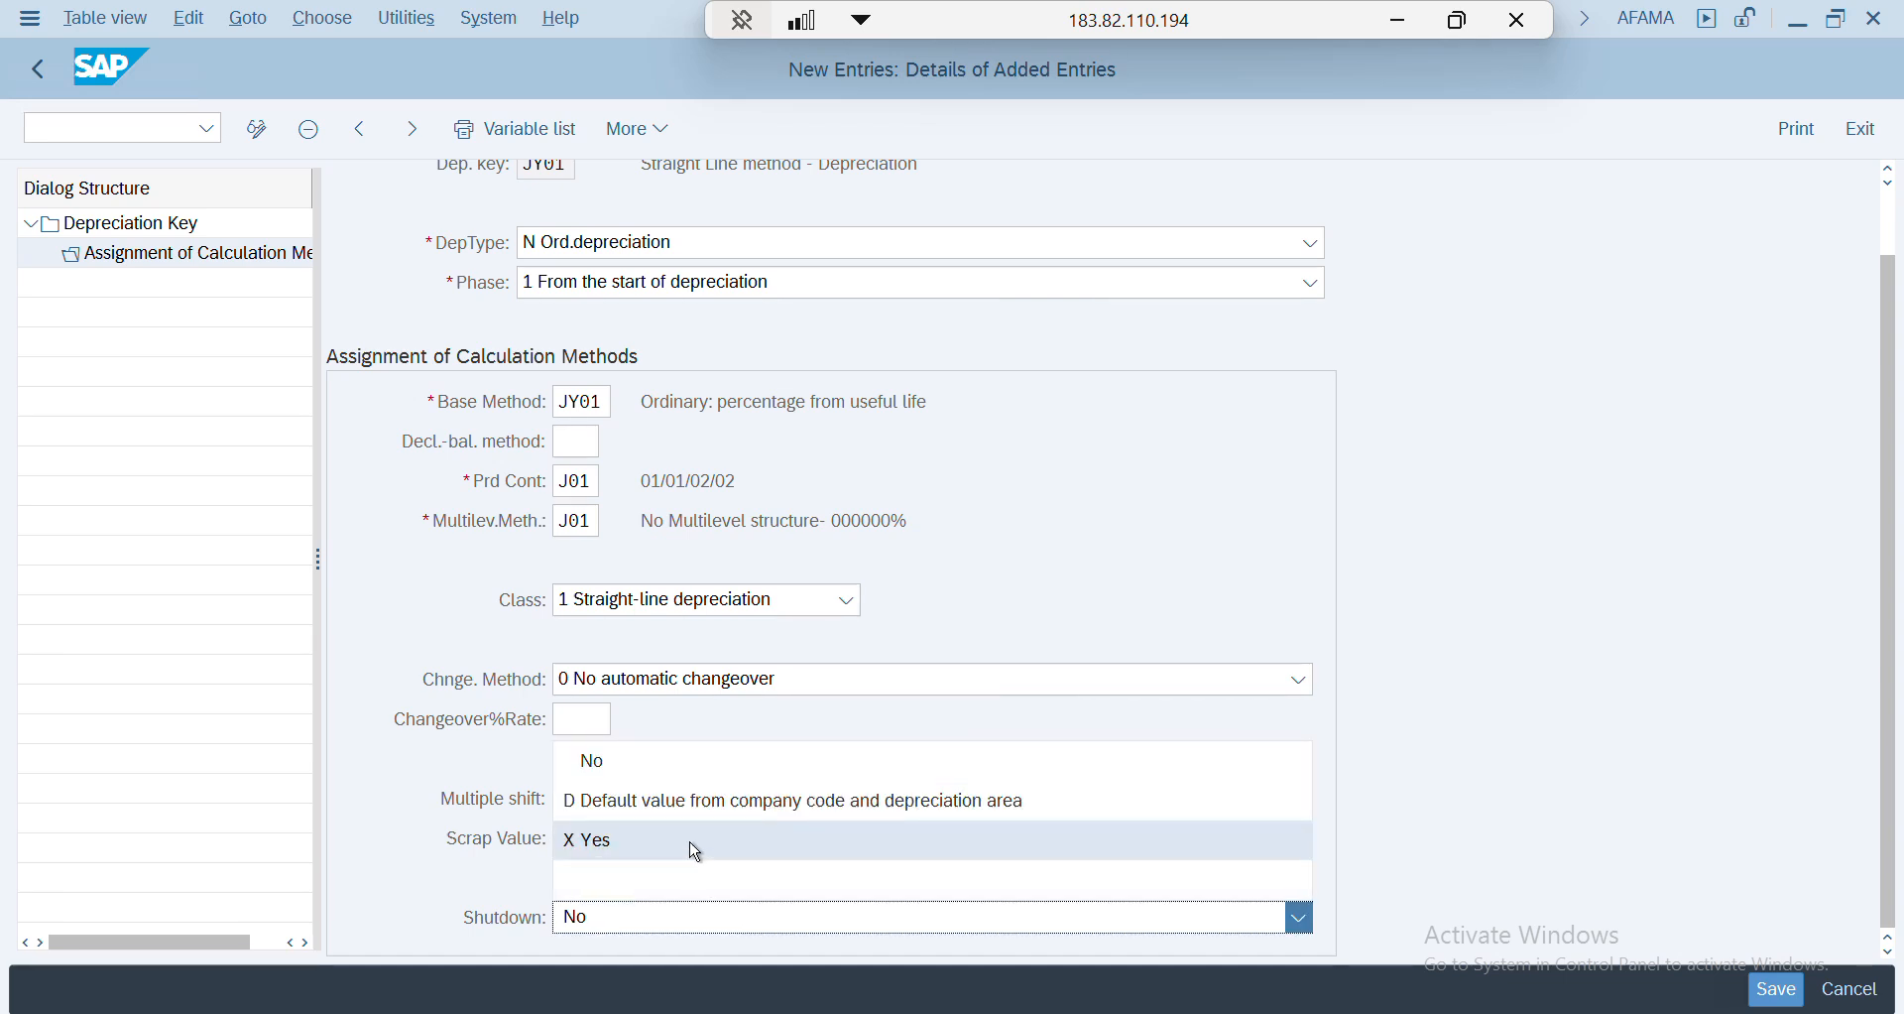
pyautogui.click(692, 845)
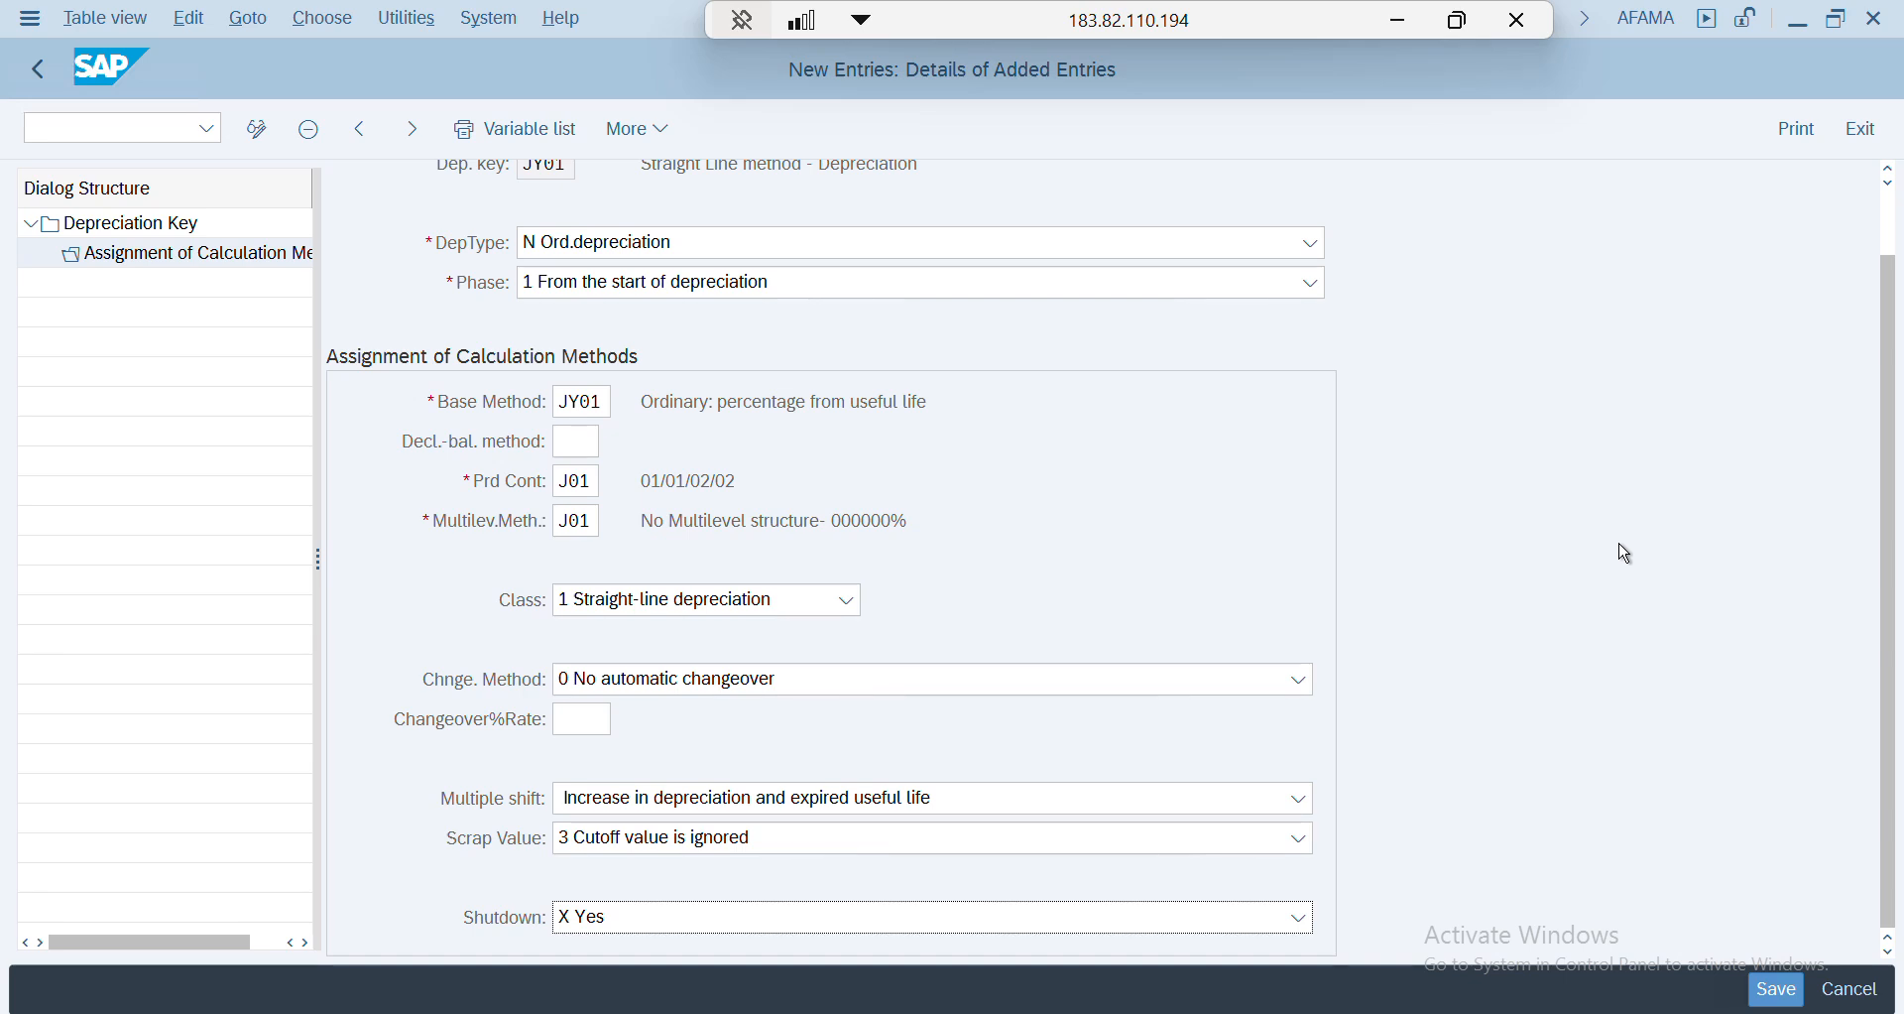
# - Check the completed calculation method assignment of depreciation key JY01 and save it
pyautogui.scroll(2, 1617, 565)
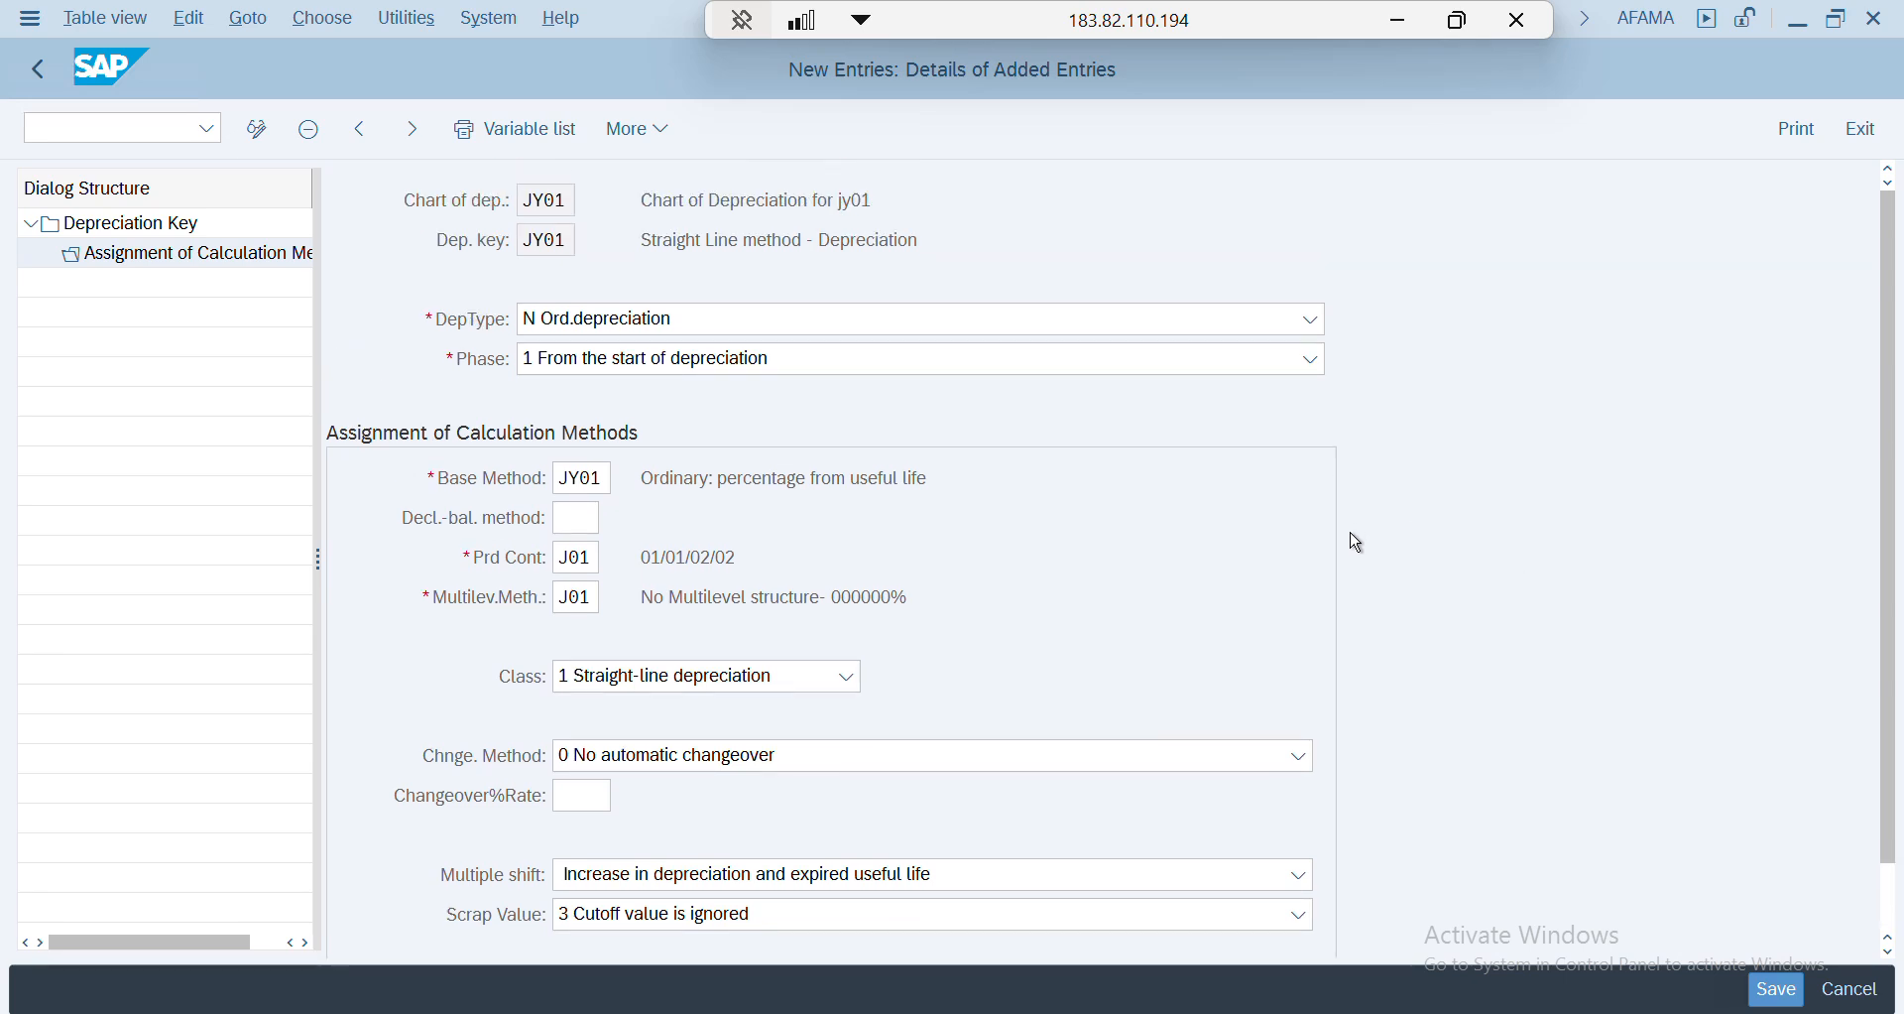
pyautogui.scroll(-2, 1358, 537)
pyautogui.scroll(2, 1358, 542)
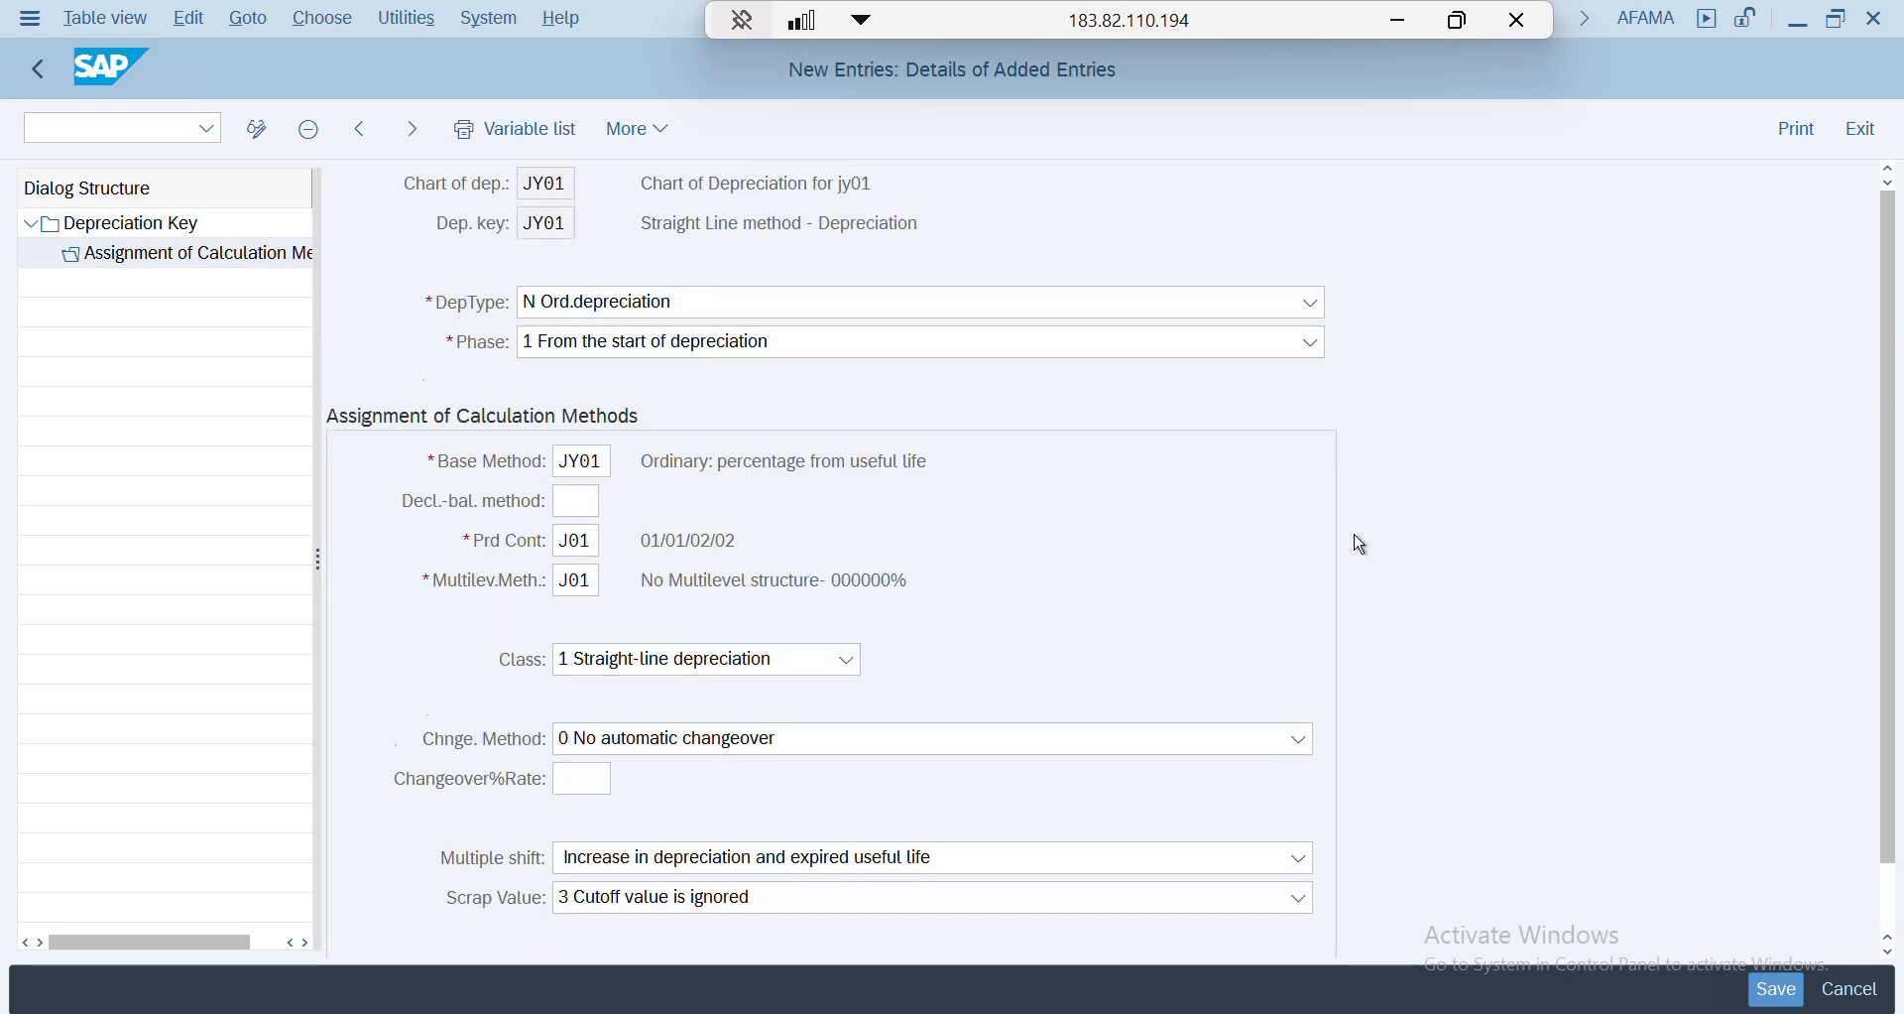
pyautogui.click(1776, 989)
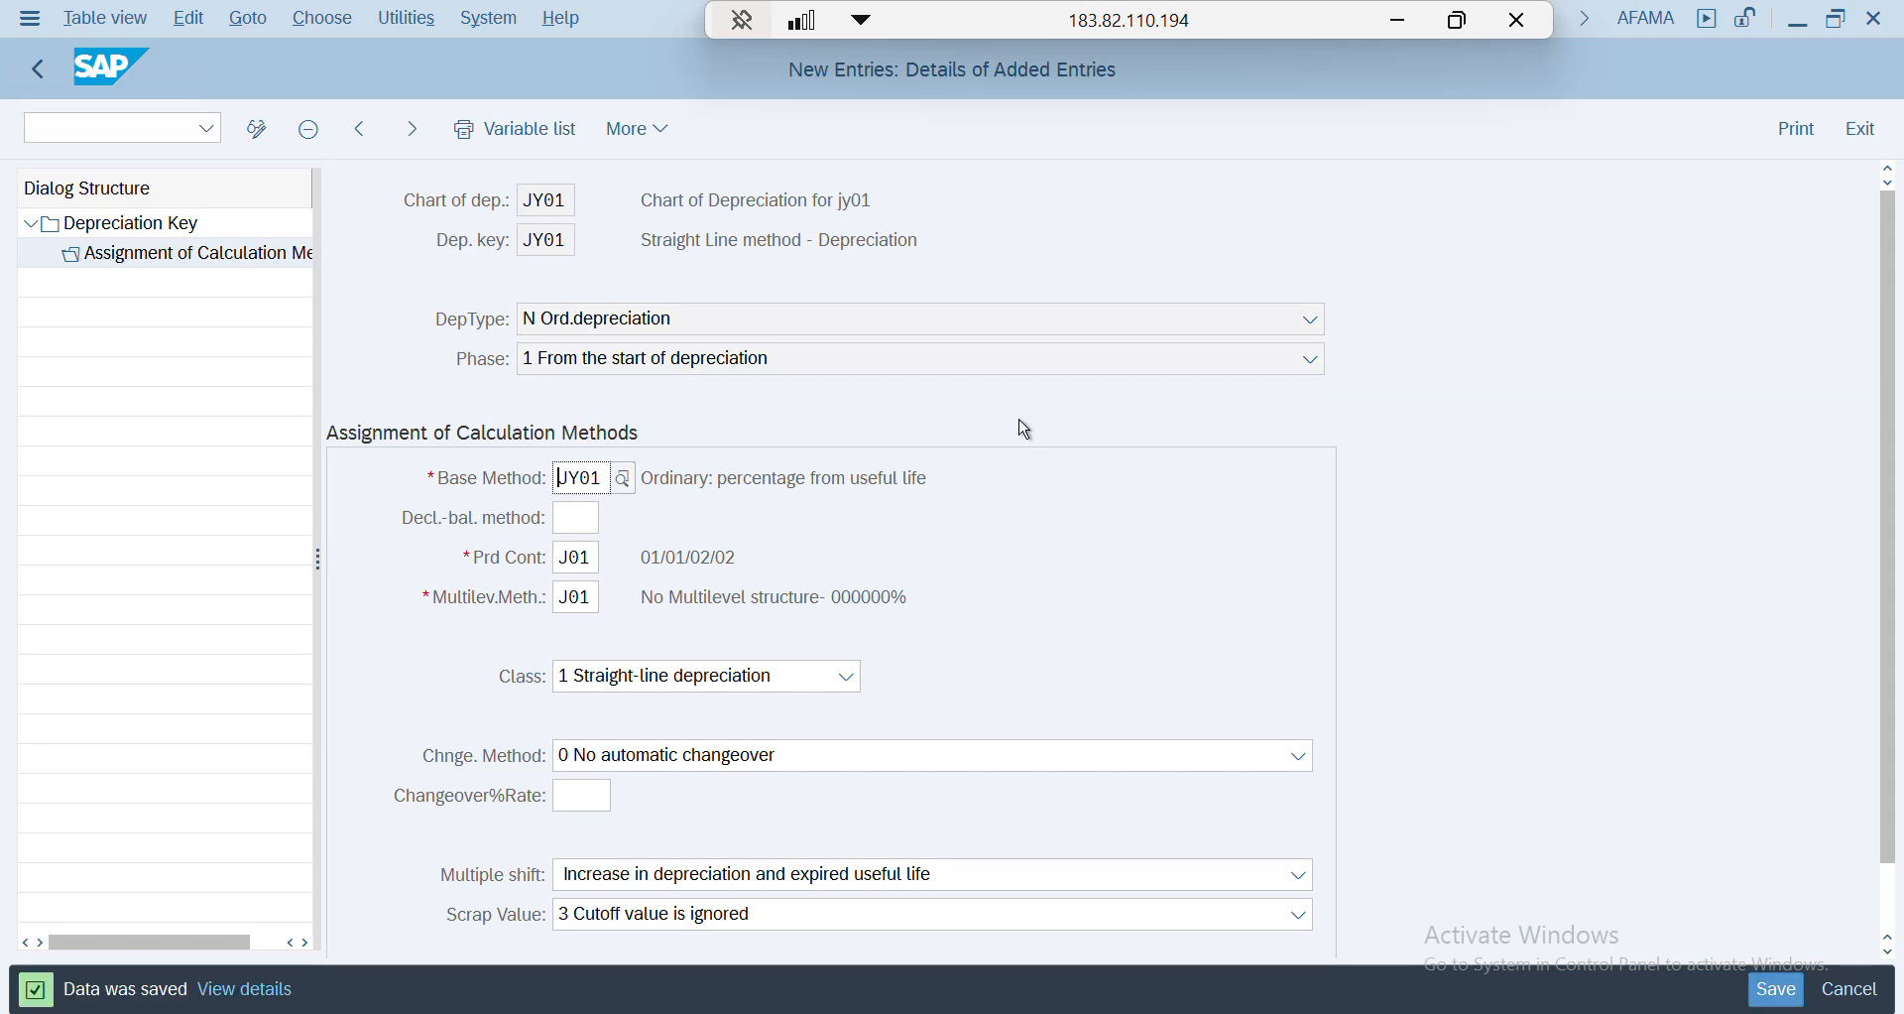
# - Return to the header details of depreciation key JY01 and save the key
pyautogui.click(38, 69)
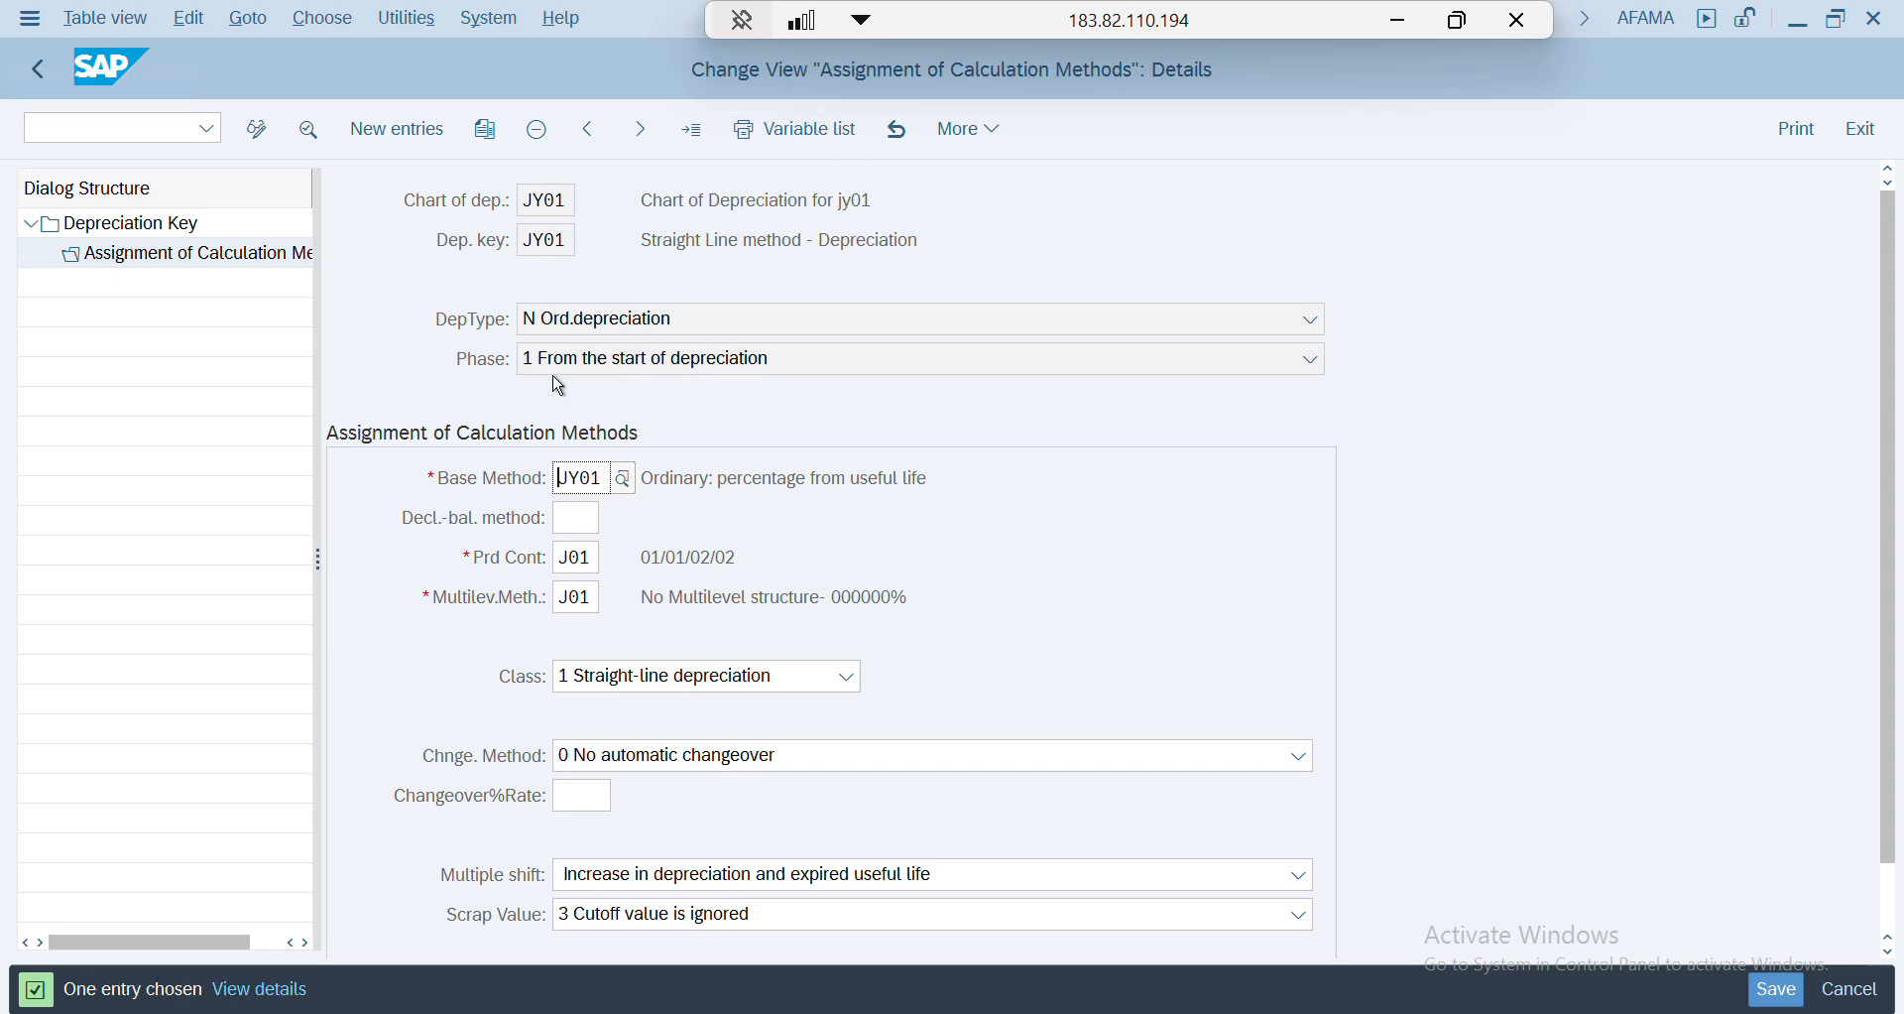
pyautogui.click(124, 230)
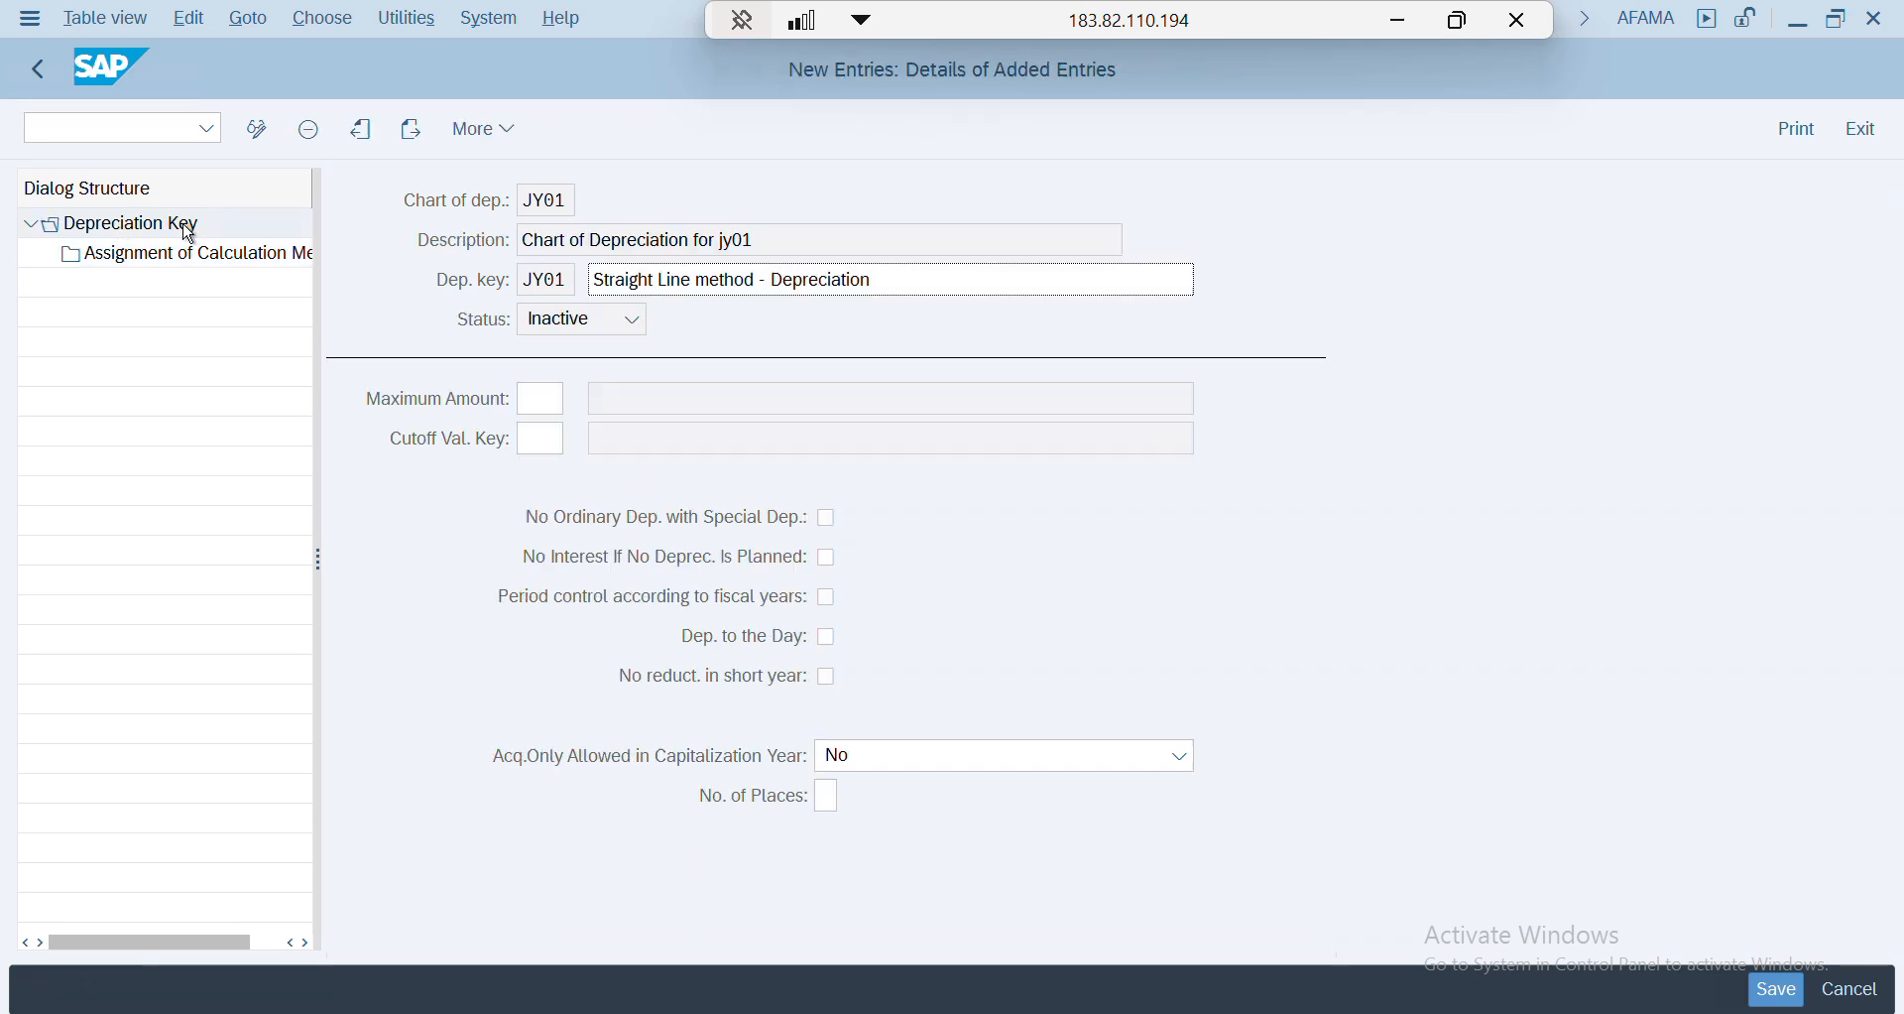
pyautogui.click(601, 283)
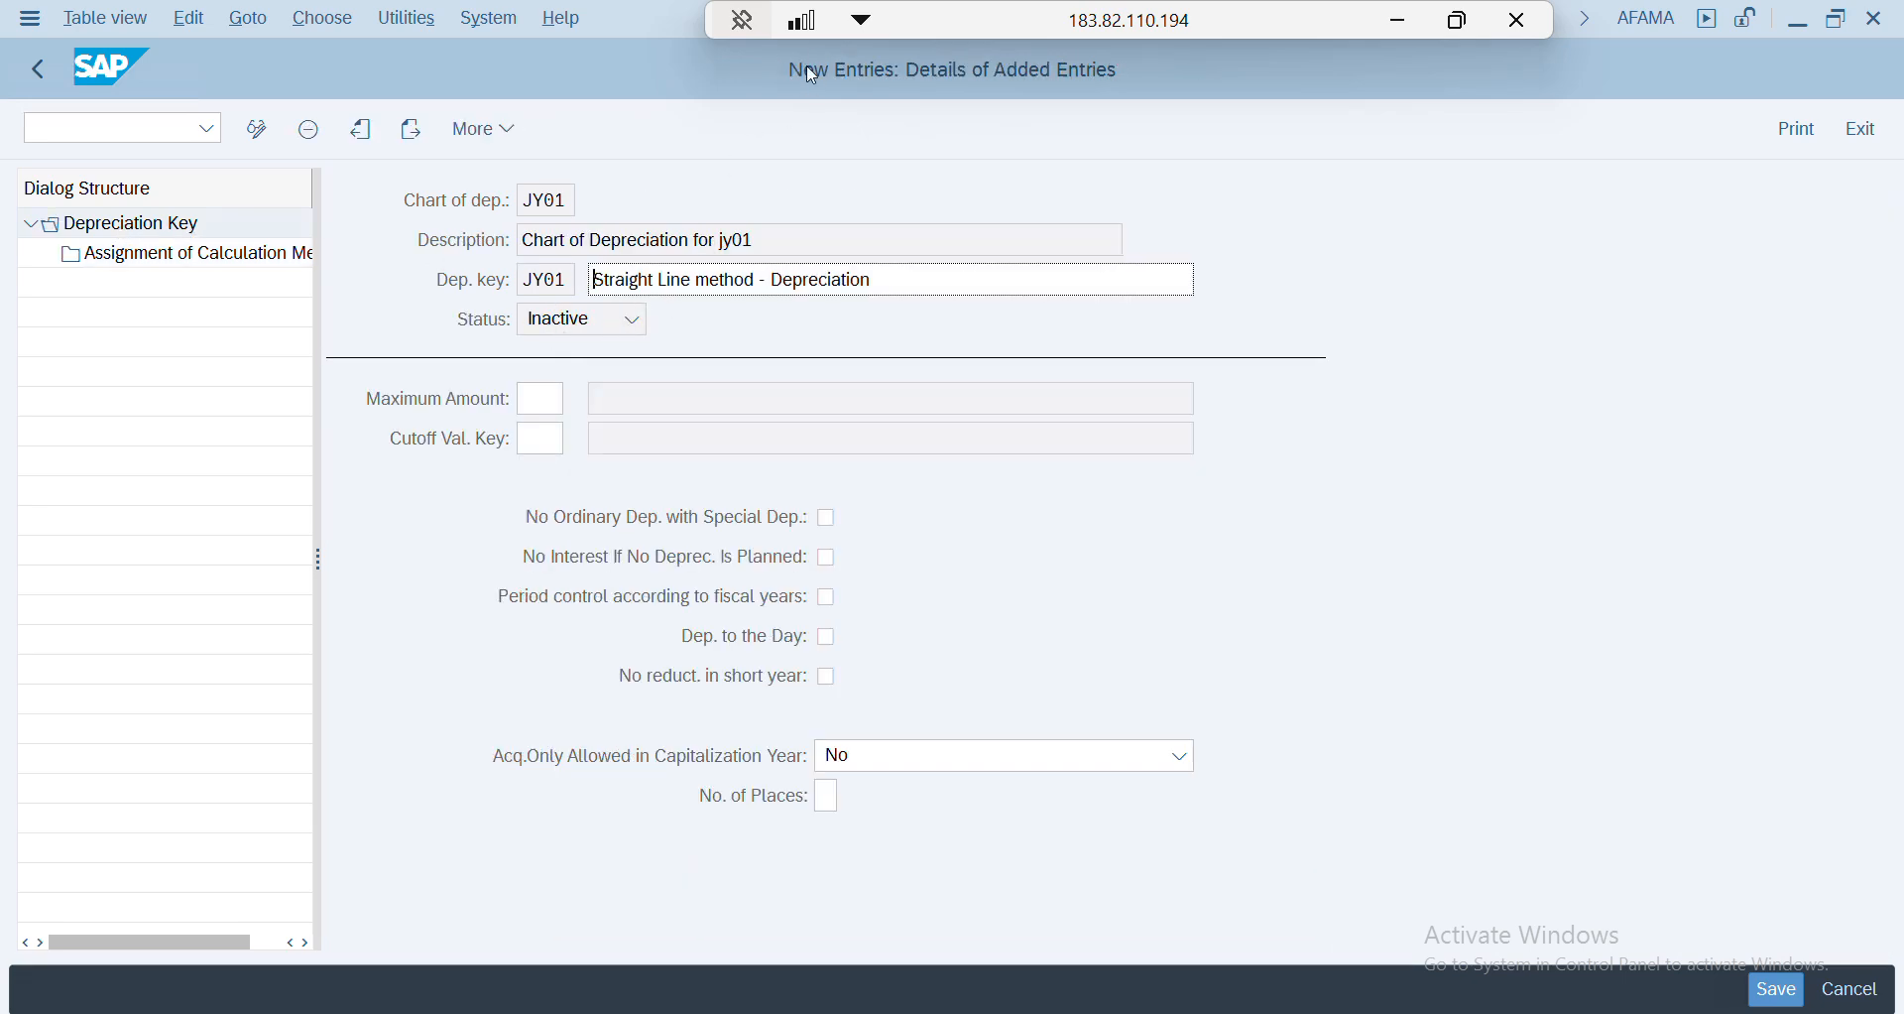
pyautogui.hotkey('ctrl', 's')
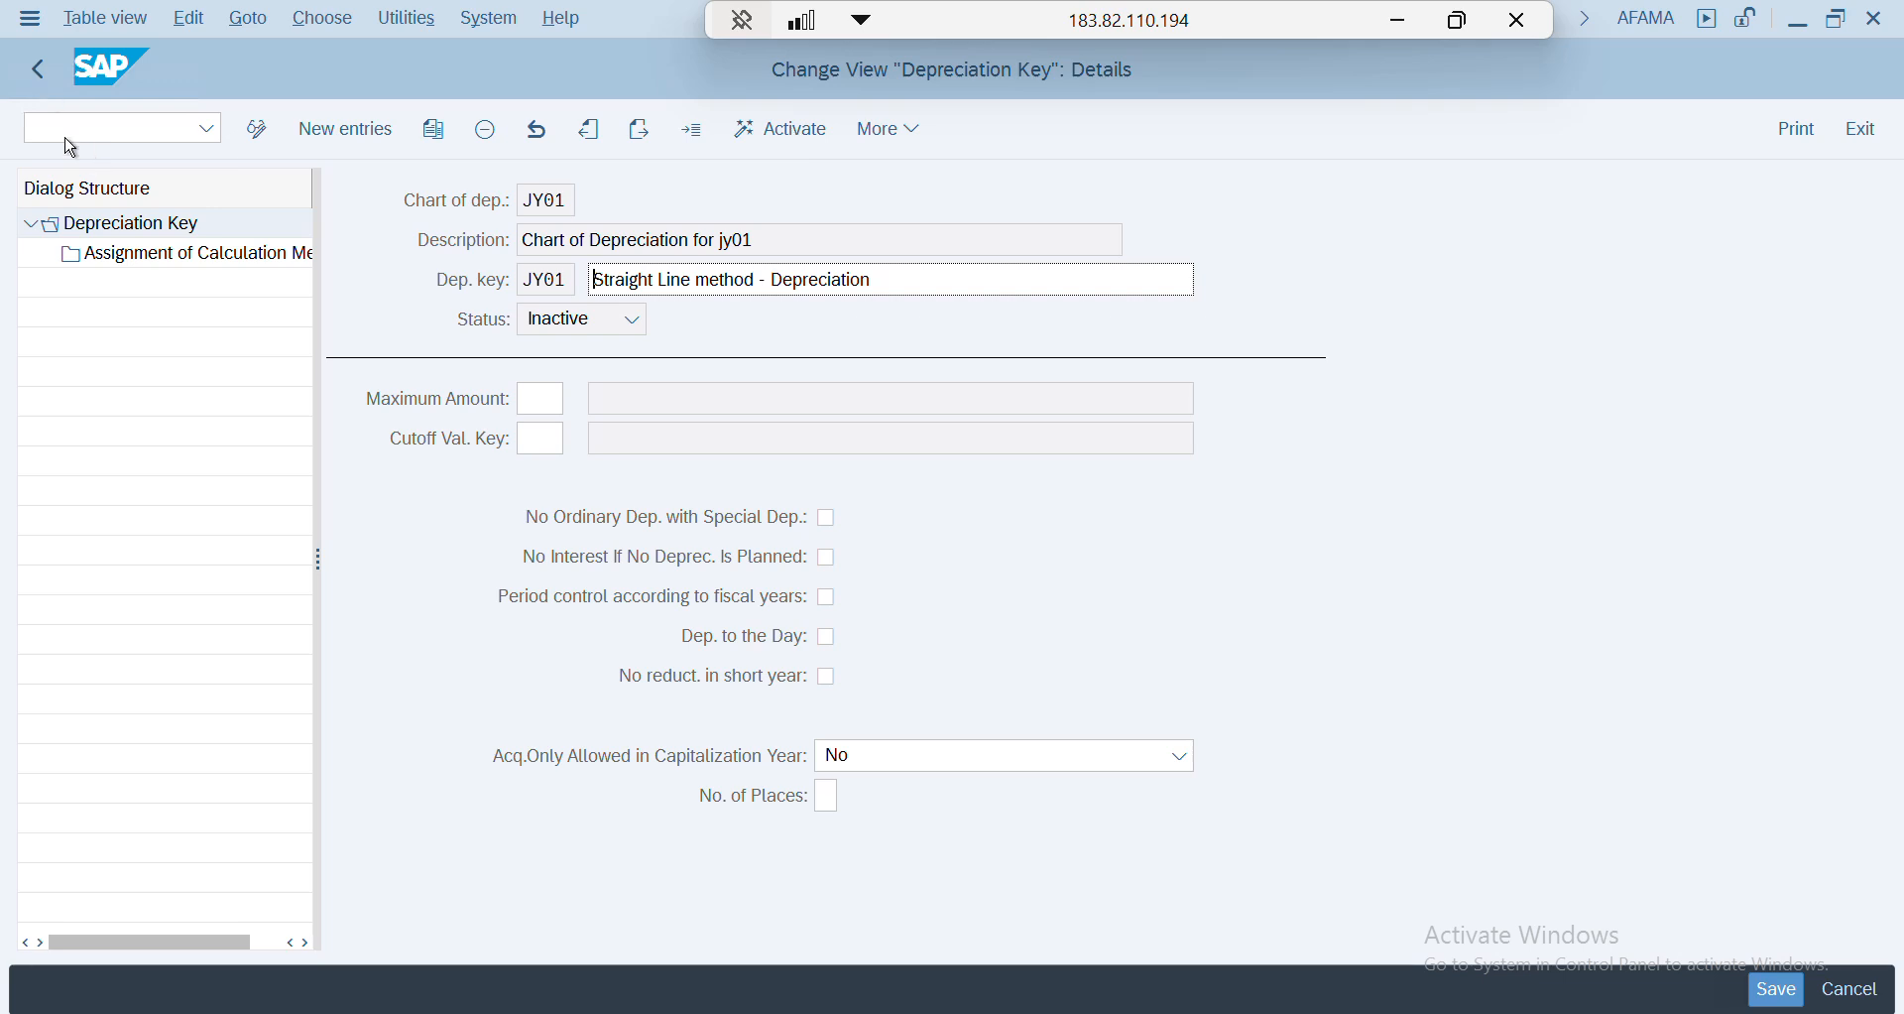
# - Review the calculation methods assigned to depreciation key JY01 and return to the key's header details
pyautogui.click(197, 265)
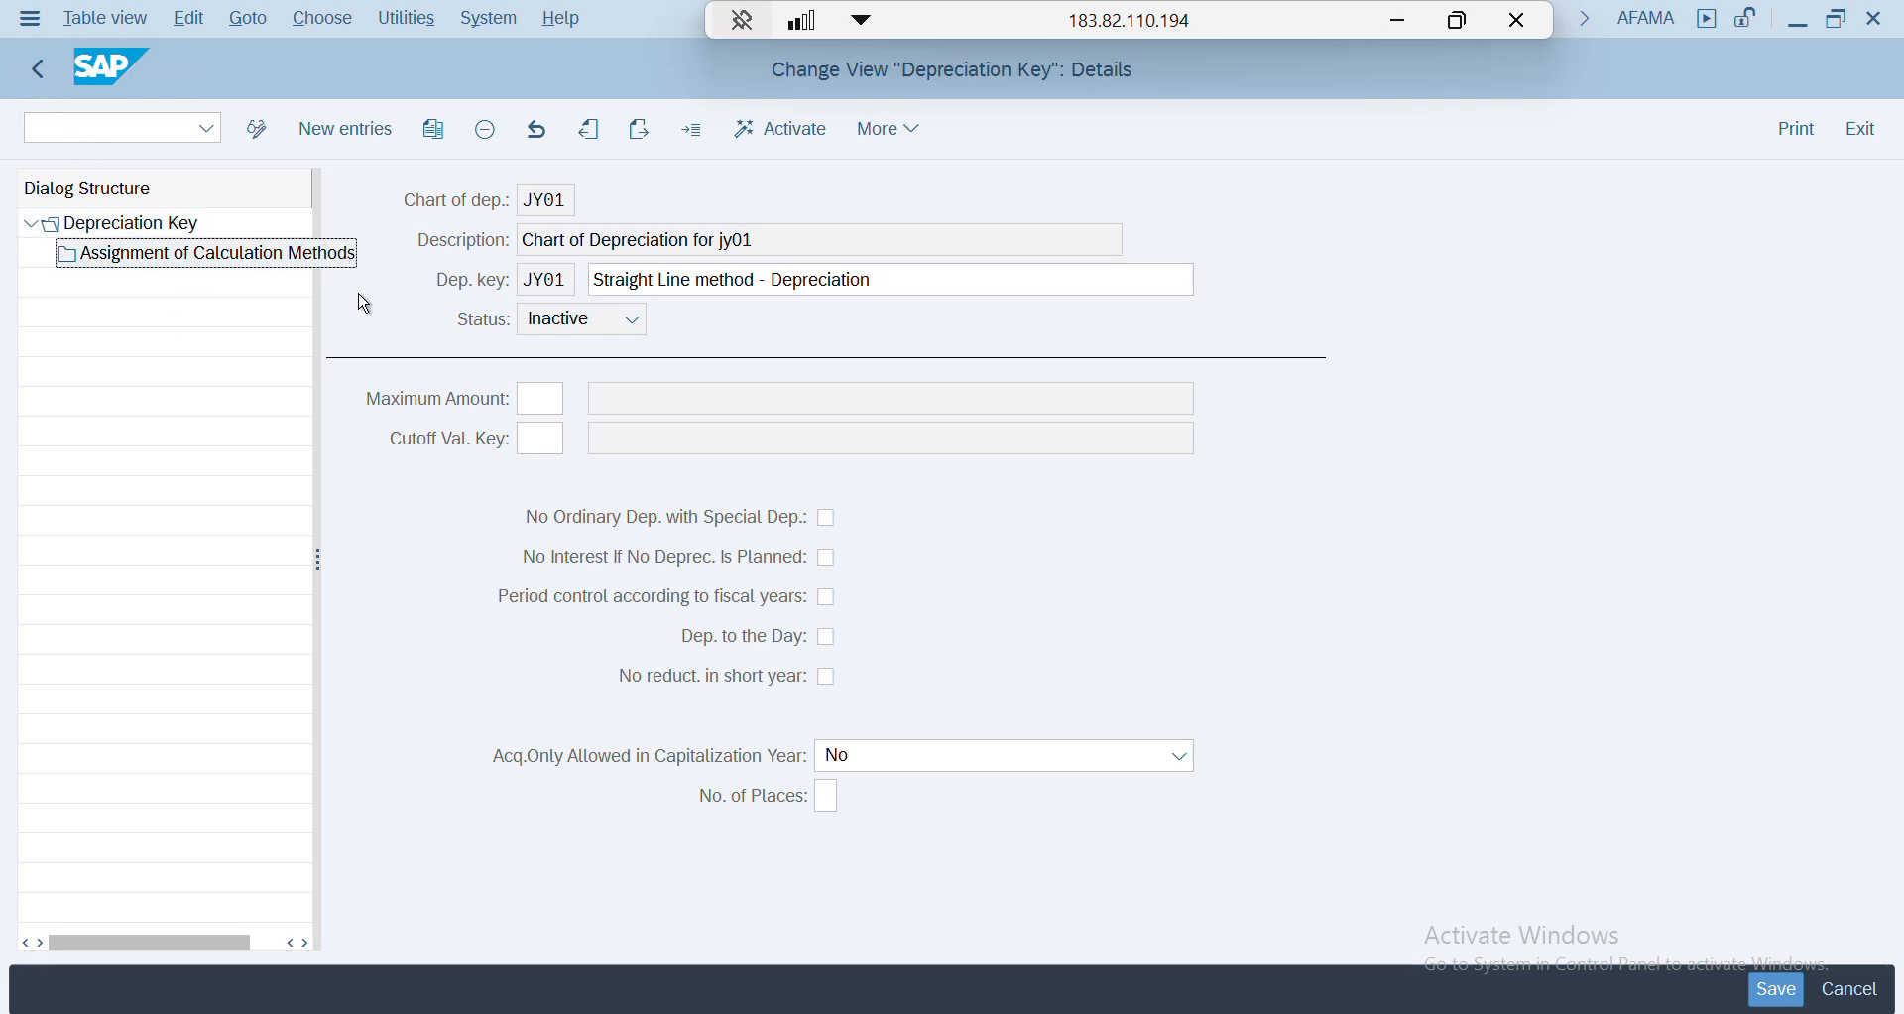
pyautogui.doubleClick(276, 263)
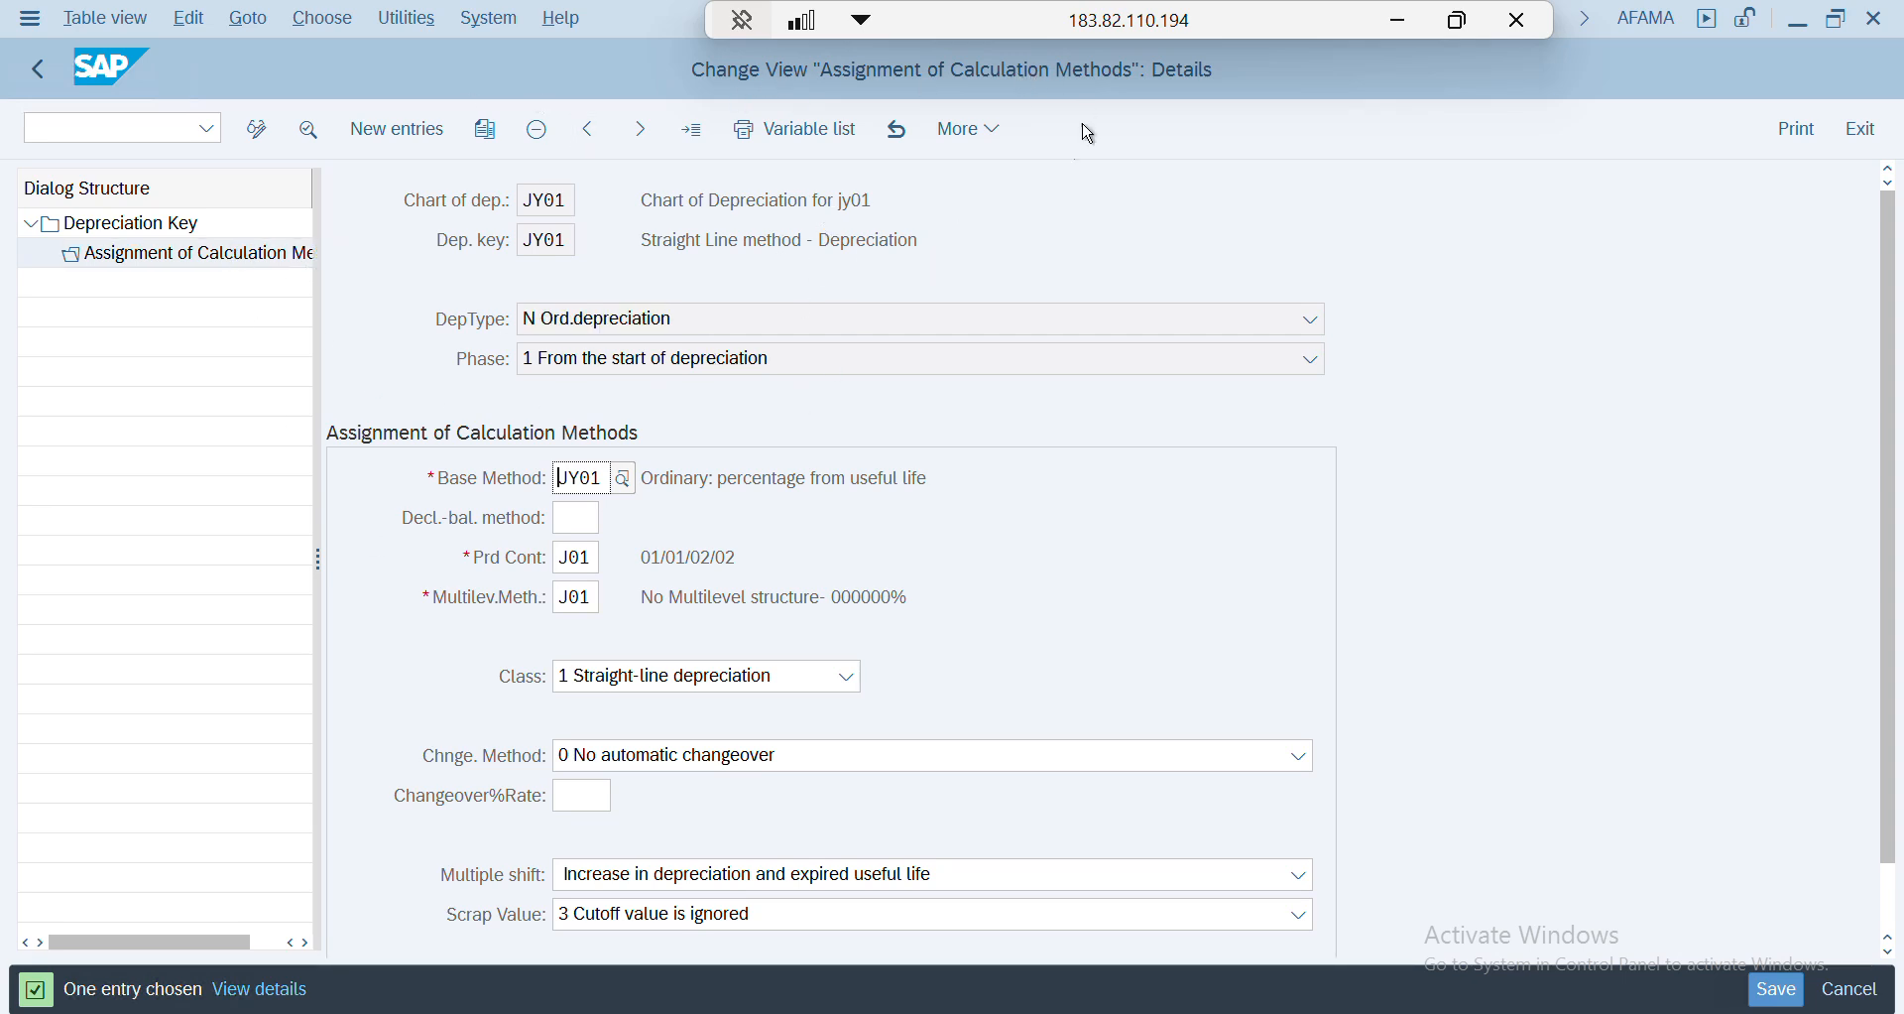
pyautogui.click(177, 227)
pyautogui.doubleClick(180, 227)
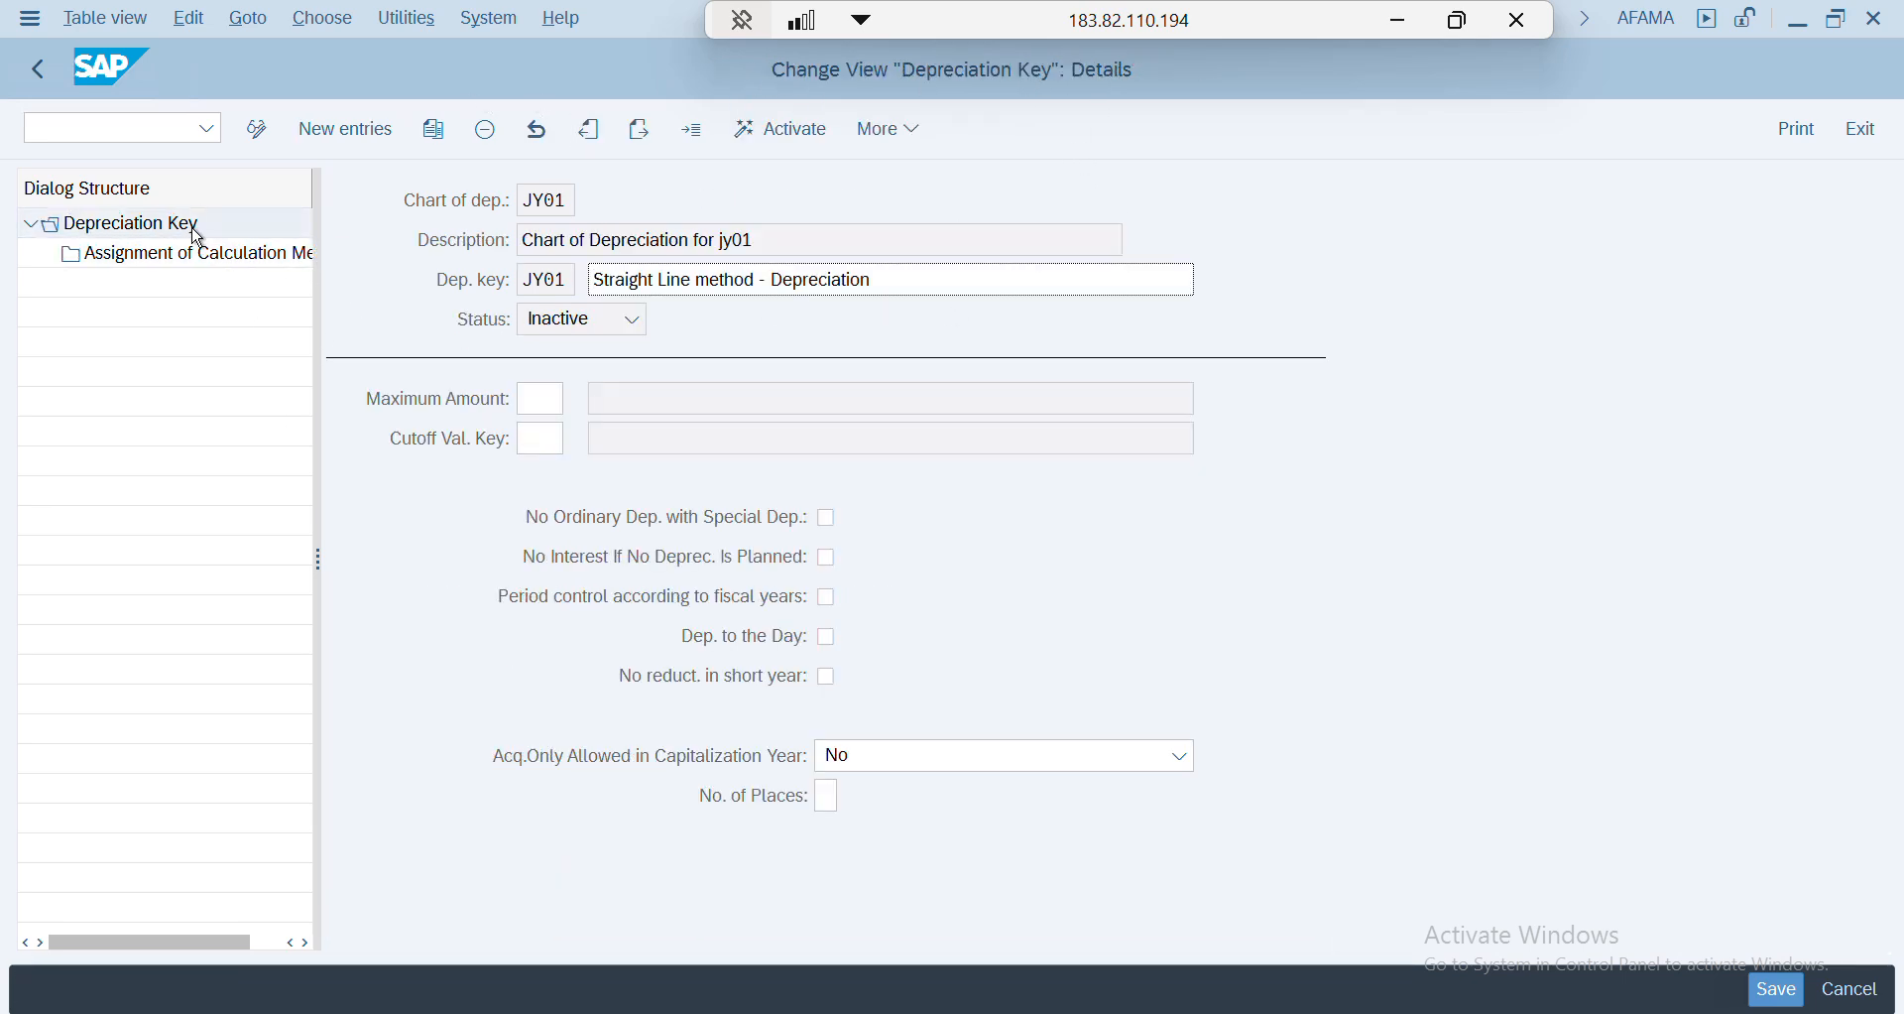
# - Activate depreciation key JY01, save it to the Joy Company set up customizing request, and return to the IMG structure
pyautogui.click(784, 144)
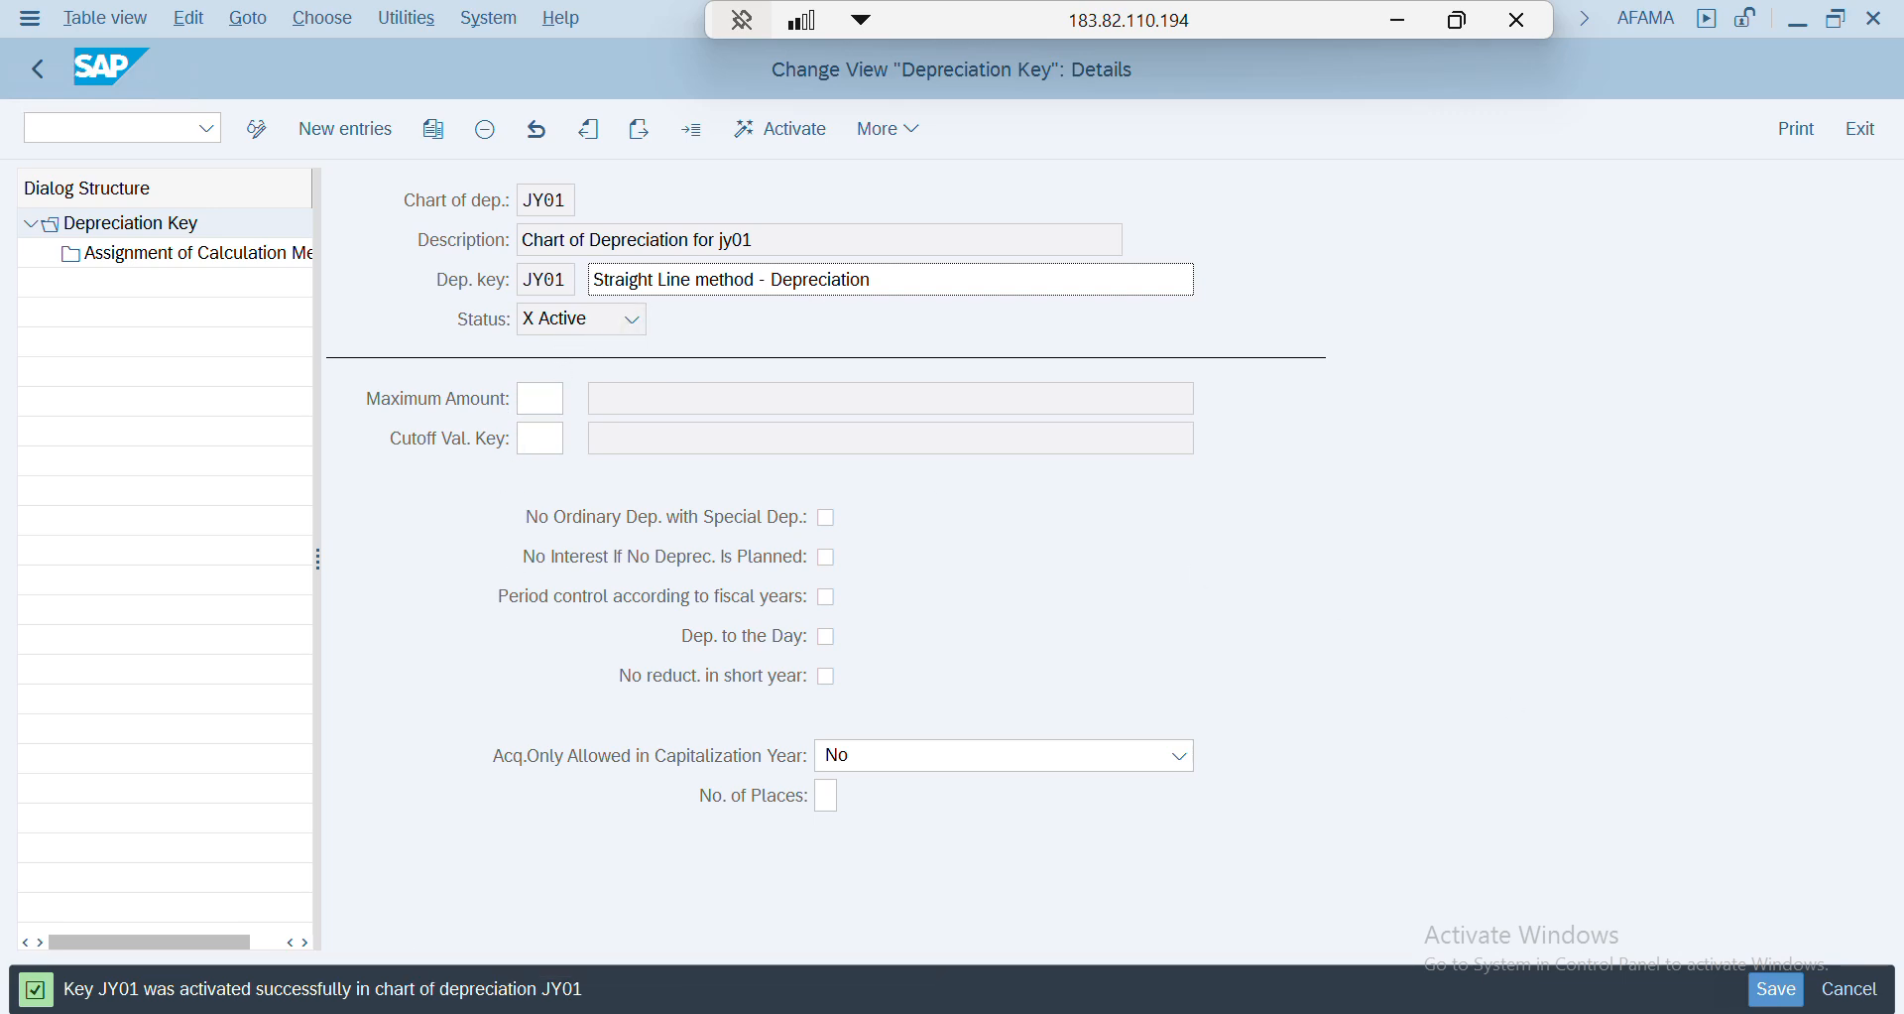
pyautogui.hotkey('ctrl', 's')
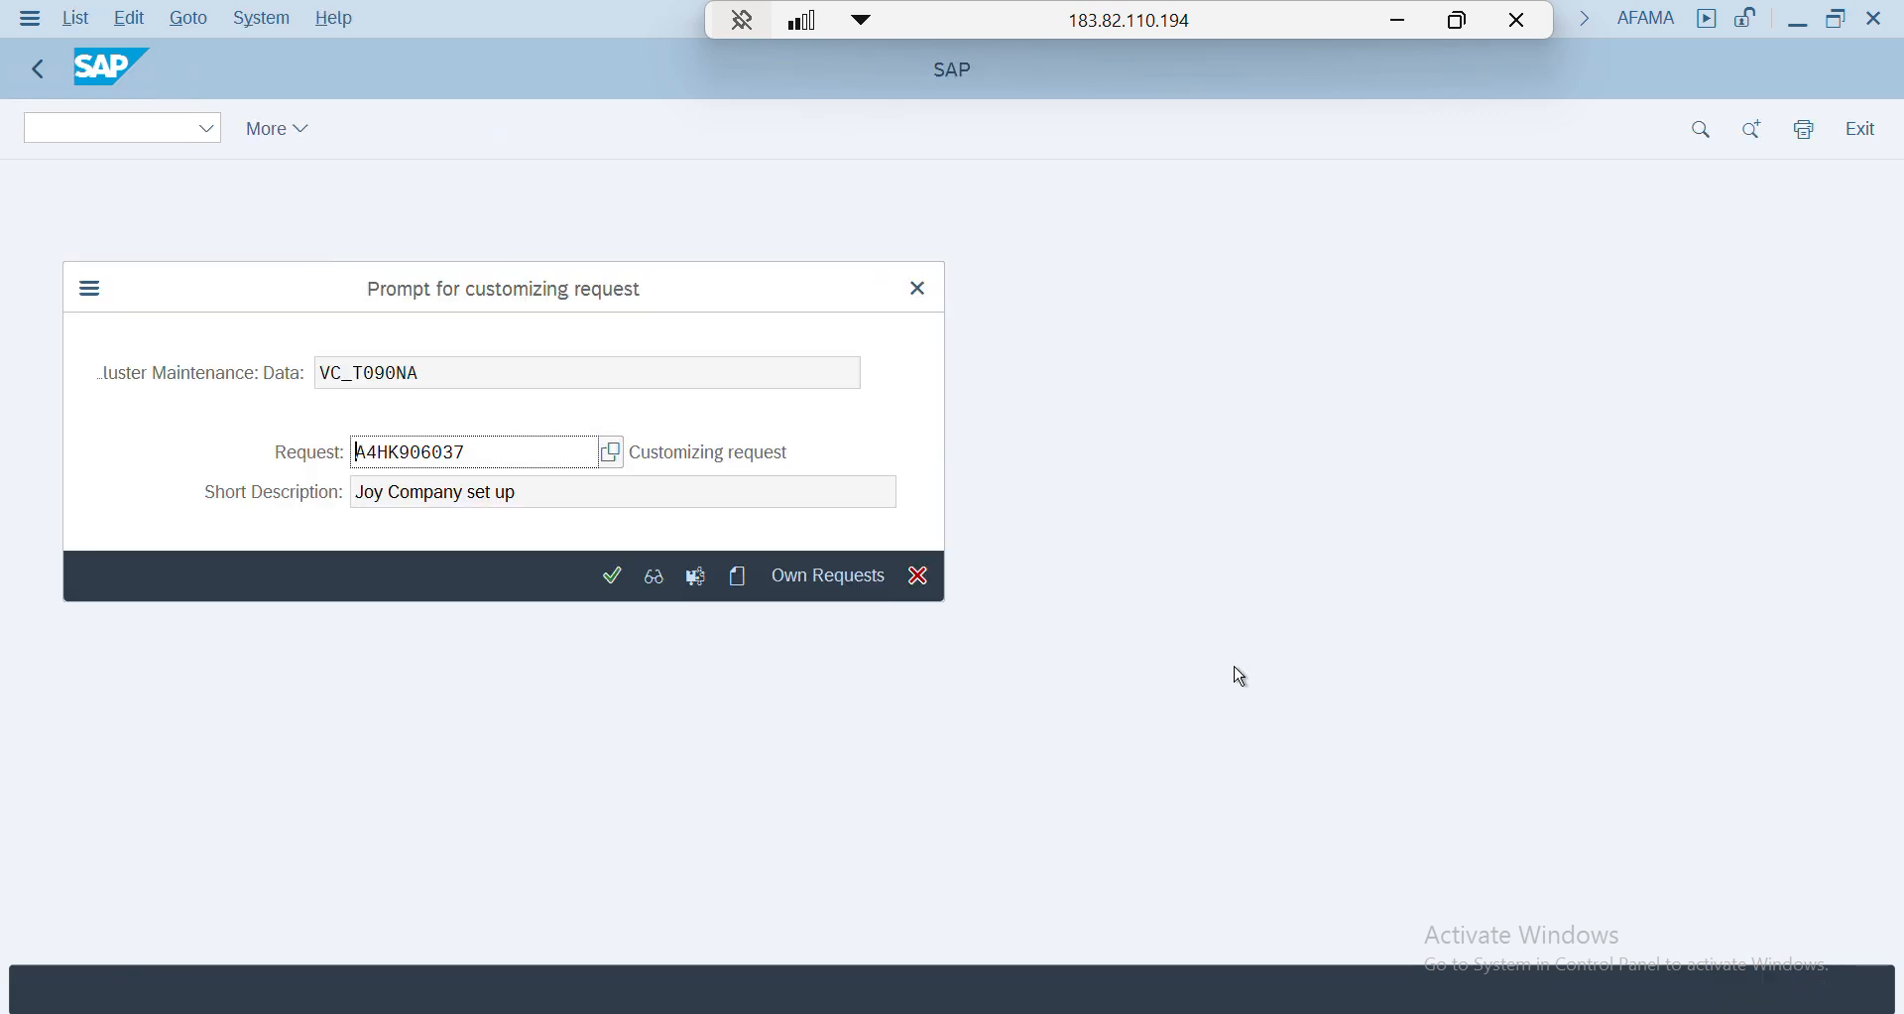
pyautogui.click(613, 577)
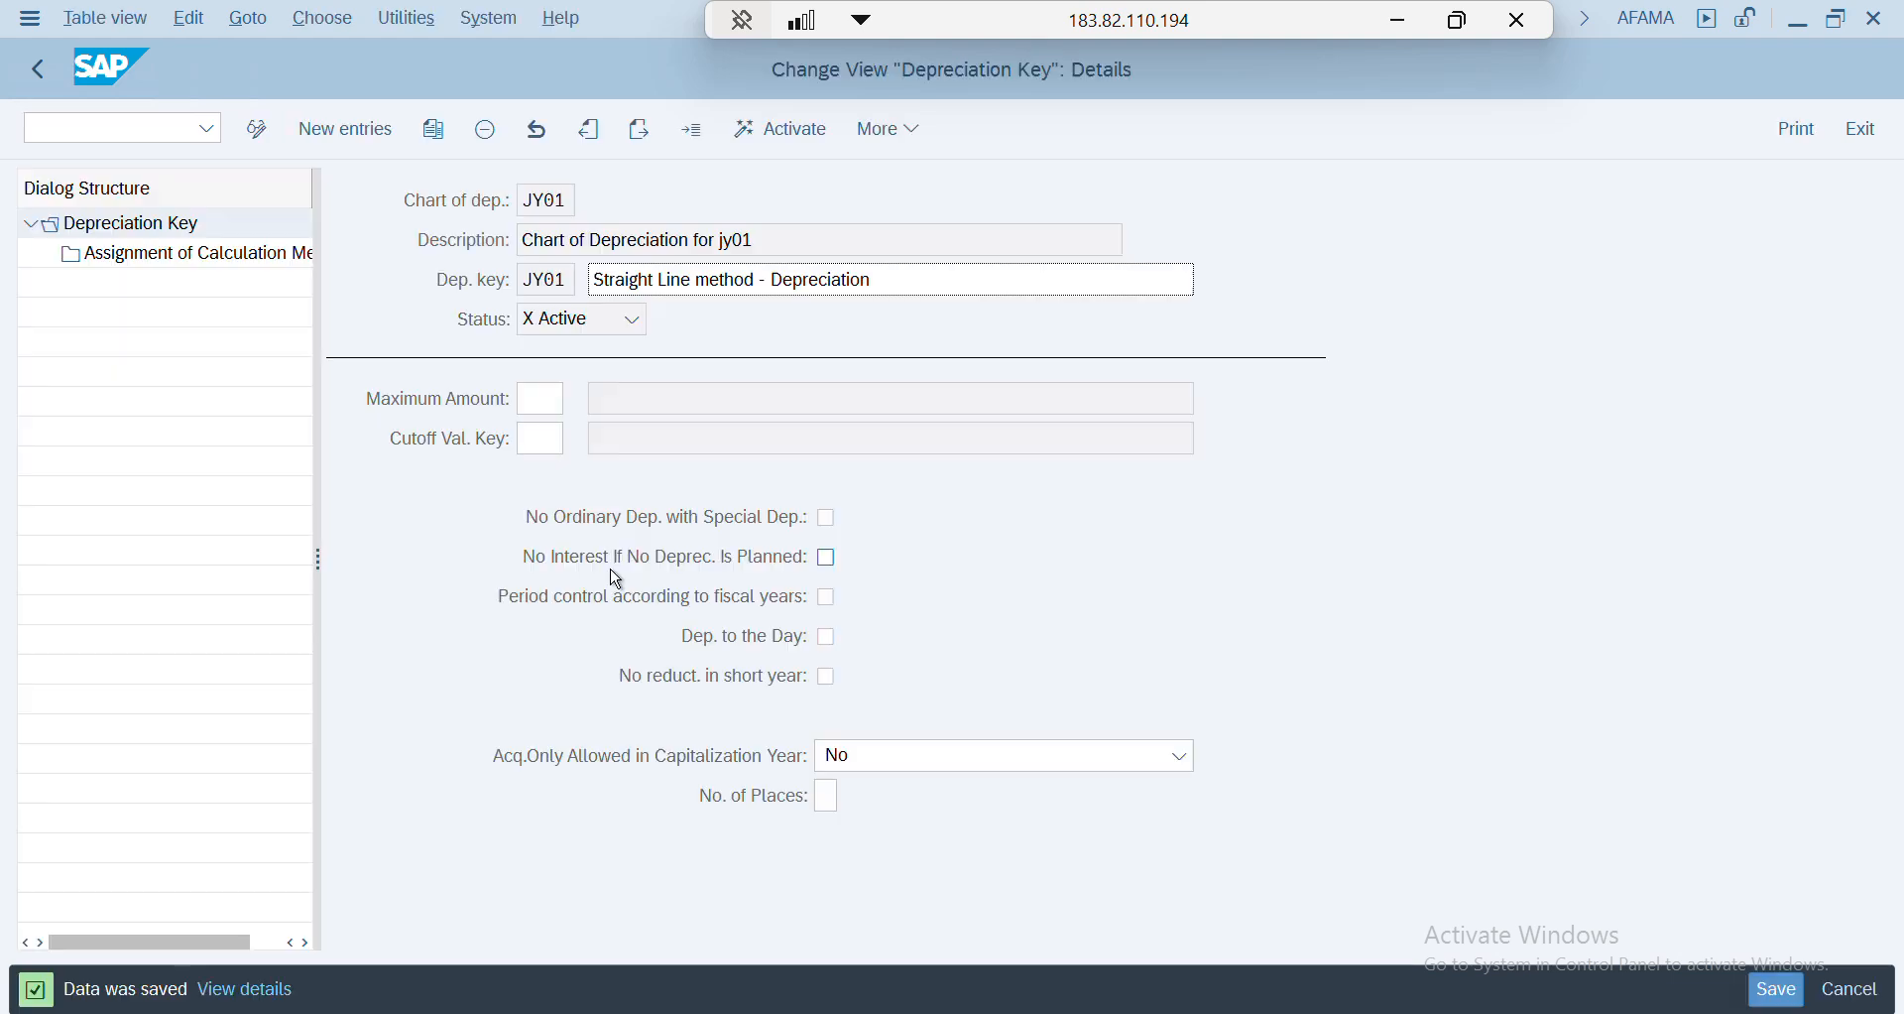
pyautogui.click(50, 95)
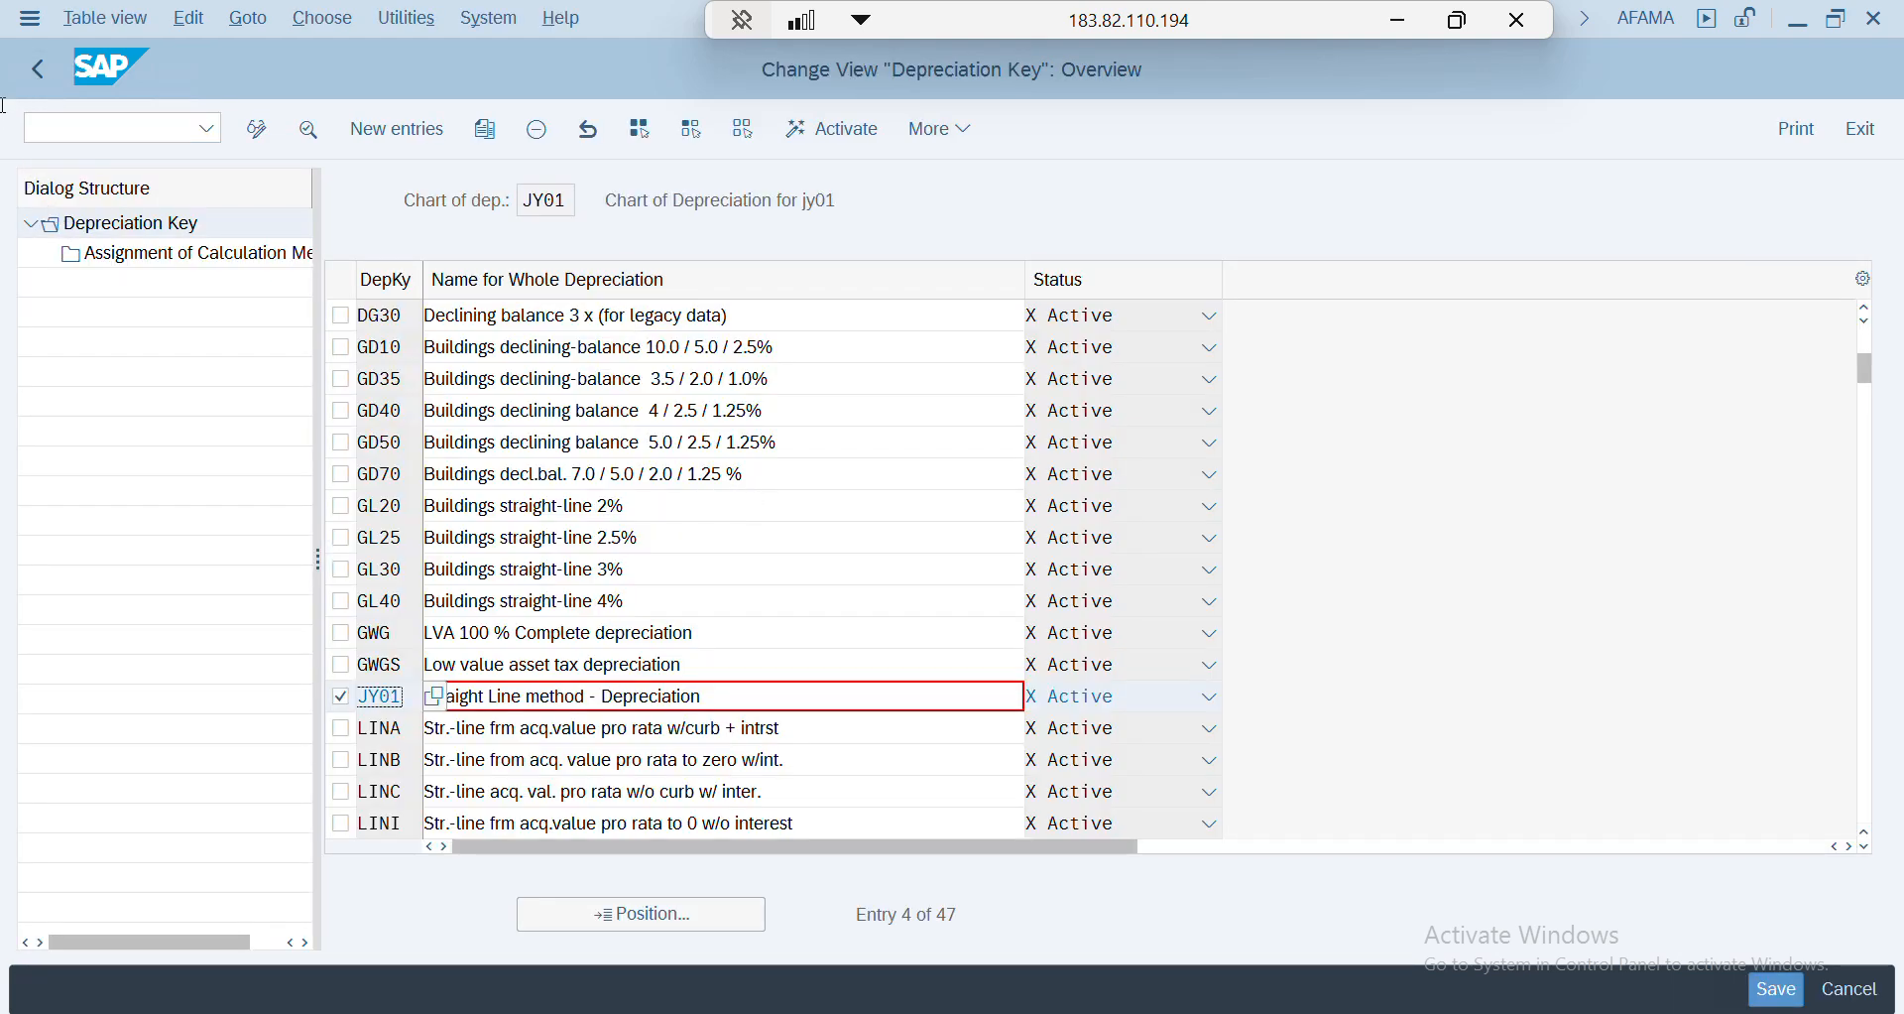
pyautogui.click(38, 67)
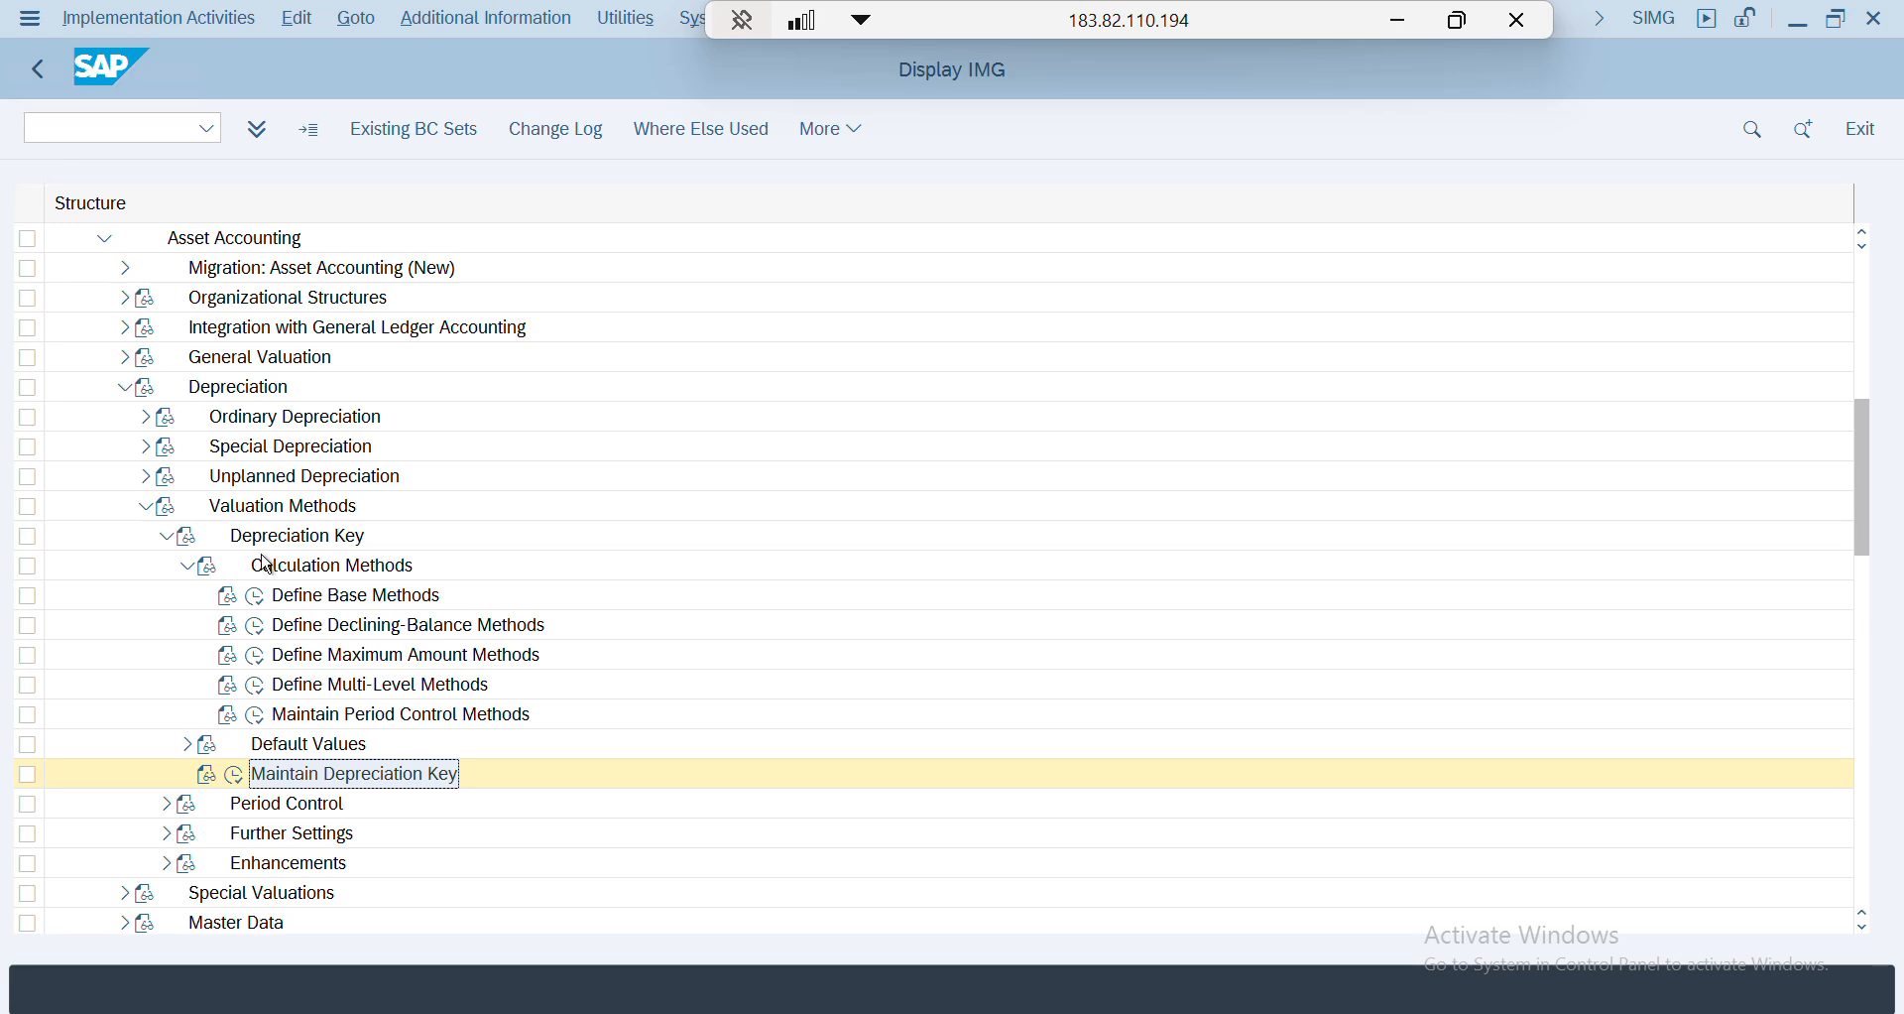
# - Switch to the Asset Explorer session and display the depreciation areas in the master data of the Train 1 facility asset
pyautogui.hotkey('alt', 'Tab')
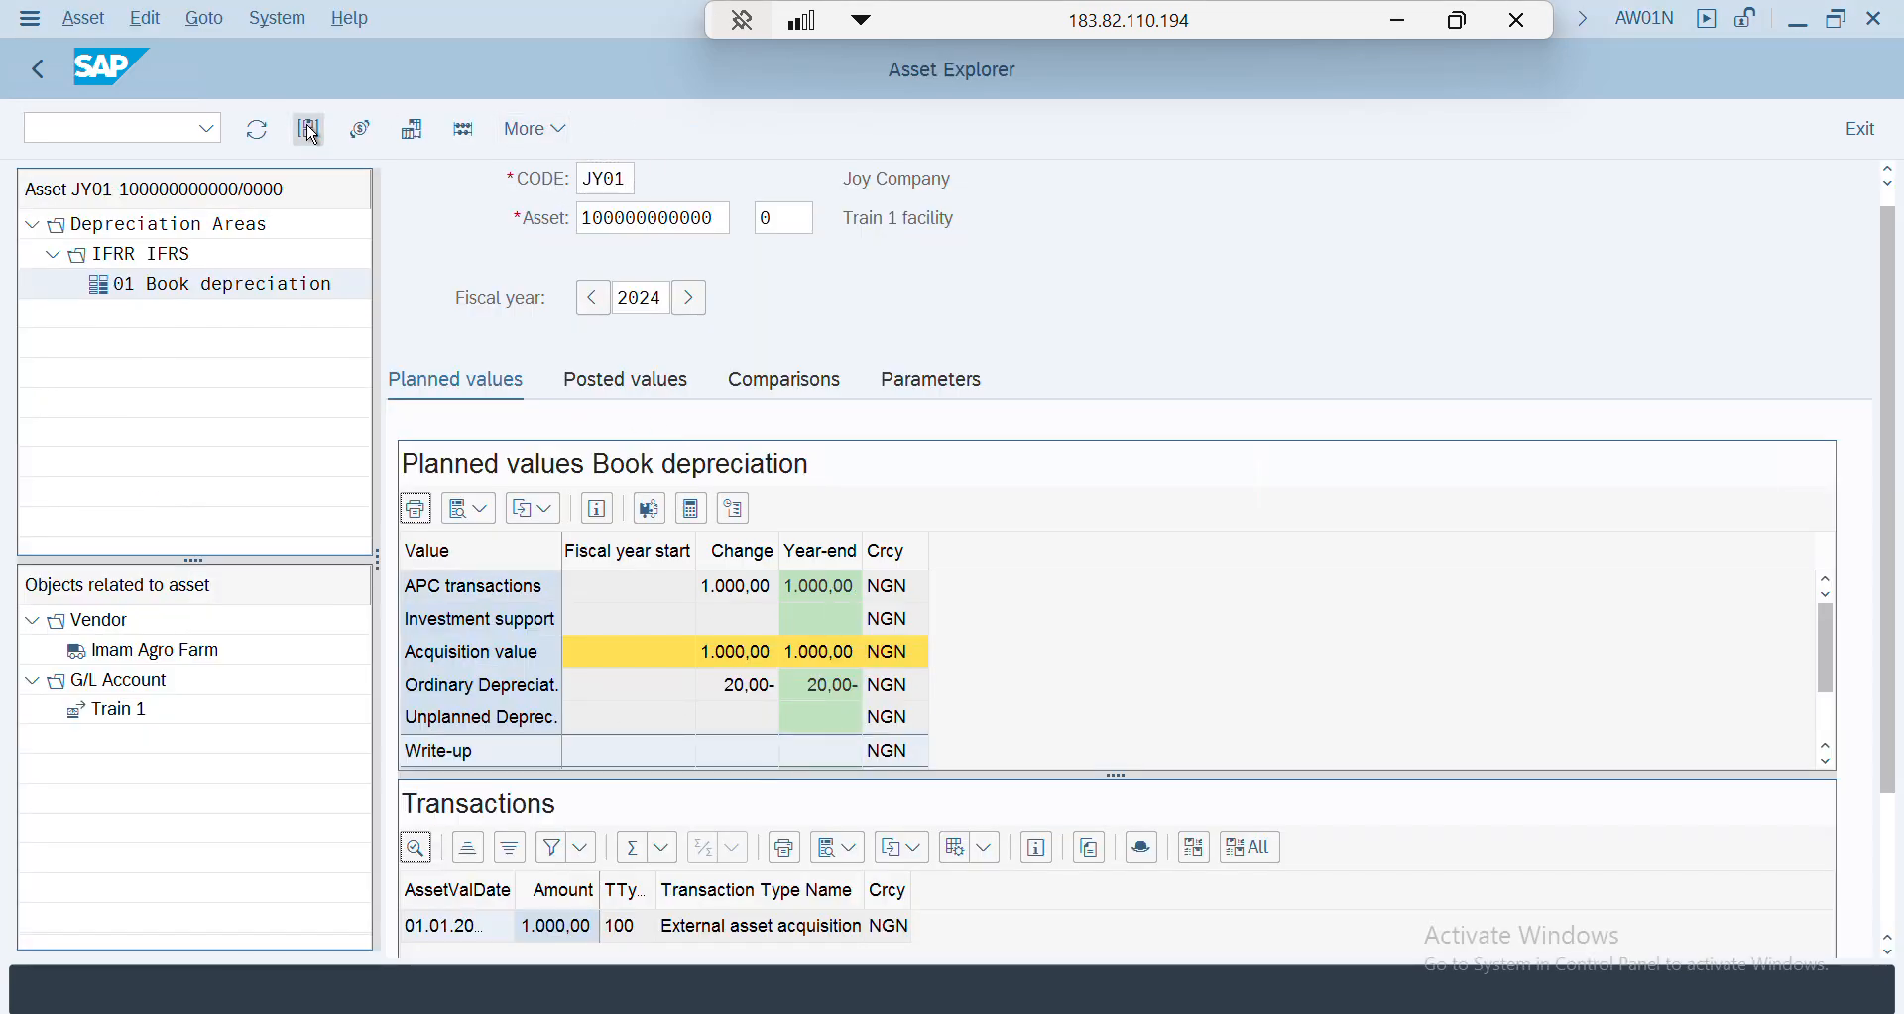
pyautogui.click(311, 132)
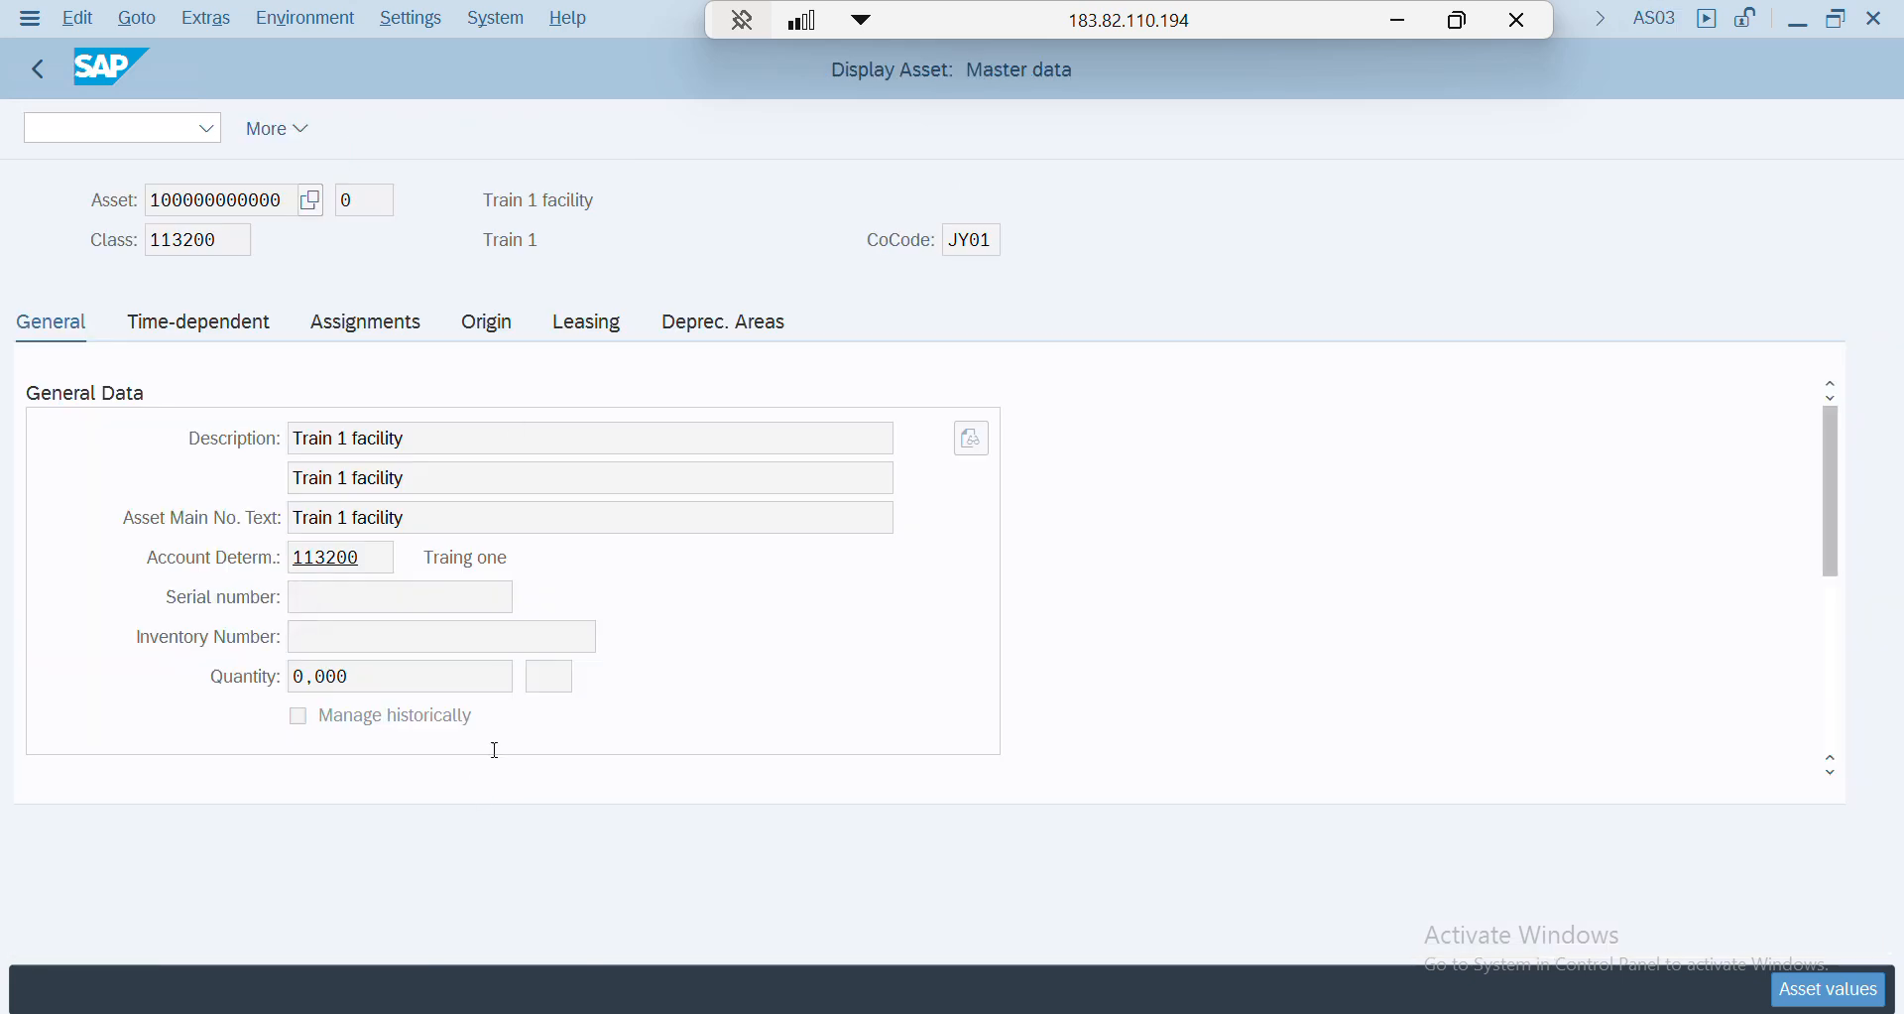
pyautogui.click(697, 328)
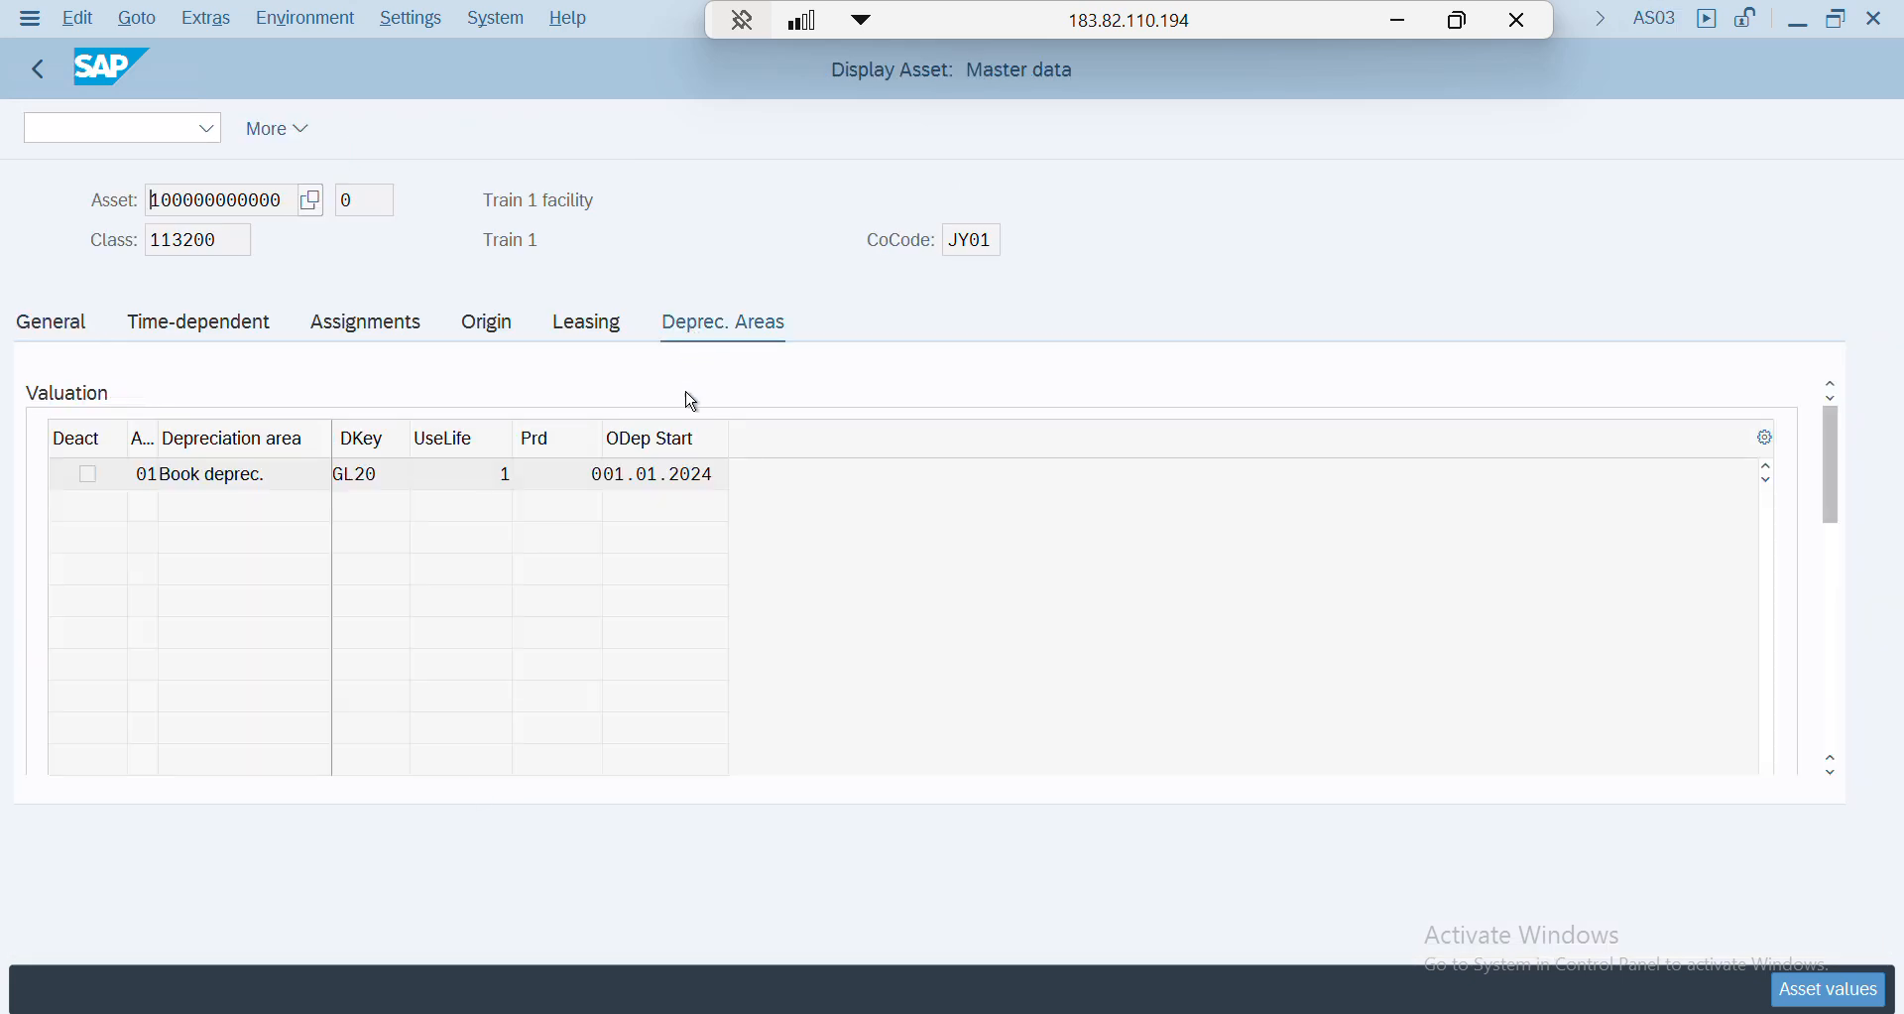
# - Run transaction AS01 in a new session and begin creating an asset of class 113200 in company code JY01
pyautogui.click(585, 201)
pyautogui.hotkey('ctrl', 'n')
pyautogui.write('AS01')
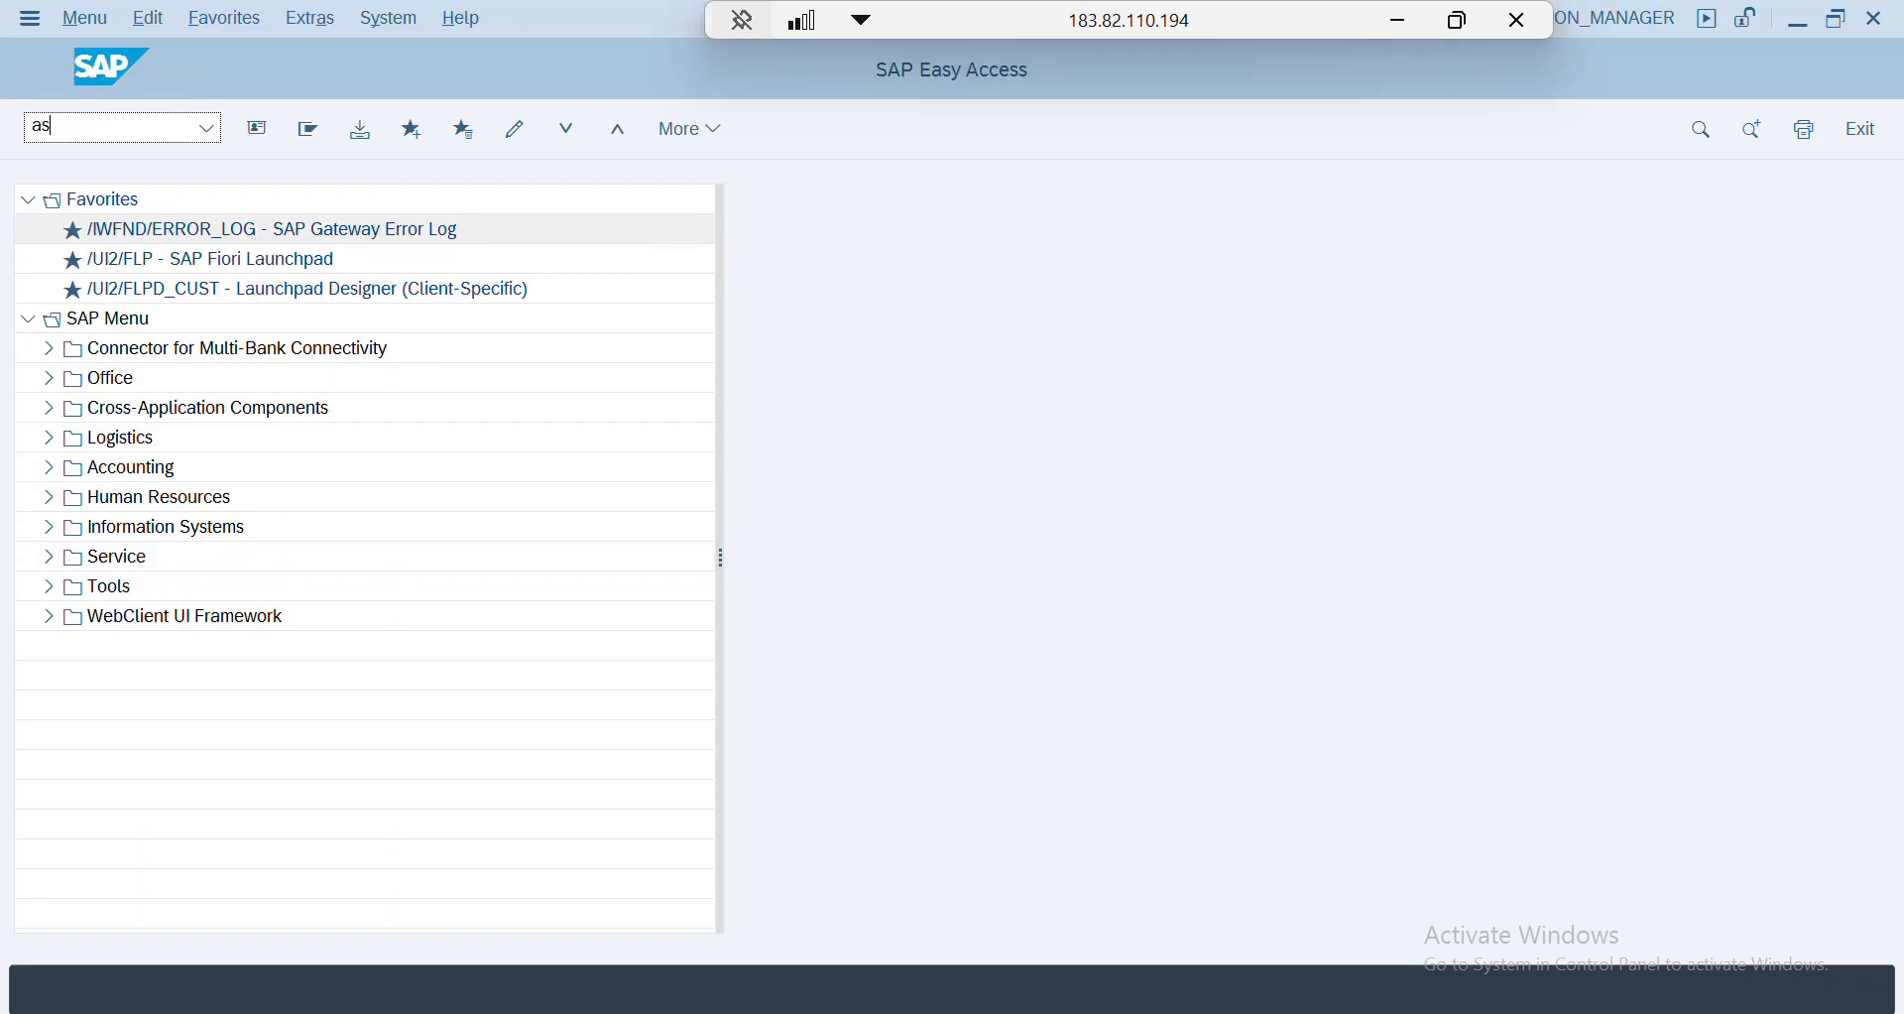
pyautogui.press('Return')
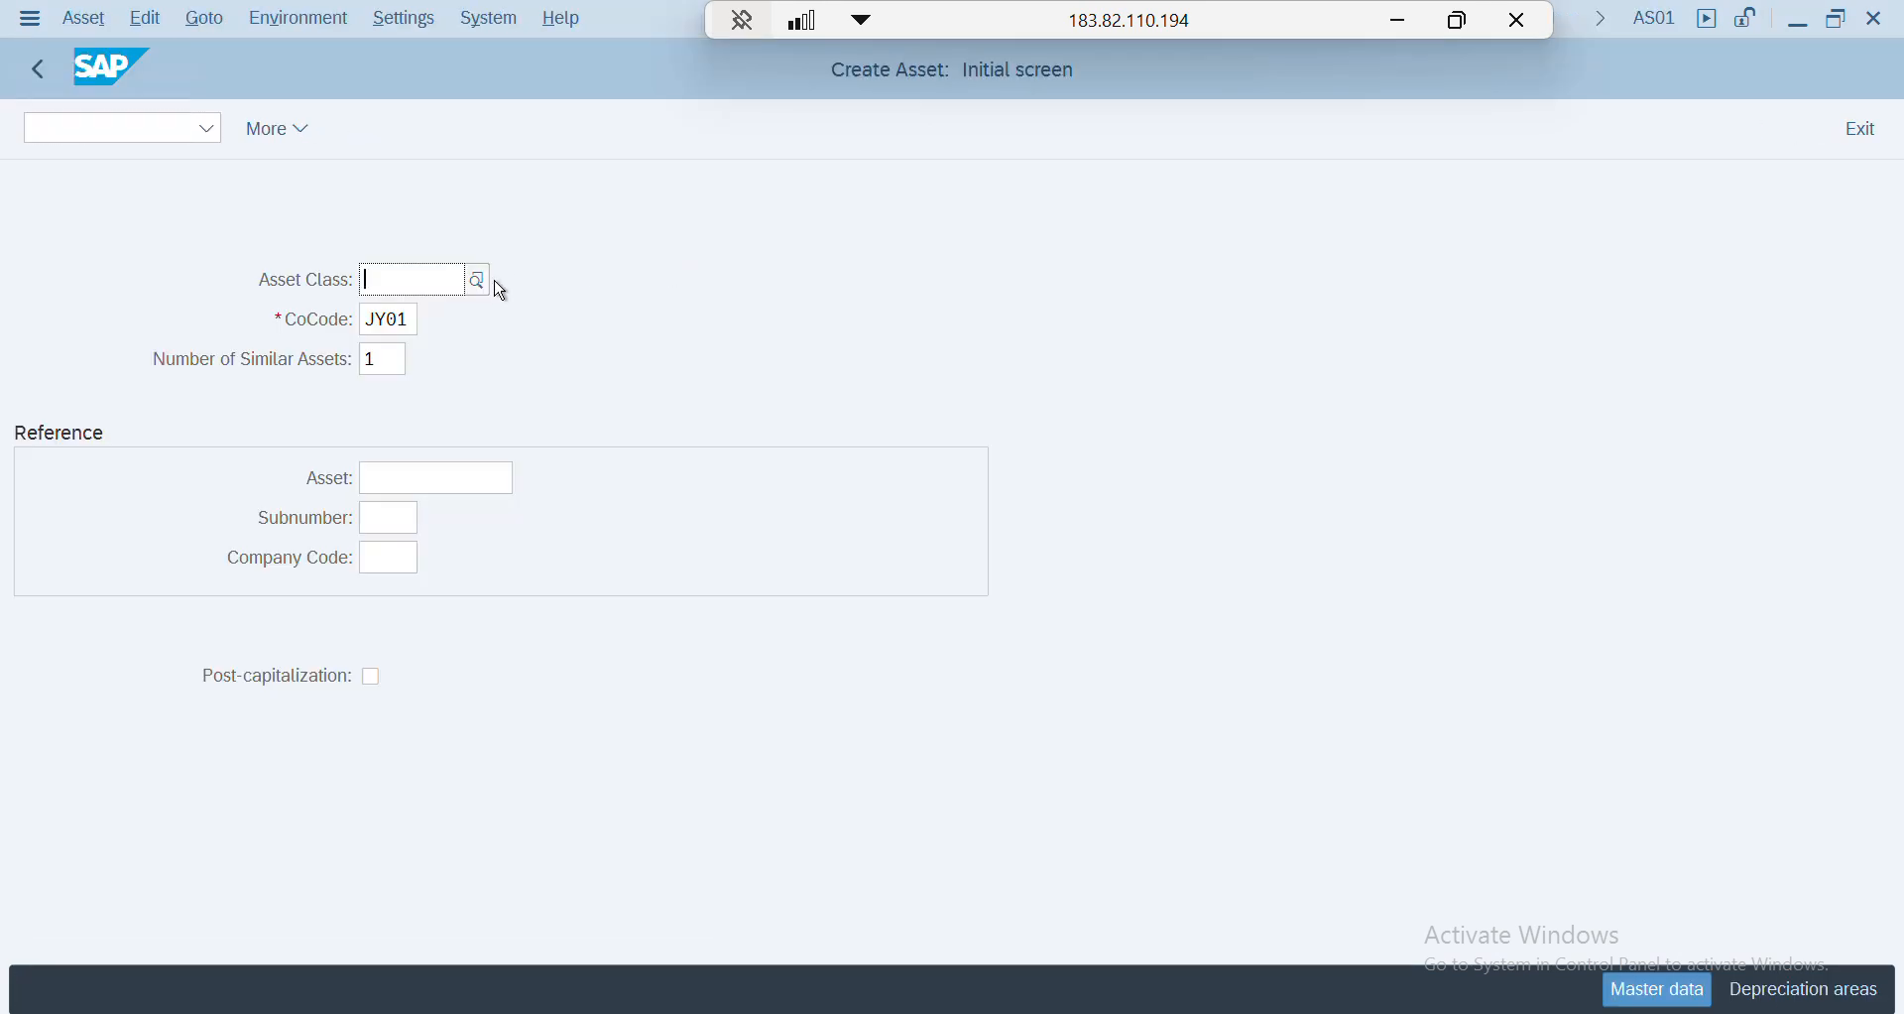
pyautogui.press('BackSpace')
pyautogui.press('Return')
pyautogui.press('Return')
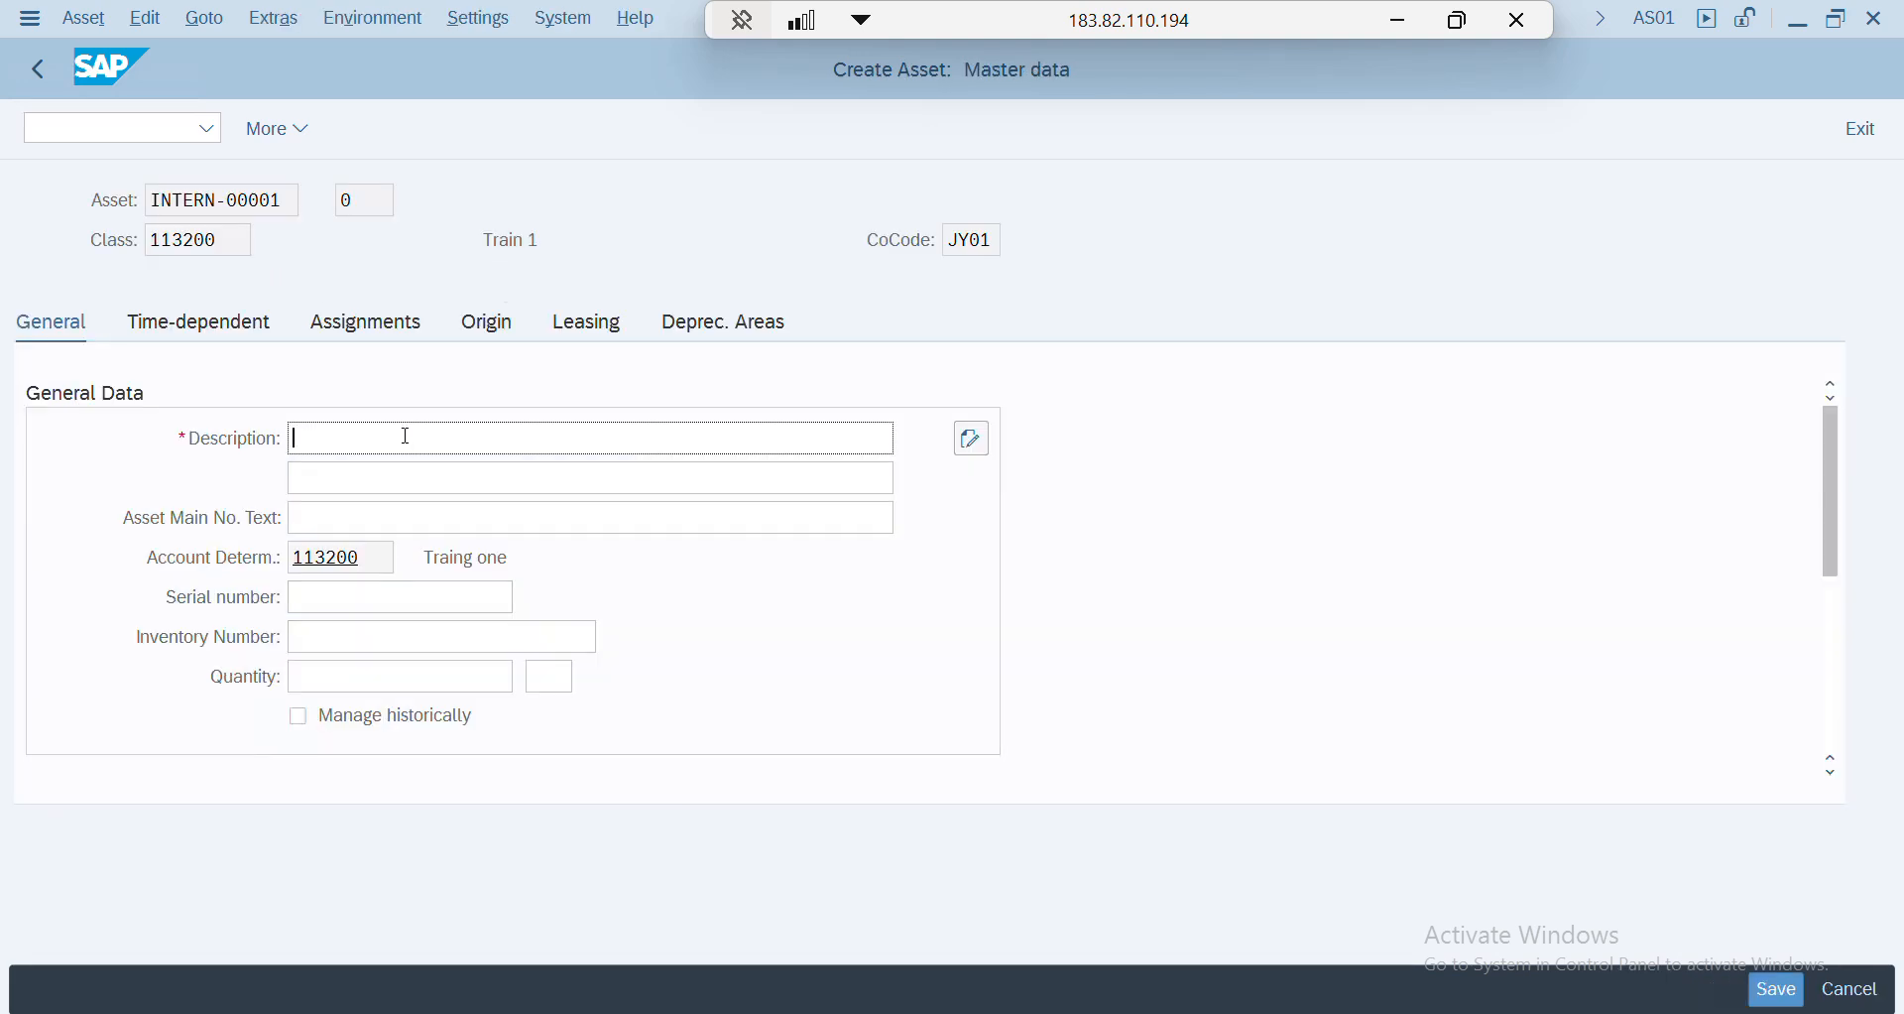
# - Enter Generator Train 1 as the new asset's description
pyautogui.write('Tra')
pyautogui.press('BackSpace')
pyautogui.press('BackSpace')
pyautogui.press('BackSpace')
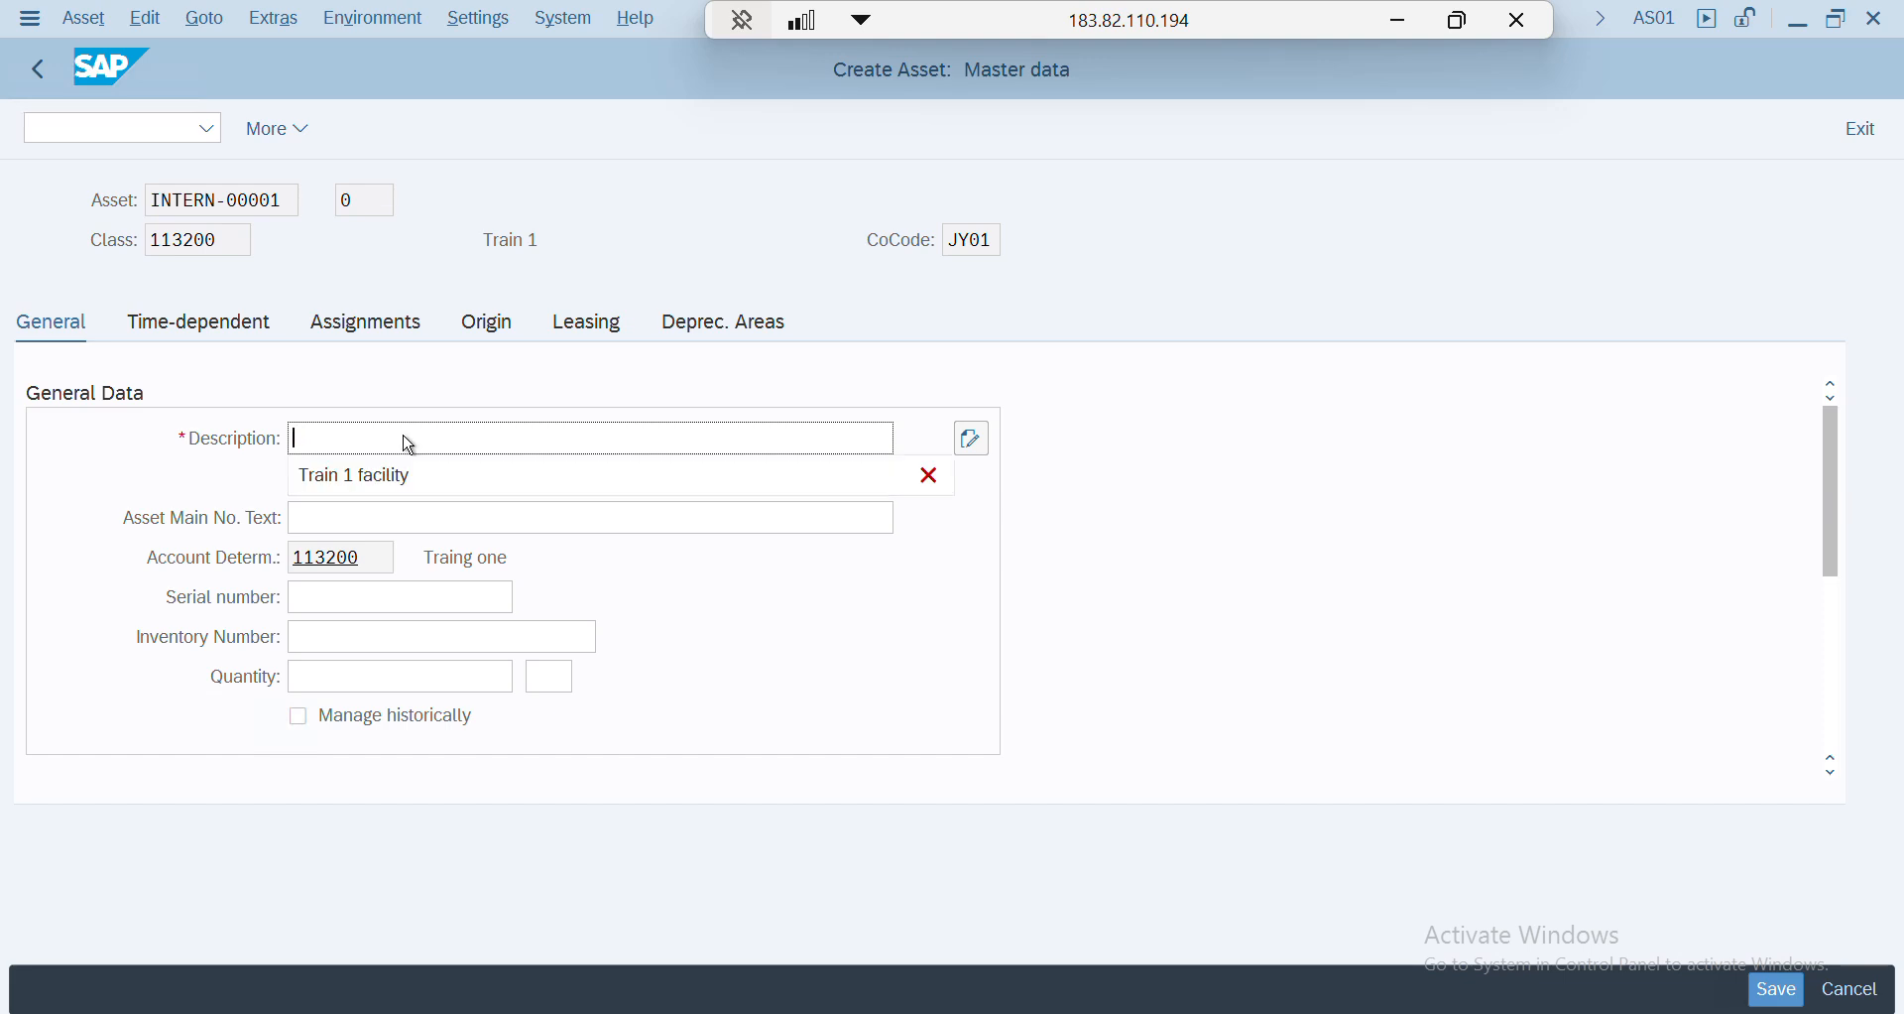
pyautogui.write('Gene')
pyautogui.write('ratotr')
pyautogui.press('BackSpace')
pyautogui.press('BackSpace')
pyautogui.press('BackSpace')
pyautogui.press('BackSpace')
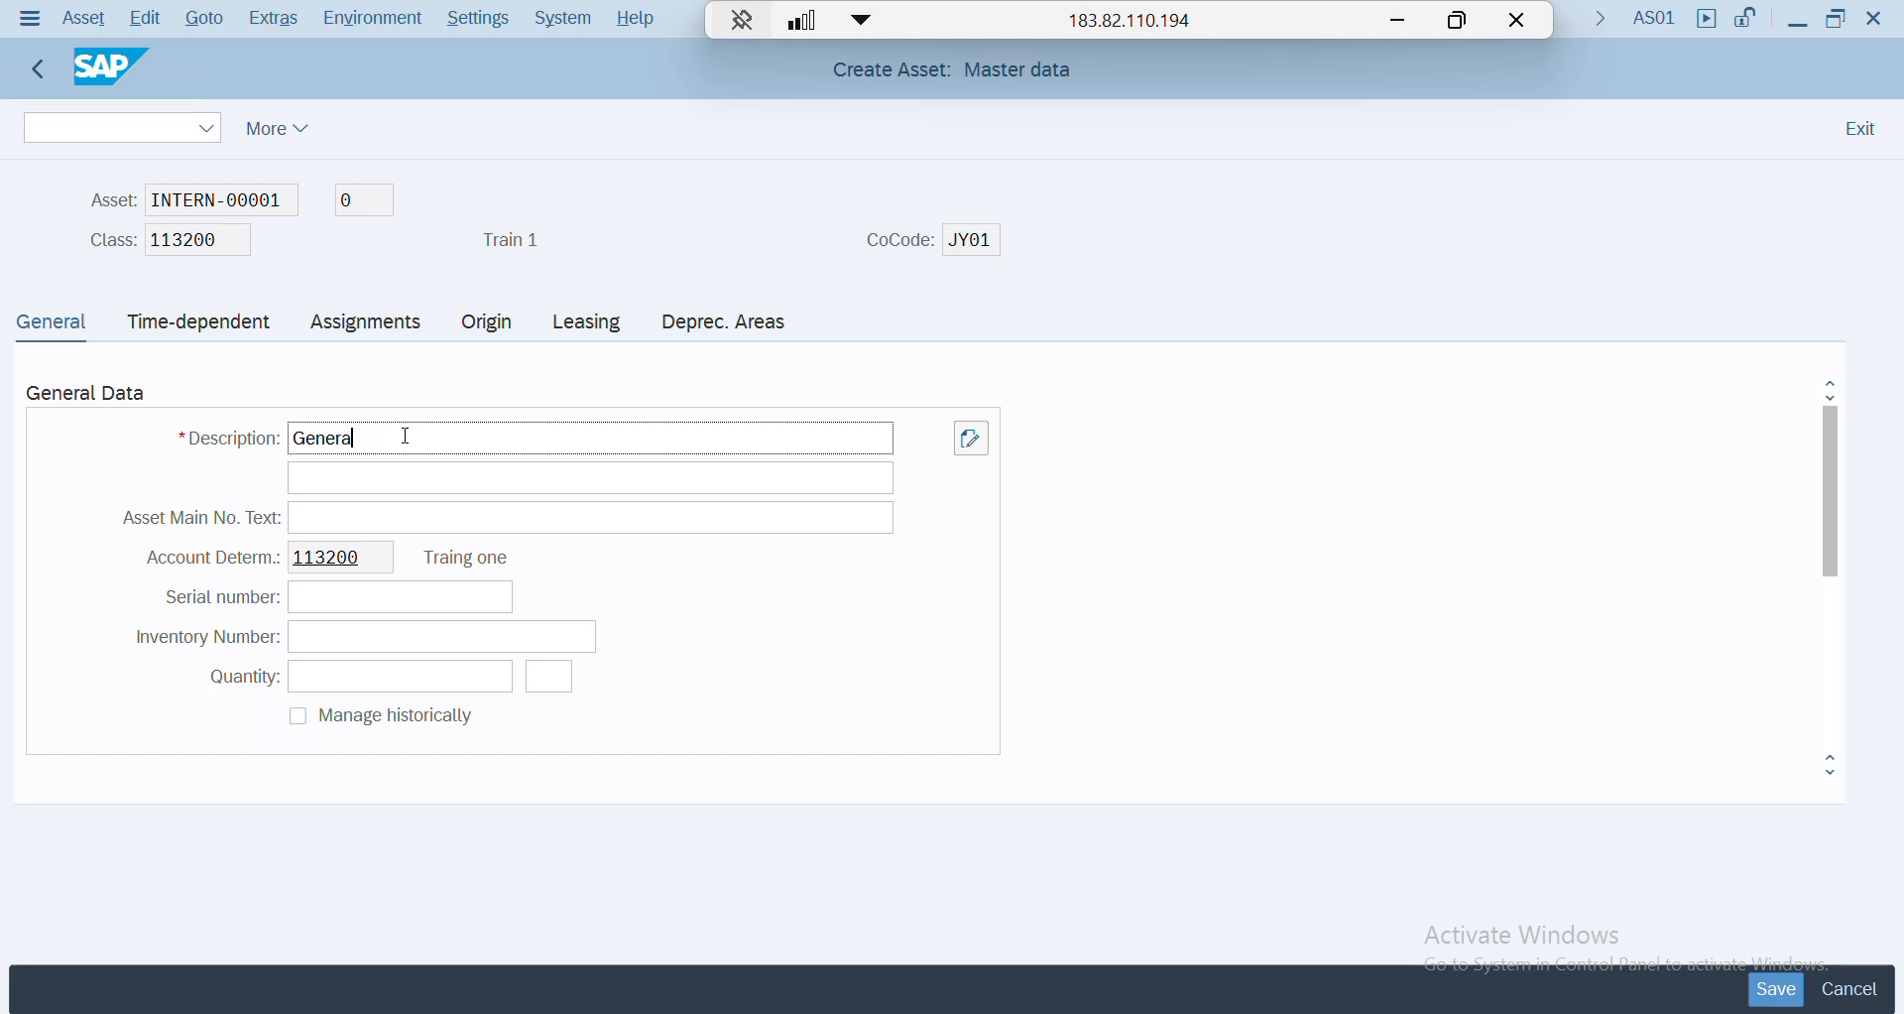
pyautogui.write('tor fr')
pyautogui.write('Train 1')
# - Copy the description Generator Train 1 into the asset's second description line
pyautogui.moveTo(442, 440); pyautogui.dragTo(267, 442)
pyautogui.hotkey('ctrl', 'c')
pyautogui.click(344, 484)
pyautogui.hotkey('ctrl', 'v')
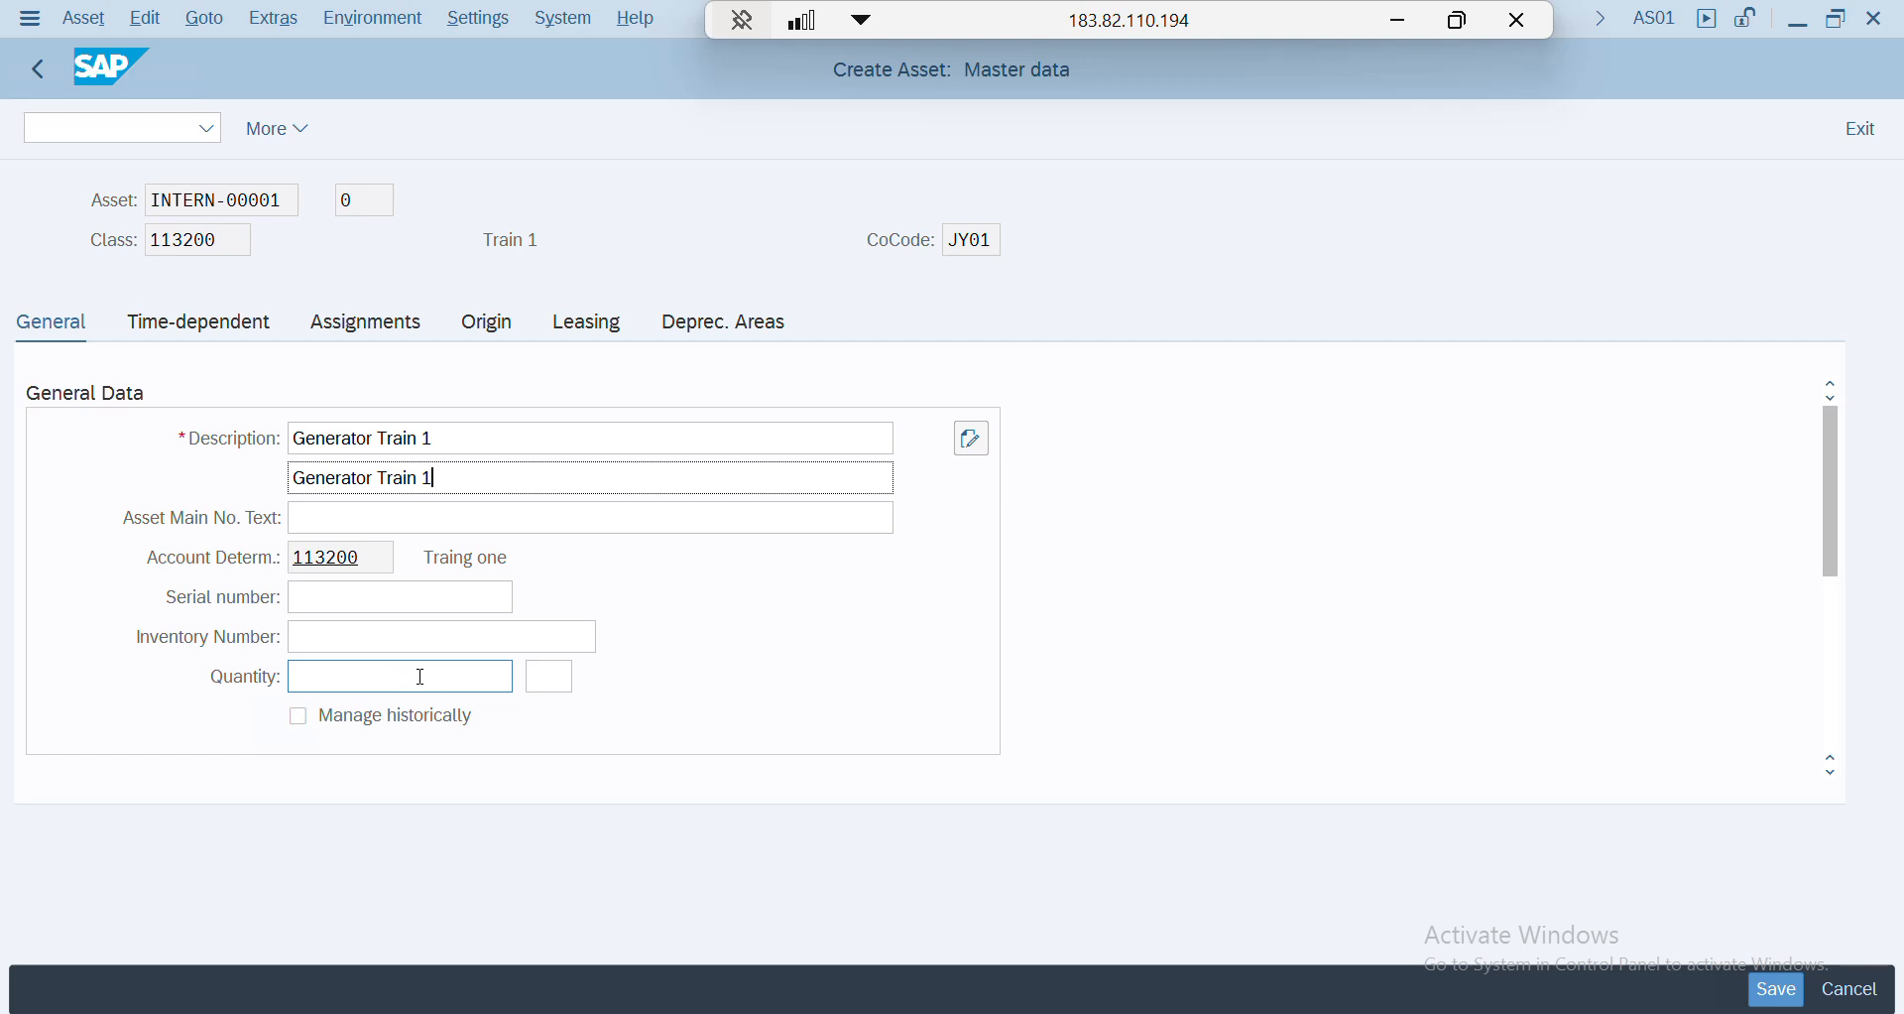
# - Set the asset to be managed historically and go to its time-dependent data, acknowledging the form assignment information
pyautogui.click(298, 716)
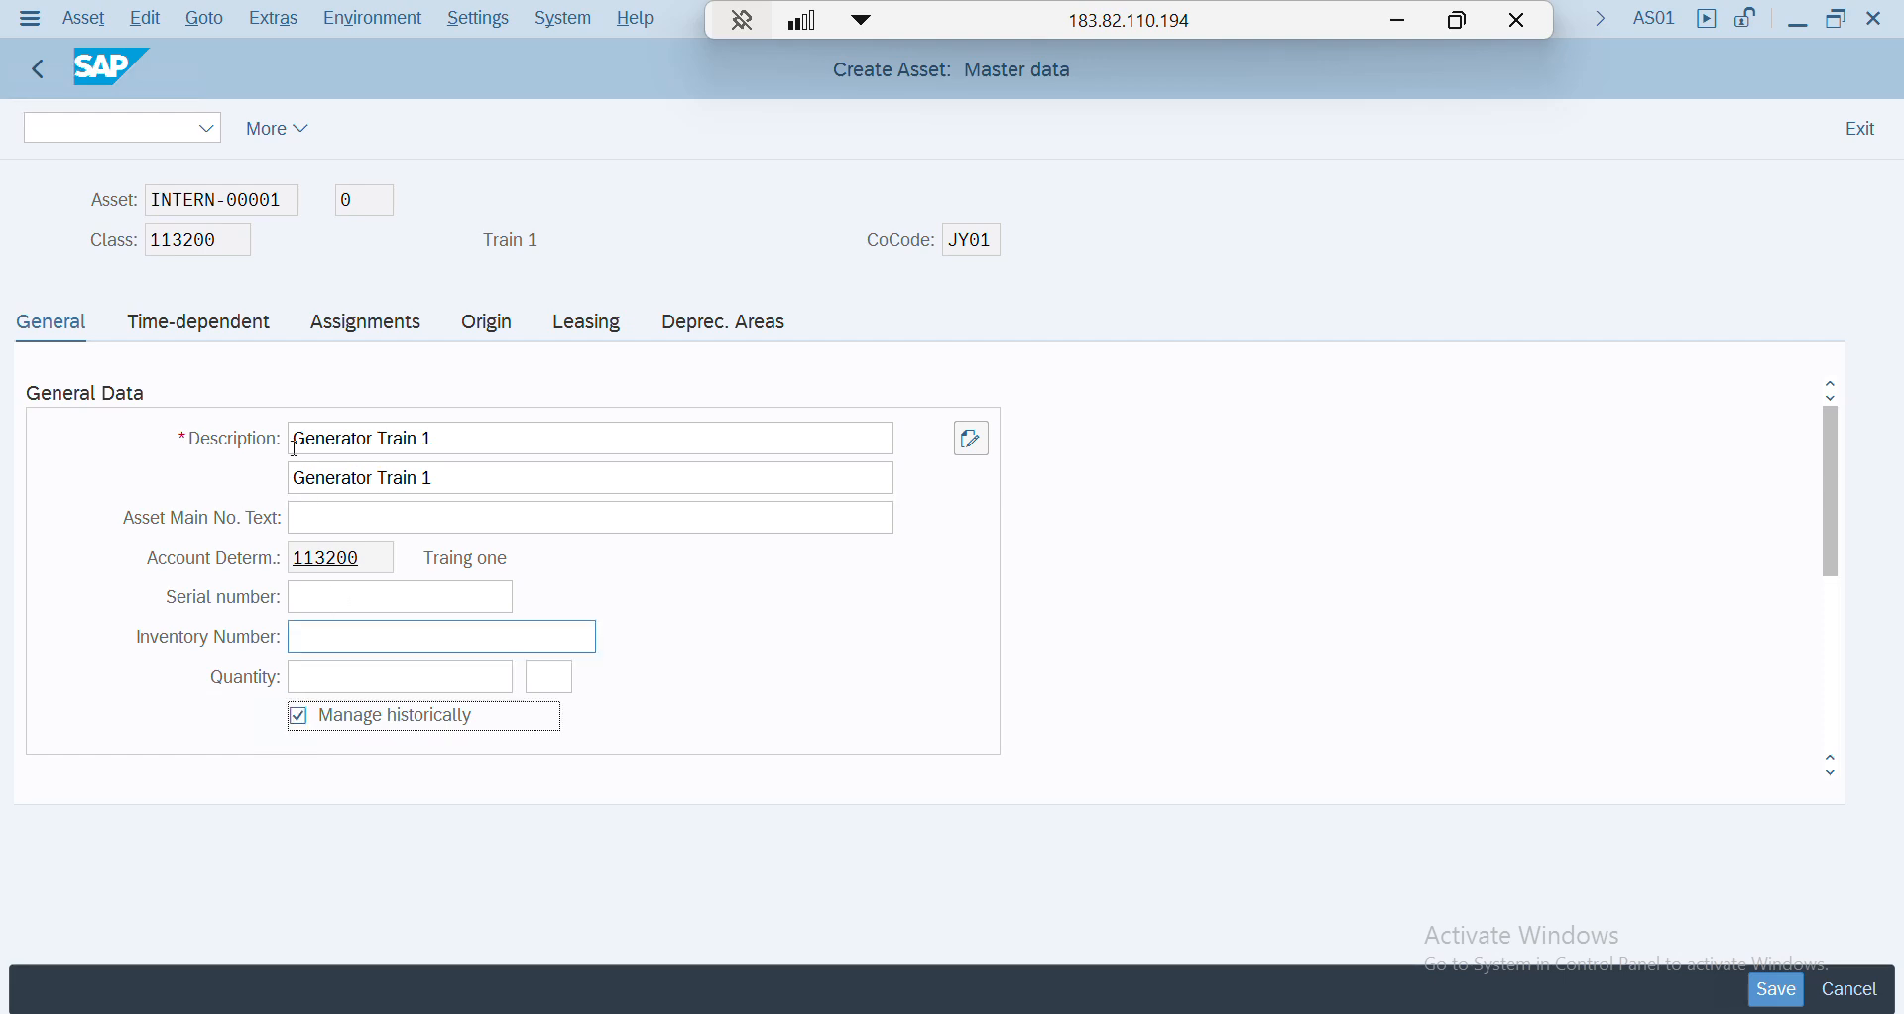
pyautogui.click(231, 327)
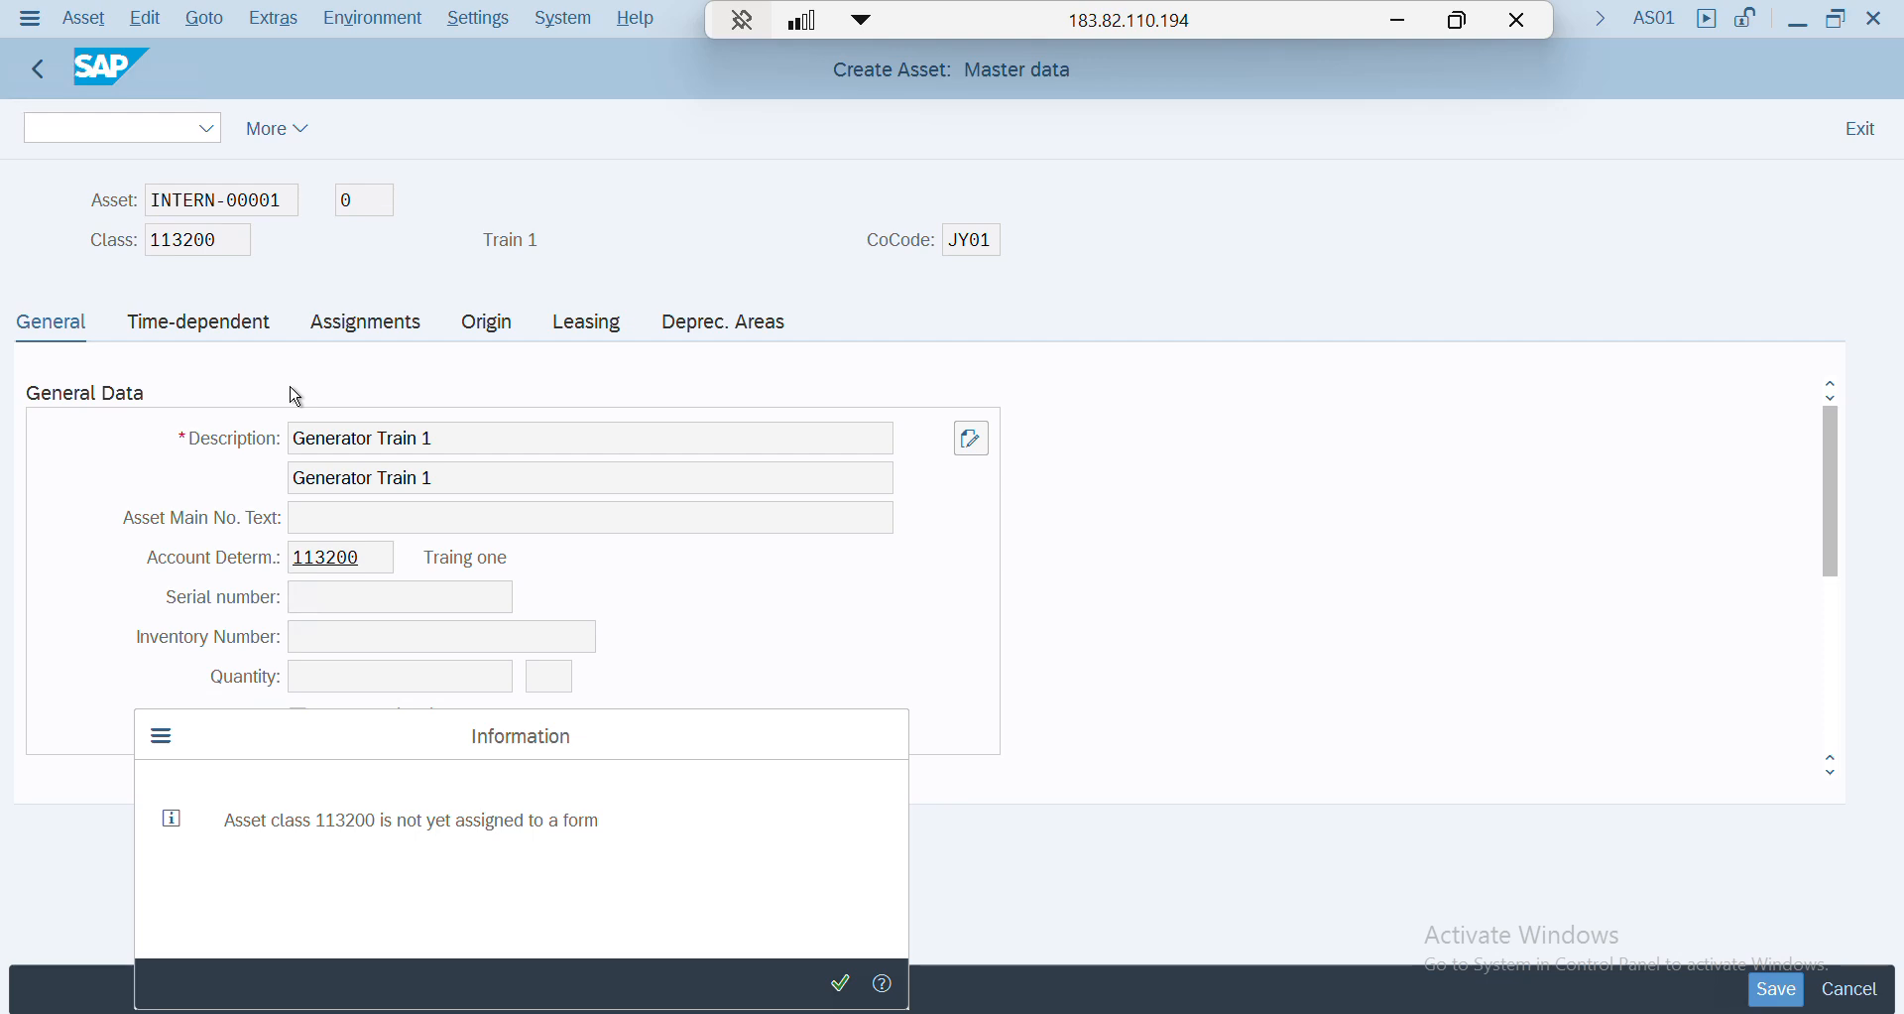
pyautogui.press('Return')
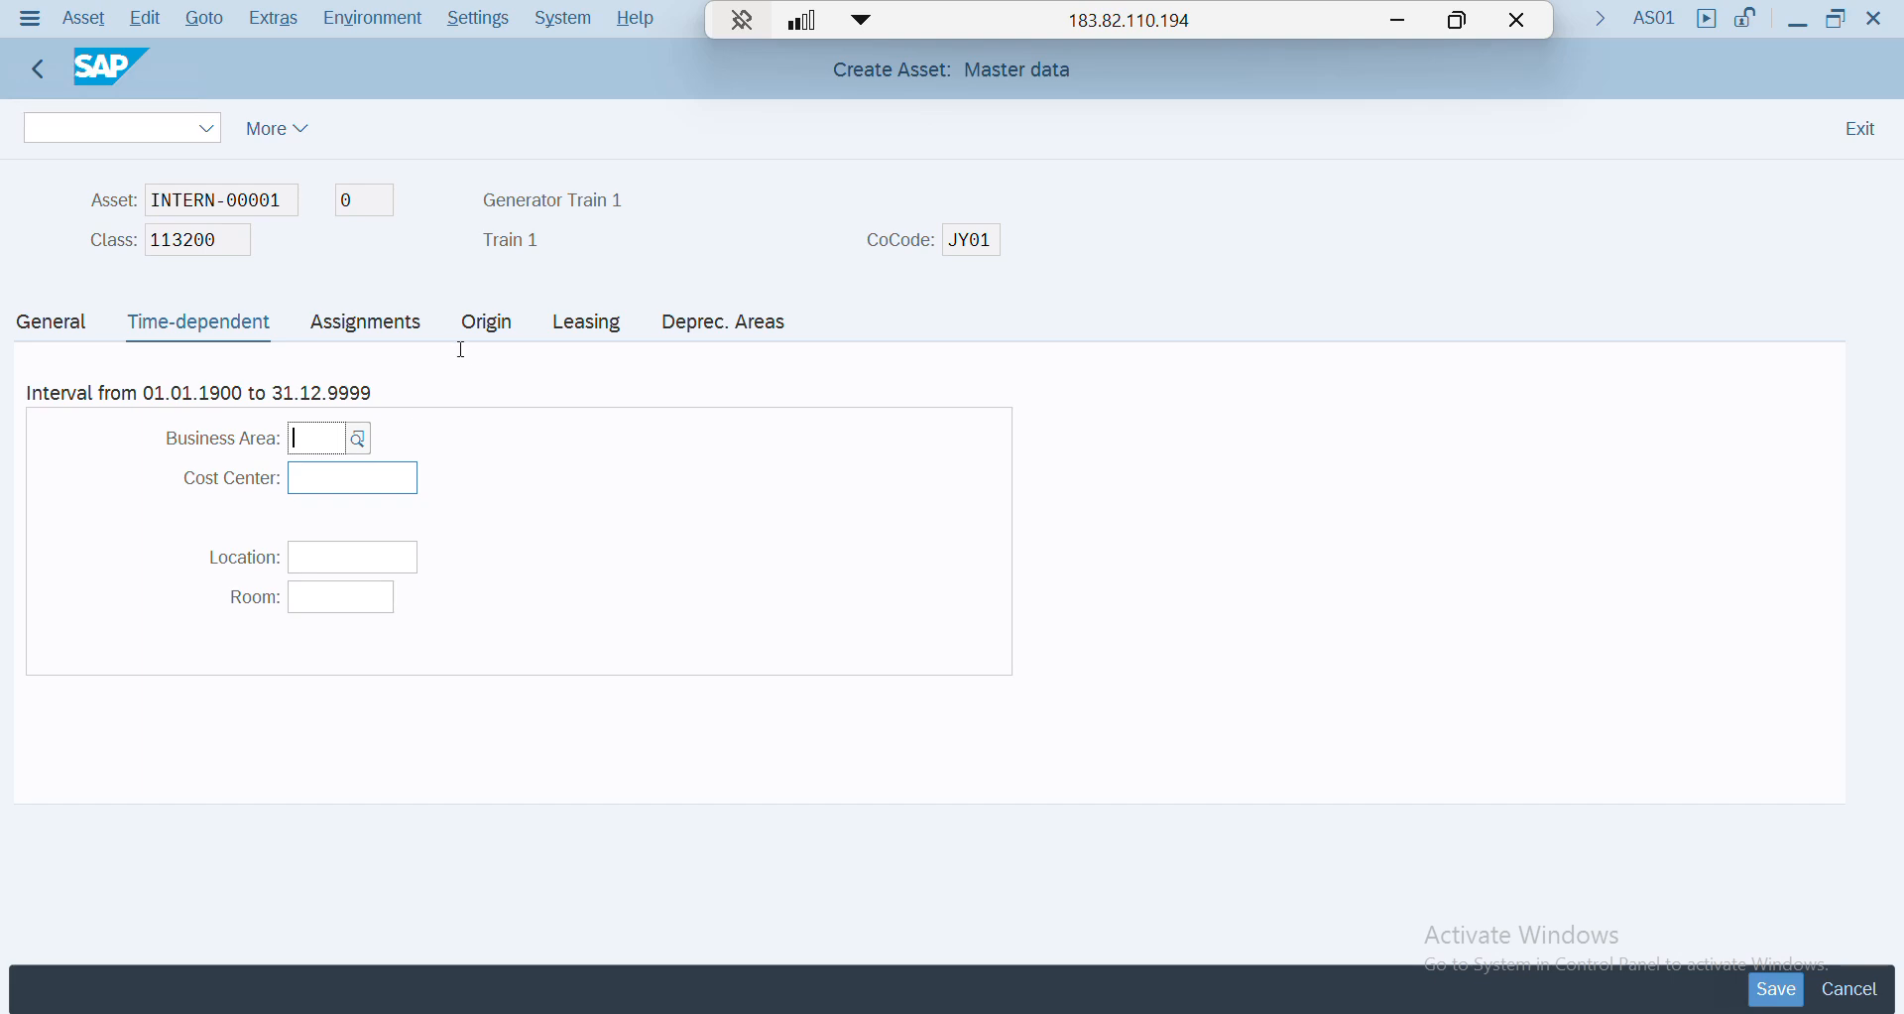
# - Assign depreciation key JY01 with a useful life of 1 to the asset's book depreciation area and save the asset
pyautogui.click(361, 333)
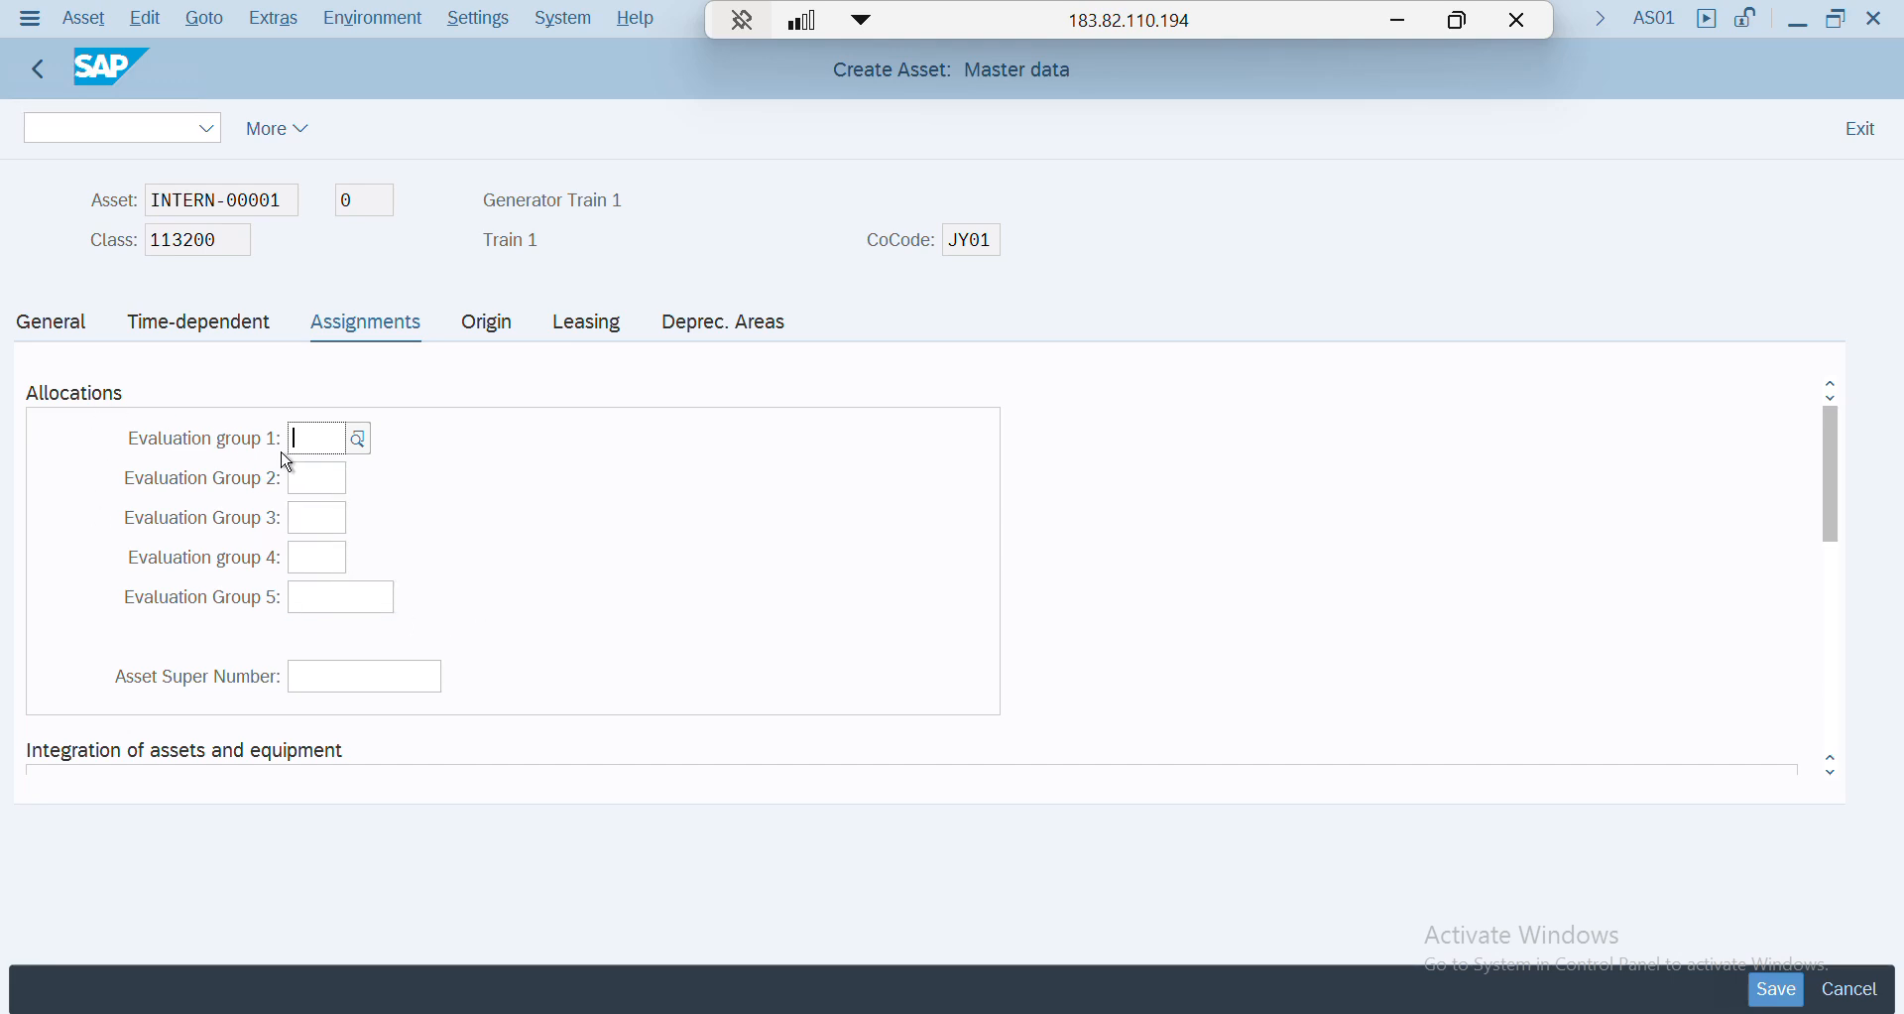
pyautogui.click(479, 336)
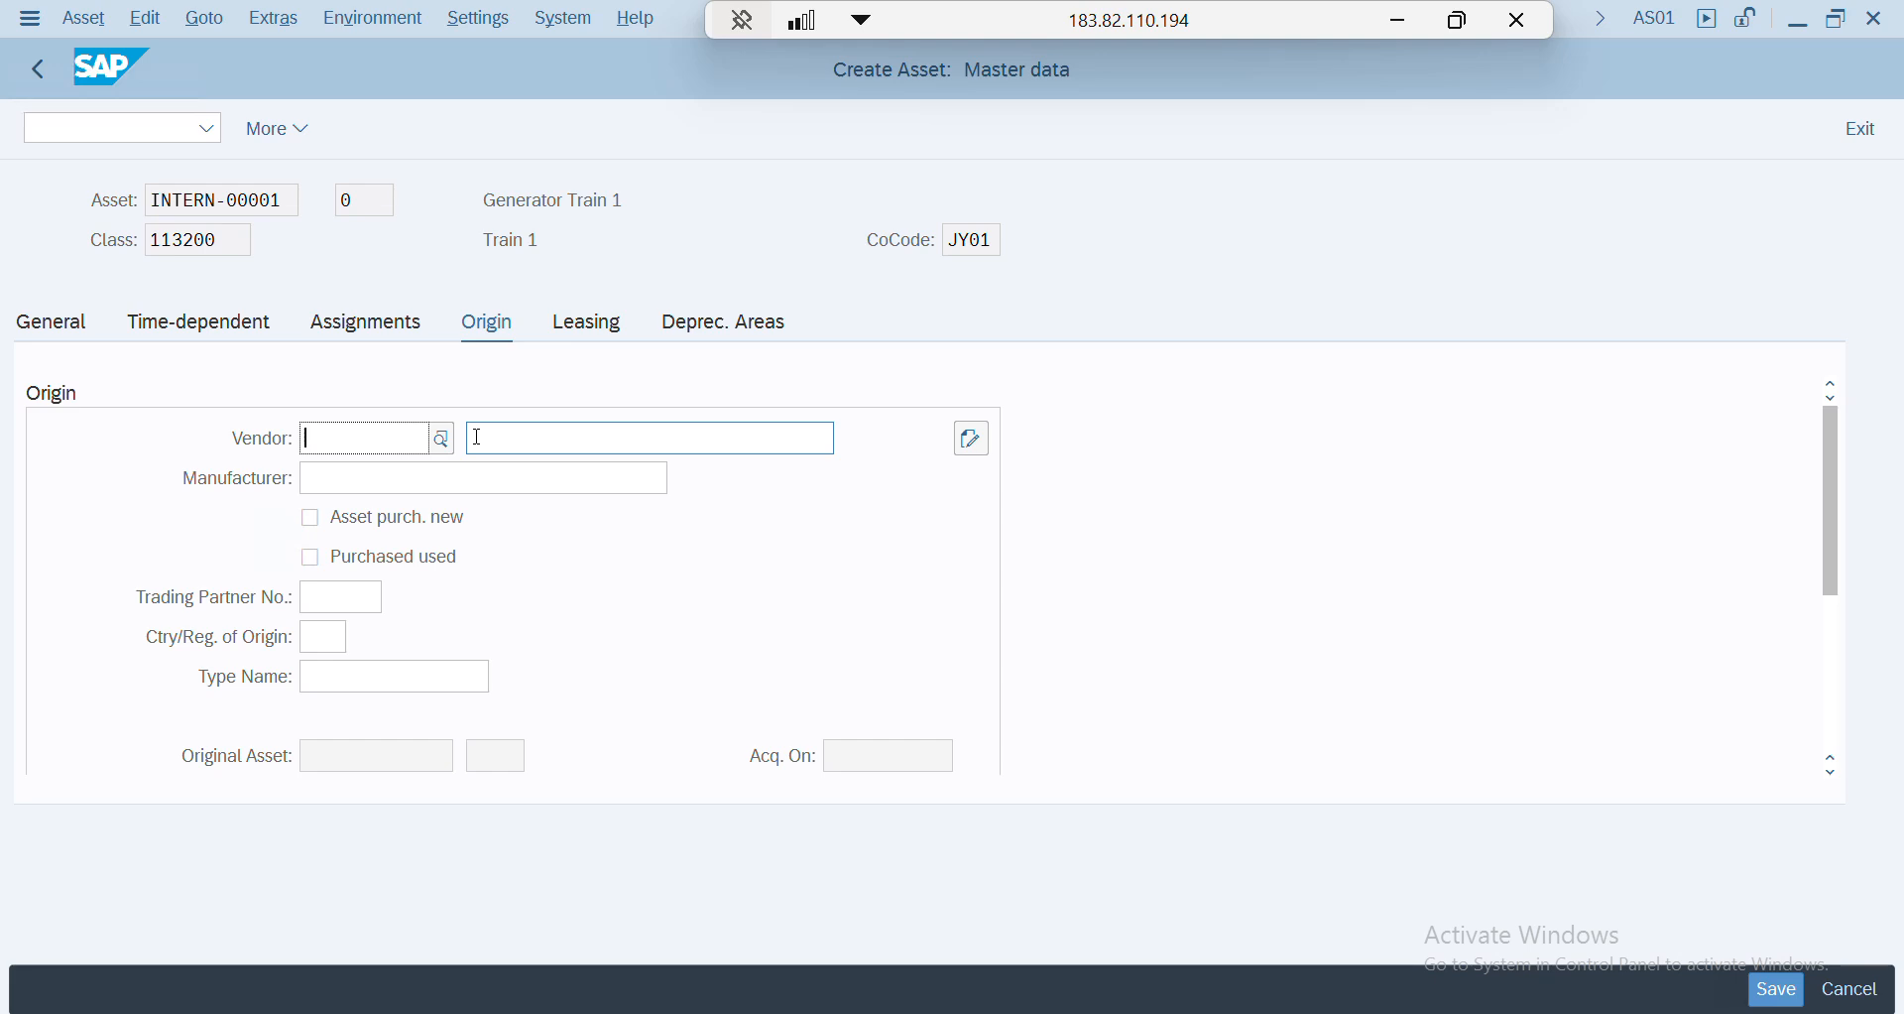
pyautogui.click(720, 337)
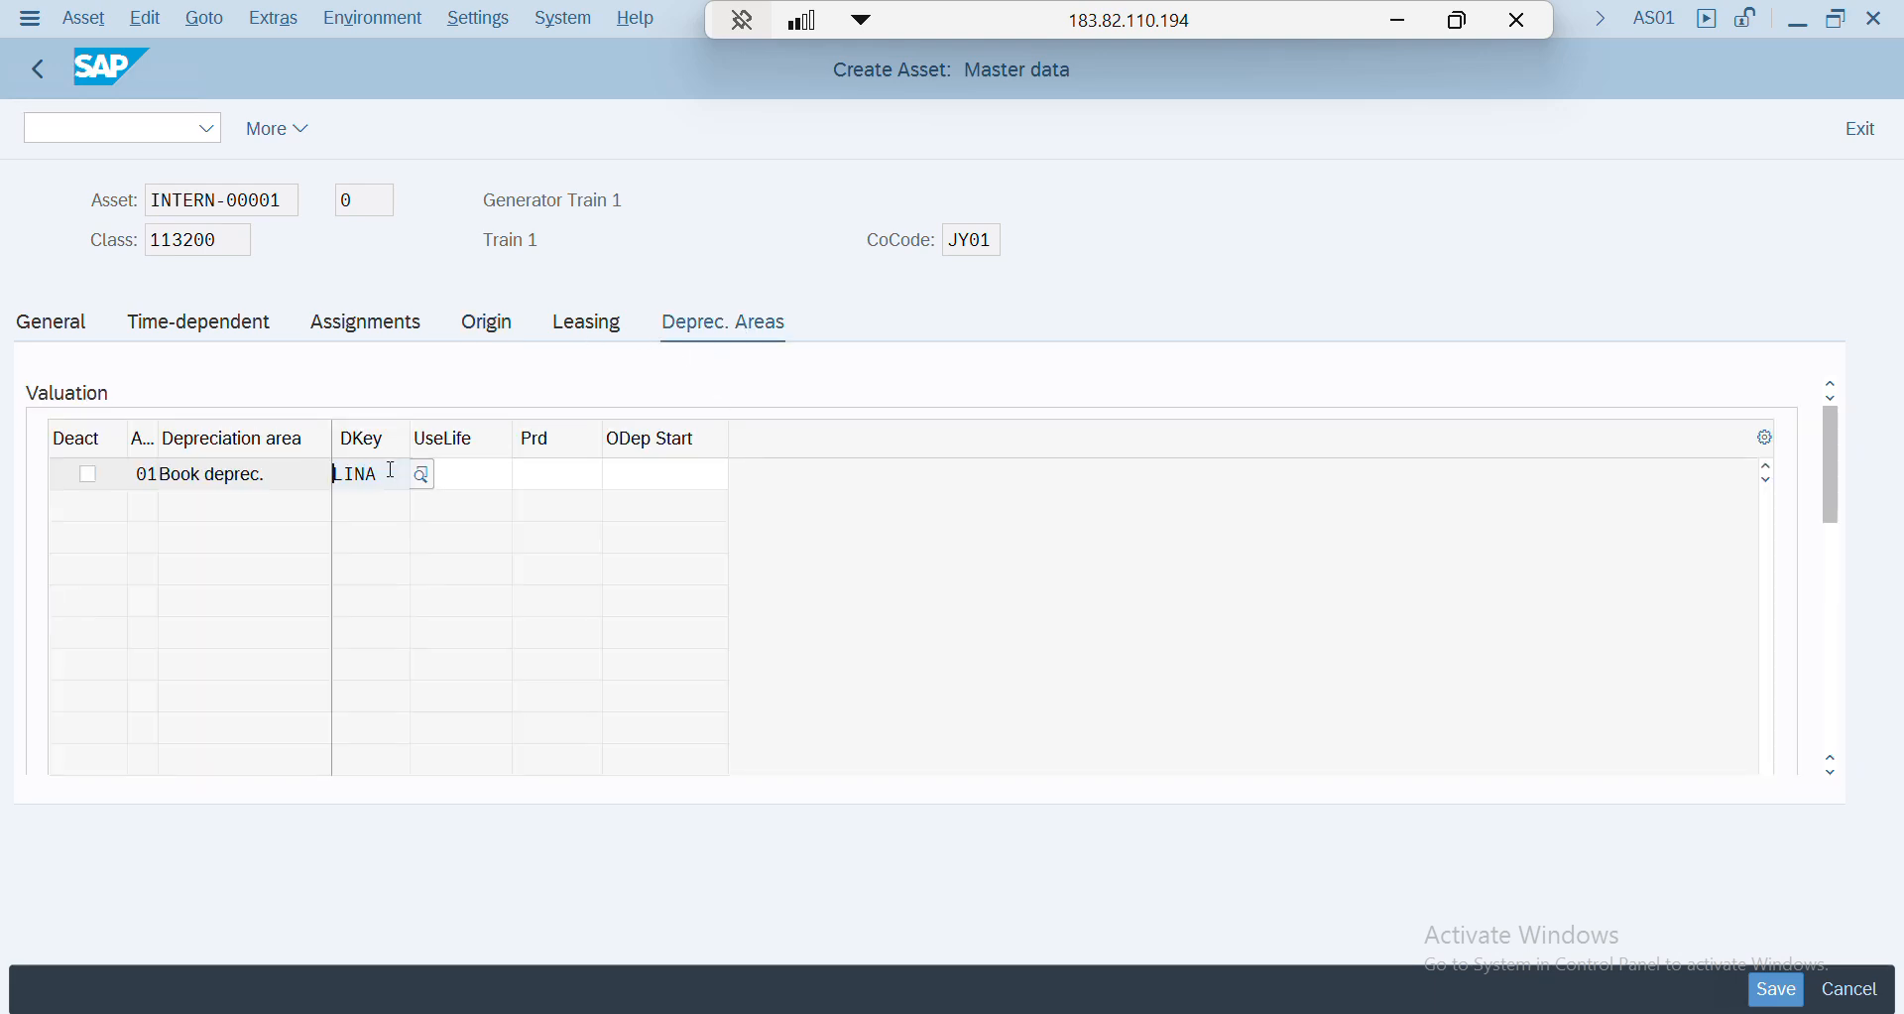
pyautogui.click(422, 476)
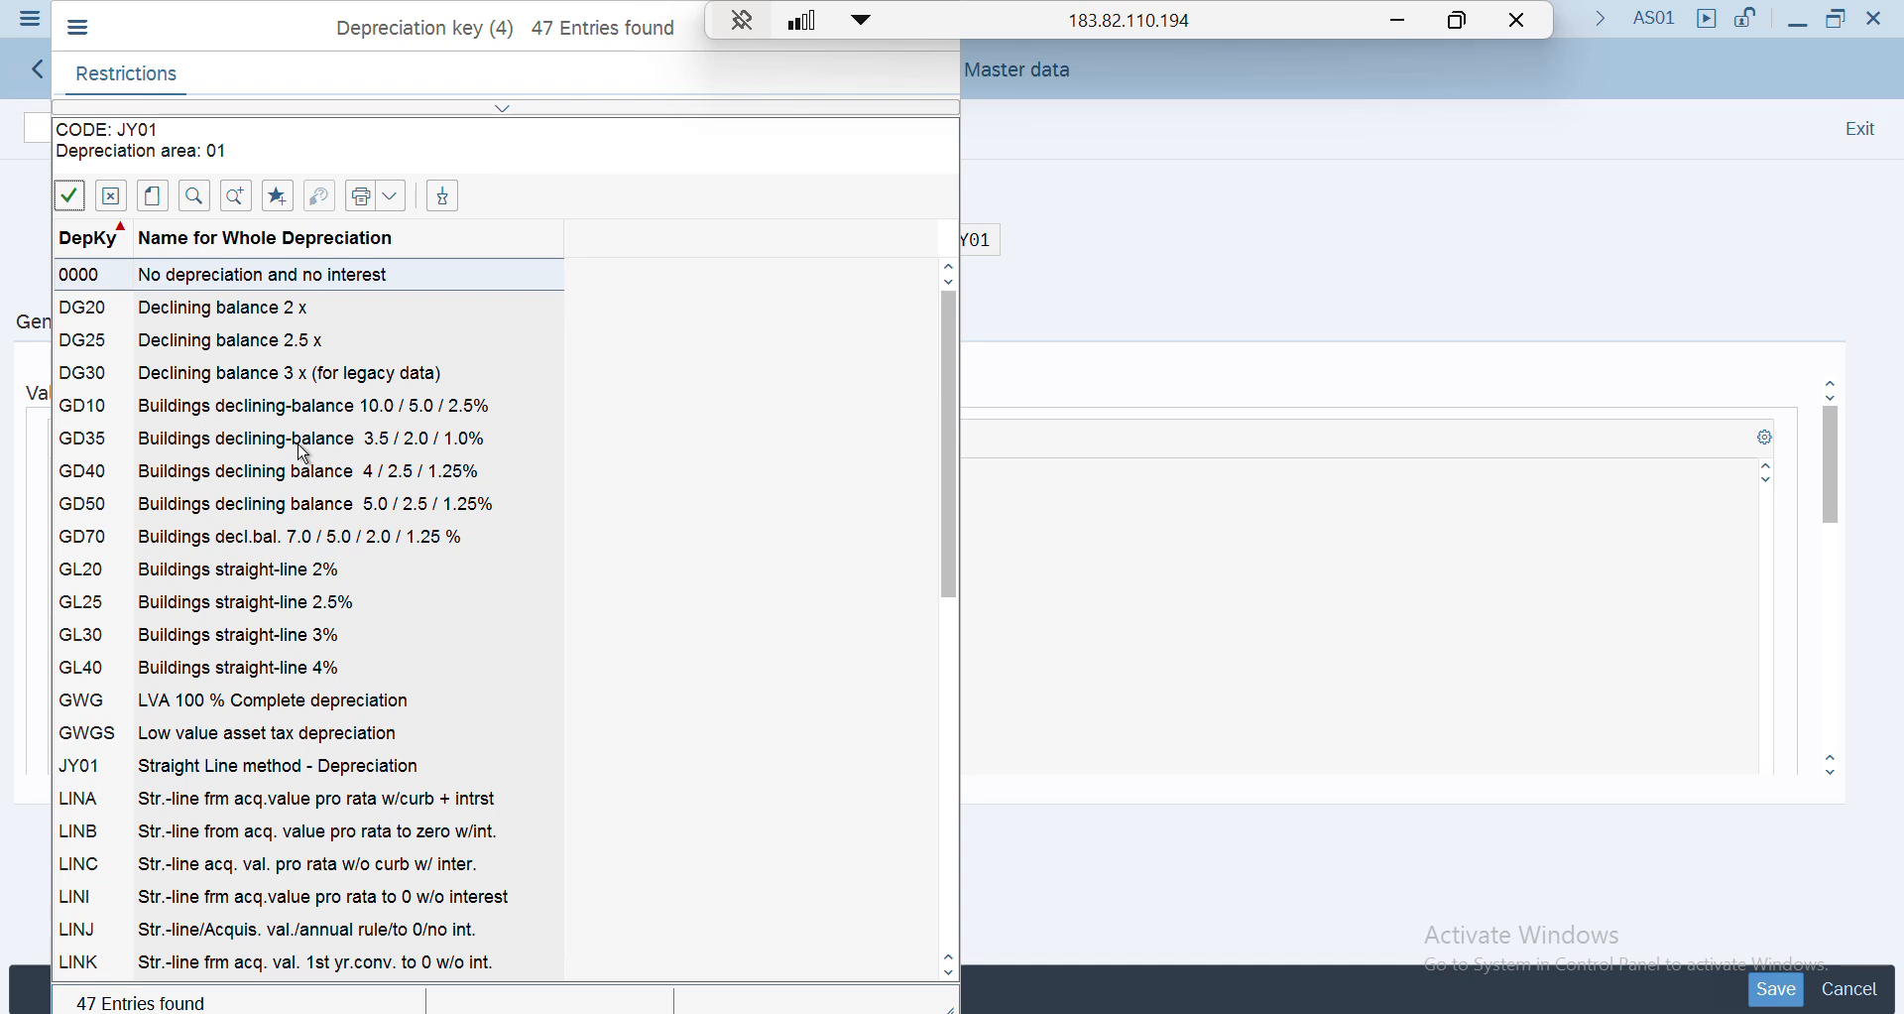
pyautogui.doubleClick(207, 769)
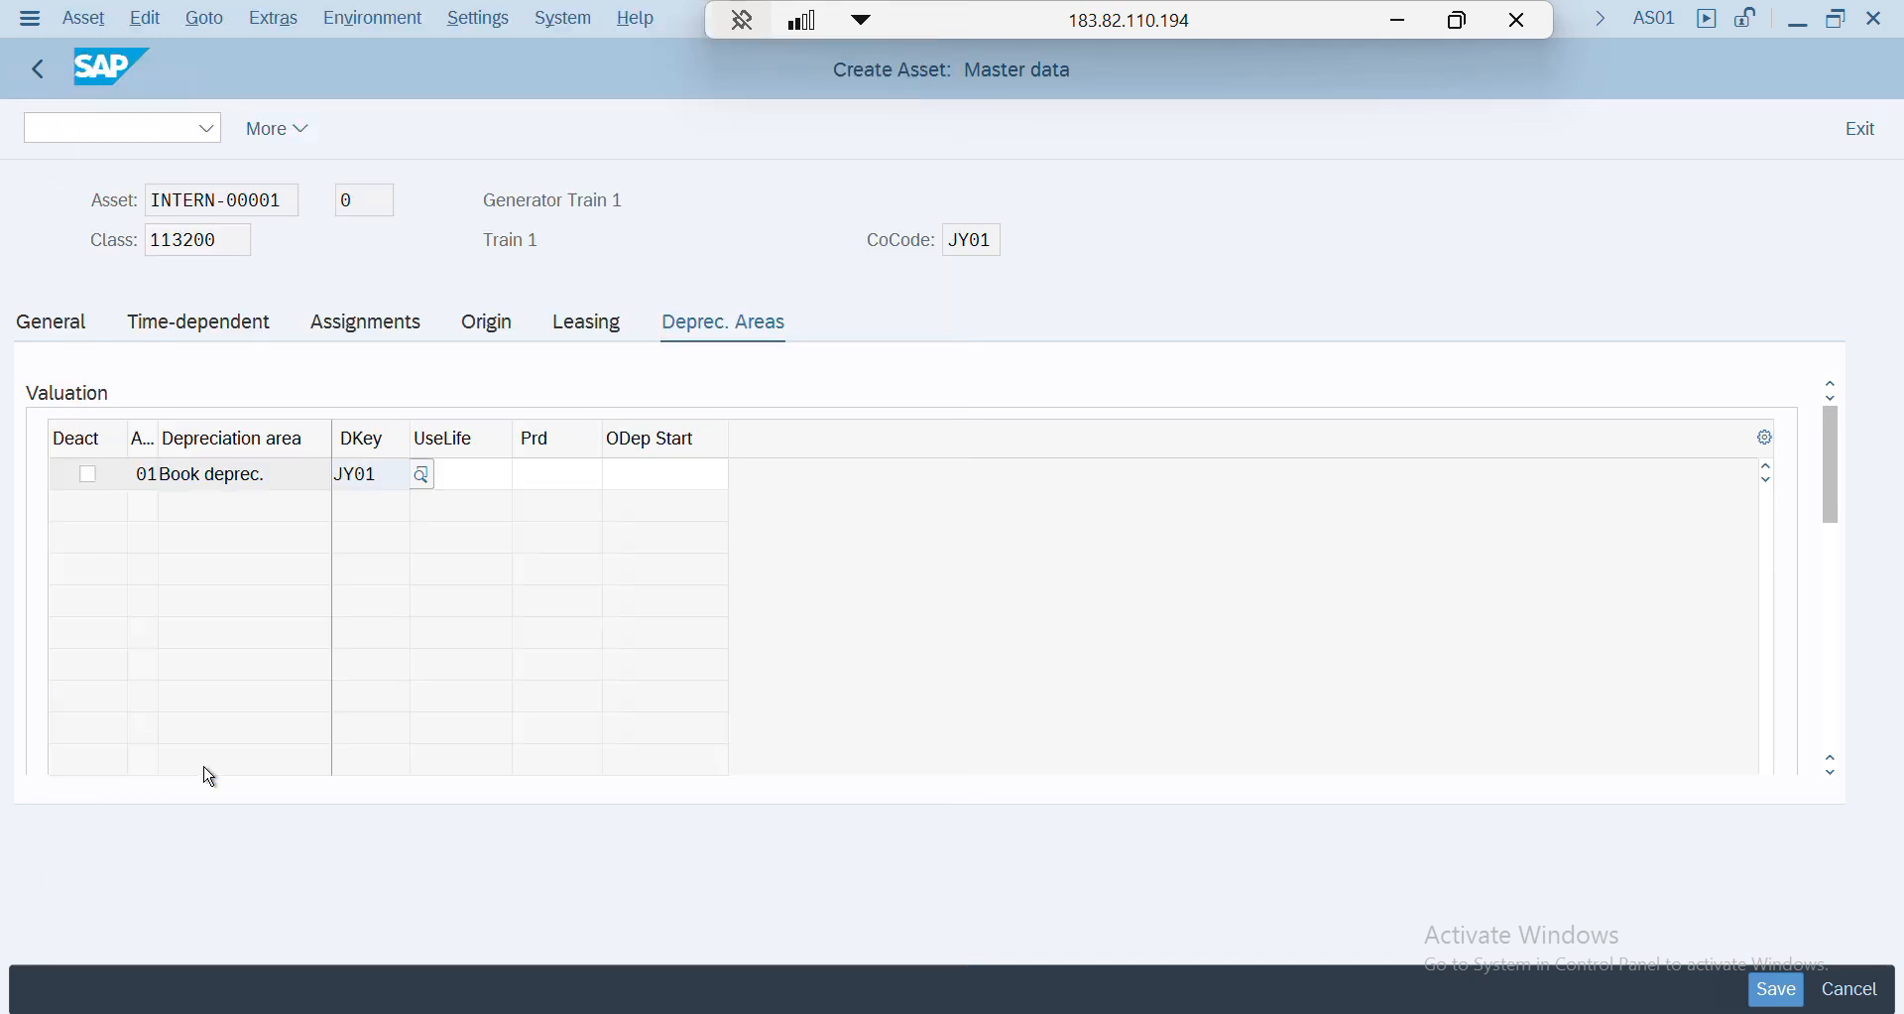
pyautogui.click(469, 475)
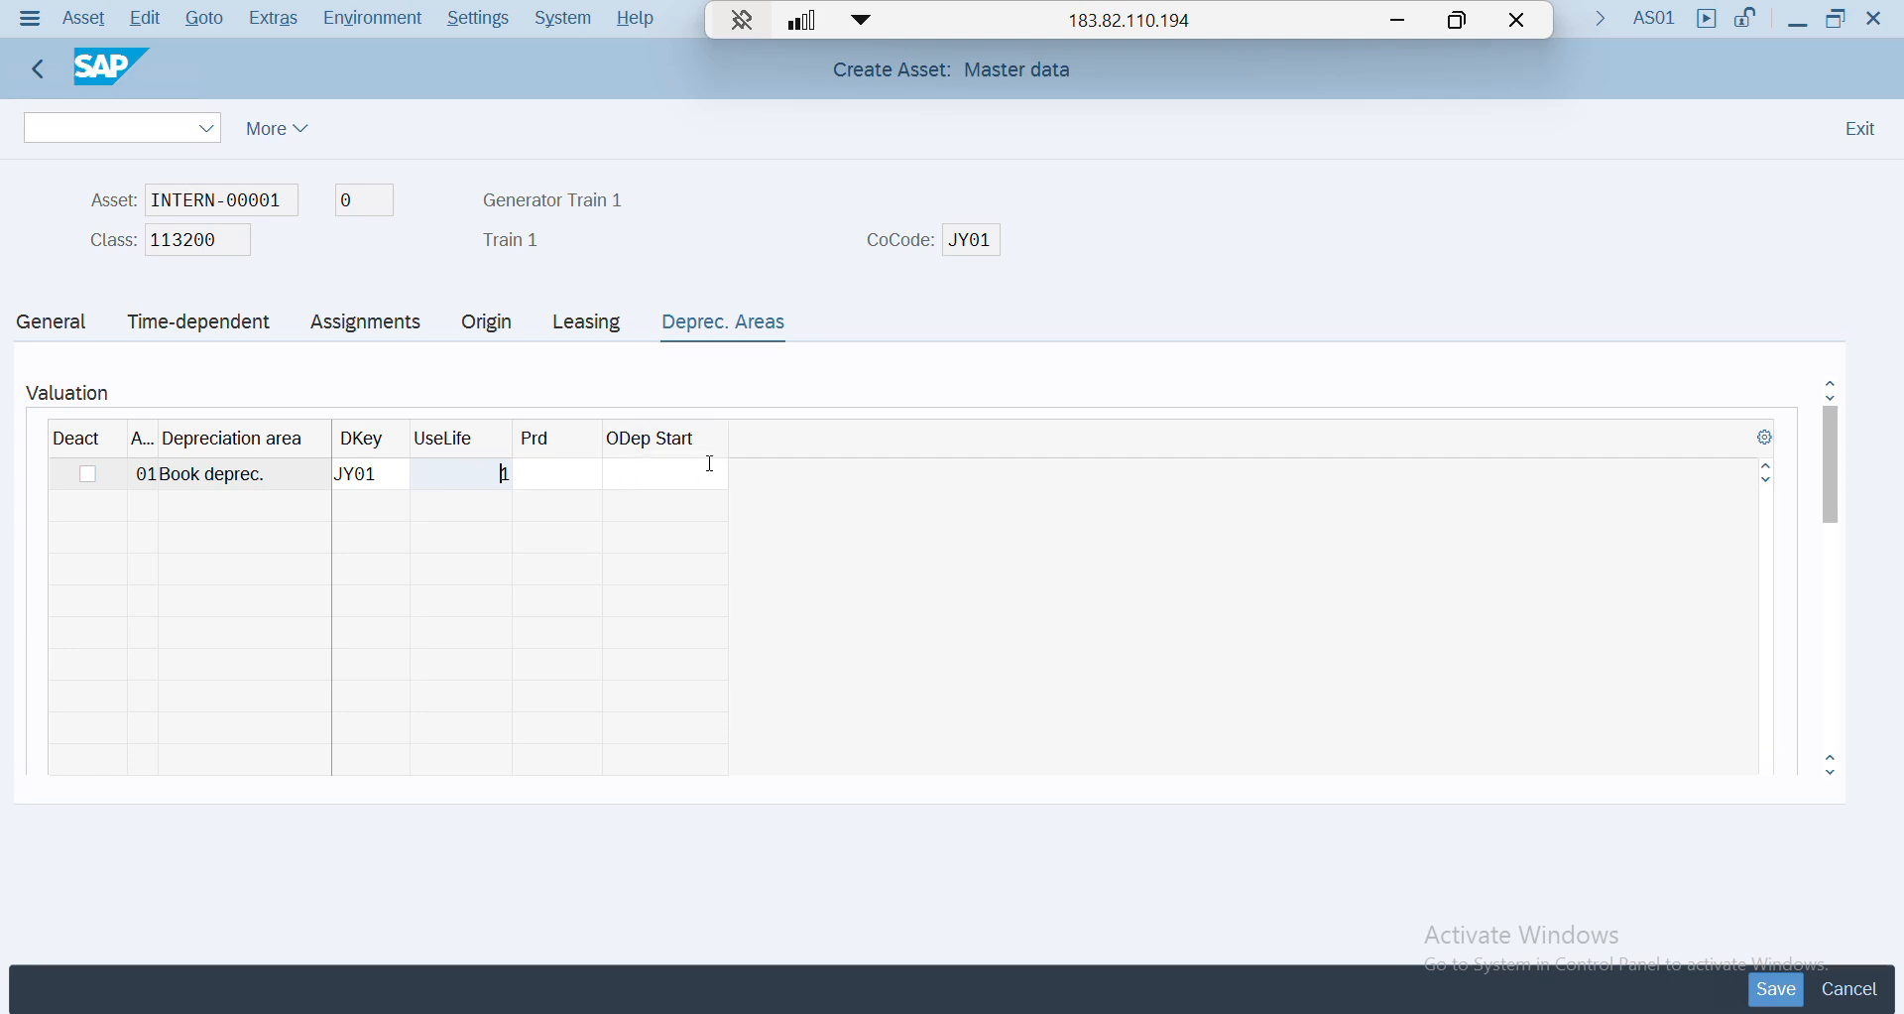
pyautogui.press('Return')
pyautogui.hotkey('ctrl', 's')
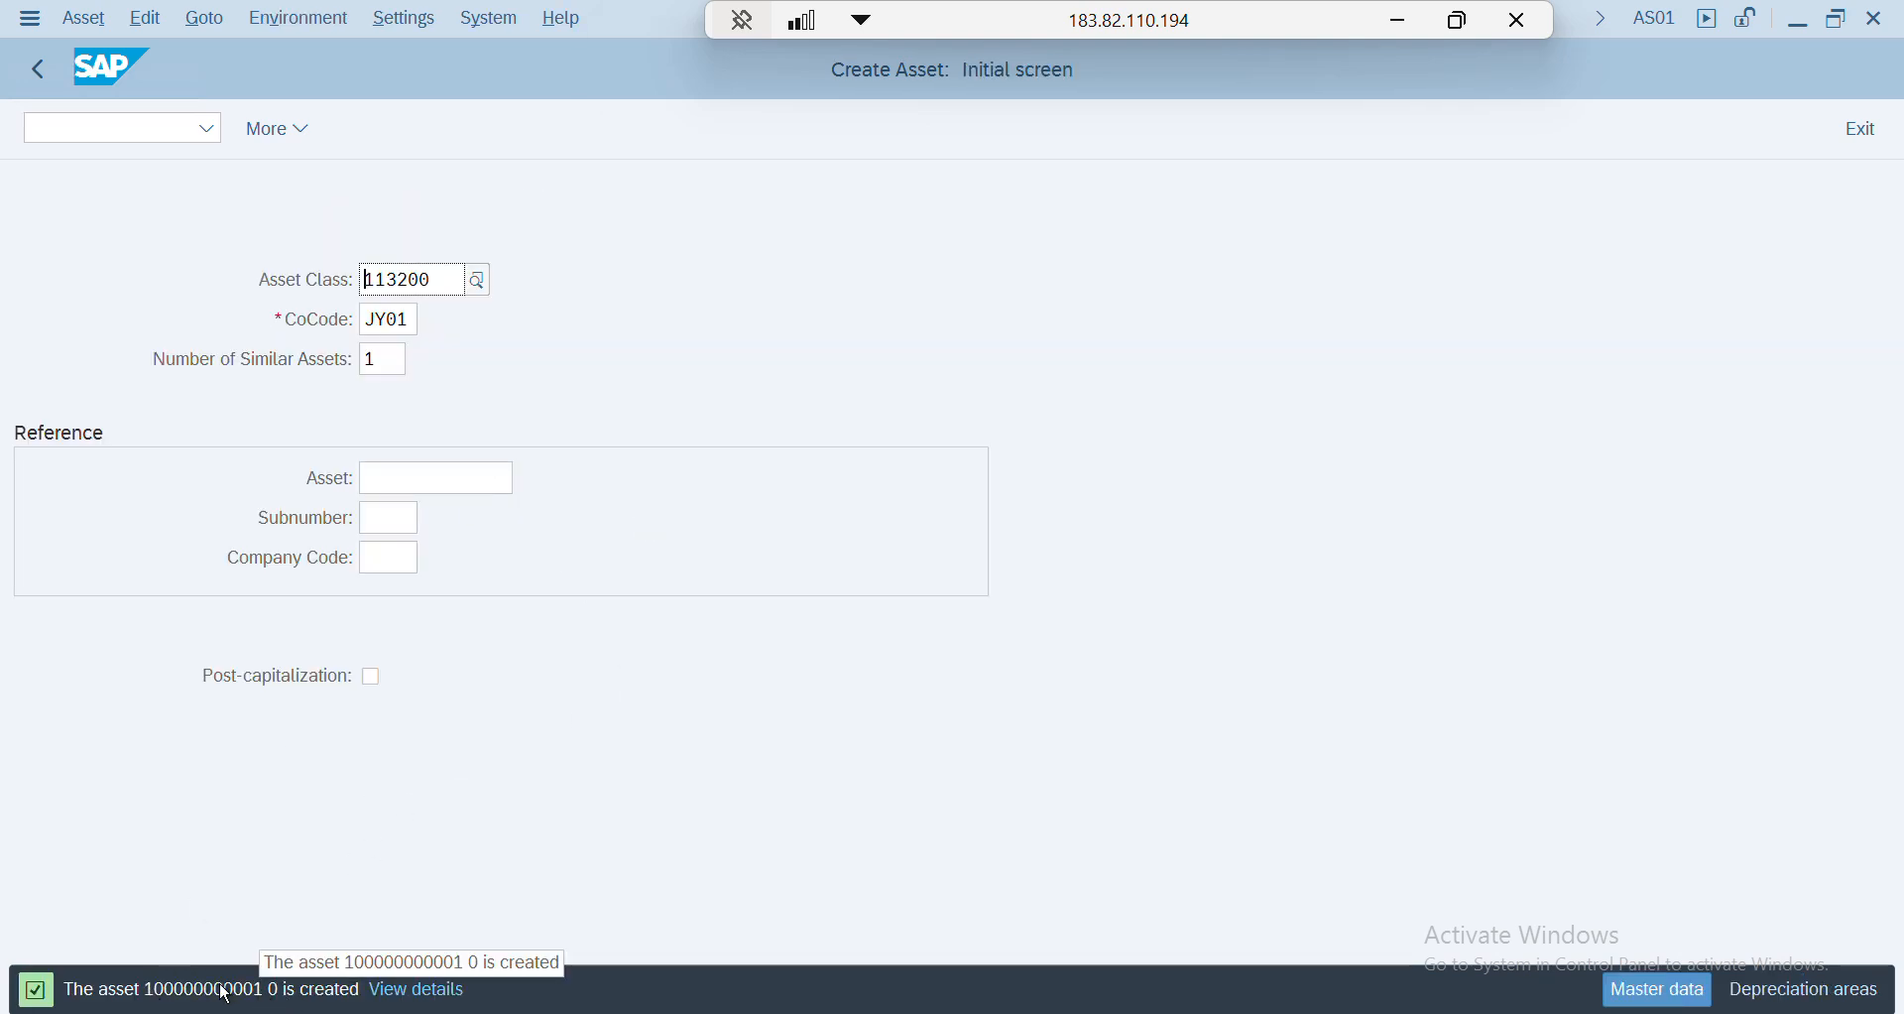
# - Run transaction F-90 and enter 01.01.2024 as both document date and posting date, with period 1
pyautogui.click(66, 130)
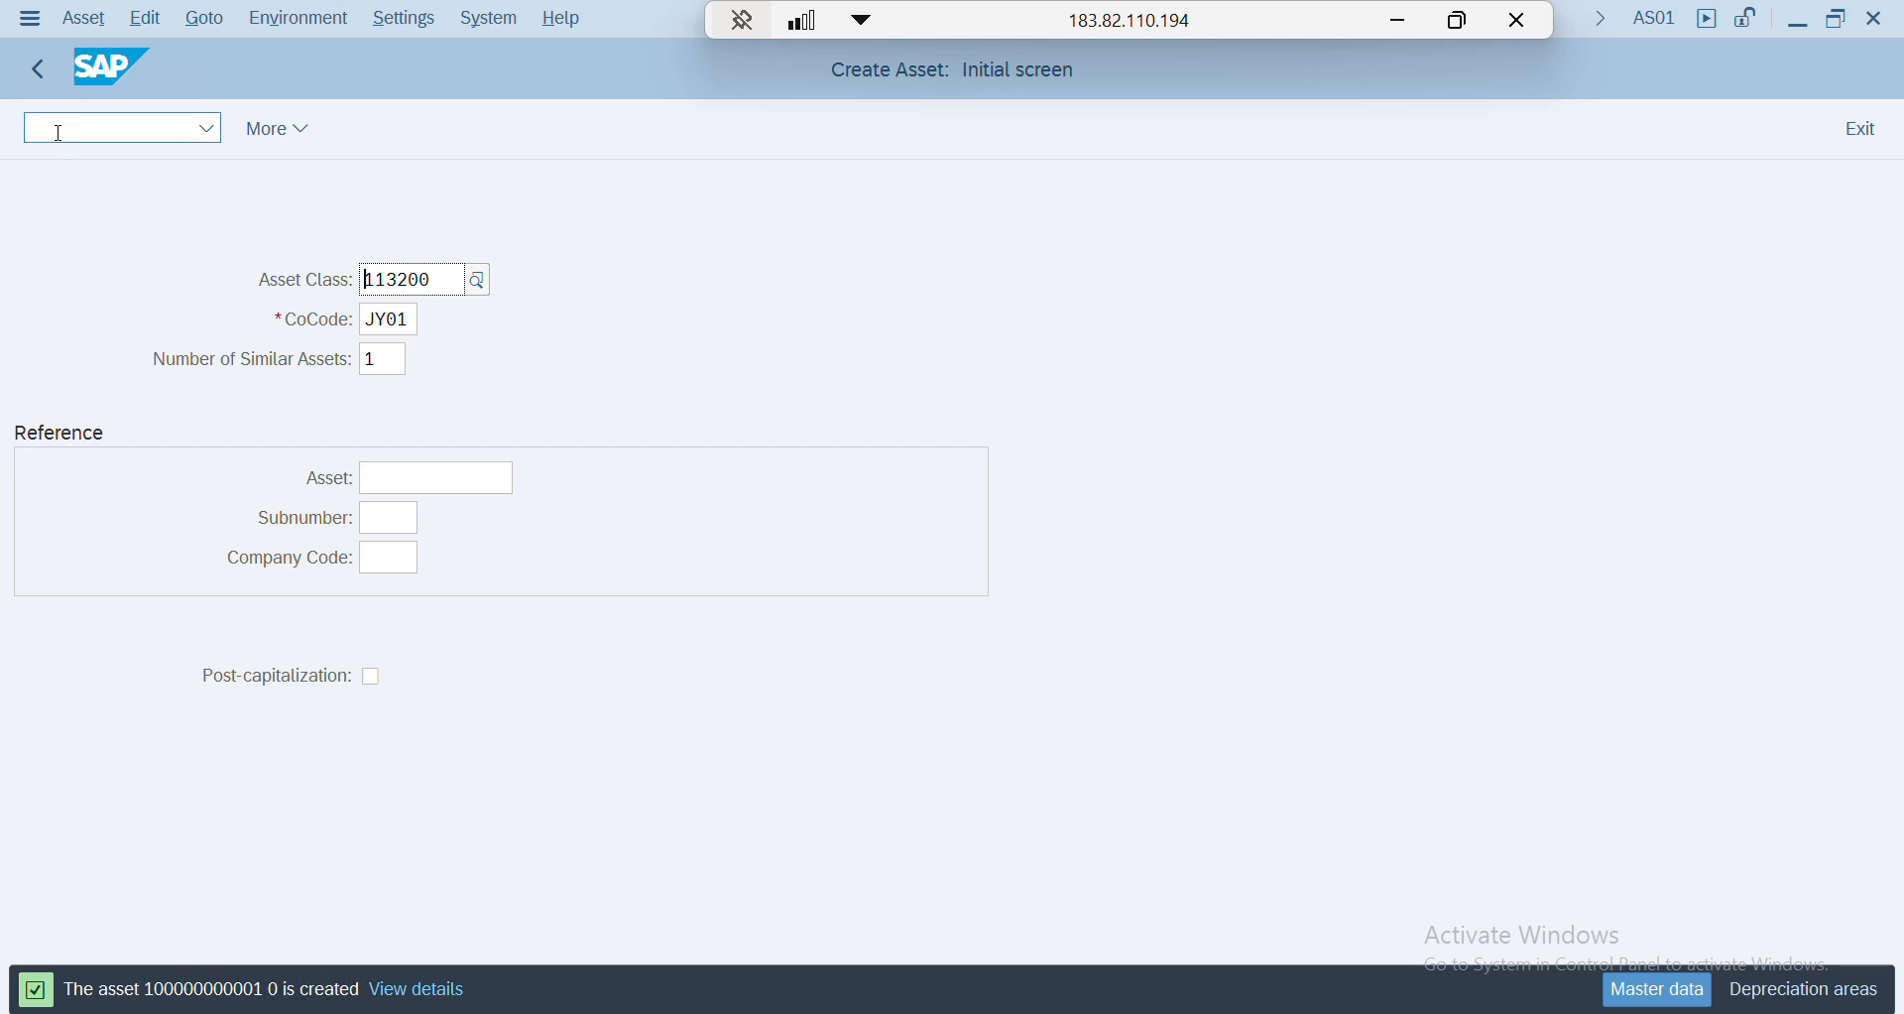
pyautogui.write('/nf-90')
pyautogui.press('Return')
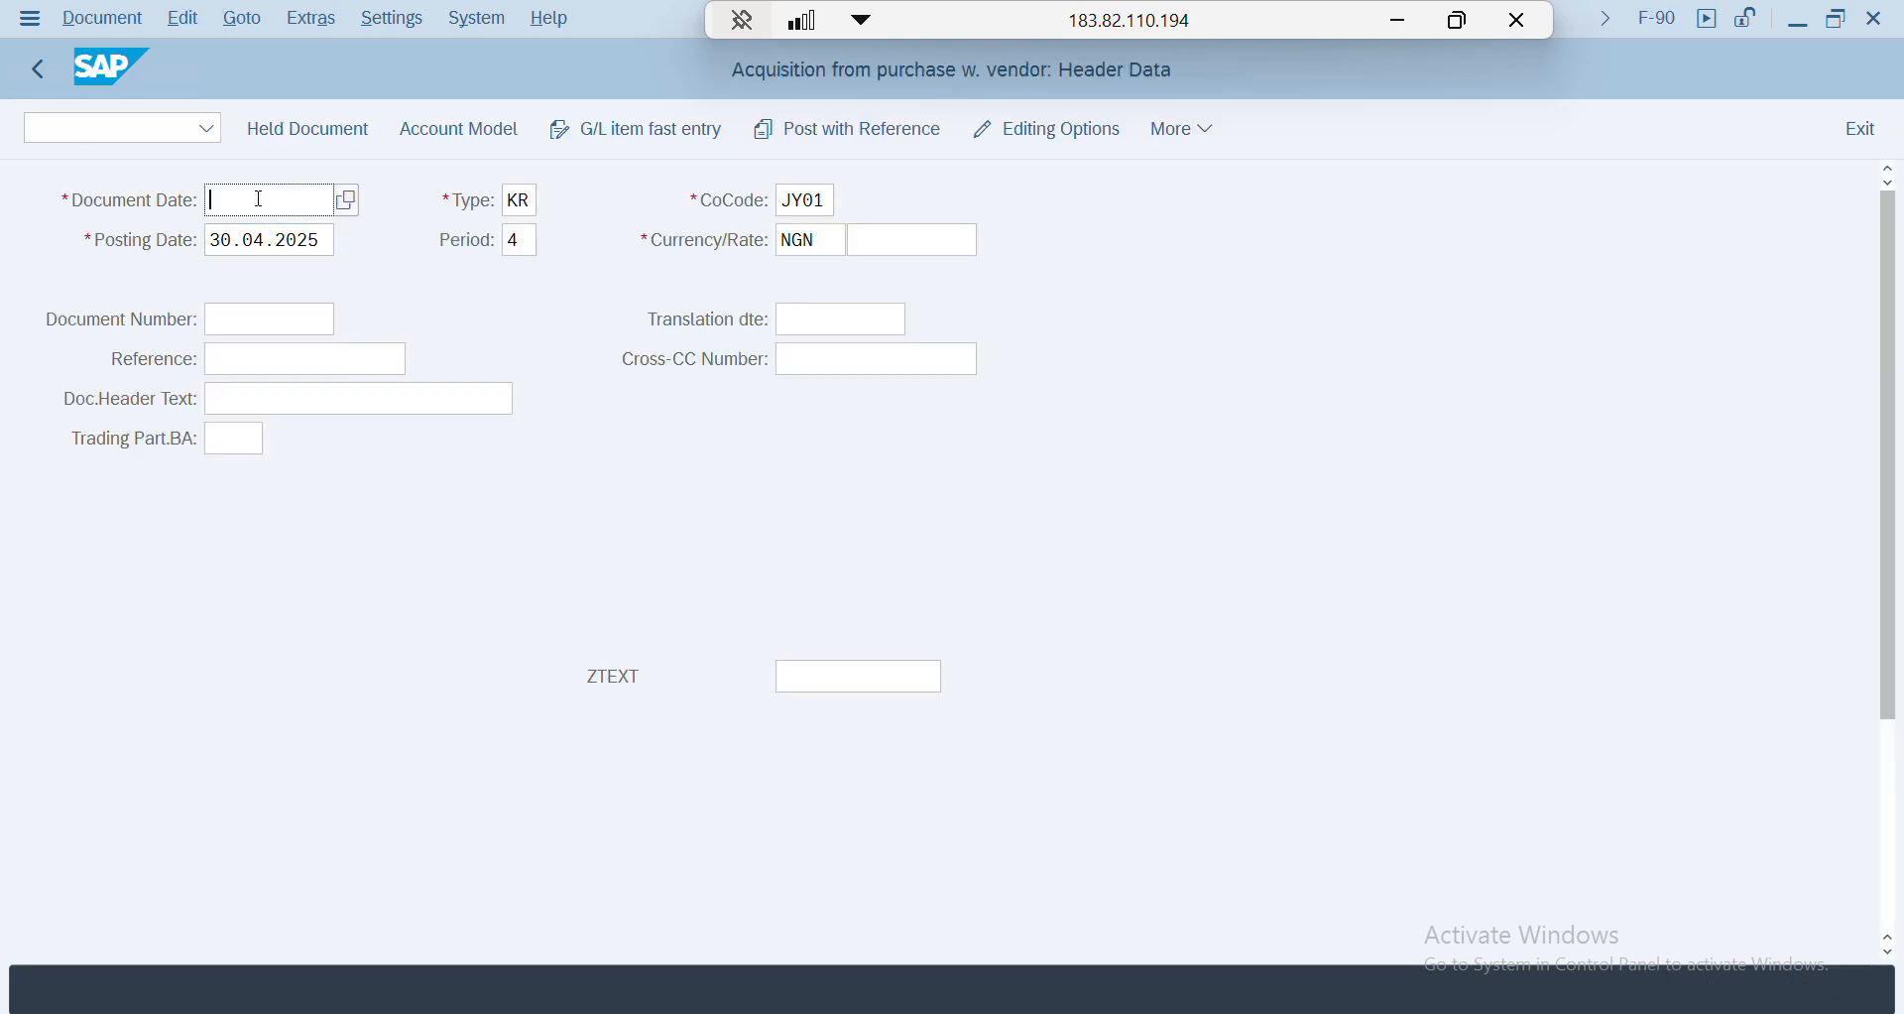
pyautogui.write('01.07.2024')
pyautogui.press('Tab')
pyautogui.press('Tab')
pyautogui.press('Tab')
pyautogui.write('01.01.2')
pyautogui.press('Delete')
pyautogui.write('024')
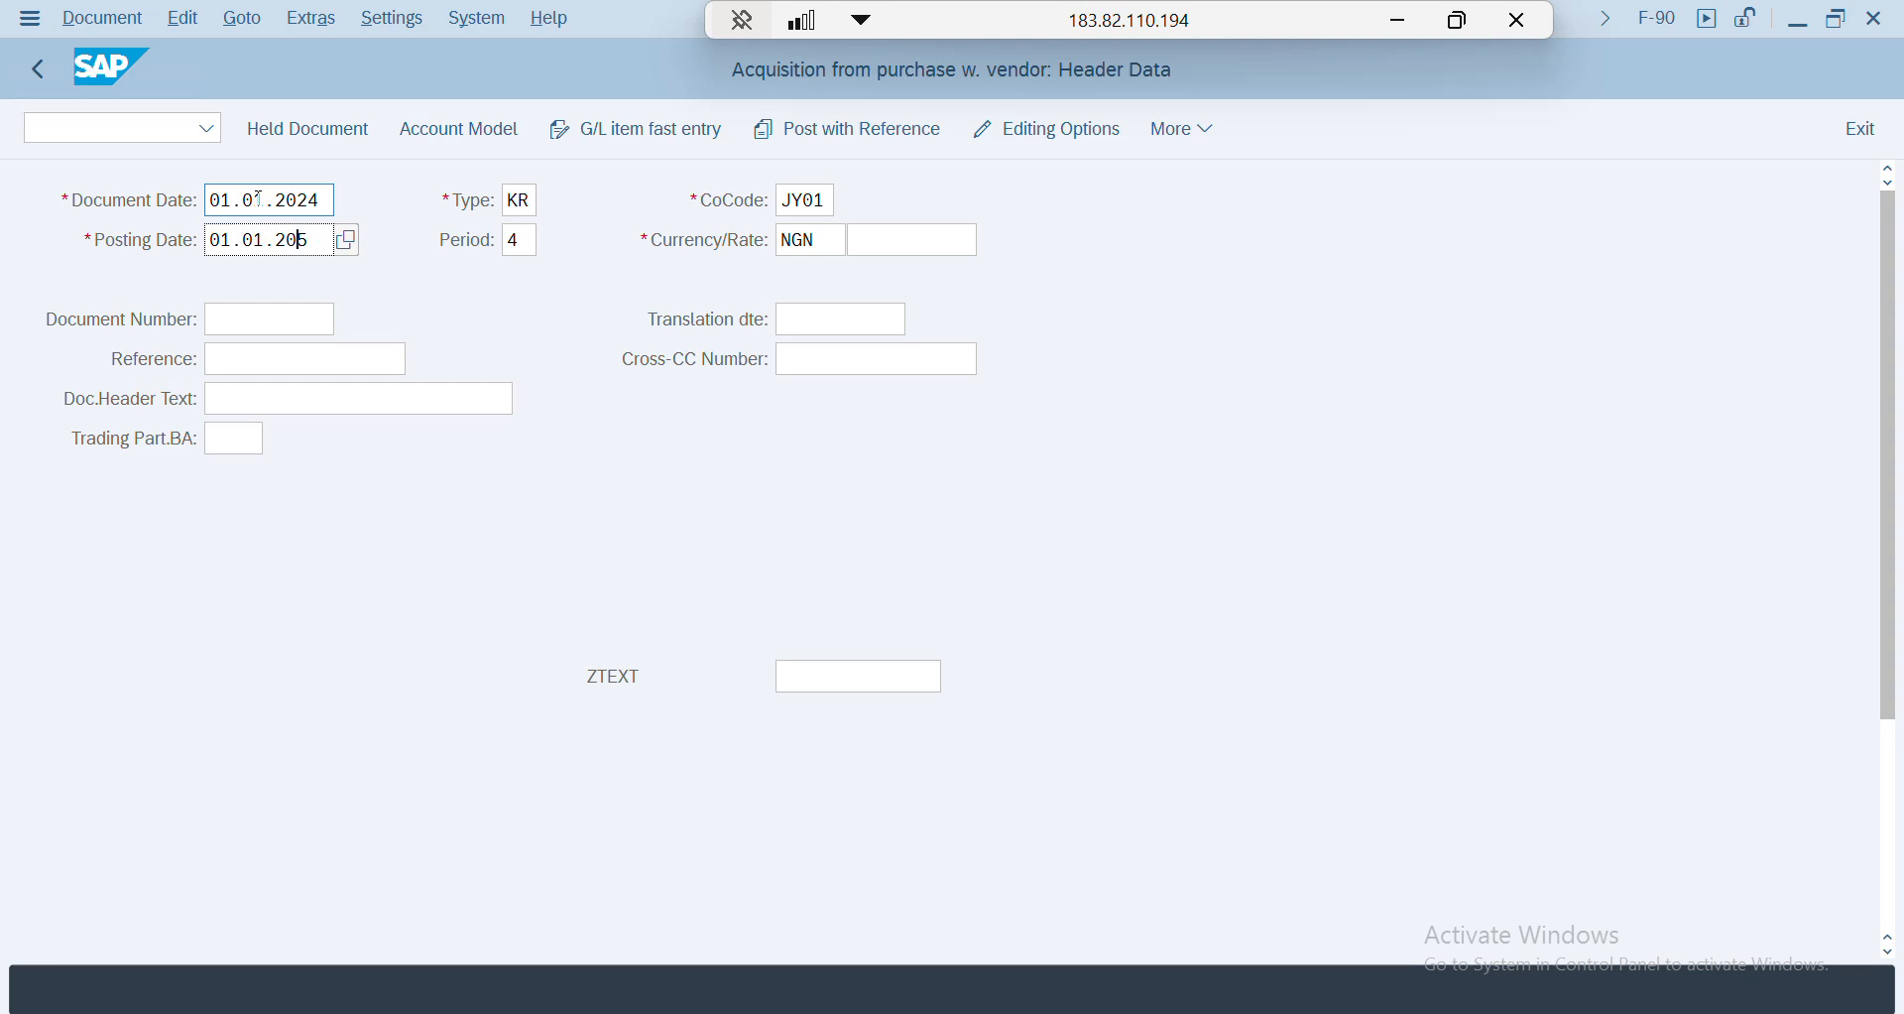
pyautogui.press('Tab')
pyautogui.write('01')
# - Enter the Imam Agro Farm vendor account for the first line item with posting key 31 and continue past the fiscal-year warning
pyautogui.scroll(-5, 400, 493)
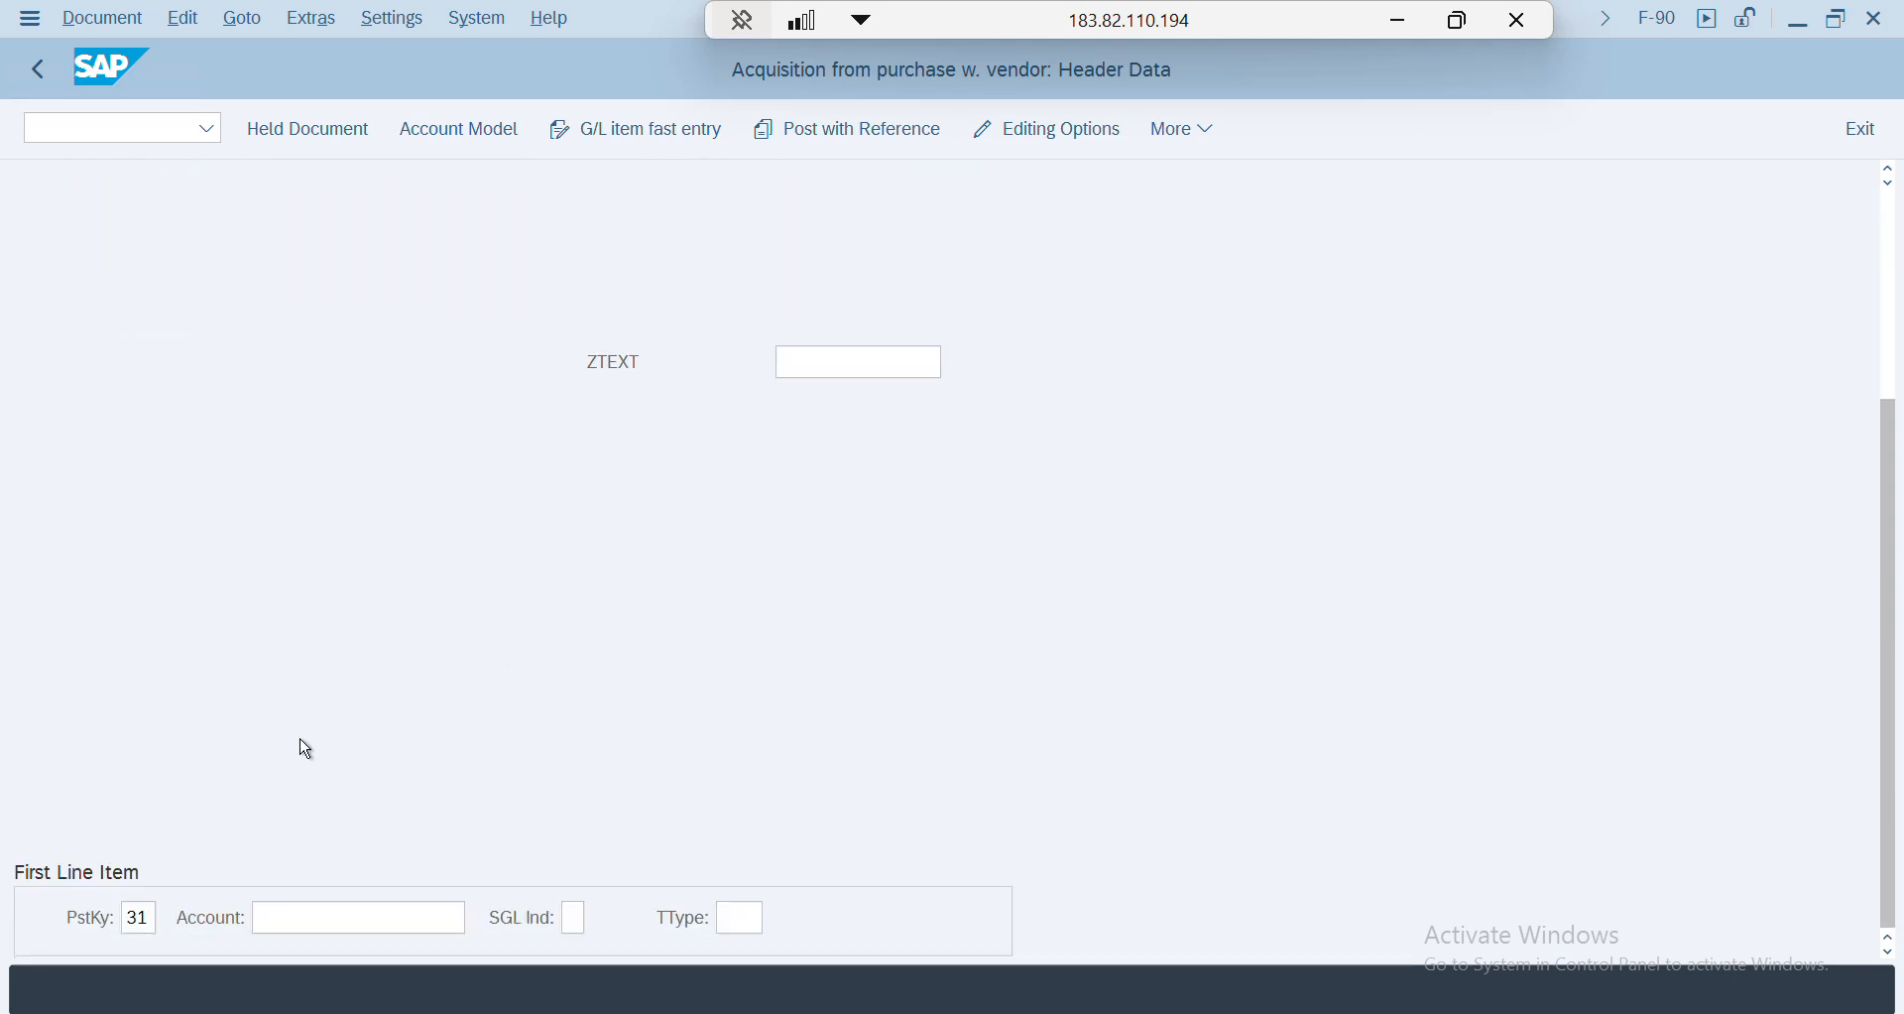
pyautogui.click(326, 913)
pyautogui.press('Down')
pyautogui.press('Down')
pyautogui.press('Down')
pyautogui.press('Return')
pyautogui.press('Return')
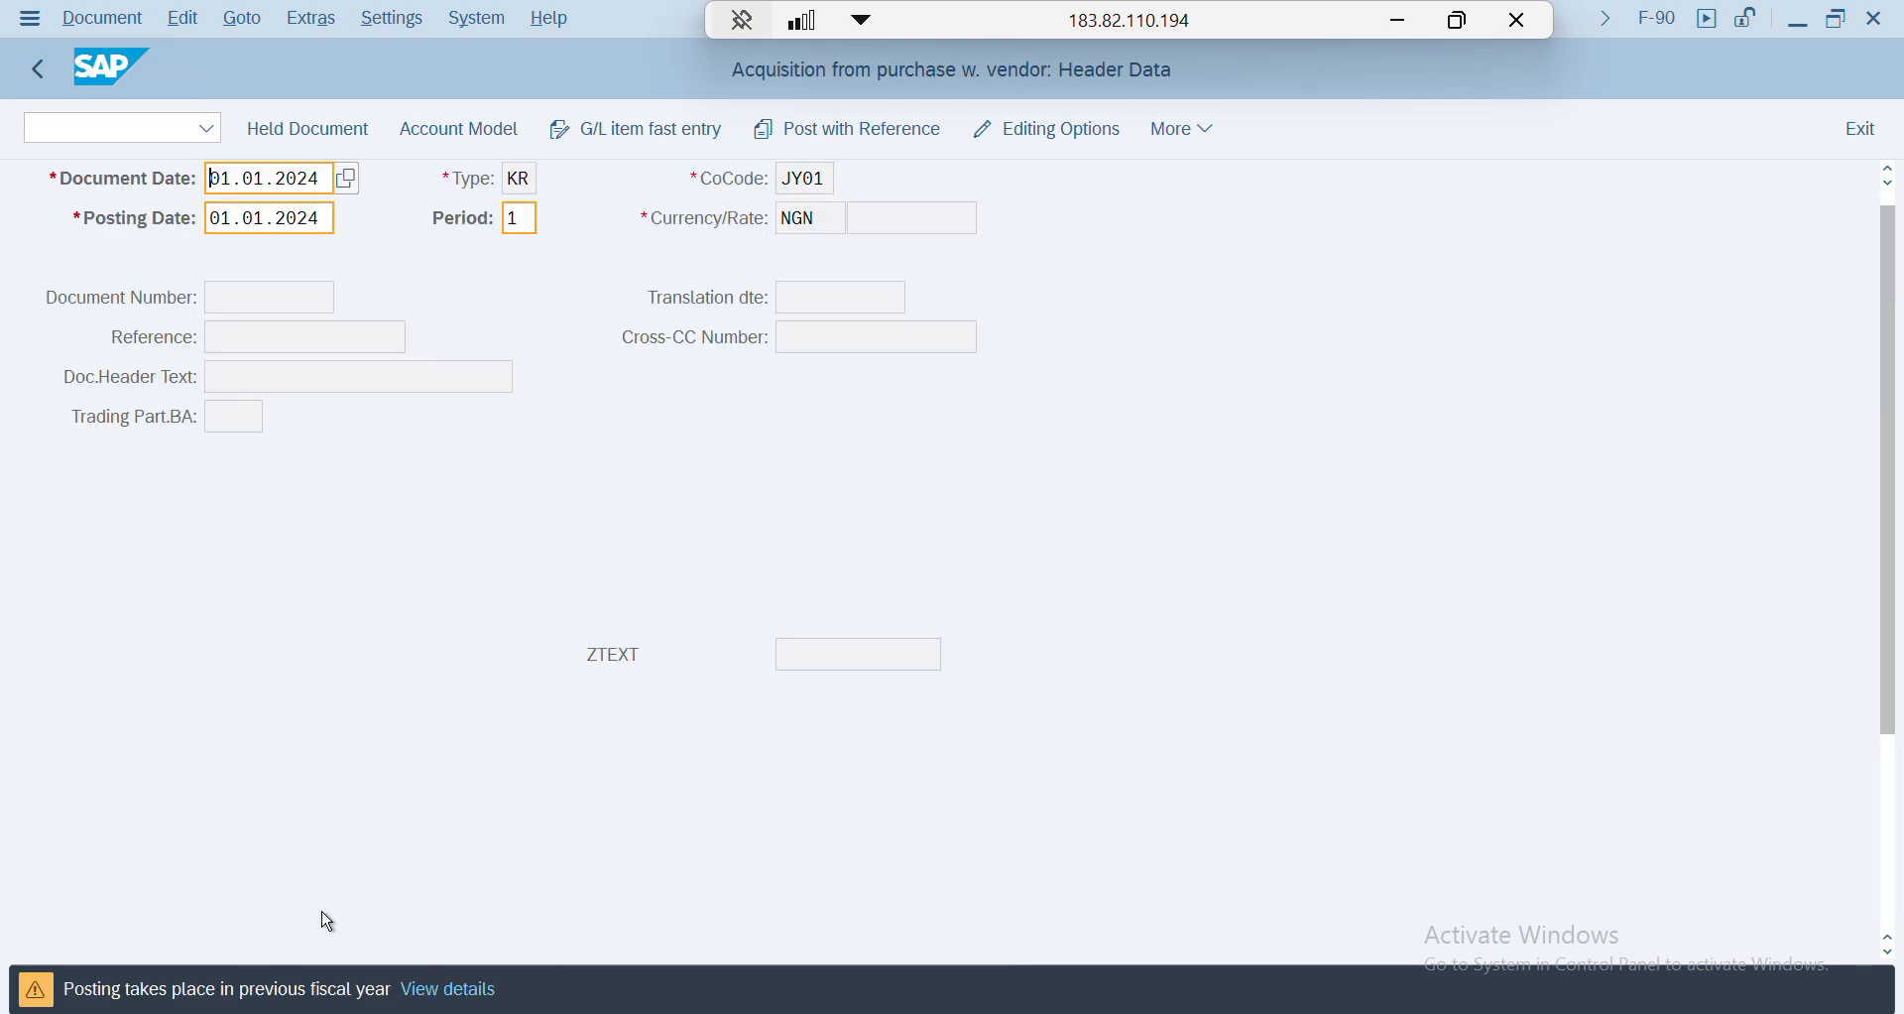
pyautogui.press('Return')
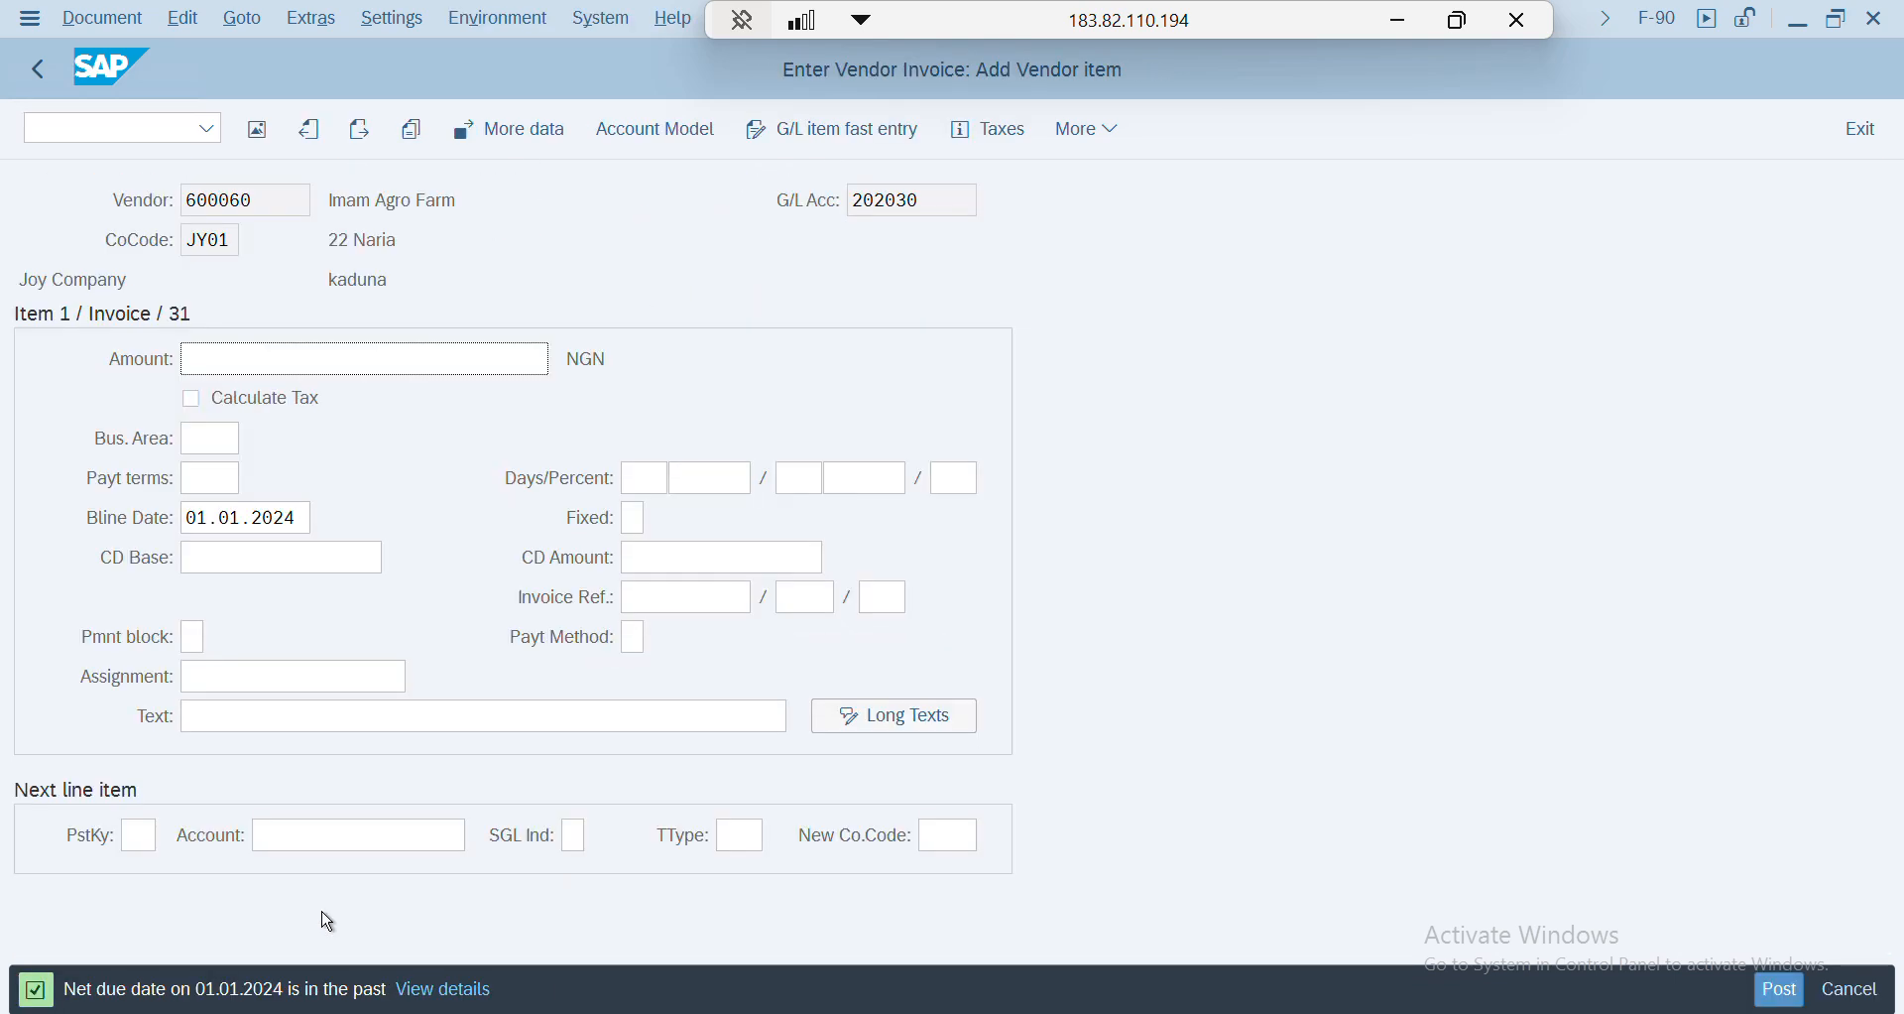
# - Enter an amount of 1000 NGN and the text Generator purchase for the vendor line item
pyautogui.write('1000')
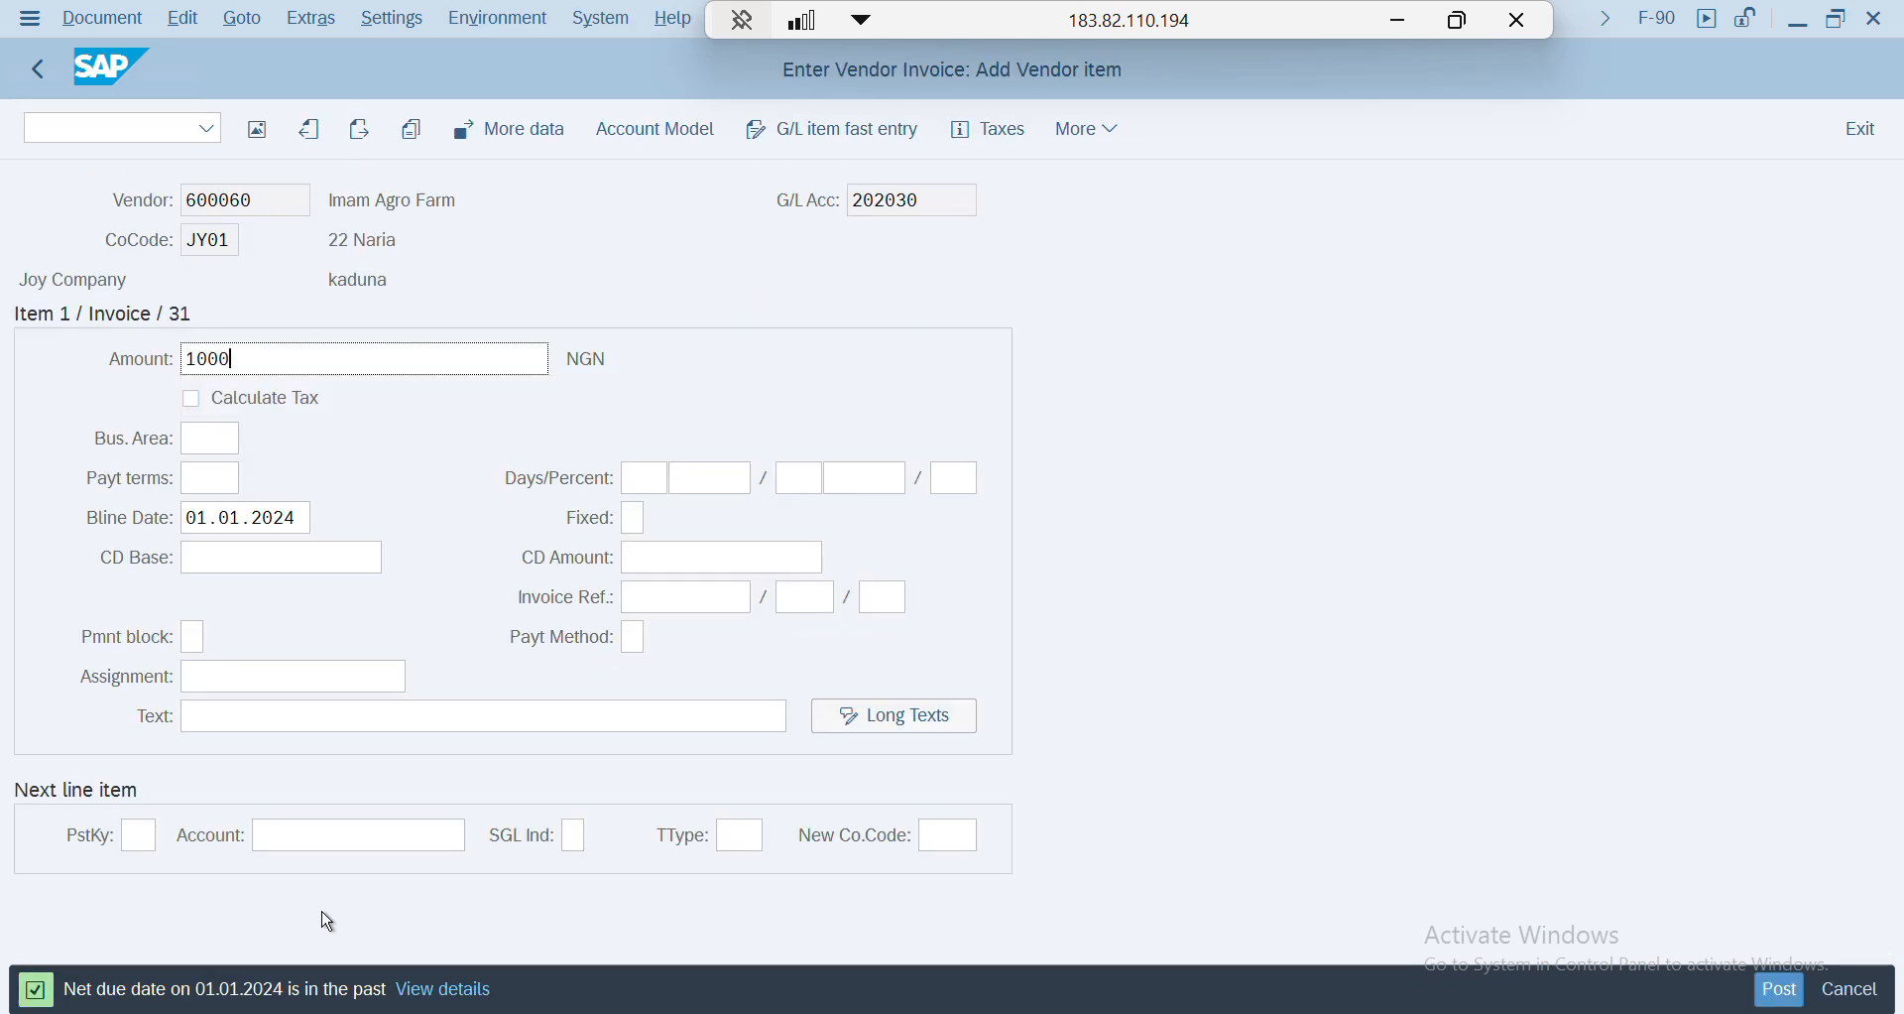
pyautogui.click(255, 729)
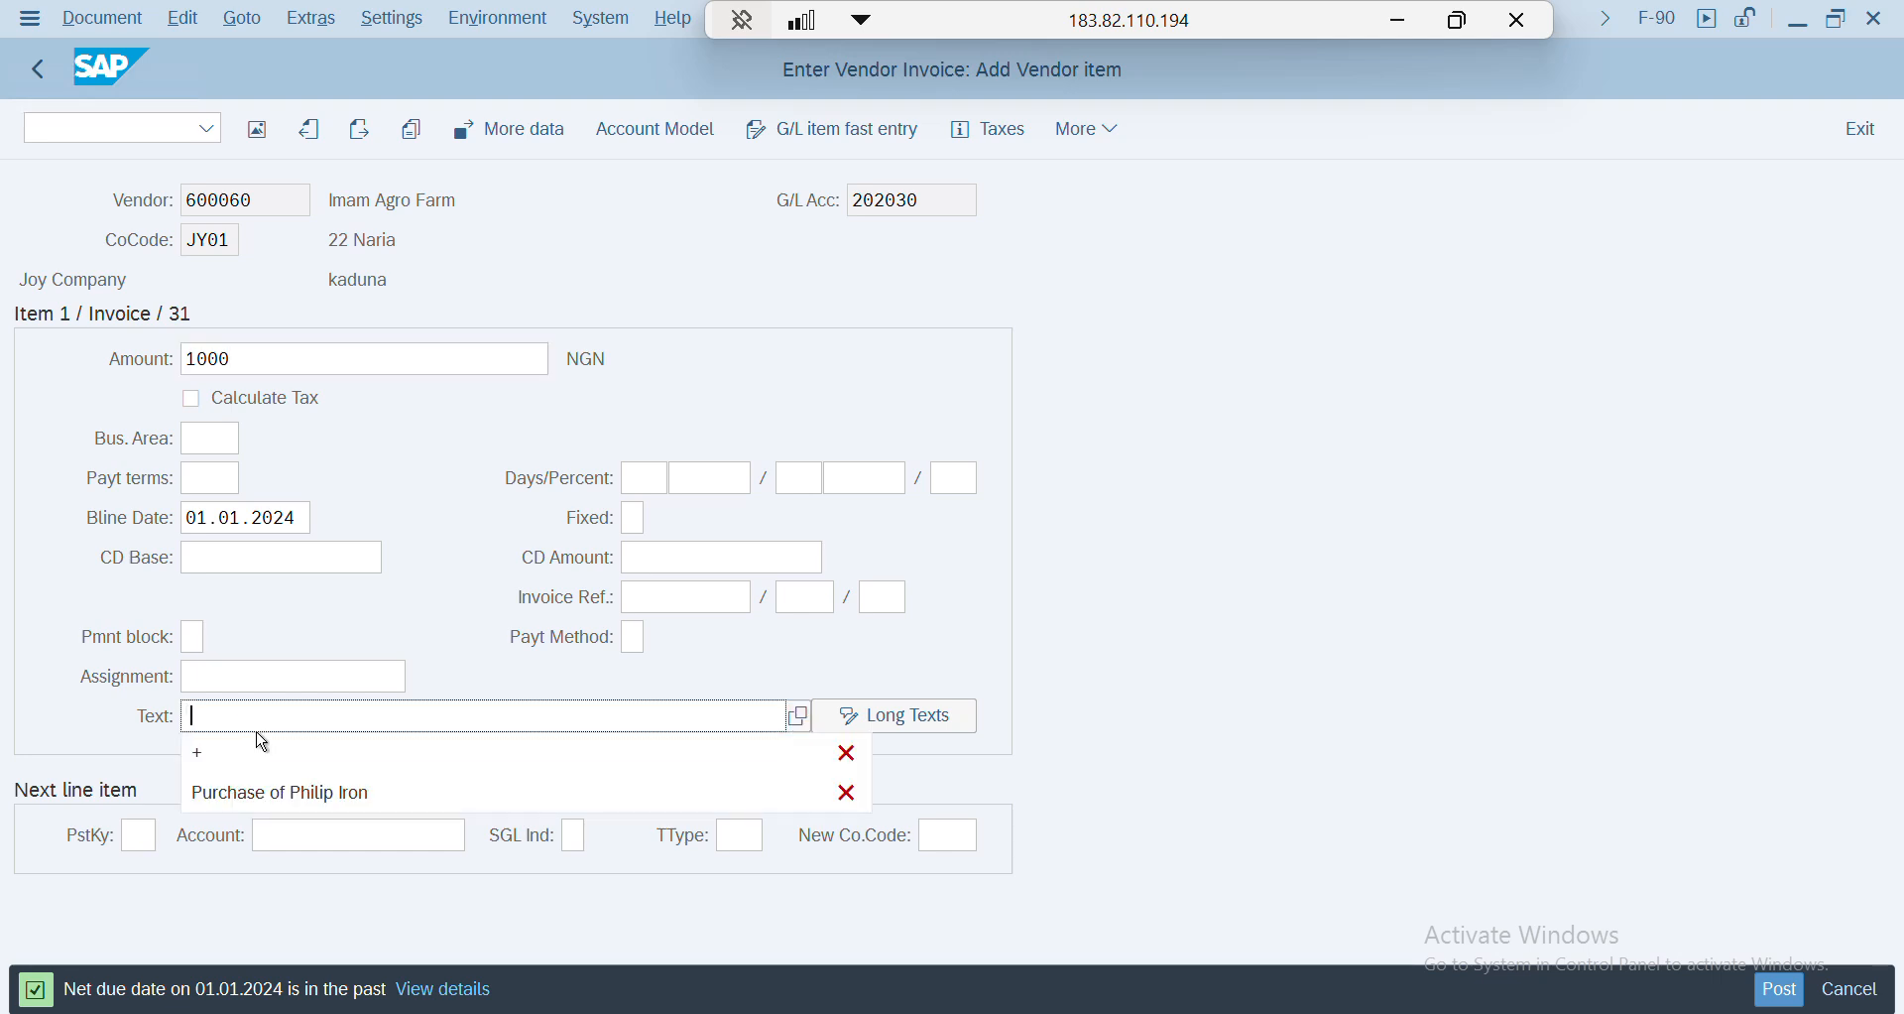
pyautogui.write('Generator purchase')
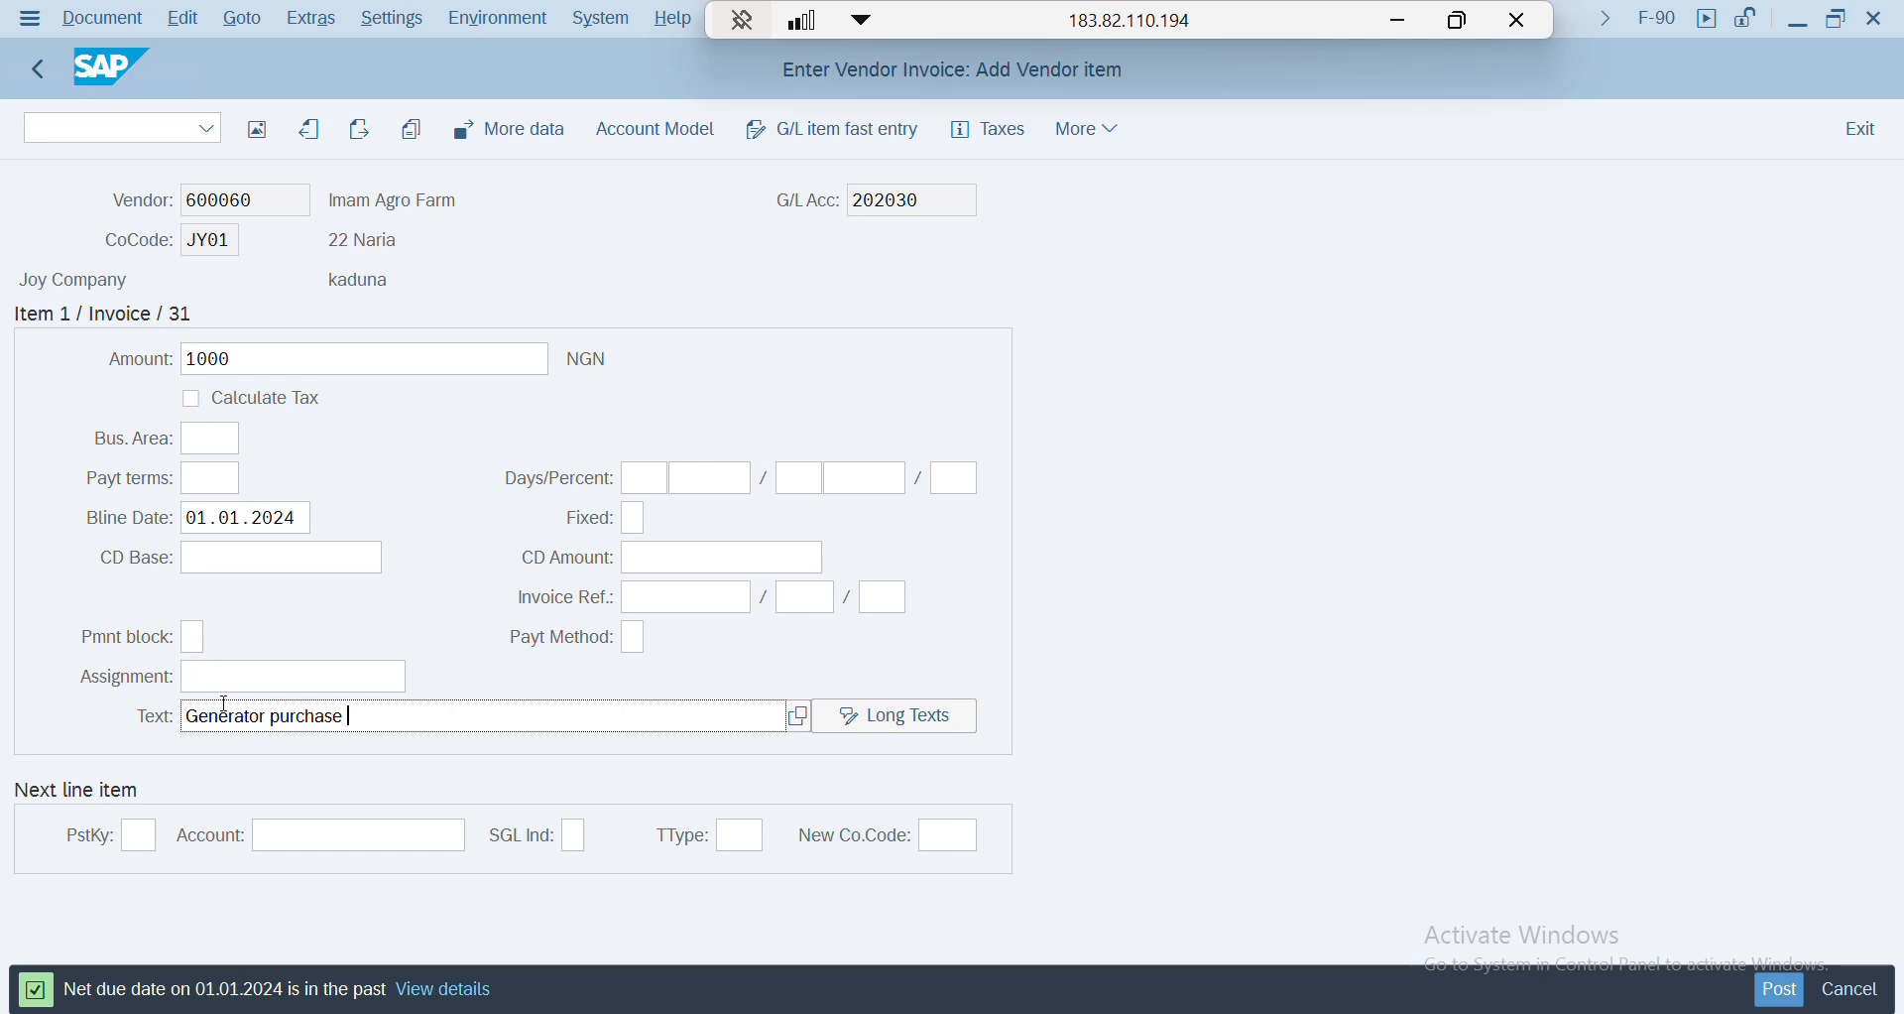
# - Add an asset line item with posting key 70, the Generator Train 1 asset and transaction type 100
pyautogui.click(152, 835)
pyautogui.write('70')
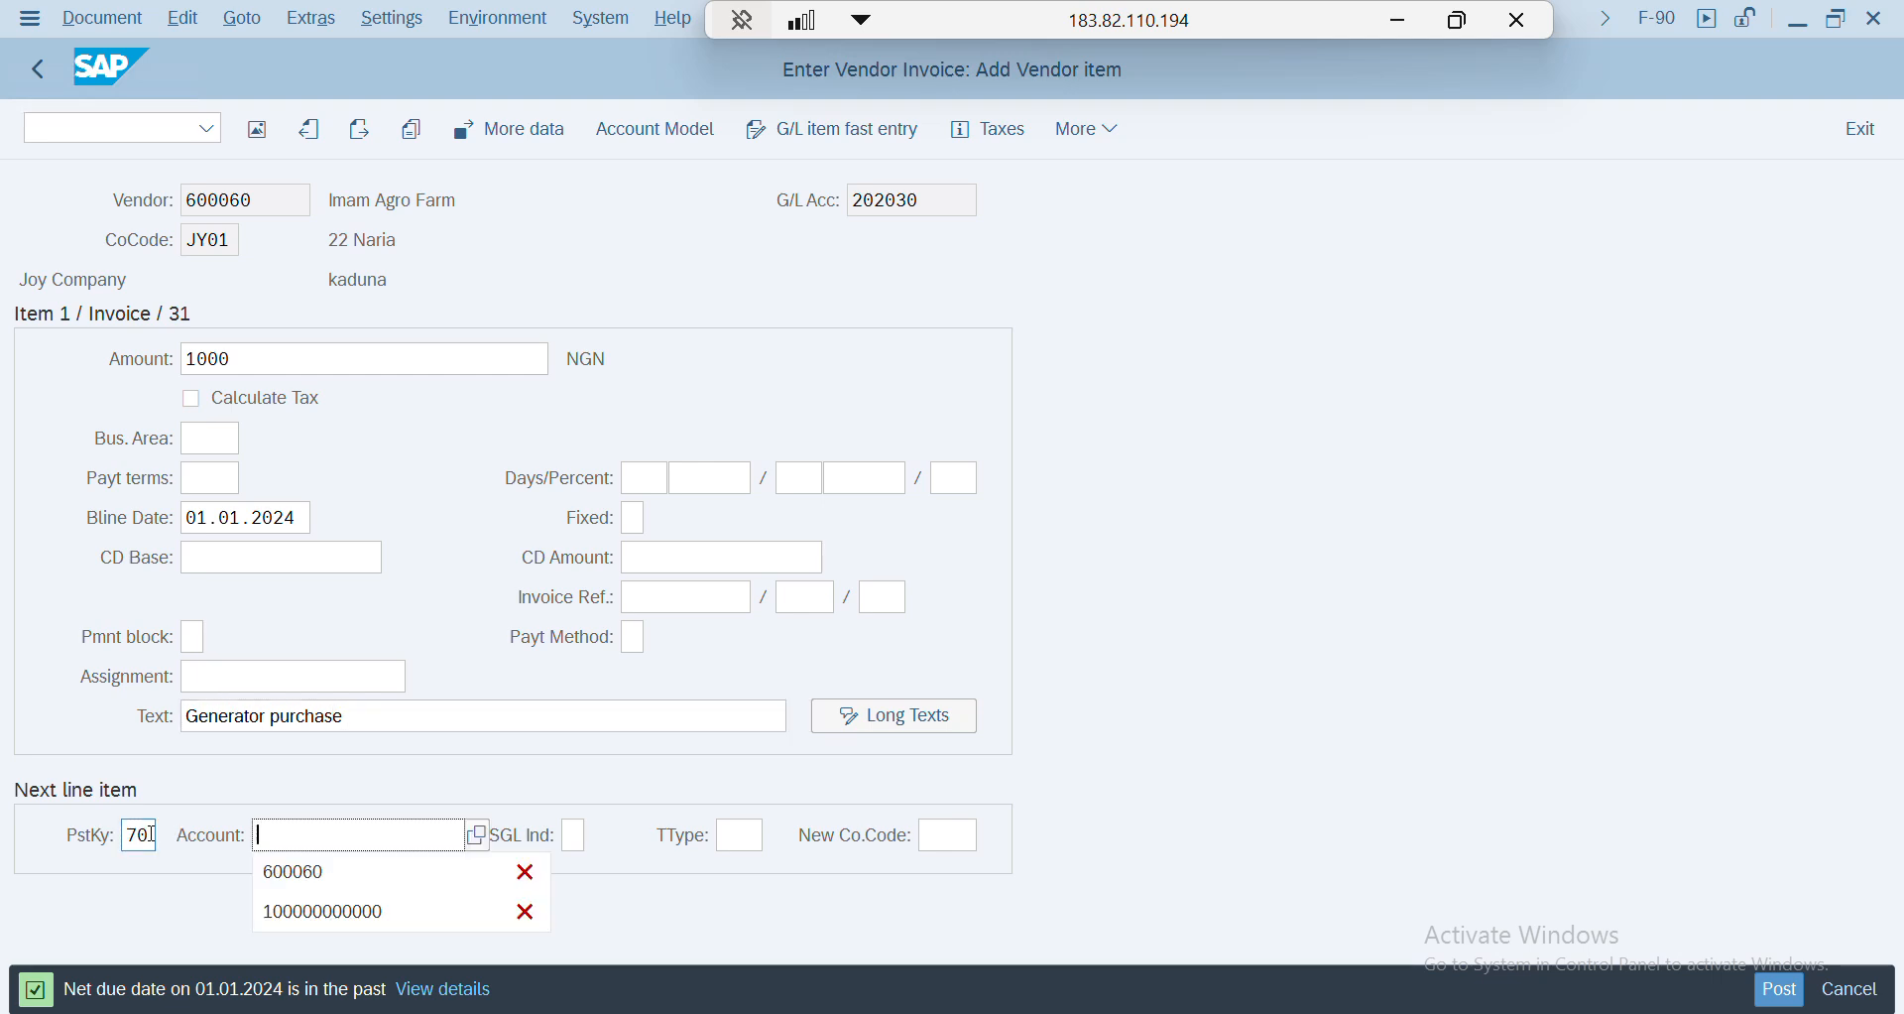
pyautogui.press('Down')
pyautogui.press('Down')
pyautogui.press('Return')
pyautogui.press('BackSpace')
pyautogui.write('100000000001')
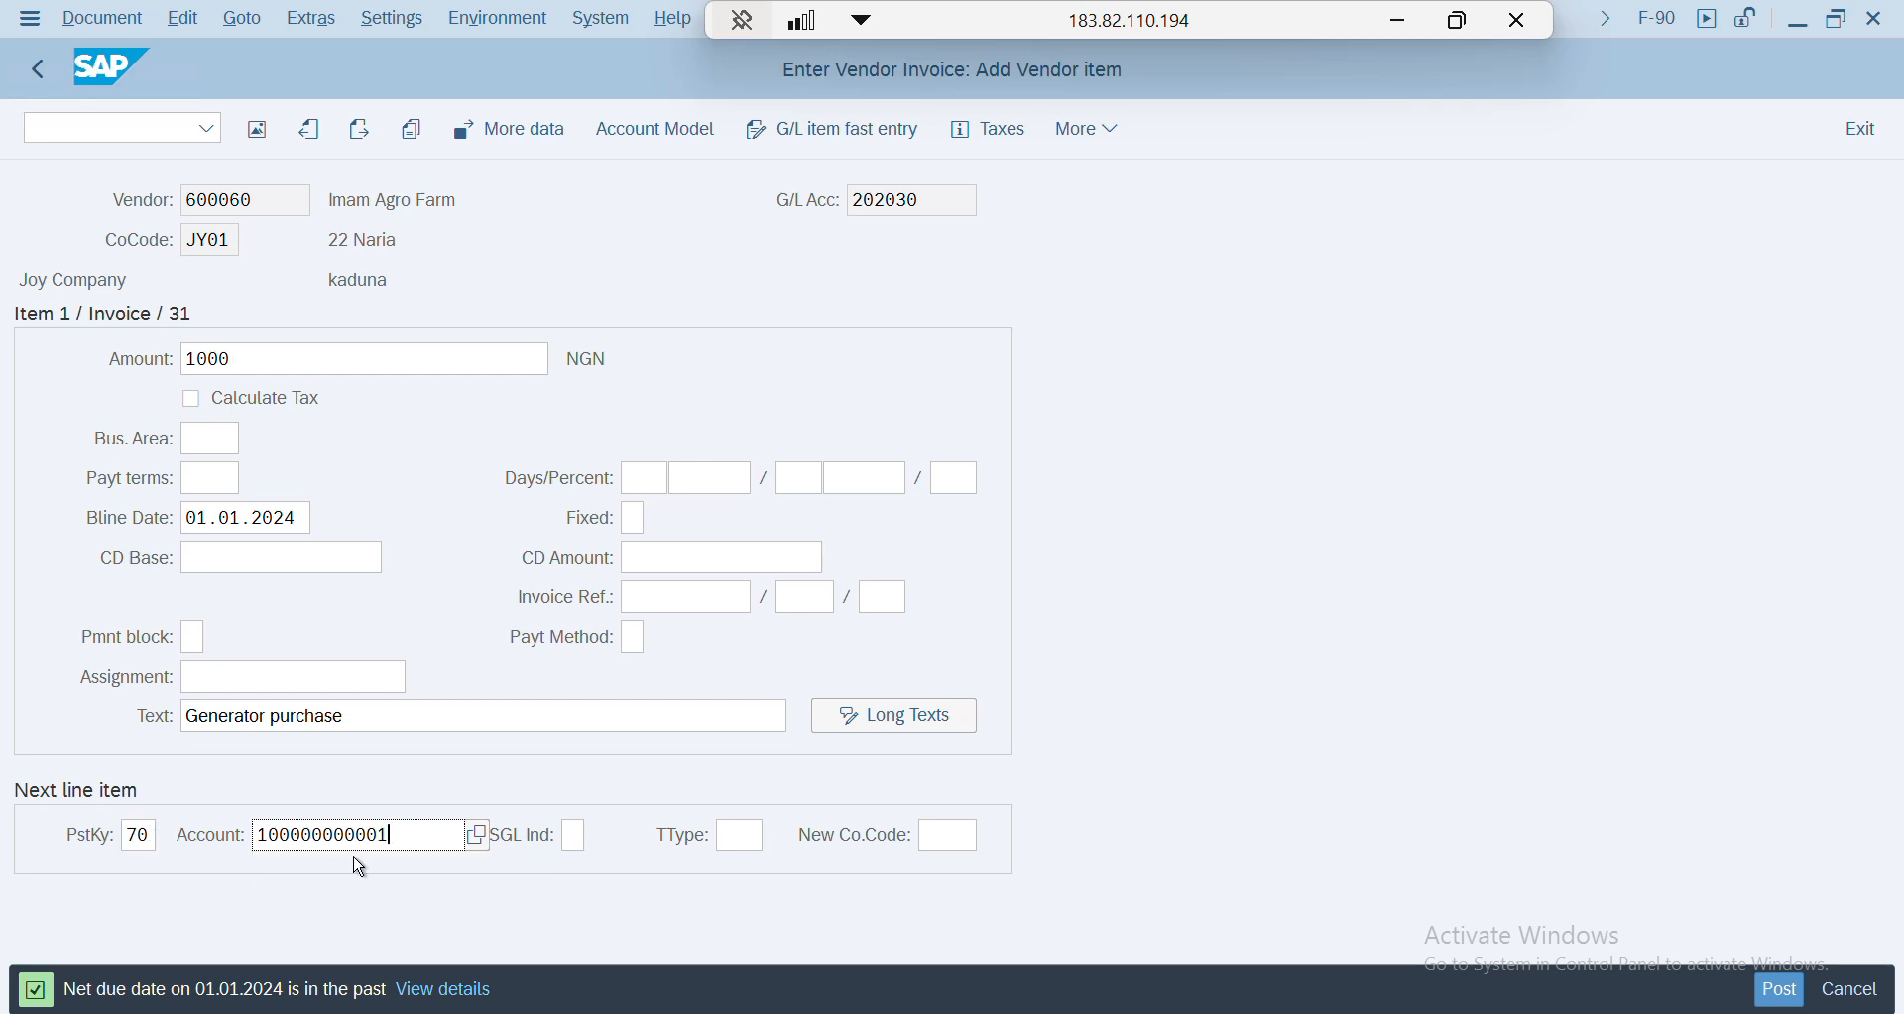
pyautogui.click(731, 834)
pyautogui.write('1000')
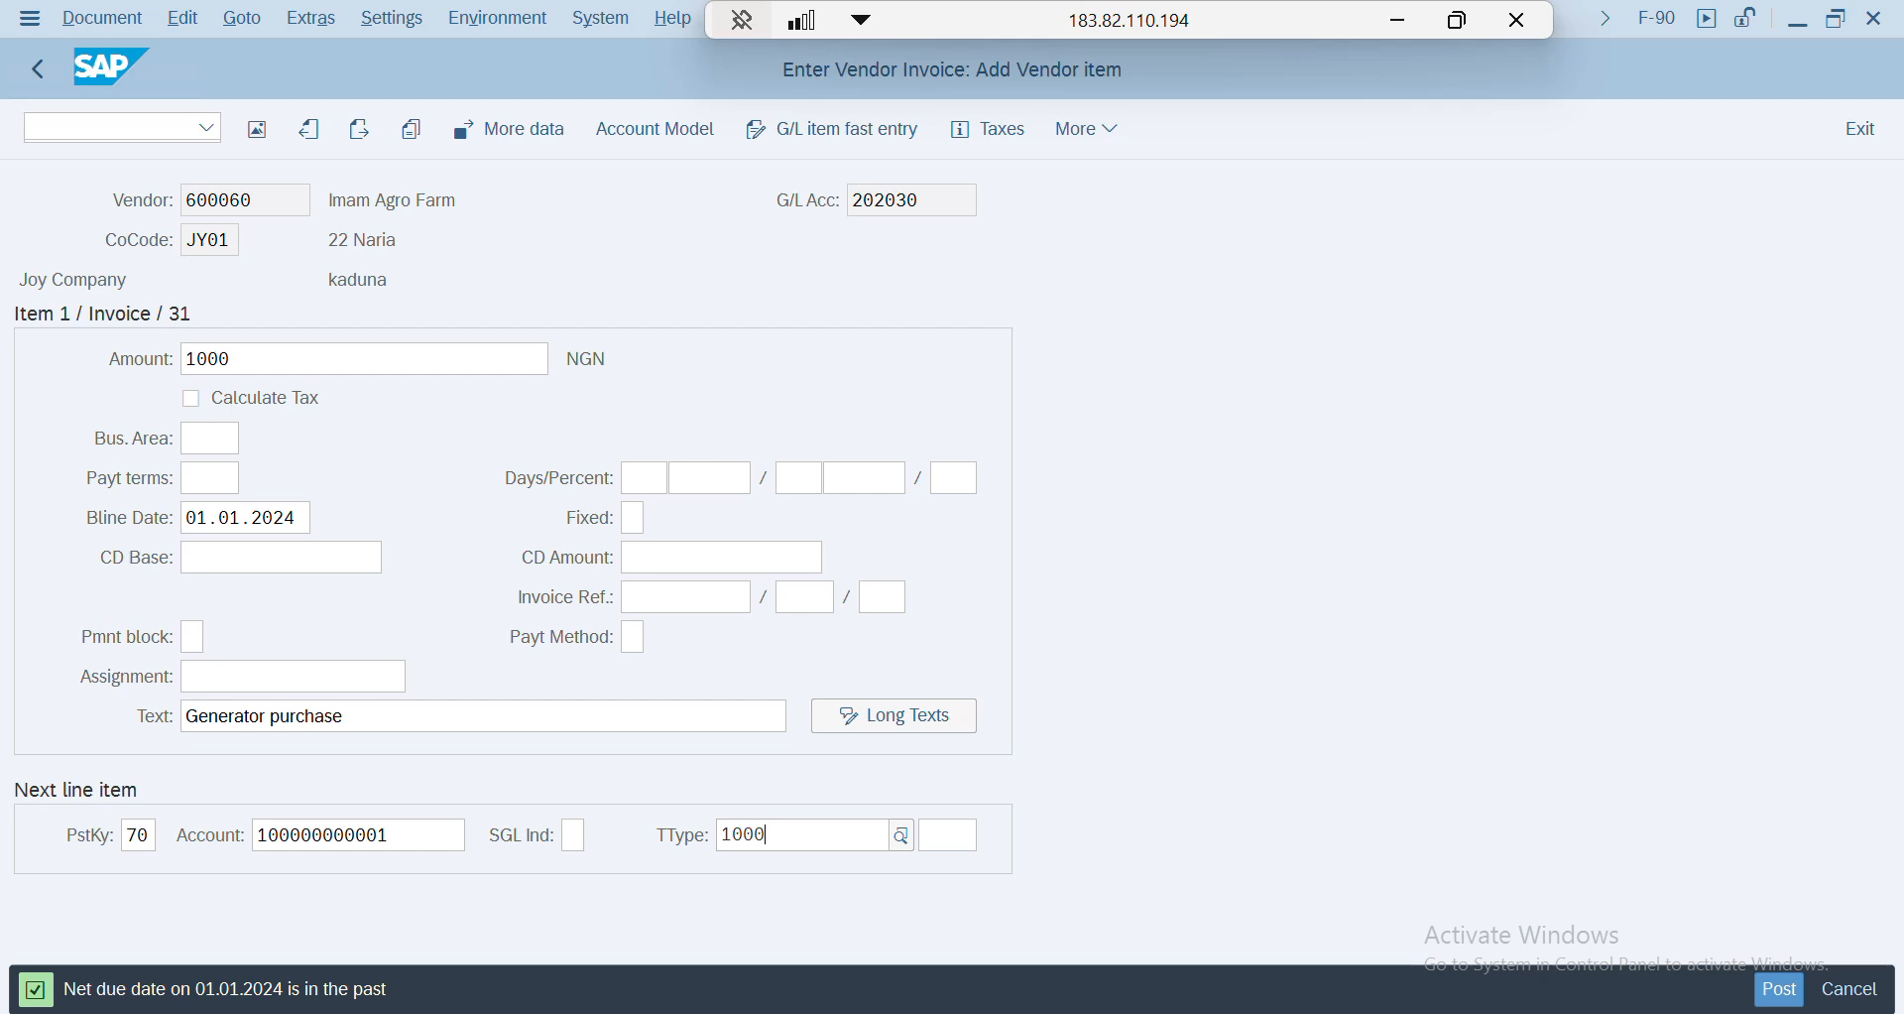
pyautogui.press('BackSpace')
pyautogui.click(774, 995)
pyautogui.press('Return')
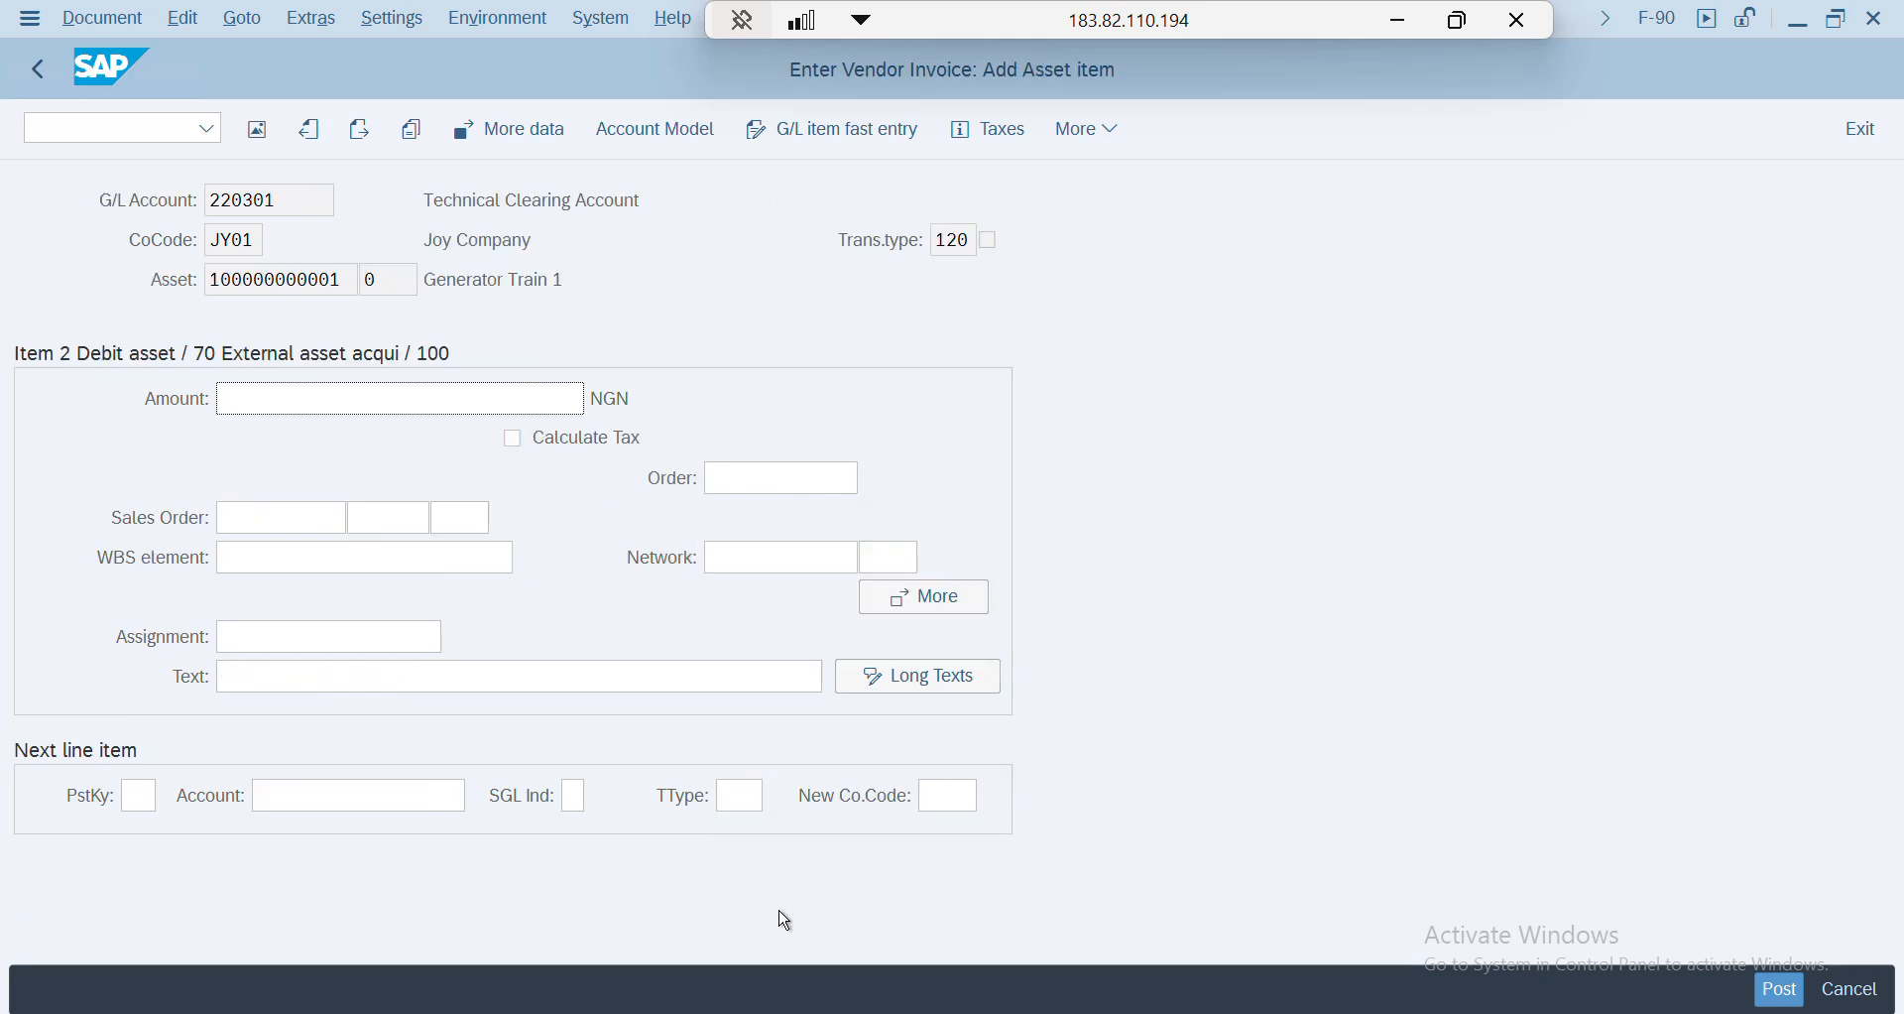
# - Enter an amount of 1000 NGN and the text Generator purchase for the asset line item
pyautogui.click(404, 401)
pyautogui.write('1000')
pyautogui.press('Return')
pyautogui.click(356, 677)
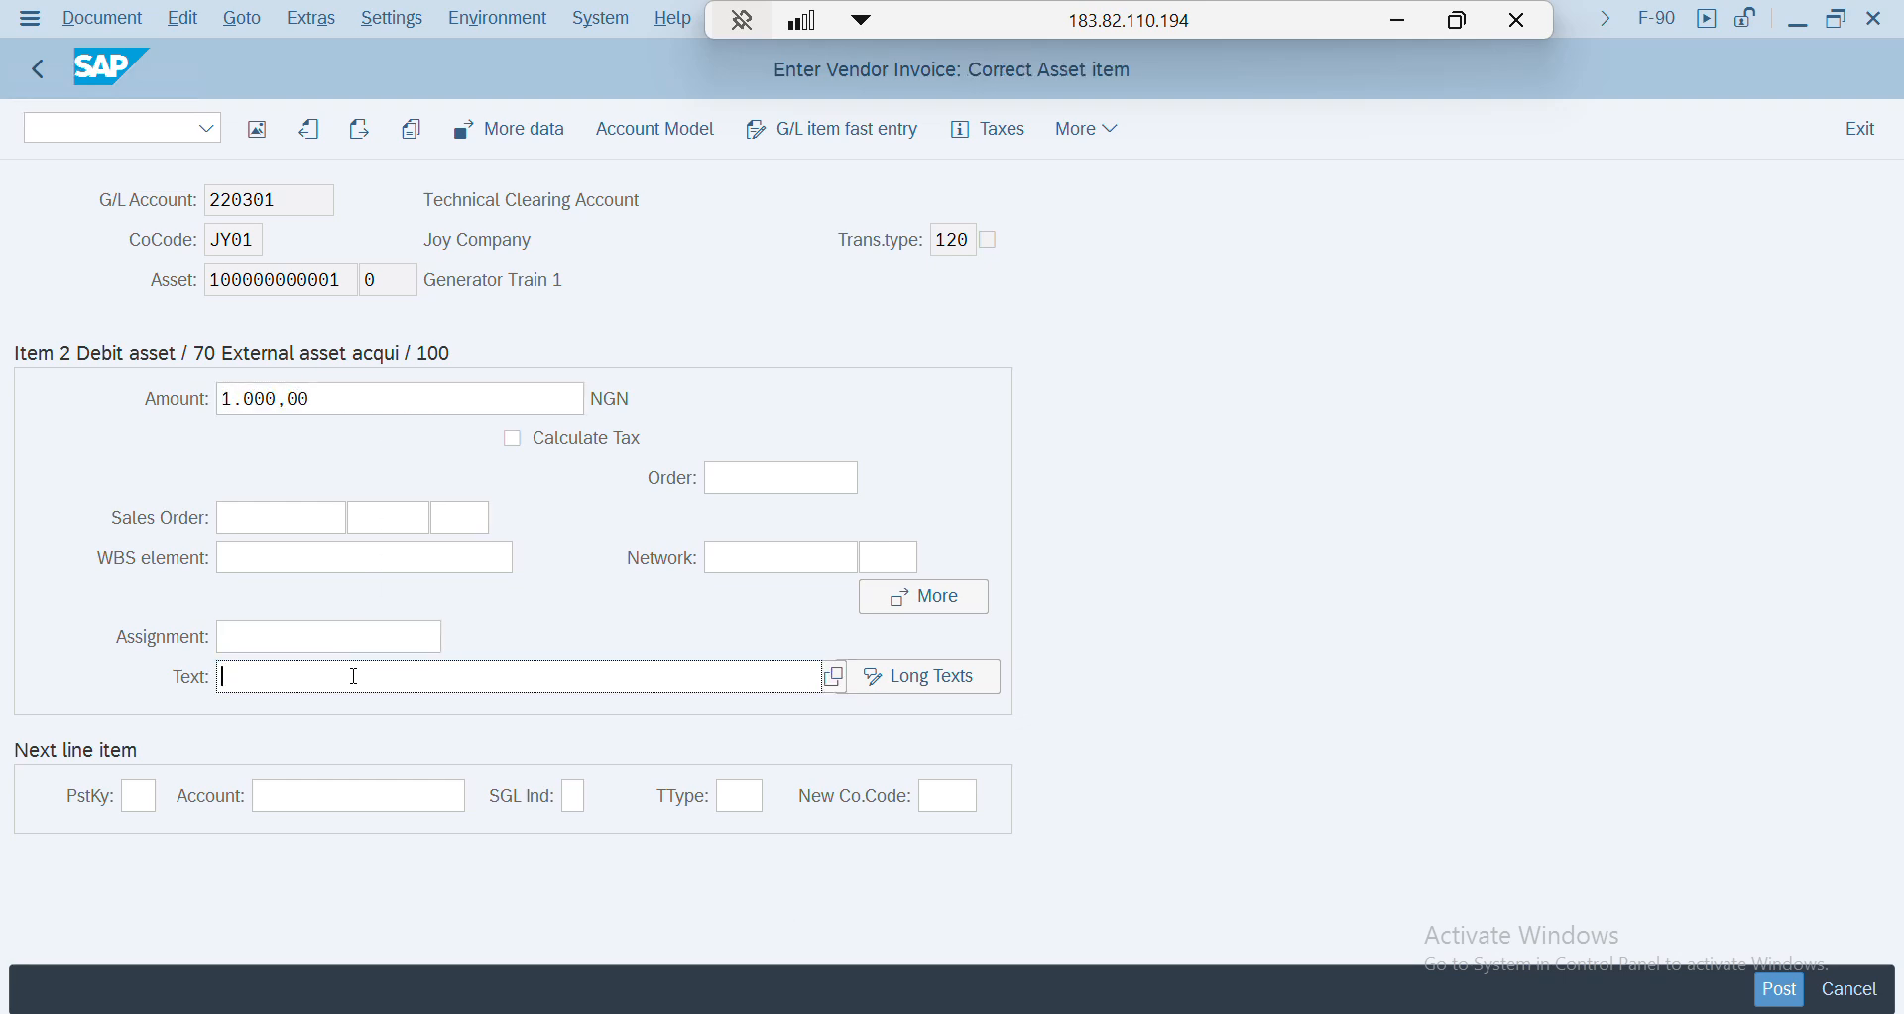
pyautogui.write('Generator purchase')
pyautogui.press('Return')
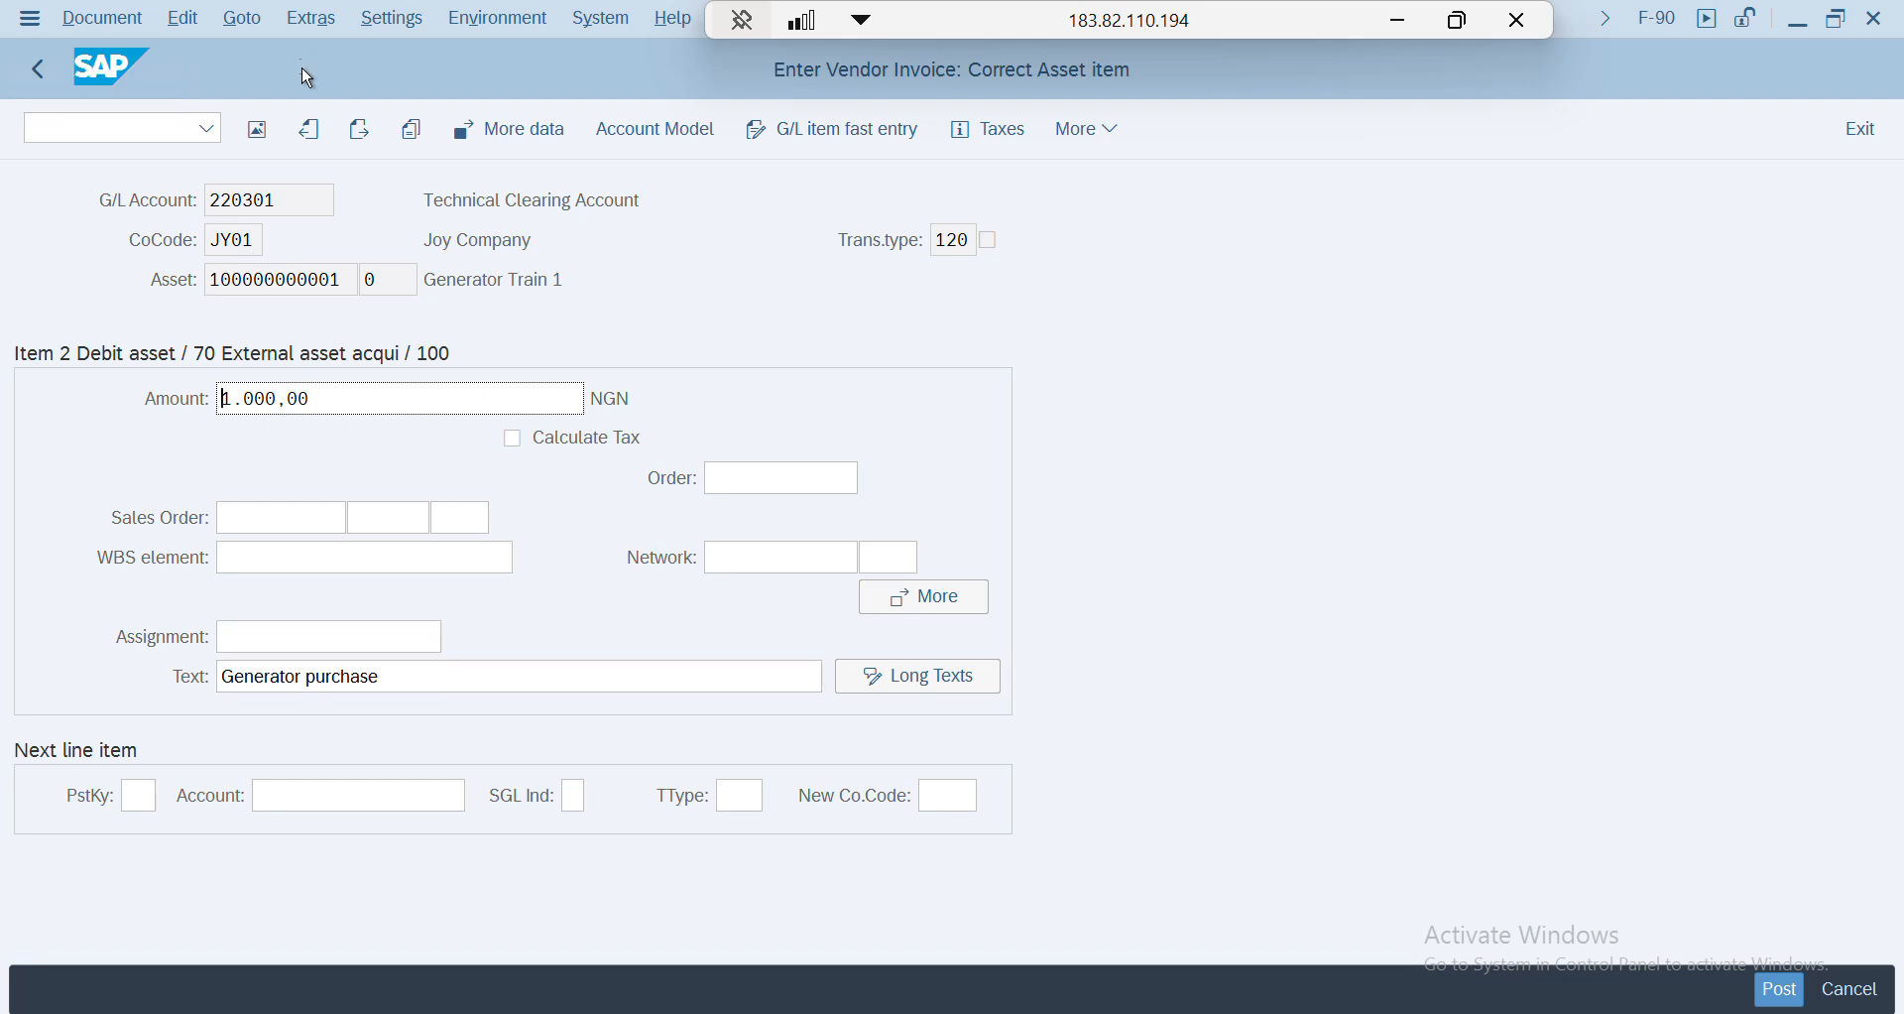
# - Simulate the acquisition document and post it
pyautogui.click(102, 22)
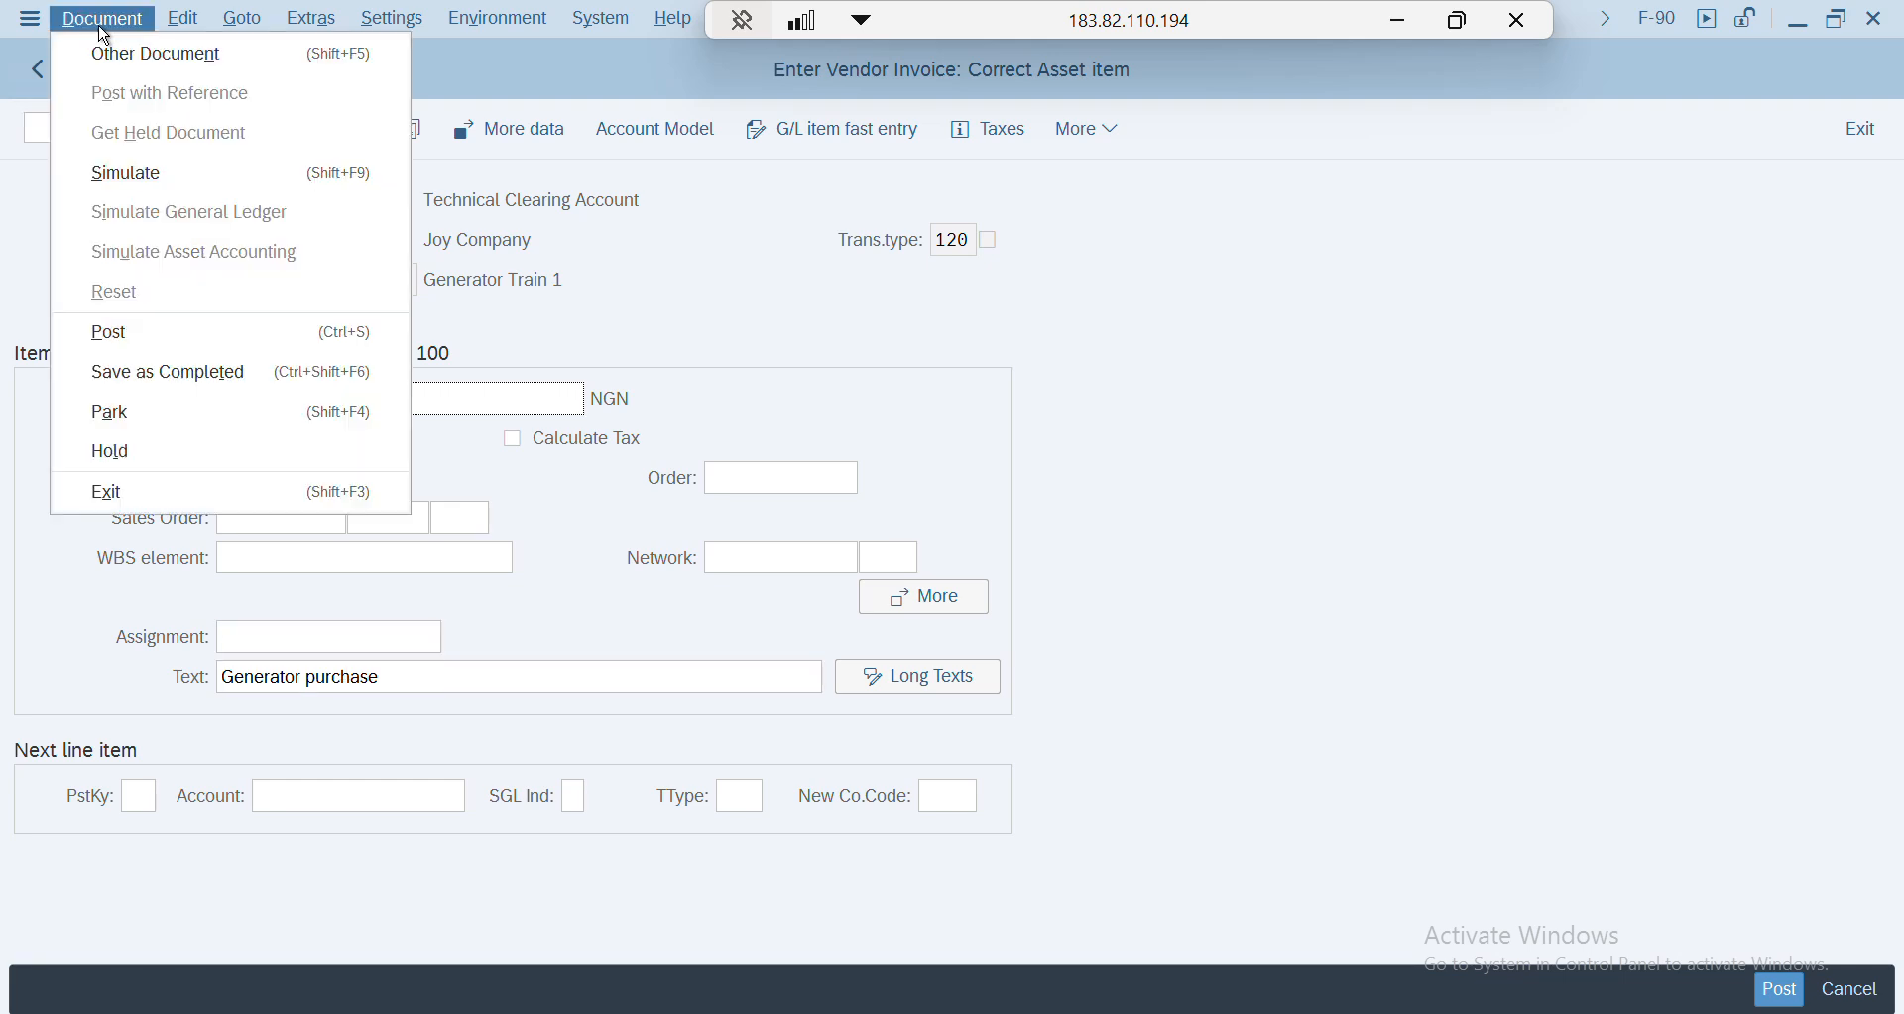
pyautogui.click(132, 174)
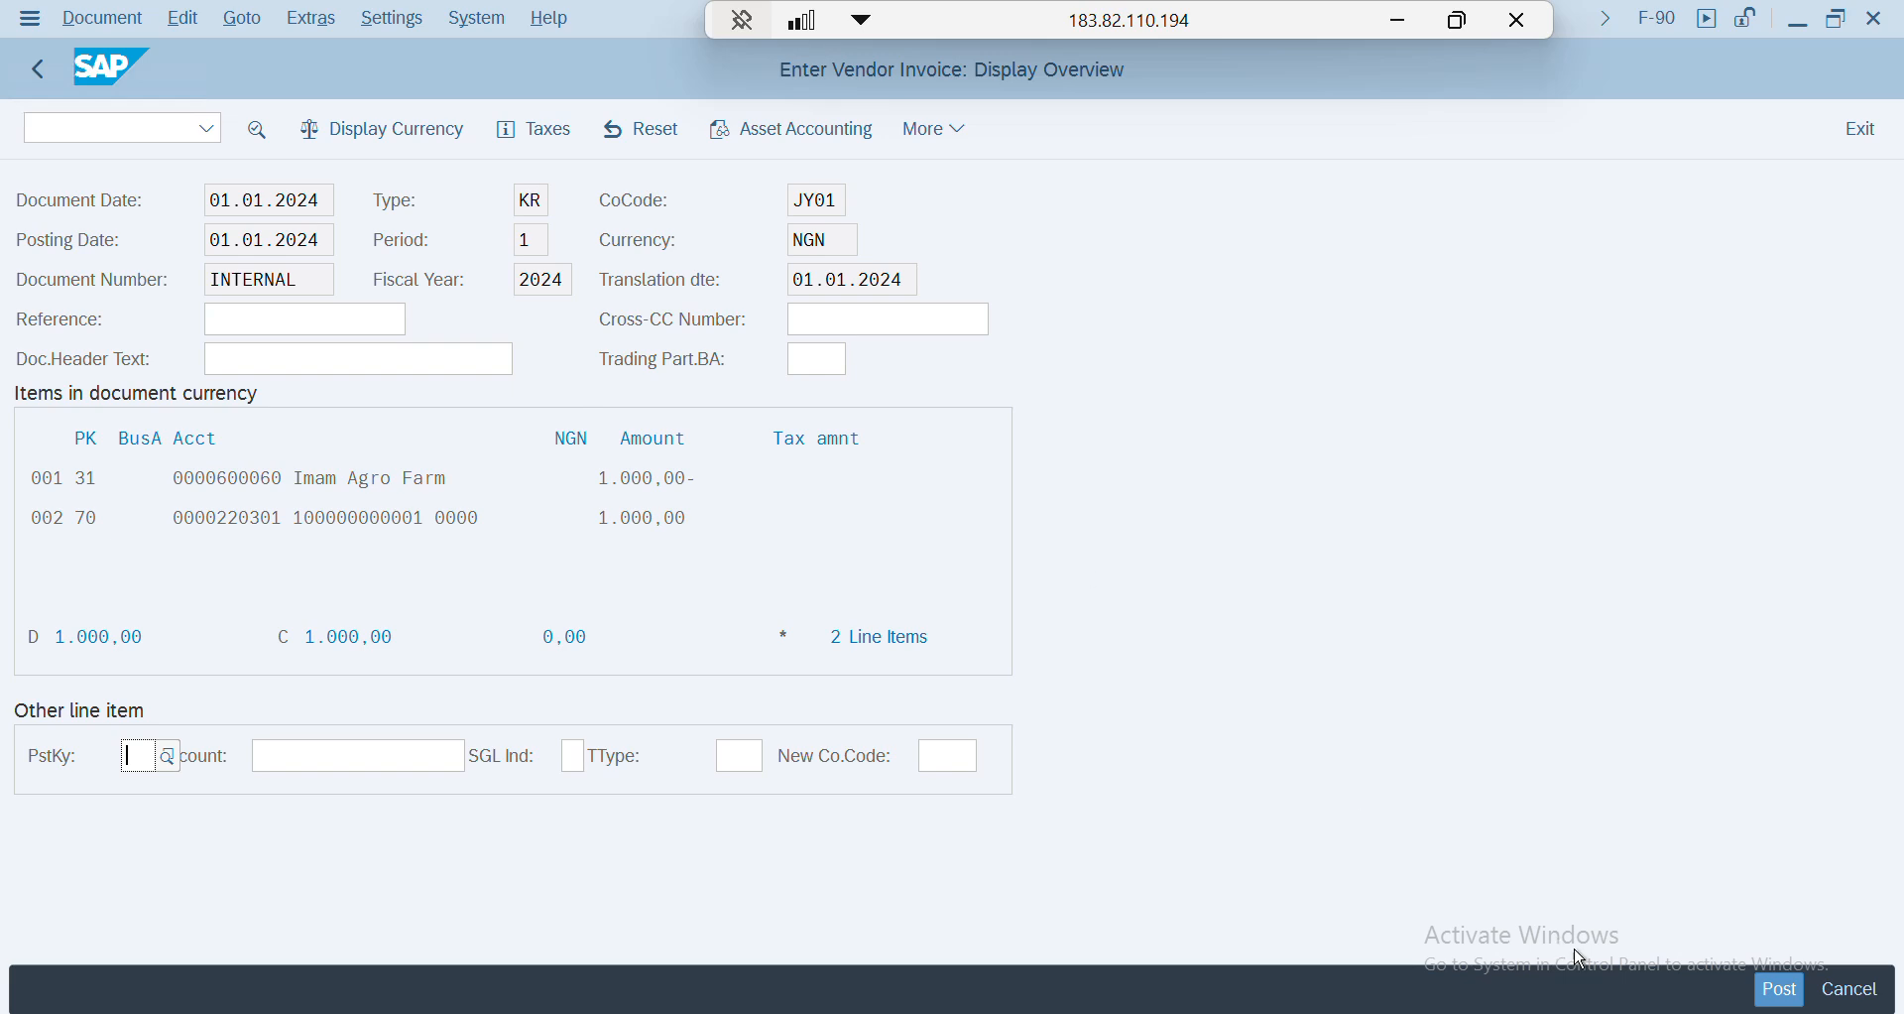
pyautogui.click(1780, 992)
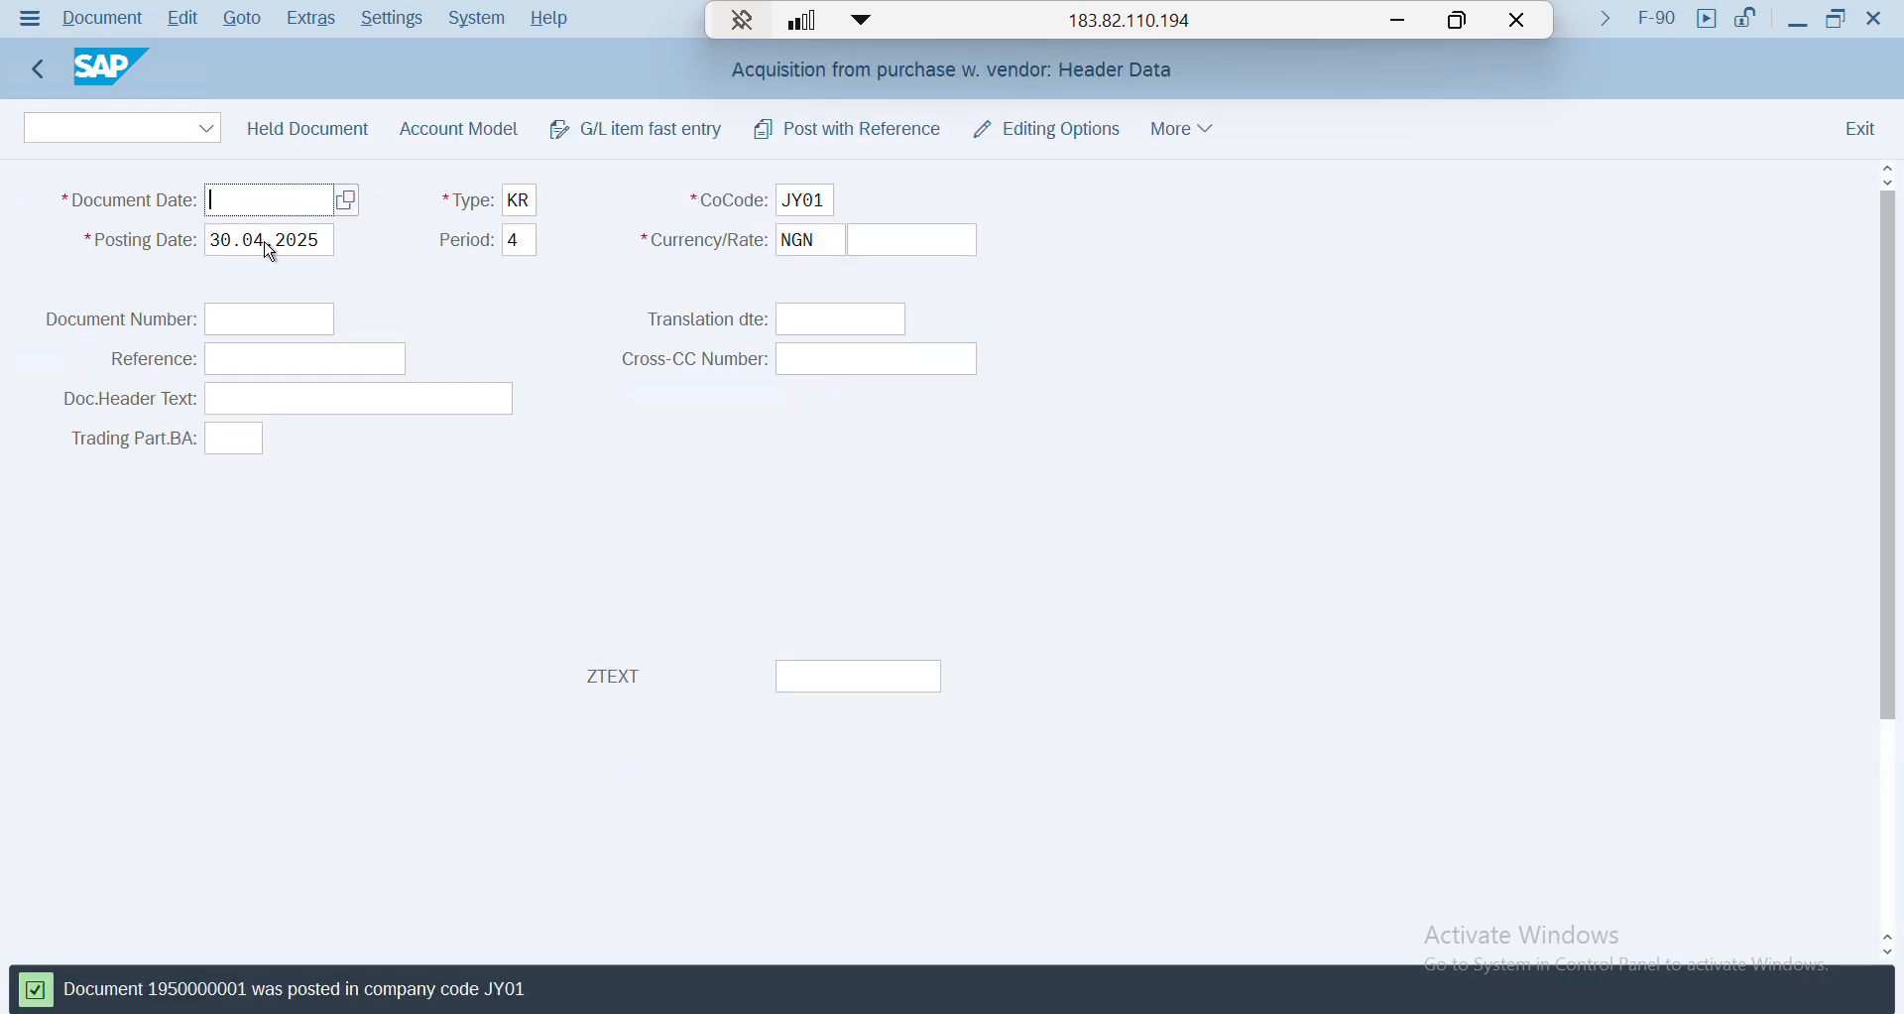
pyautogui.click(268, 243)
# - Switch to the other session and view the planned asset values of the Train 1 facility asset
pyautogui.hotkey('alt', 'Tab')
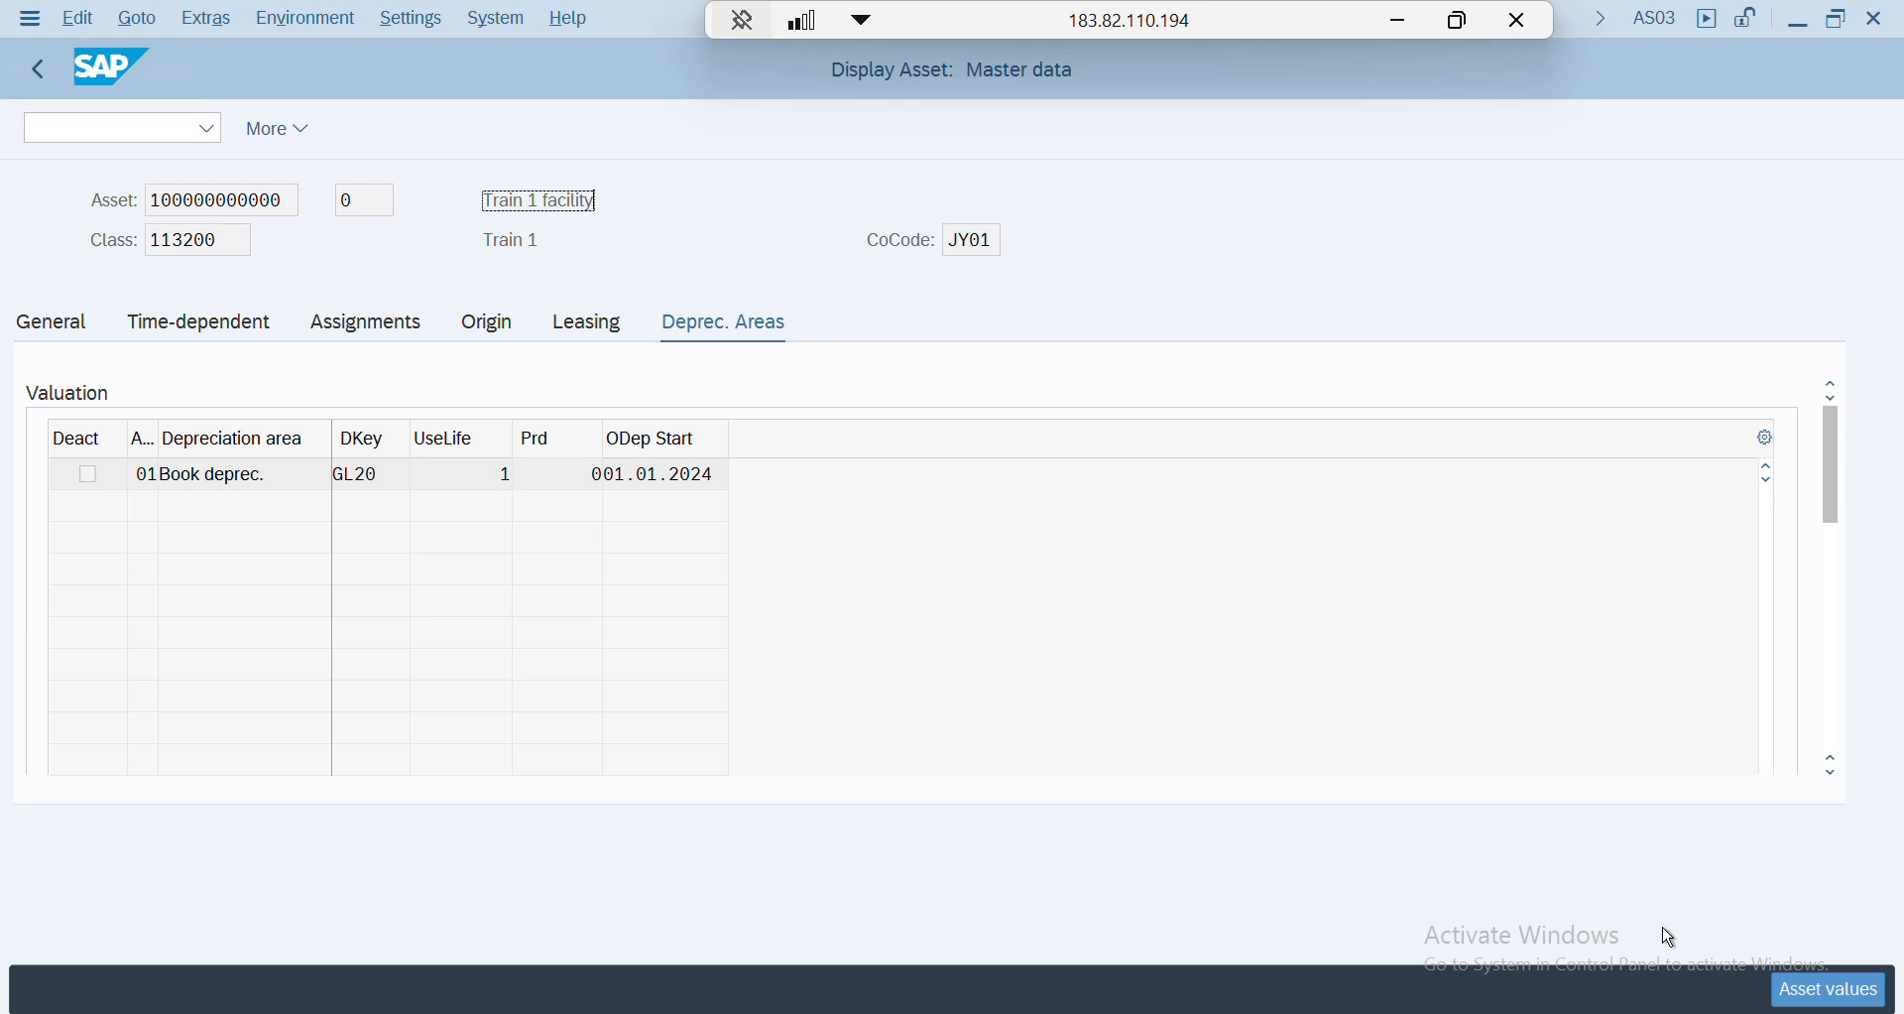
pyautogui.click(1780, 995)
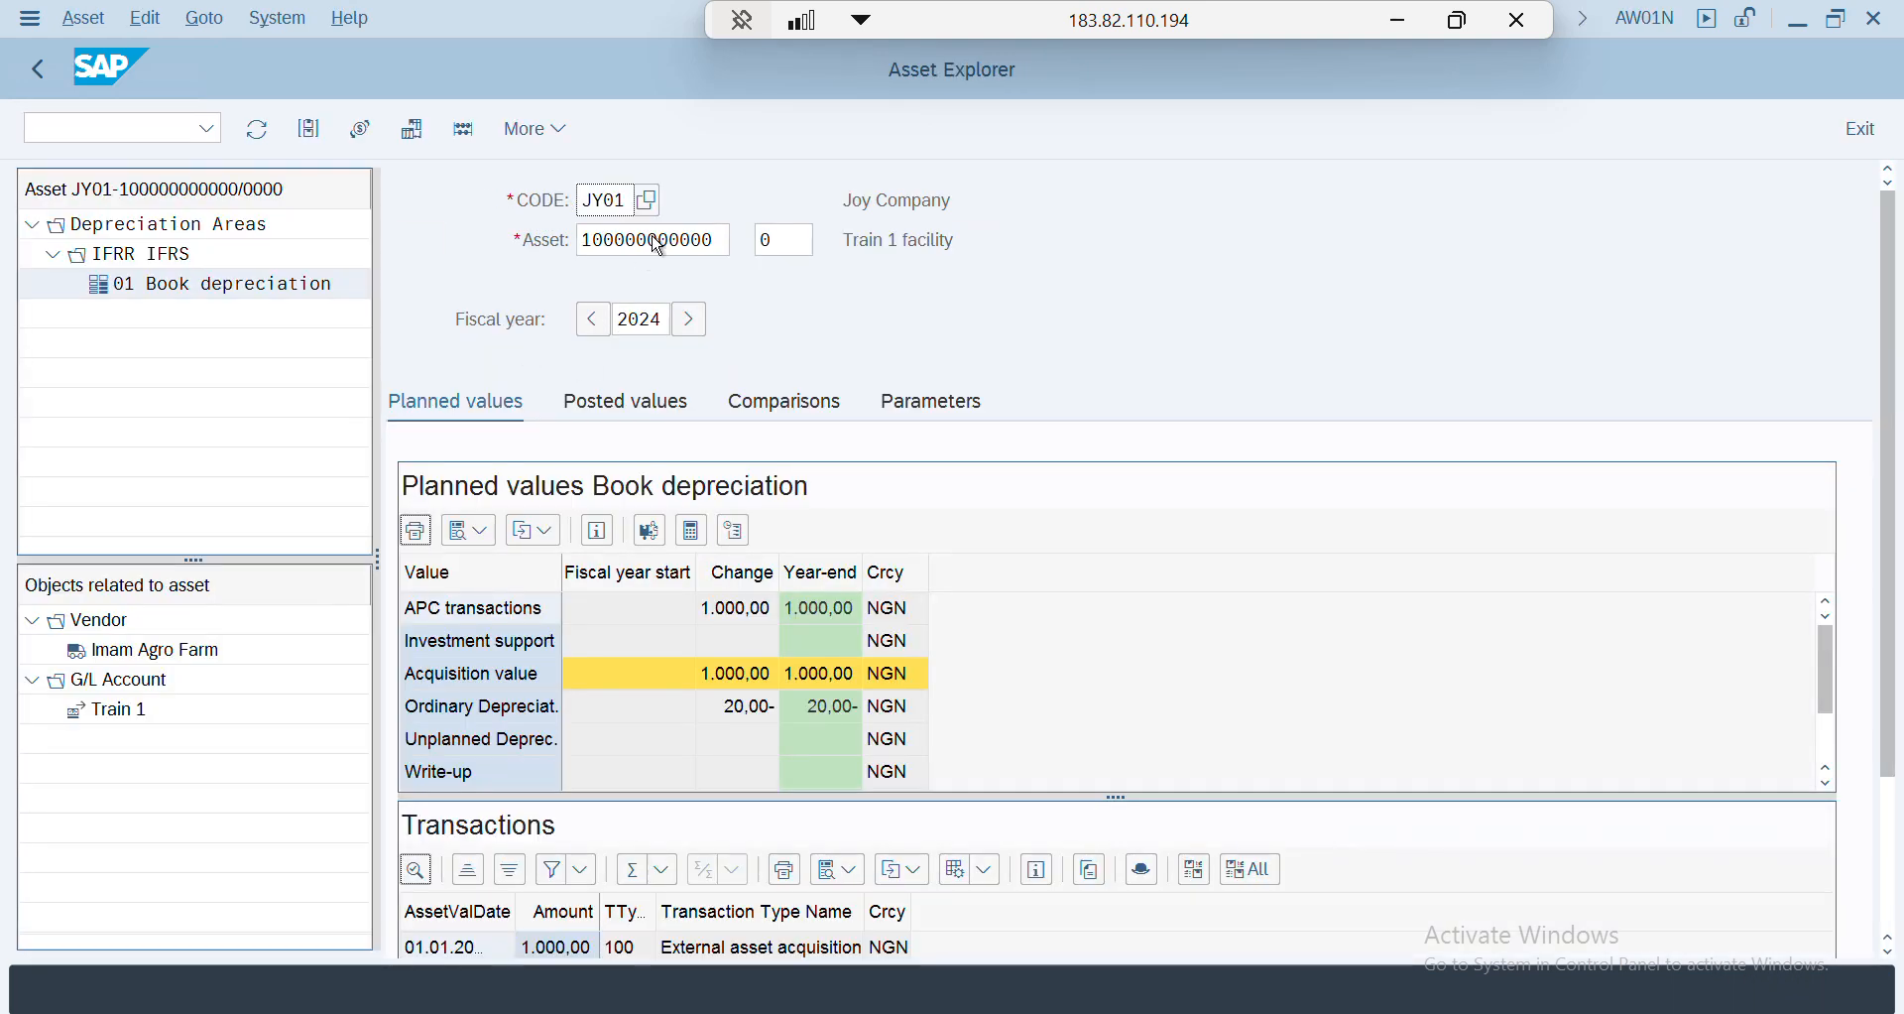
pyautogui.click(38, 68)
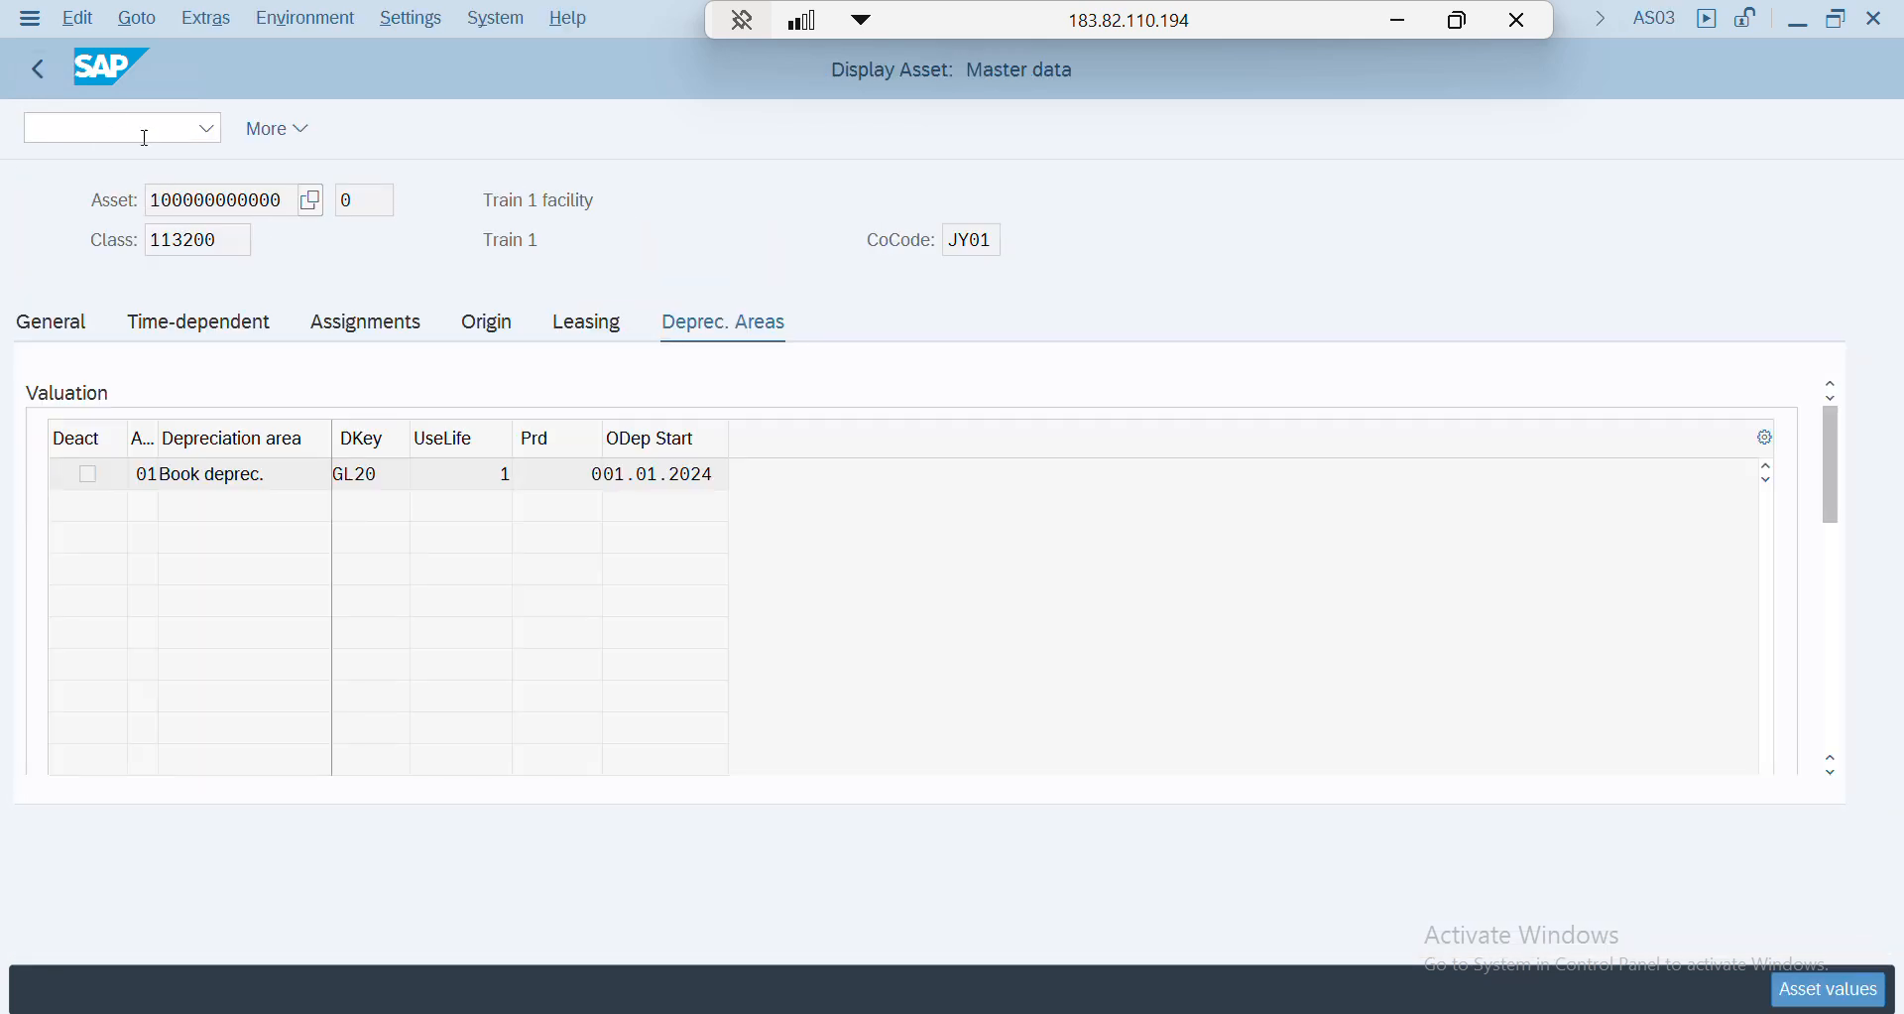
pyautogui.click(38, 68)
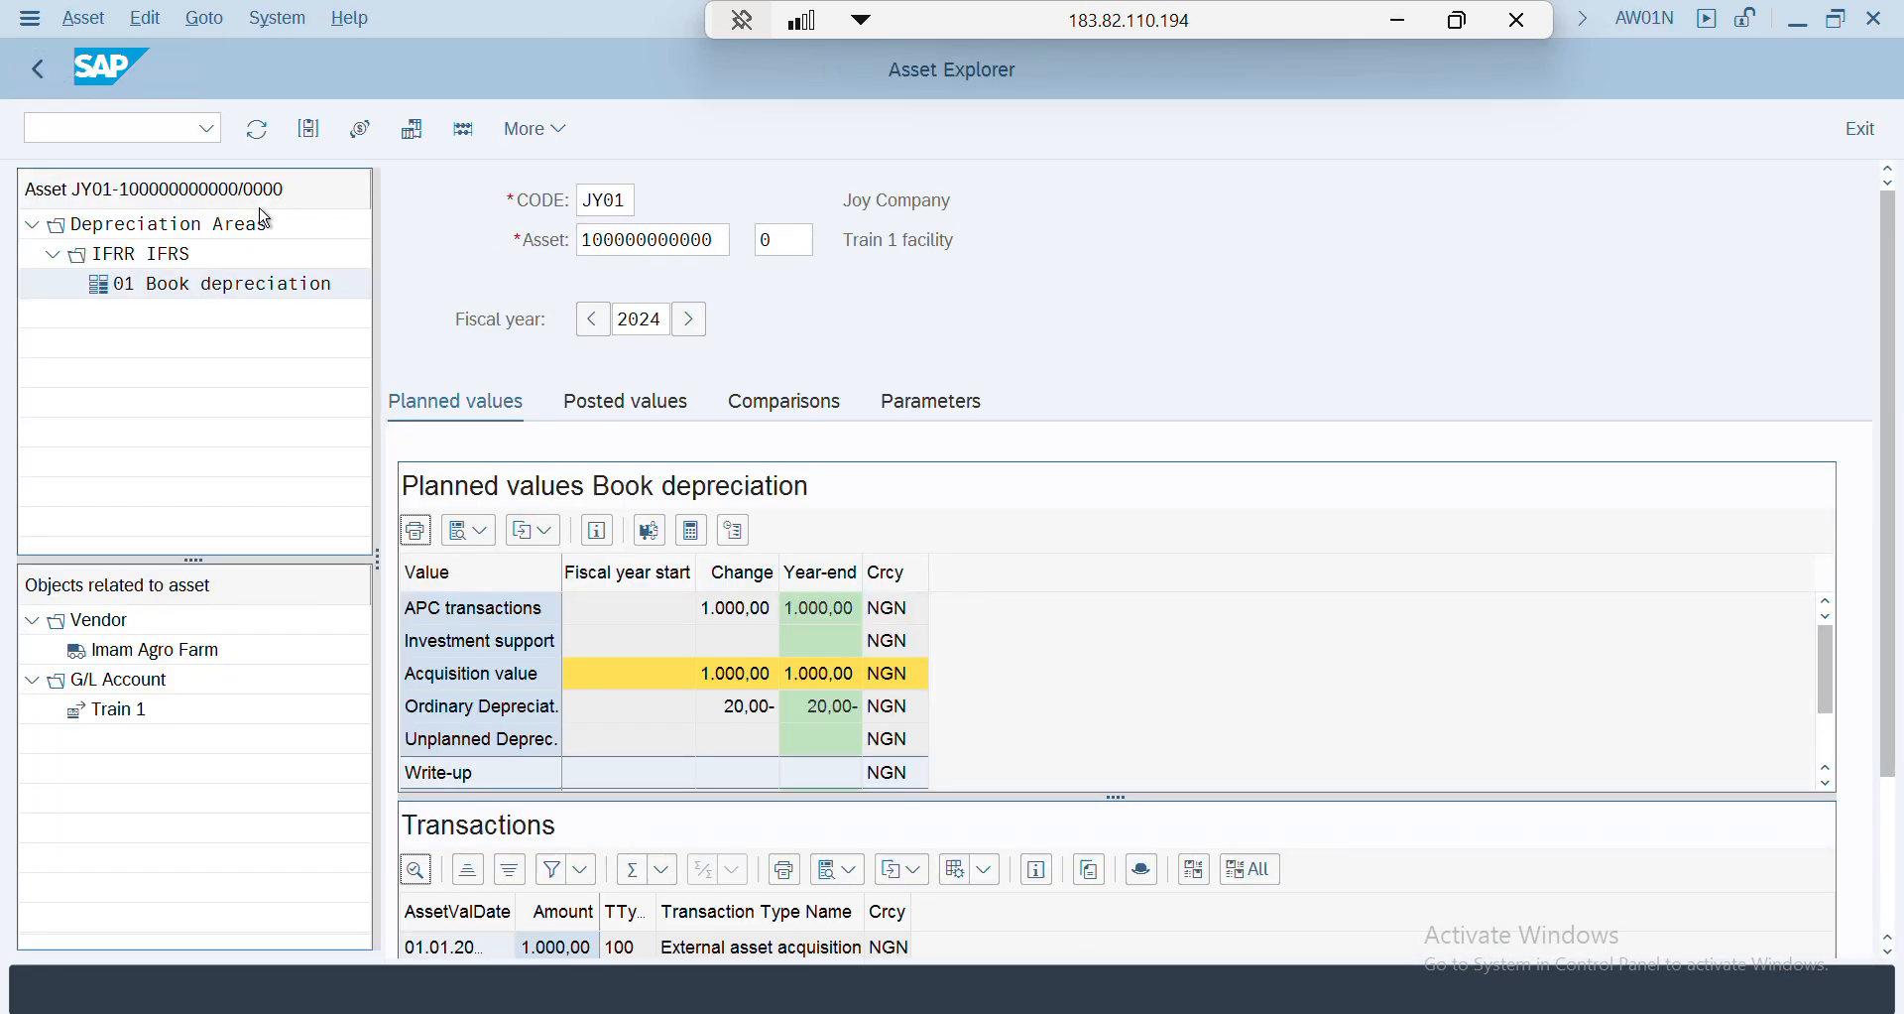
# - Return to the acquisition posting session and try to display the posted document
pyautogui.hotkey('alt', 'Tab')
pyautogui.hotkey('alt', 'Tab')
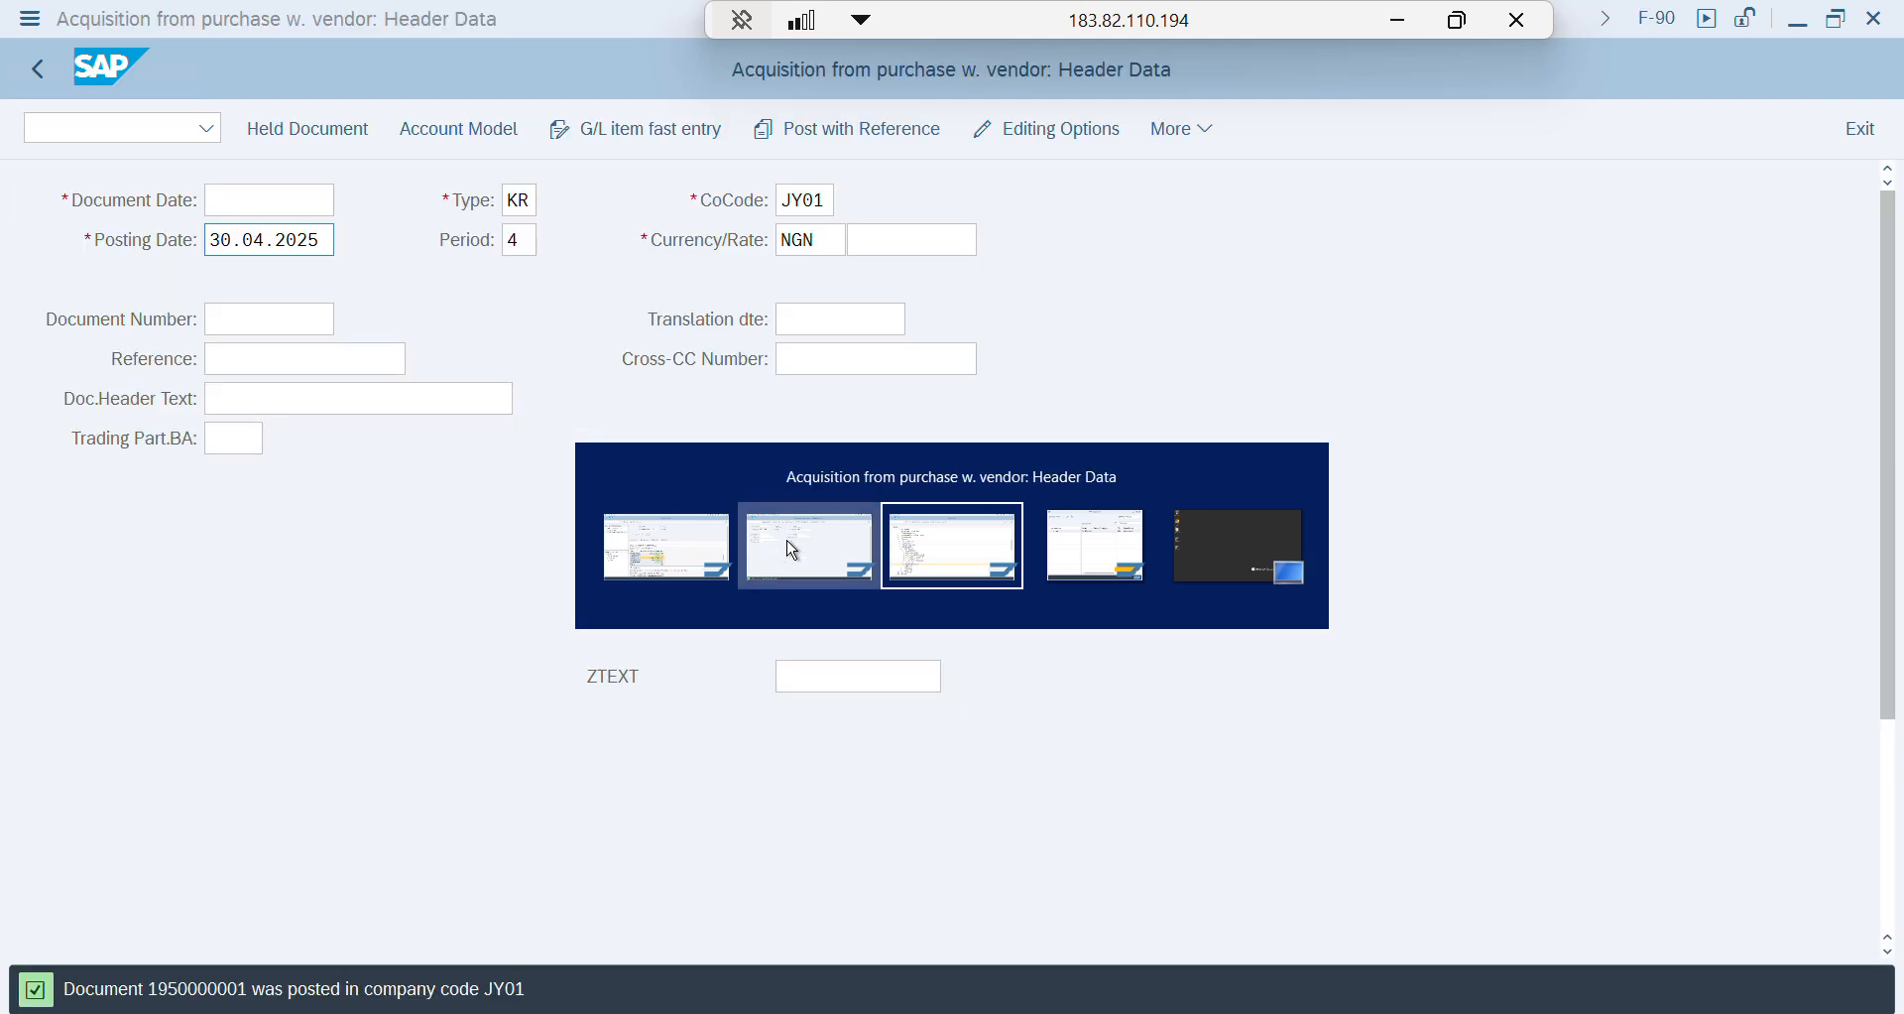
pyautogui.click(788, 542)
pyautogui.click(30, 18)
pyautogui.click(78, 127)
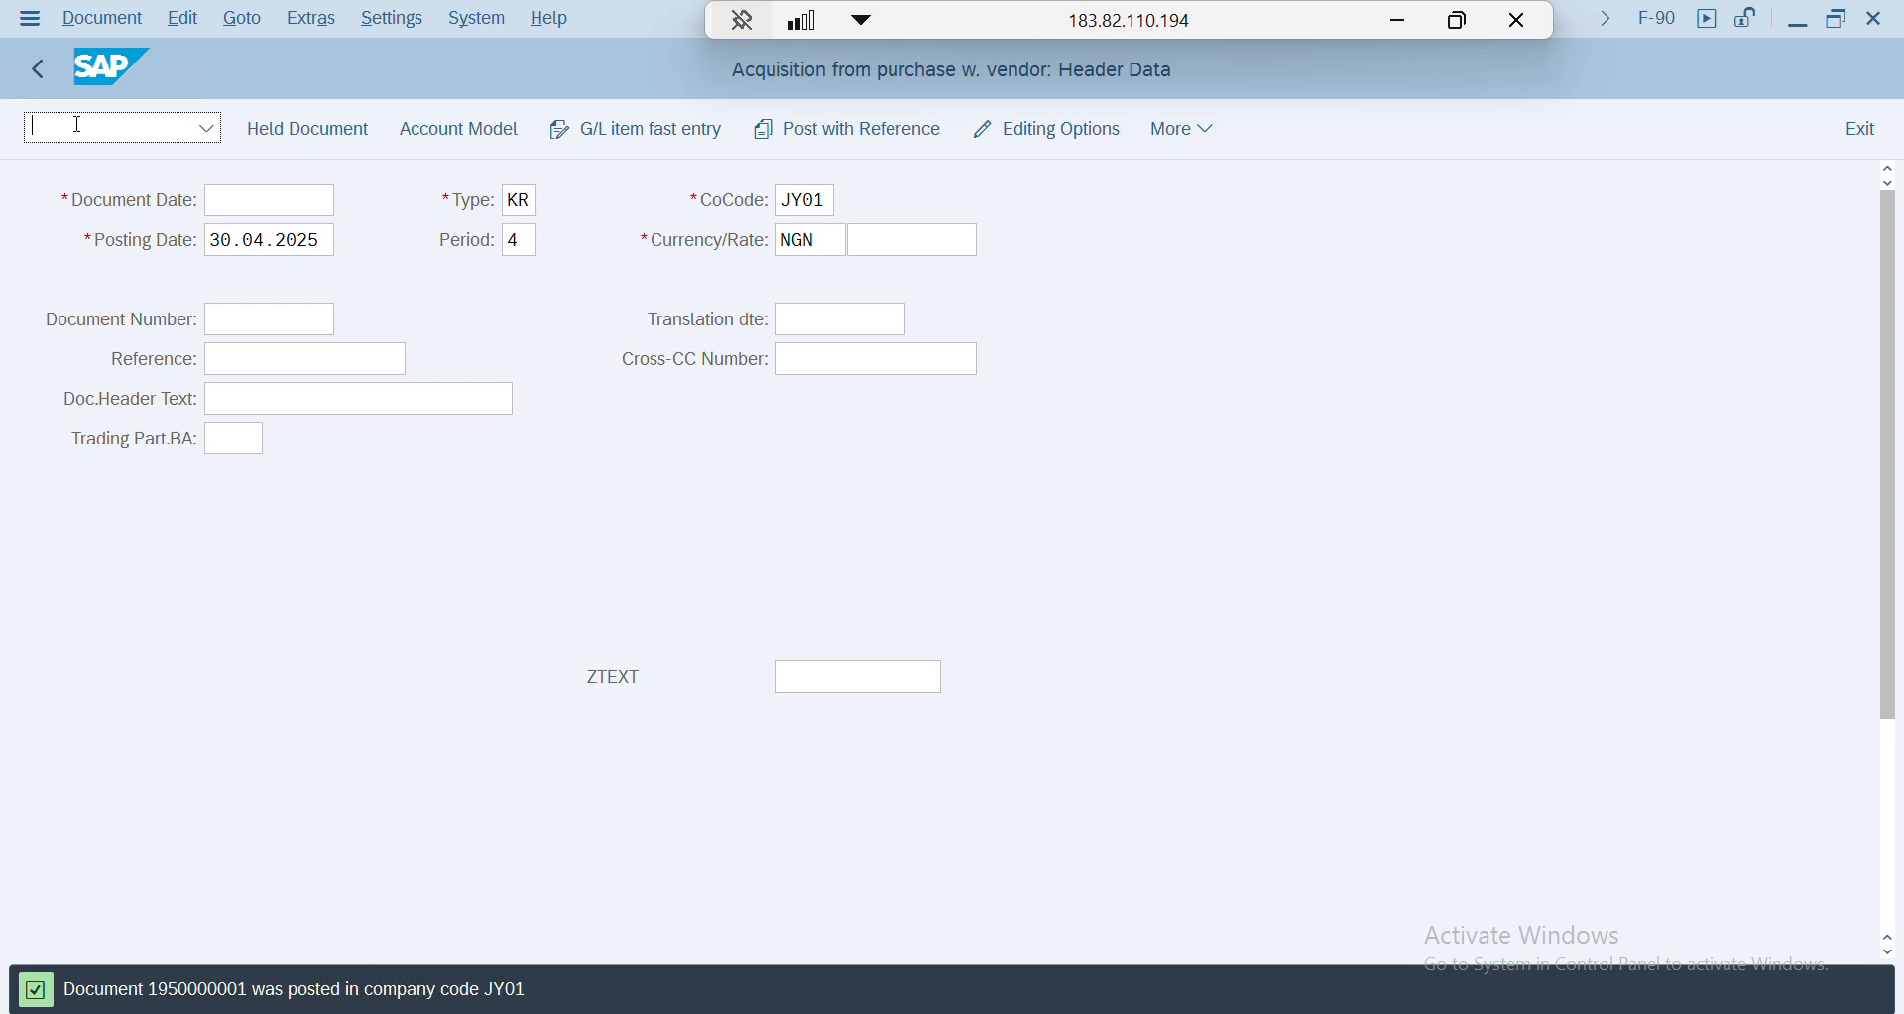
pyautogui.click(103, 19)
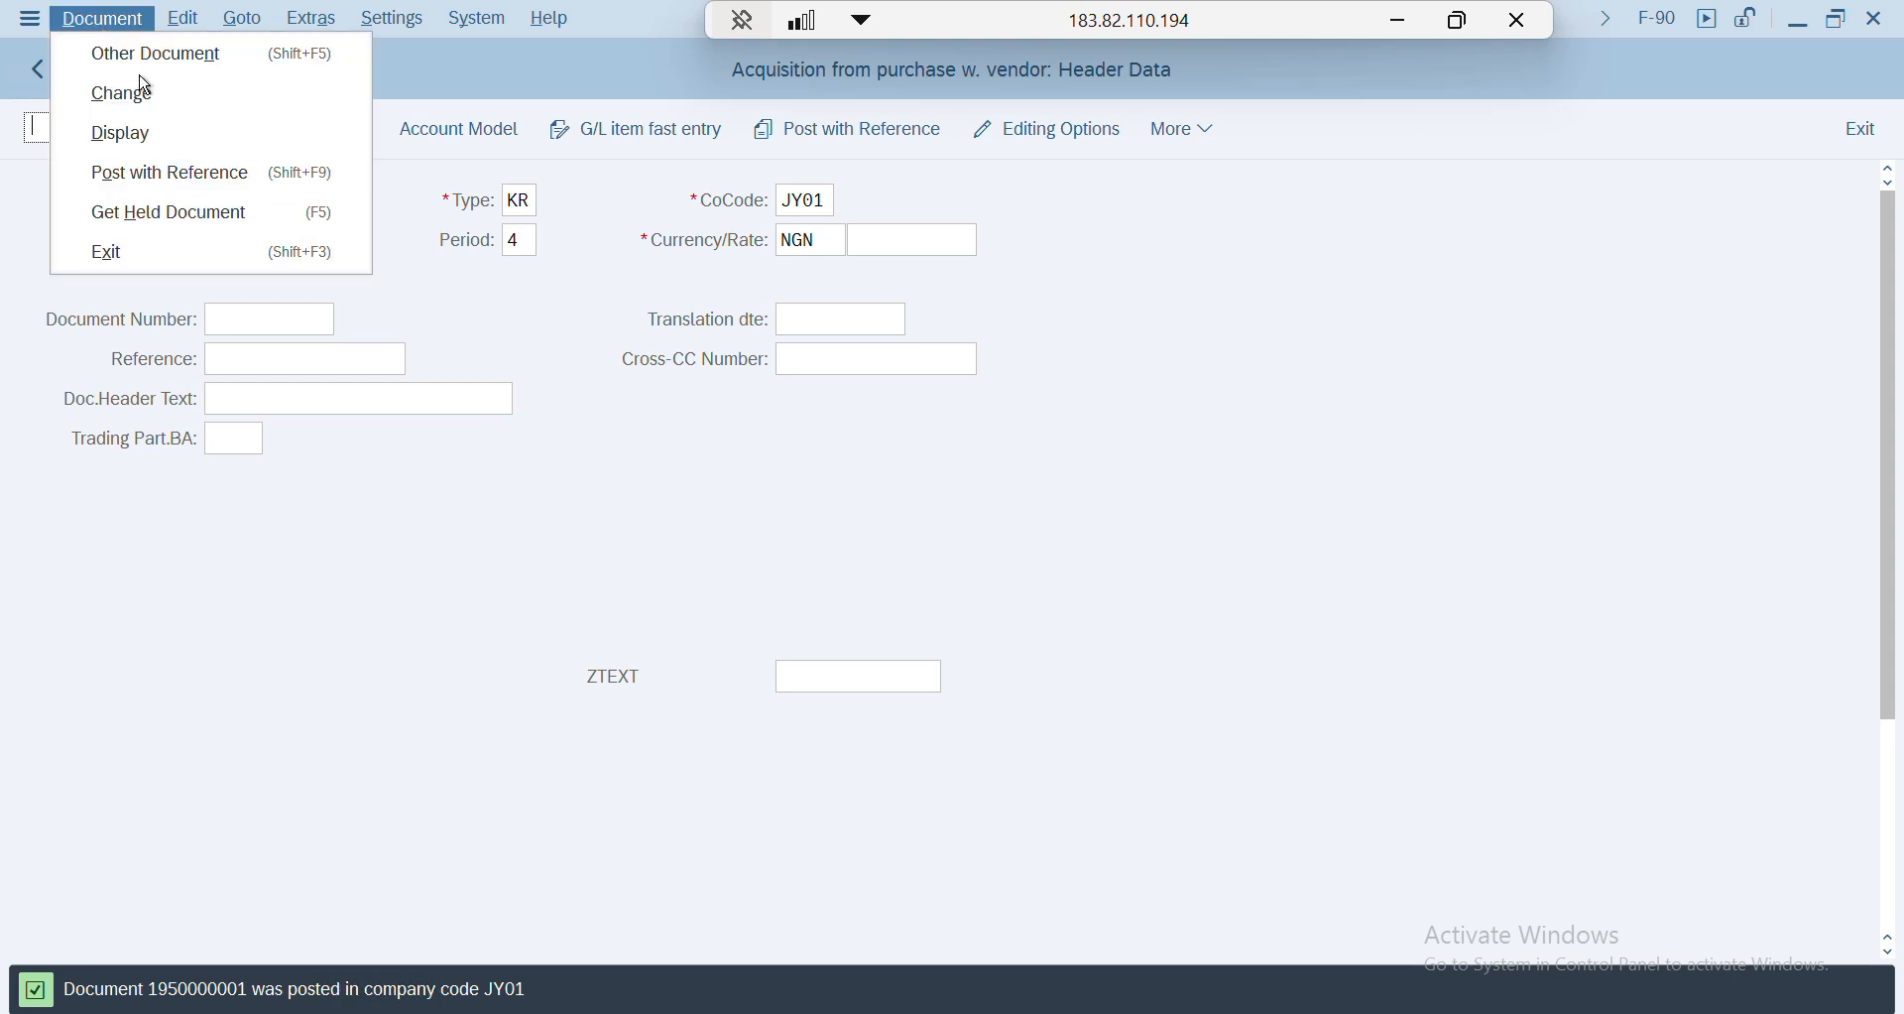
pyautogui.click(170, 145)
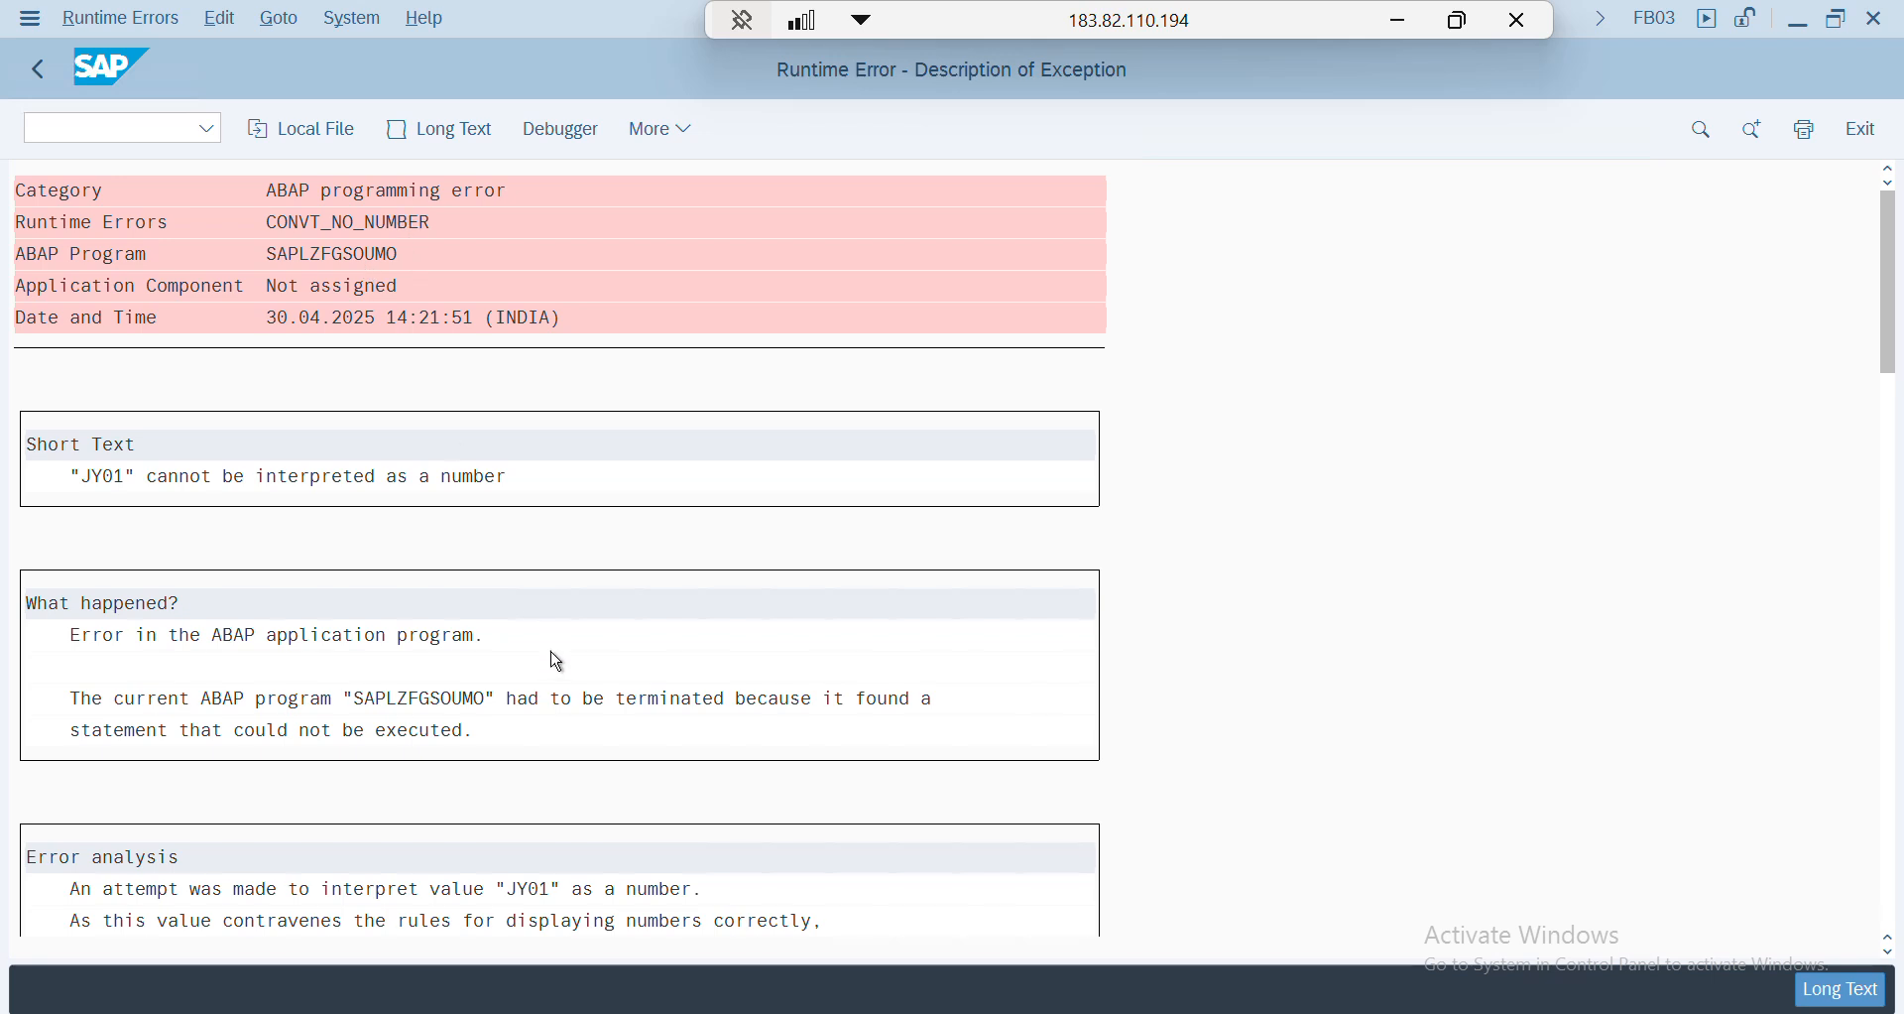
pyautogui.scroll(-2, 545, 680)
pyautogui.scroll(2, 547, 685)
pyautogui.click(38, 69)
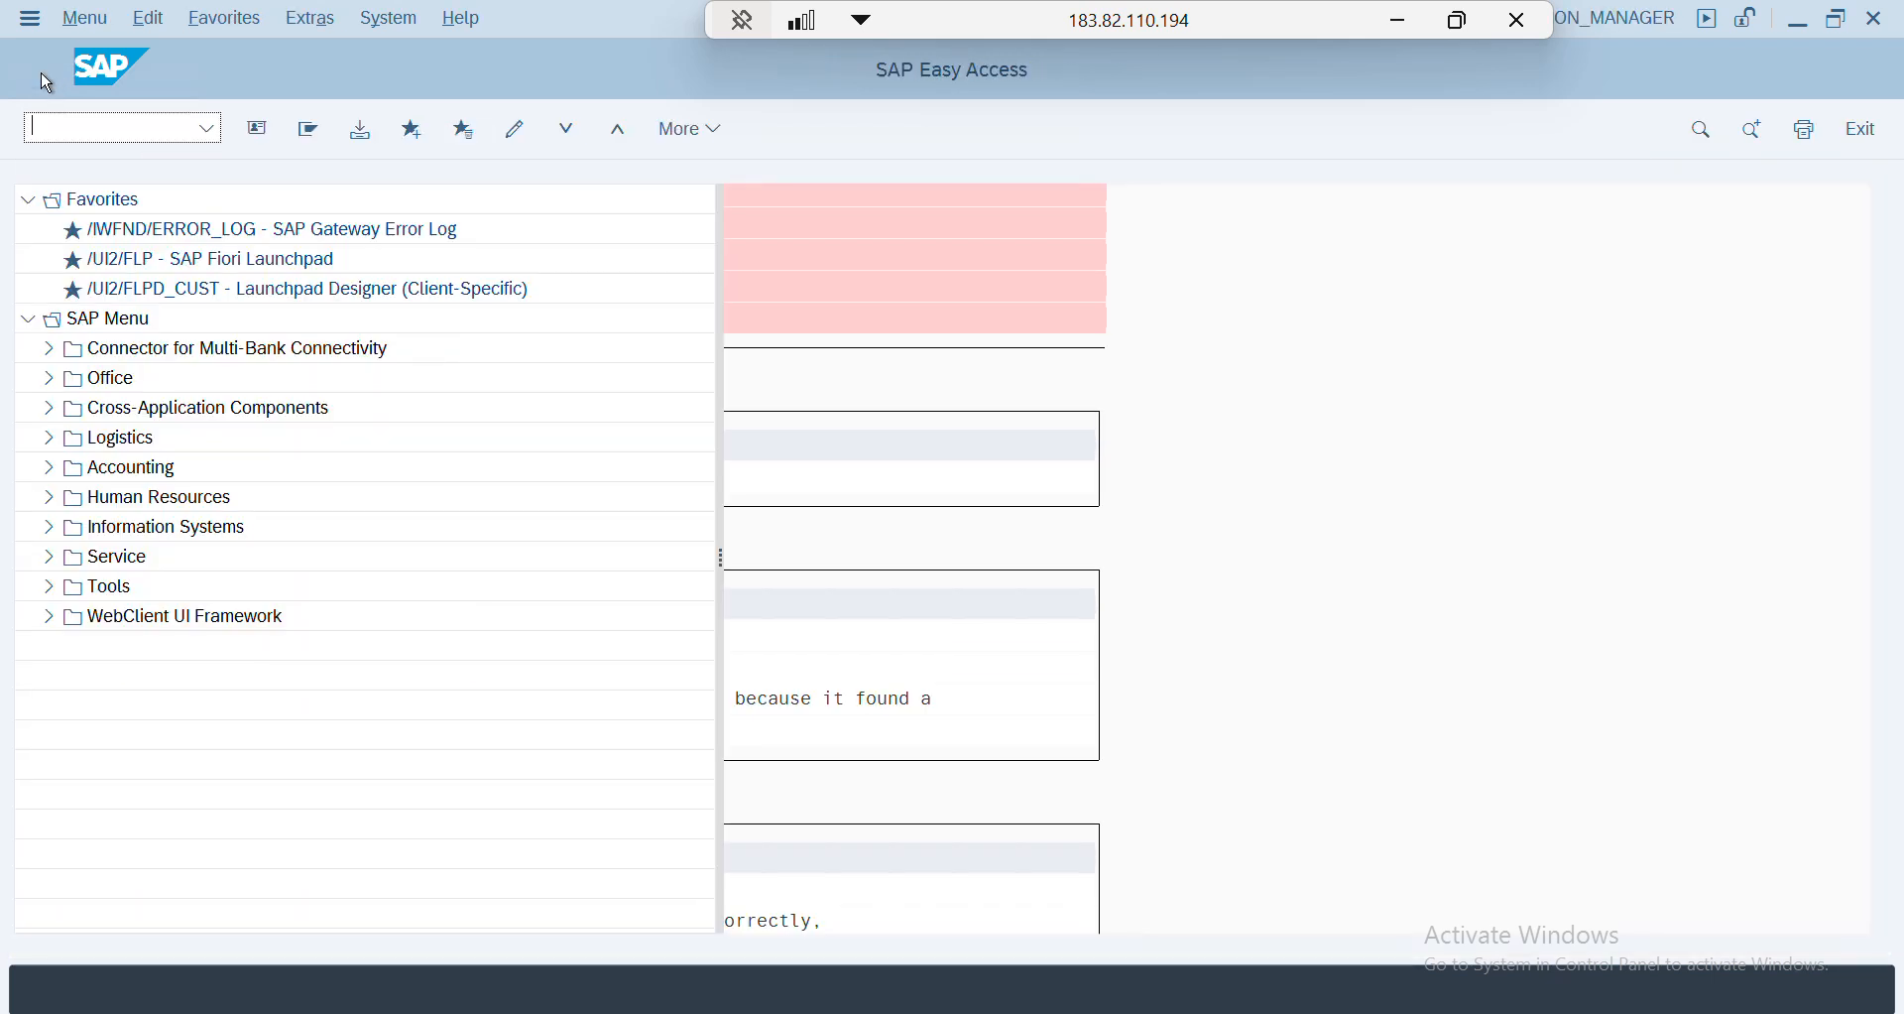
pyautogui.click(112, 130)
pyautogui.write('as02')
pyautogui.press('Return')
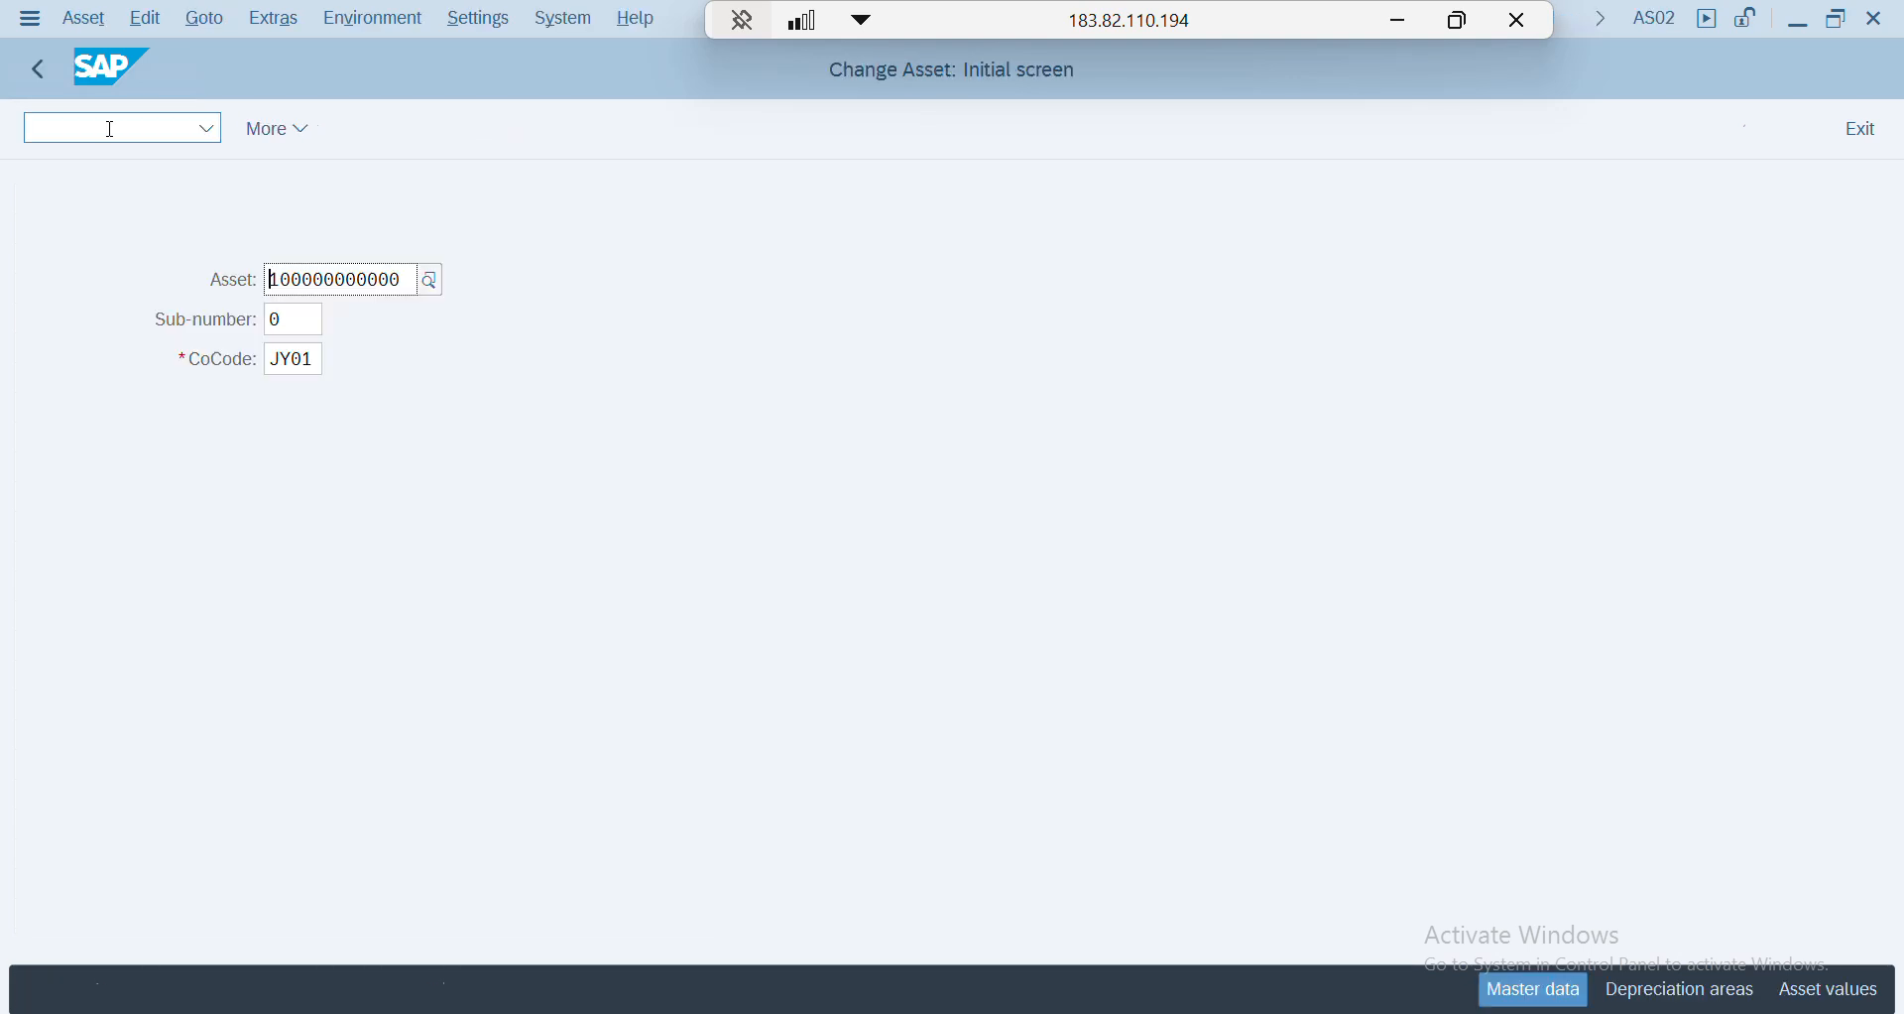
pyautogui.click(406, 281)
pyautogui.press('BackSpace')
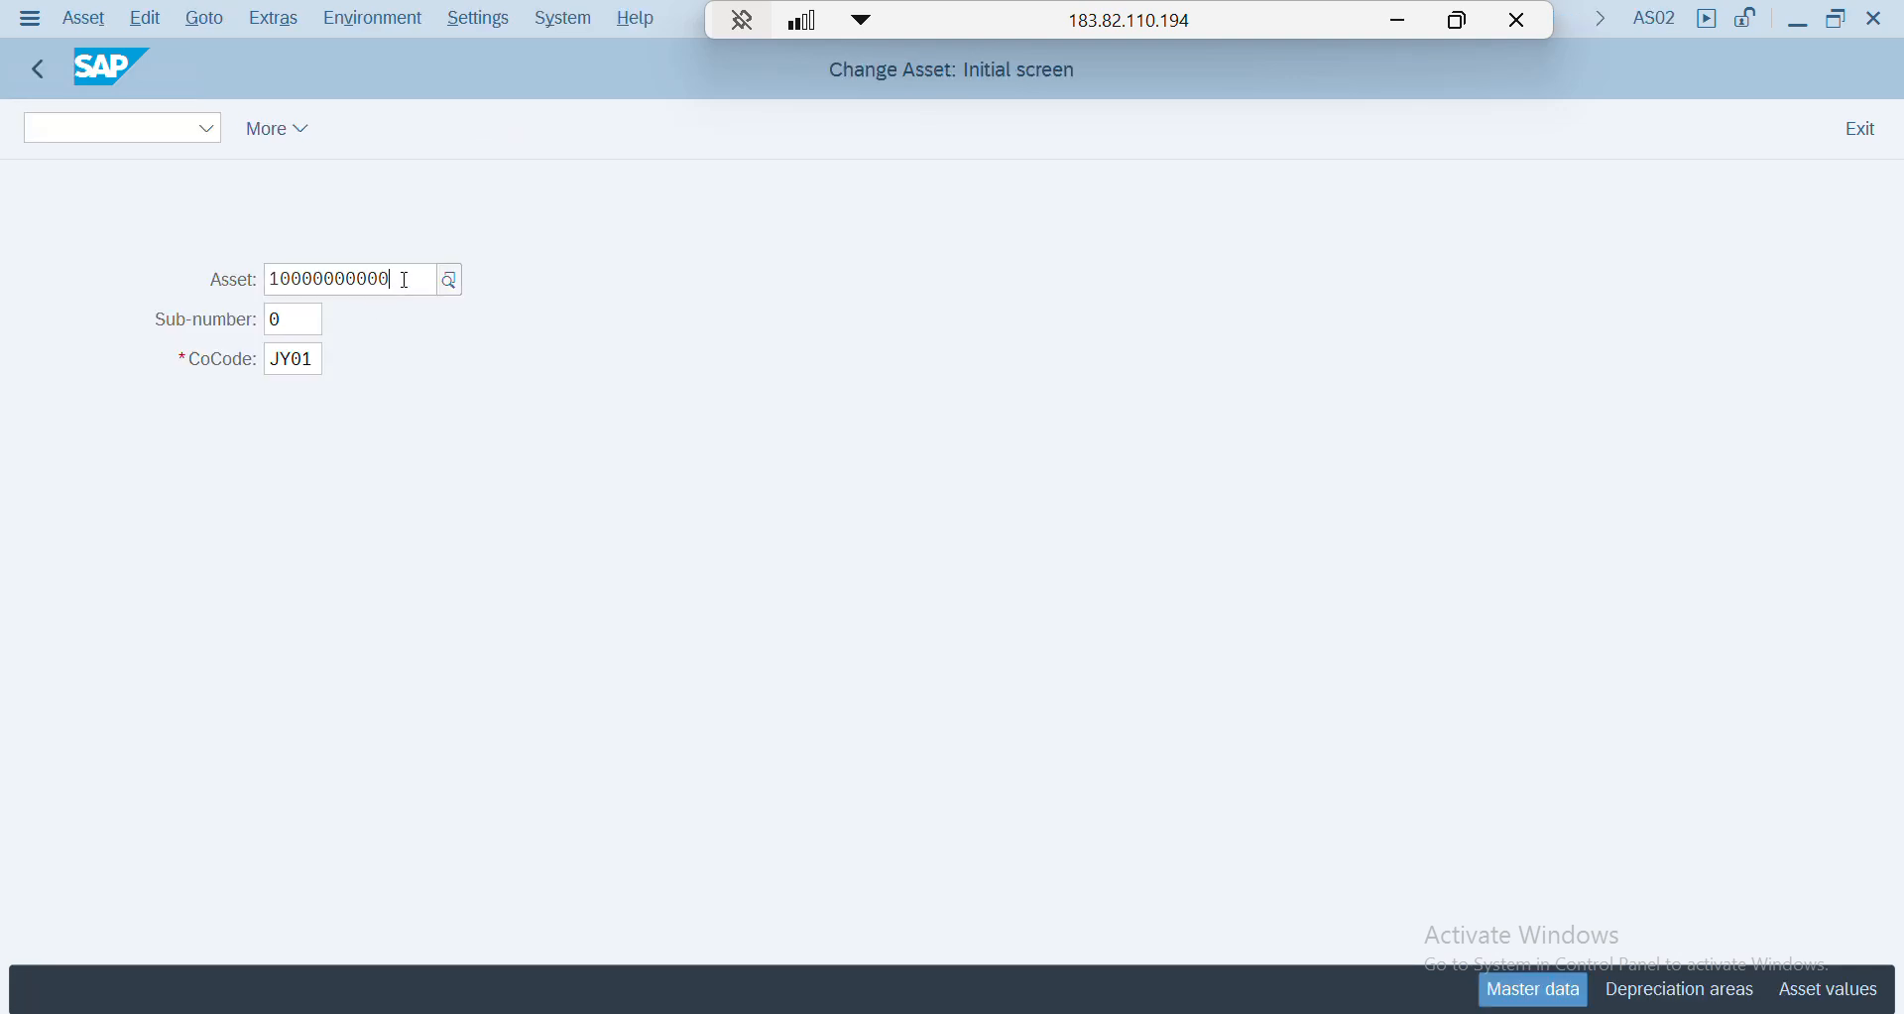
pyautogui.write('1')
pyautogui.press('Return')
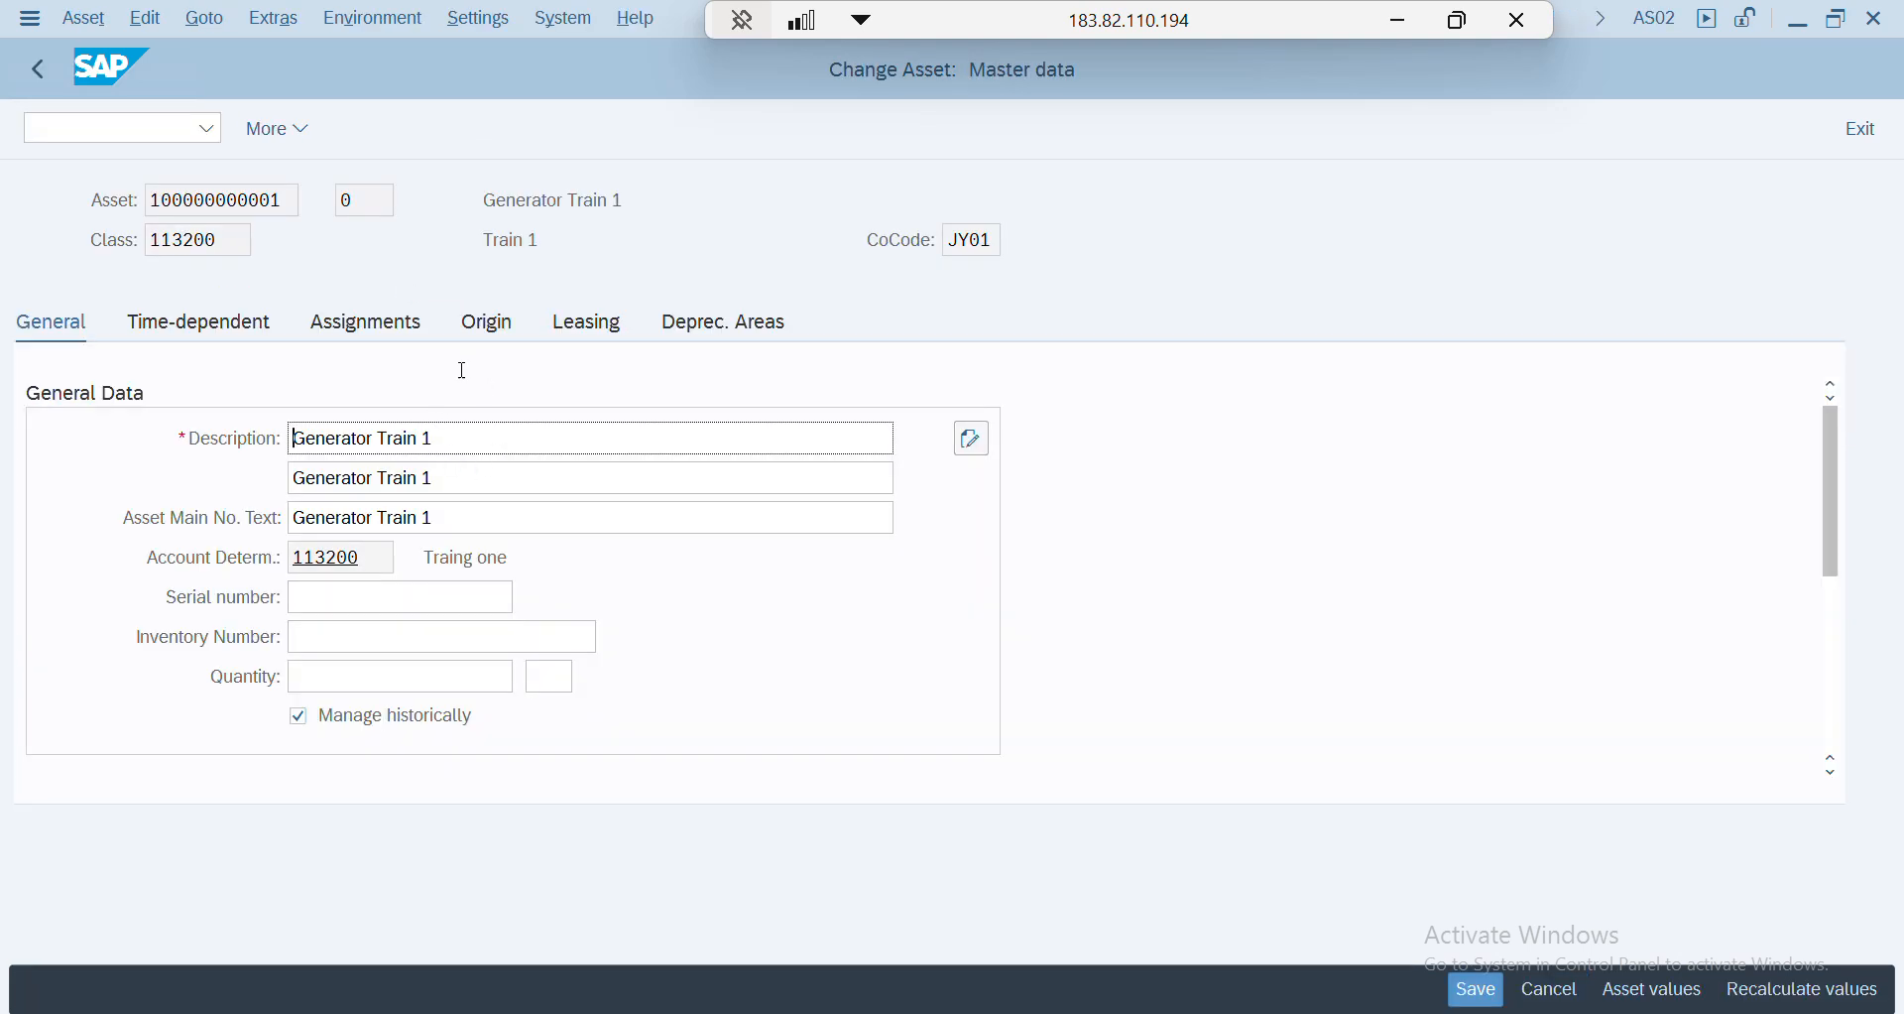
# - Display the Generator Train 1 asset values and review the planned book depreciation and the full acquisition transaction date
pyautogui.click(1640, 994)
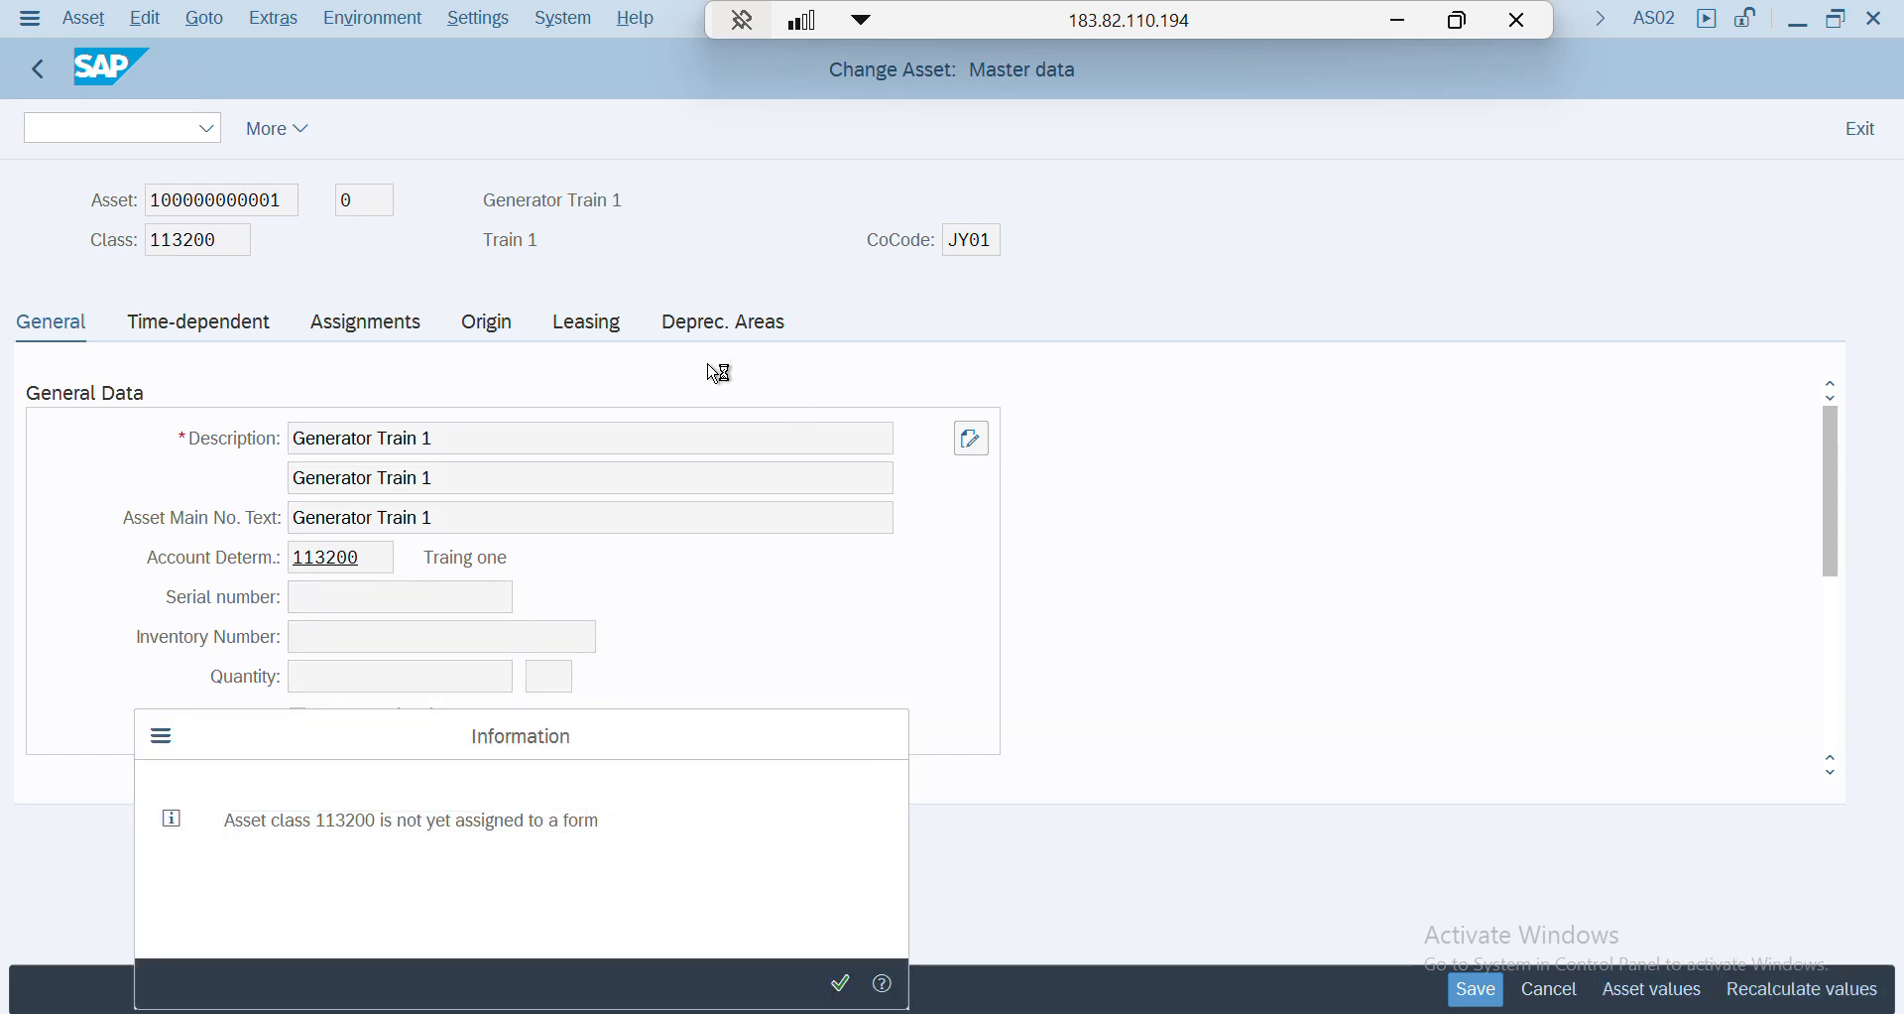
pyautogui.press('Return')
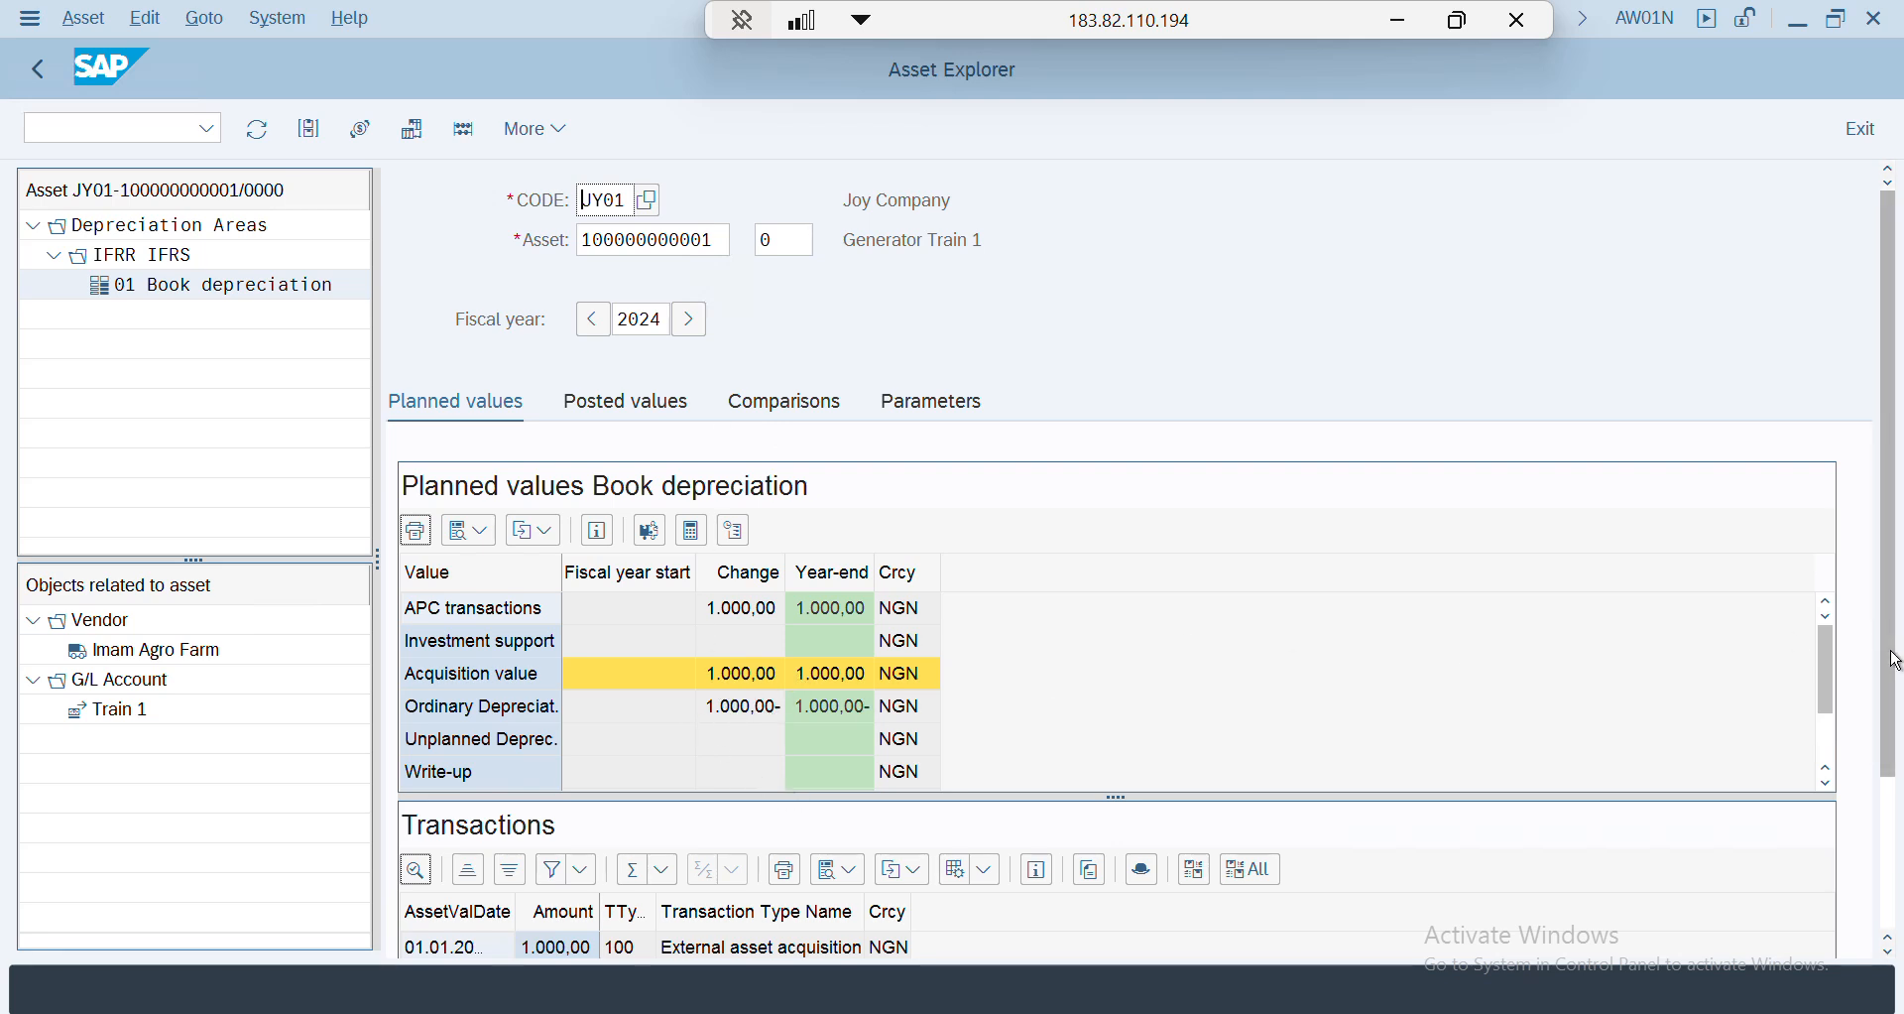
pyautogui.moveTo(1896, 660); pyautogui.dragTo(1899, 838)
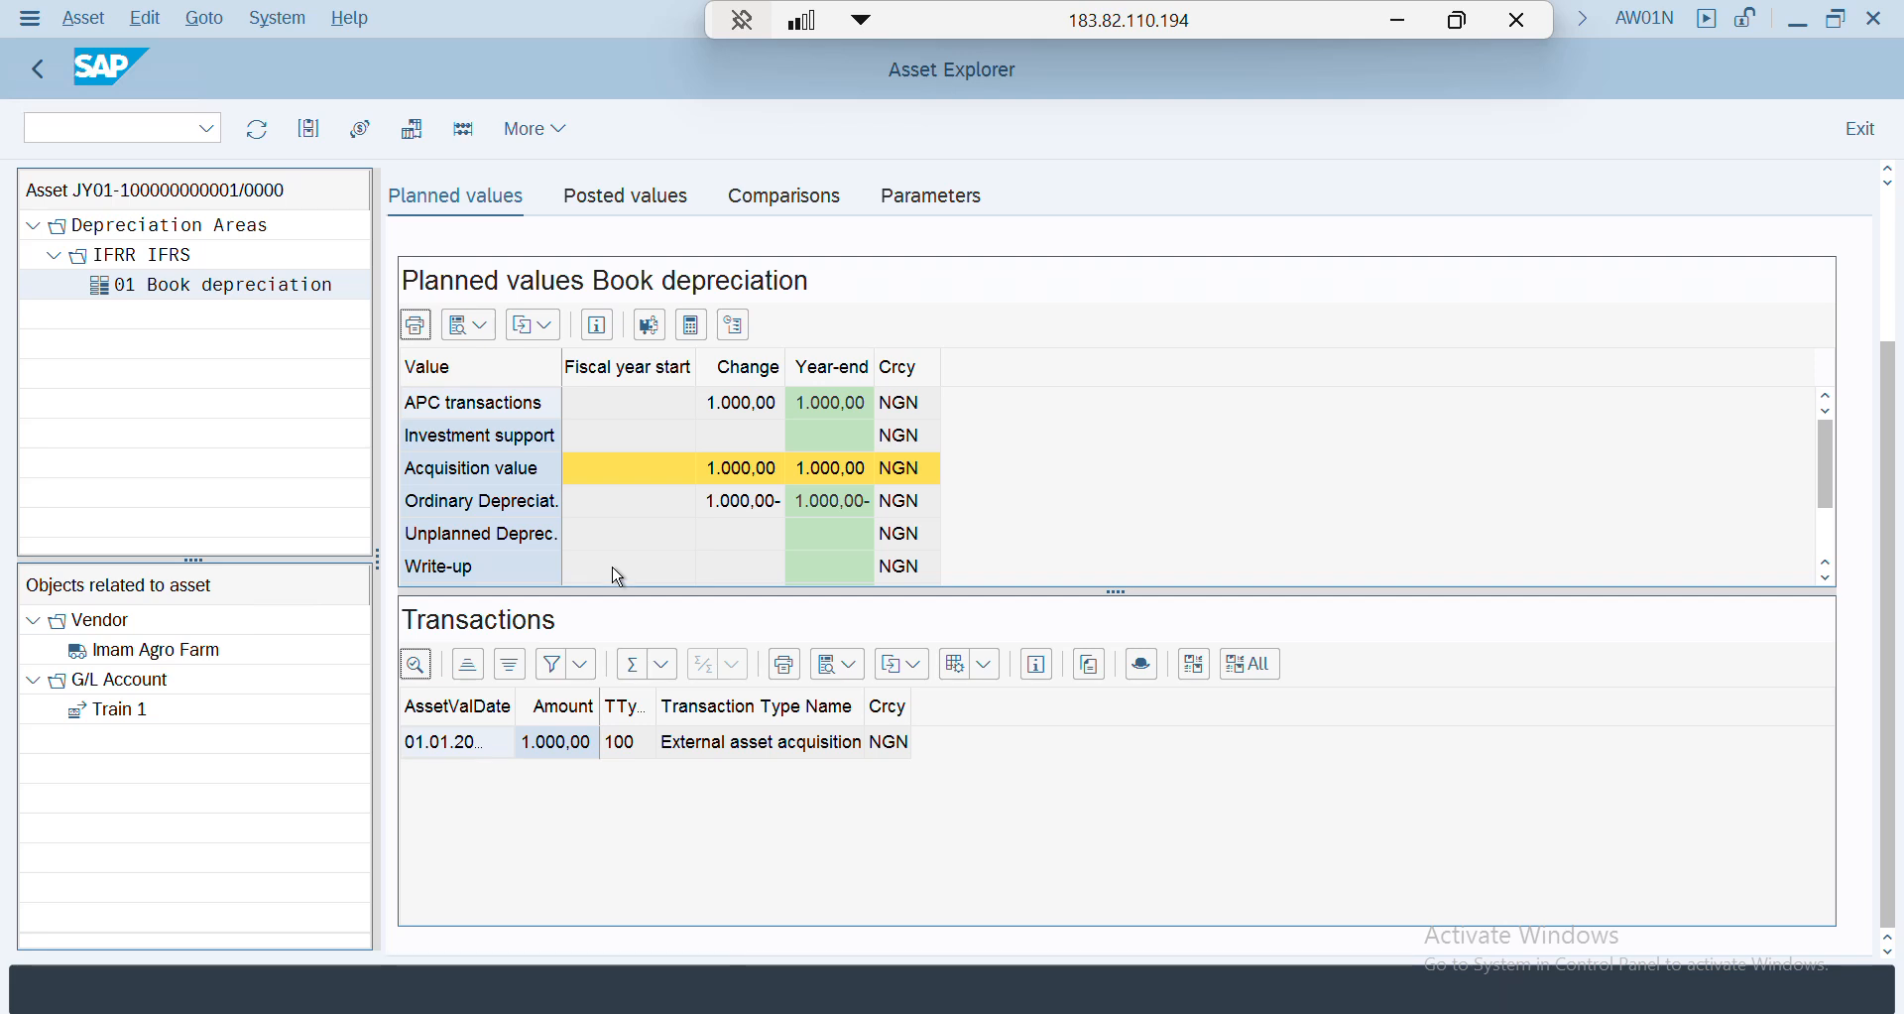
pyautogui.doubleClick(516, 694)
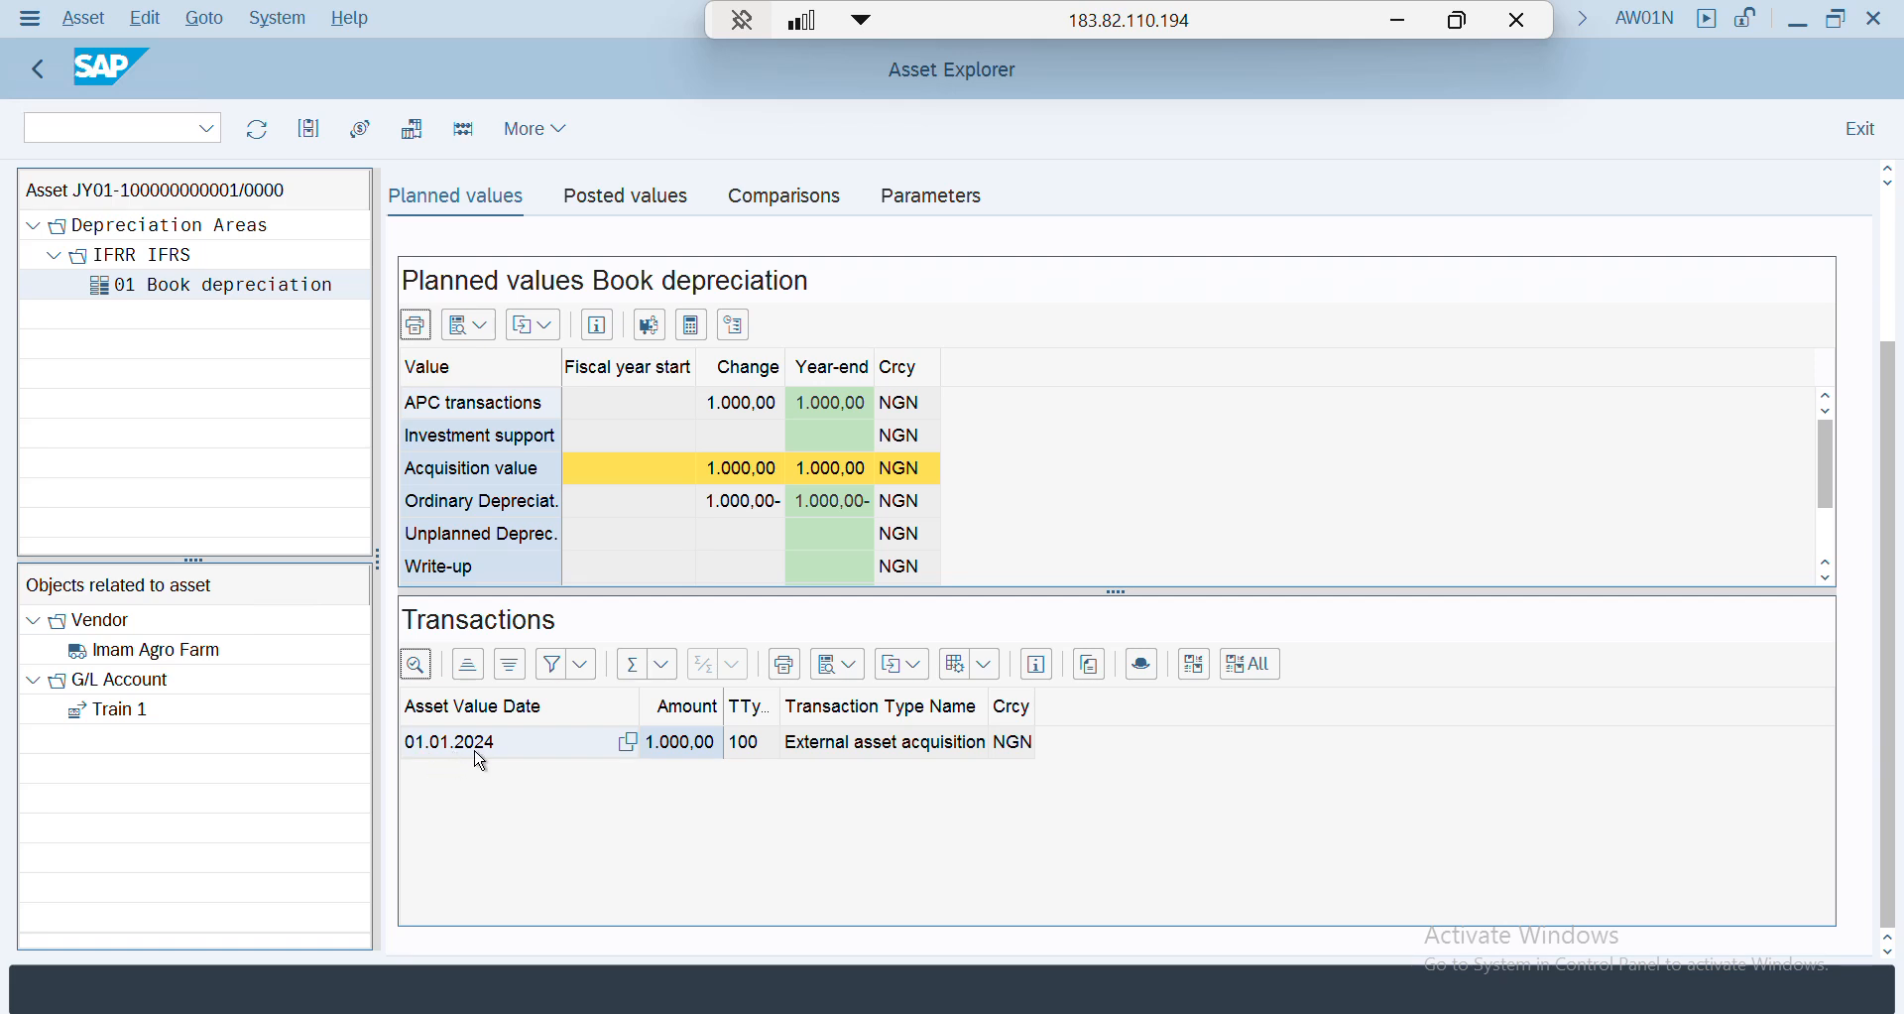
# - Display the master record of Generator Train 1 and check the depreciation key and useful life in its depreciation areas
pyautogui.click(310, 129)
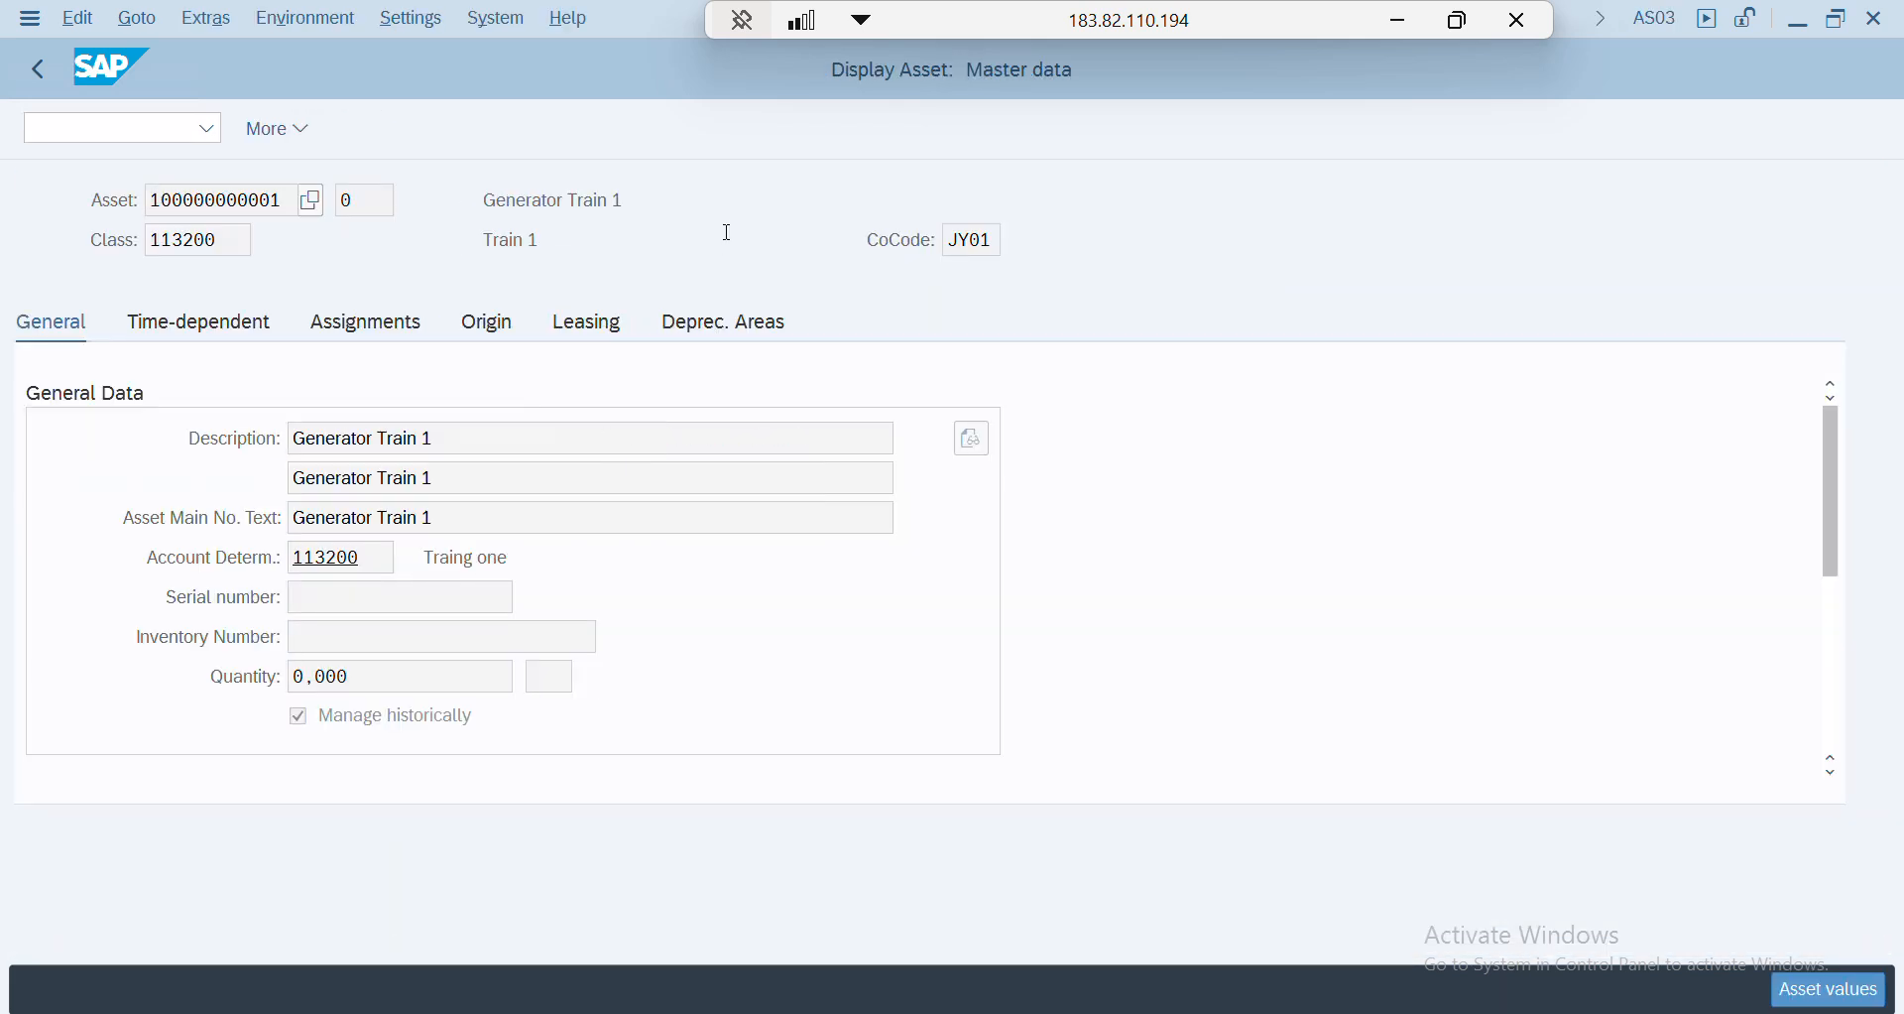
pyautogui.click(725, 324)
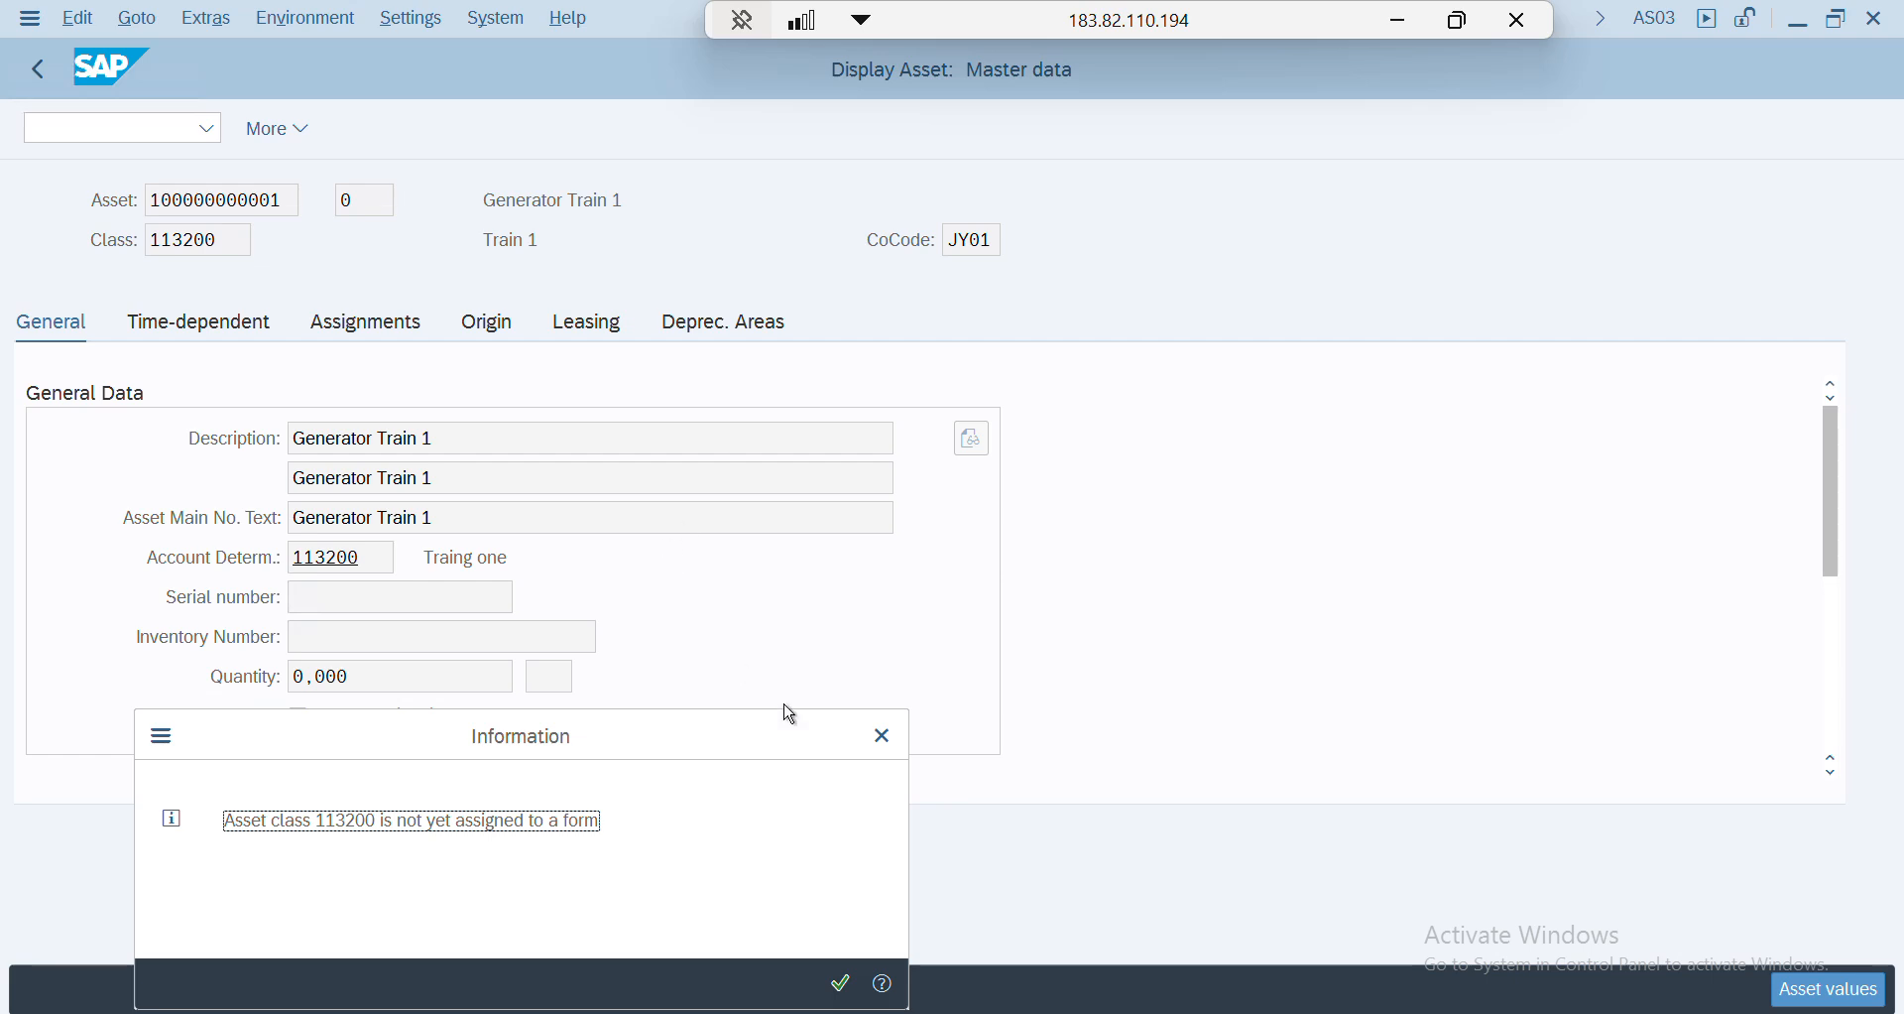
pyautogui.press('Return')
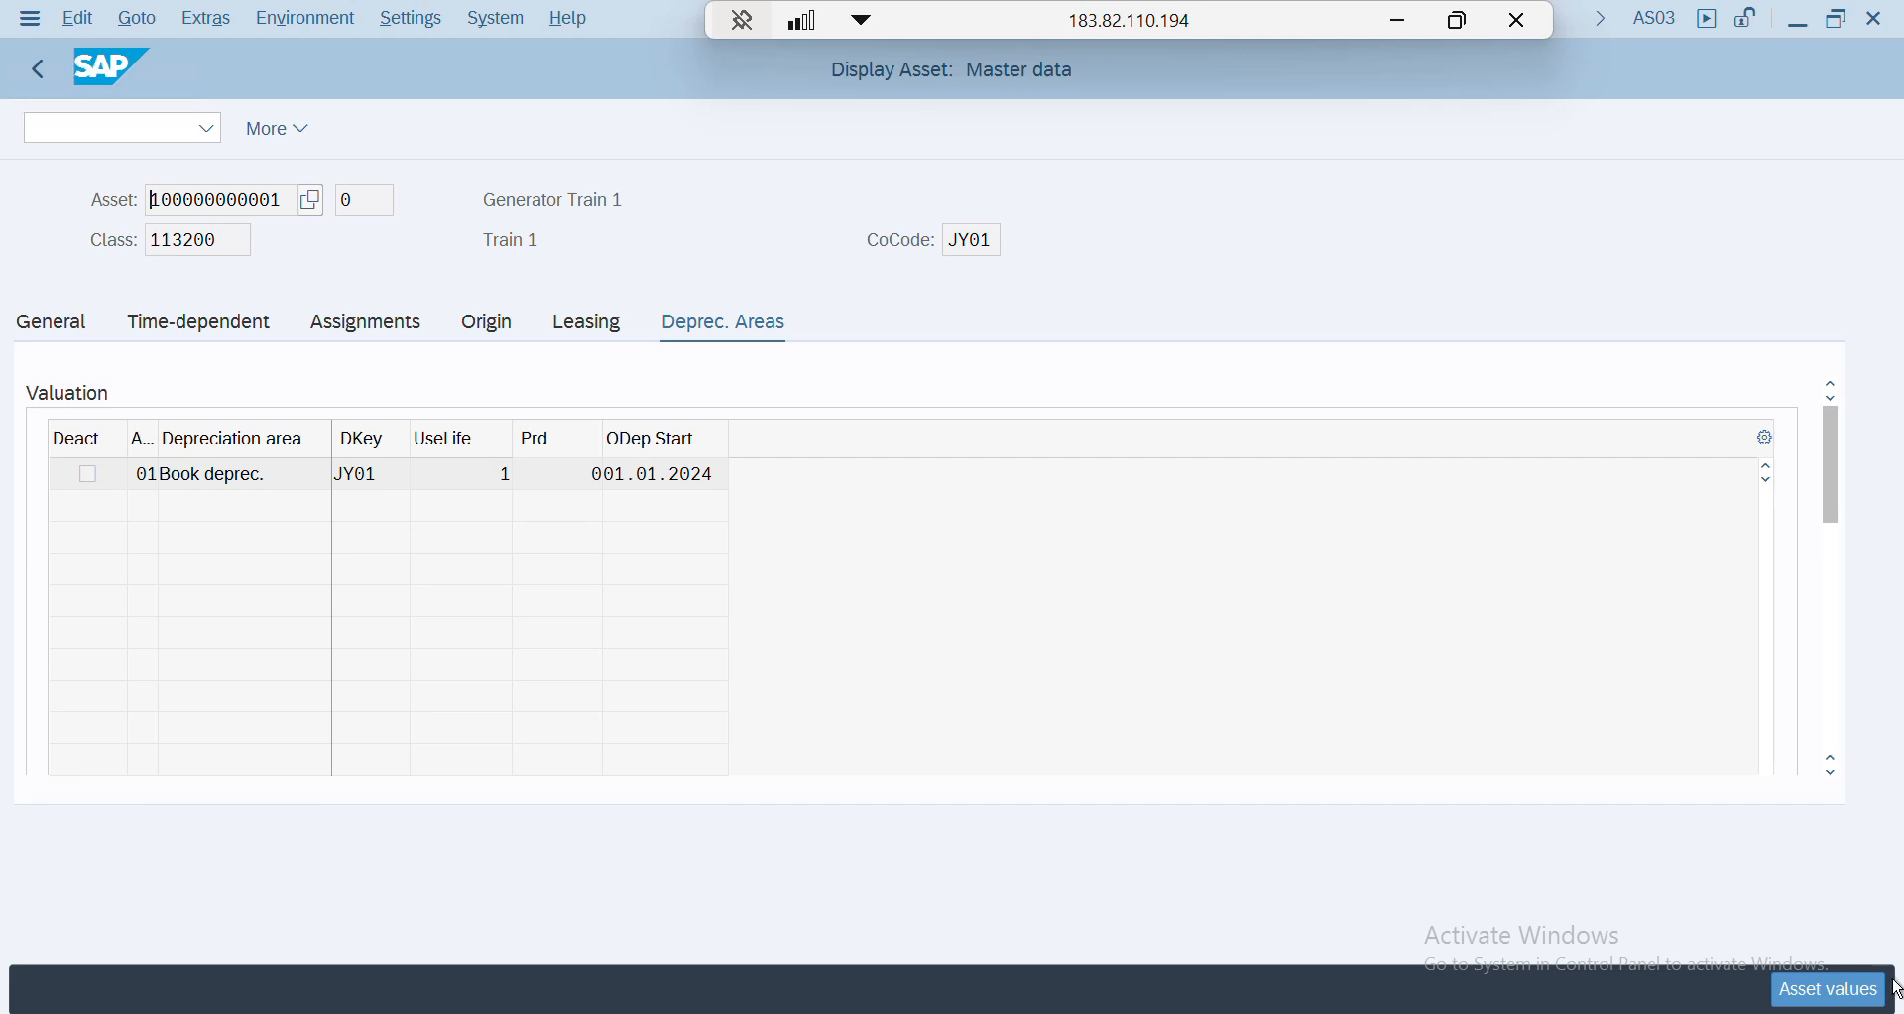
# - Return to the asset values and examine the posted and planned depreciation of Generator Train 1 for every period through the total
pyautogui.click(1847, 989)
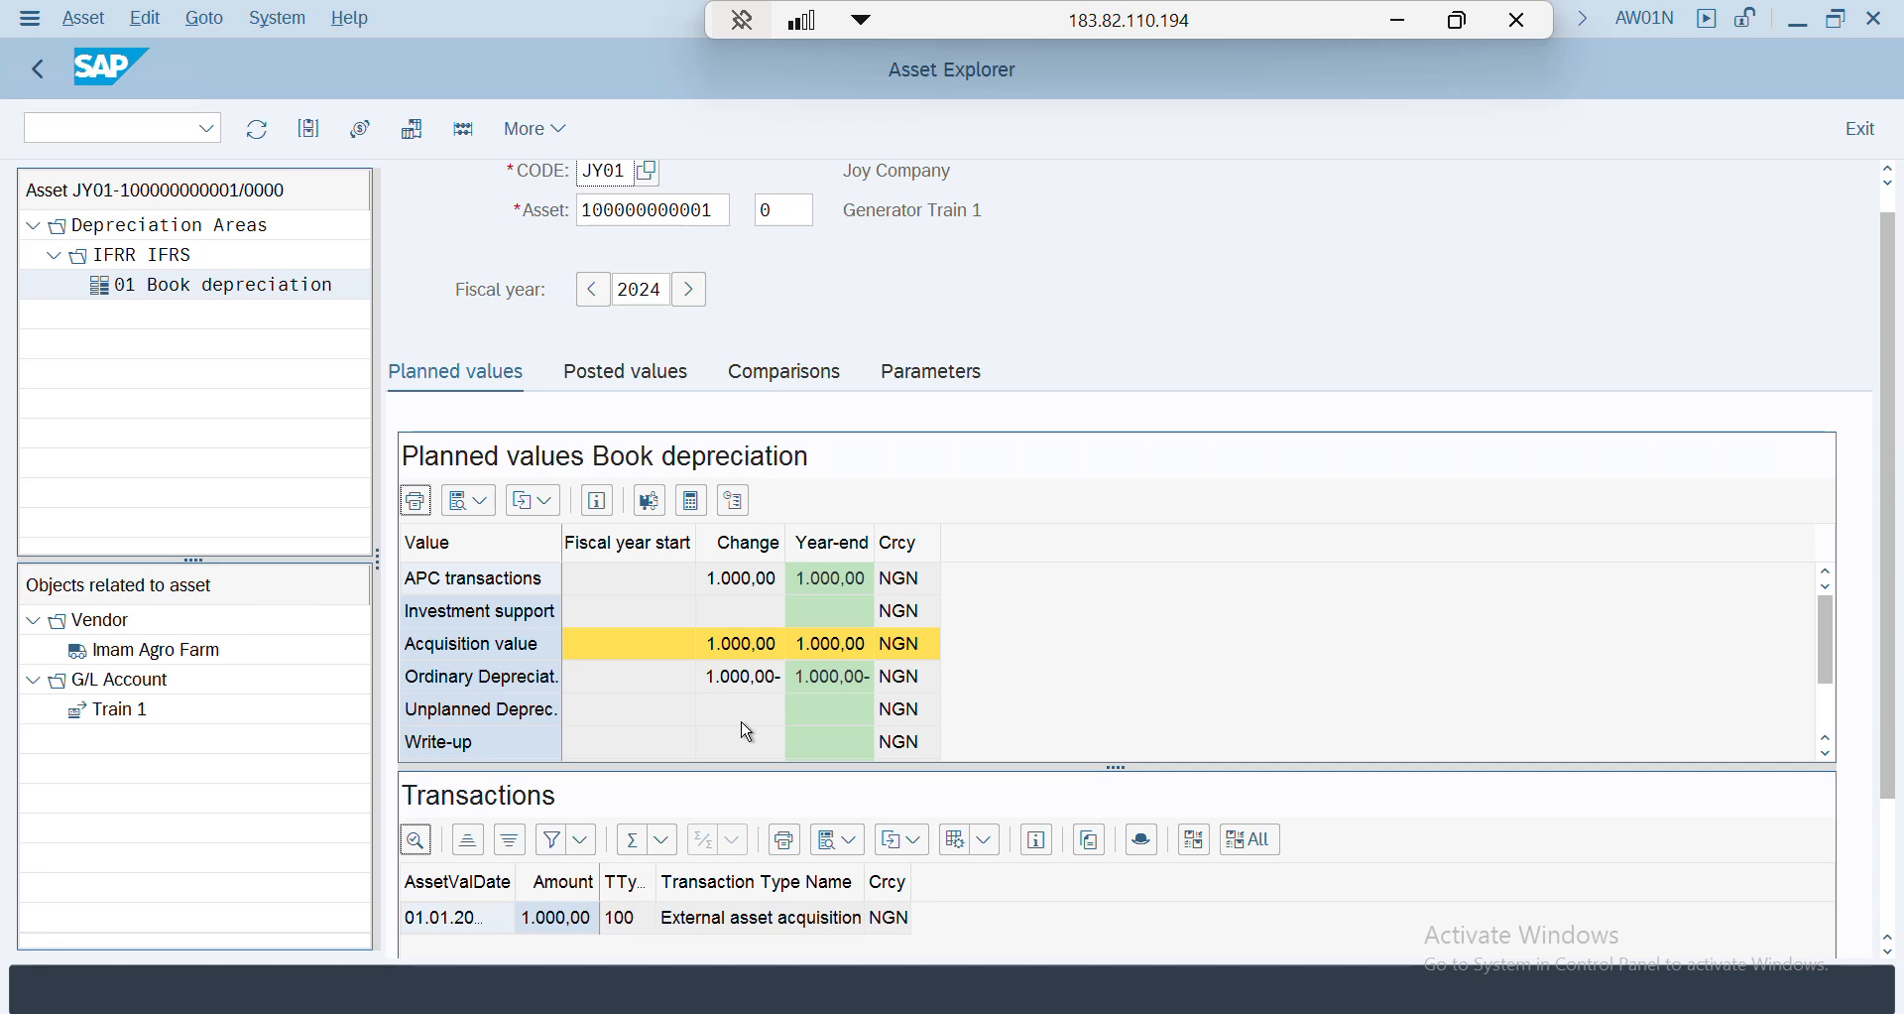
pyautogui.moveTo(1895, 755); pyautogui.dragTo(1899, 871)
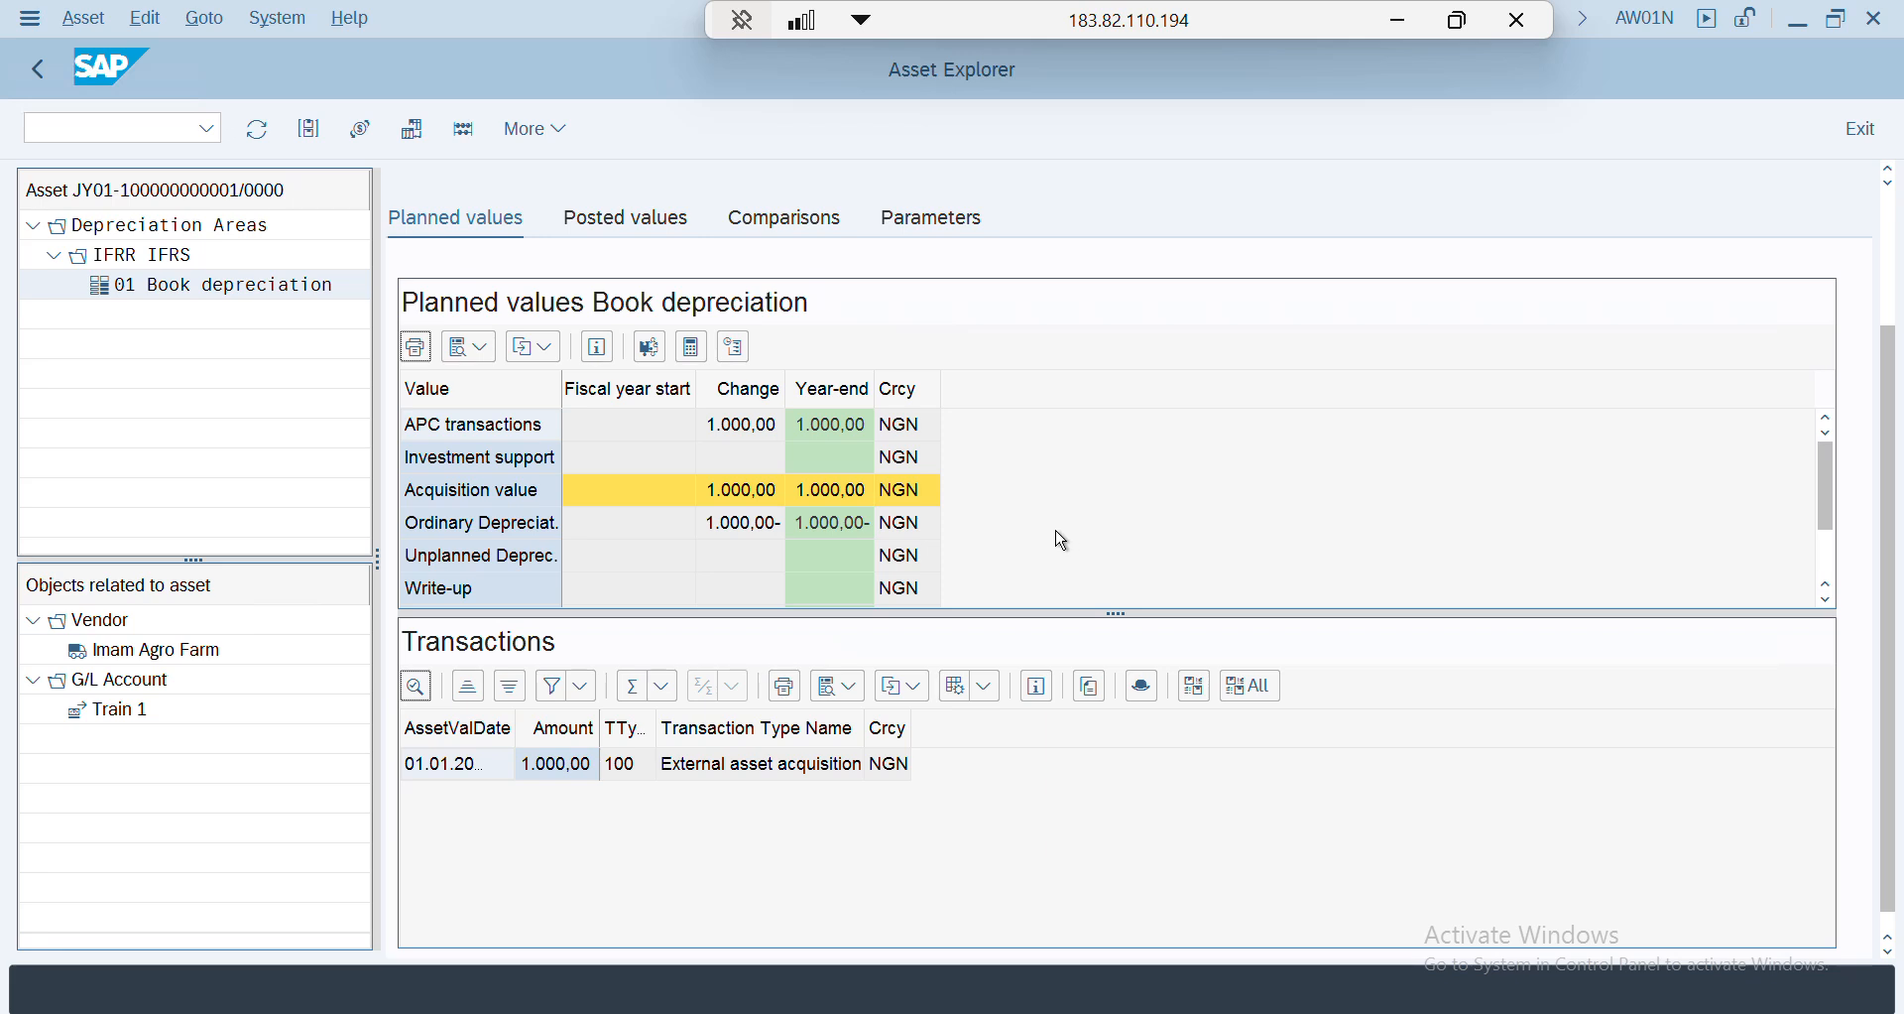
pyautogui.click(639, 218)
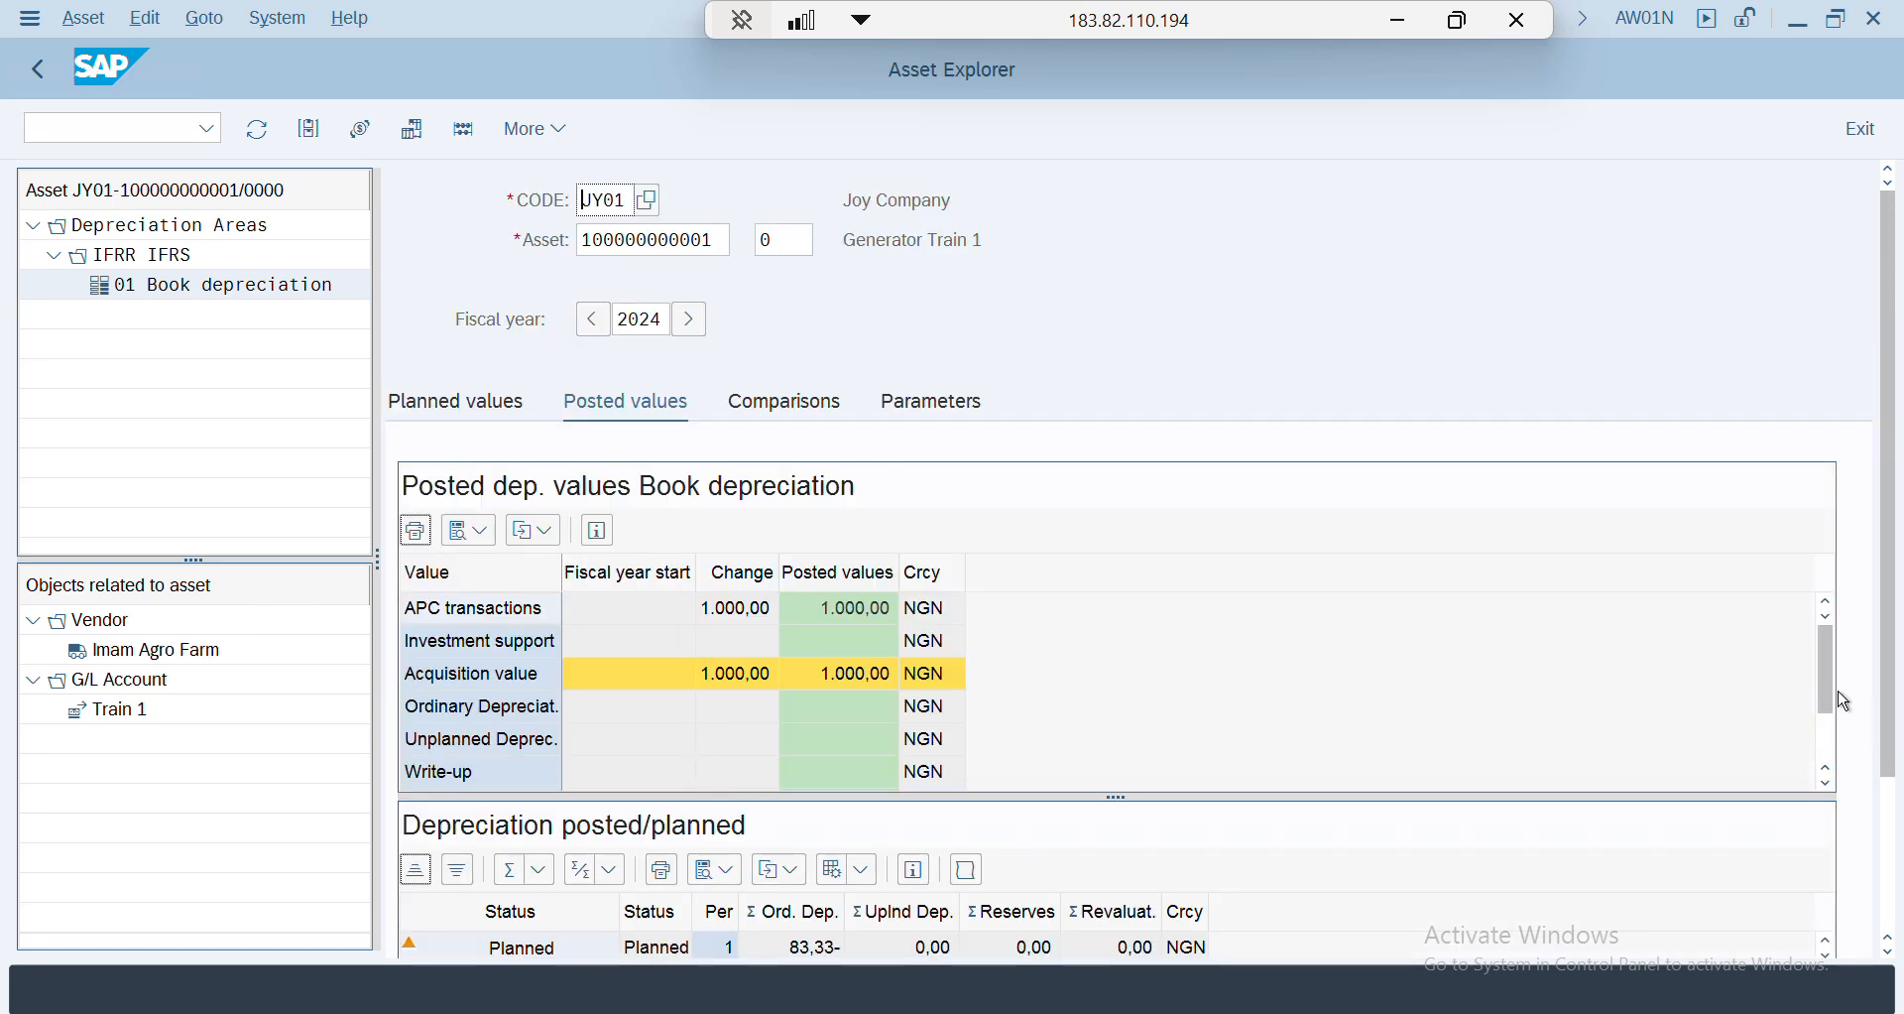
pyautogui.moveTo(1894, 760); pyautogui.dragTo(1895, 917)
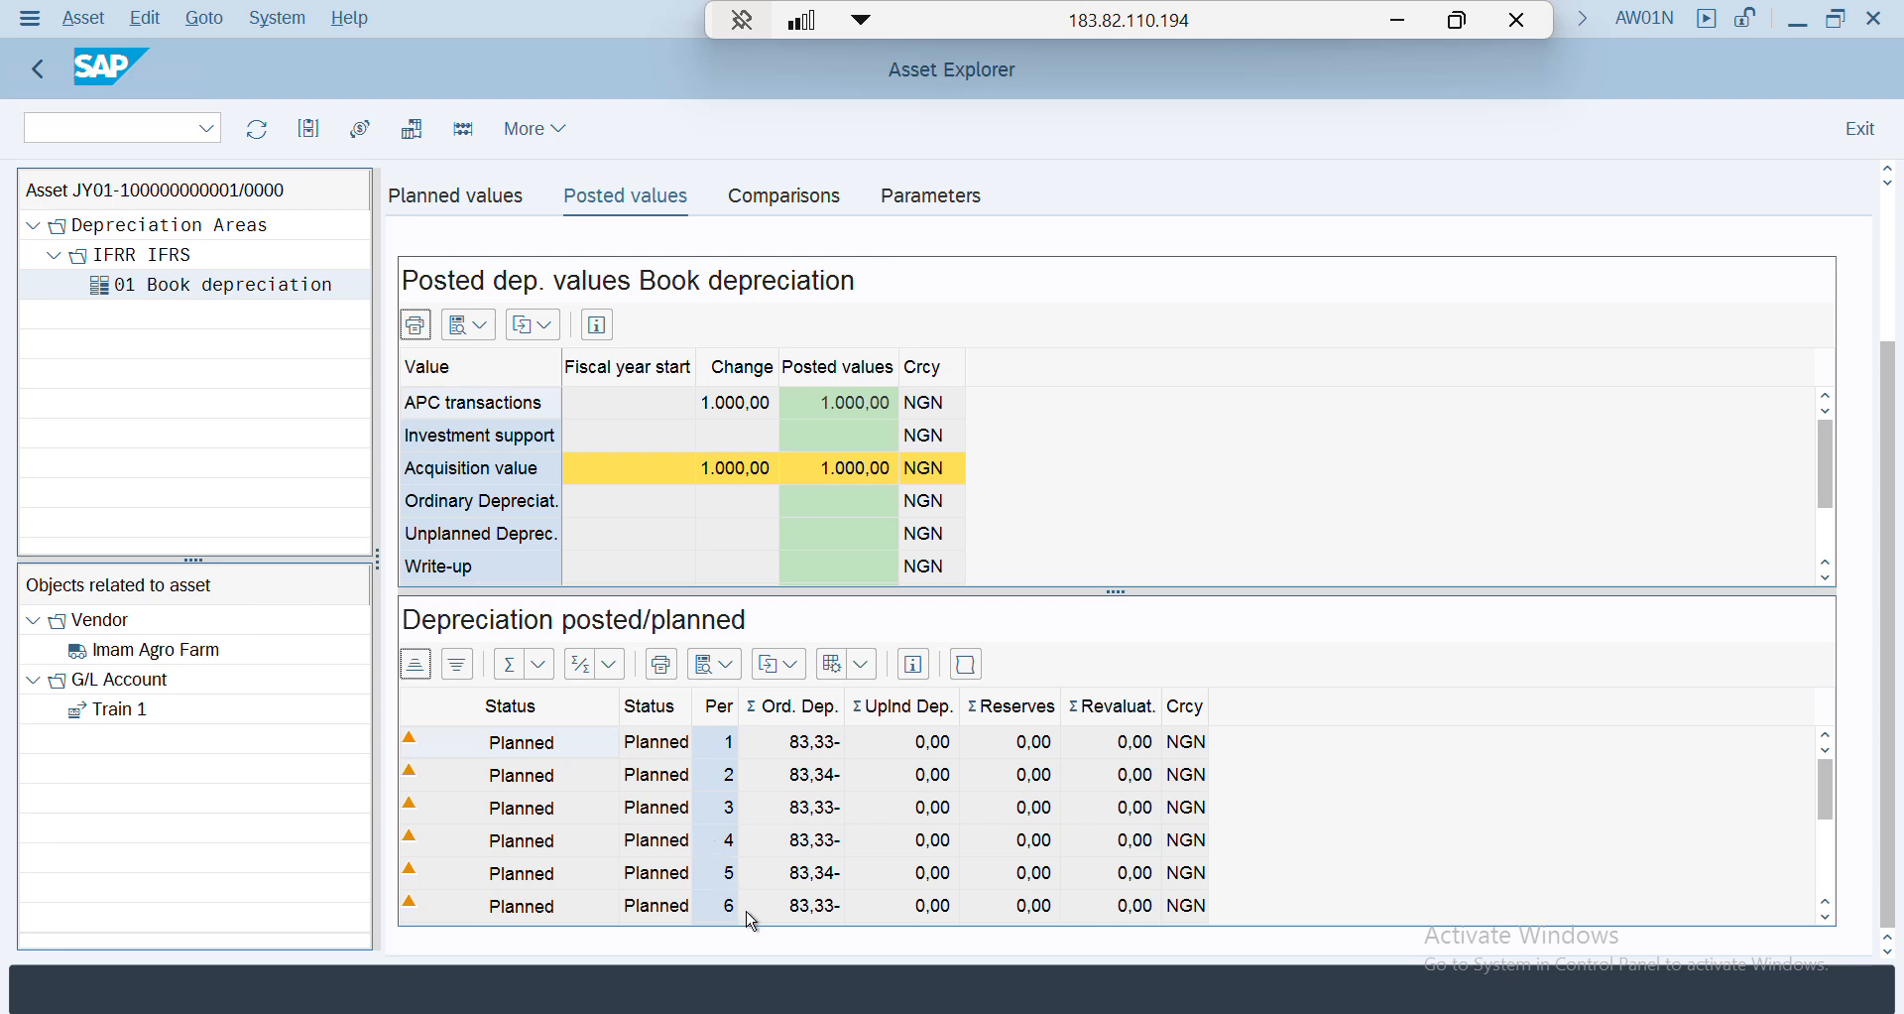
pyautogui.click(1826, 915)
pyautogui.click(1826, 916)
pyautogui.click(1826, 915)
pyautogui.click(1826, 915)
pyautogui.click(1826, 916)
pyautogui.click(1826, 916)
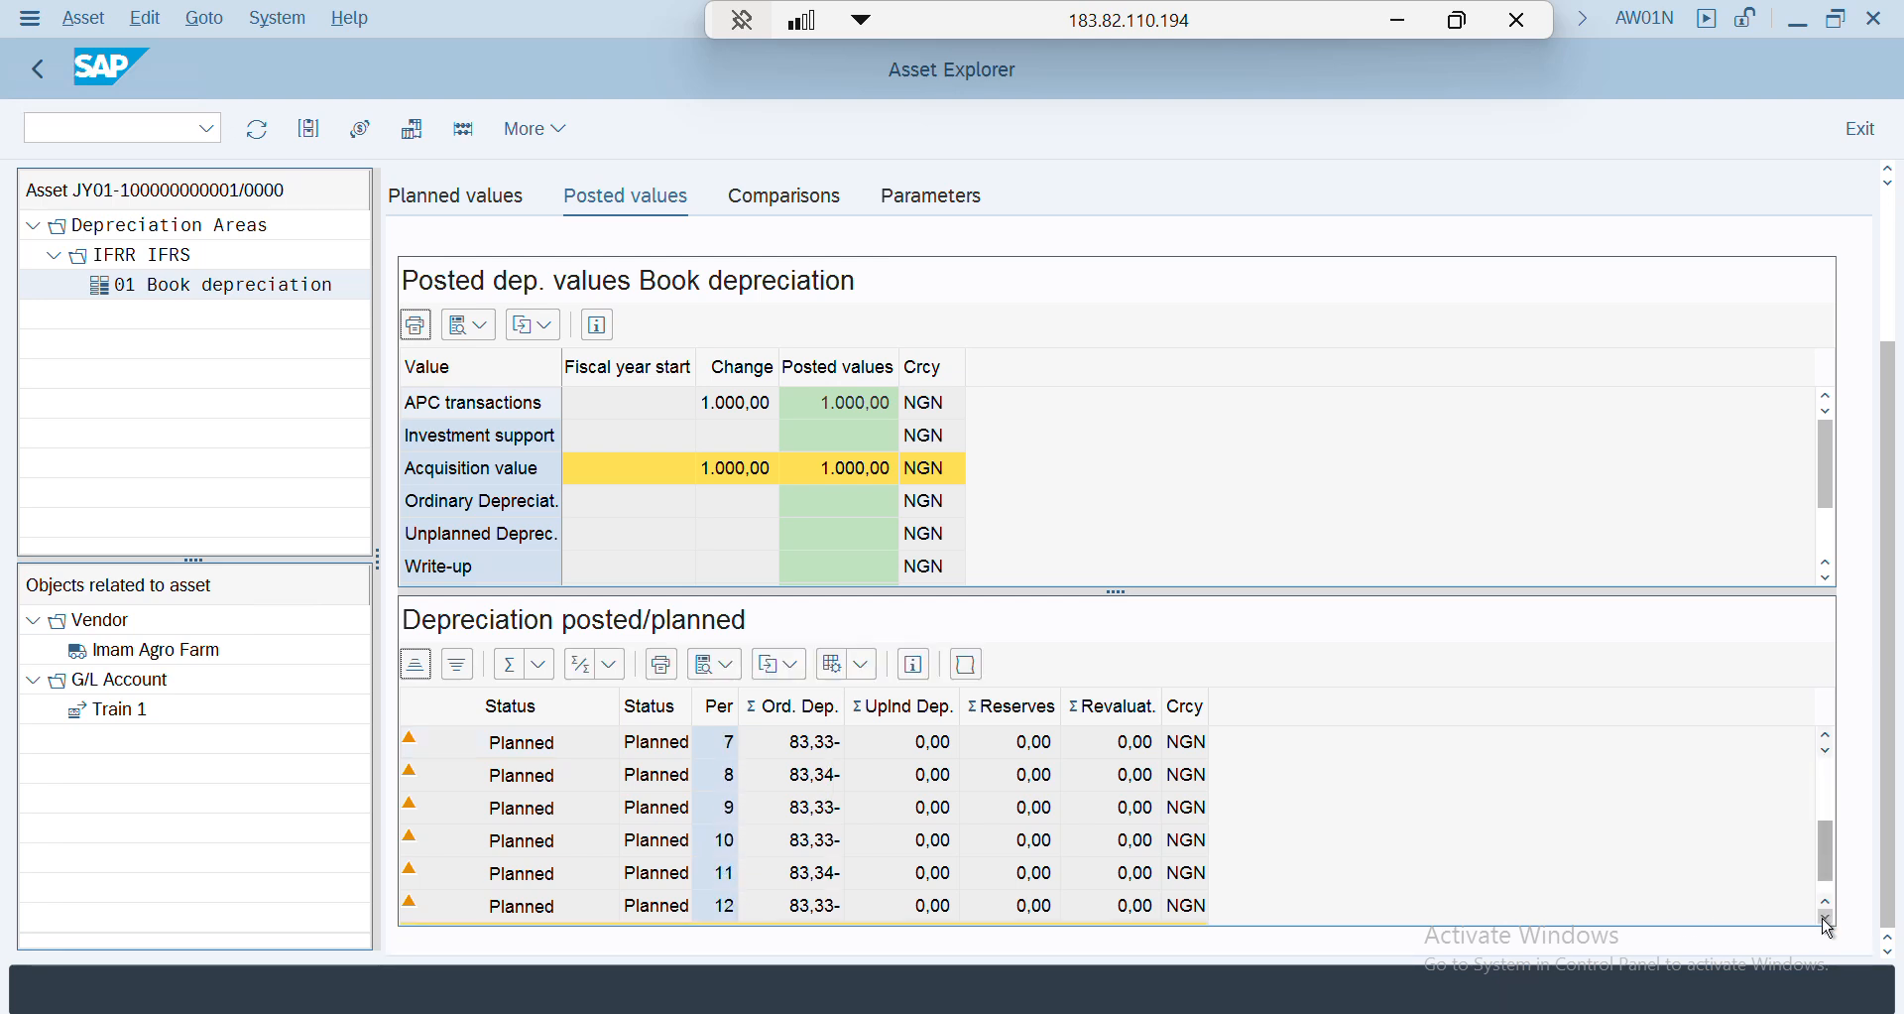
pyautogui.click(1826, 915)
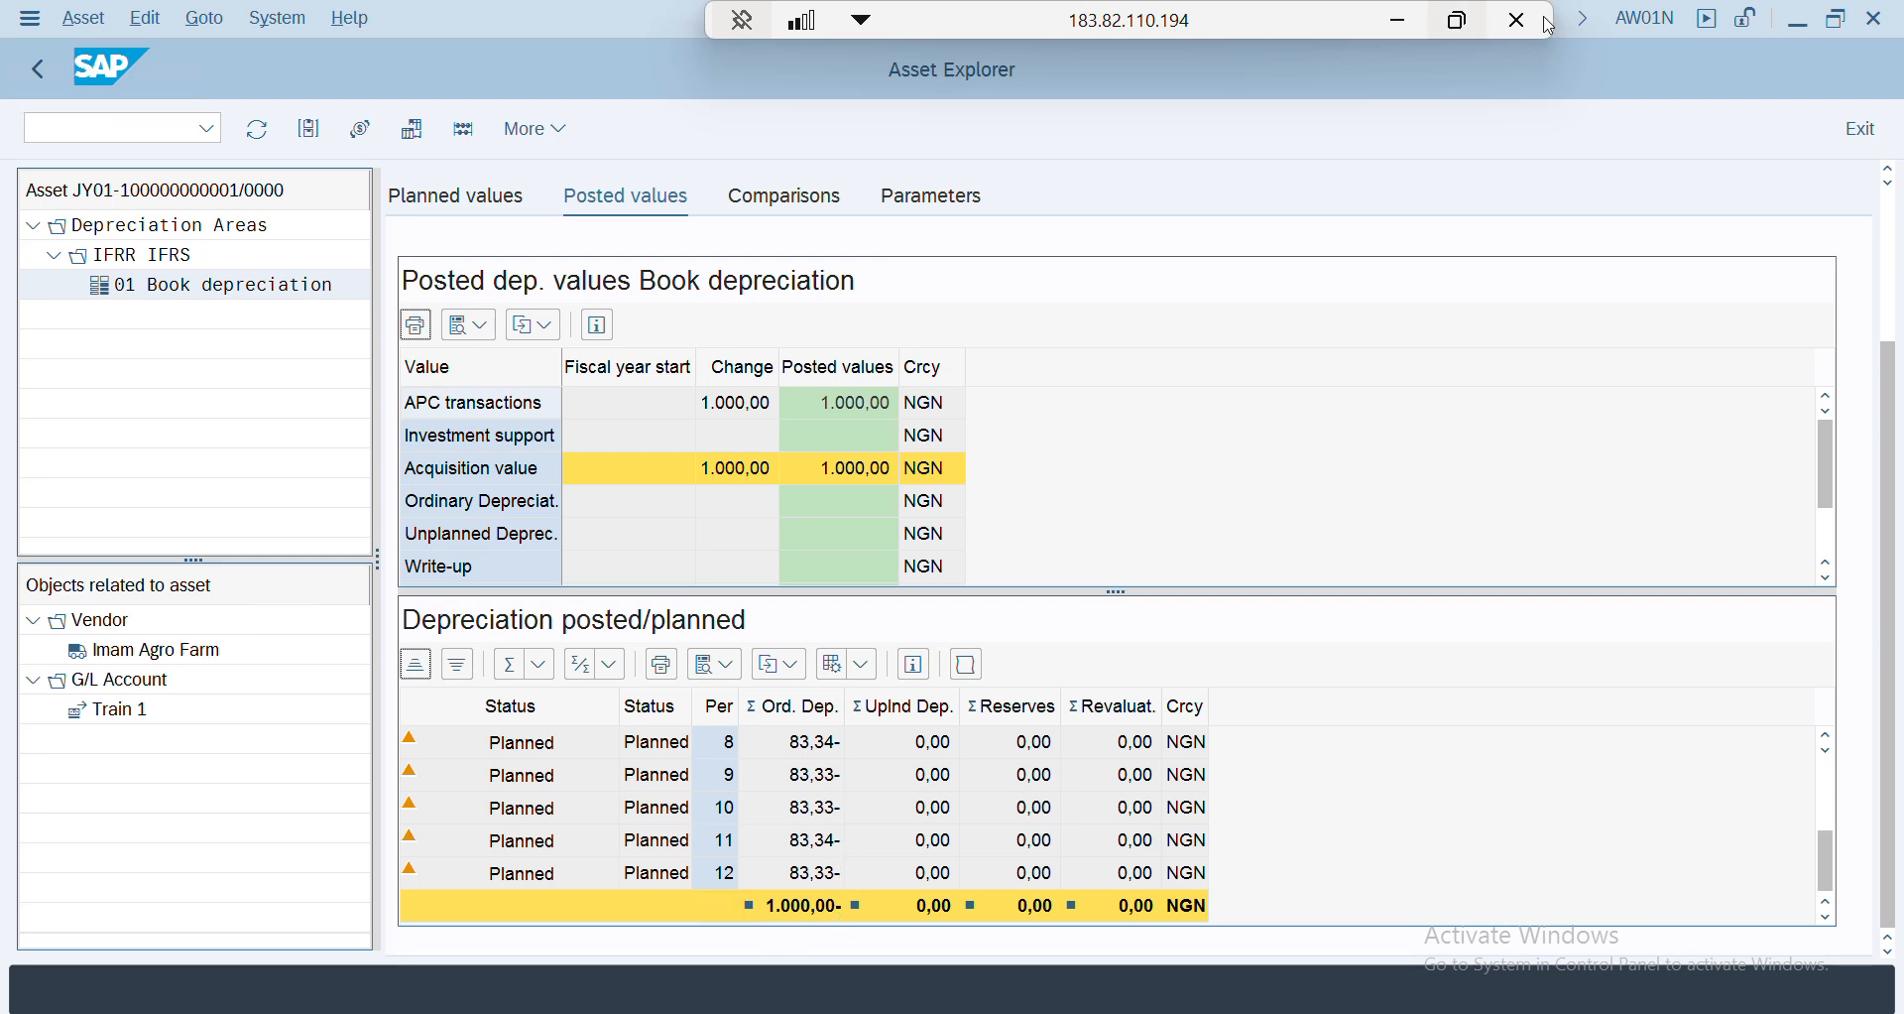
# - Switch to the Book2 workbook in Excel and check the January to December depreciation in D2:D13 and the sum formula in E14
pyautogui.click(1458, 20)
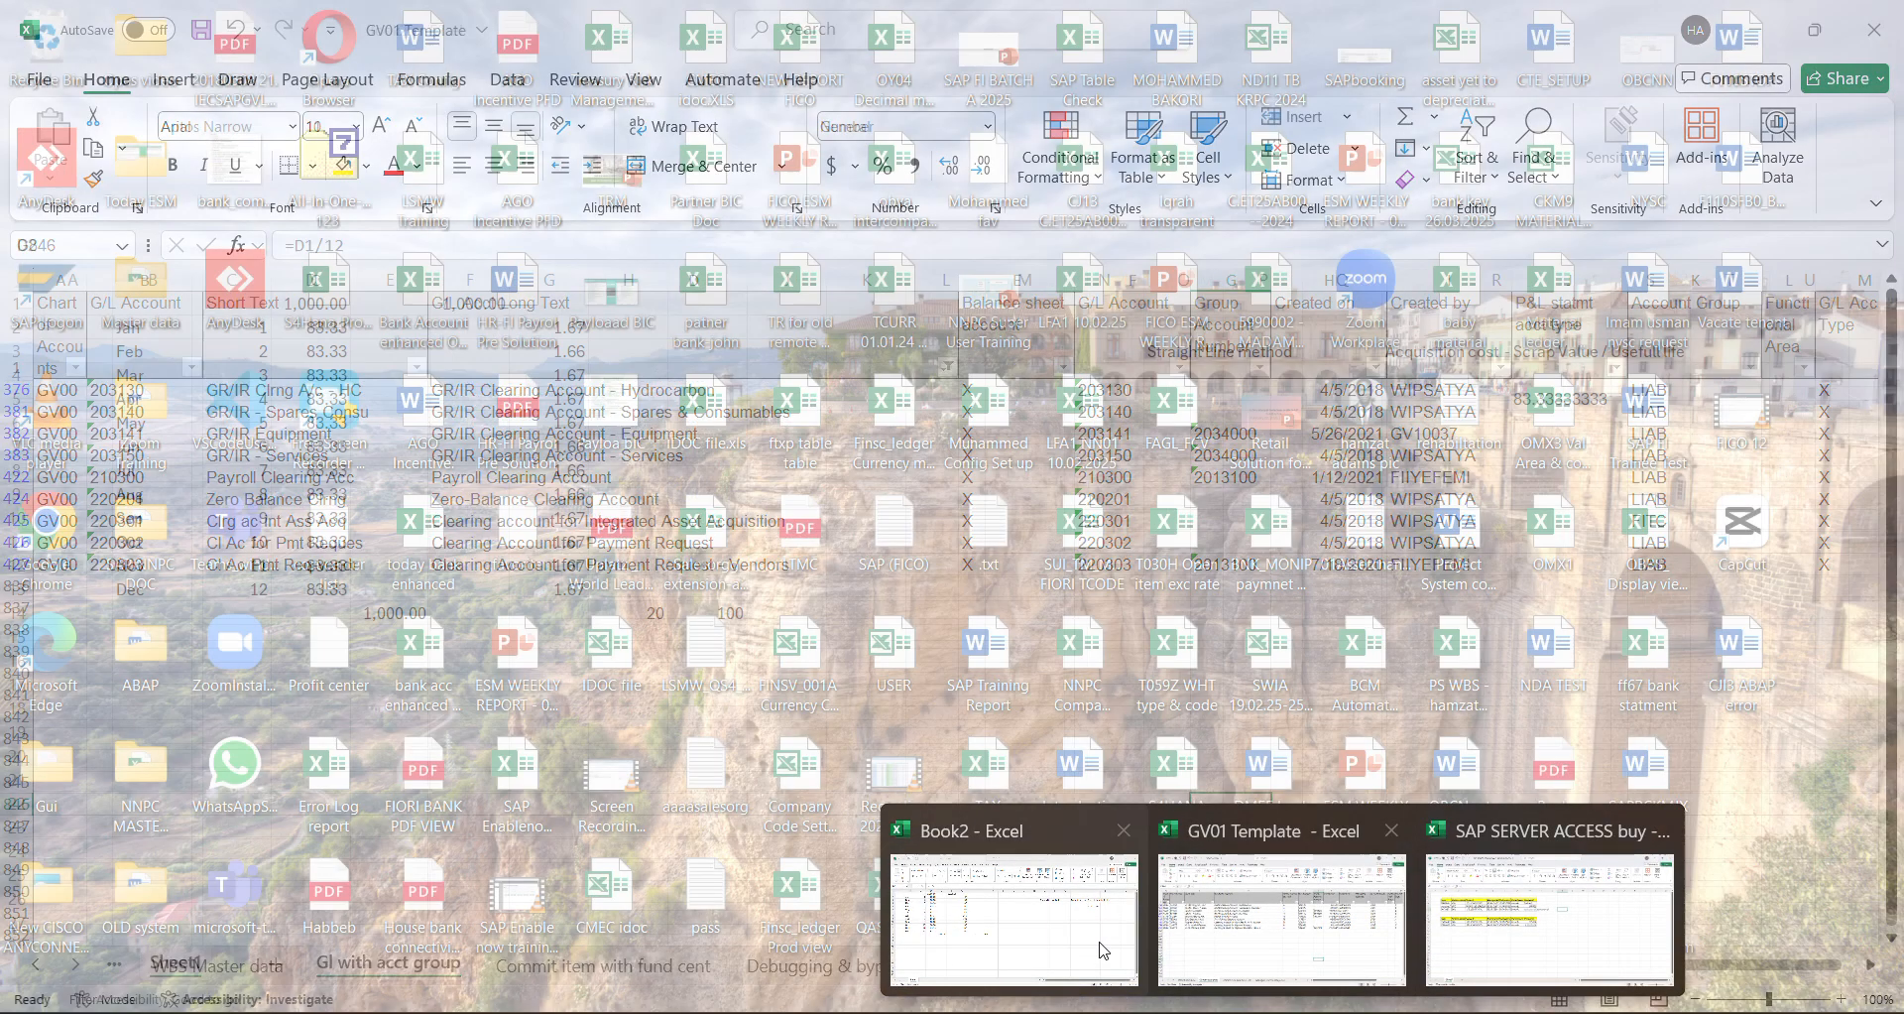
pyautogui.click(1012, 927)
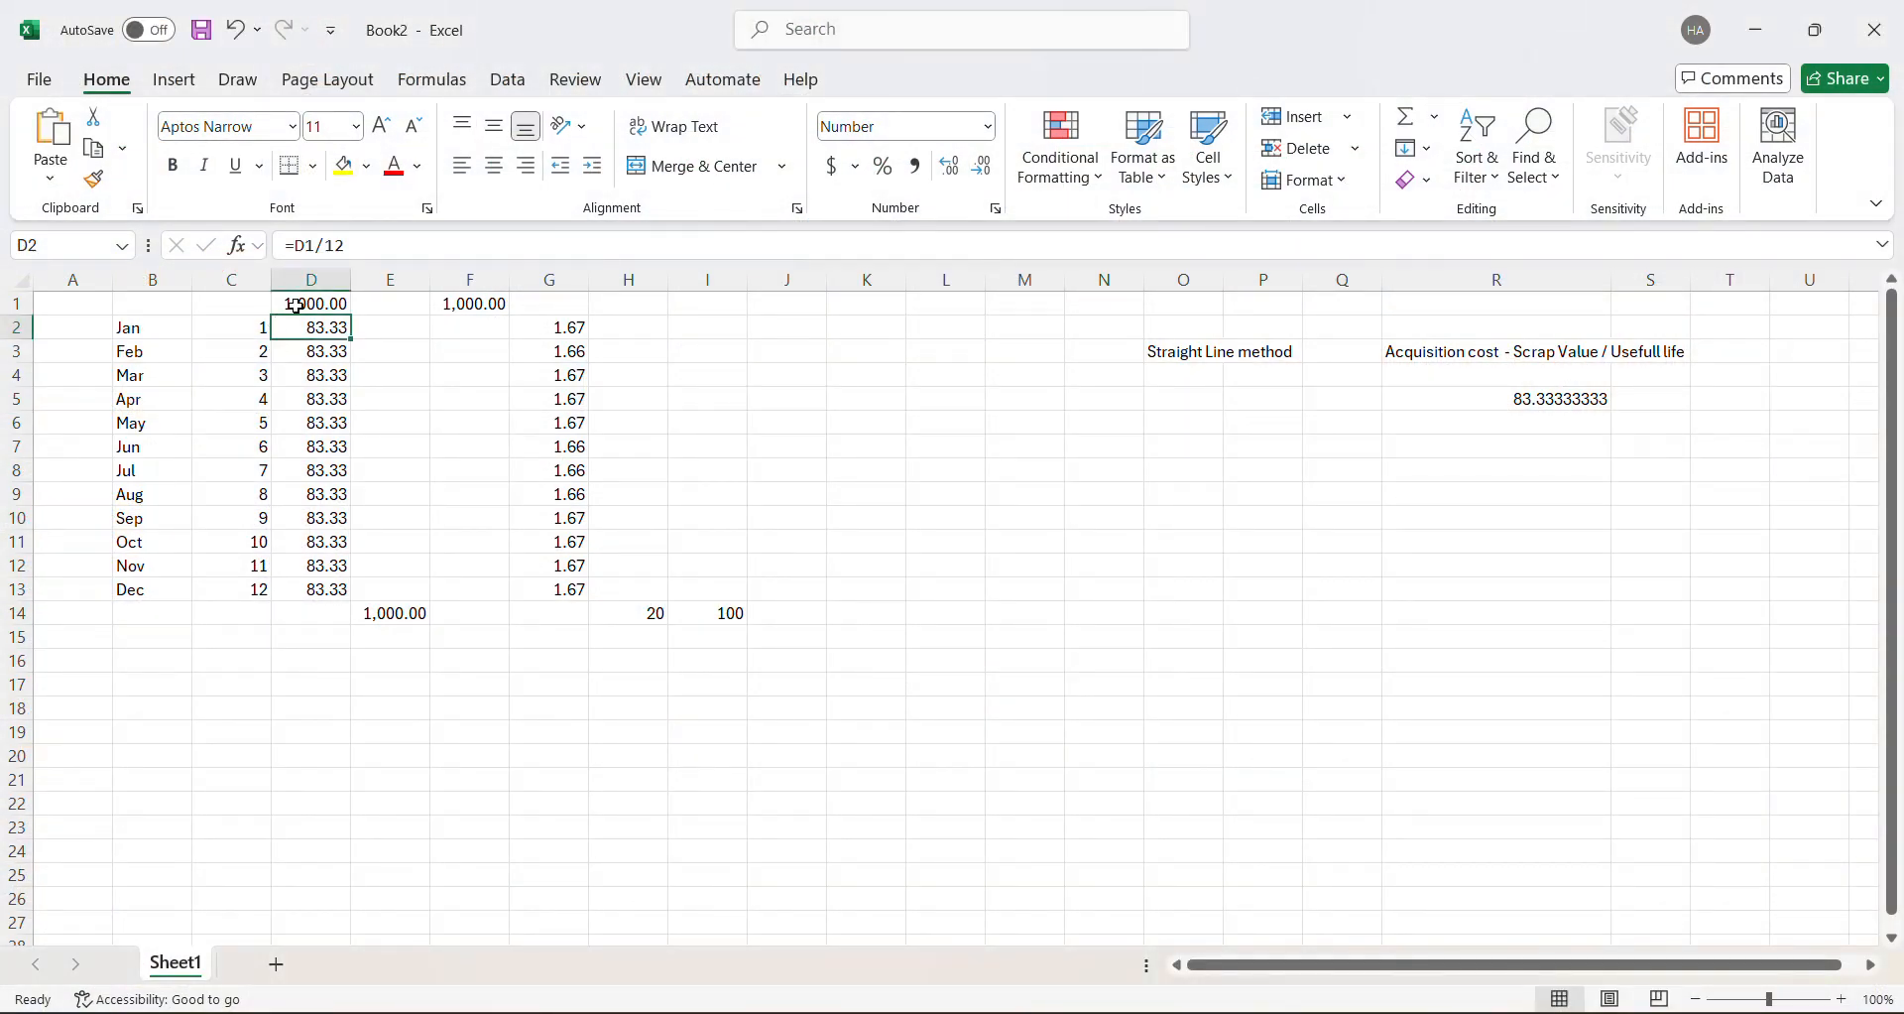
pyautogui.moveTo(377, 469); pyautogui.dragTo(373, 449)
pyautogui.moveTo(338, 330); pyautogui.dragTo(324, 586)
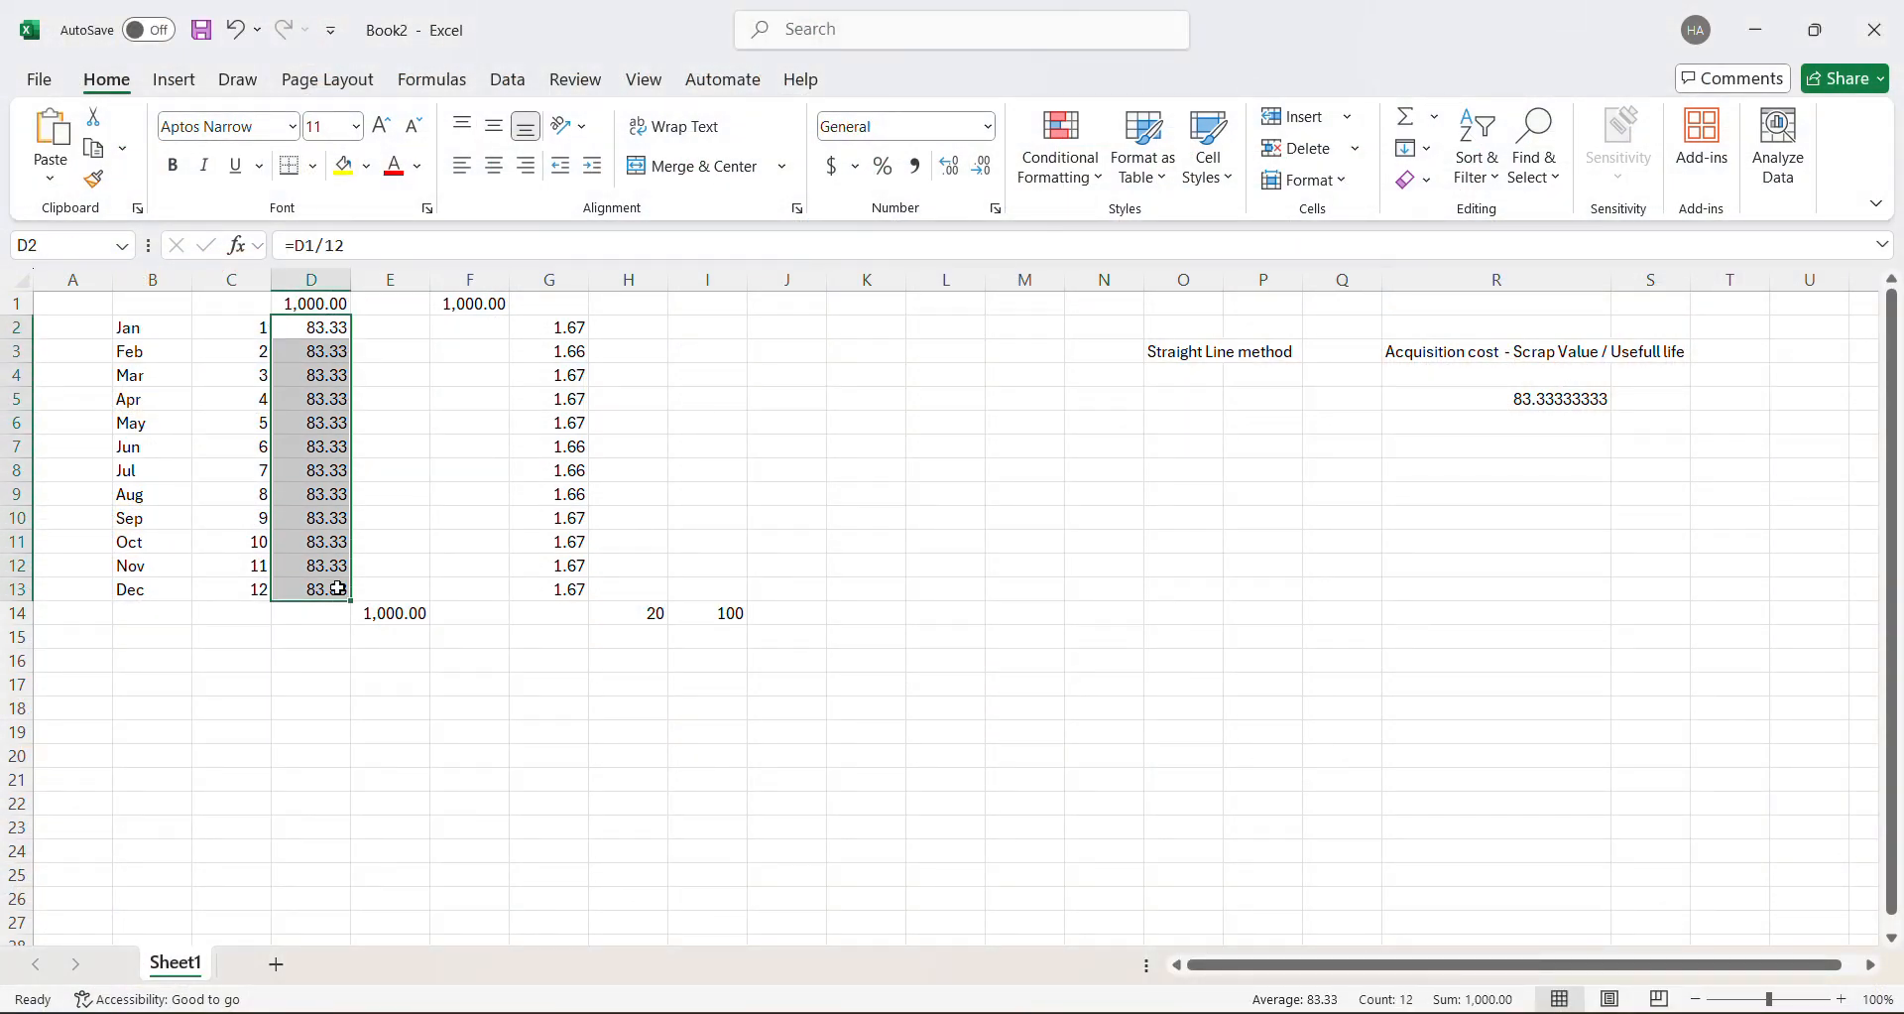
pyautogui.click(402, 660)
pyautogui.moveTo(324, 329); pyautogui.dragTo(327, 595)
pyautogui.click(407, 614)
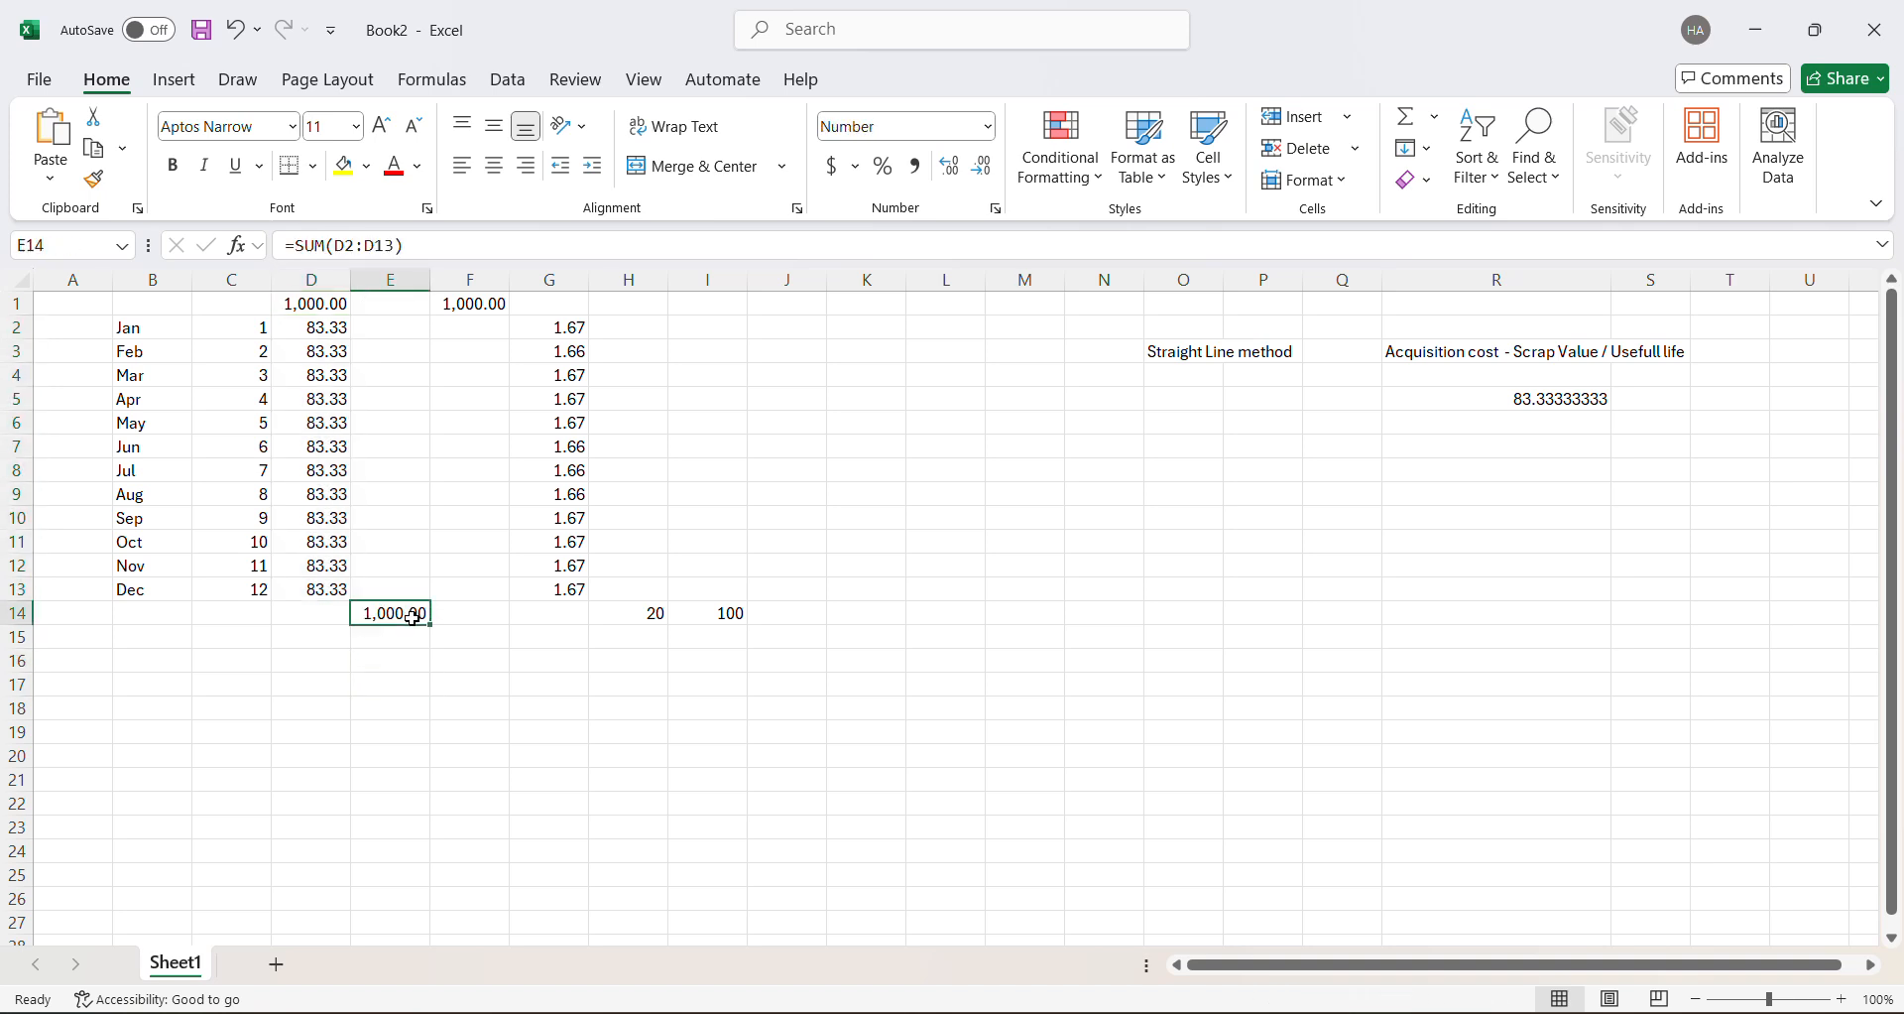
pyautogui.press('F2')
pyautogui.click(383, 646)
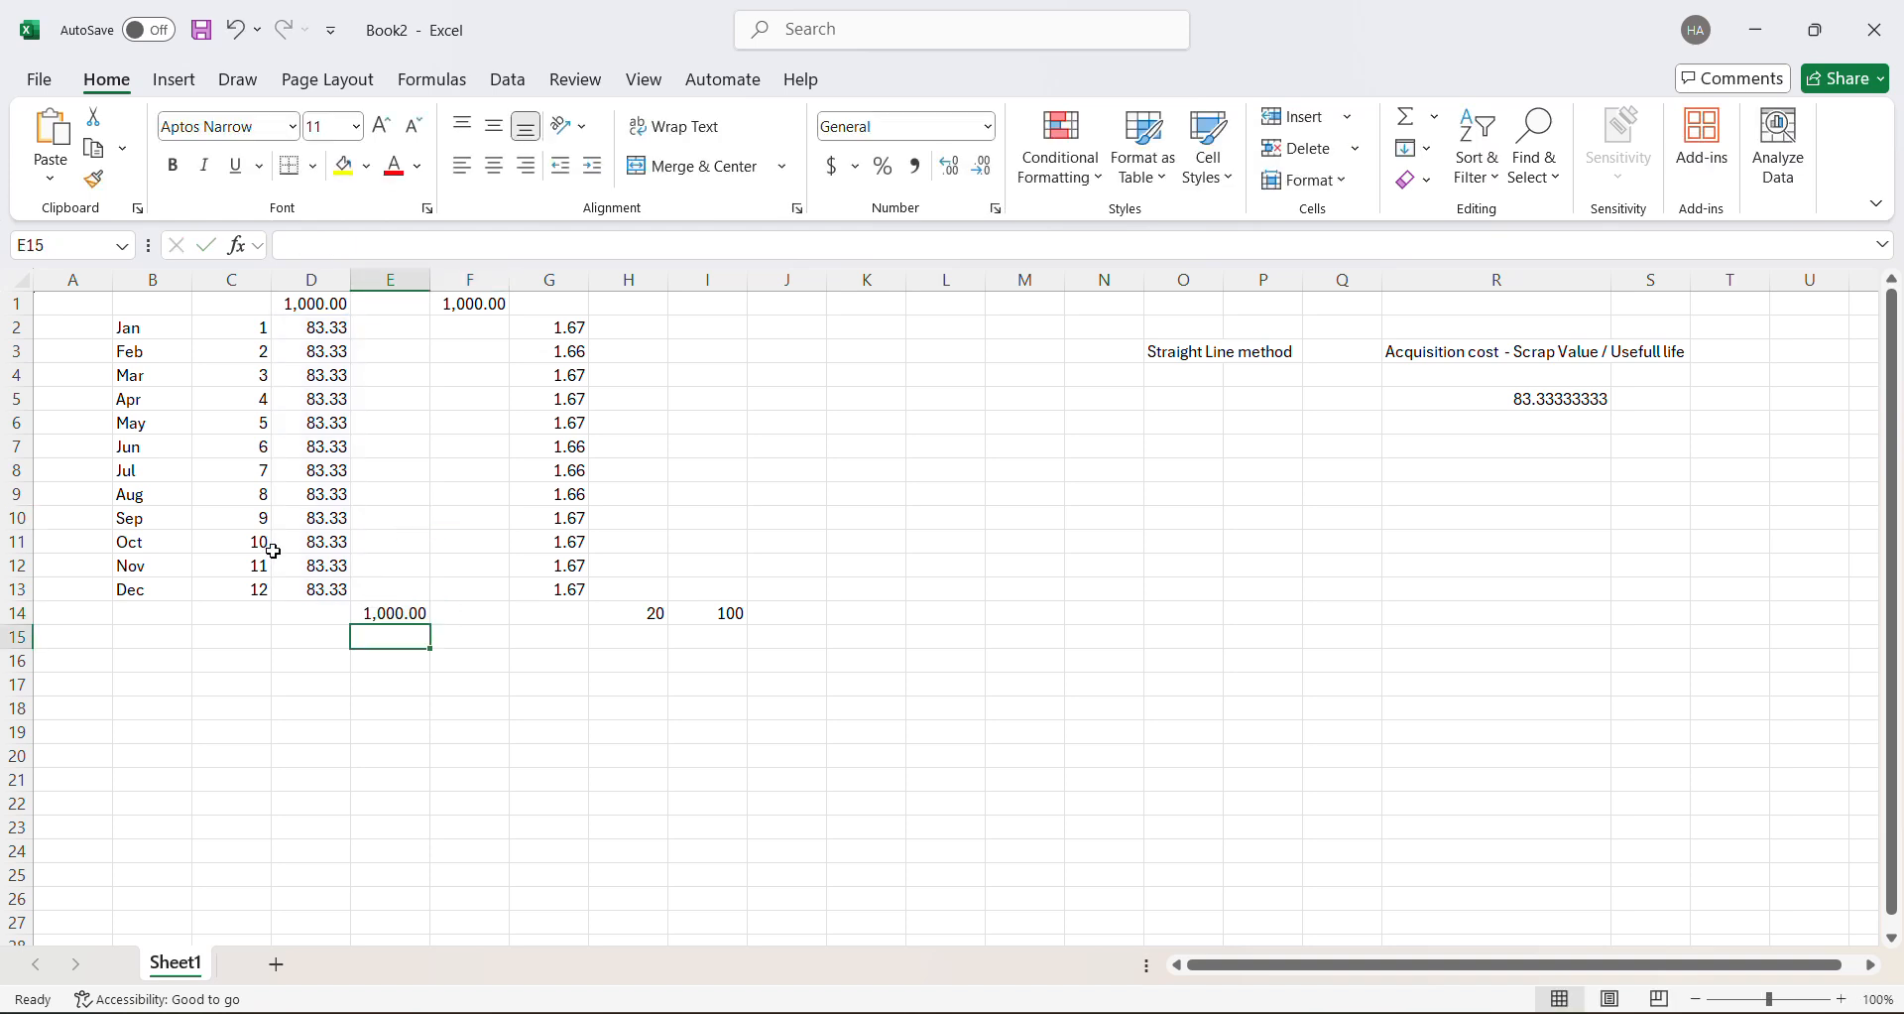
pyautogui.hotkey('alt', 'Tab')
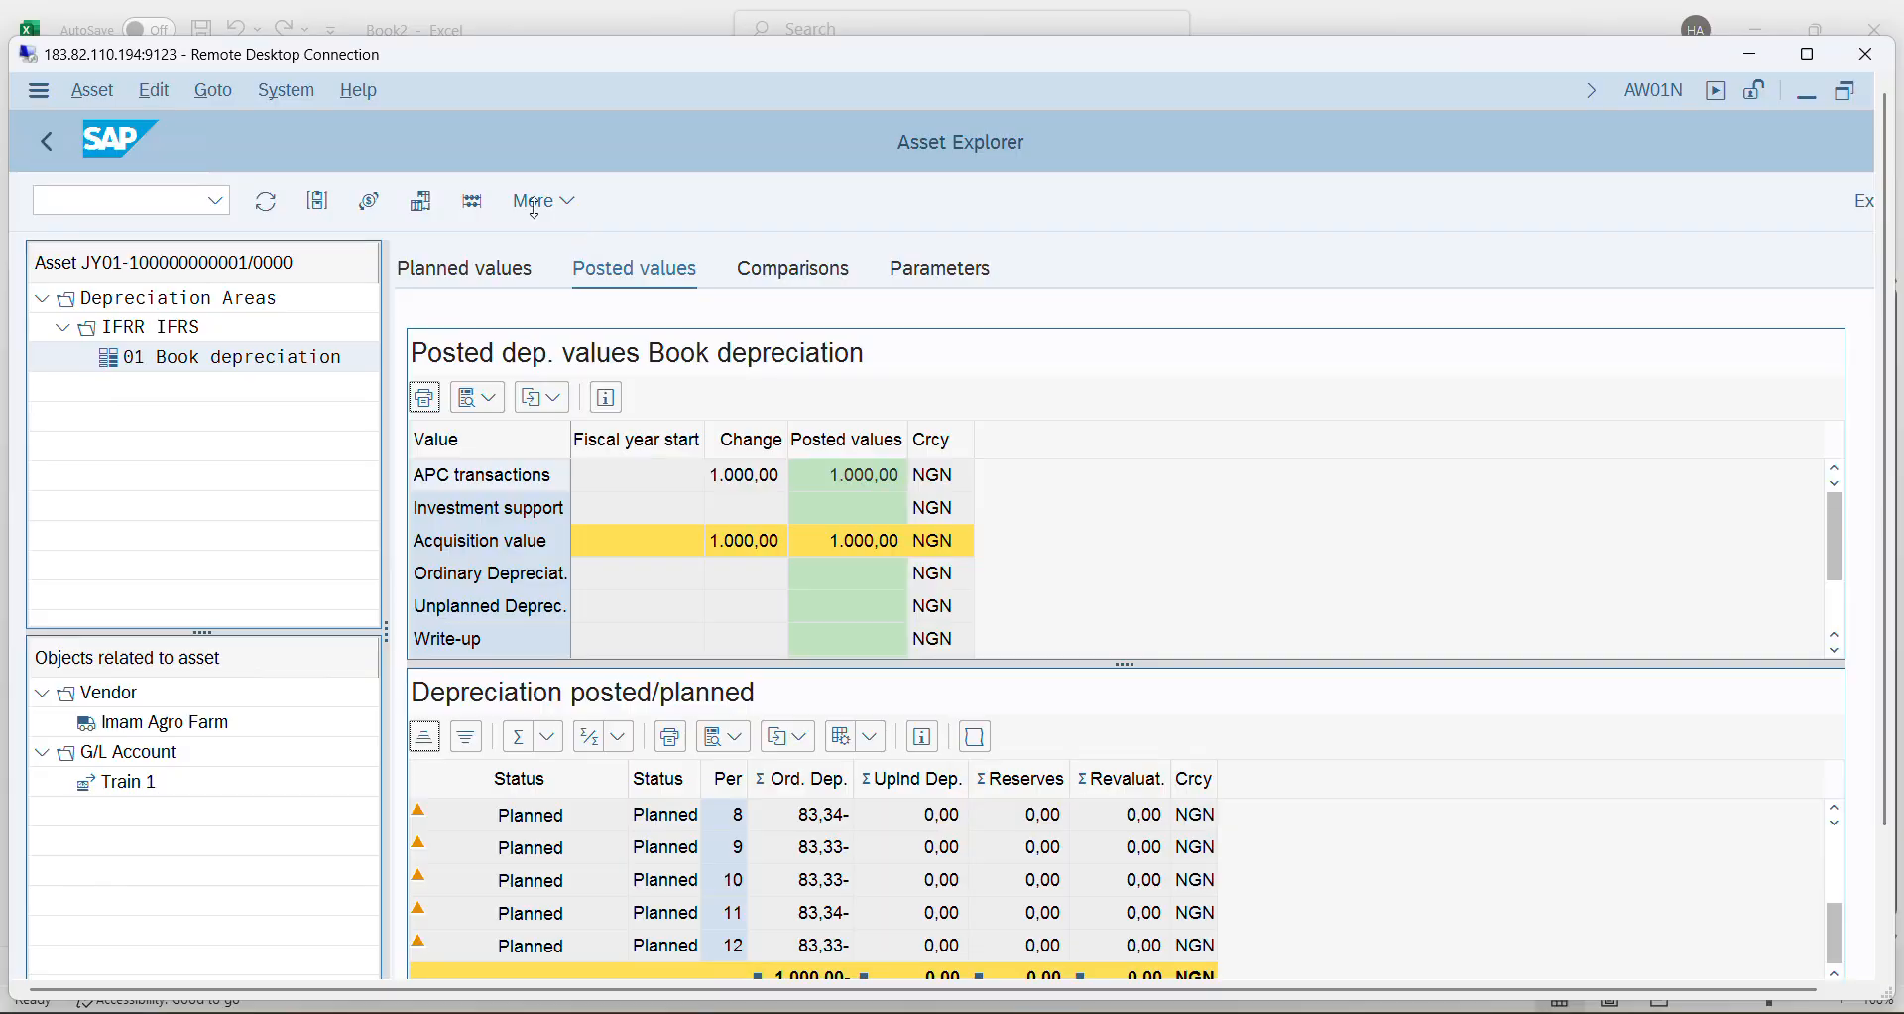
pyautogui.scroll(3, 1850, 476)
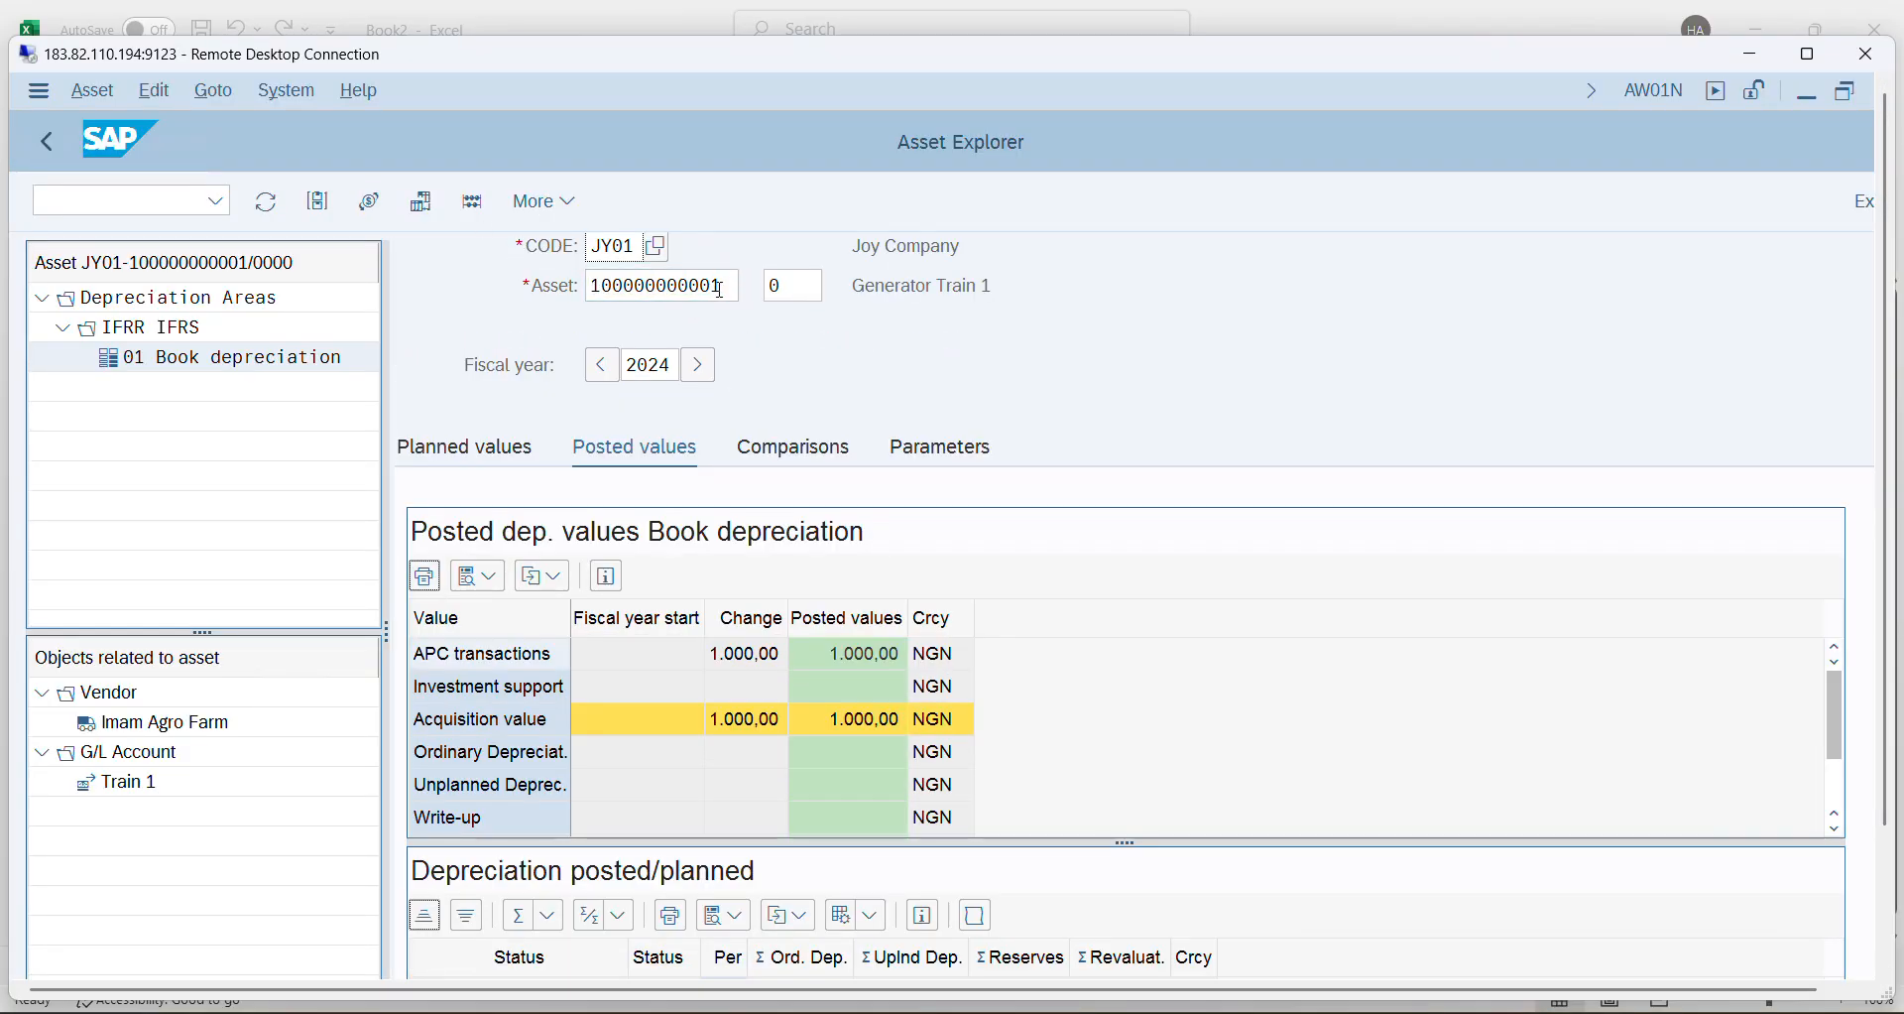
pyautogui.click(725, 289)
pyautogui.press('BackSpace')
pyautogui.write('0')
pyautogui.press('Return')
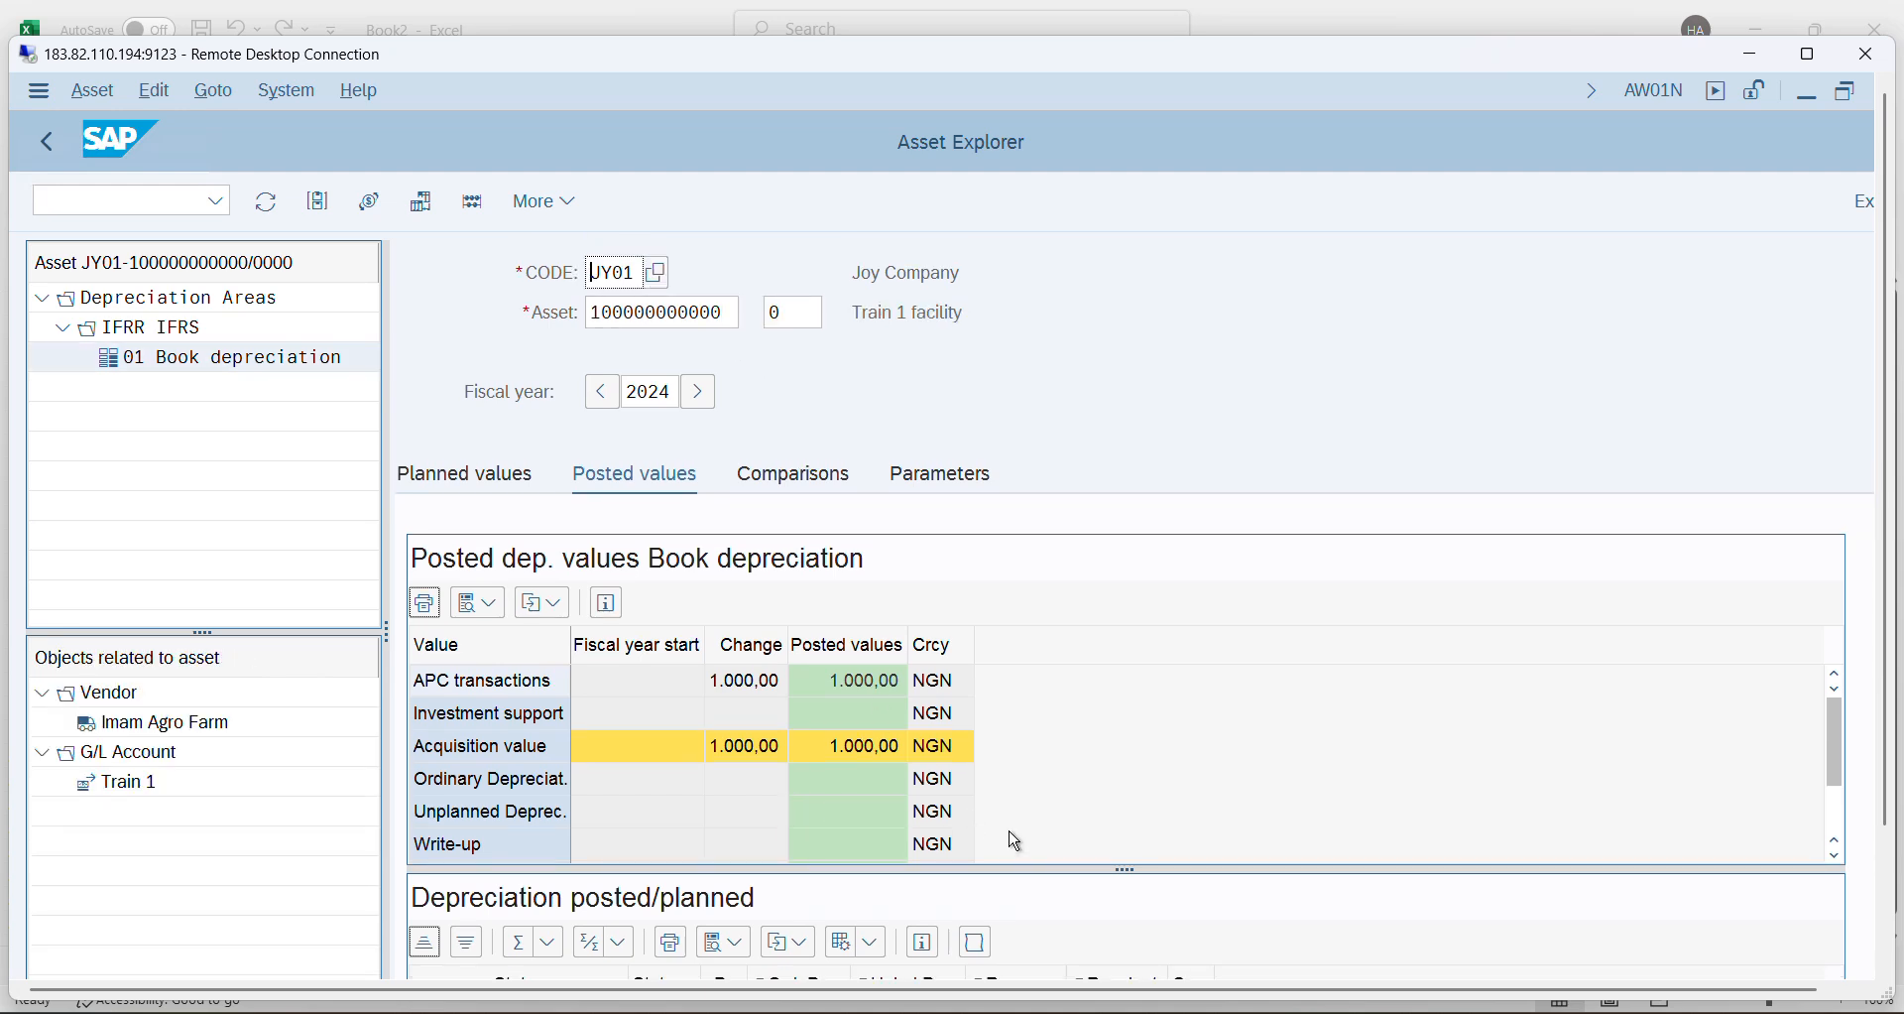
pyautogui.scroll(-3, 807, 438)
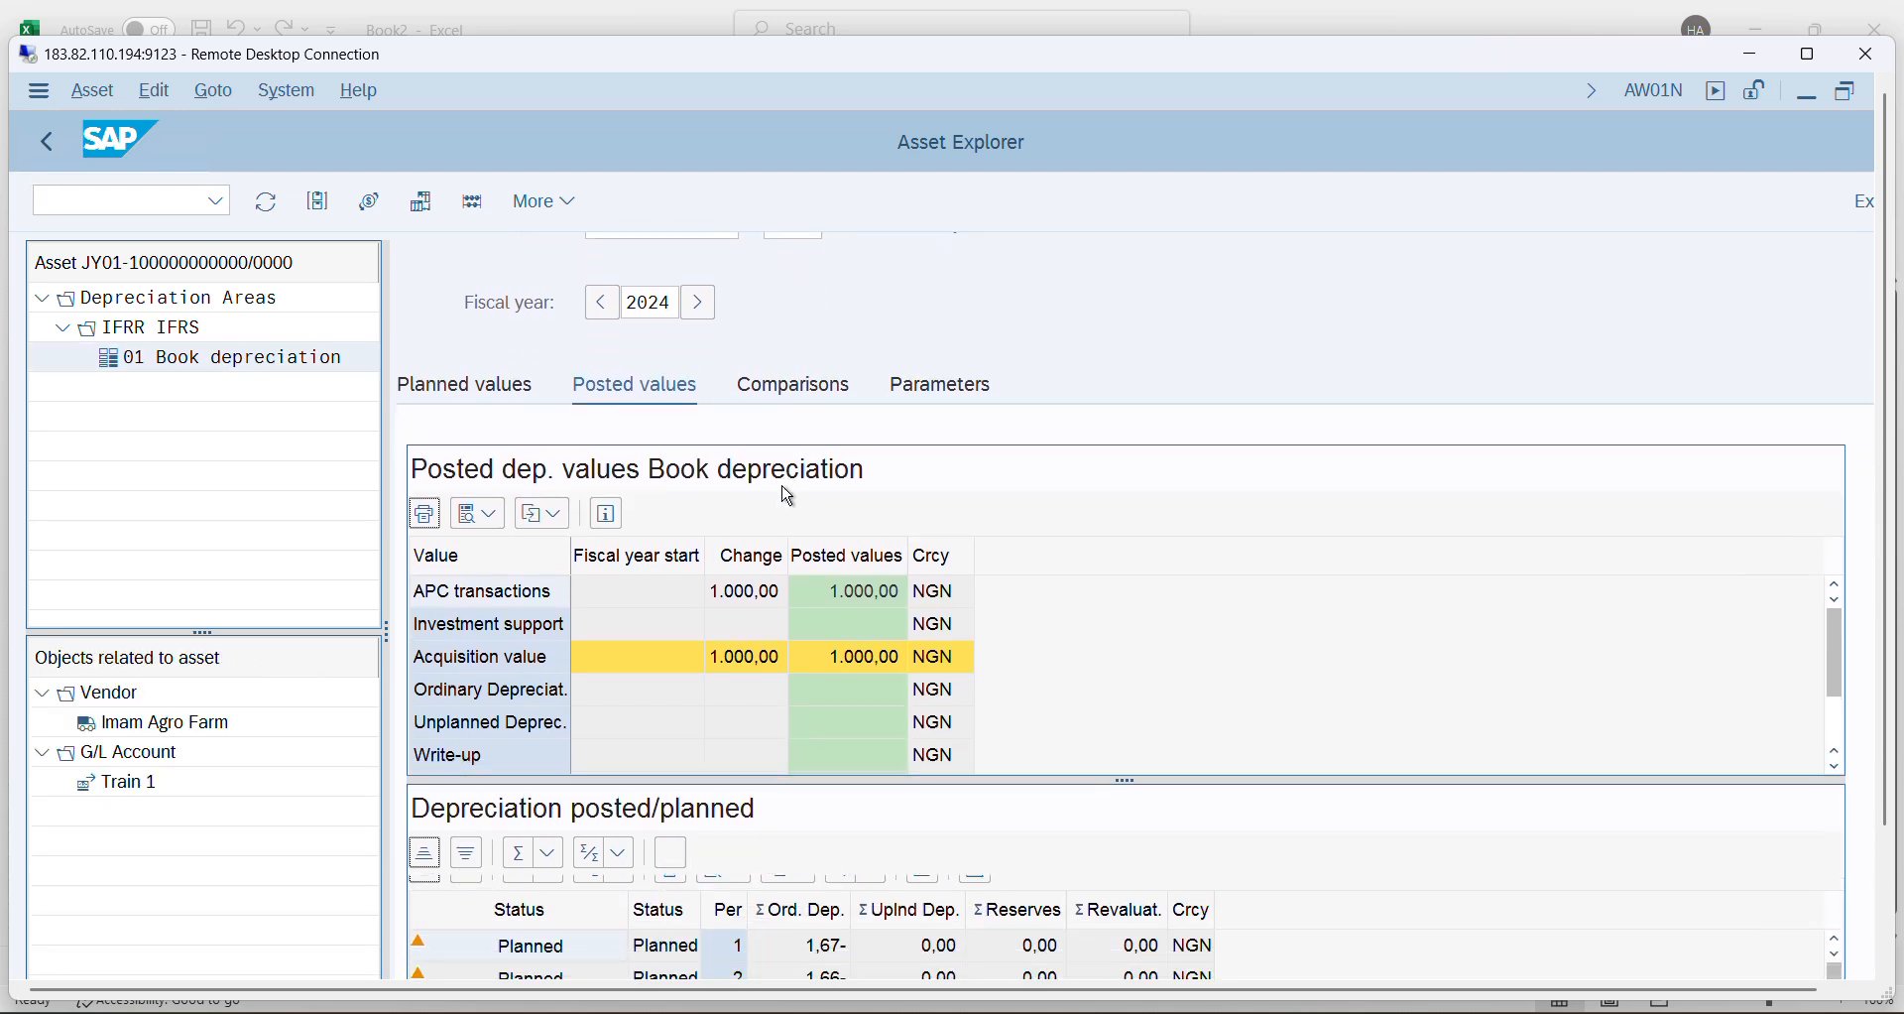
pyautogui.scroll(1, 789, 496)
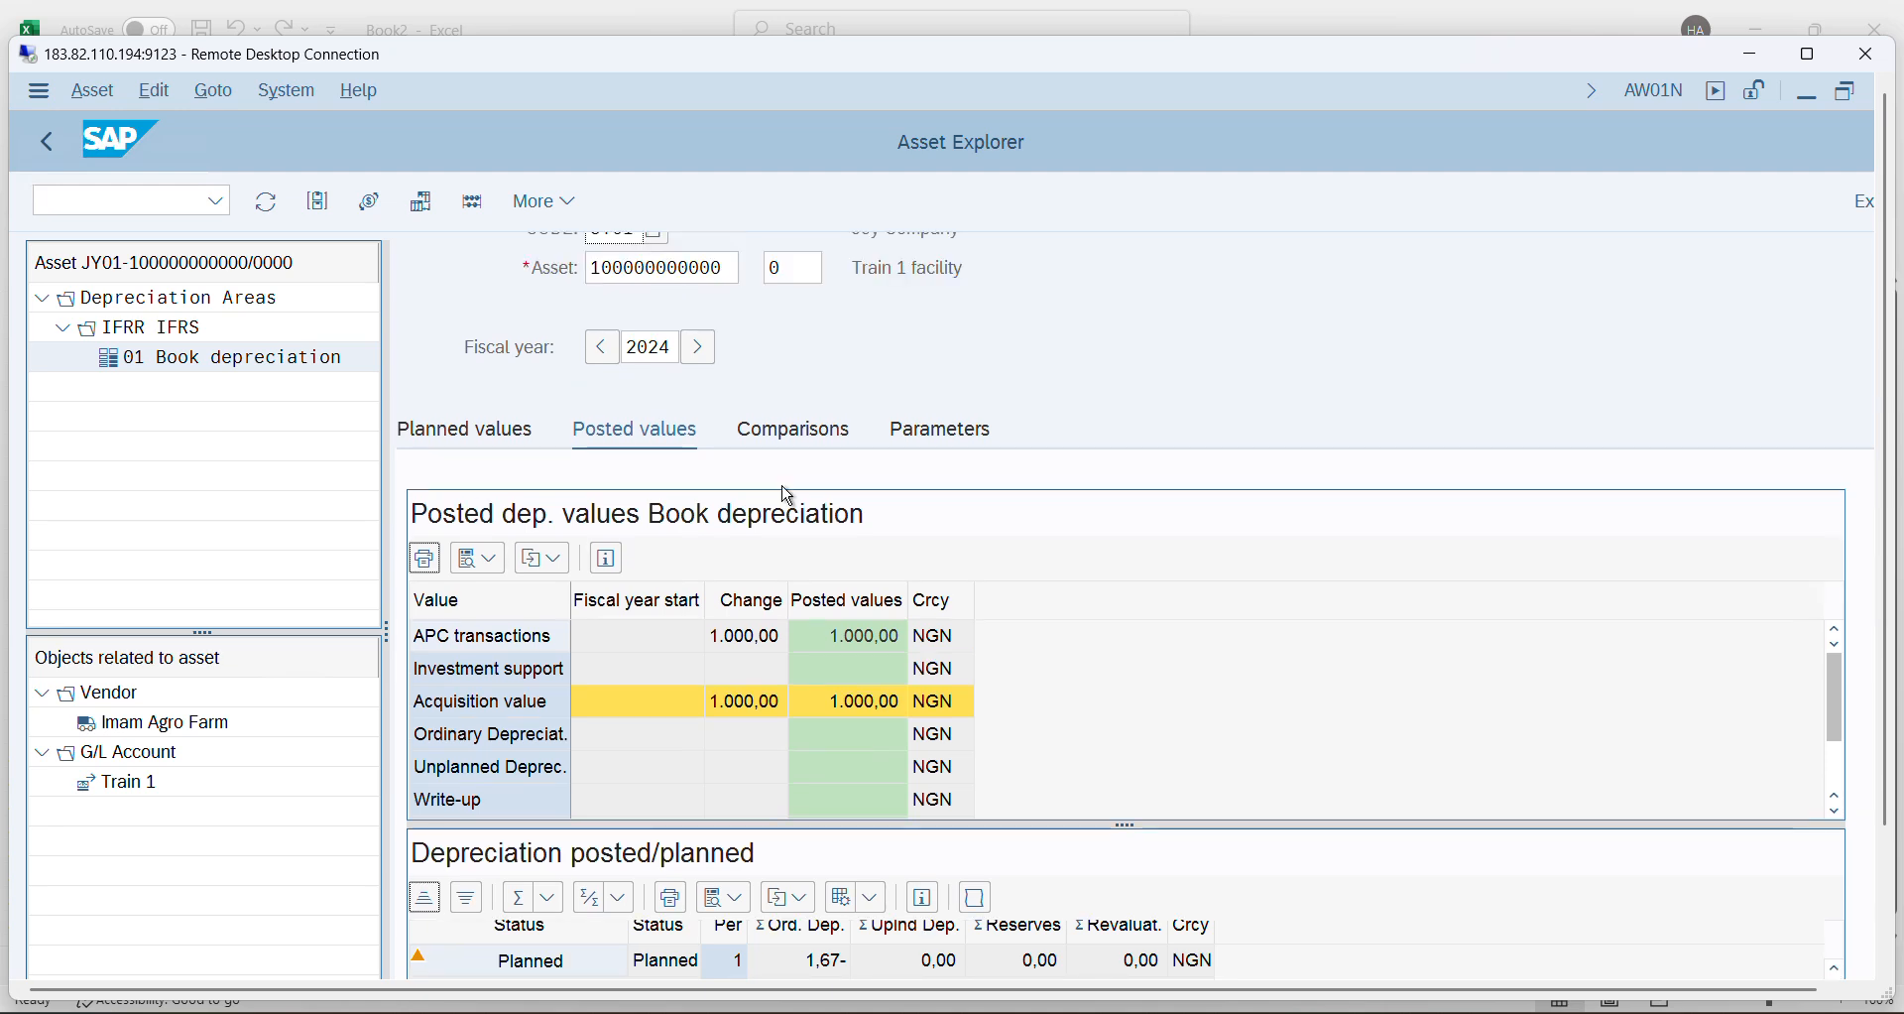
pyautogui.scroll(1, 788, 496)
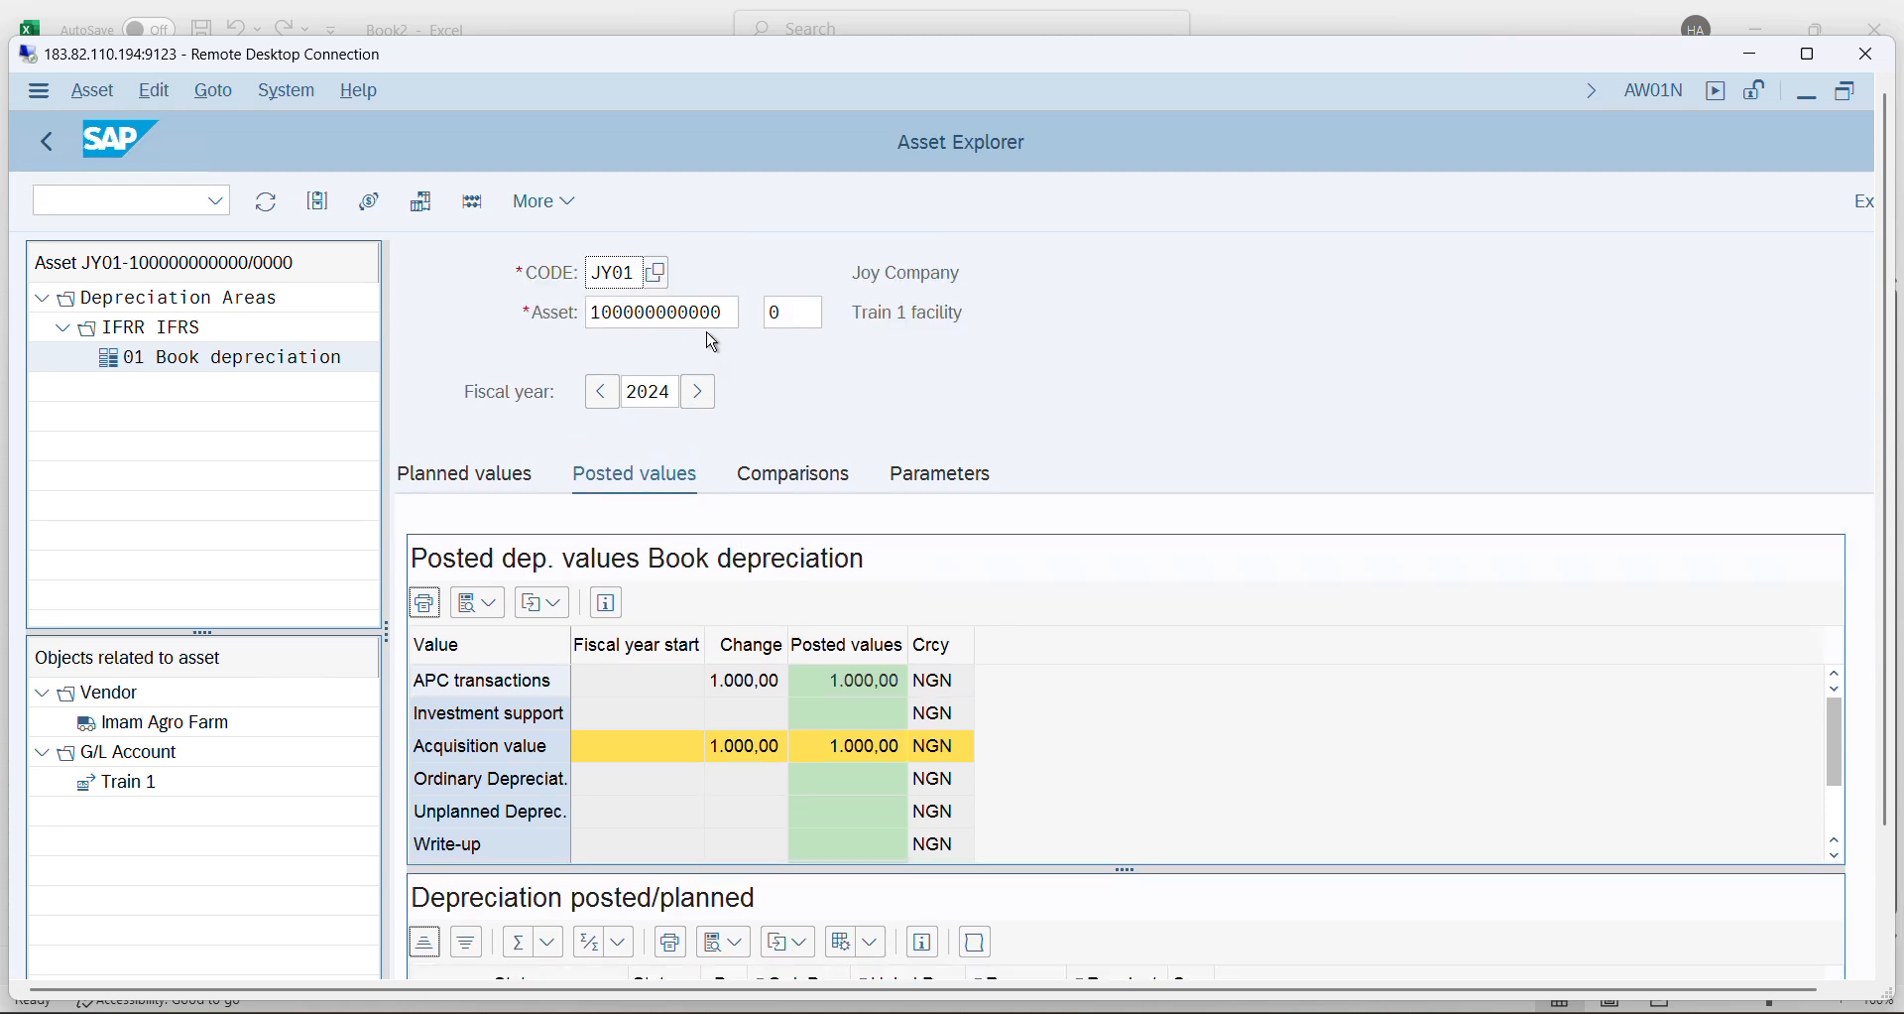
pyautogui.scroll(-1, 1118, 831)
pyautogui.scroll(-1, 1118, 832)
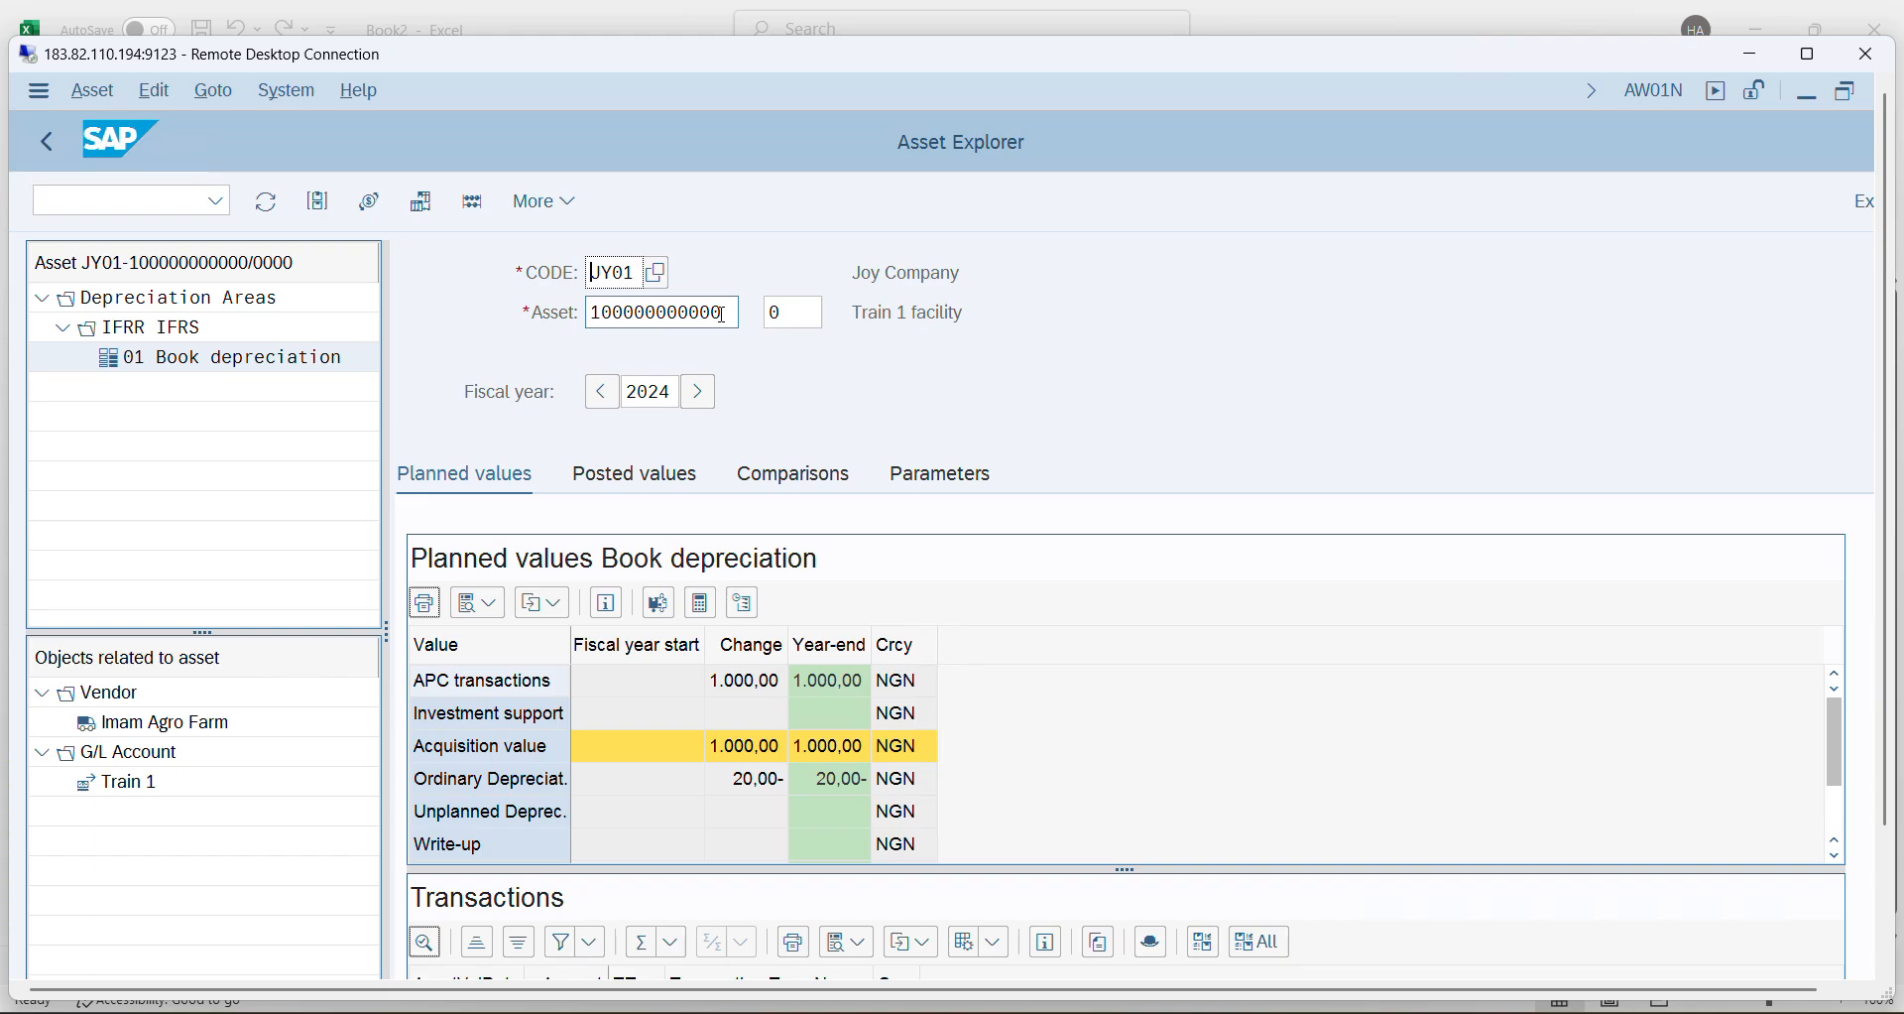
pyautogui.hotkey('alt', 'Tab')
pyautogui.hotkey('alt', 'Tab')
pyautogui.click(1814, 60)
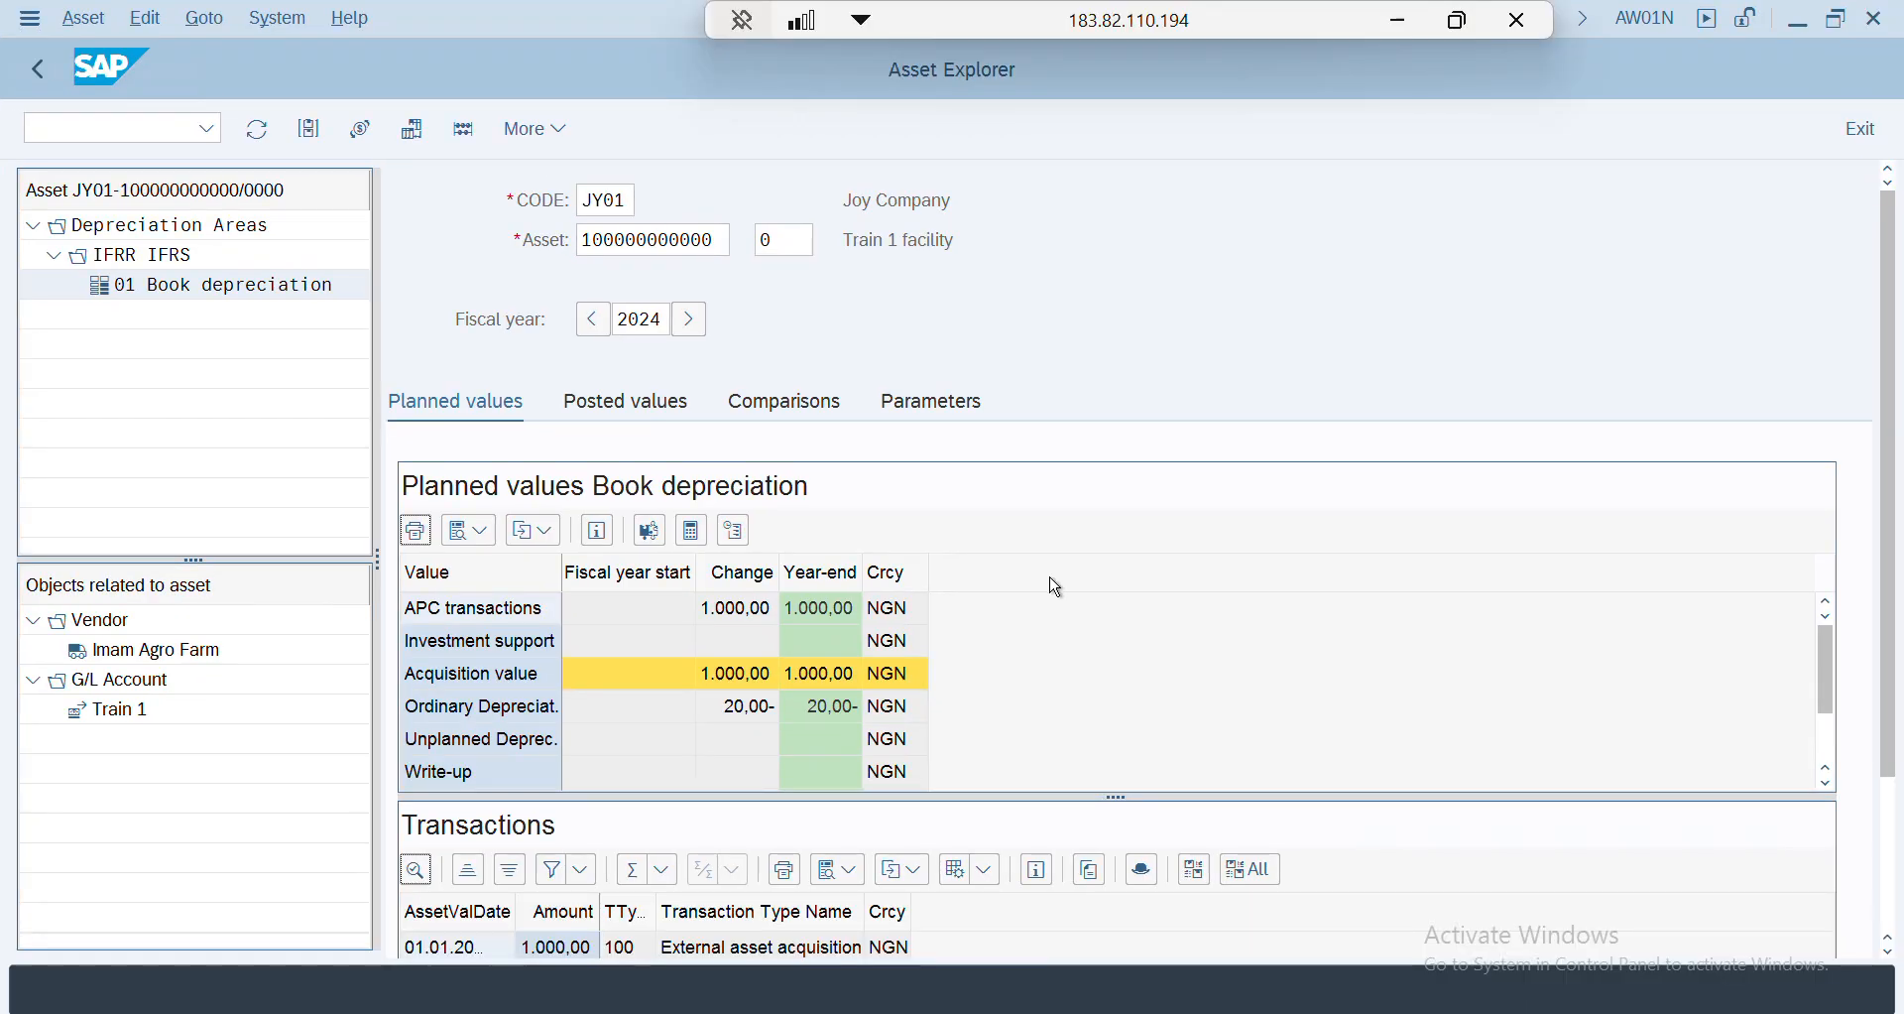
pyautogui.press('F3')
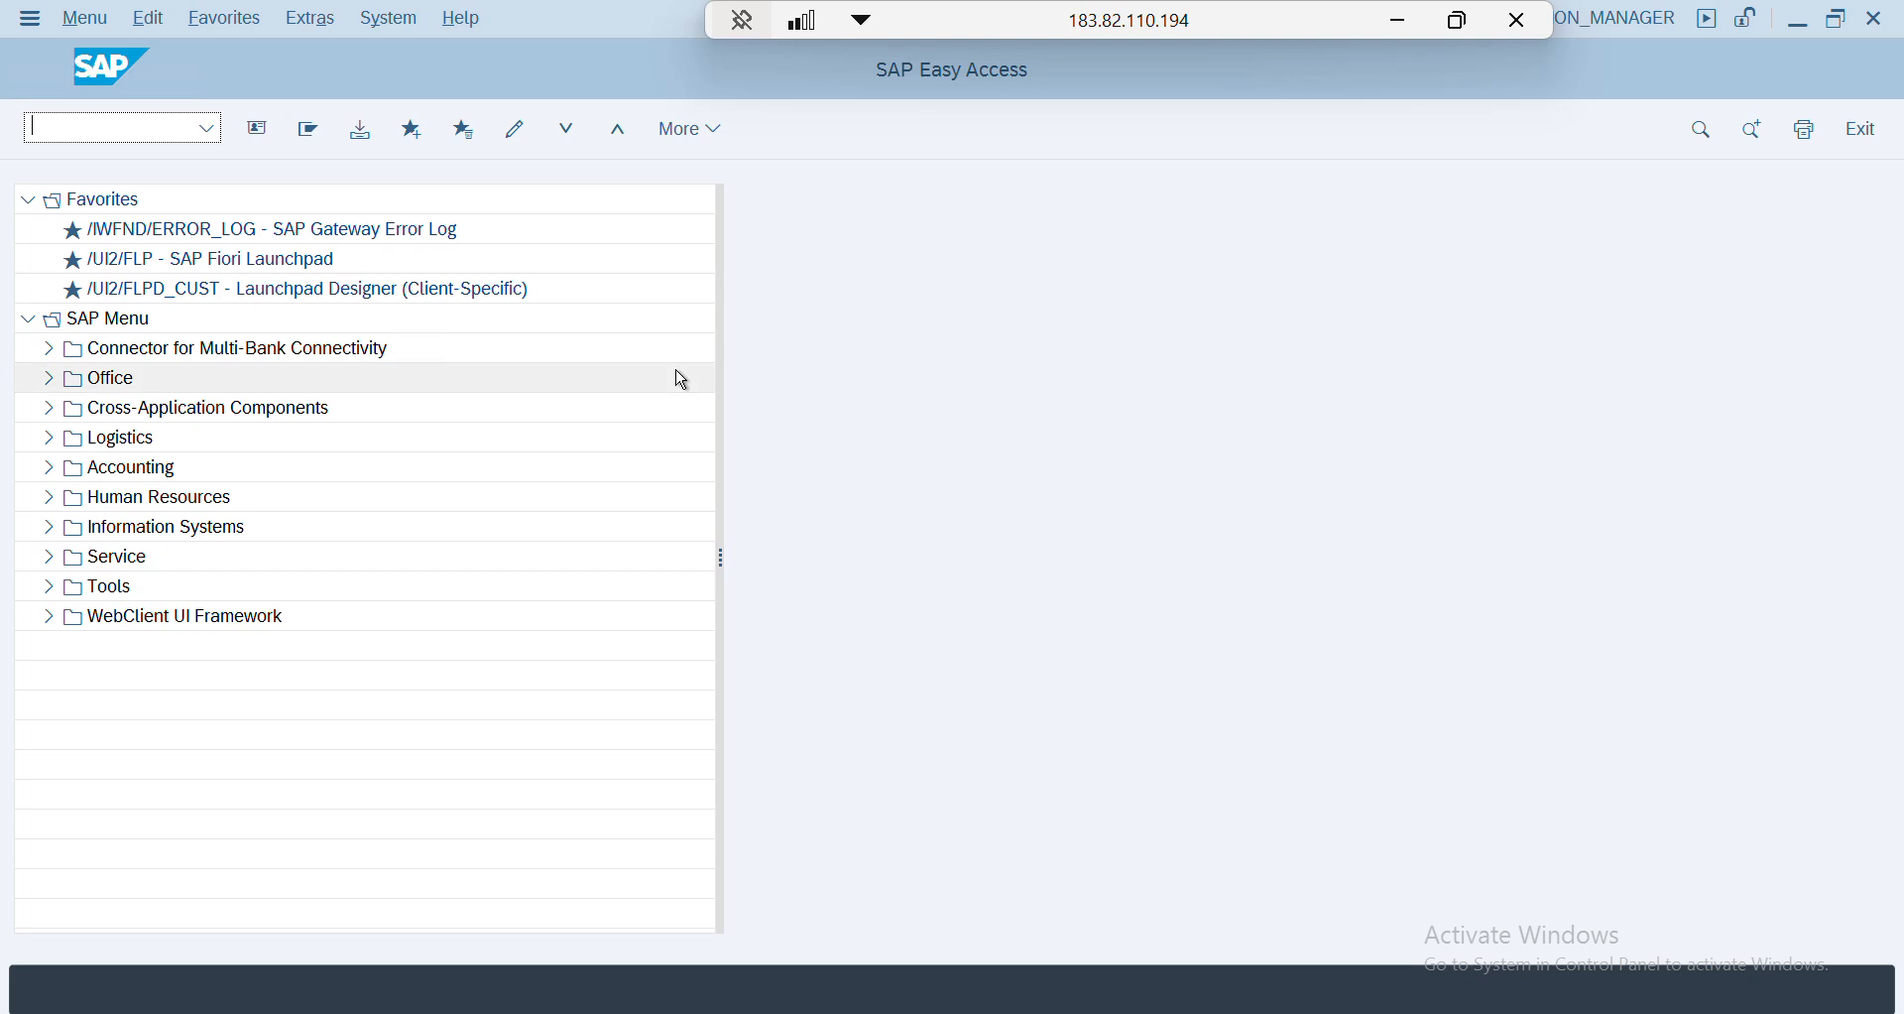
pyautogui.write('as02')
pyautogui.press('Return')
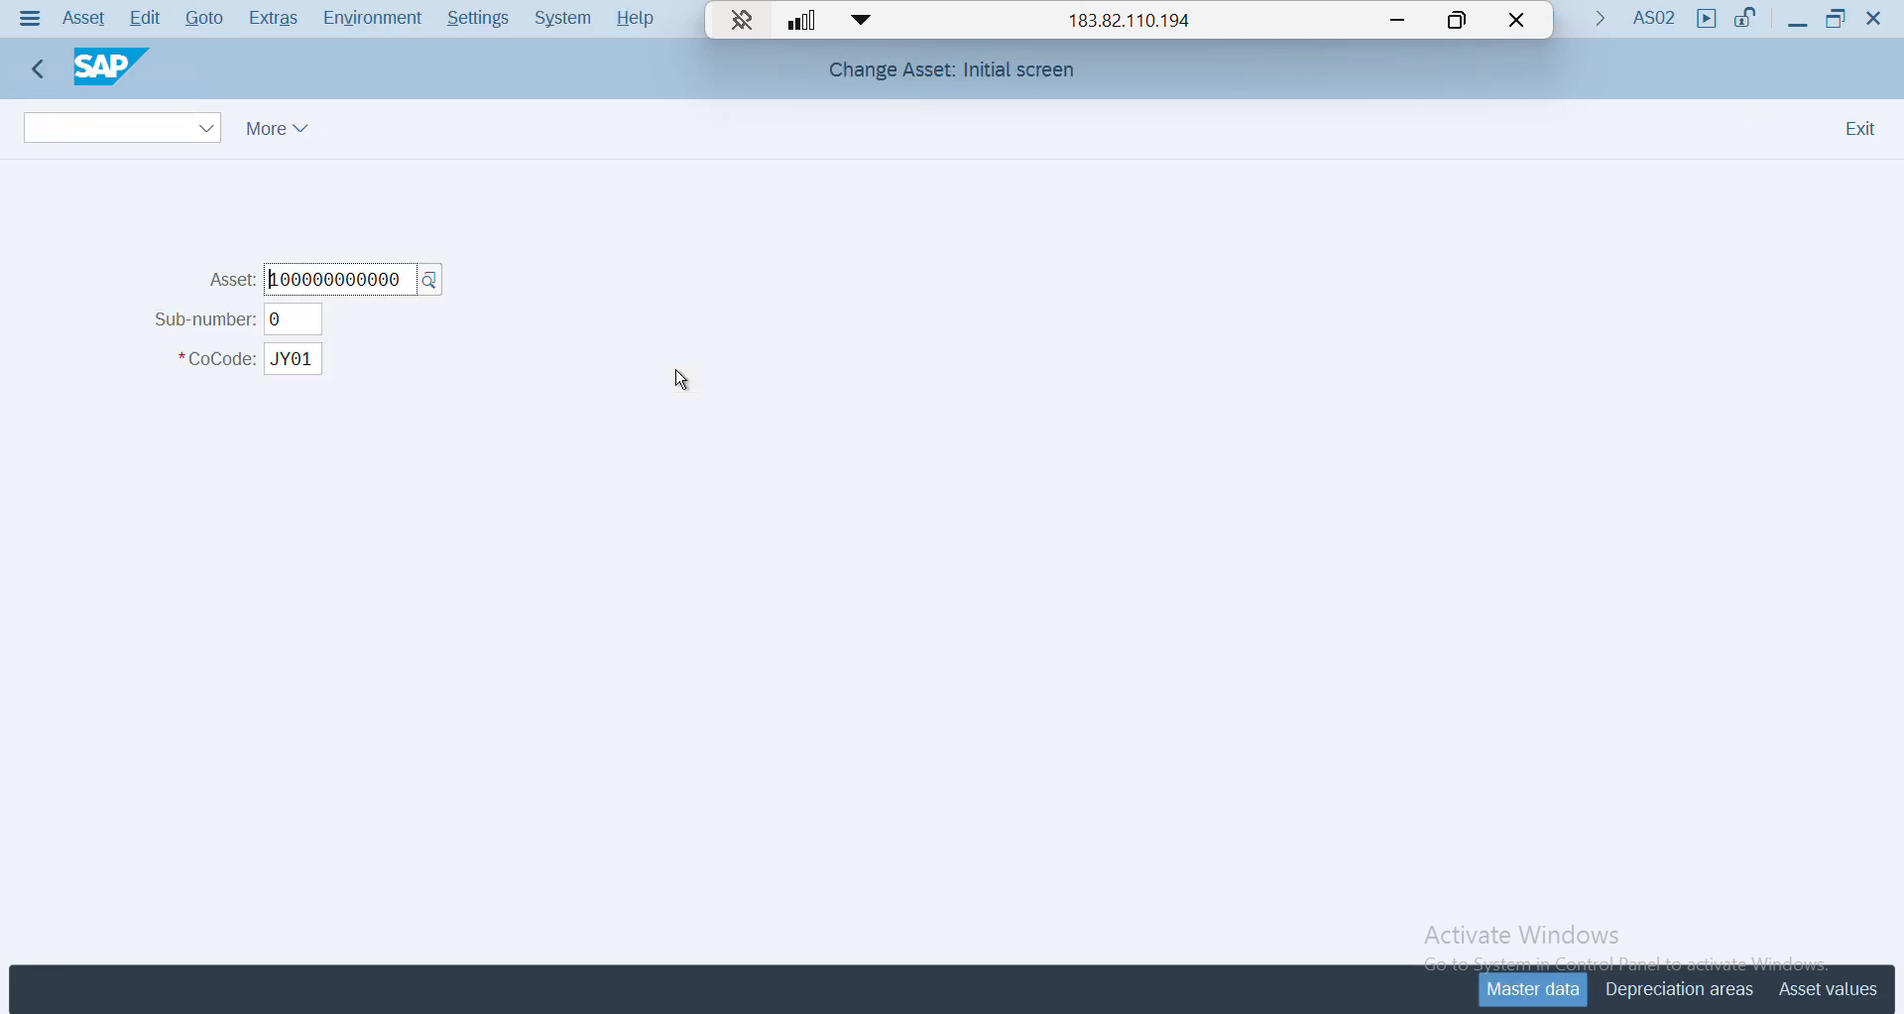
pyautogui.press('End')
pyautogui.press('BackSpace')
pyautogui.write('1')
pyautogui.press('Return')
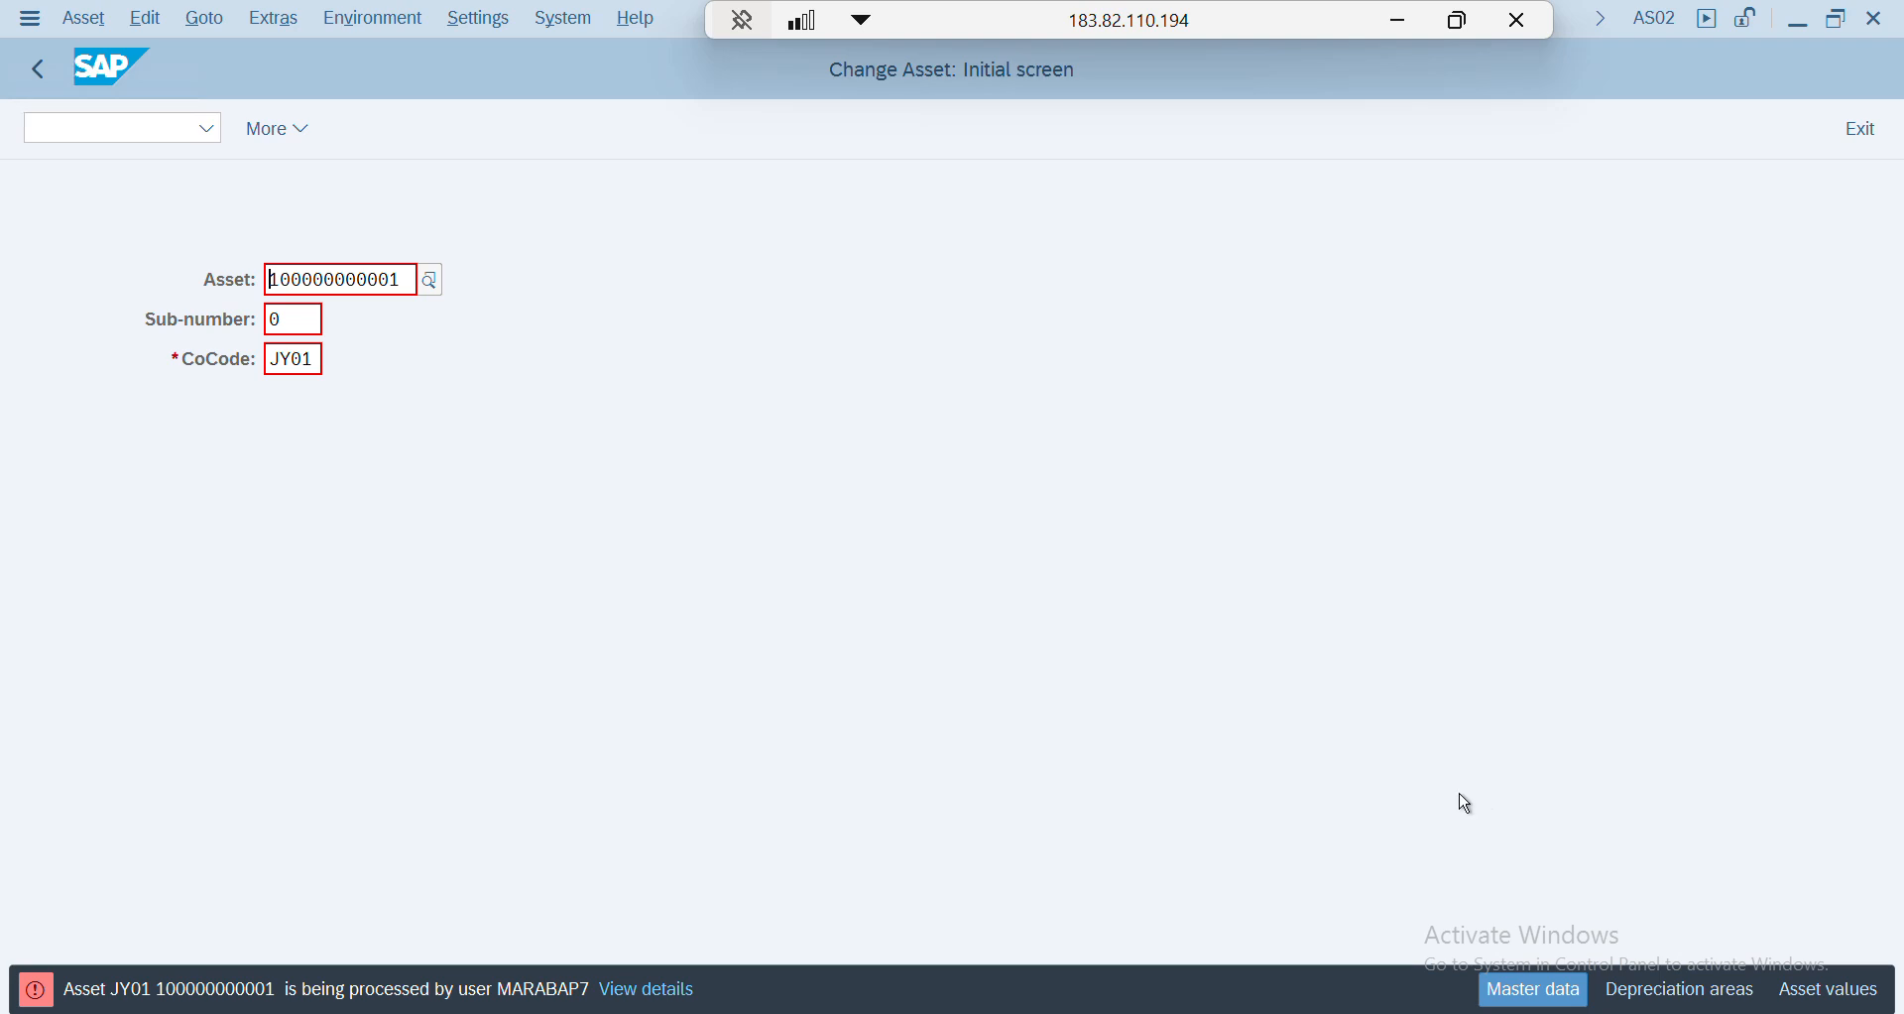
pyautogui.hotkey('alt', 'Tab')
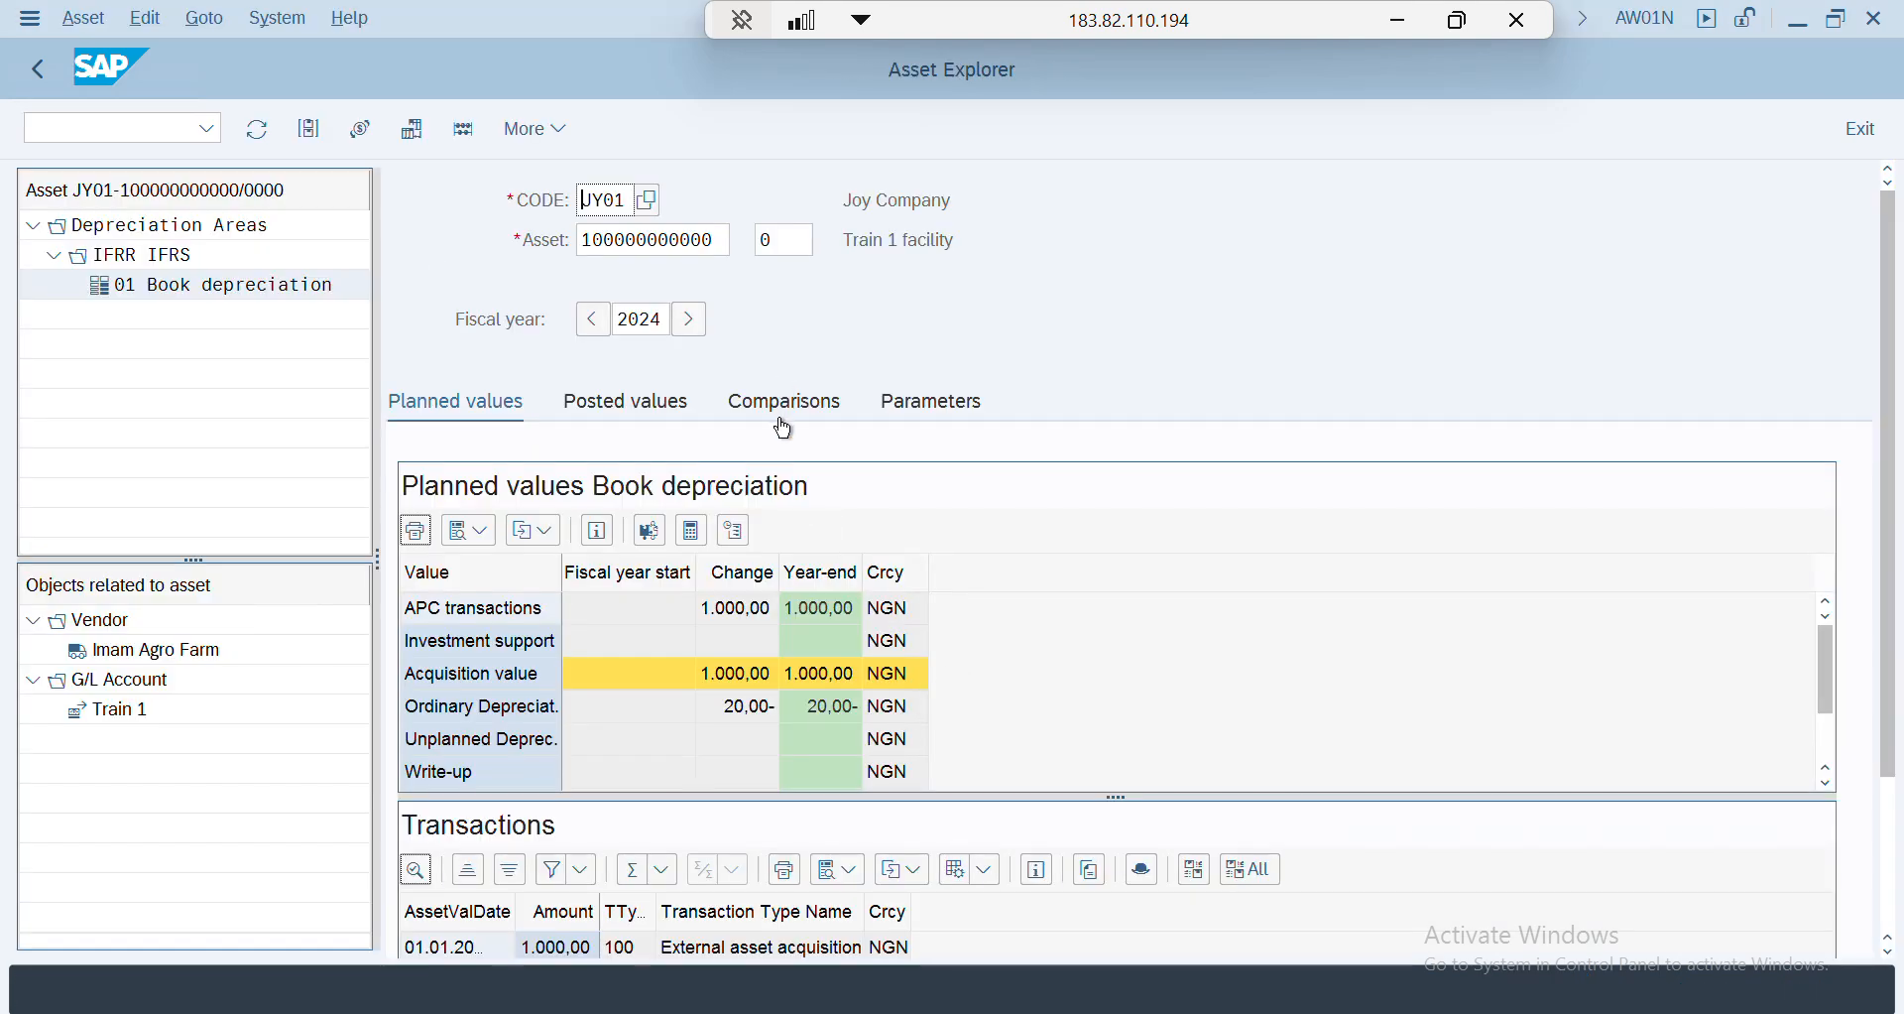
pyautogui.hotkey('alt', 'Tab')
pyautogui.hotkey('alt', 'Tab')
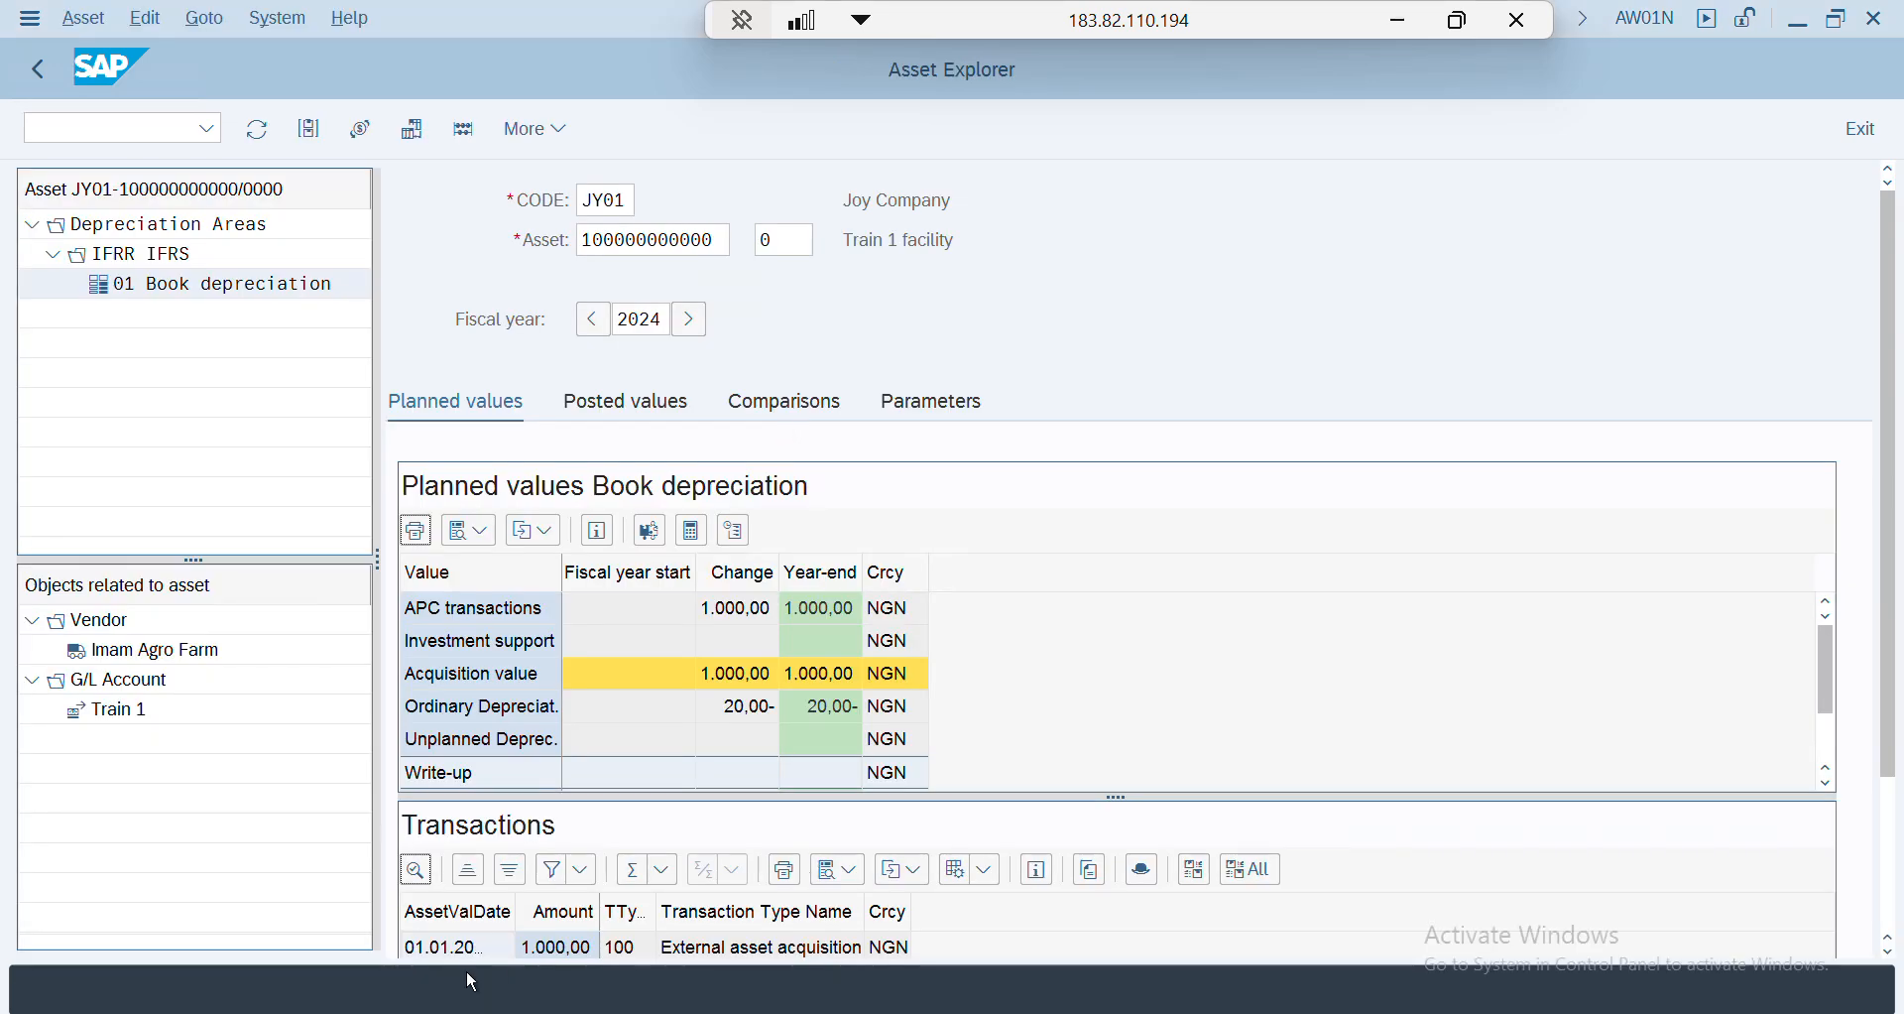
pyautogui.moveTo(488, 992)
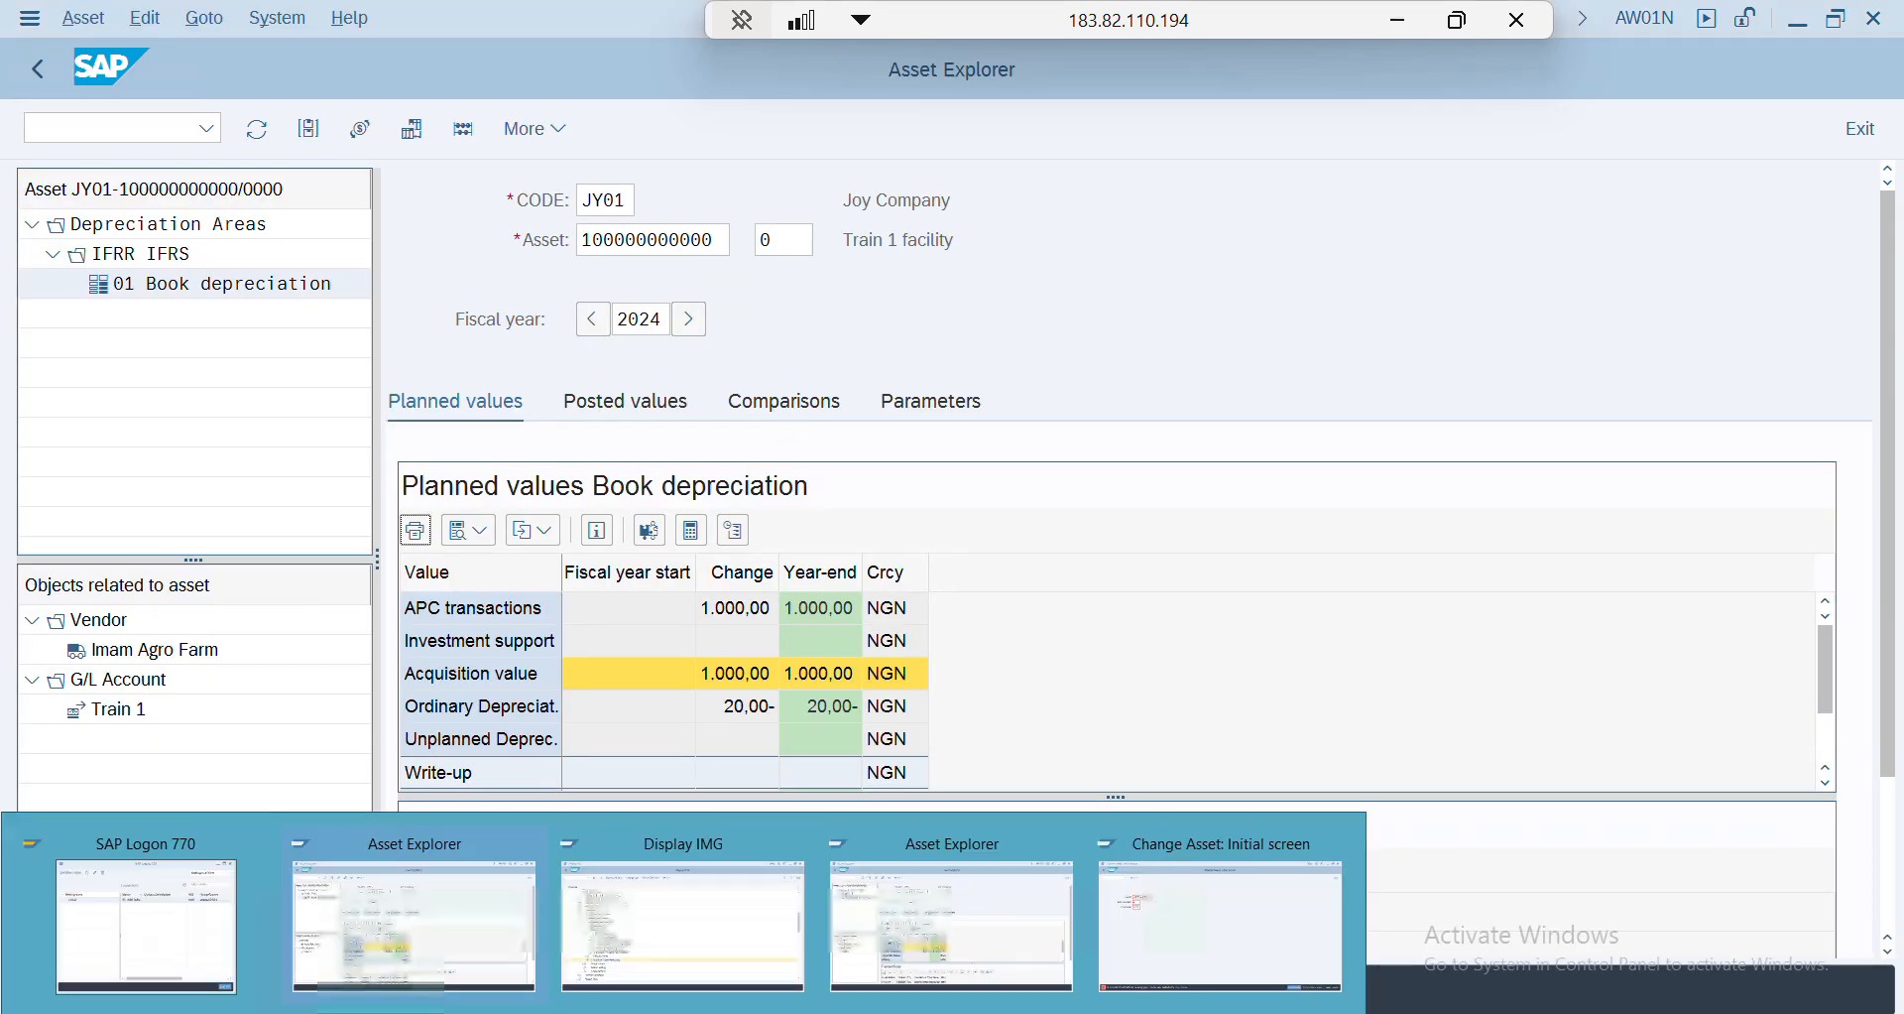
pyautogui.click(441, 955)
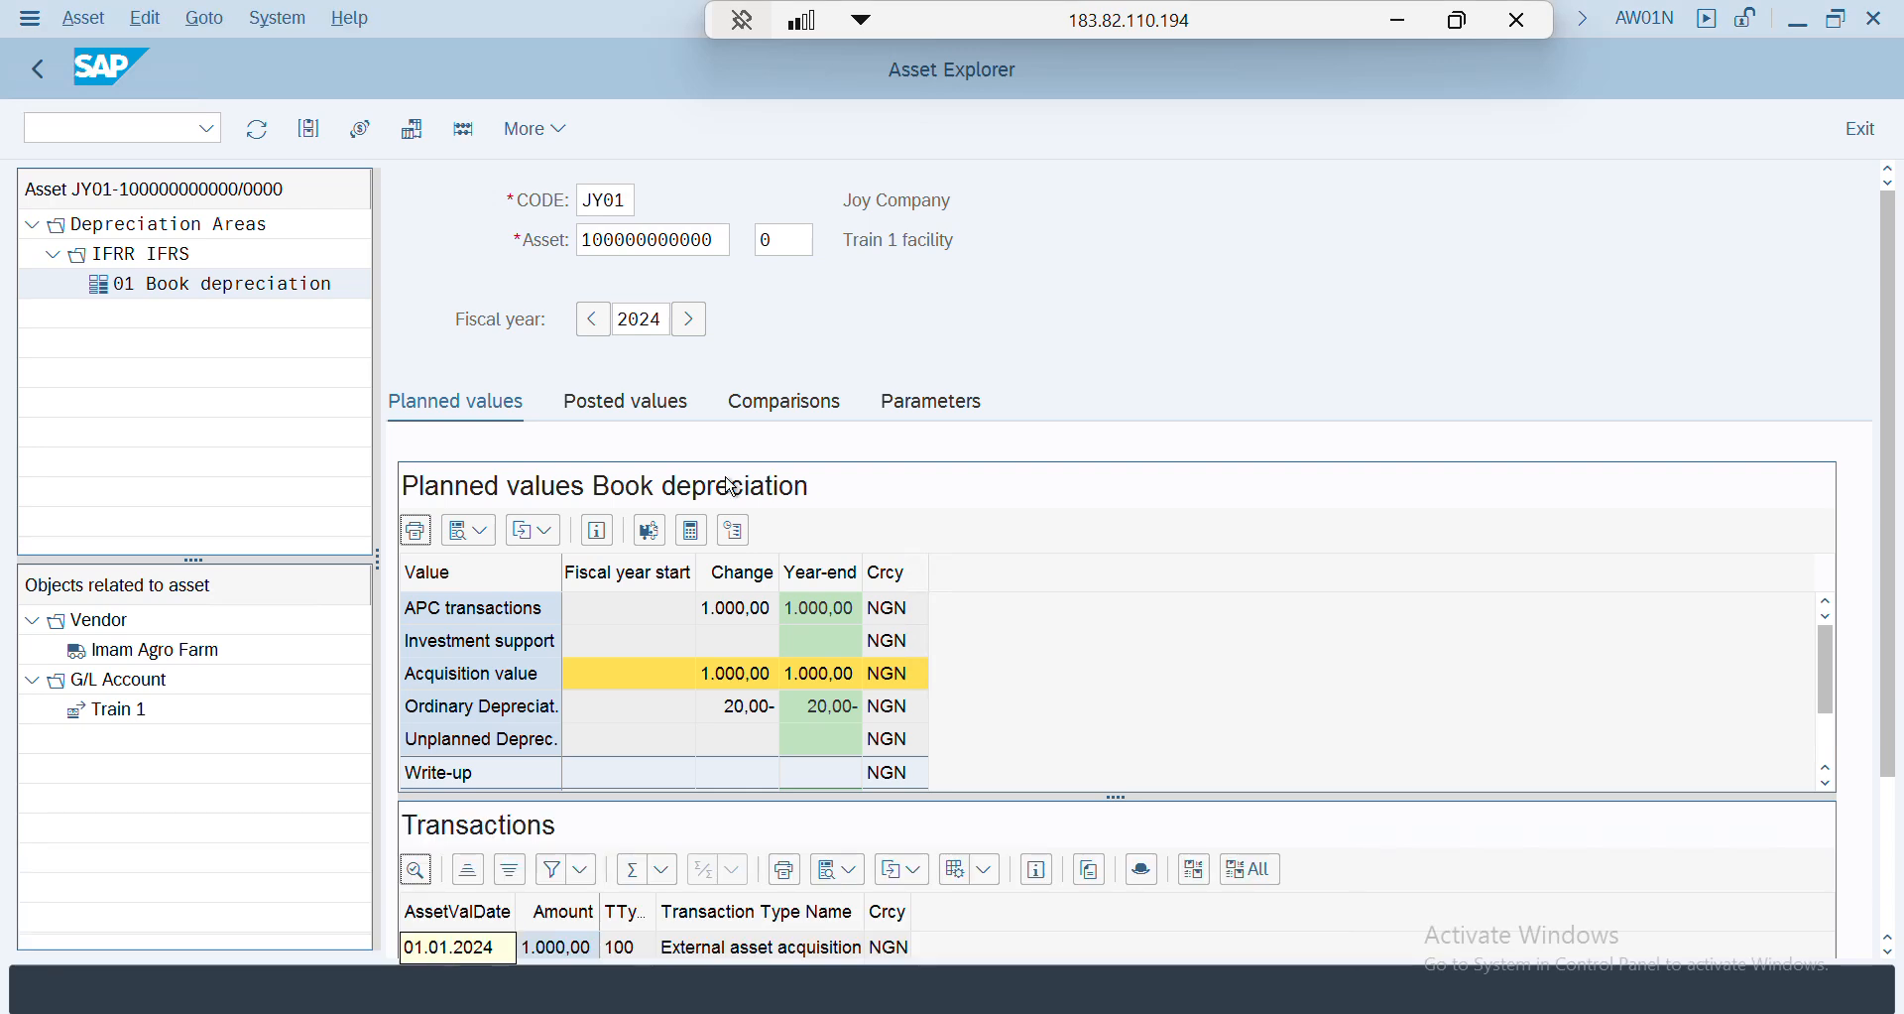
pyautogui.click(712, 243)
pyautogui.doubleClick(711, 244)
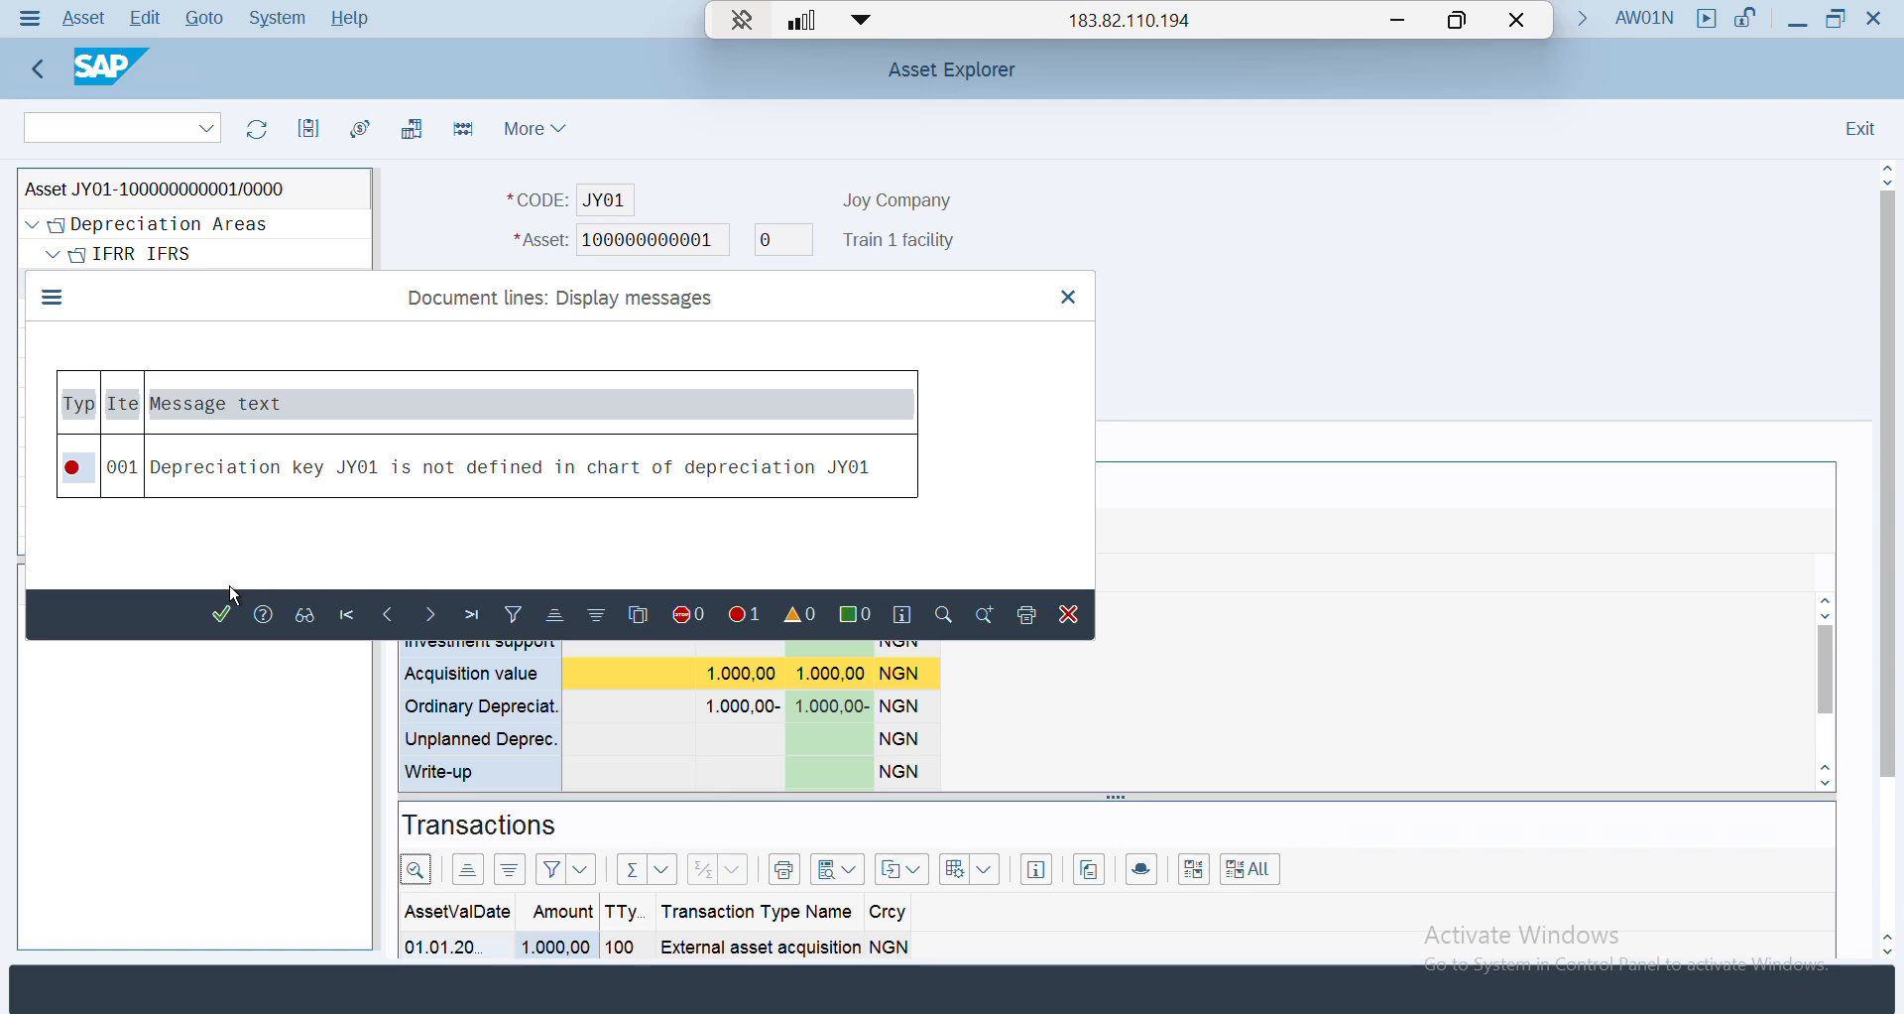
pyautogui.click(221, 615)
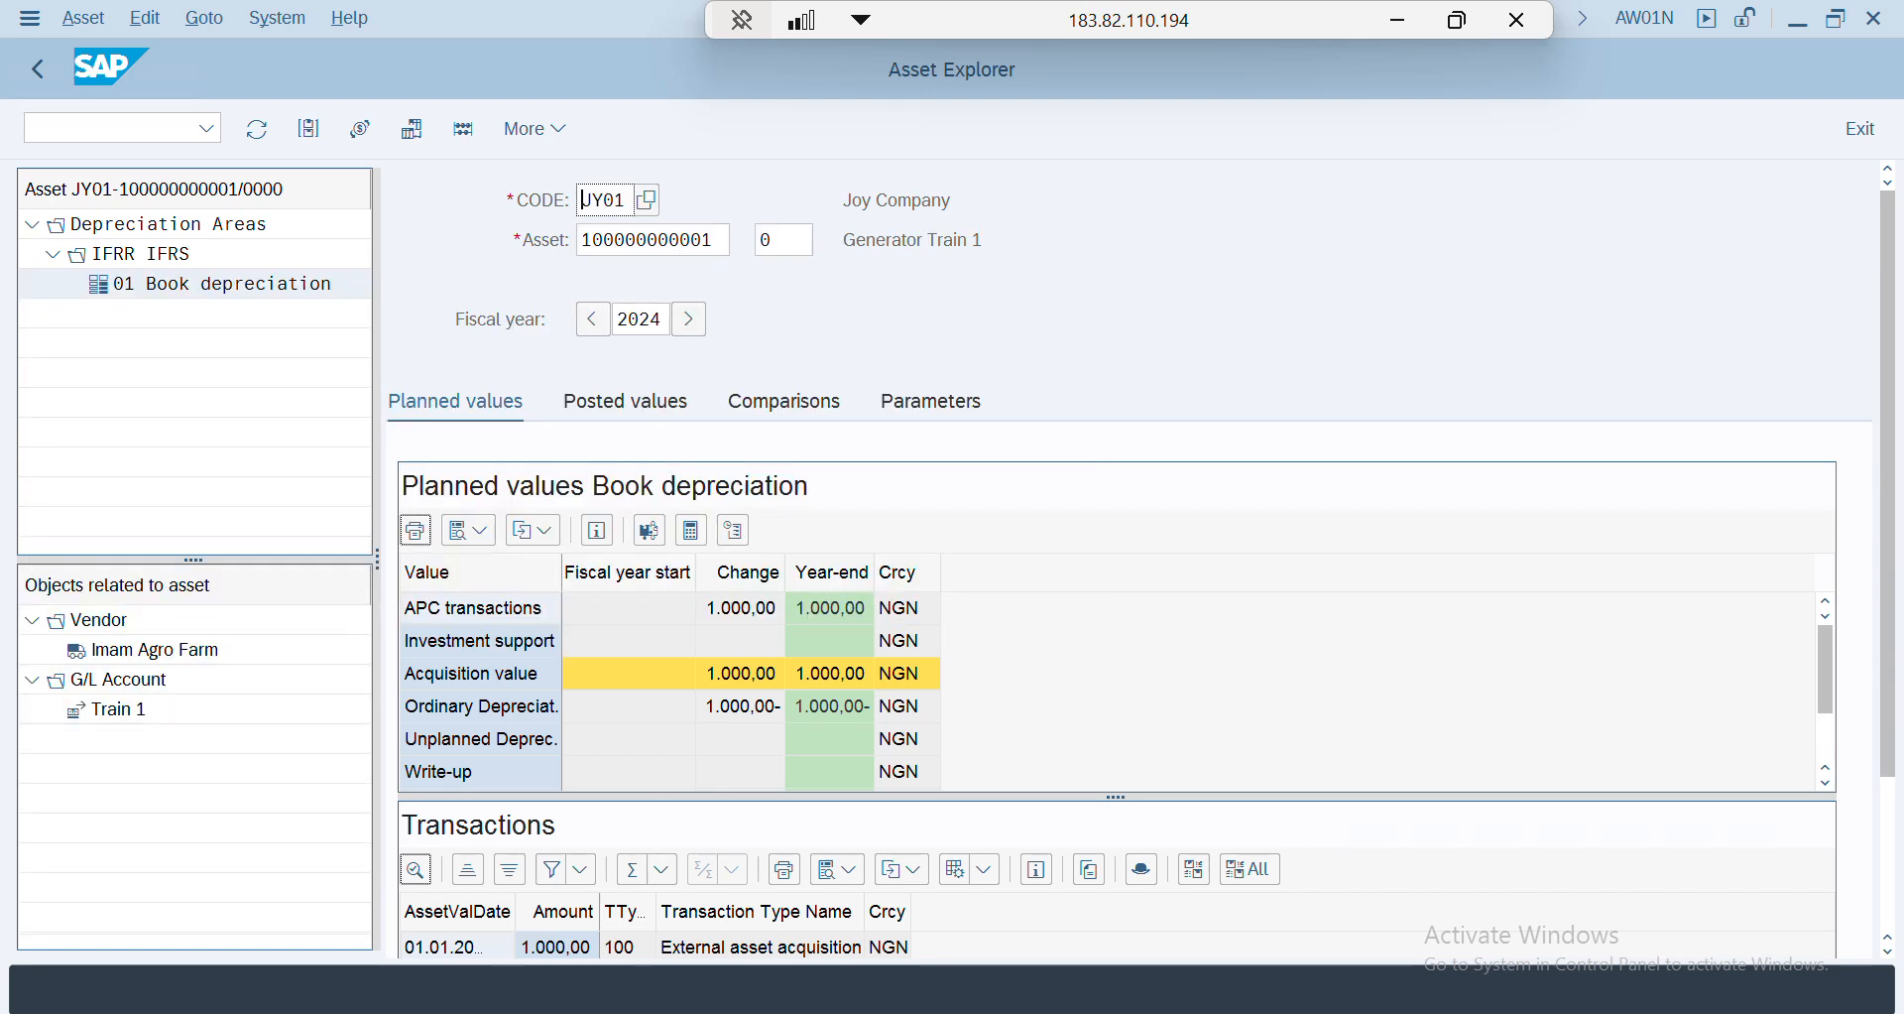
# - Look through the open SAP sessions, exit the Change Asset transaction, and return to the Asset Explorer session showing Generator Train 1
pyautogui.click(635, 1011)
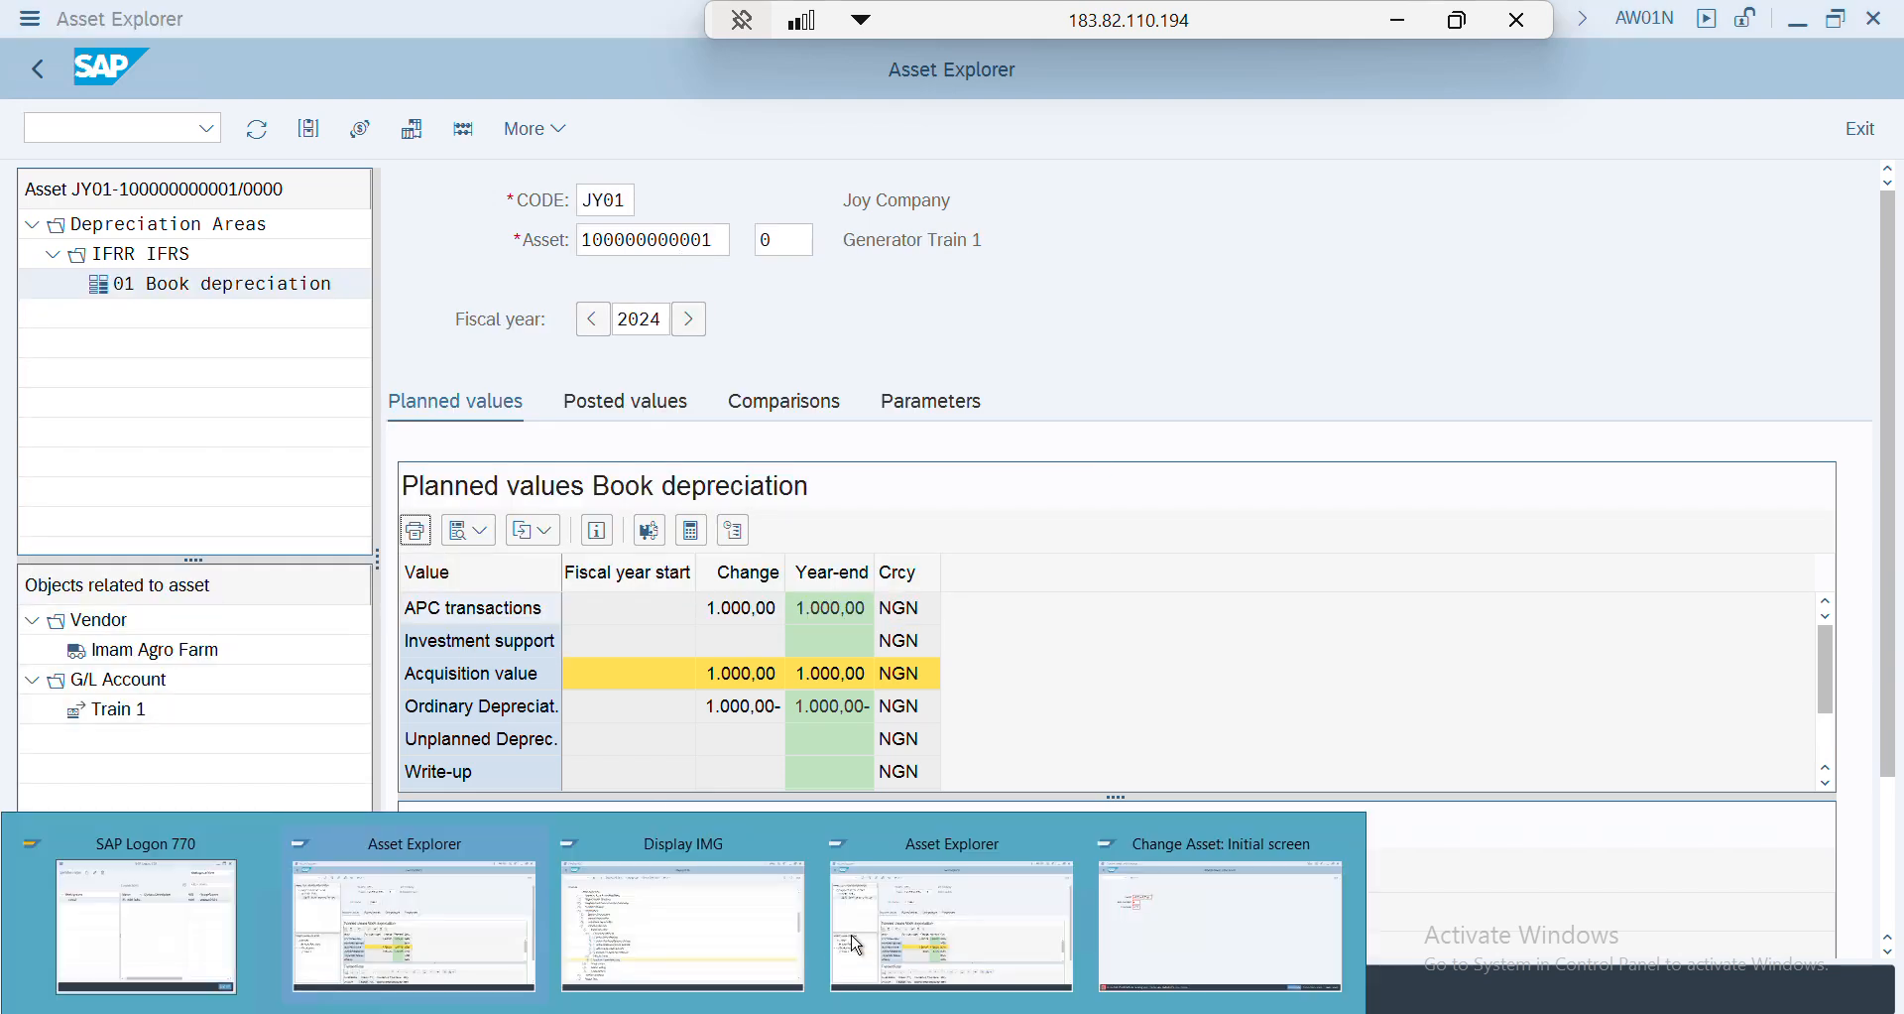
pyautogui.click(977, 940)
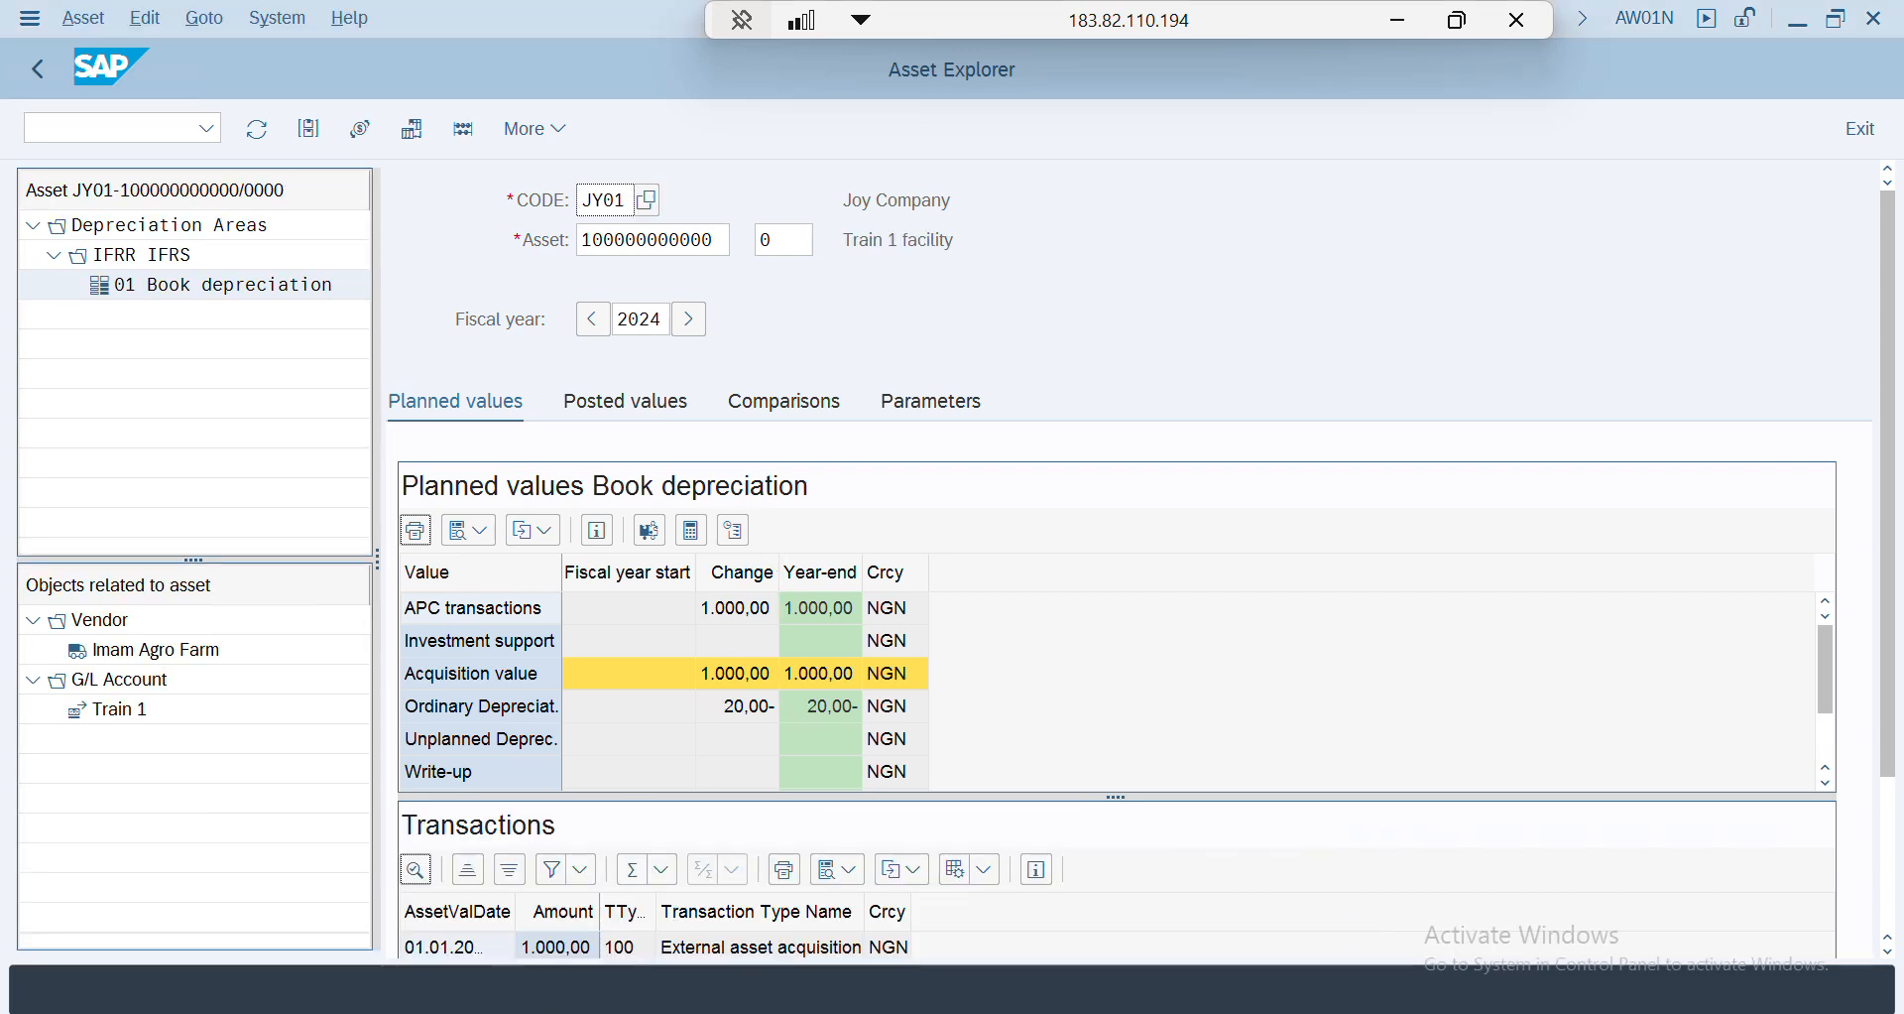
pyautogui.click(448, 1011)
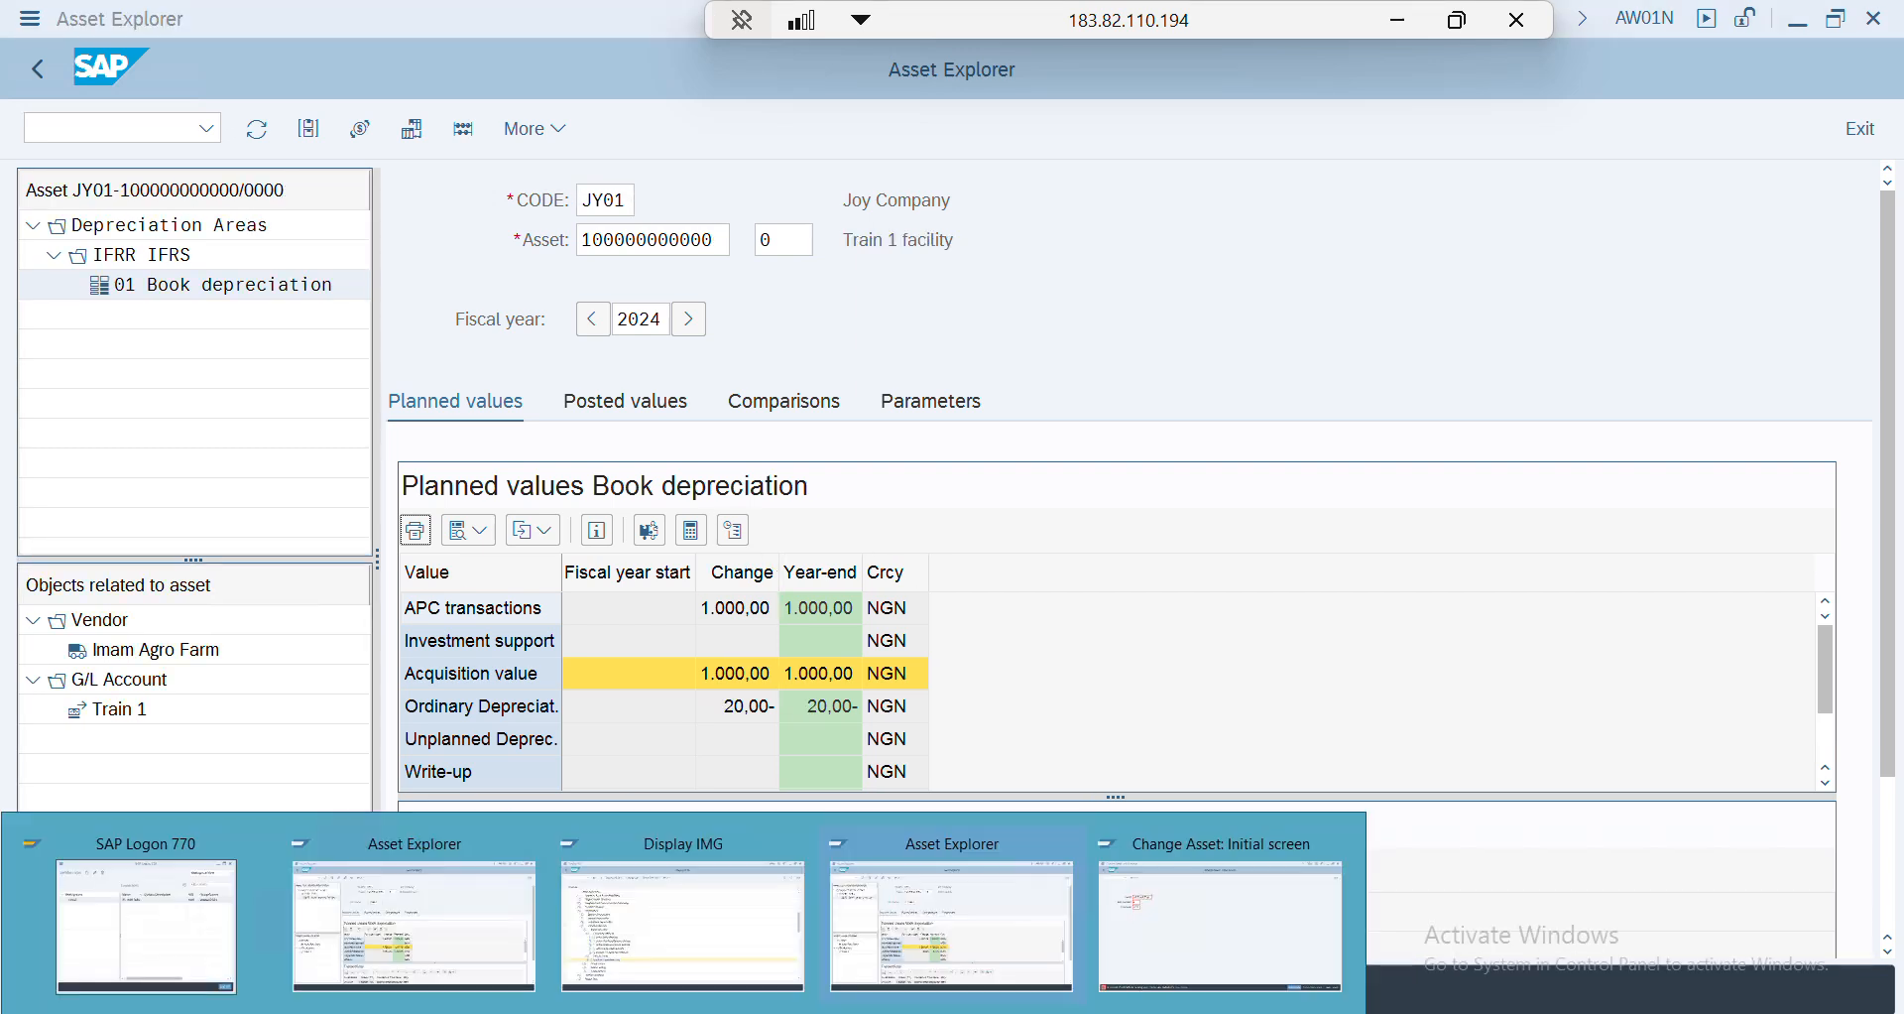
pyautogui.click(1232, 918)
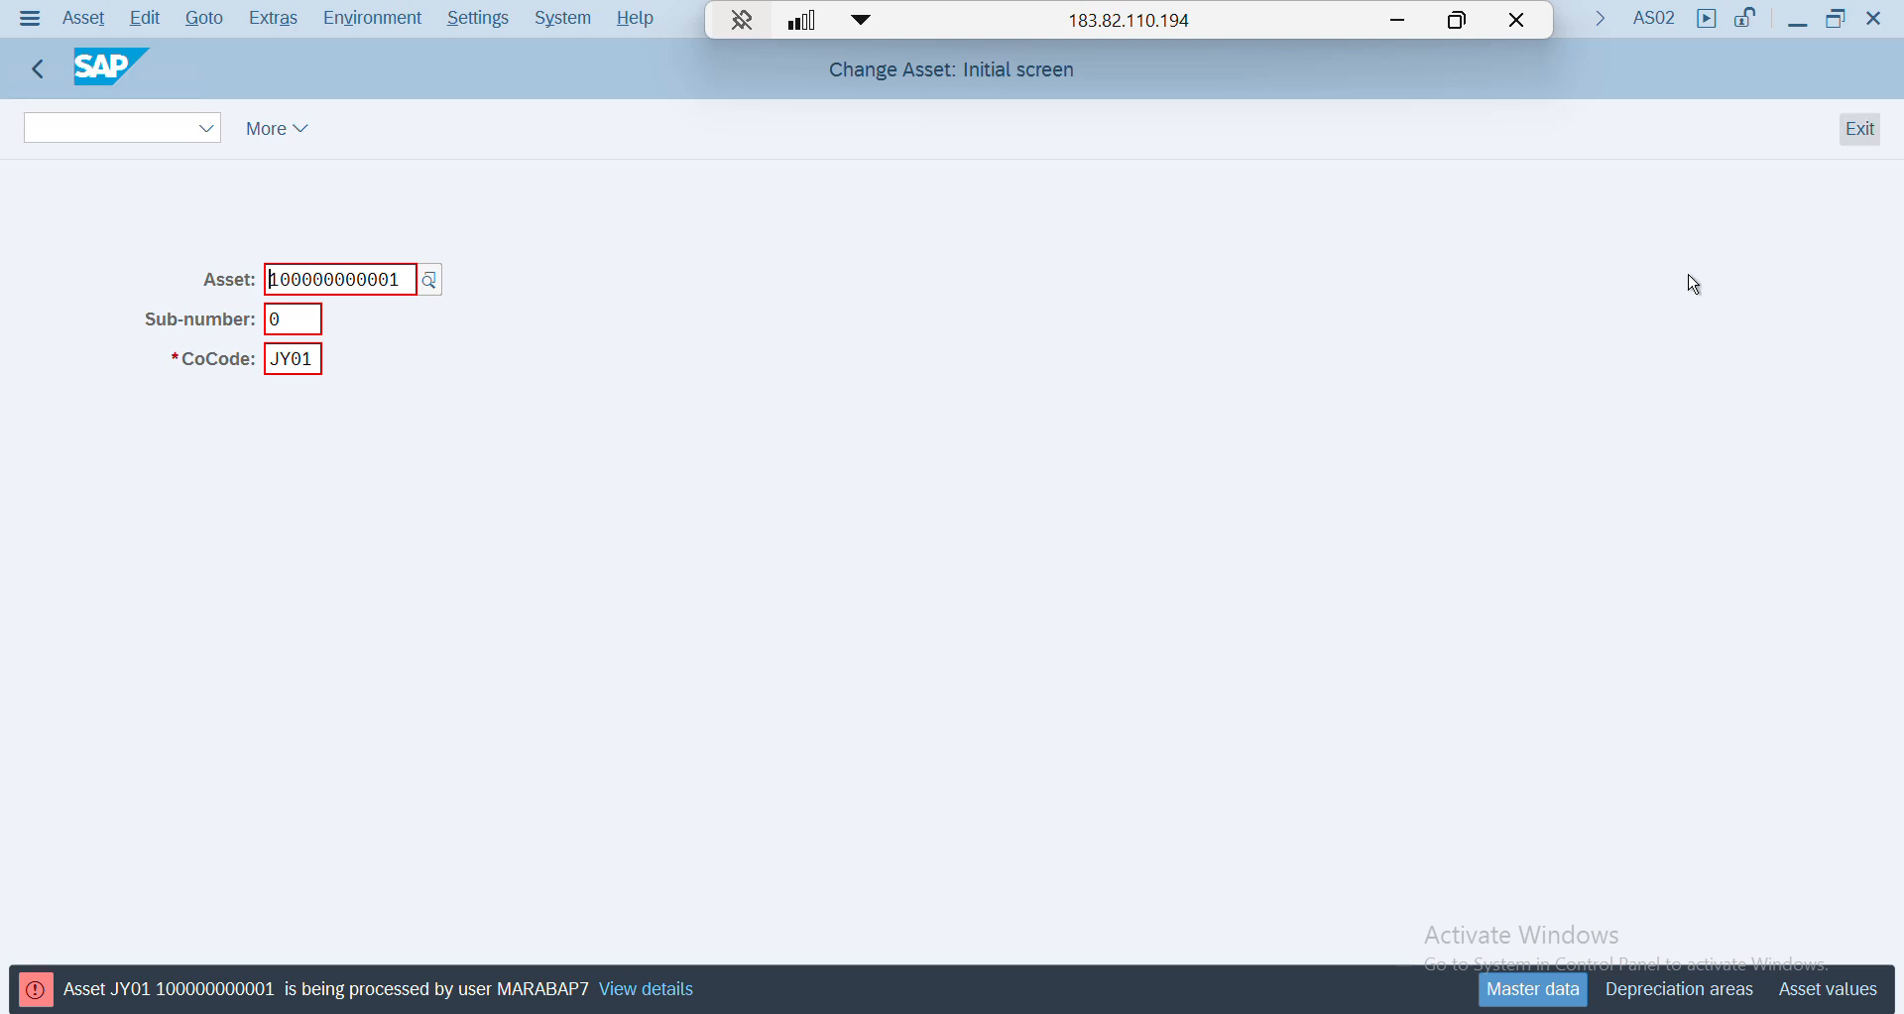
pyautogui.click(1860, 129)
pyautogui.click(426, 1004)
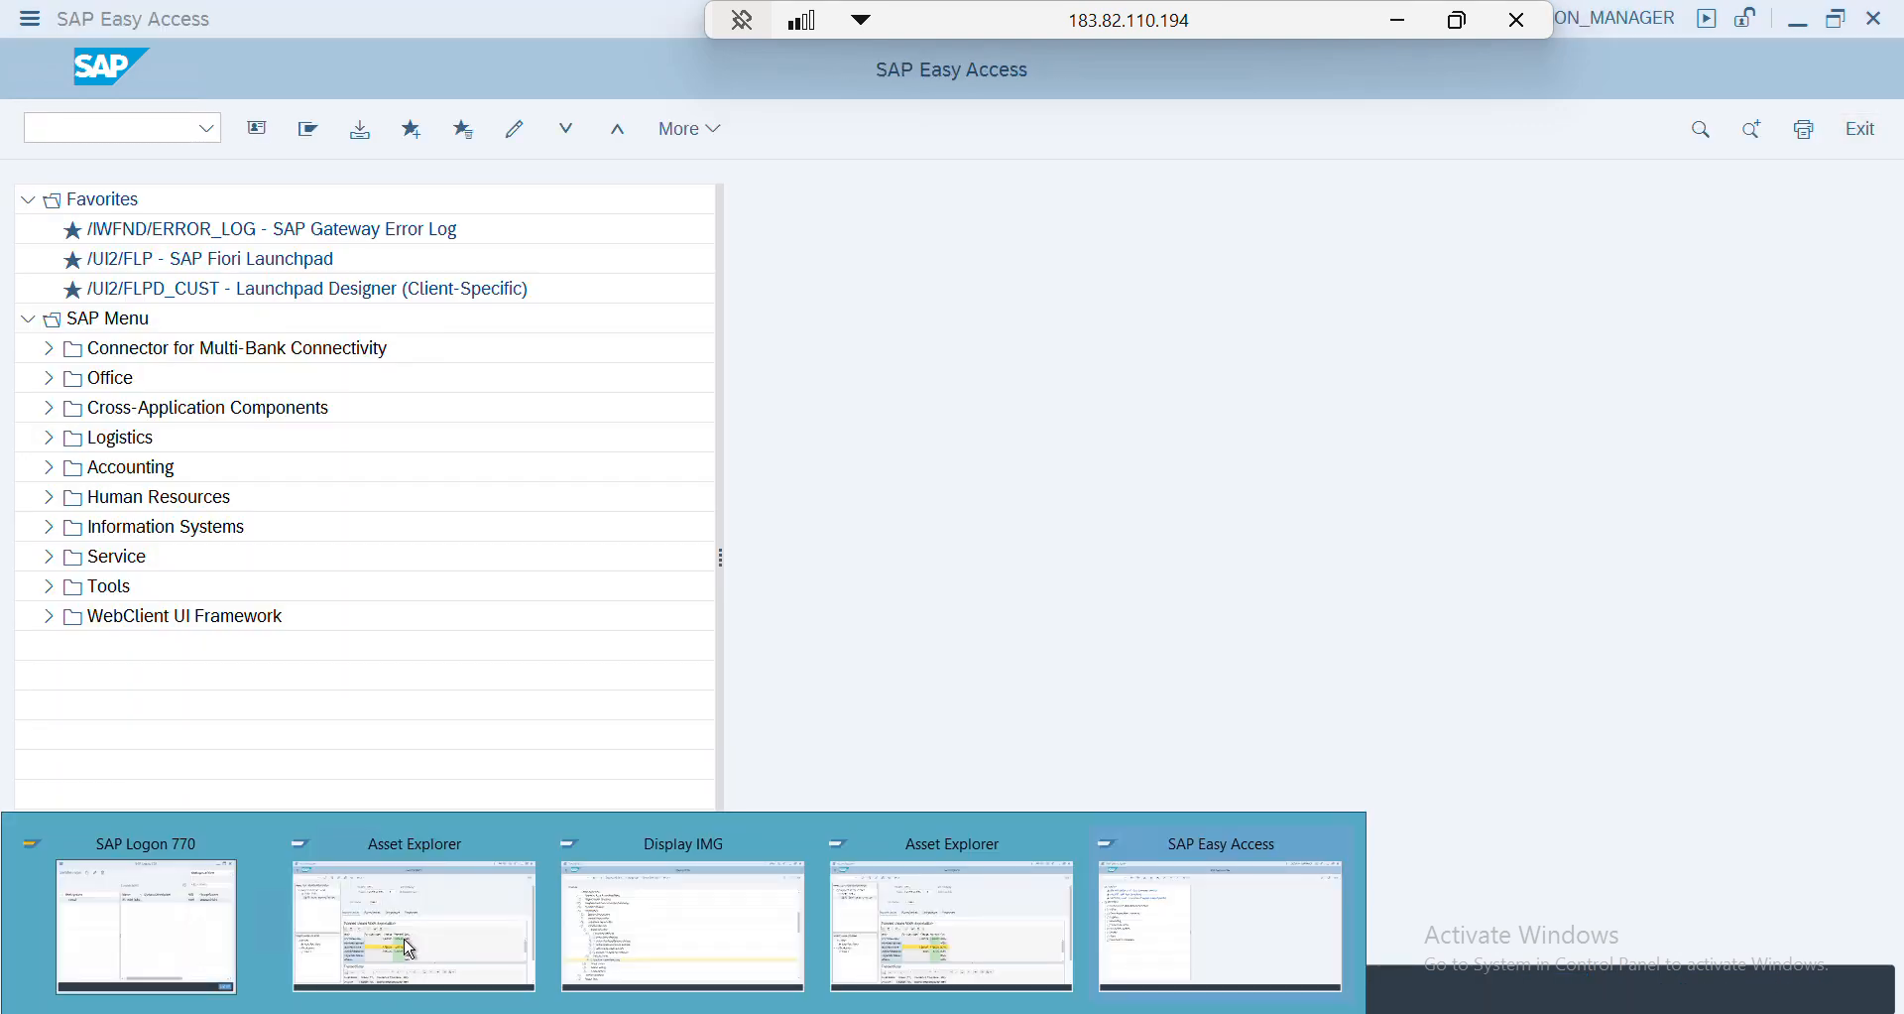
pyautogui.click(416, 932)
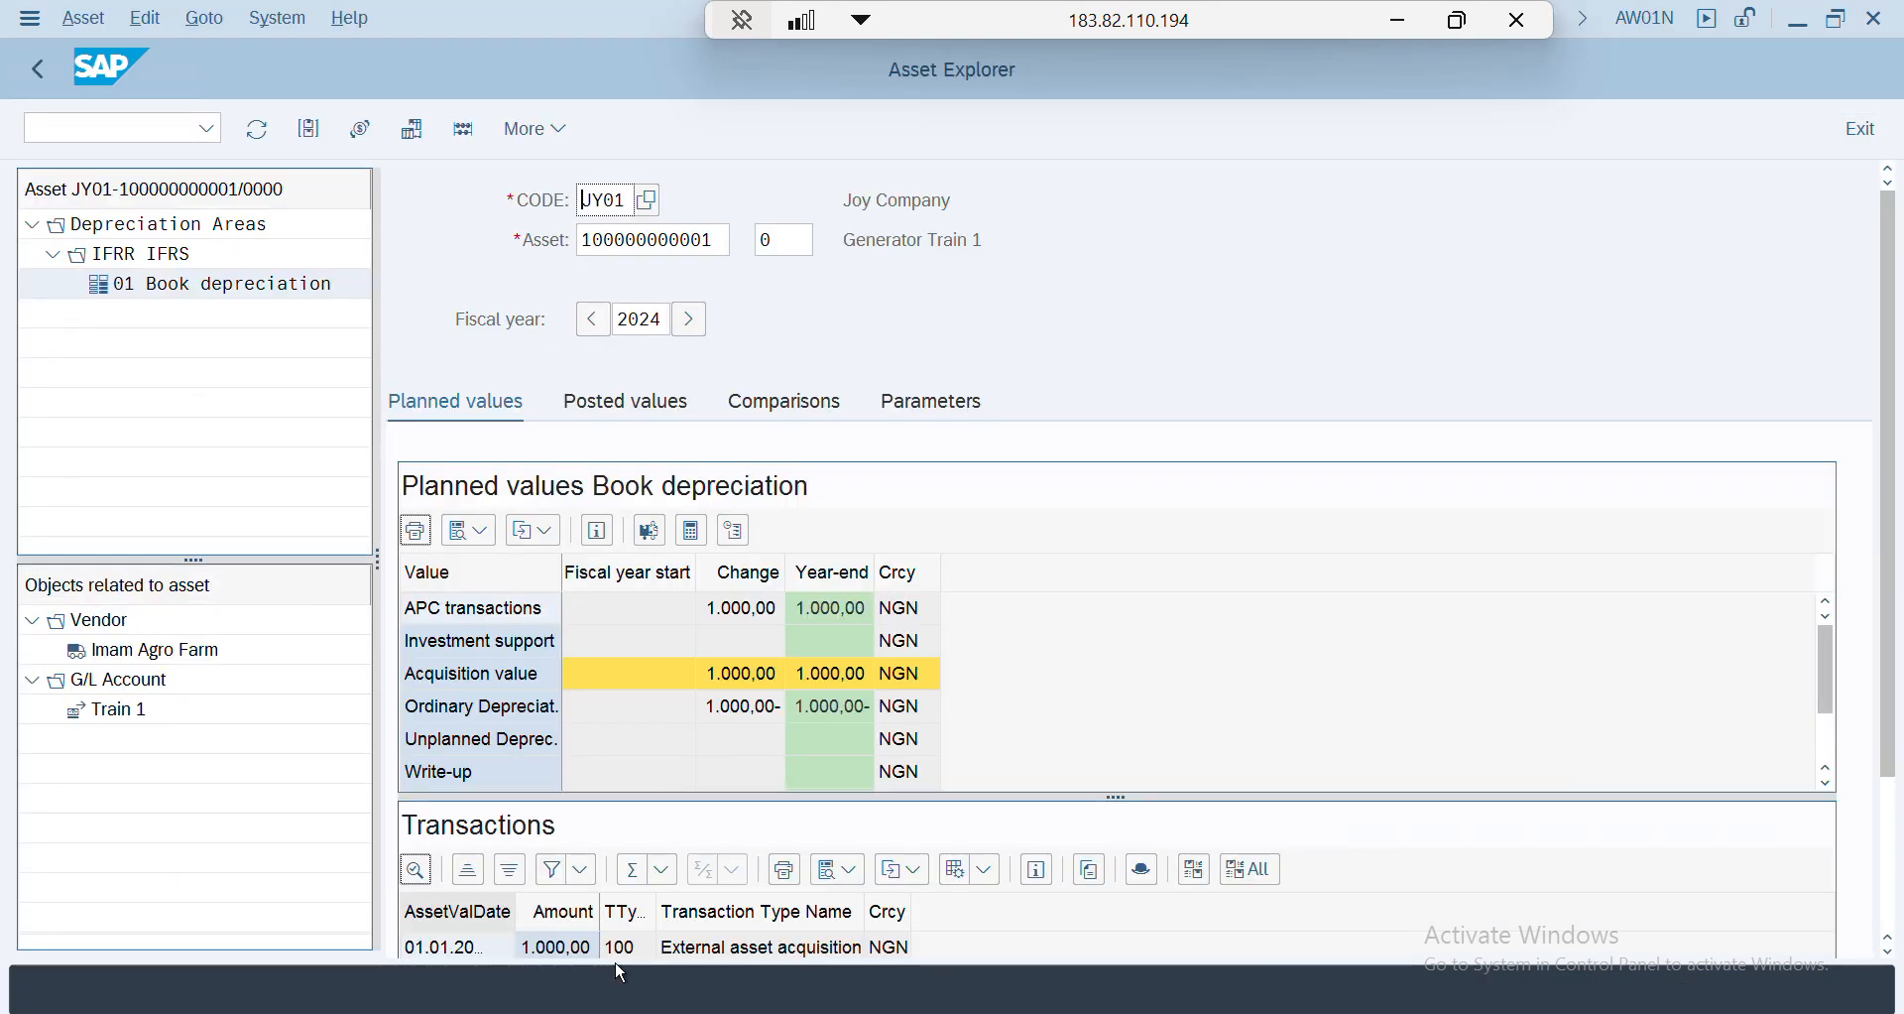
pyautogui.press('super+Left')
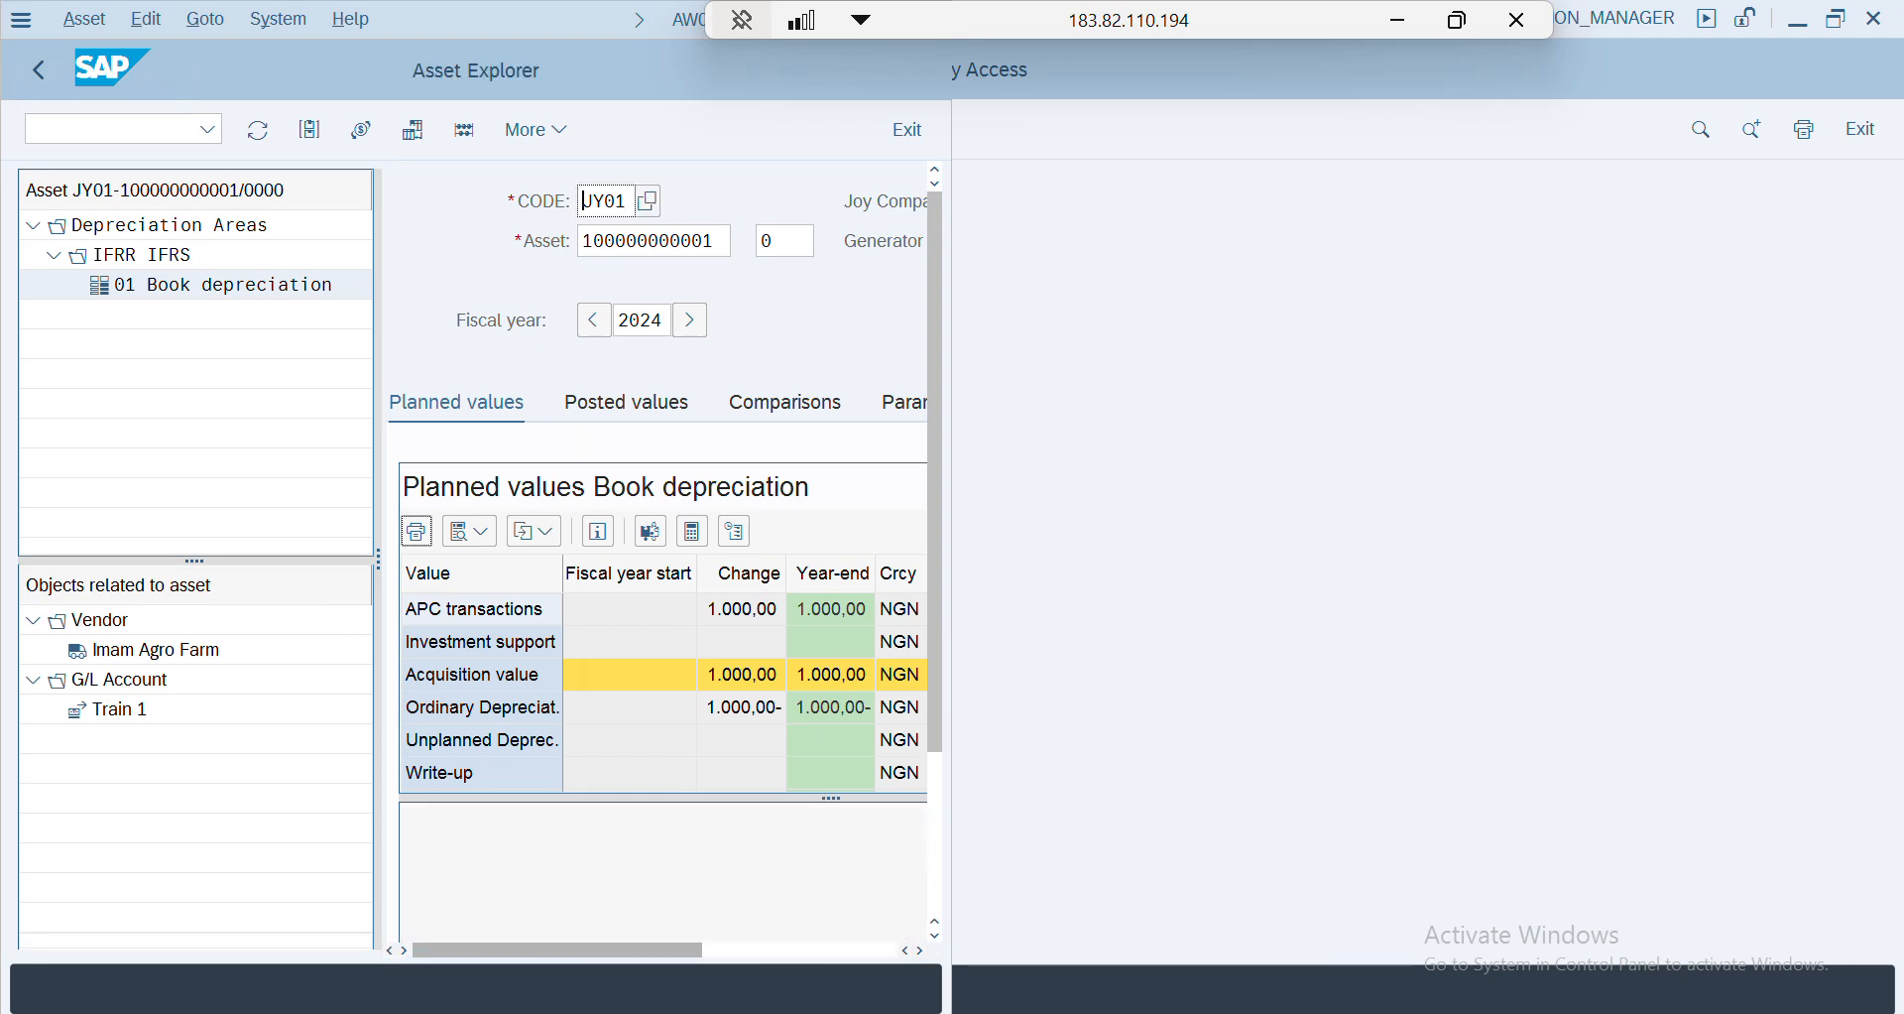
pyautogui.click(426, 1006)
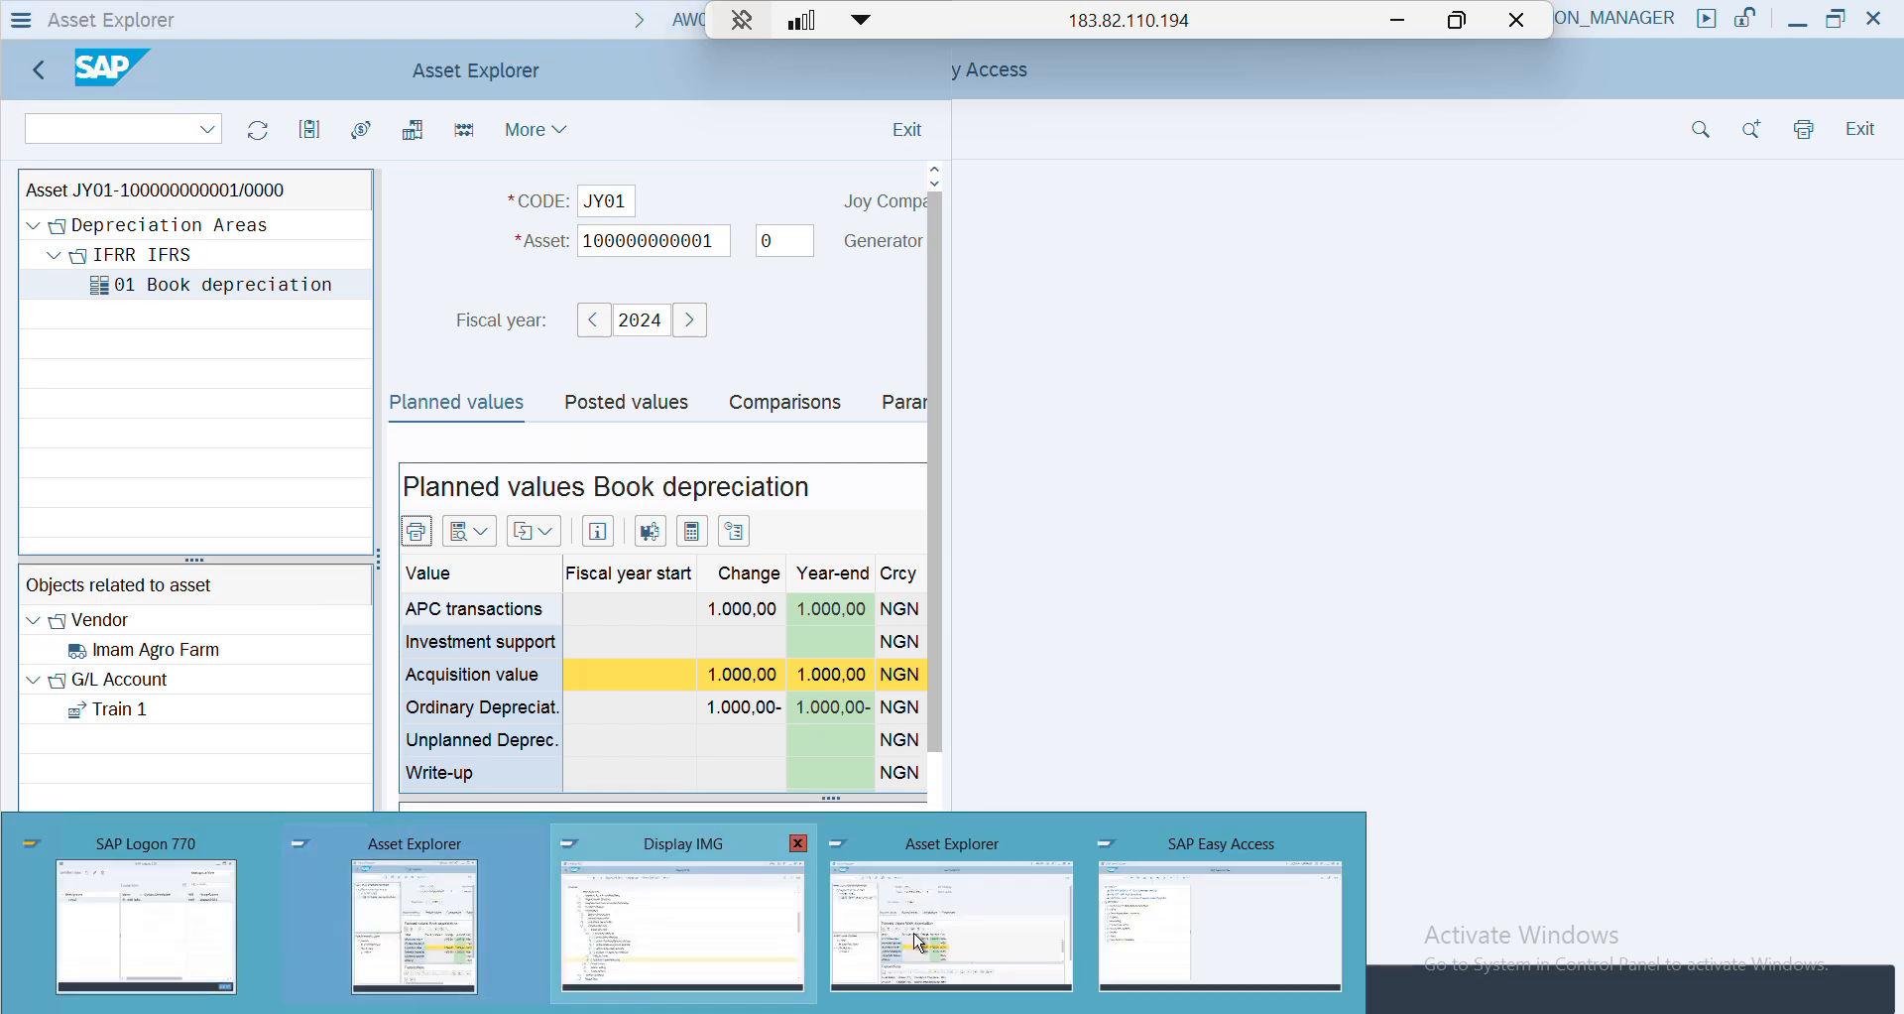
pyautogui.click(945, 949)
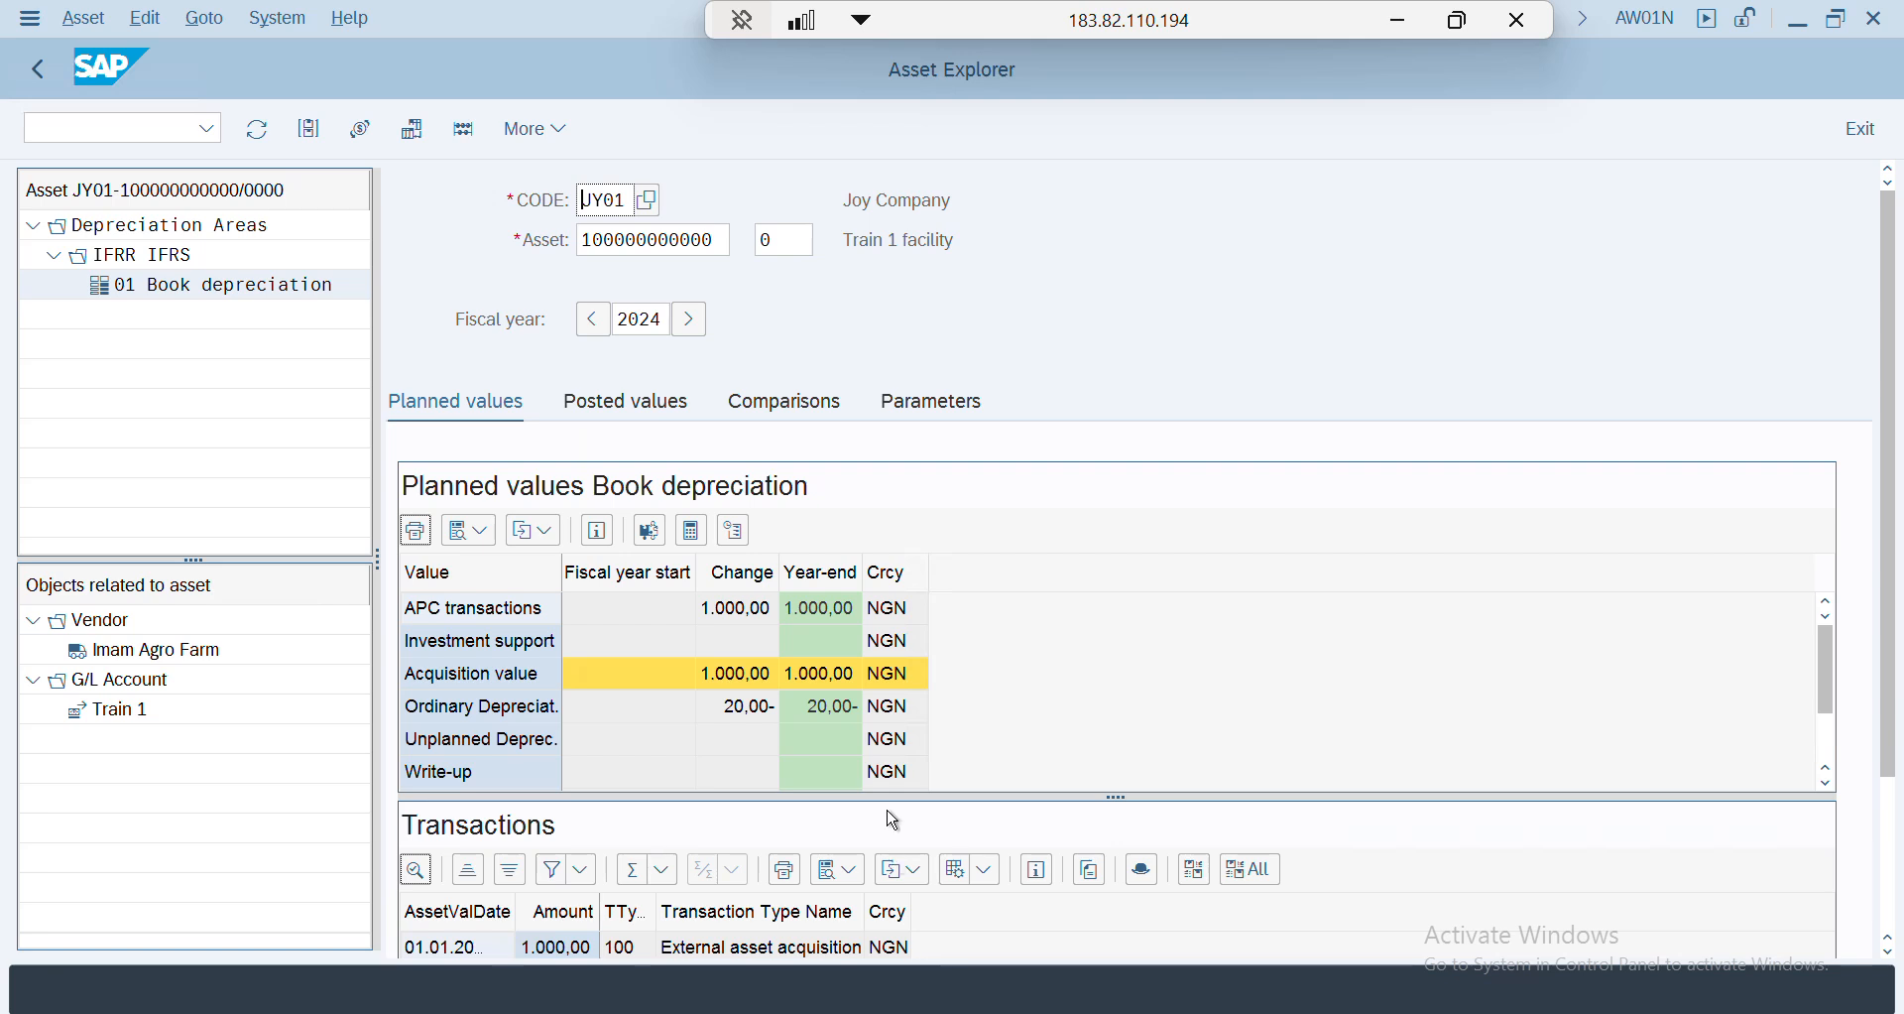
pyautogui.press('super+Right')
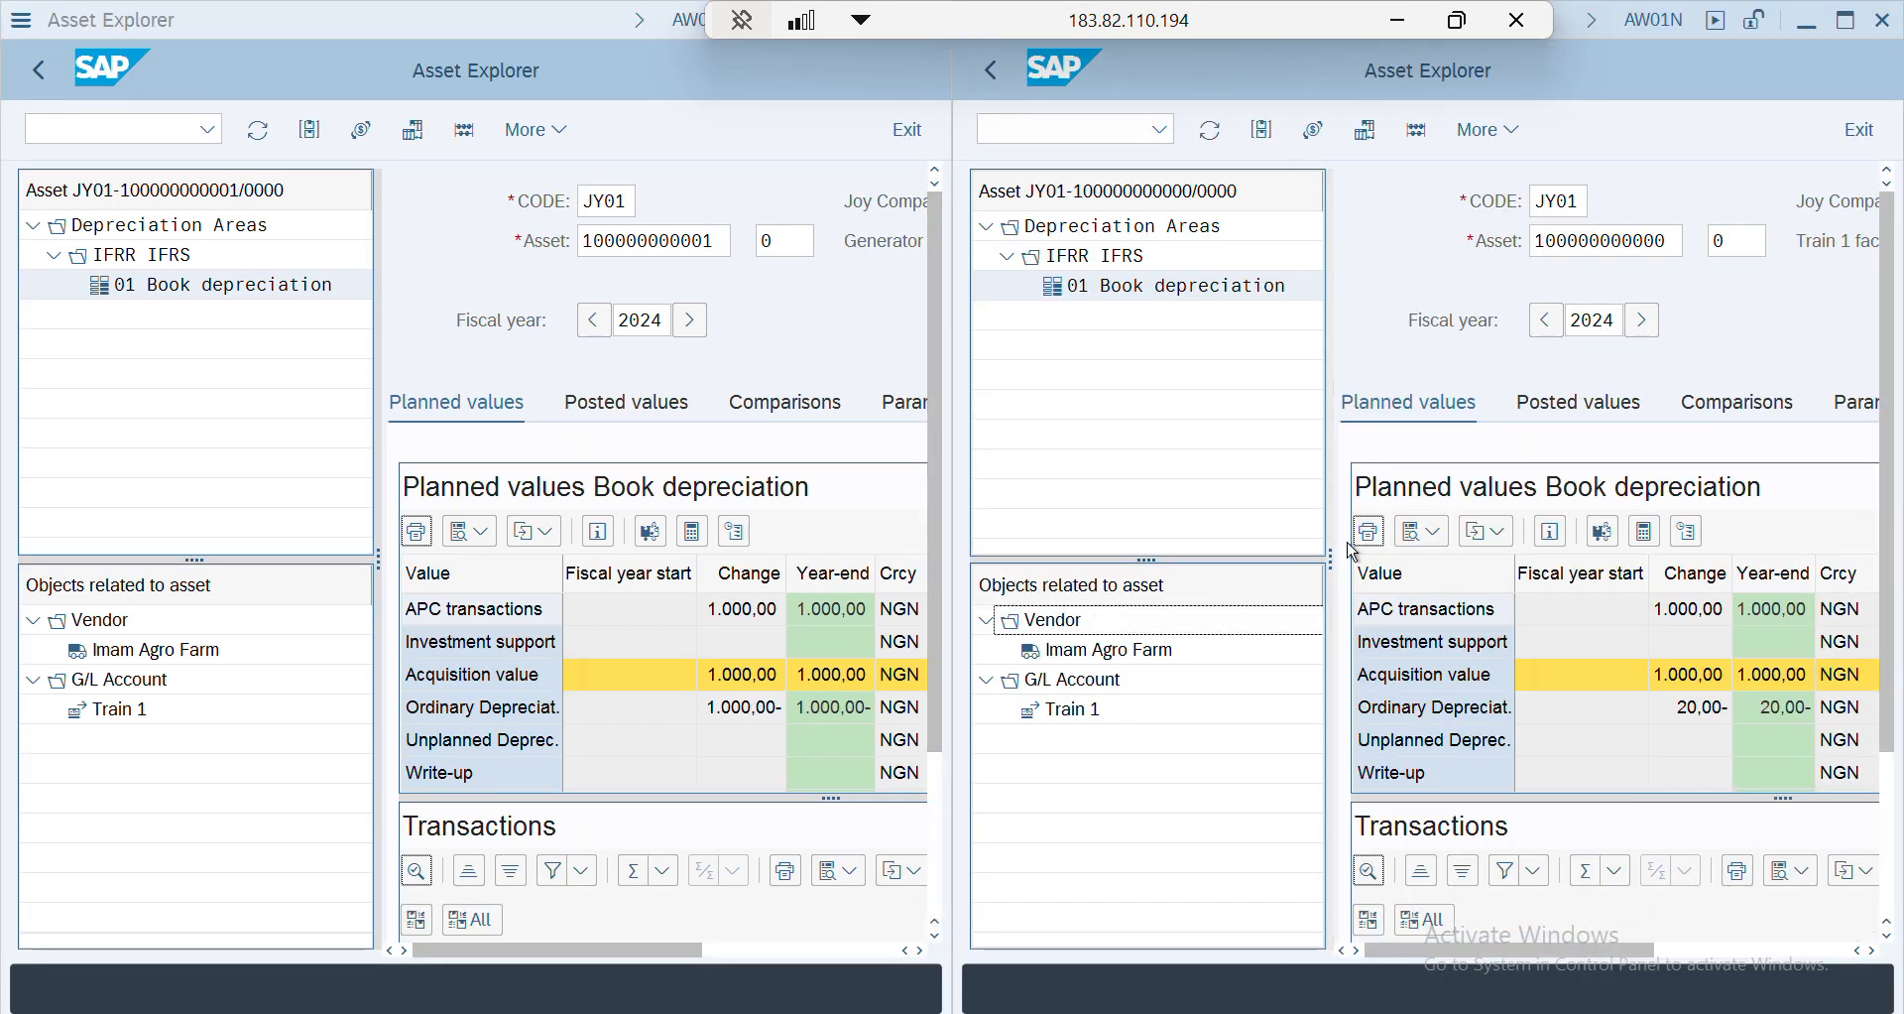
pyautogui.moveTo(1331, 550); pyautogui.dragTo(1180, 553)
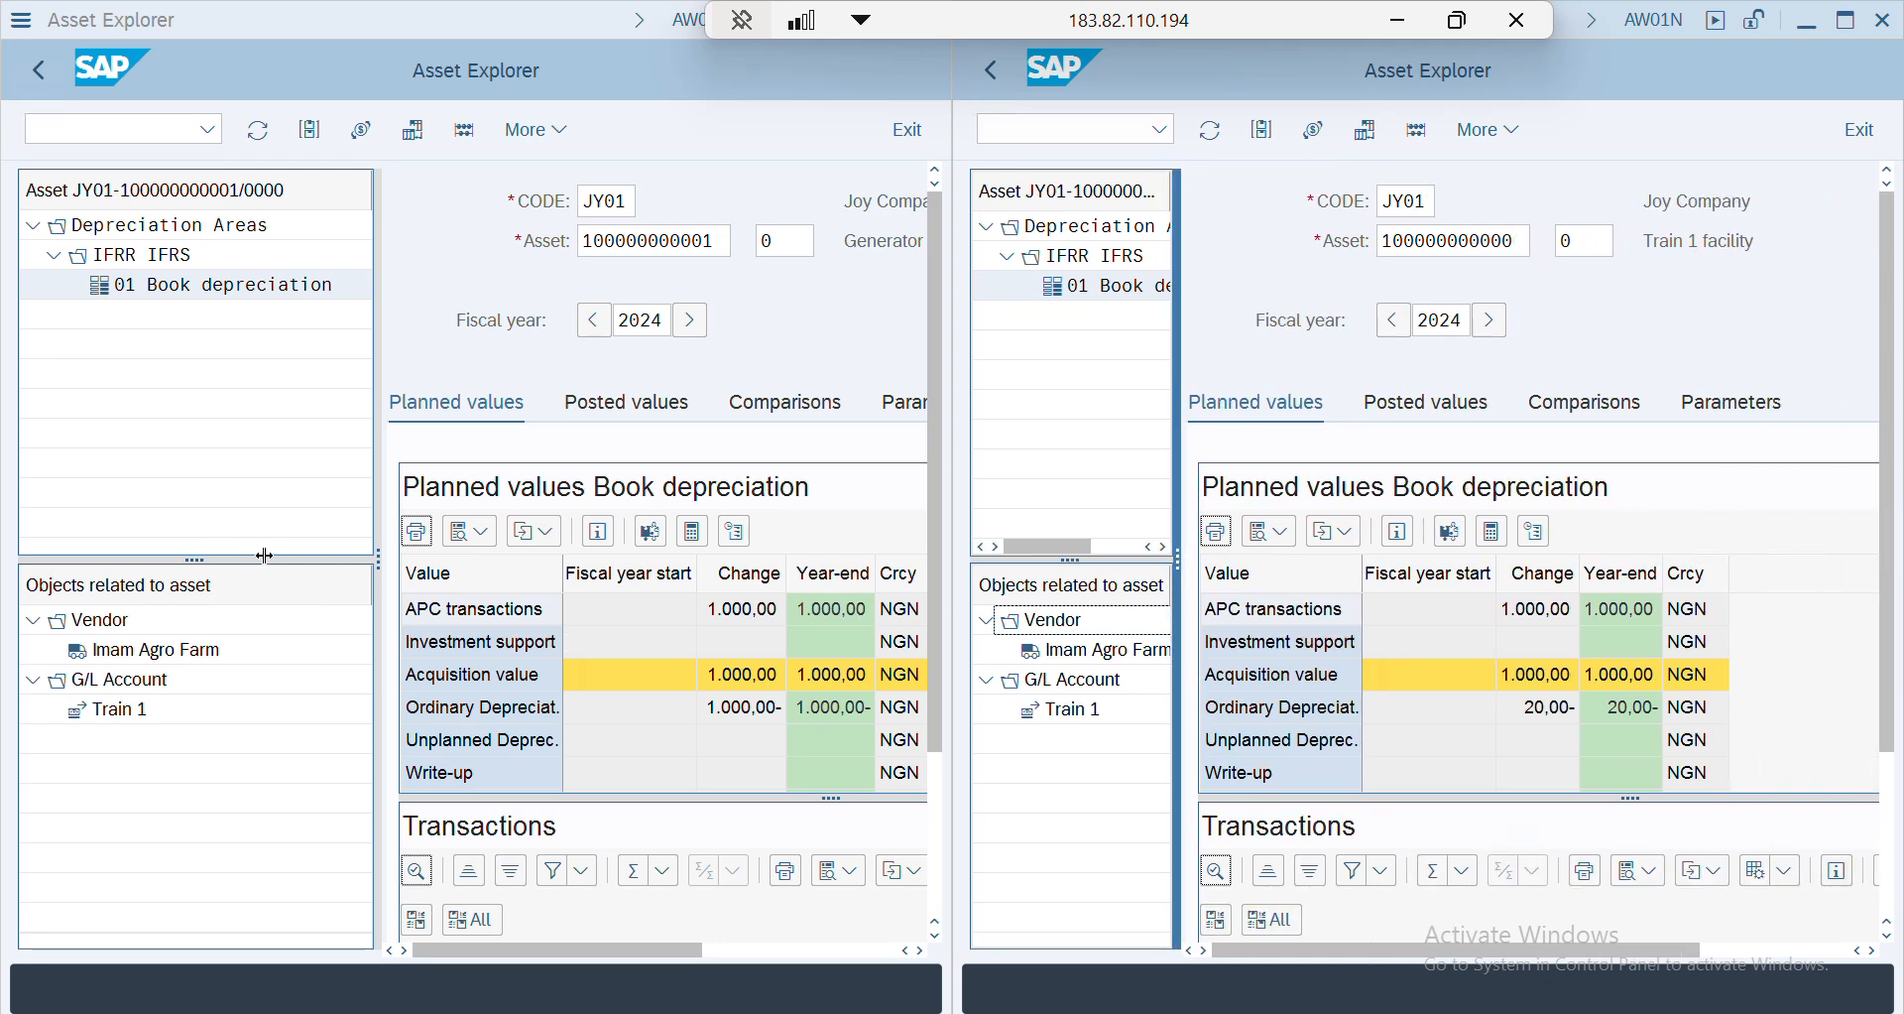
pyautogui.moveTo(380, 565); pyautogui.dragTo(192, 551)
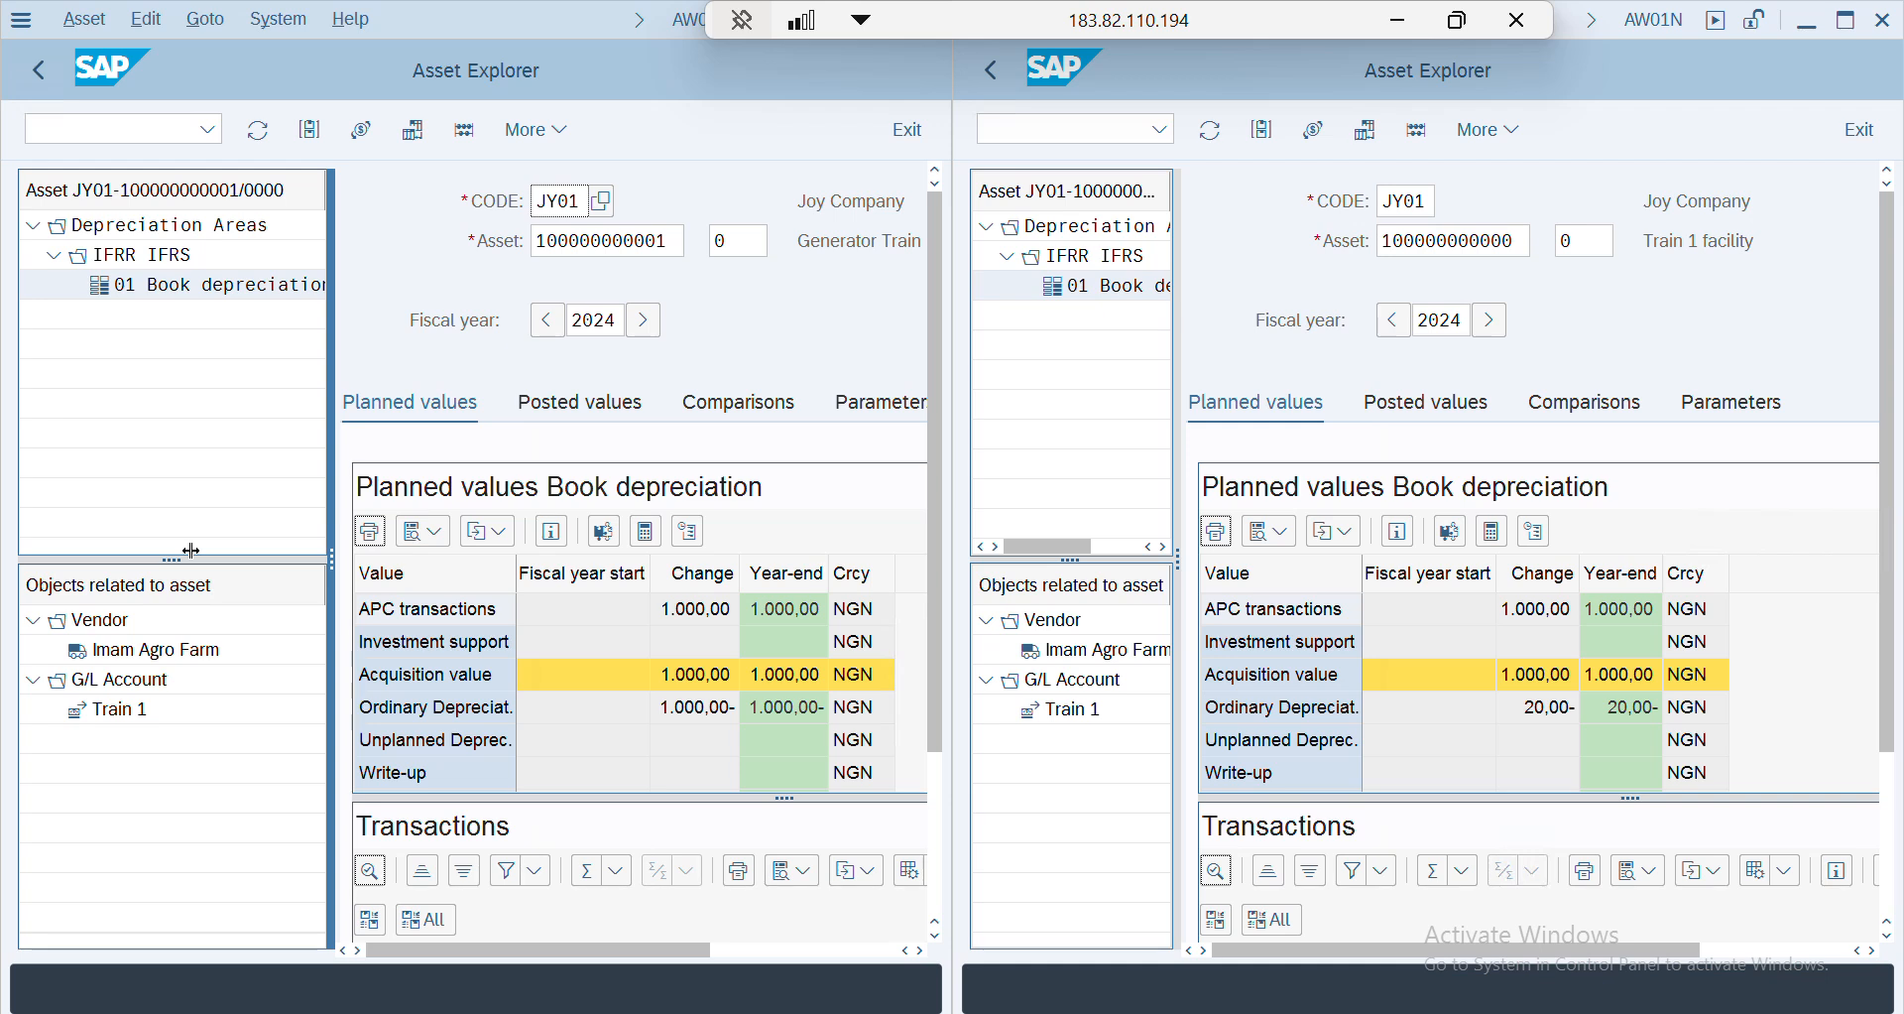
# - Compare the planned values of the two assets, then their posted values and planned depreciation per period
pyautogui.click(1523, 240)
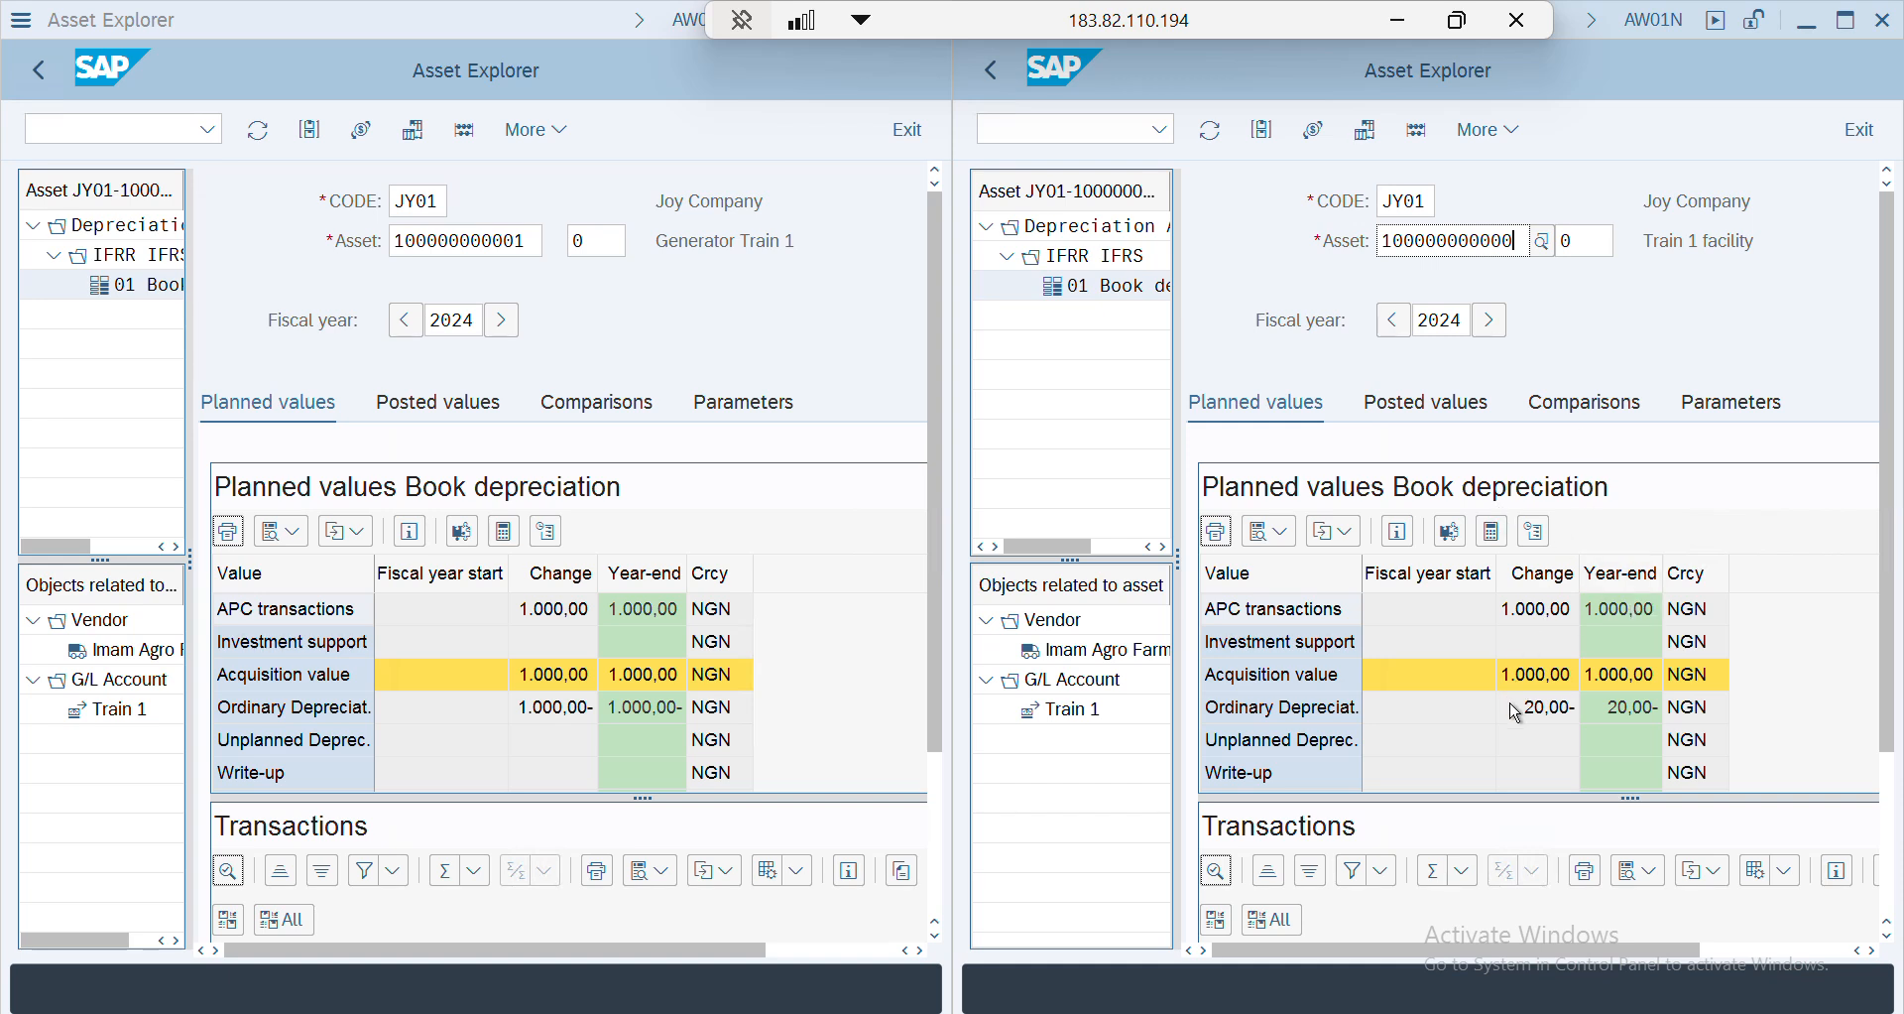
pyautogui.click(568, 556)
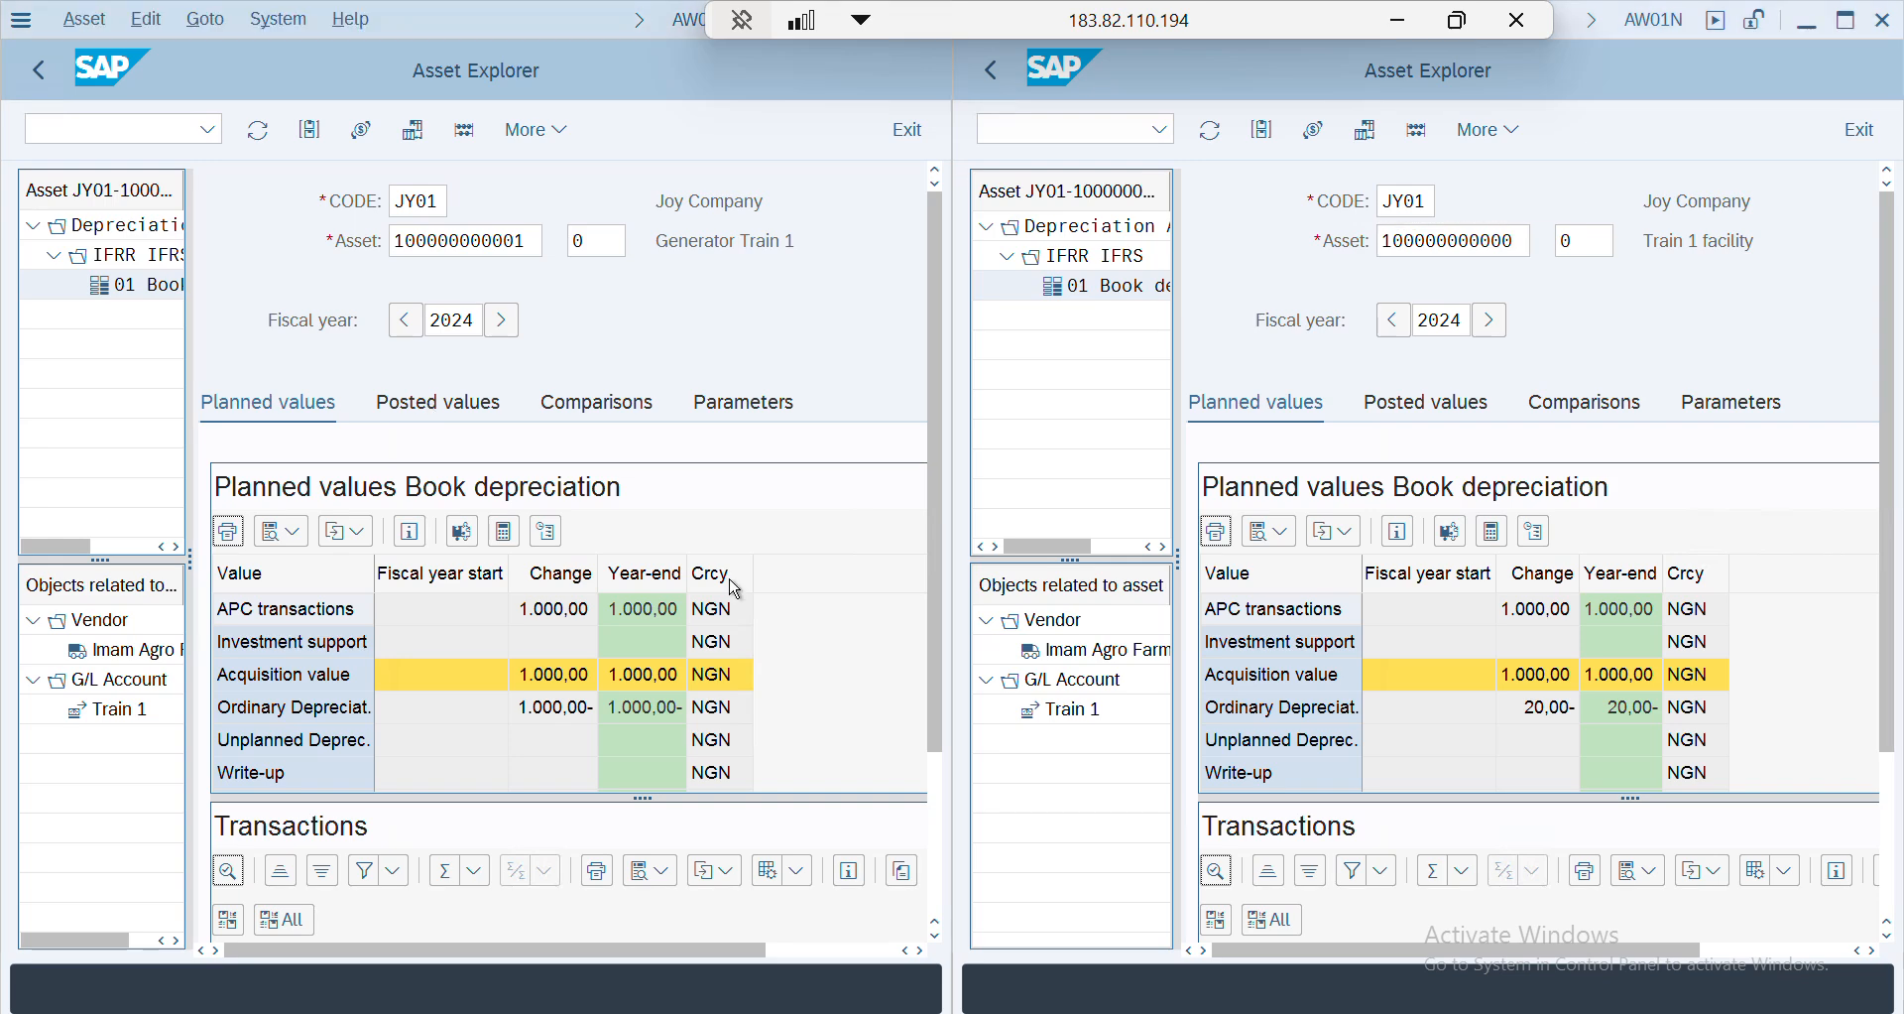
pyautogui.click(437, 402)
pyautogui.scroll(-1, 936, 848)
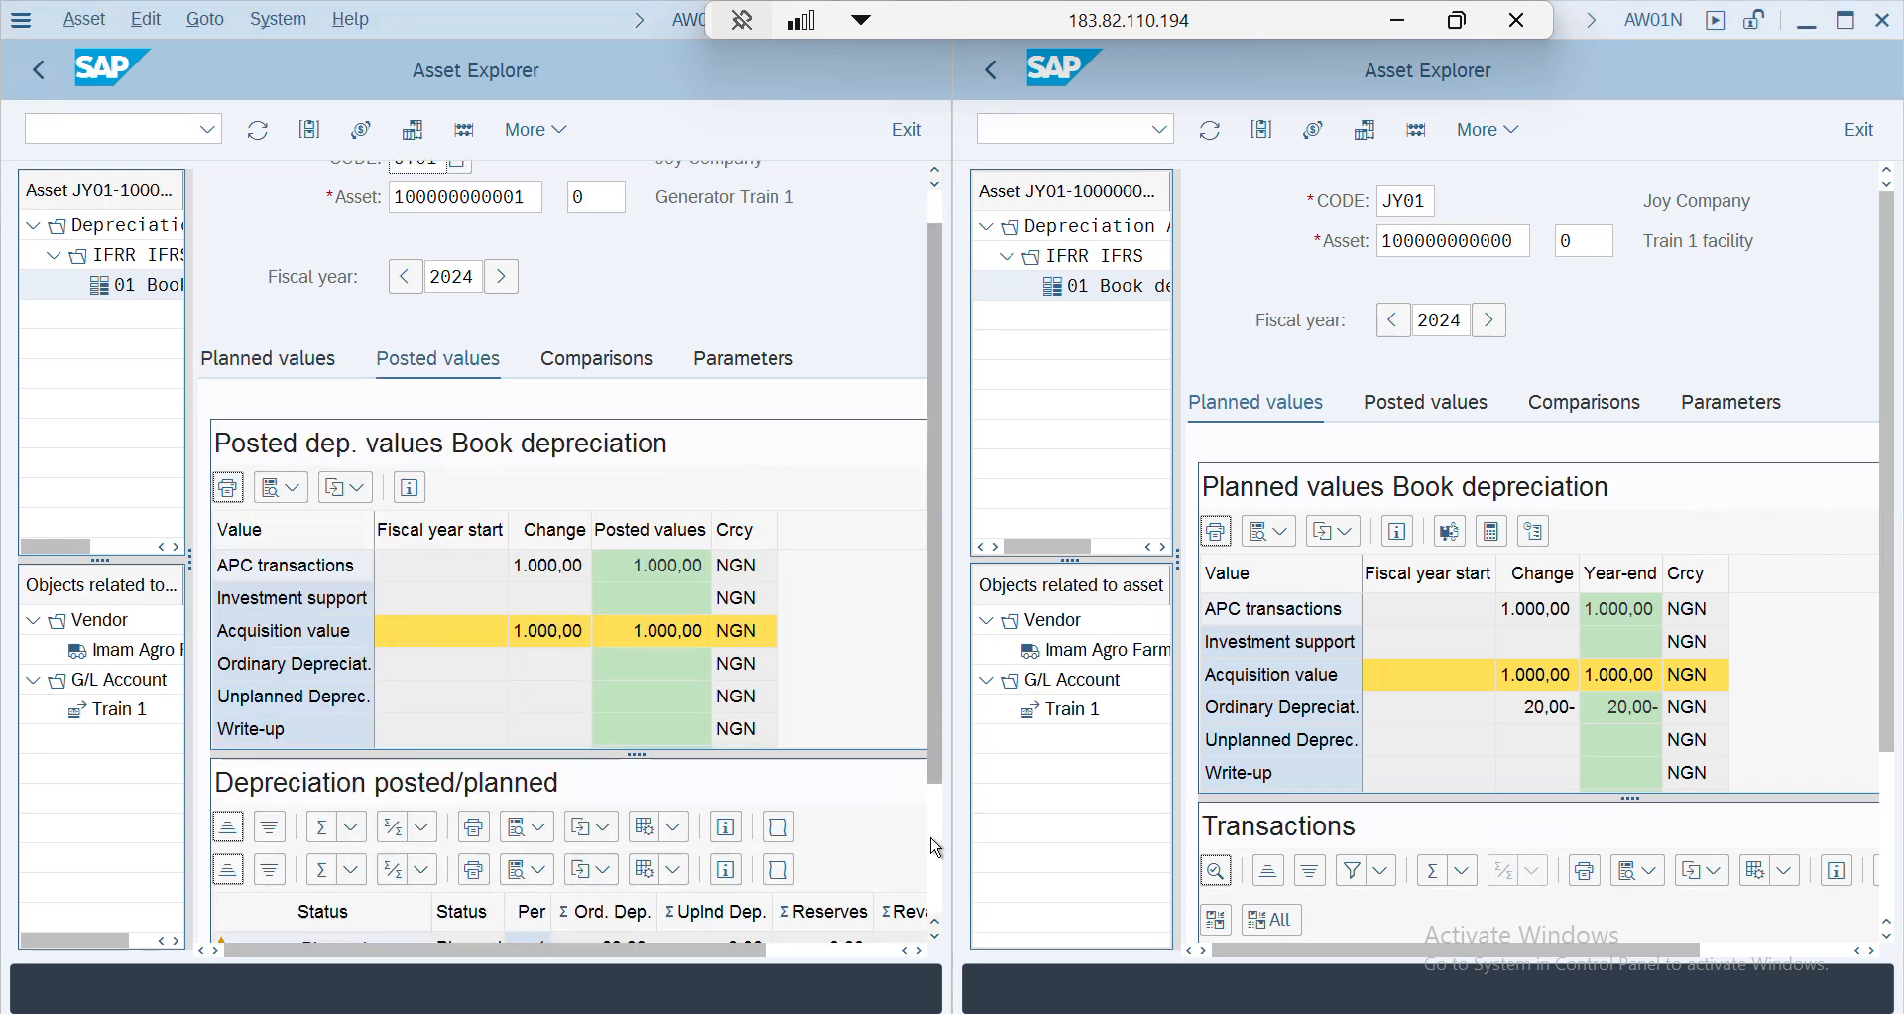
pyautogui.scroll(-4, 937, 848)
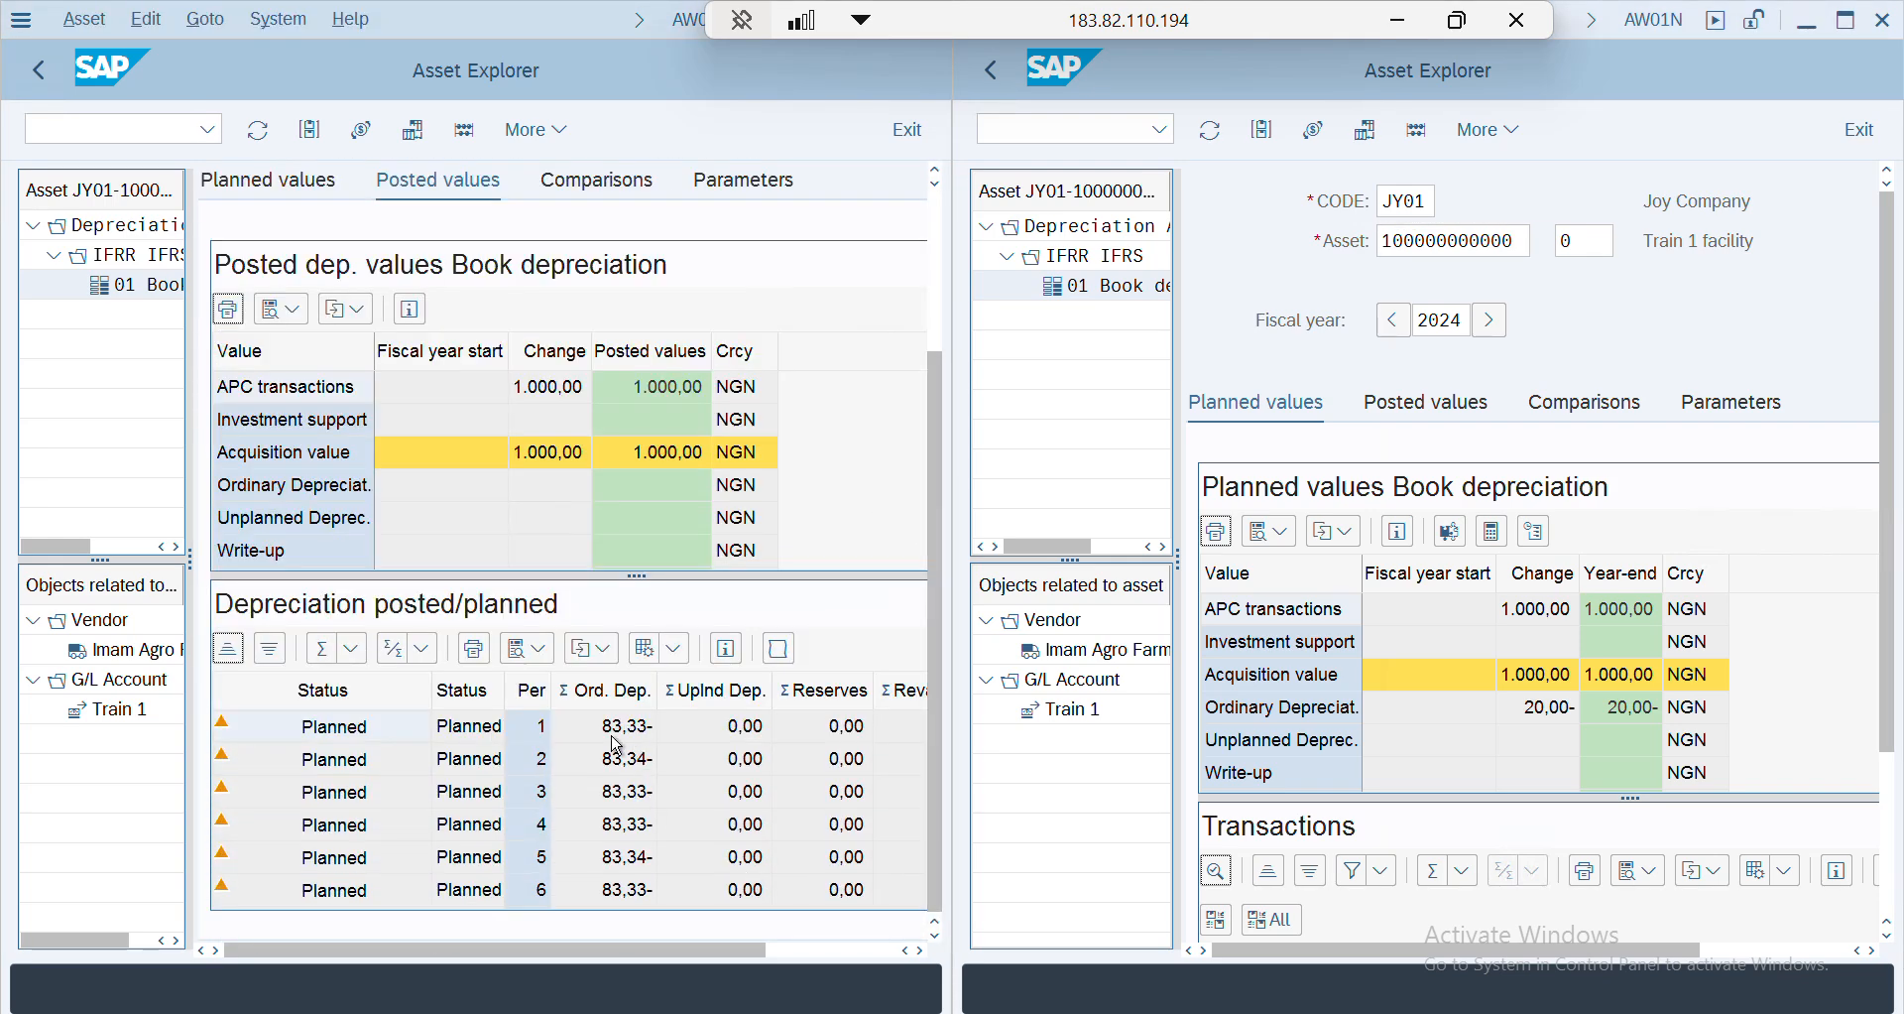
pyautogui.click(1472, 412)
pyautogui.scroll(-1, 1900, 828)
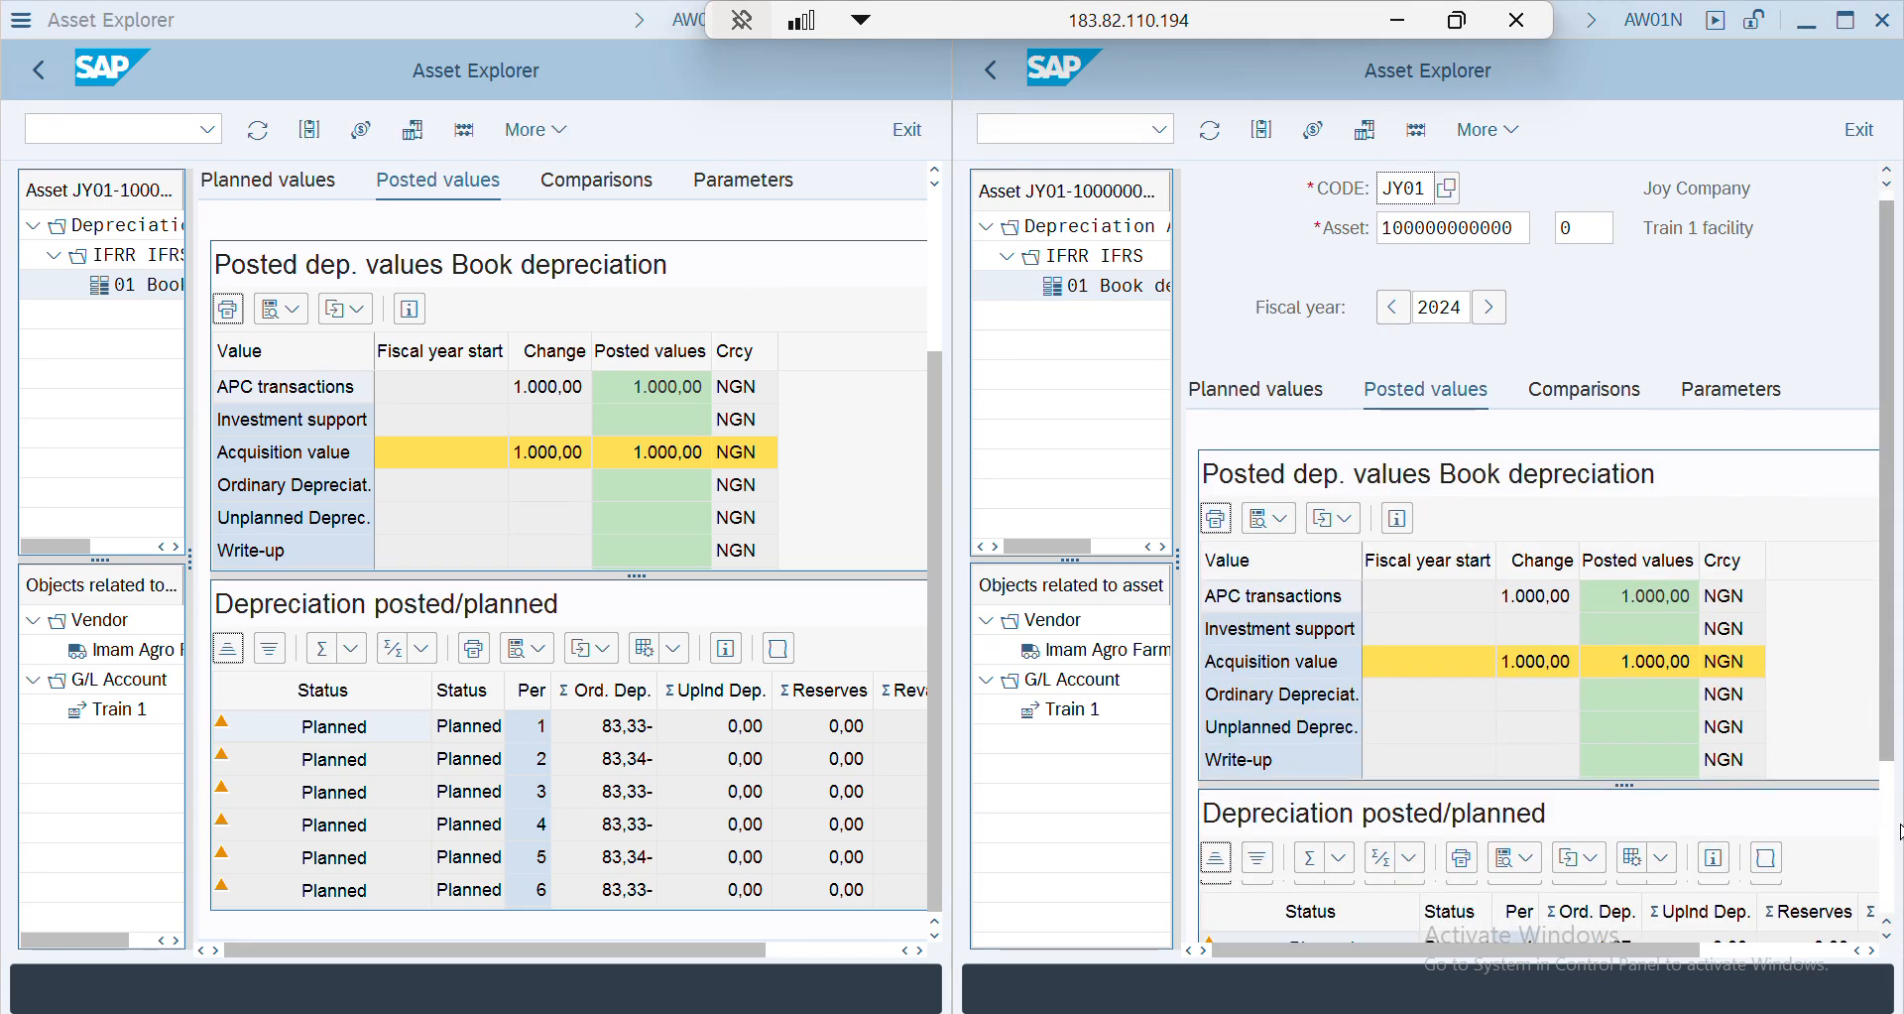
pyautogui.scroll(-3, 1899, 828)
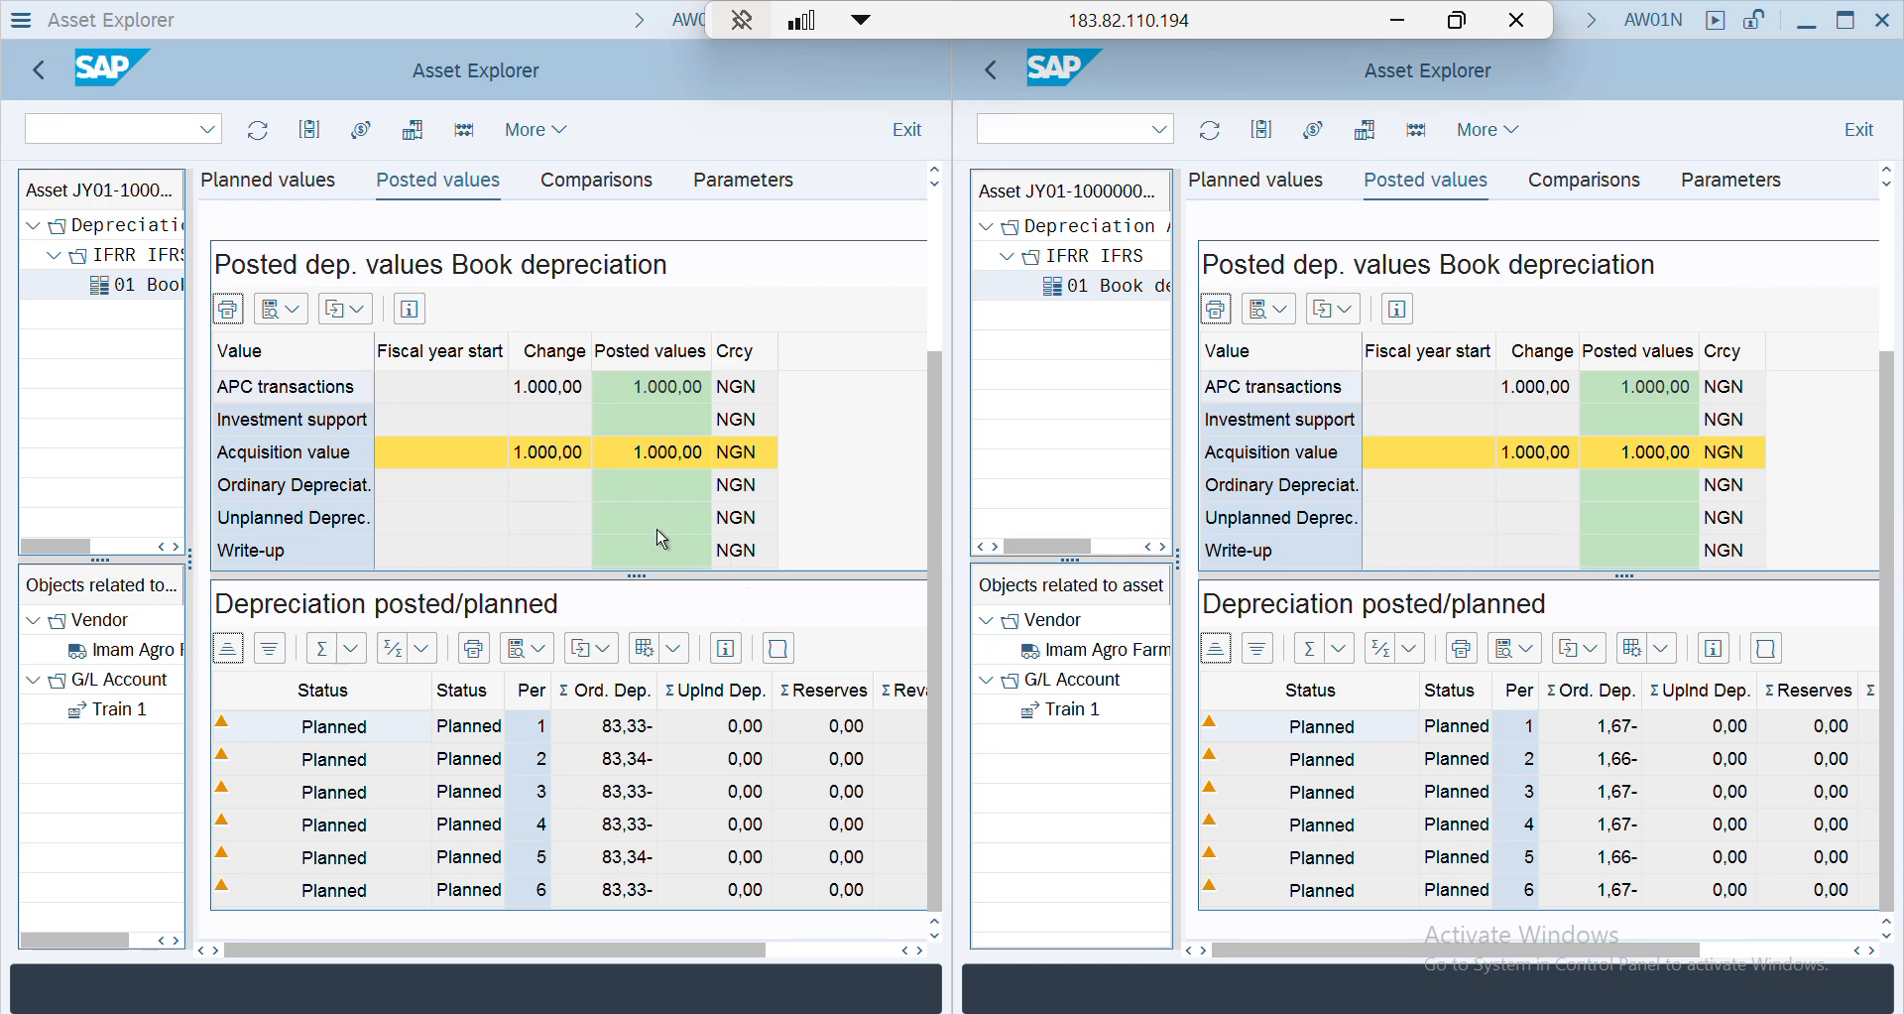
# - Display the master data of both assets and compare the depreciation key, useful life and start date in their depreciation areas
pyautogui.click(311, 131)
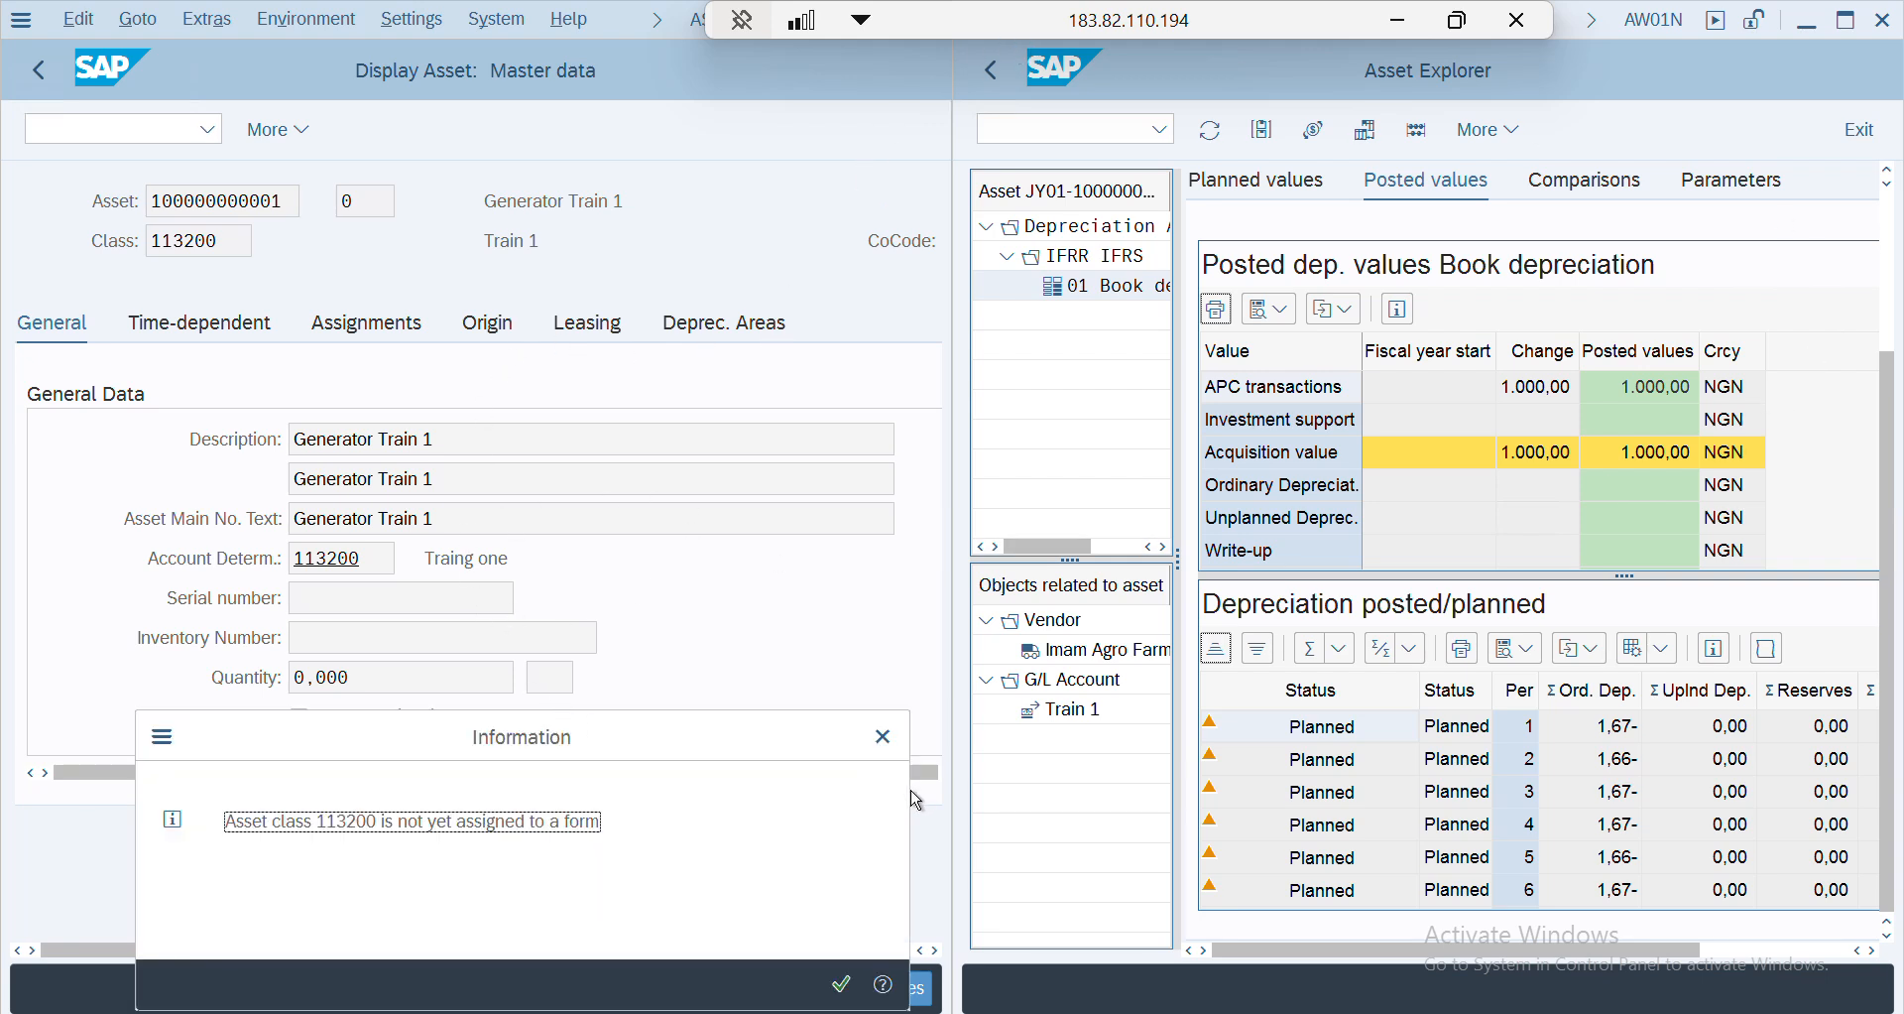
pyautogui.press('Return')
pyautogui.click(722, 323)
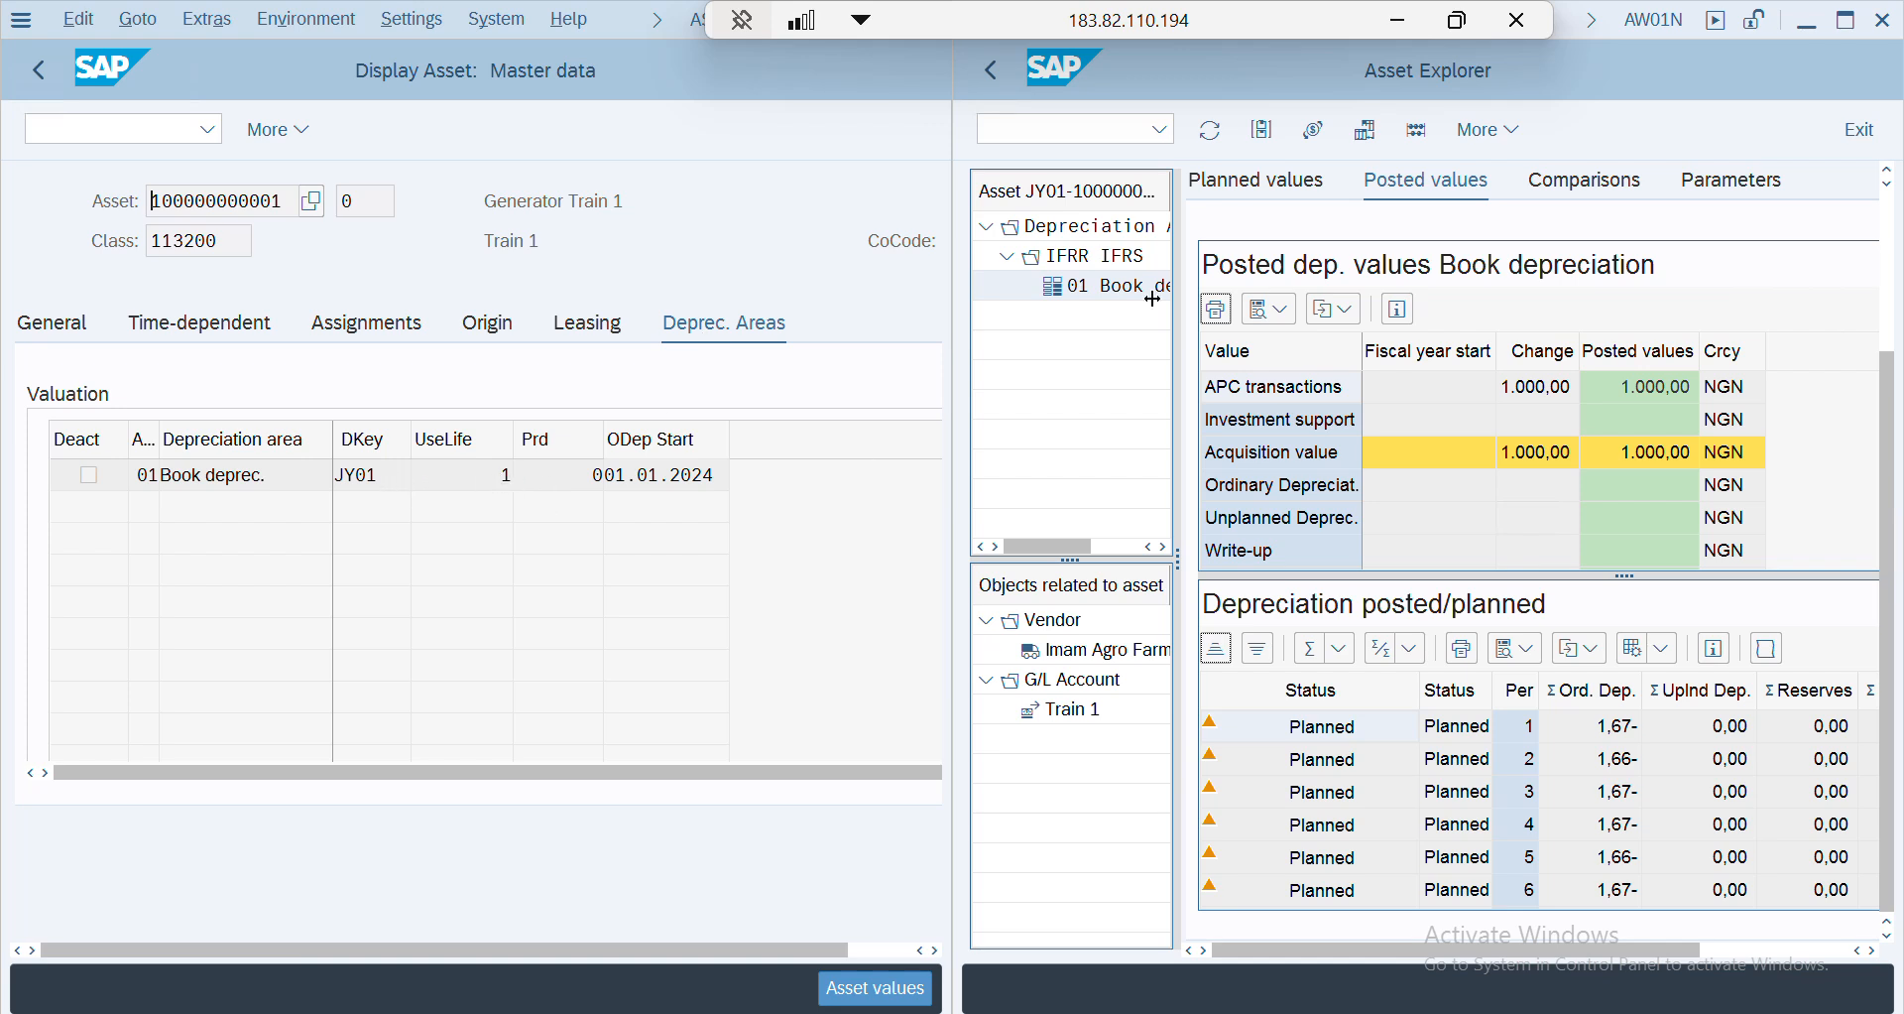
pyautogui.click(1292, 184)
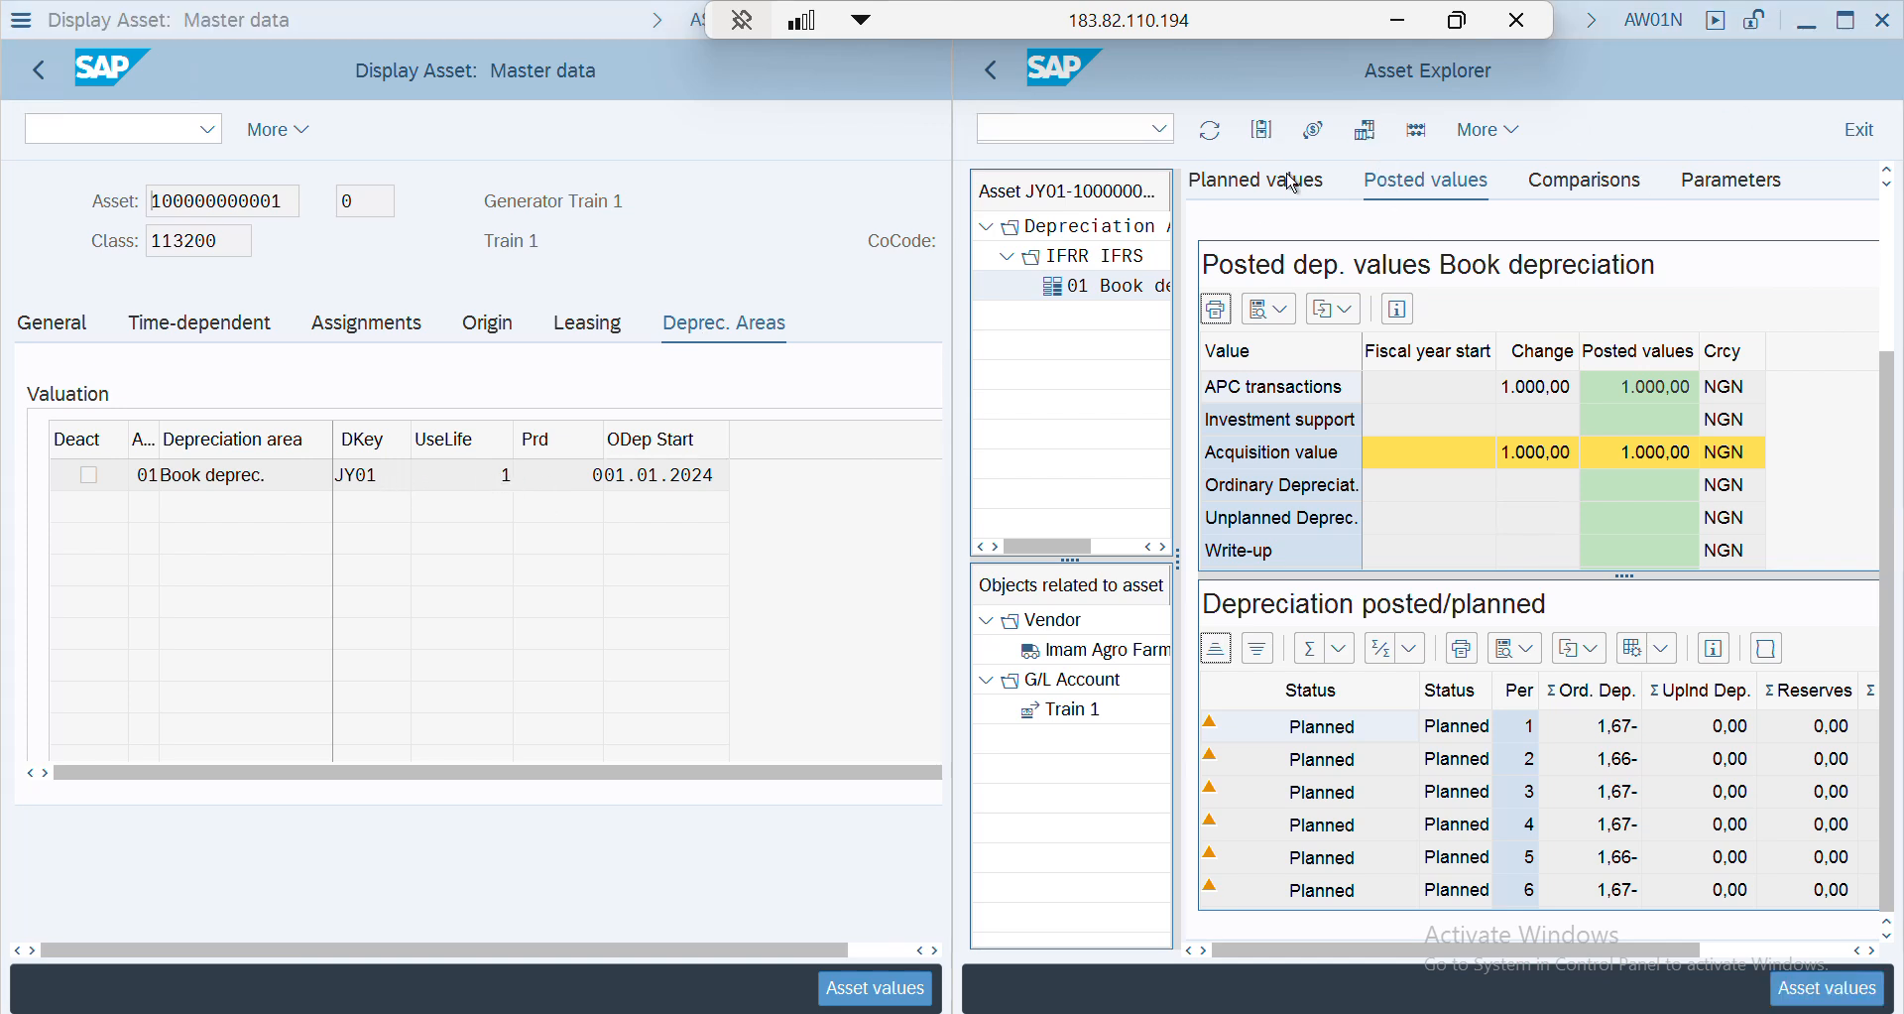
pyautogui.press('F3')
pyautogui.click(1657, 328)
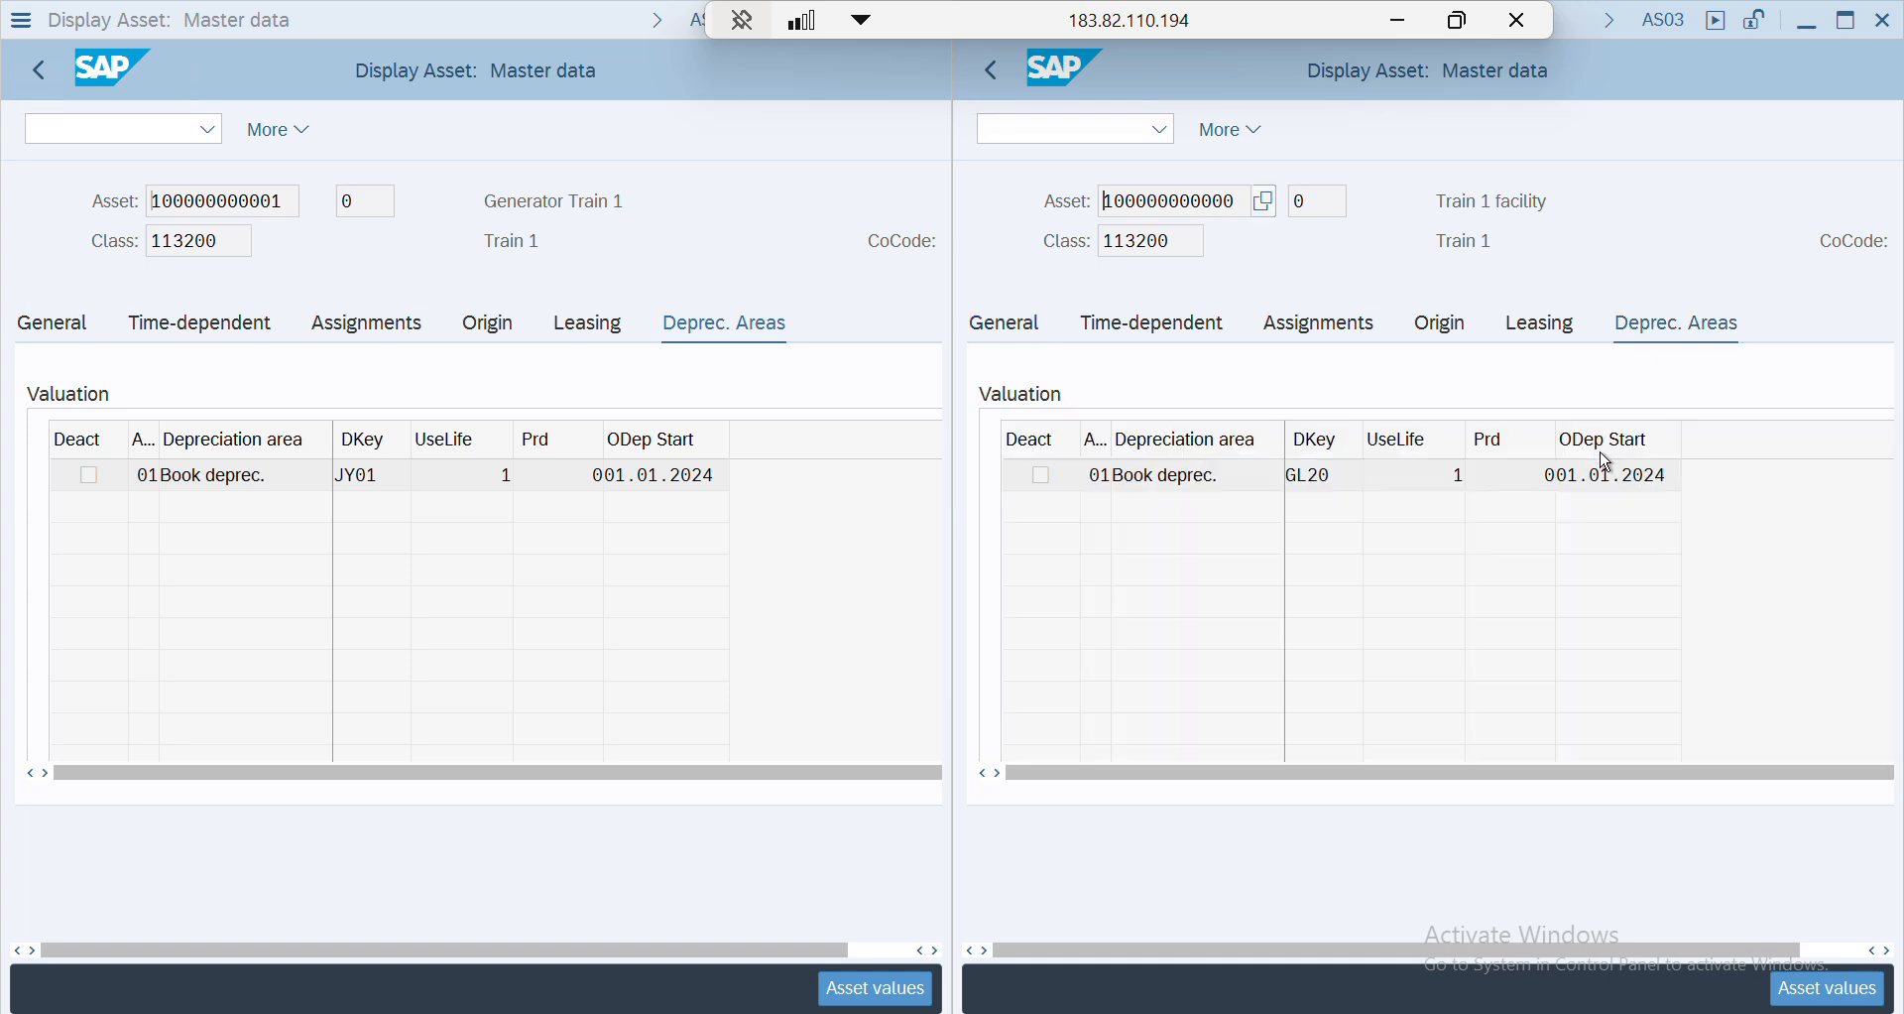
pyautogui.doubleClick(1335, 476)
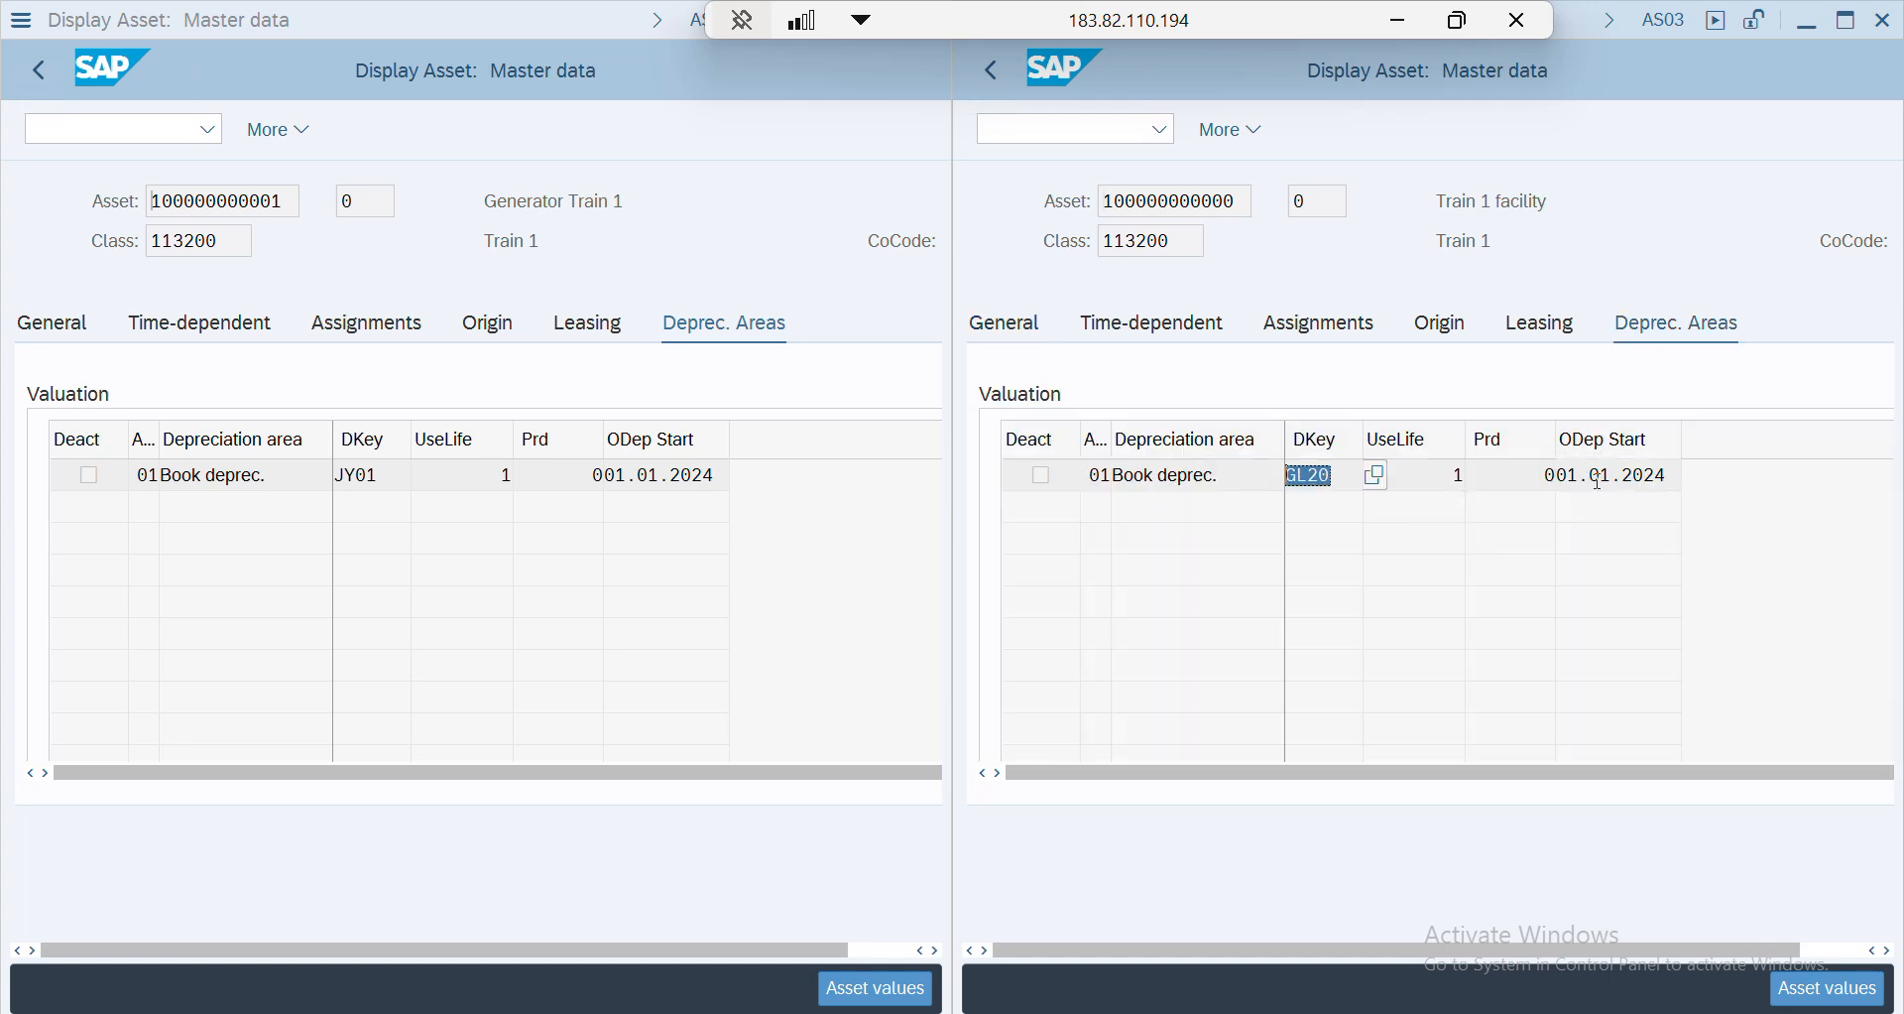
pyautogui.click(1446, 477)
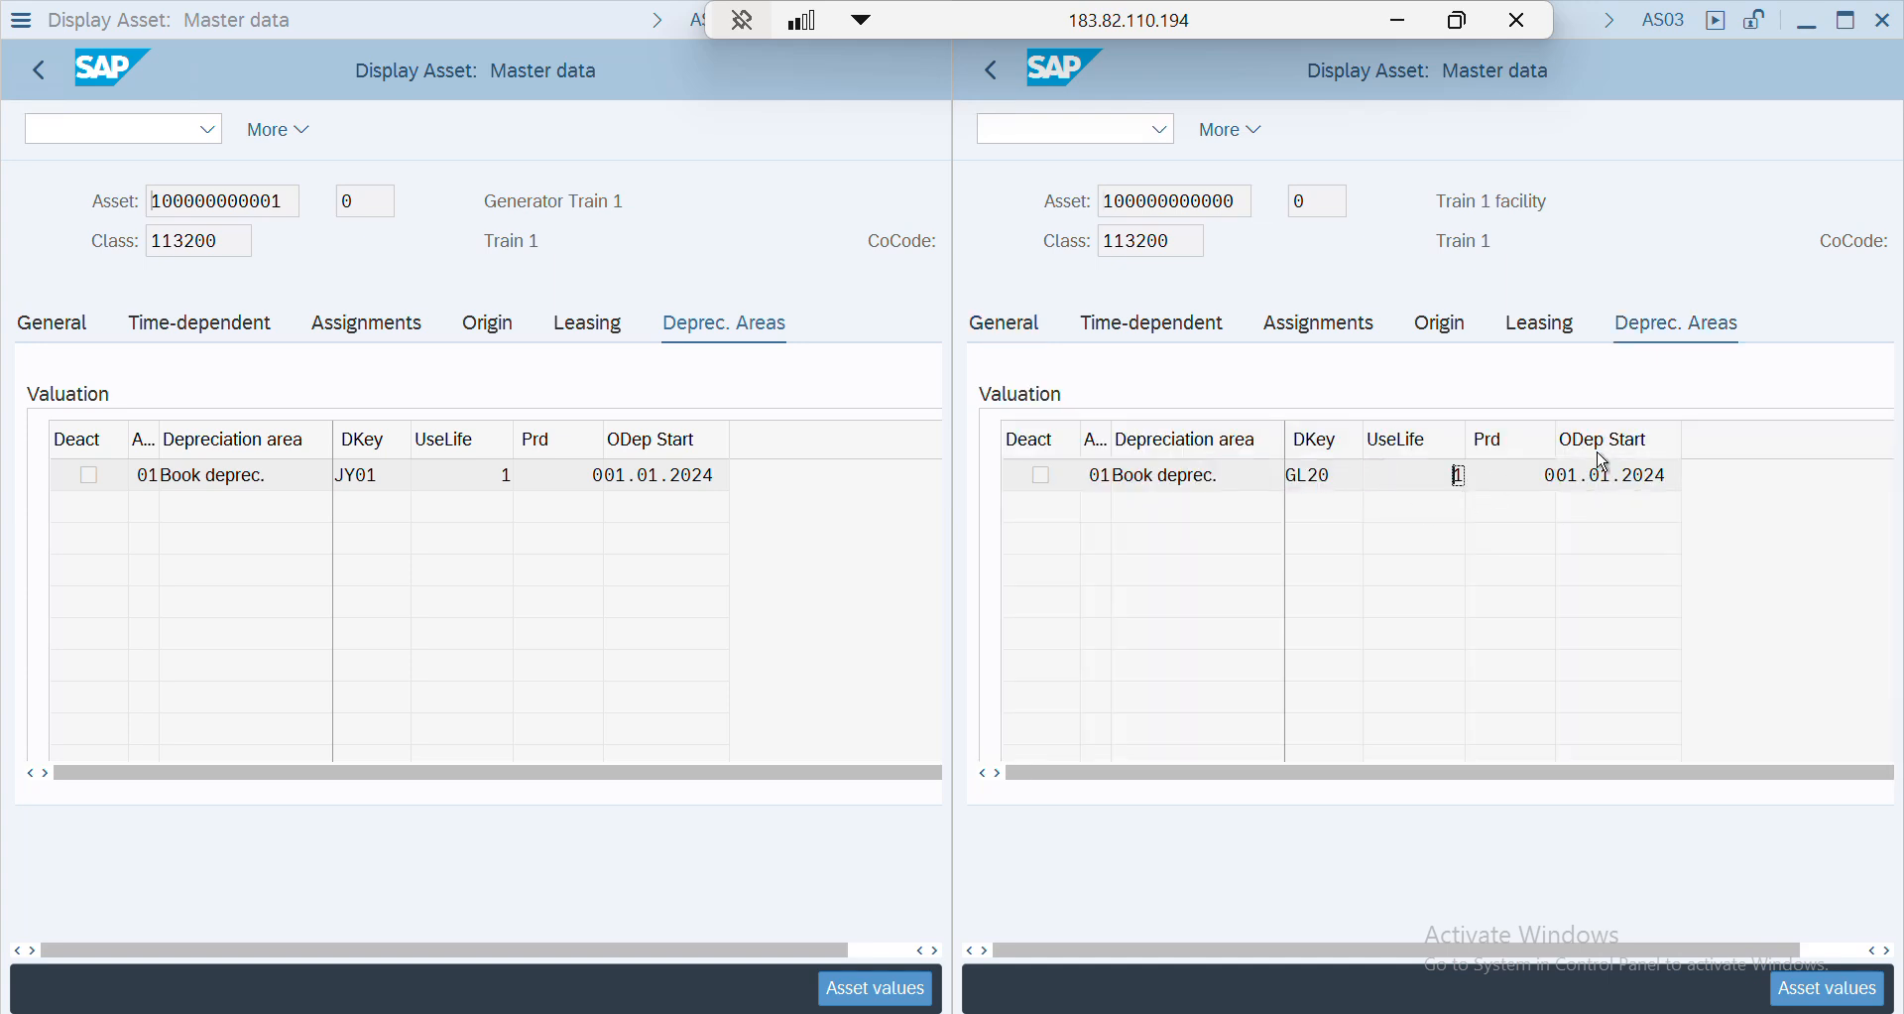